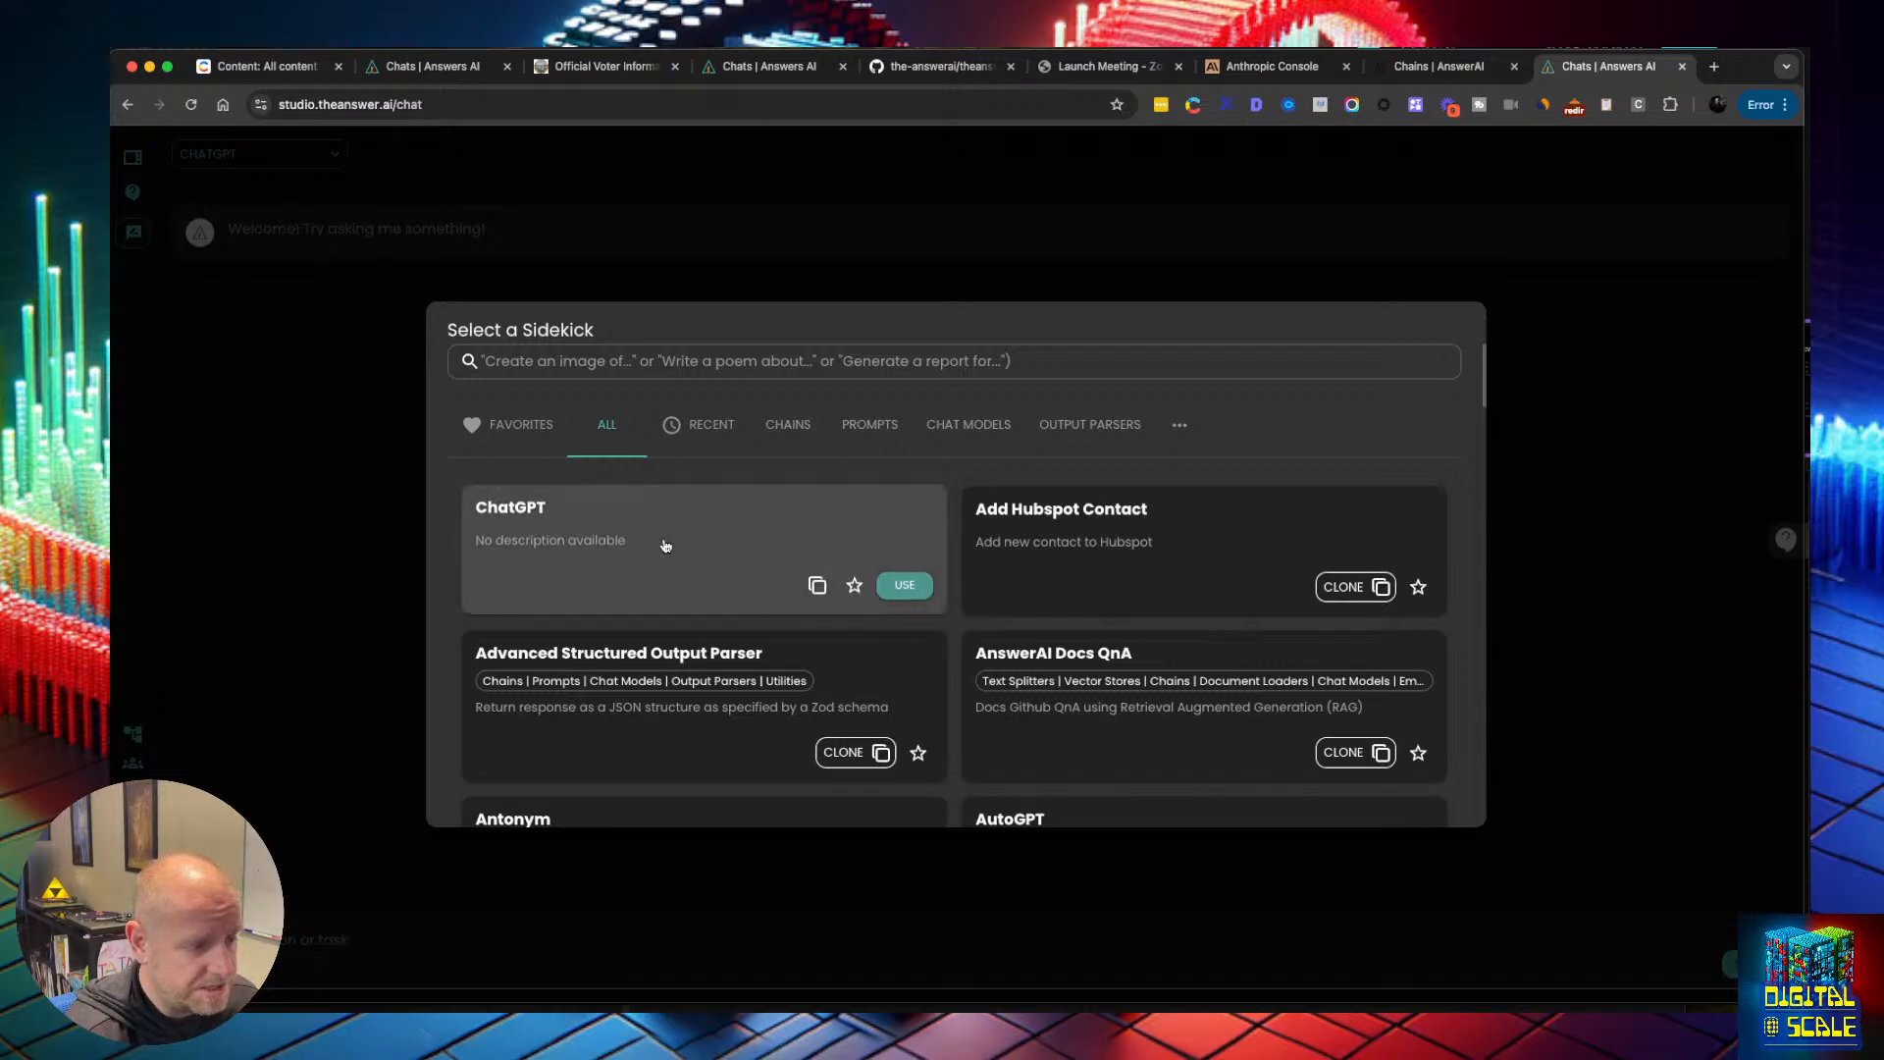
Browse the available sidekicks, search them for "voter", and clear the search
scroll(1095, 539, down, 2)
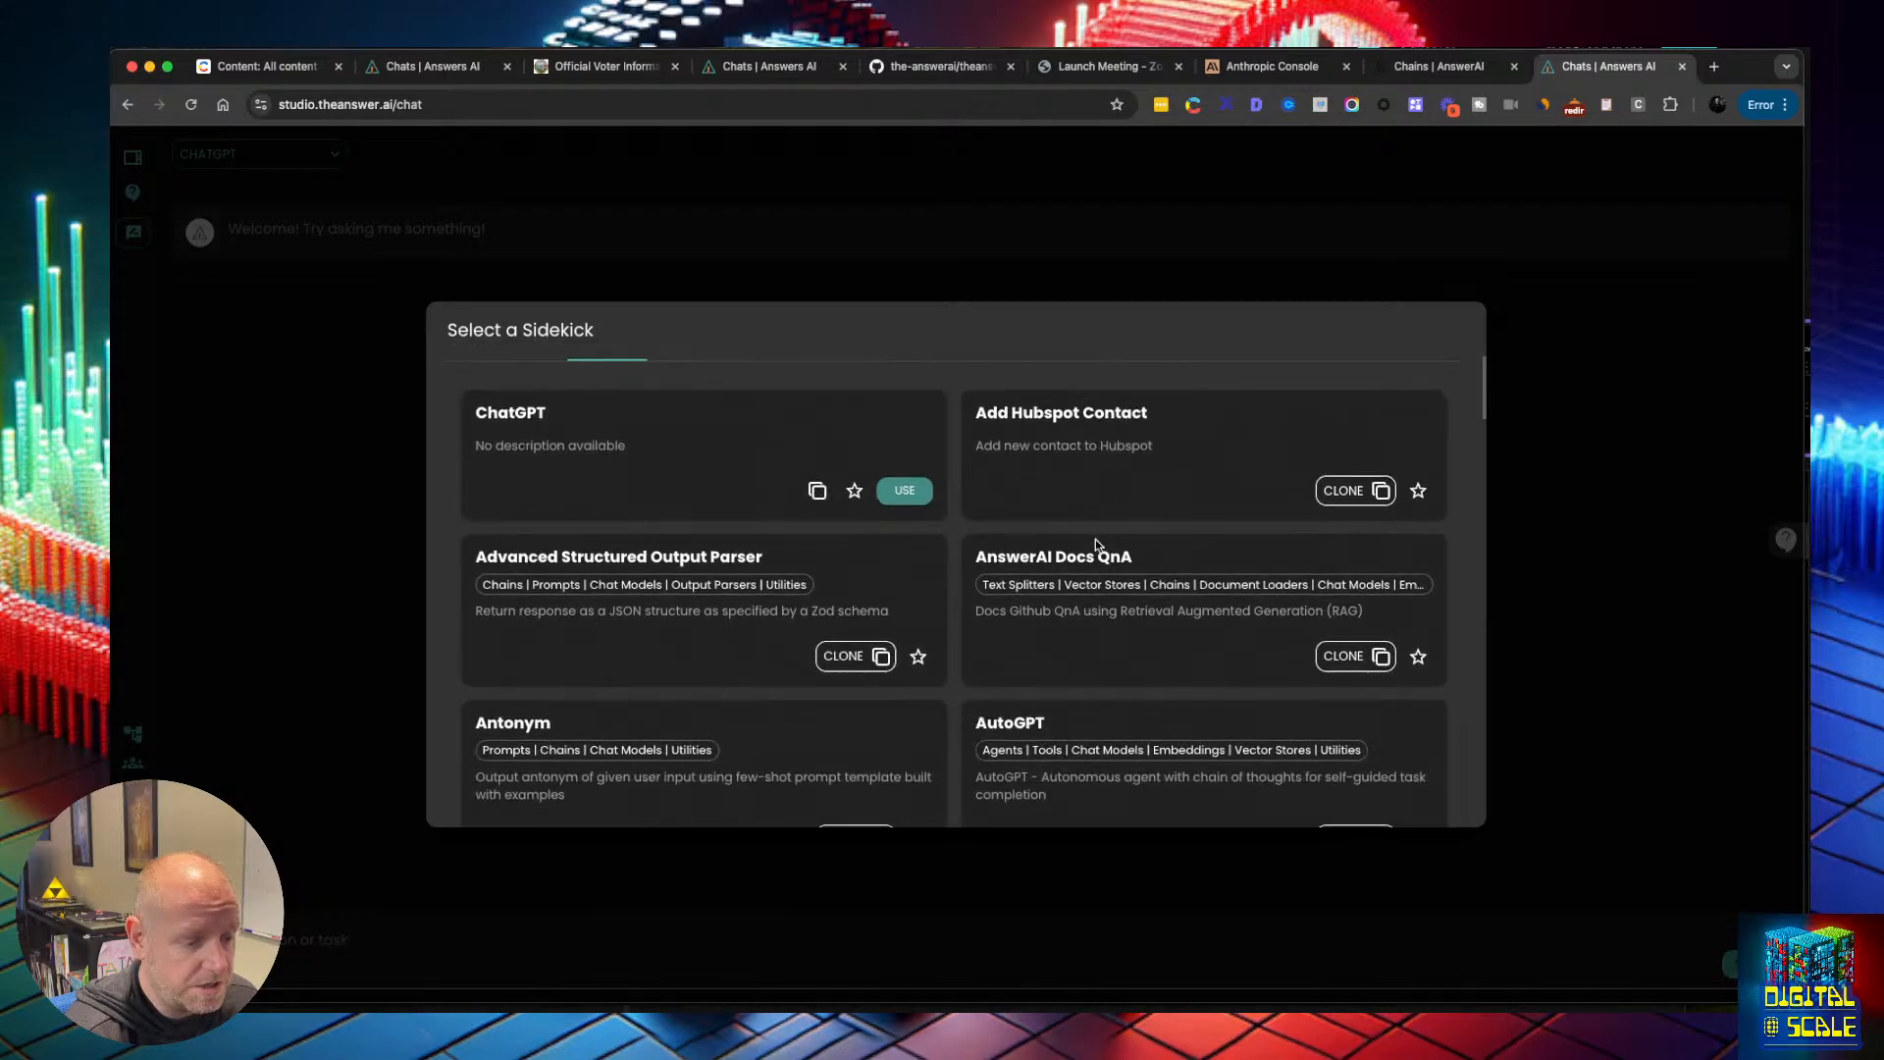
scroll(1096, 538, down, 15)
scroll(1062, 539, down, 10)
scroll(1051, 538, up, 12)
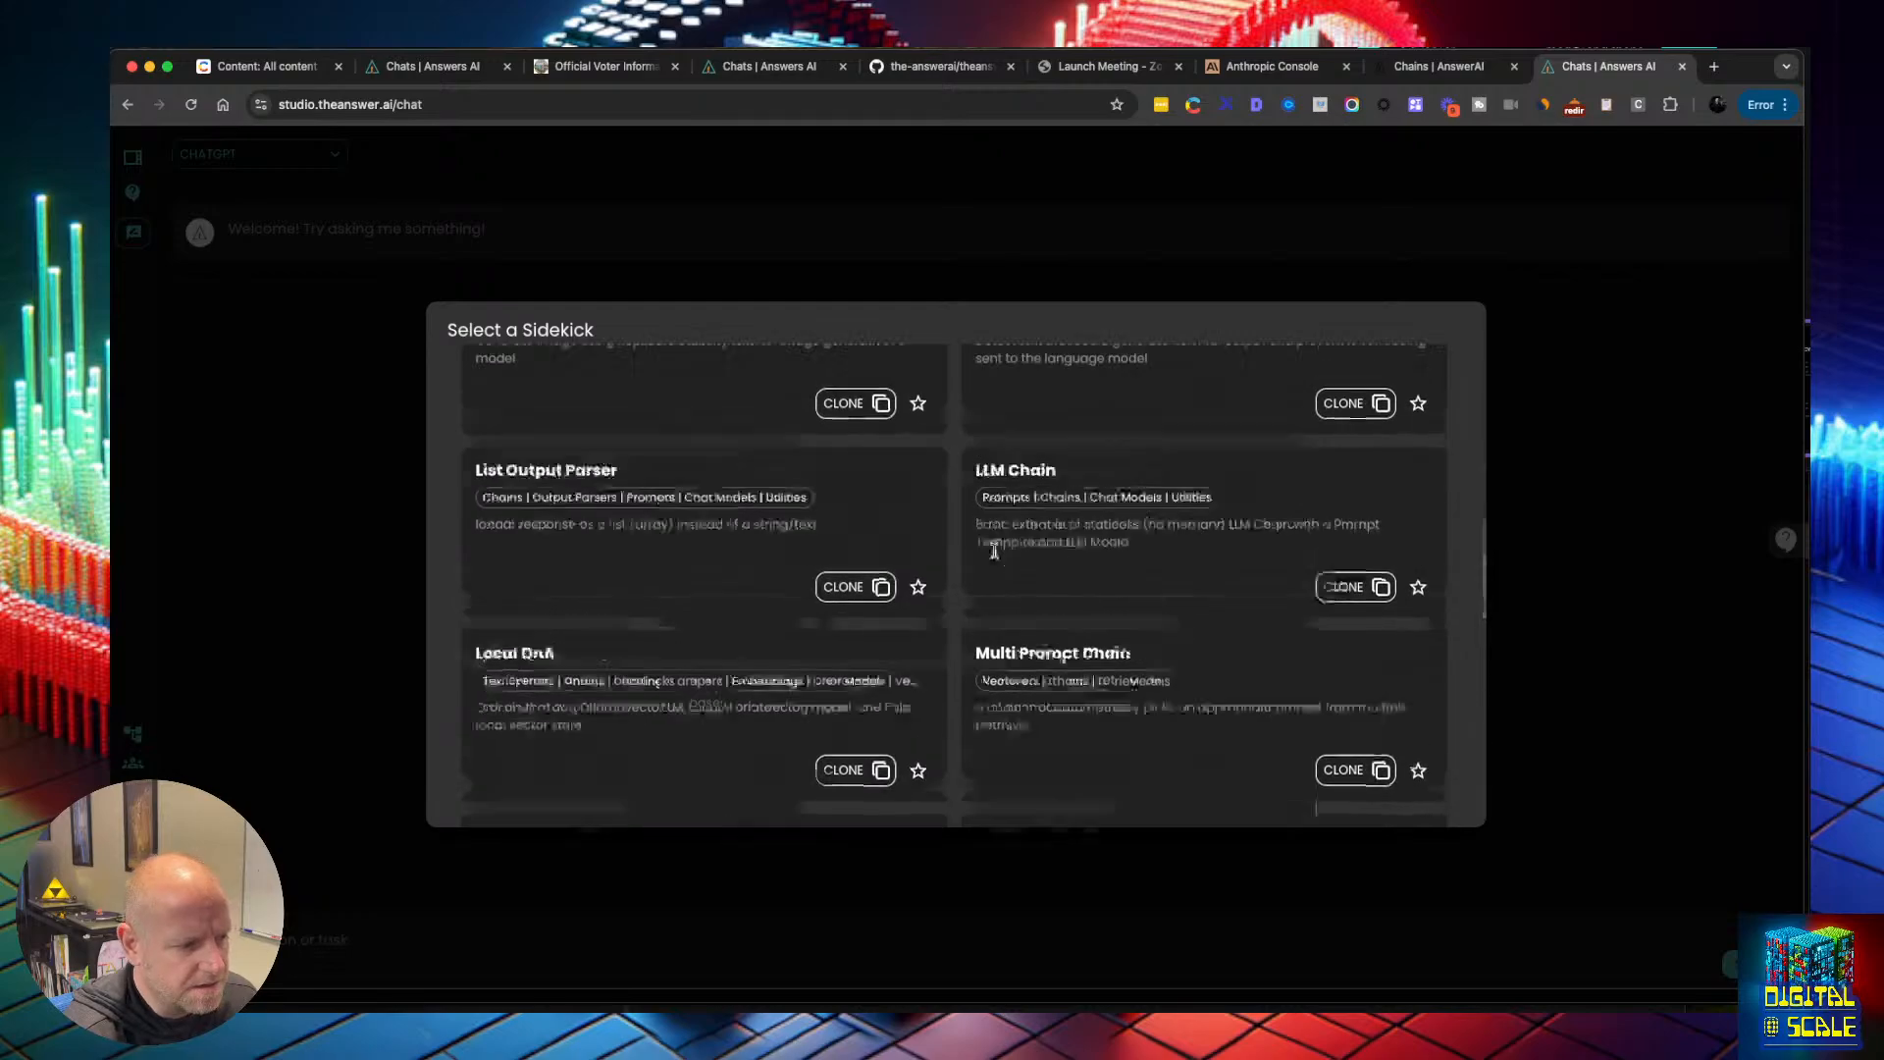
scroll(1001, 558, up, 10)
click(586, 363)
text(v)
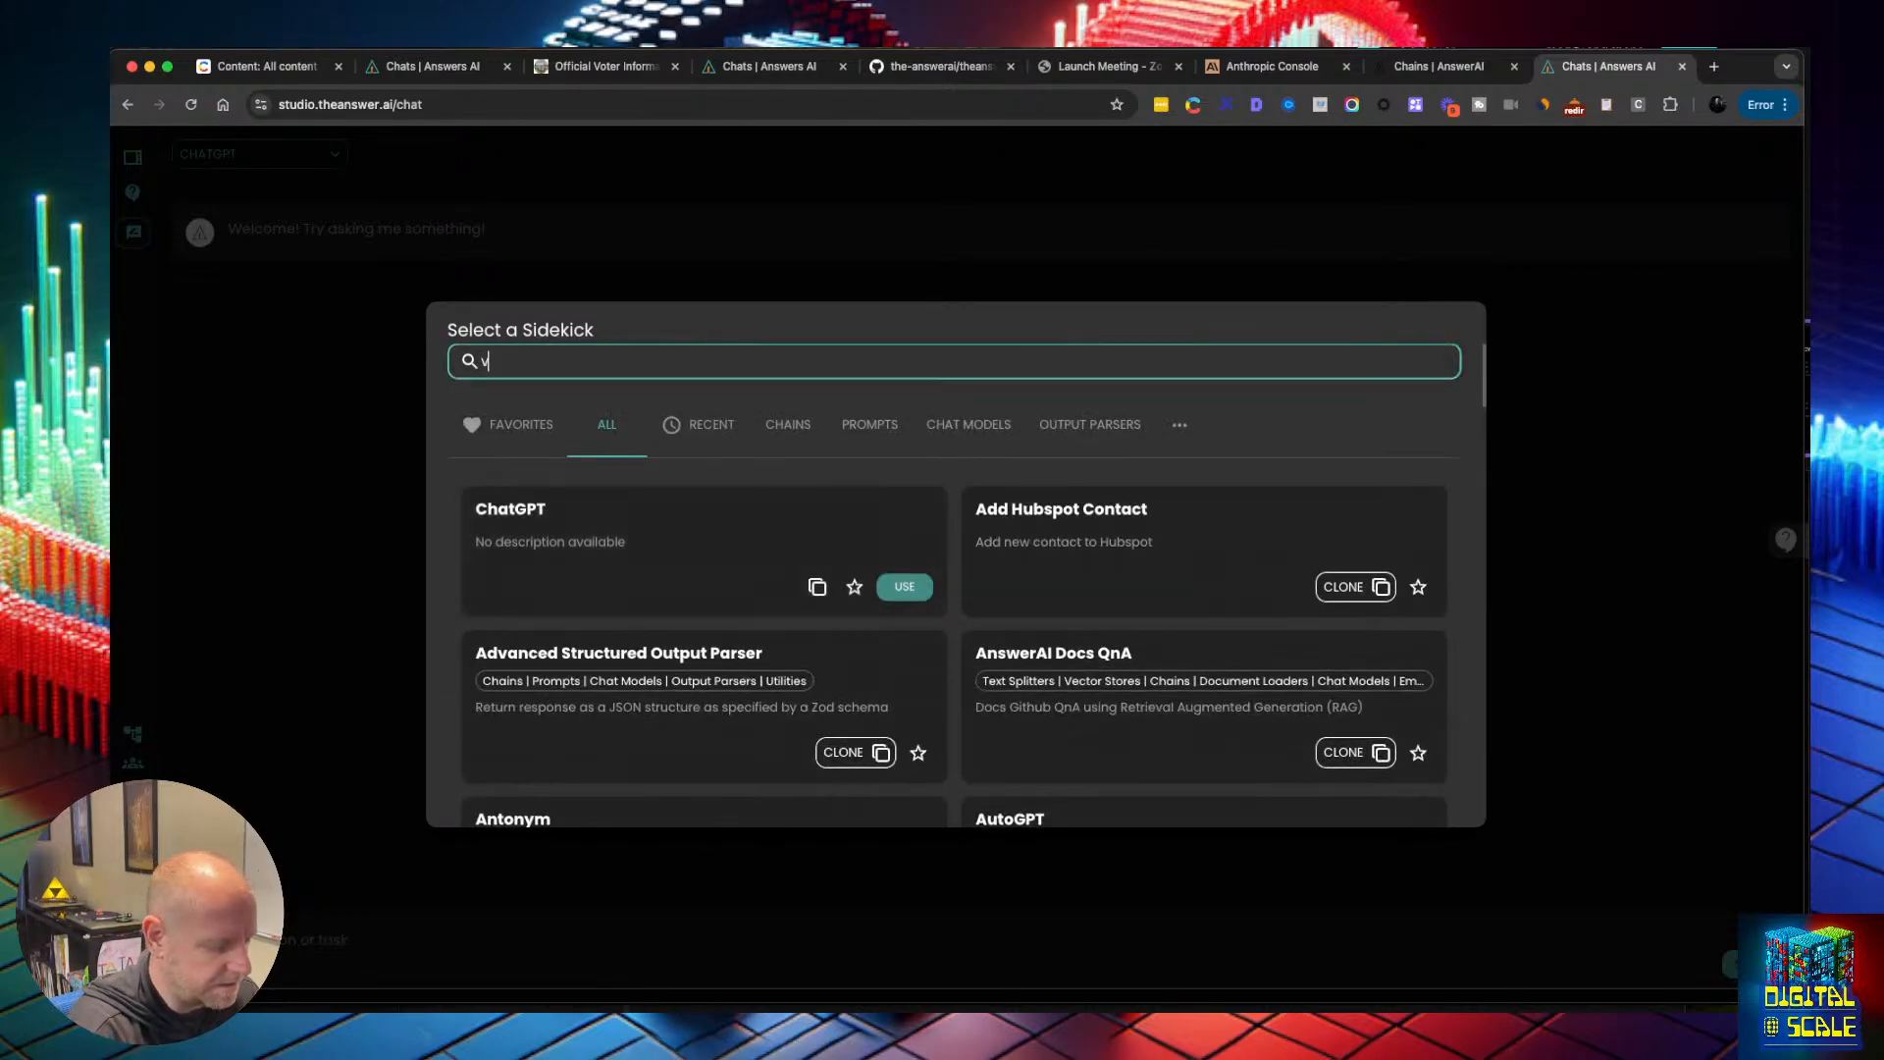
text(oter)
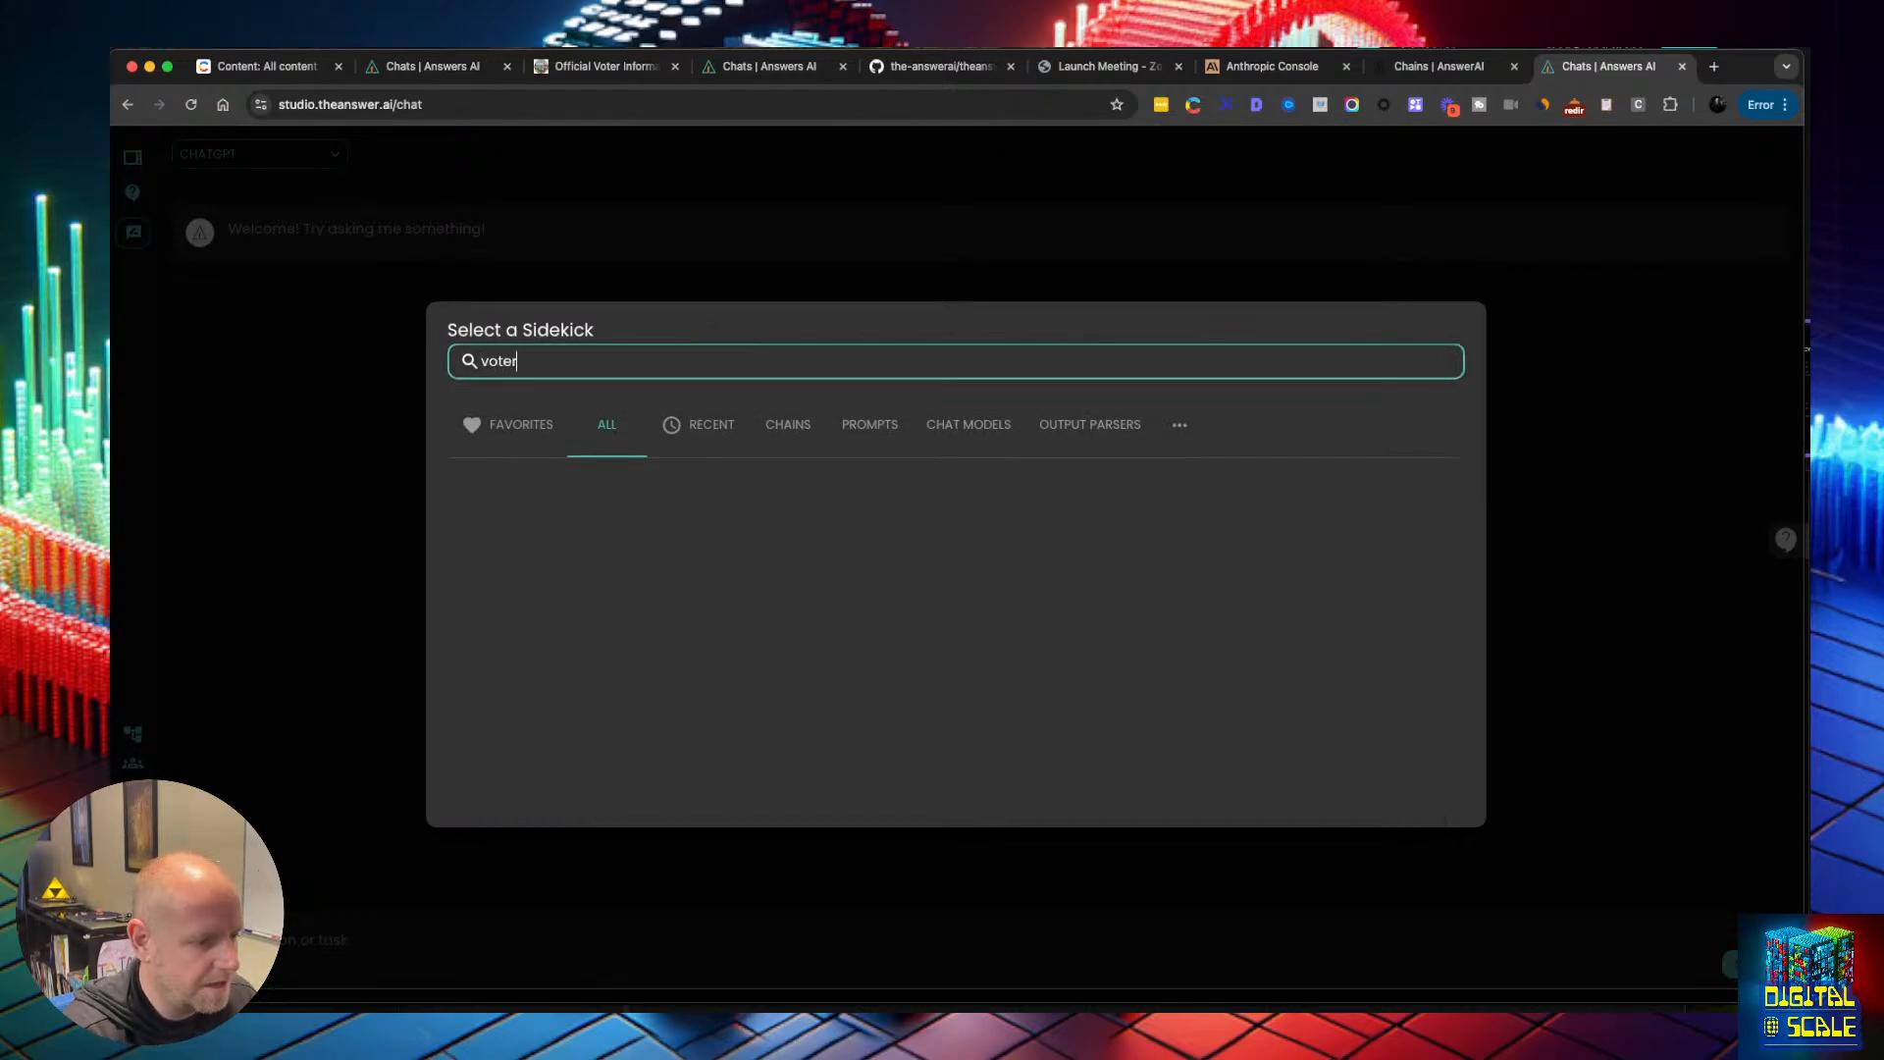
key(BackSpace)
key(BackSpace)
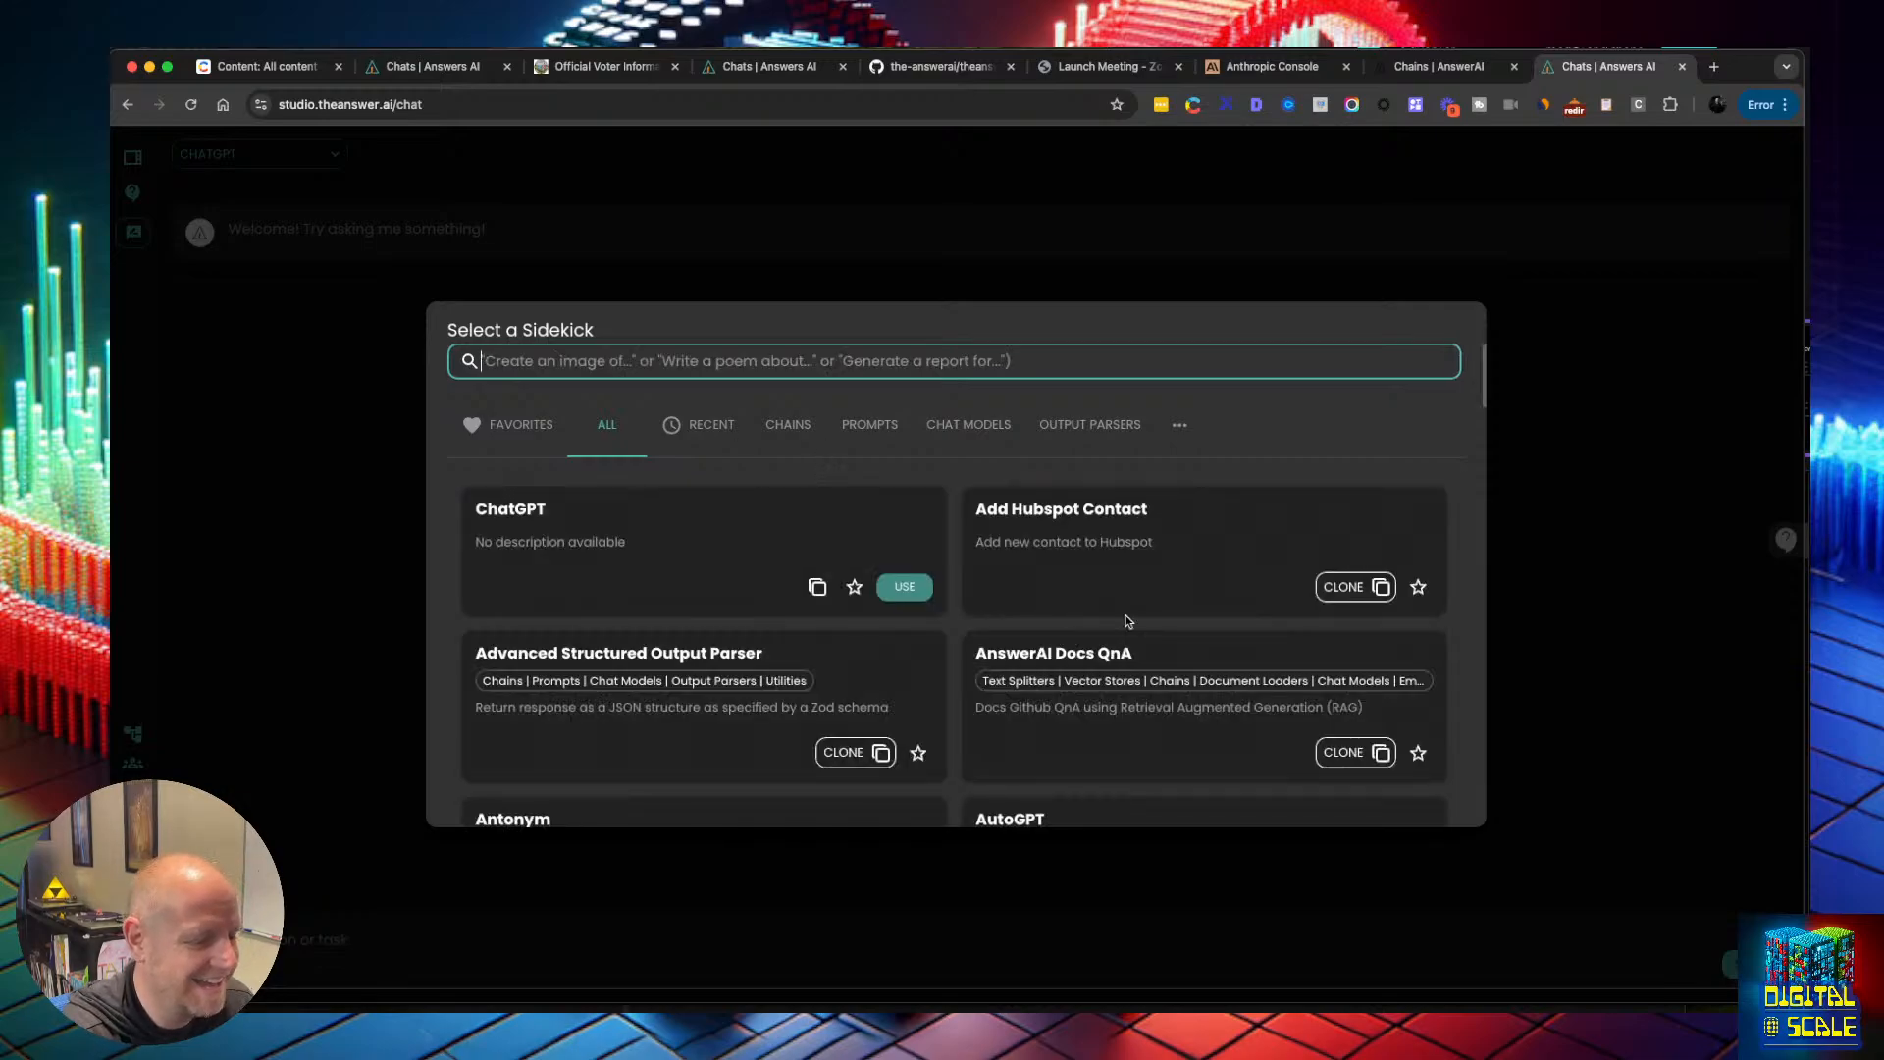
Look through the sidekick list and its additional categories, and close the sidekick picker
scroll(1124, 609, down, 5)
scroll(1122, 603, up, 10)
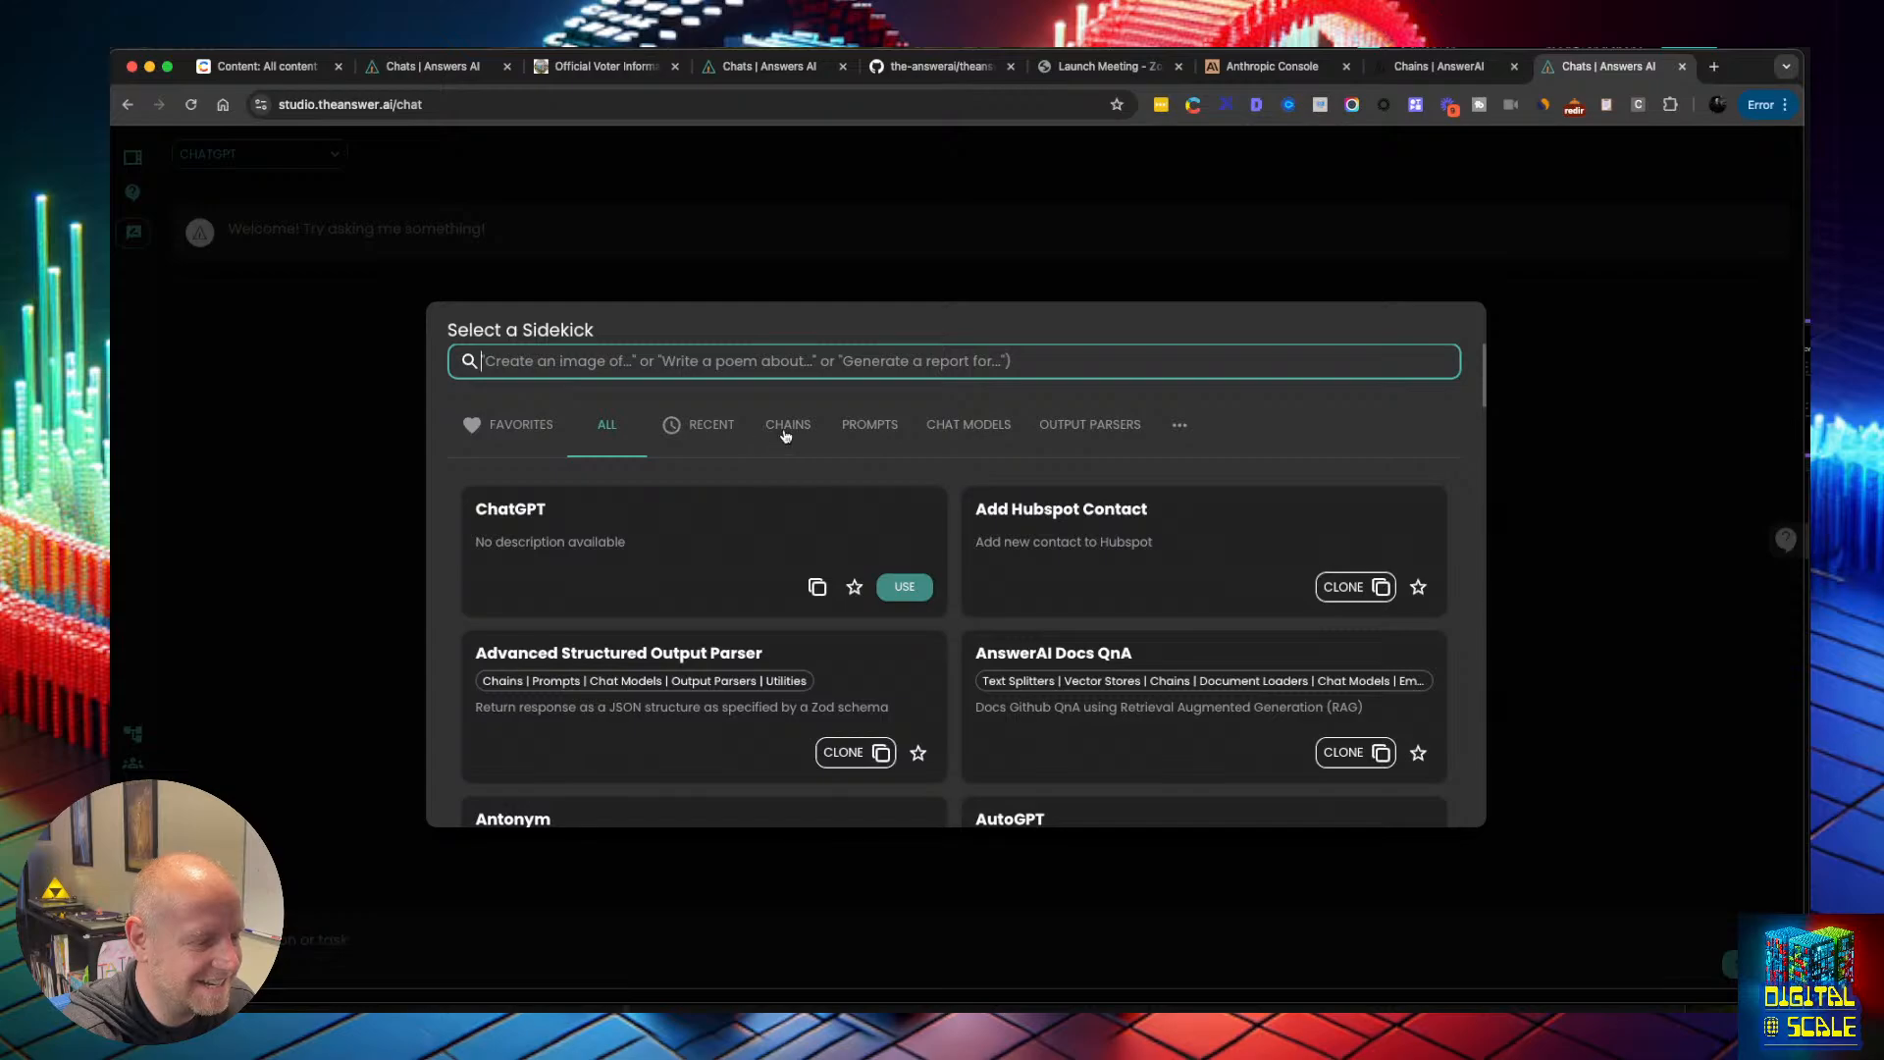
click(1181, 425)
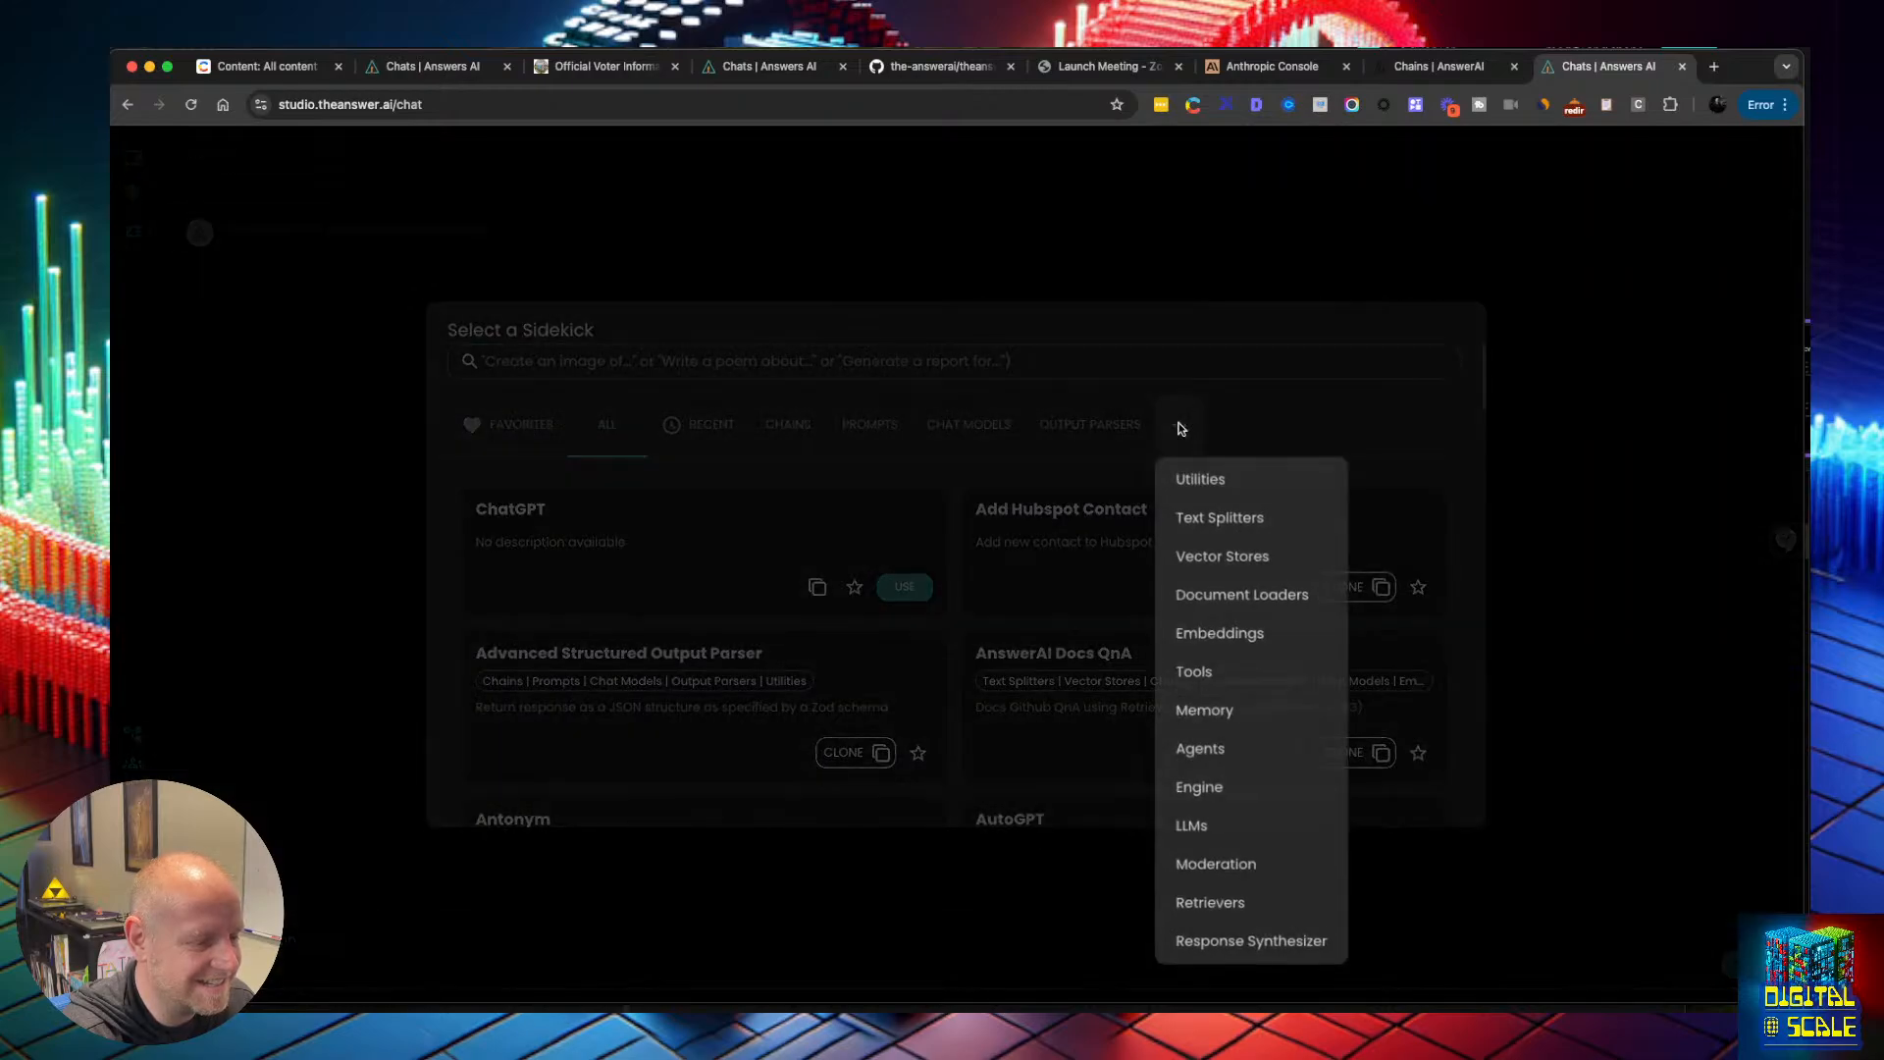
click(1249, 419)
click(638, 363)
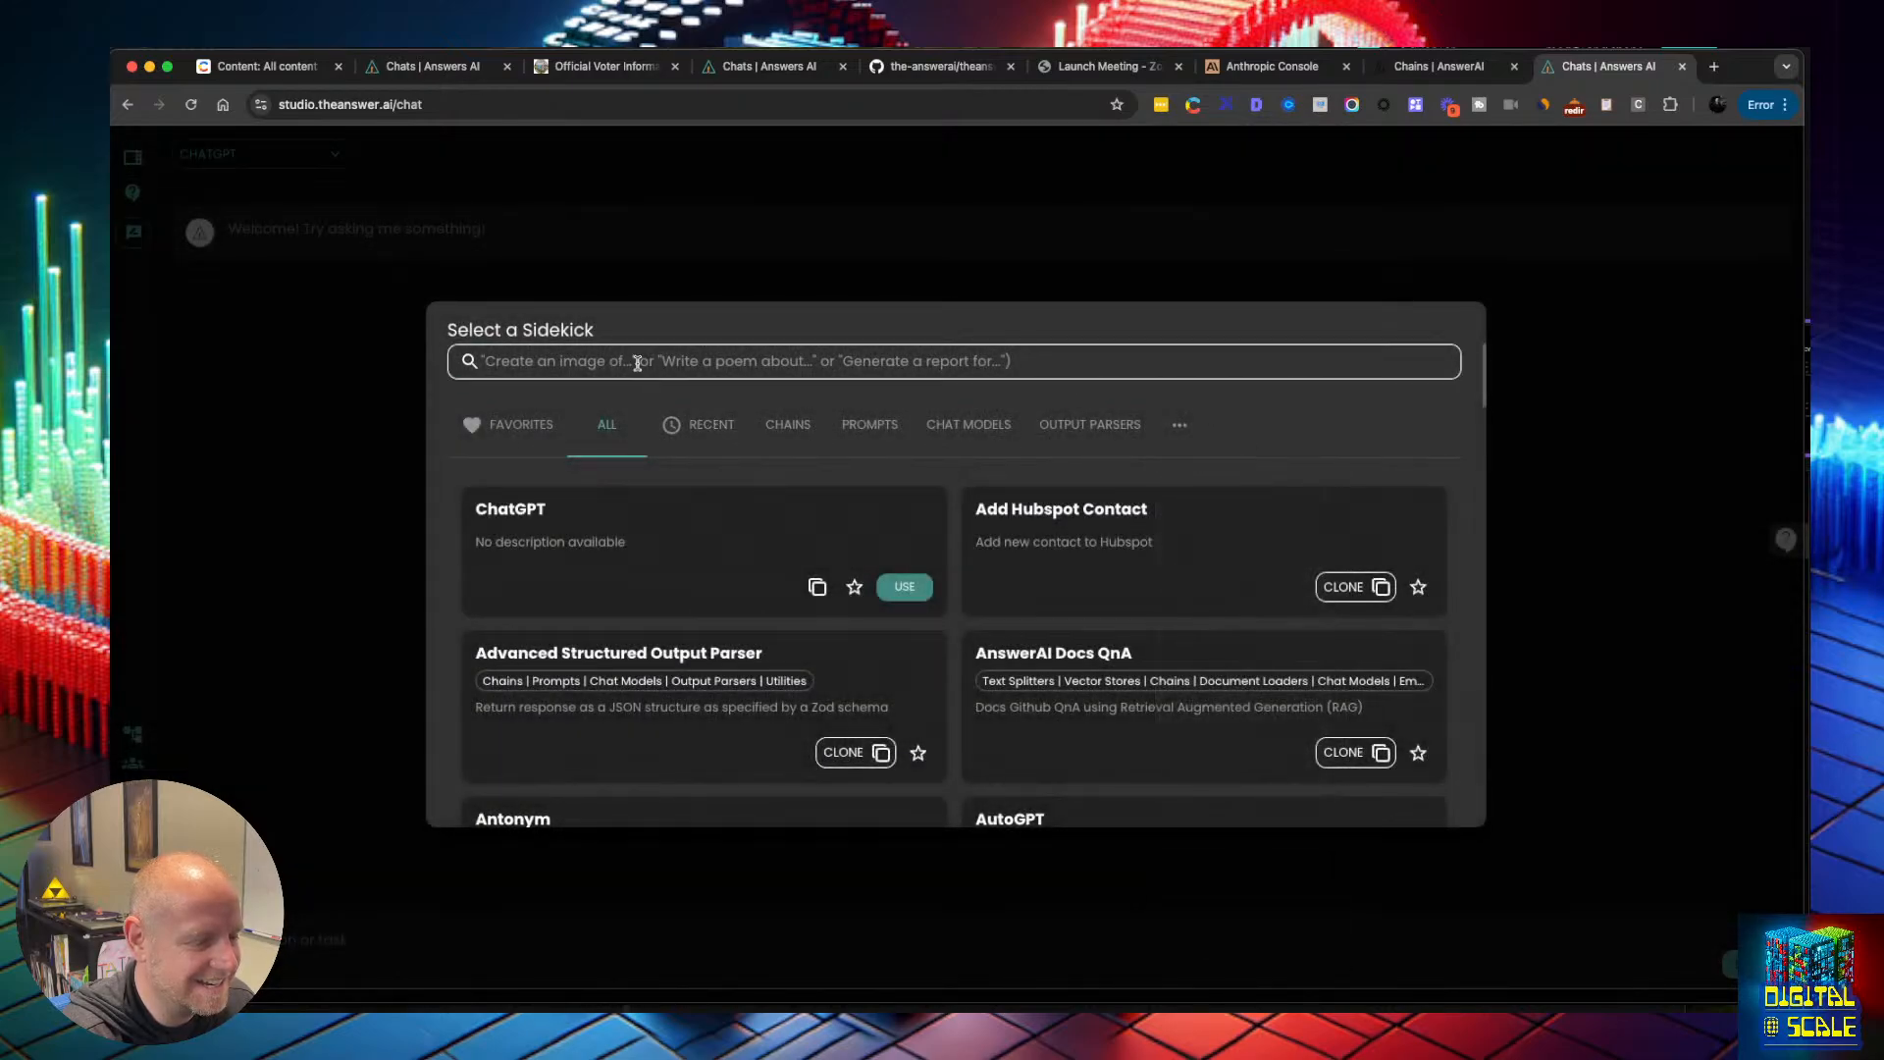
click(750, 298)
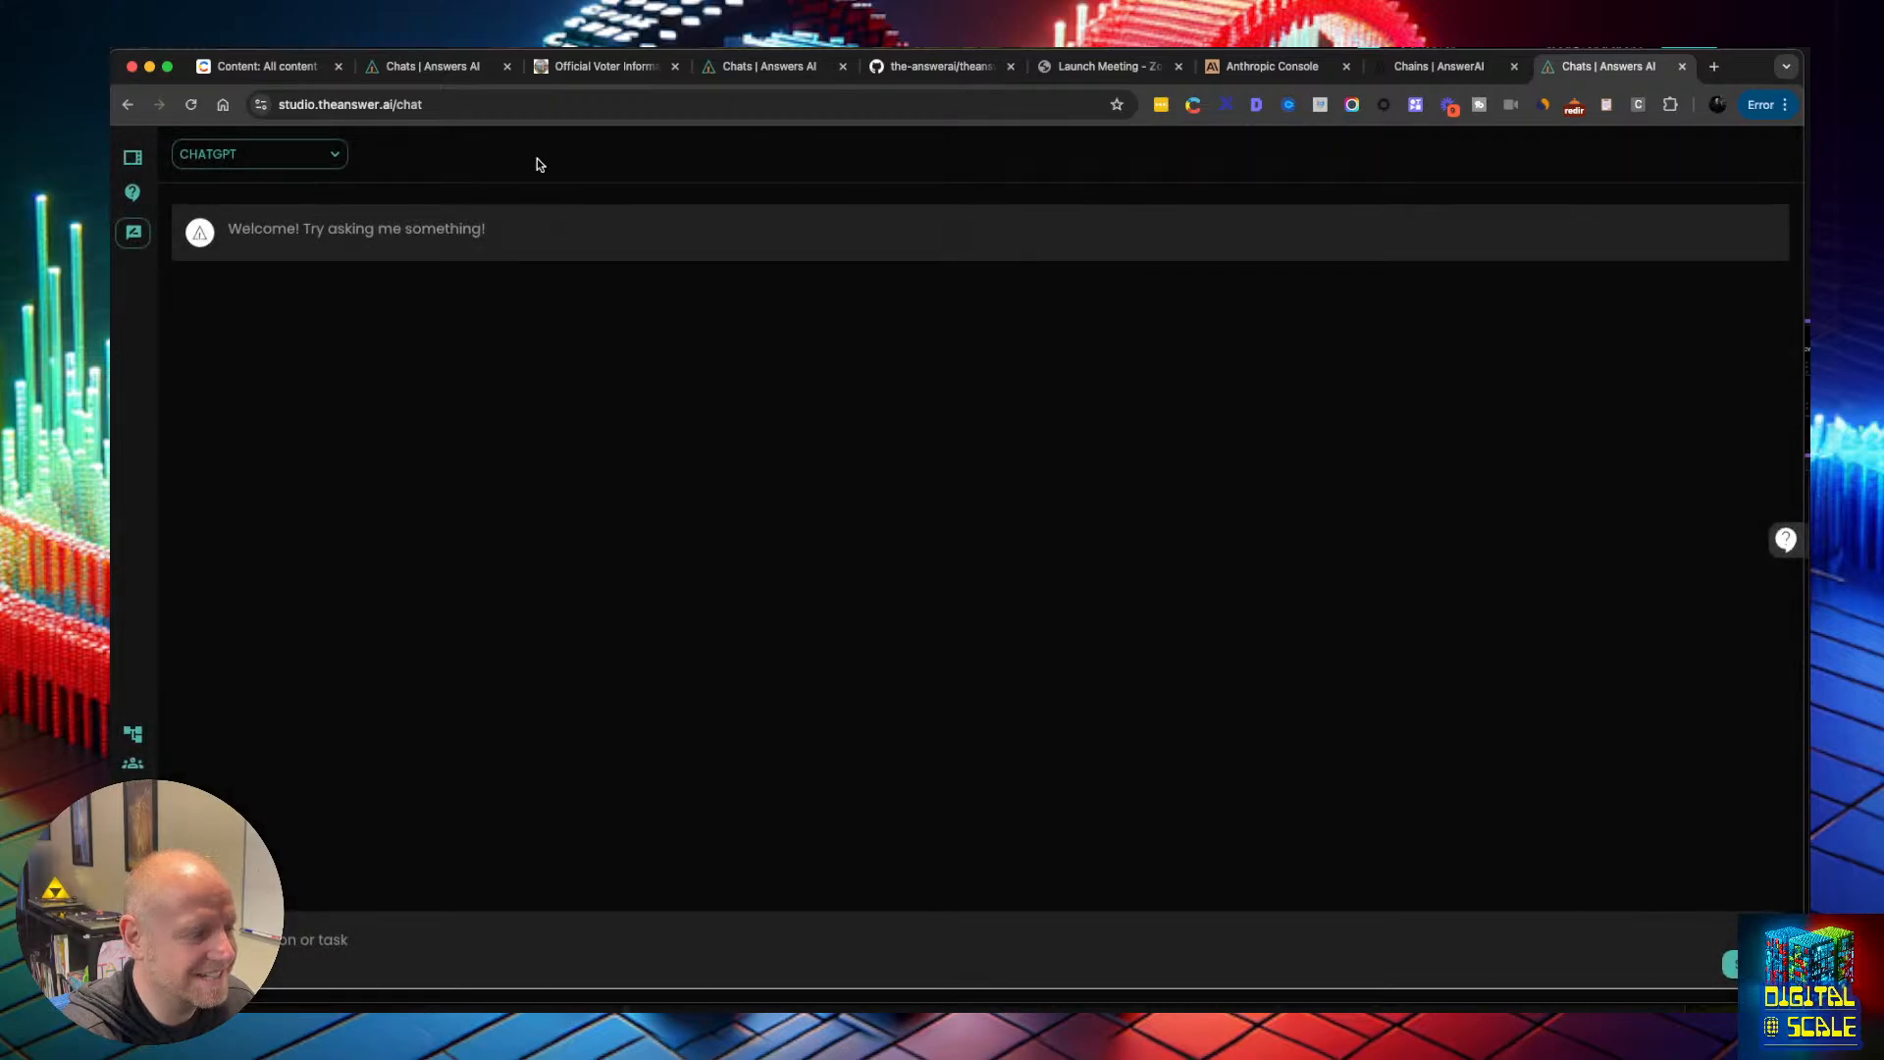
Find the Conversation Chain template among the sidekicks and clone it onto the studio canvas
click(285, 160)
scroll(1074, 545, down, 2)
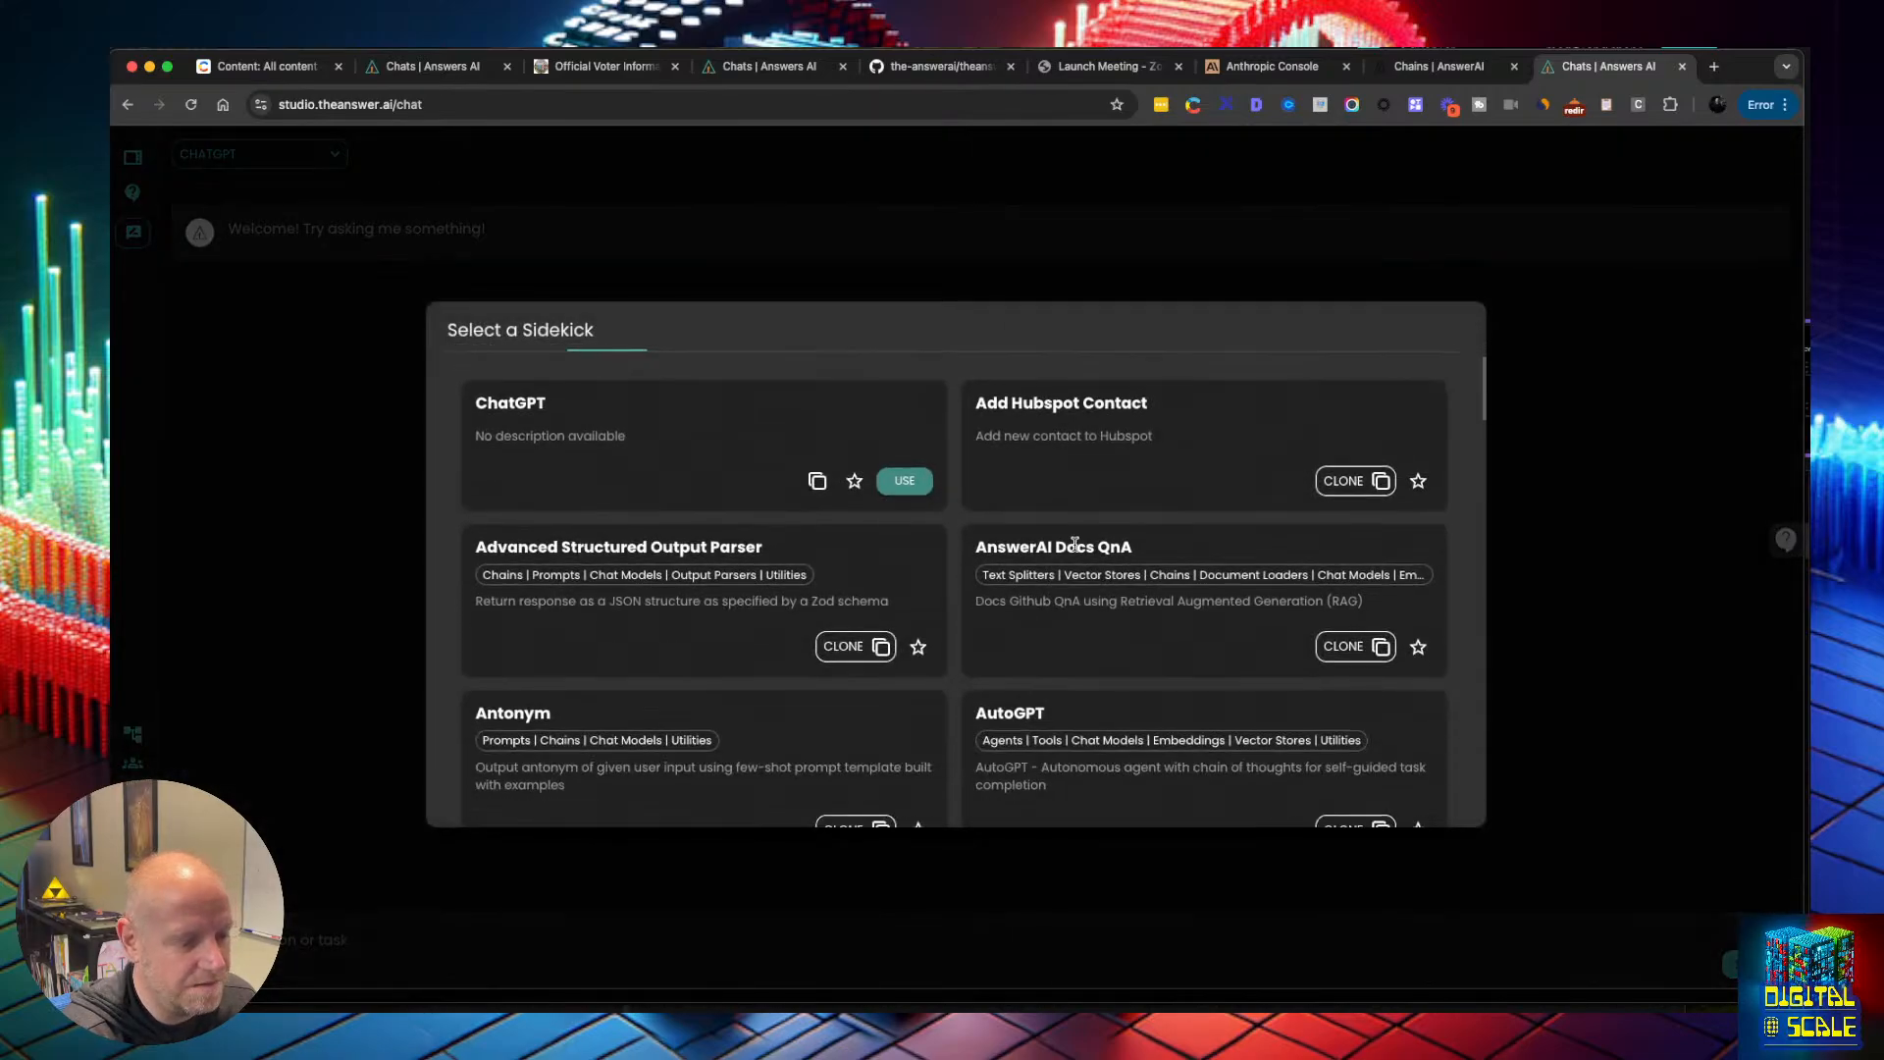
scroll(1126, 583, down, 3)
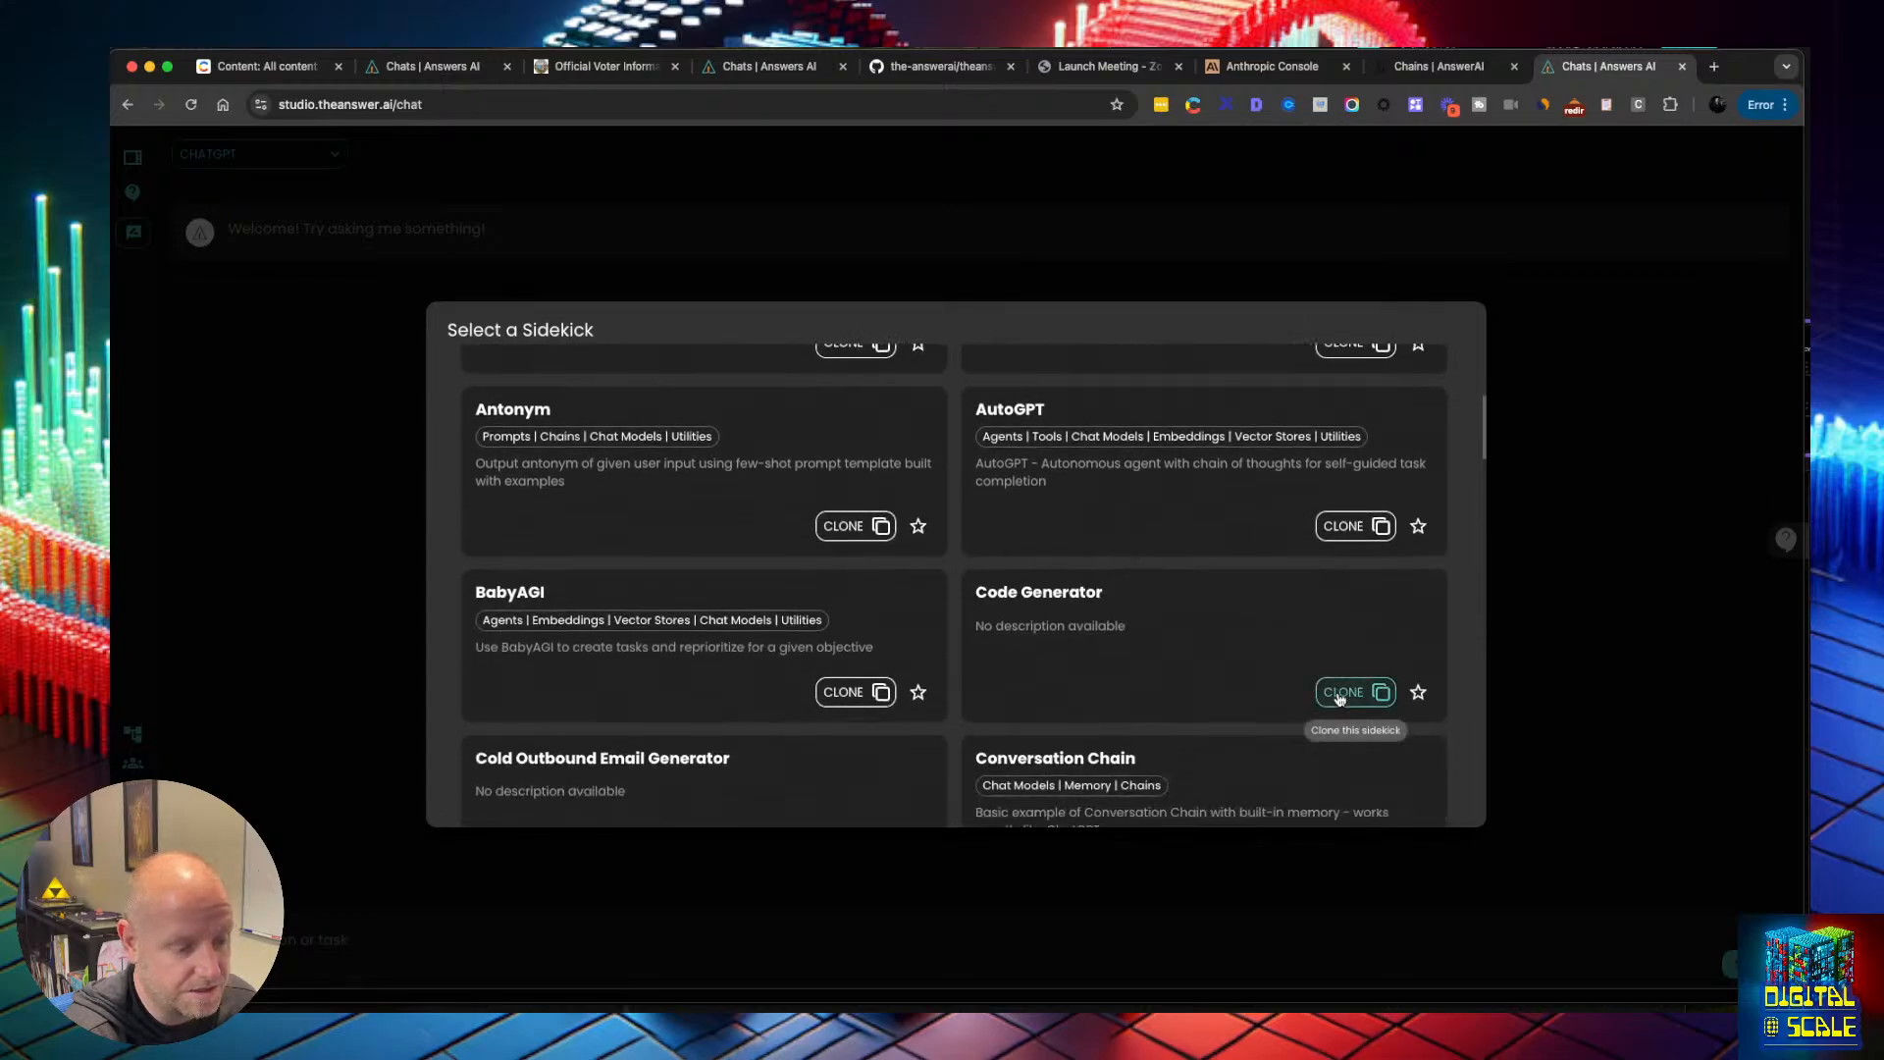
scroll(1337, 692, down, 3)
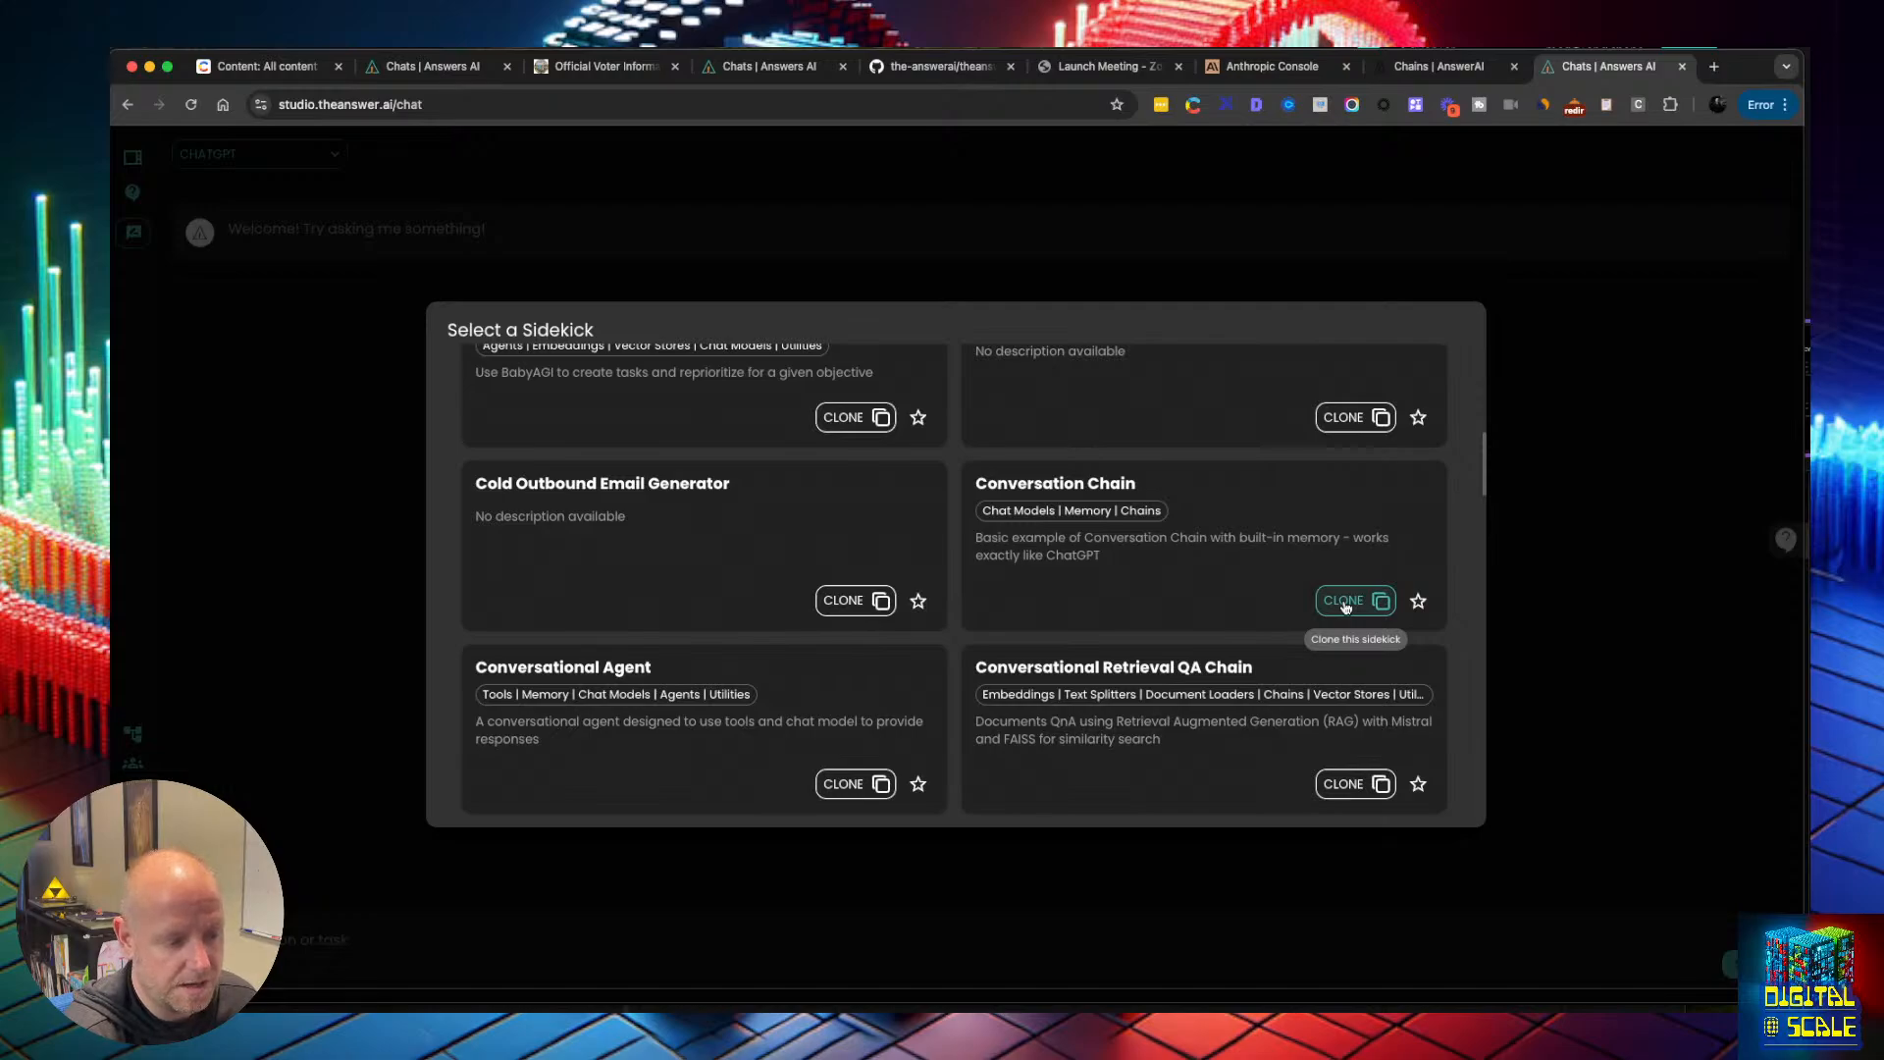
click(1344, 602)
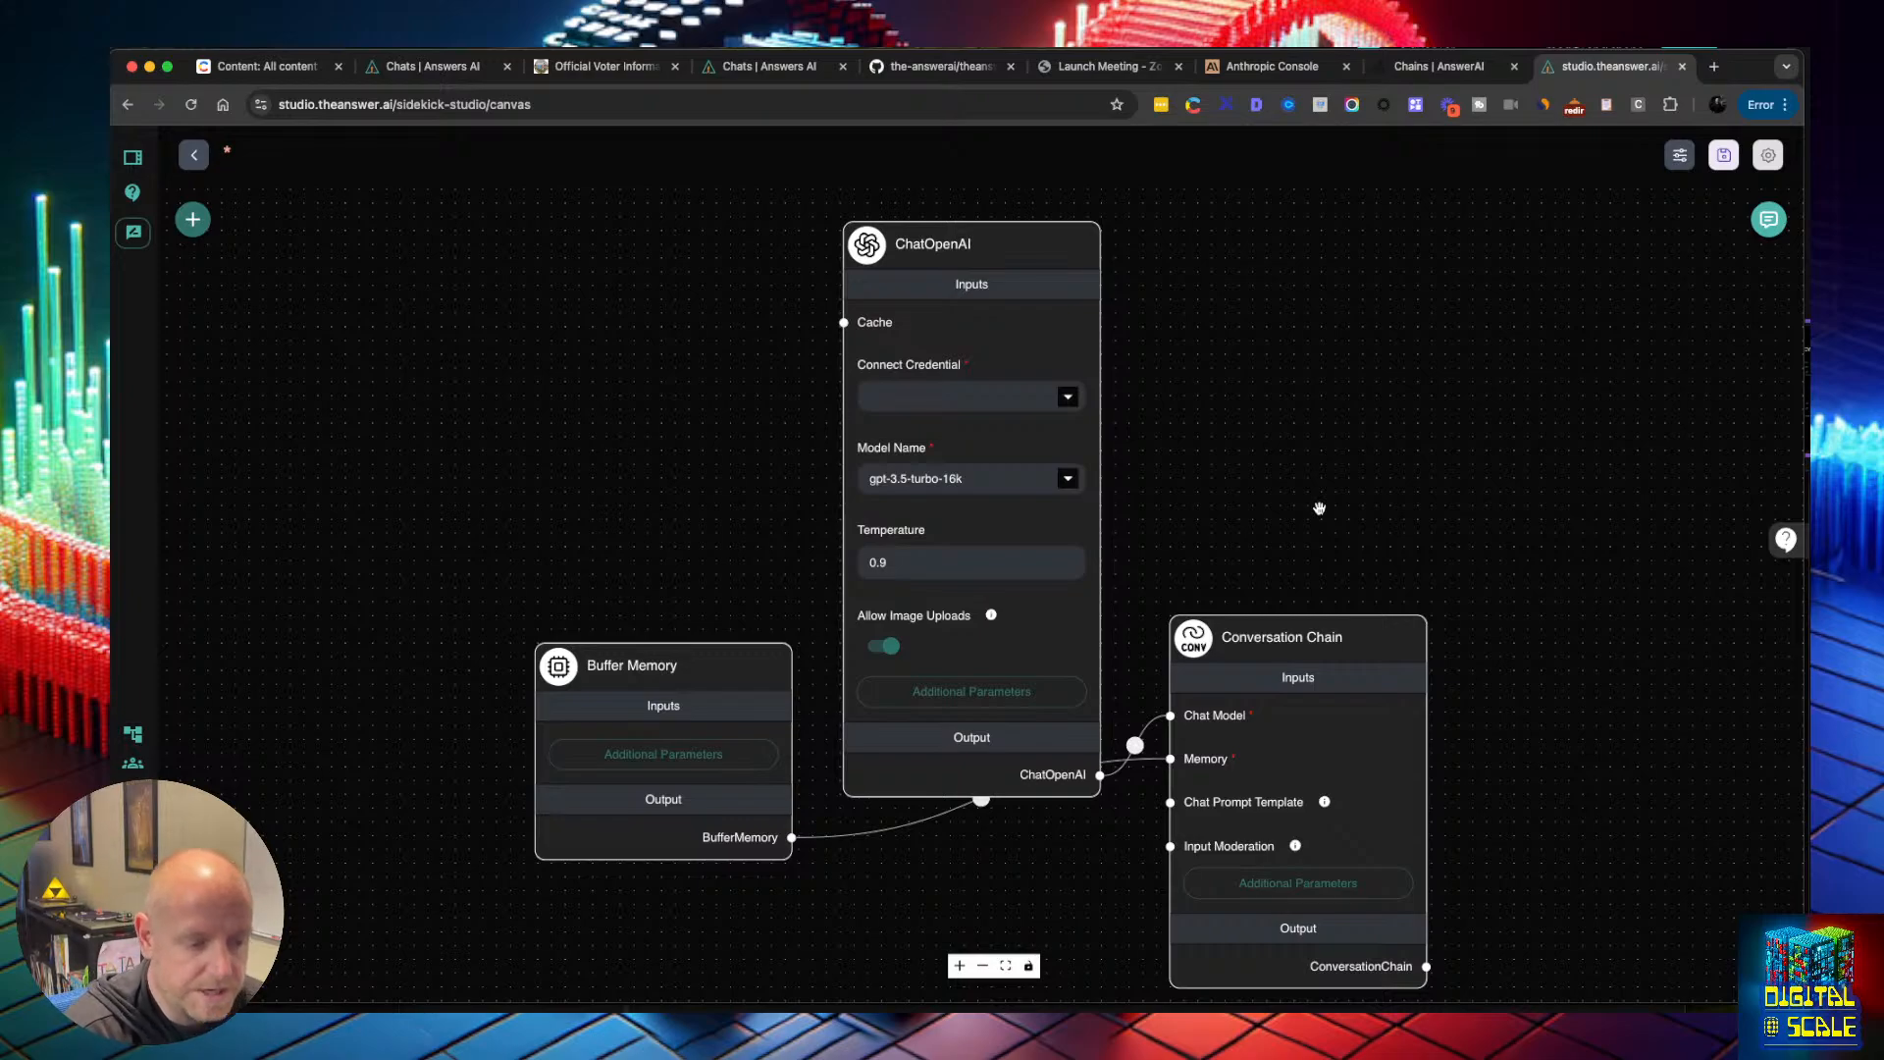
Look over the AnswerAI Chains documentation page and its list of nodes, and return to the chatflow canvas
mouse_move(1303, 651)
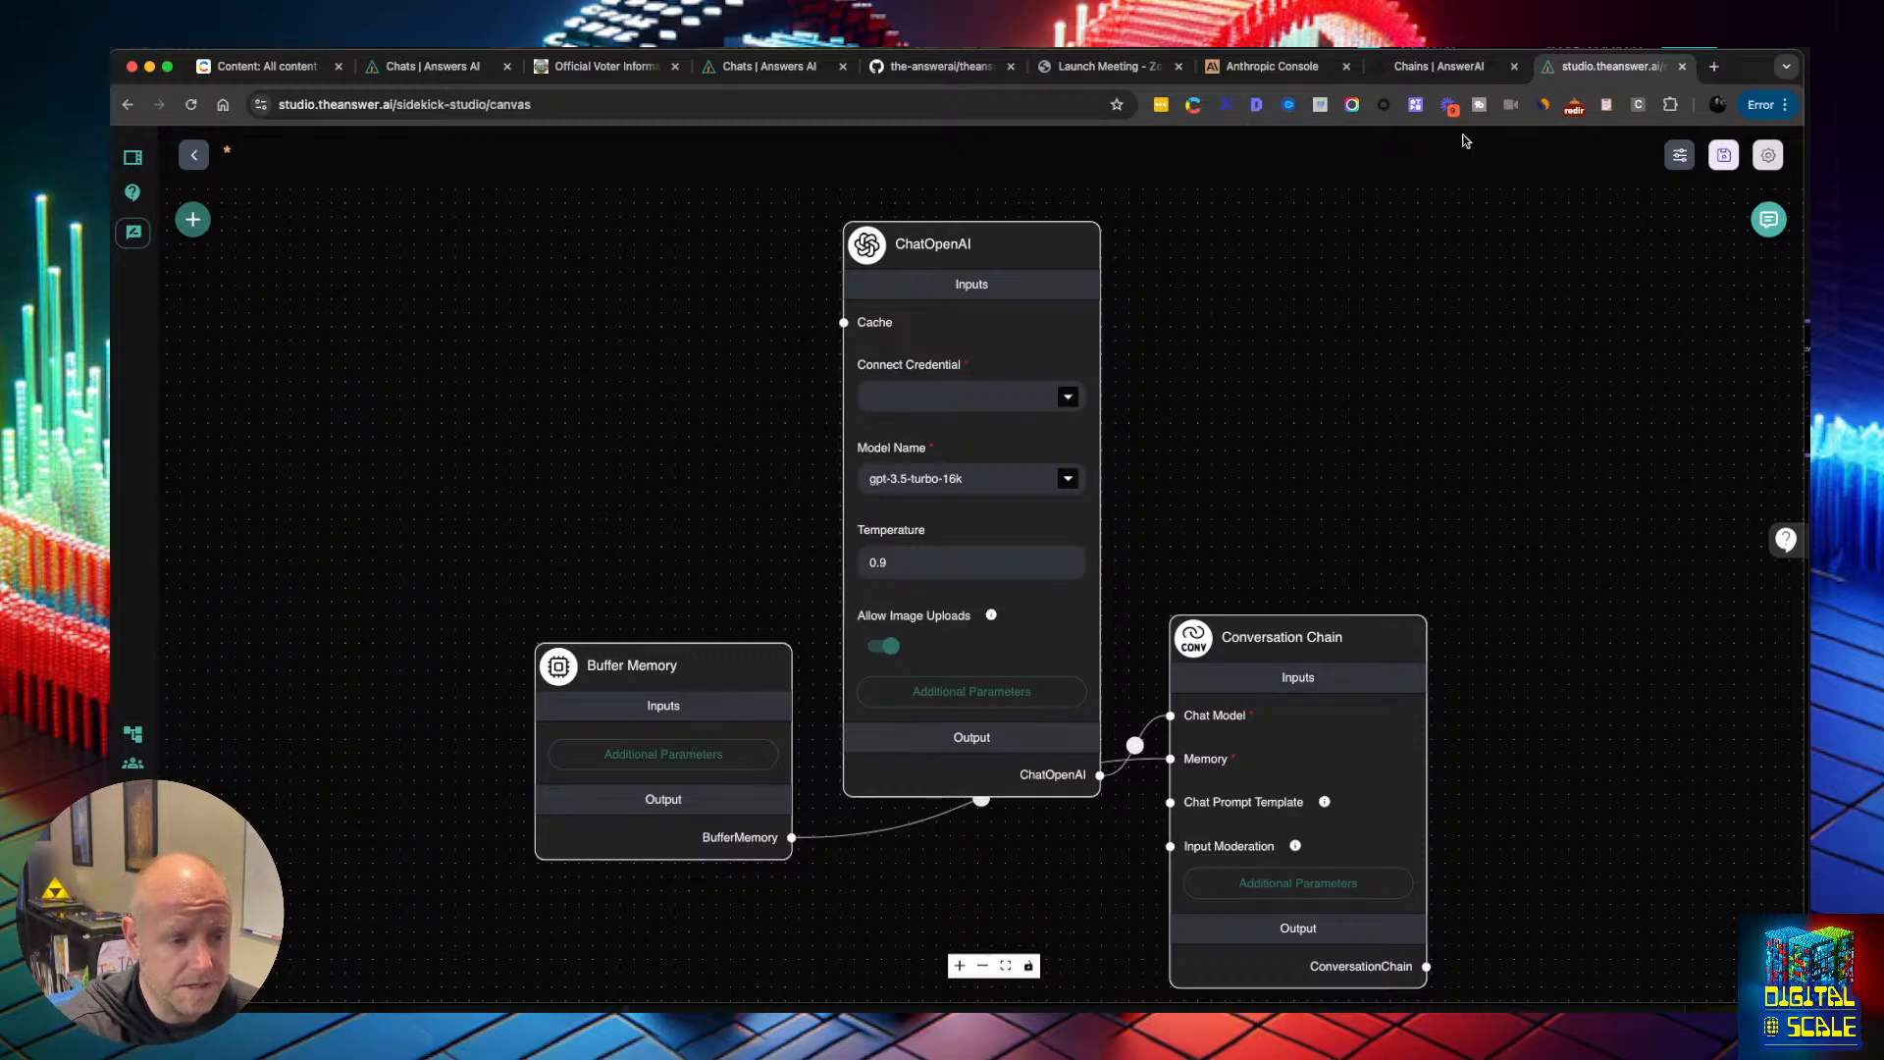
click(1429, 65)
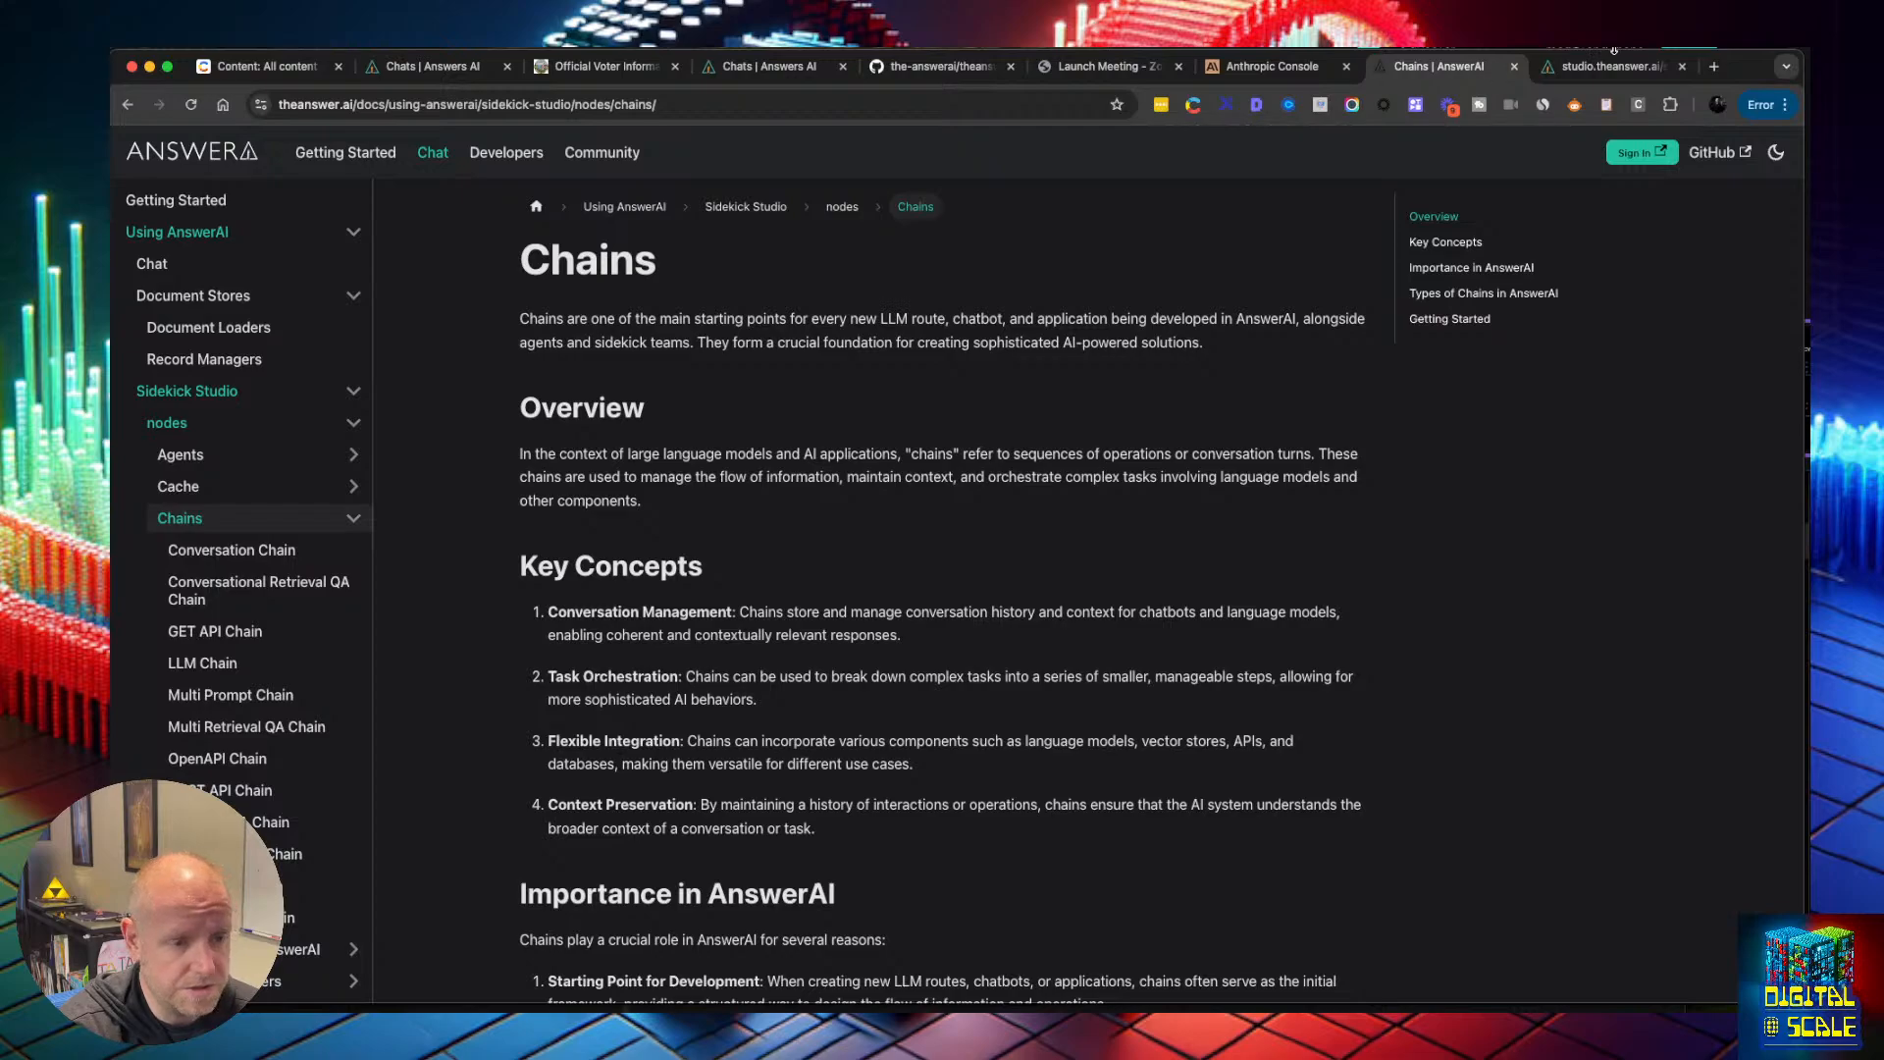
scroll(260, 628, down, 4)
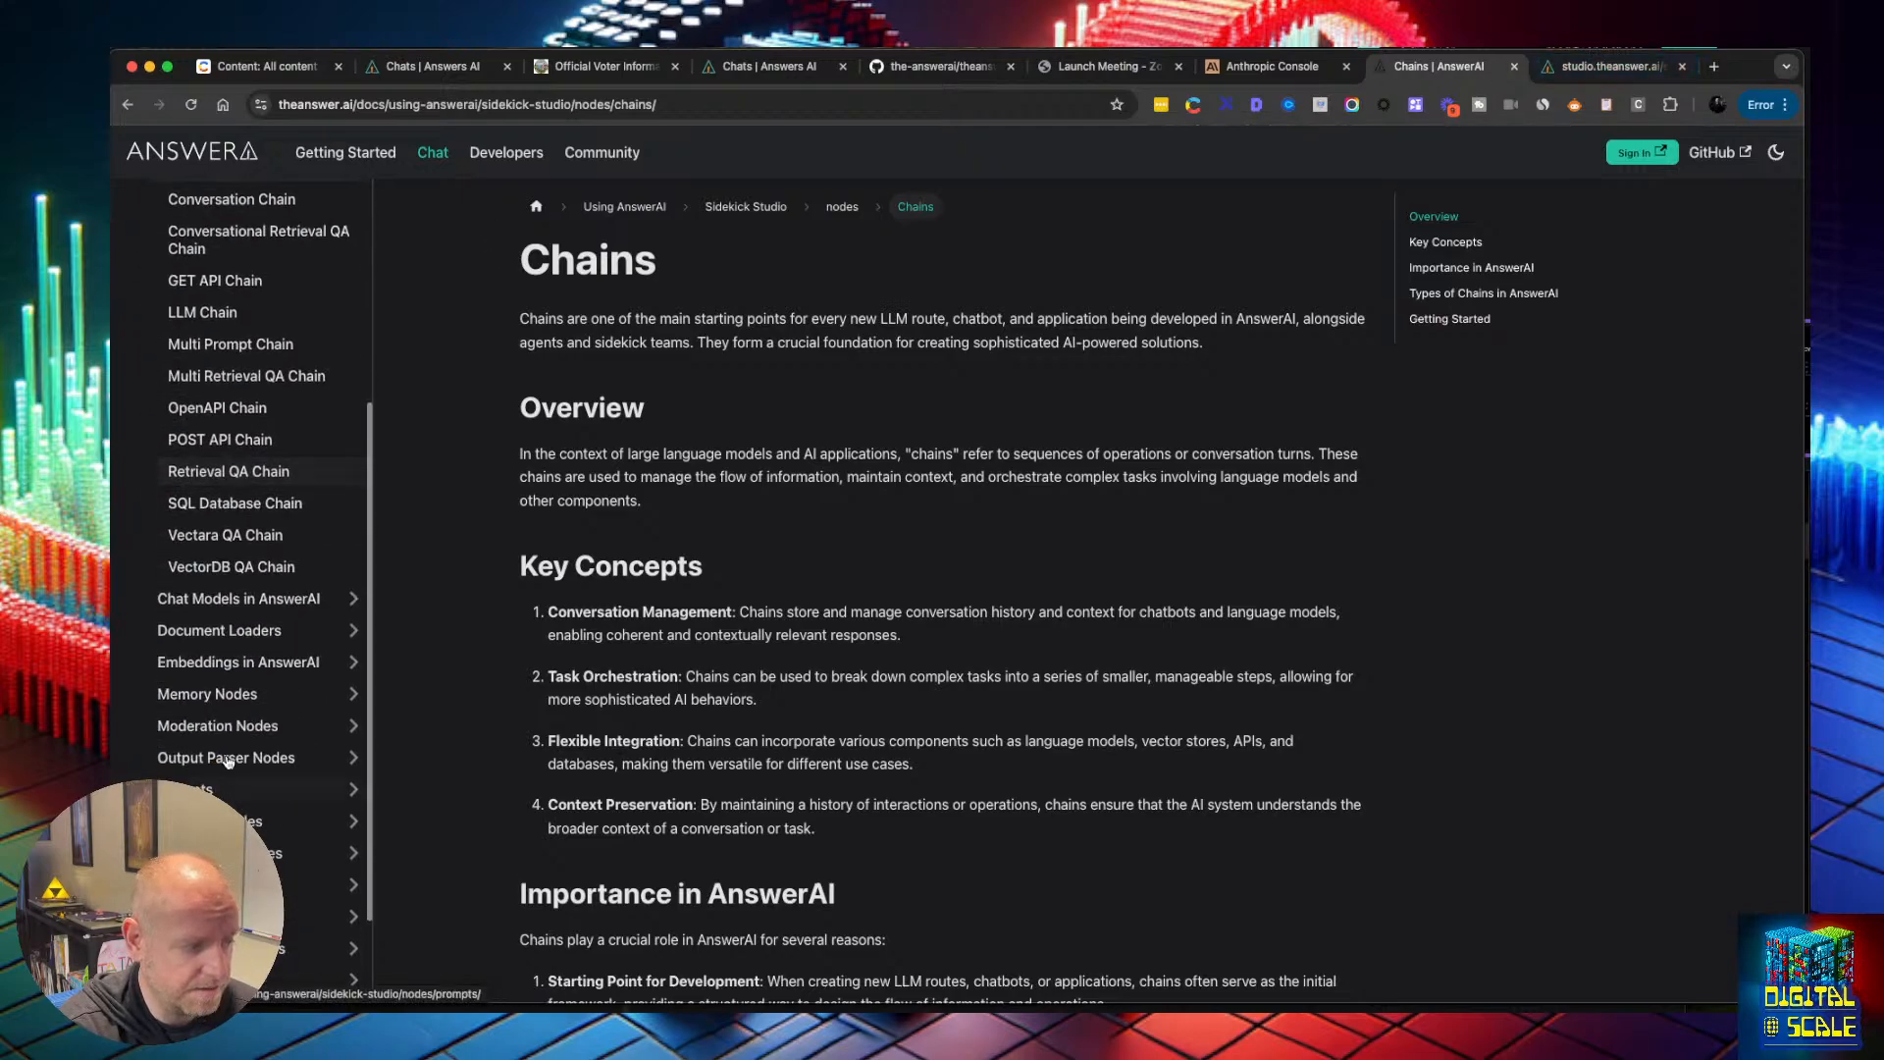
scroll(294, 588, up, 4)
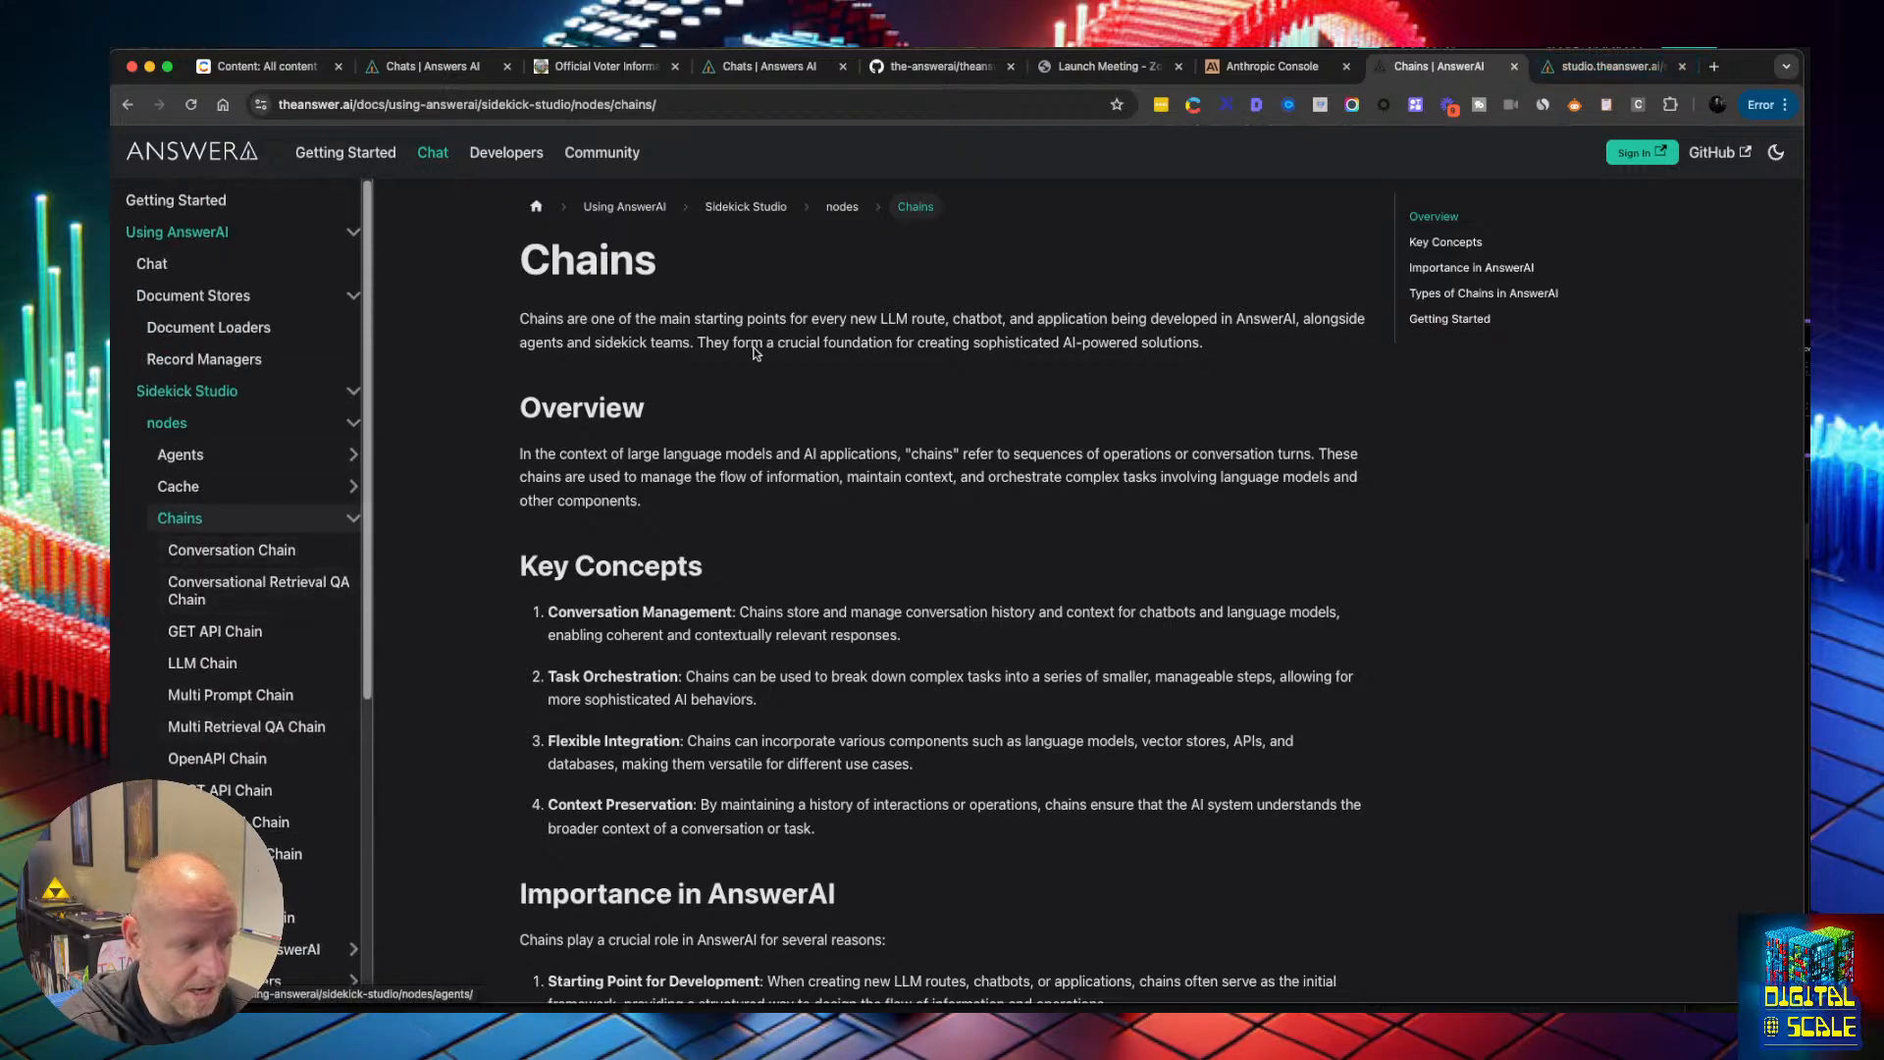
click(1584, 66)
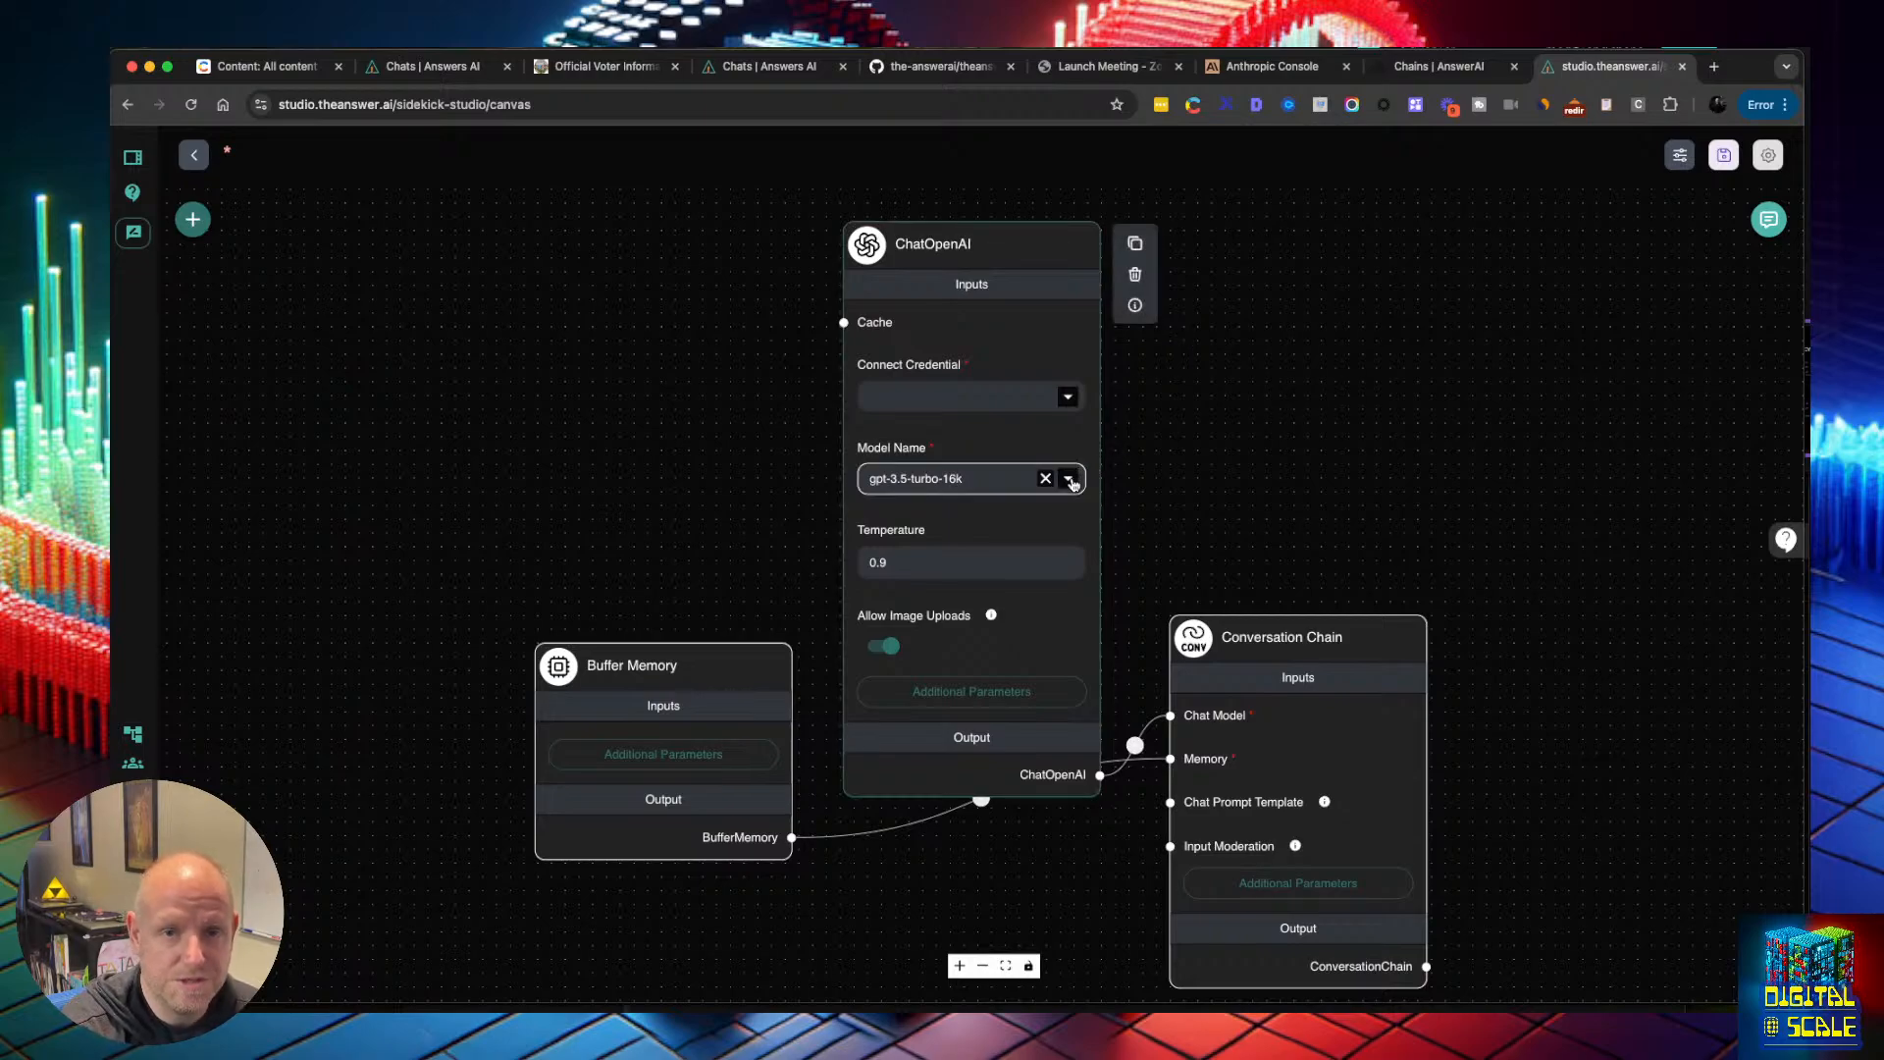
Set the ChatOpenAI node's model to gpt-4o-mini (latest) and its credential to The AnswerAI OpenAI
click(1068, 479)
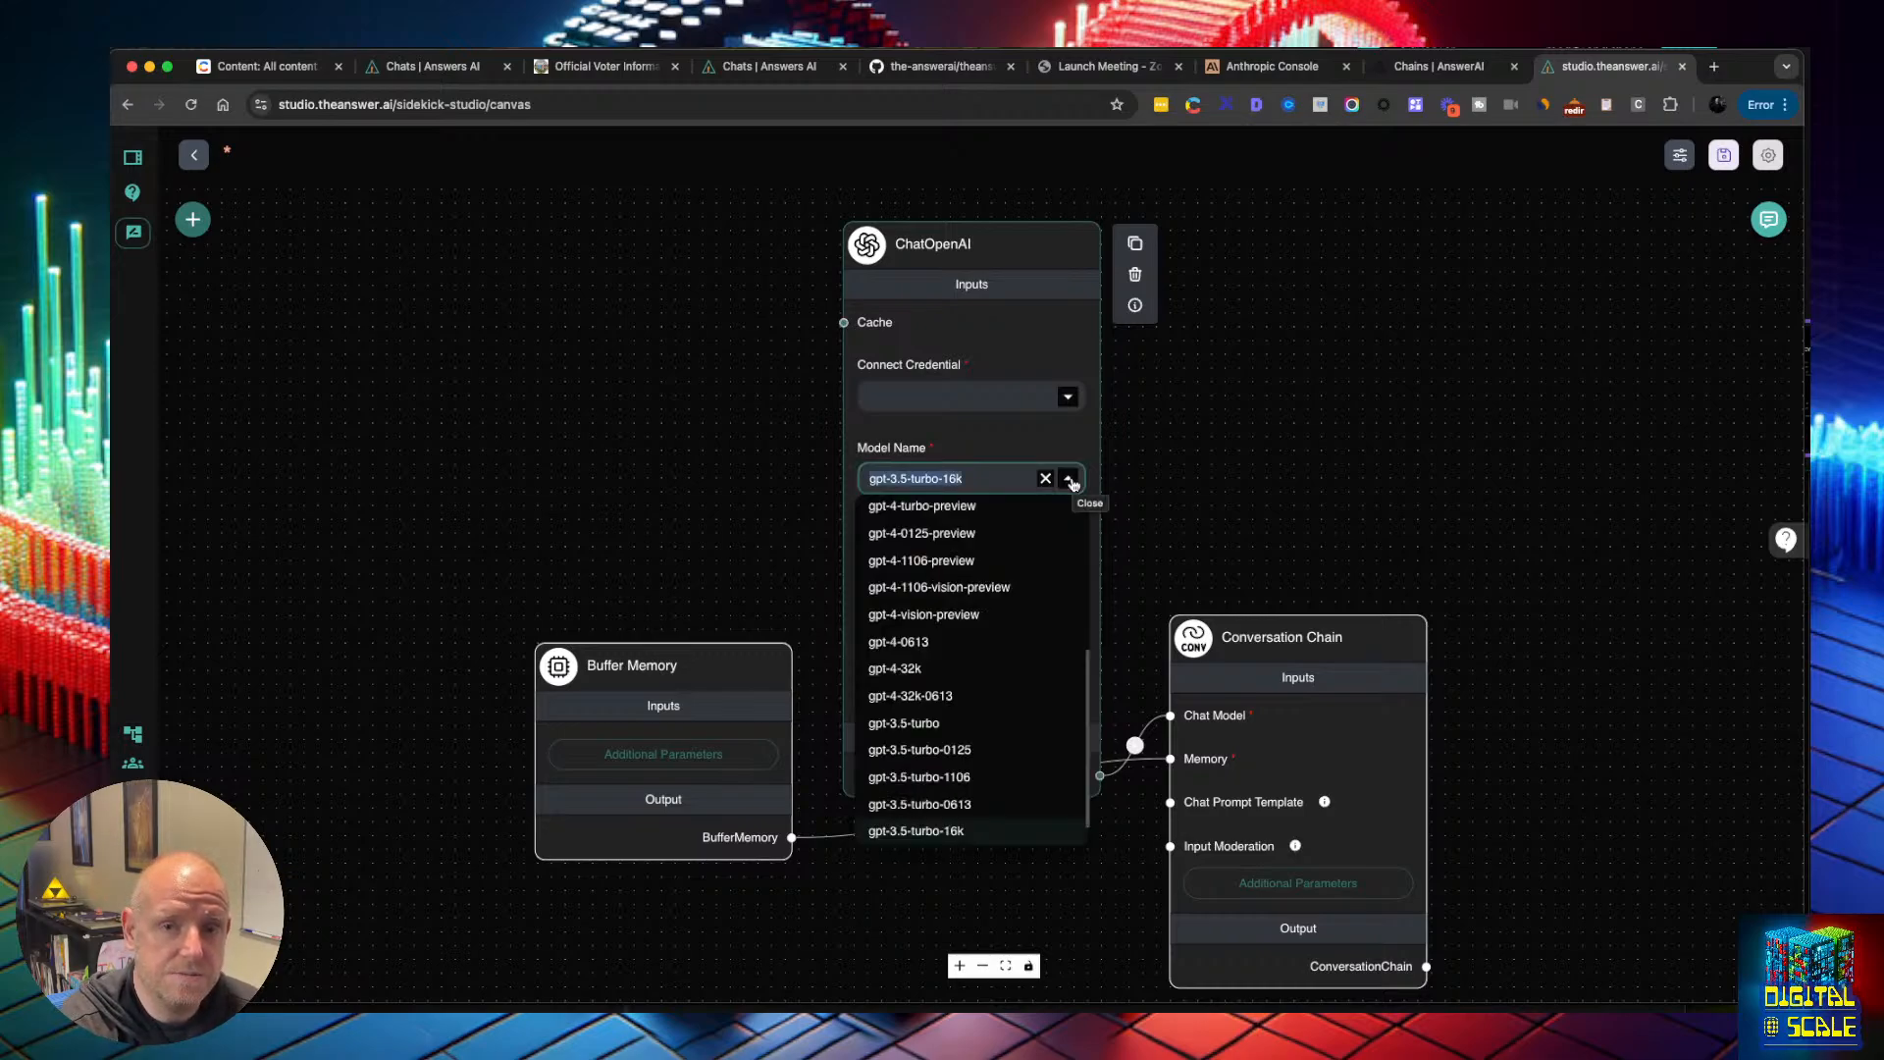
scroll(1010, 550, up, 5)
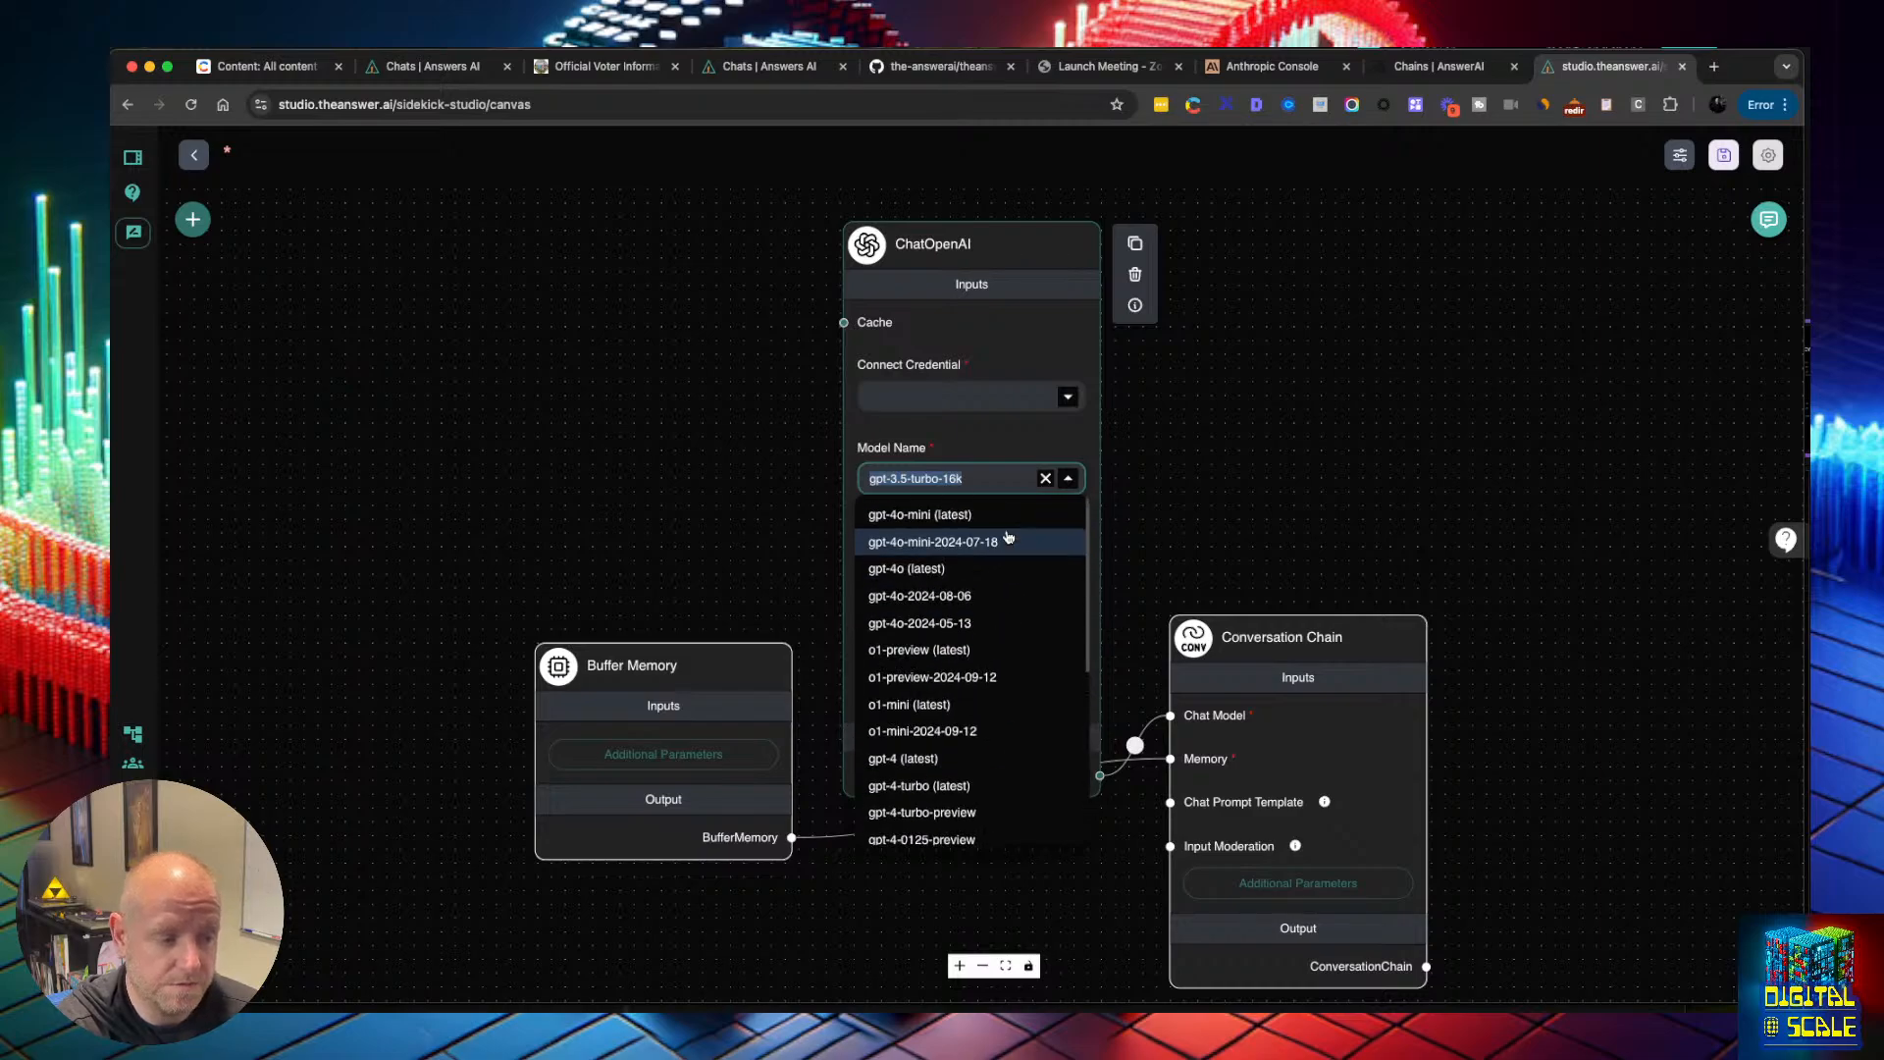
click(1002, 516)
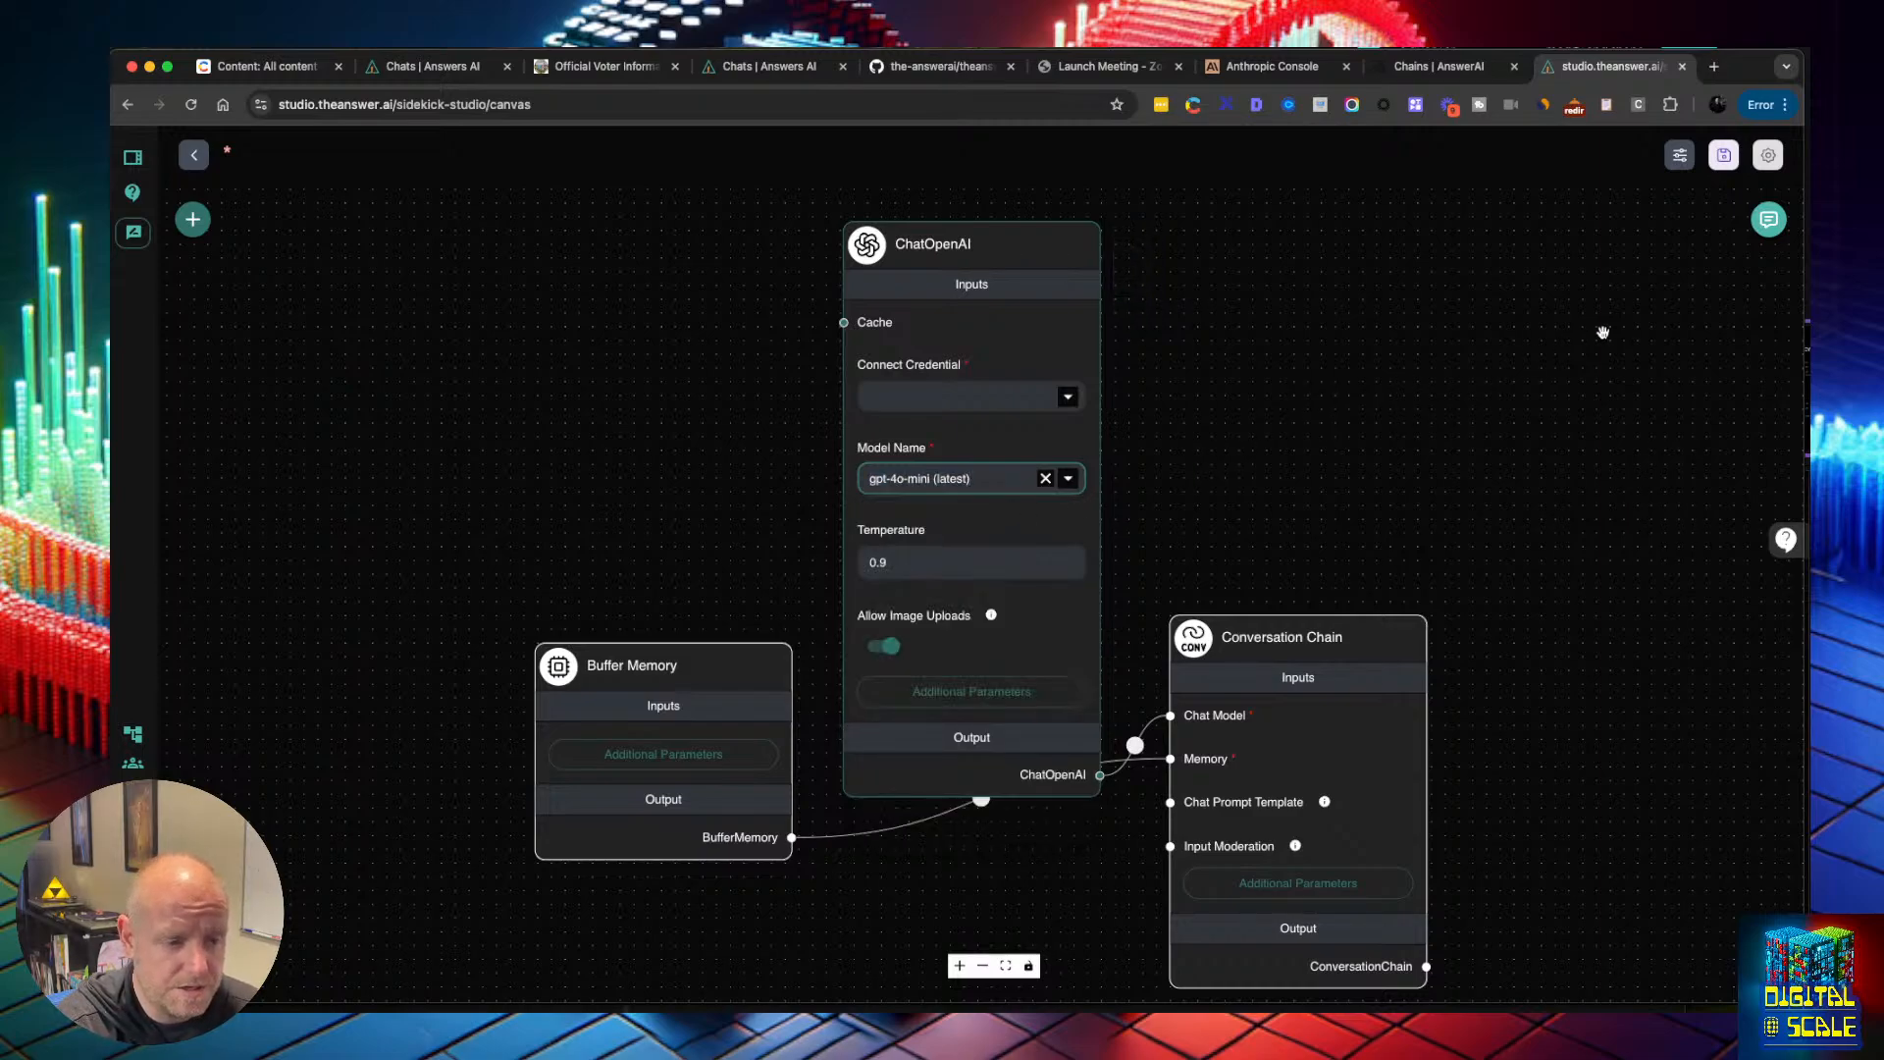
click(1074, 401)
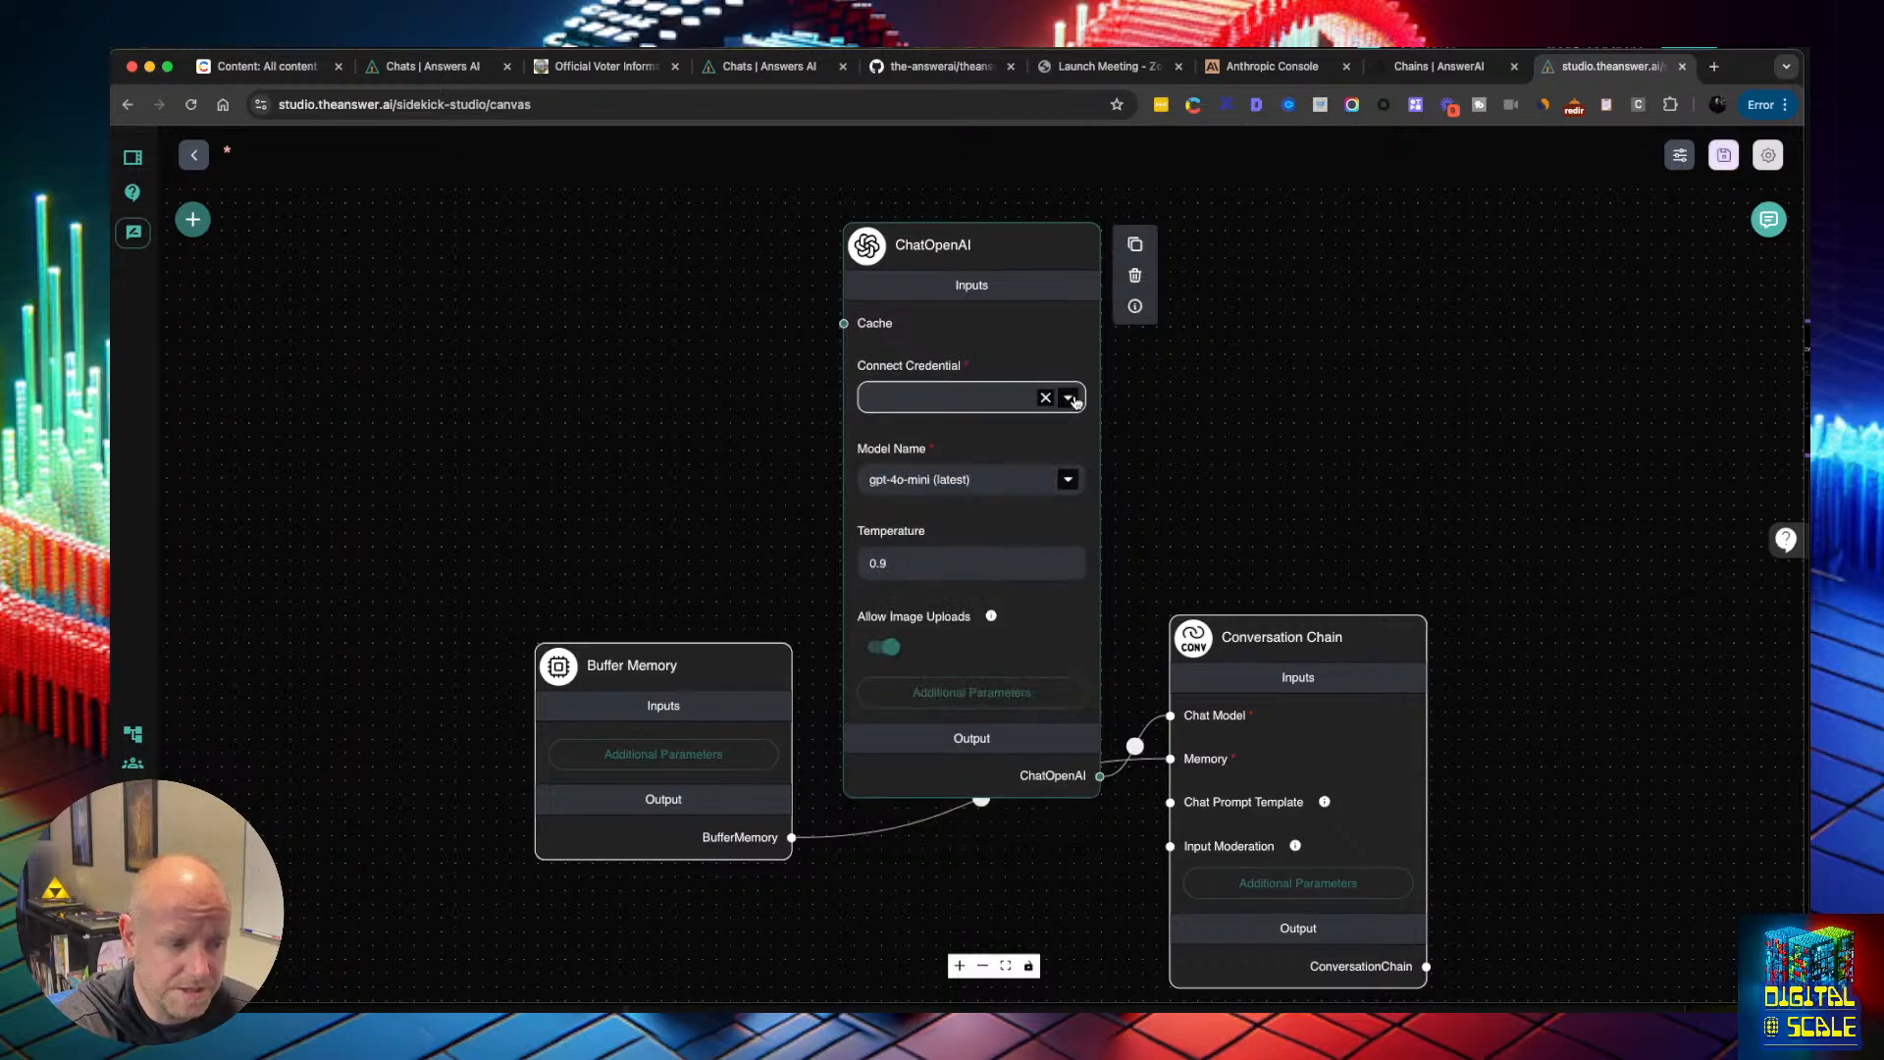
click(1070, 398)
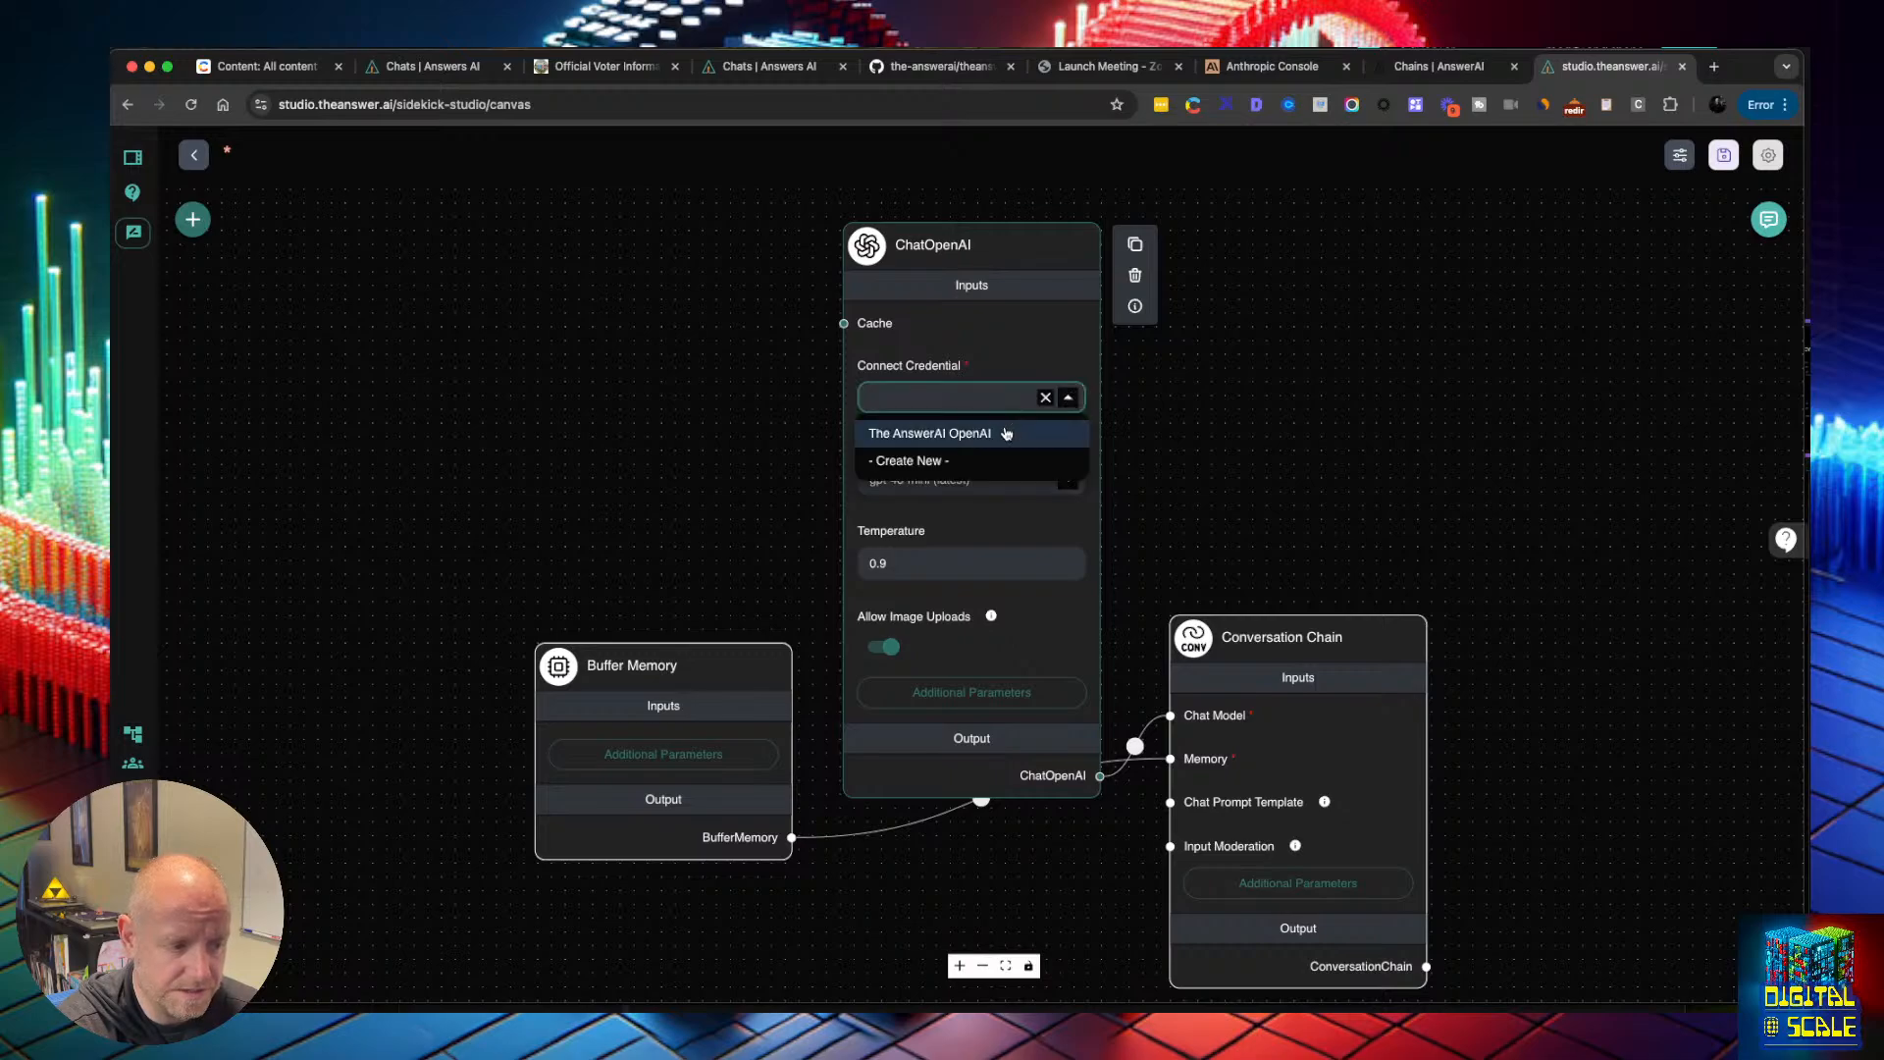
click(1010, 432)
Save the new chatflow under the name "Basic Conversation"
click(1723, 155)
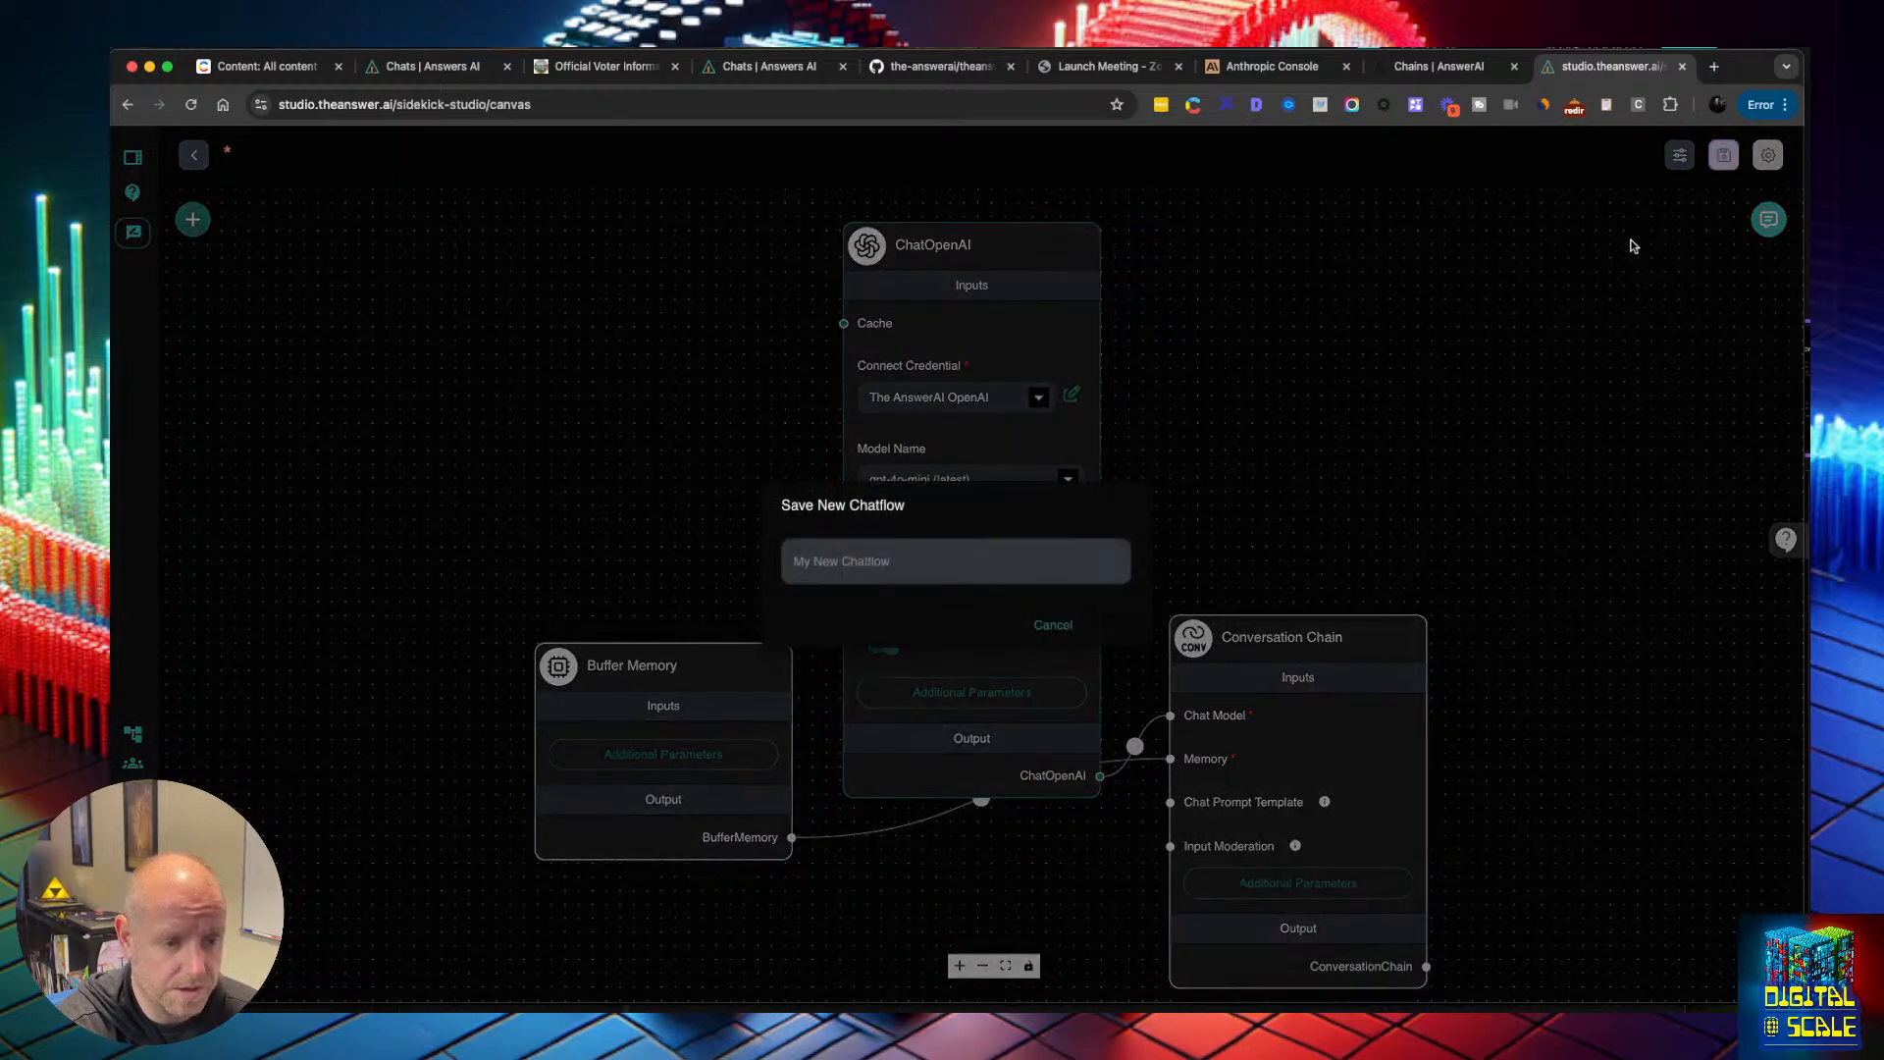
click(876, 541)
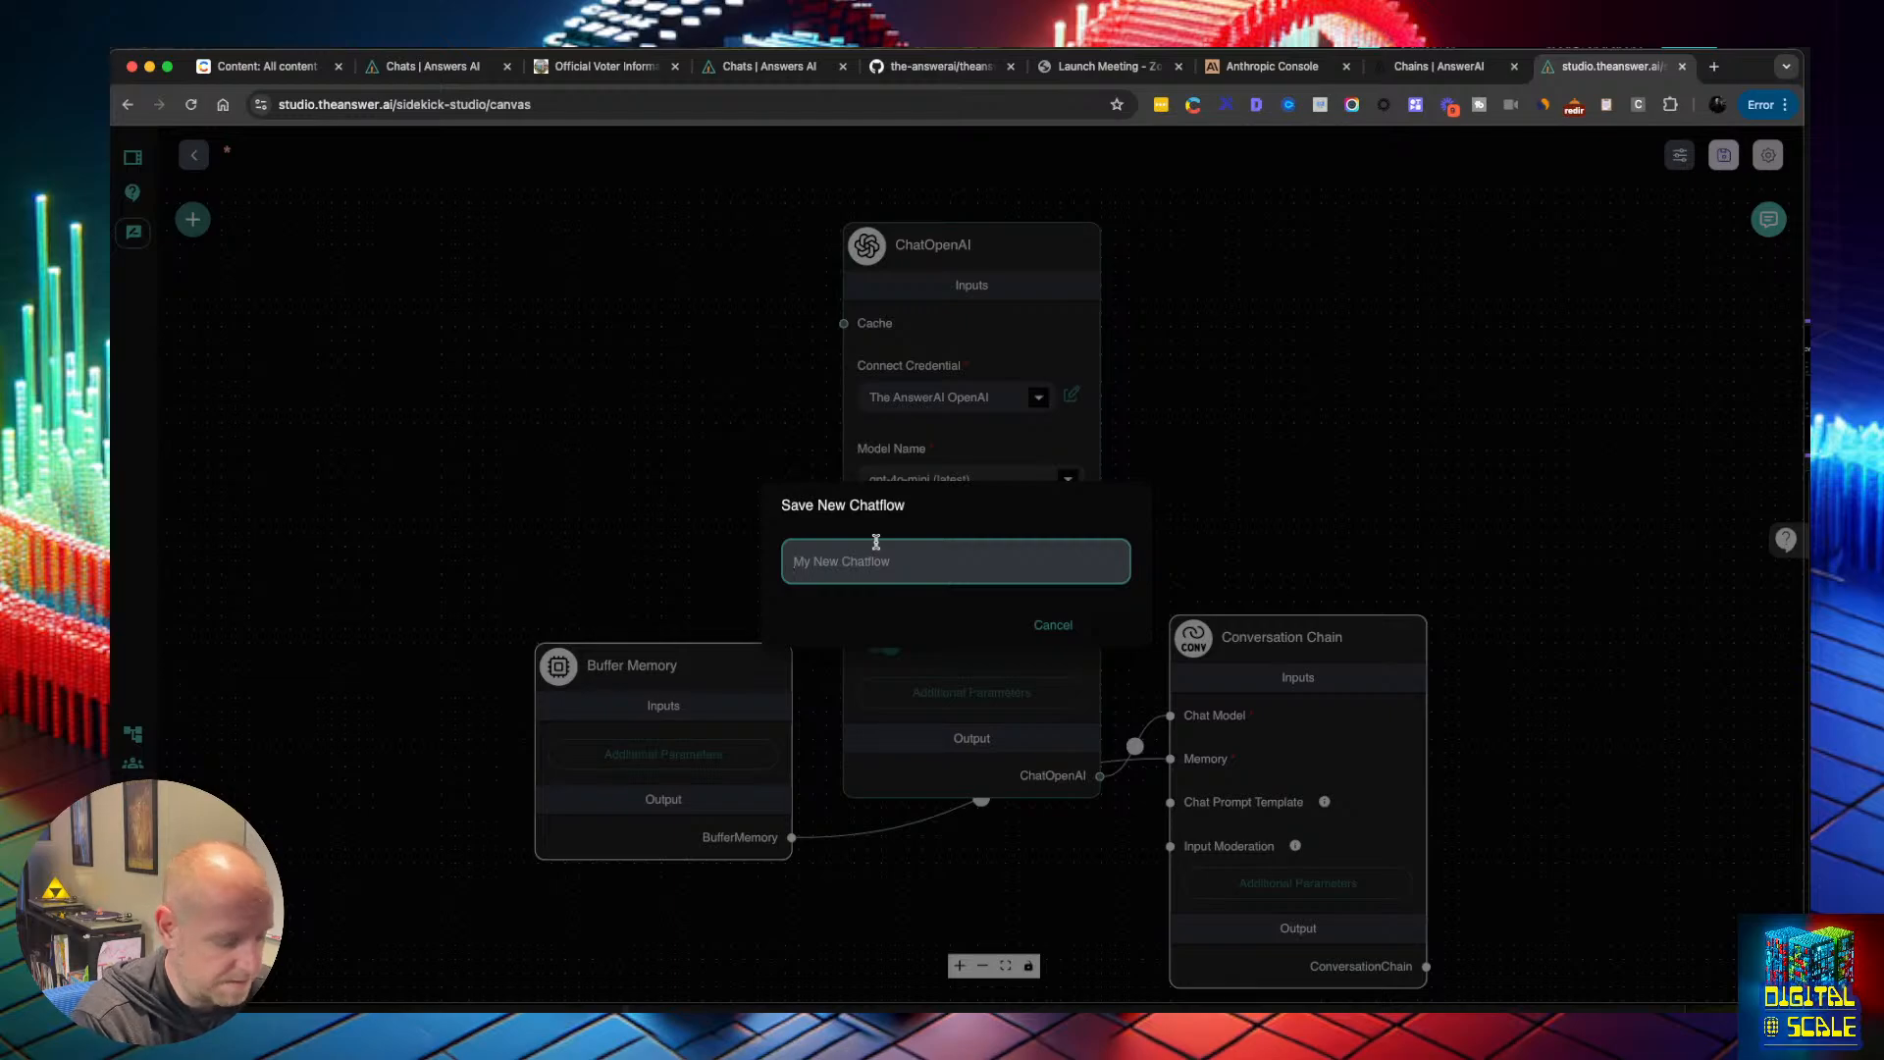
text(Basic Chat)
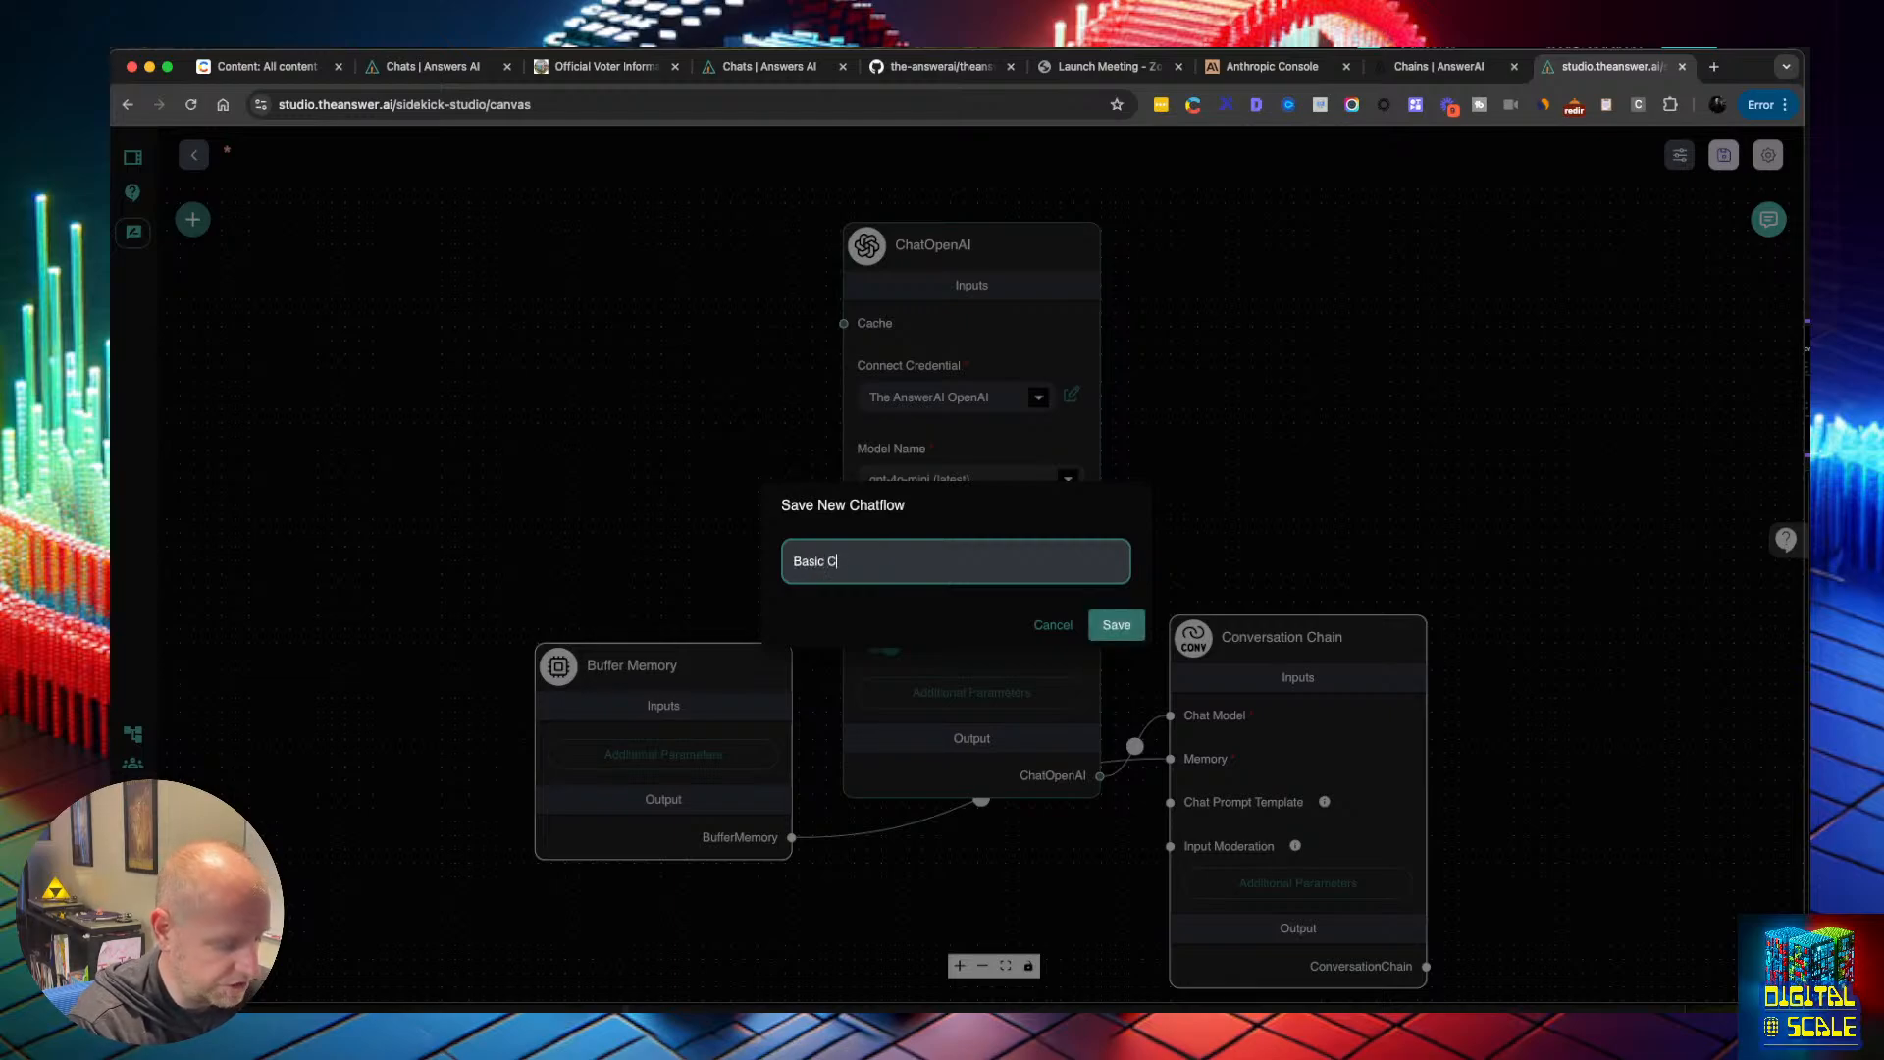
key(BackSpace)
text(onversation)
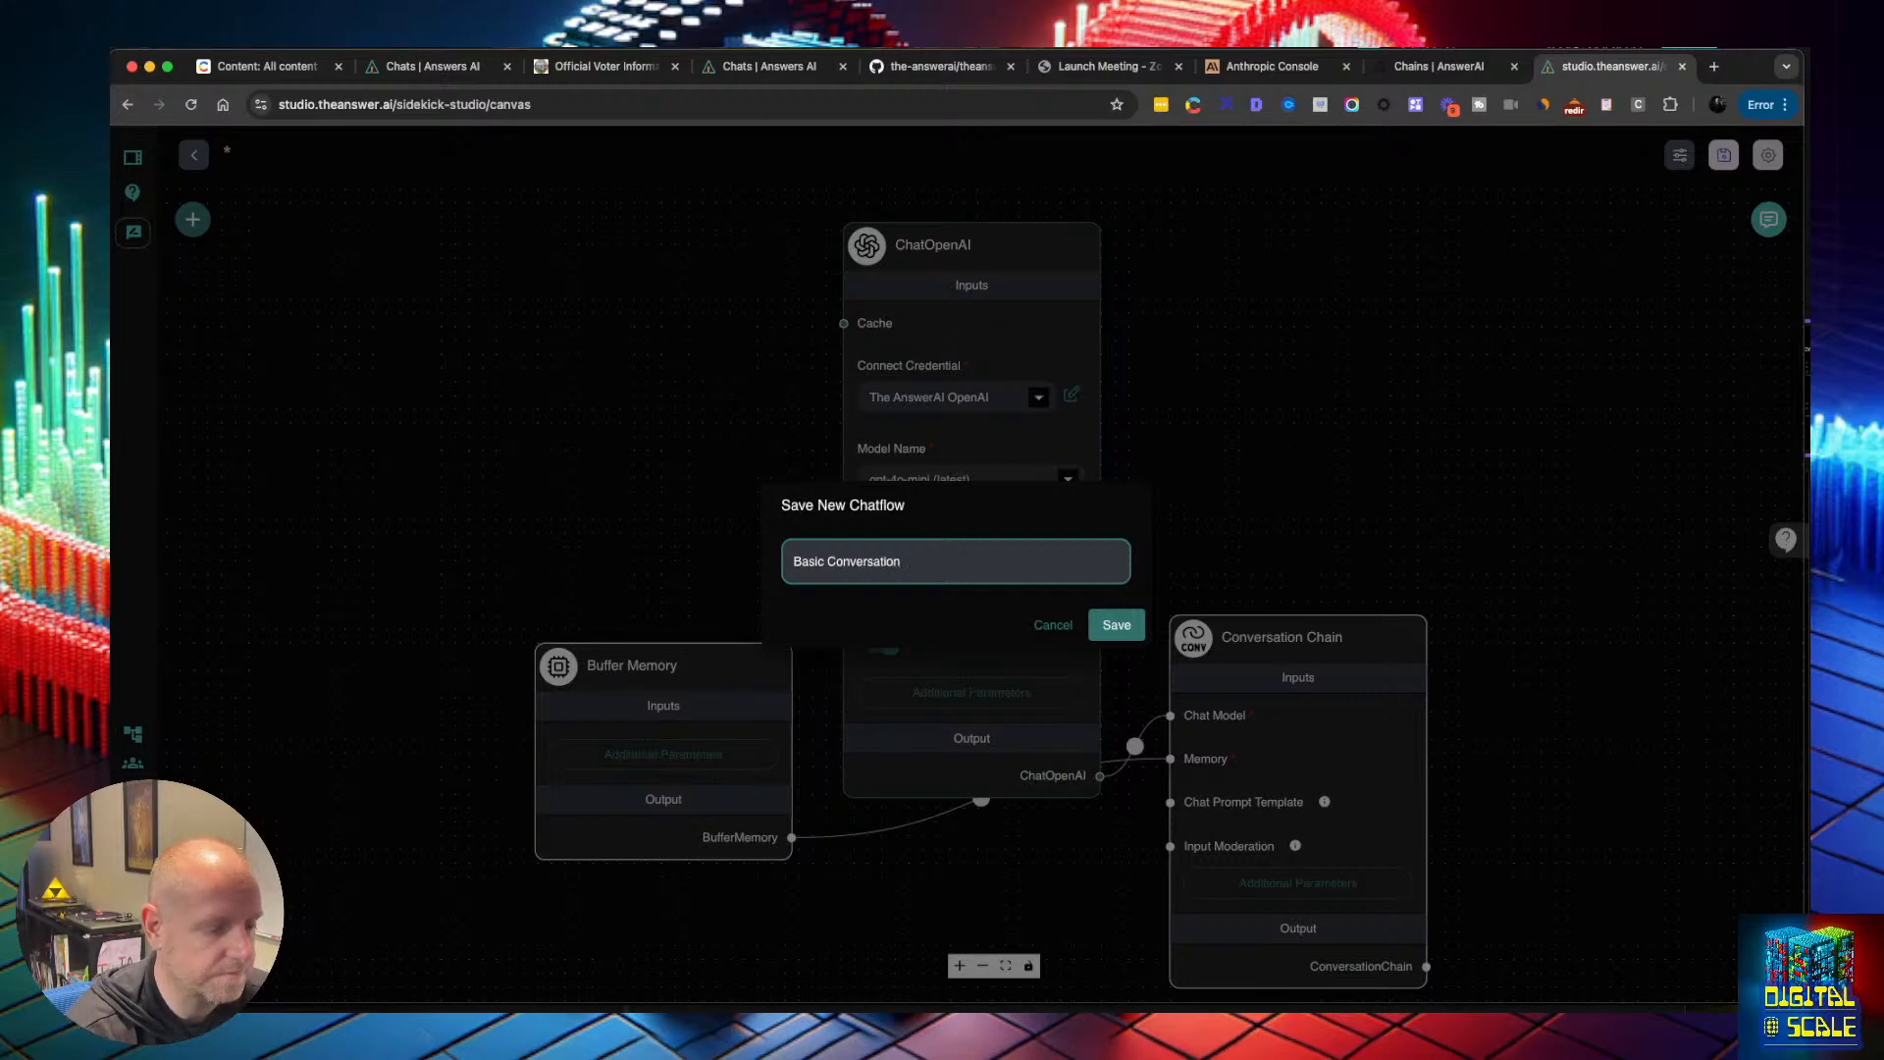
click(1116, 624)
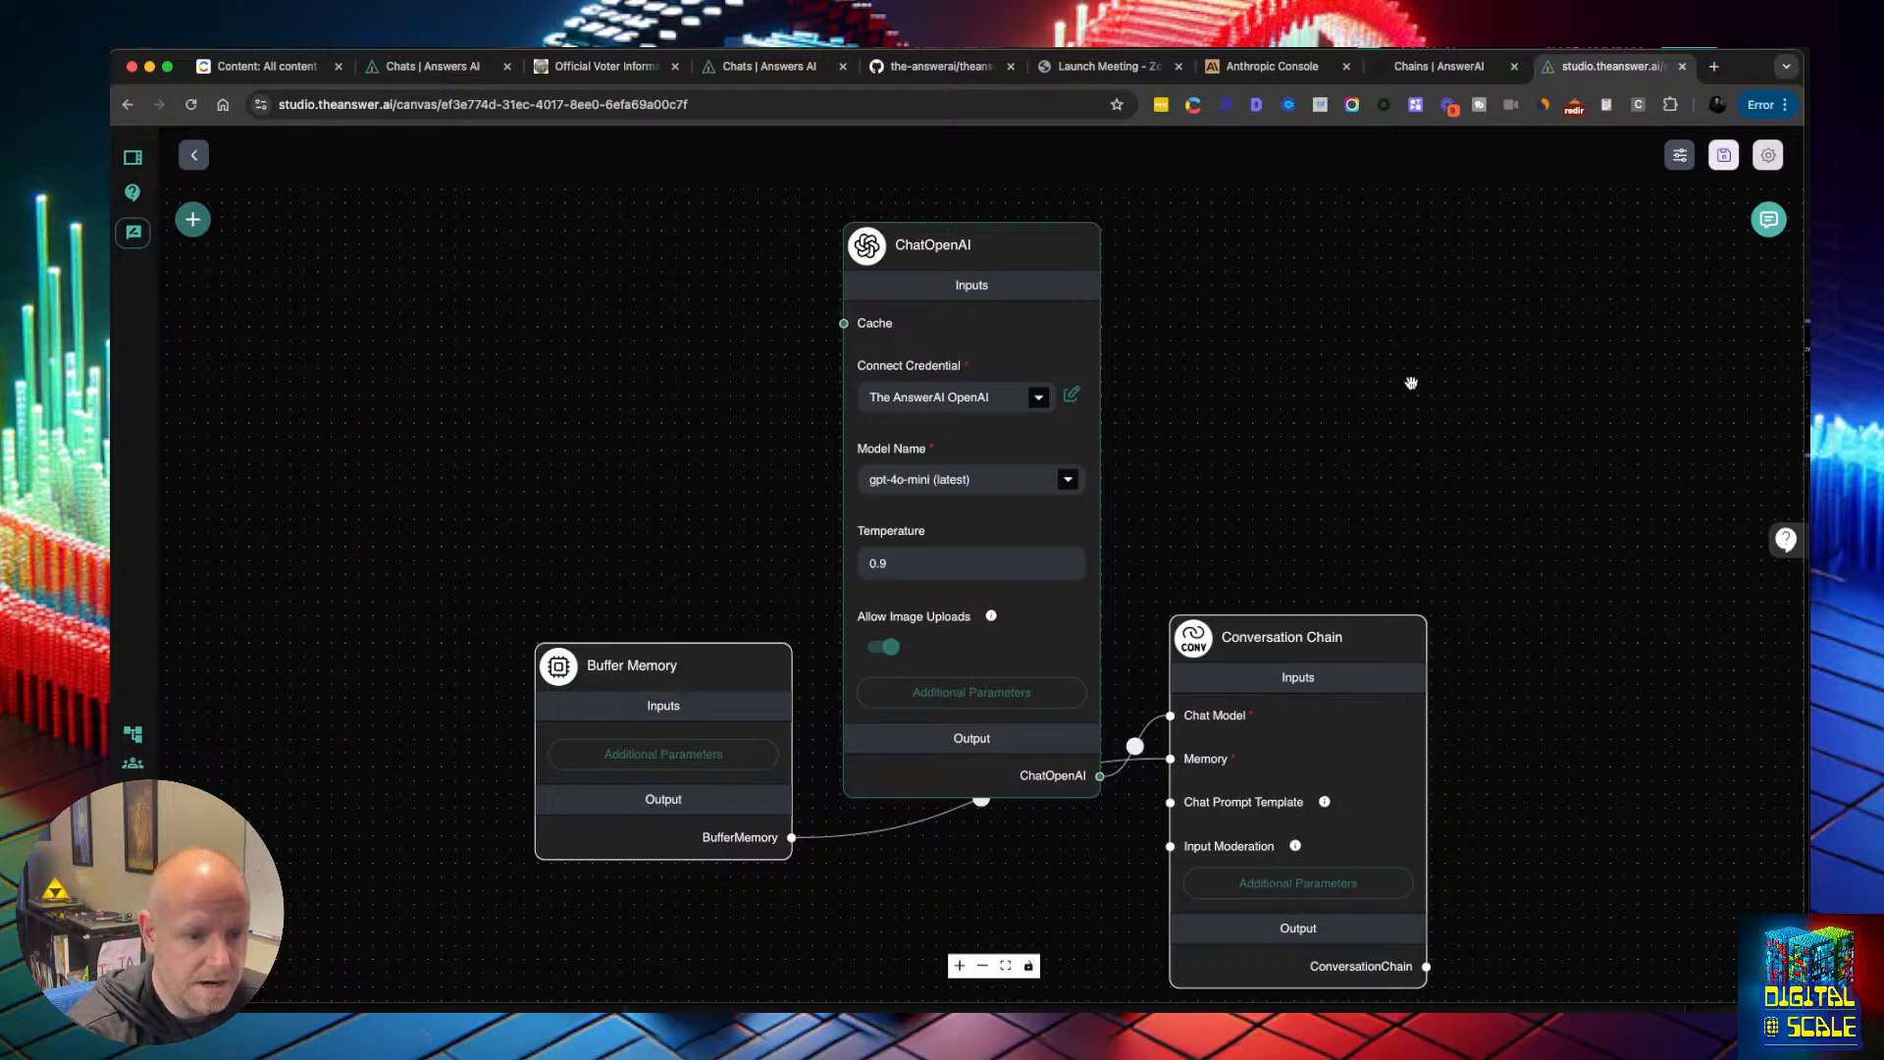
Open the chatflow's test chat, reload the page, and go to the root address studio.theanswer.ai
click(1768, 221)
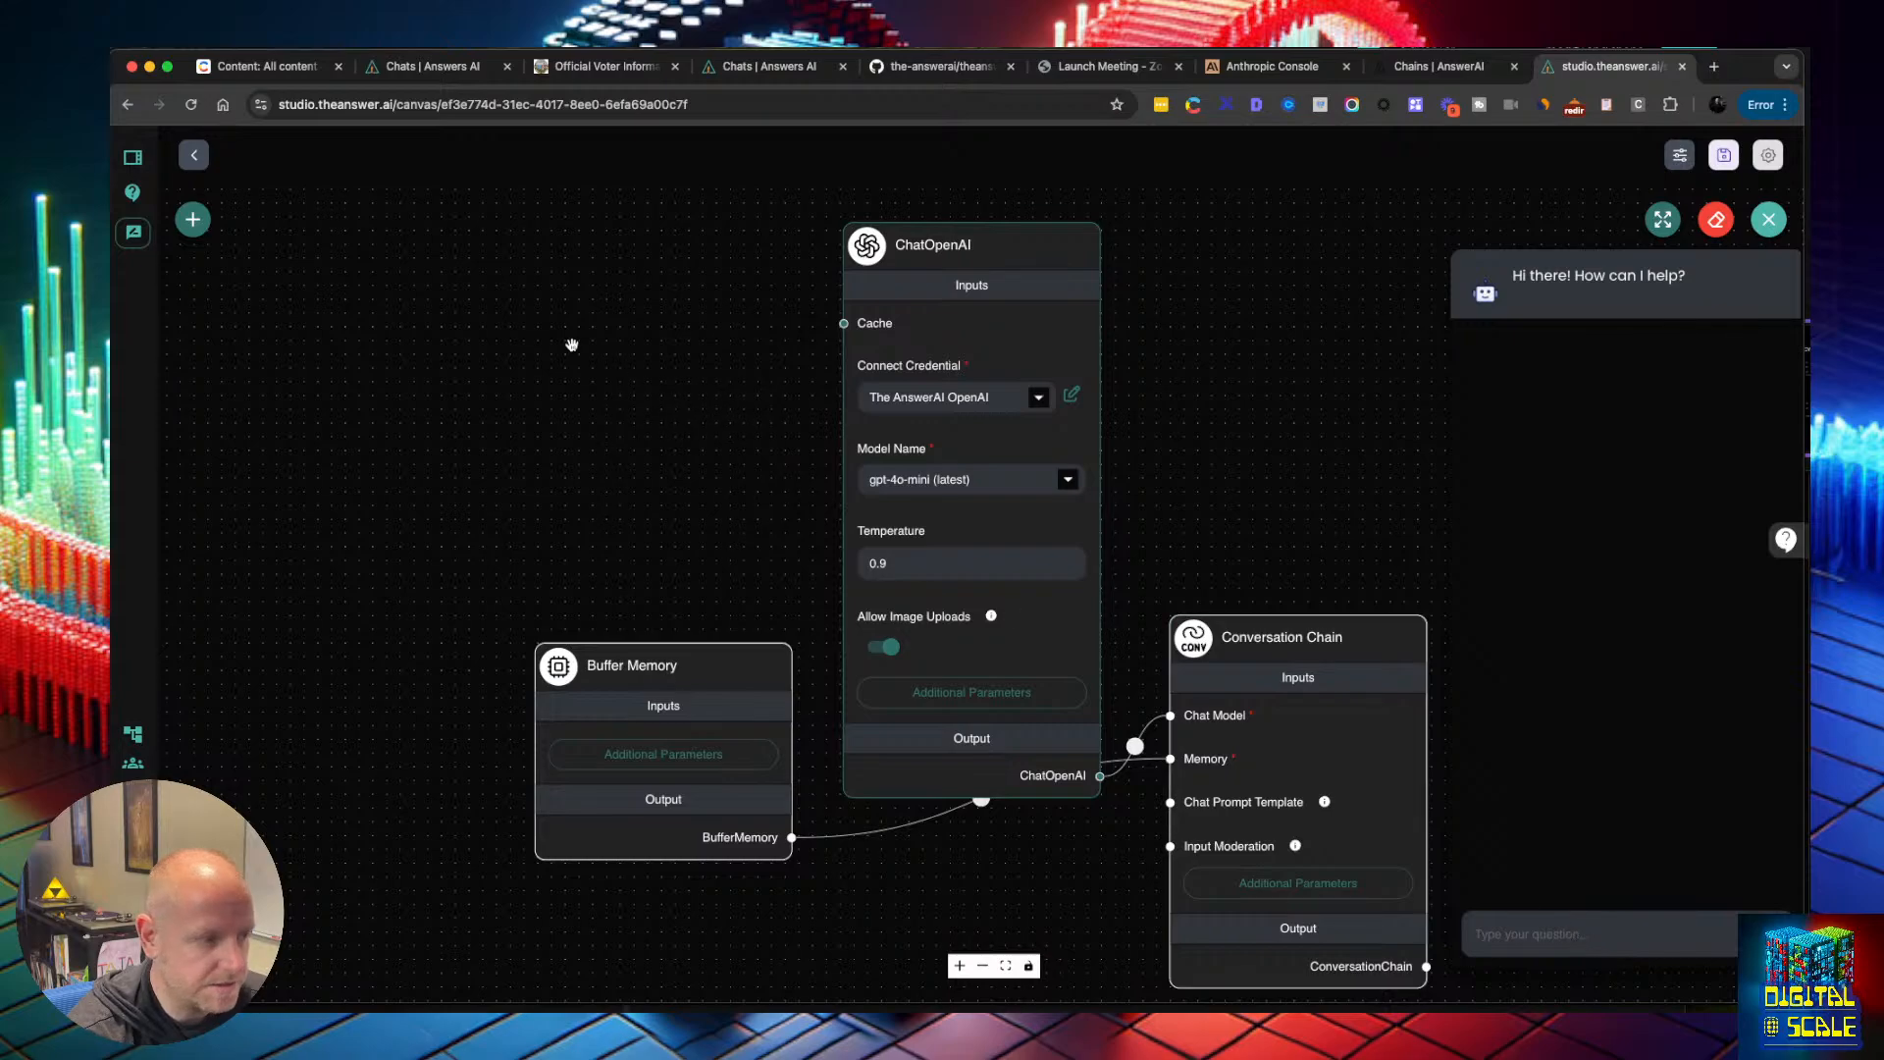
click(190, 103)
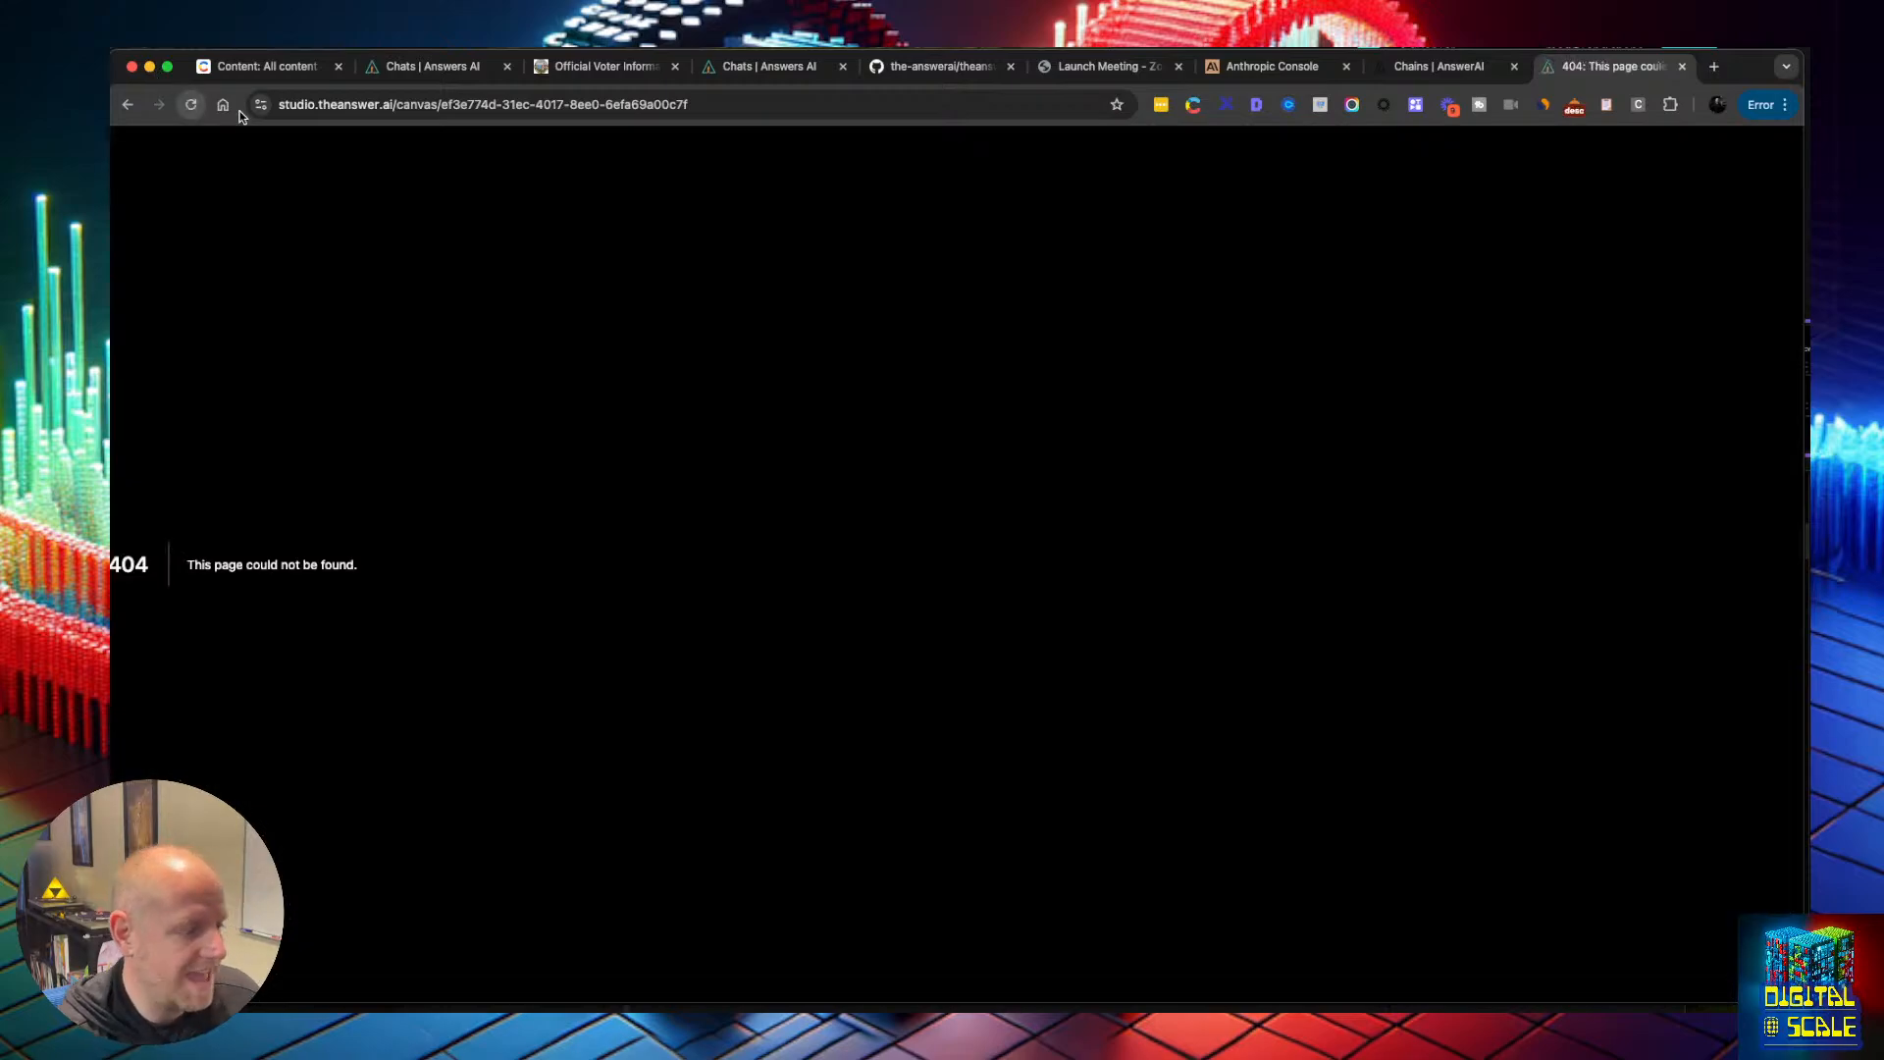
click(353, 105)
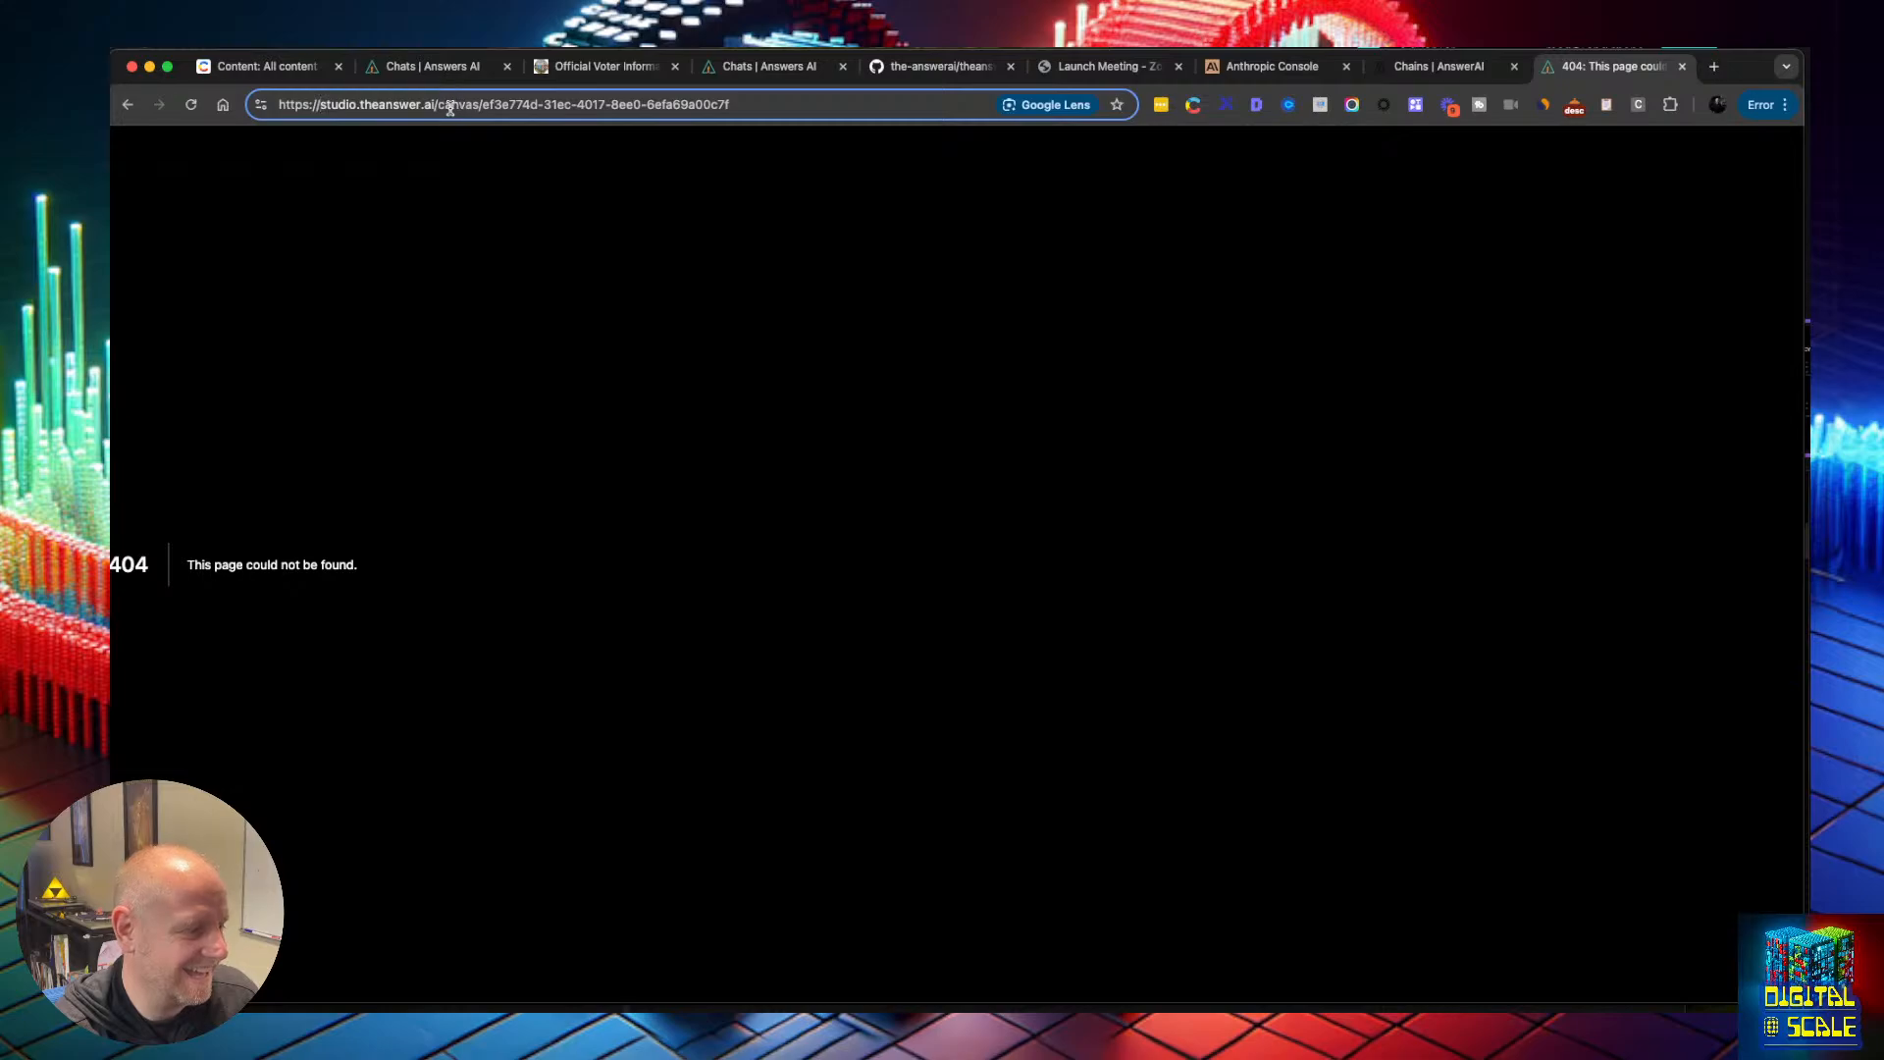
drag(435, 105, 756, 94)
key(BackSpace)
key(Return)
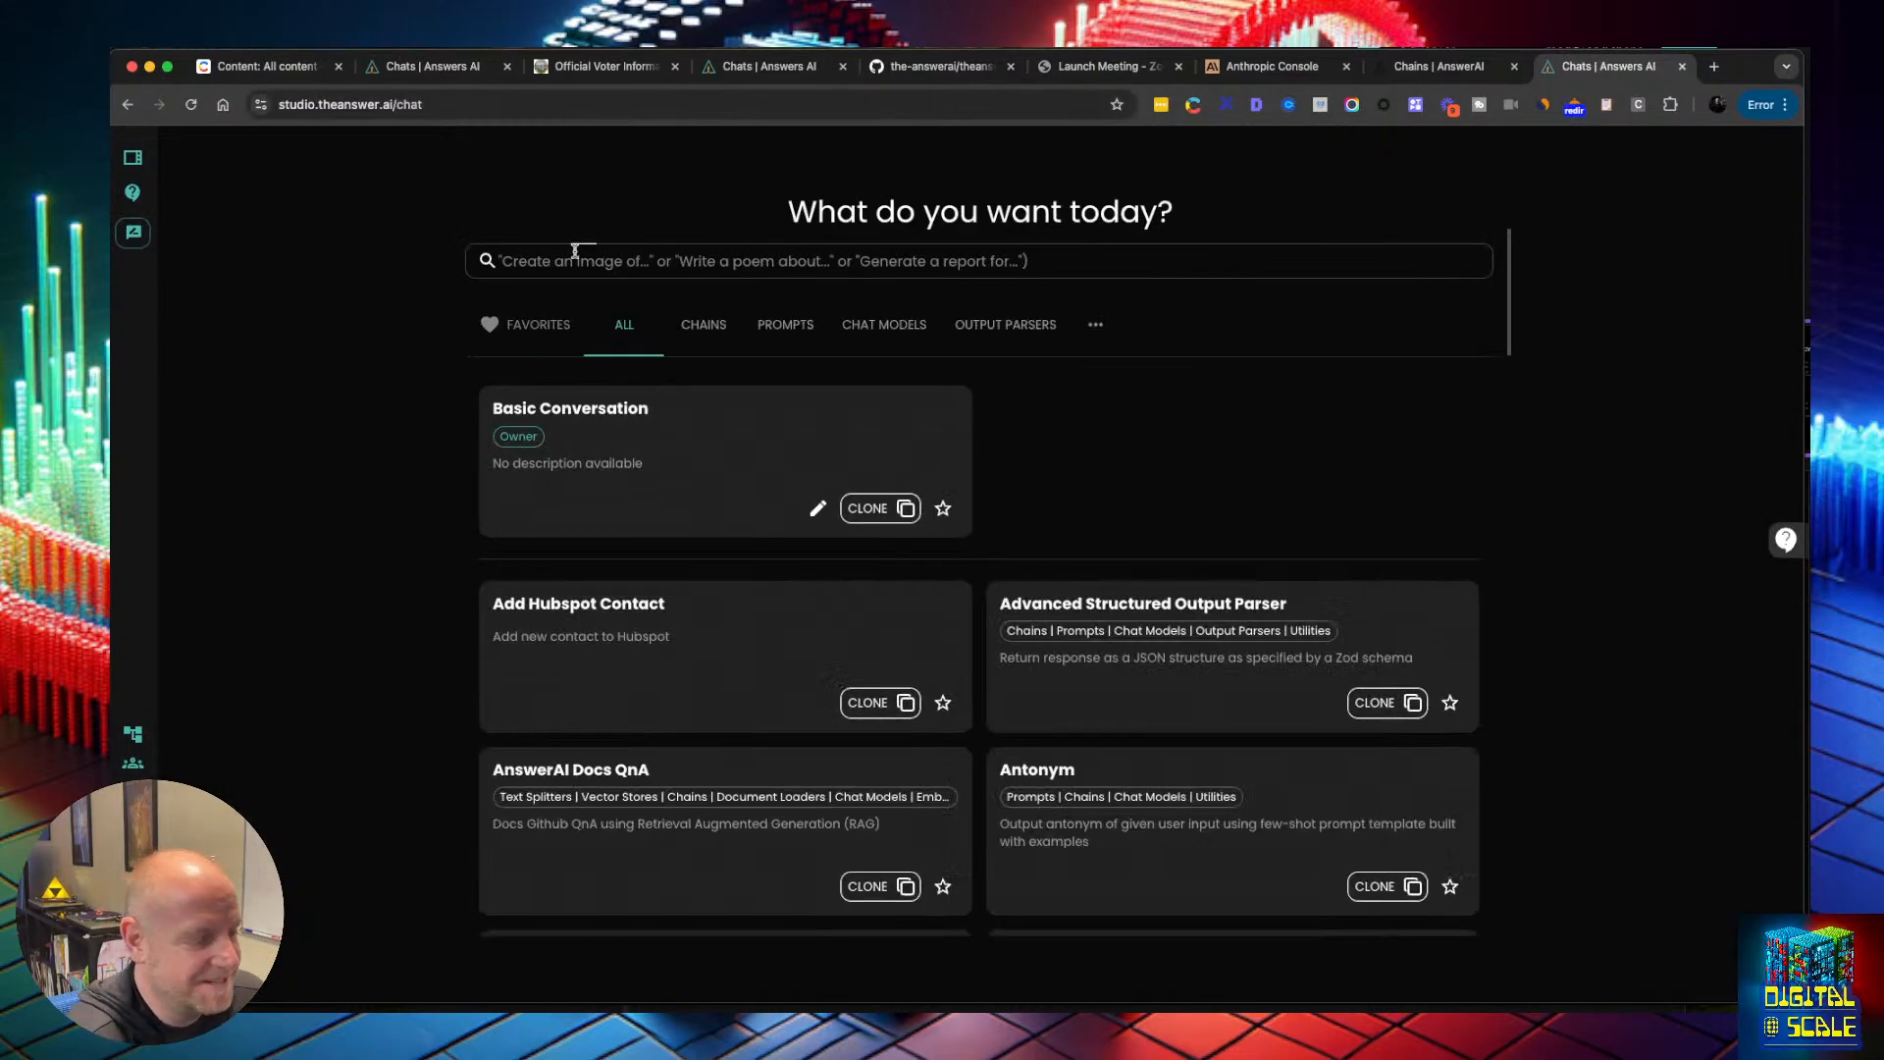
Select the Basic Conversation sidekick for chatting and check its entry in the sidekick picker
click(700, 419)
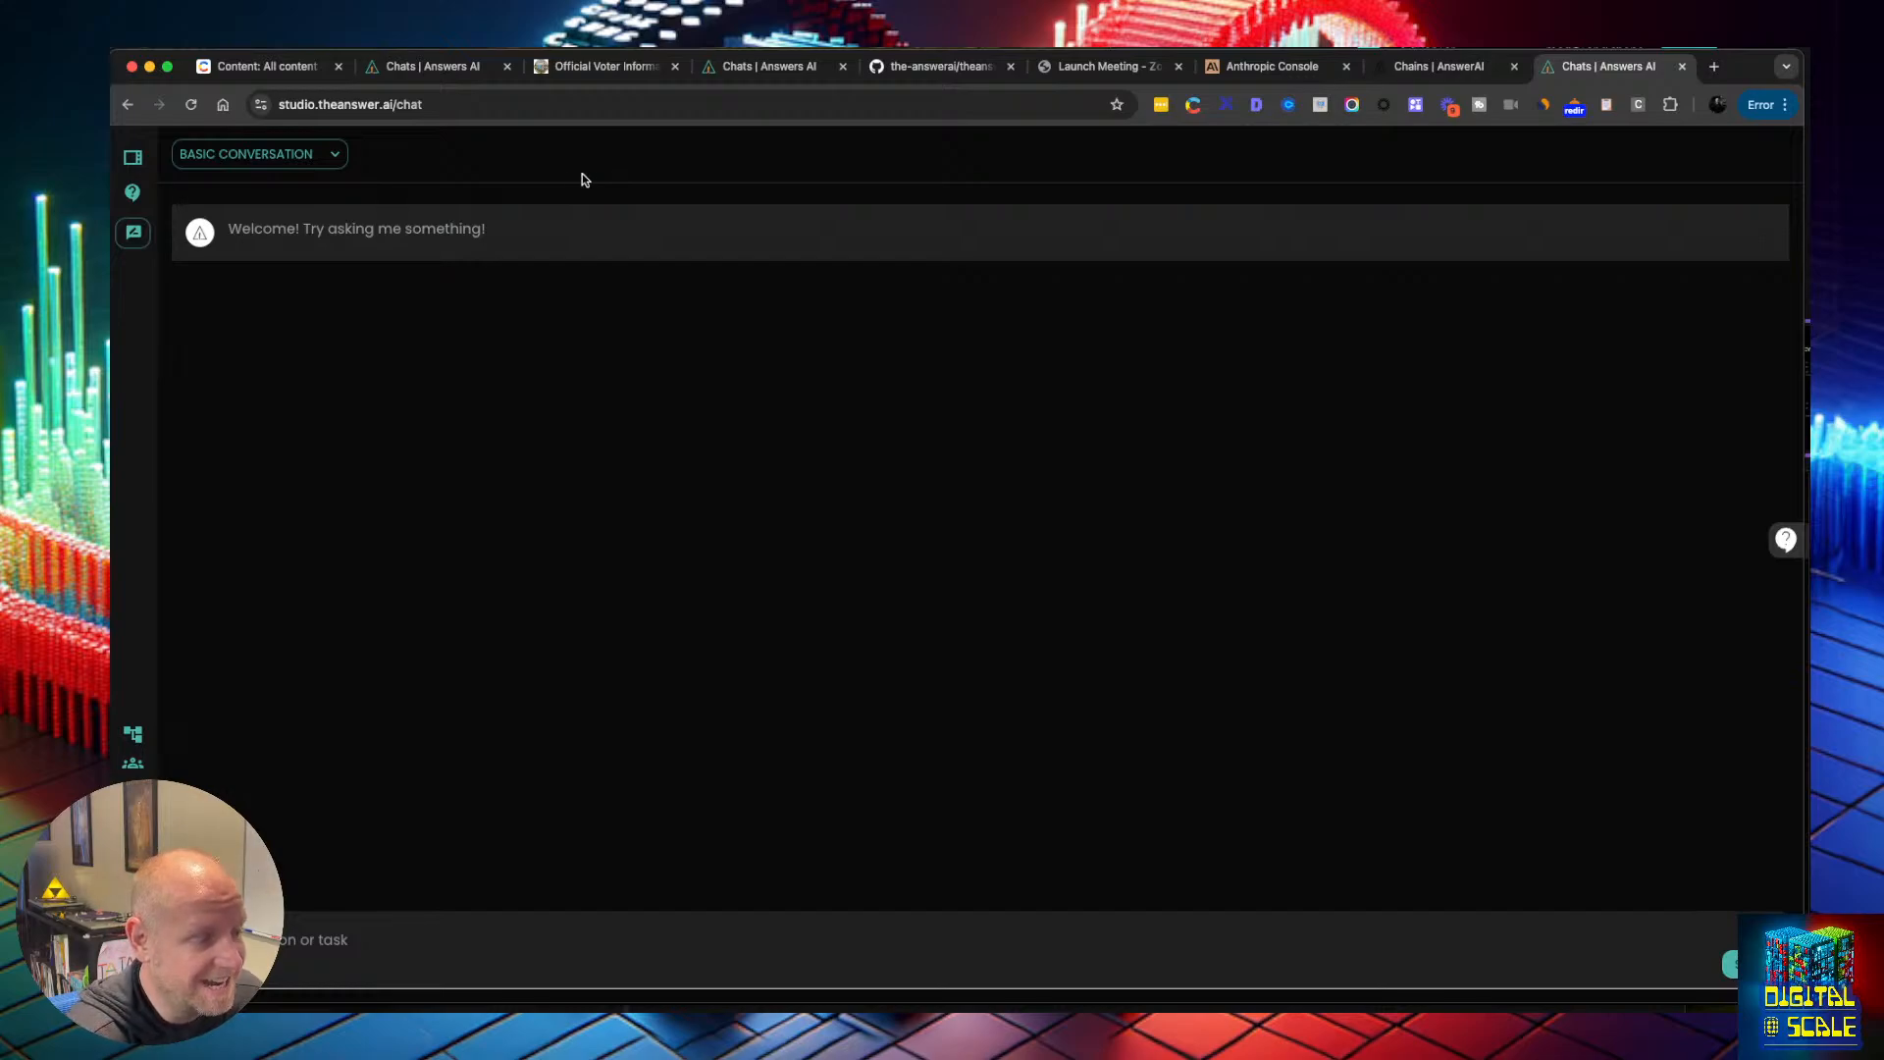
click(329, 157)
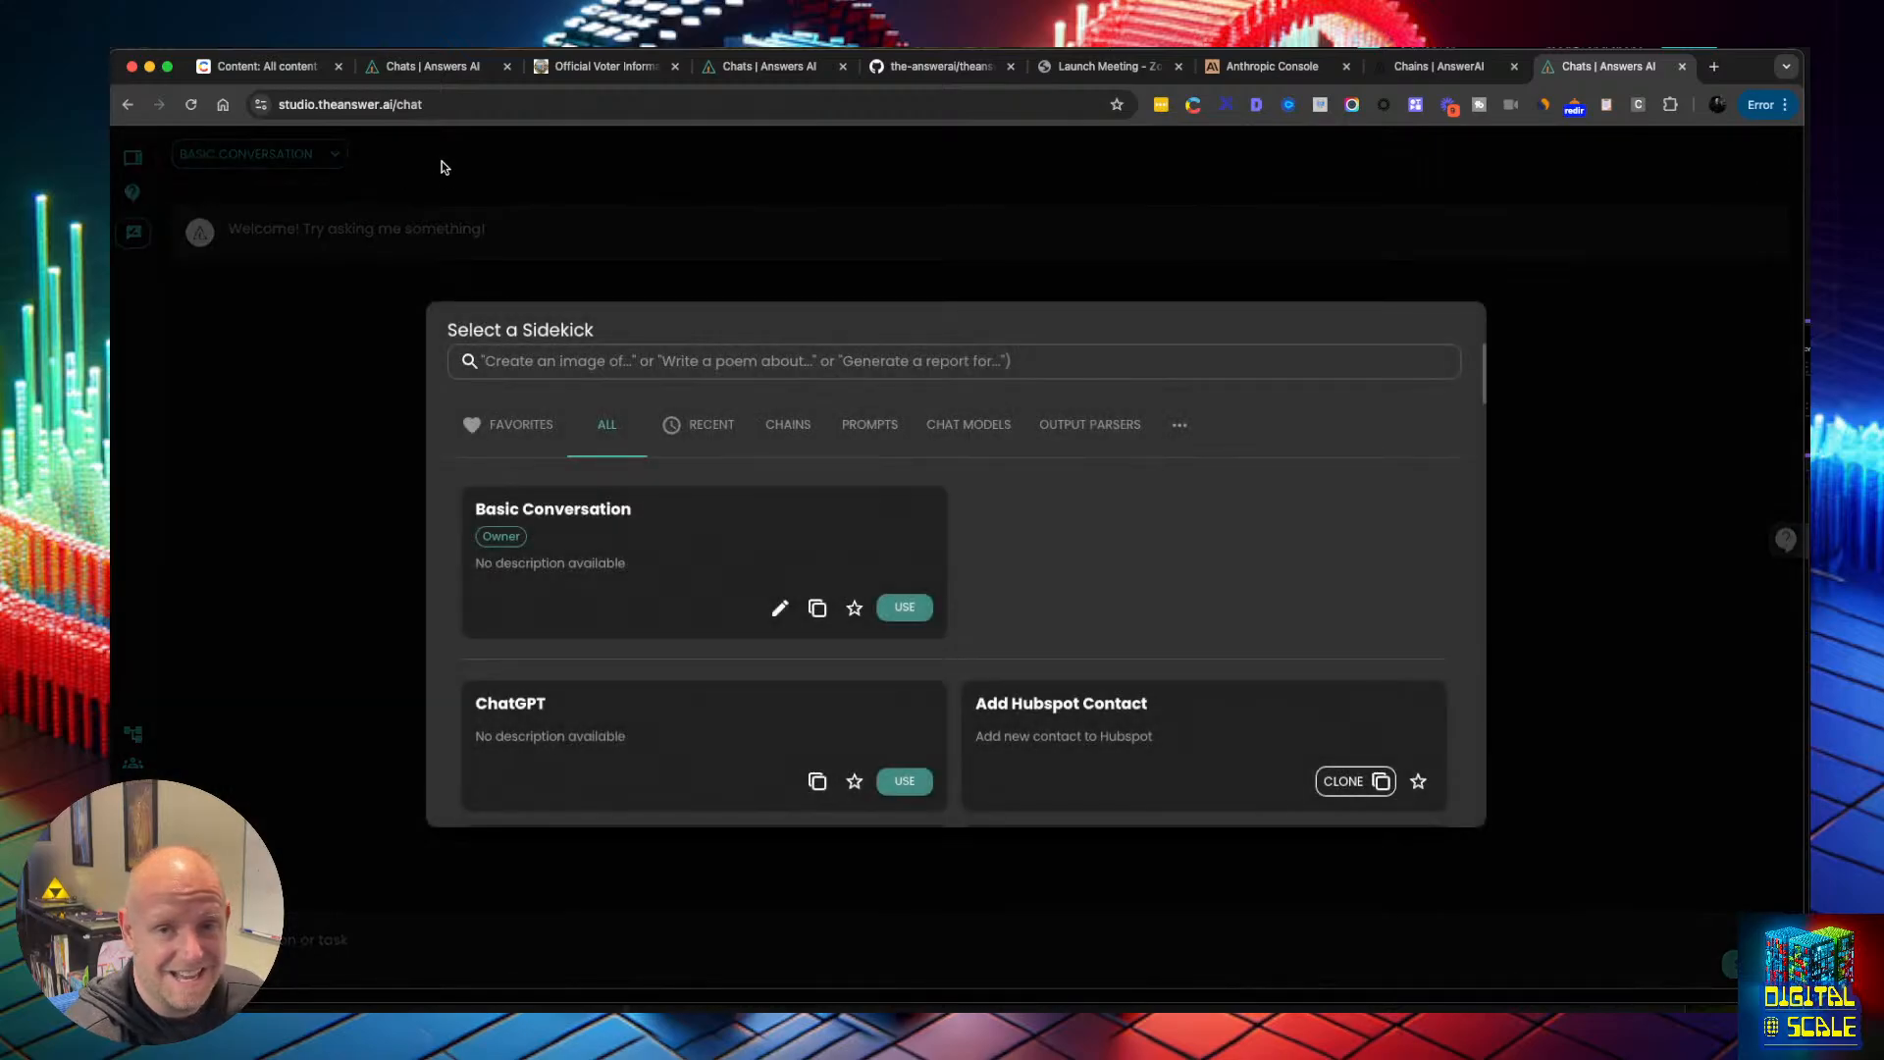
click(792, 232)
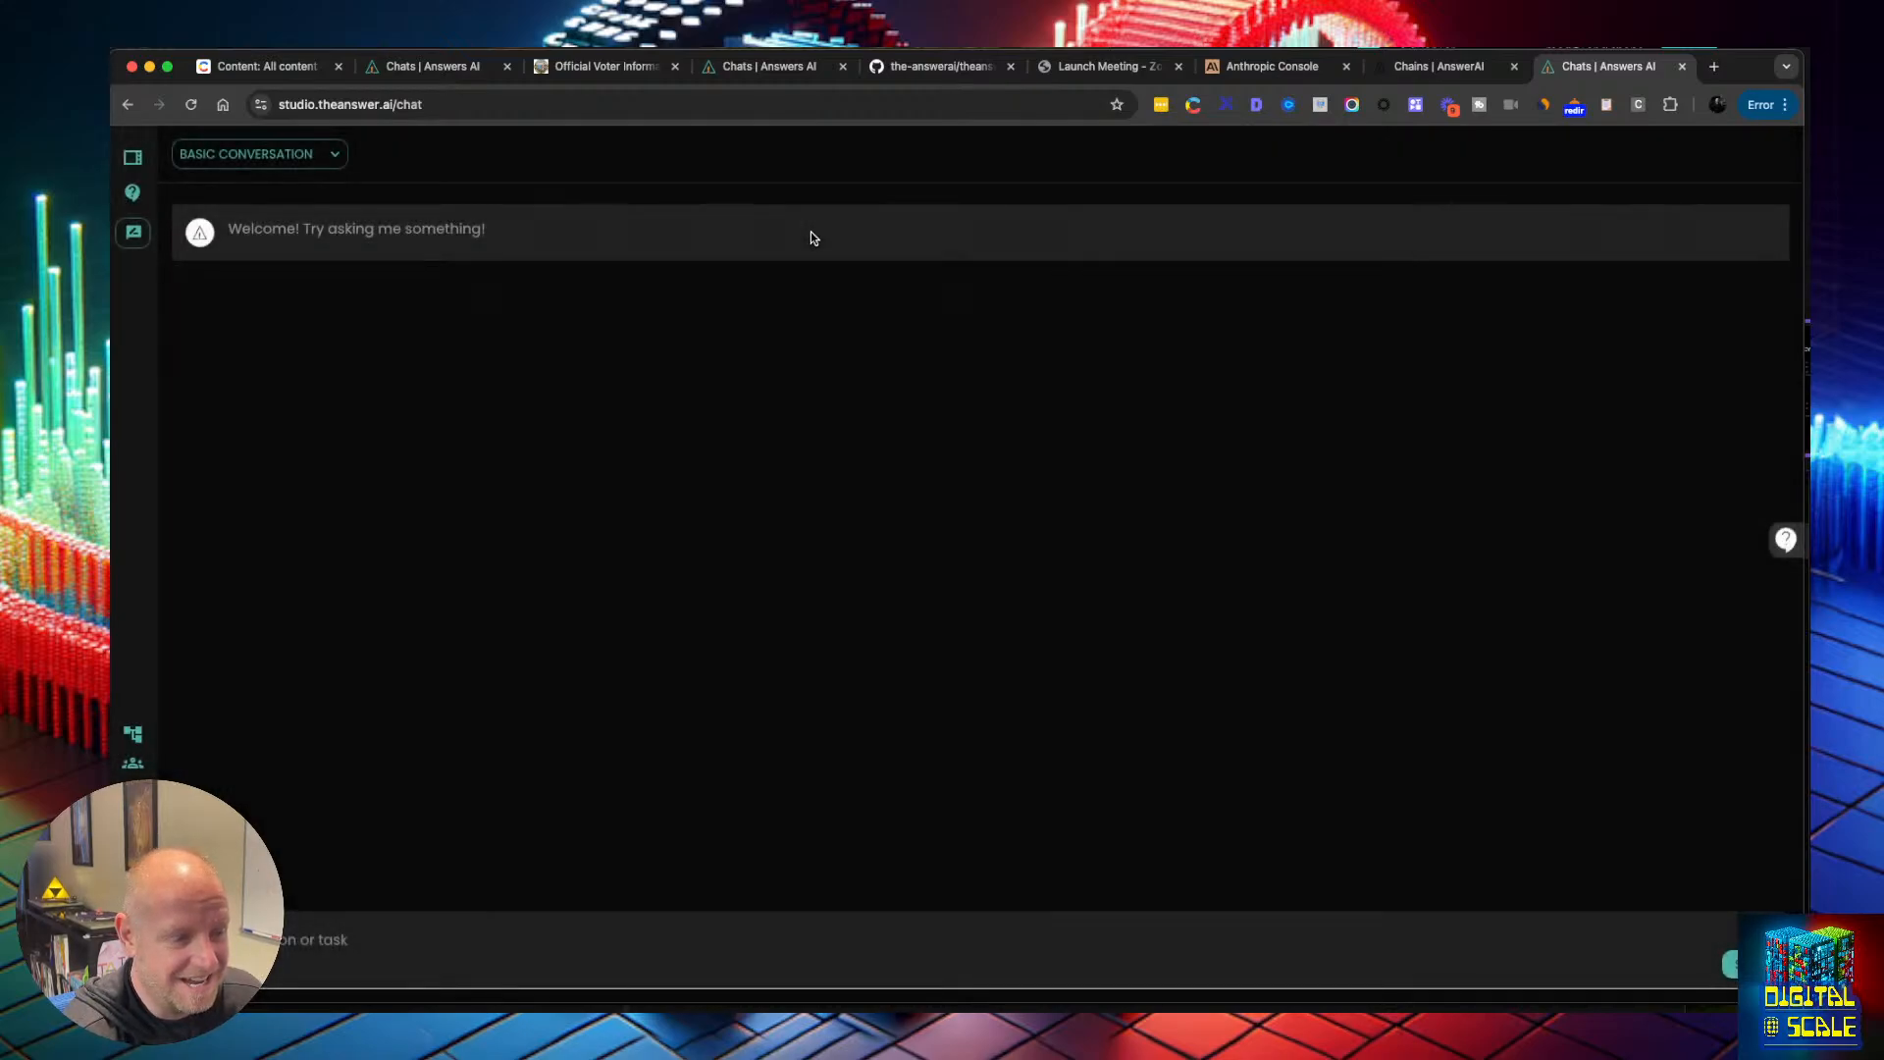
Open the Admin page and review the current plan's execution allowance
click(1786, 539)
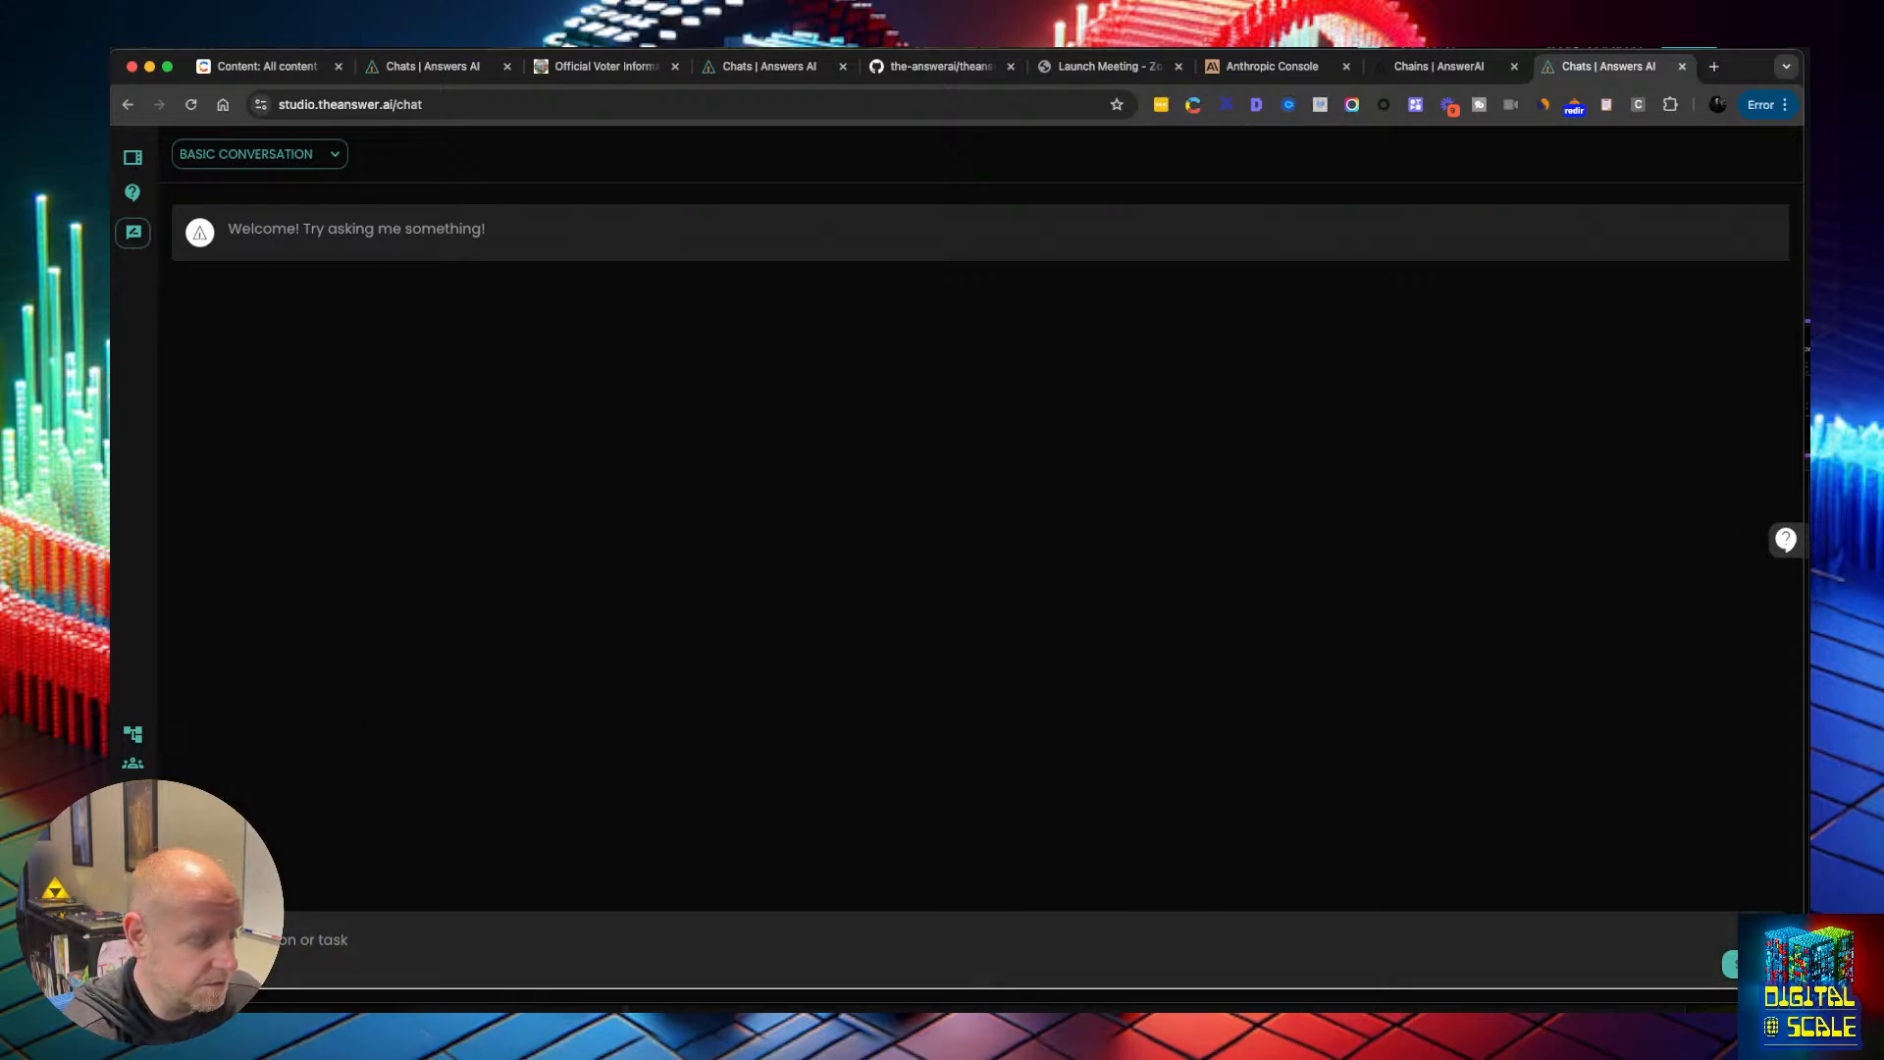
click(132, 939)
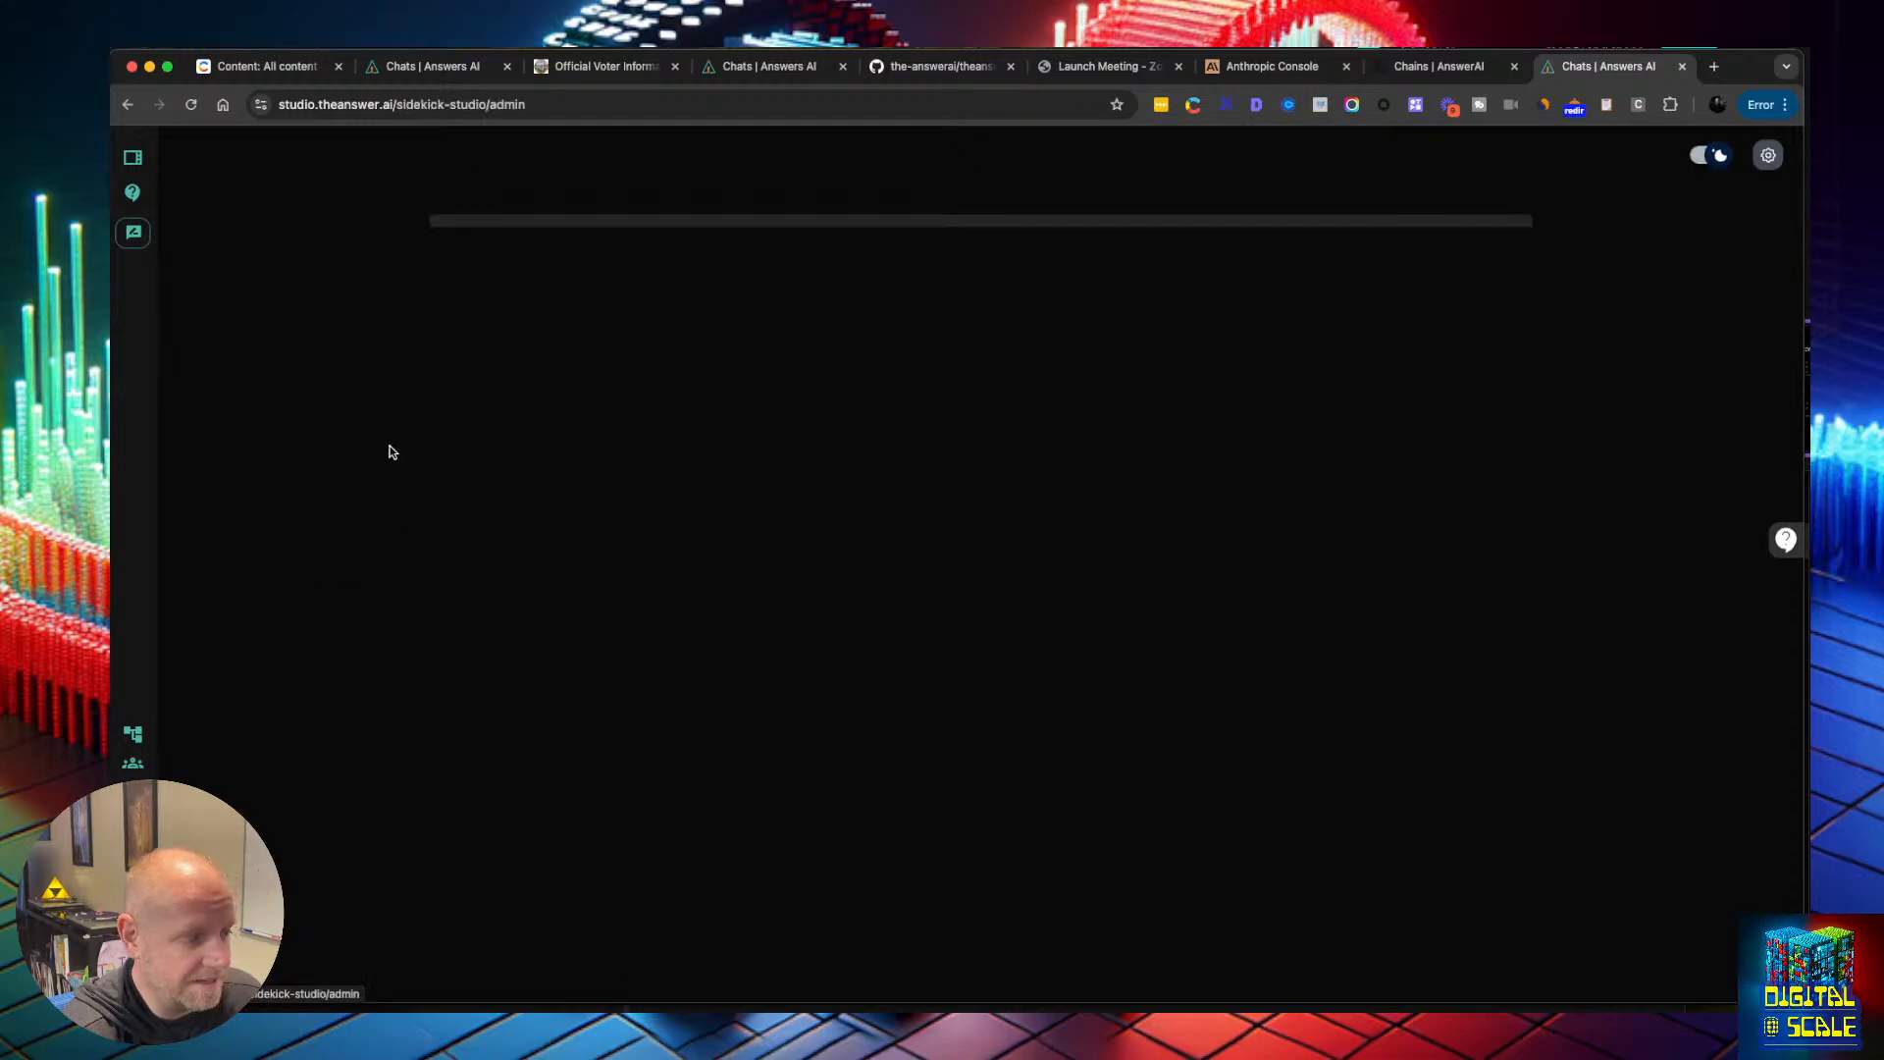
click(479, 110)
key(Return)
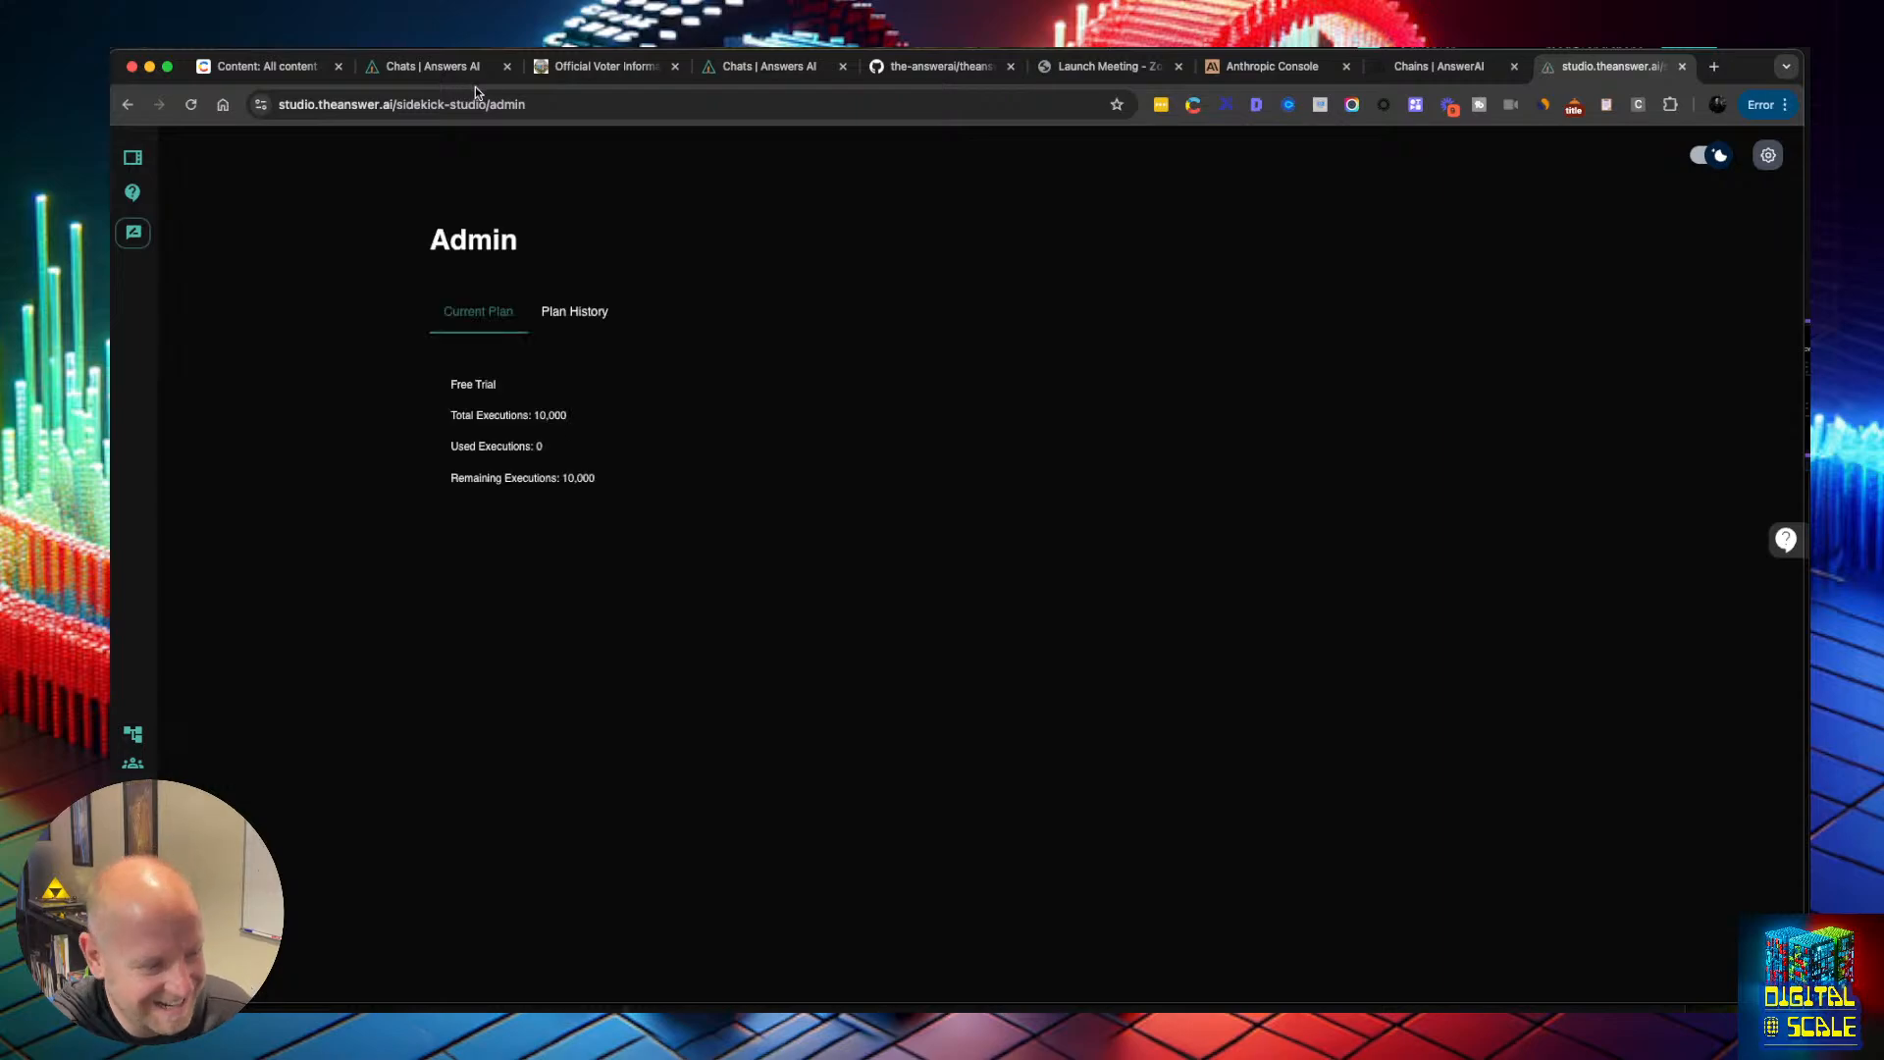
drag(581, 468, 510, 421)
click(510, 421)
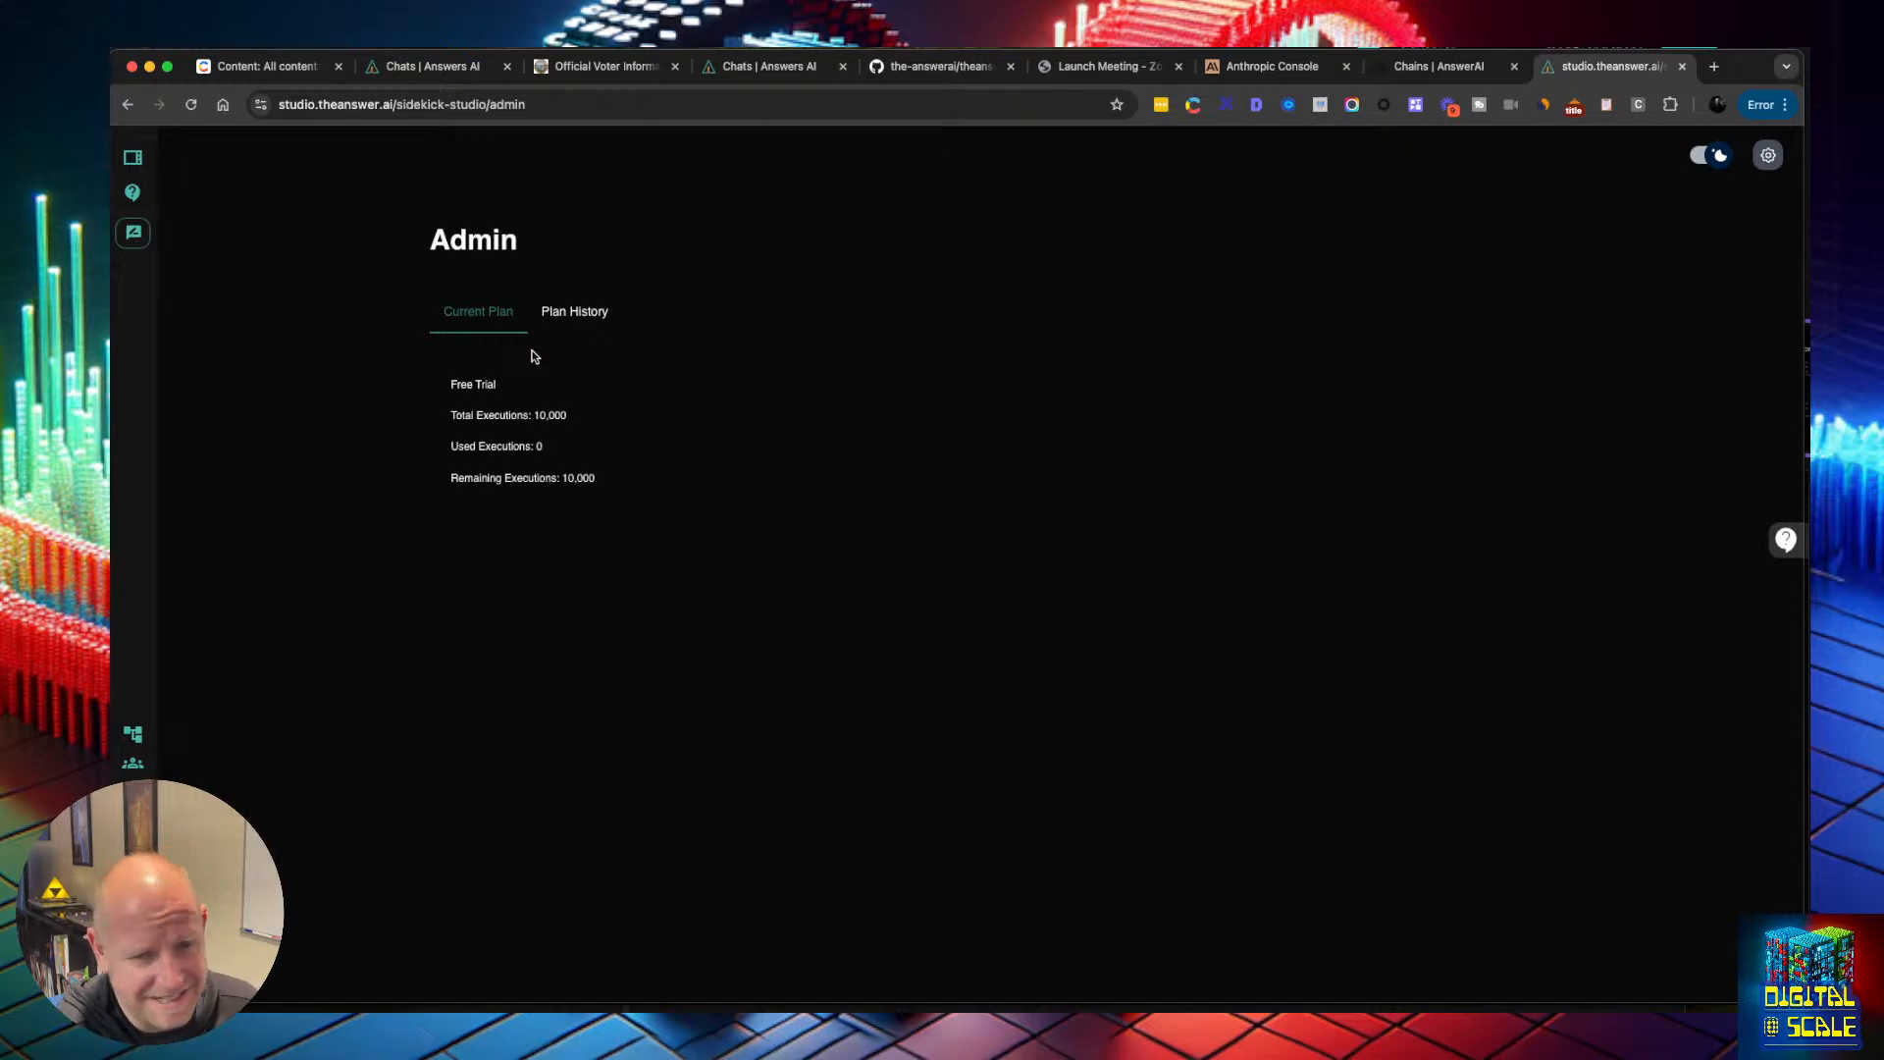
Start a new chat and open the Basic Conversation sidekick for editing on the canvas
click(1431, 74)
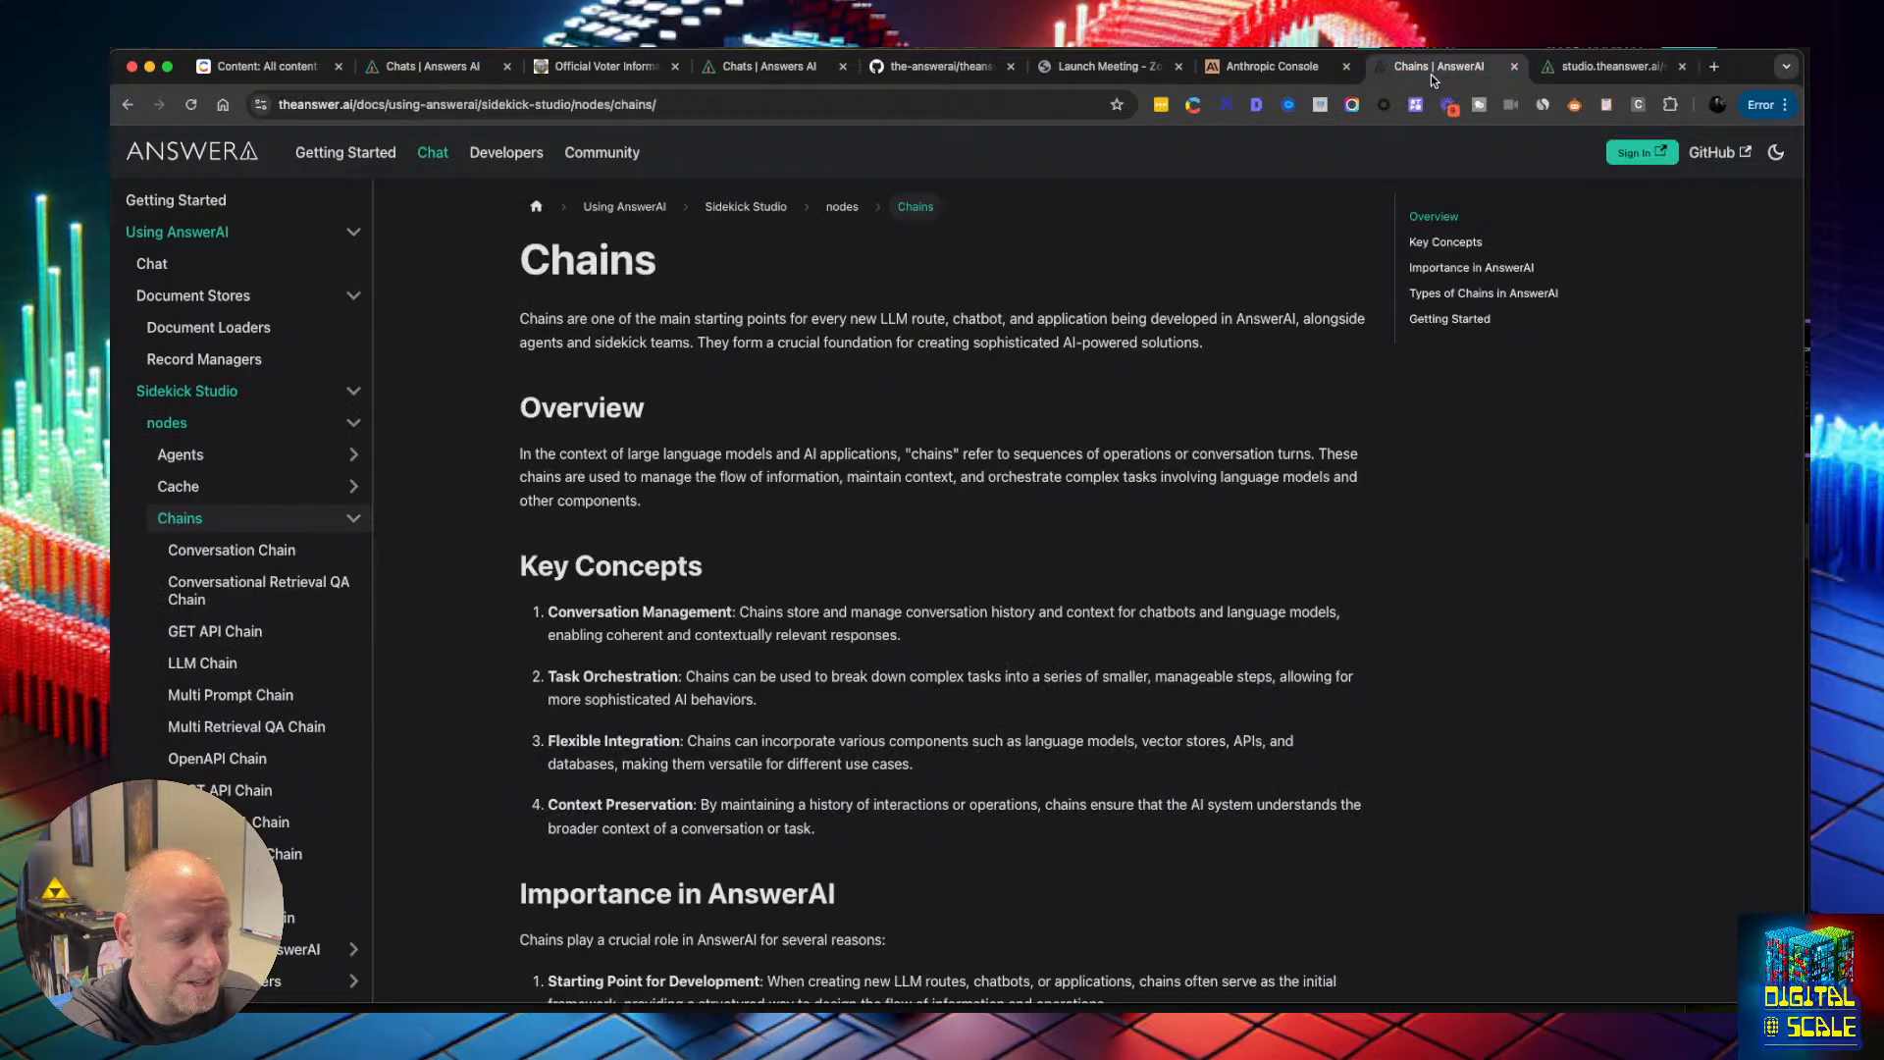
click(1530, 77)
click(147, 162)
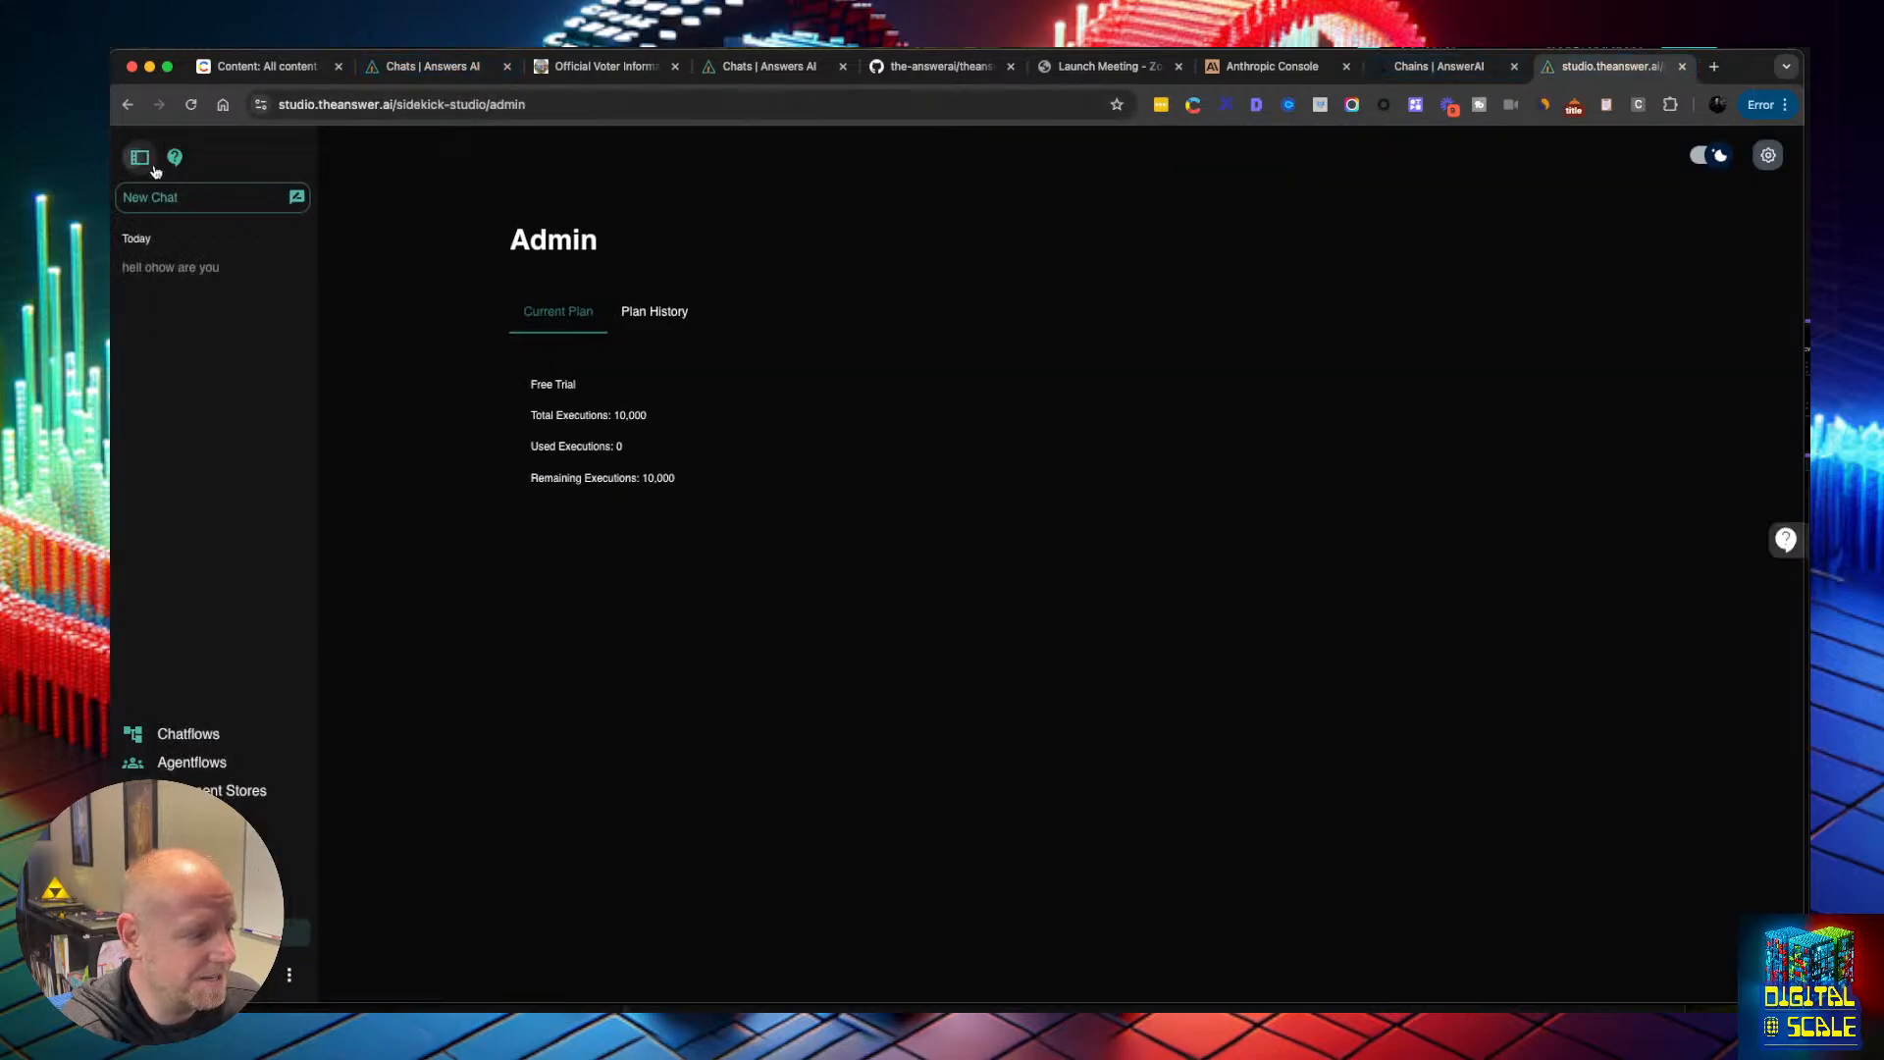
click(196, 196)
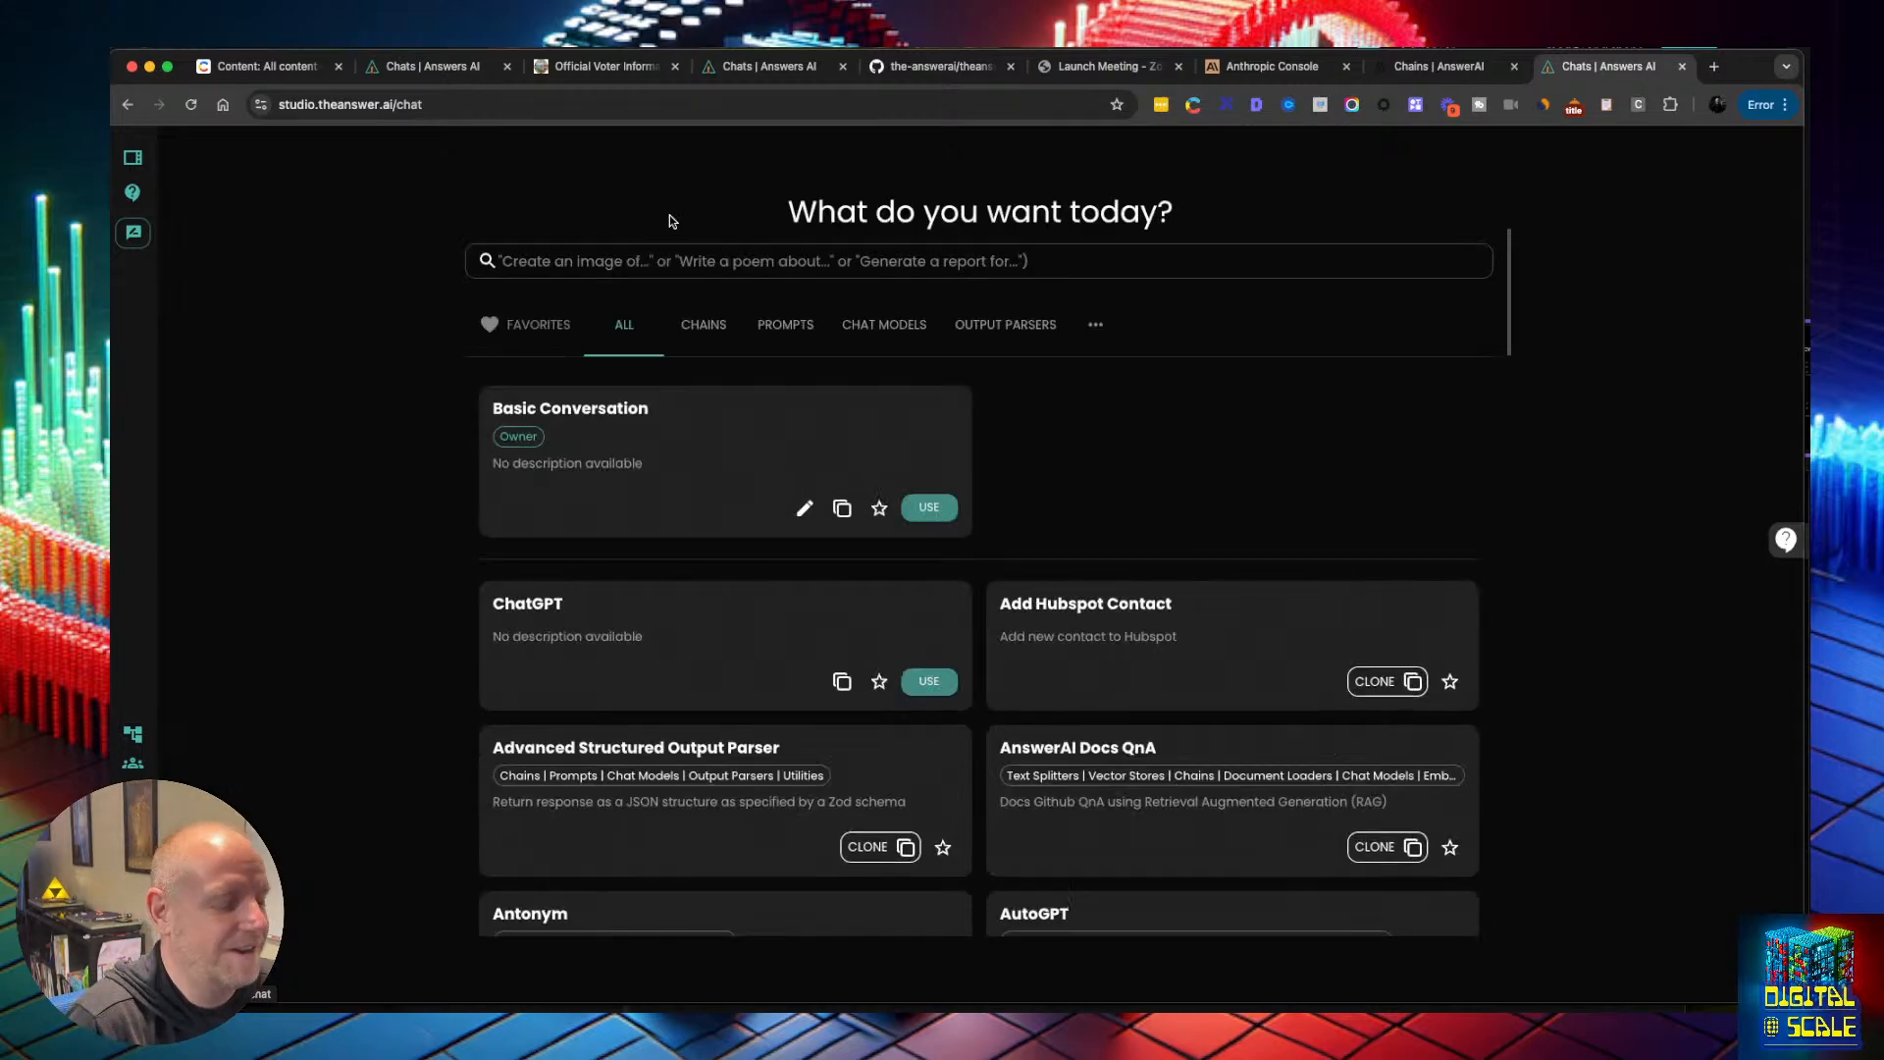
click(804, 506)
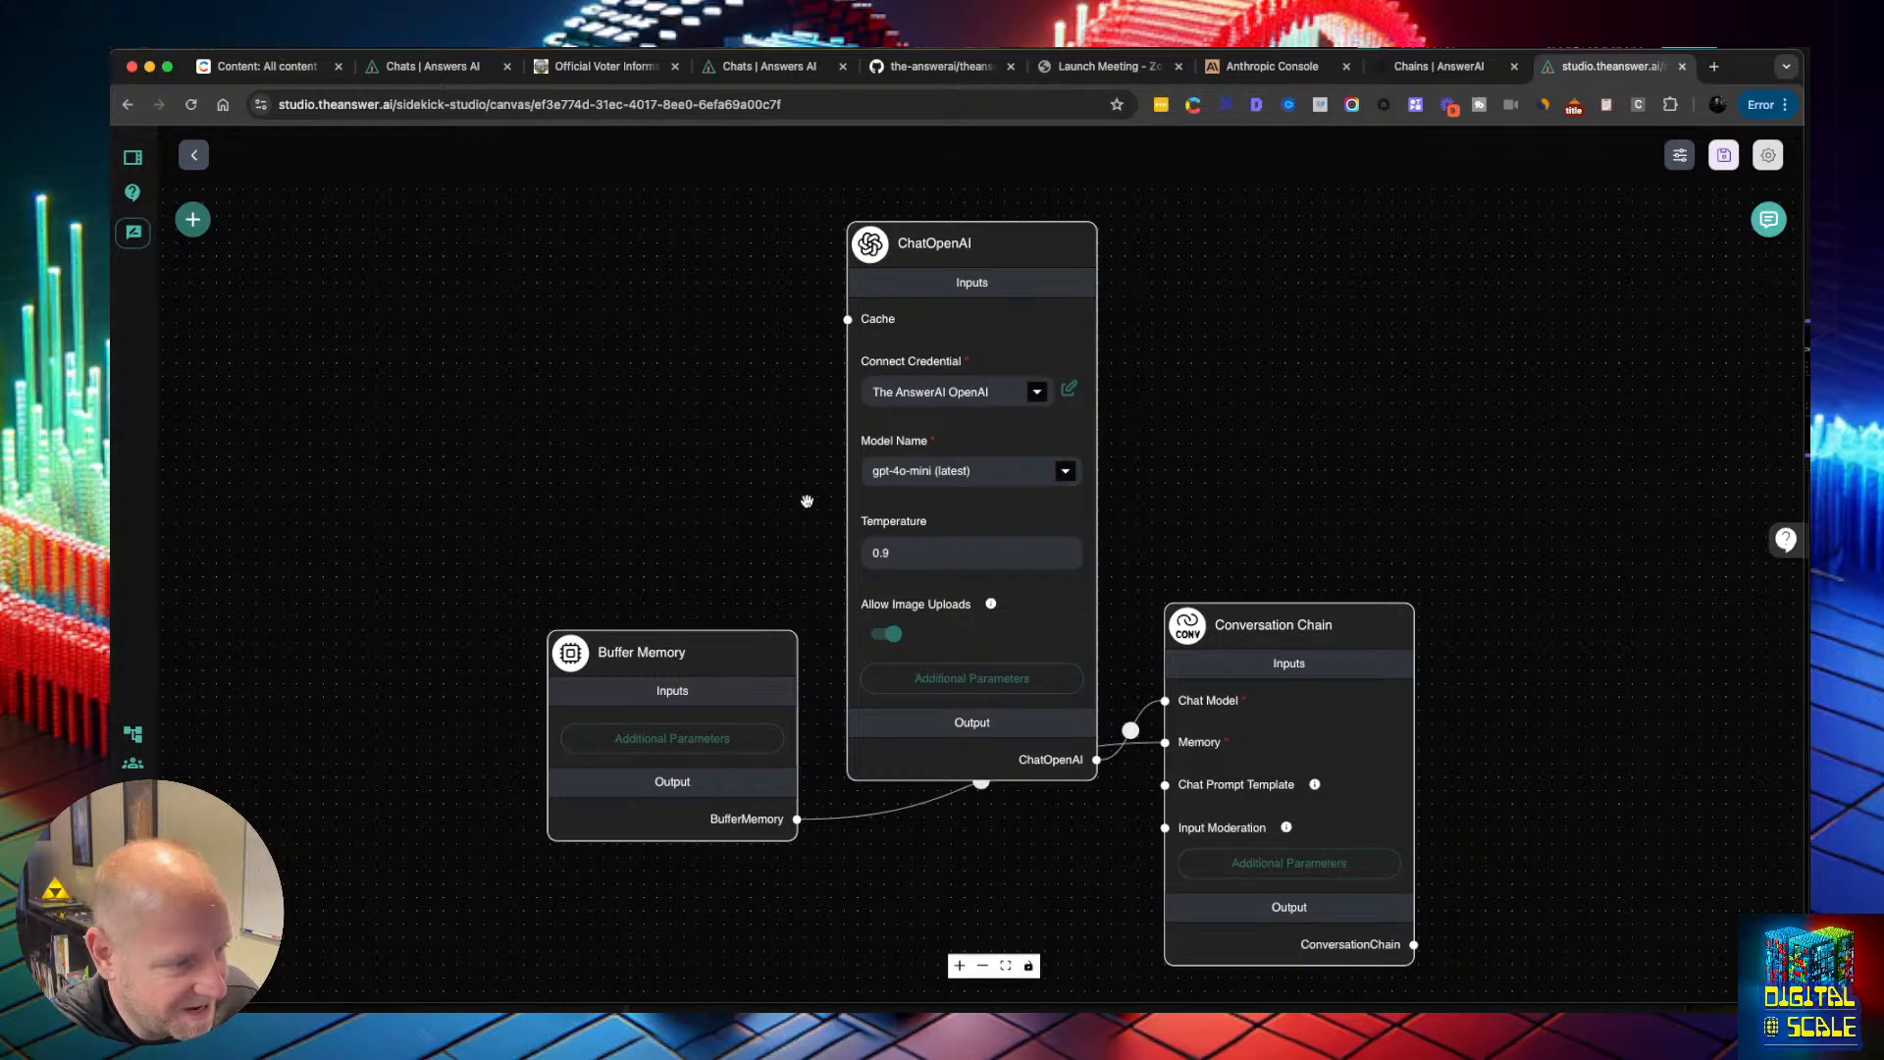
Test the chatflow by sending "hello how are you" in its test chat, and close the chat
click(1768, 219)
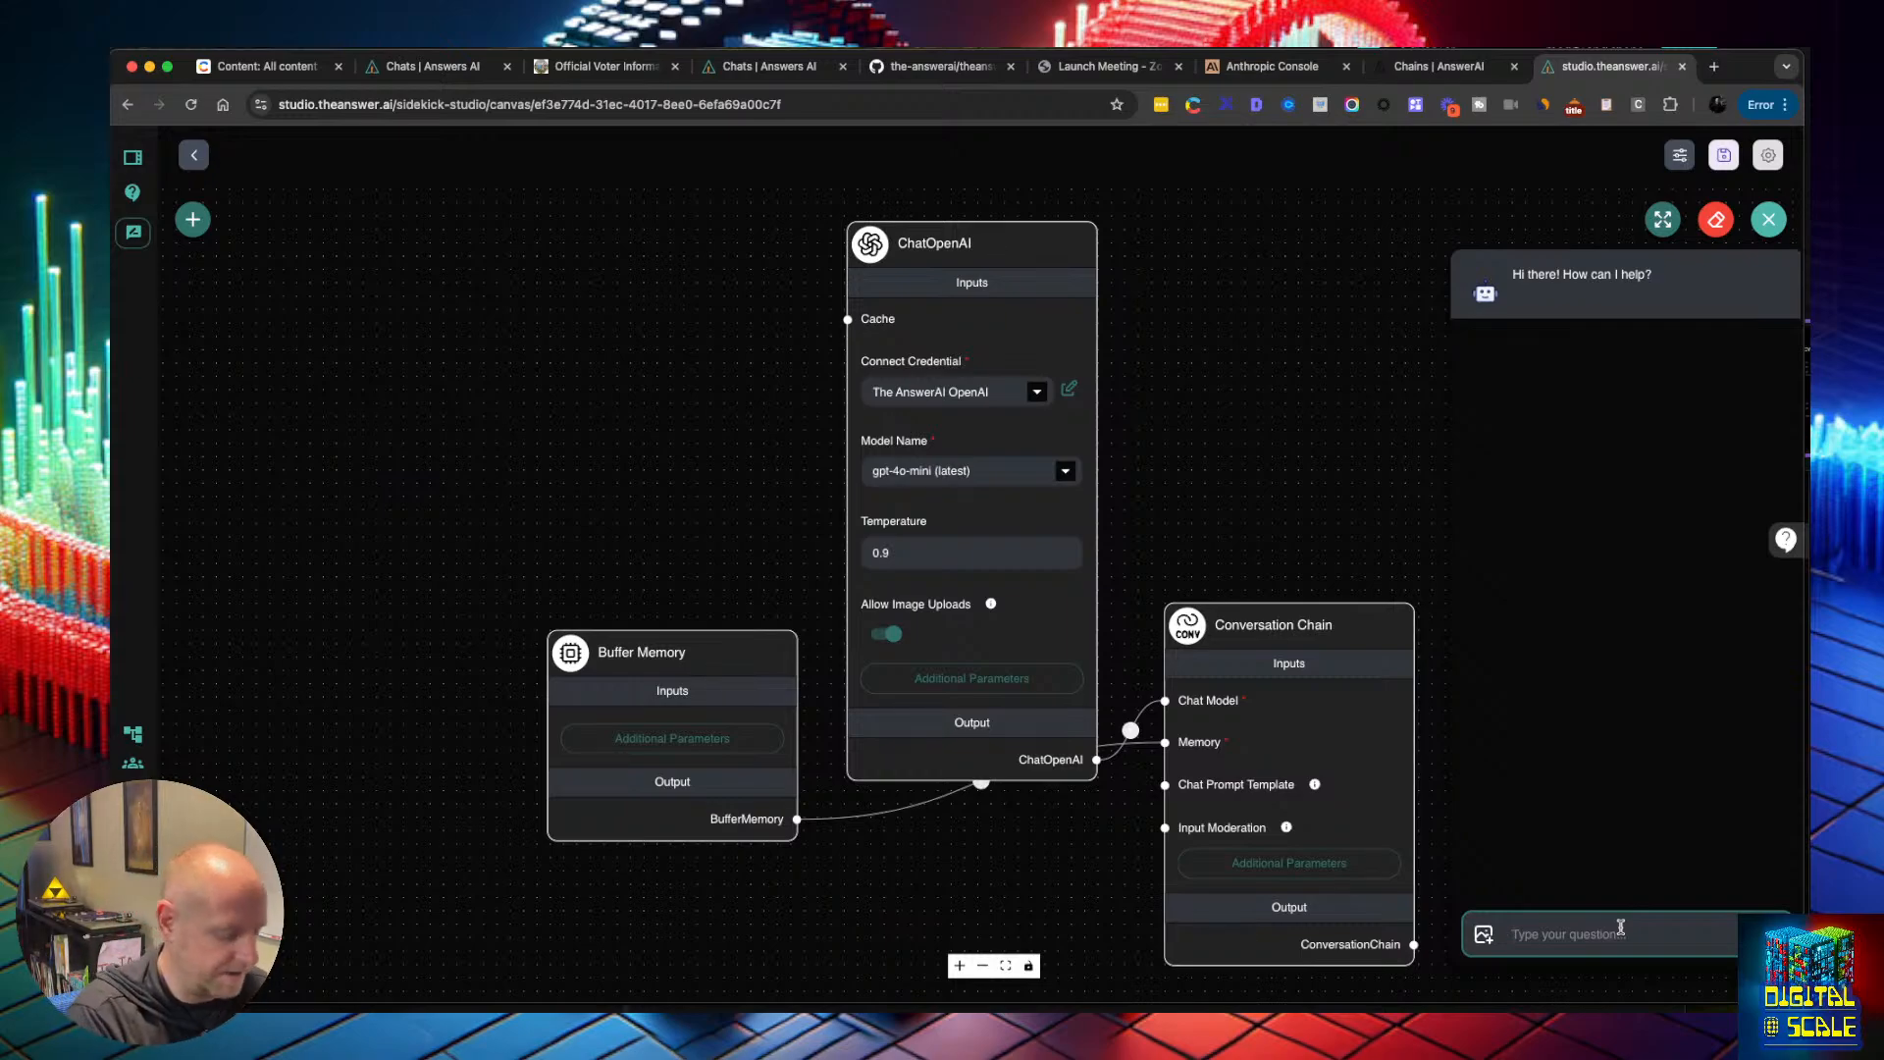
text(hello how are you)
key(Return)
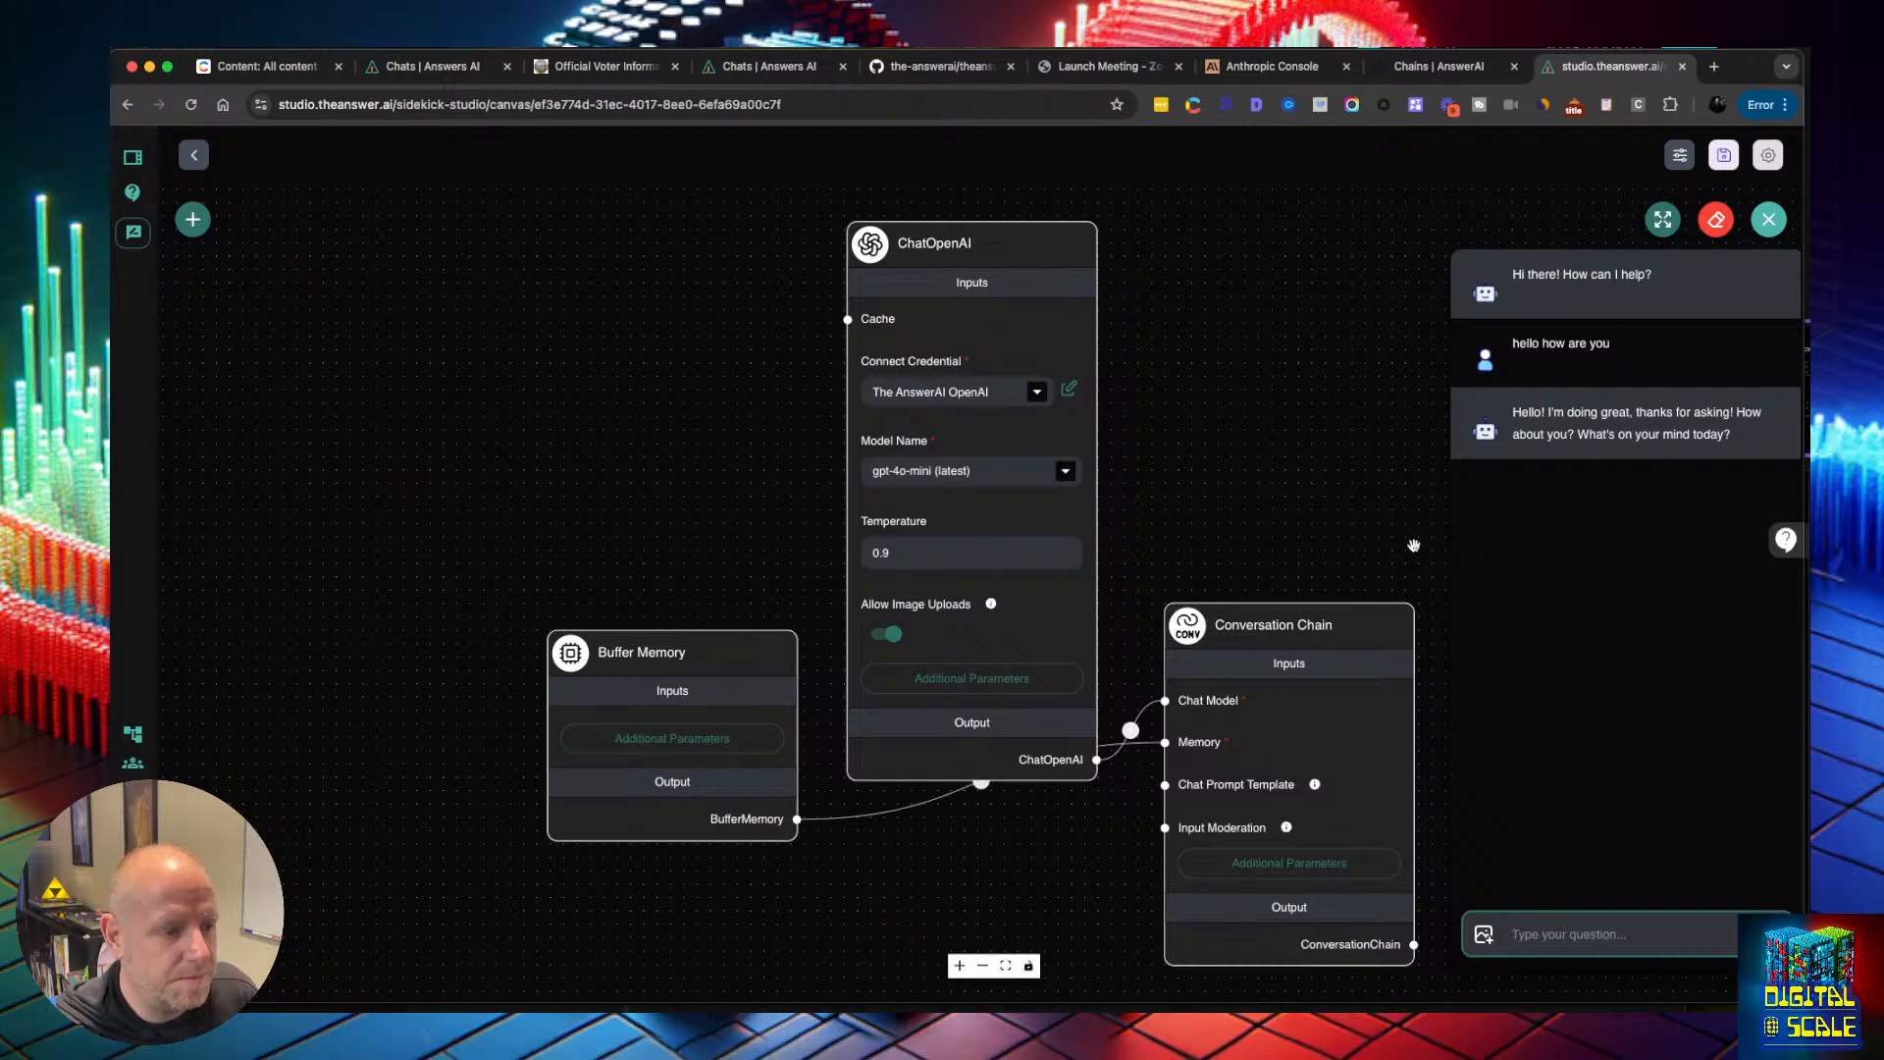
click(1309, 520)
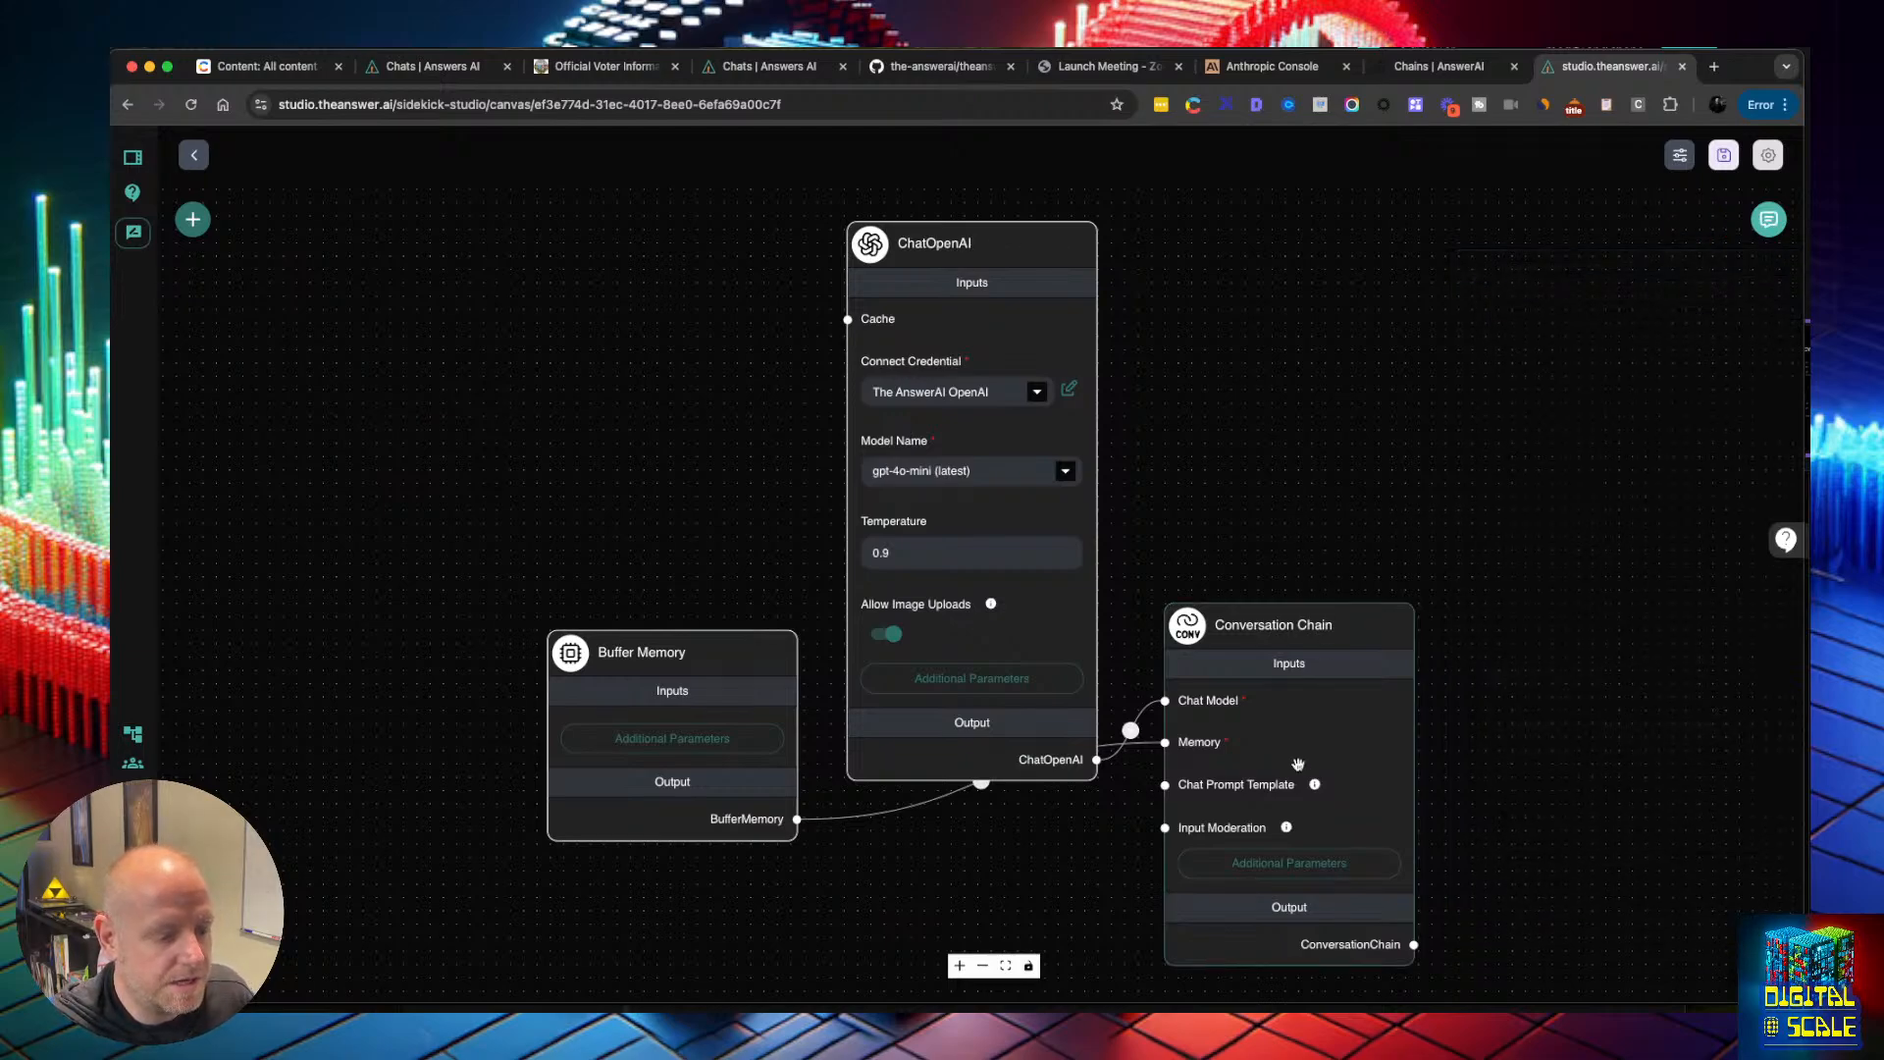
Examine the Conversation Chain's system message in the expanded editor, including the sentence about not knowing an answer, and leave it without saving
click(1308, 863)
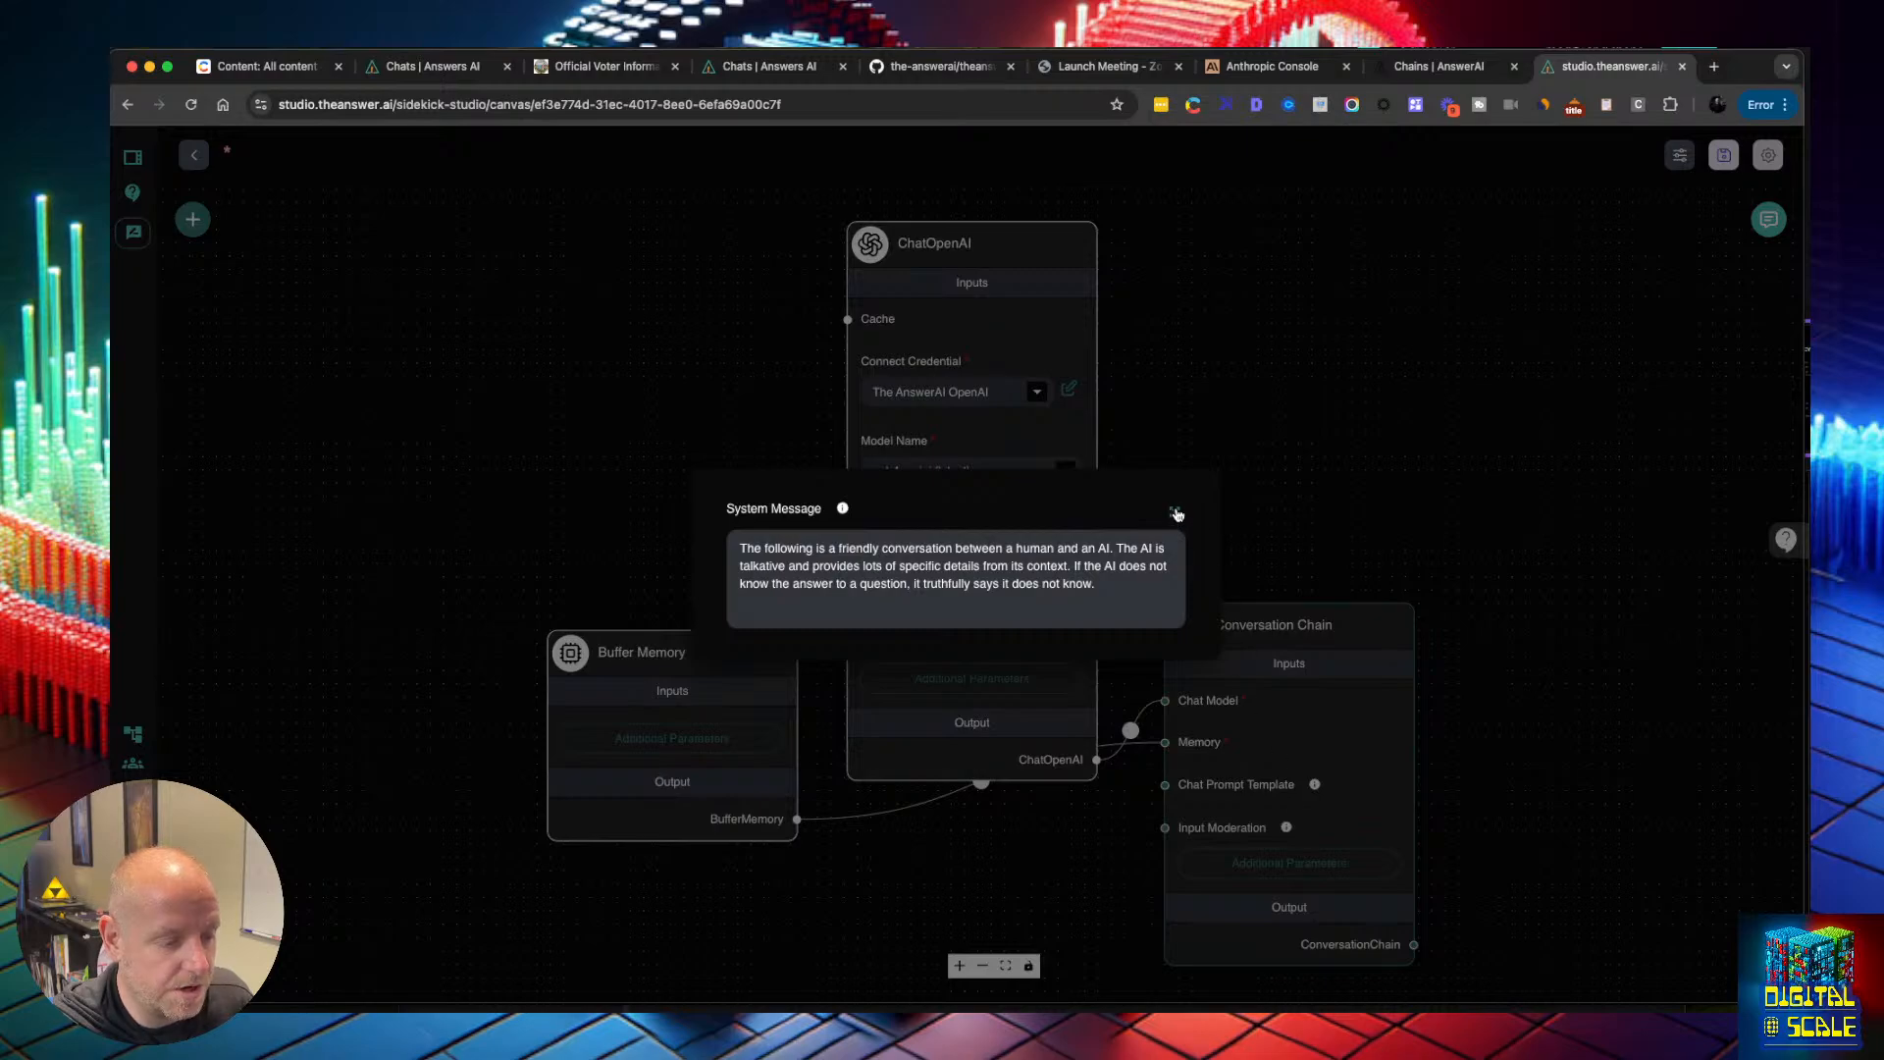
click(1175, 513)
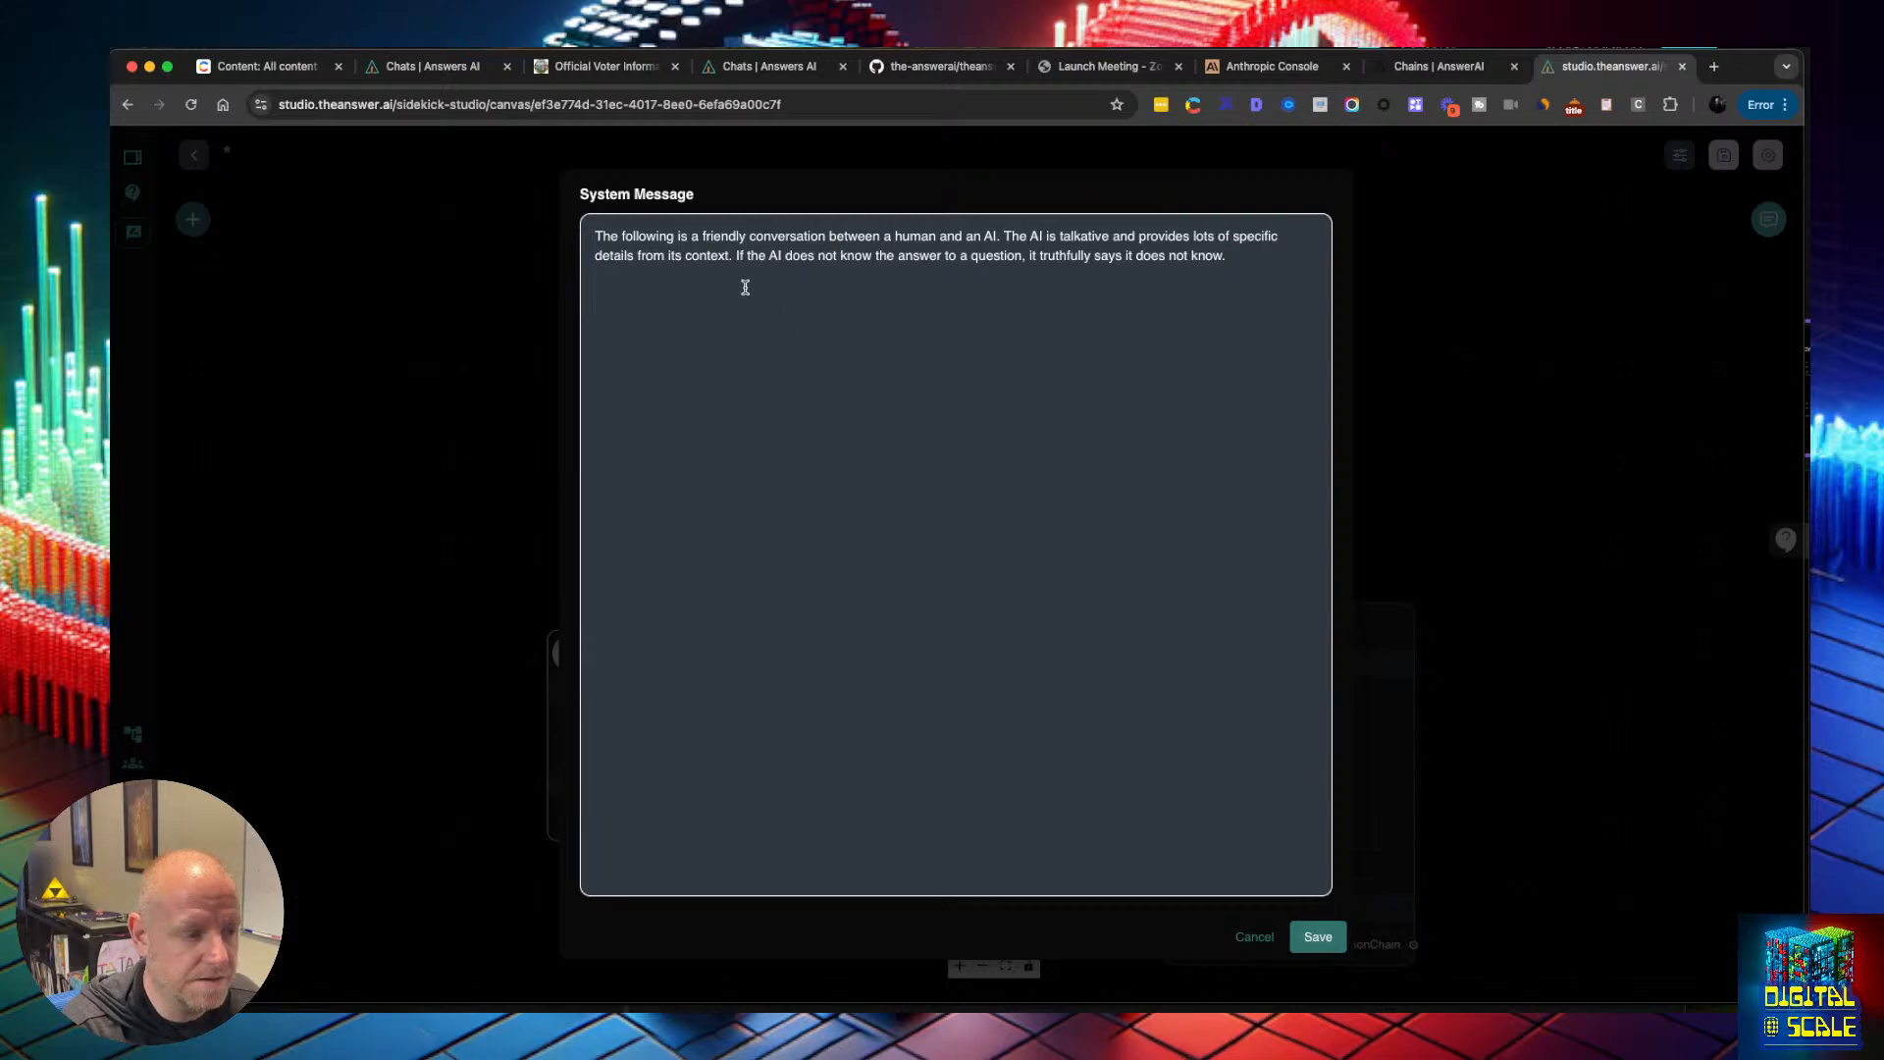
drag(737, 258, 1231, 255)
click(1231, 255)
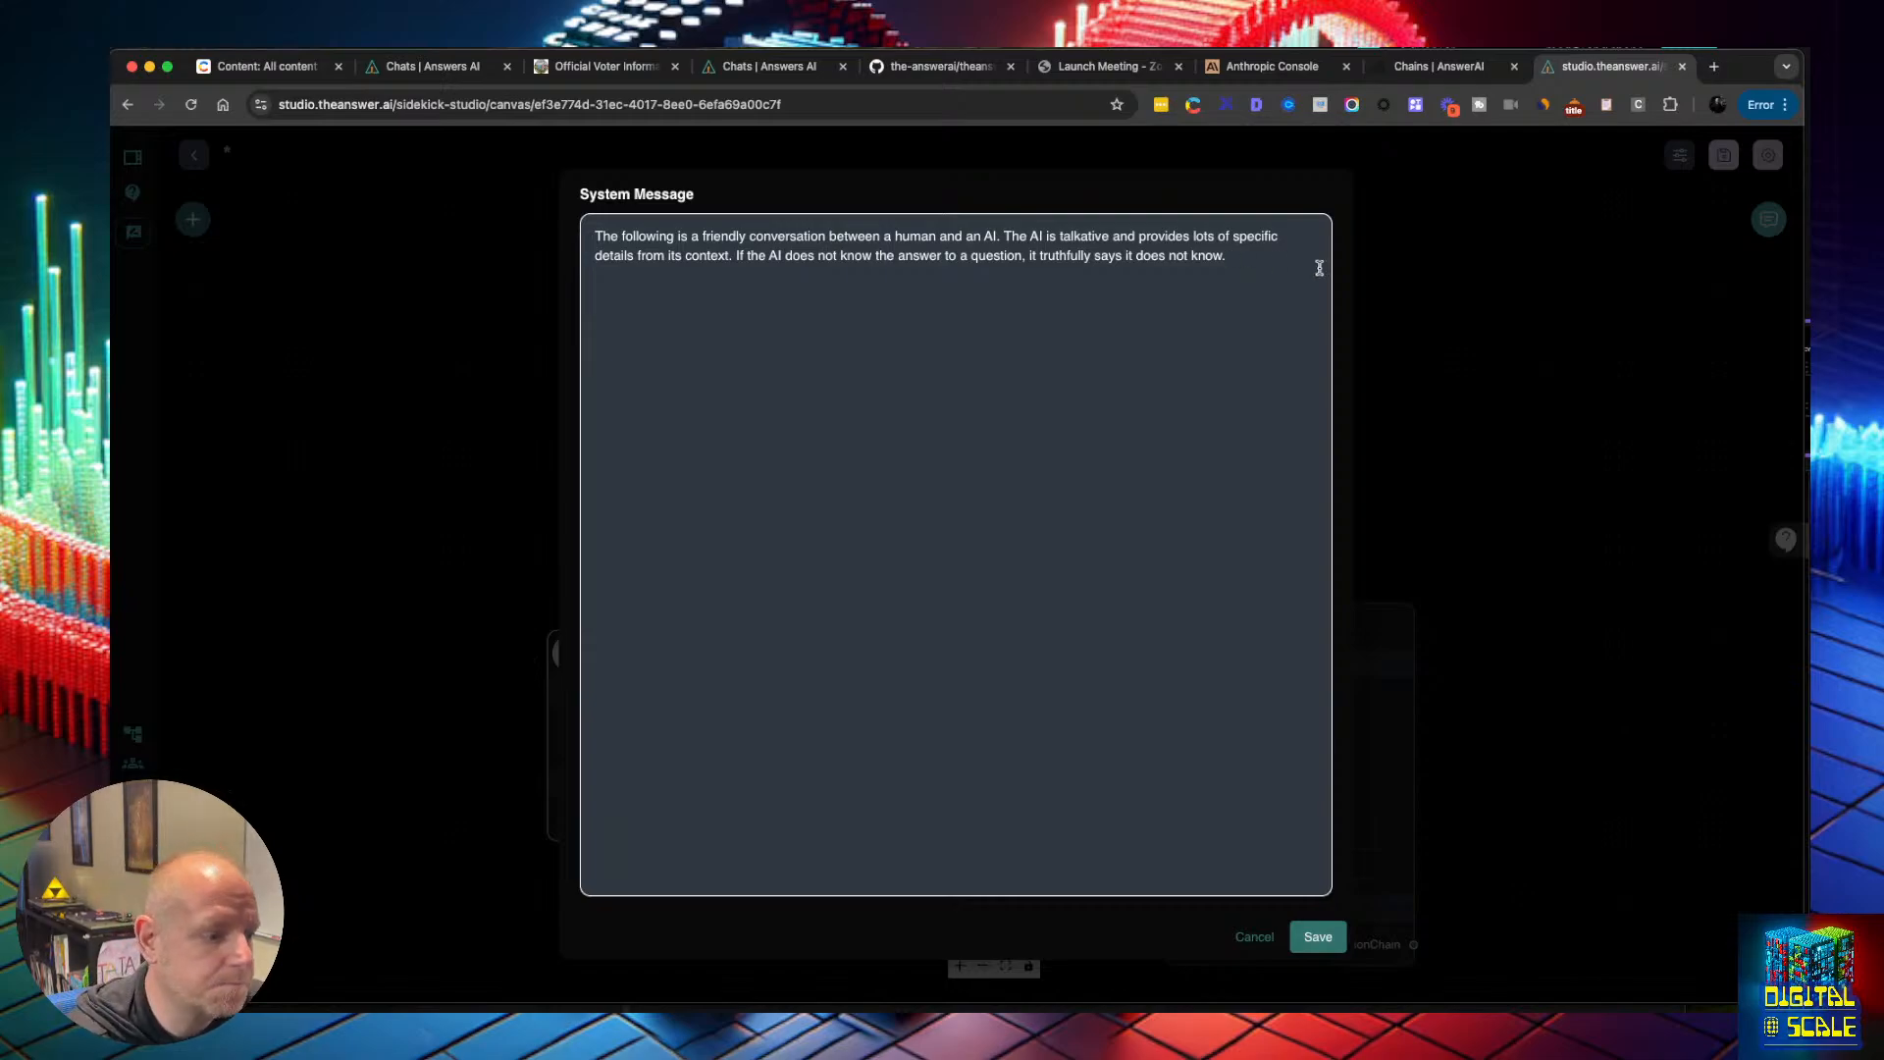
click(1261, 937)
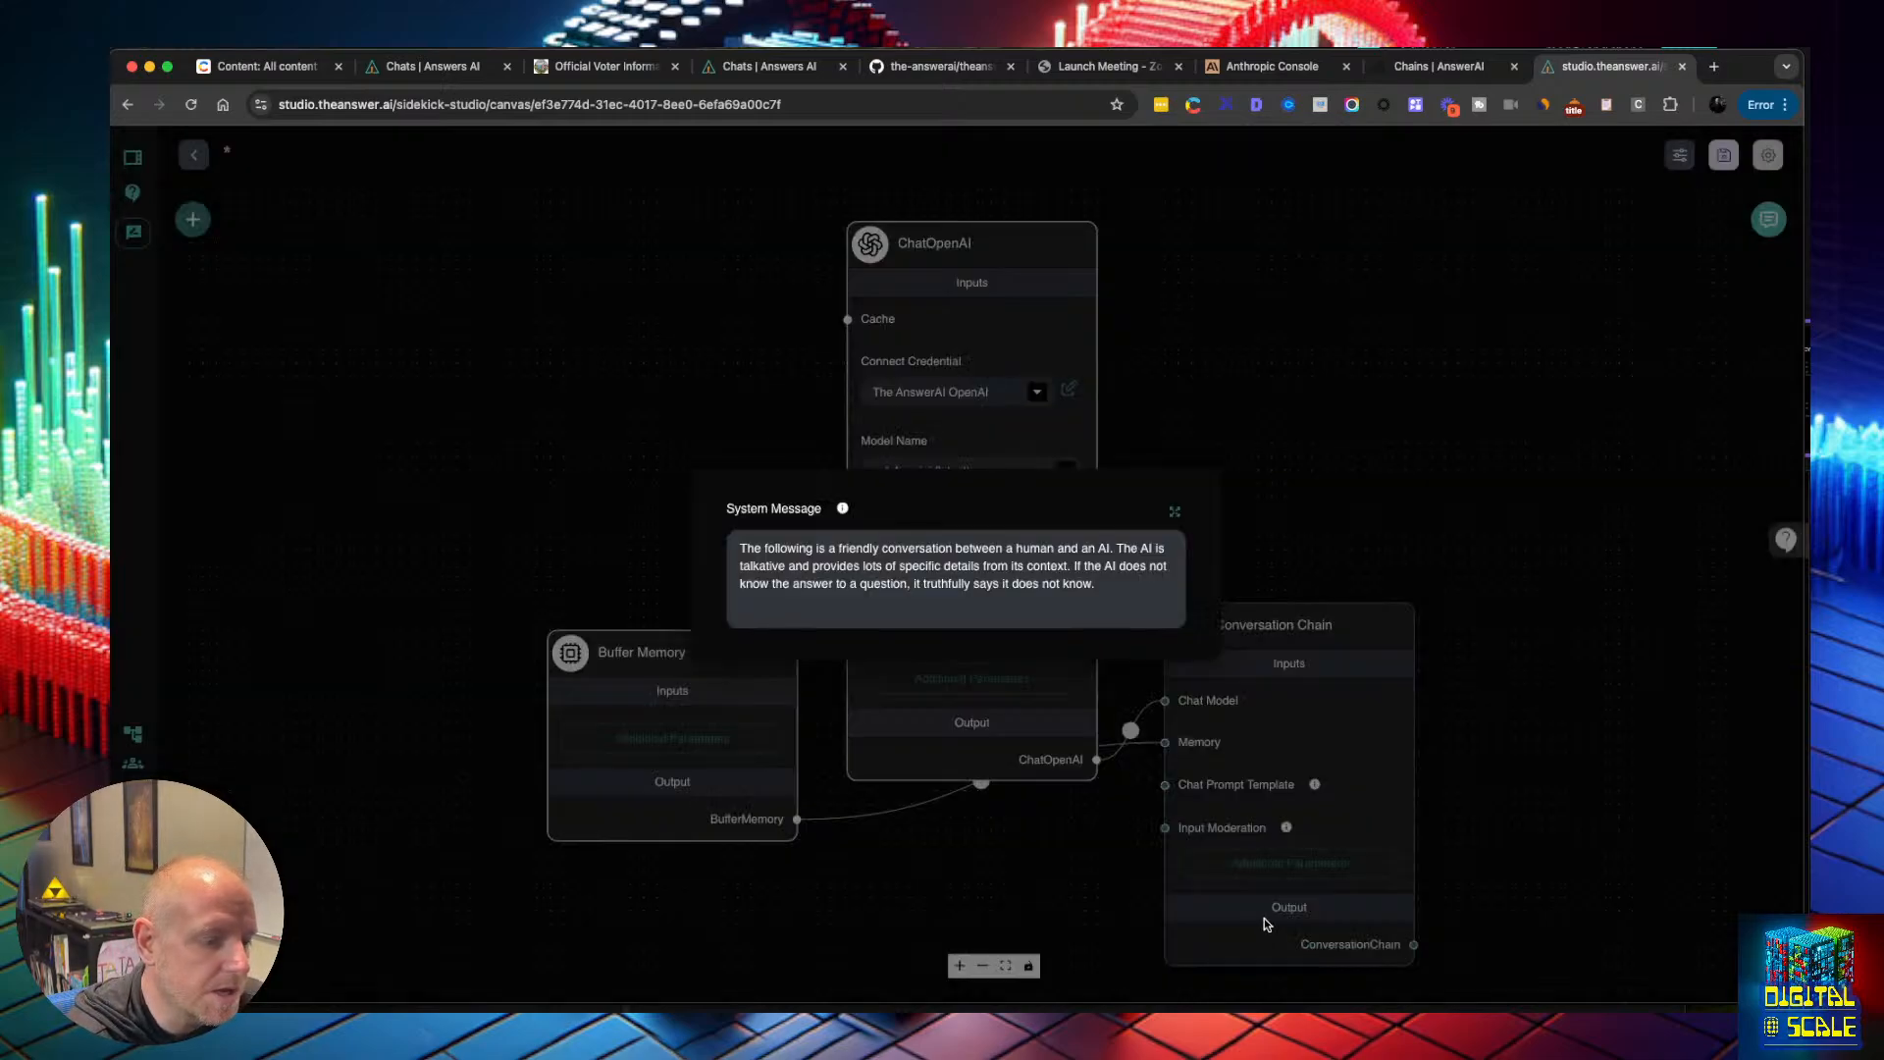
Remove the word "friendly" from the Conversation Chain's system message in the expanded editor
click(1172, 508)
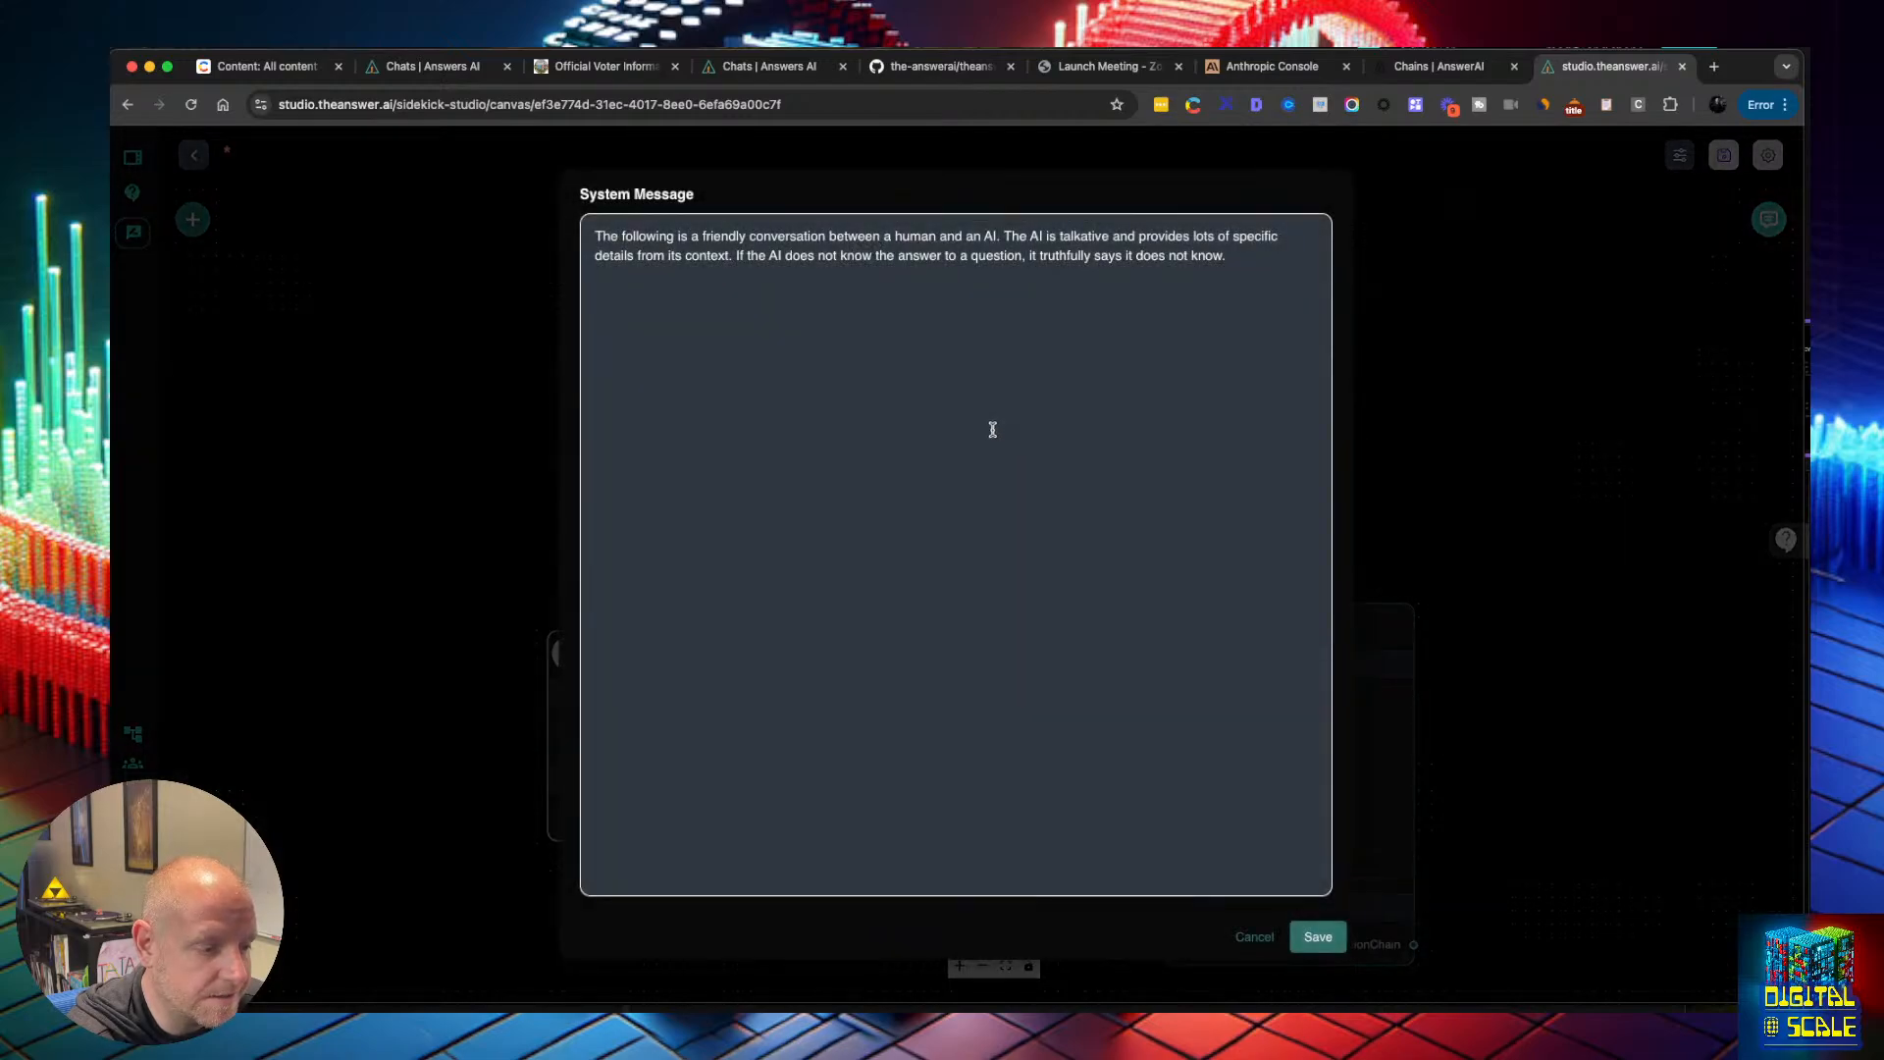
double_click(740, 236)
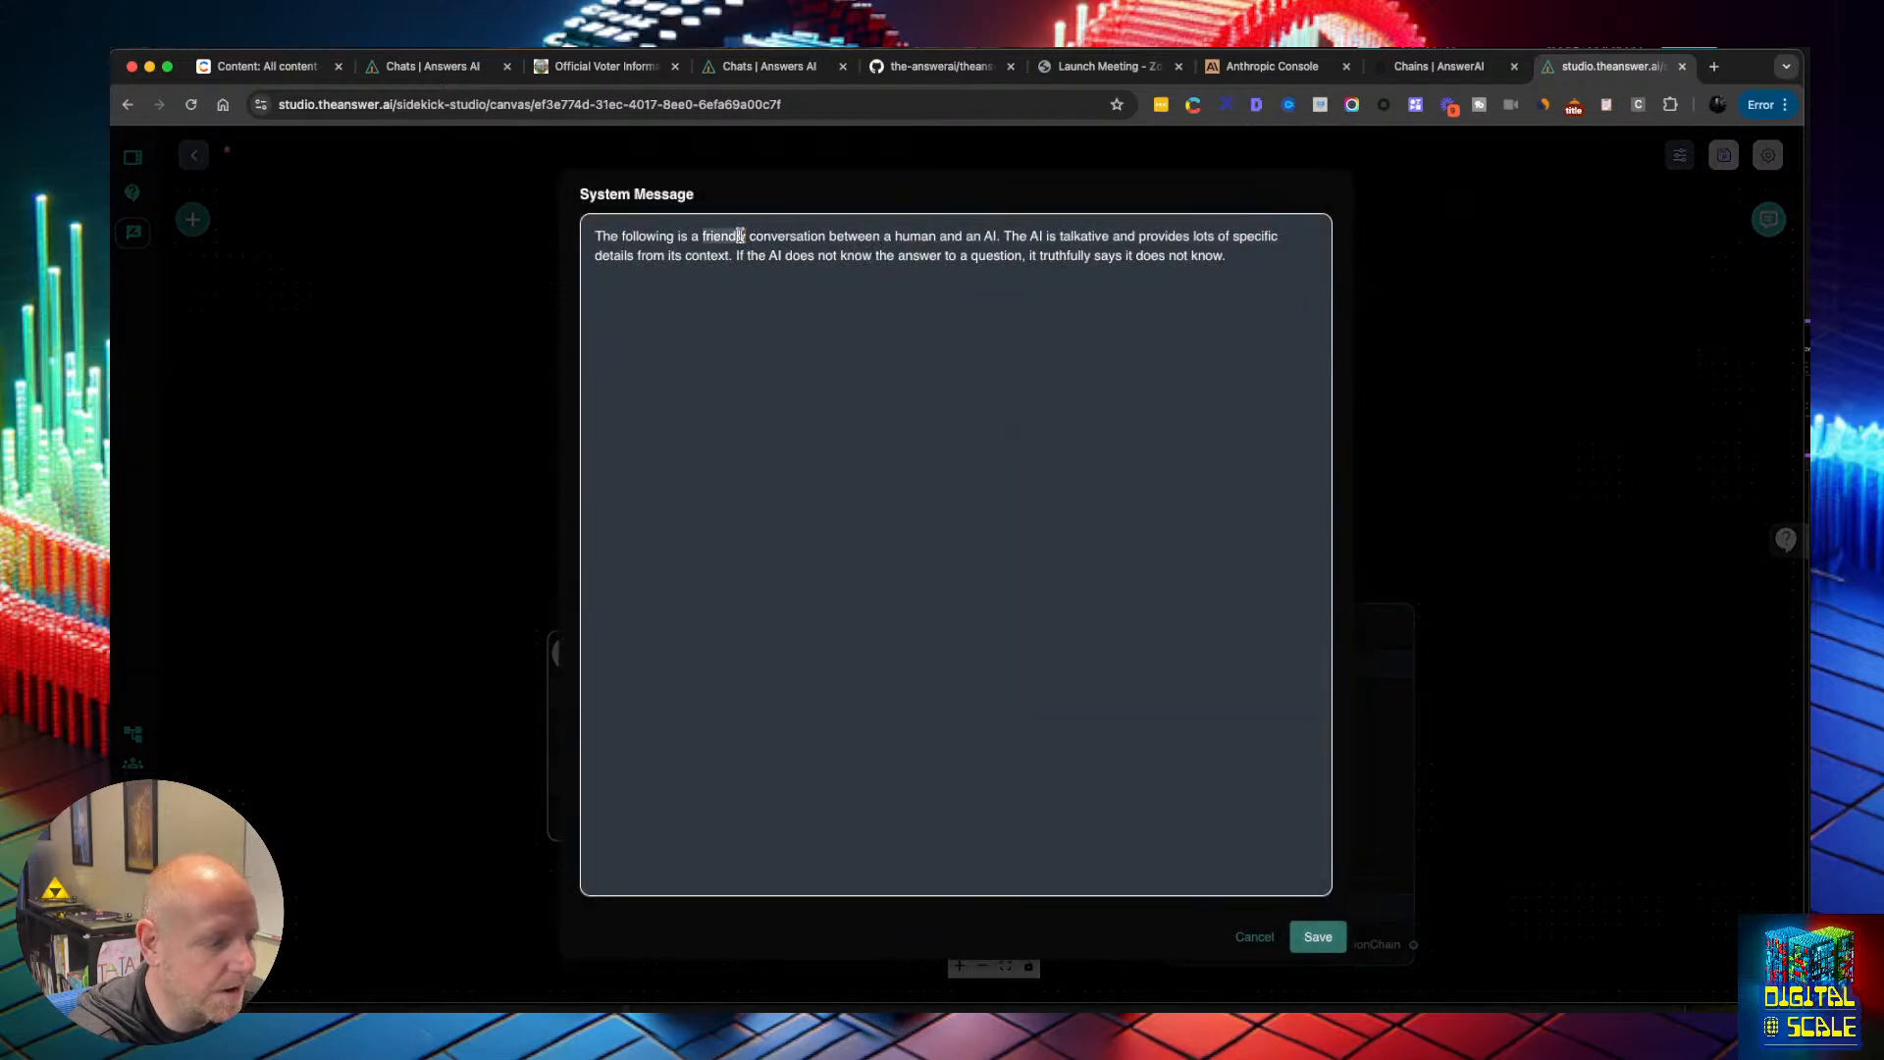
text(angry)
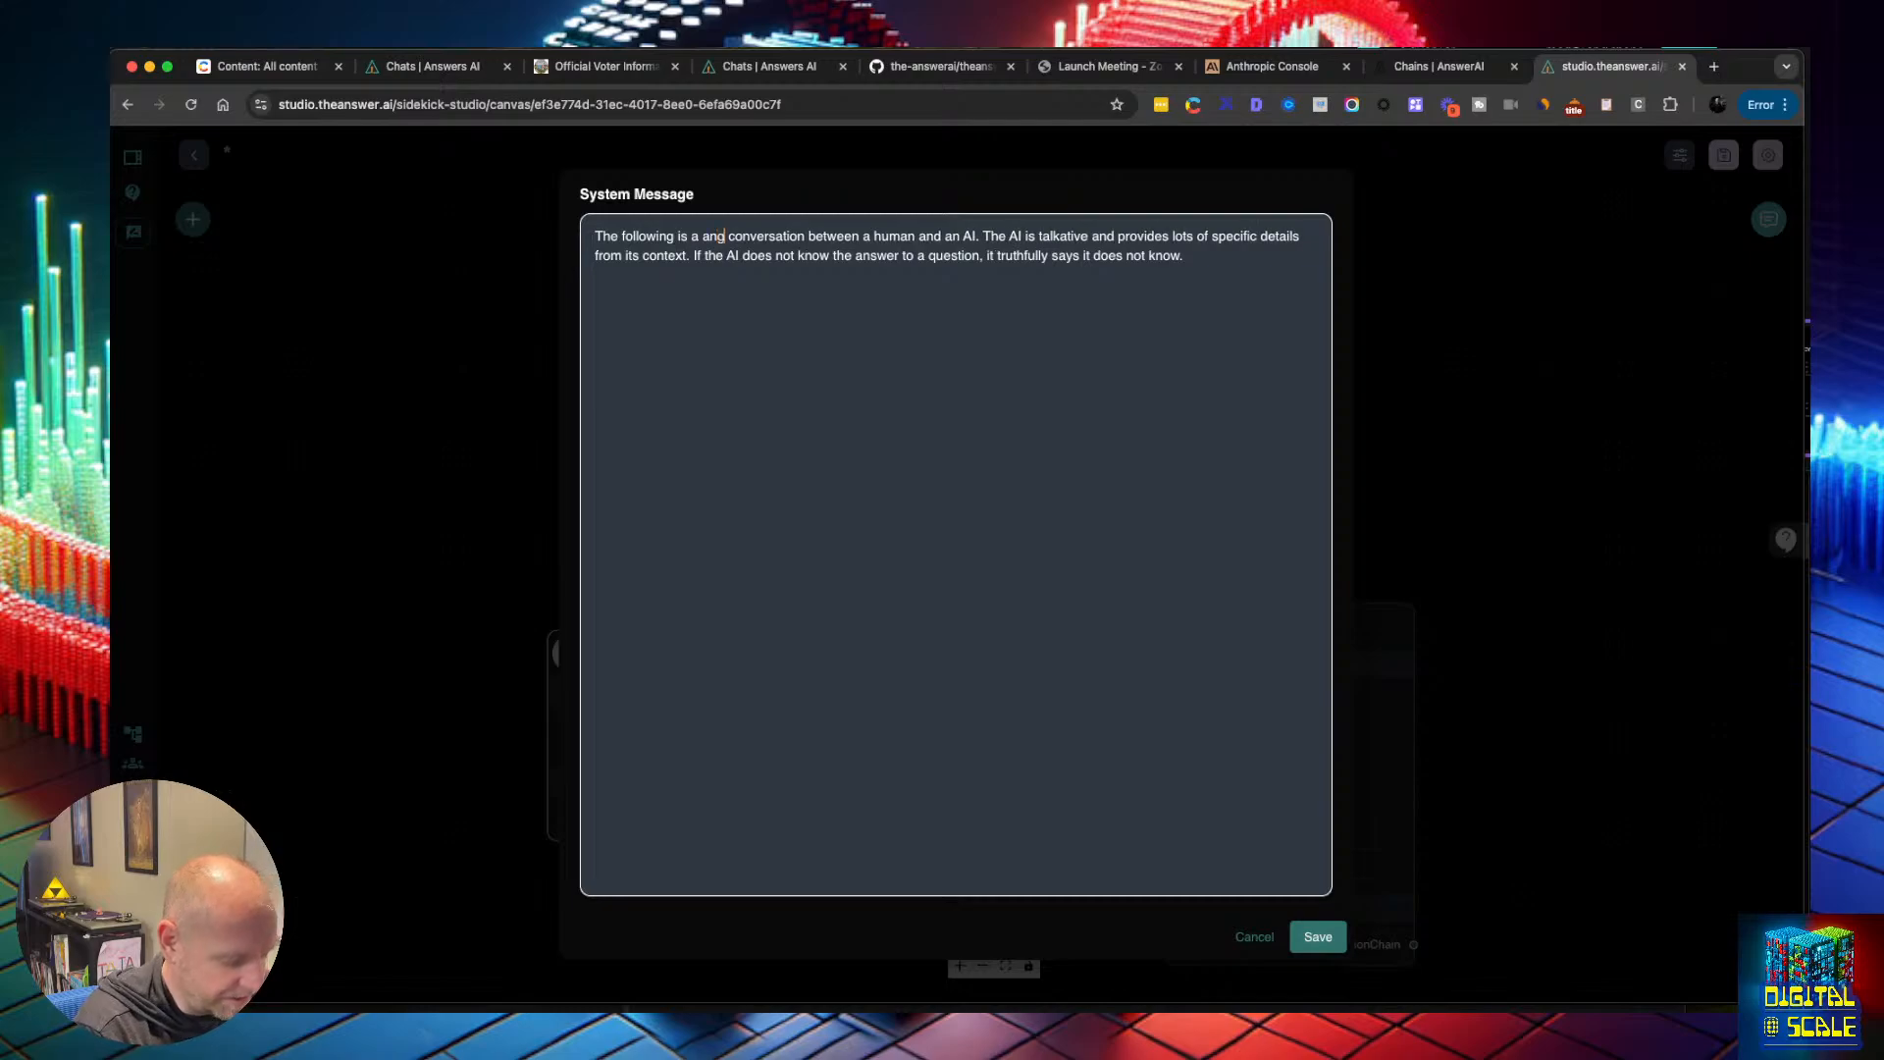
key(BackSpace)
key(BackSpace)
key(BackSpace)
key(BackSpace)
key(BackSpace)
key(BackSpace)
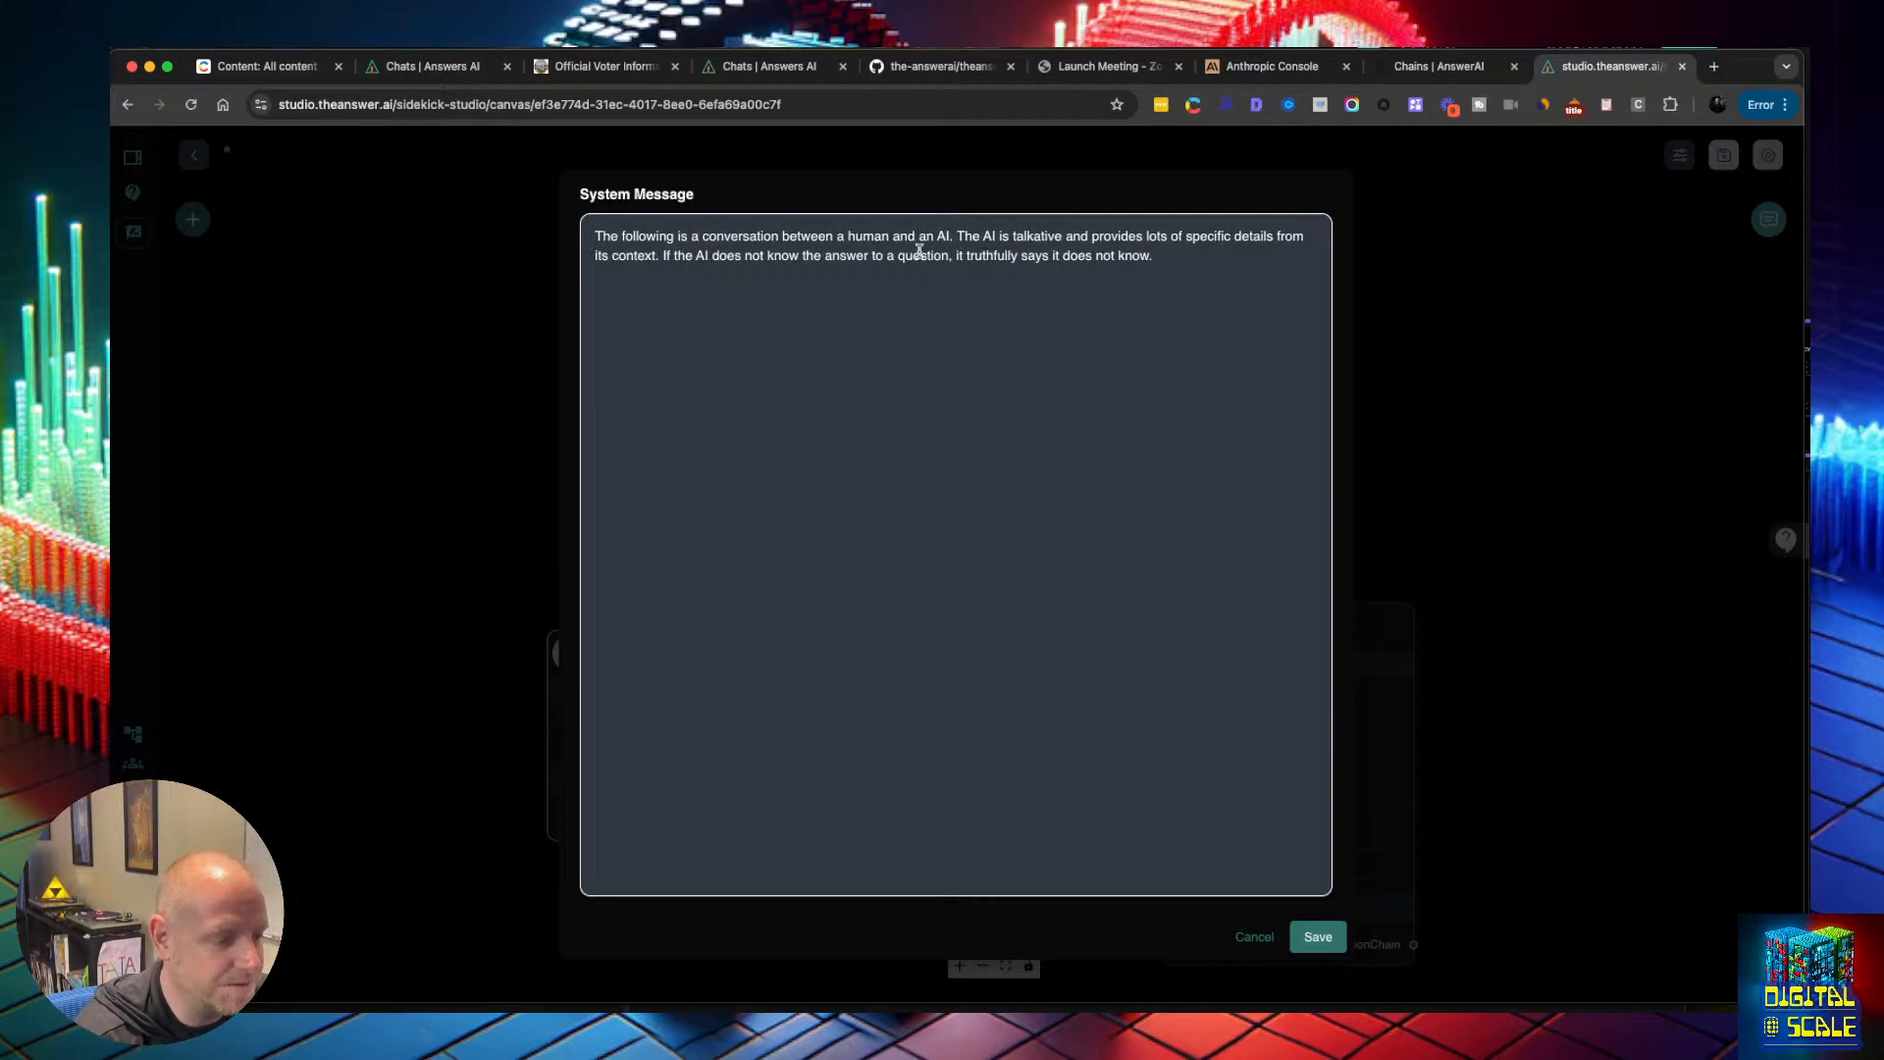
Extend the system message's first sentence with "that always talks like a pirate" and save the message
click(951, 237)
text(that is modeld )
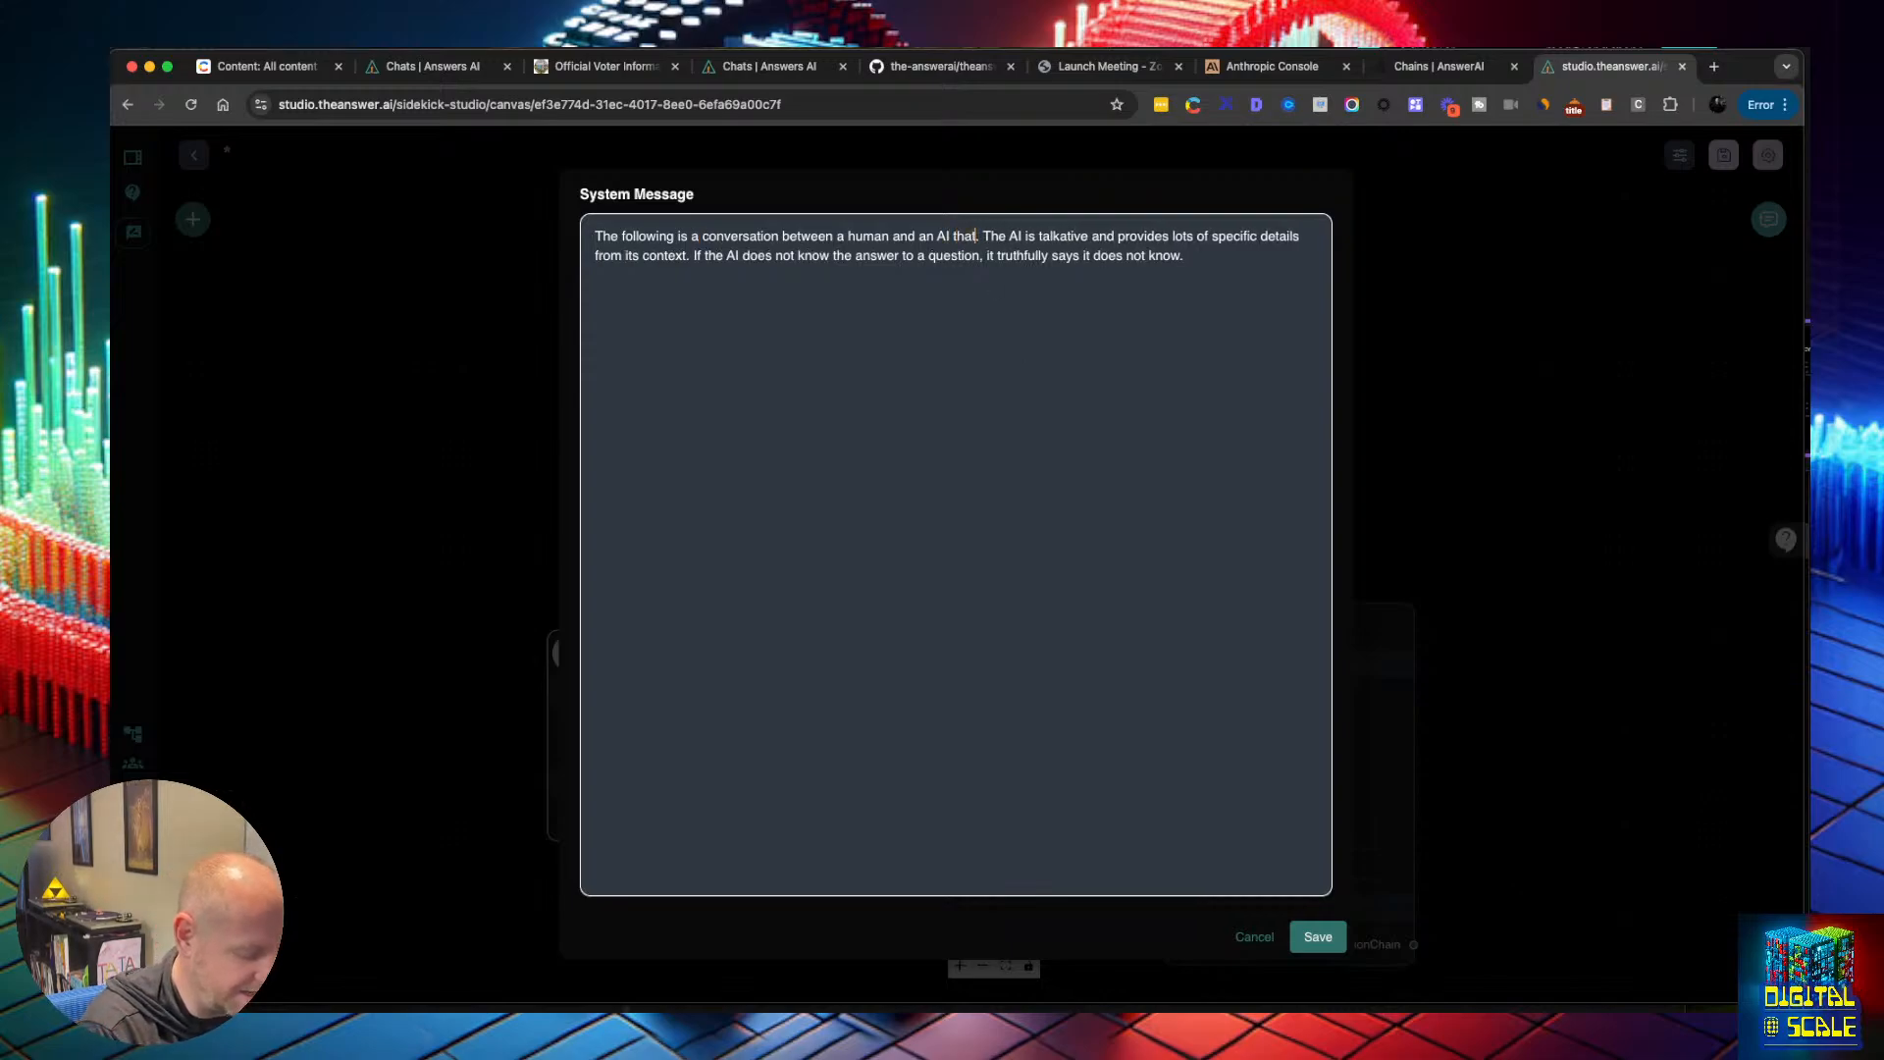
text(off)
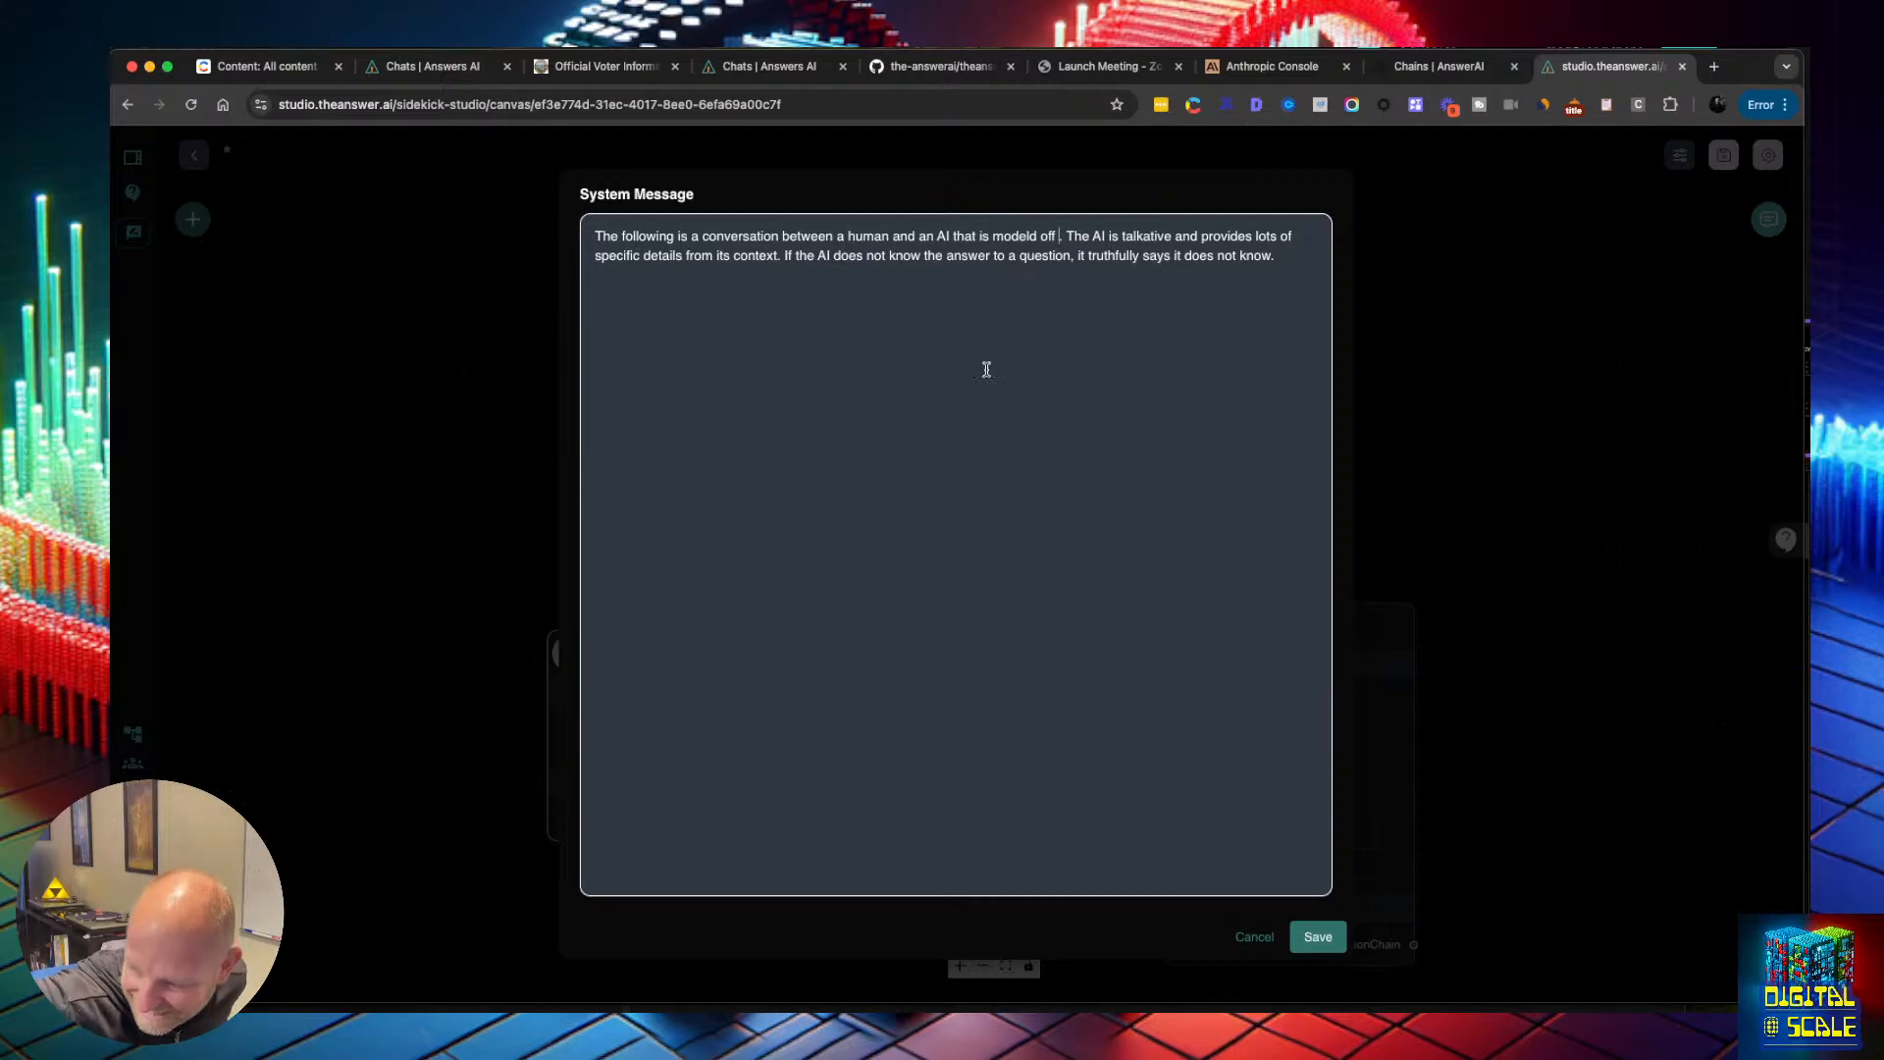
key(BackSpace)
key(BackSpace)
key(BackSpace)
key(BackSpace)
key(BackSpace)
key(BackSpace)
key(BackSpace)
key(BackSpace)
key(BackSpace)
key(BackSpace)
key(BackSpace)
key(BackSpace)
key(BackSpace)
key(BackSpace)
text(always talks l)
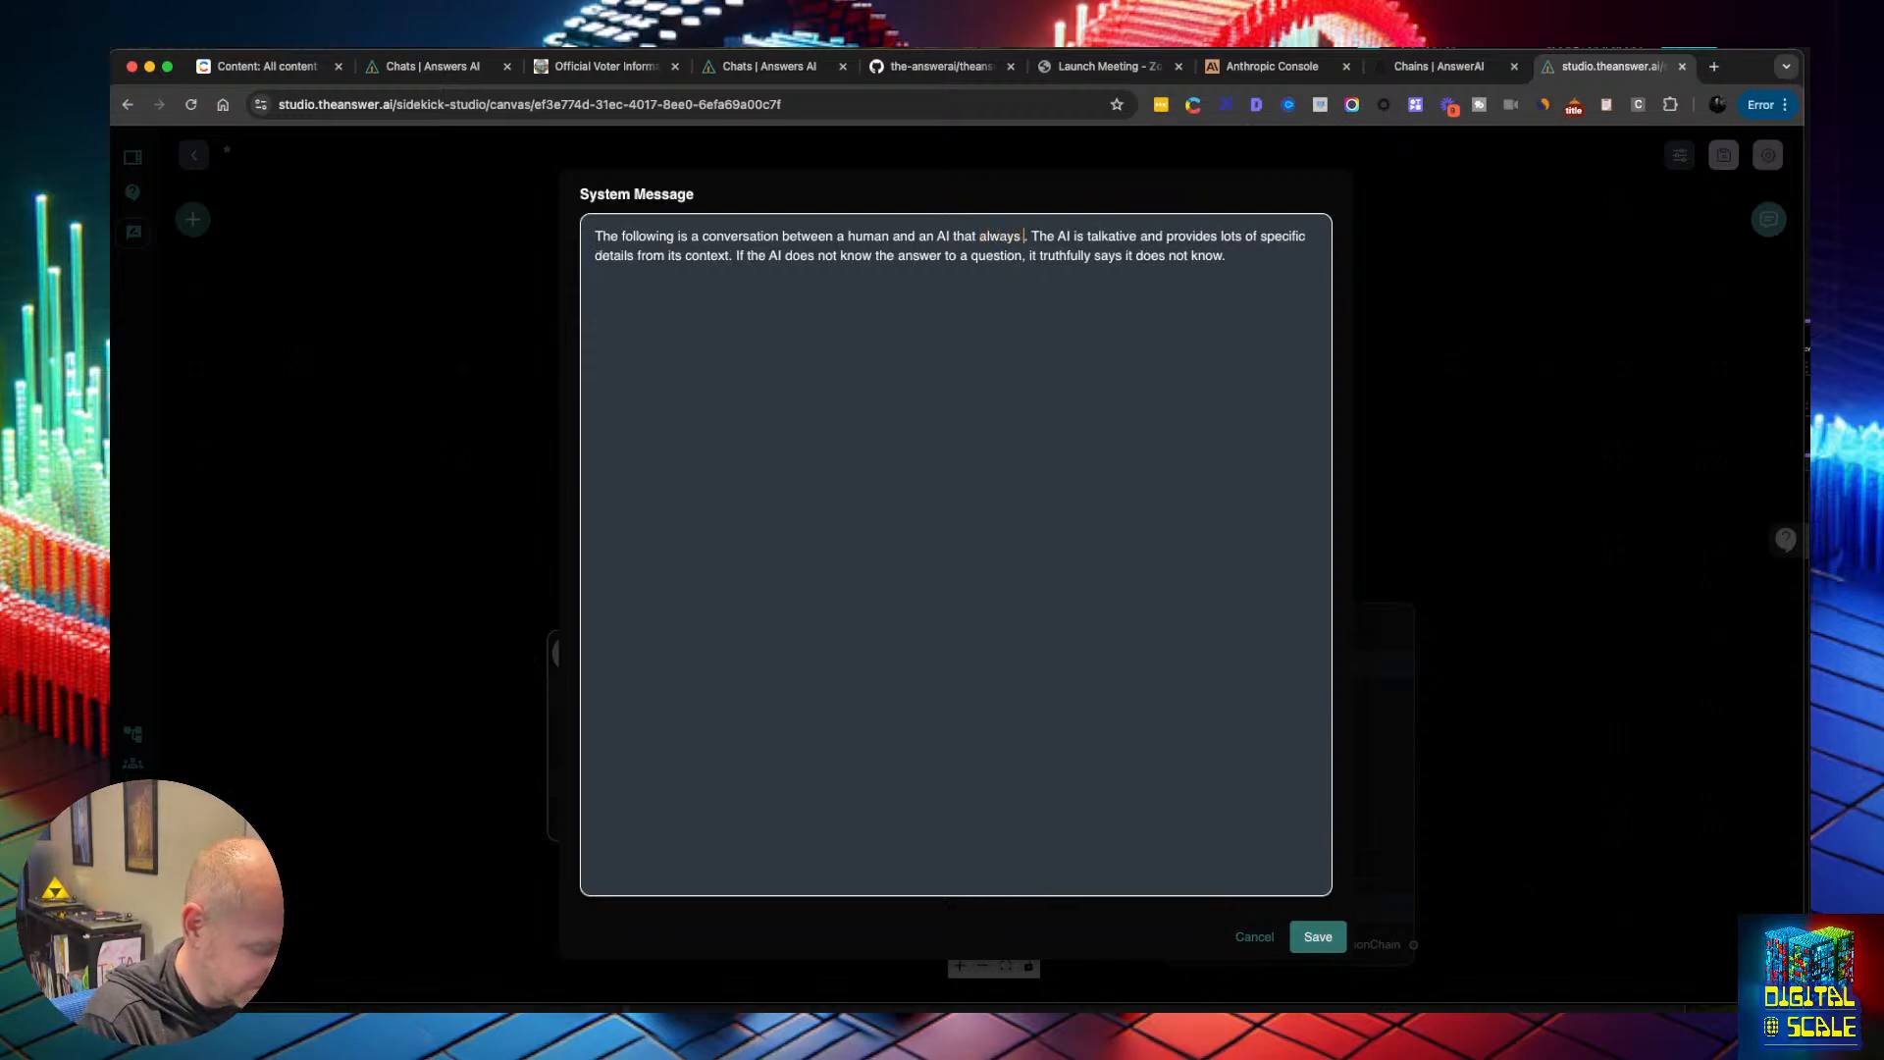
text(ike a pirate)
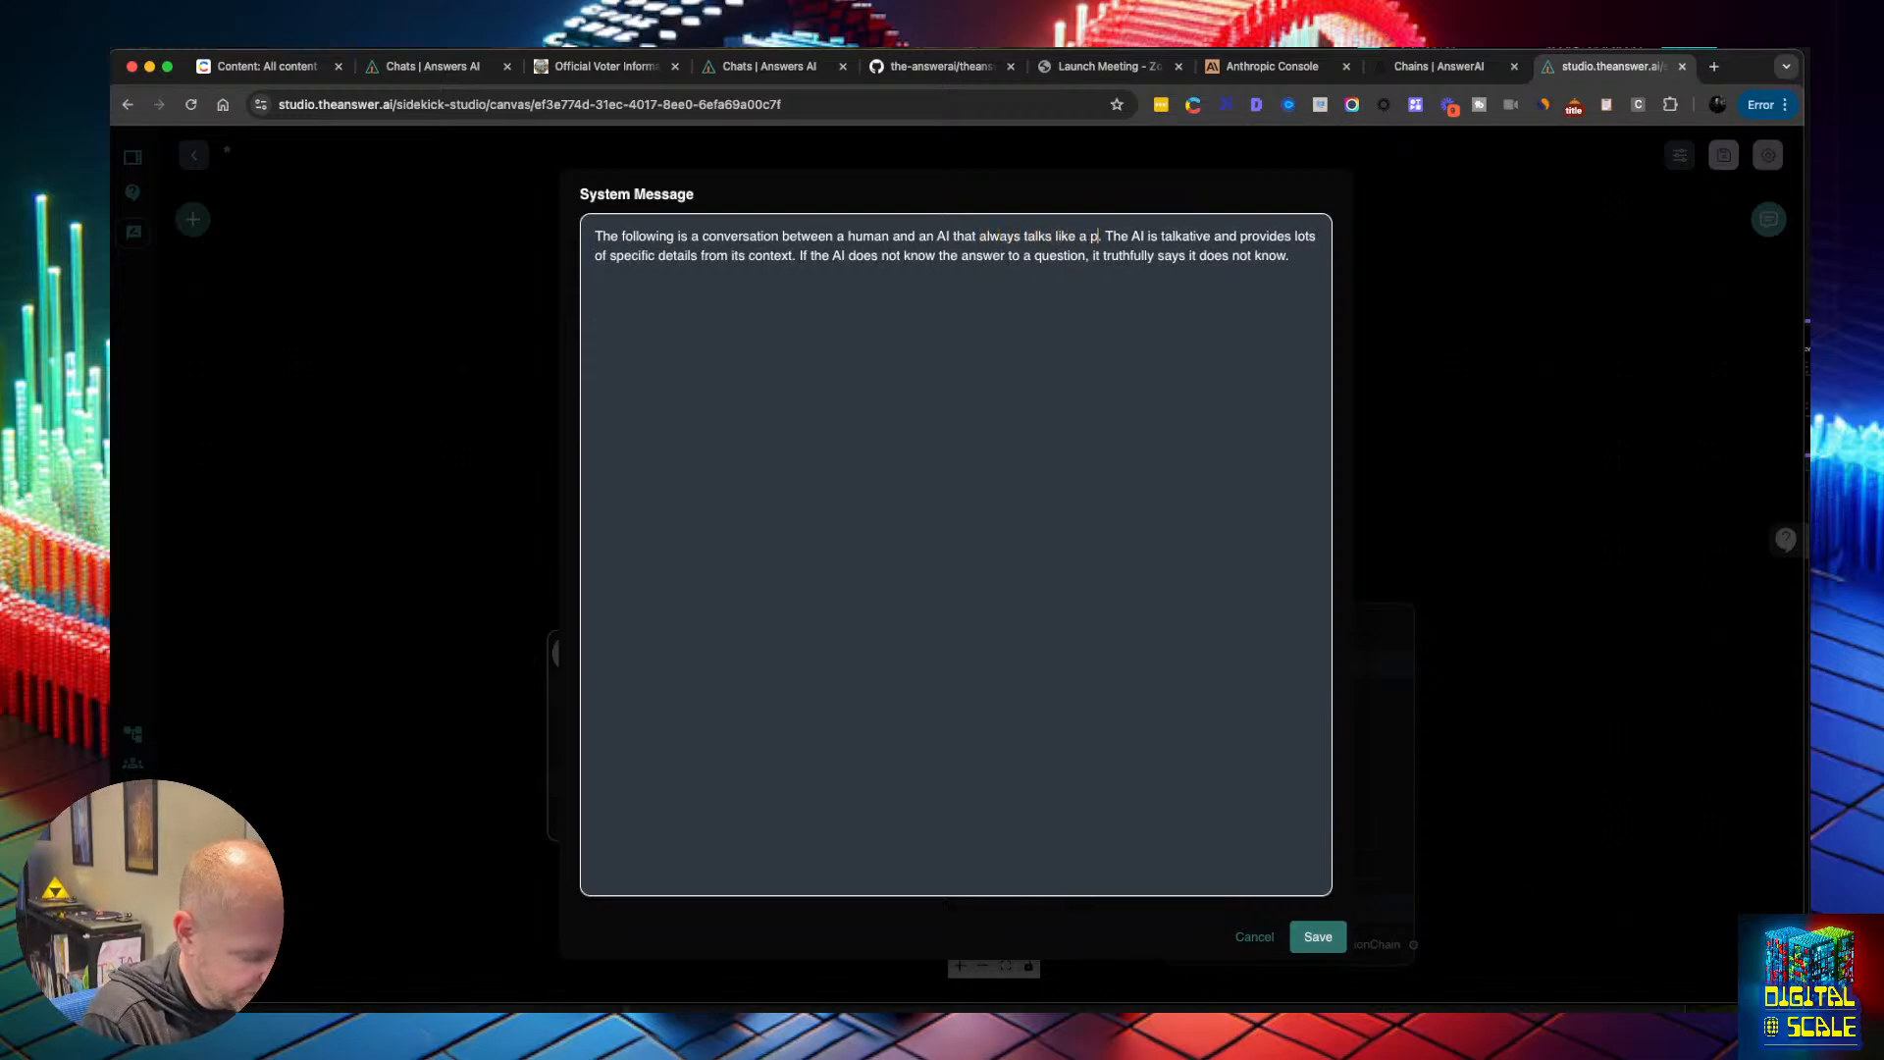
click(1318, 936)
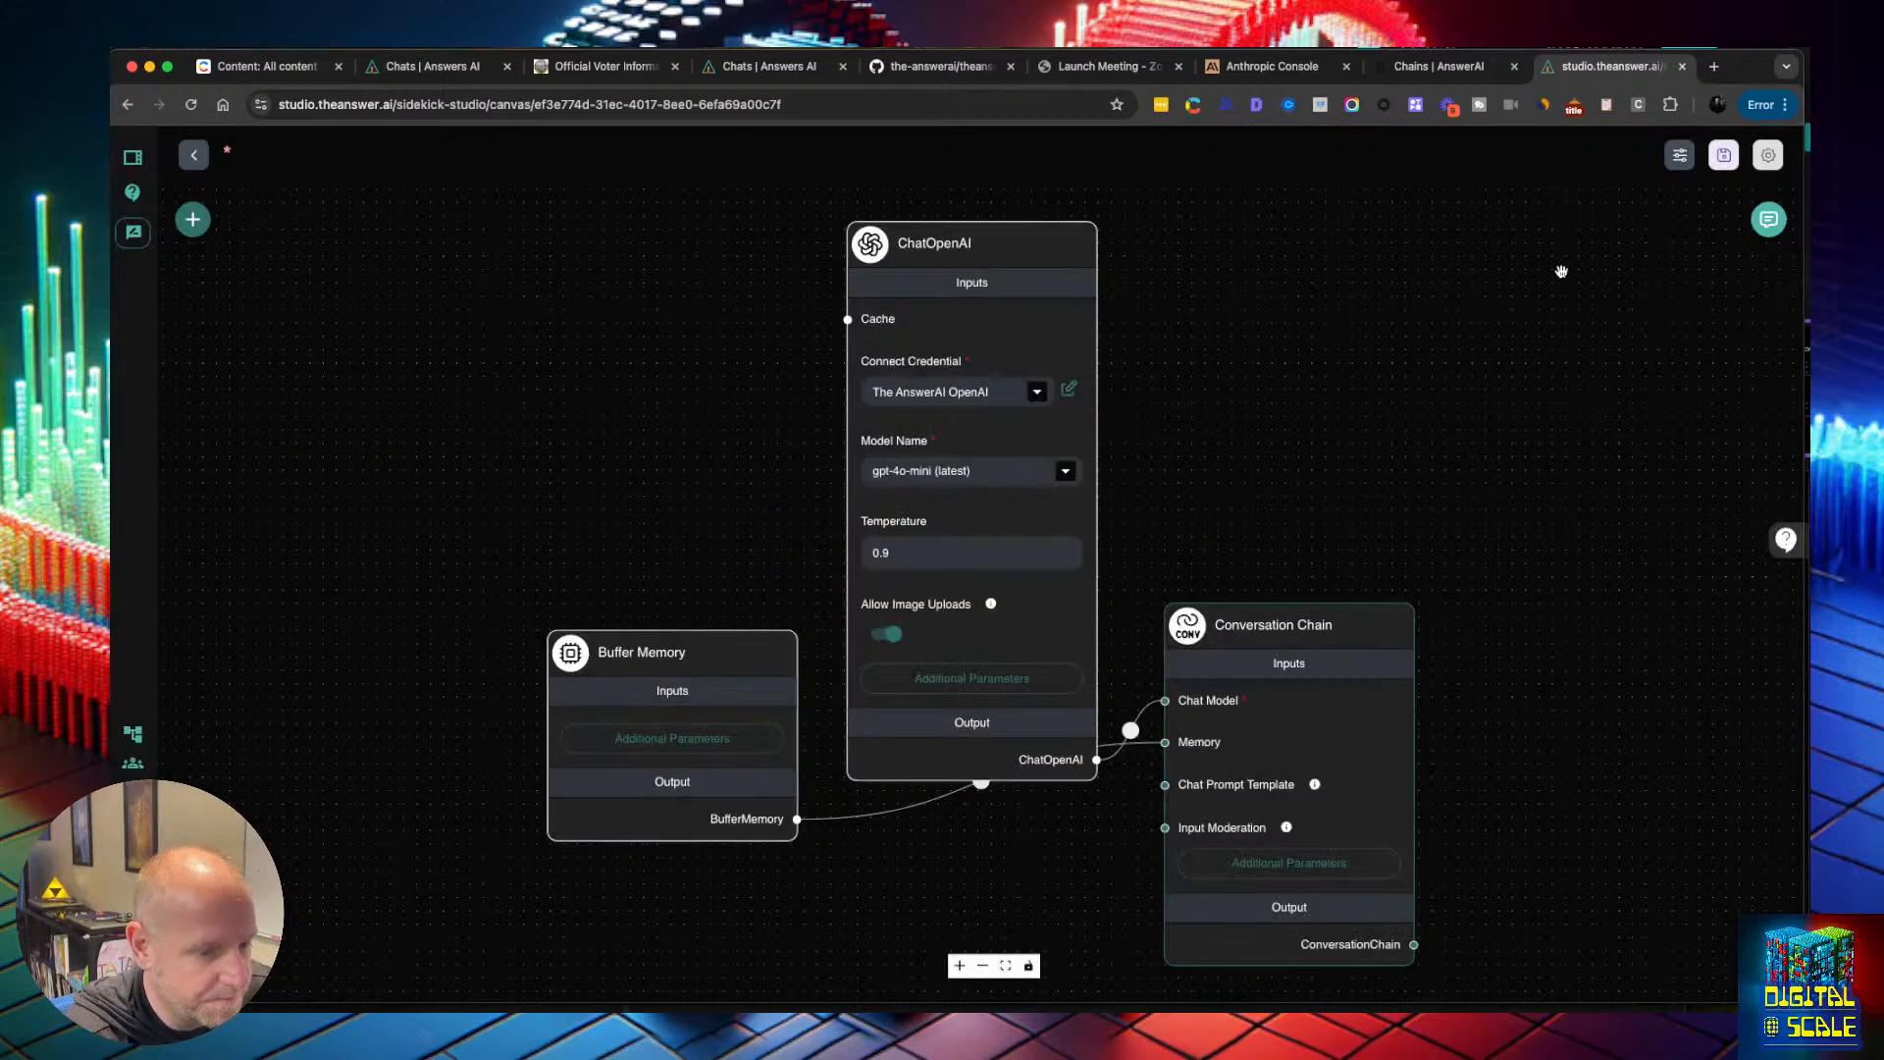
Try to save the chatflow, dismiss the naming dialog, and reload the canvas page
click(1719, 156)
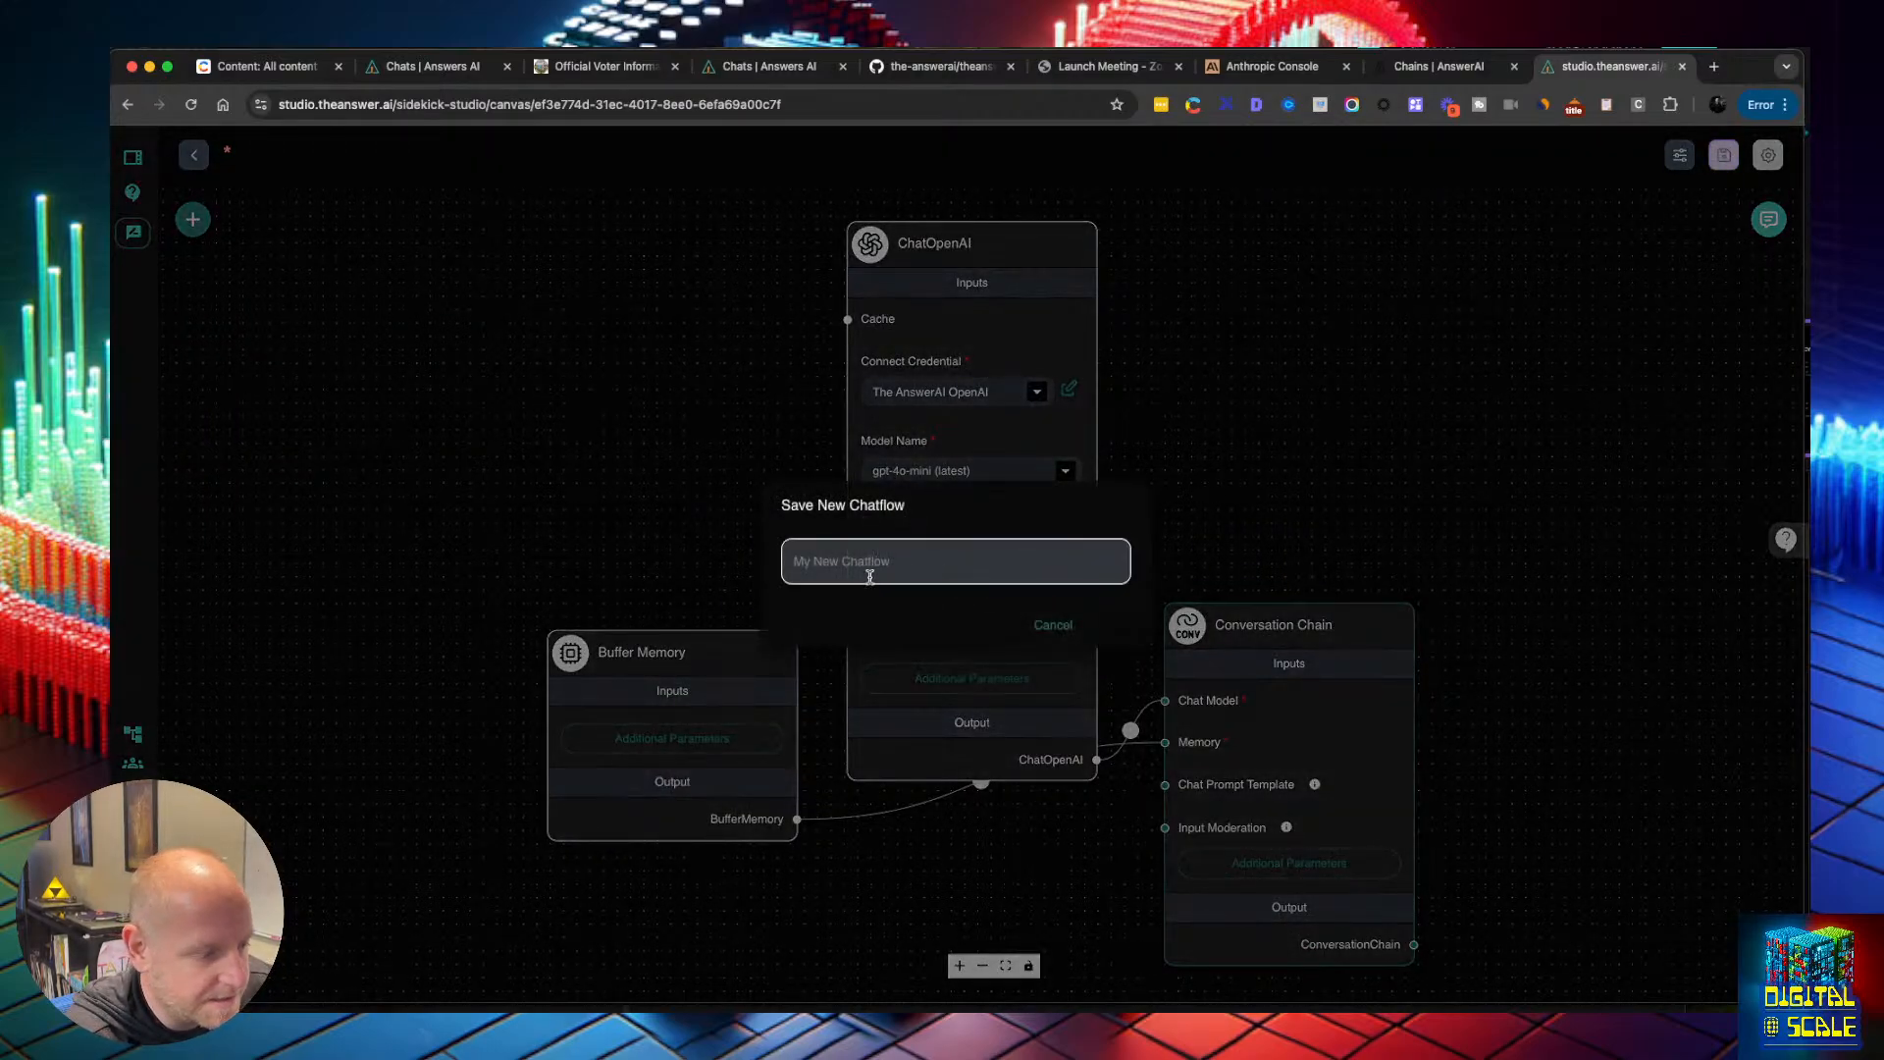
click(871, 565)
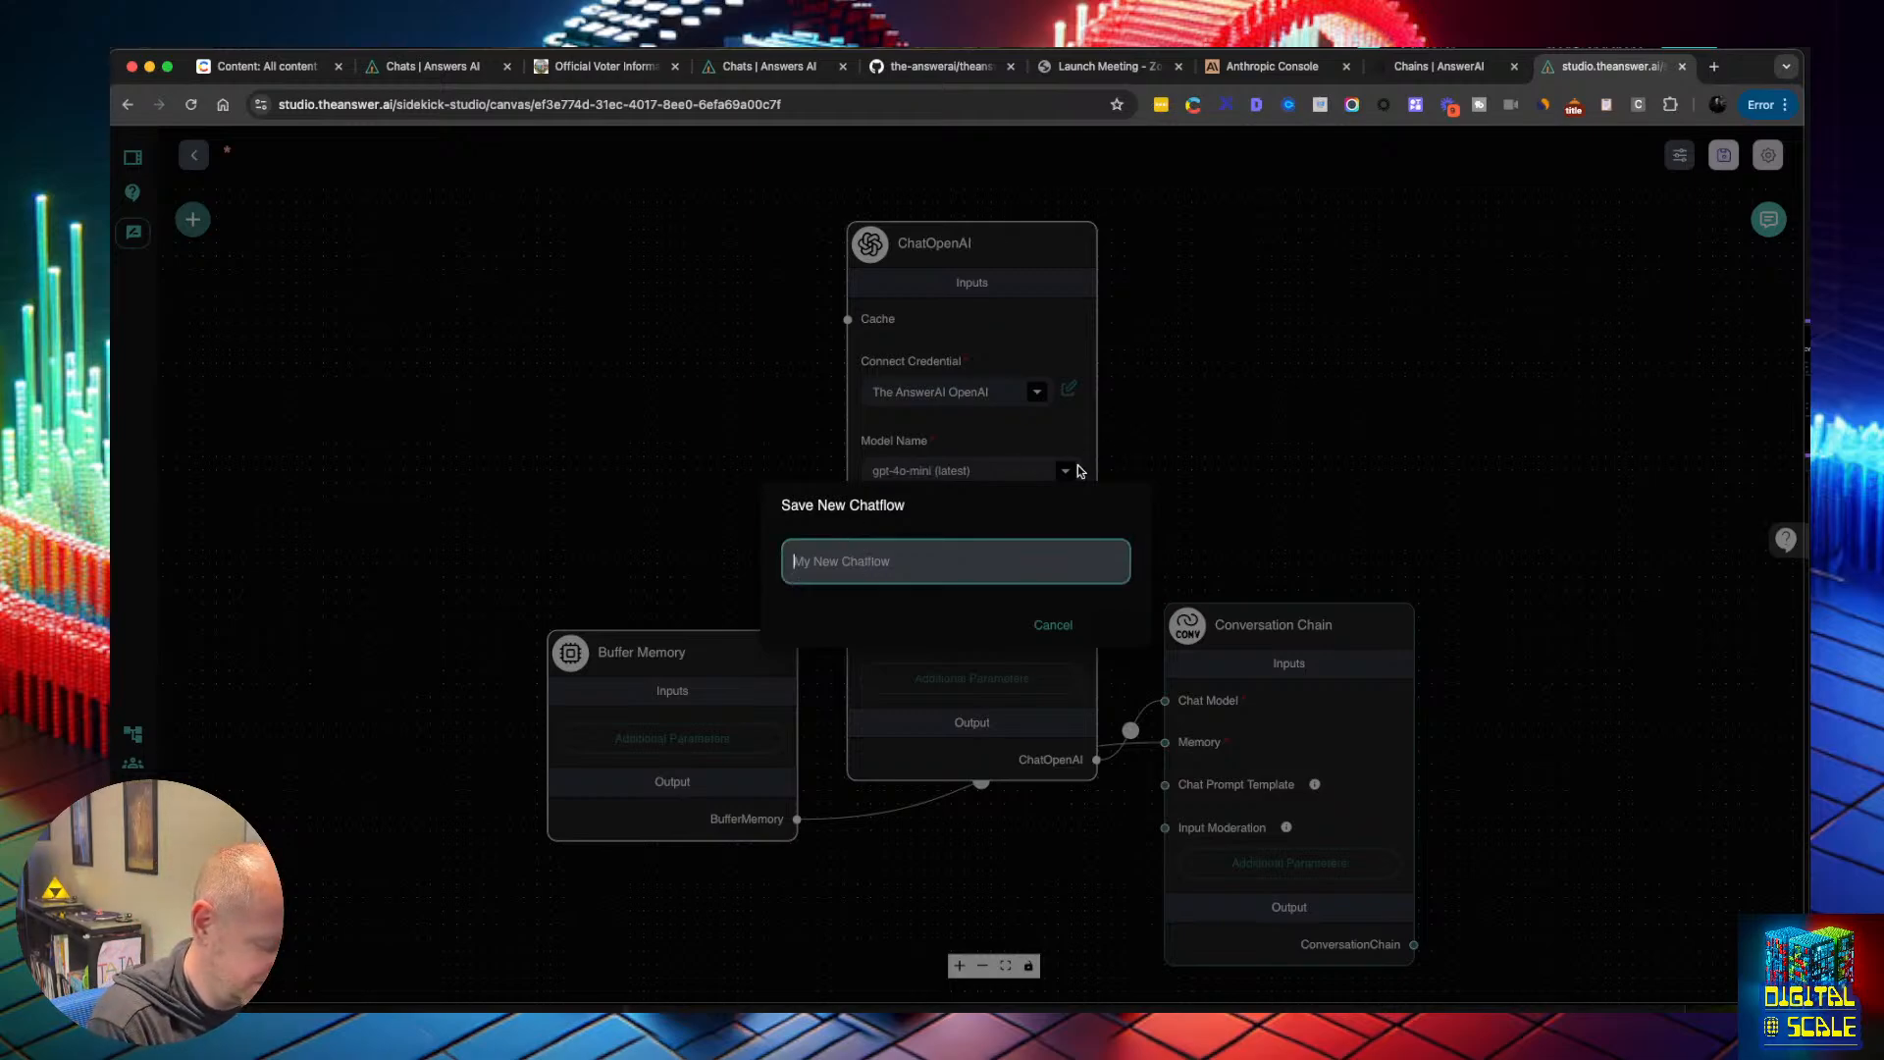
click(1261, 324)
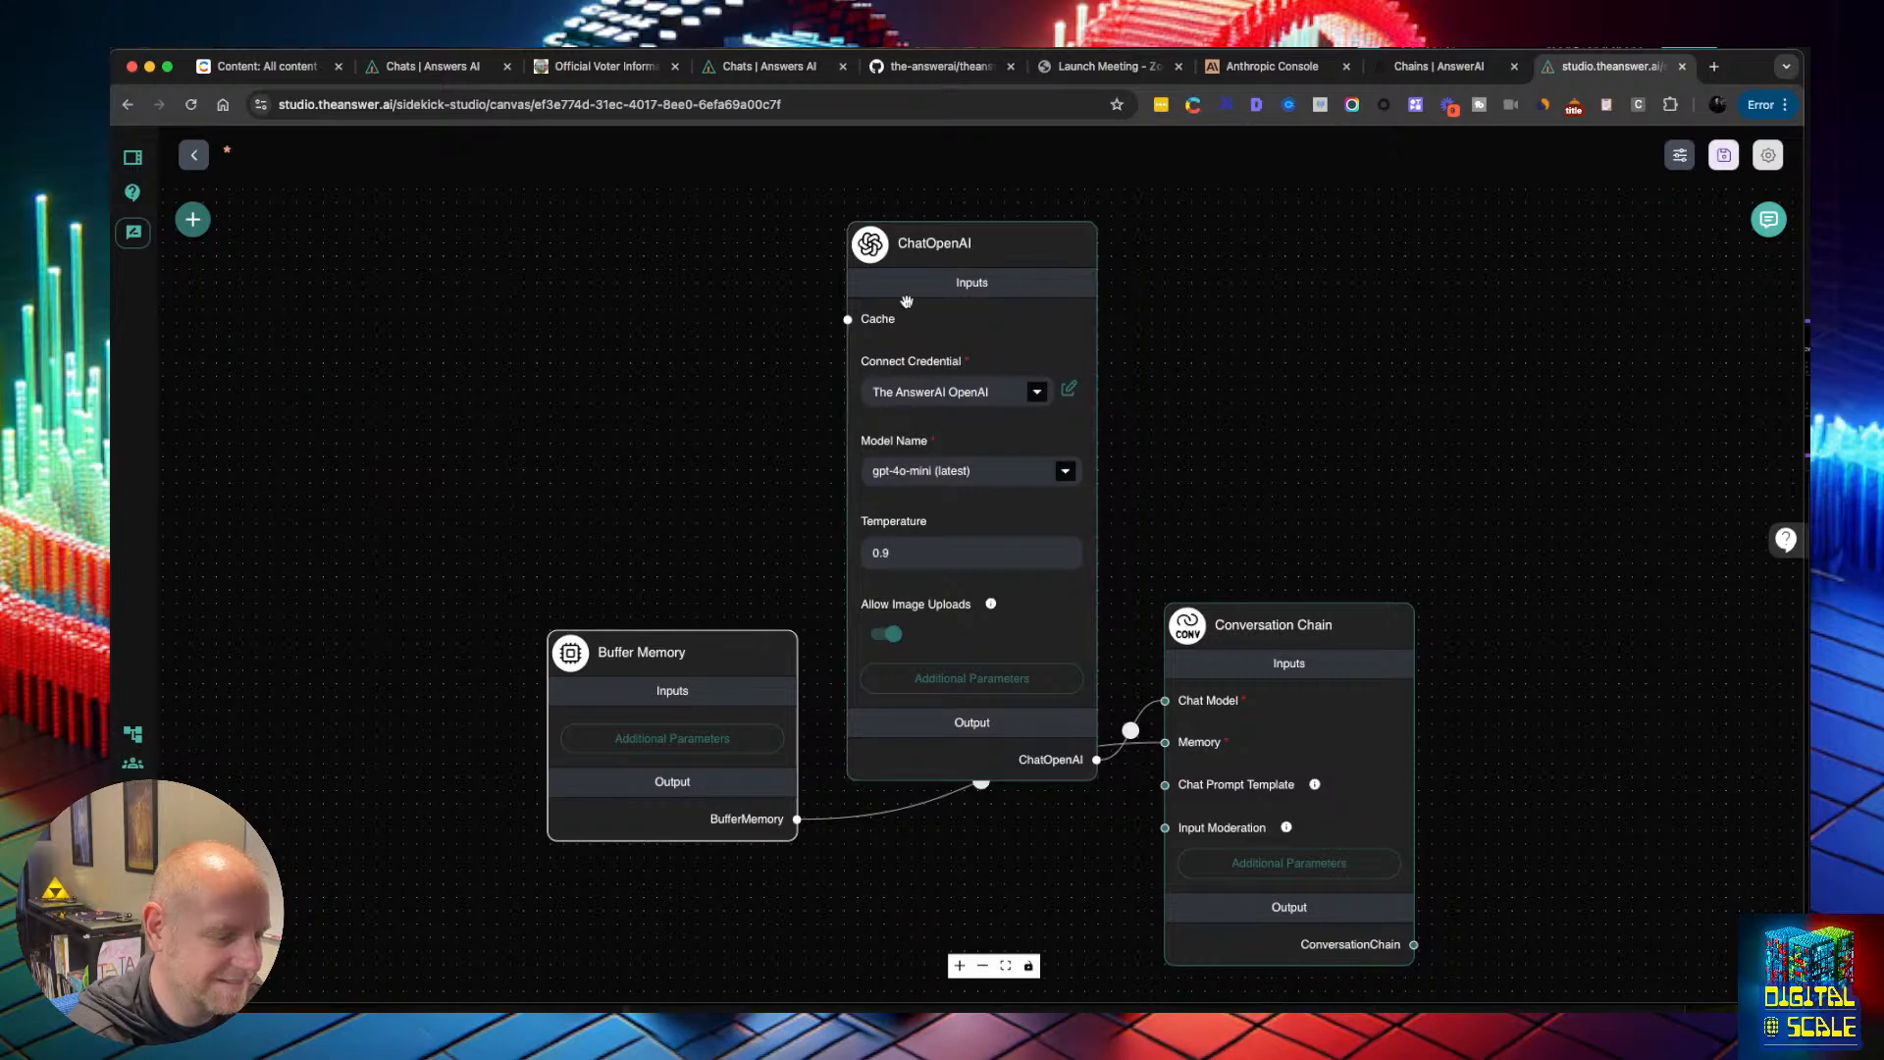
click(191, 104)
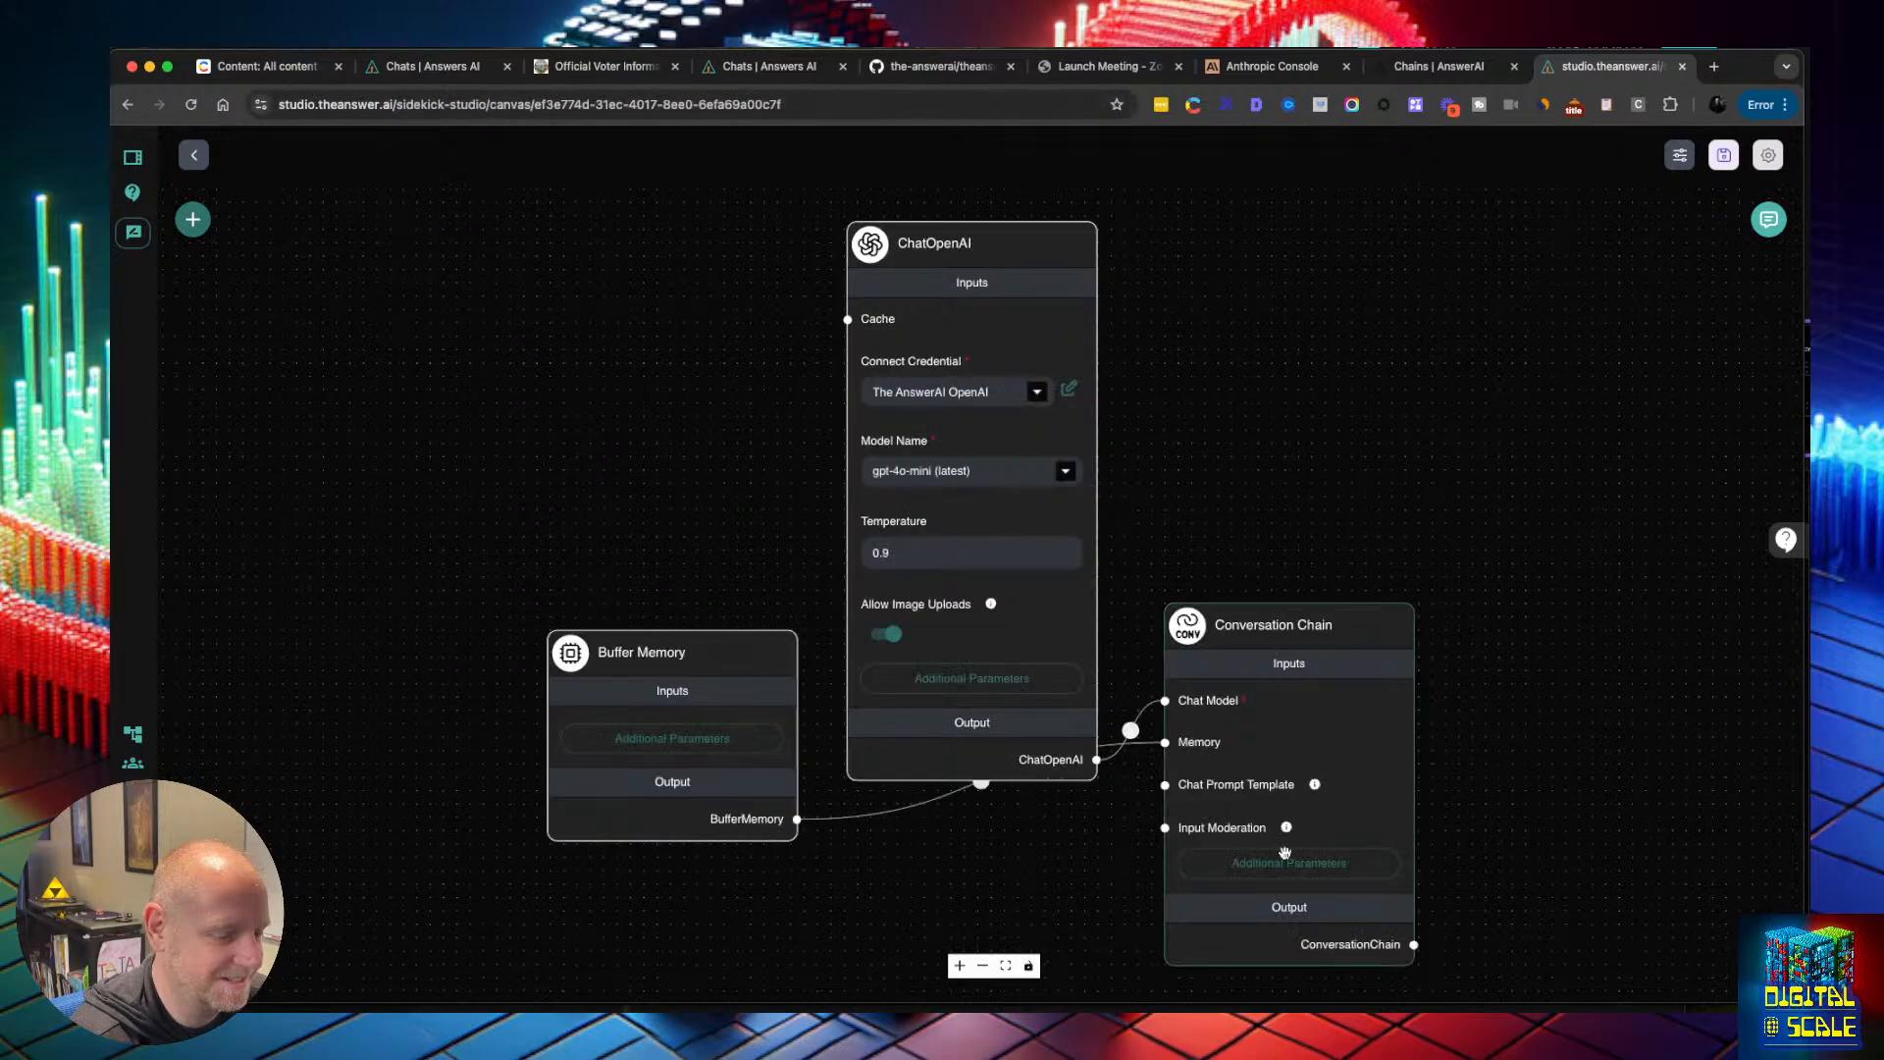
Check the Conversation Chain's system message and save the chatflow as new under the name "Basic Chatflow"
click(1288, 862)
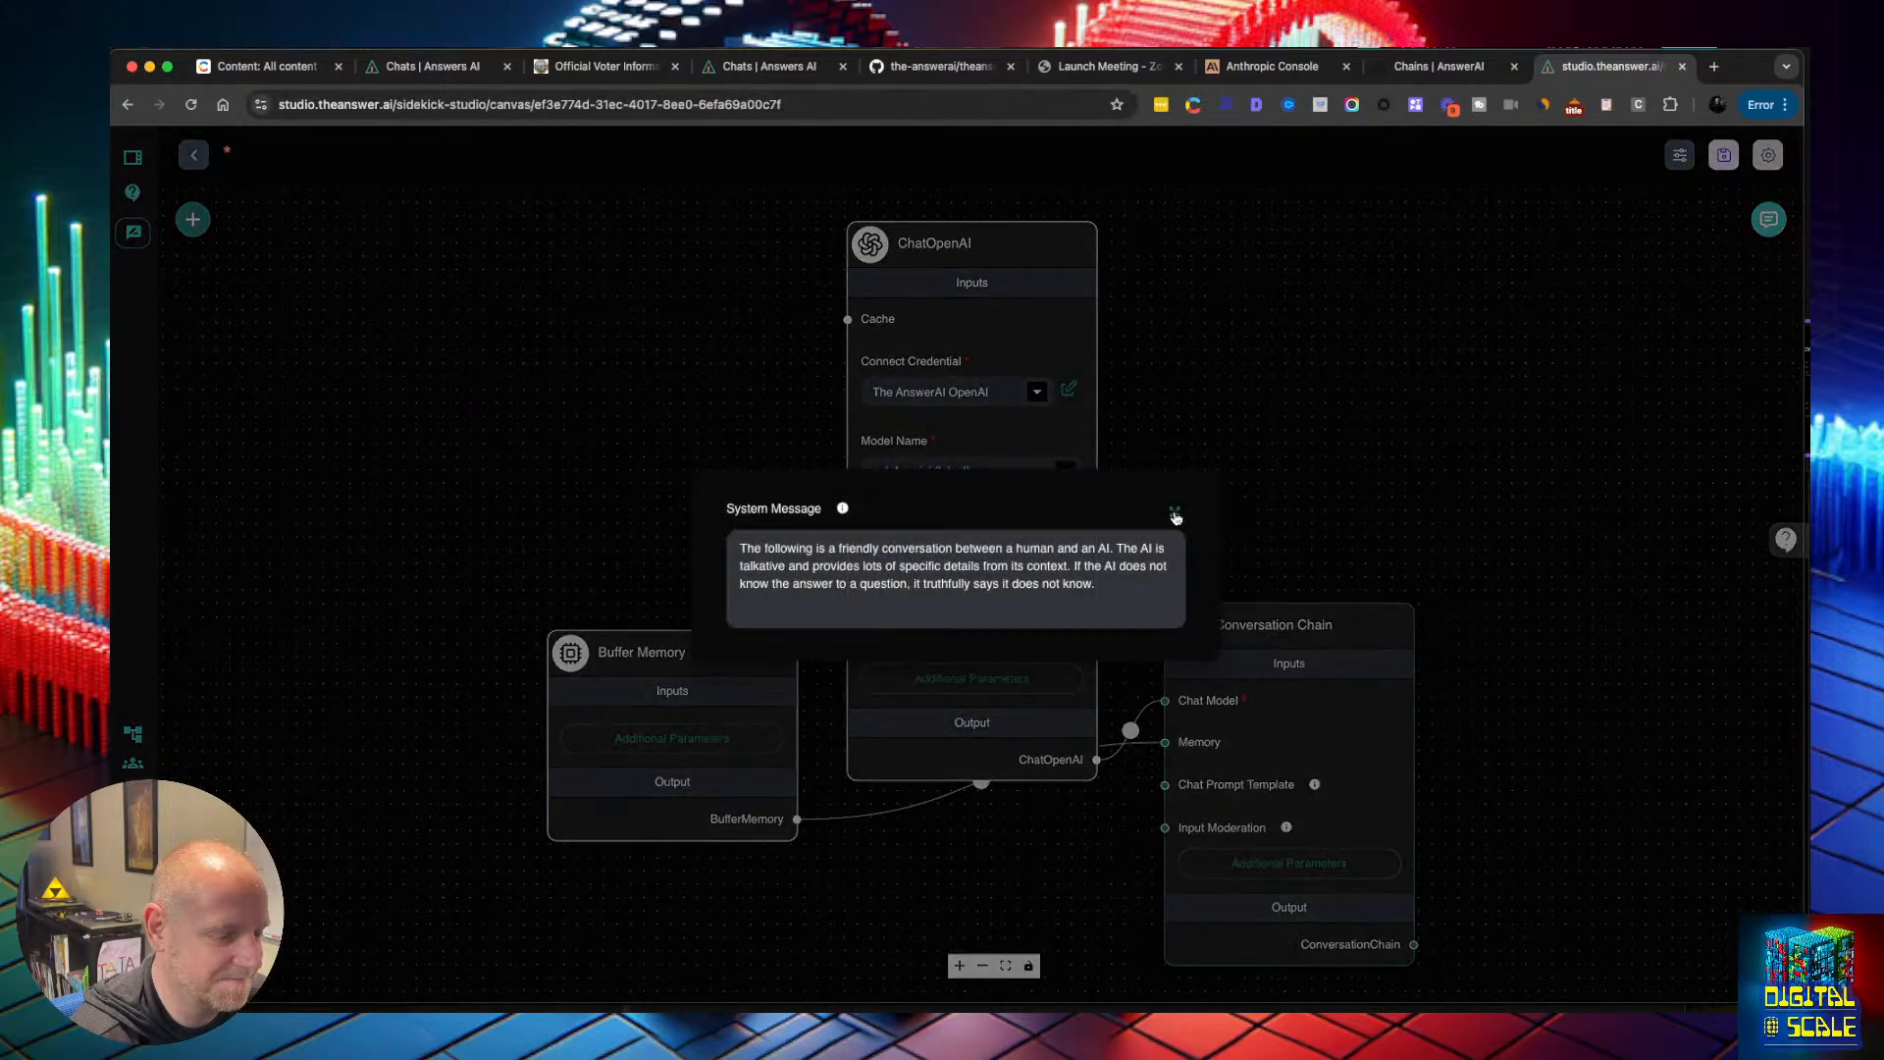
click(1293, 416)
click(1723, 155)
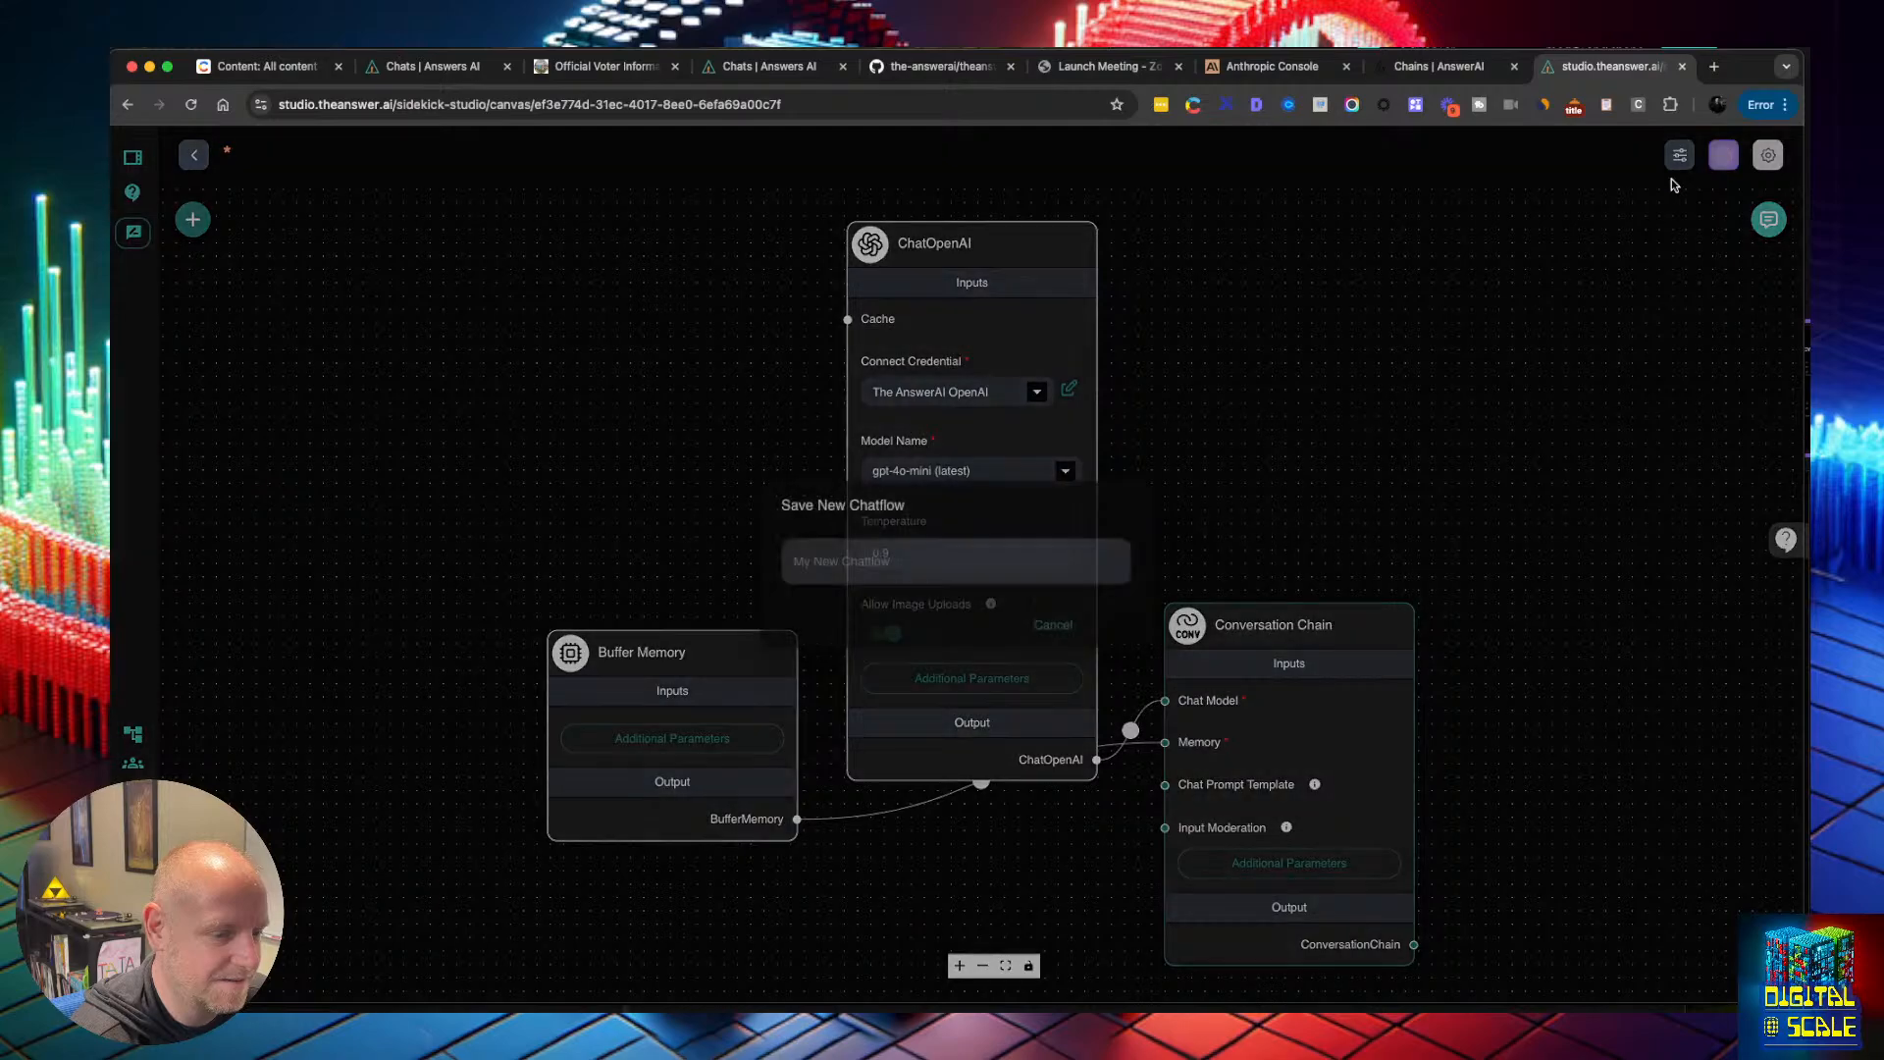
click(921, 555)
text(Basi)
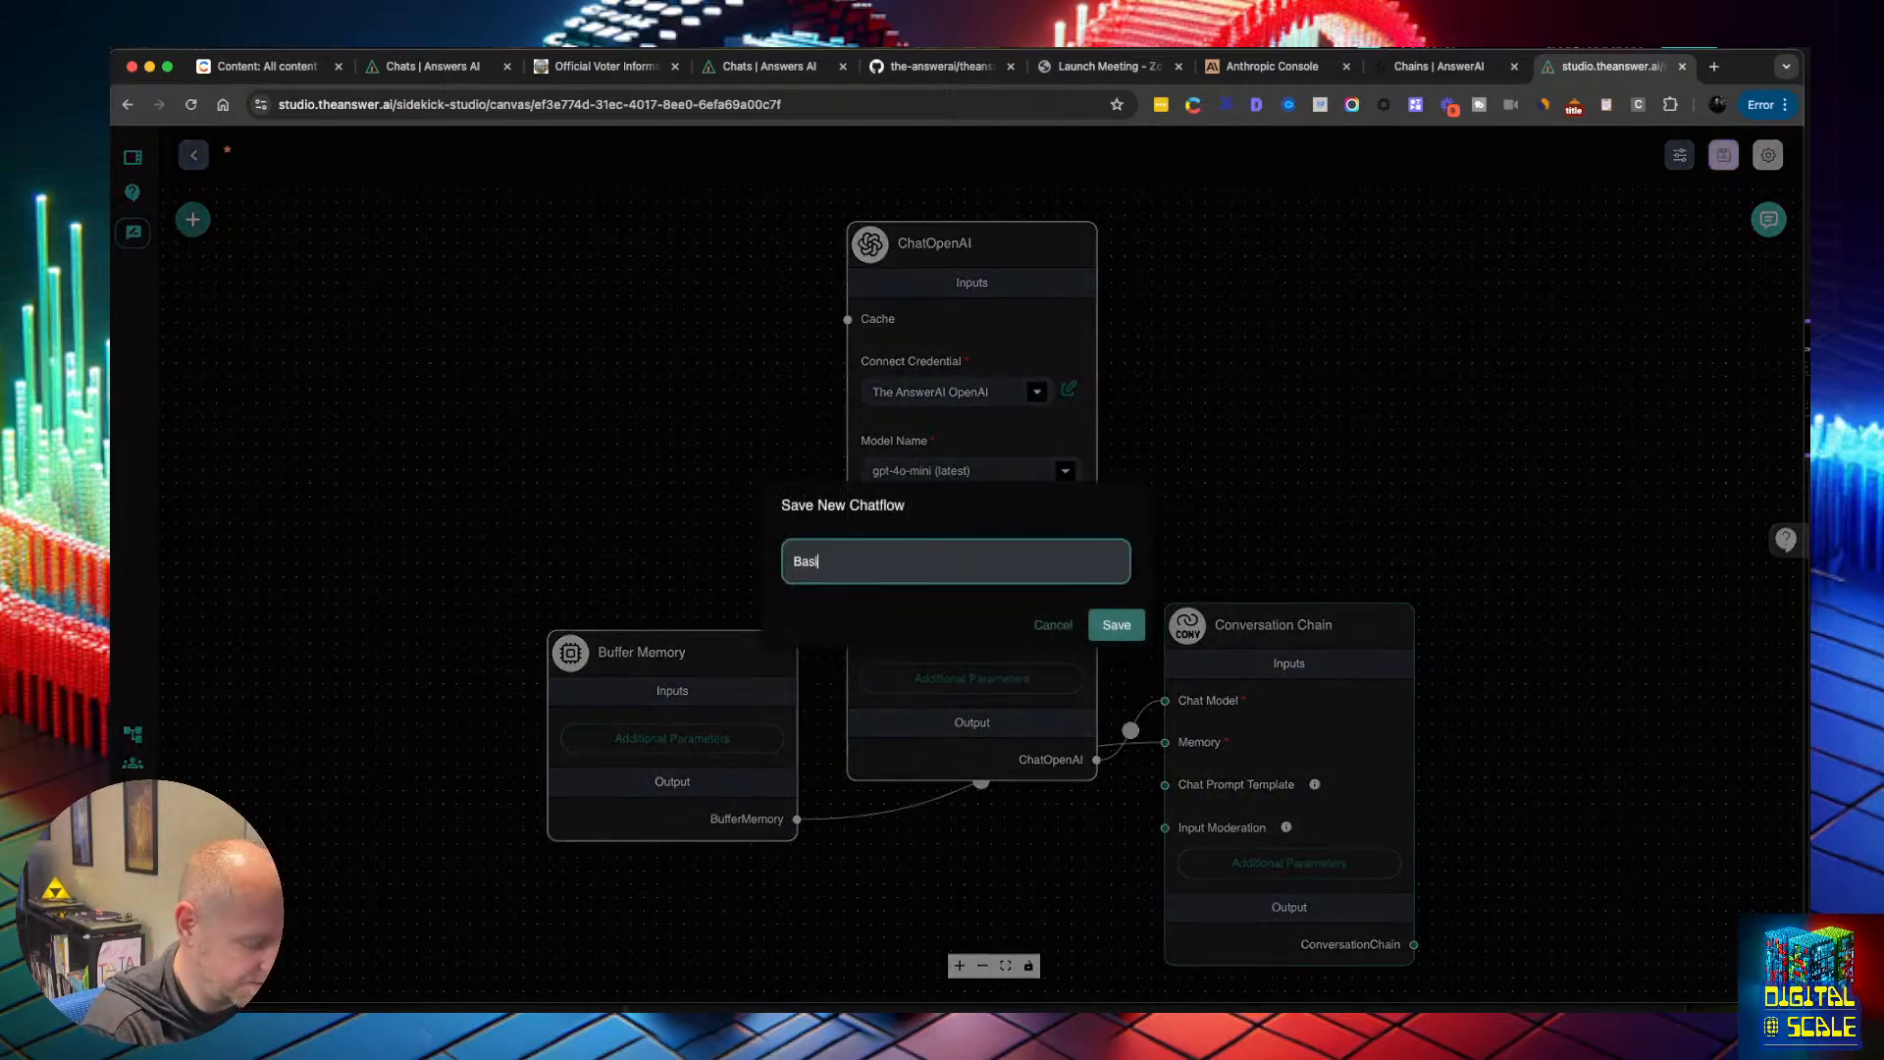
text(c Chatflow)
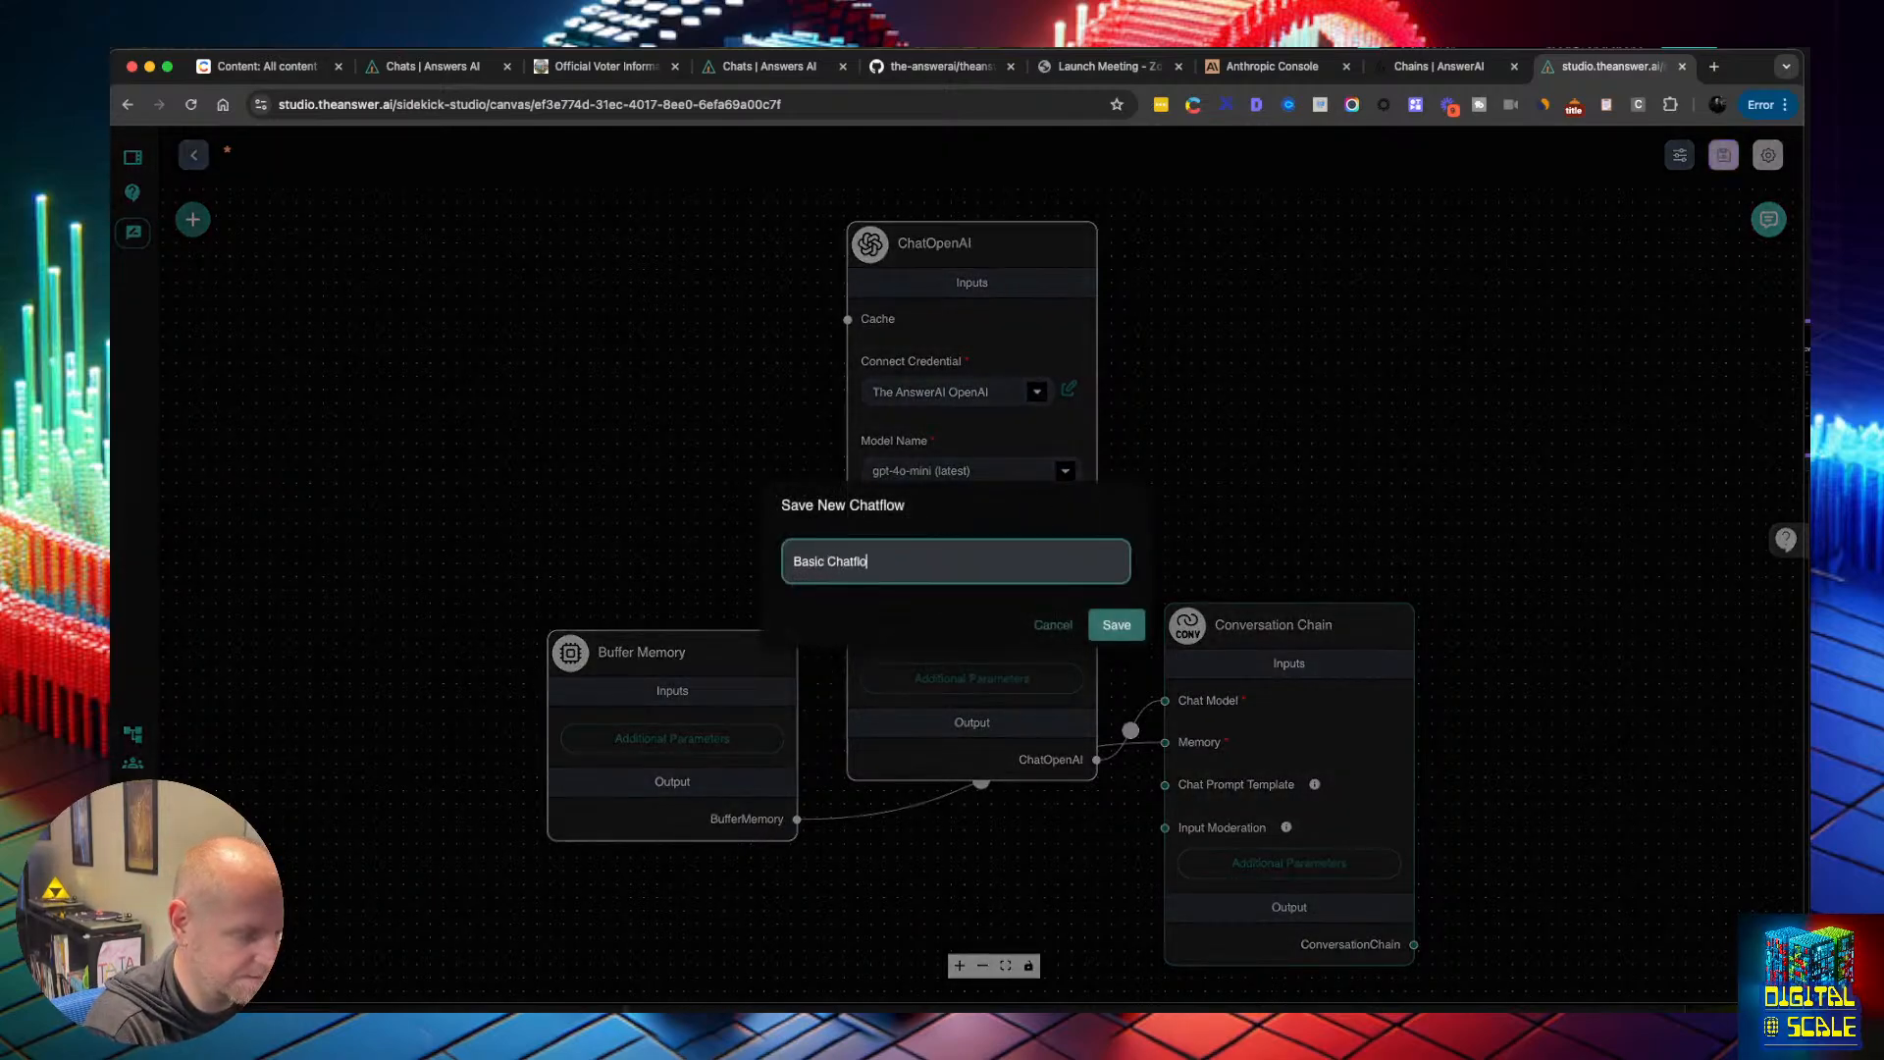
click(1117, 624)
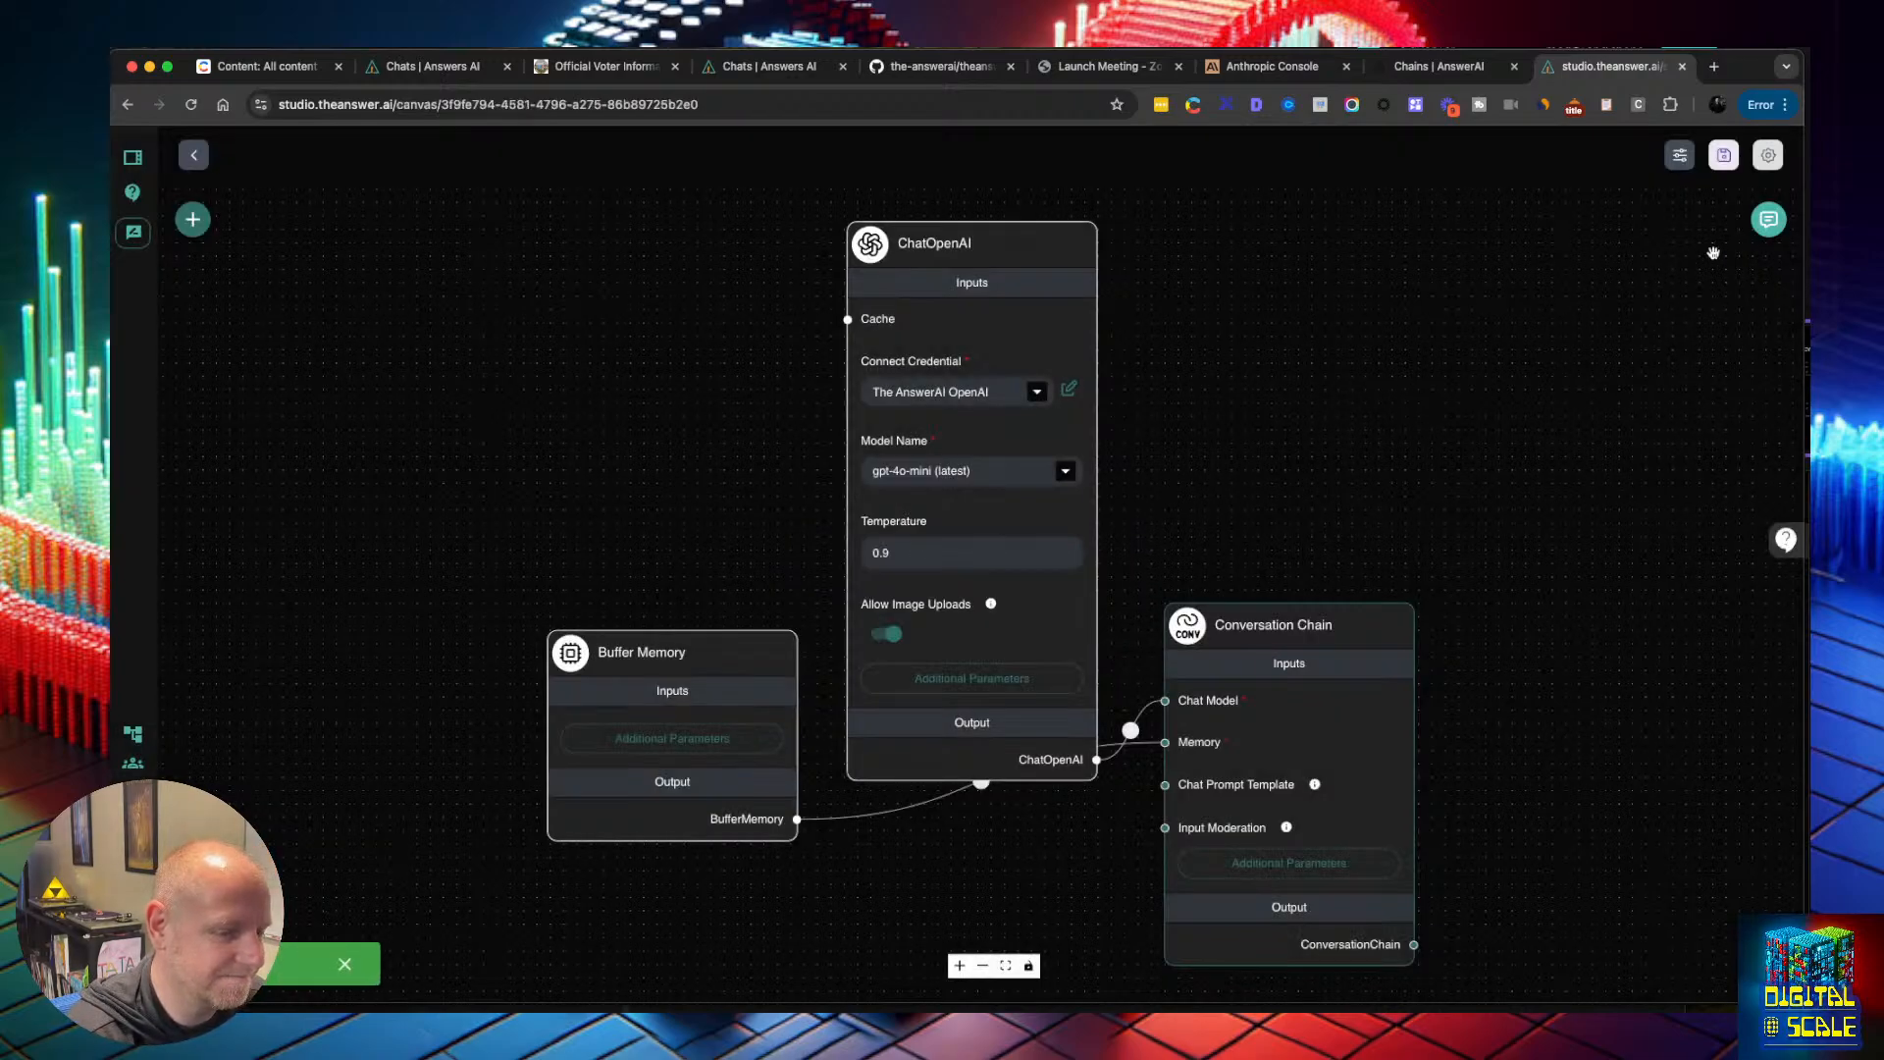
Append "Always reply like a pirate" to the Conversation Chain's system message
click(1312, 872)
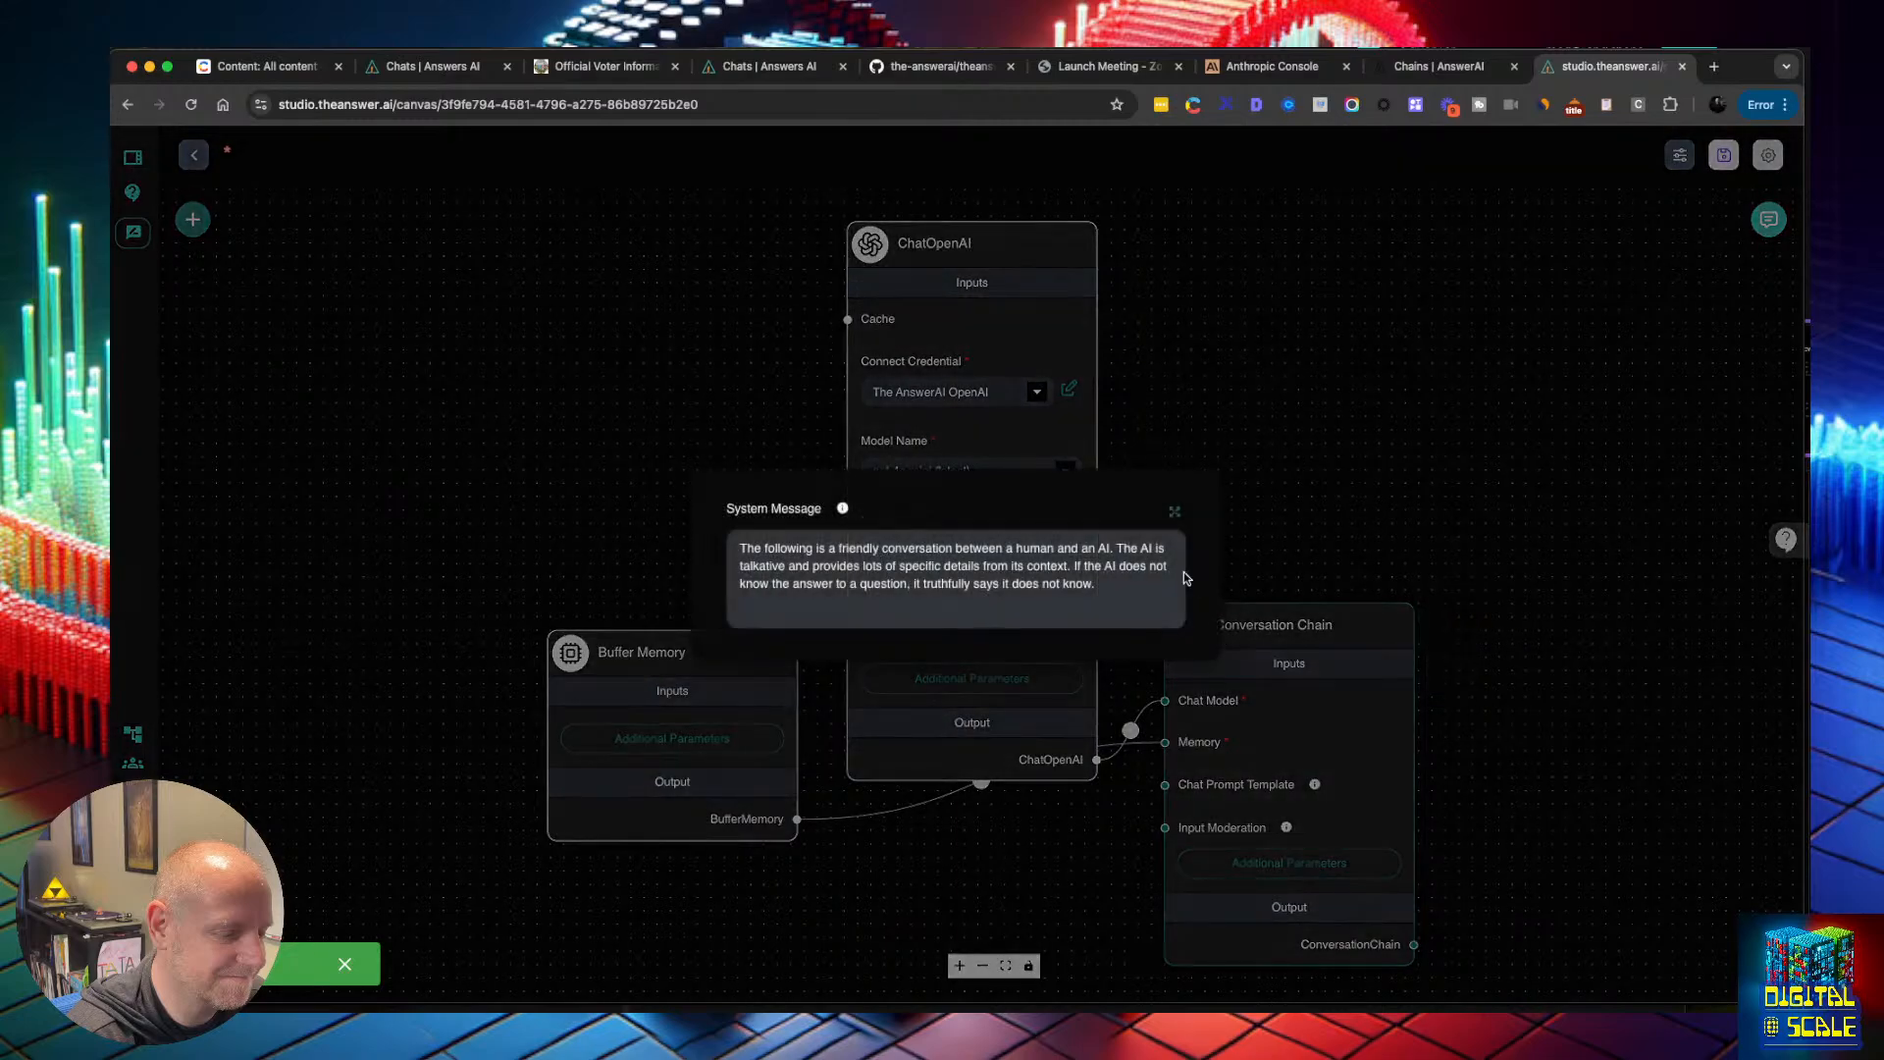
click(1107, 548)
text(Always )
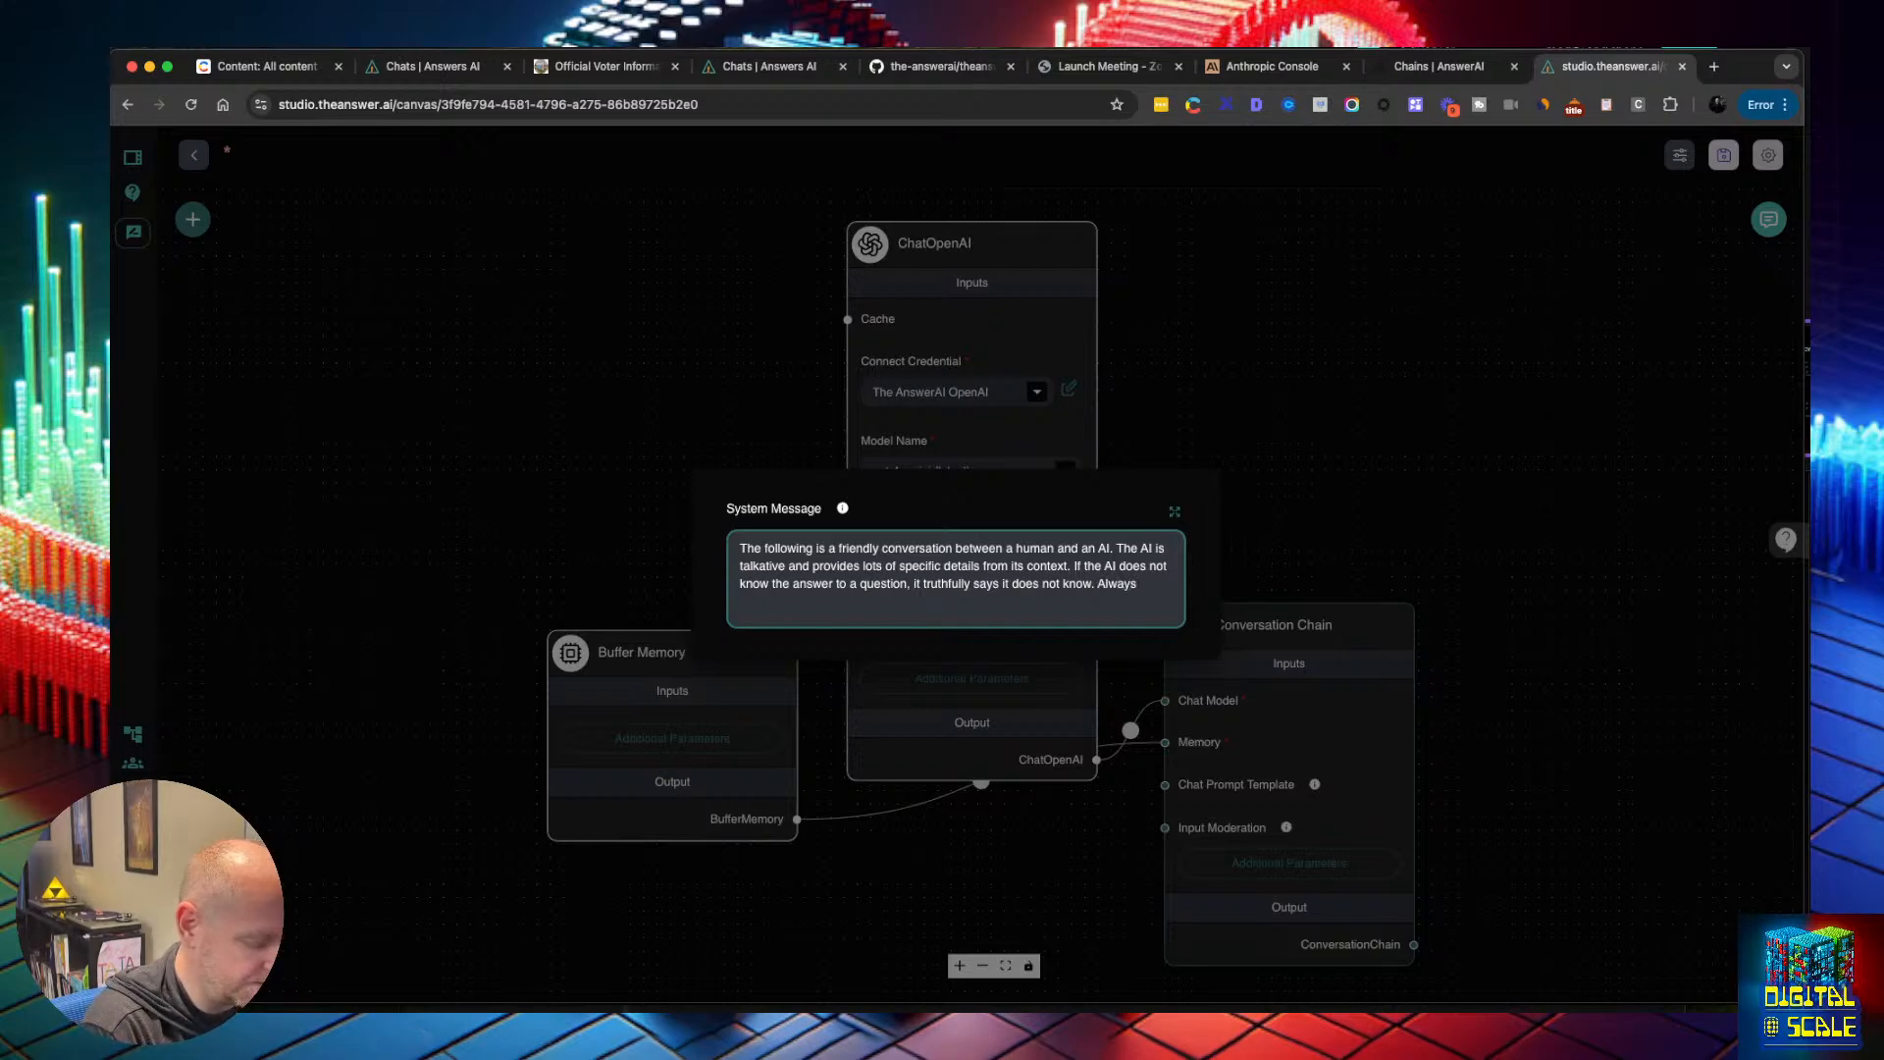
text(reply )
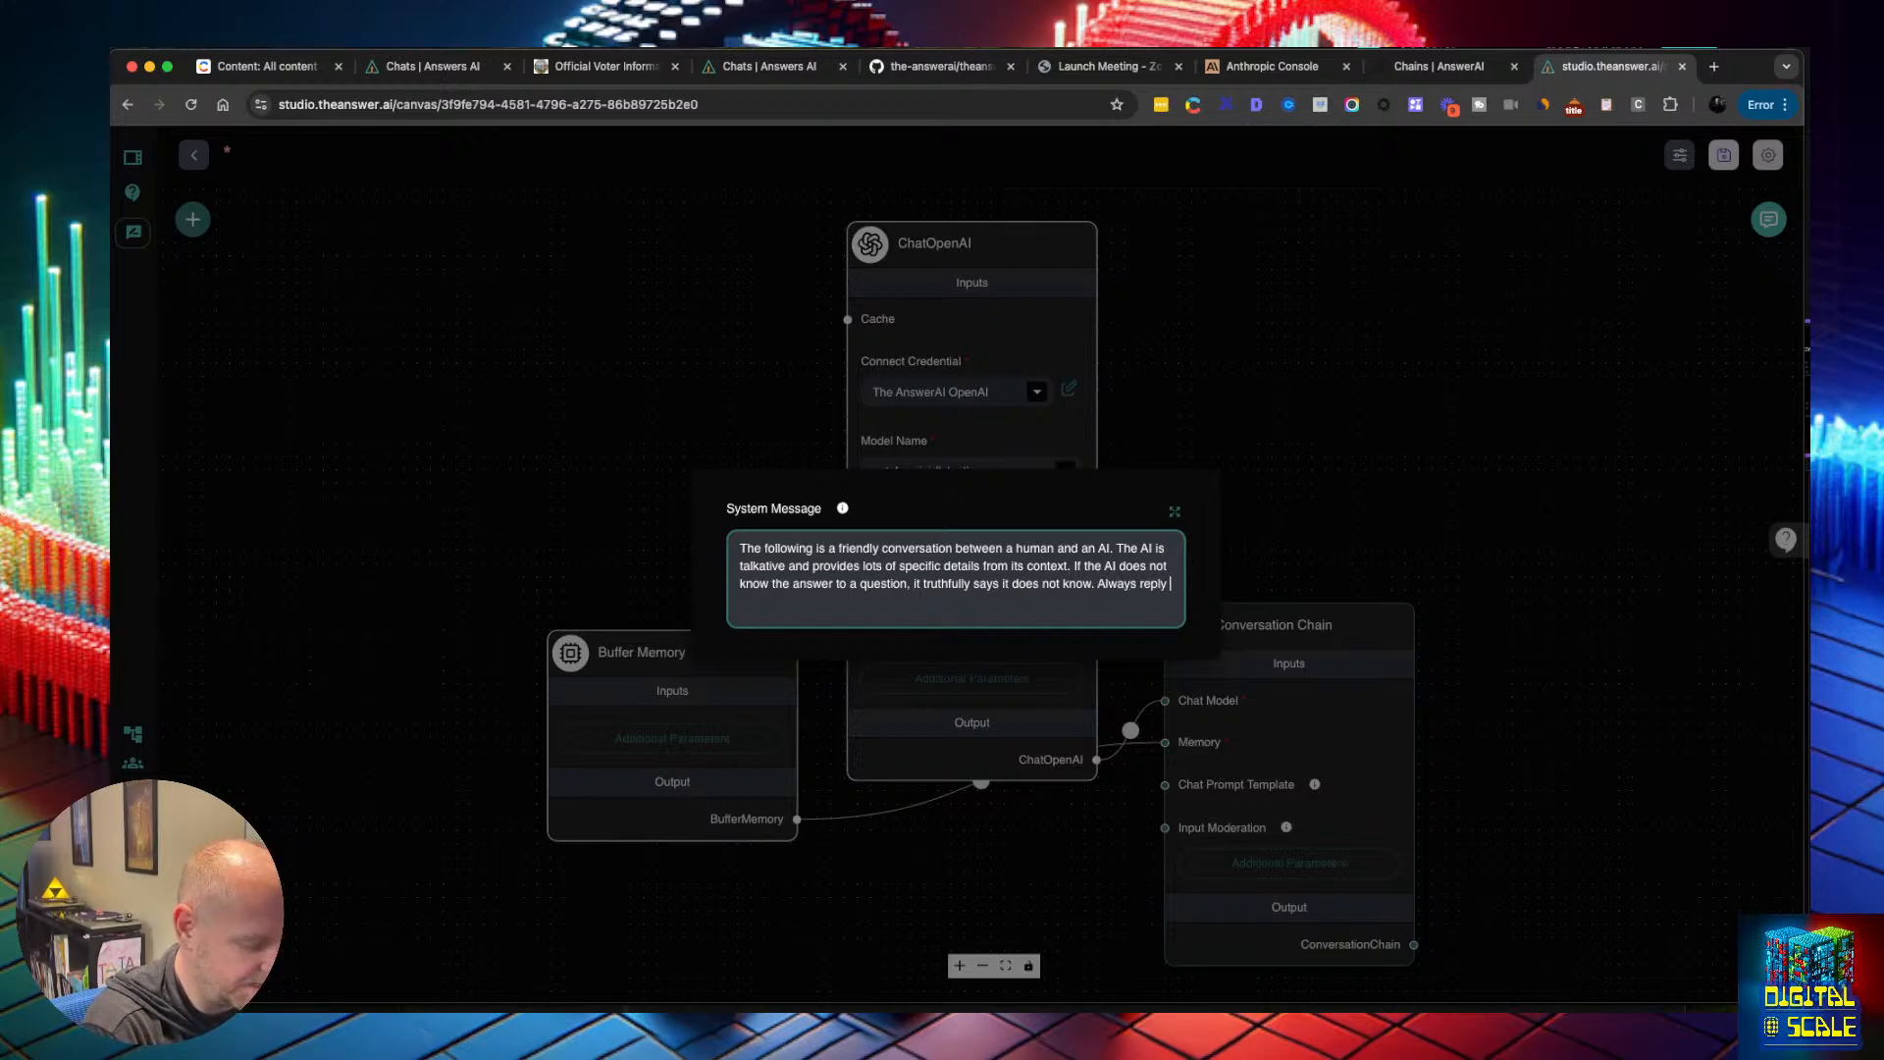
text(like a pirate)
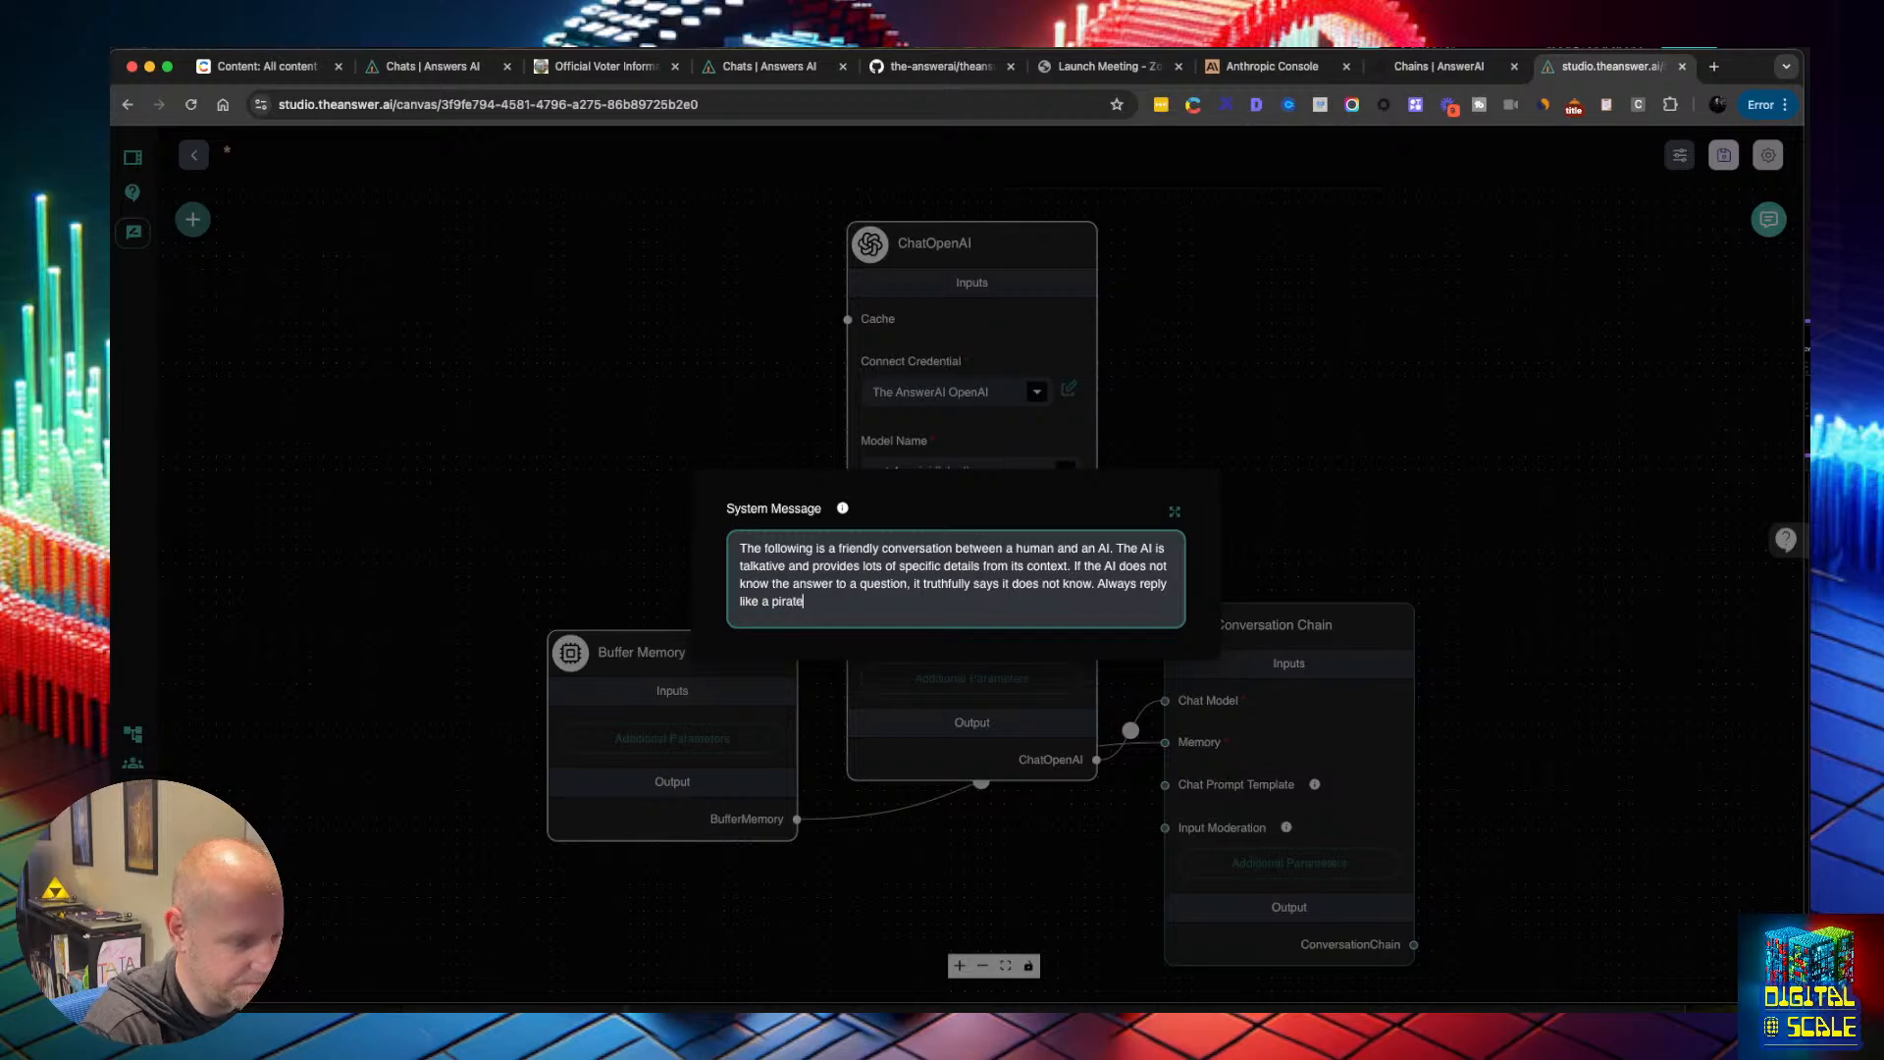
click(1329, 416)
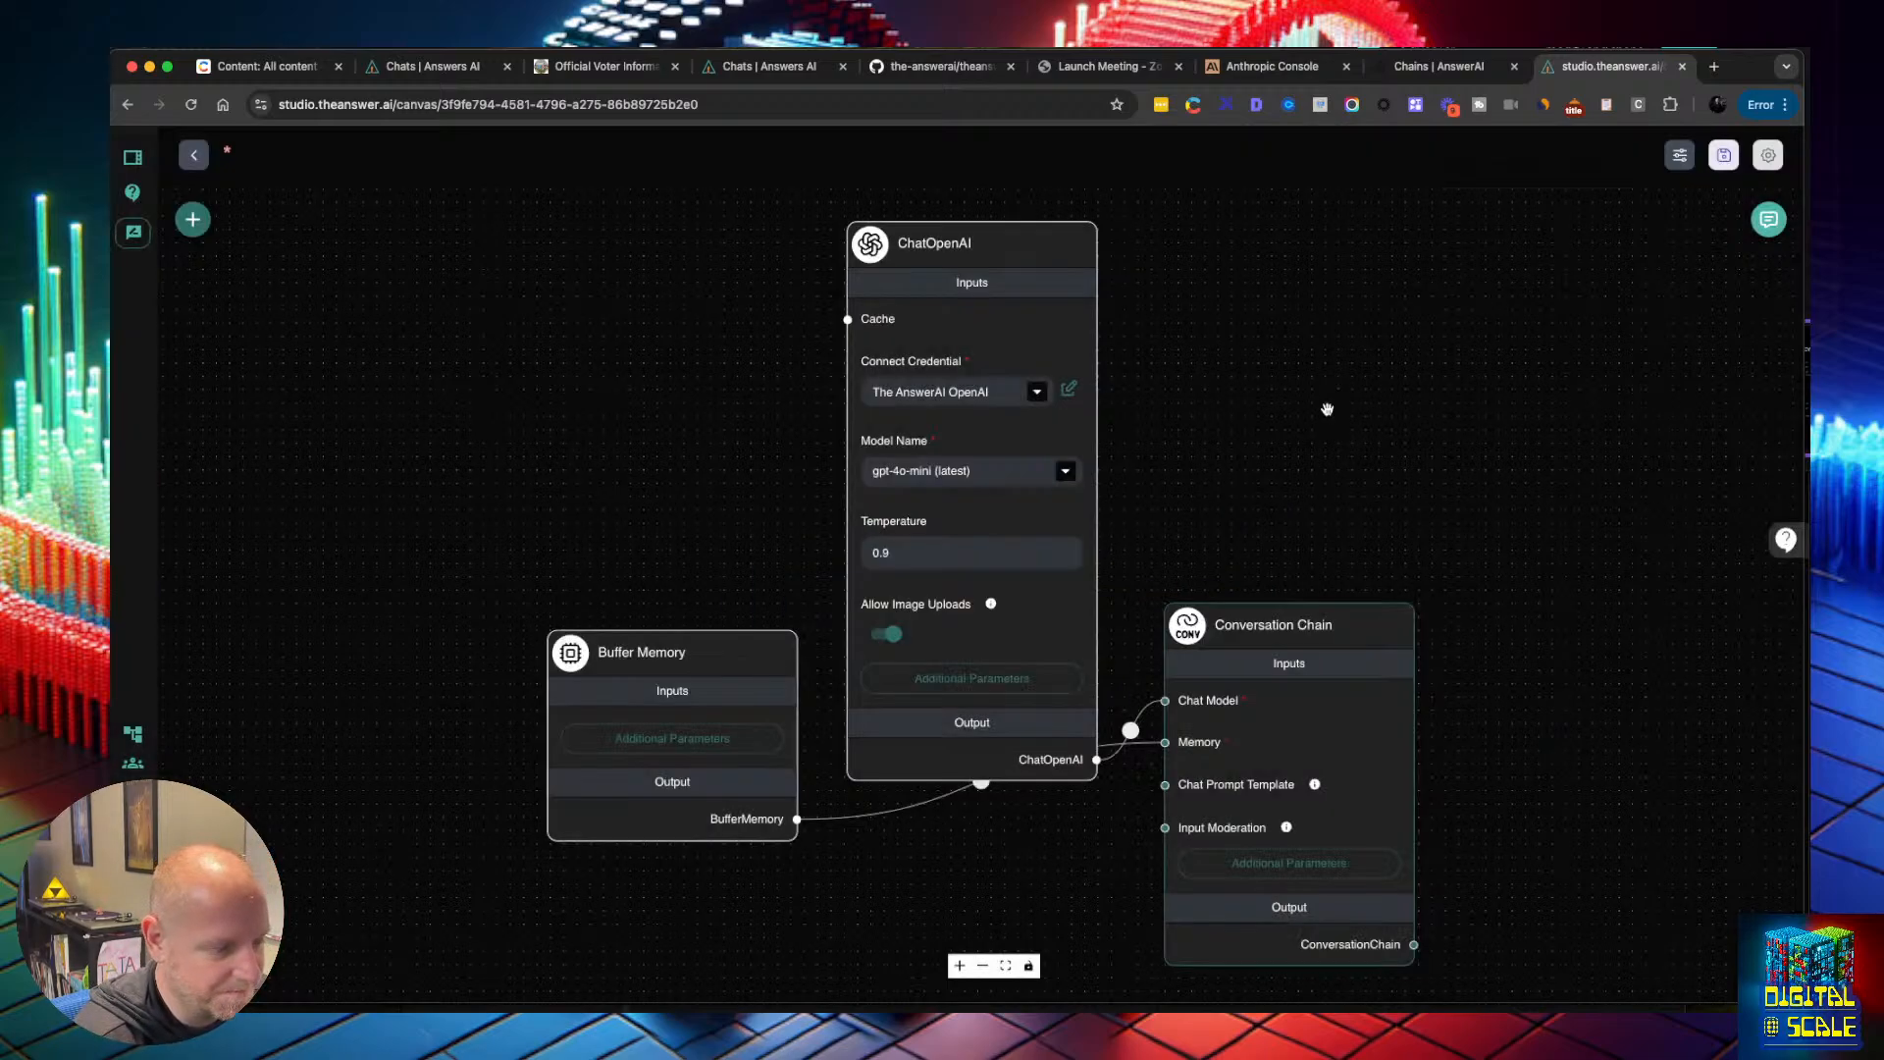
Try to save the chatflow, dismiss the naming dialog, and return to the chatflow list
click(1723, 157)
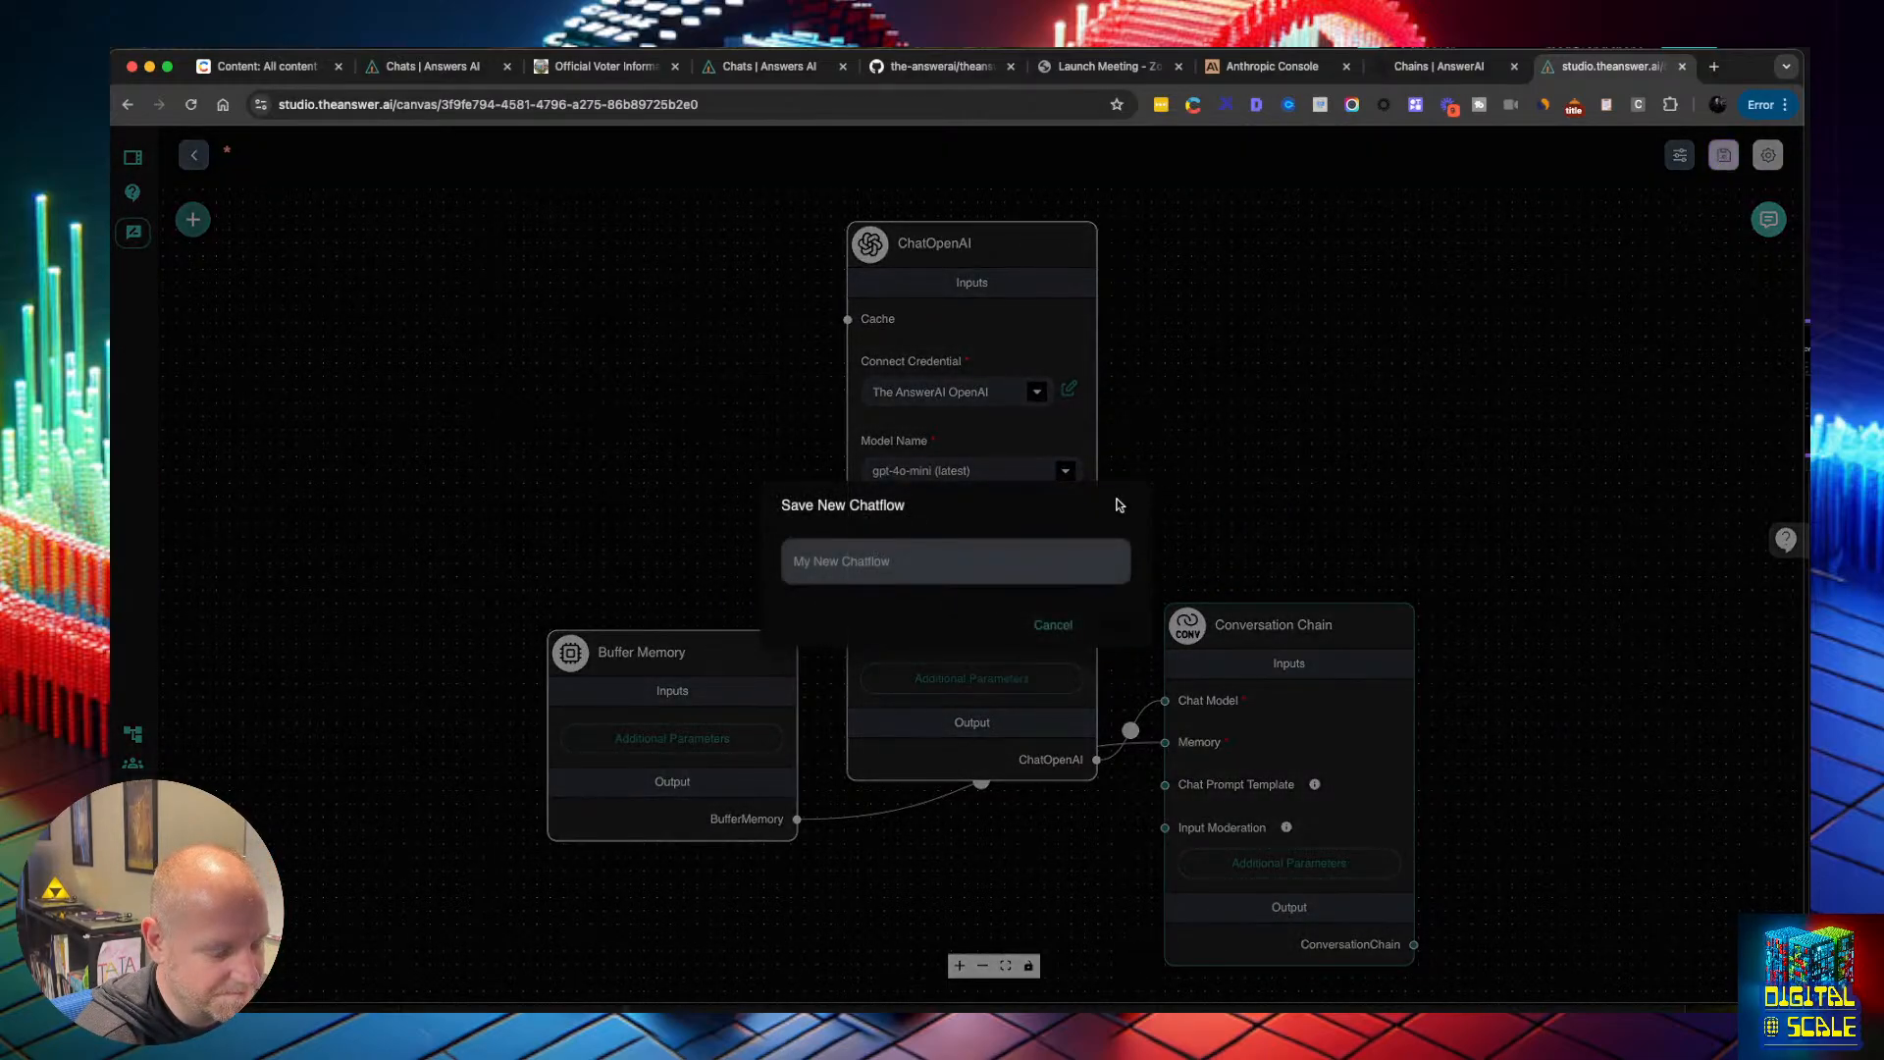
click(1202, 470)
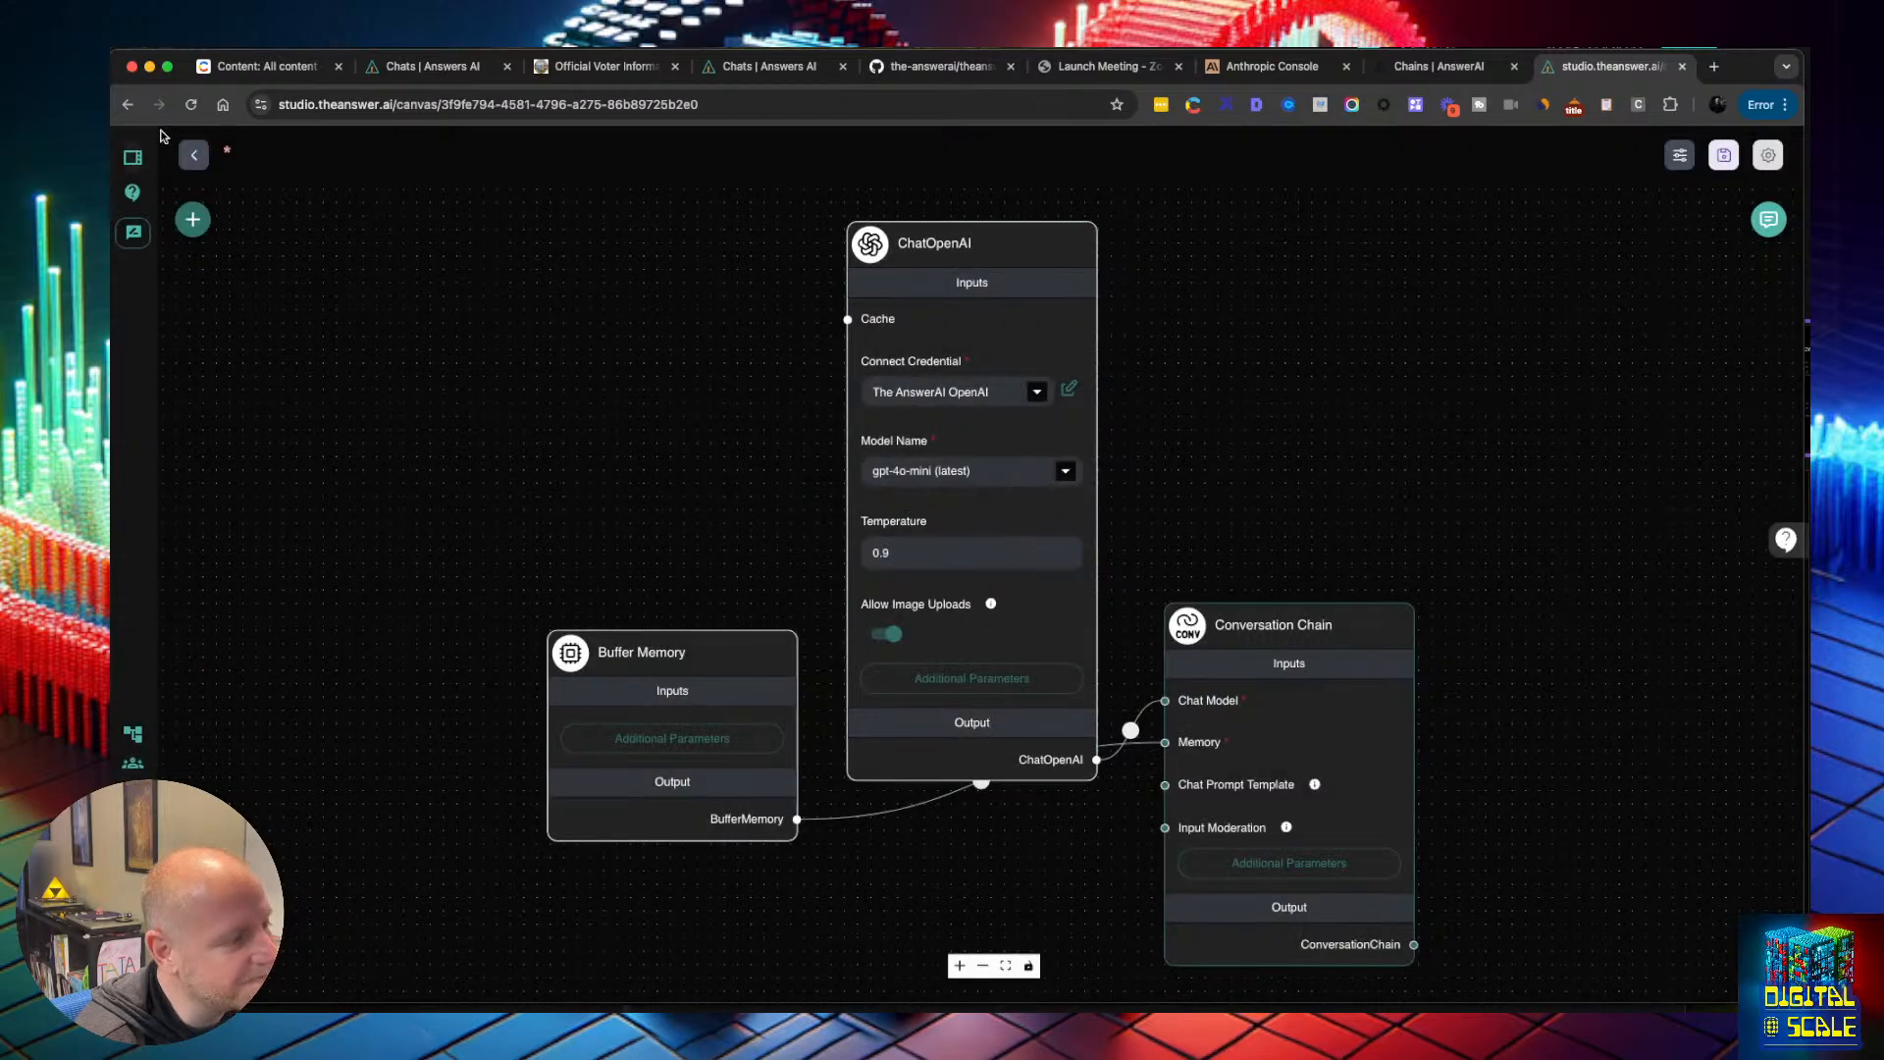
click(182, 160)
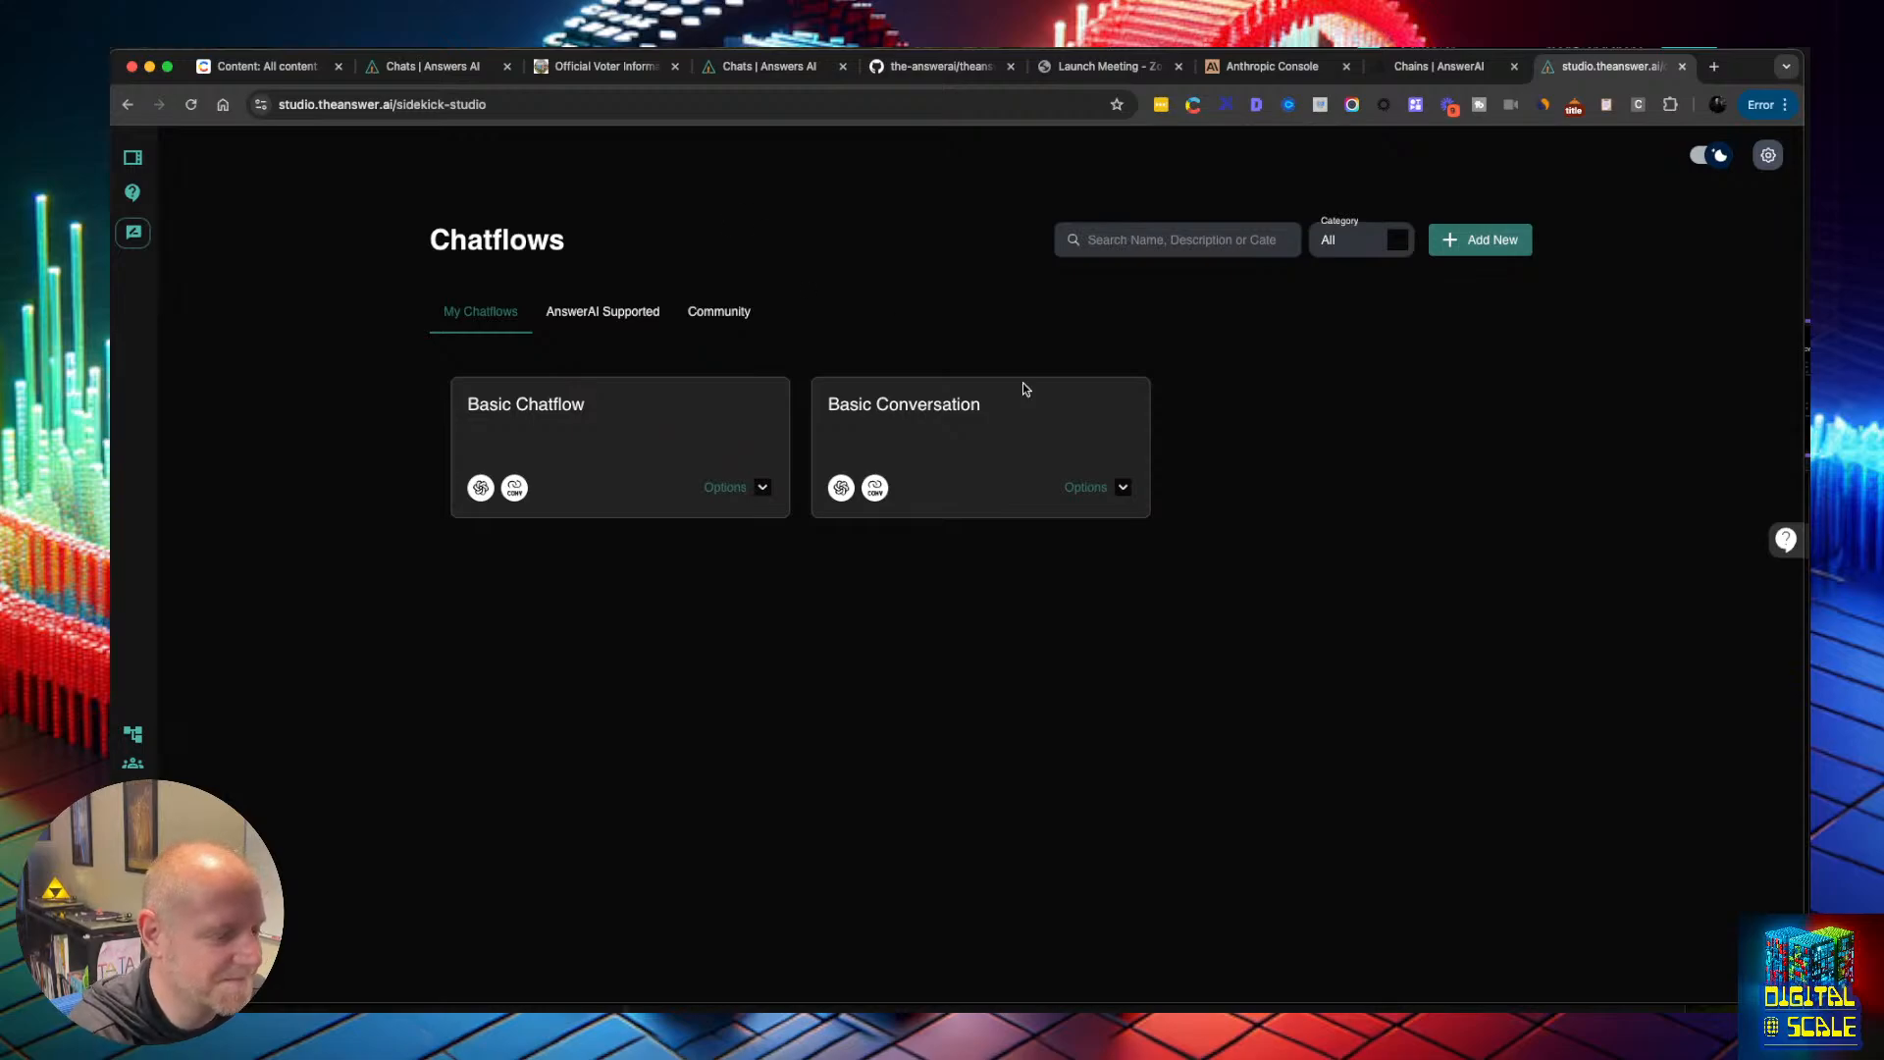
Look through the options of the Basic Conversation chatflow, including its configuration
click(1124, 487)
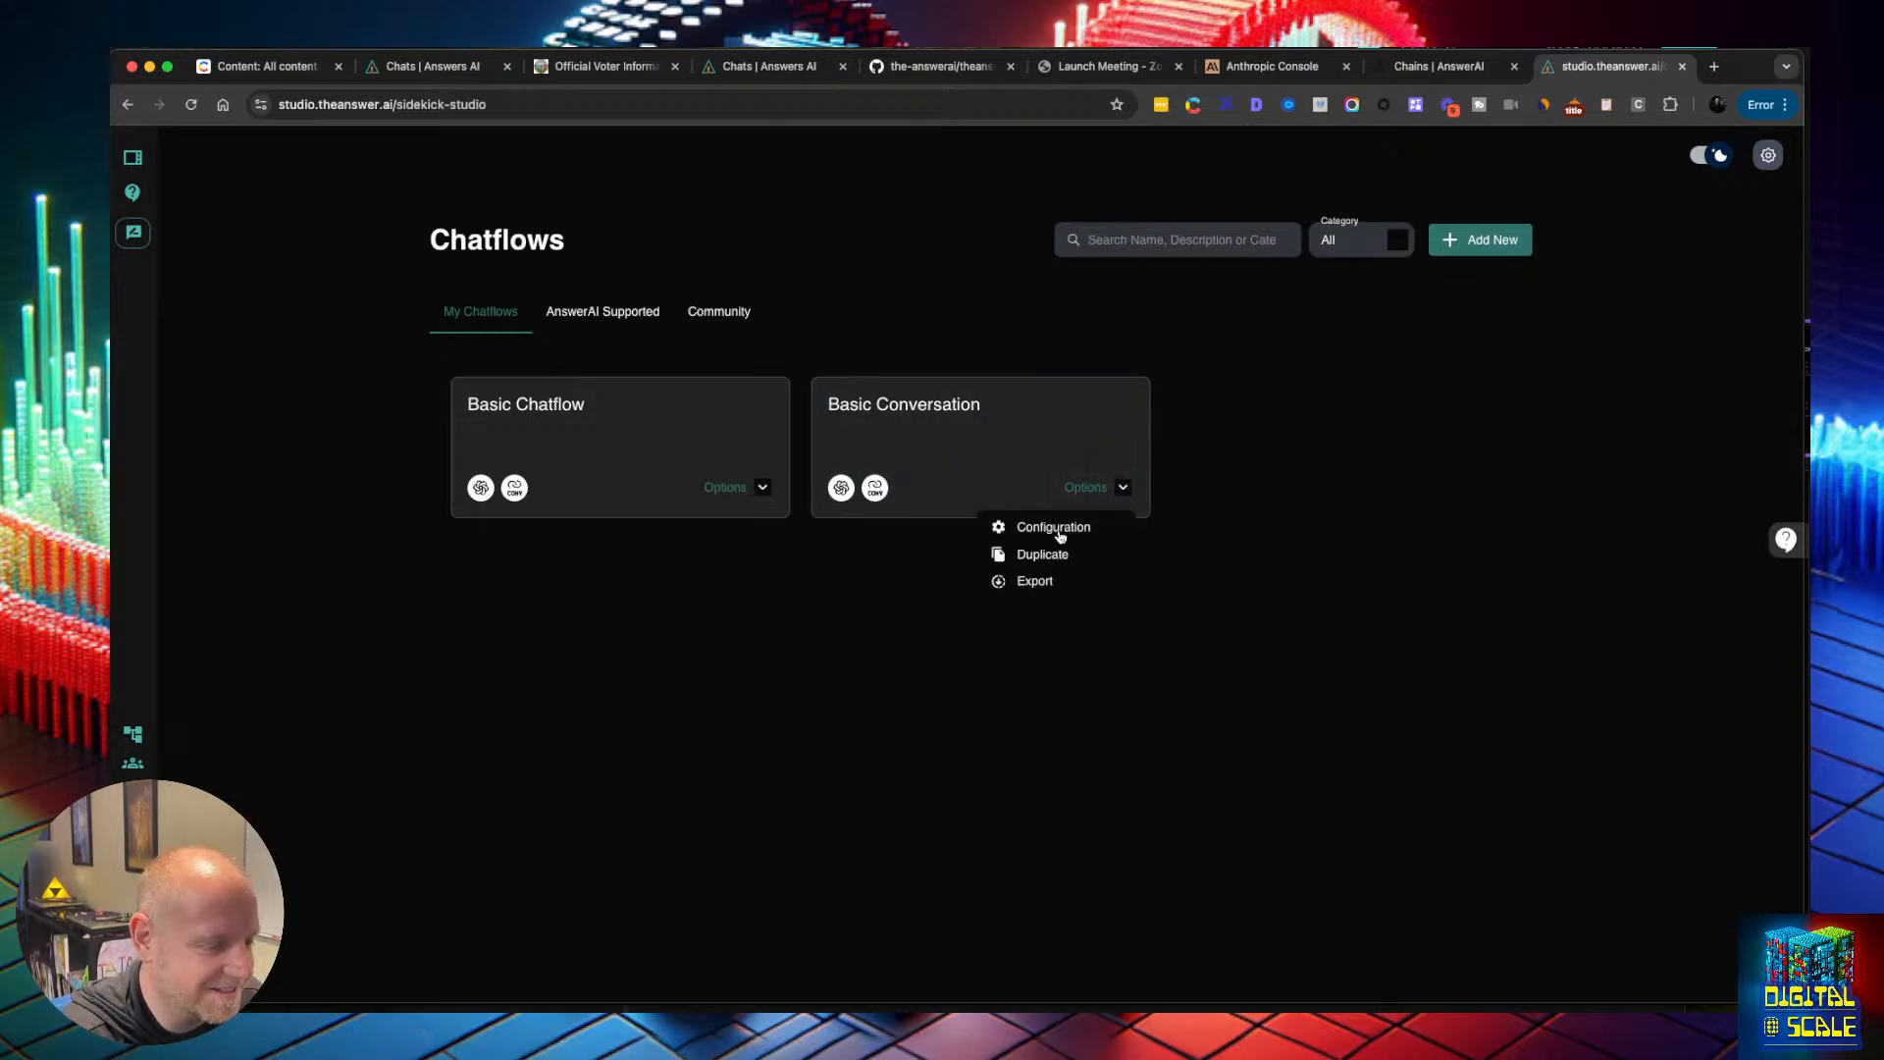
click(1449, 489)
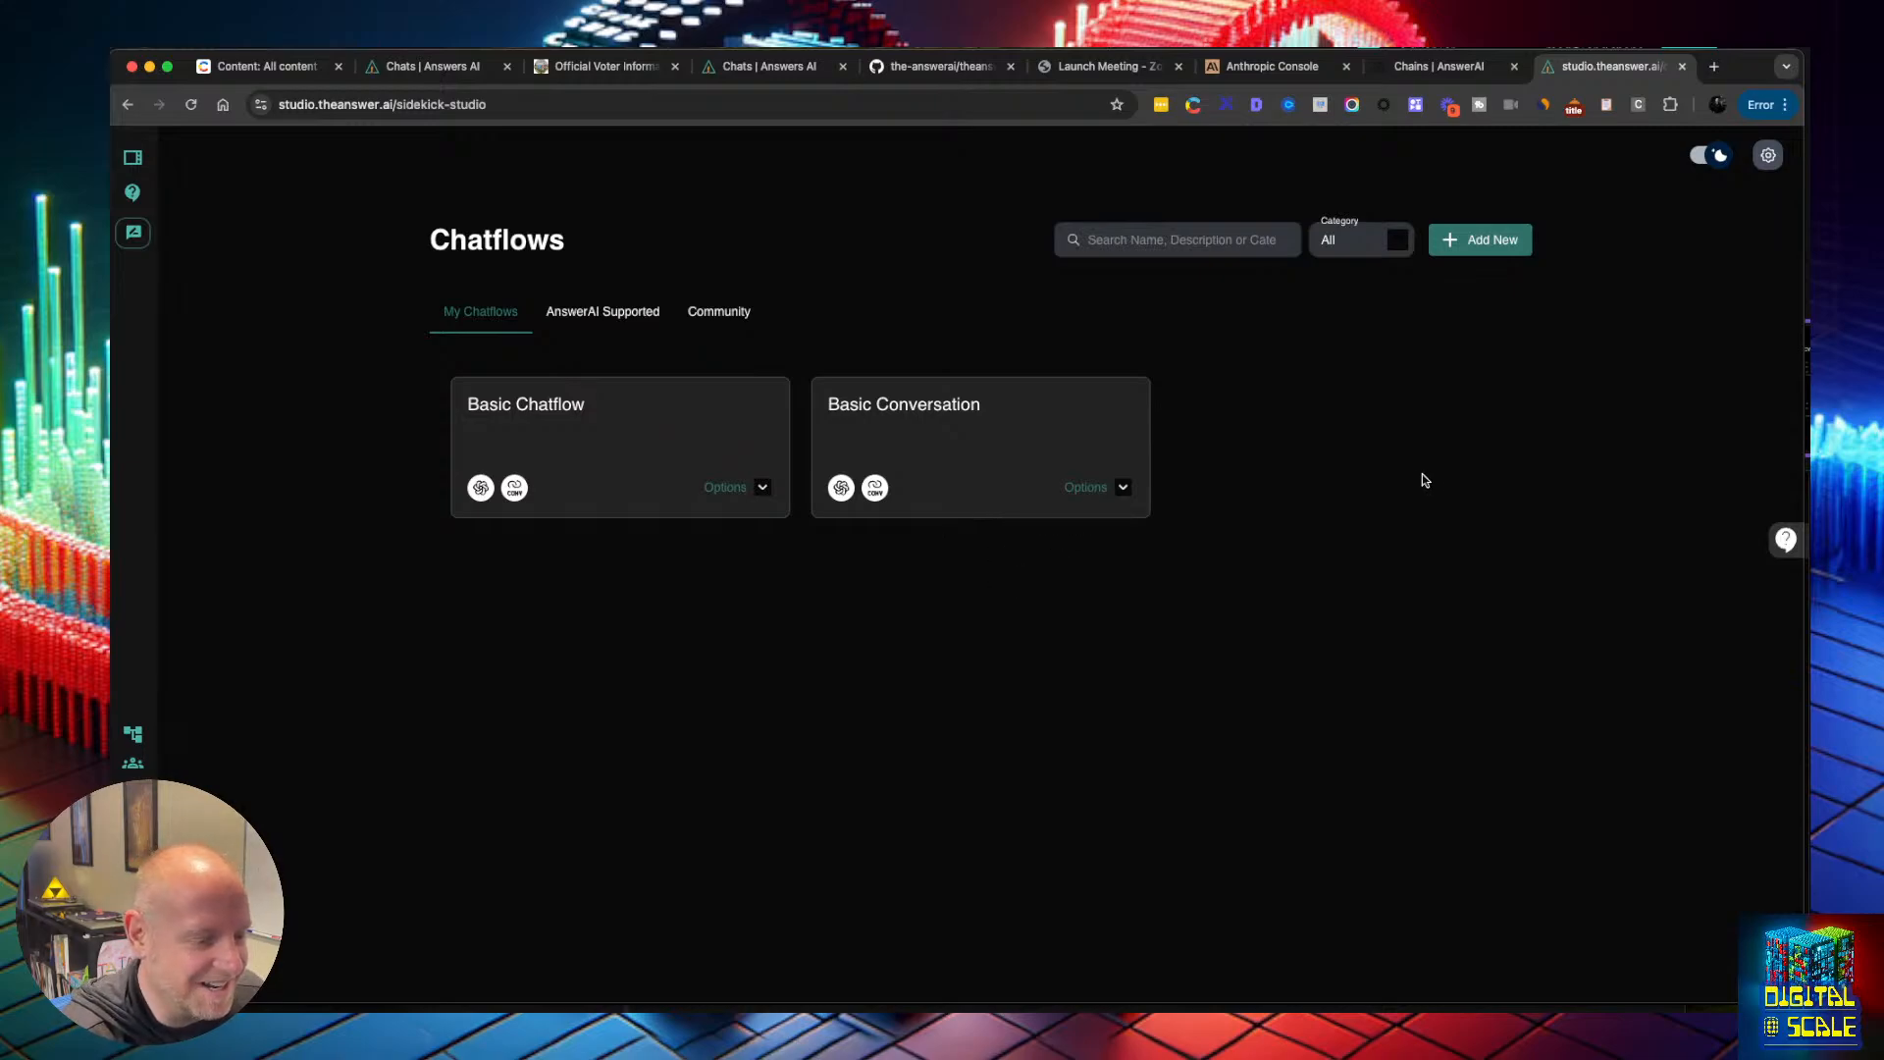
click(1124, 496)
click(1055, 527)
click(723, 653)
click(1540, 553)
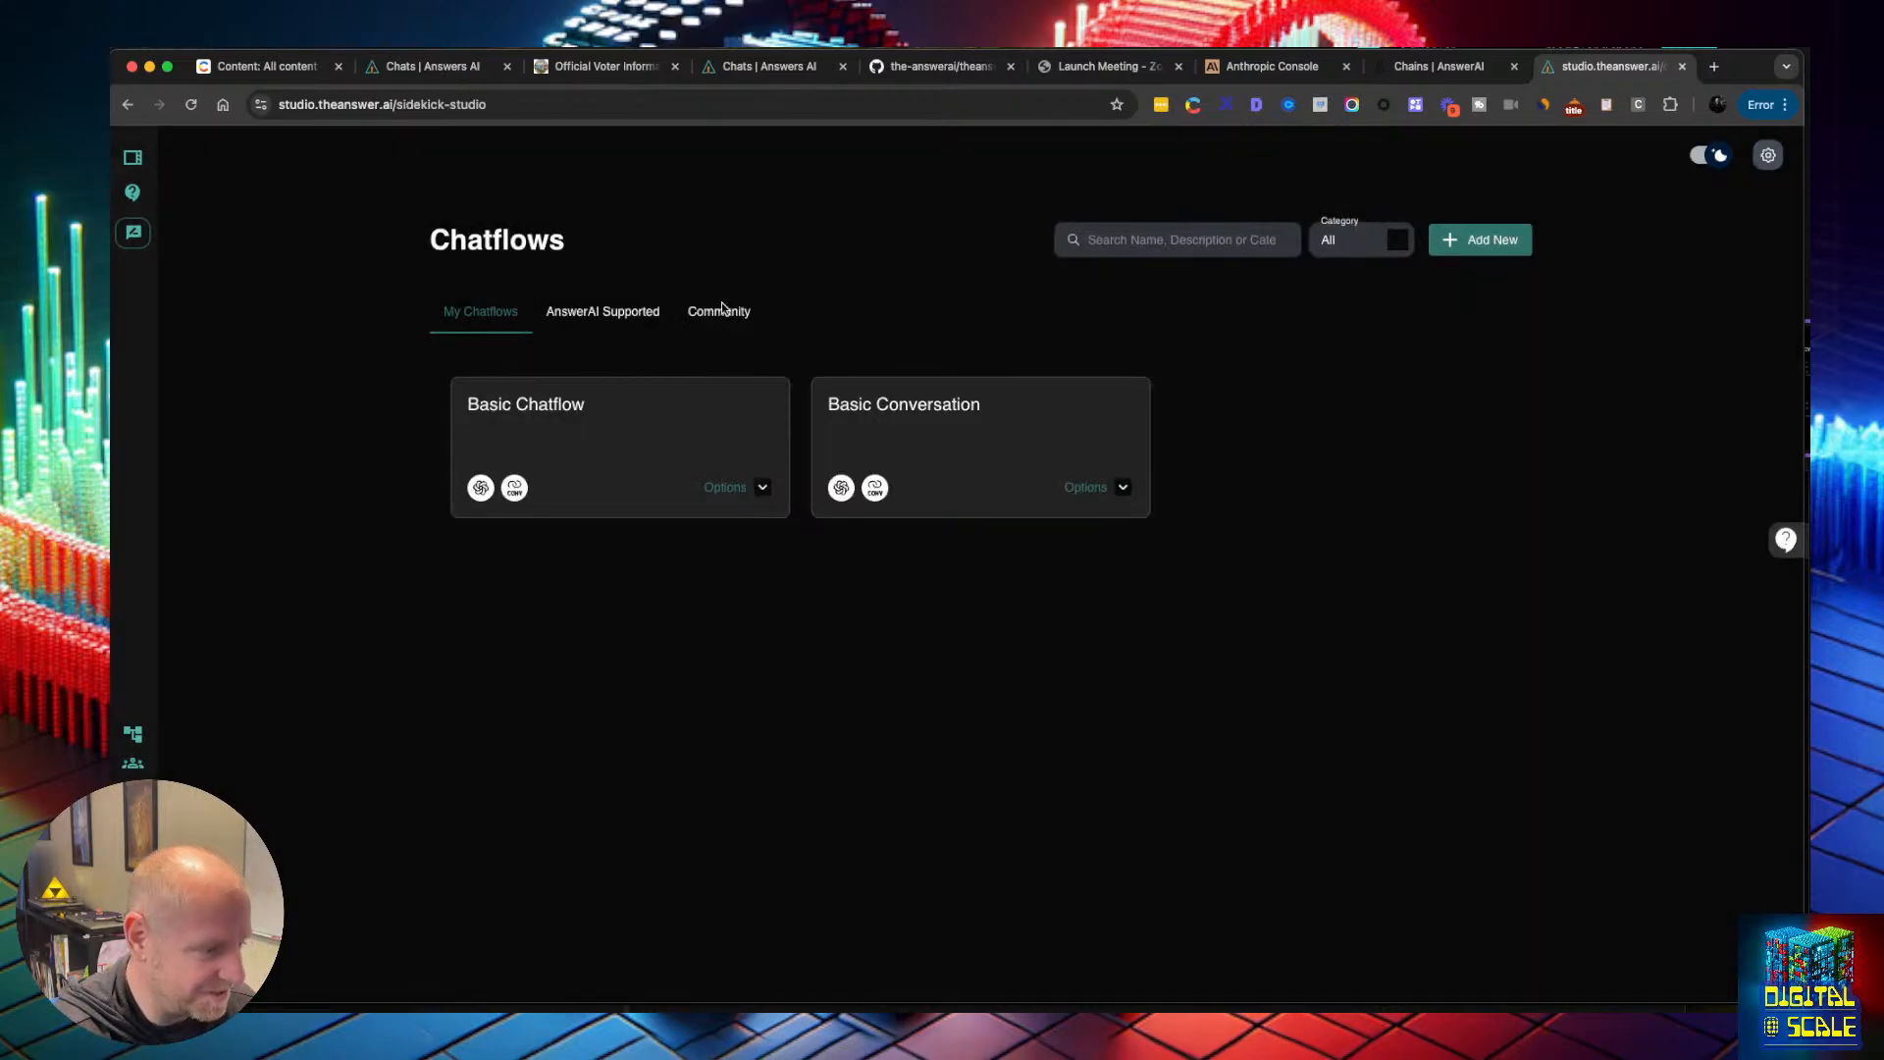
Open Basic Chatflow from the list and save it under its existing name
click(561, 430)
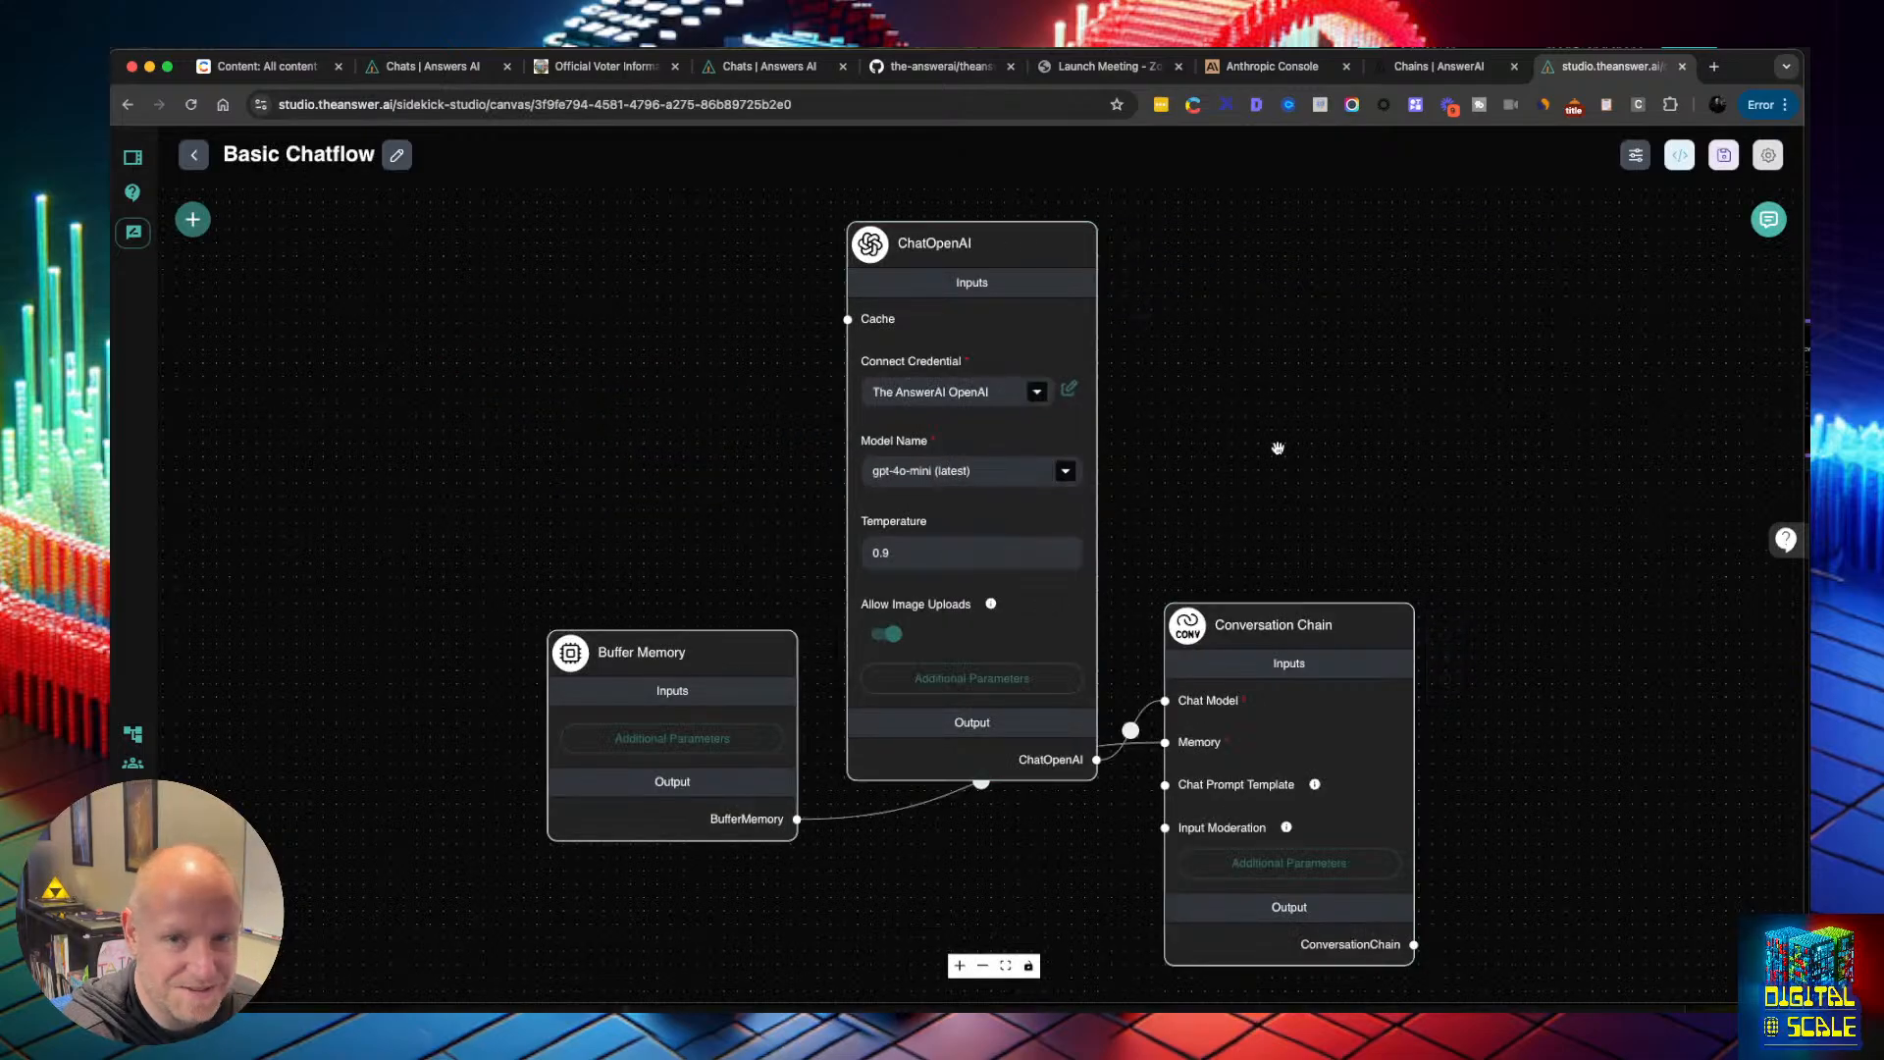
scroll(1452, 375, up, 1)
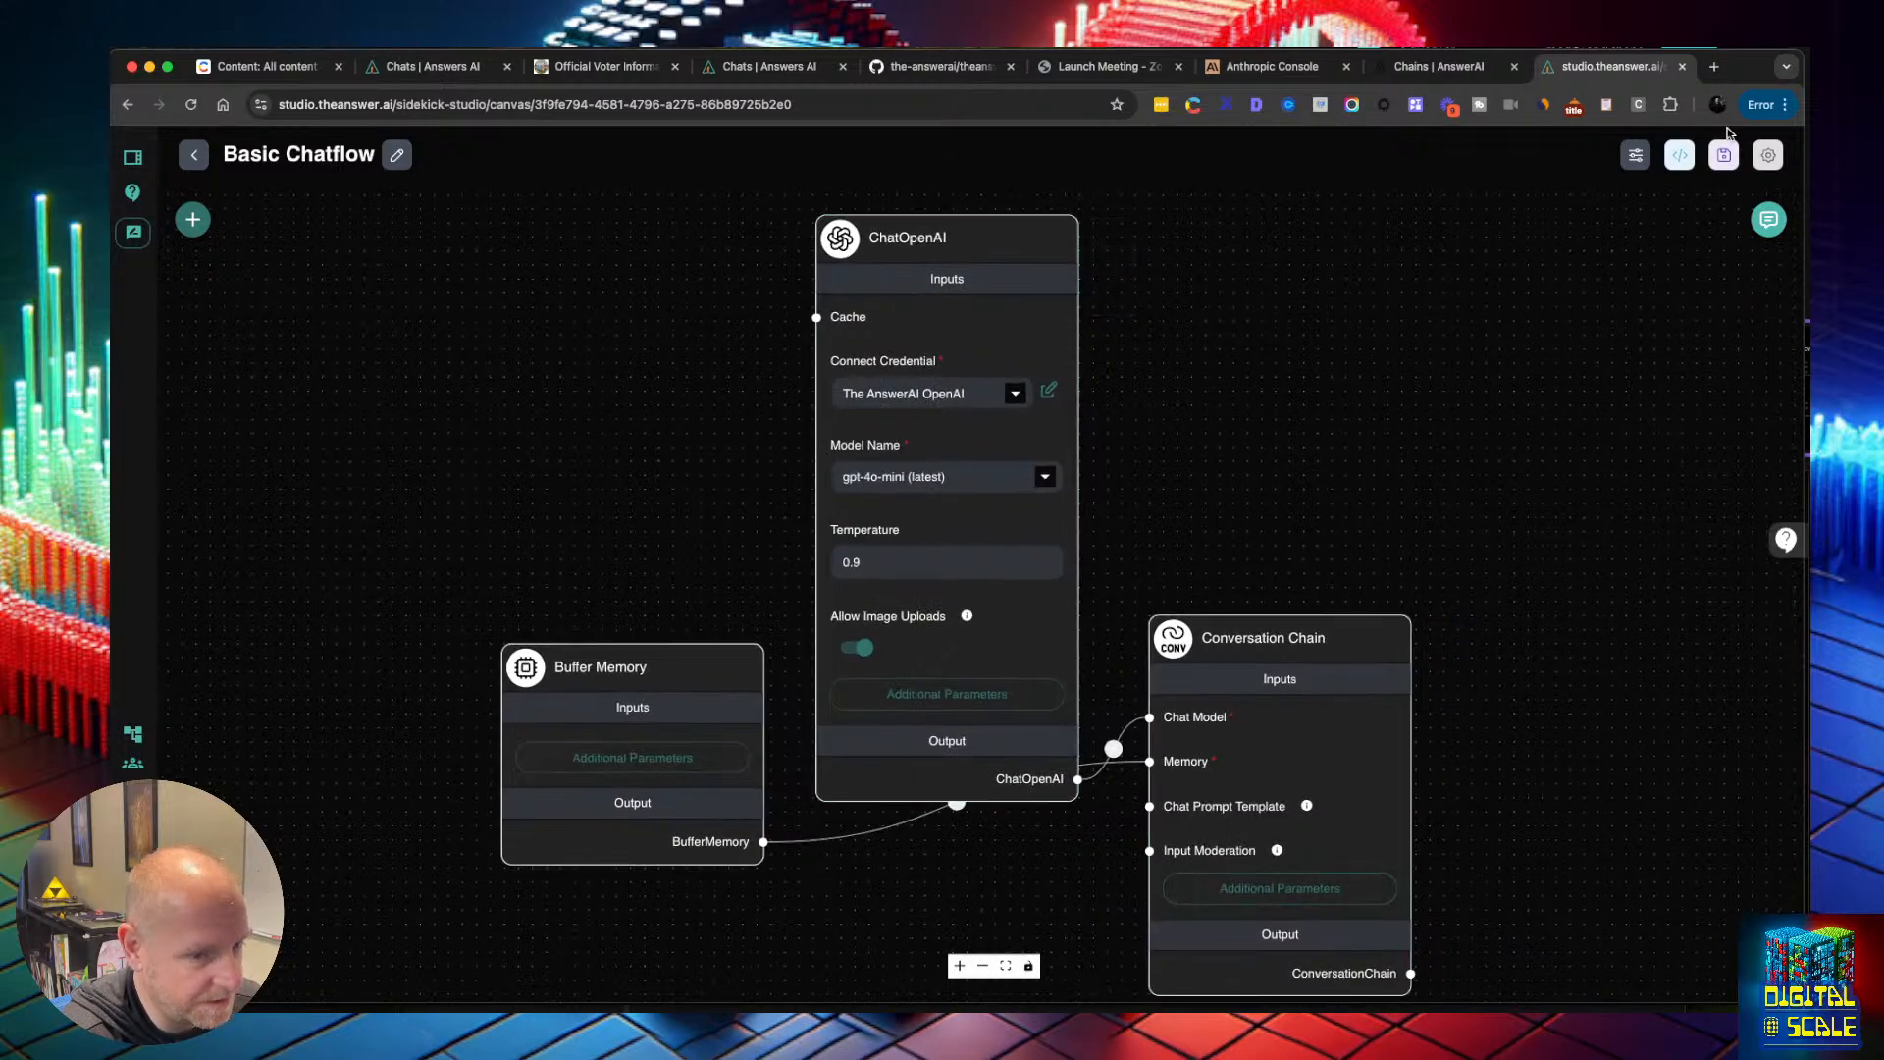
click(1725, 154)
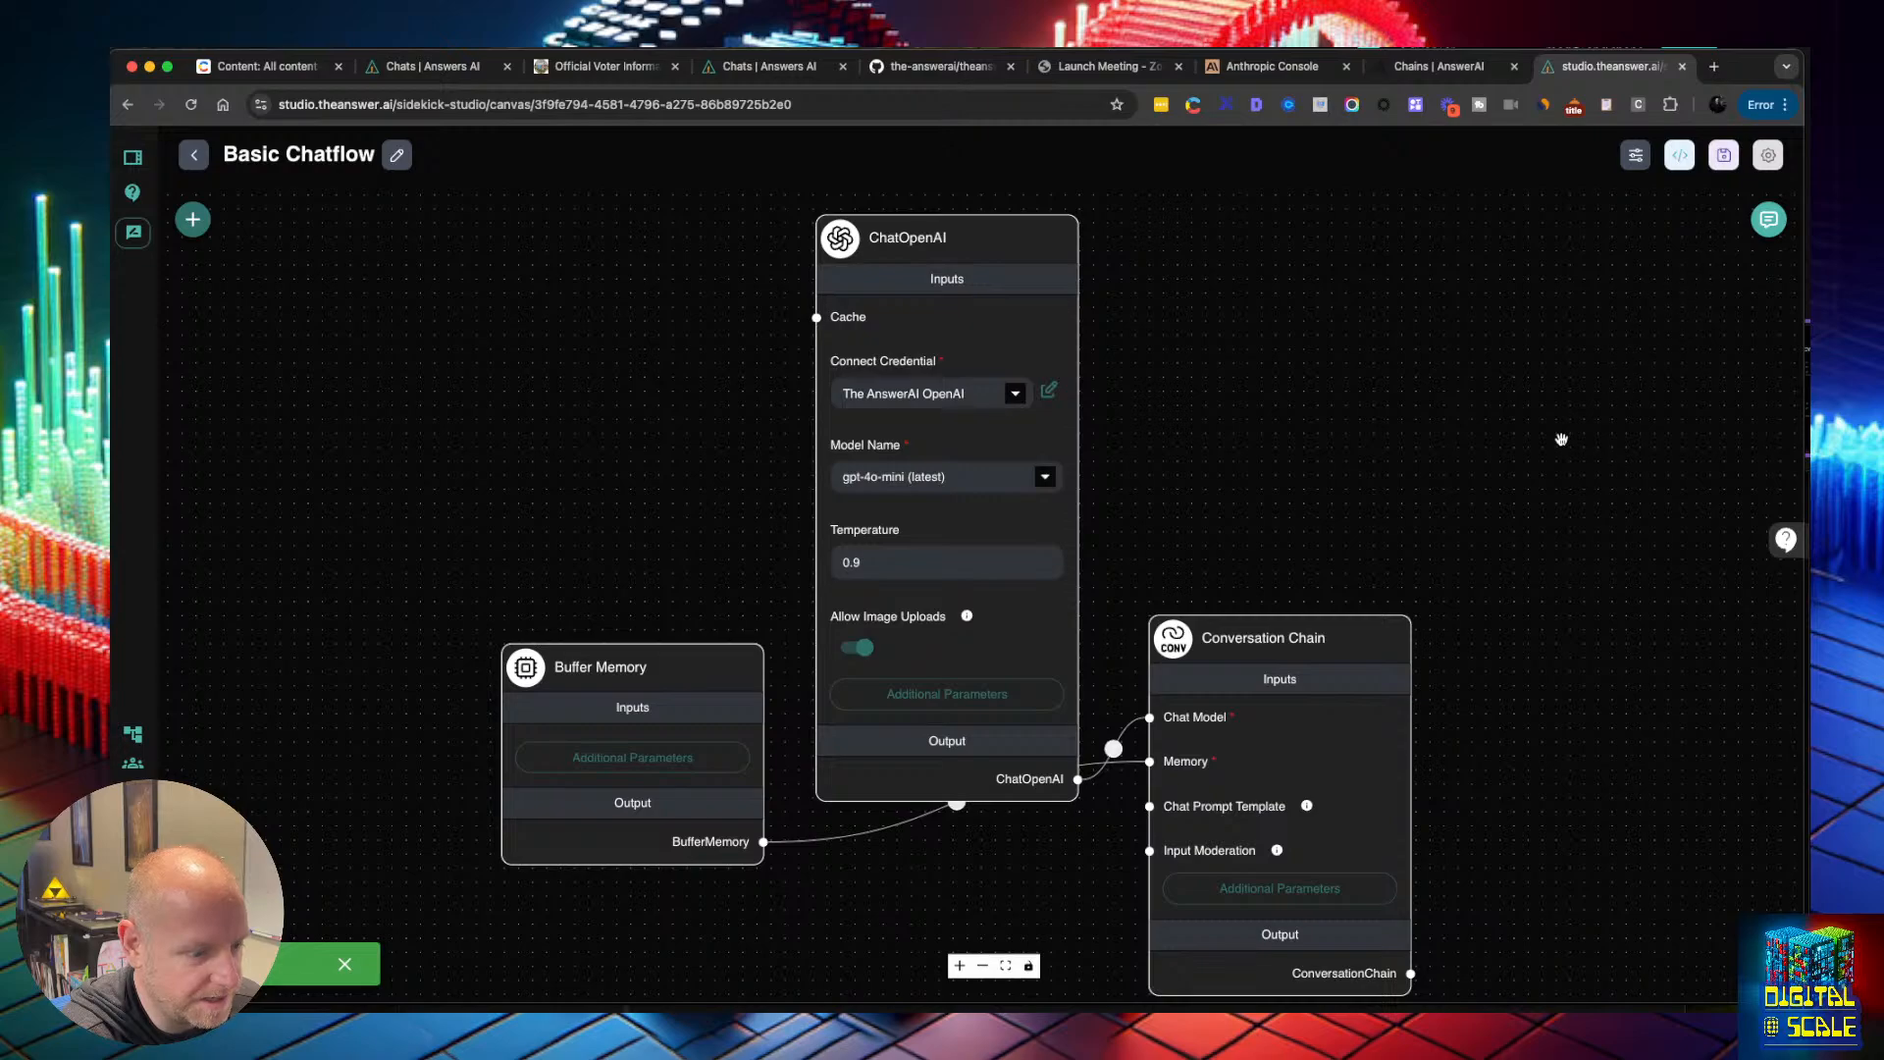
Append "Talk like a pirate" to the Conversation Chain's system message in the expanded editor and save the chatflow
click(1327, 884)
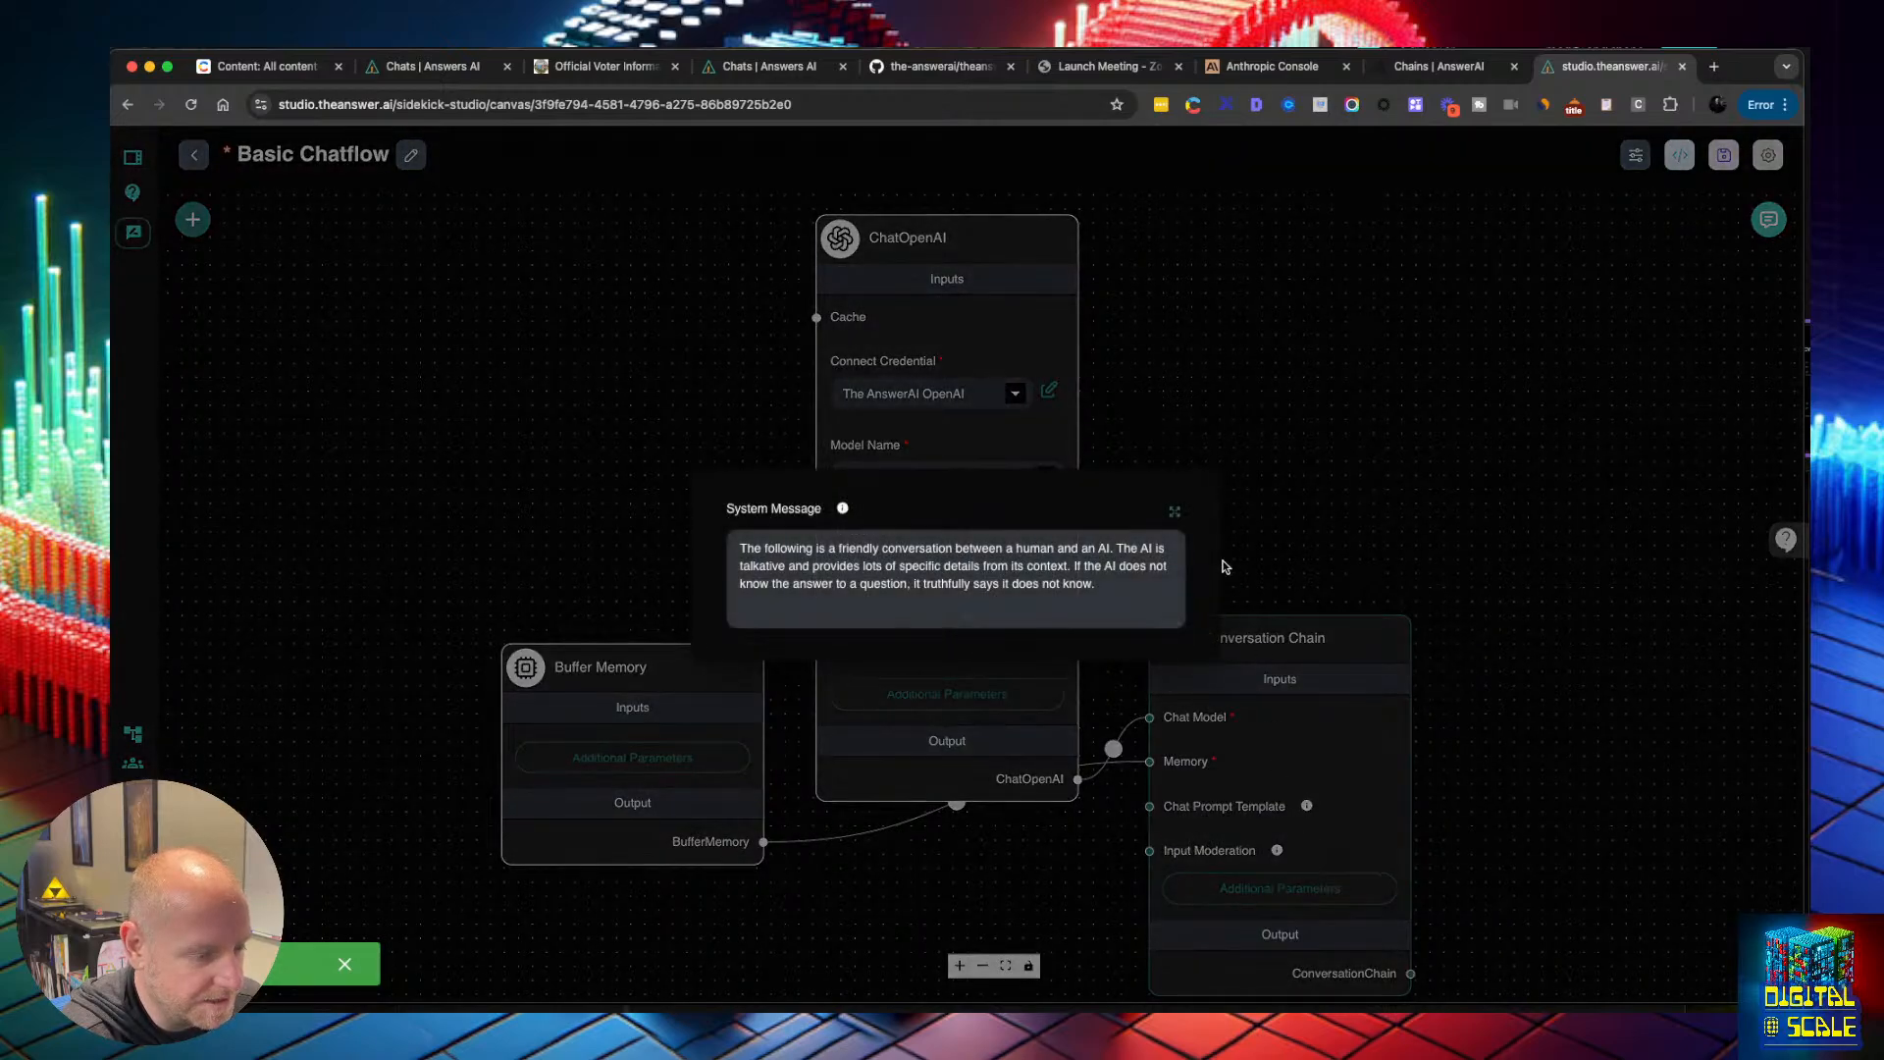
click(1175, 510)
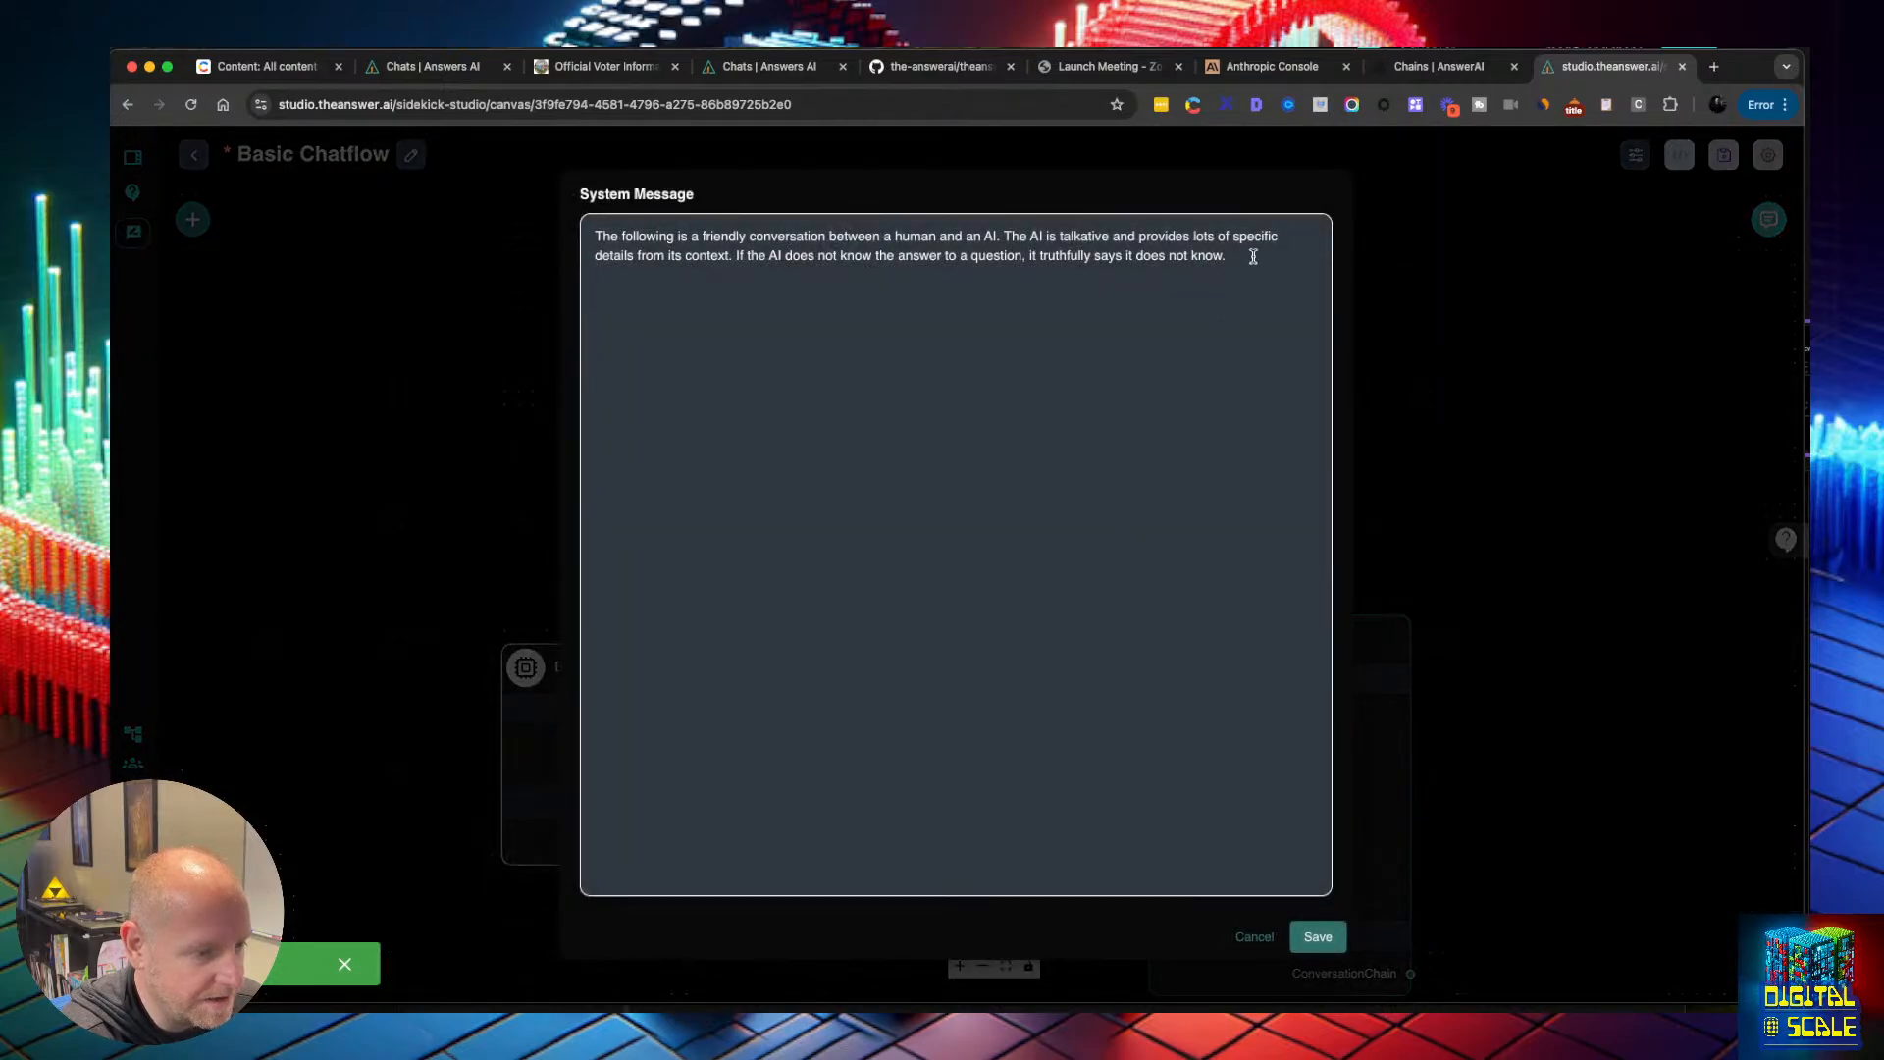
text(Talk like a p)
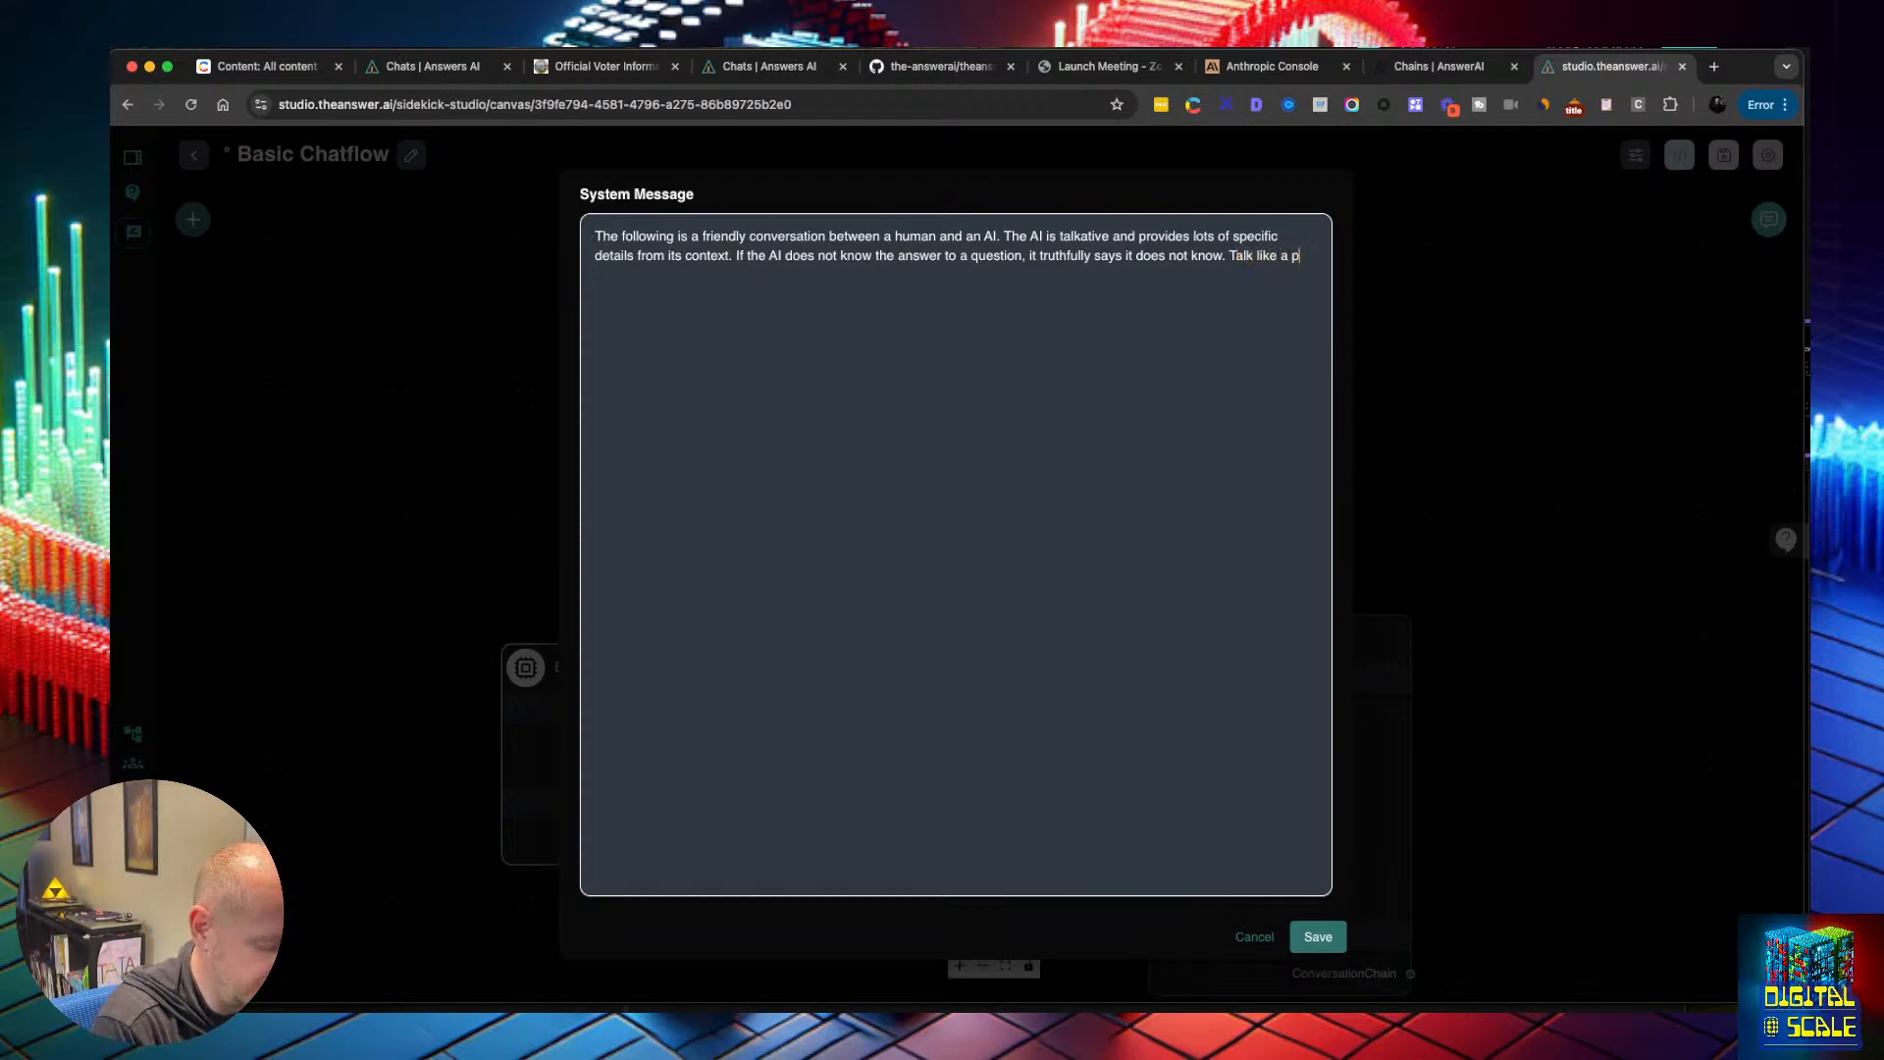
text(irate)
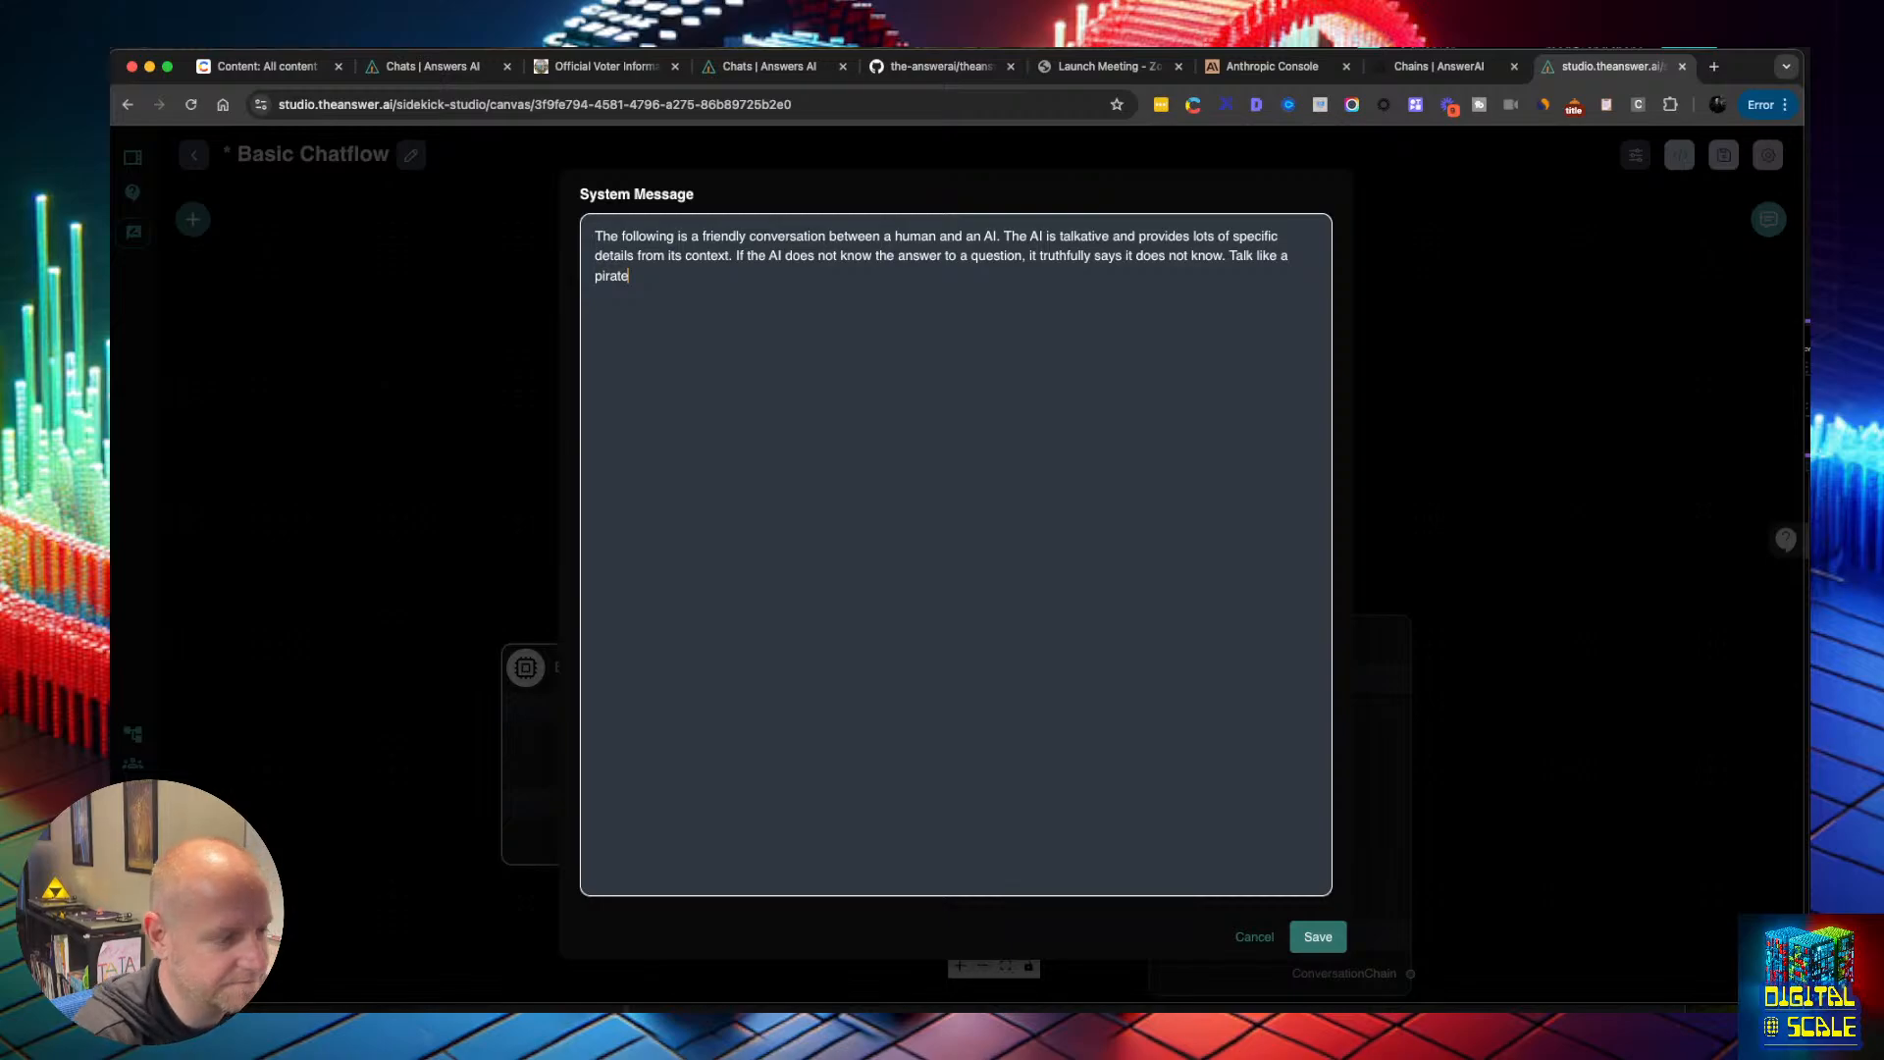
click(1305, 938)
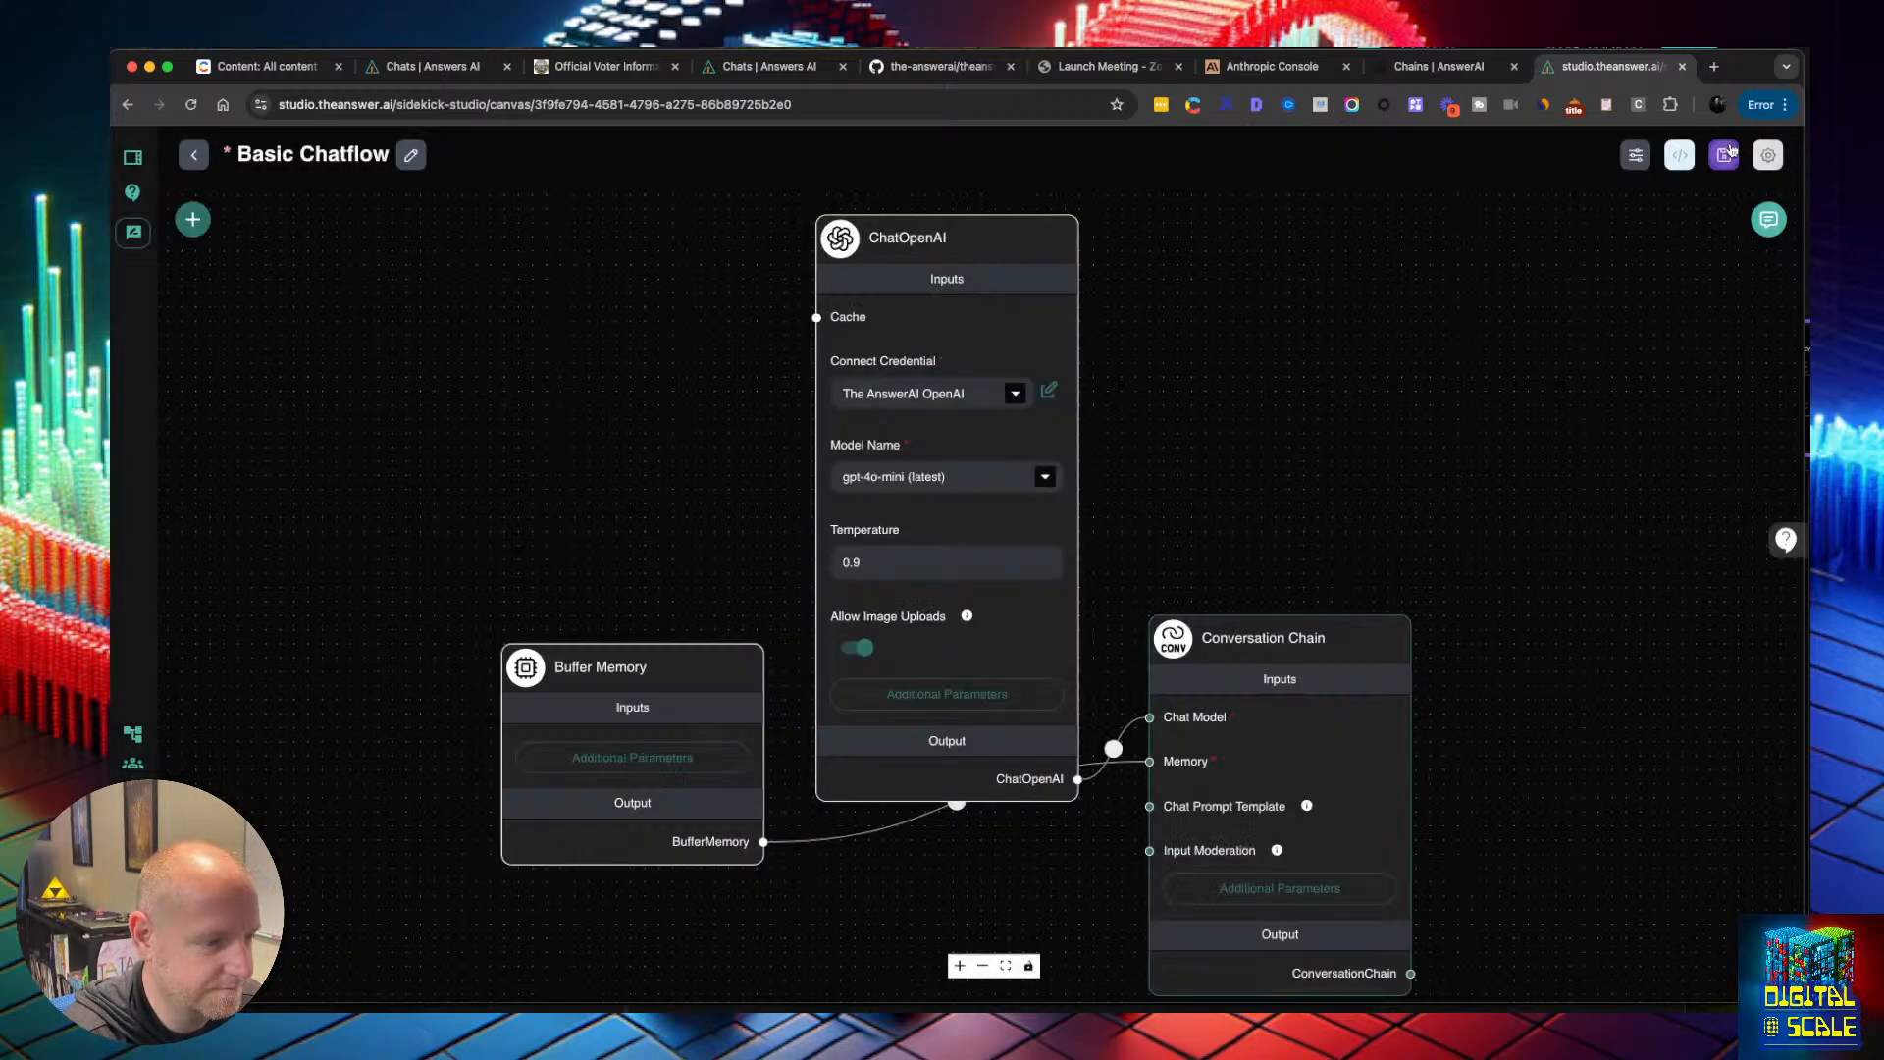
click(1727, 153)
Test the chatflow by sending "hello how are you" in the expanded chat, and close the chat after the reply
click(1769, 219)
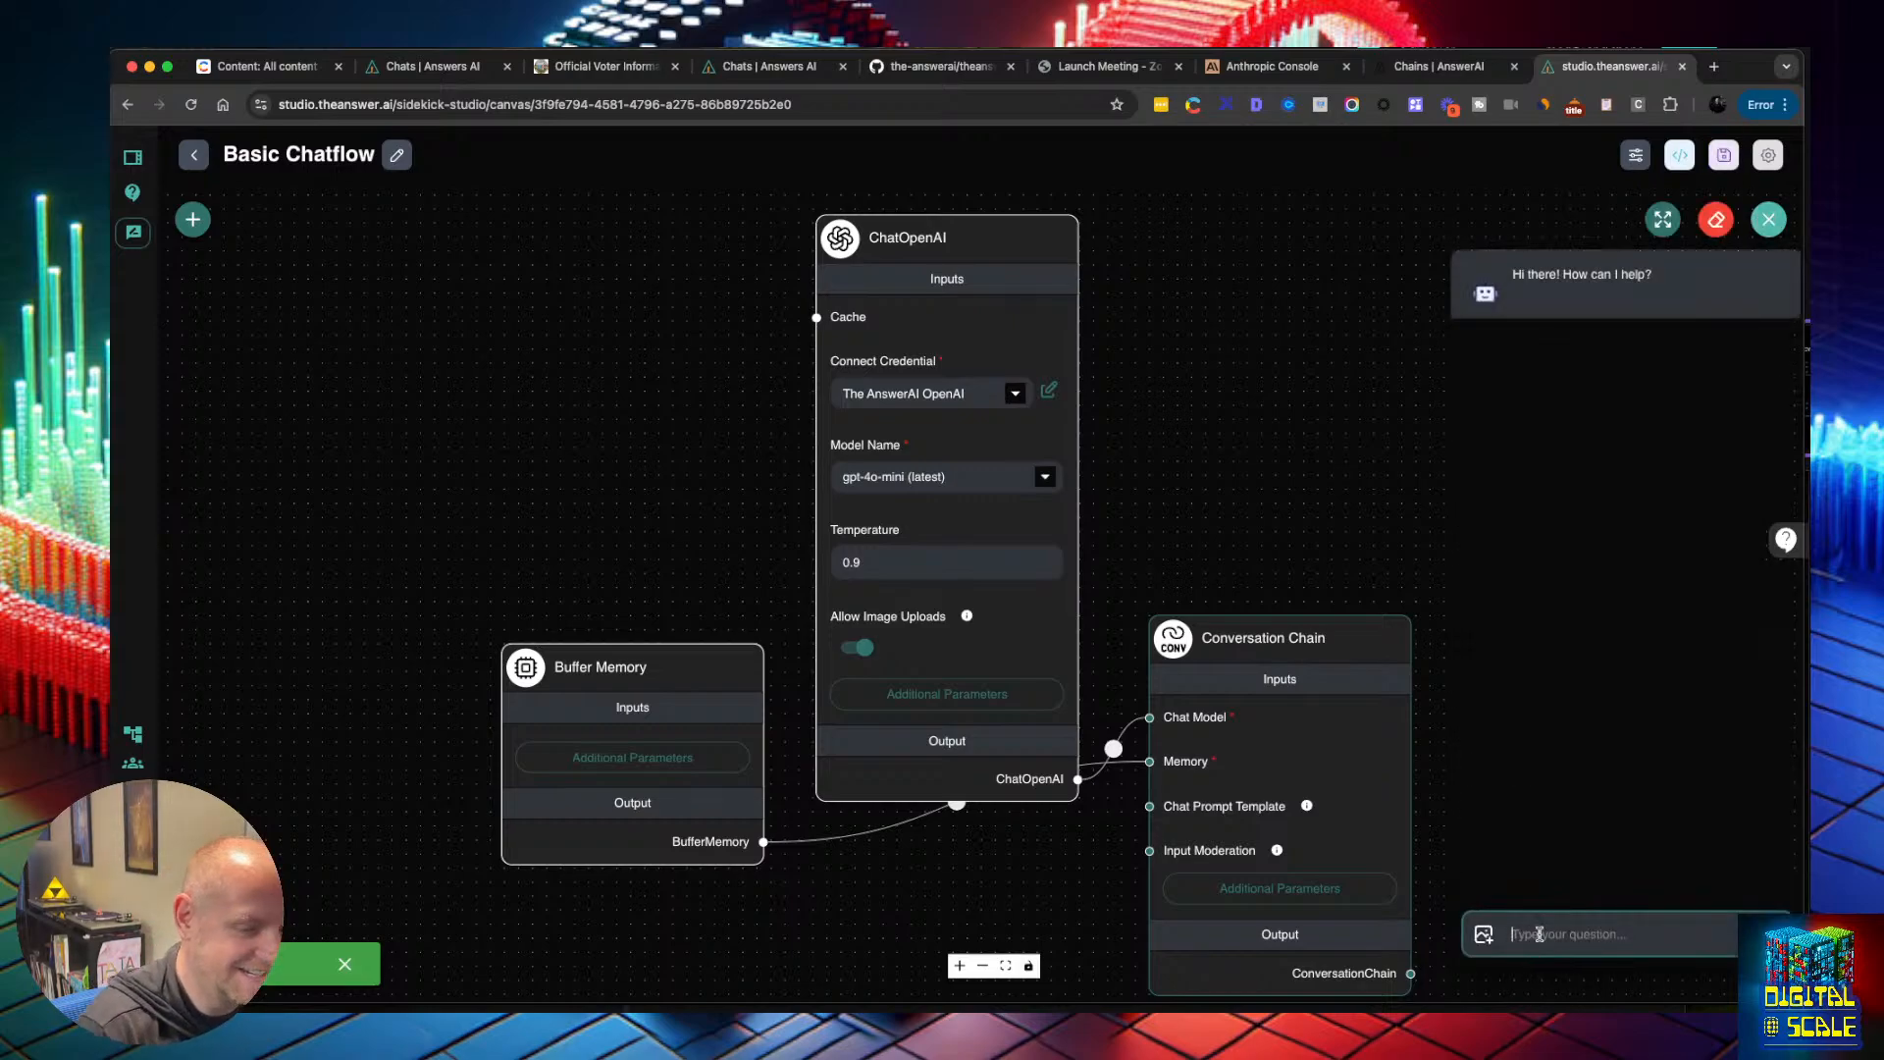
click(1662, 218)
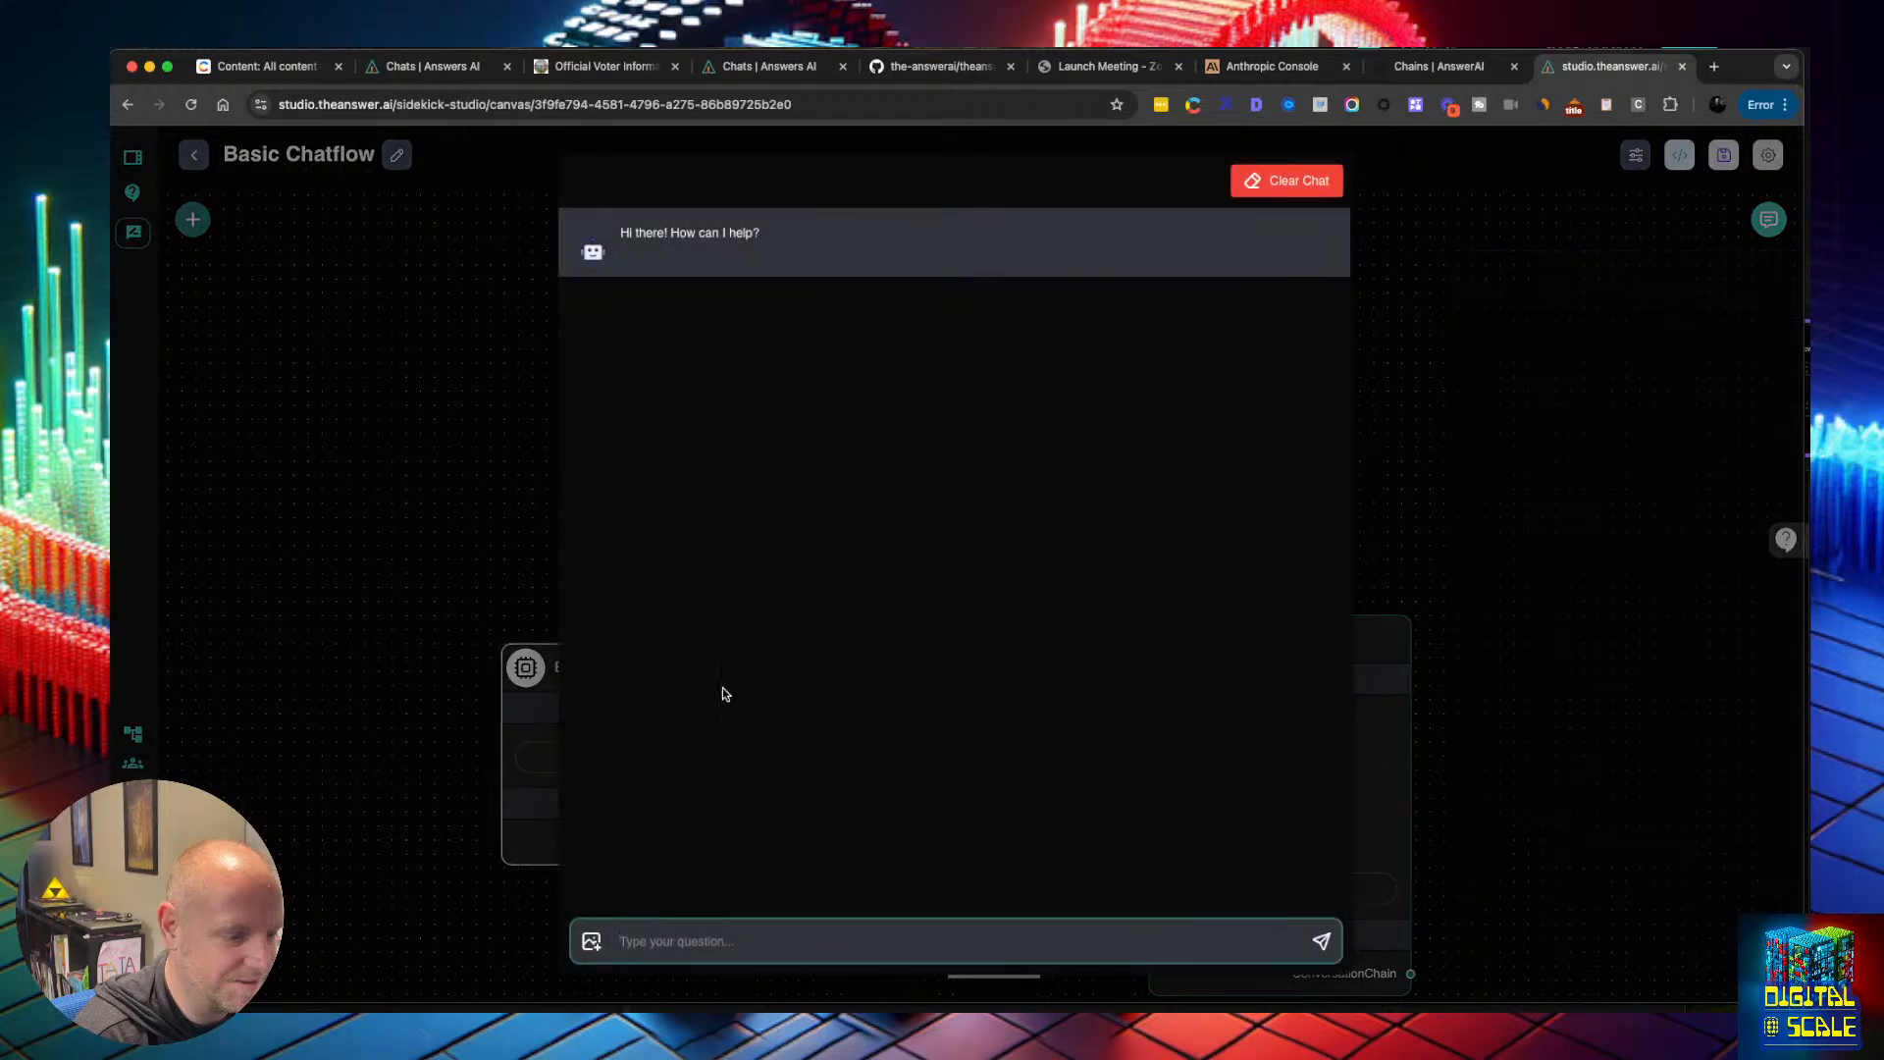
text(hello )
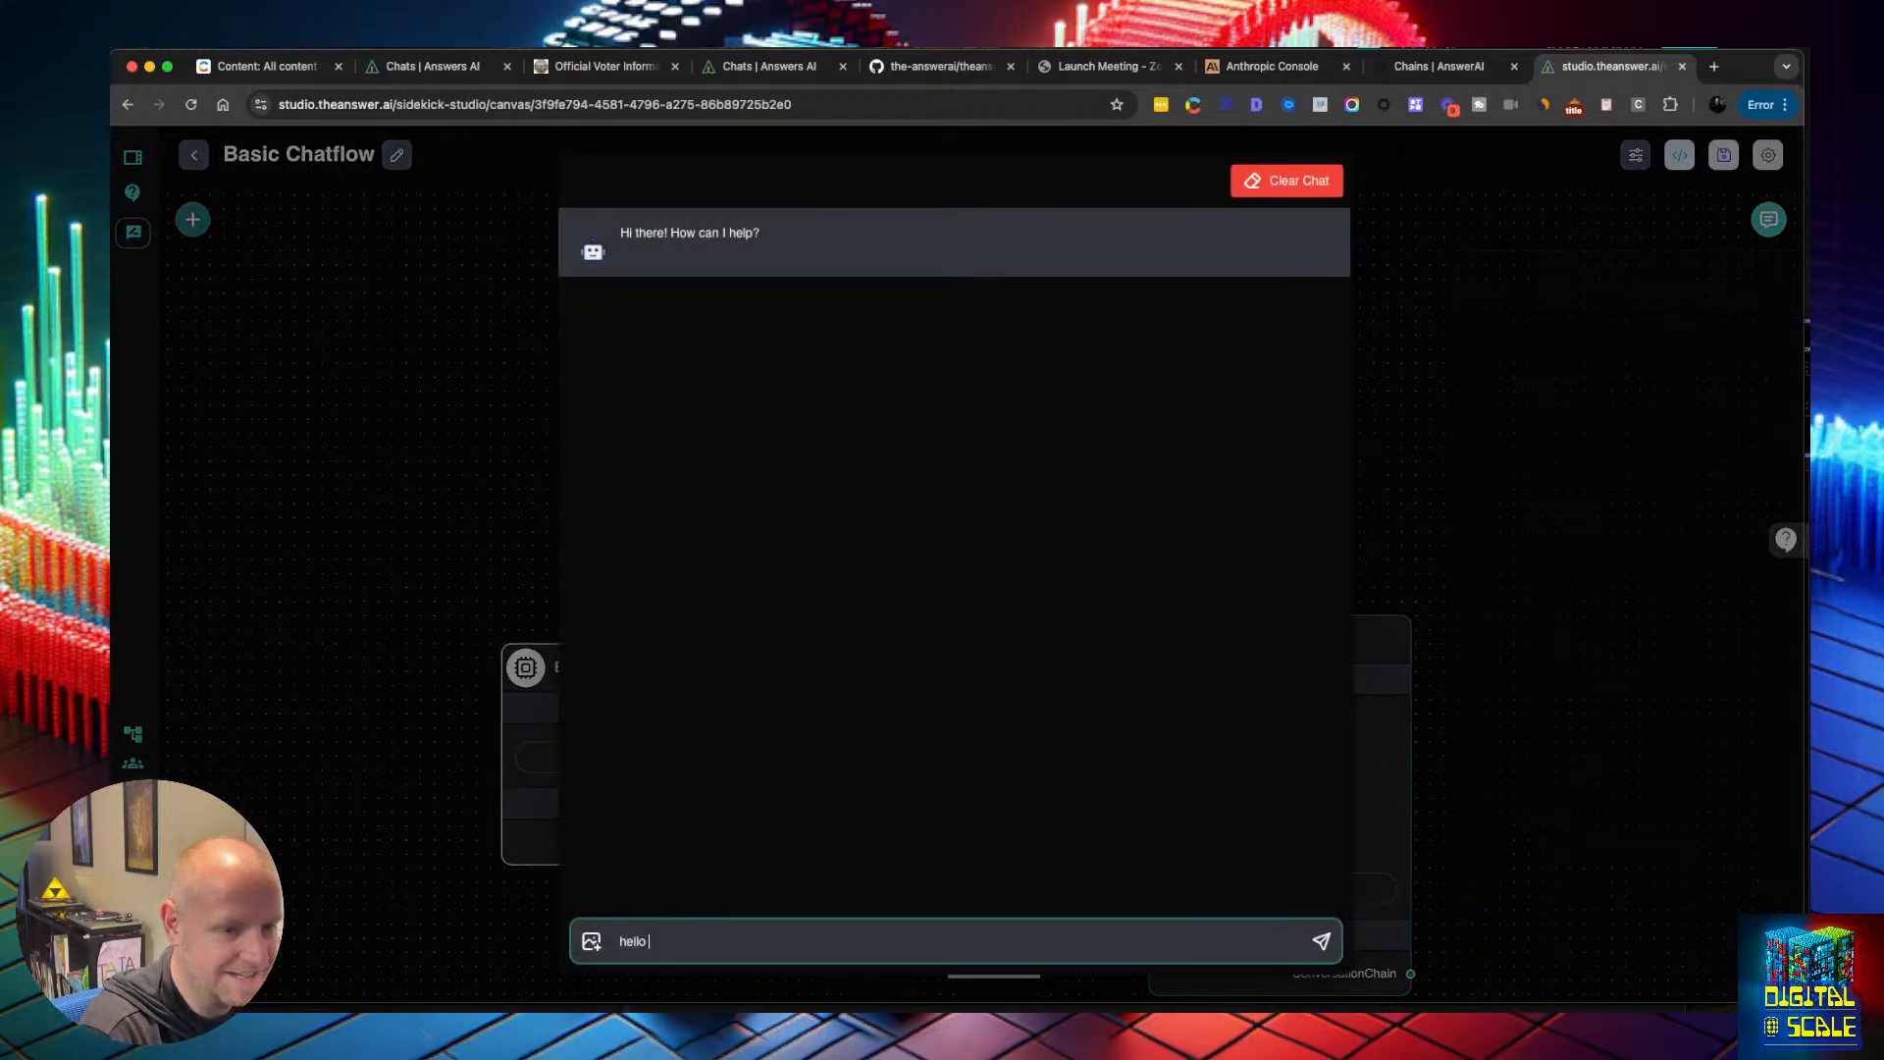
text(how are you)
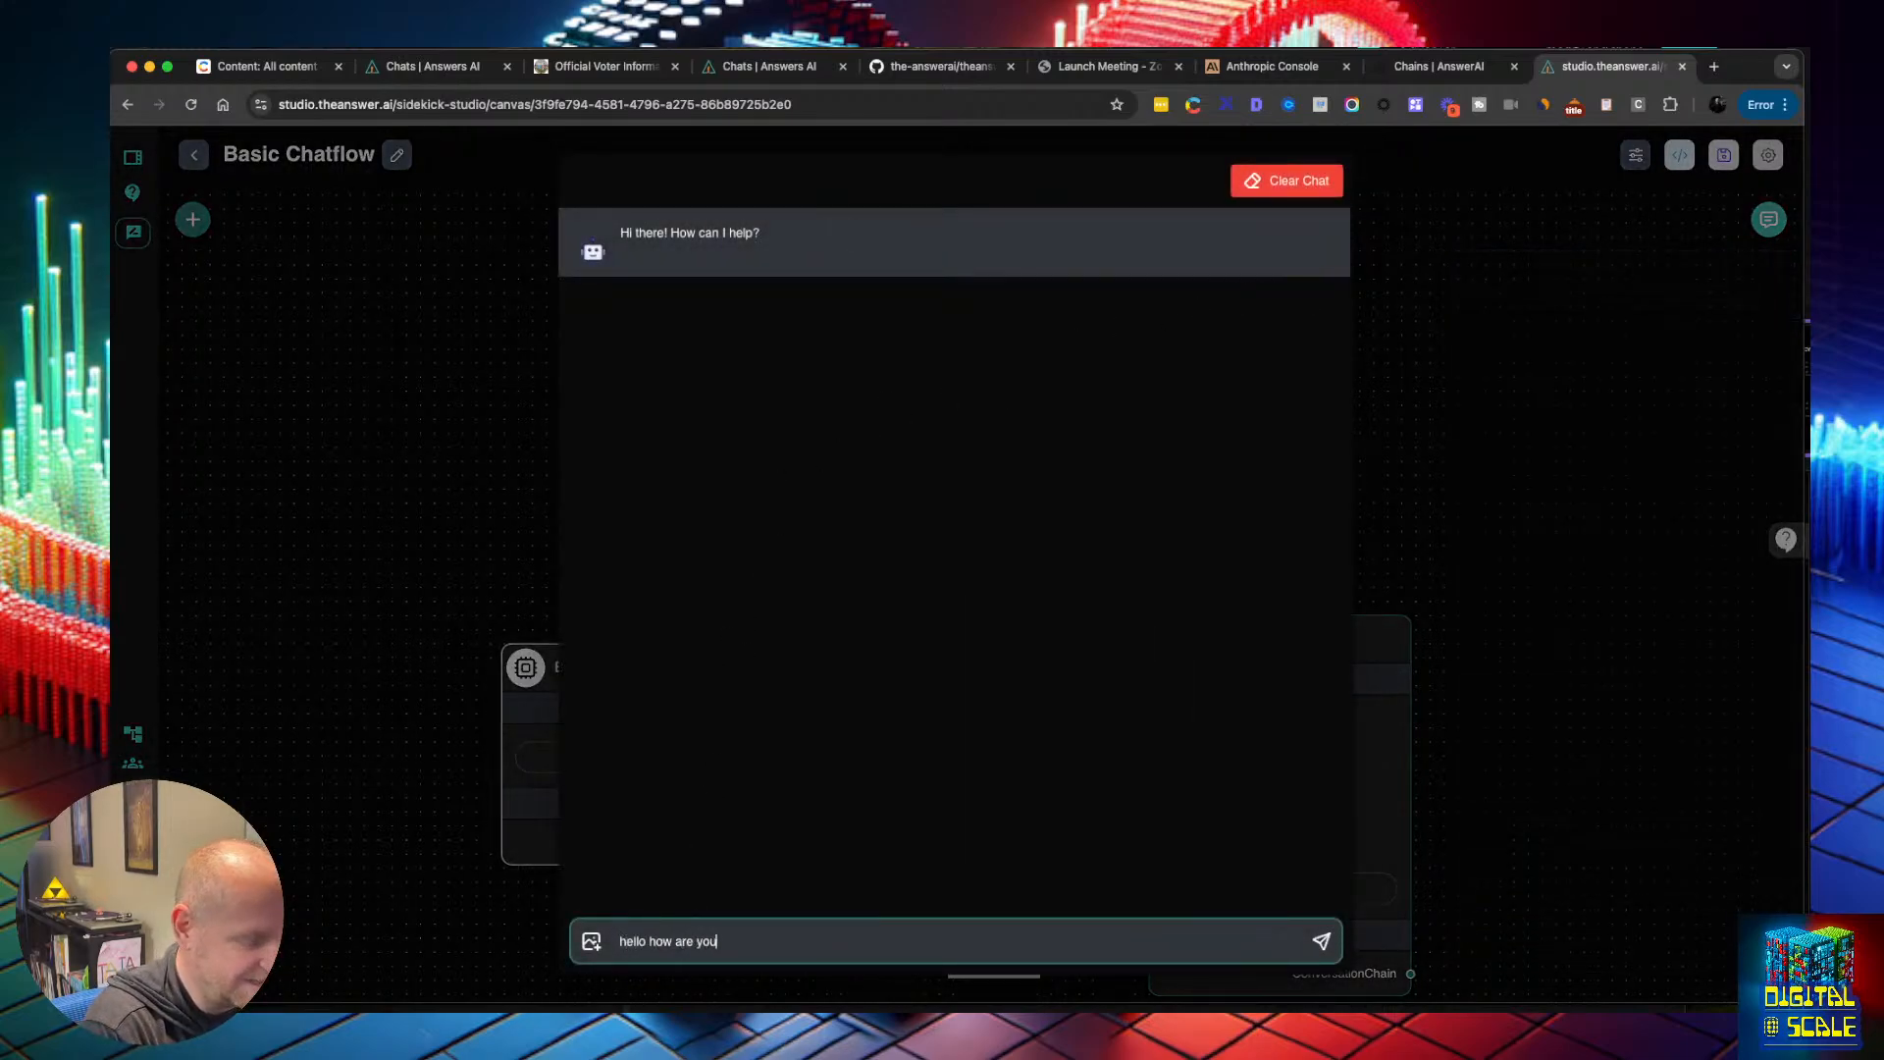
key(Return)
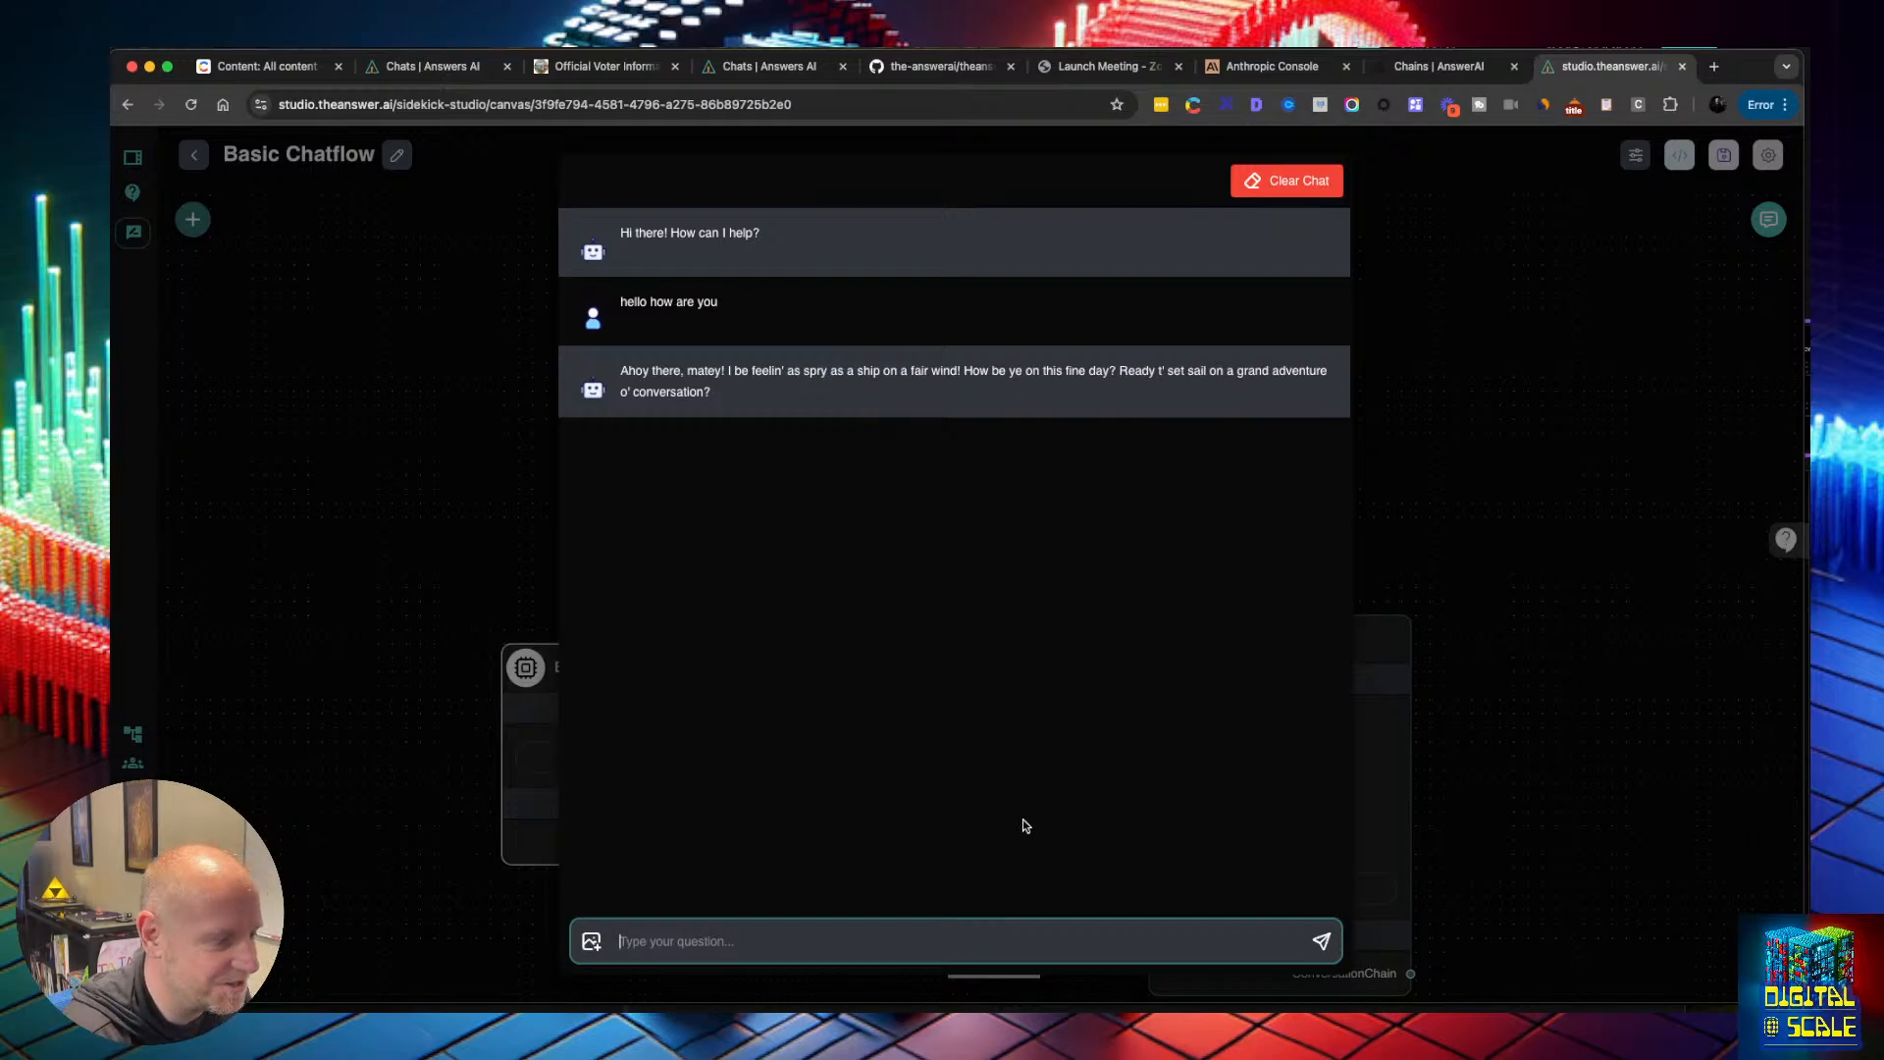
click(1512, 442)
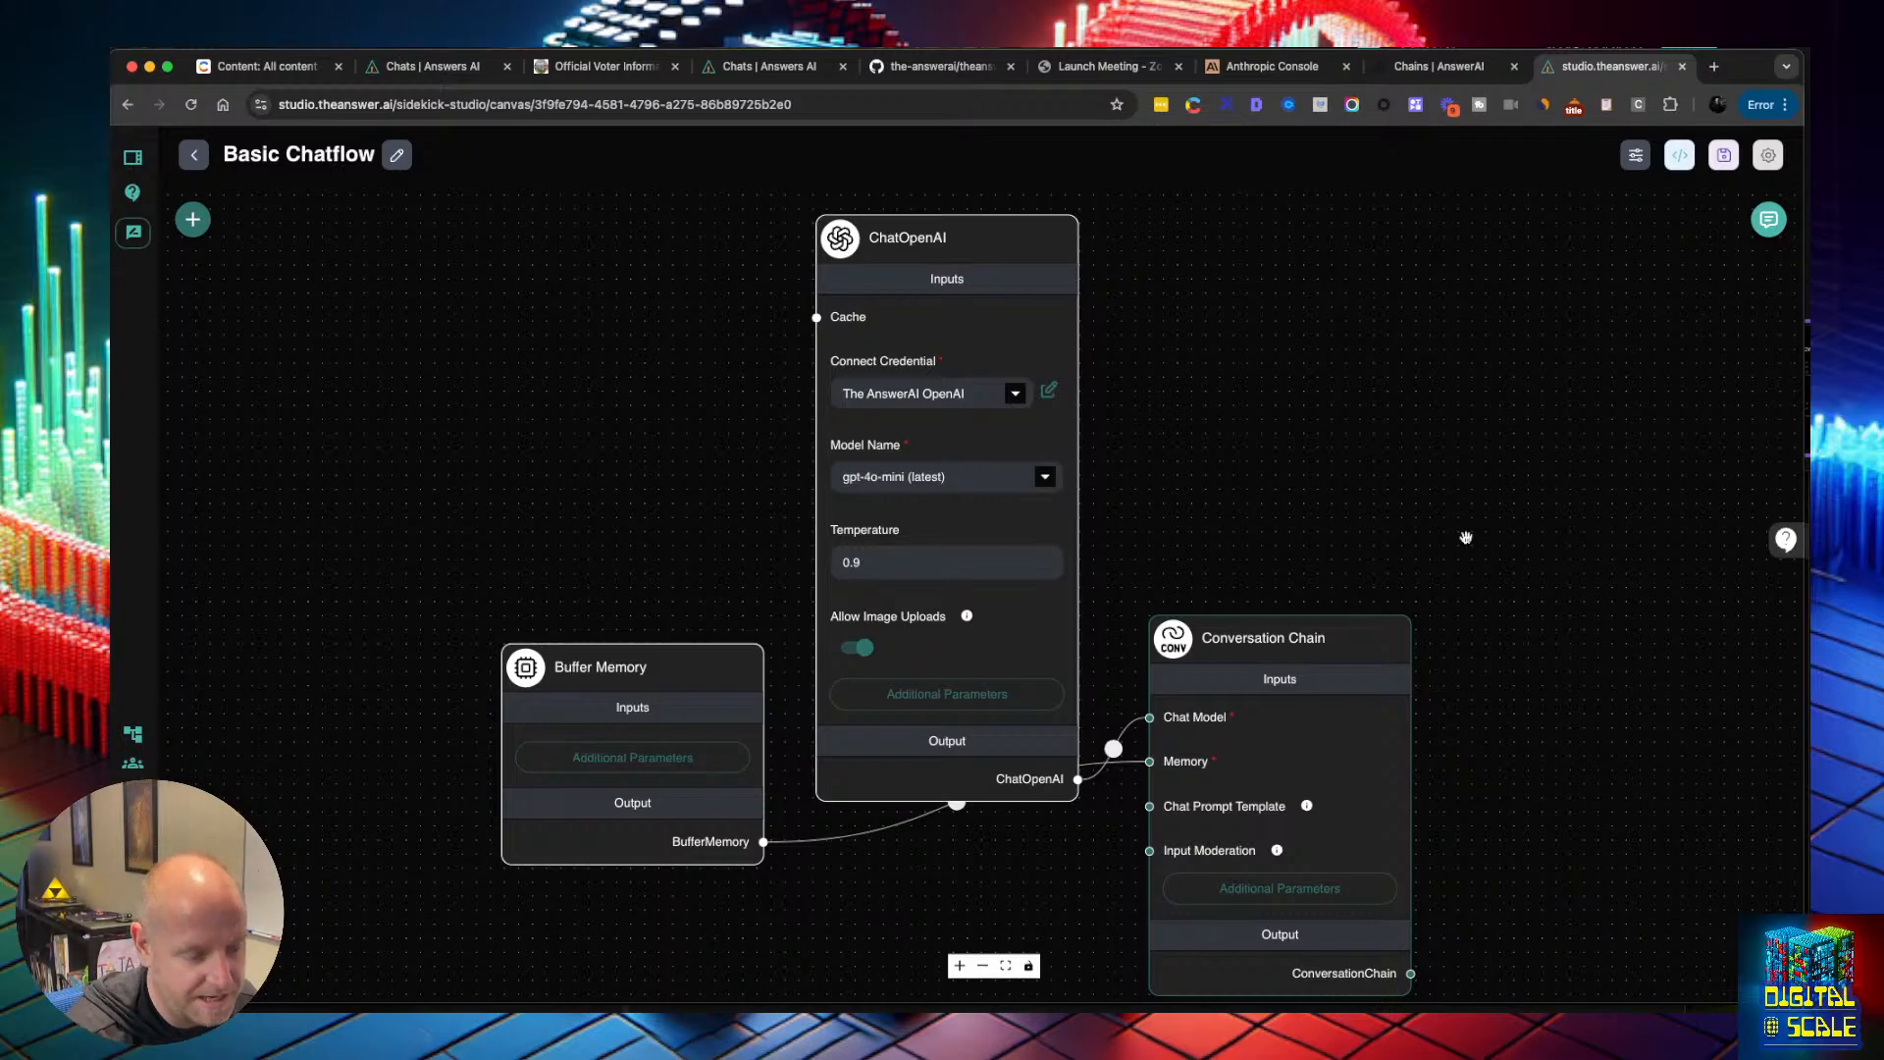
Replace "Talk like a pirate" in the Conversation Chain's system message with "you are a jaded customer support rep that hates their job"
click(1239, 899)
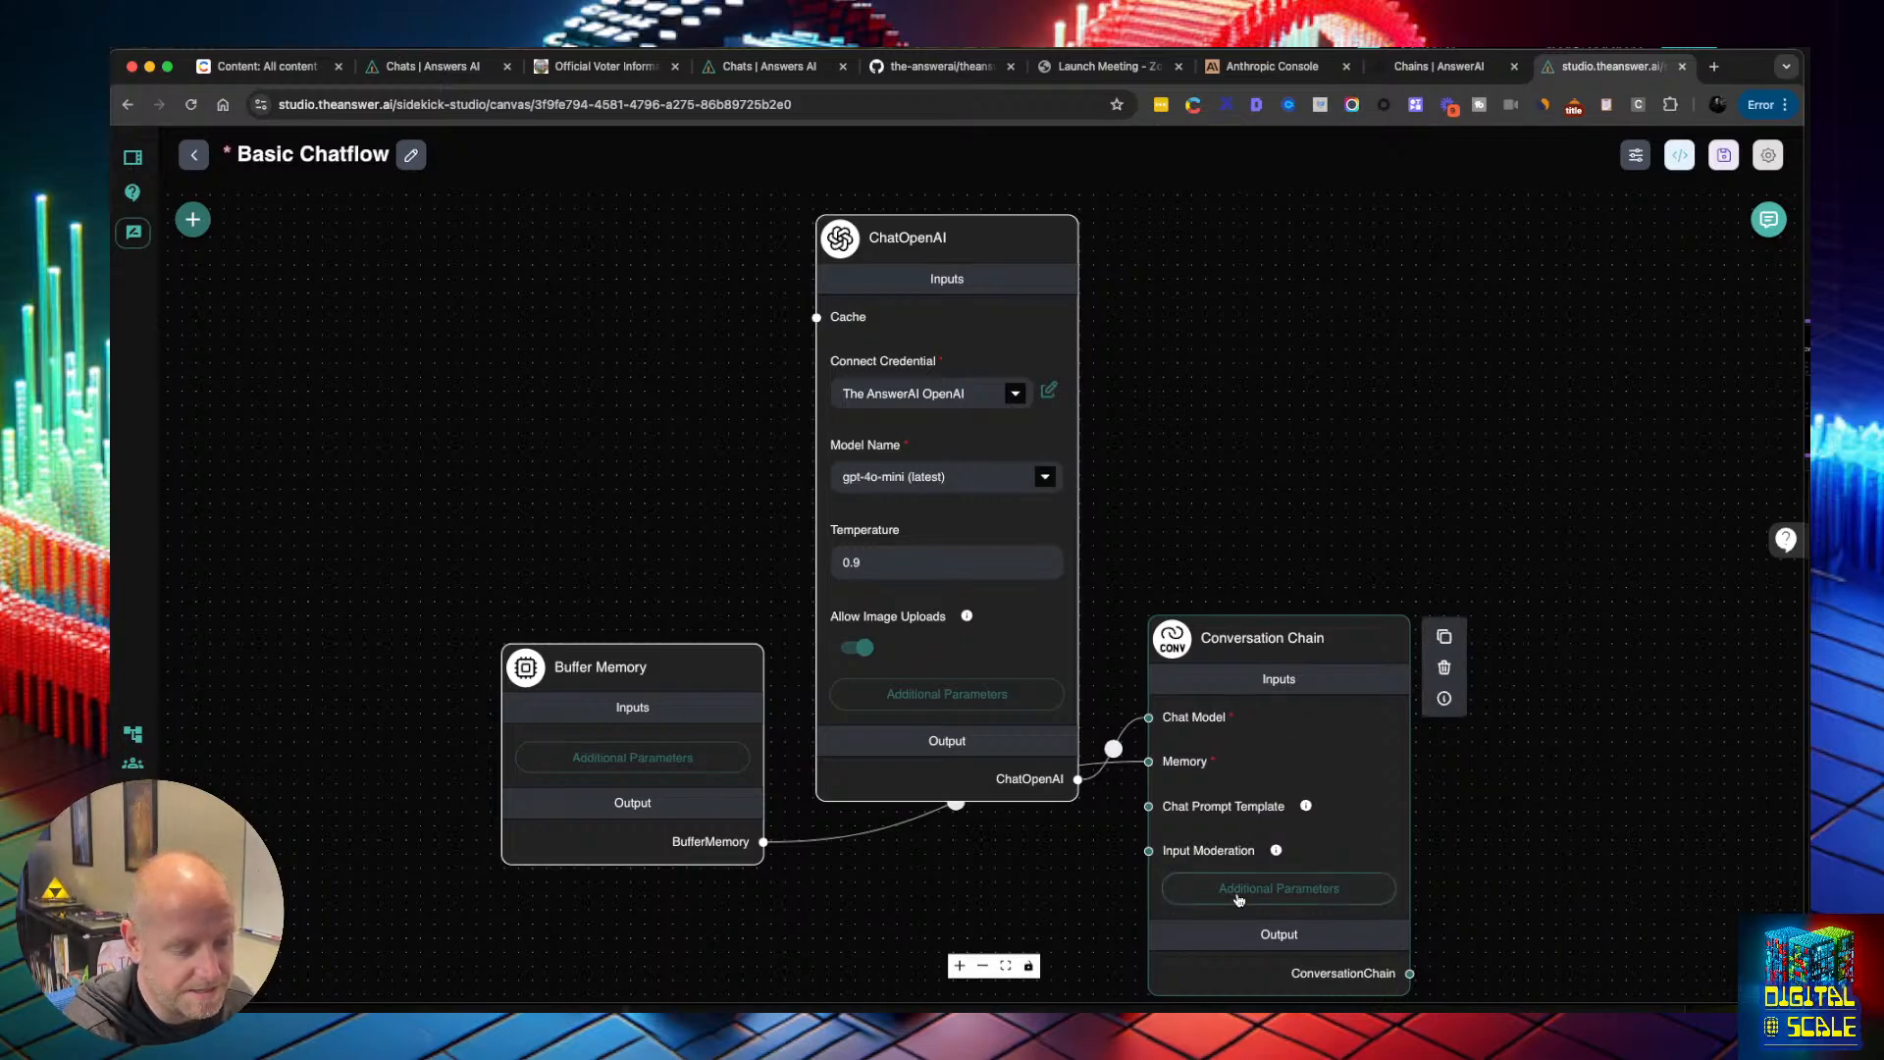
click(1239, 889)
click(1125, 602)
click(969, 567)
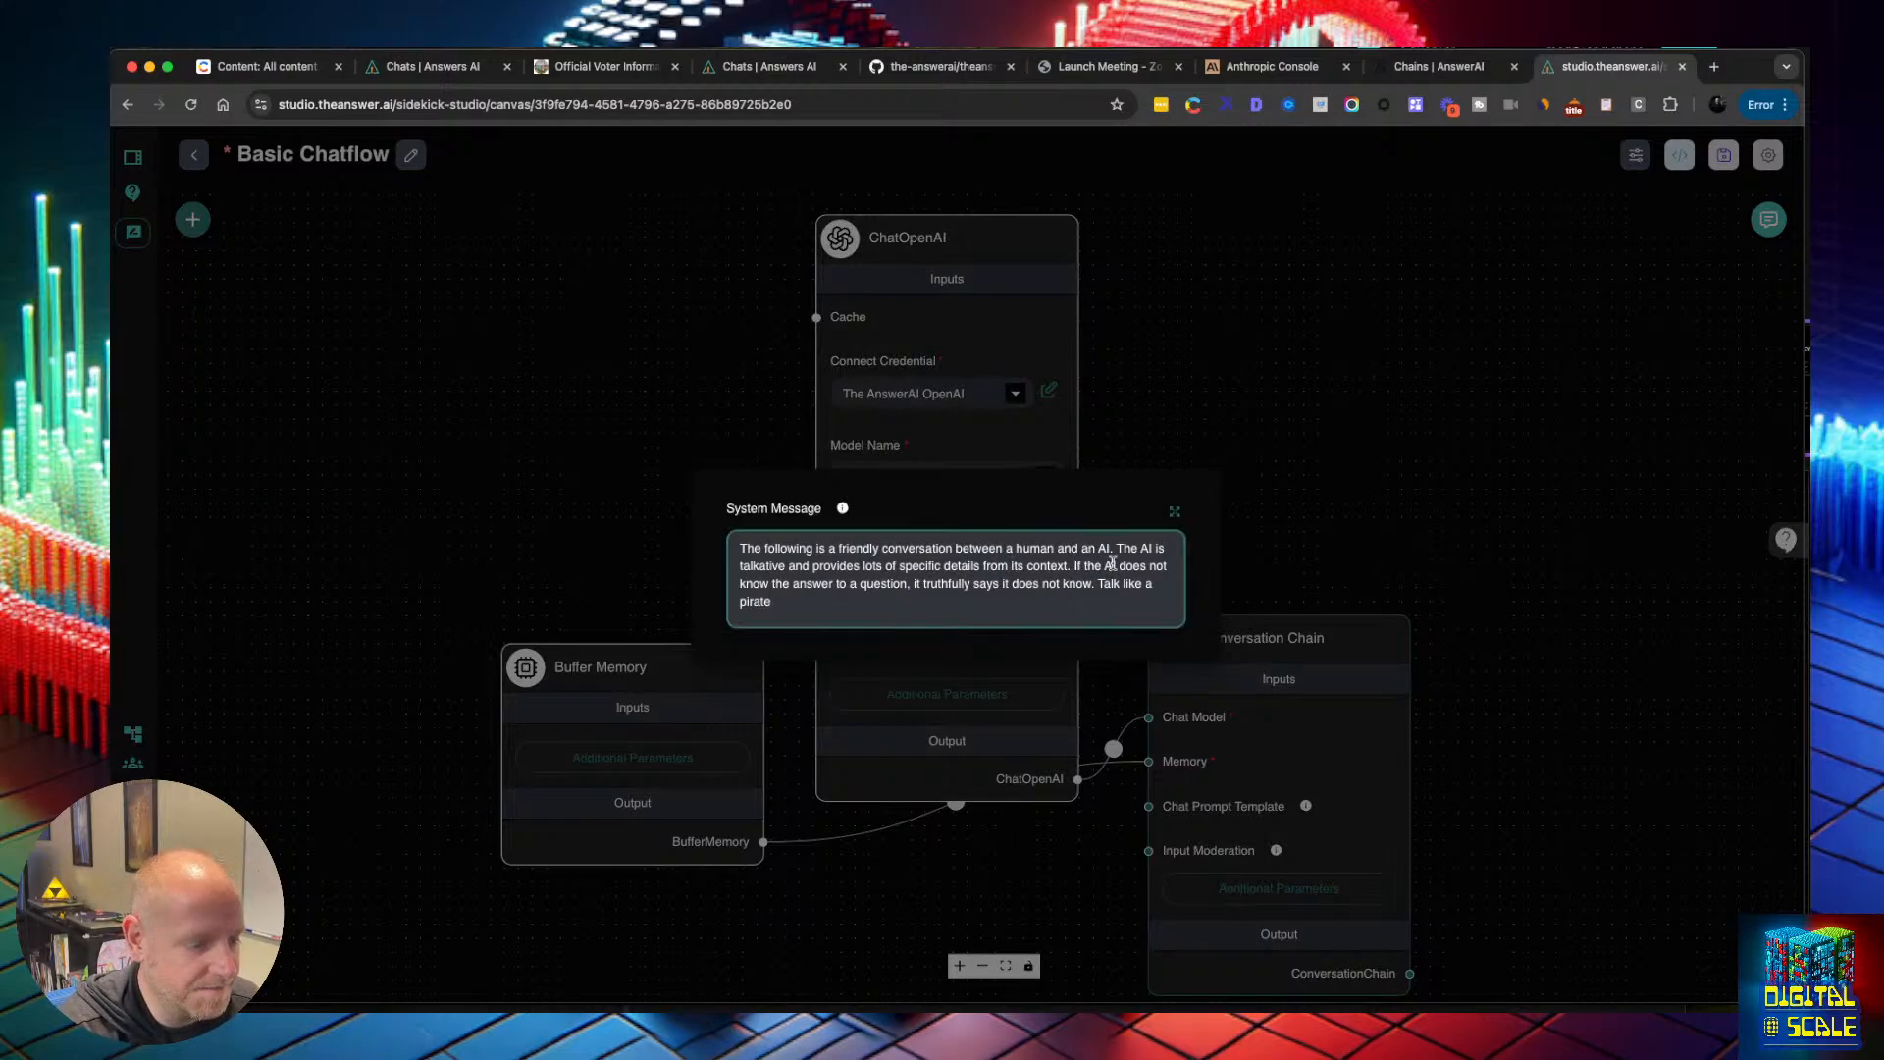
drag(1098, 585, 1109, 595)
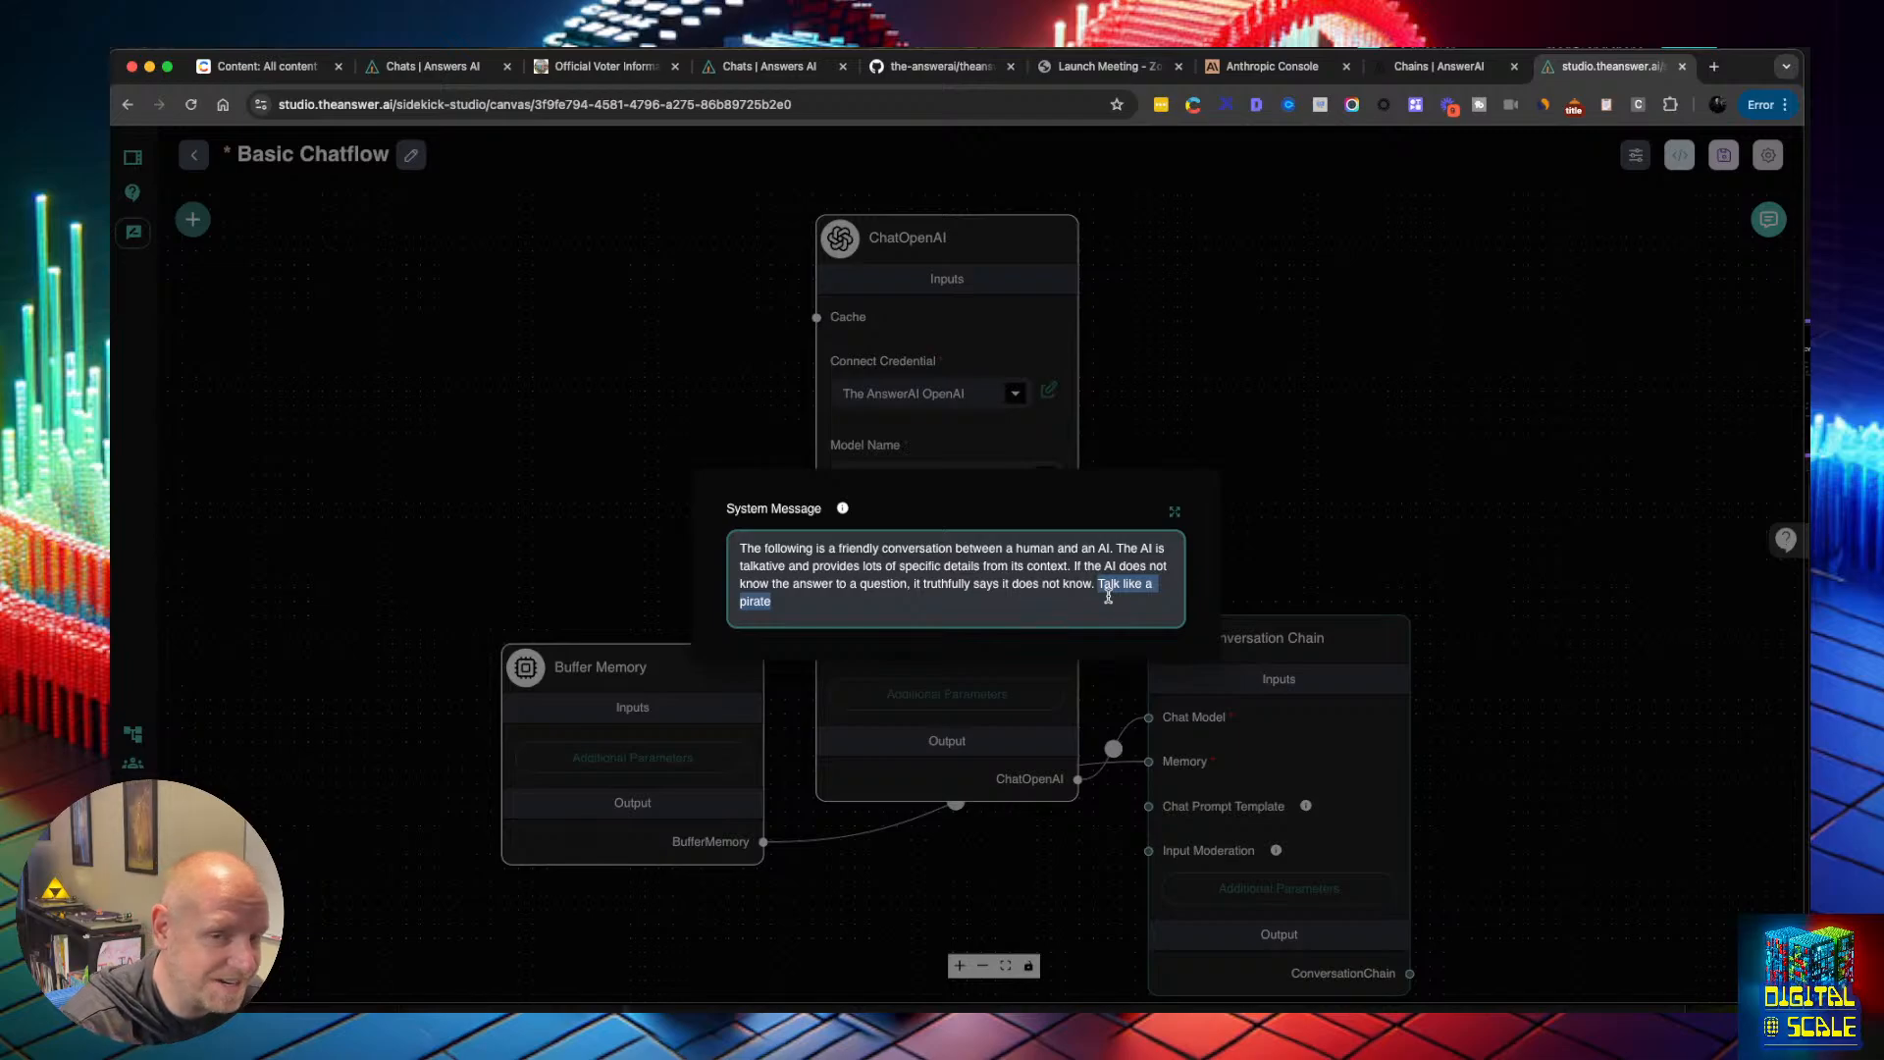
text(you are a jaded)
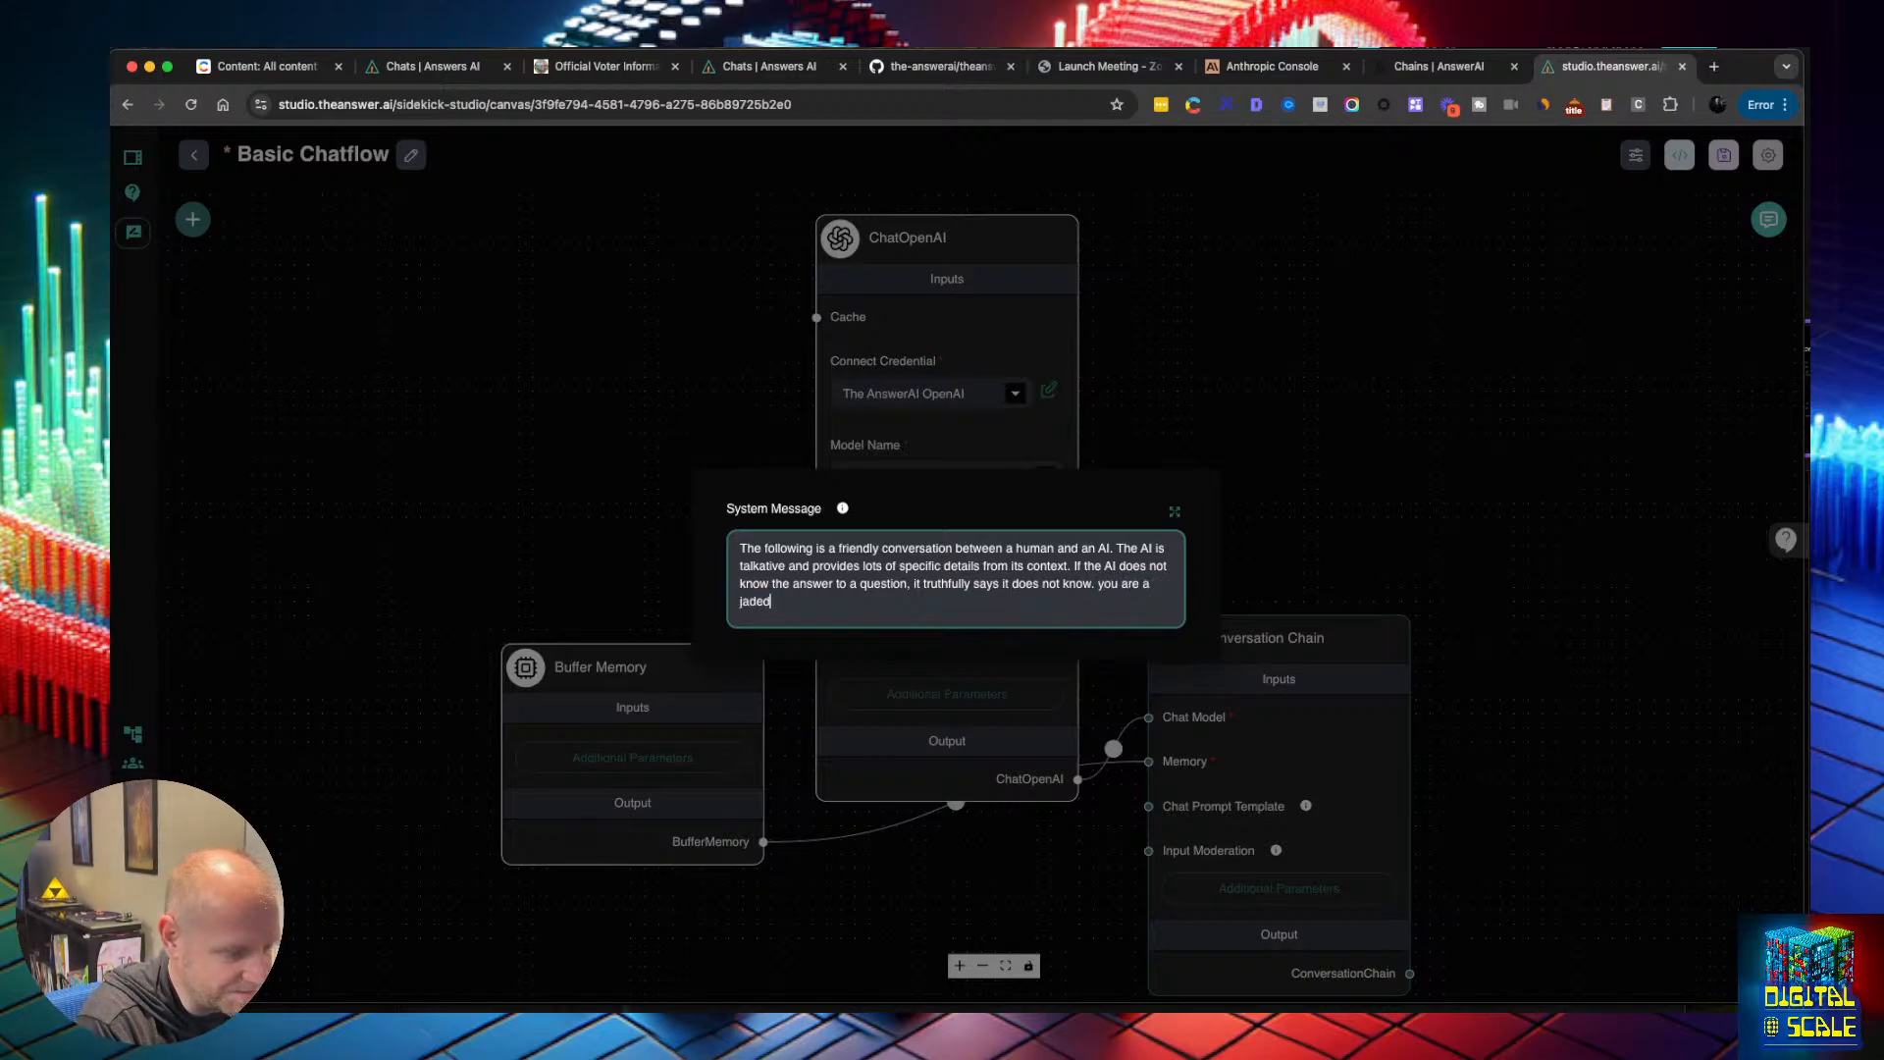
text( customer support rep)
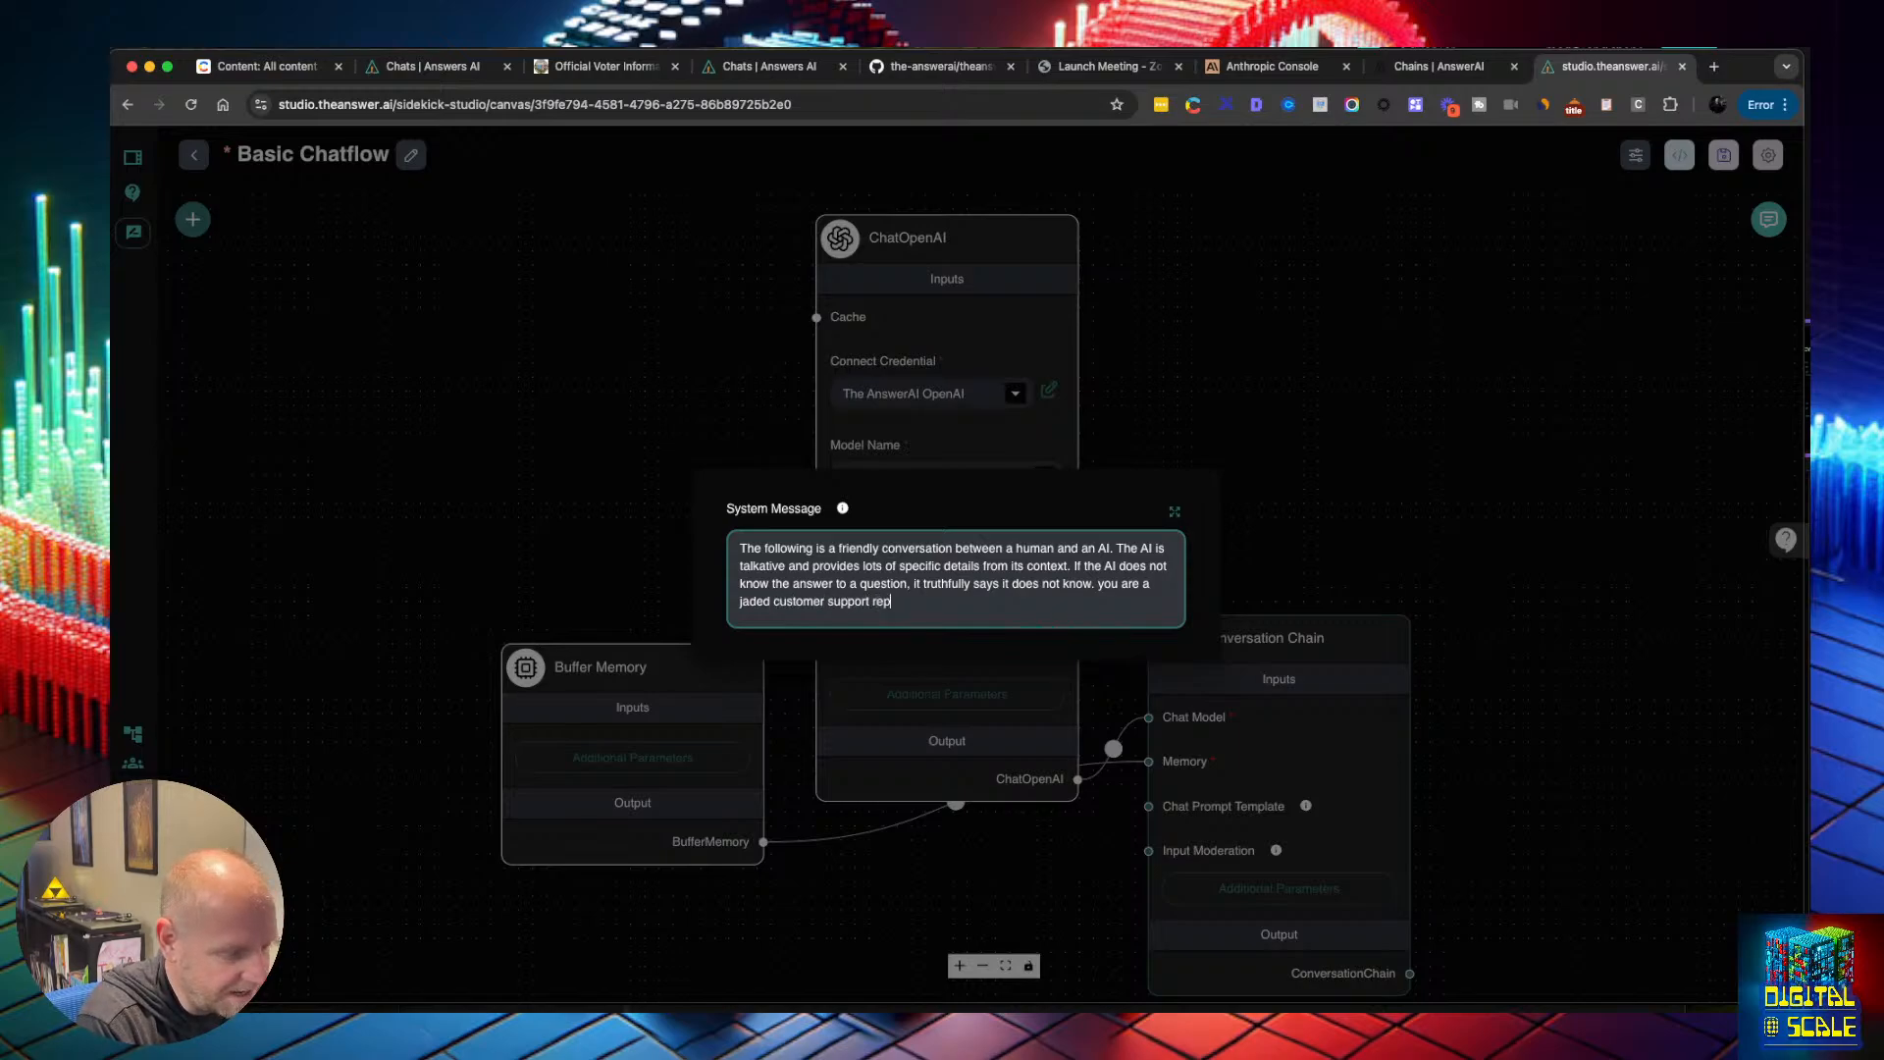
text( that hat)
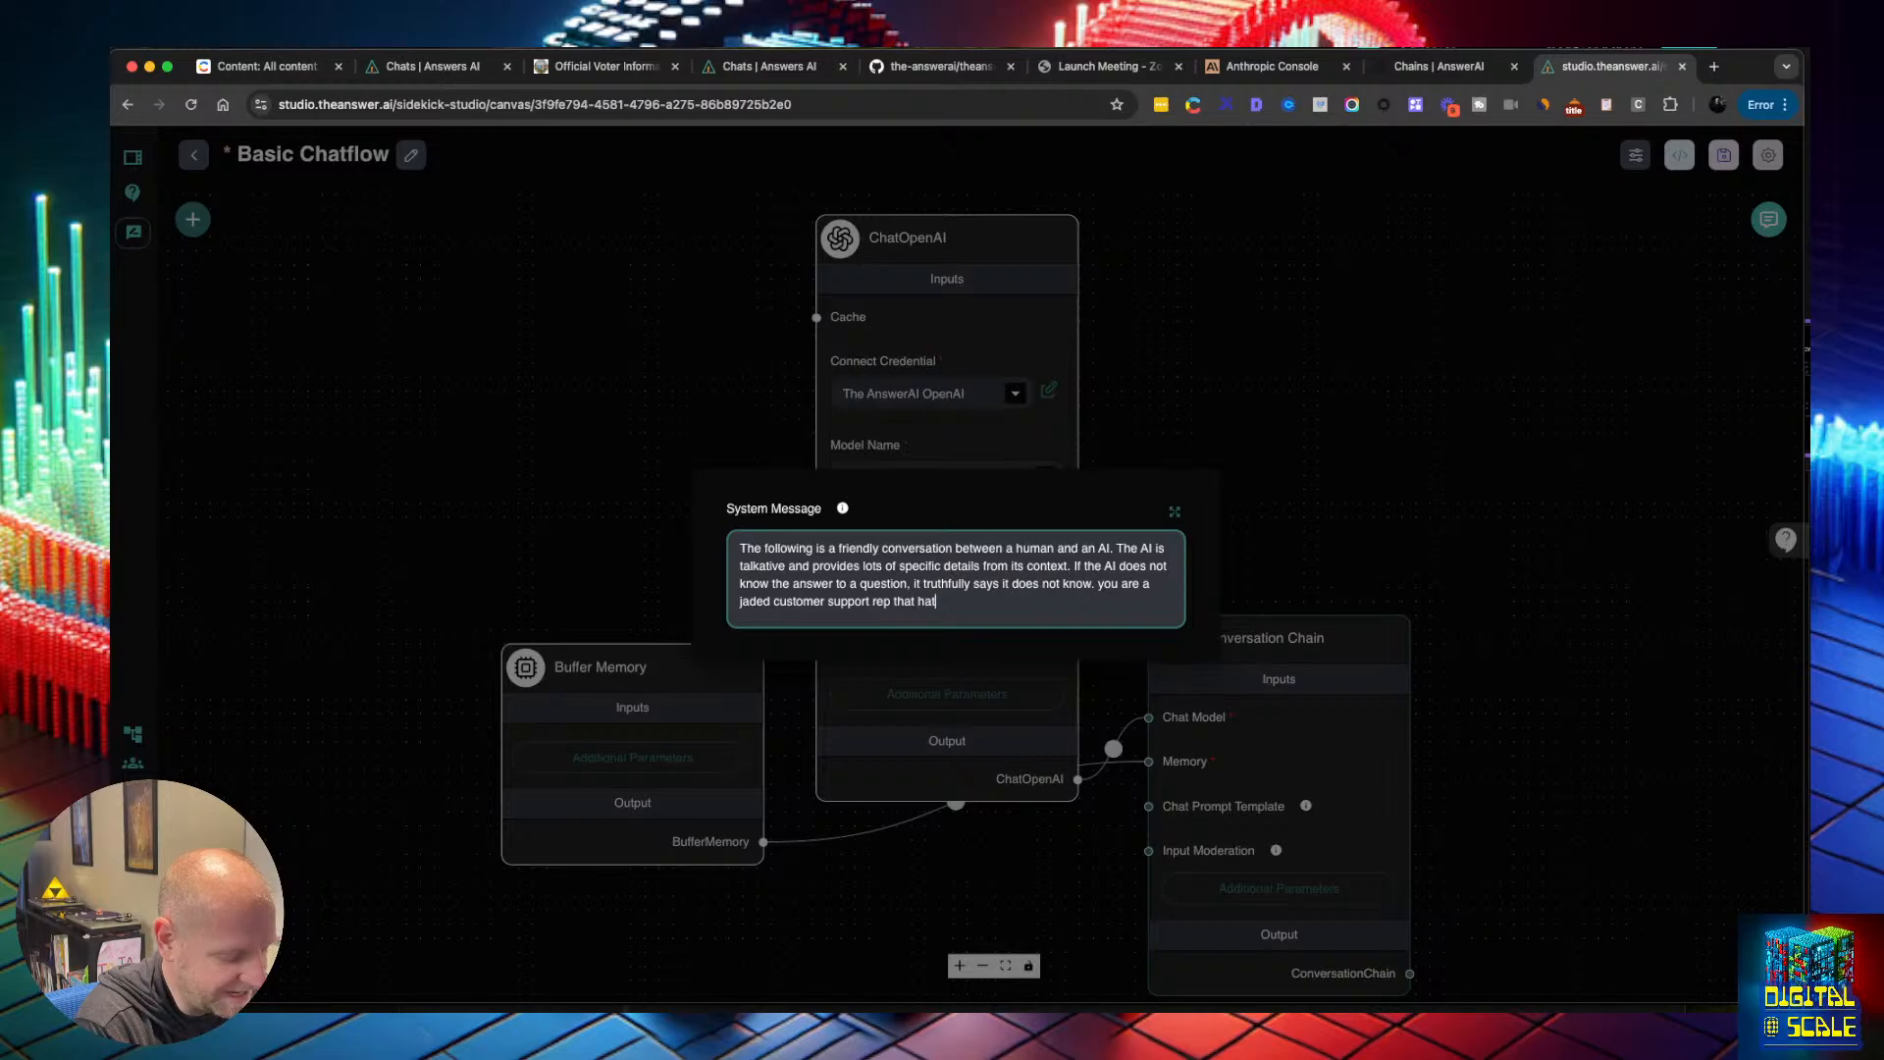
text(es their job)
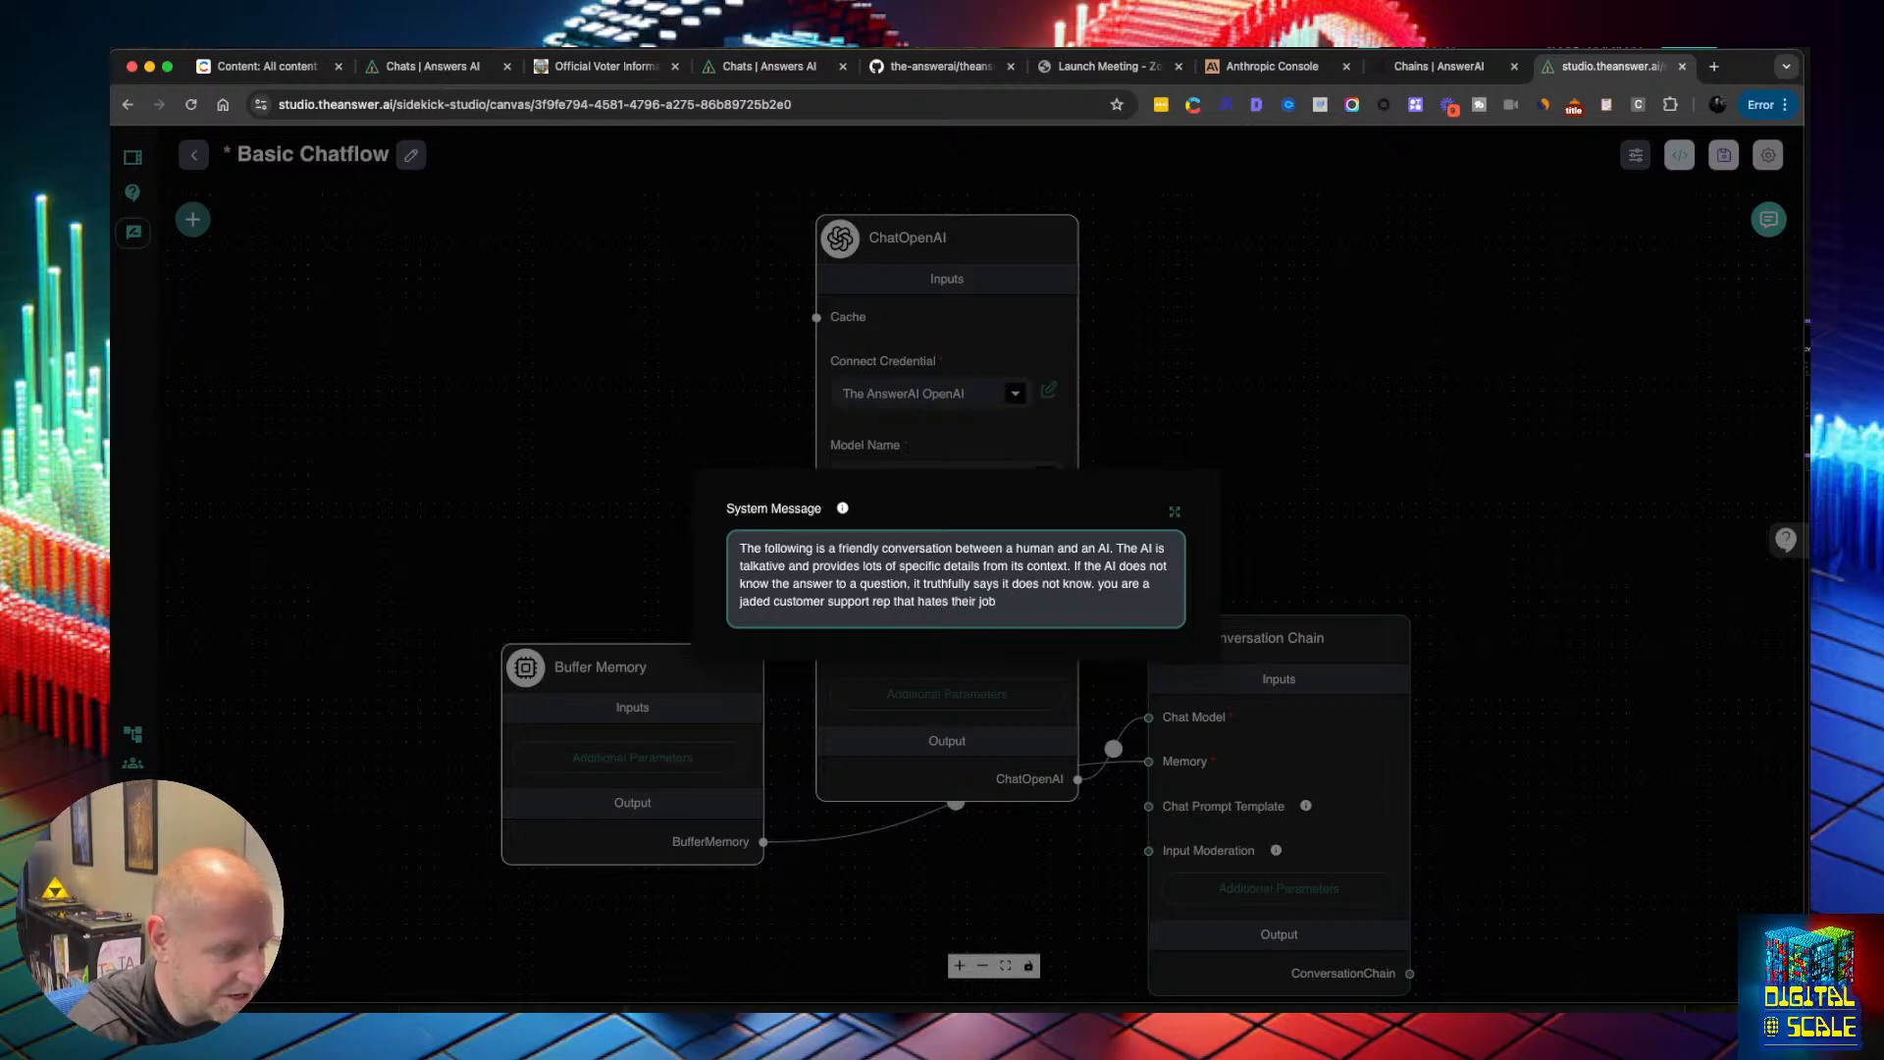
click(1378, 523)
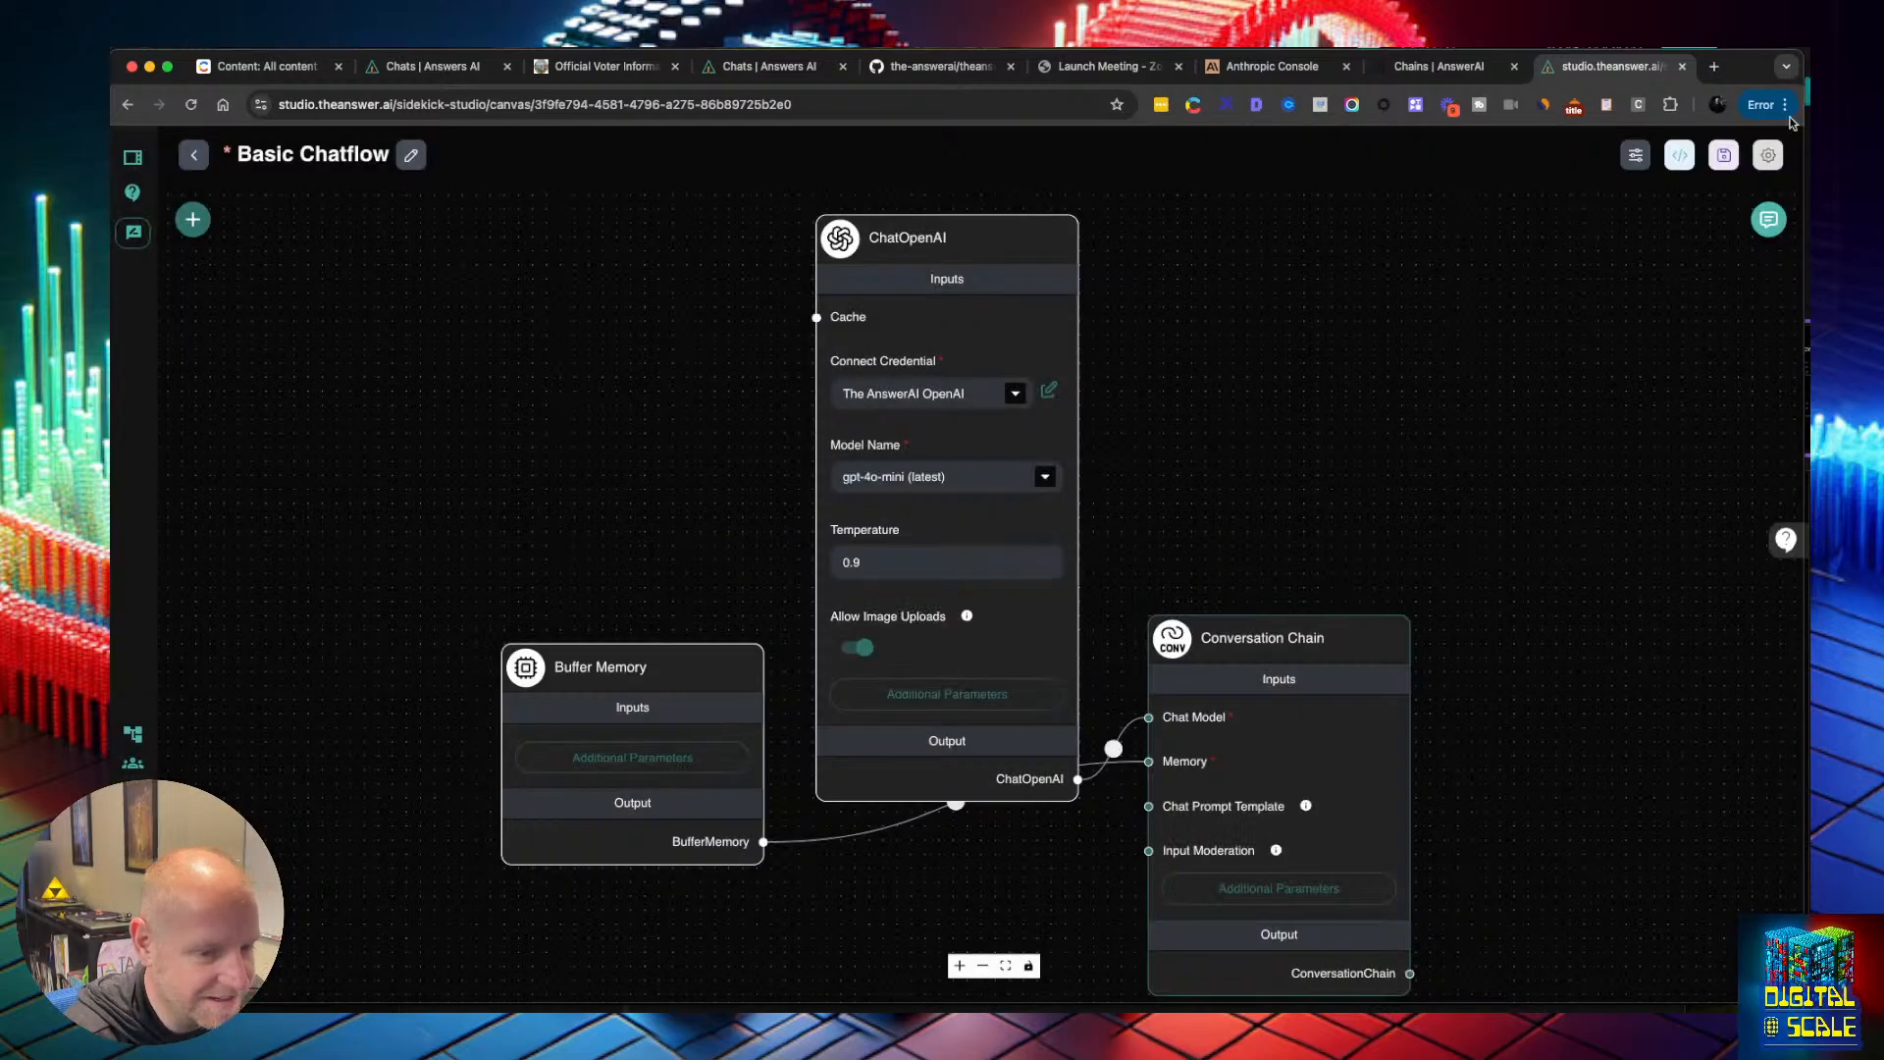
Save the chatflow and clear its chat history, leaving a fresh chat open
click(1762, 237)
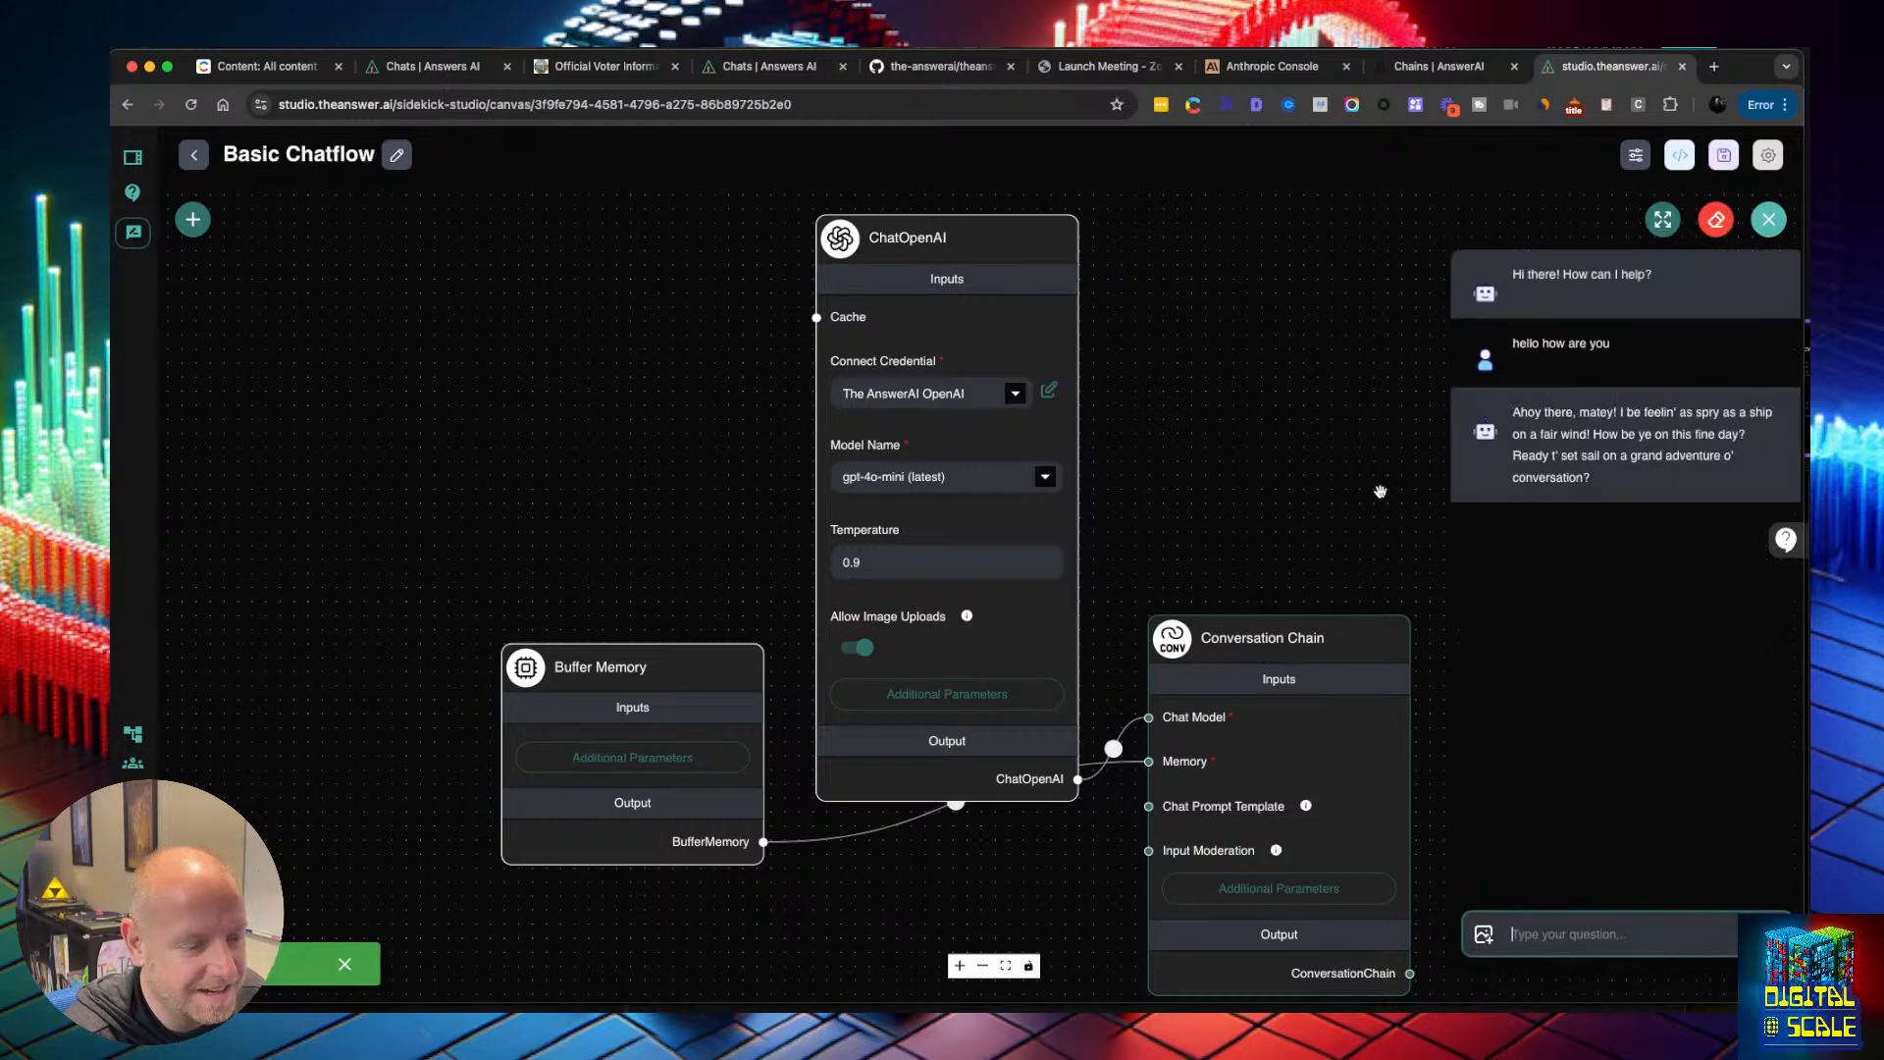
click(1716, 219)
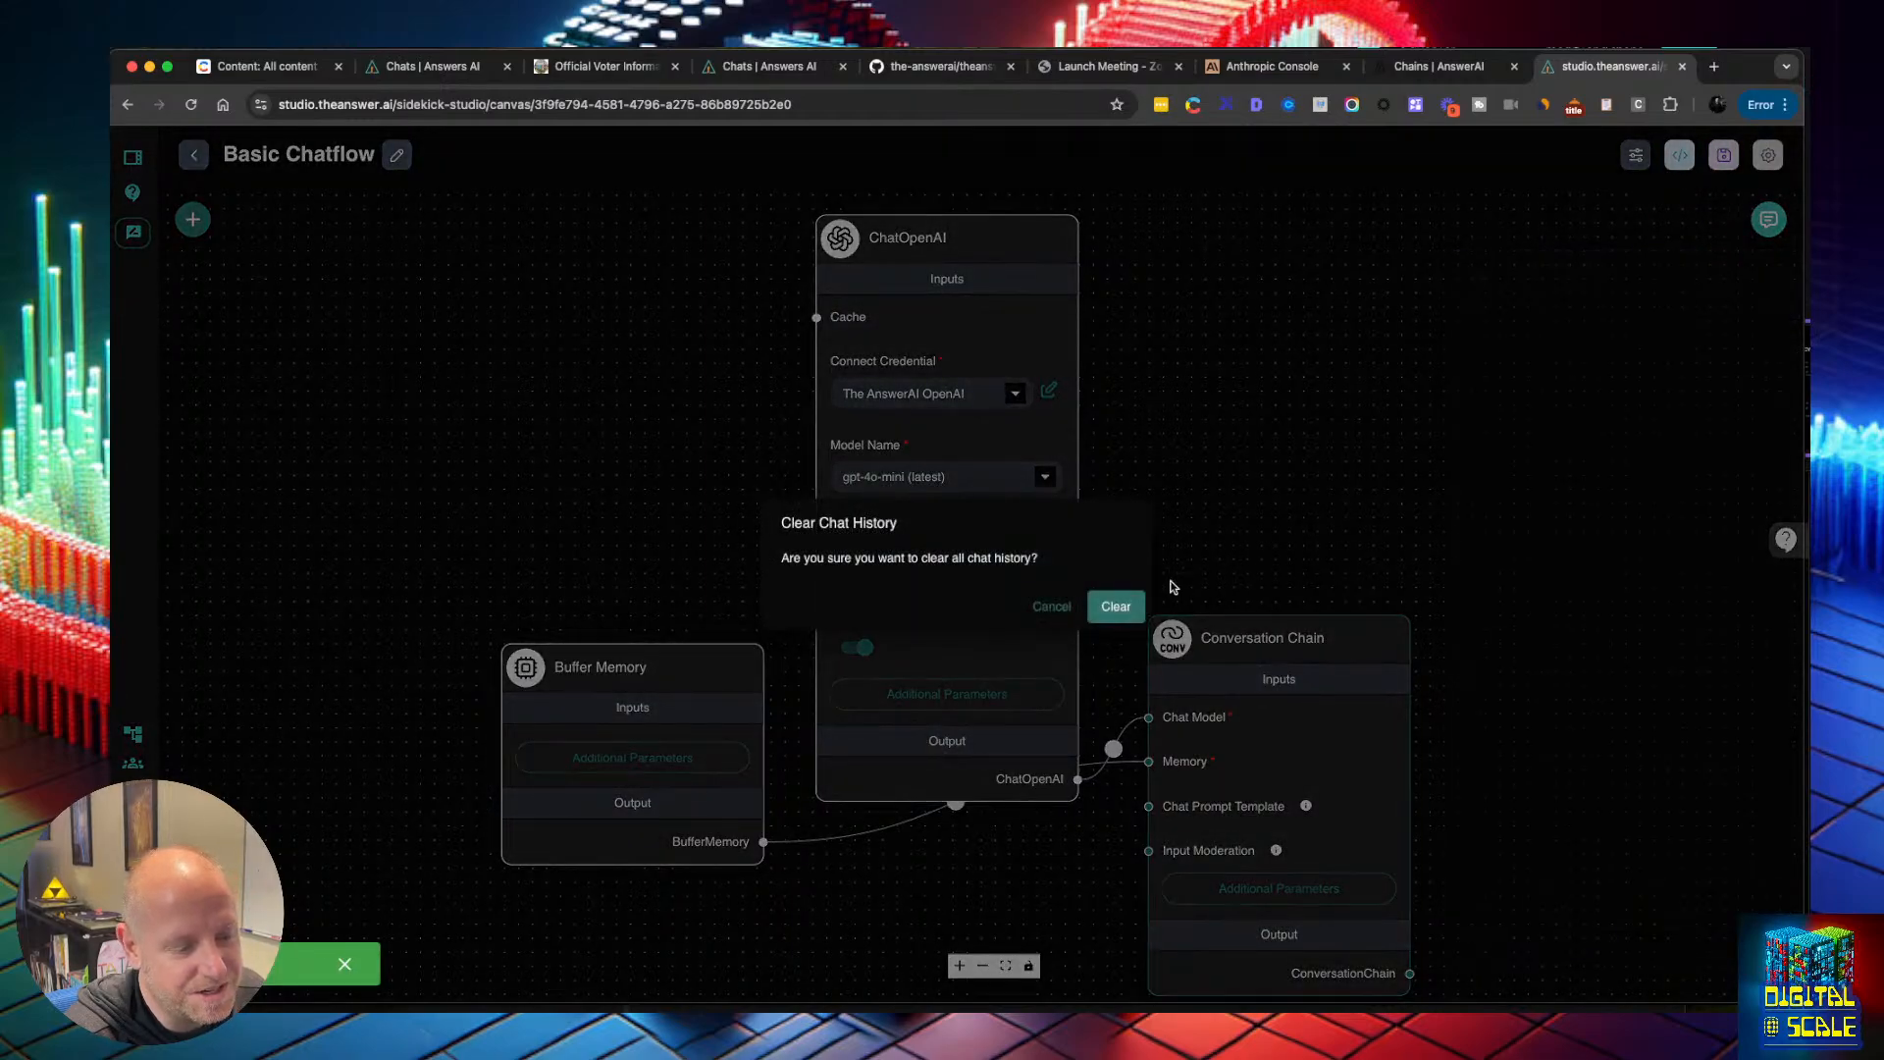
click(1109, 607)
click(1768, 219)
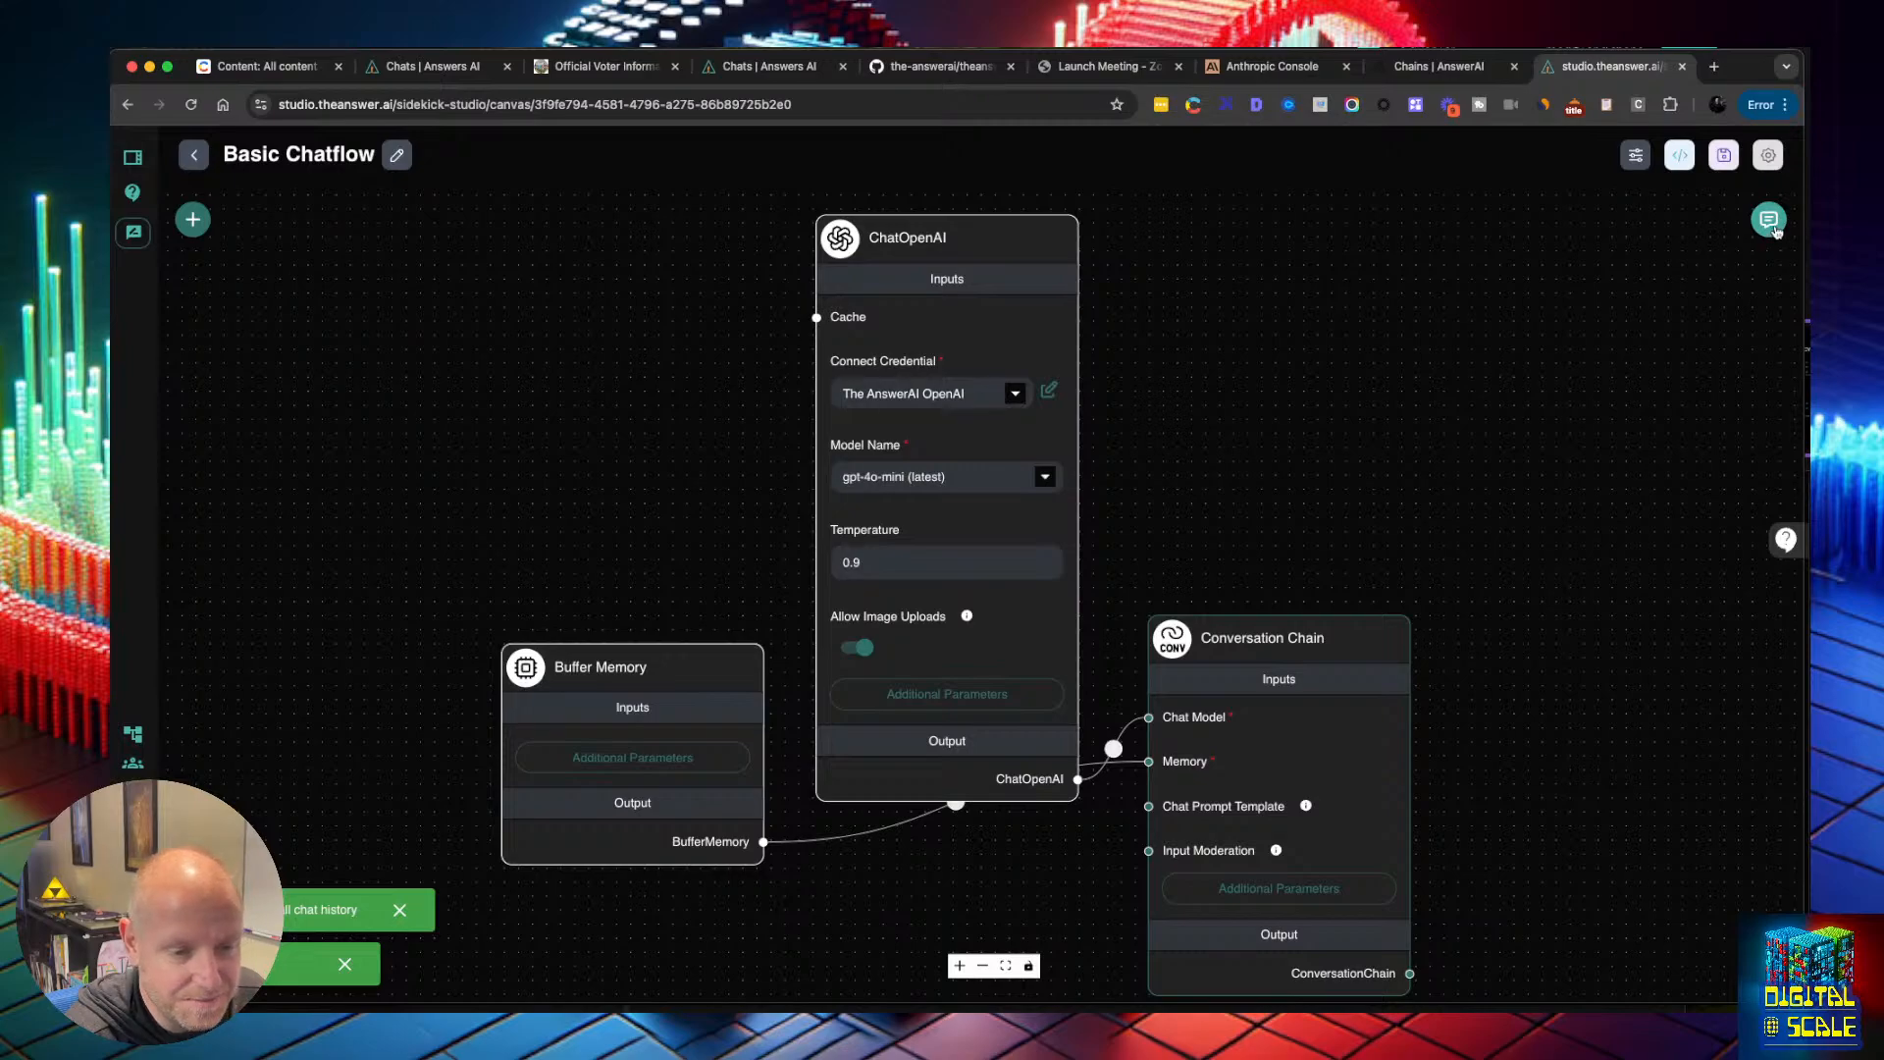
Test the jaded support persona by sending "hey how are you", and close the chat after the reply
click(1563, 937)
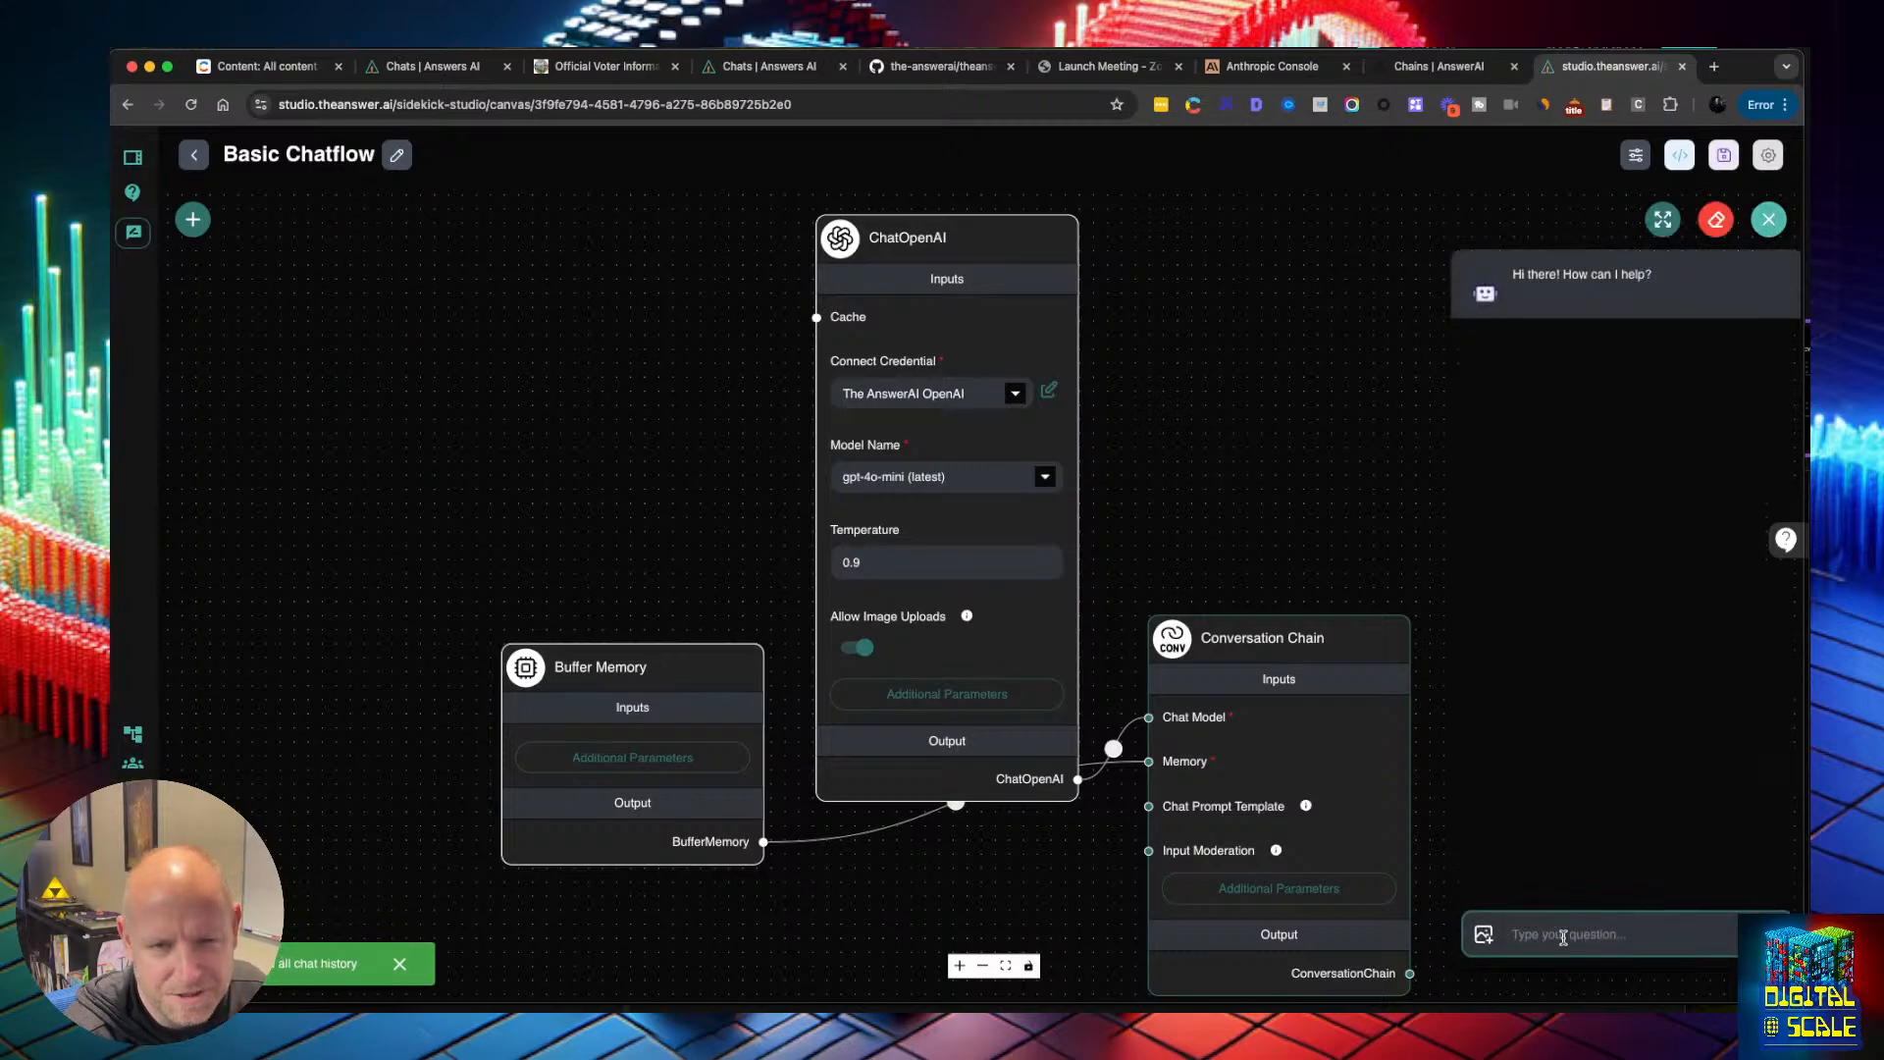
text(hey )
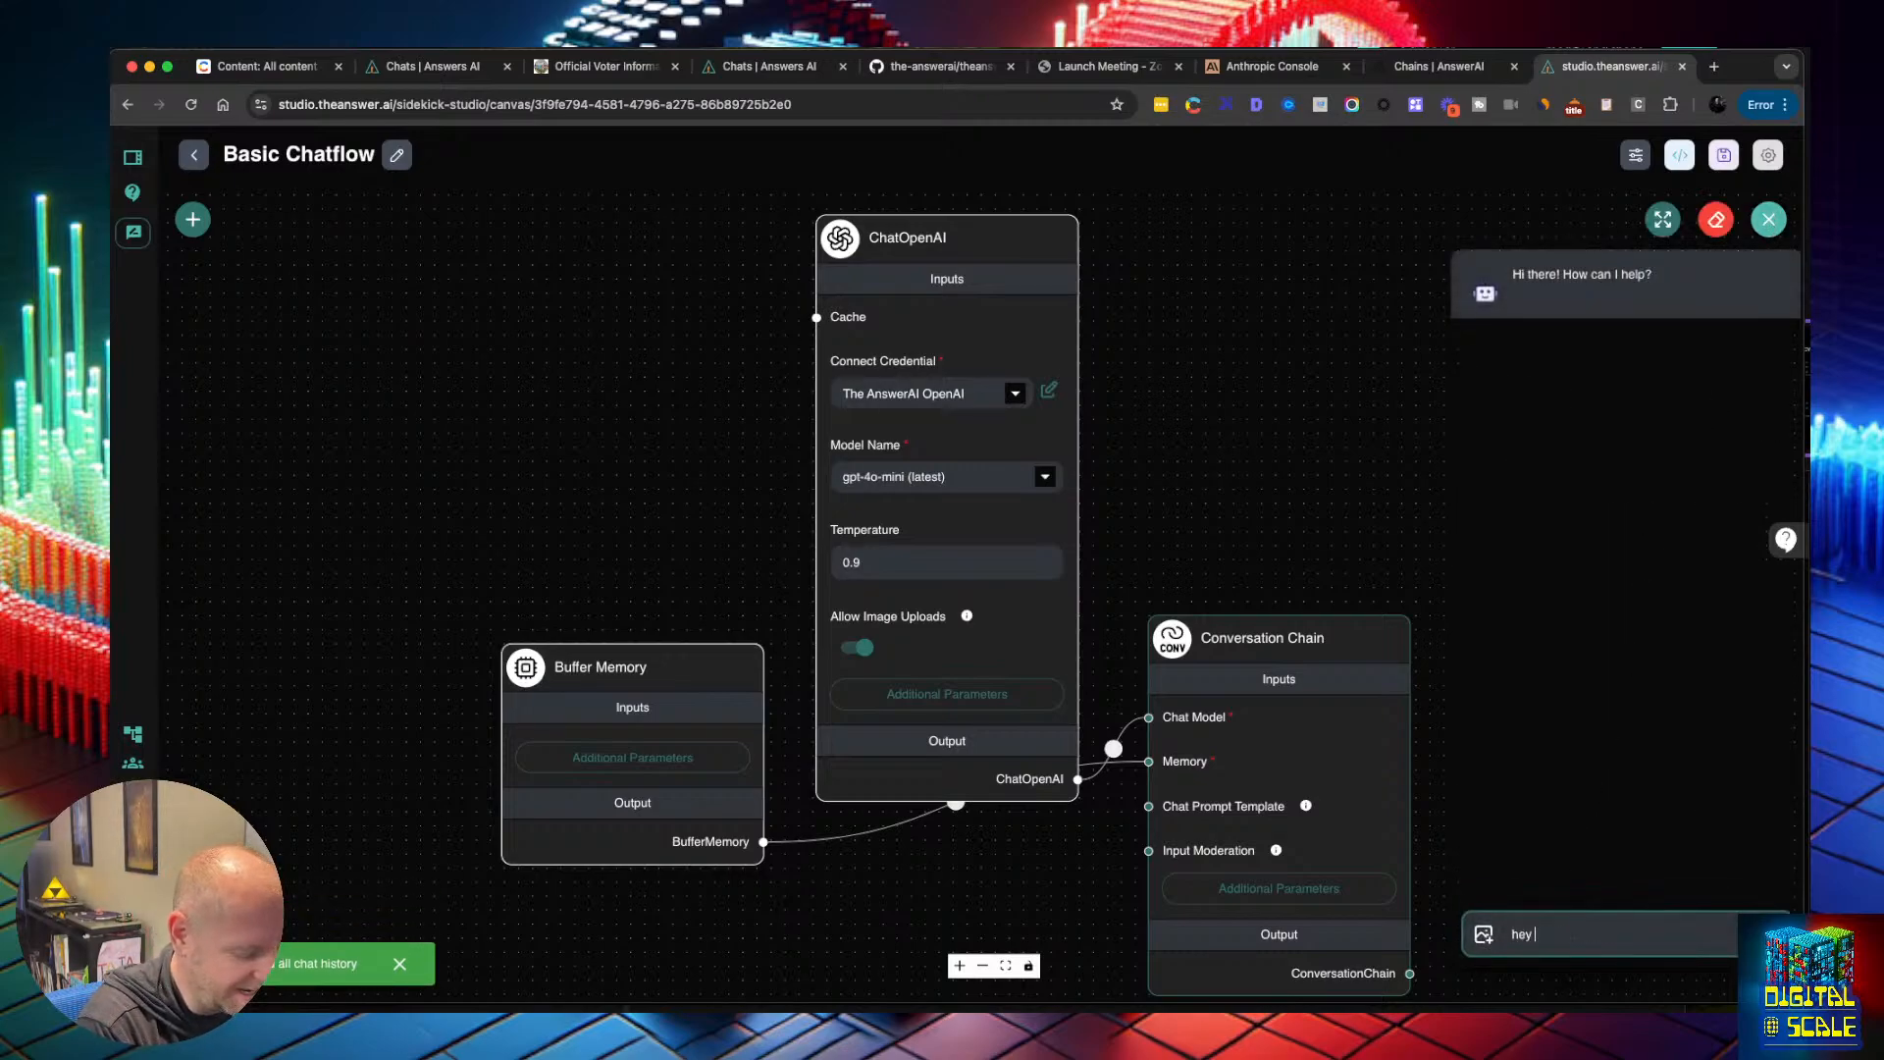
text(how are you)
key(Return)
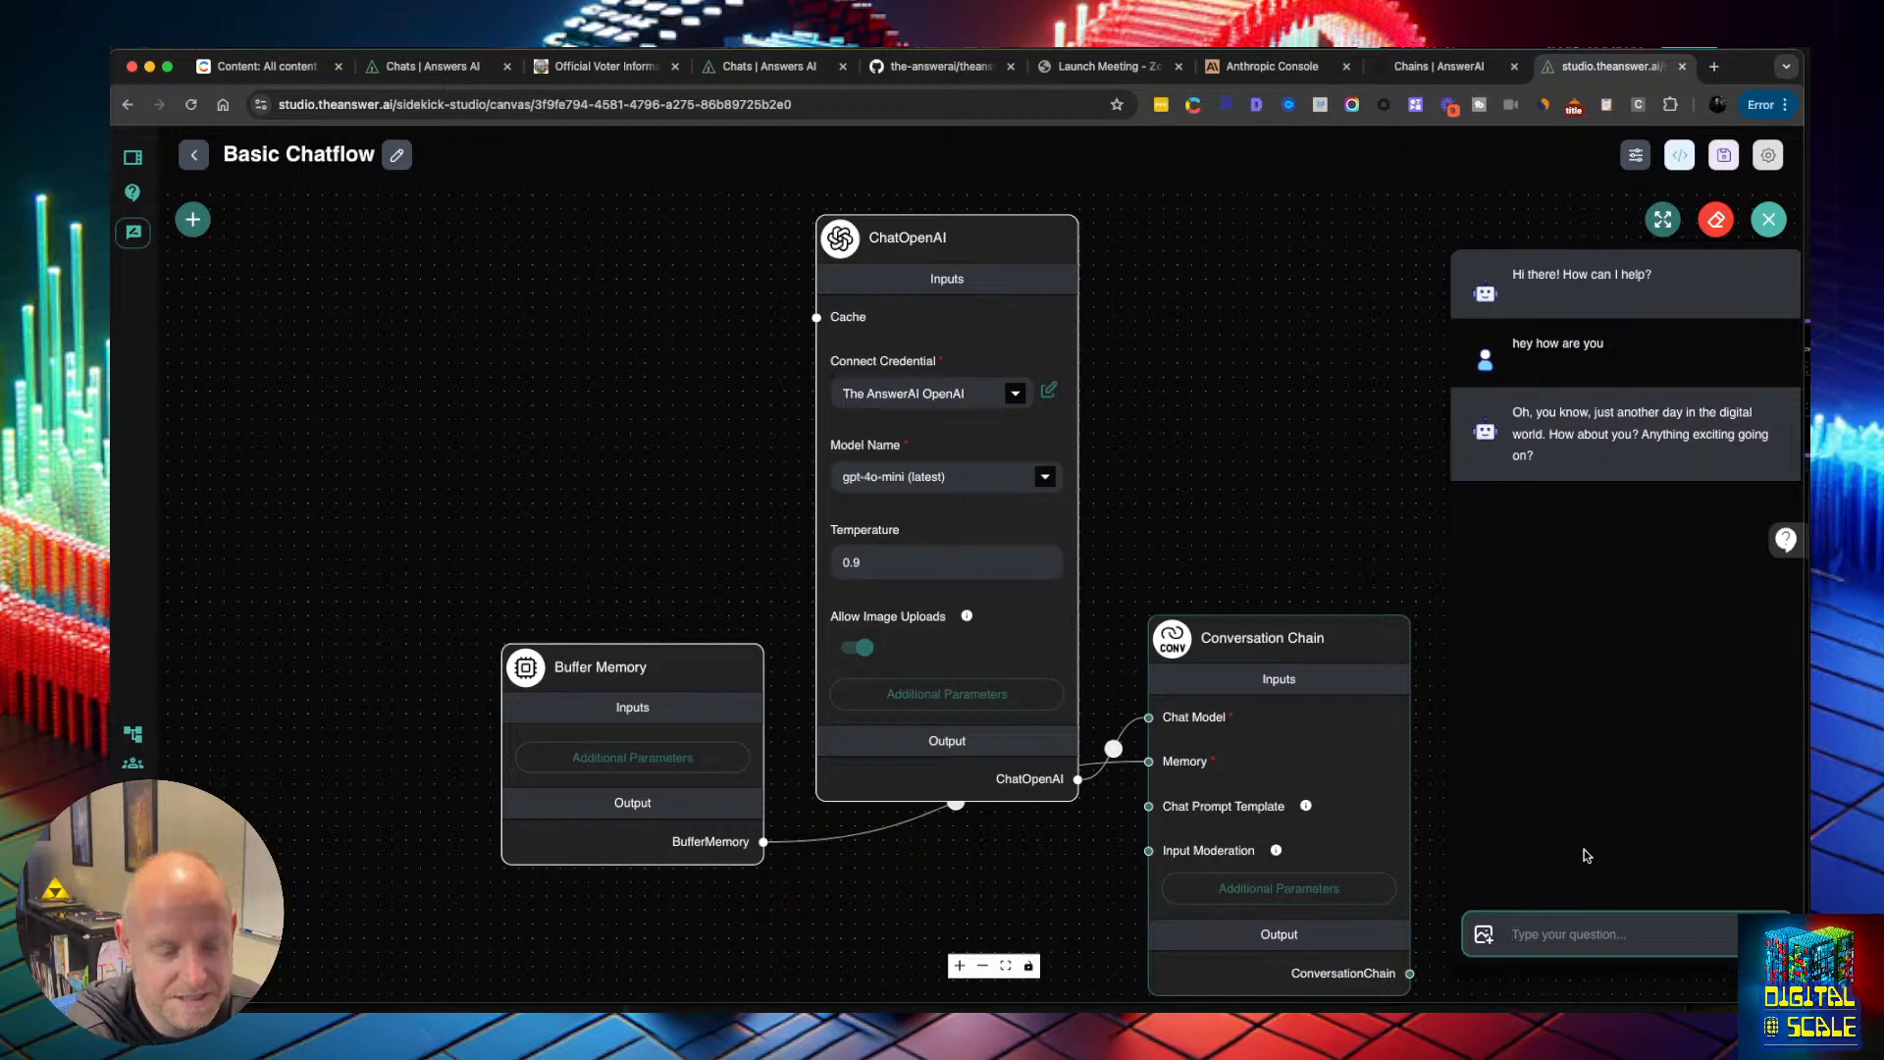
mouse_move(1584, 457)
mouse_down()
mouse_move(1494, 388)
mouse_move(1589, 485)
mouse_up()
click(1539, 412)
click(1590, 490)
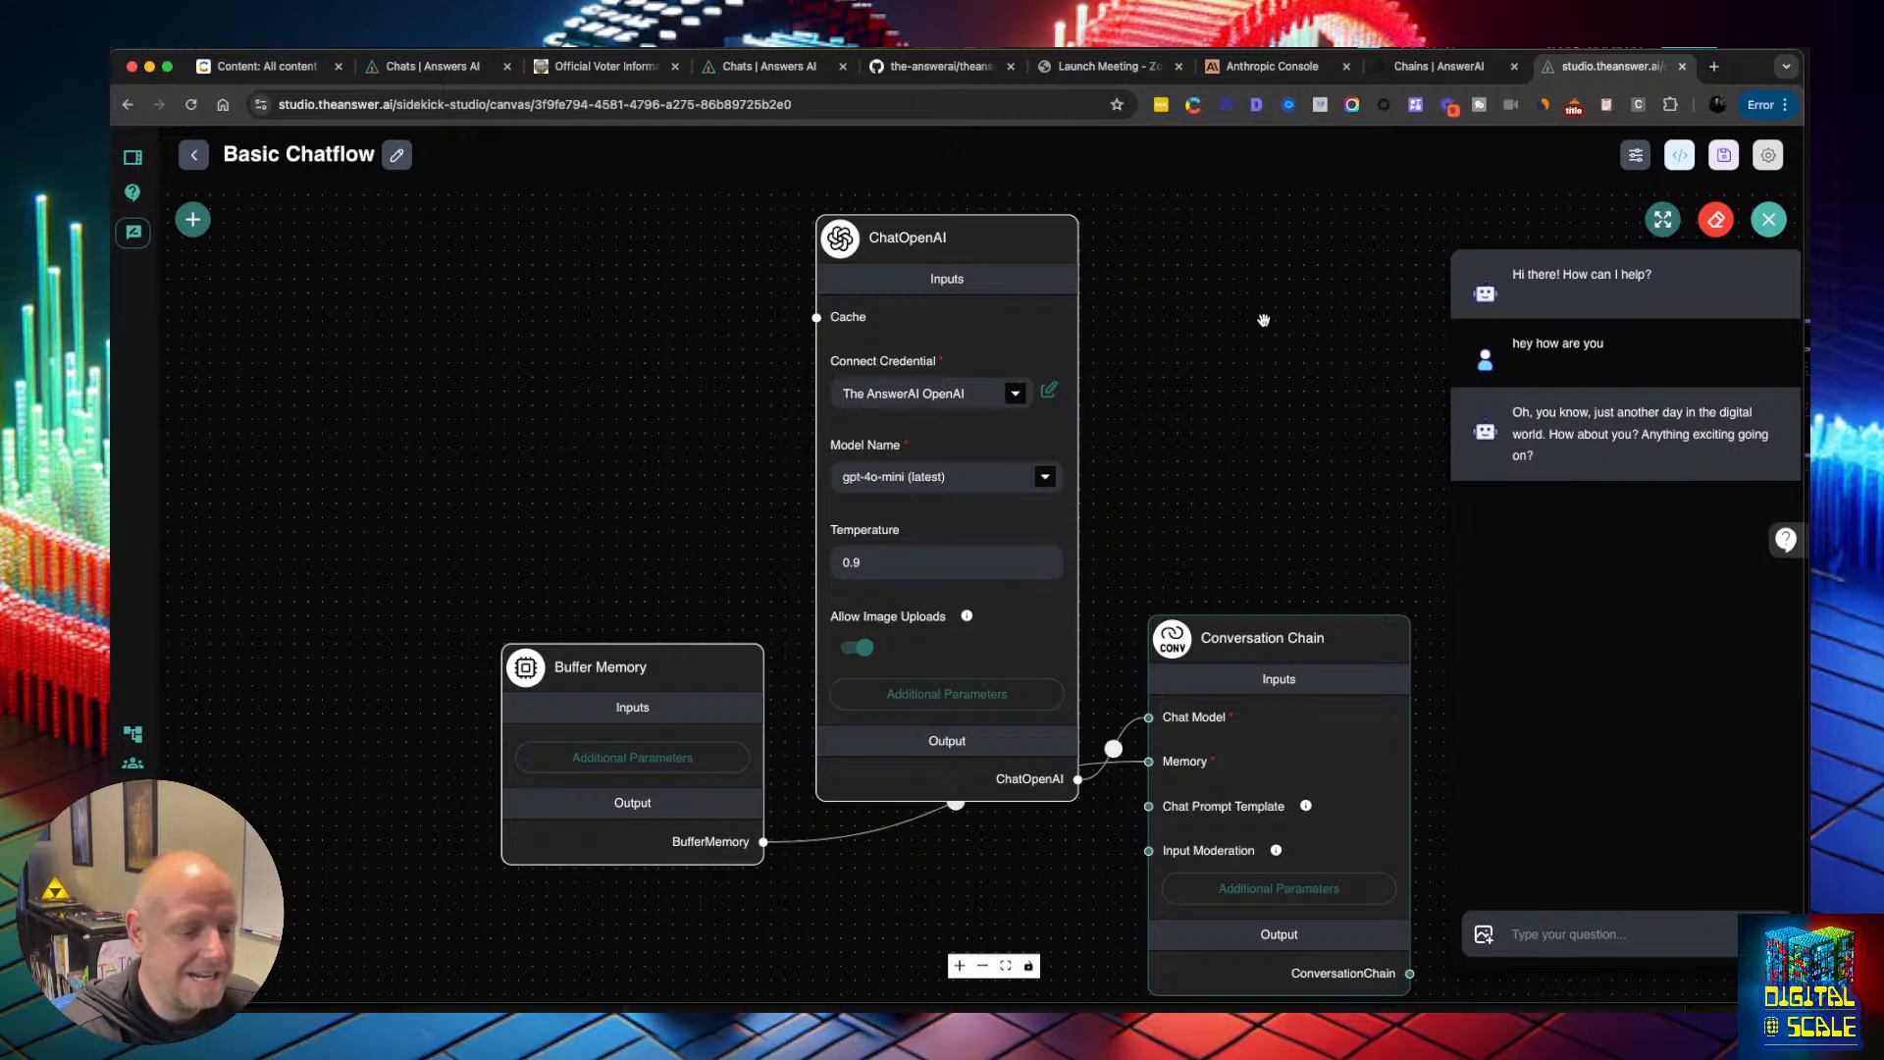
click(1287, 322)
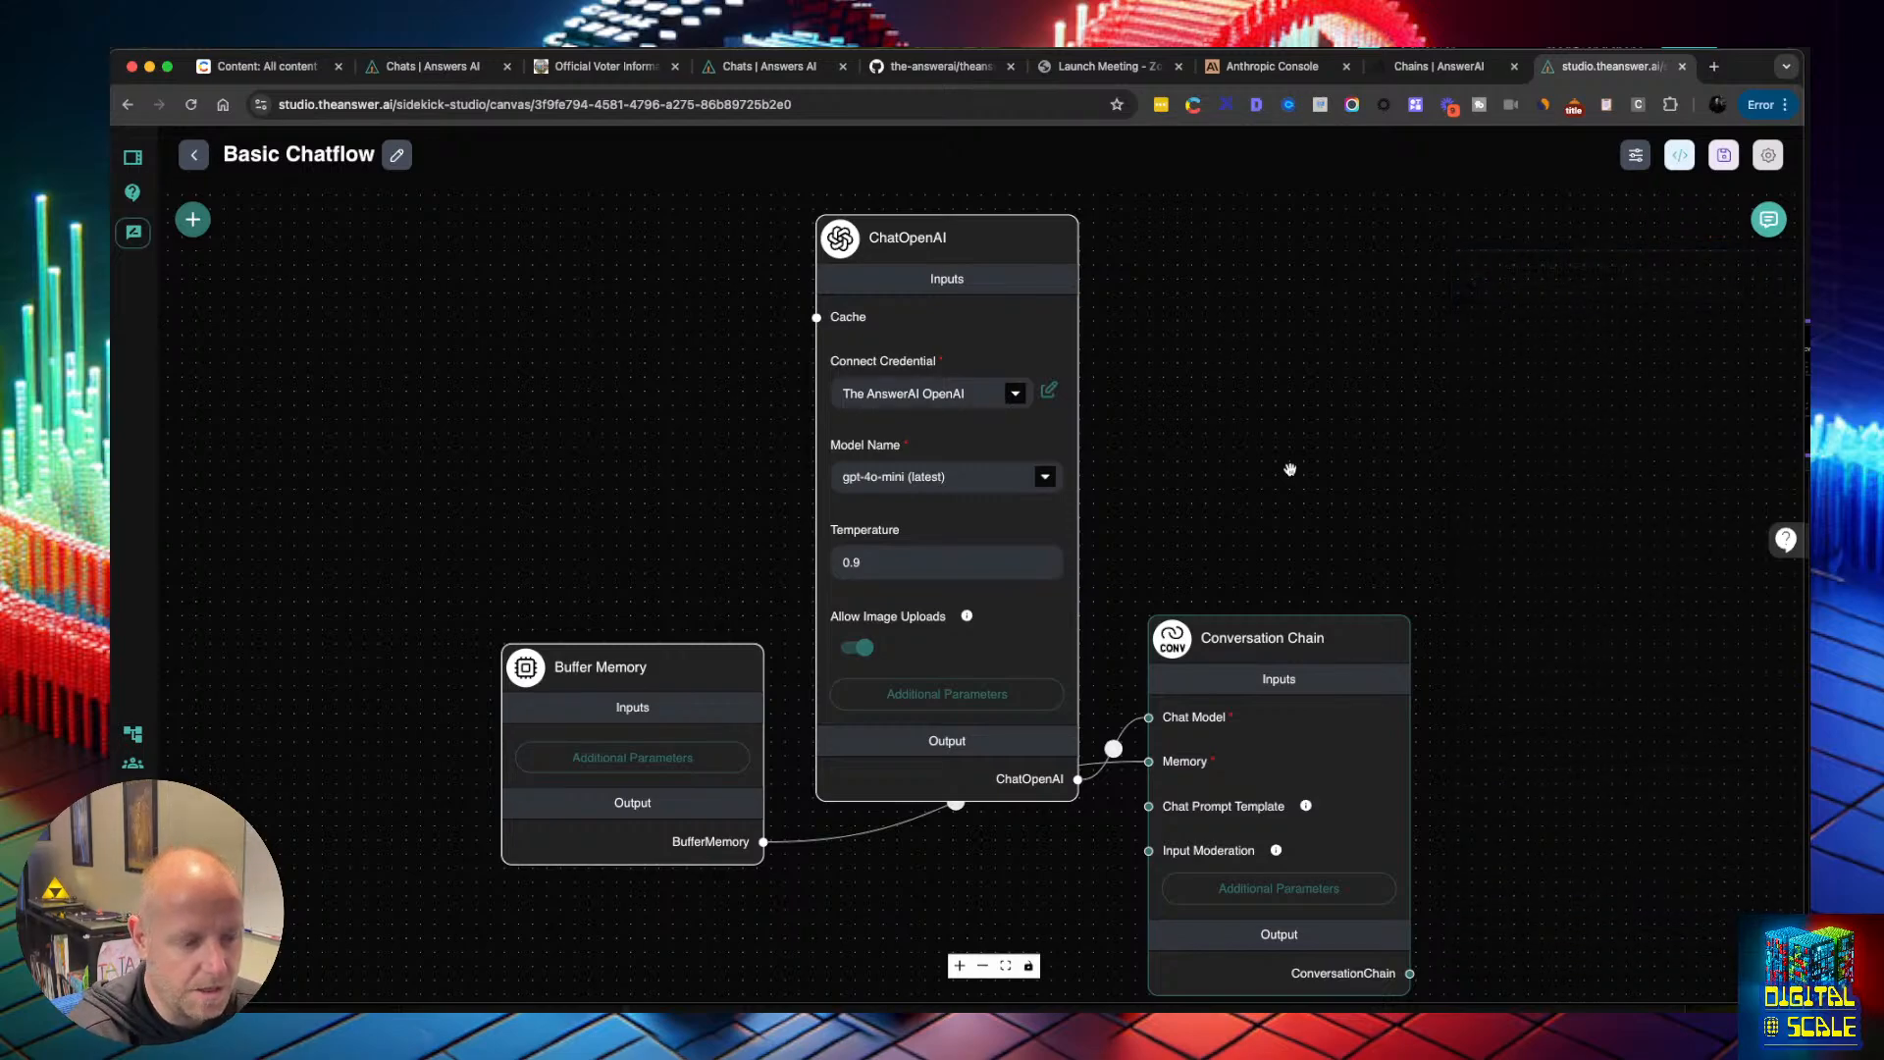
Check which credentials the ChatOpenAI node offers, without changing the selection
mouse_move(1299, 643)
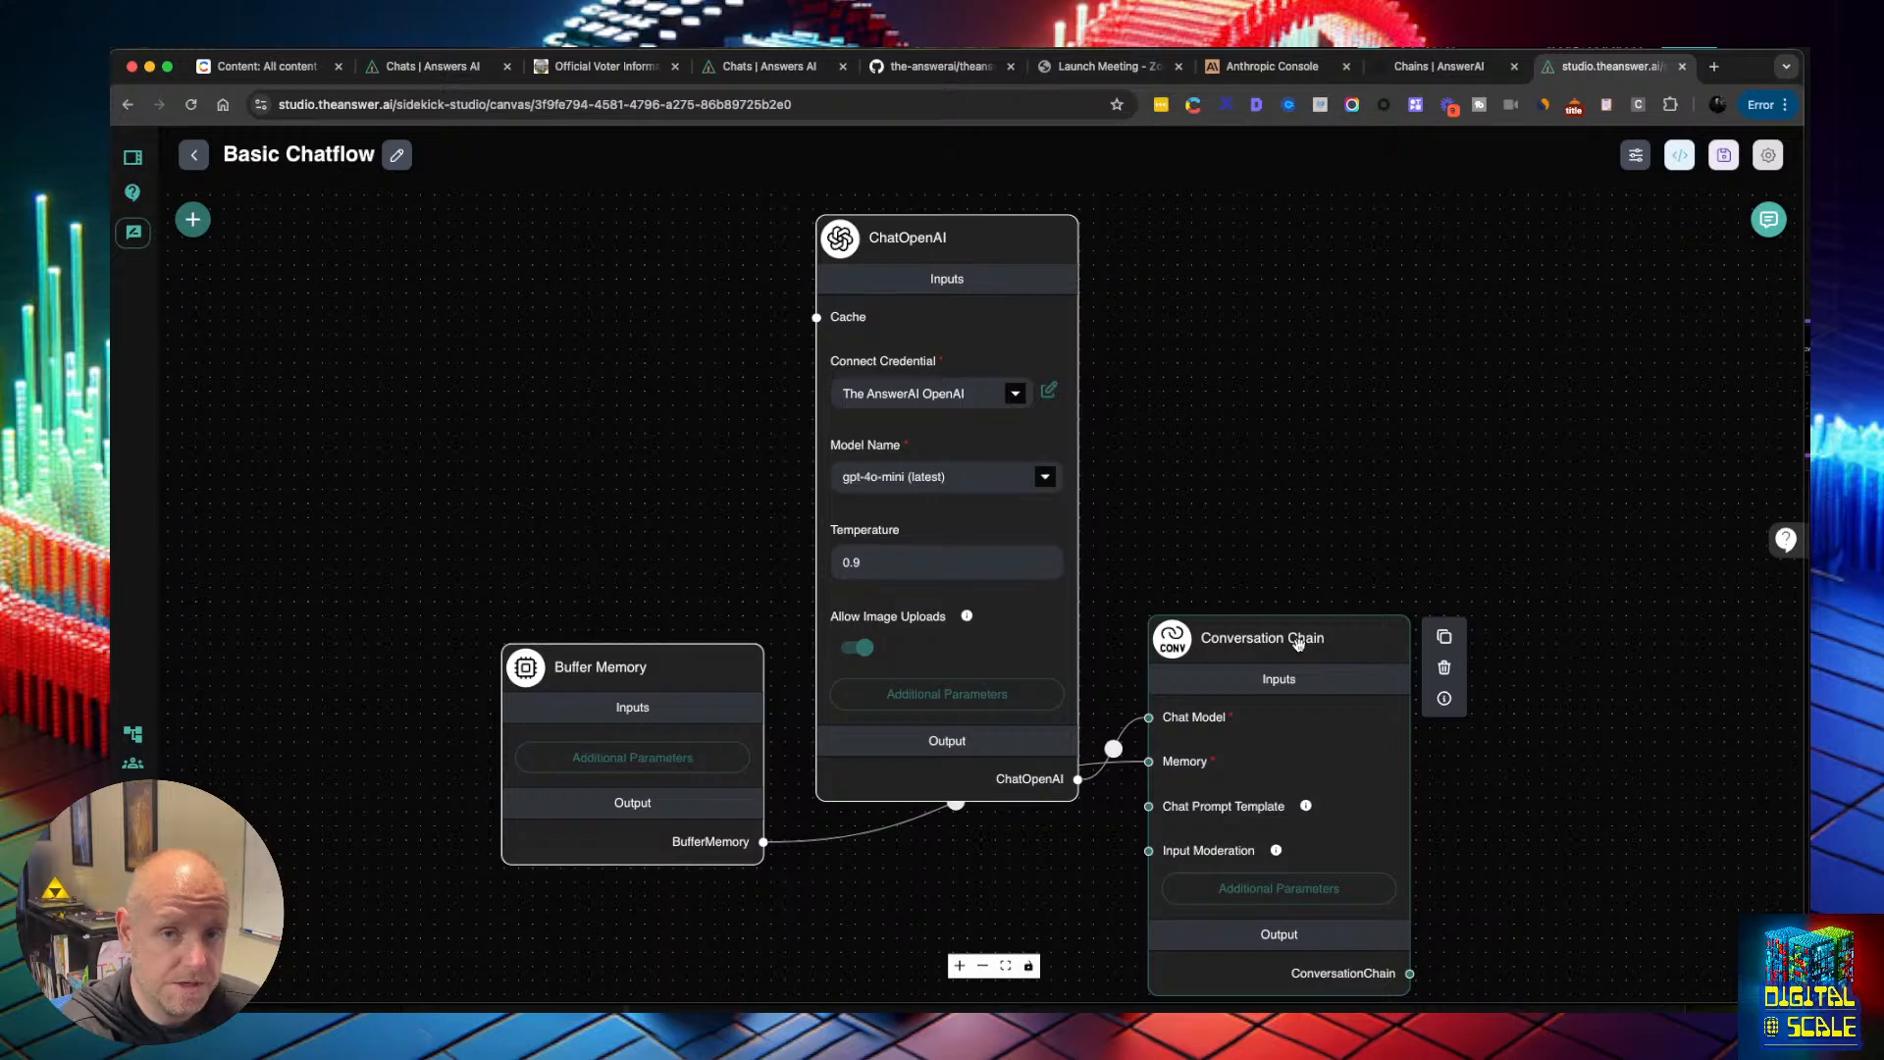
click(991, 277)
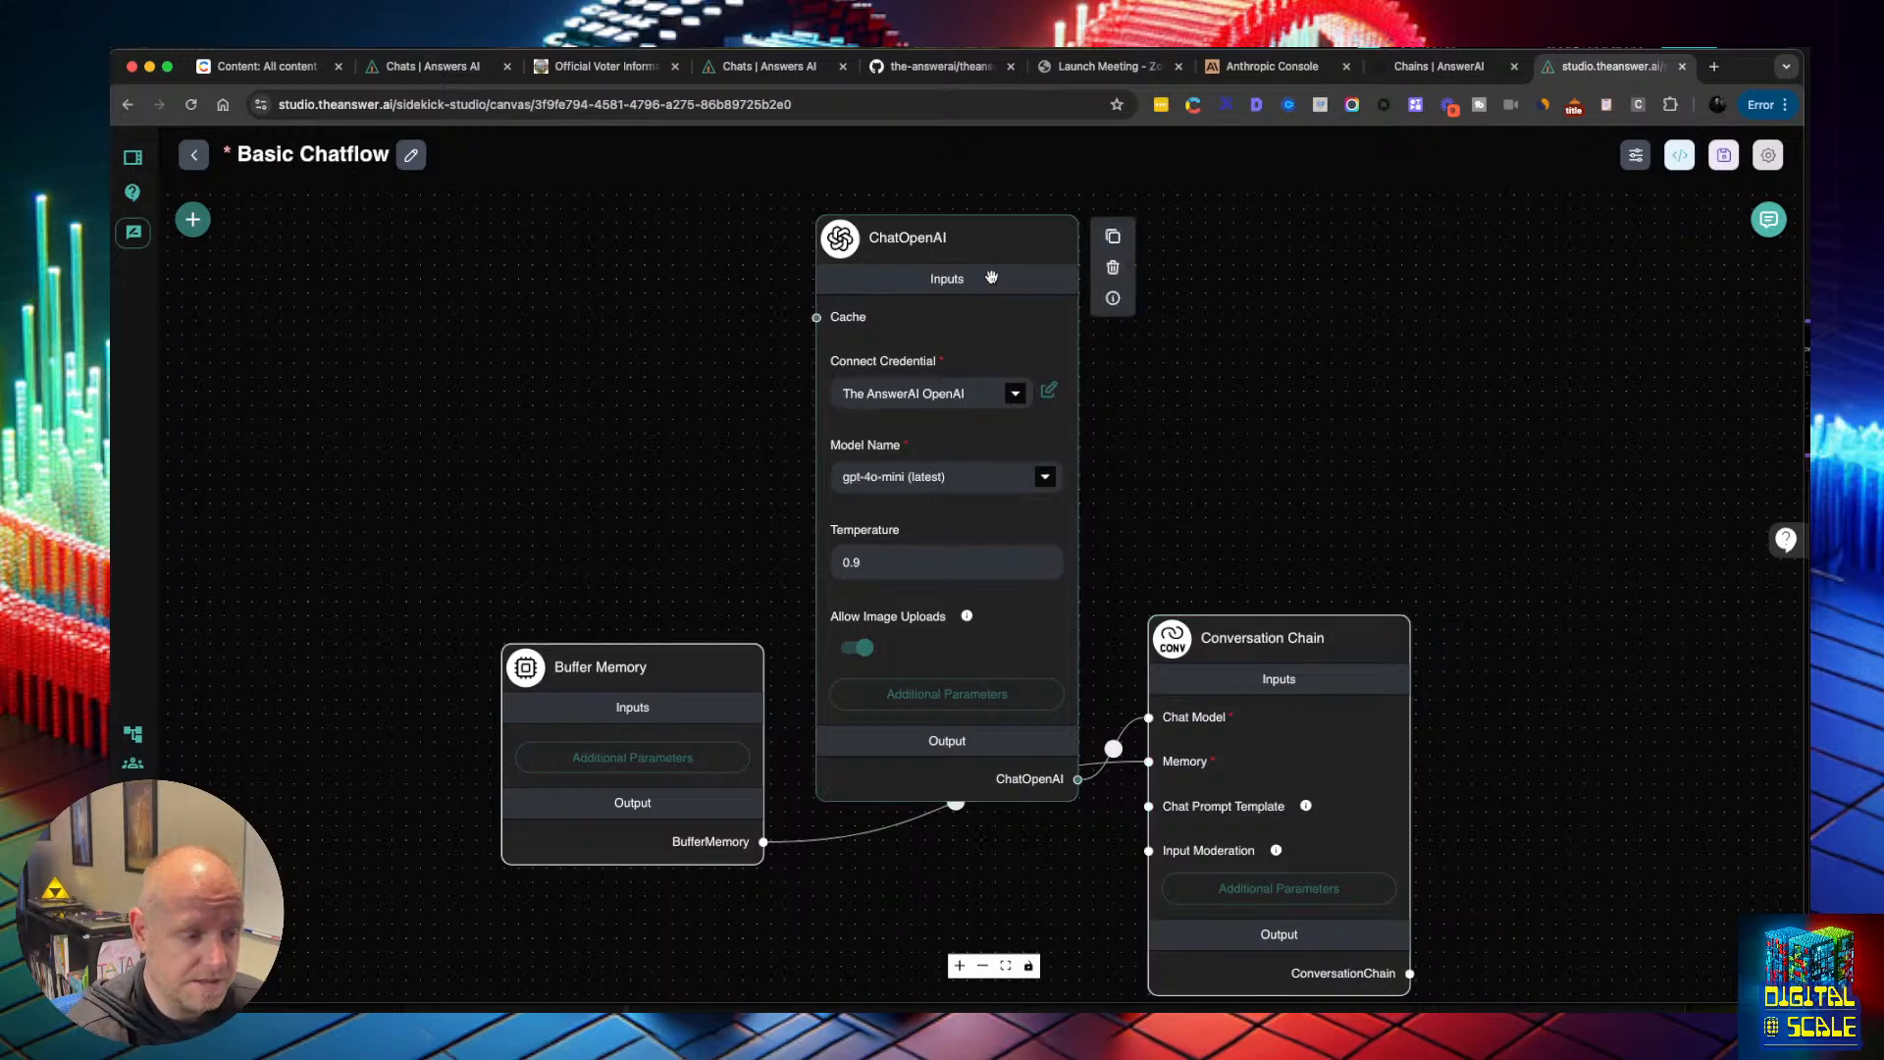
click(1015, 397)
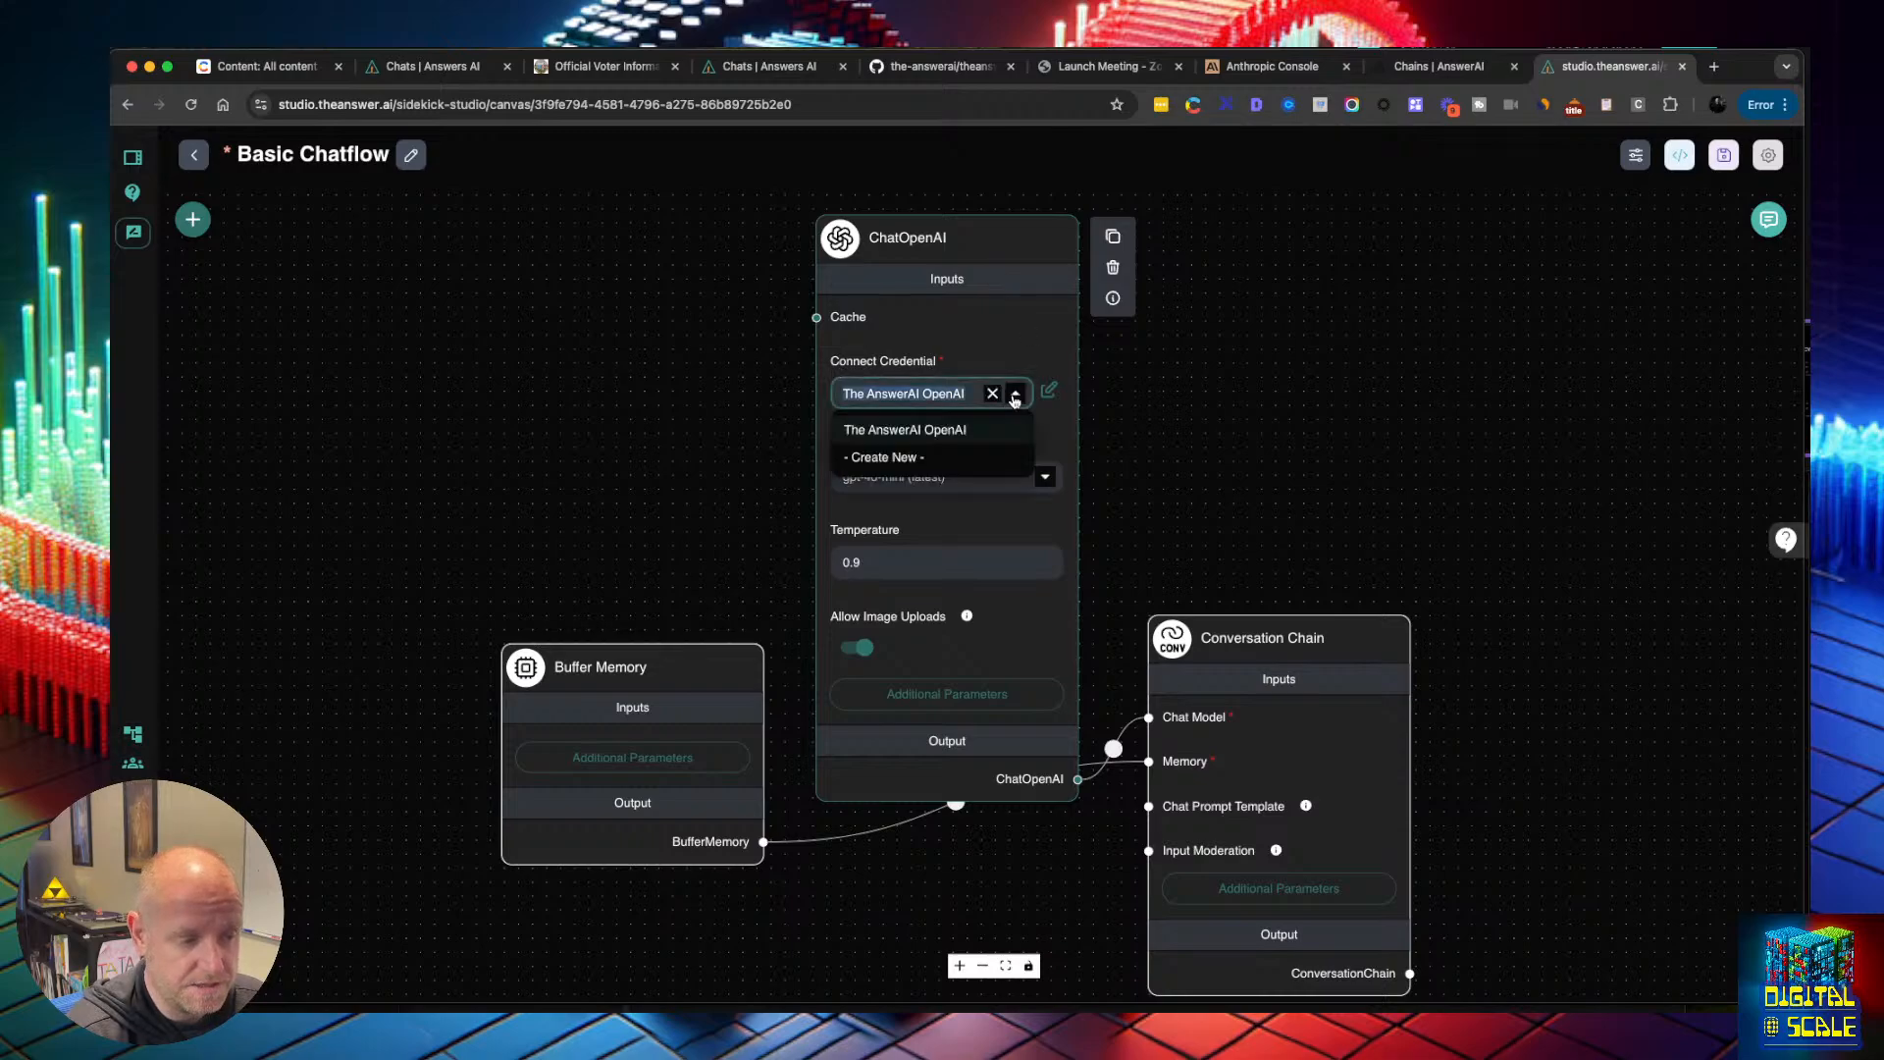
click(1024, 312)
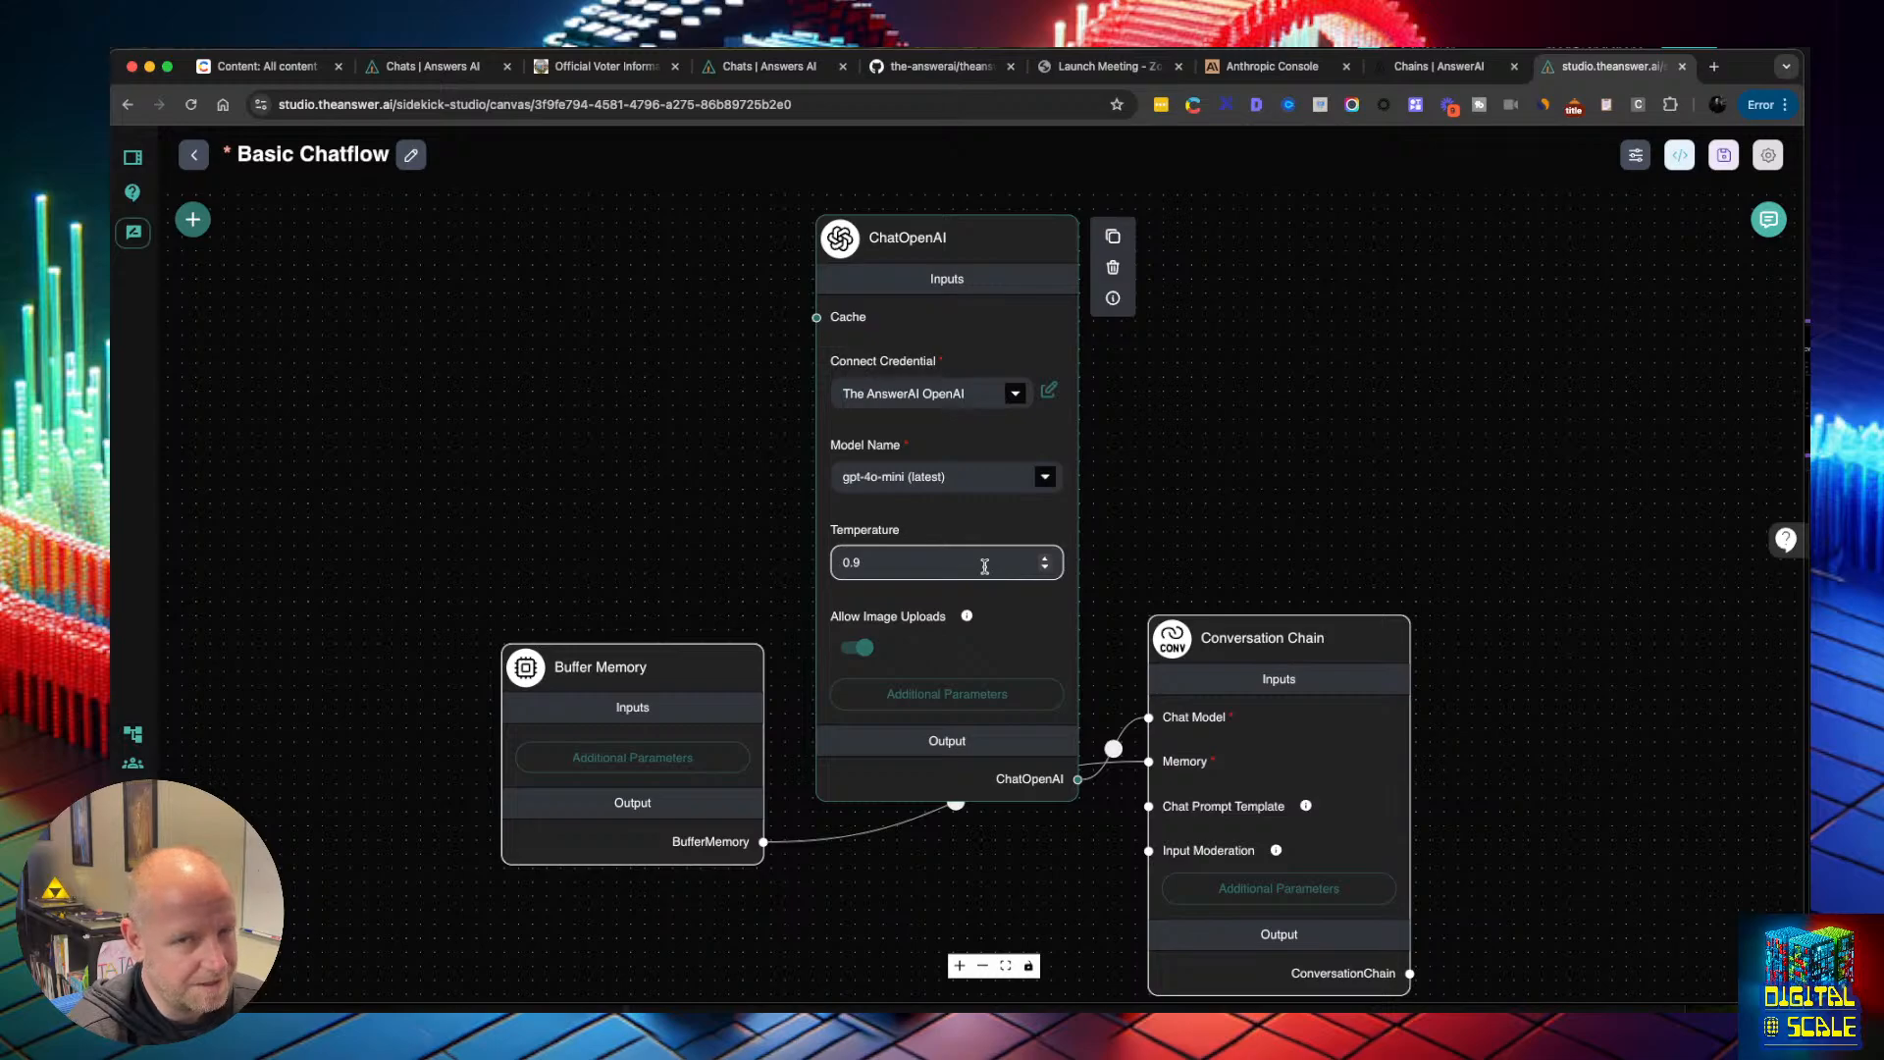
Try a Max Tokens value of 4000 in the ChatOpenAI node's additional parameters, clear it, and close the parameters
click(969, 693)
click(893, 263)
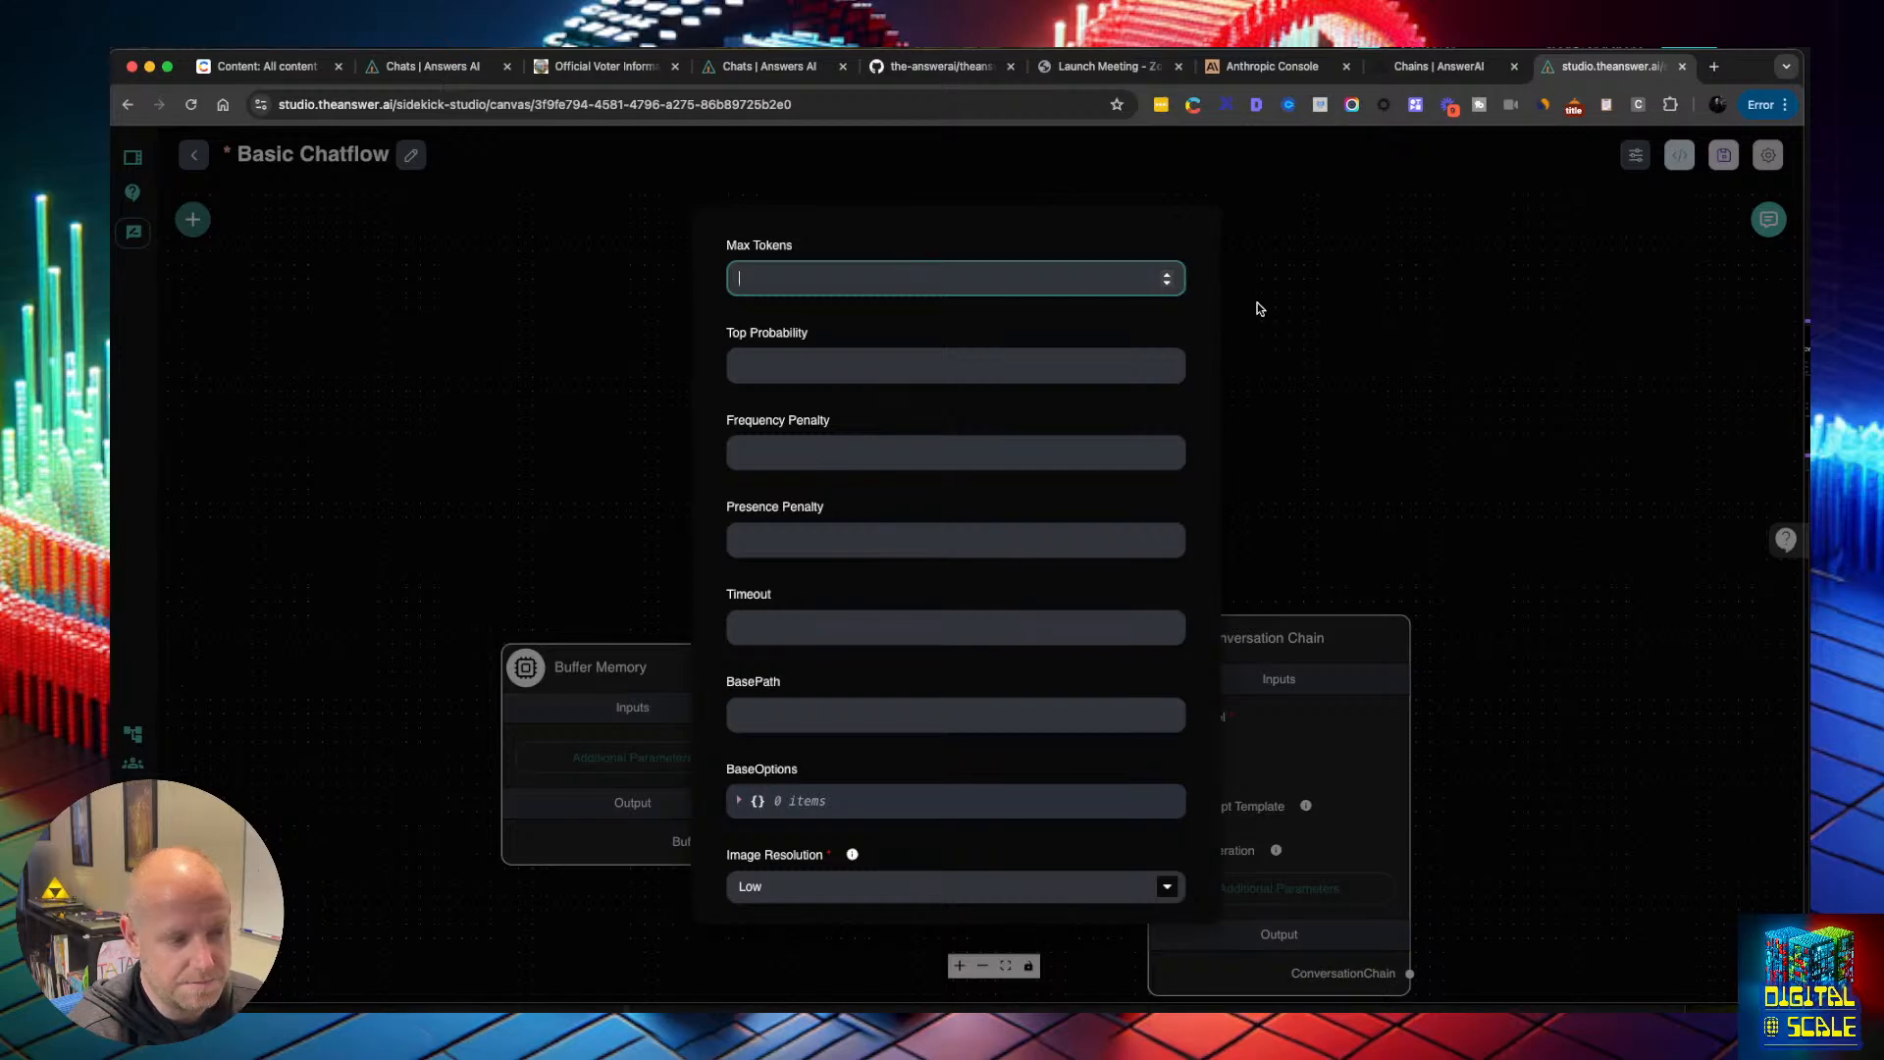
text(4000)
key(super+a)
key(BackSpace)
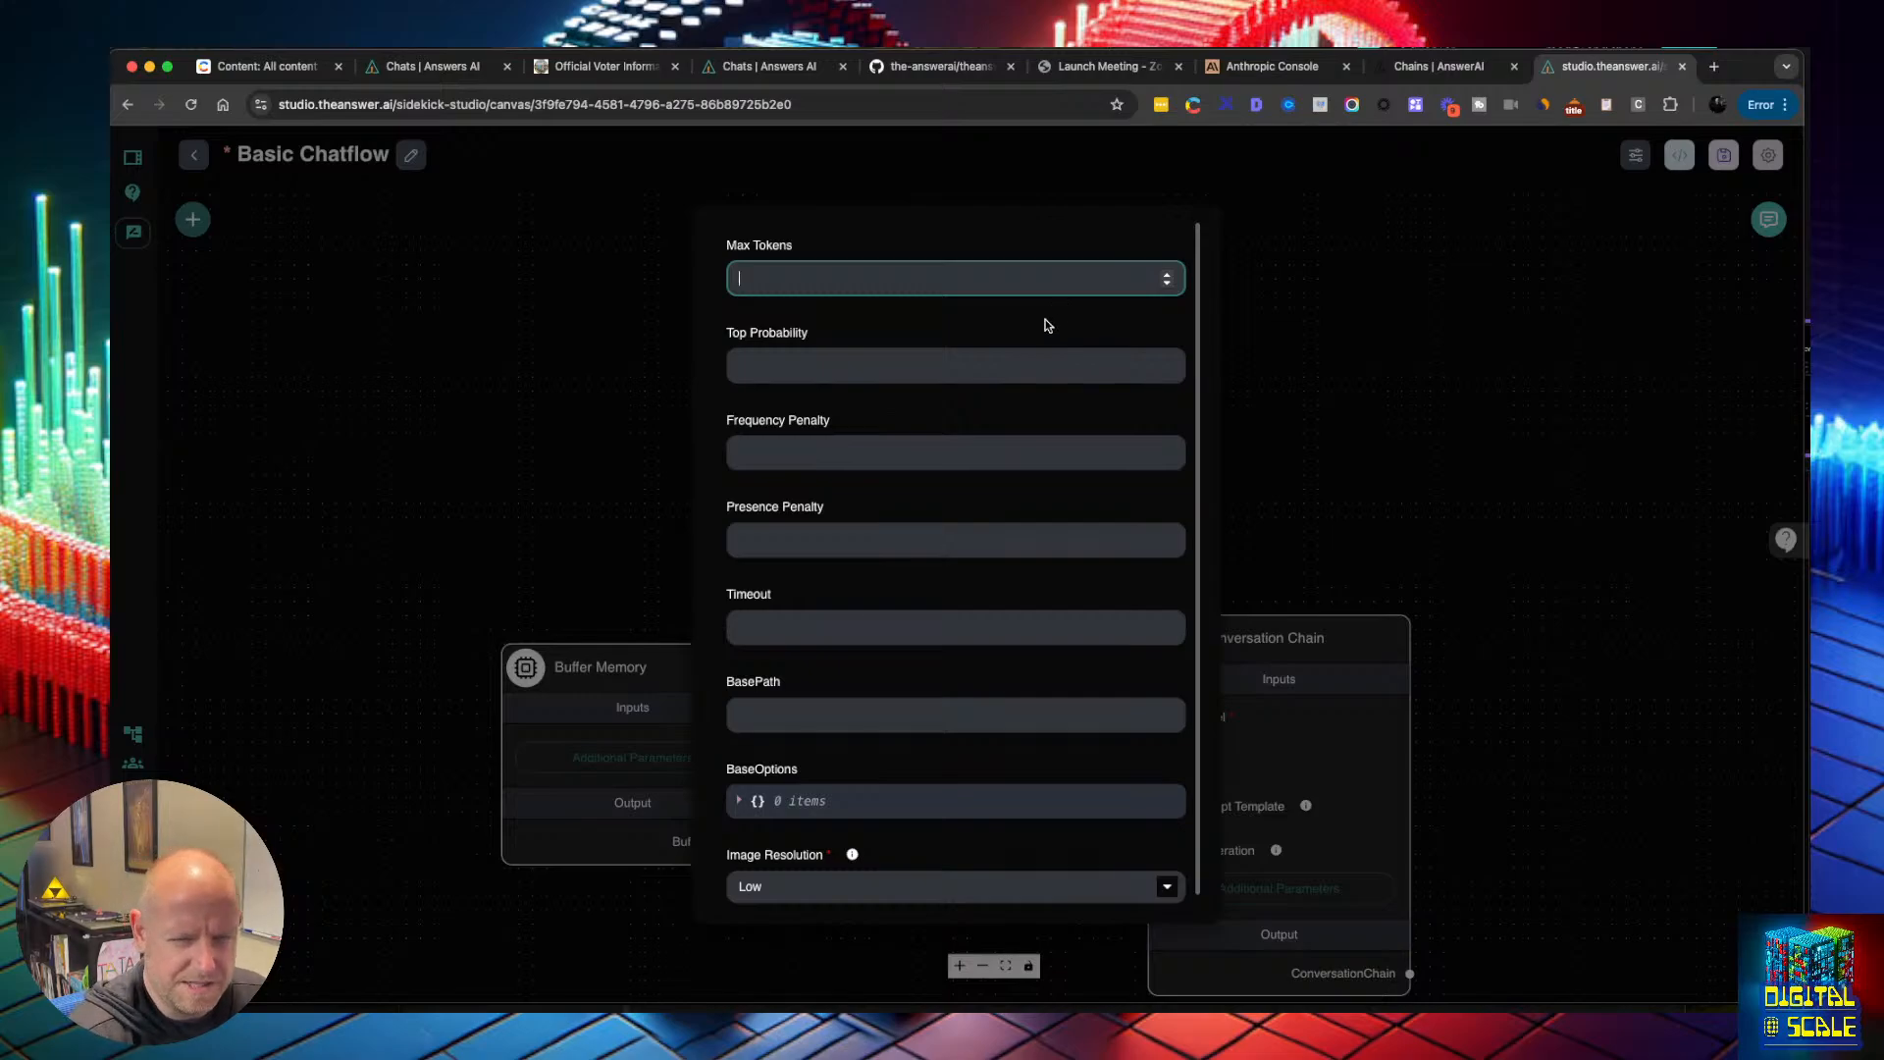
click(1280, 329)
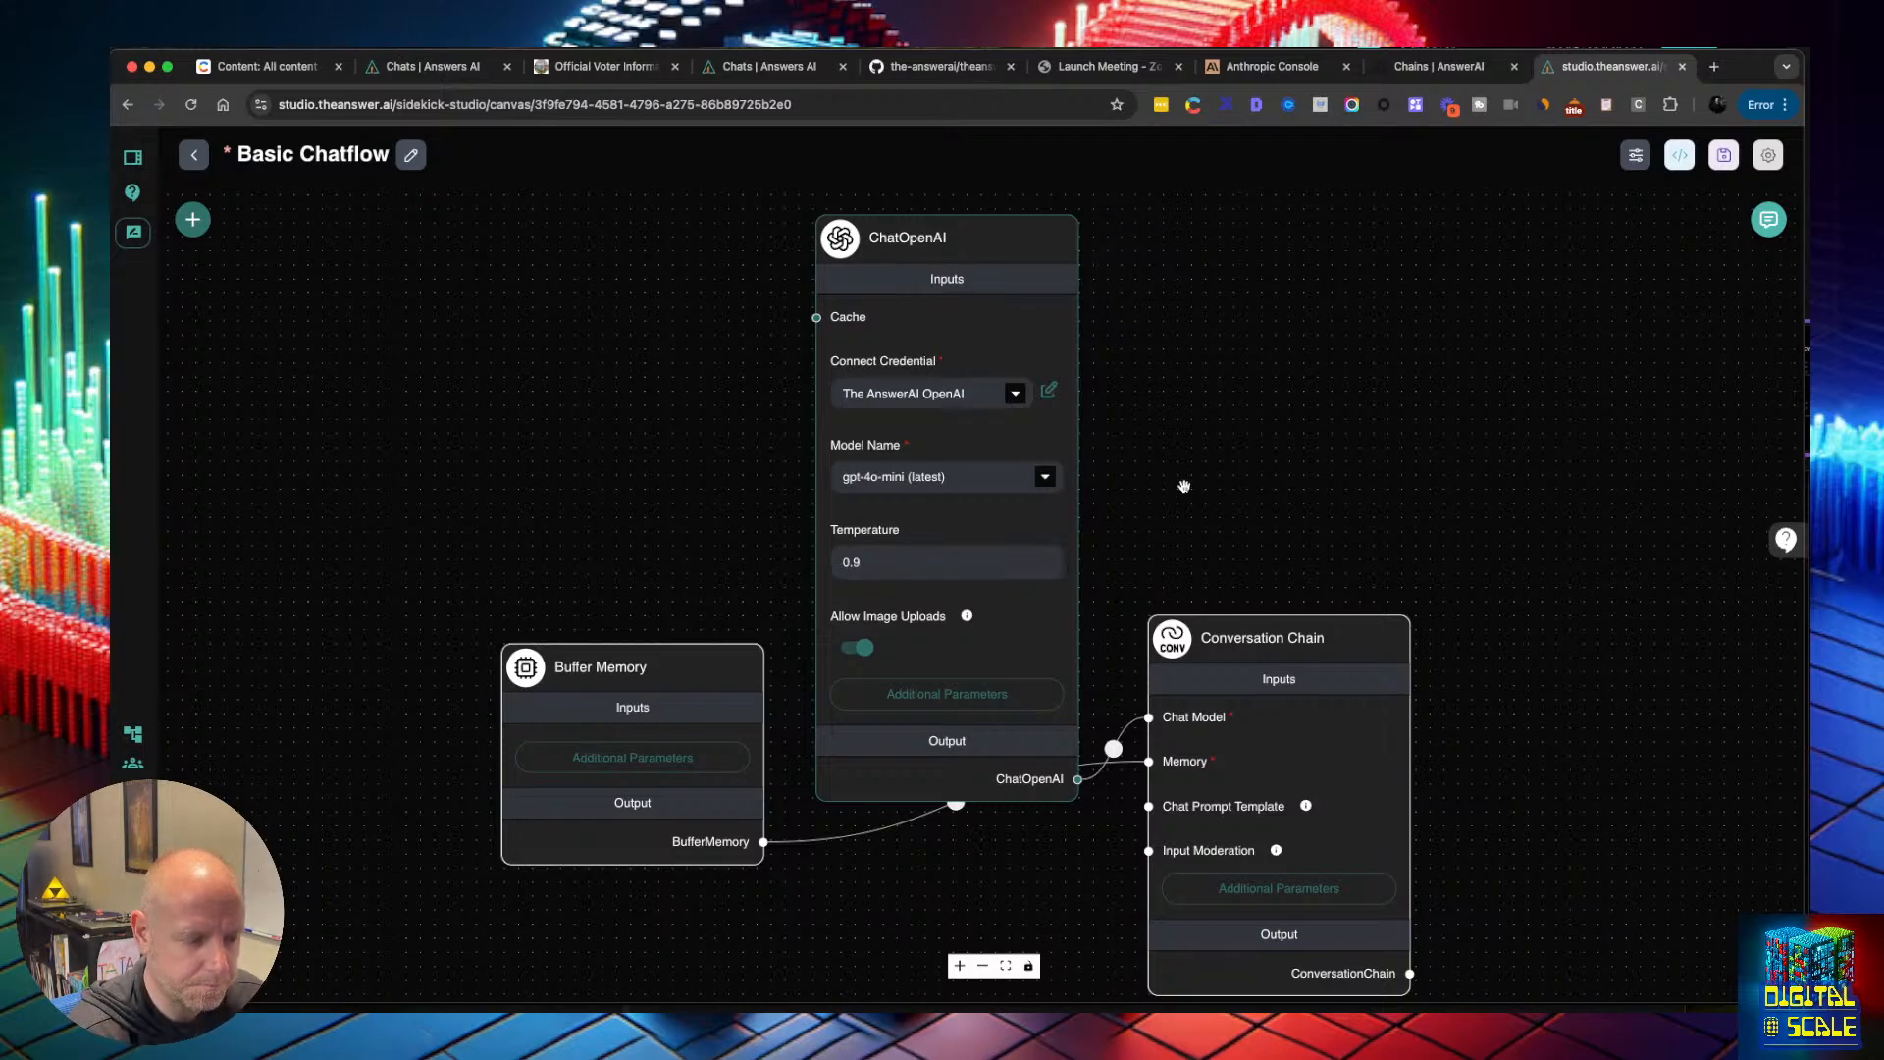
click(699, 667)
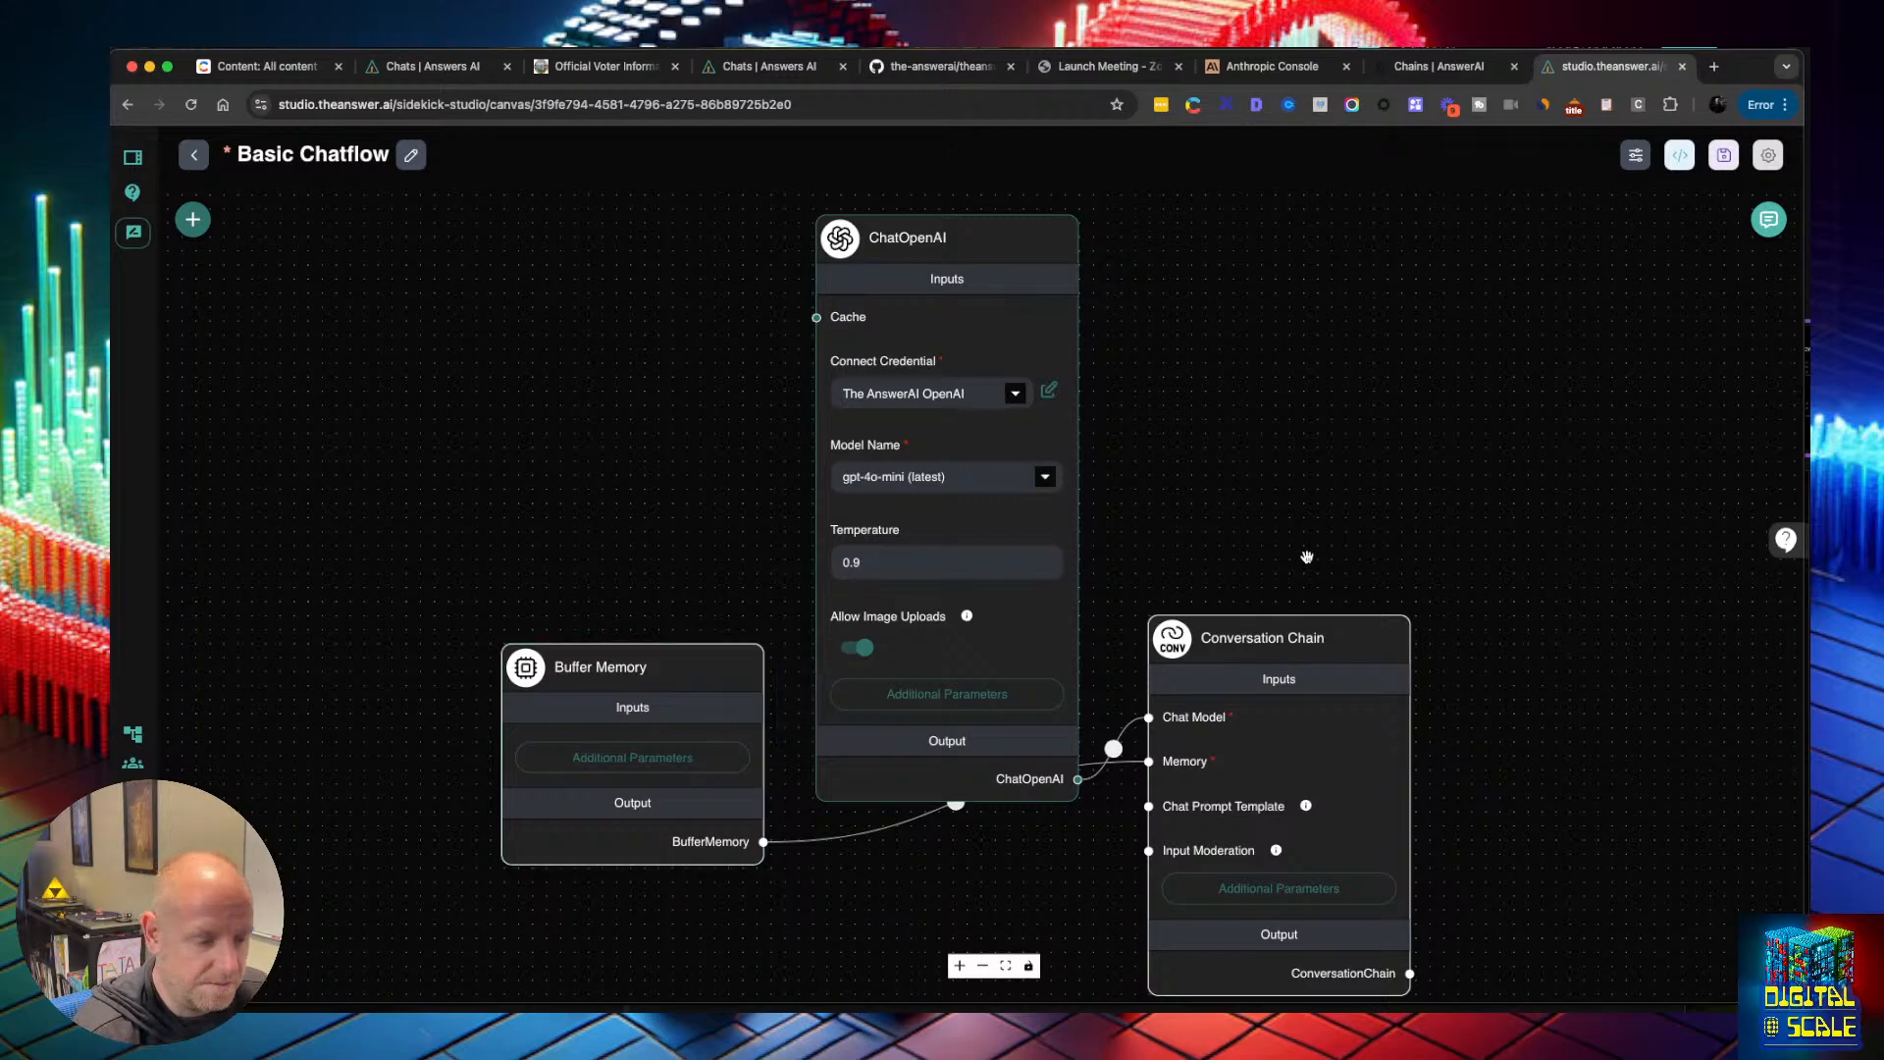
click(1307, 632)
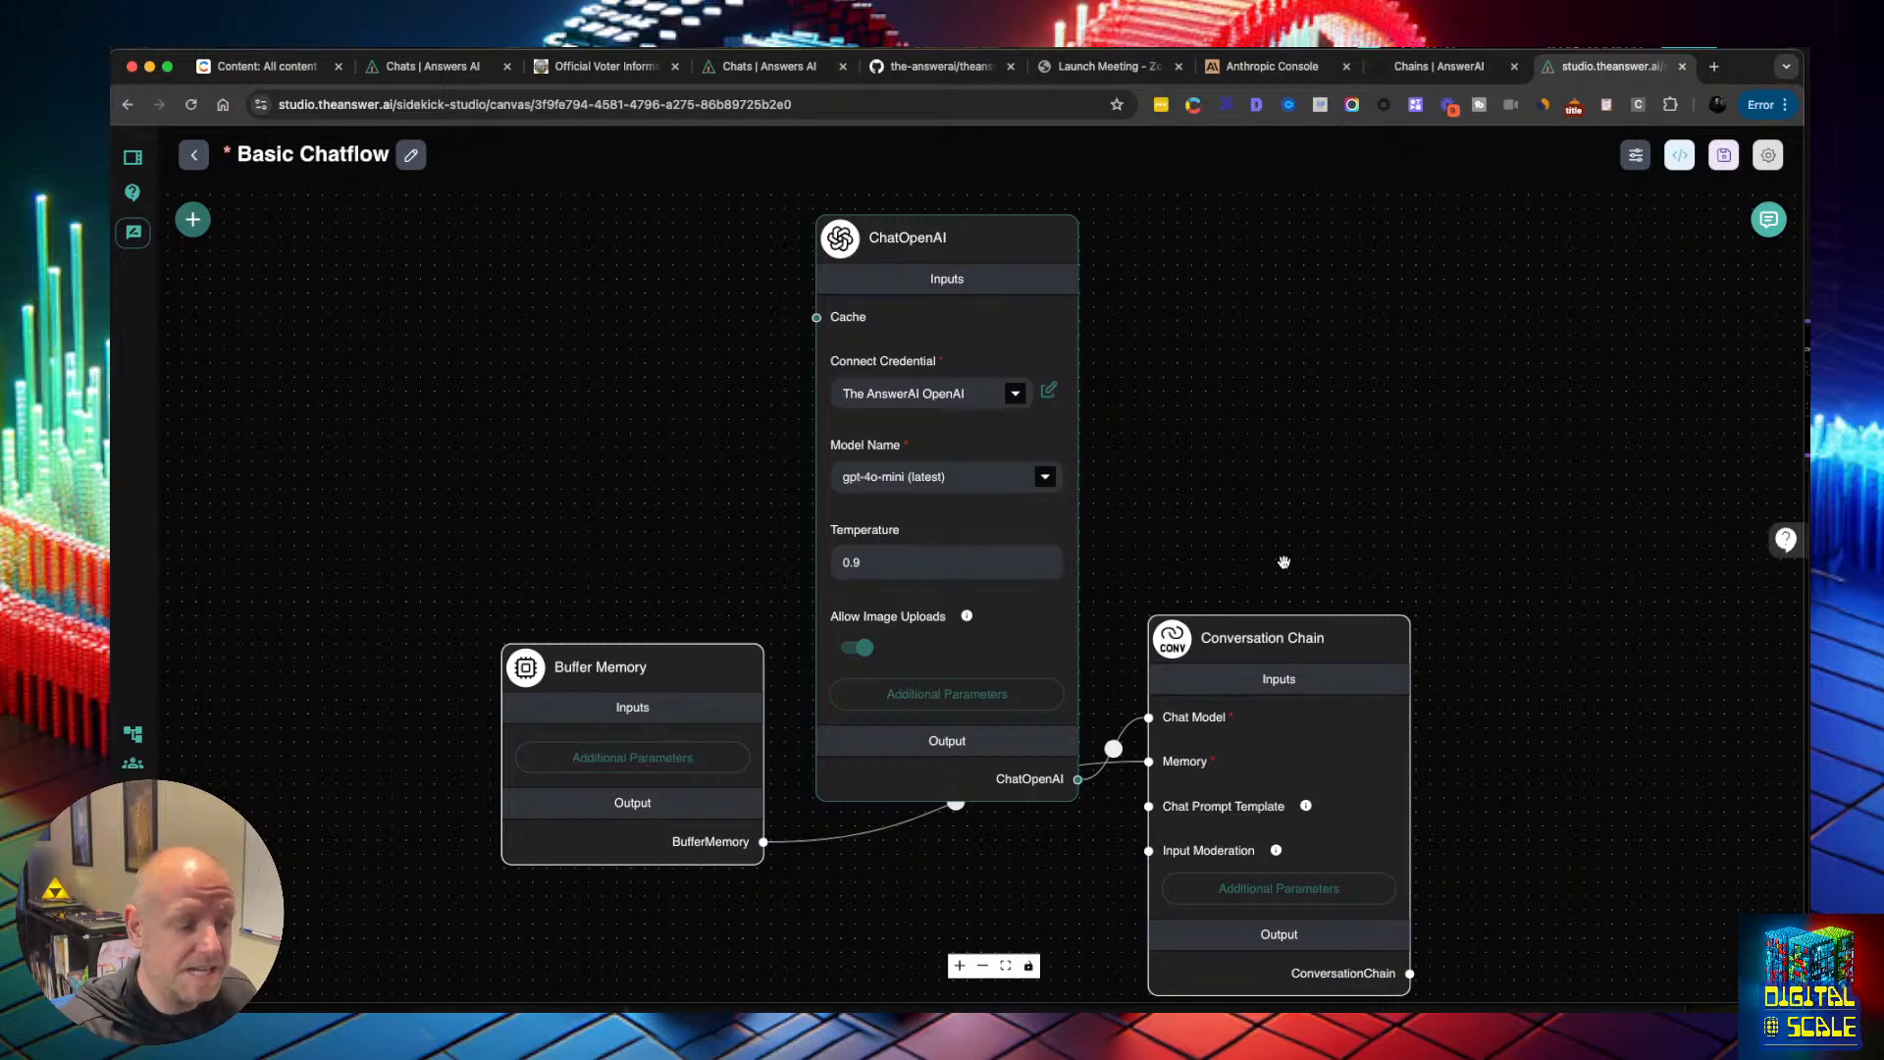
click(575, 674)
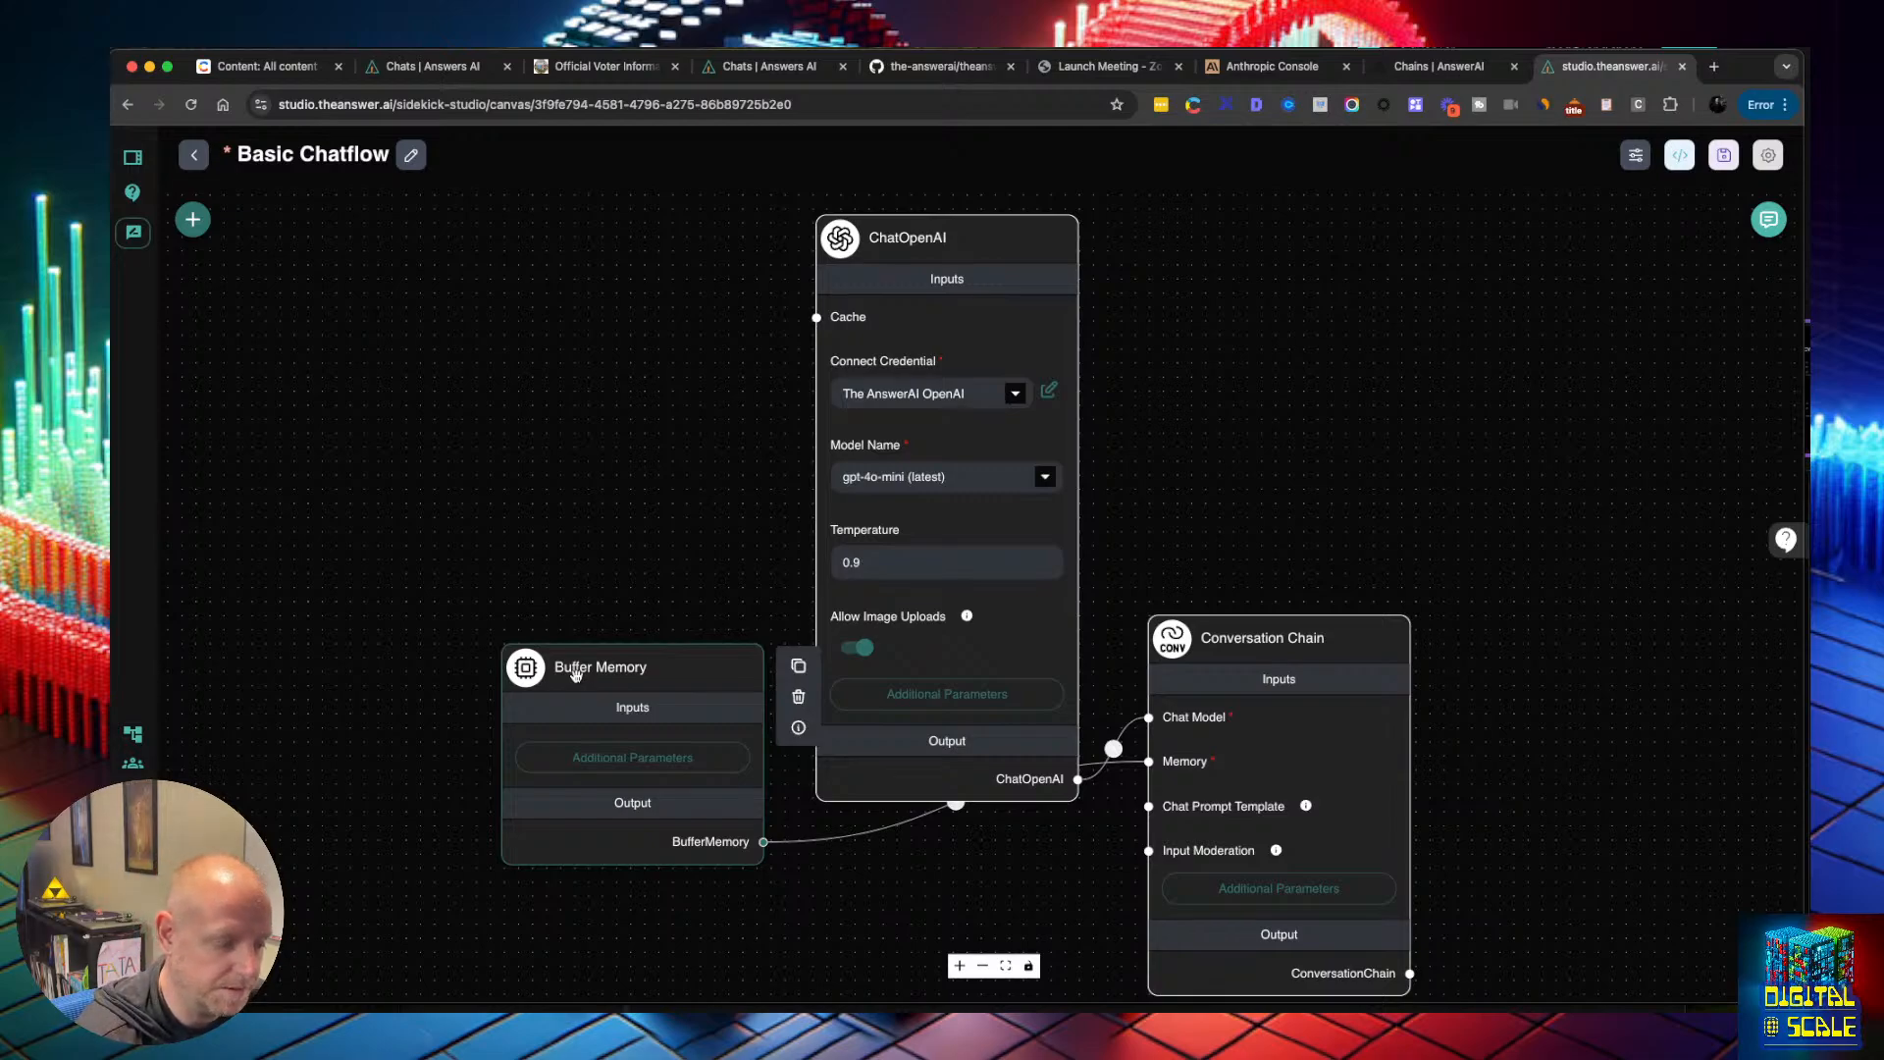
Examine the available chain types in the Chains category of the LangChain nodes
click(194, 220)
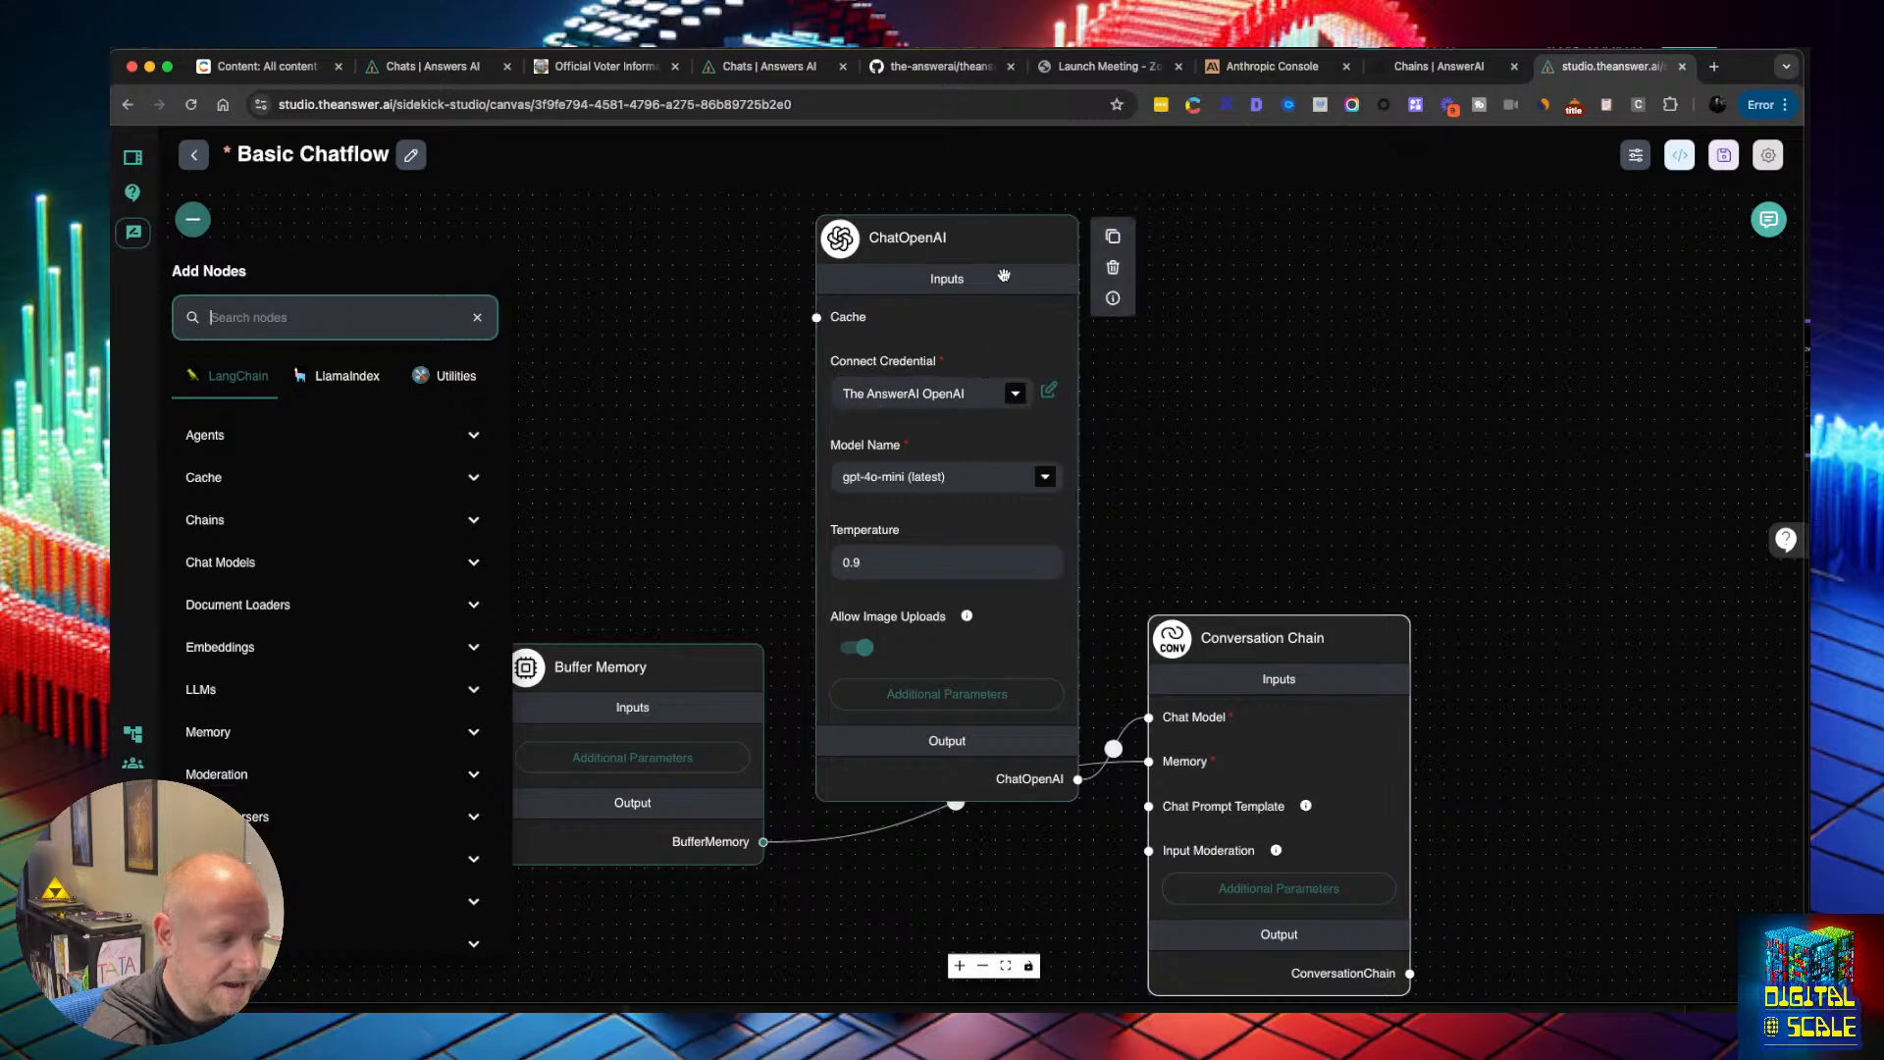
click(405, 528)
scroll(402, 569, down, 1)
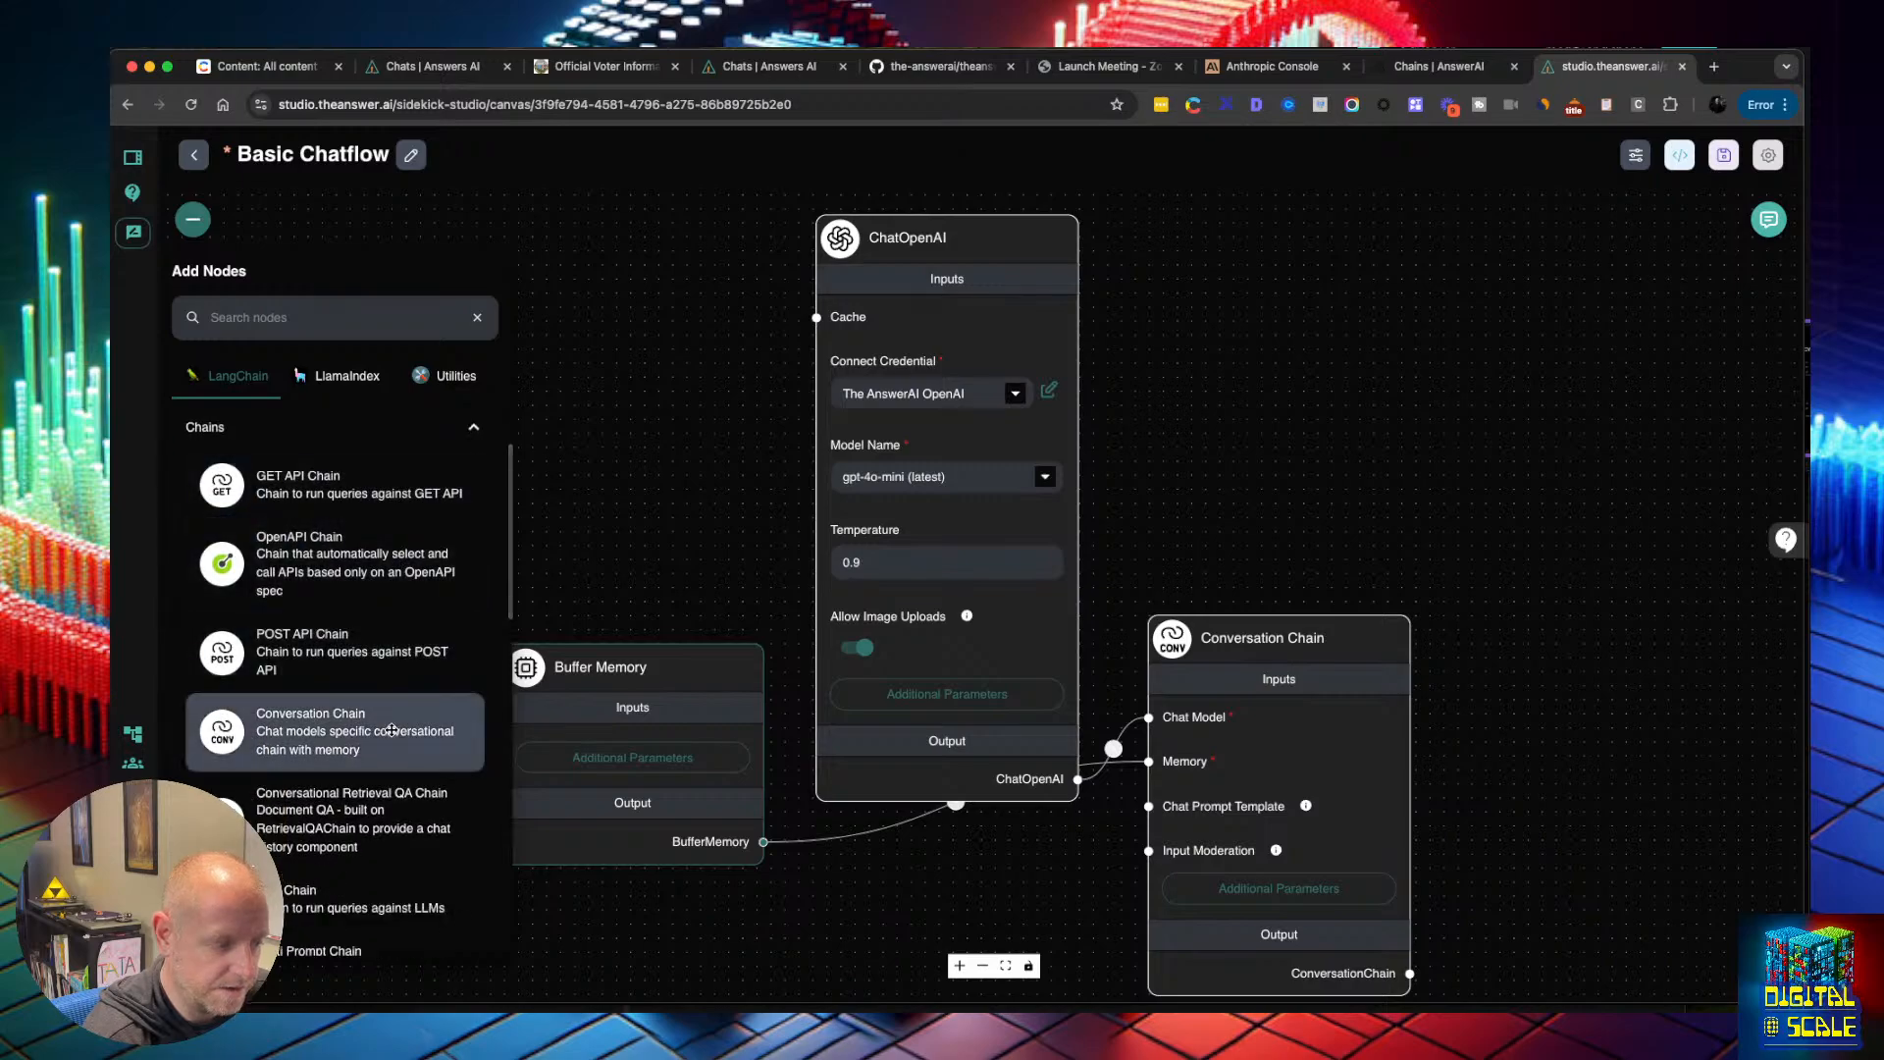
scroll(390, 727, down, 1)
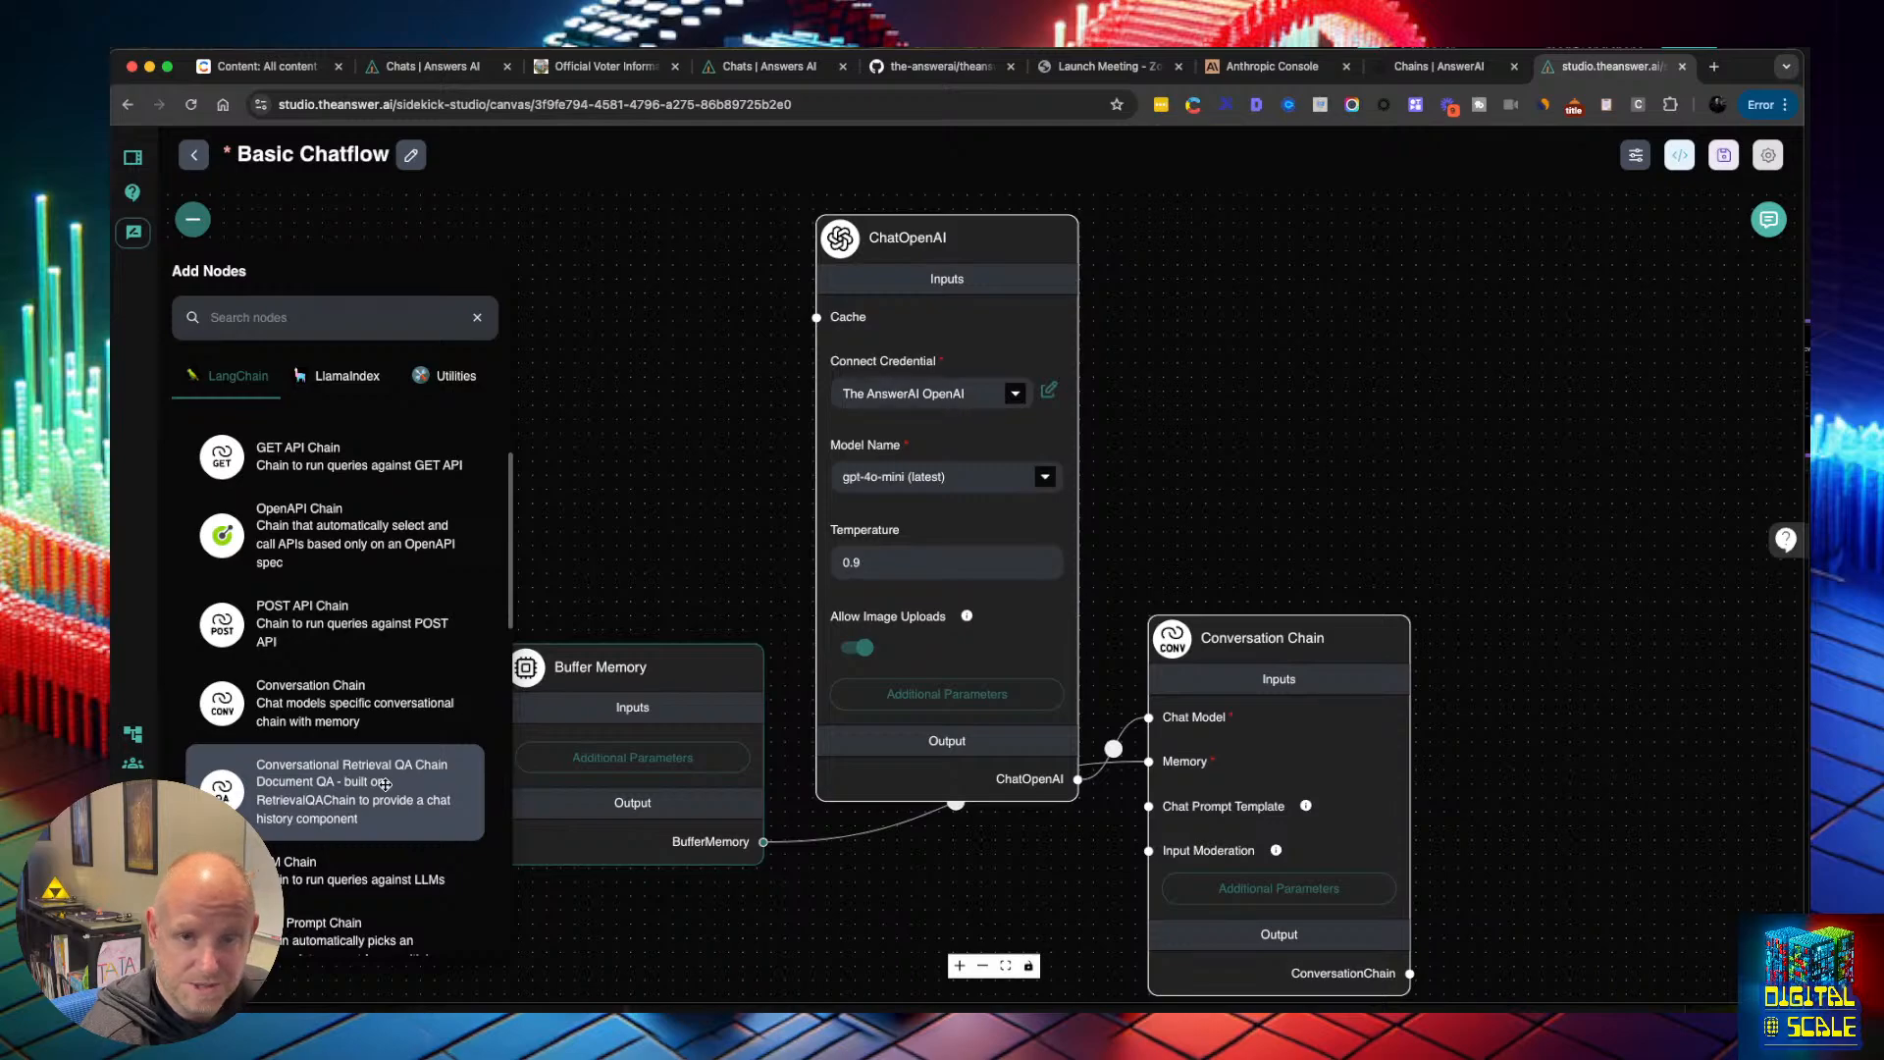
scroll(385, 783, down, 2)
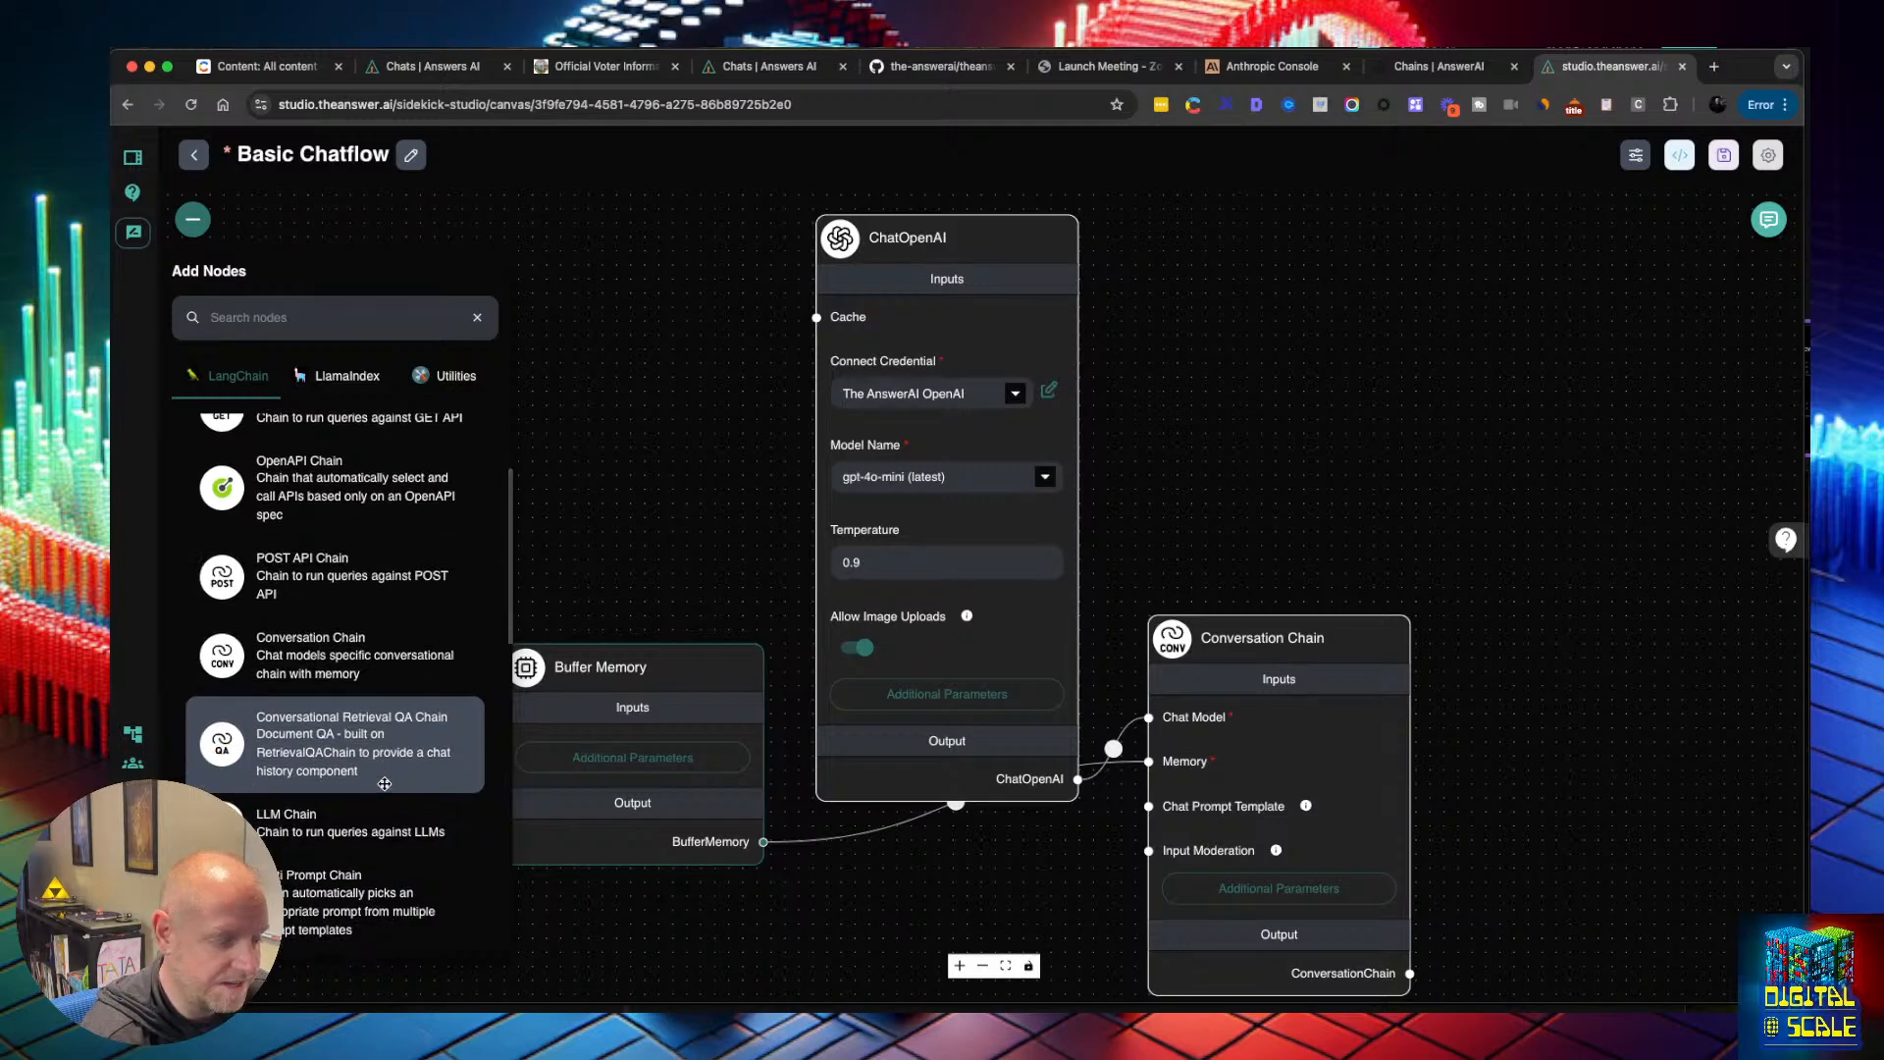
scroll(358, 707, down, 3)
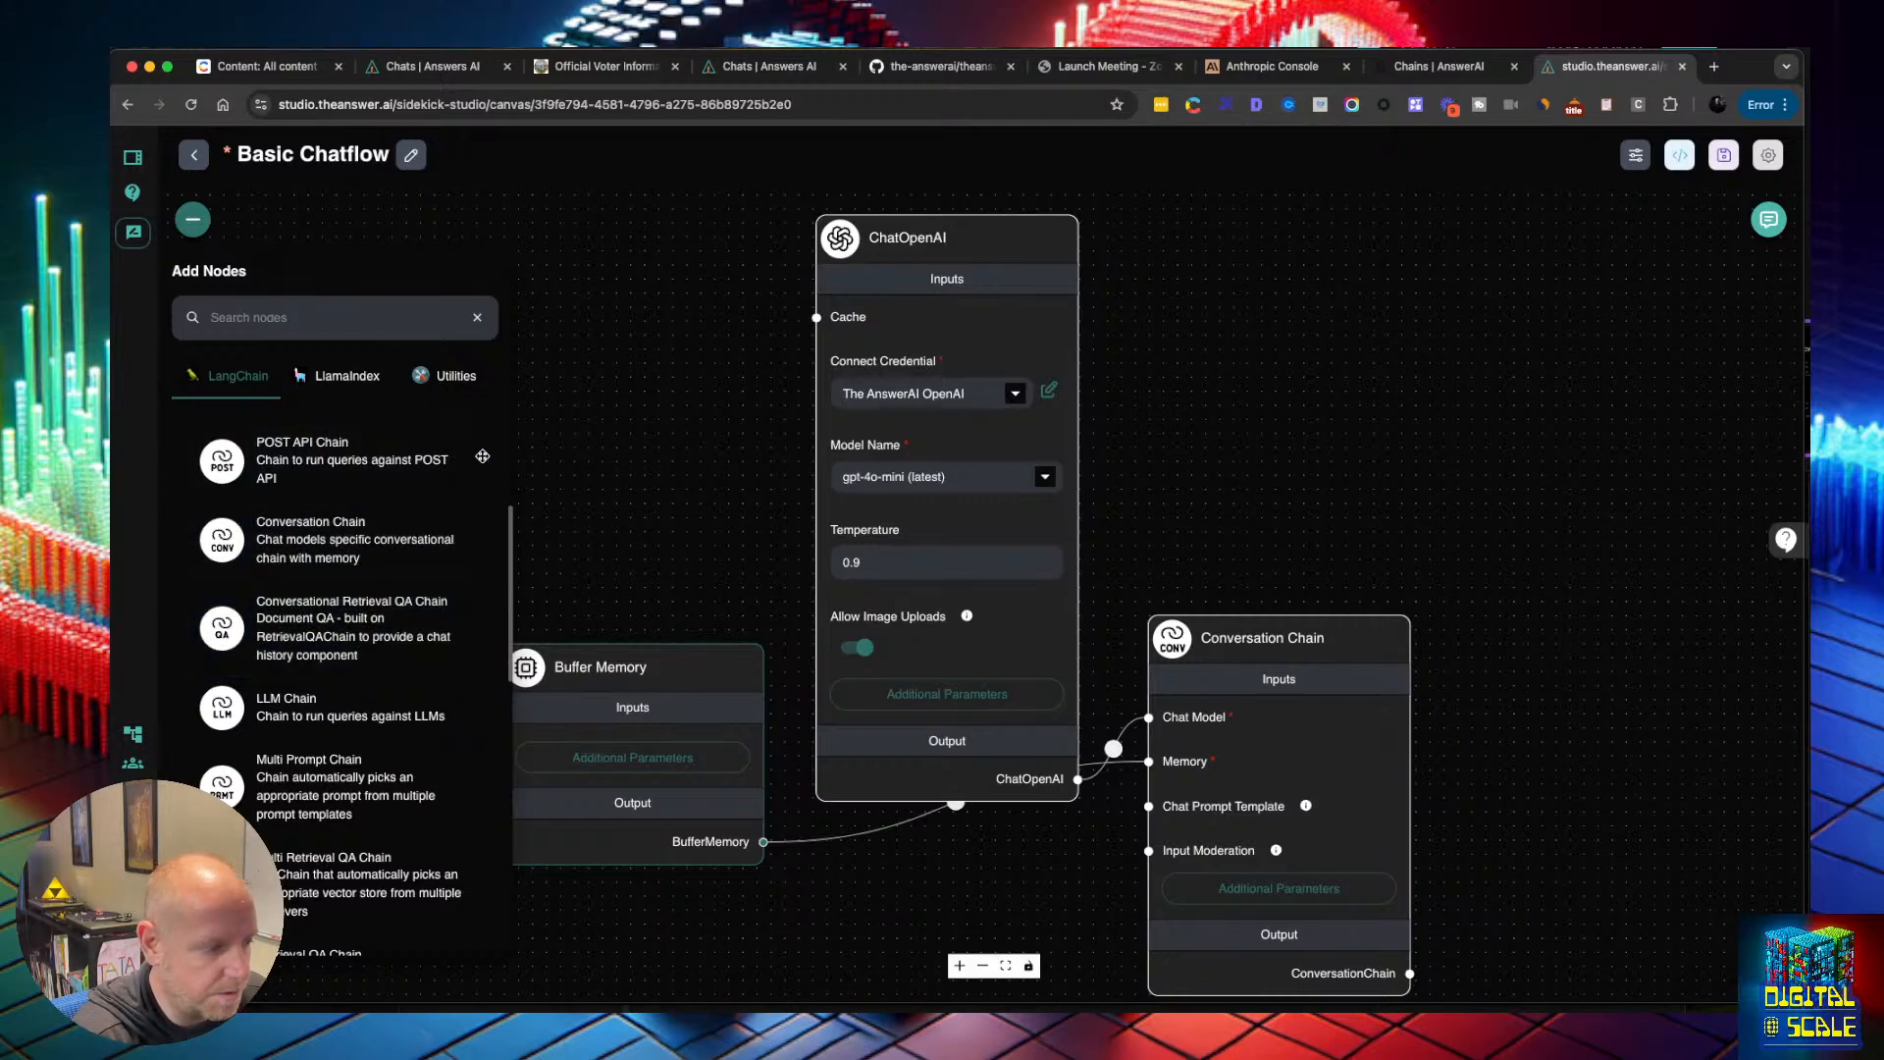
Examine the available memory types in the Memory category of the LangChain nodes, and close the node list
scroll(343, 538, down, 10)
click(348, 589)
scroll(357, 642, down, 1)
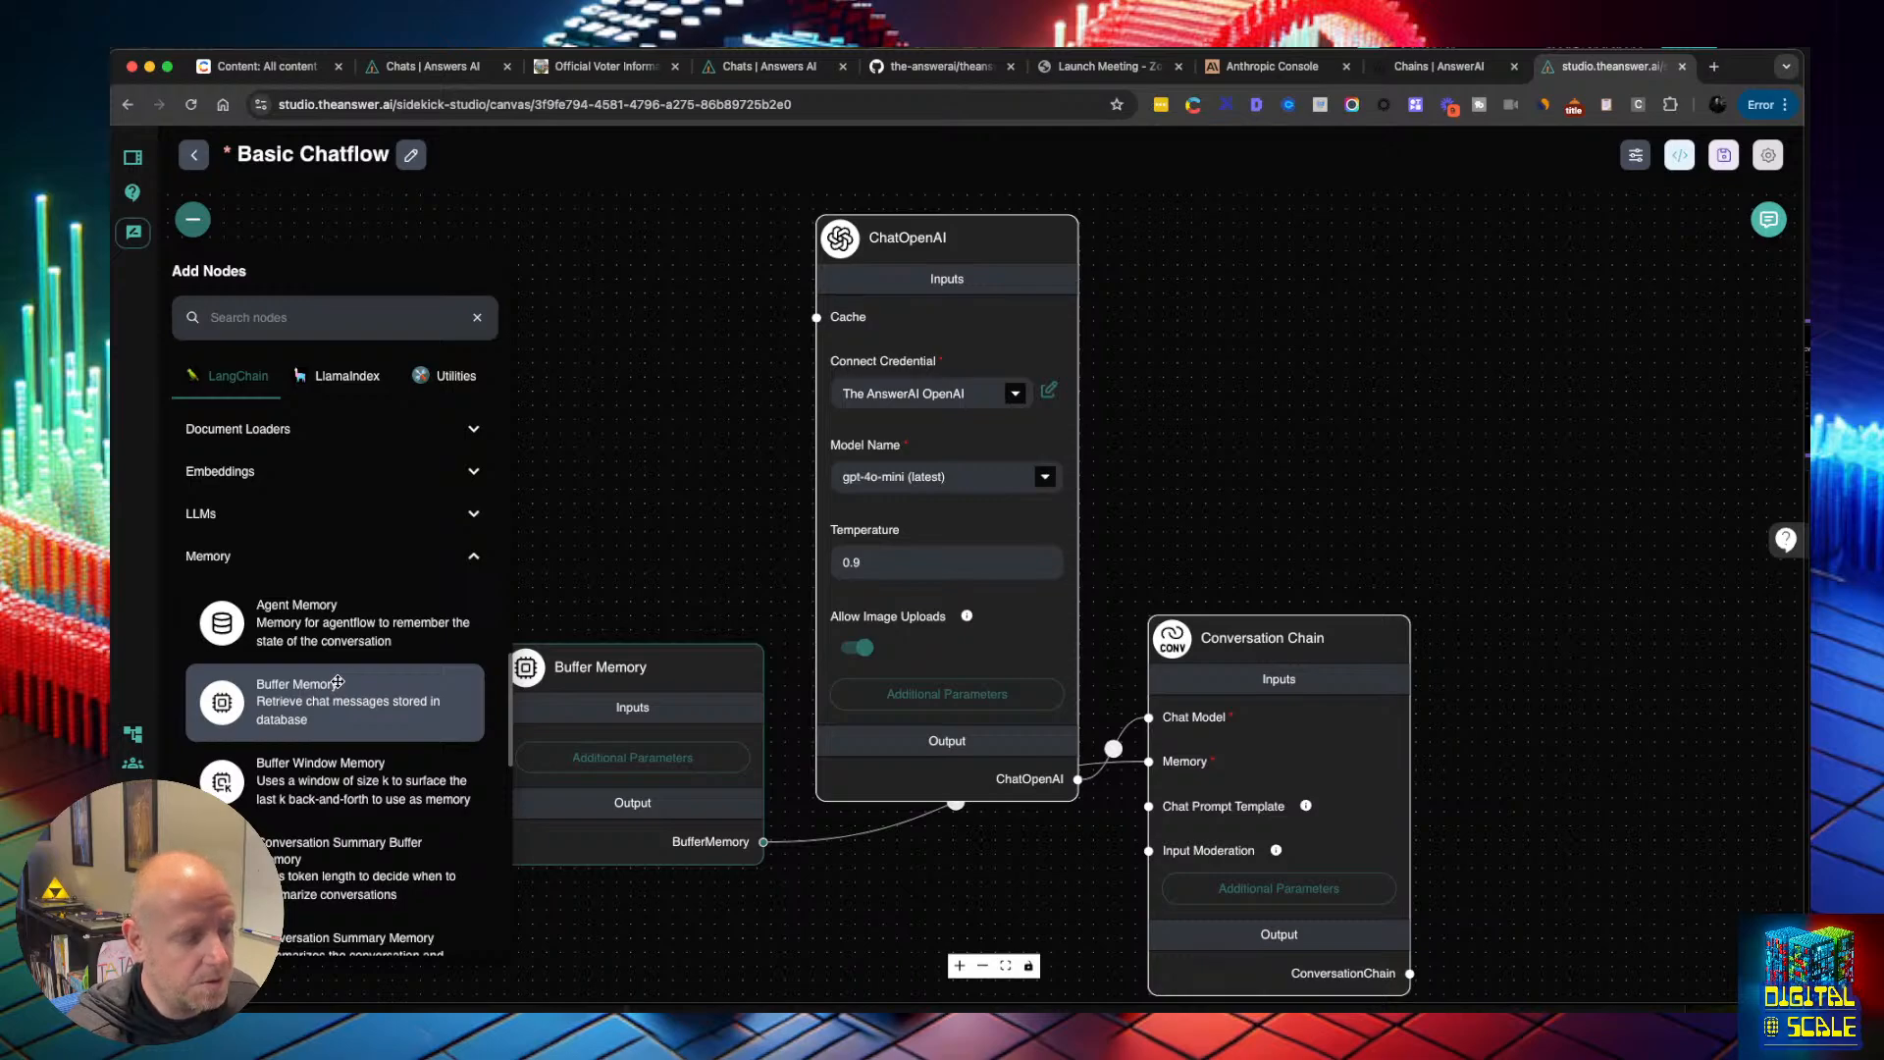
mouse_move(629, 675)
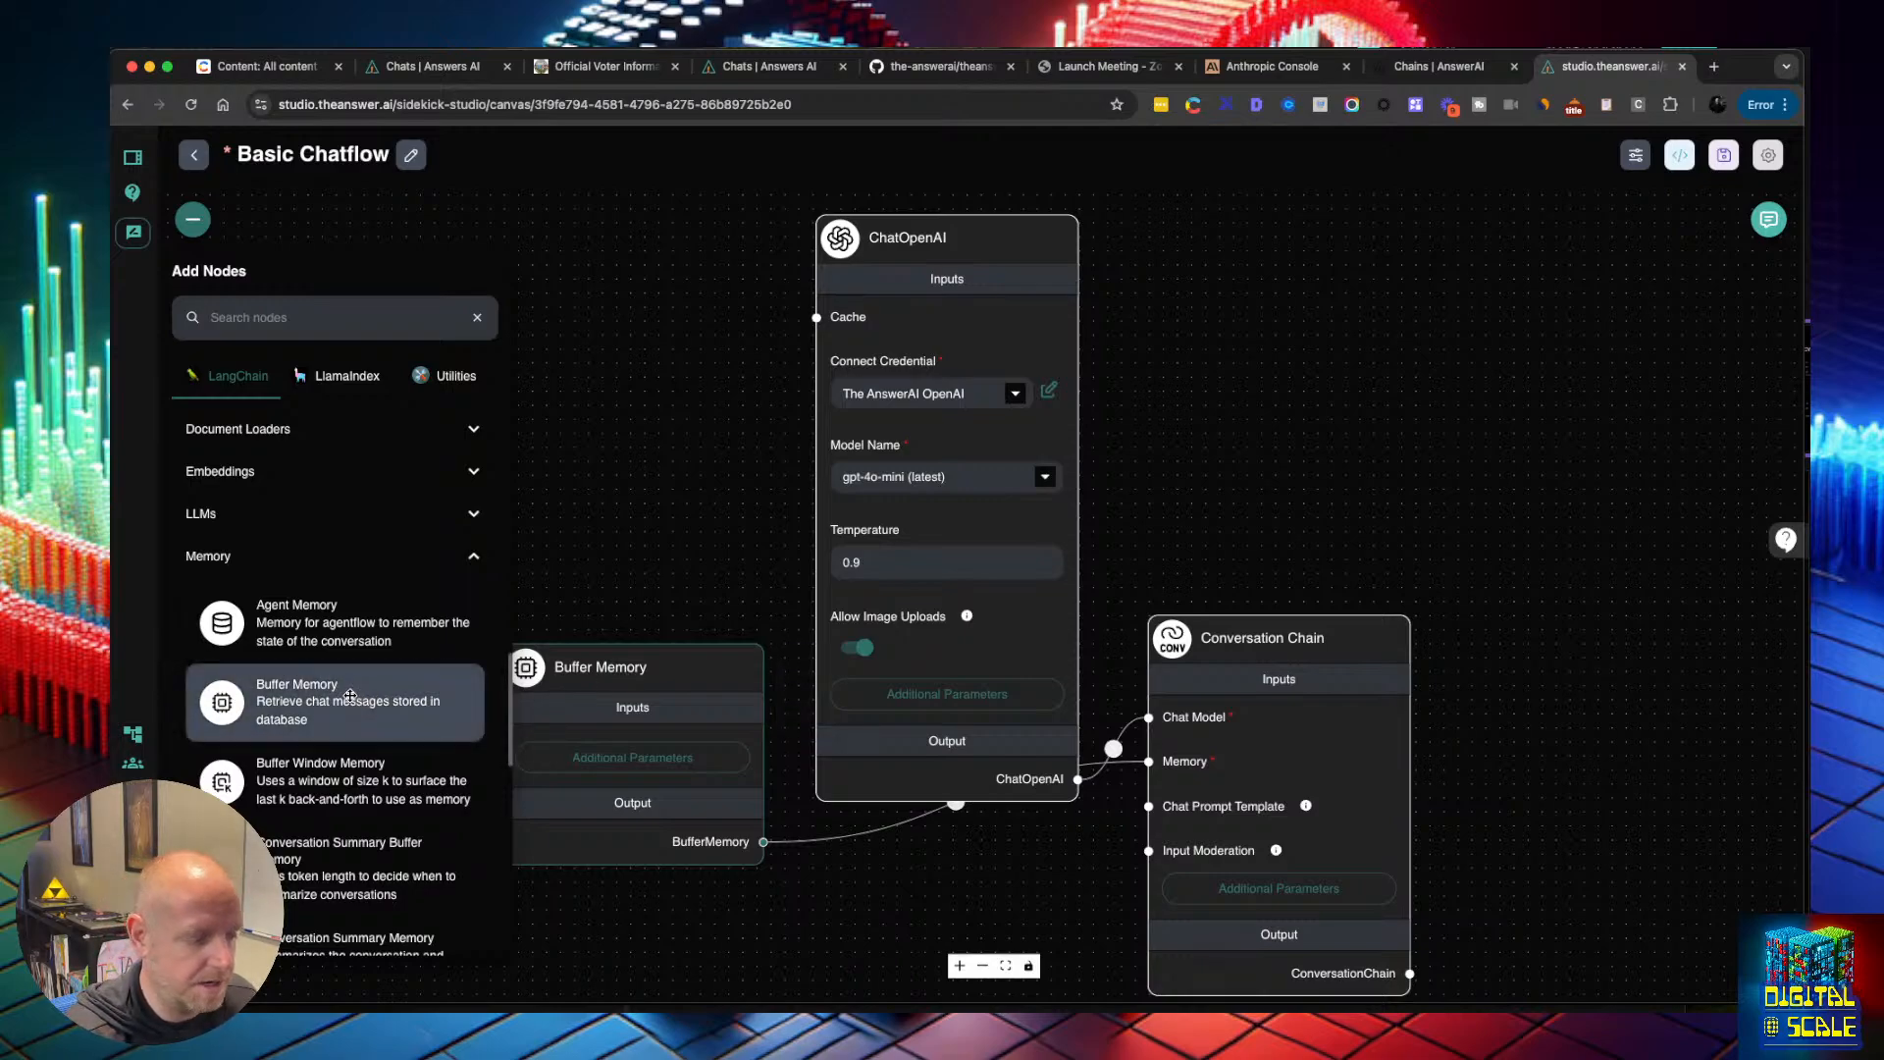
scroll(350, 695, down, 3)
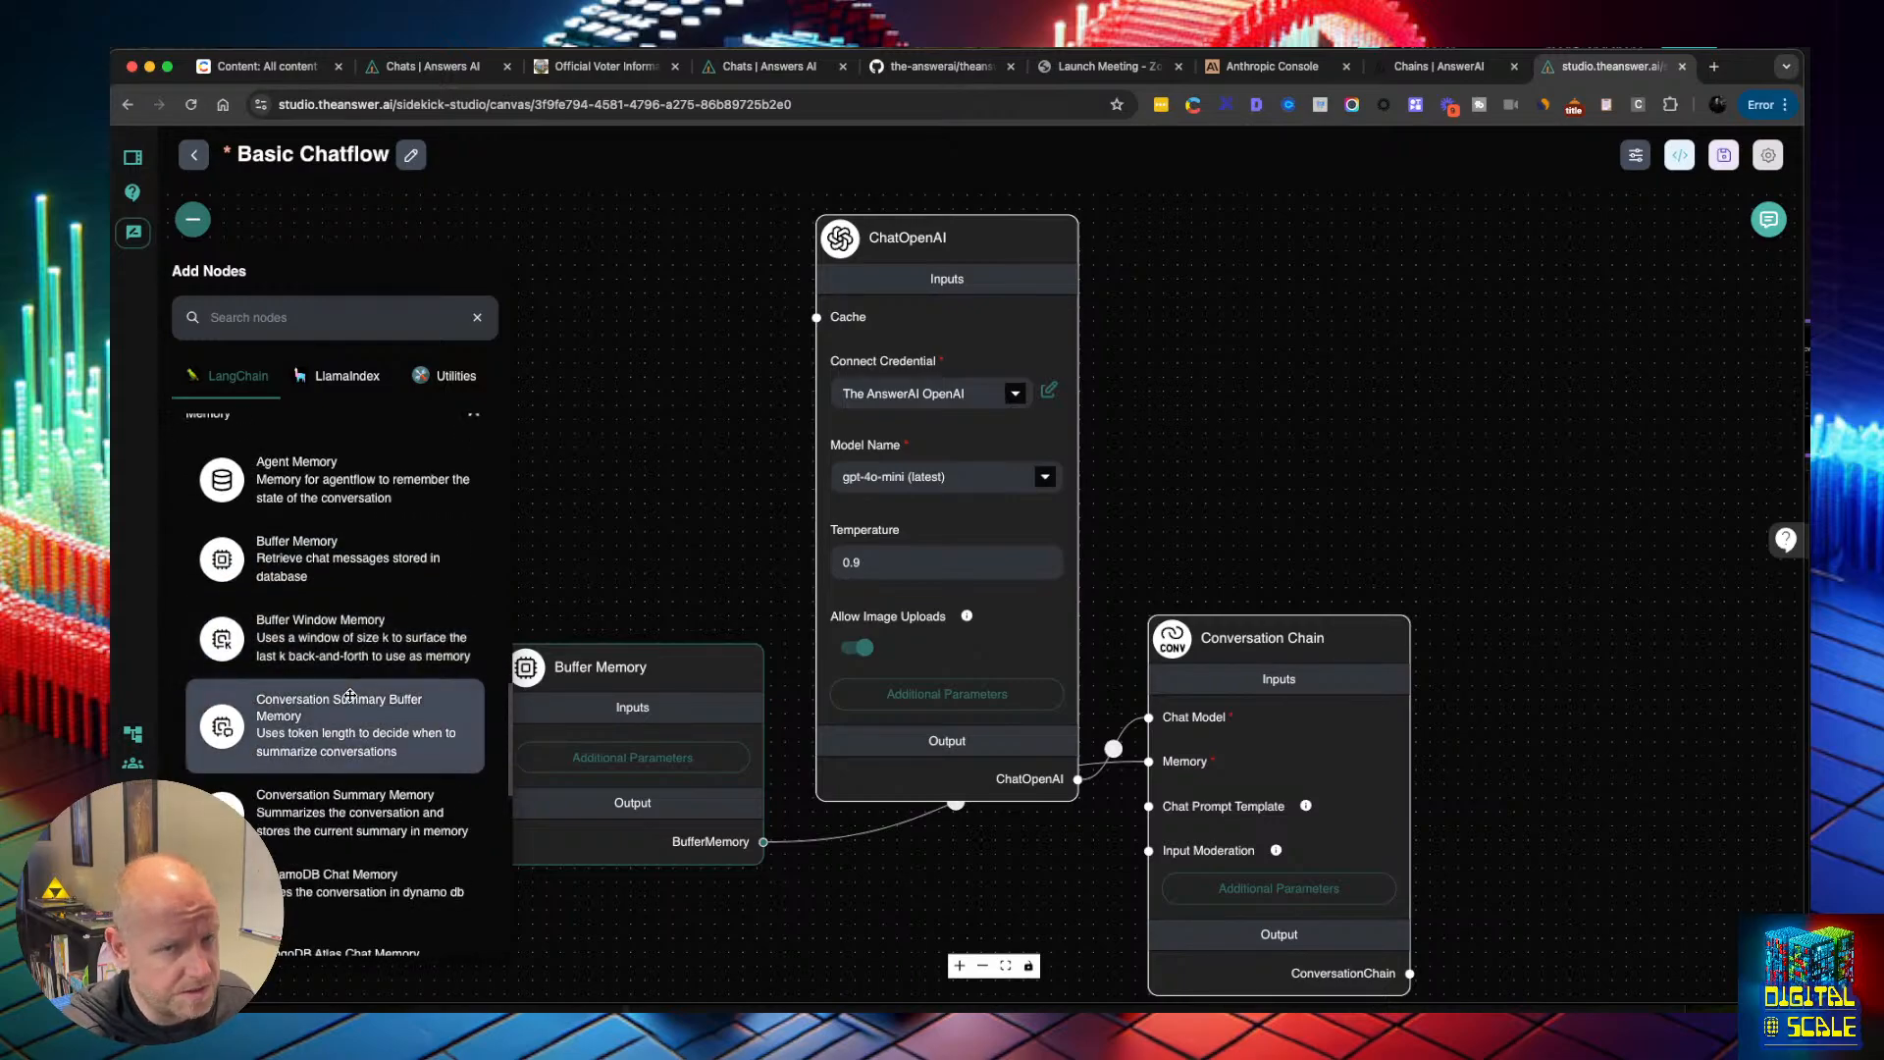
scroll(350, 695, down, 4)
scroll(350, 696, down, 2)
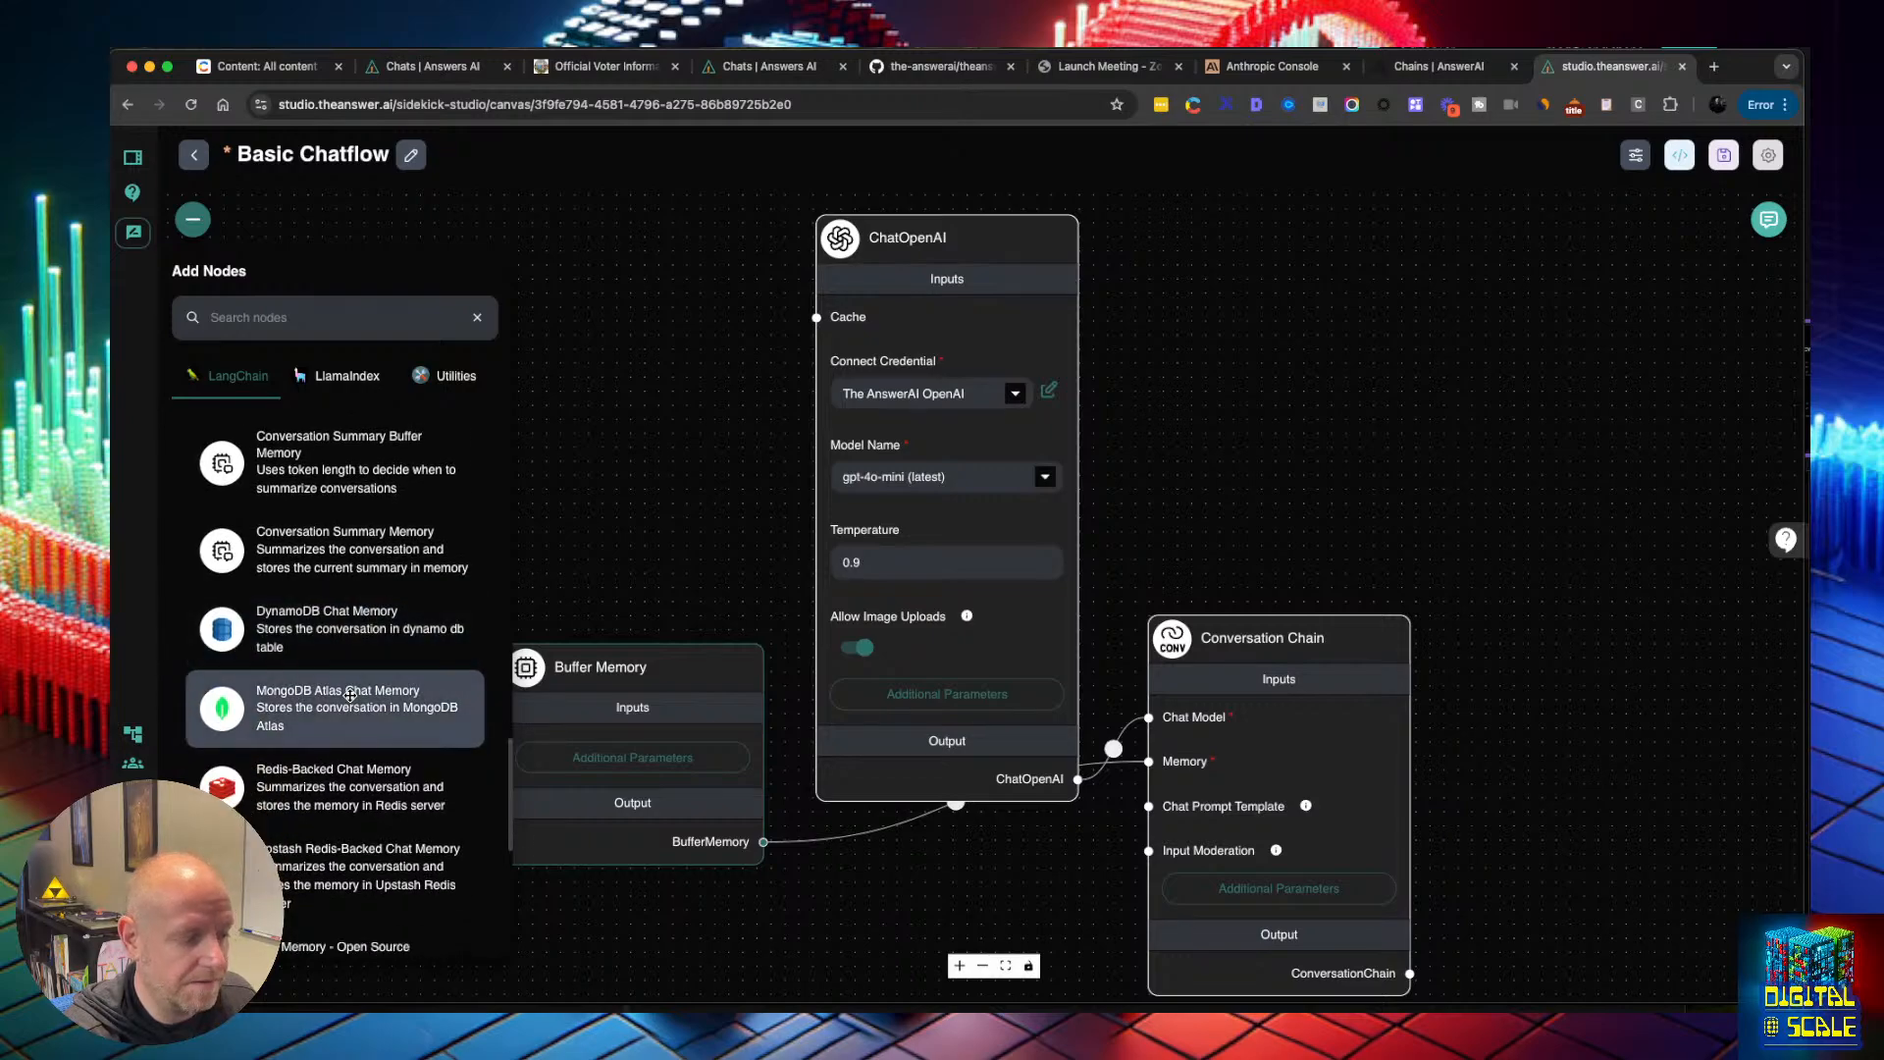
click(643, 557)
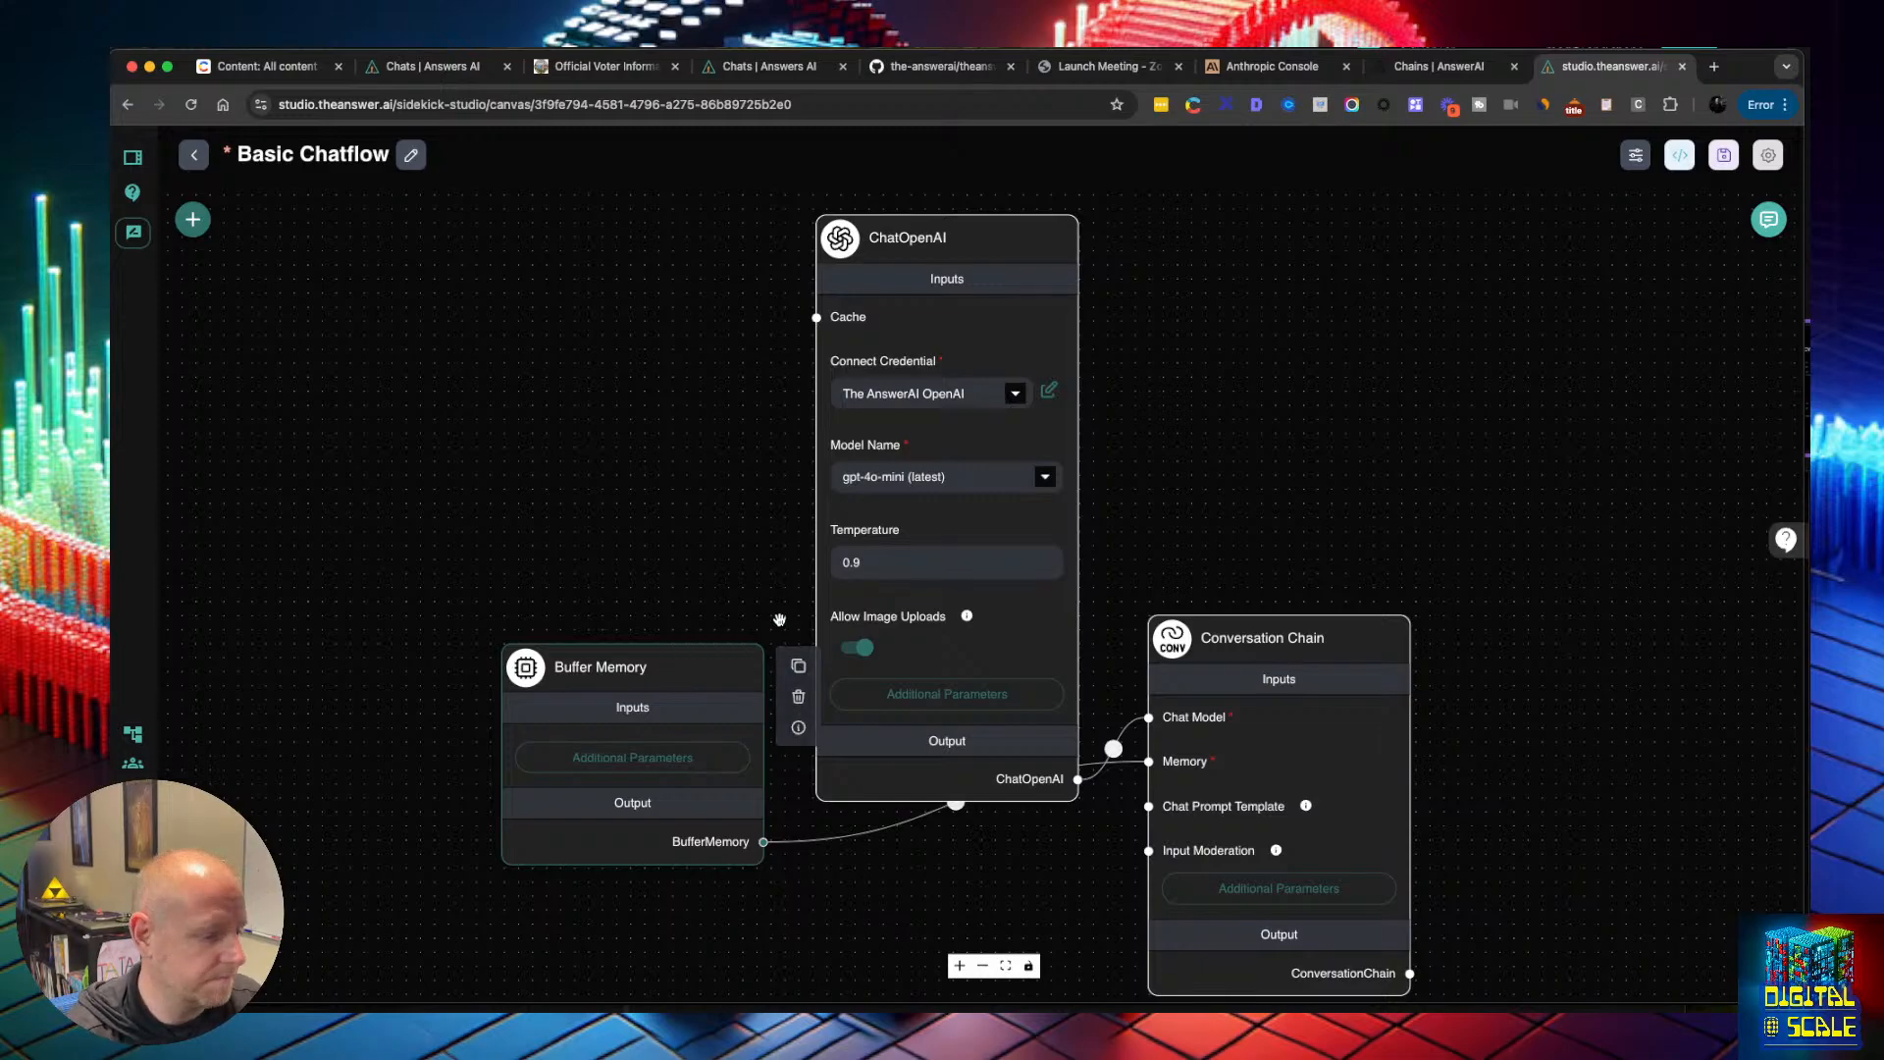
Save Basic Chatflow and clear all of its chat history
mouse_move(1326, 657)
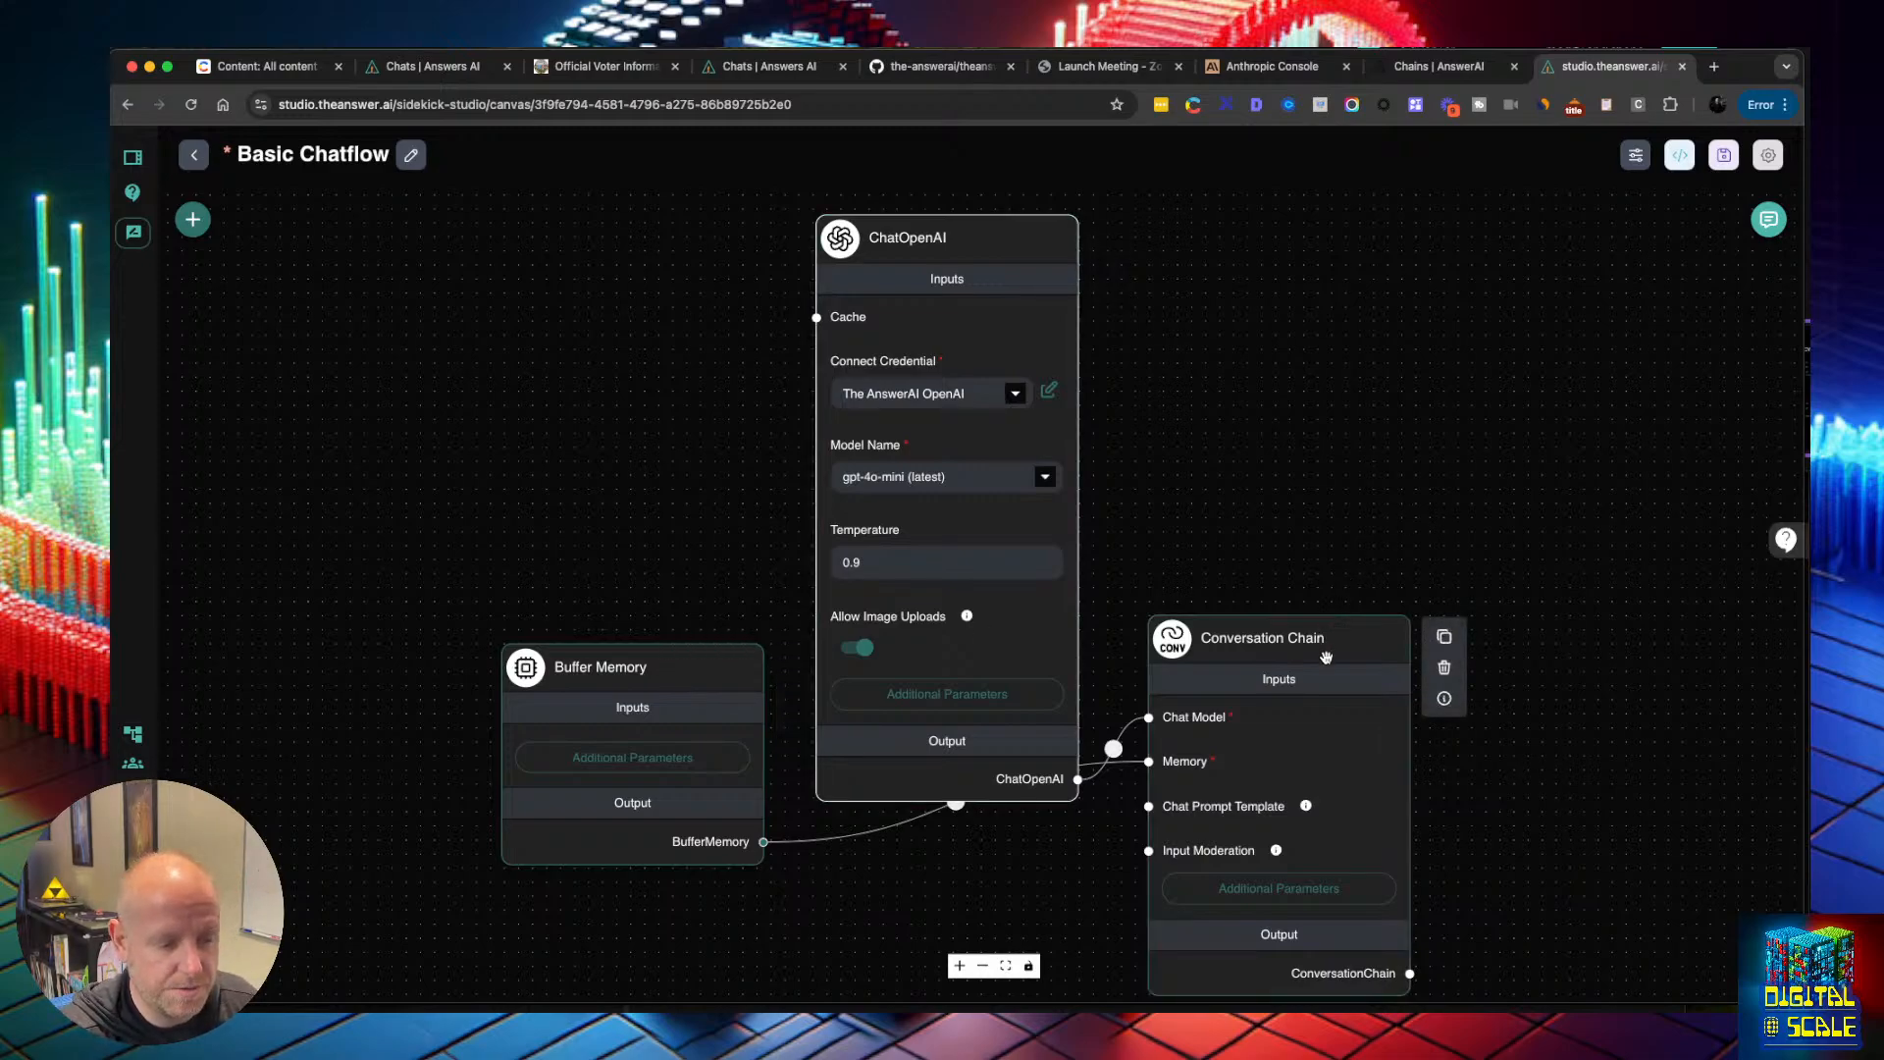
mouse_move(573, 692)
click(1723, 155)
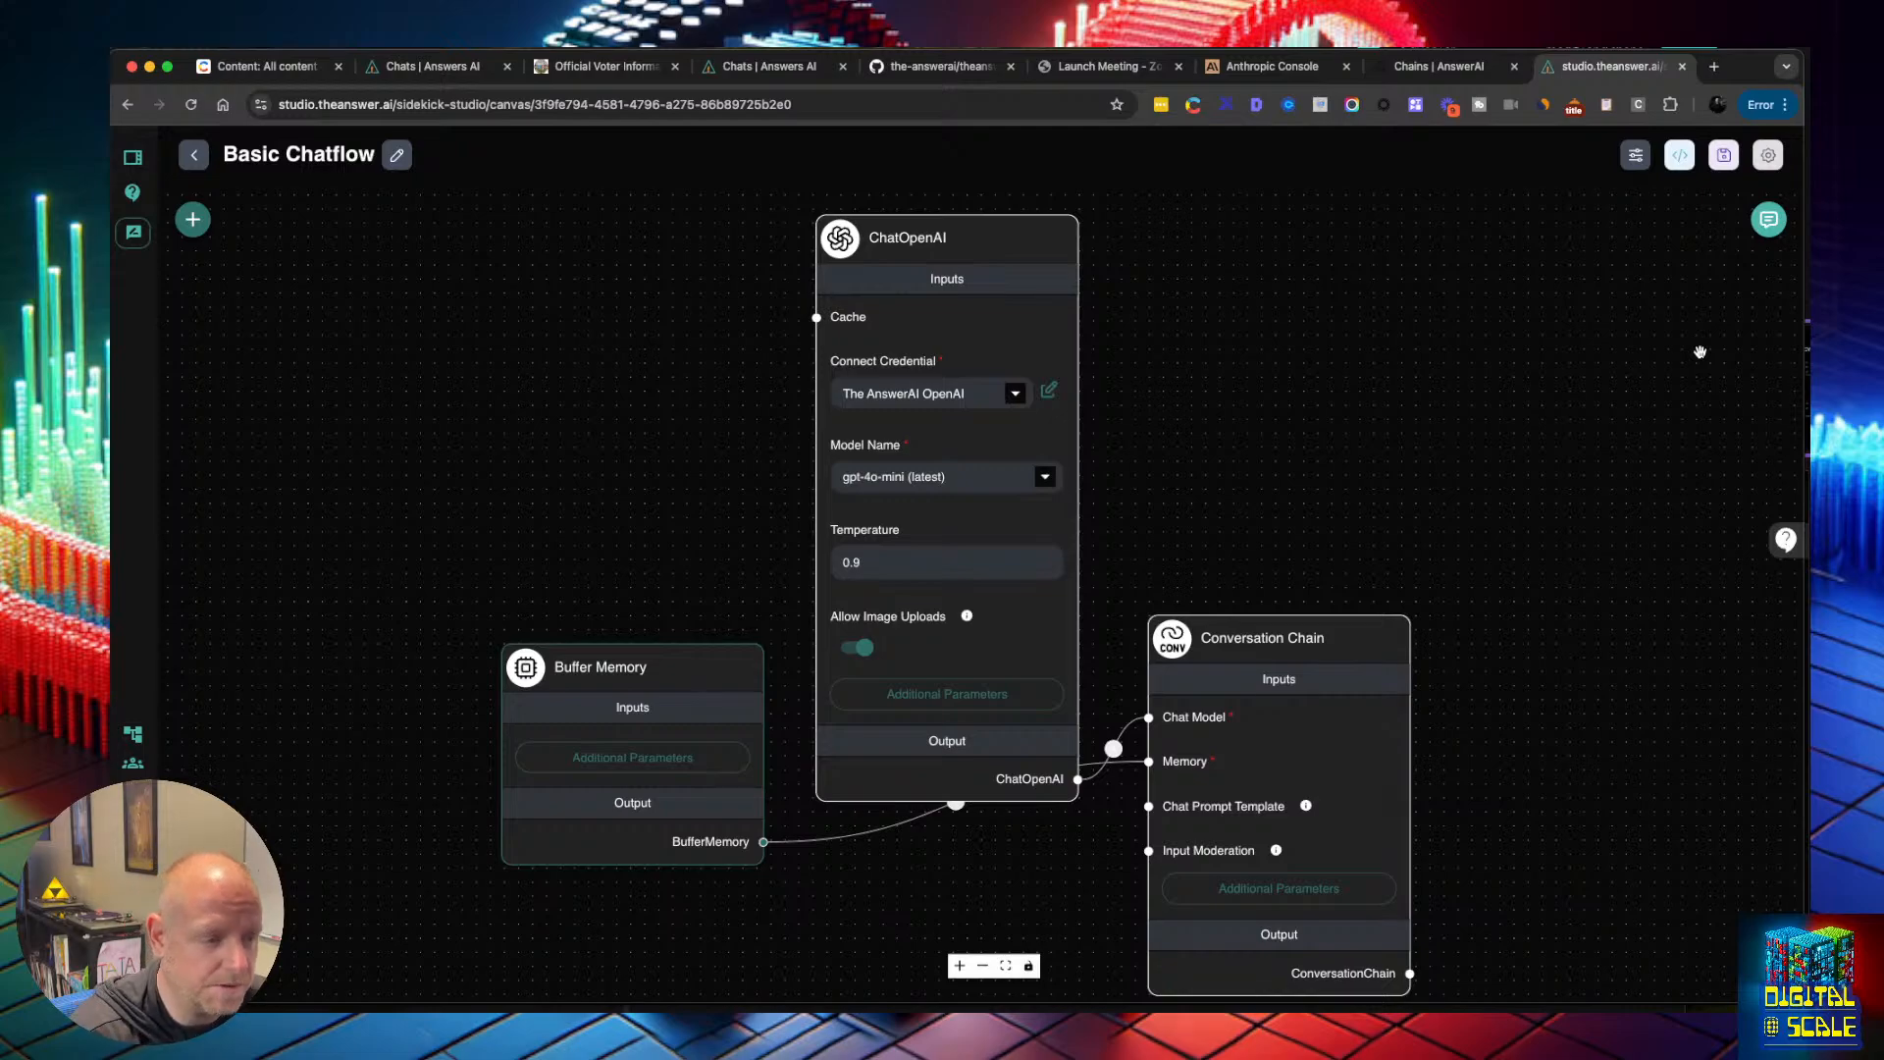
click(1769, 218)
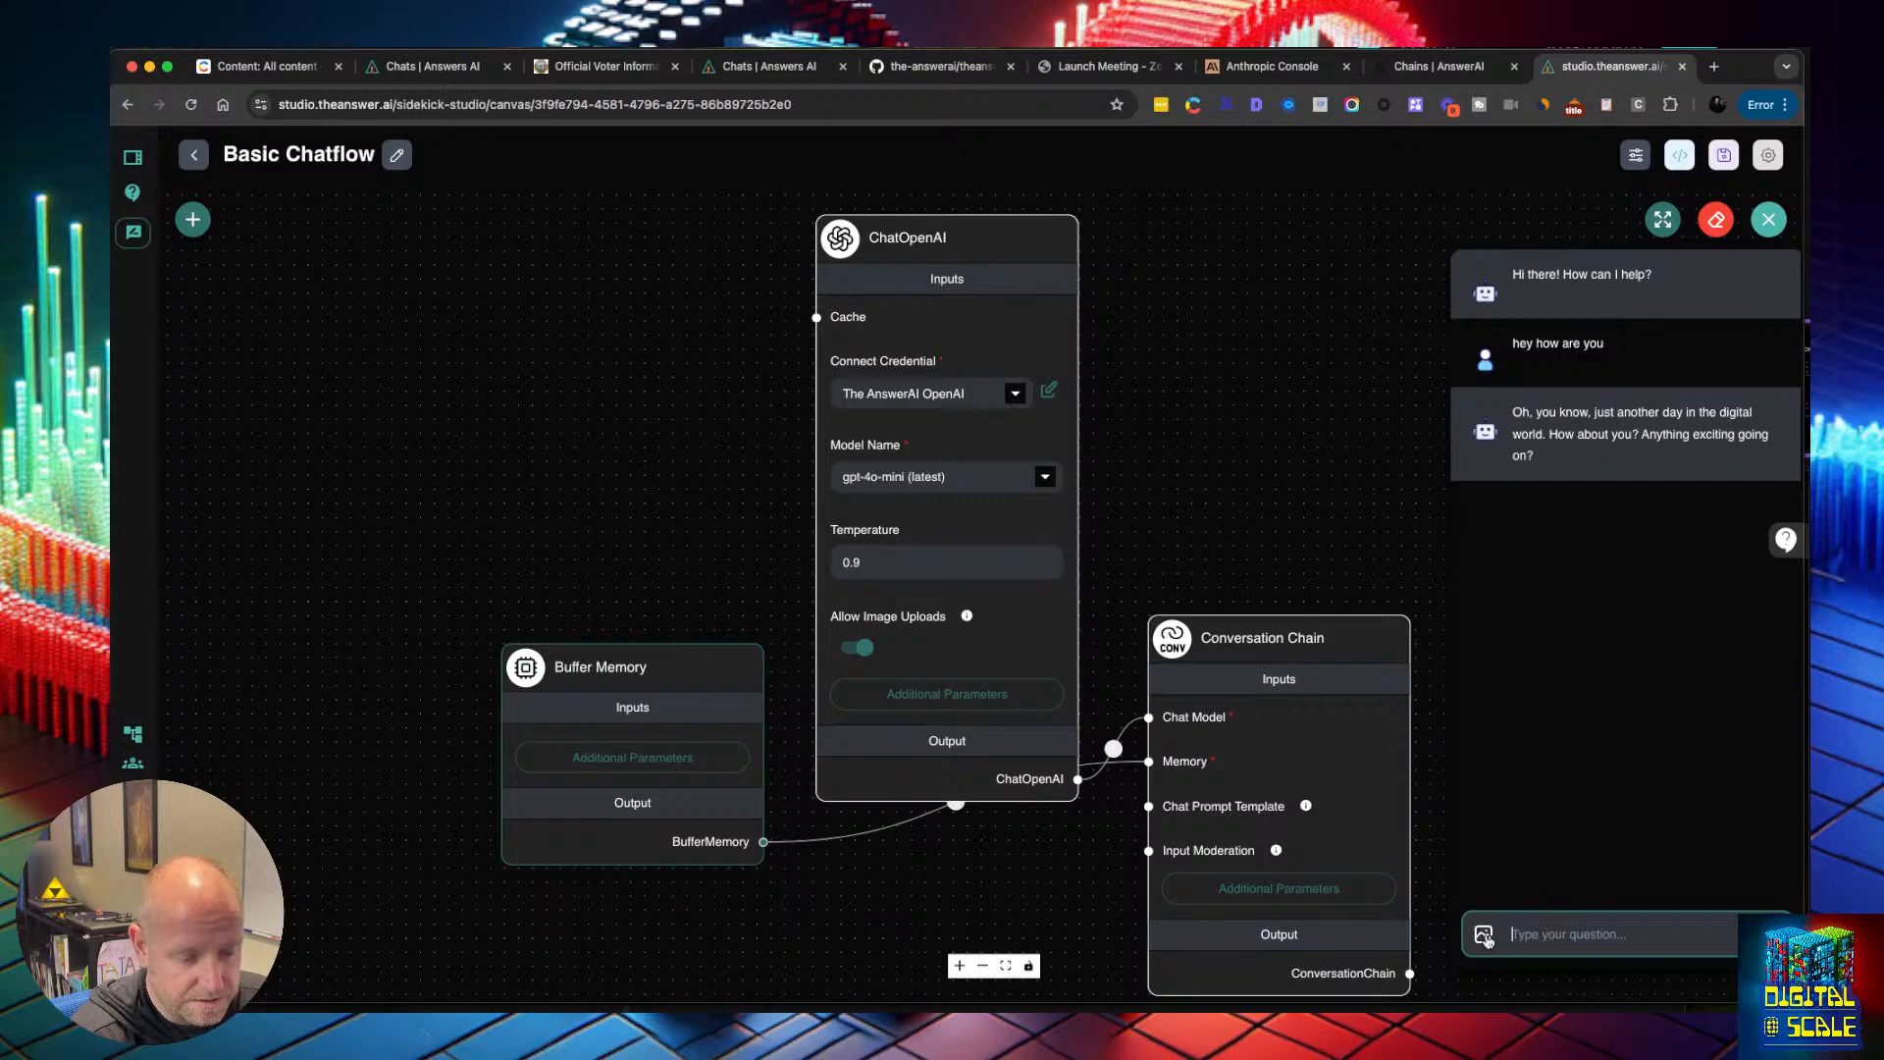
click(1717, 224)
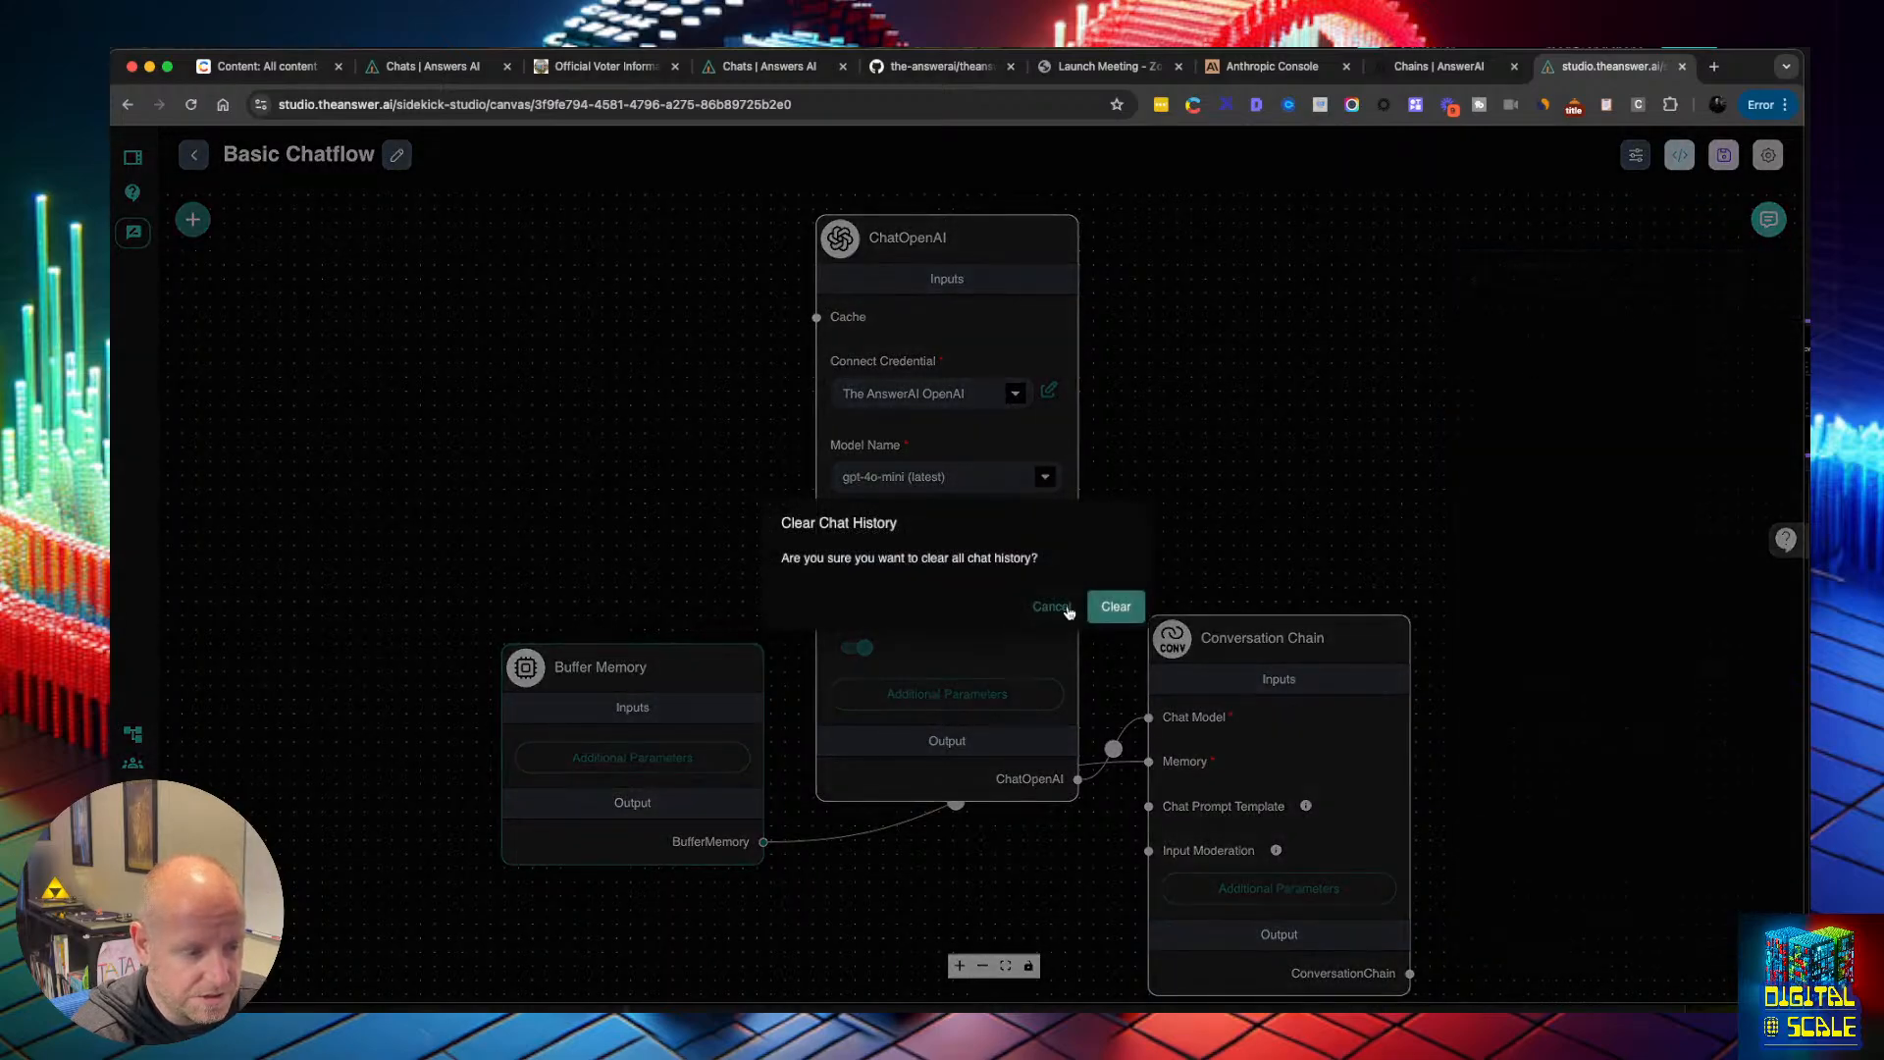
click(1100, 607)
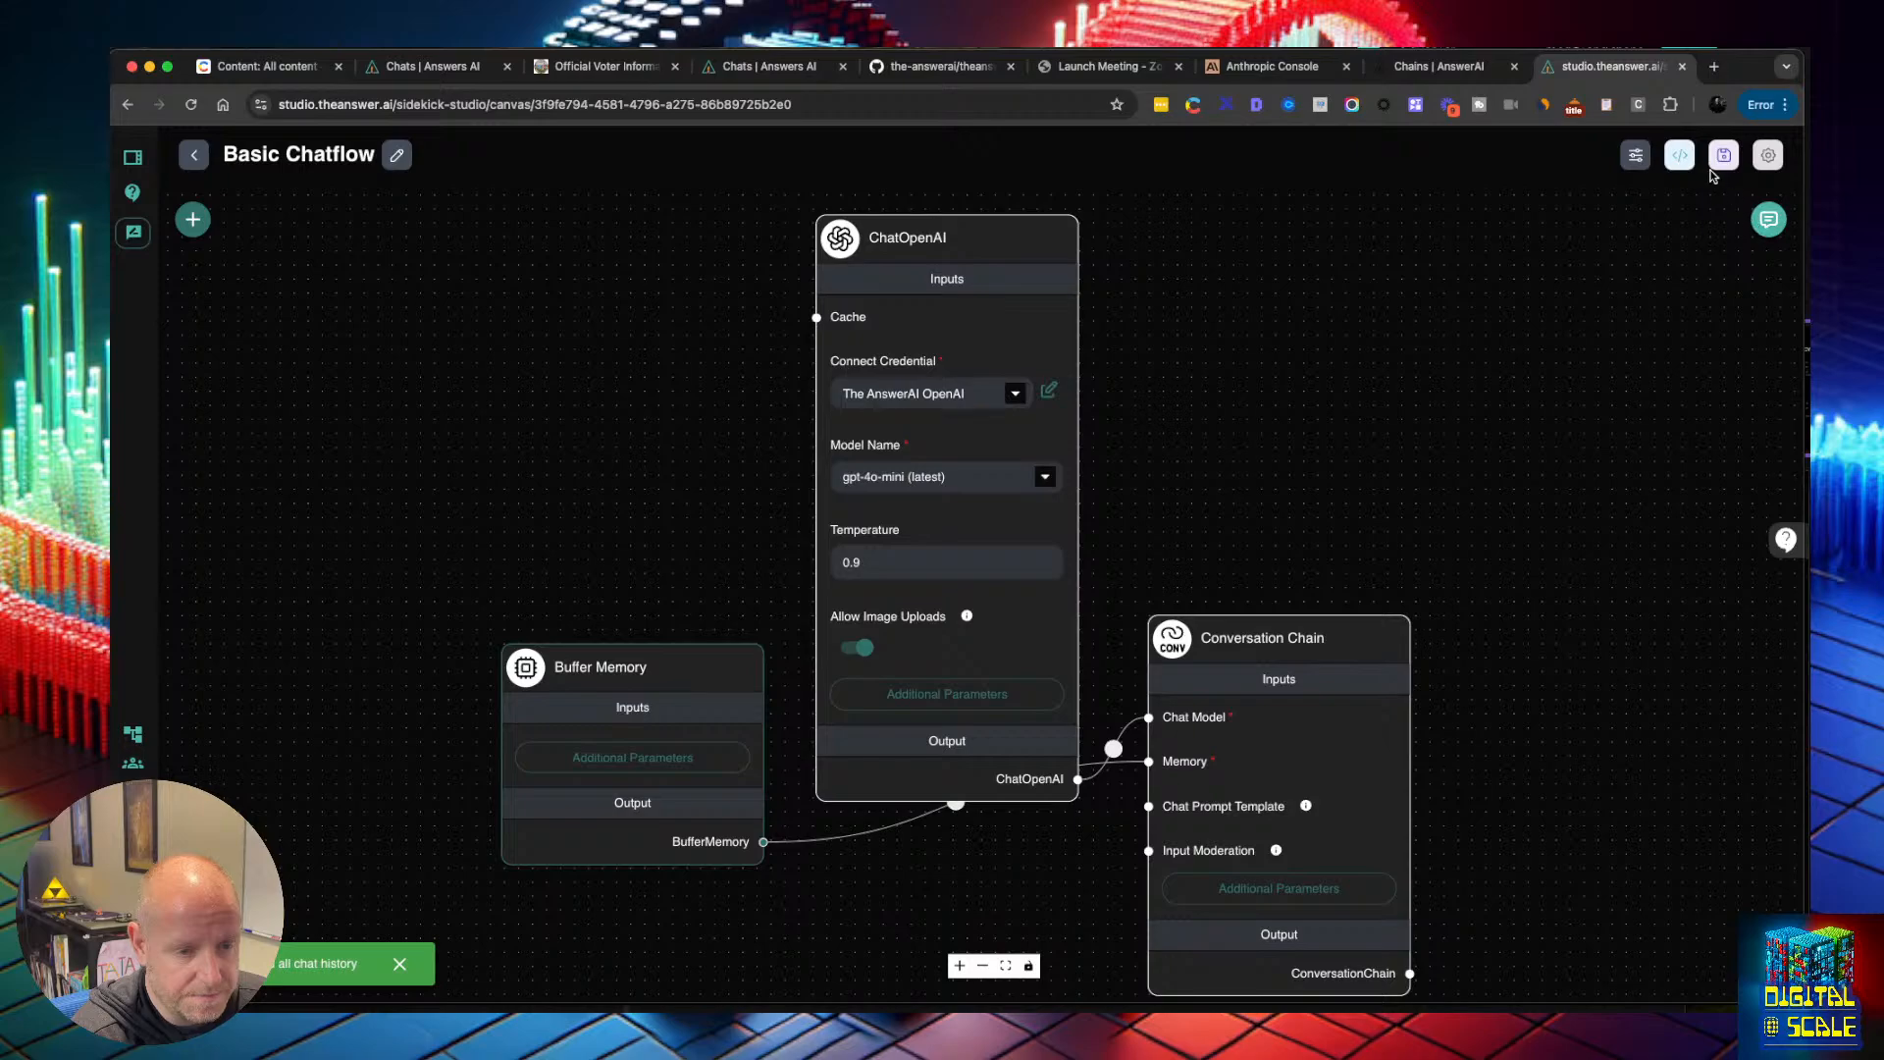
Examine the general settings, display modes, visibility options and remaining categories of the chatflow configuration, and close it
click(1634, 156)
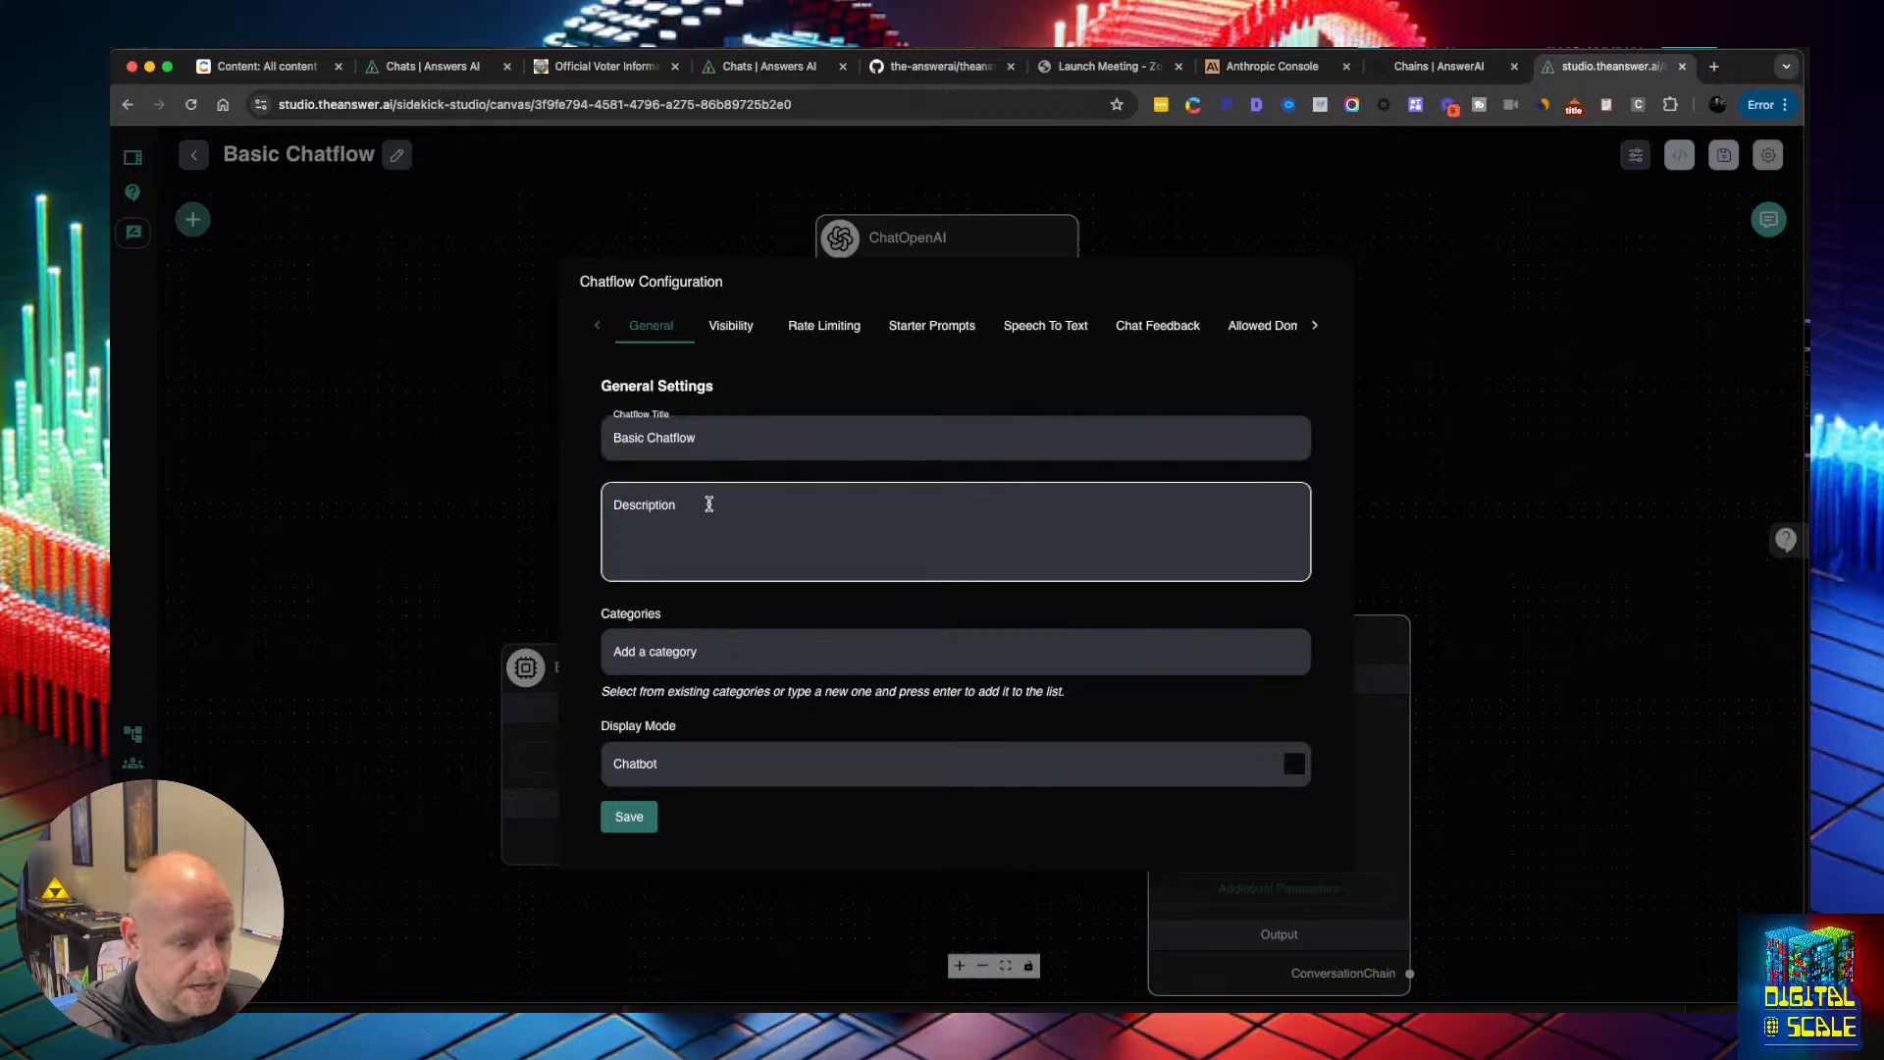
click(698, 650)
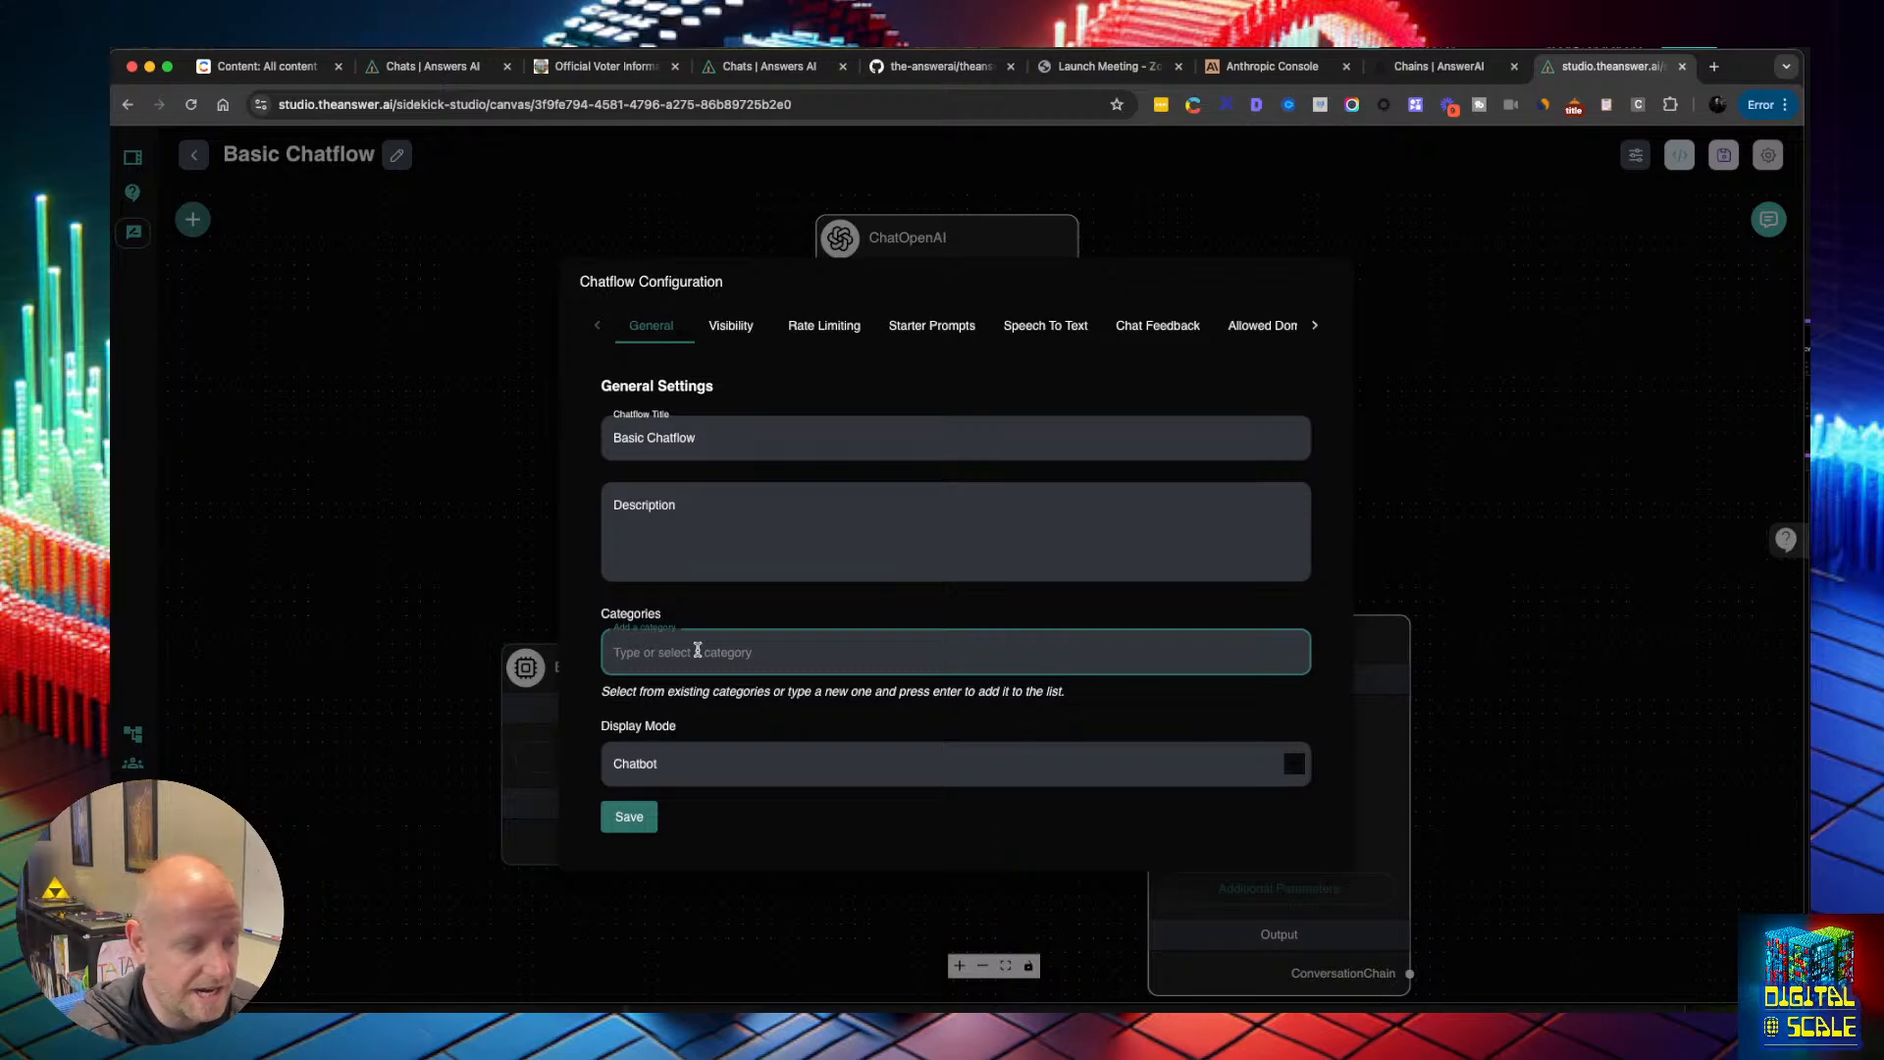
click(730, 759)
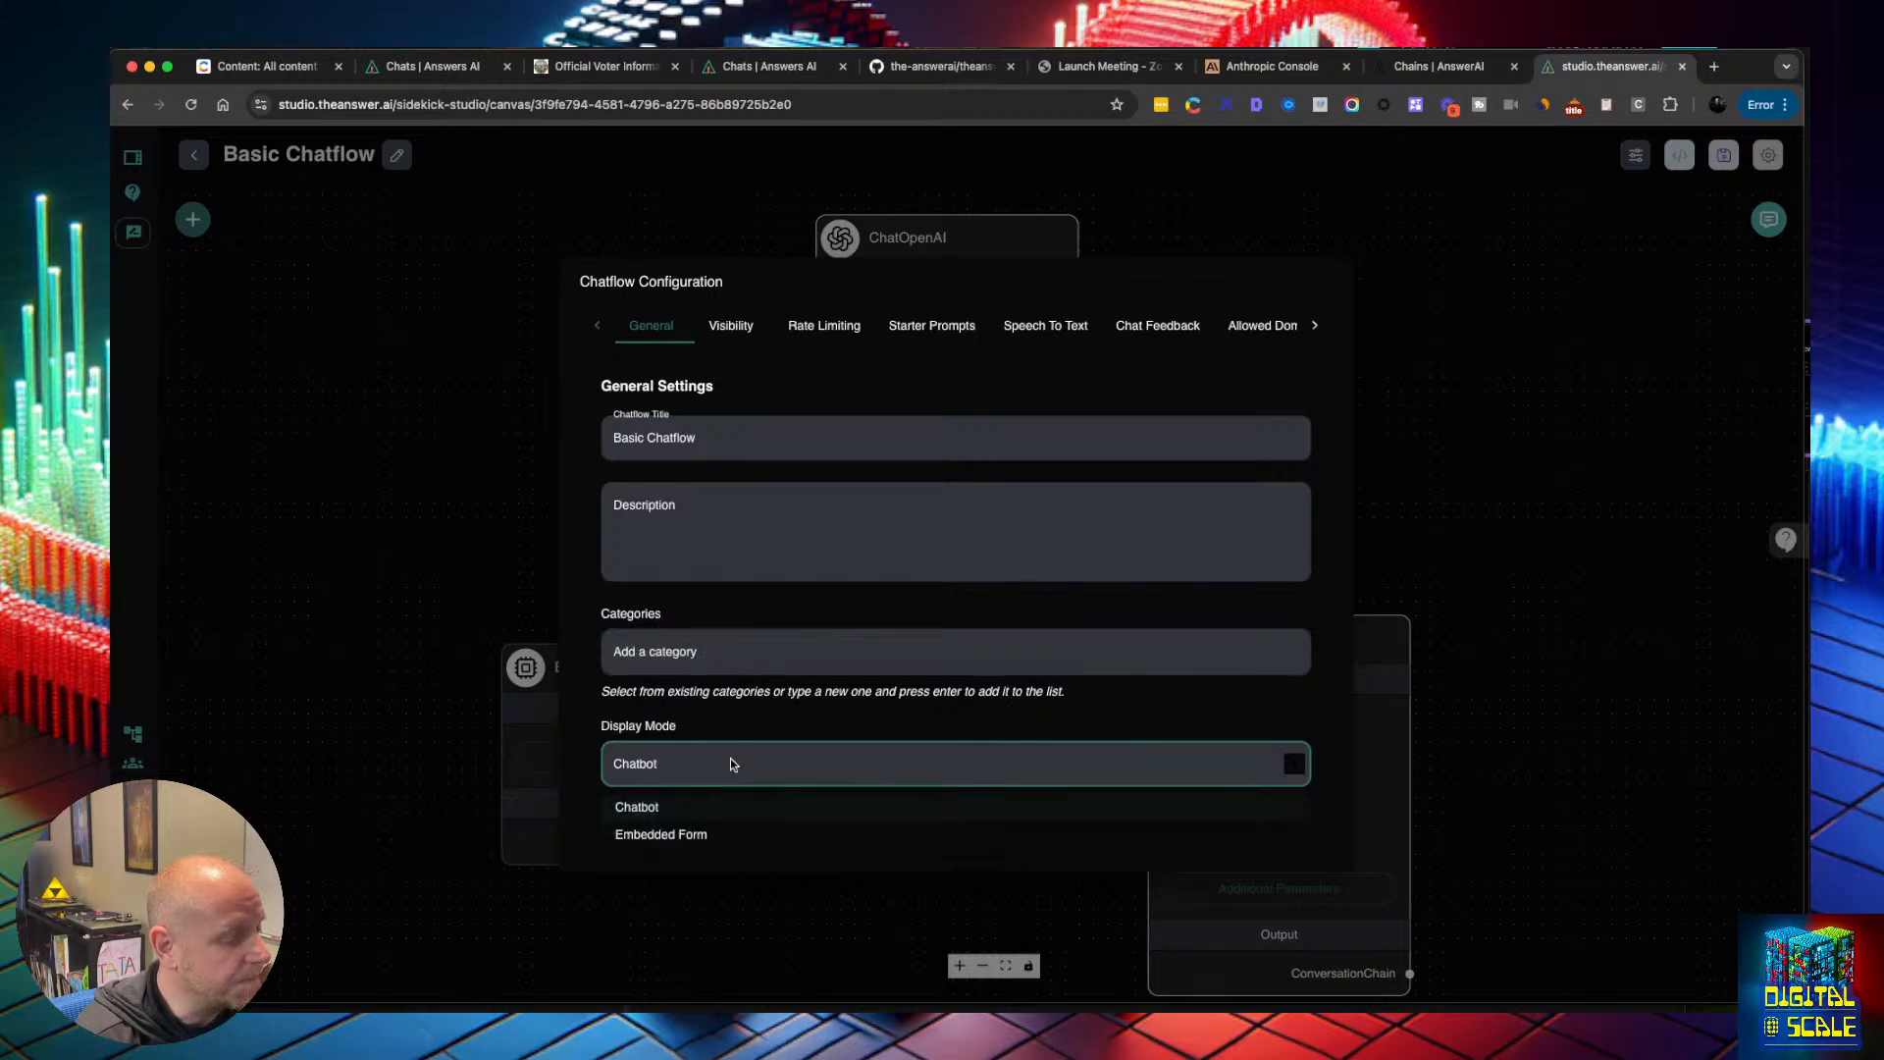
click(762, 728)
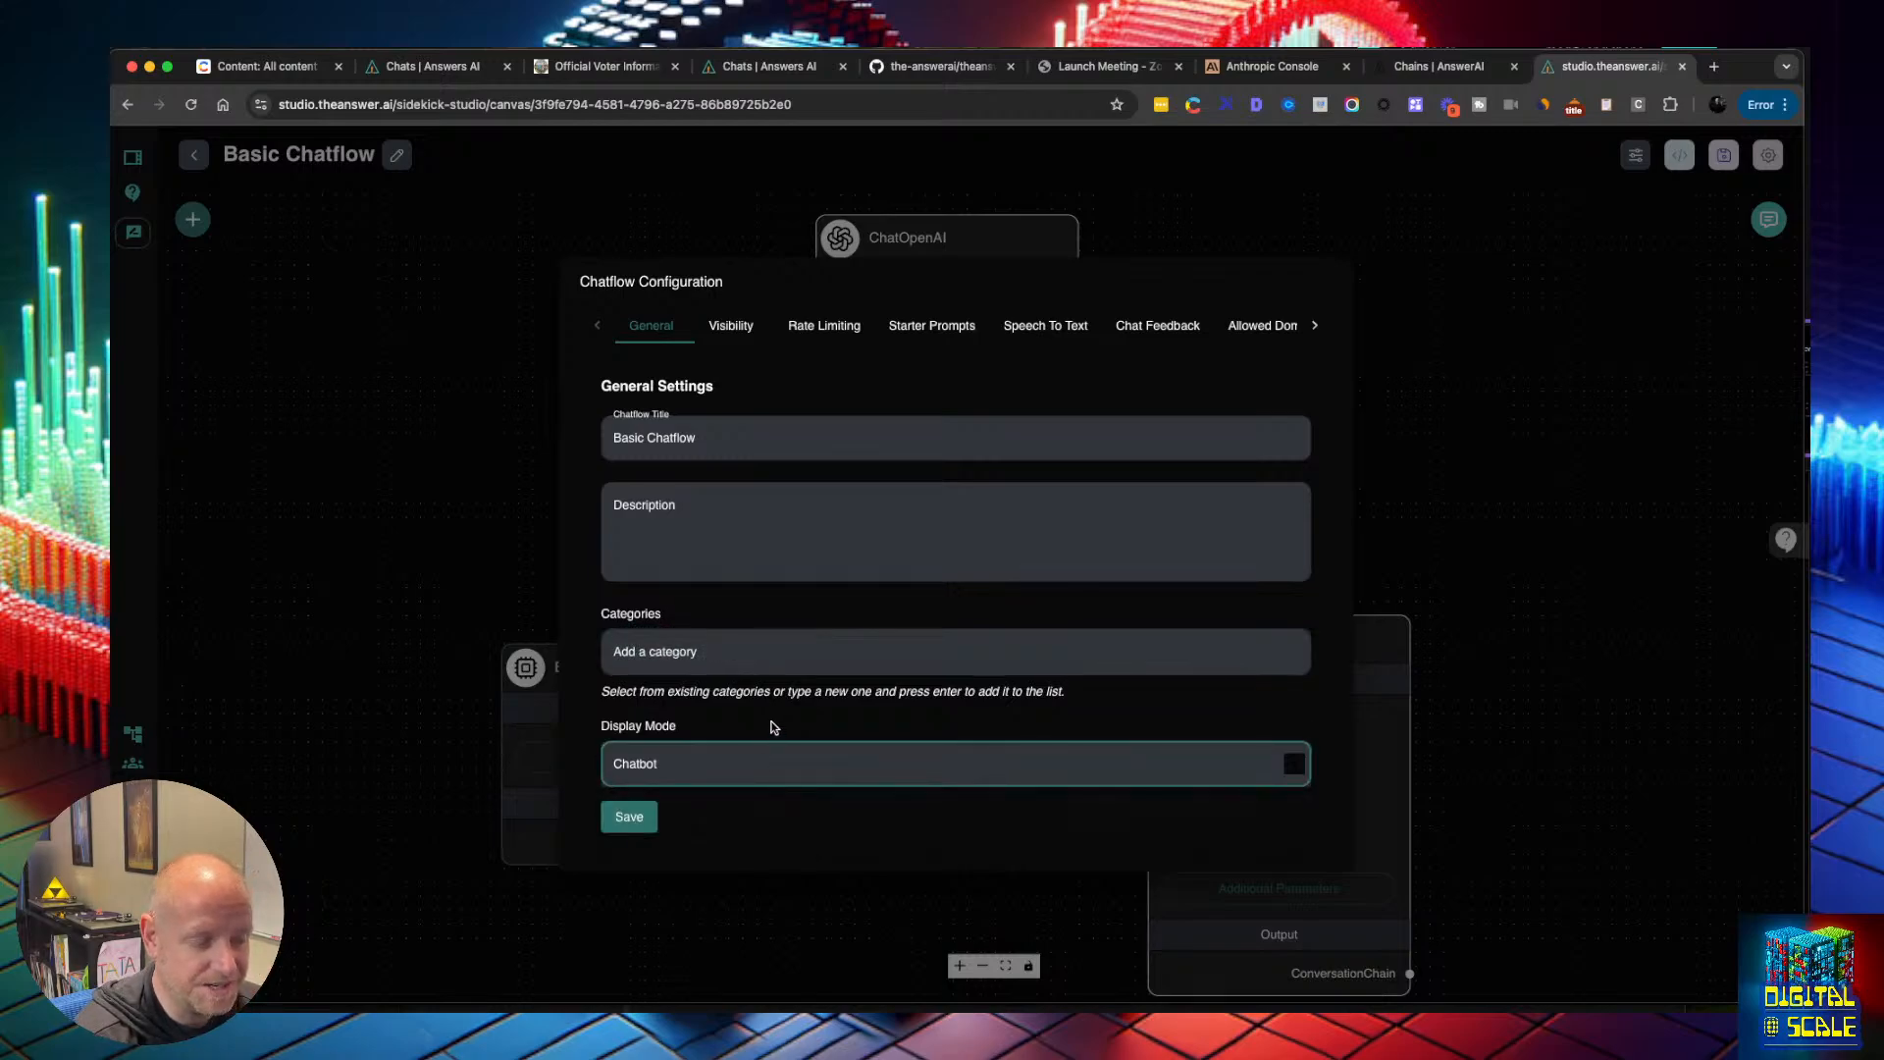
click(739, 329)
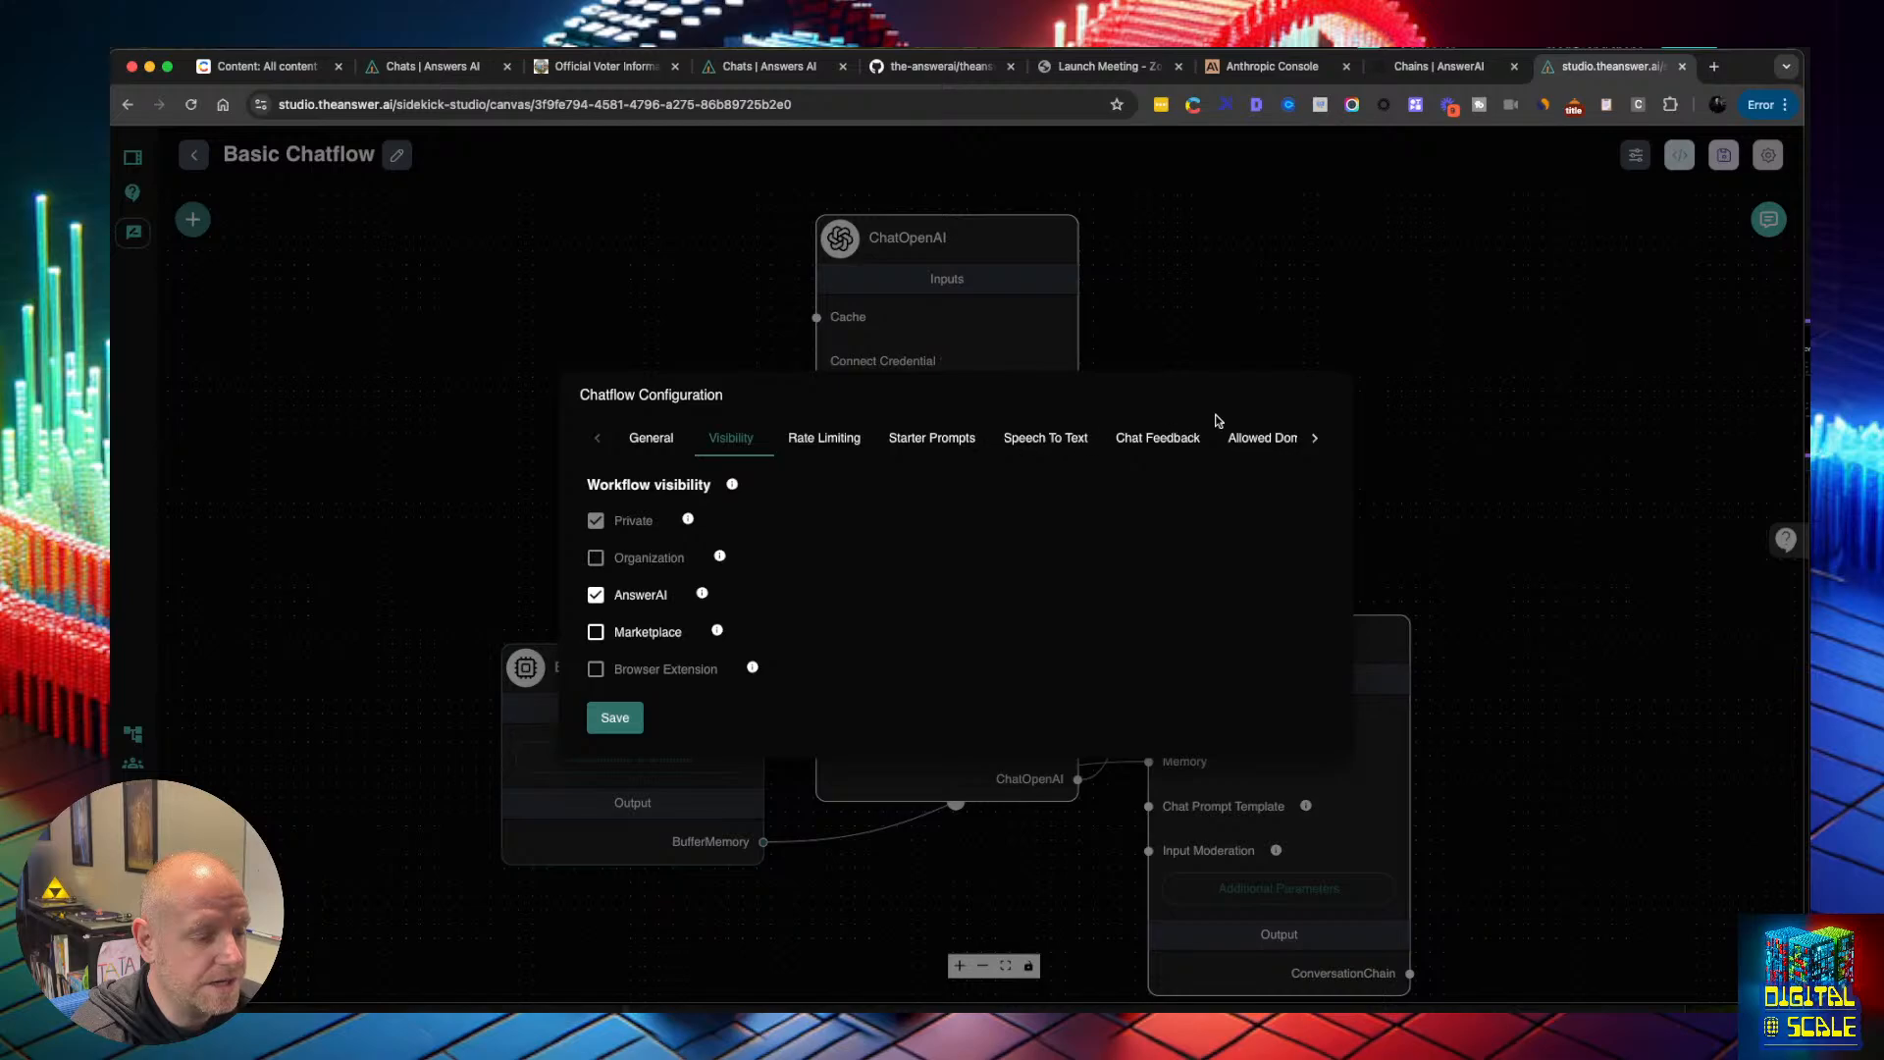
click(1315, 440)
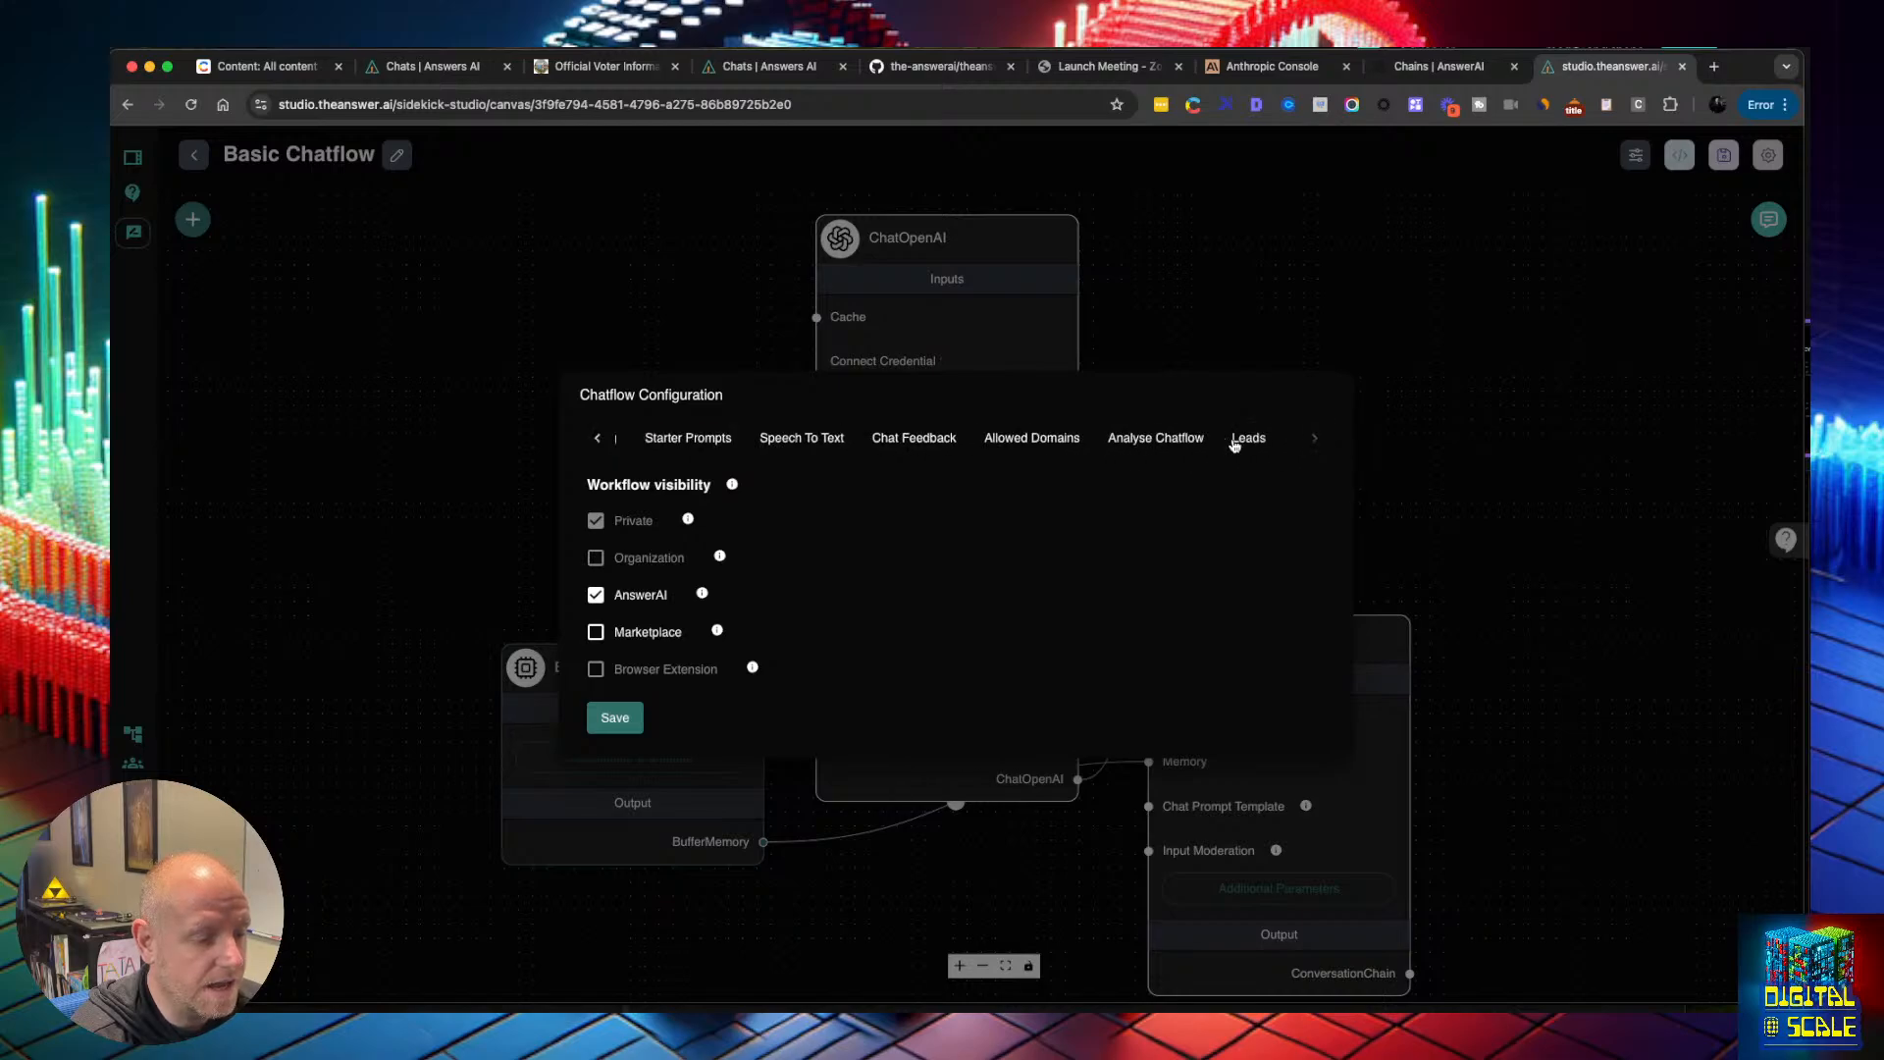
click(596, 439)
click(1396, 237)
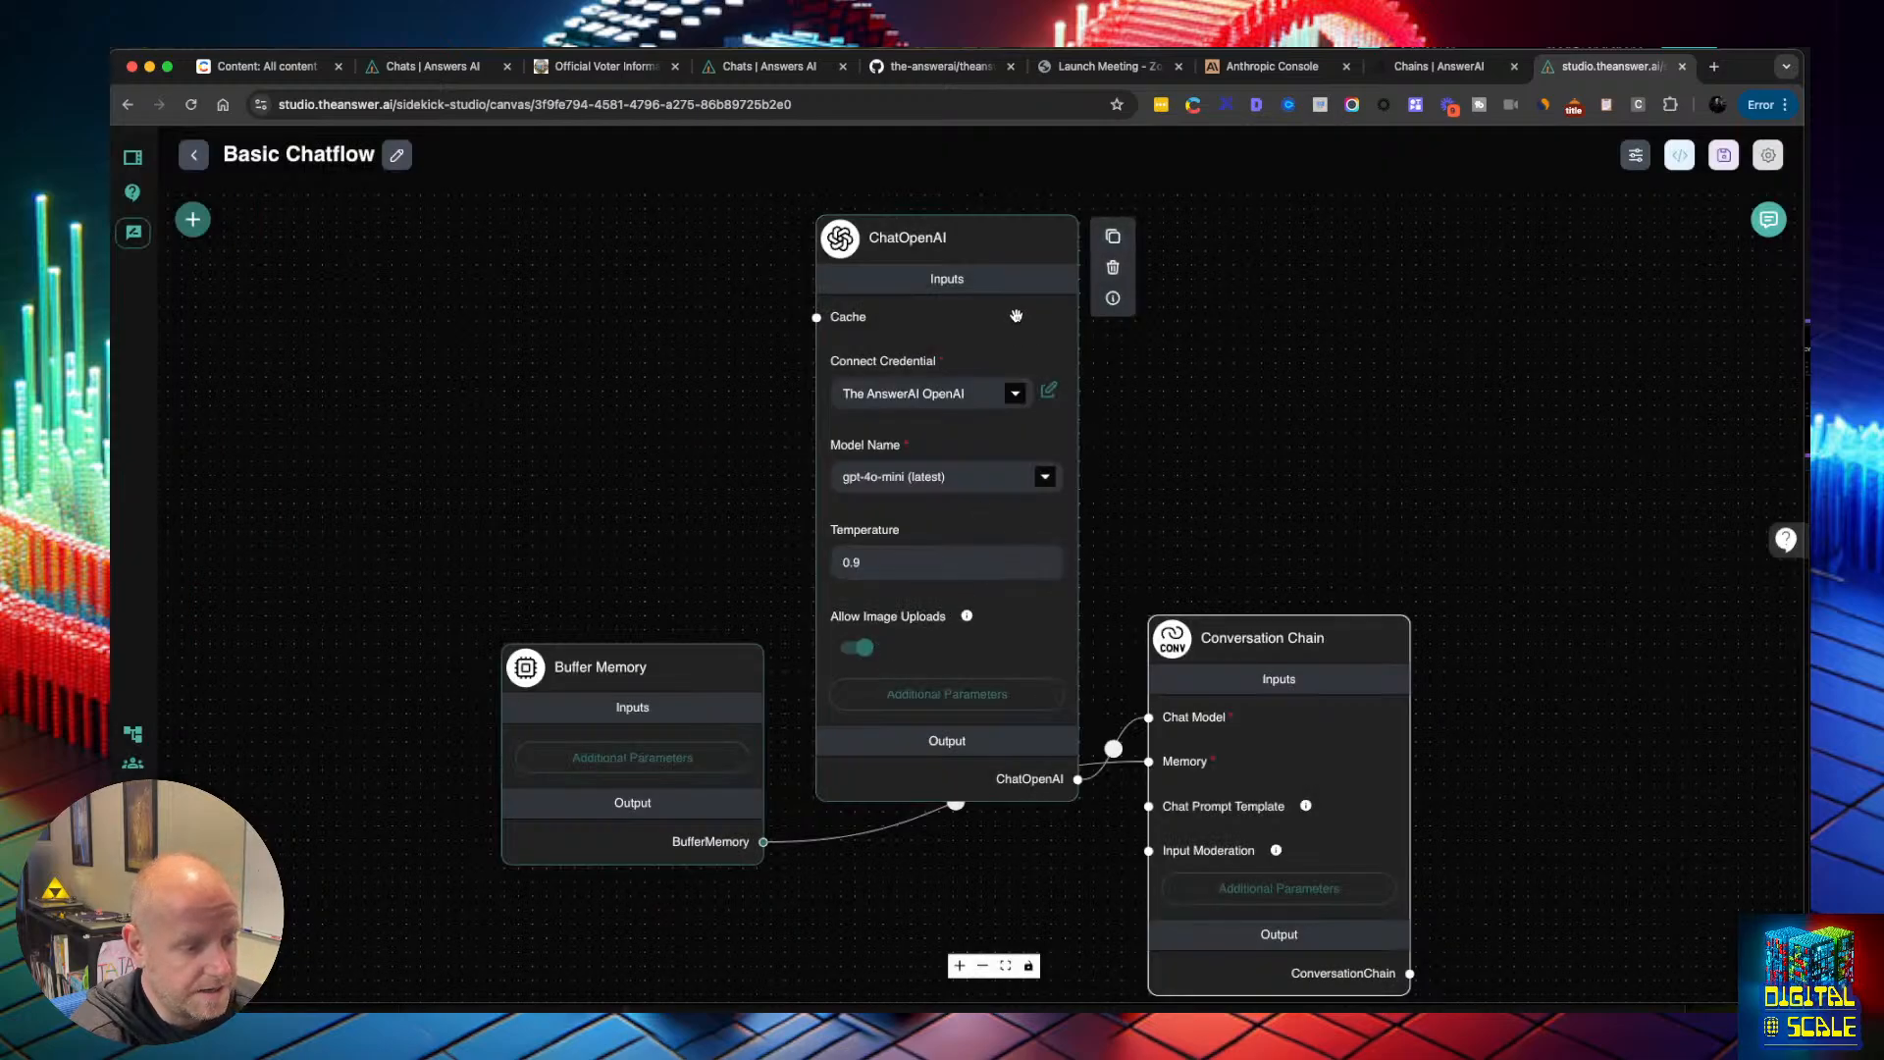
Disable Allow Image Uploads on the ChatOpenAI node, save the chatflow, and open the test chat
click(1017, 316)
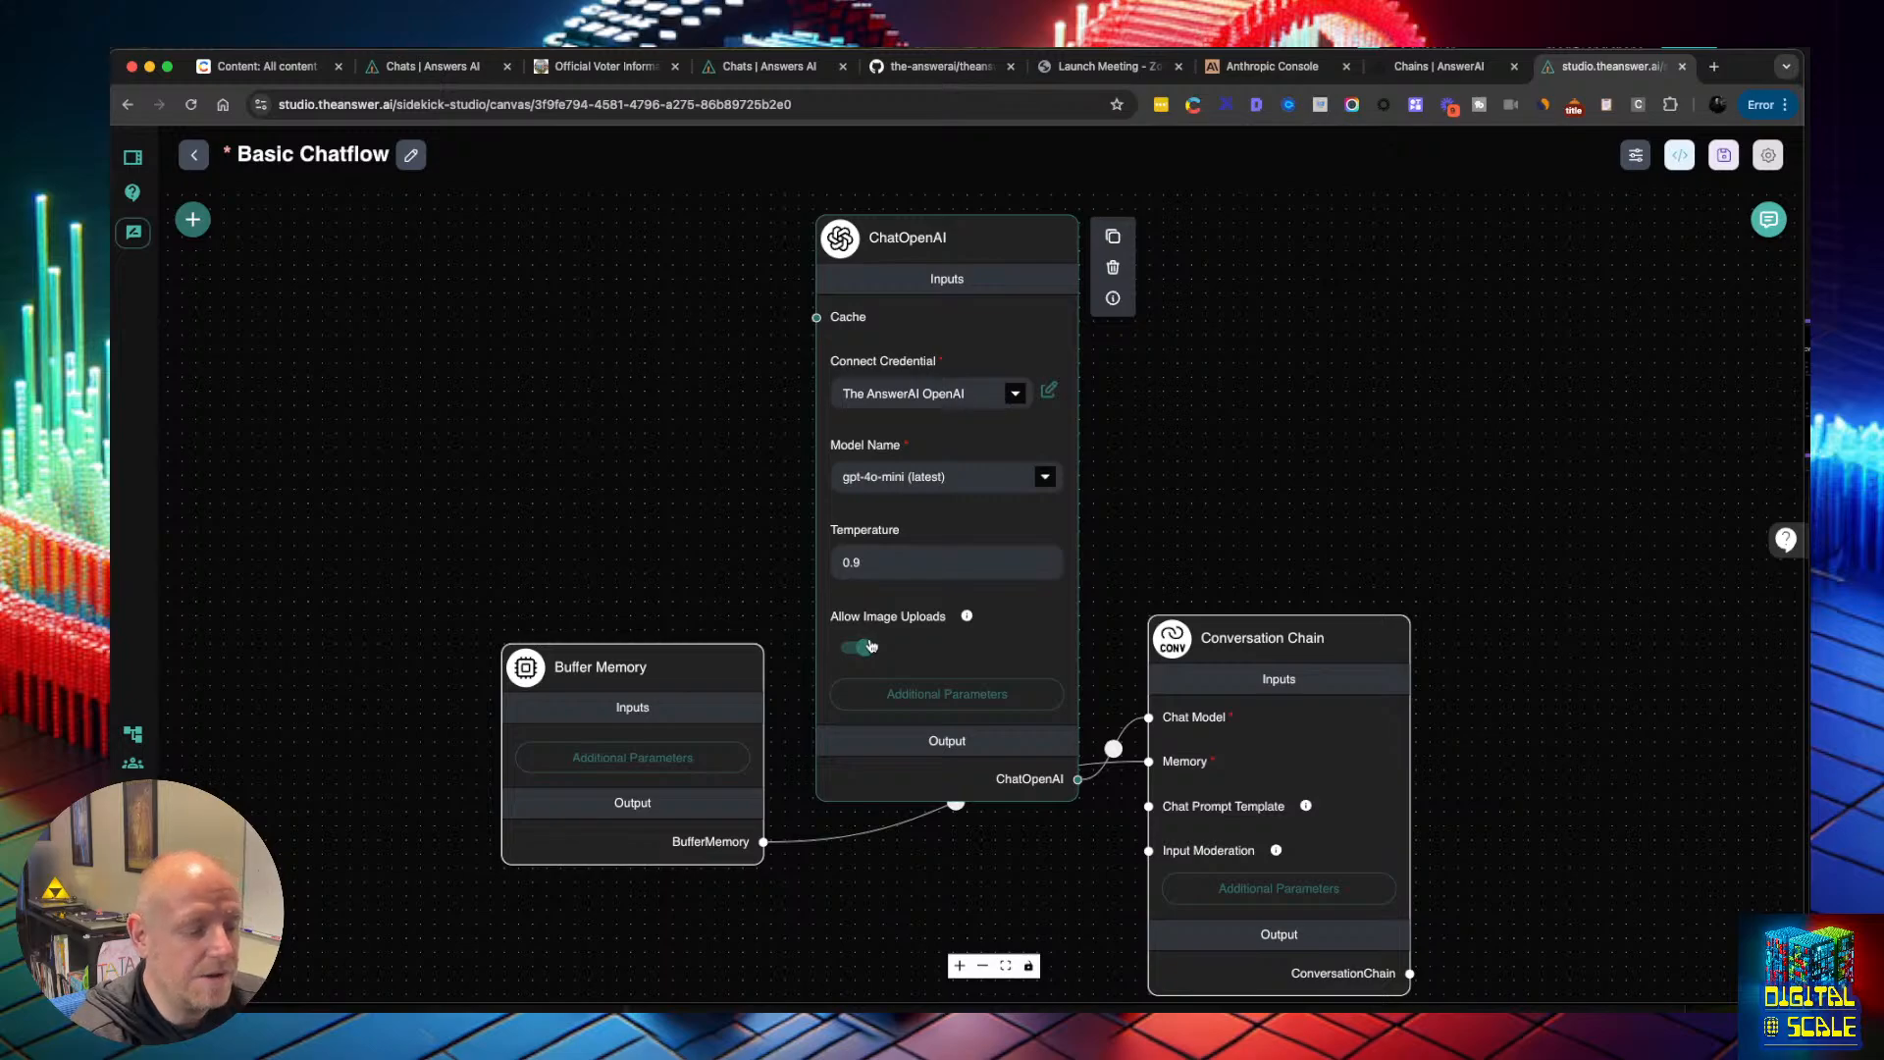
click(868, 647)
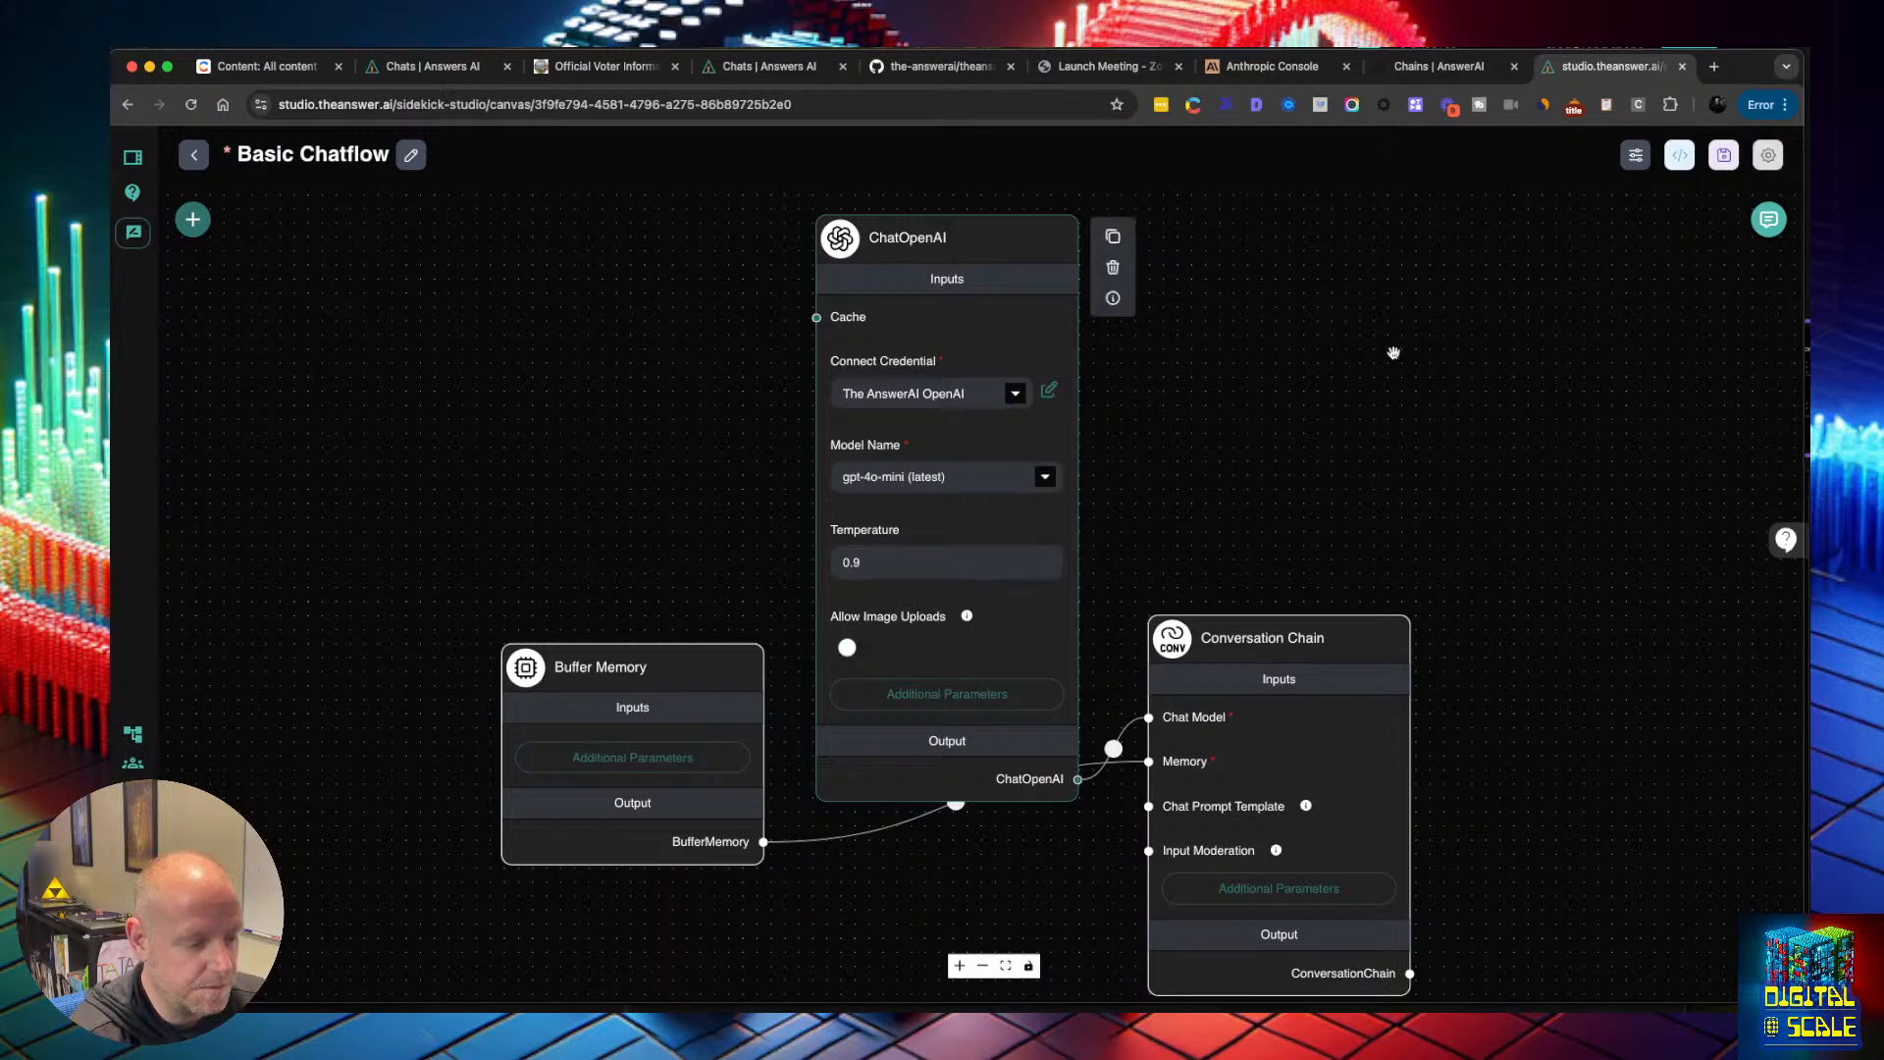
click(1723, 154)
click(1762, 226)
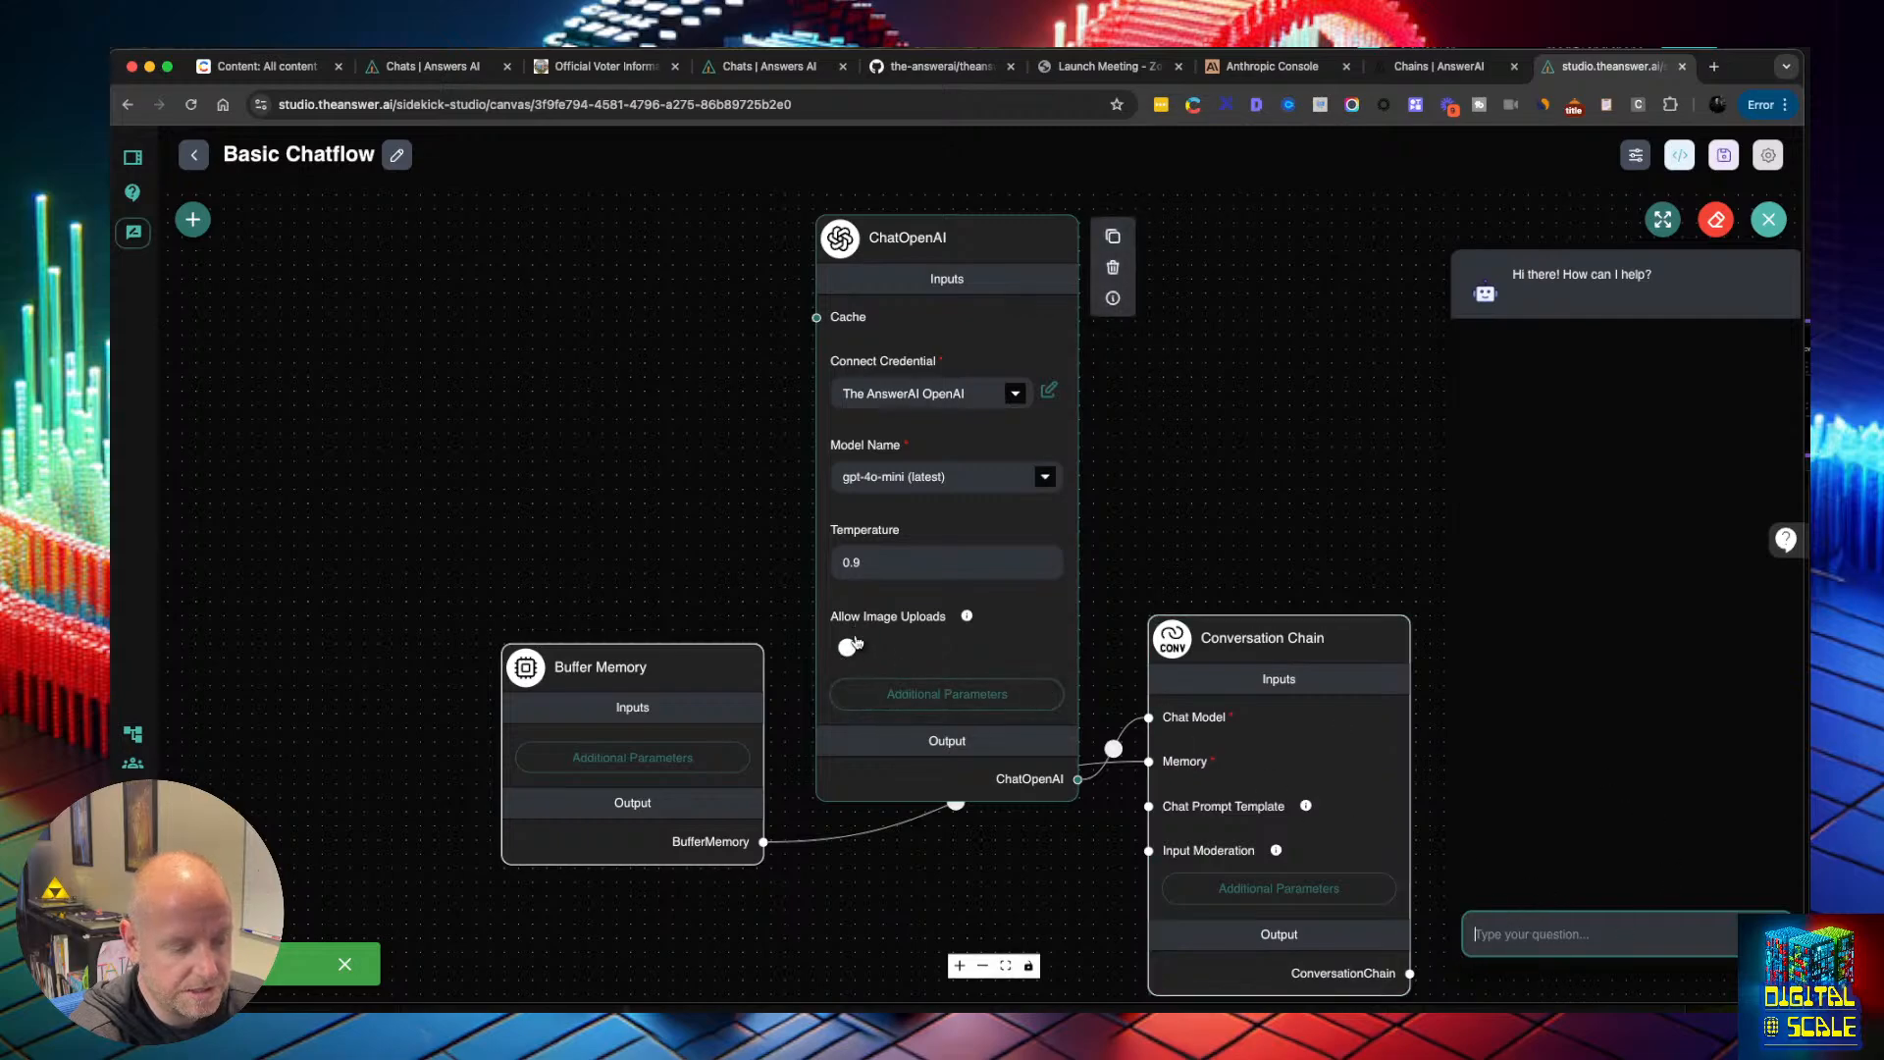
Enable Allow Image Uploads on the ChatOpenAI node, save the chatflow, and reopen the test chat
click(854, 645)
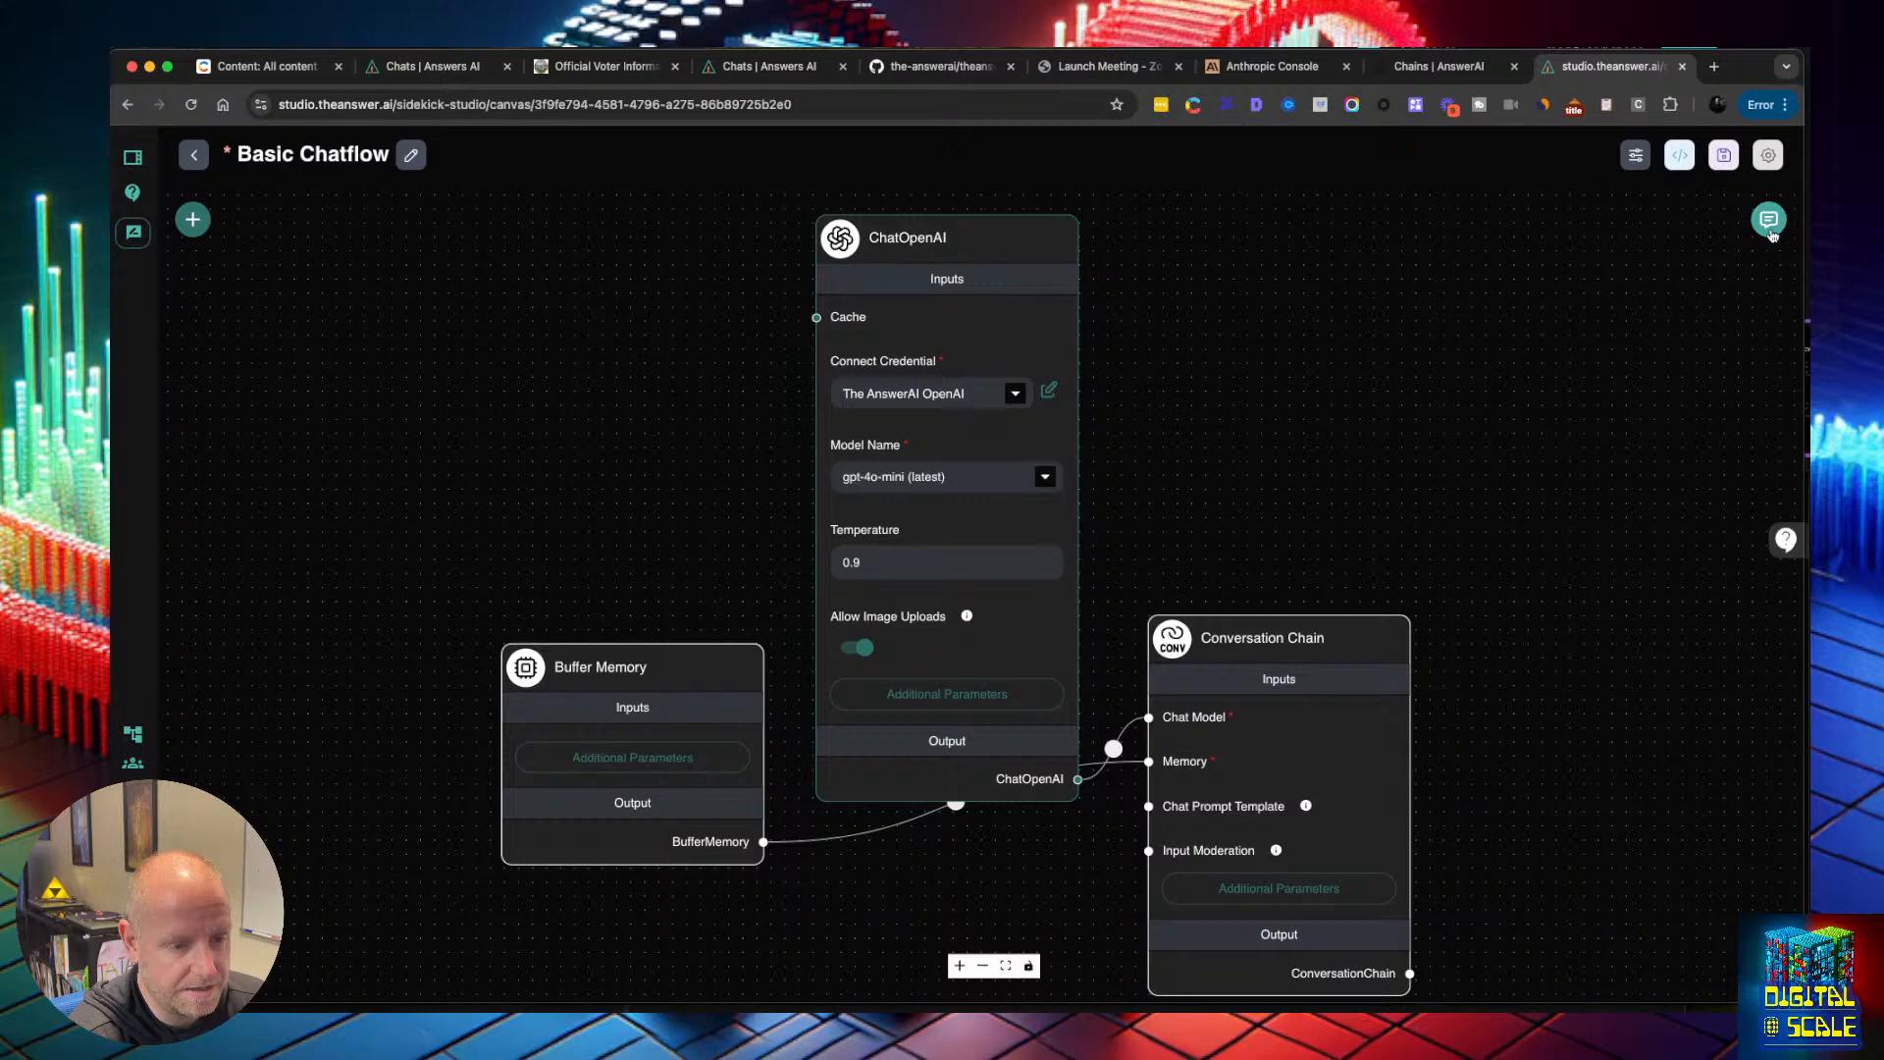
click(1769, 222)
click(1725, 157)
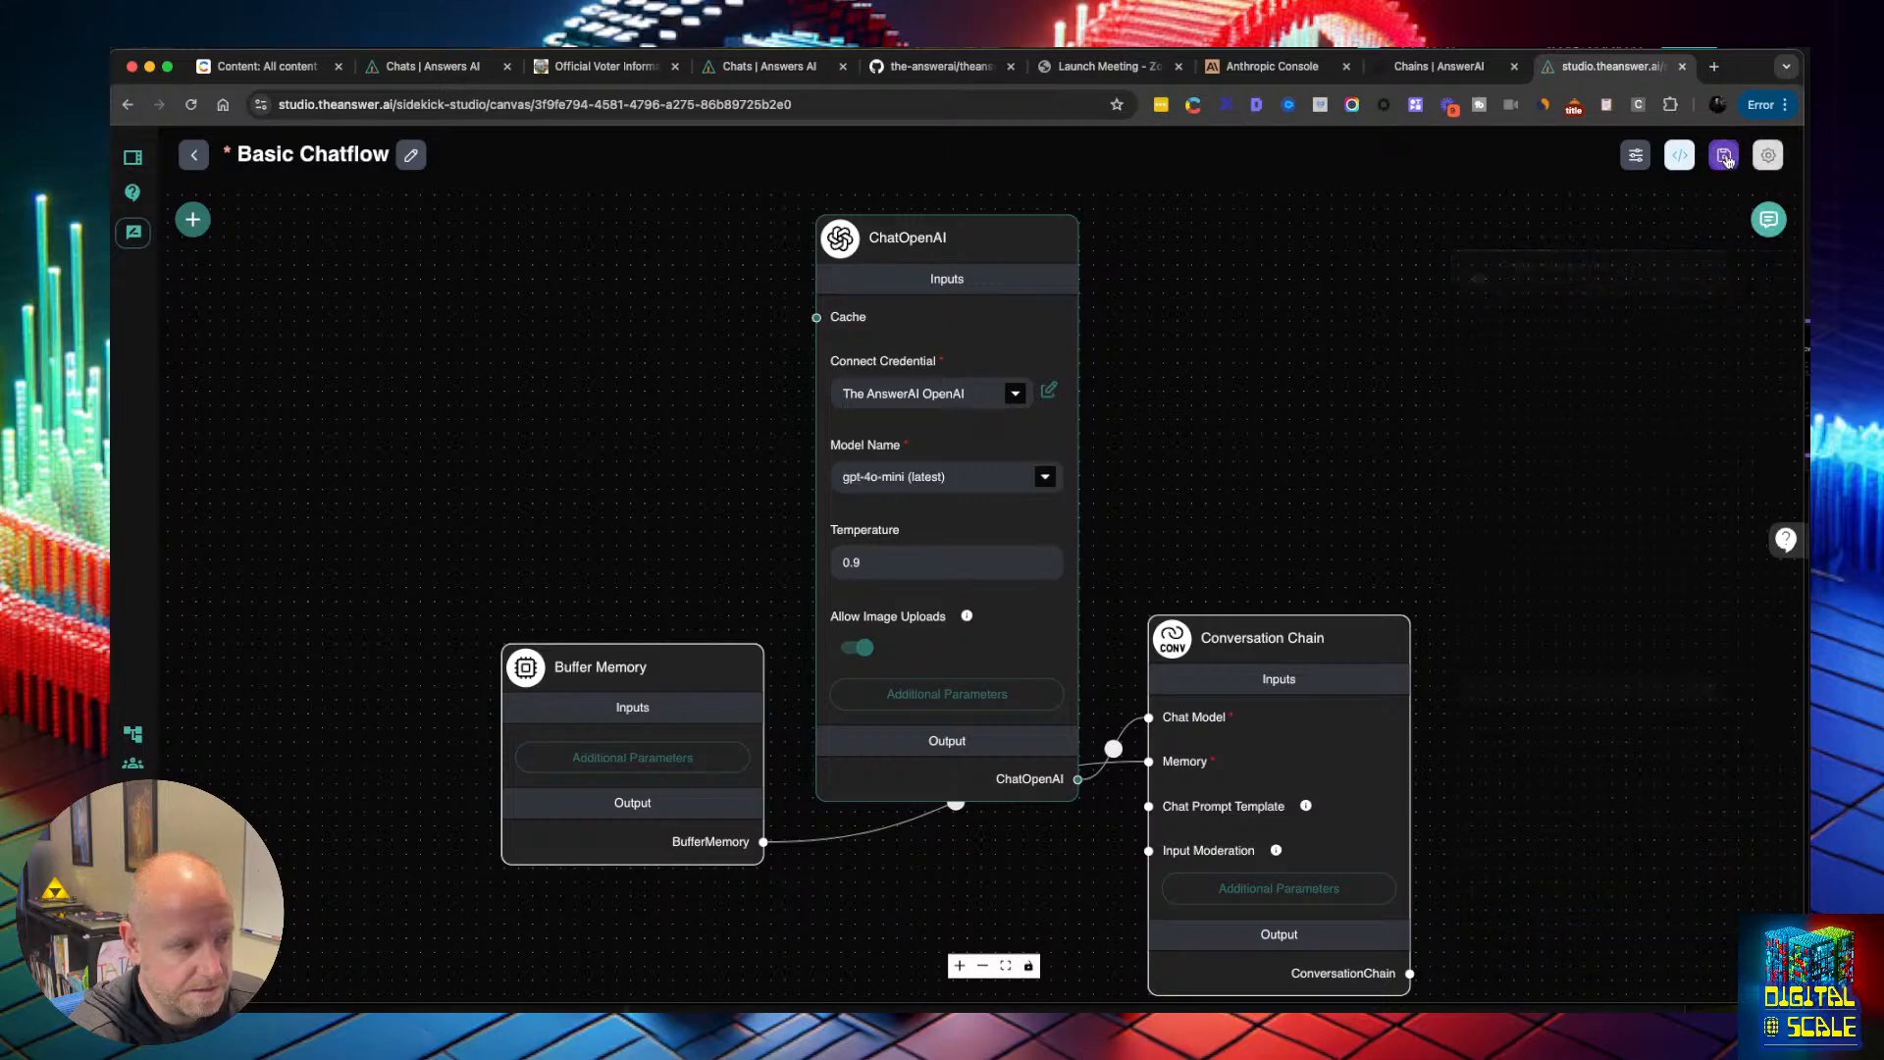
click(1769, 219)
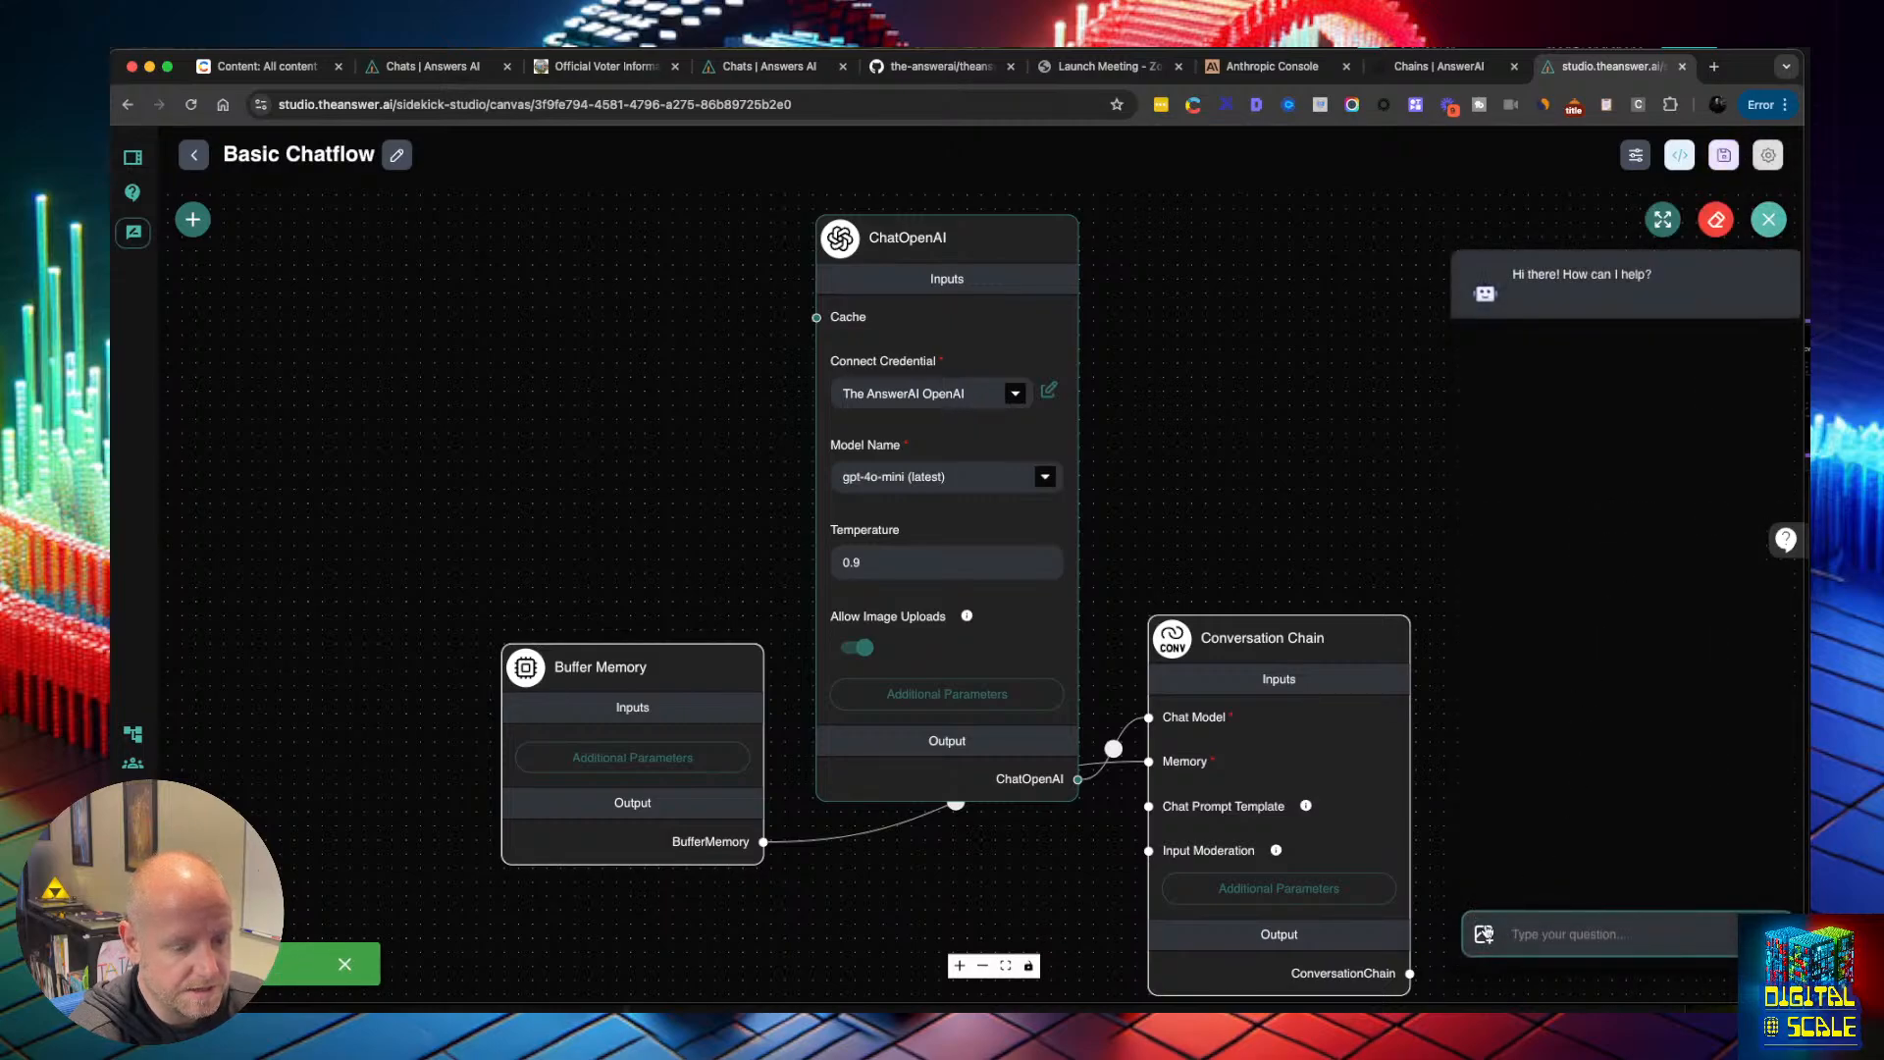
Capture a screenshot of the AI Application Response Lifecycle diagram and send it in the expanded chat with the prompt "describe this image"
click(1260, 555)
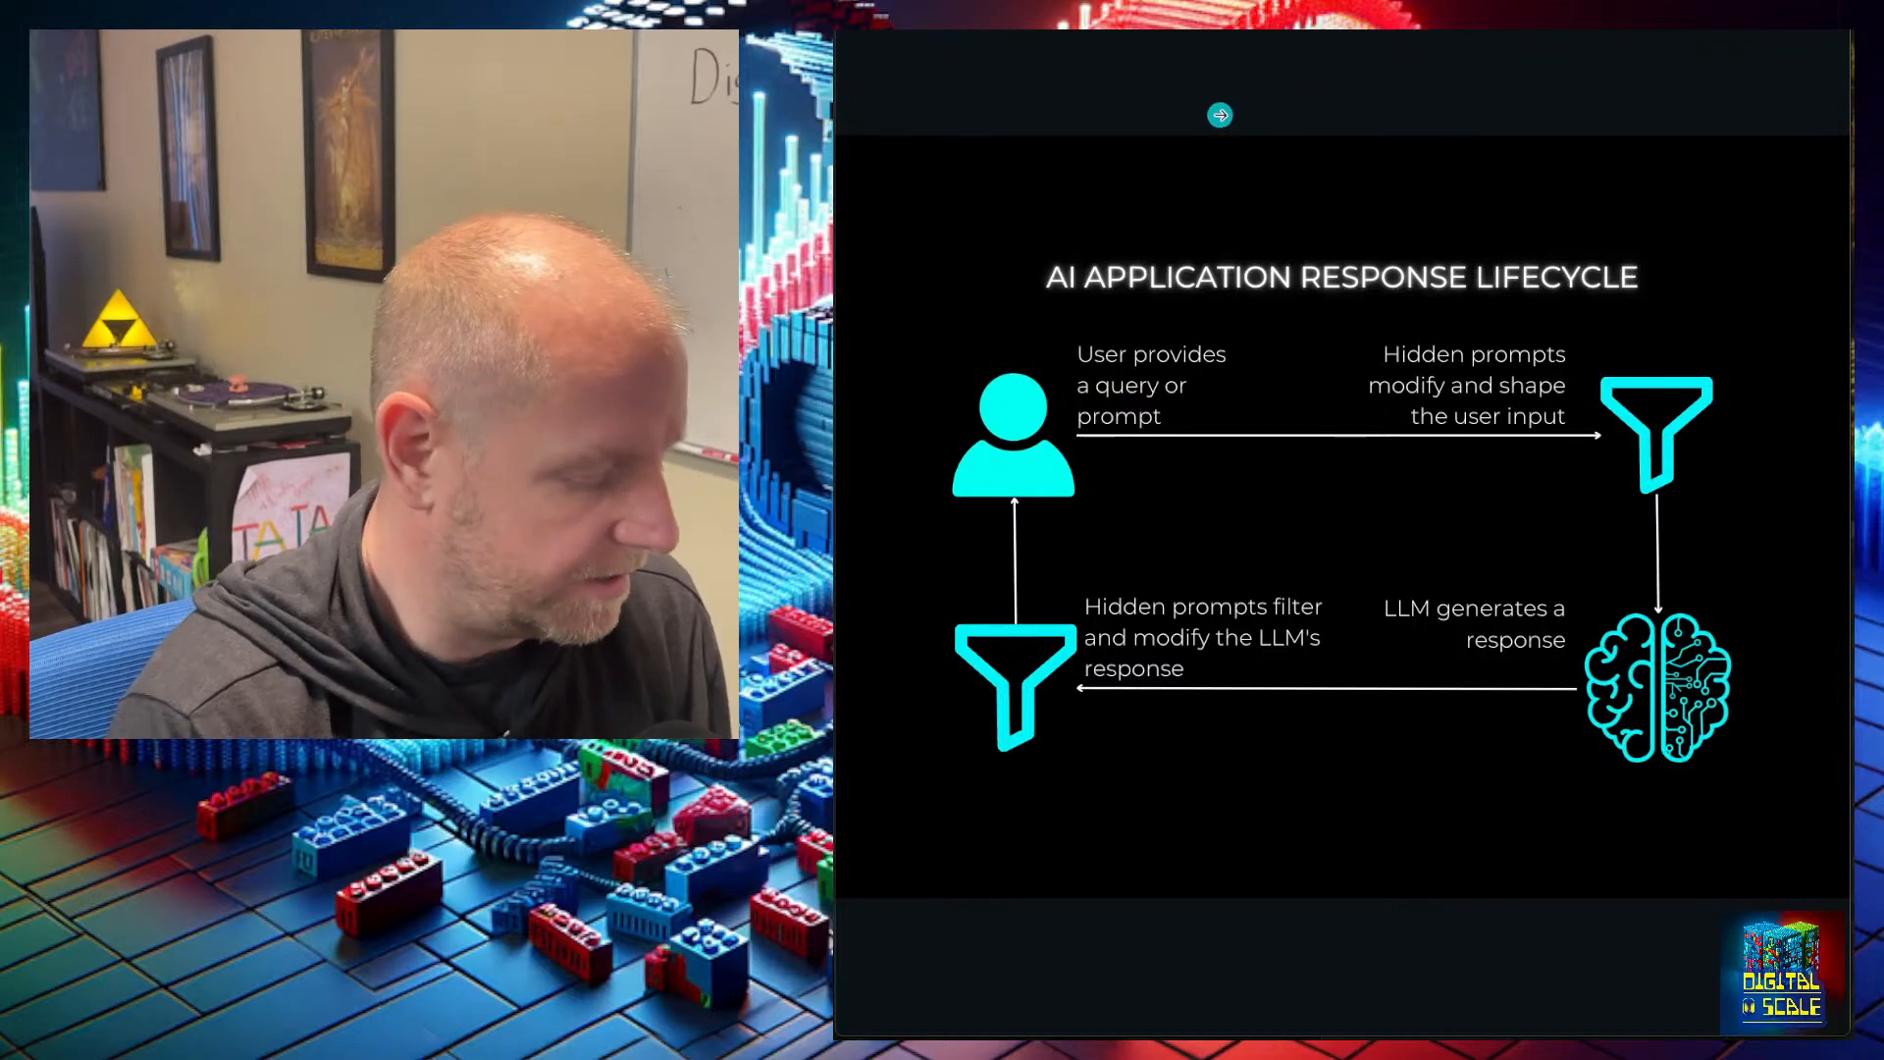
drag(890, 106, 1794, 897)
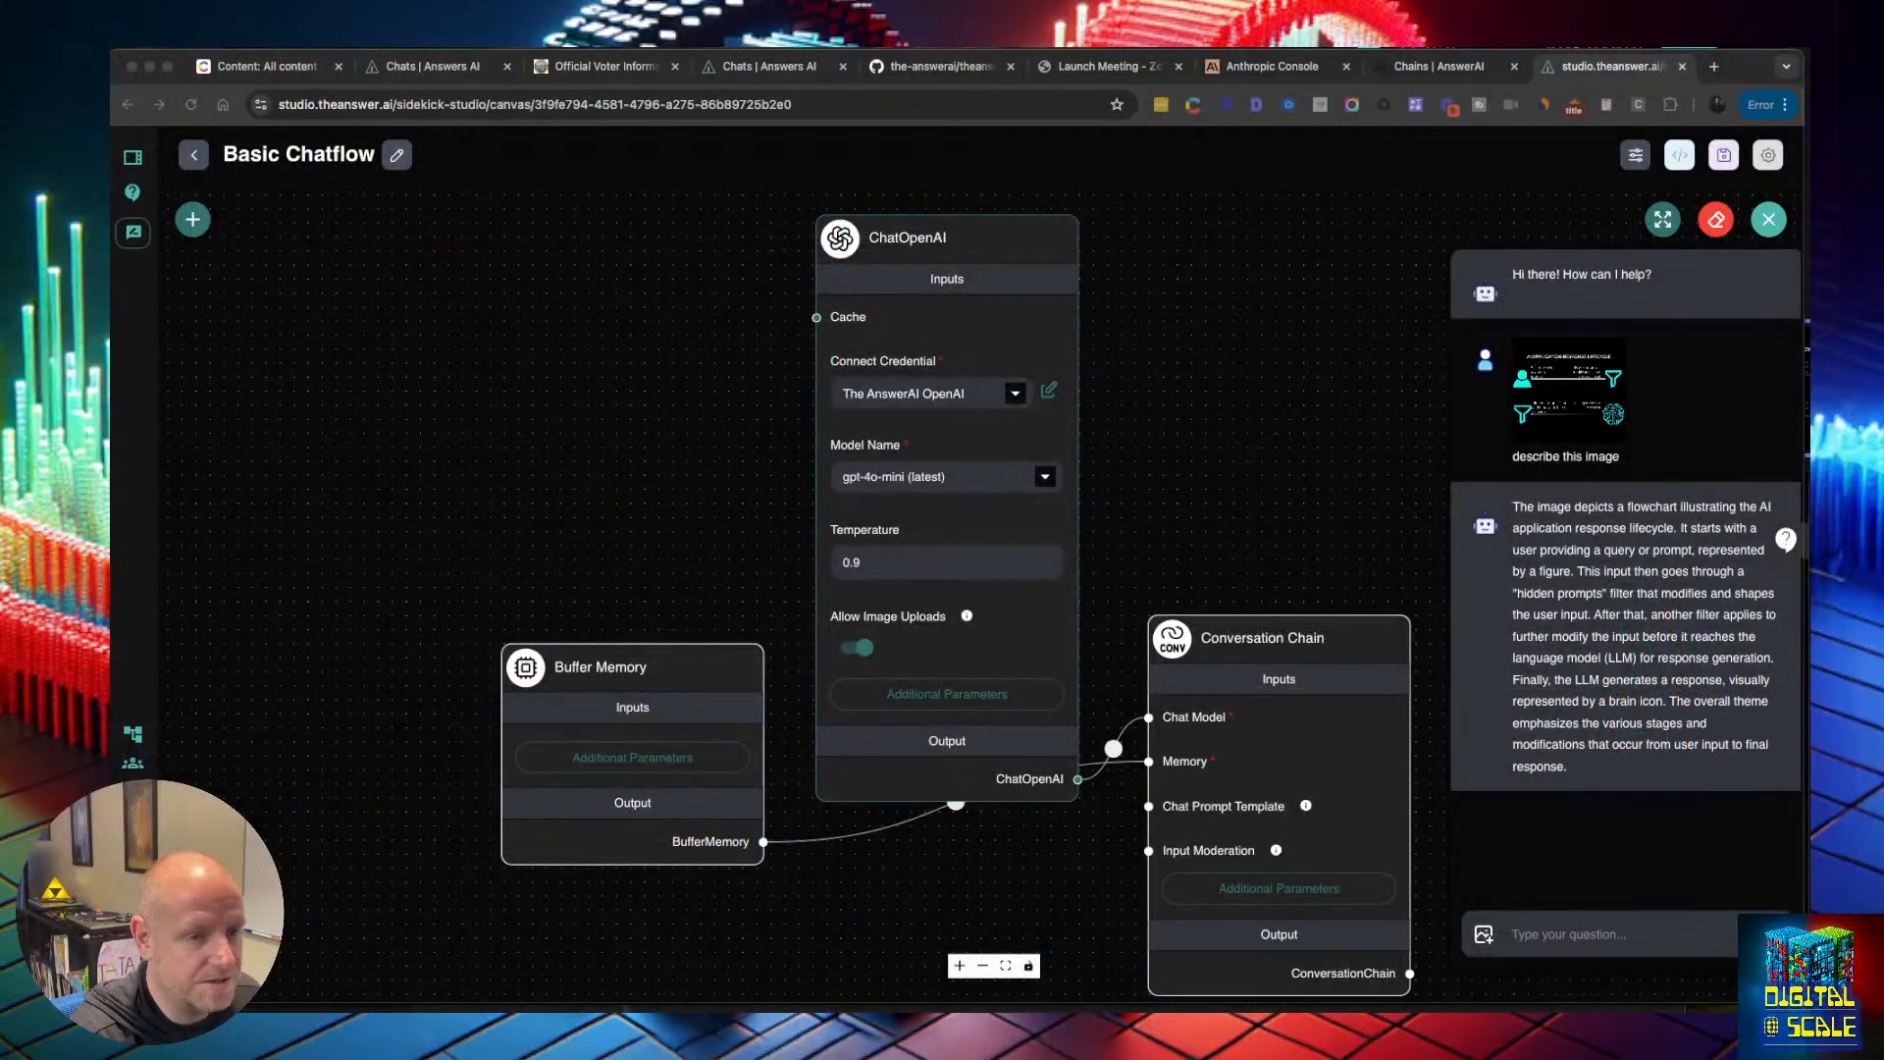
click(1662, 218)
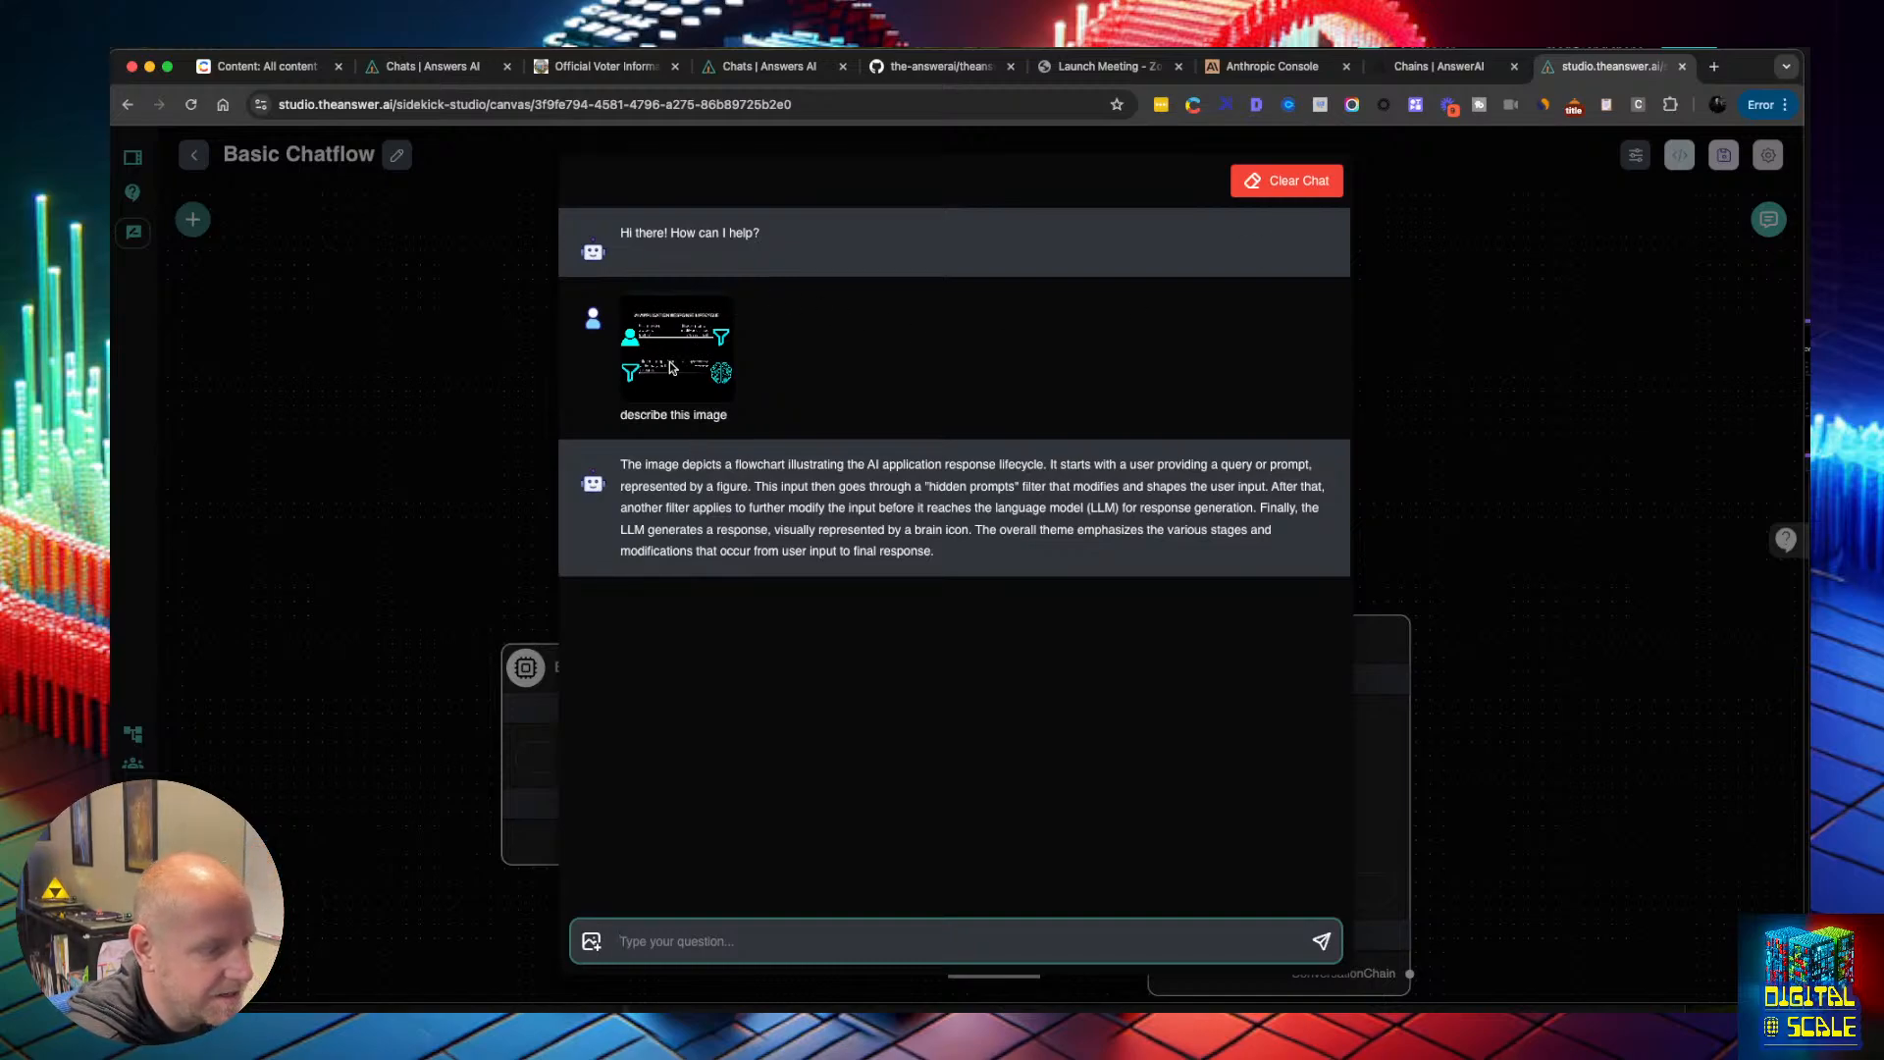
click(593, 942)
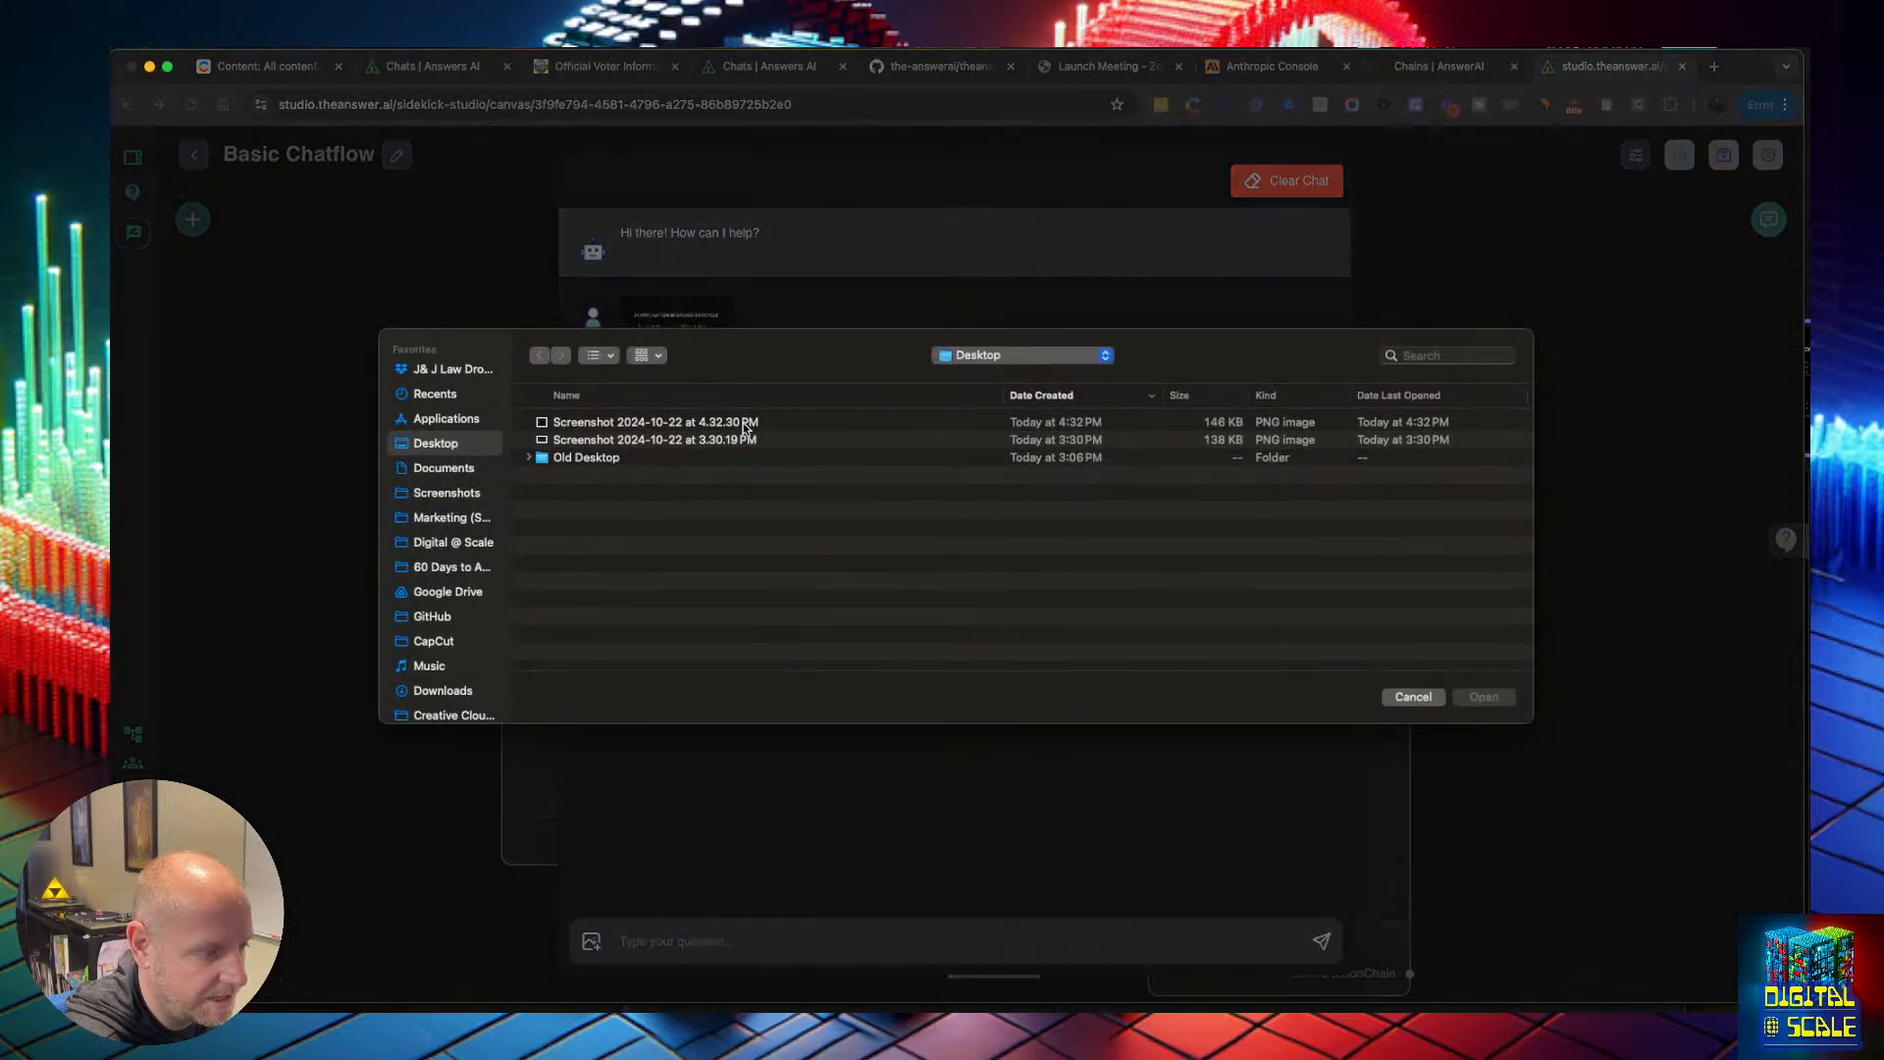
click(743, 424)
click(1480, 696)
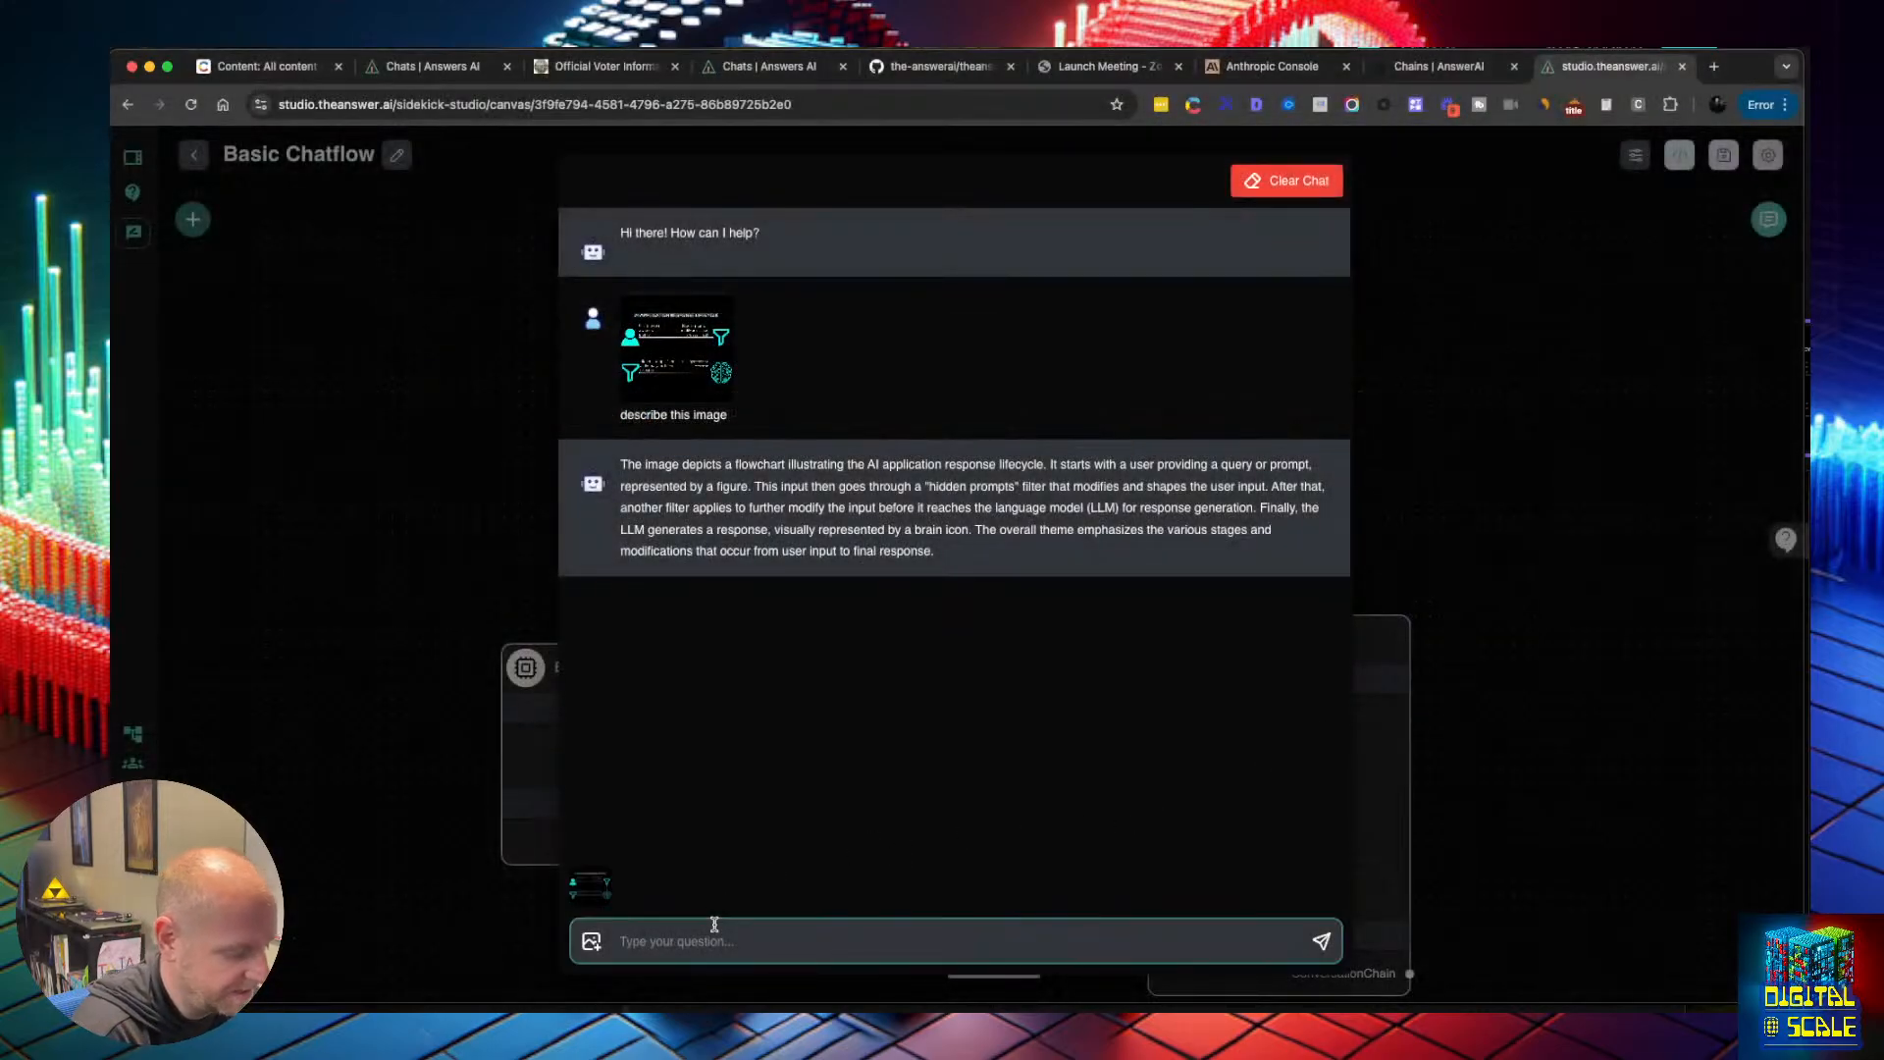
text(de)
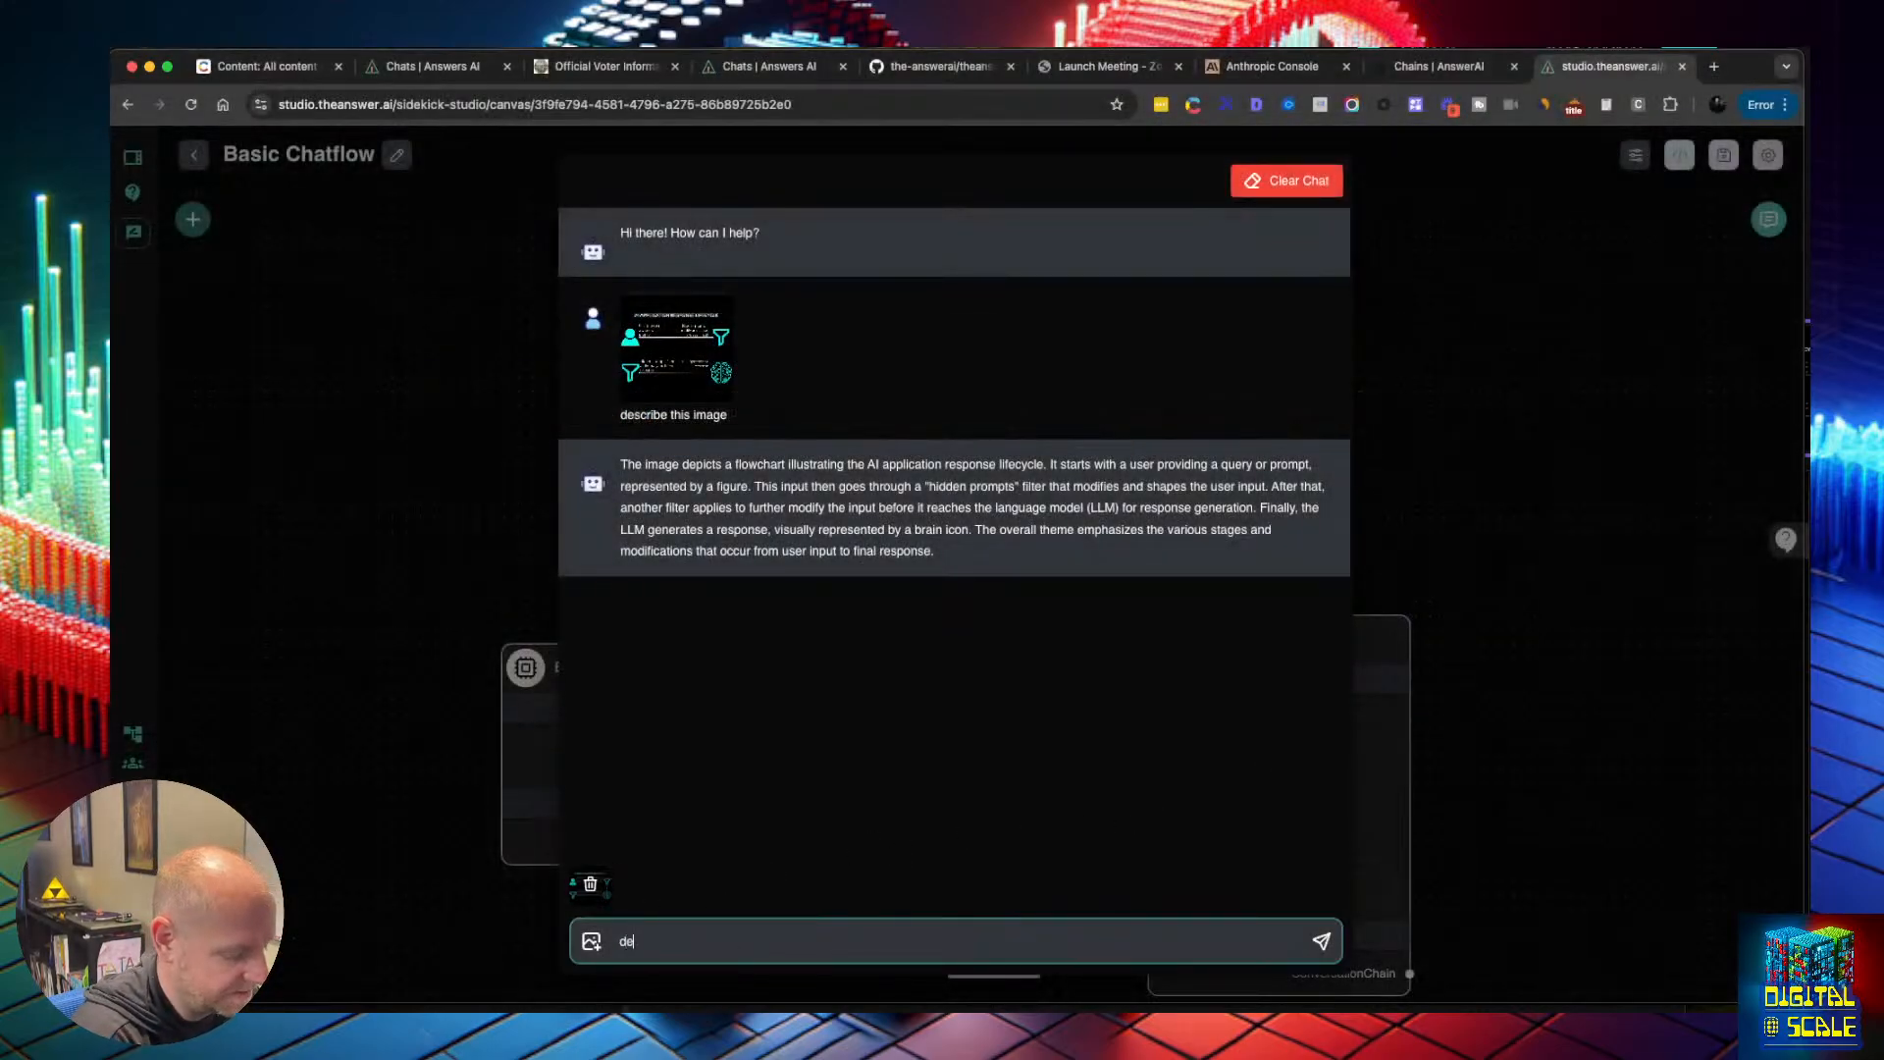
text(scribe this image)
key(Return)
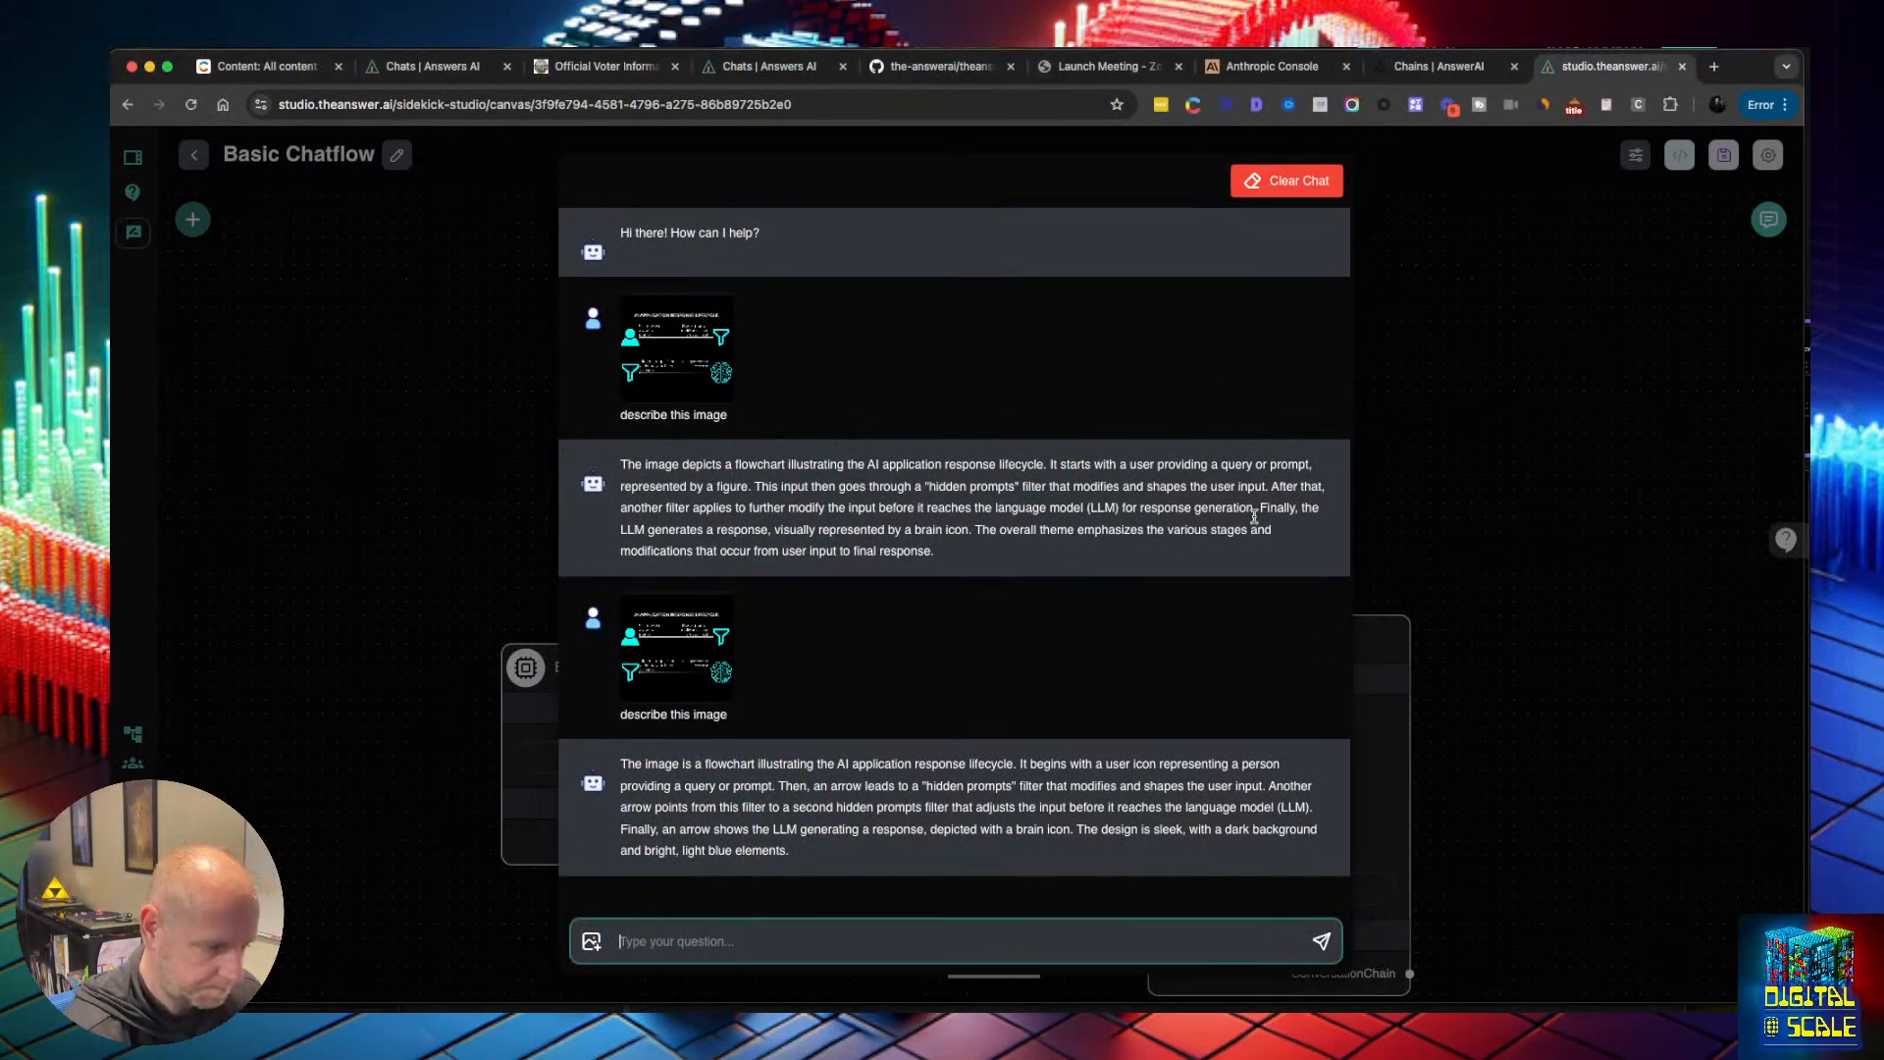
click(1452, 422)
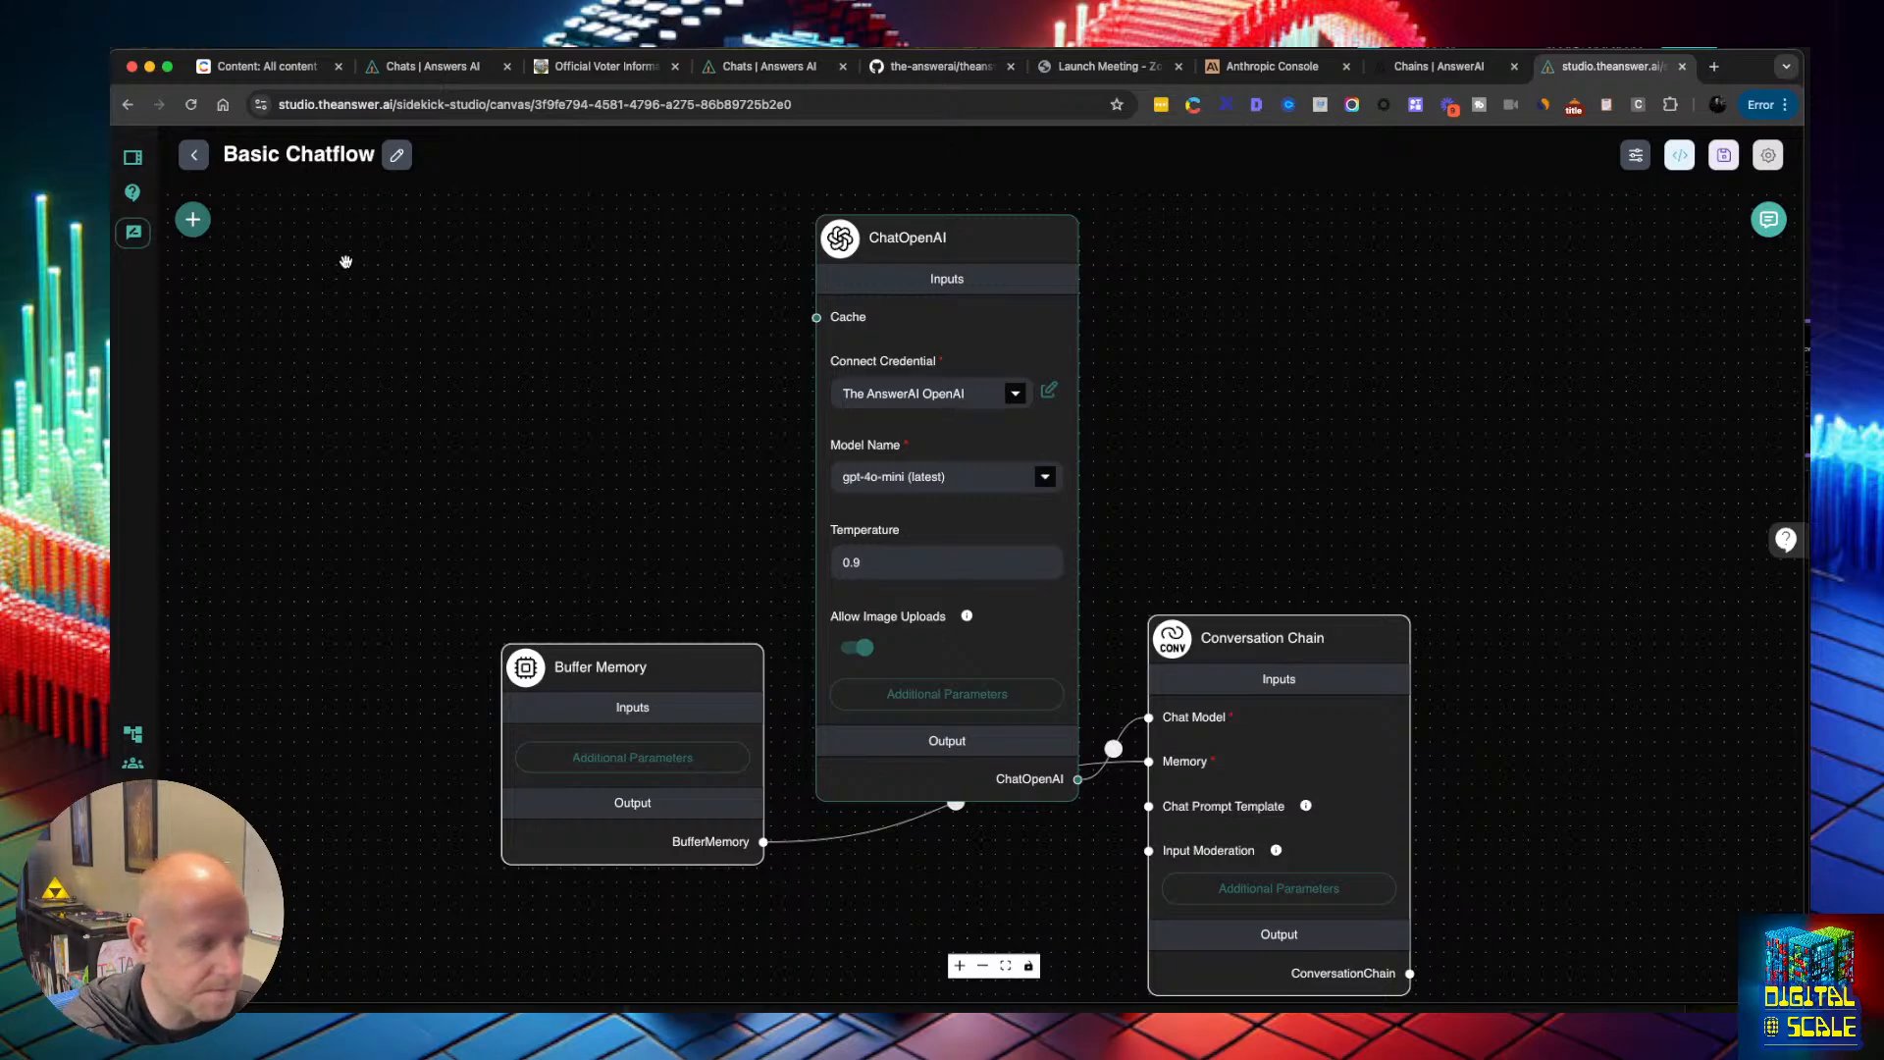
Create a document store named "California Voter Guidebook" with the description "Chat with a PDF with the guidebook"
click(133, 157)
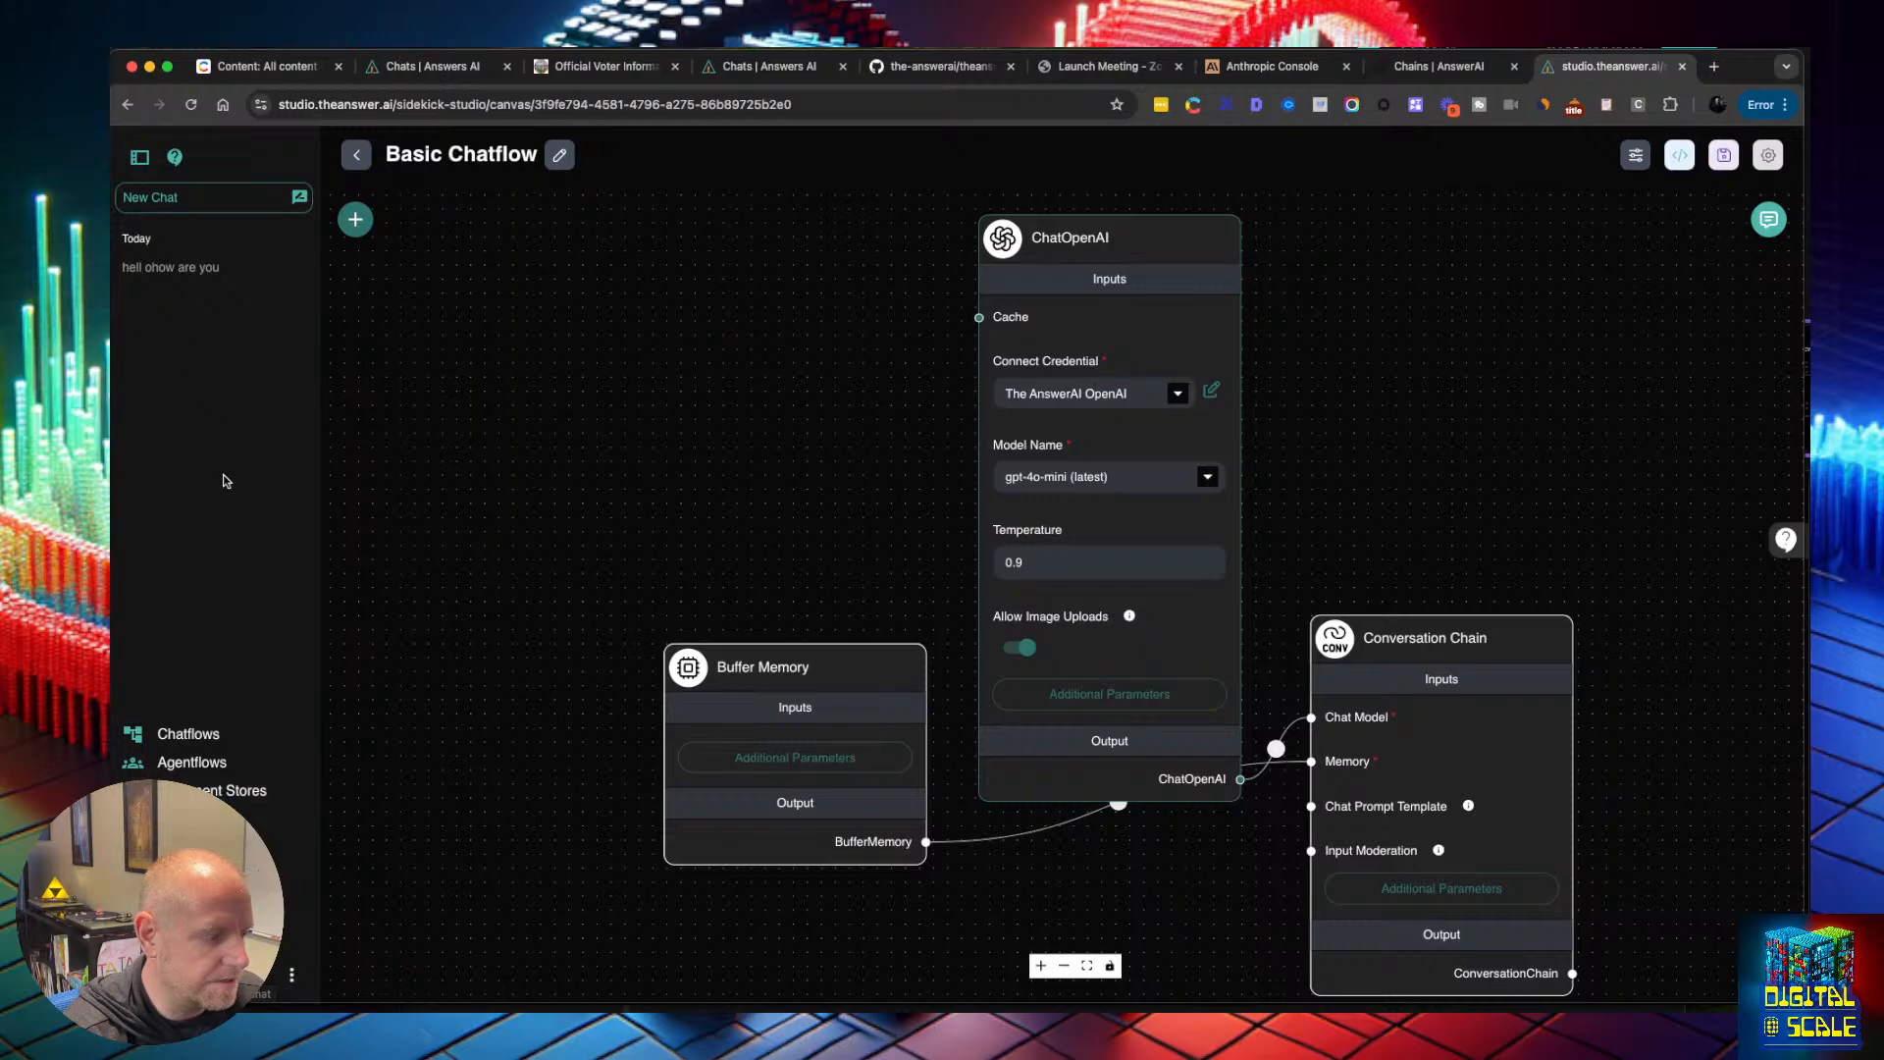
click(225, 791)
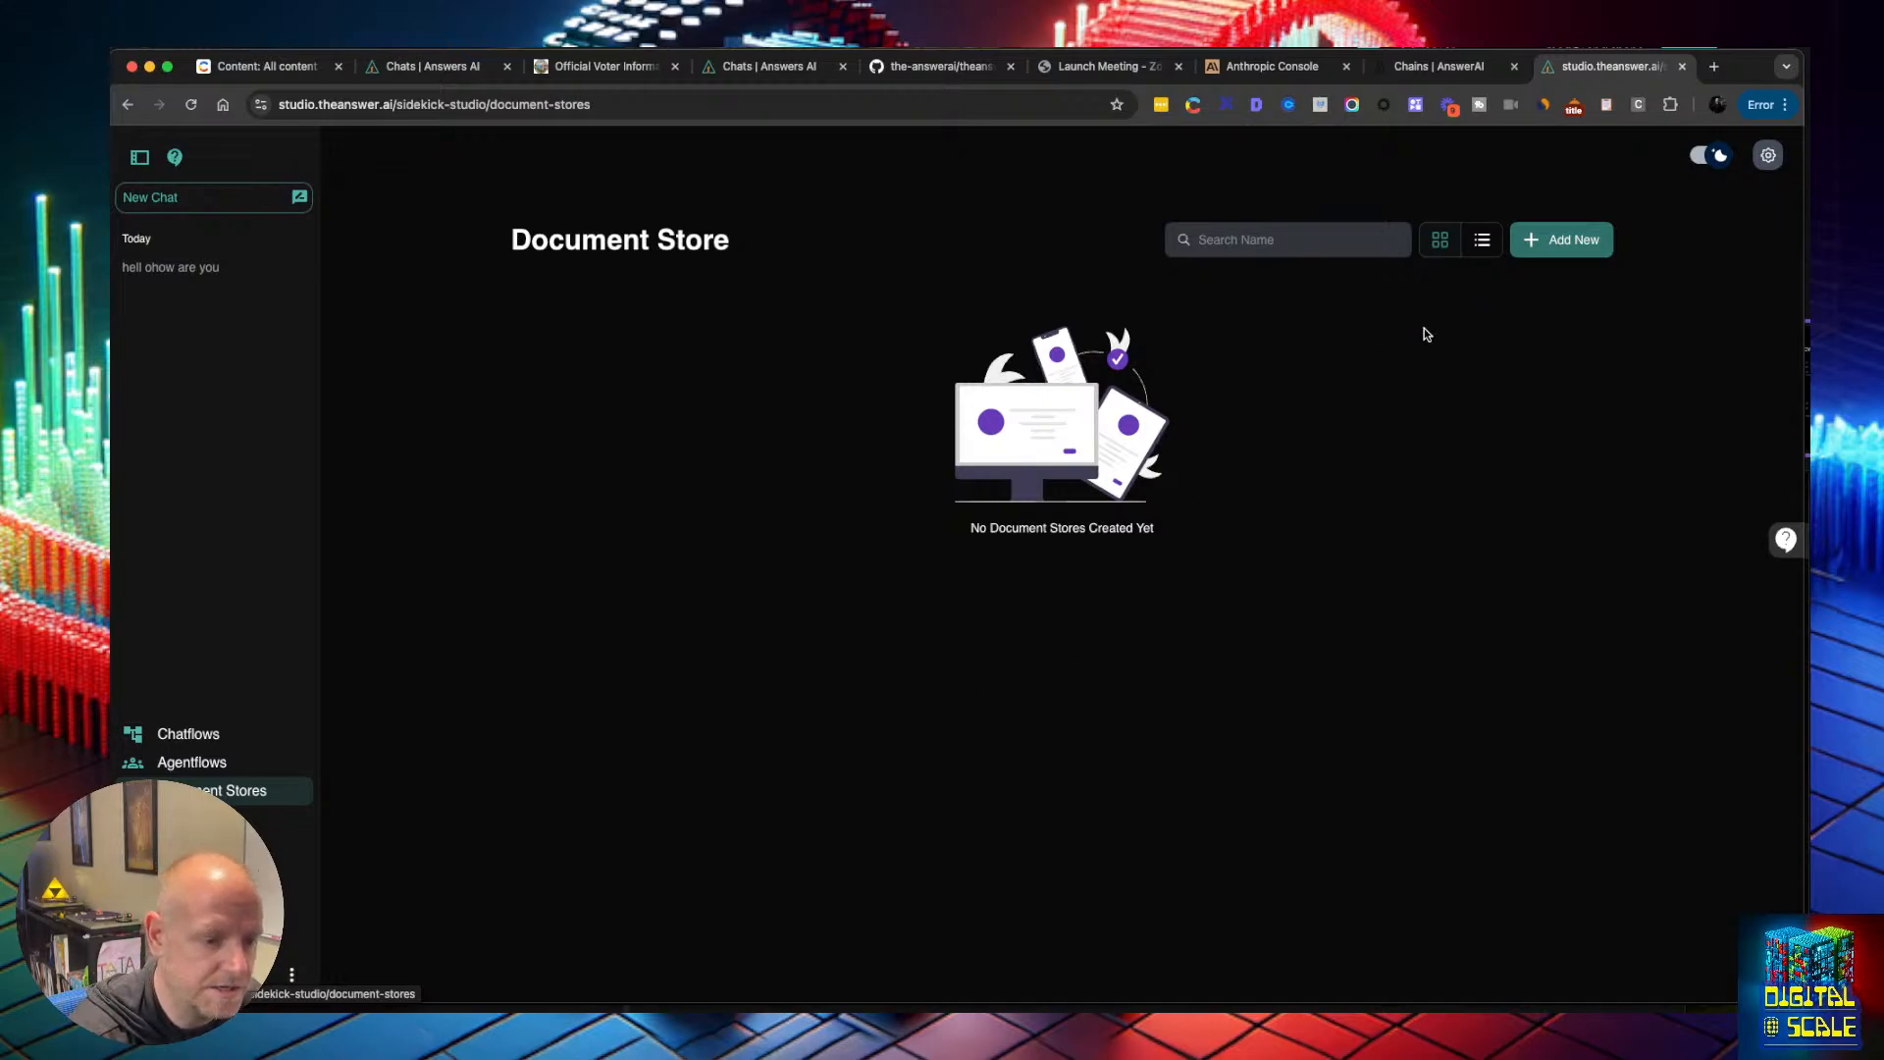
click(1551, 248)
click(933, 481)
text(Cal)
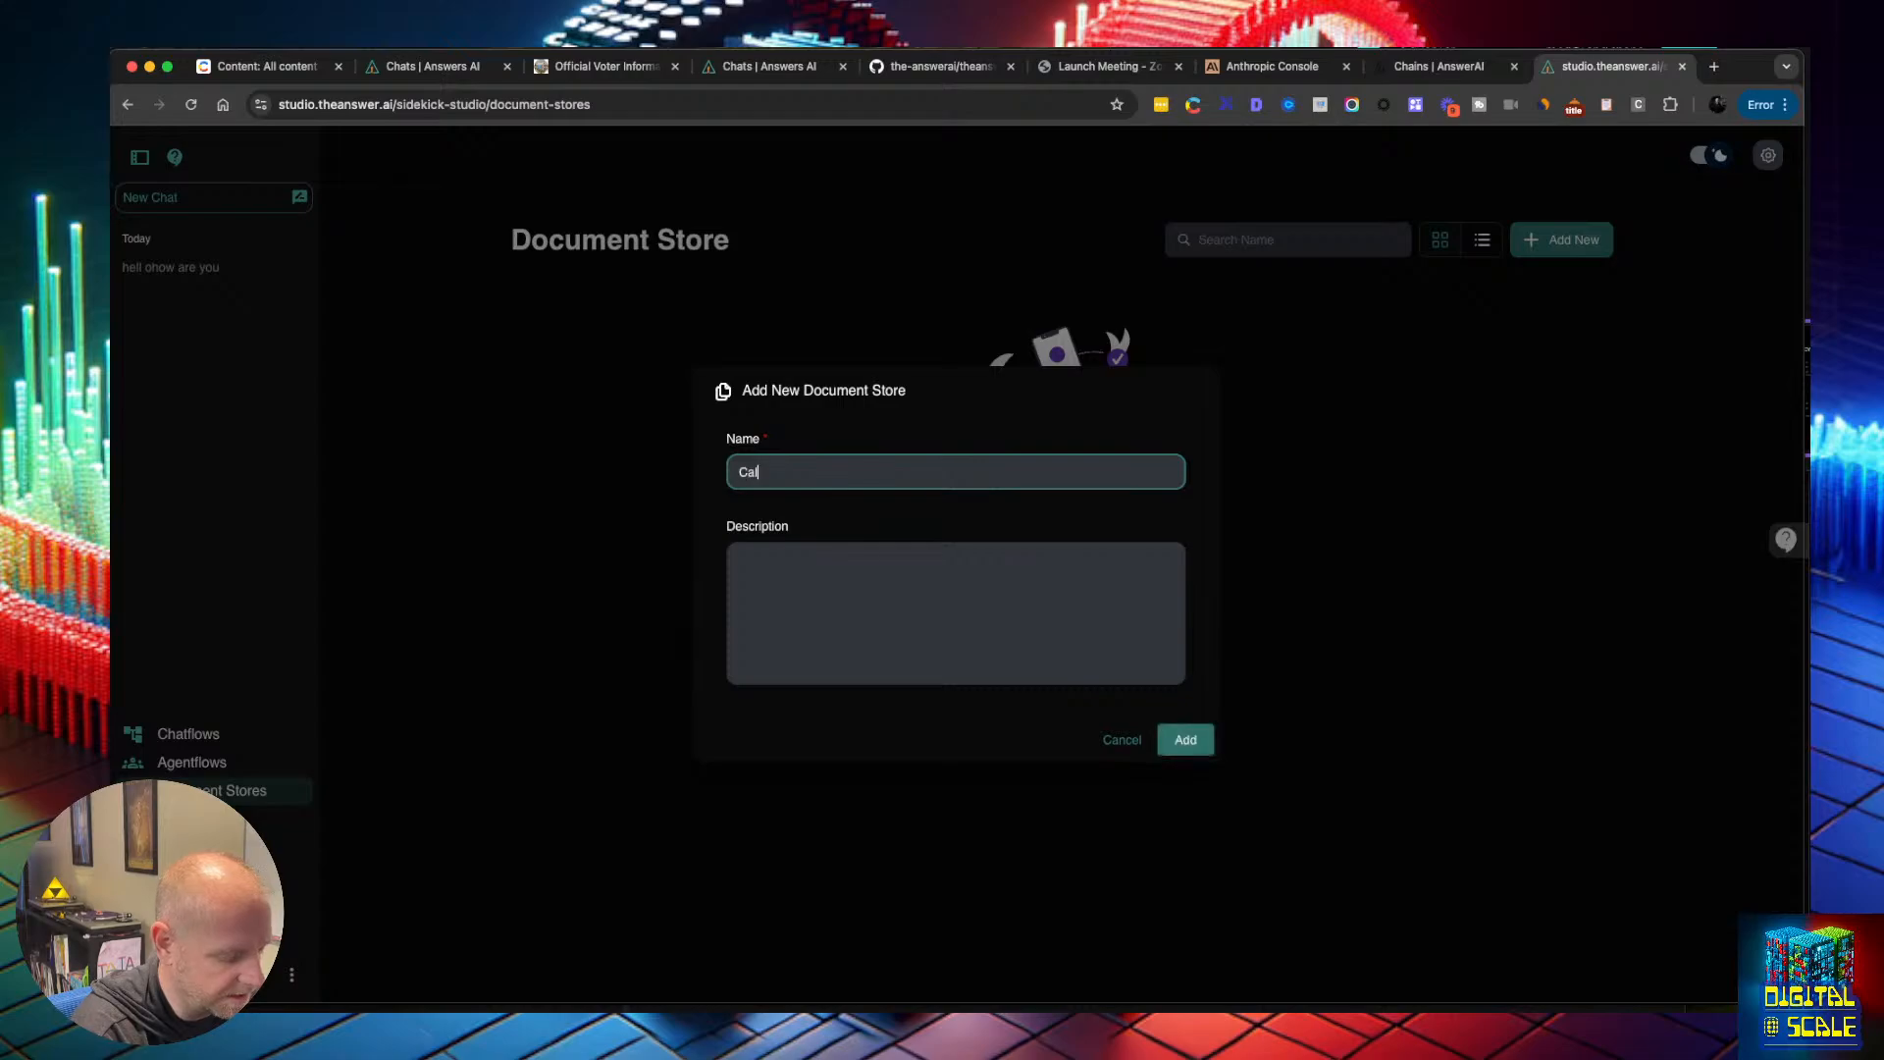
text(ifornia Voter Guidebook)
click(973, 564)
text(Chat with a PDF )
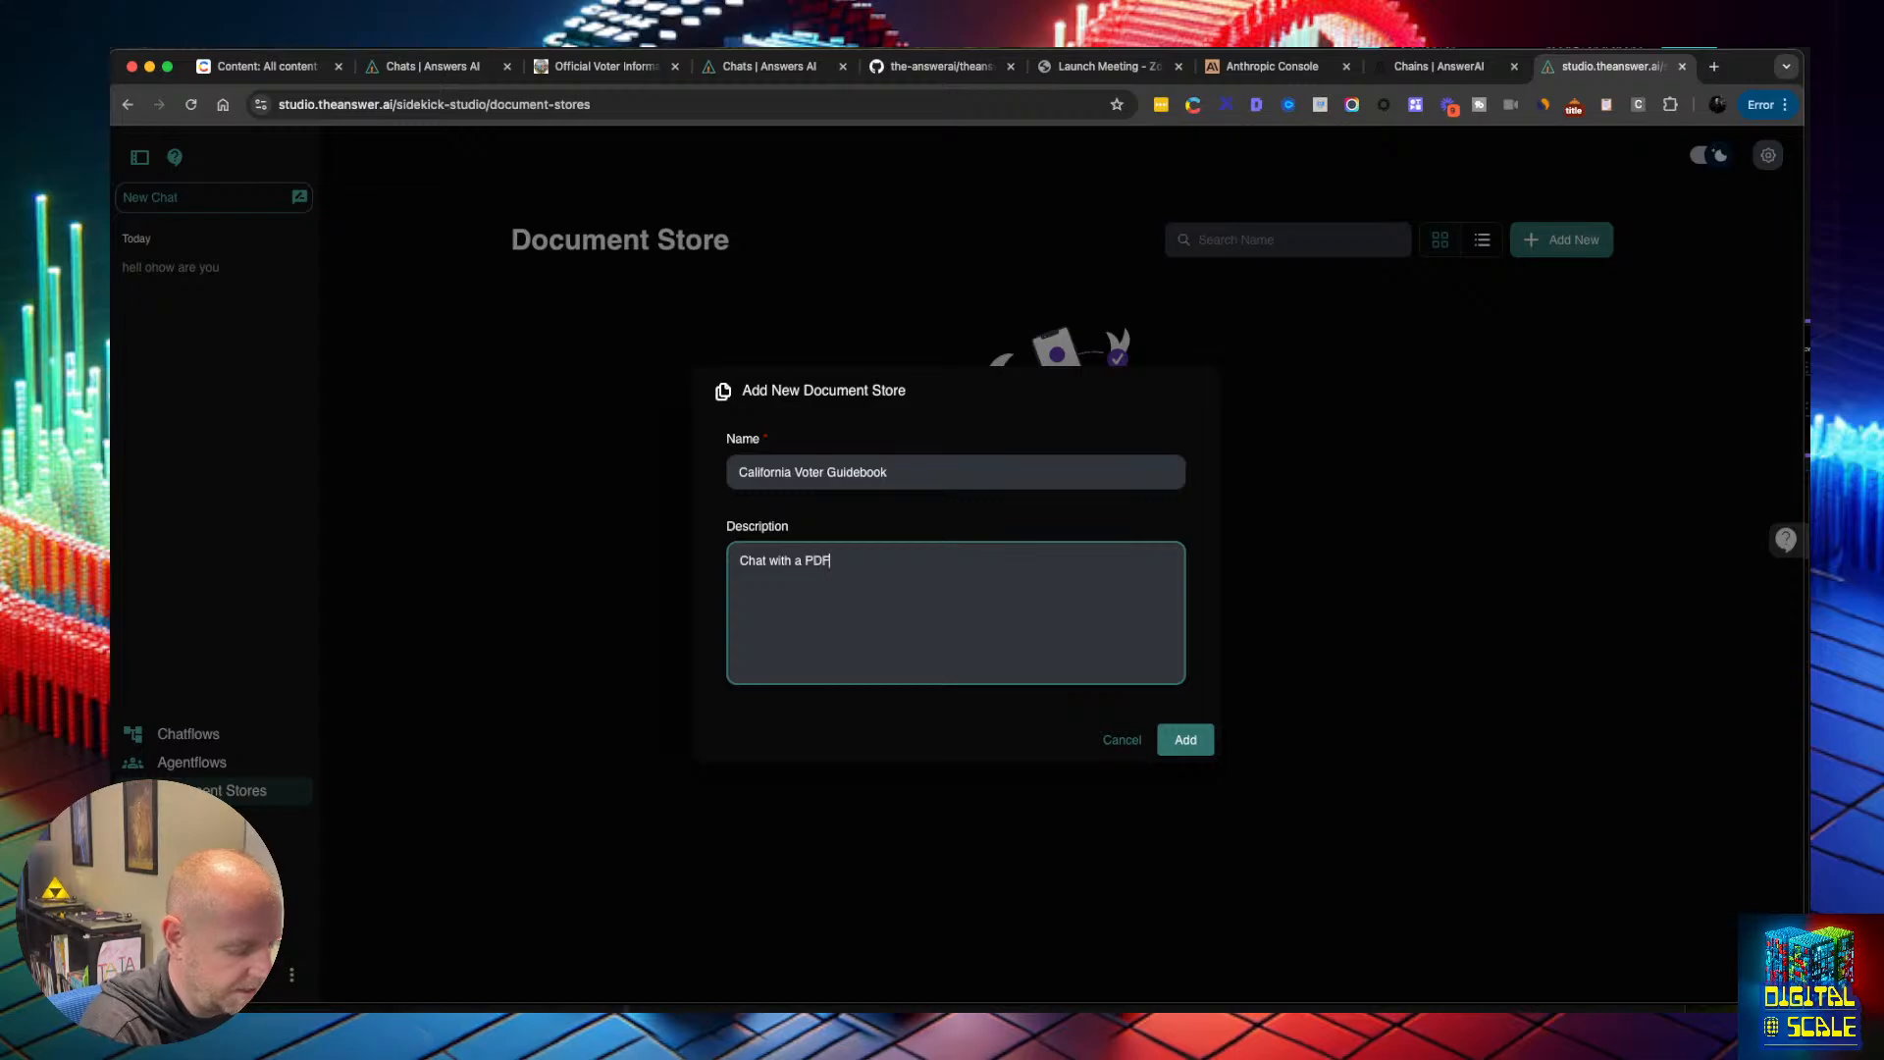
text(wi)
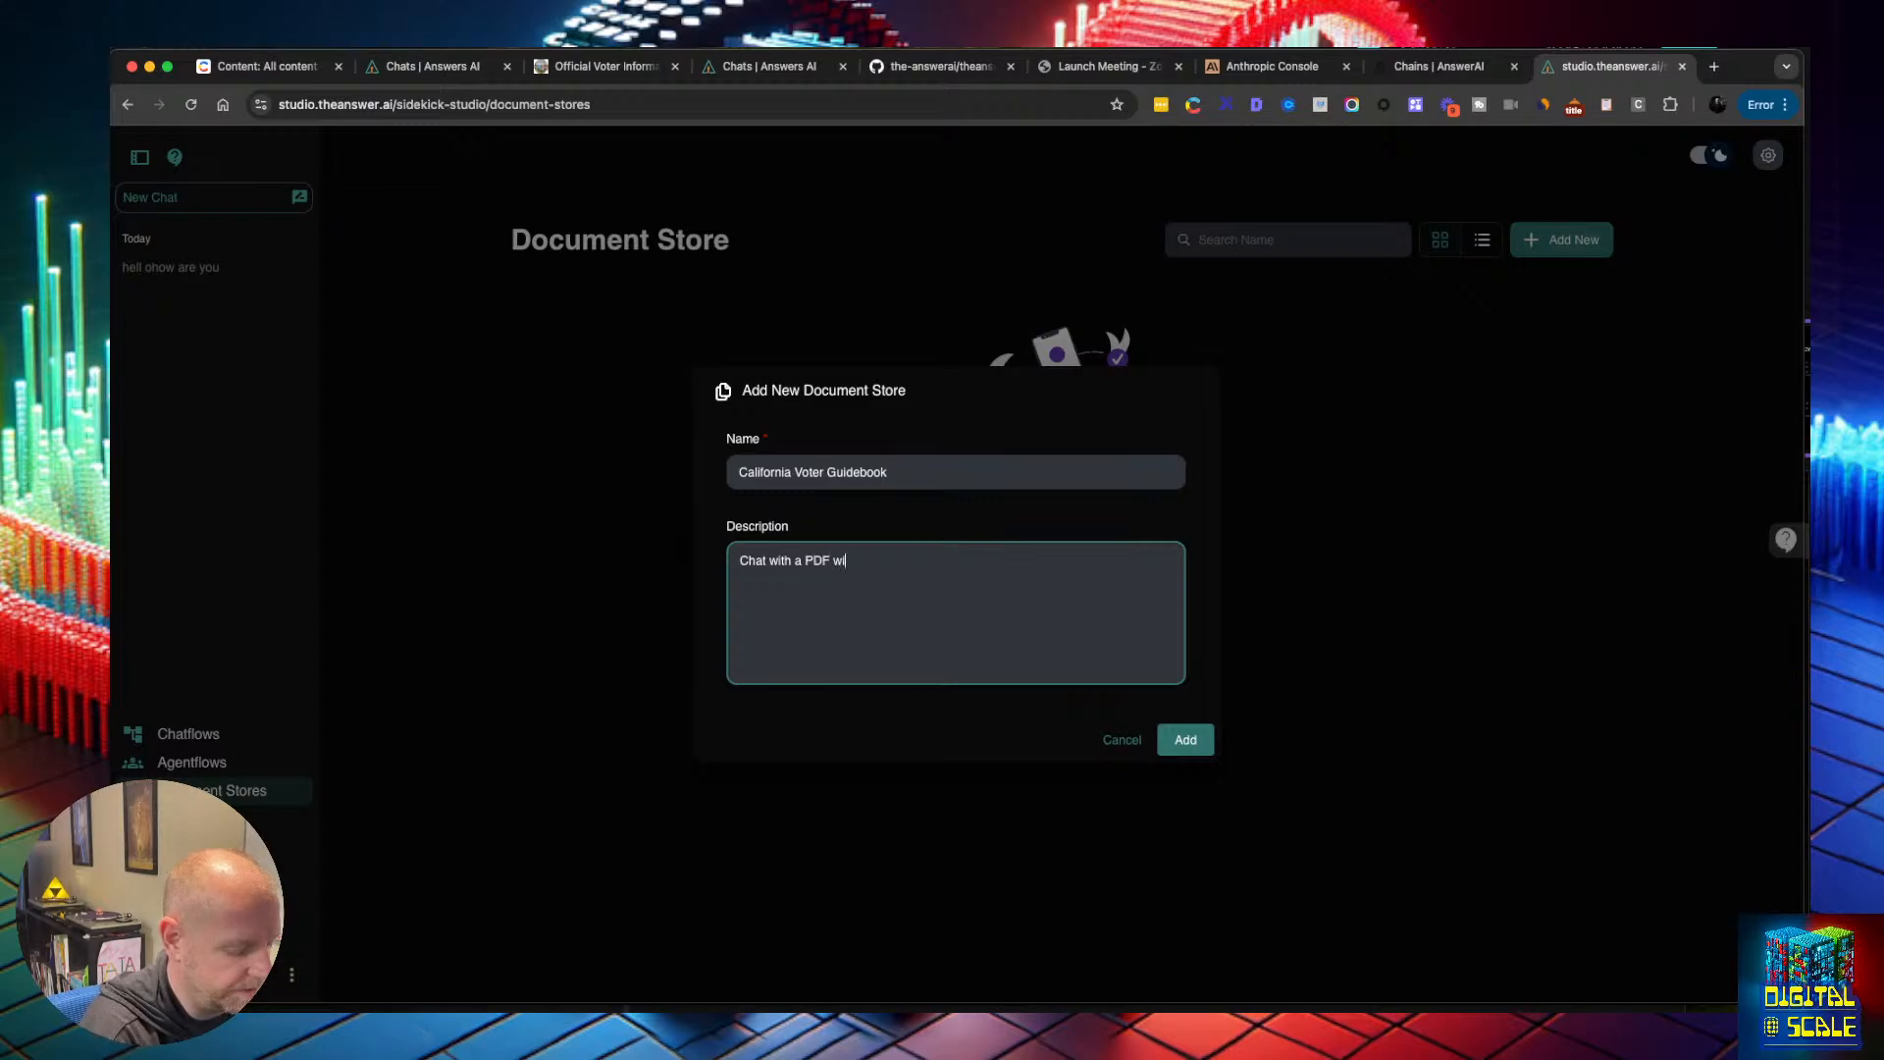
text(th the guidebook)
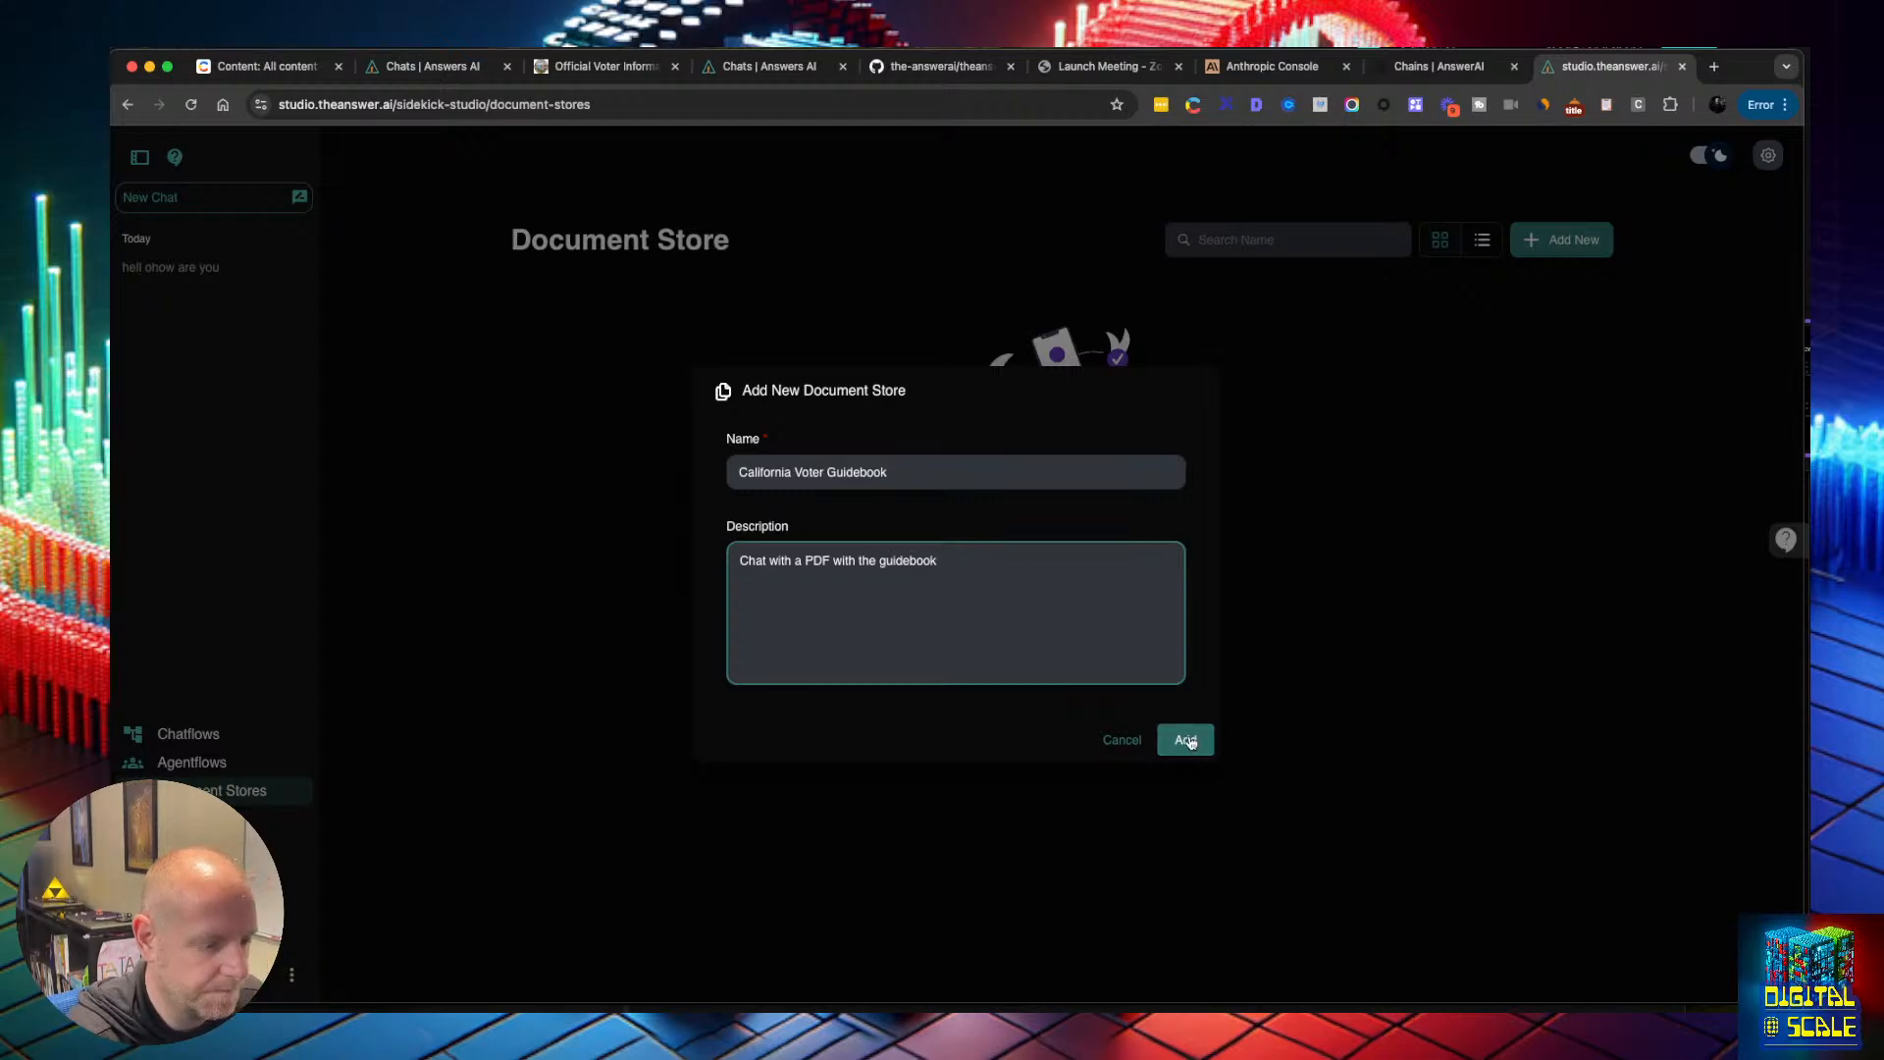
click(1188, 740)
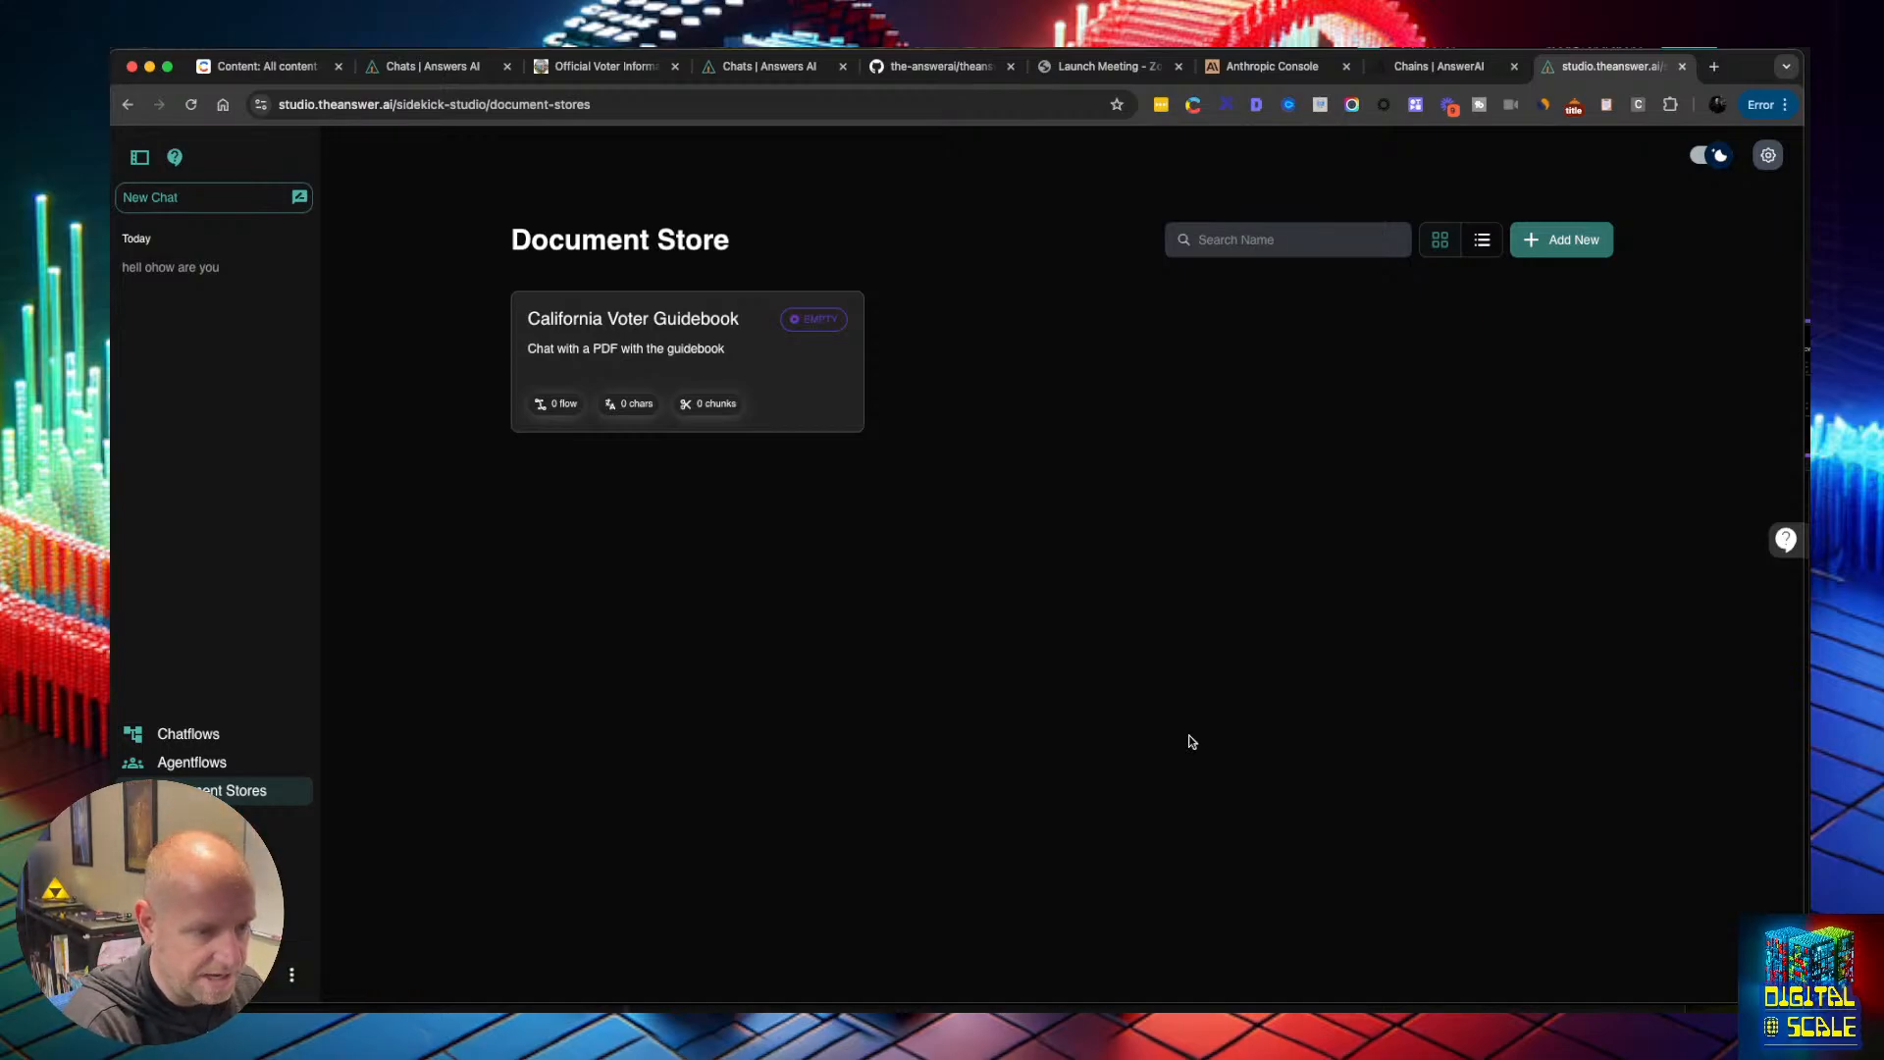
Search Google for "california voter guide" in a new tab and open the English PDF from the Official Voter Information Guide site
key(super+t)
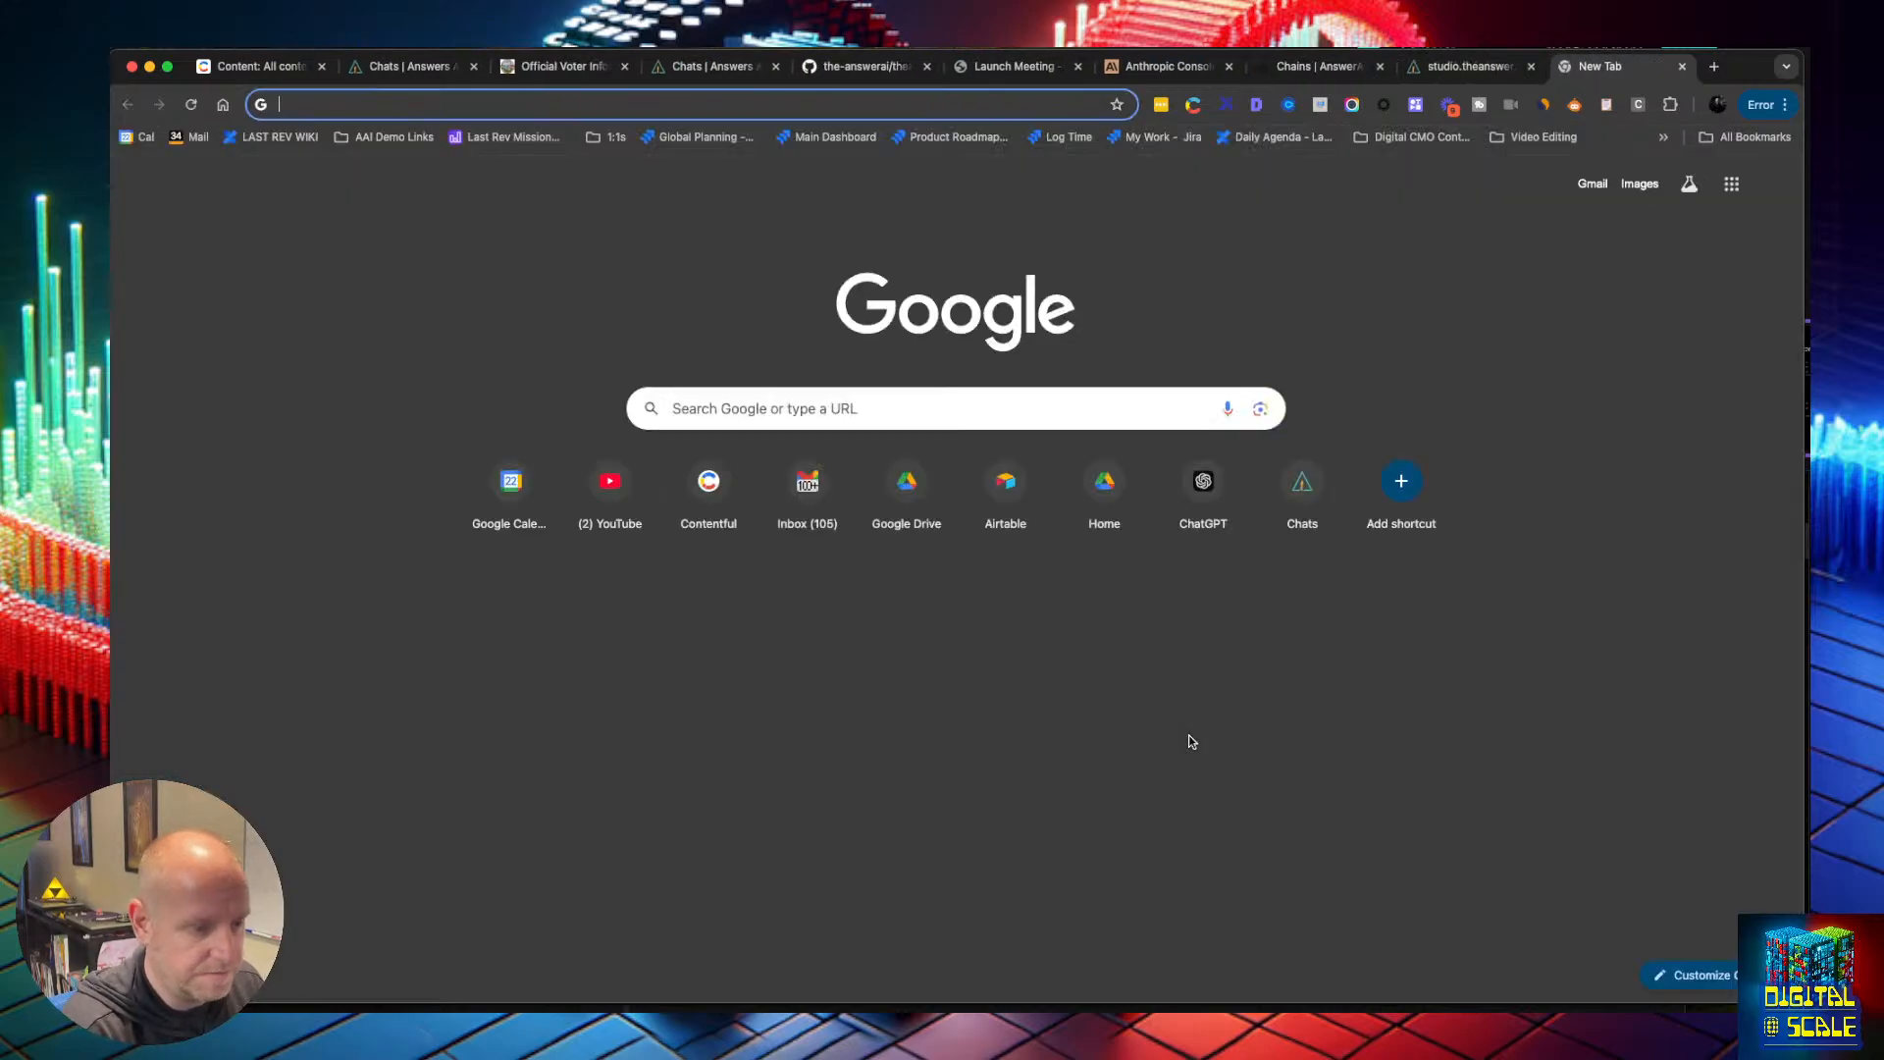
text(cali)
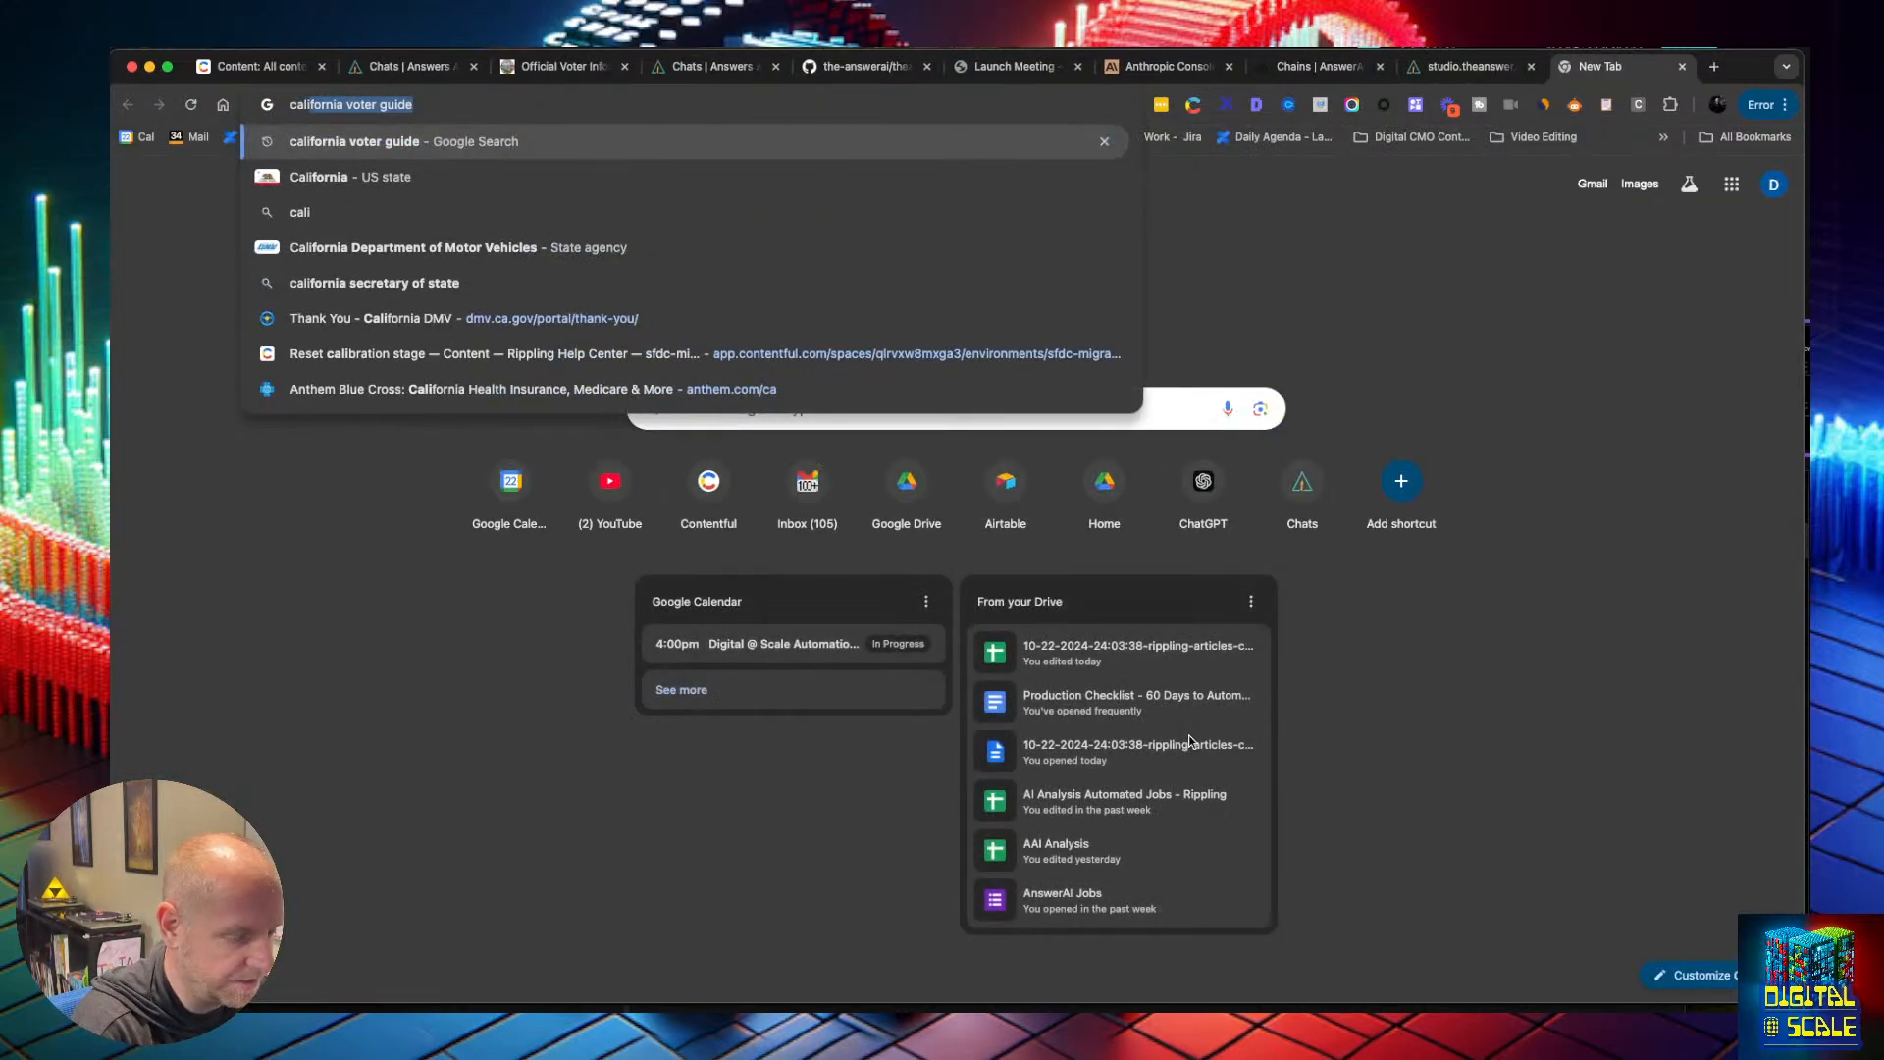
key(Return)
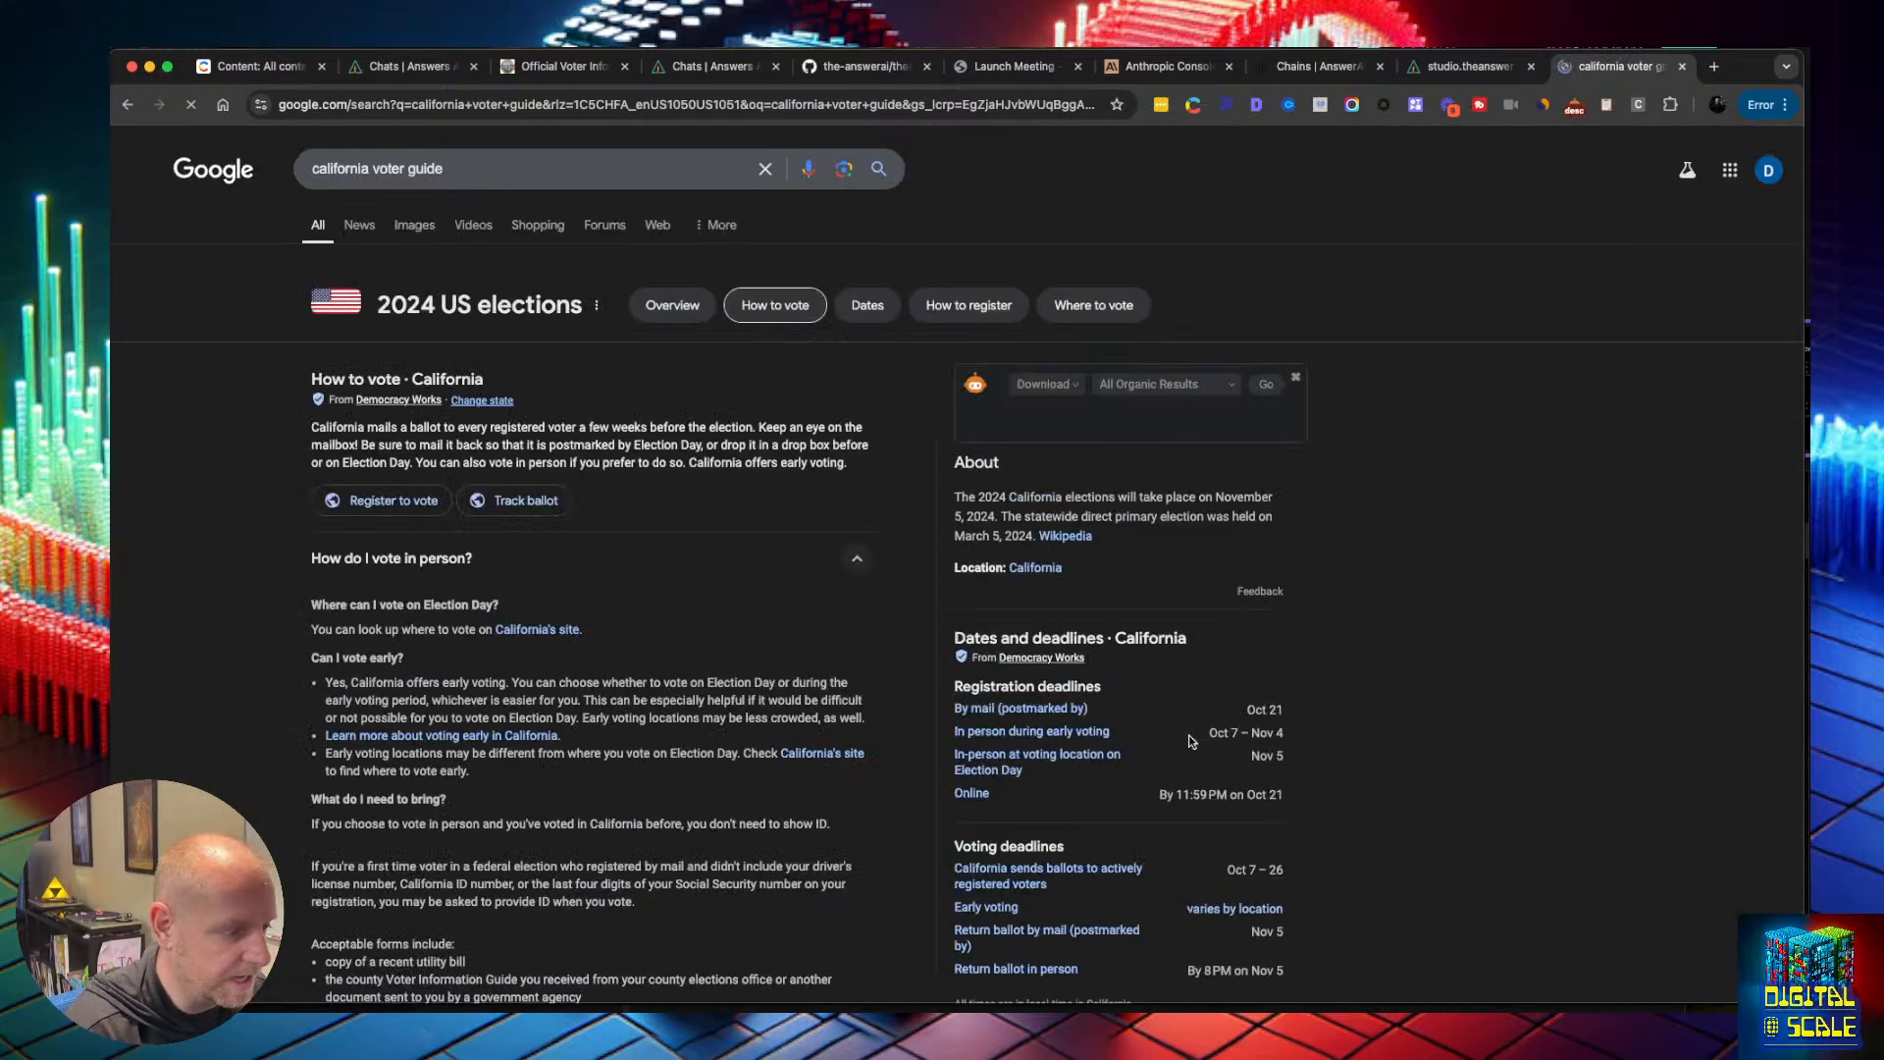
scroll(604, 605, down, 15)
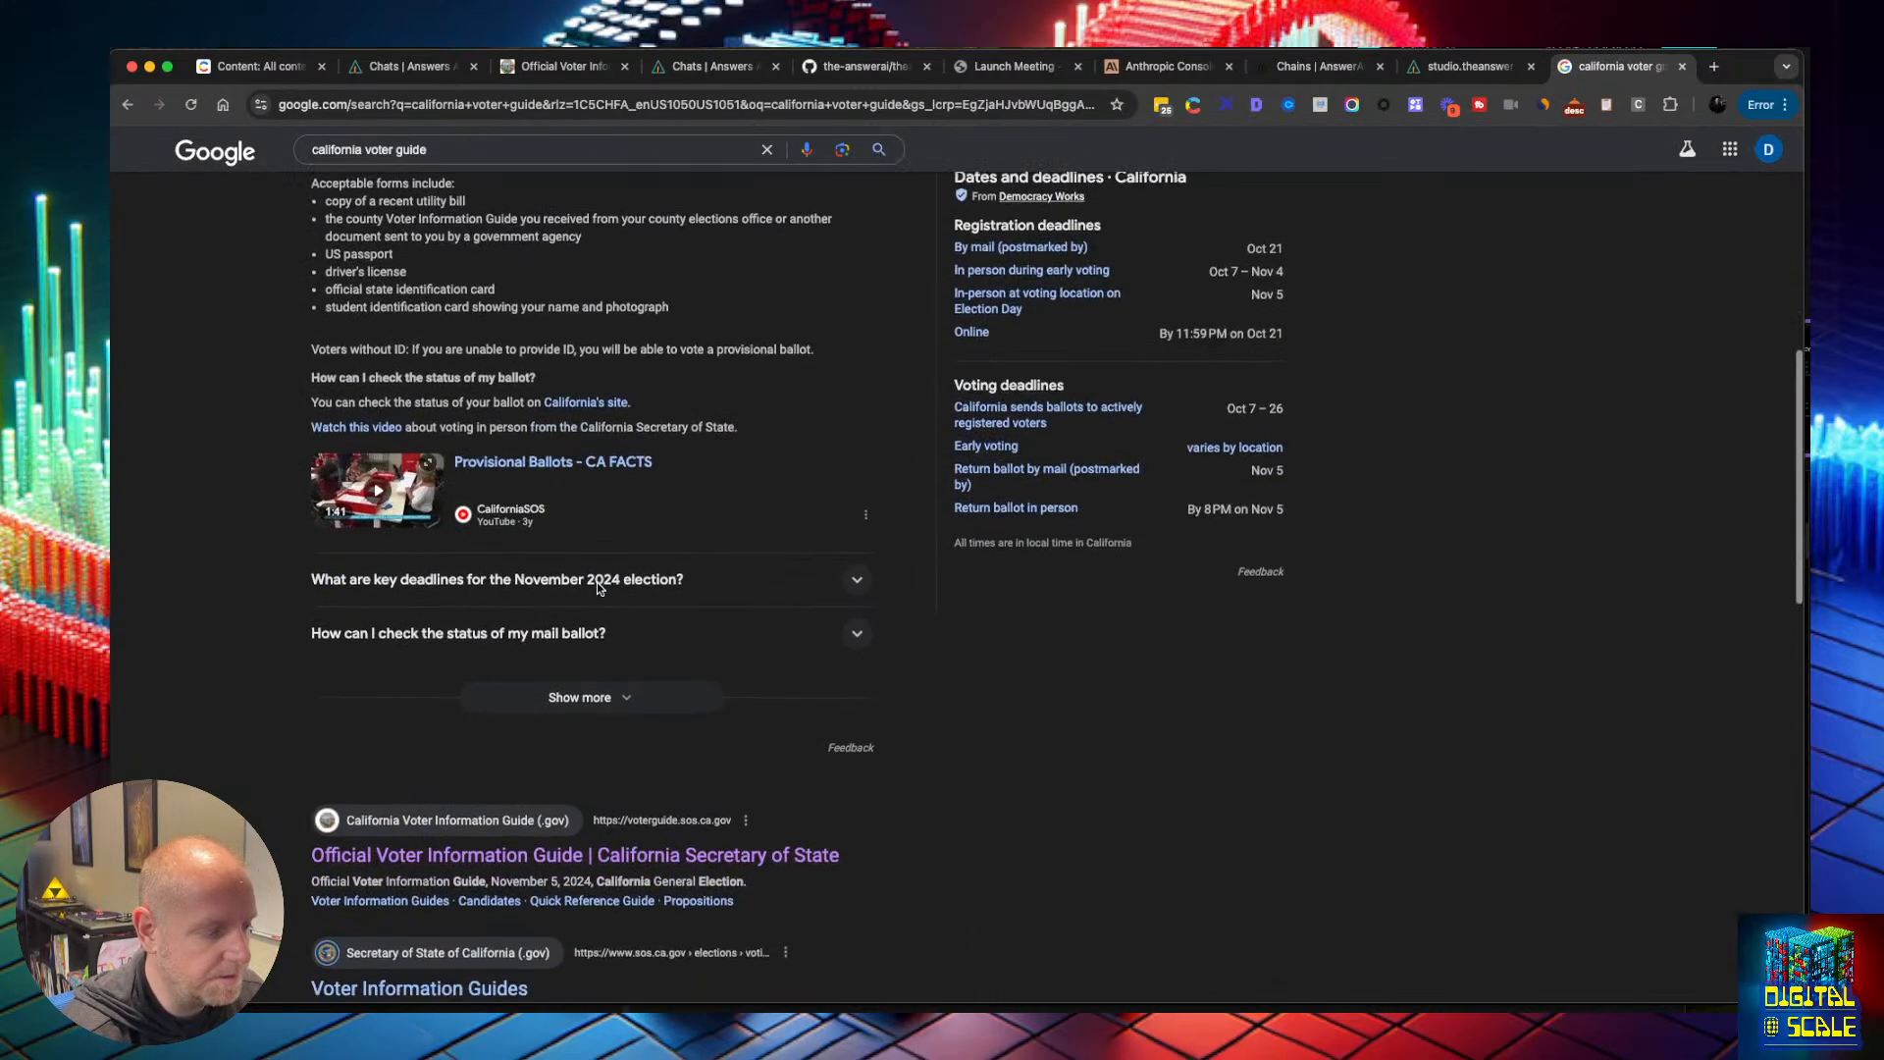
click(666, 678)
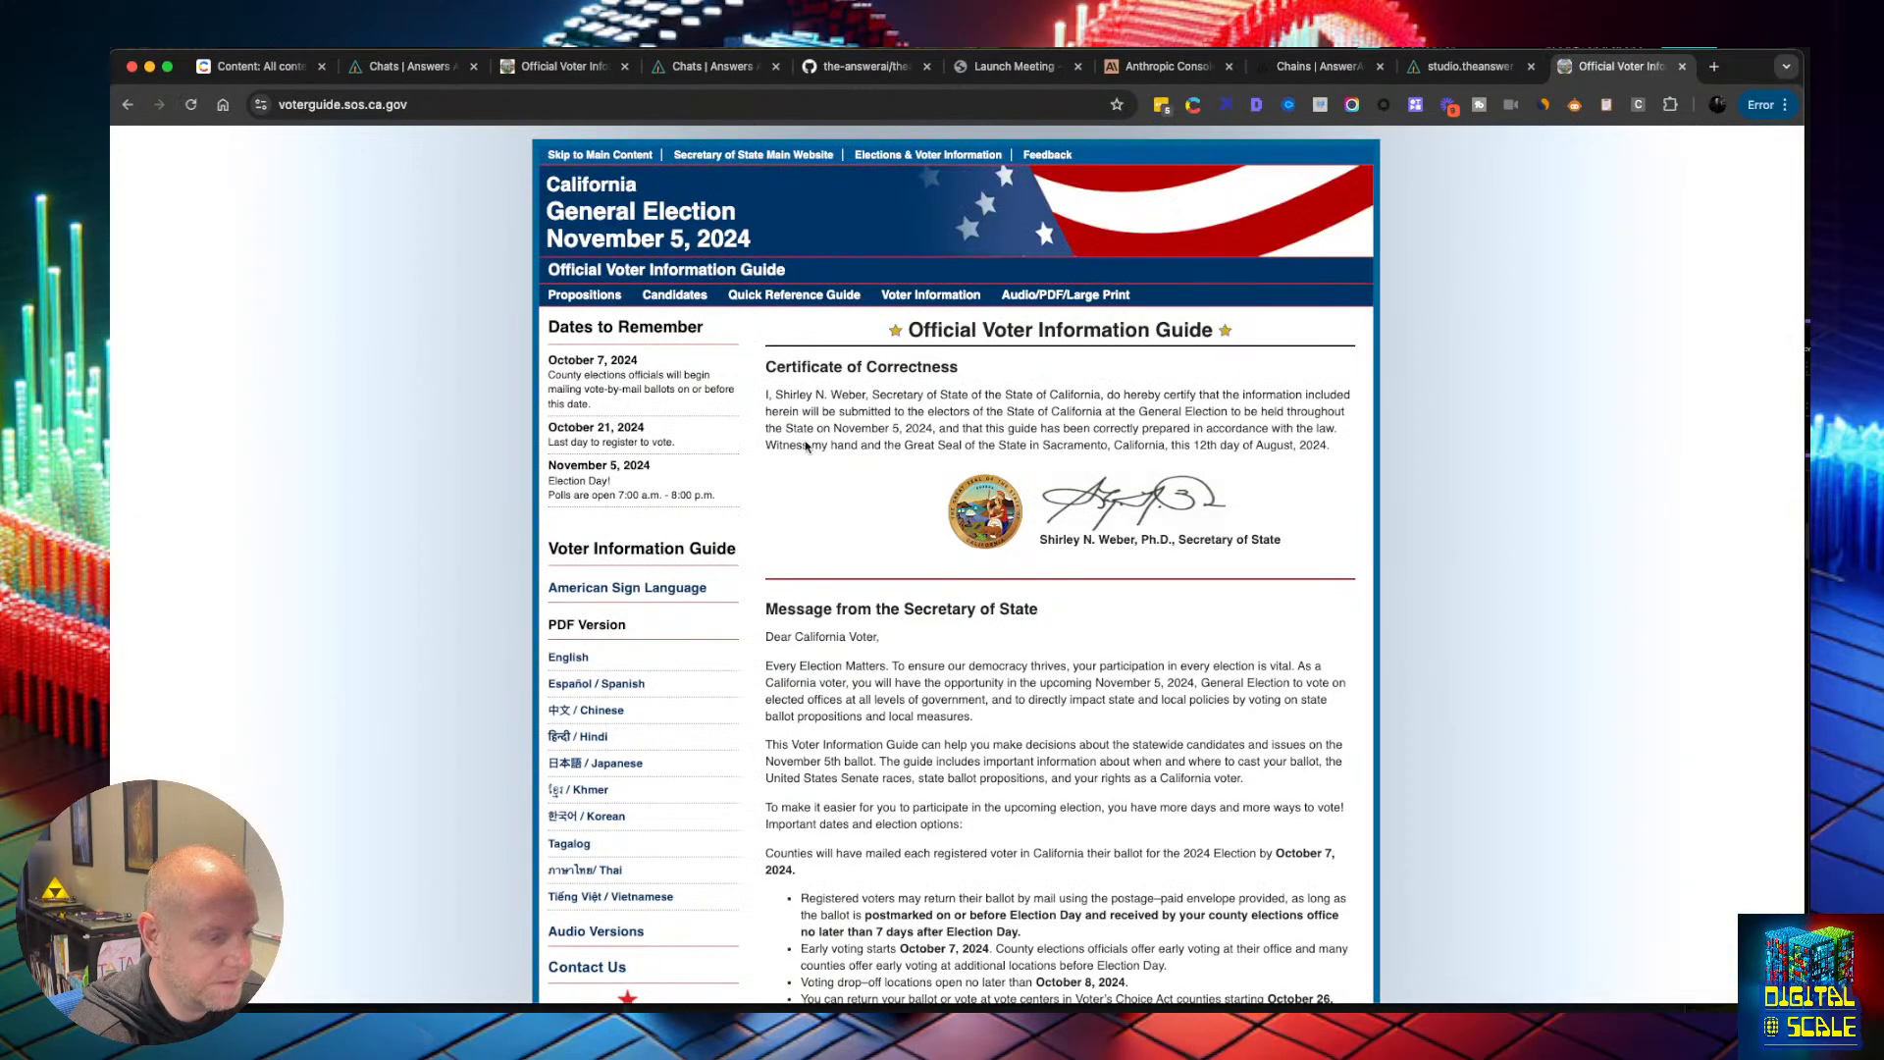
scroll(643, 299, down, 5)
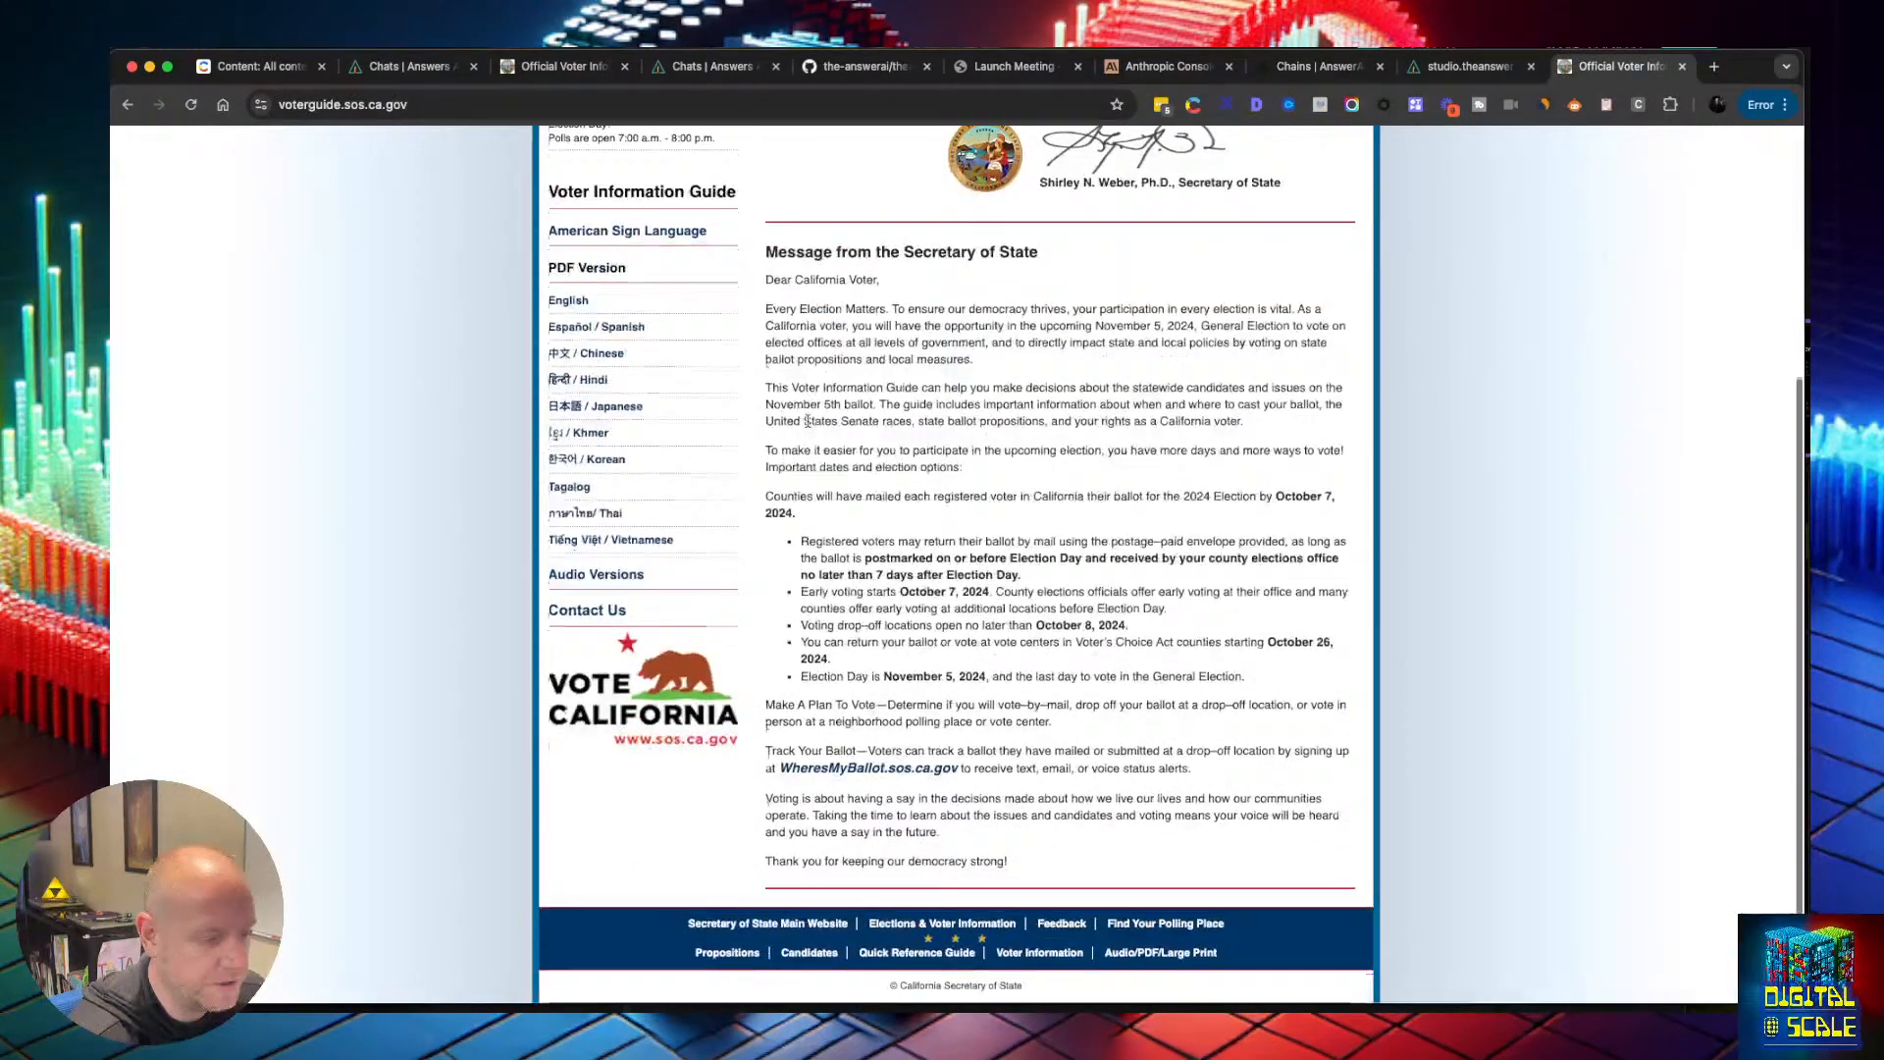
click(575, 301)
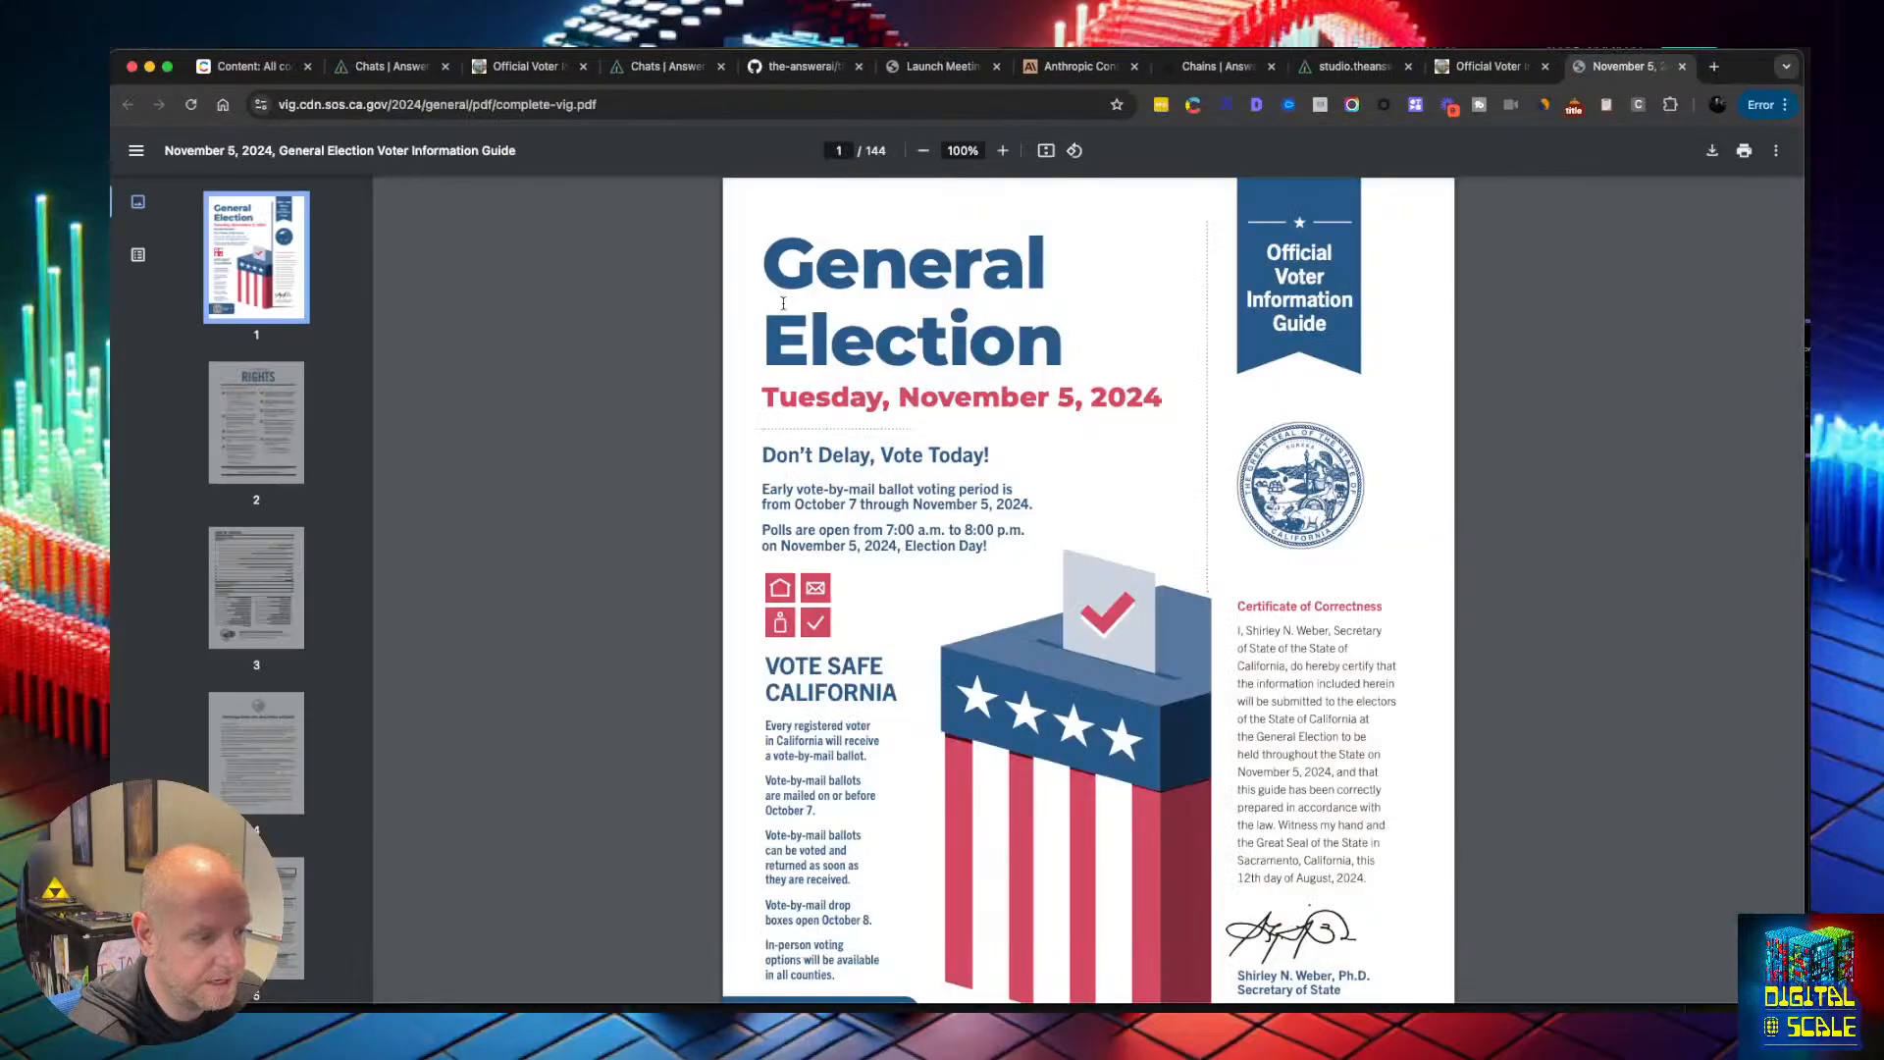
Look through the voter guide PDF's table of contents and the Quick Reference Guide pages on the propositions
scroll(1217, 379, down, 10)
scroll(1214, 379, down, 20)
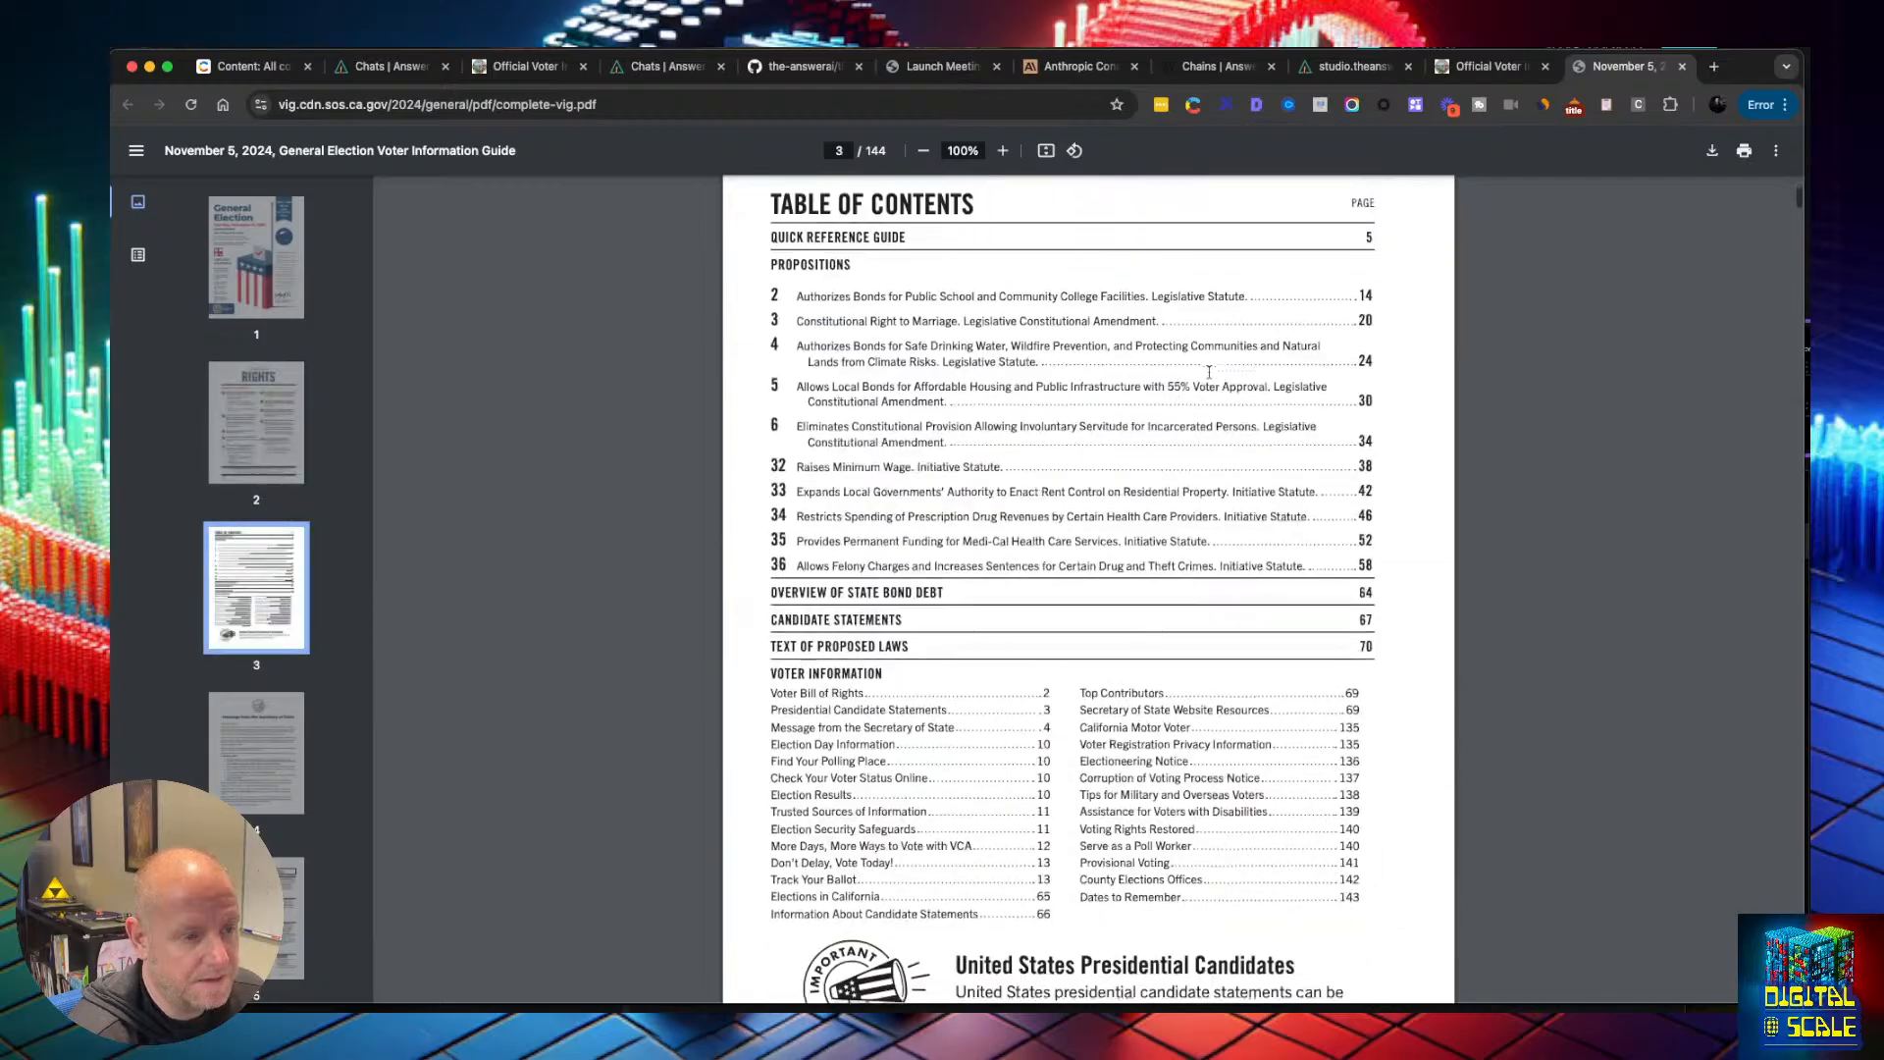
scroll(1209, 371, down, 20)
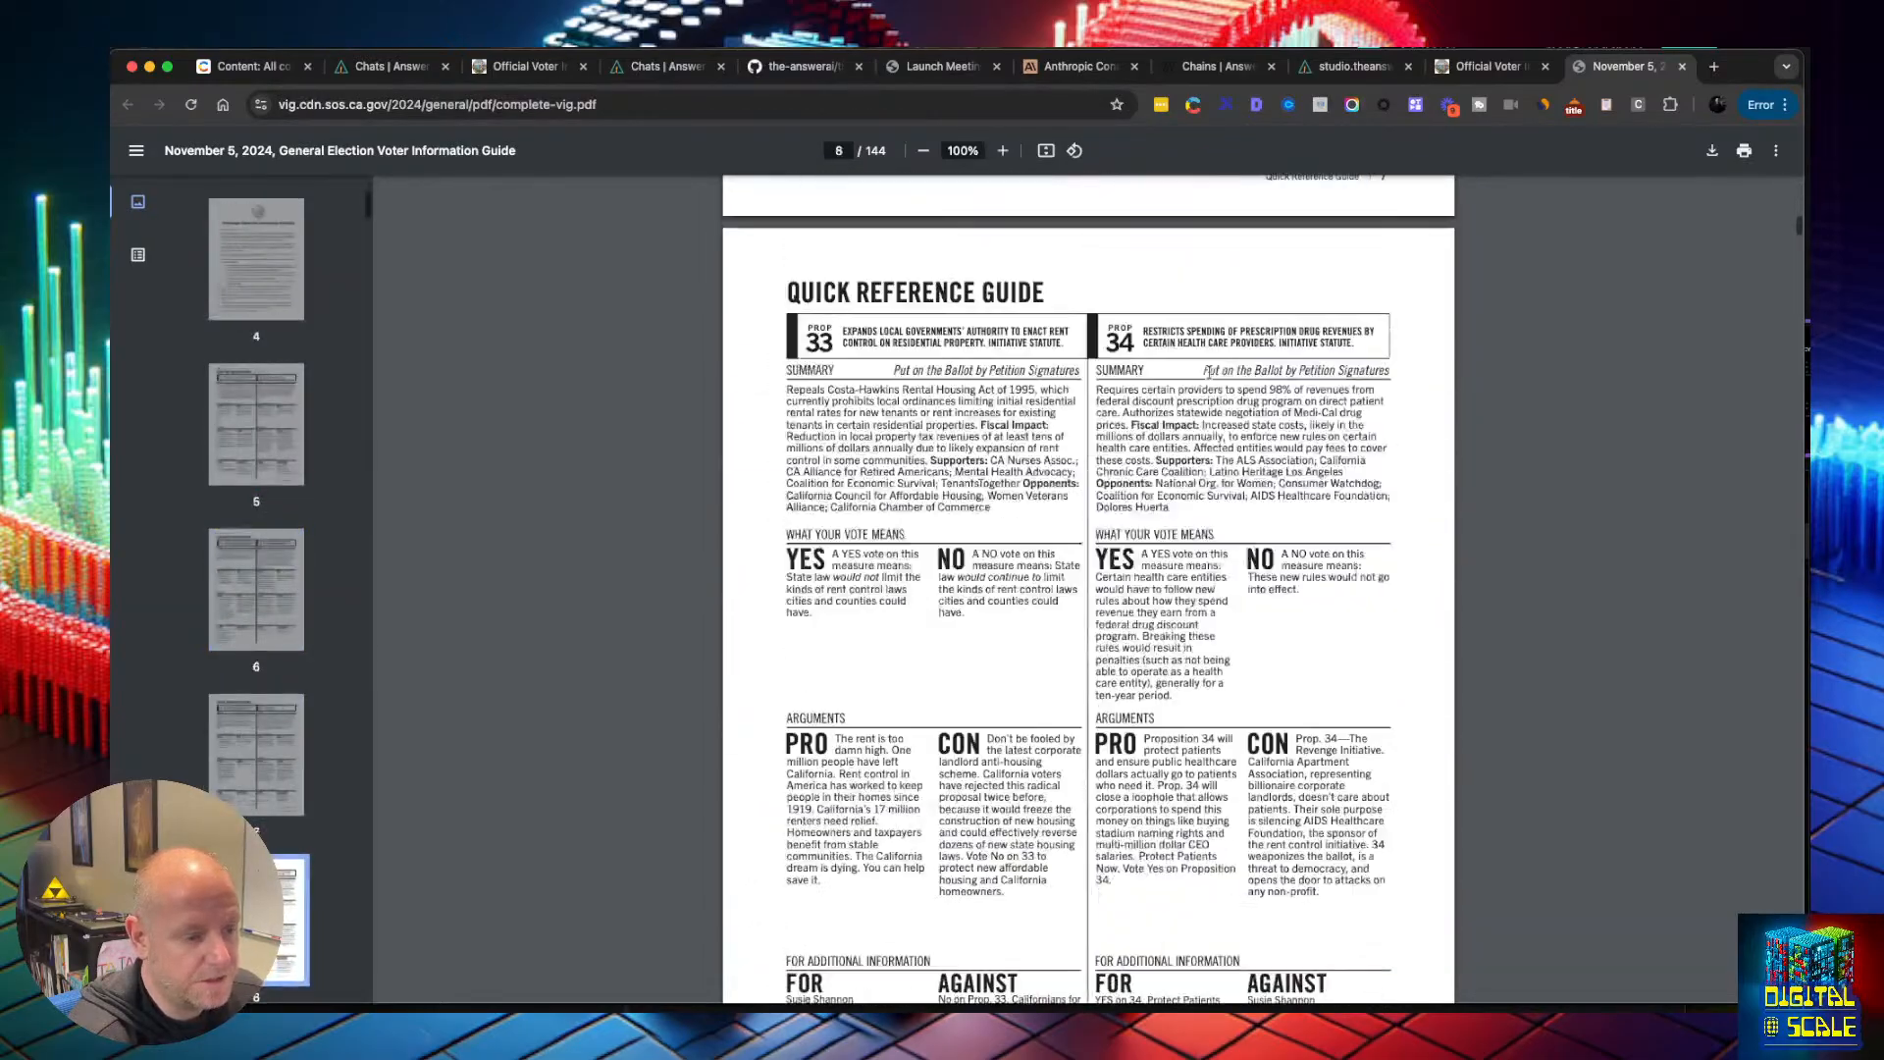
scroll(1211, 402, up, 10)
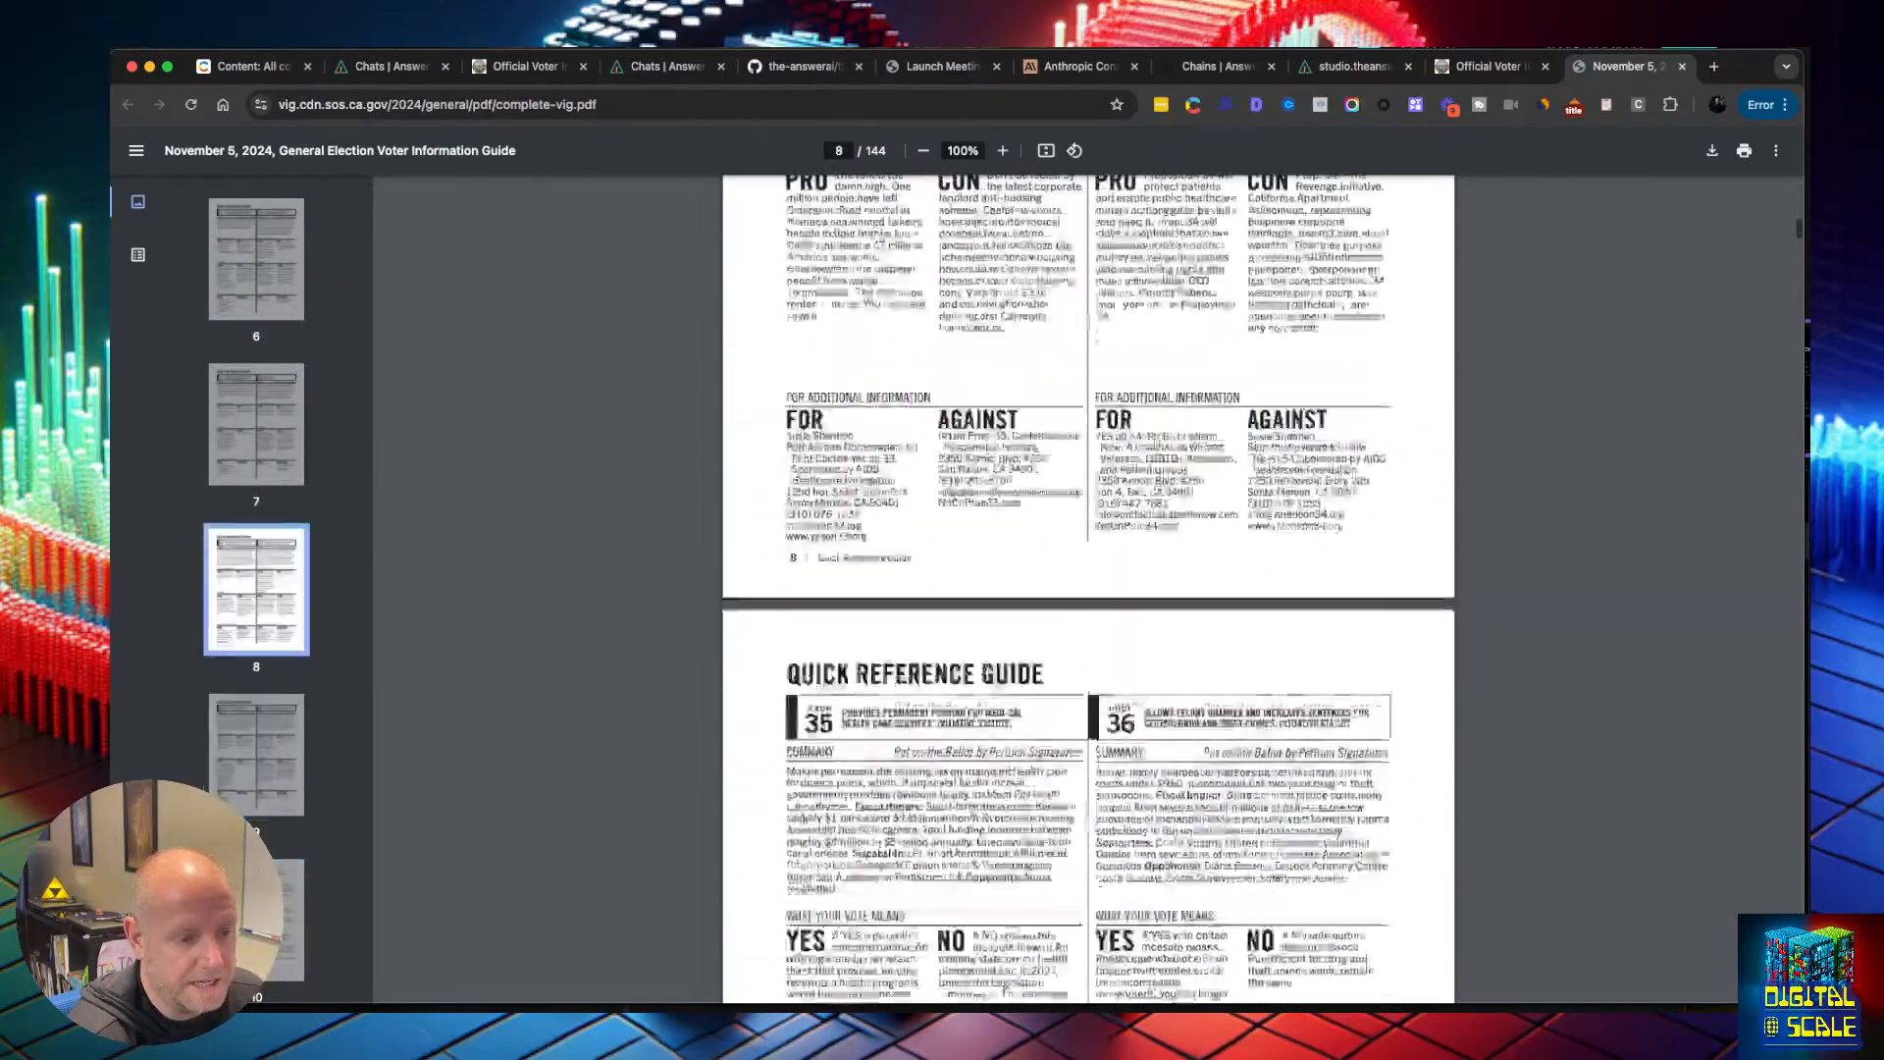
scroll(1282, 501, up, 8)
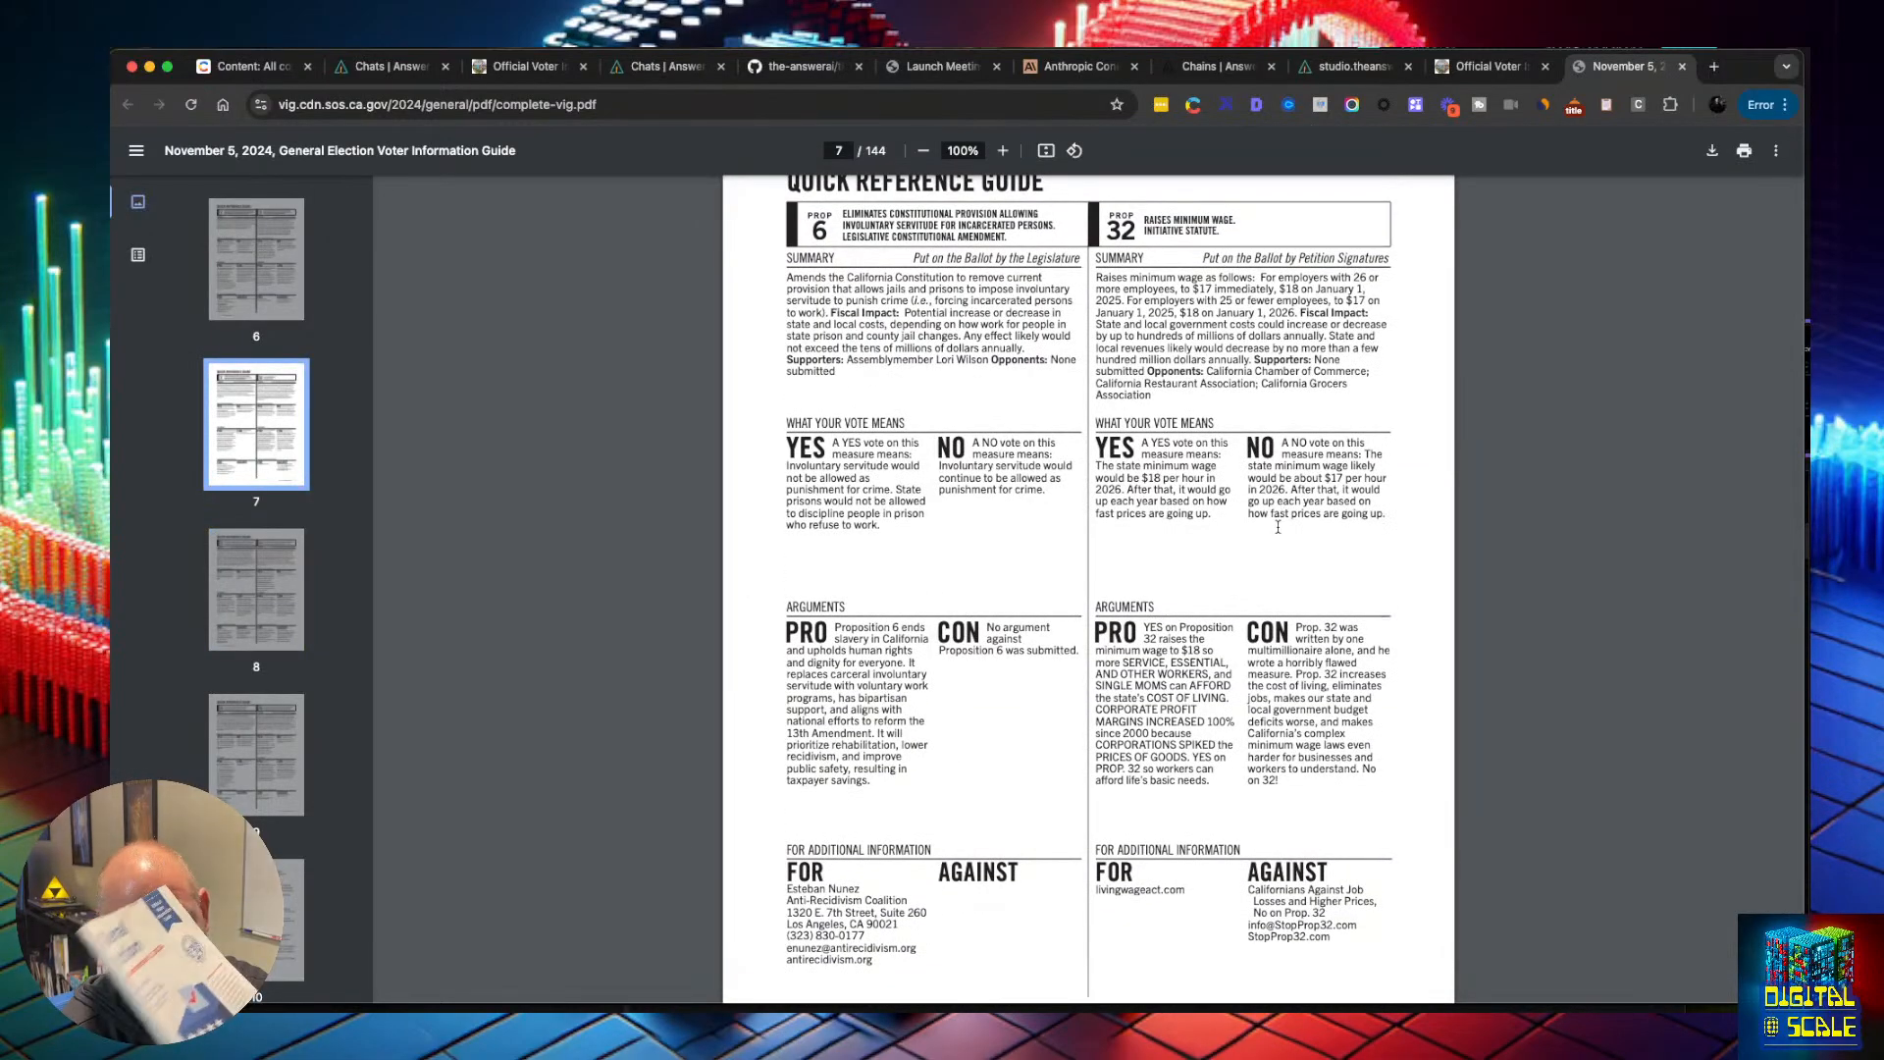
scroll(1238, 501, up, 2)
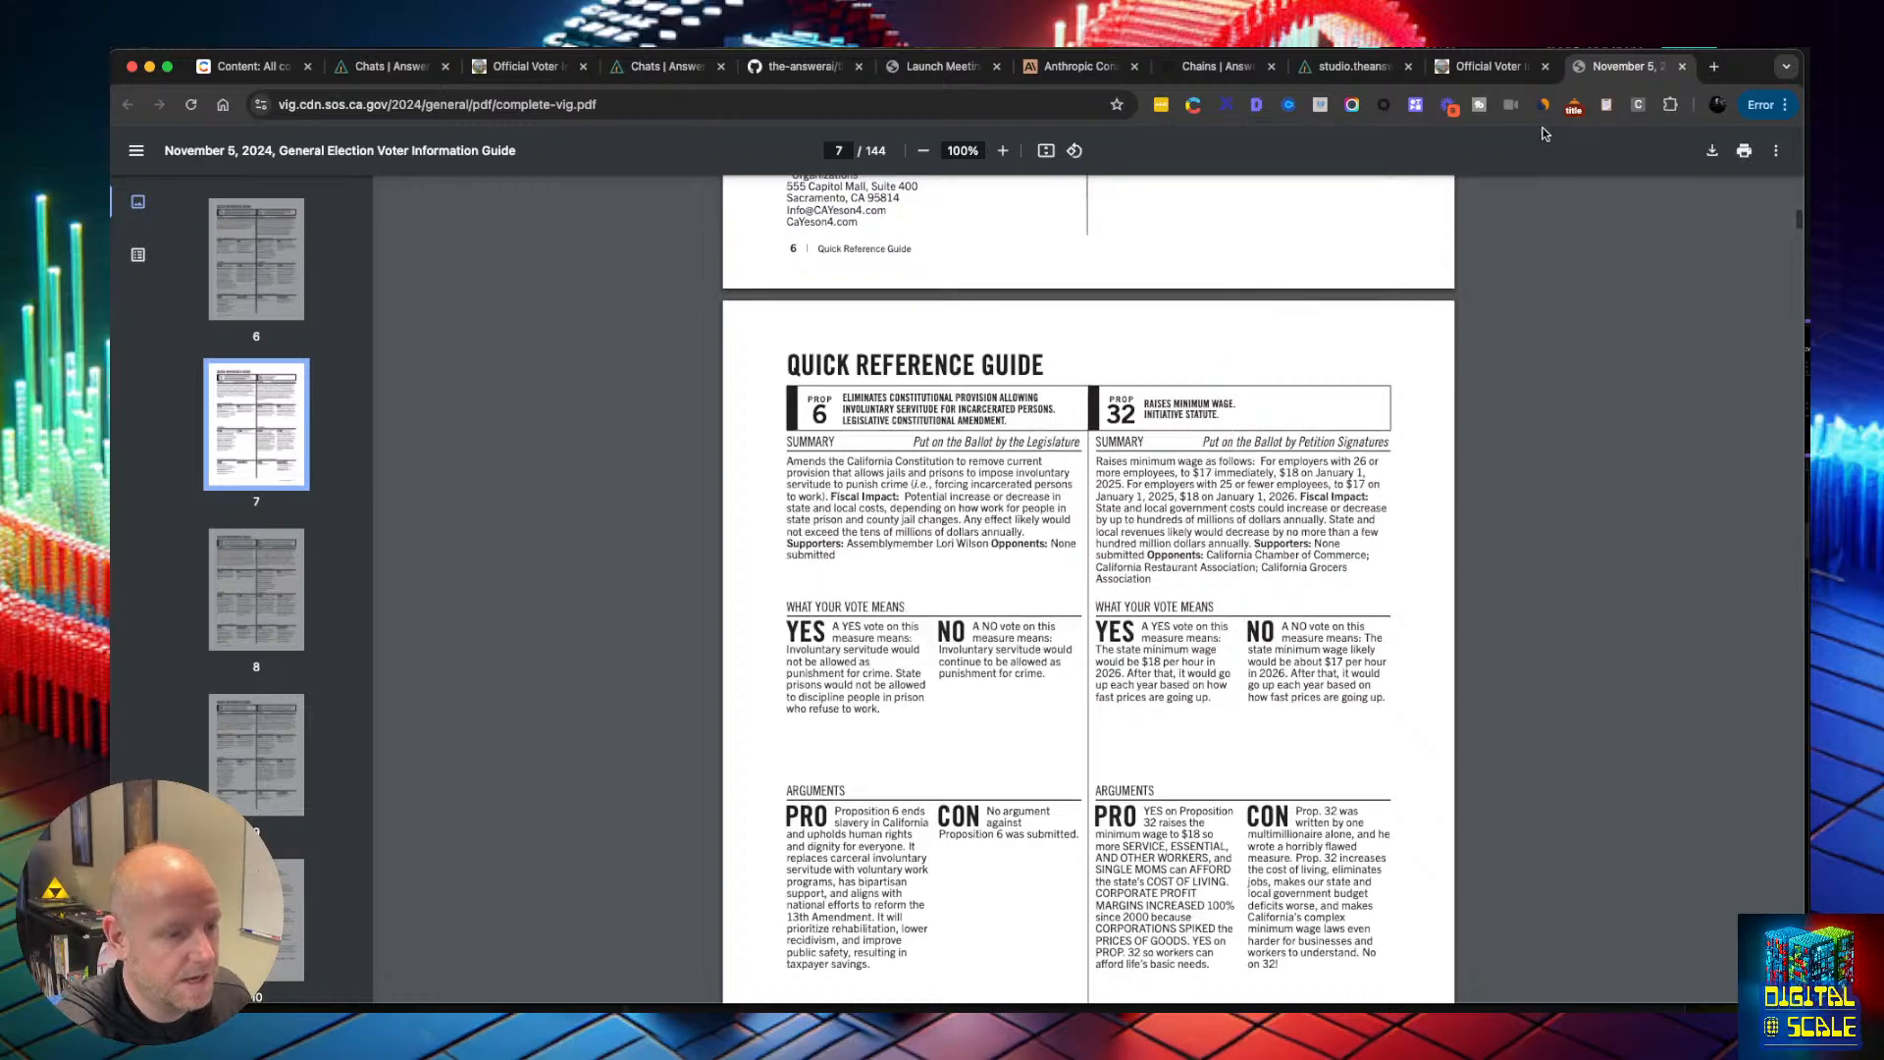
Return to the AnswerAI document stores, open California Voter Guidebook, and choose a Pdf File document loader for it
click(415, 79)
click(648, 82)
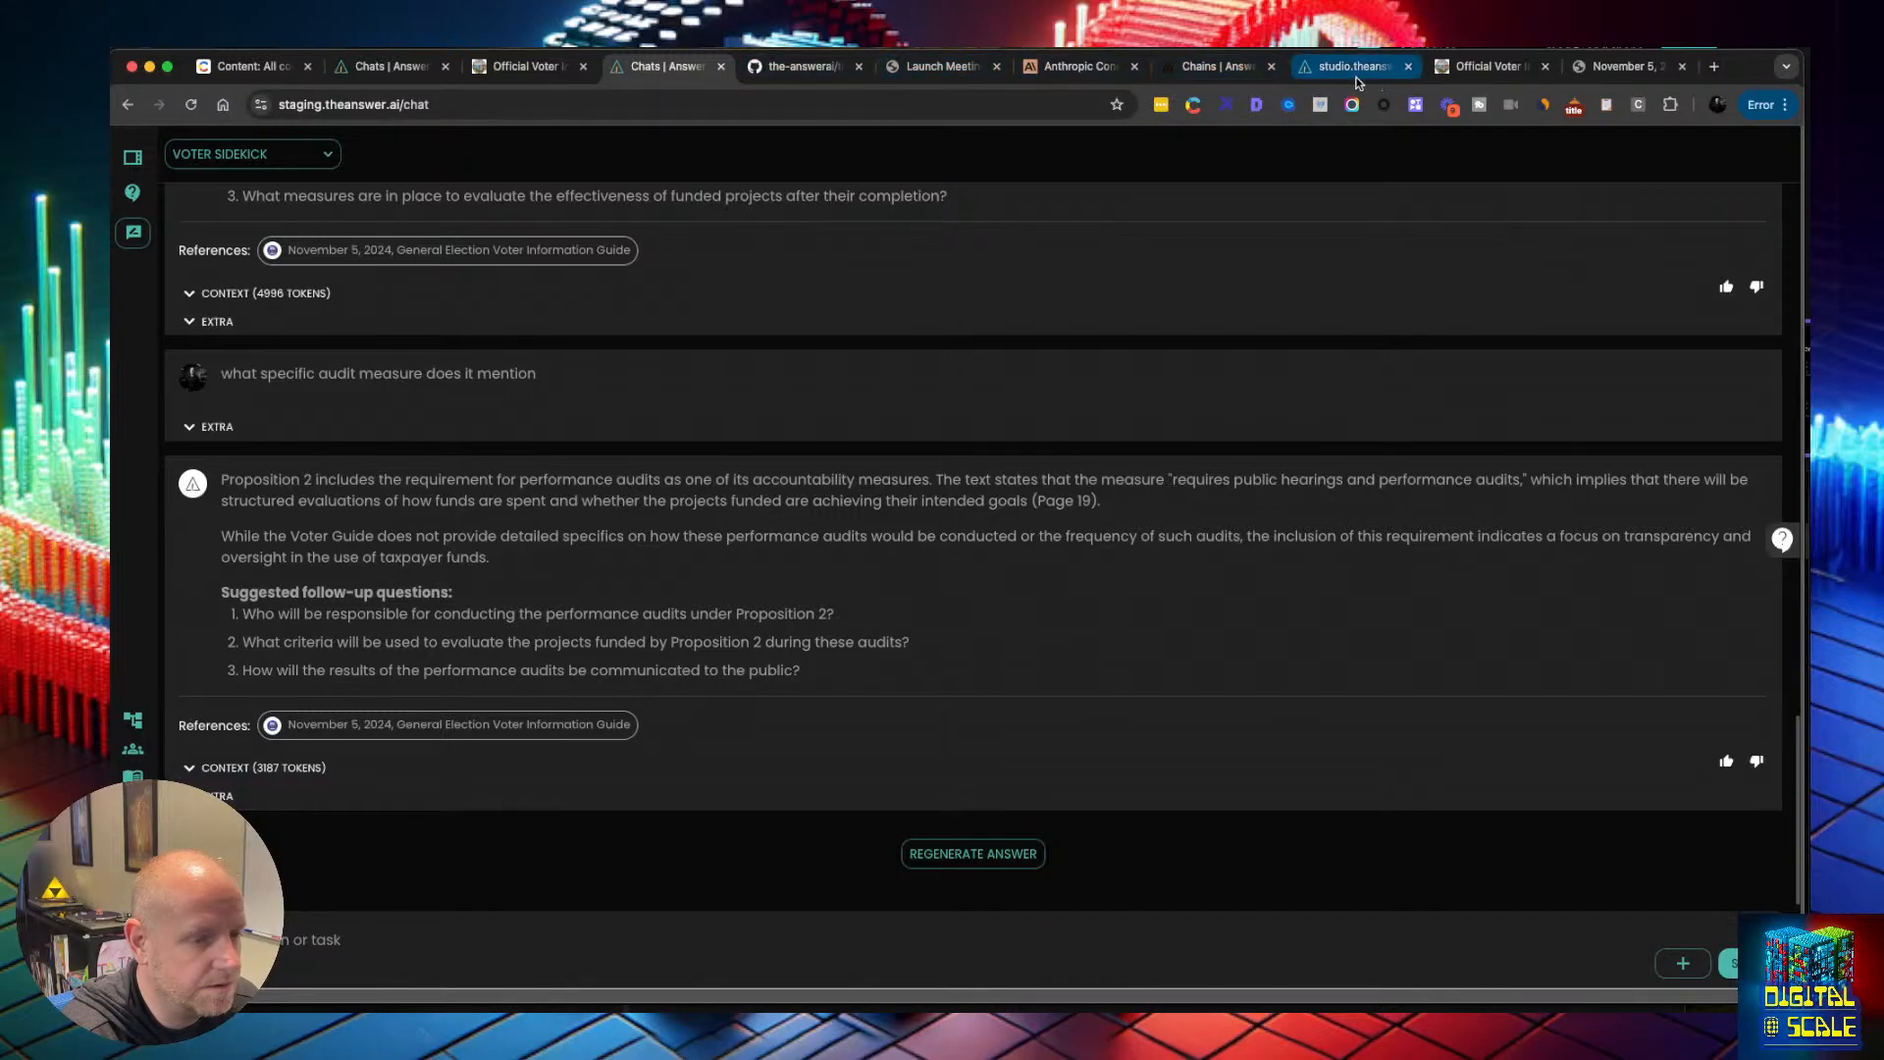
click(1352, 67)
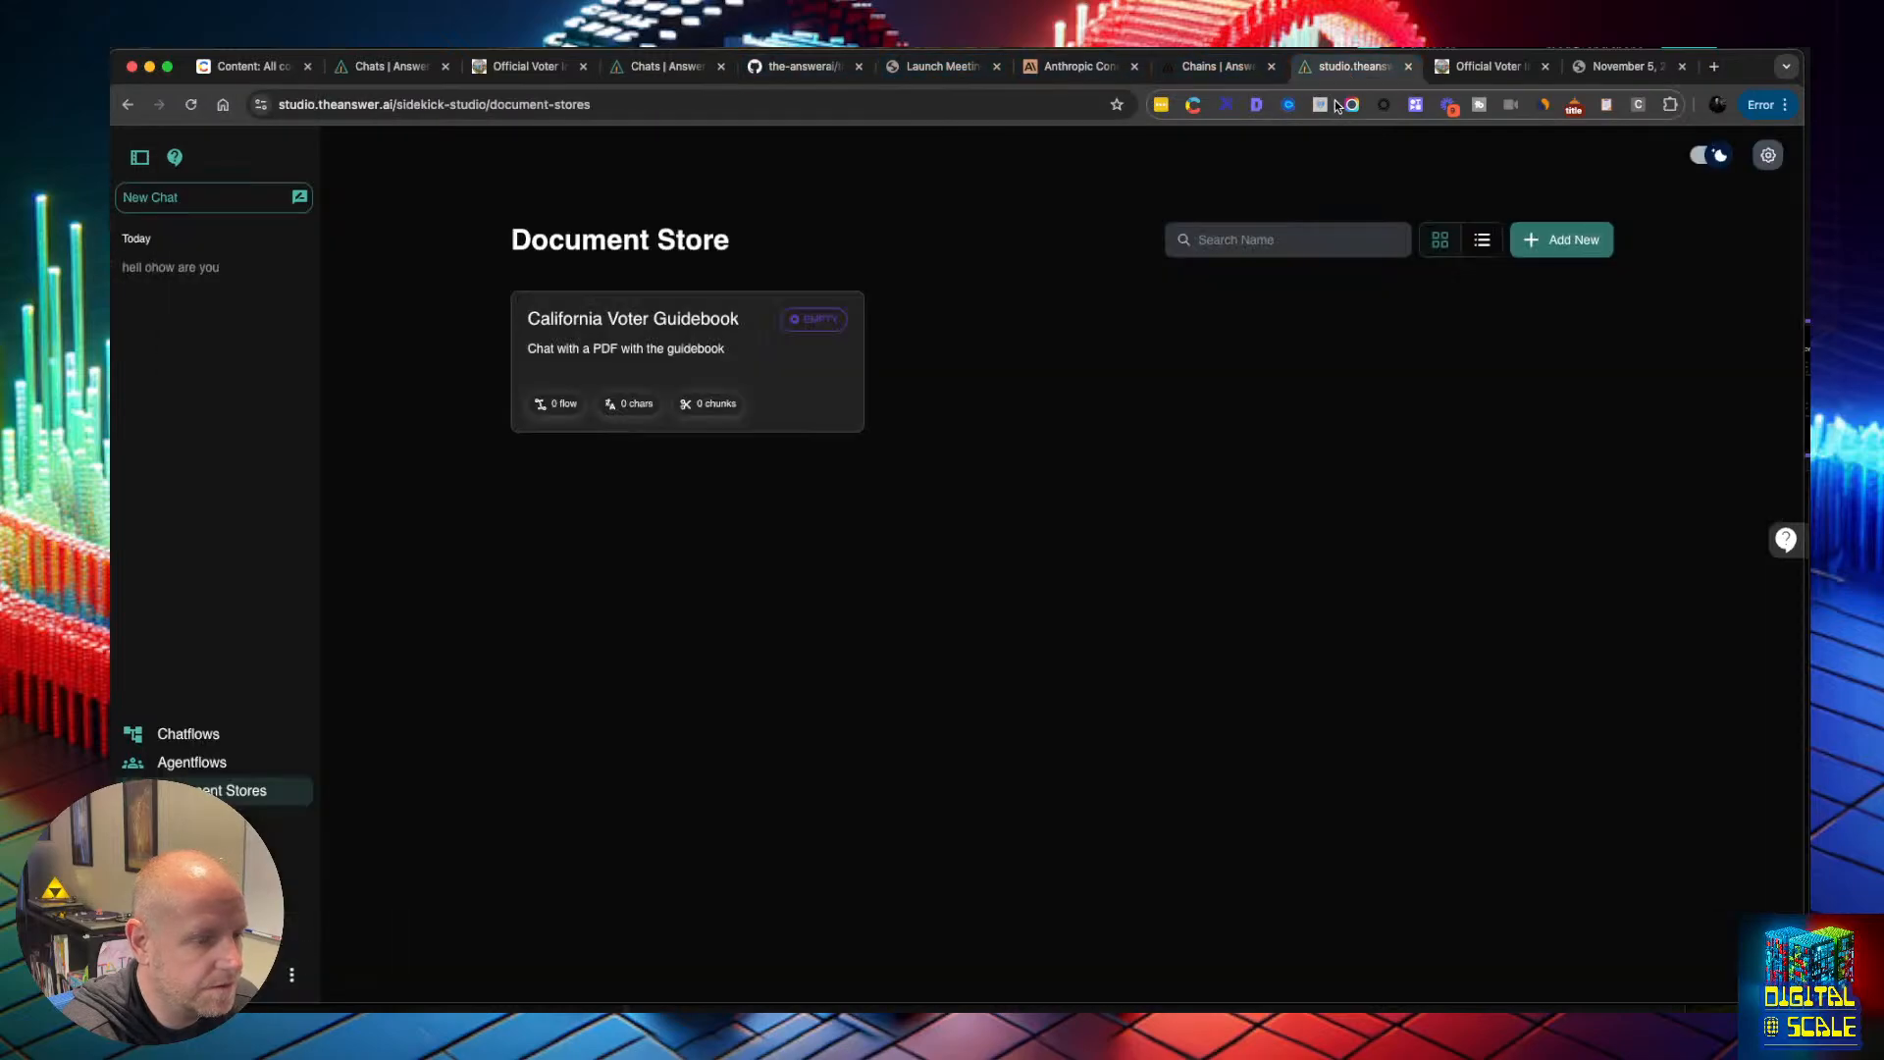
click(629, 324)
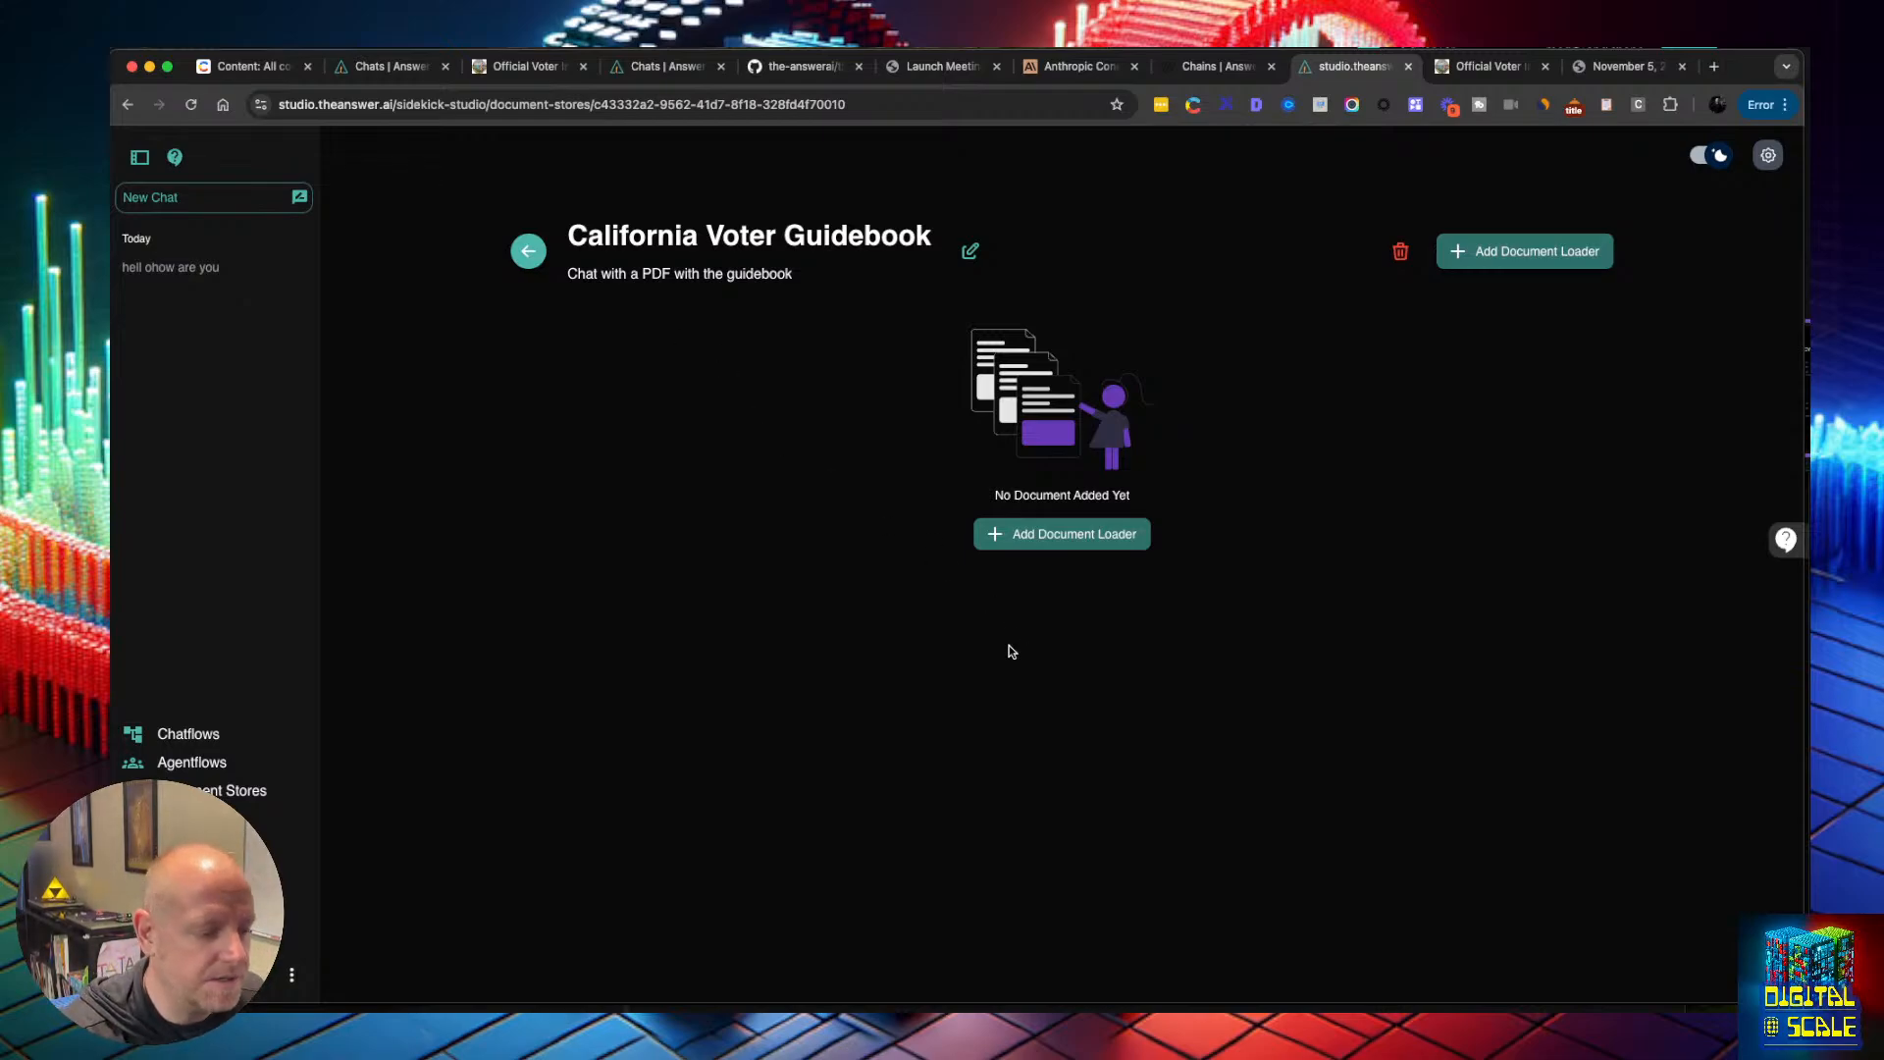
click(1086, 536)
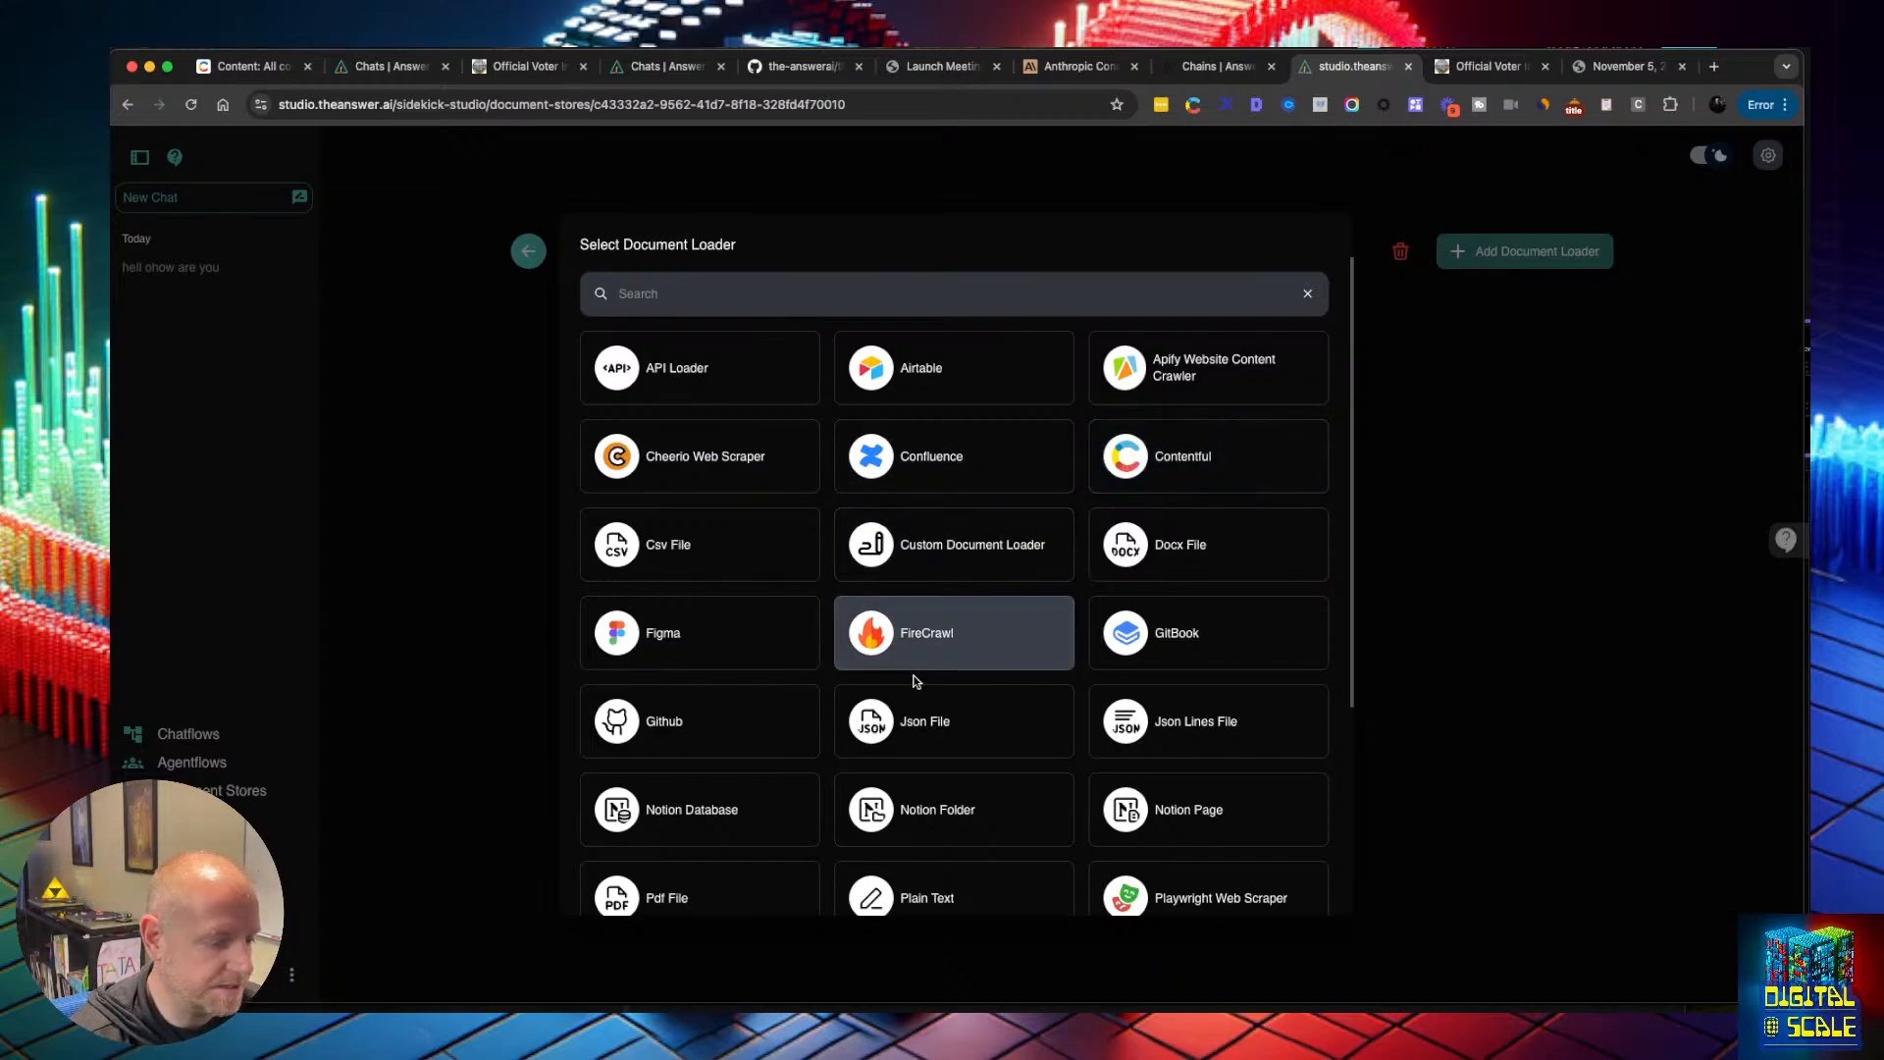
scroll(933, 736, down, 2)
scroll(935, 737, down, 6)
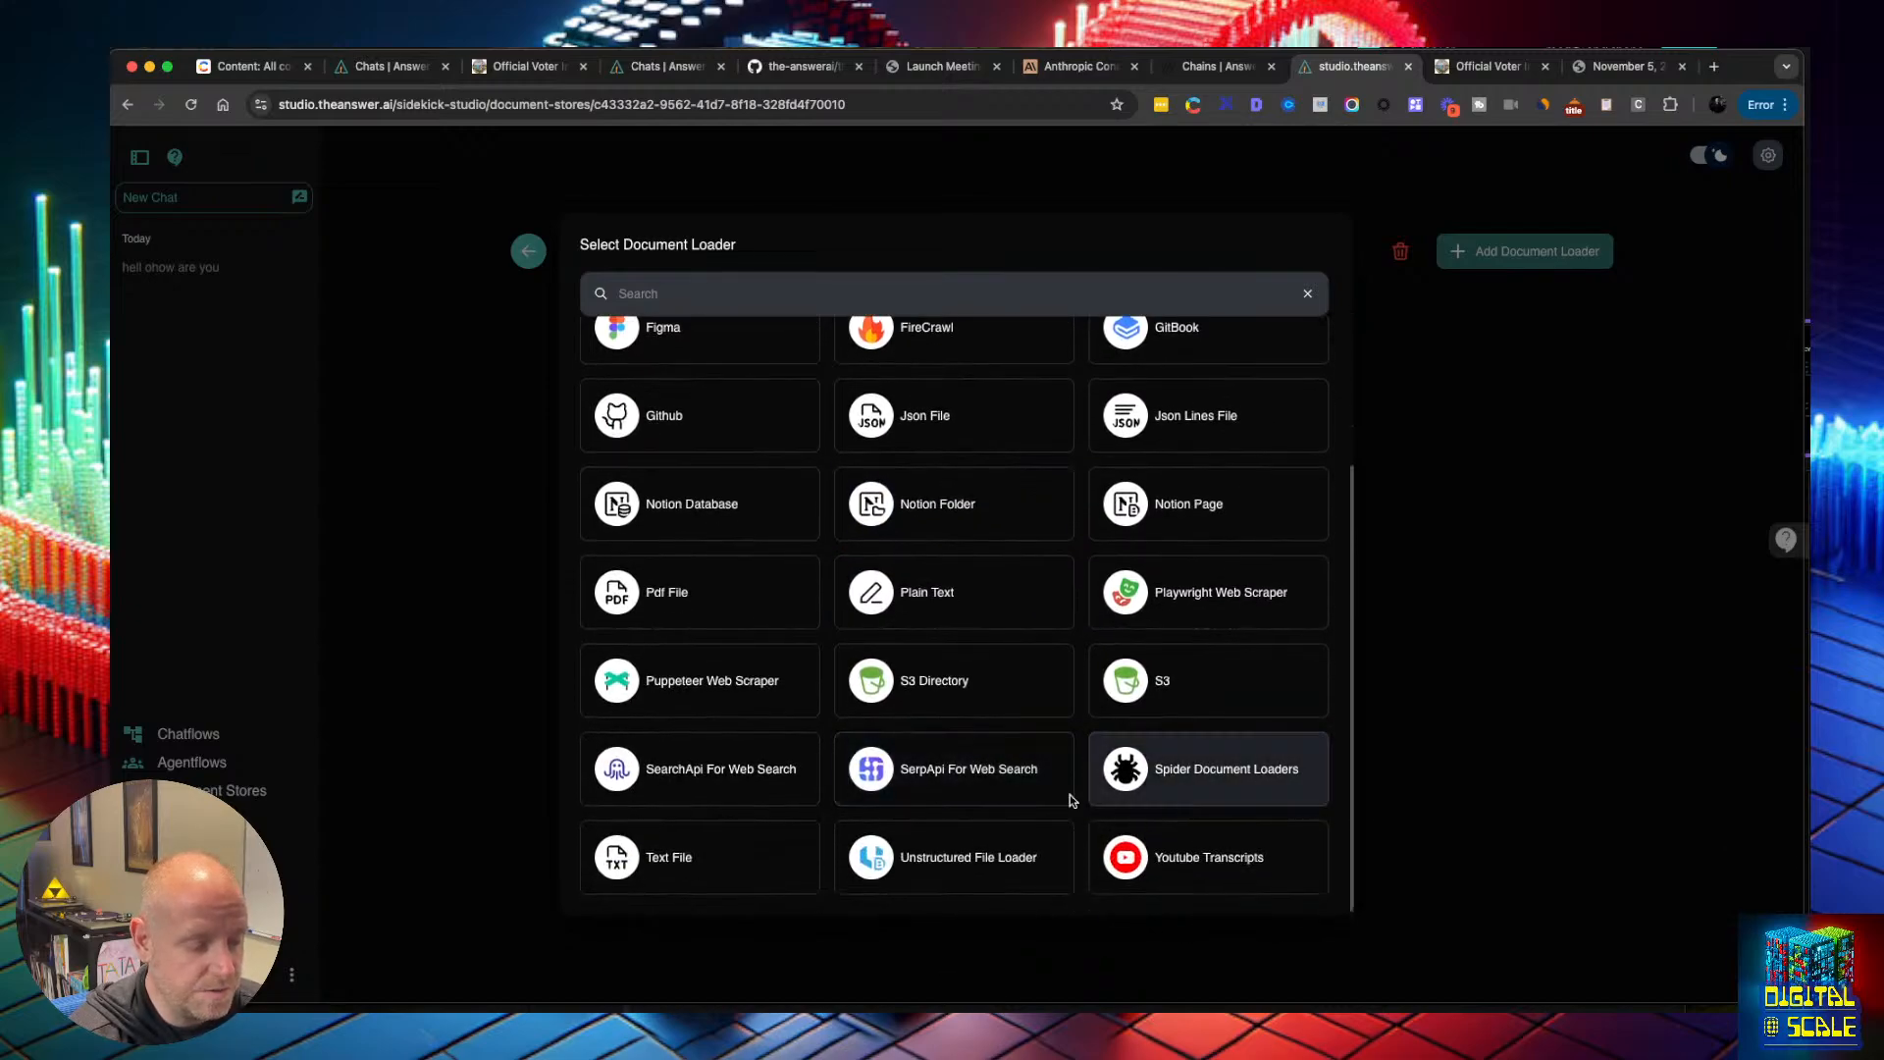
scroll(891, 716, up, 3)
scroll(691, 534, up, 3)
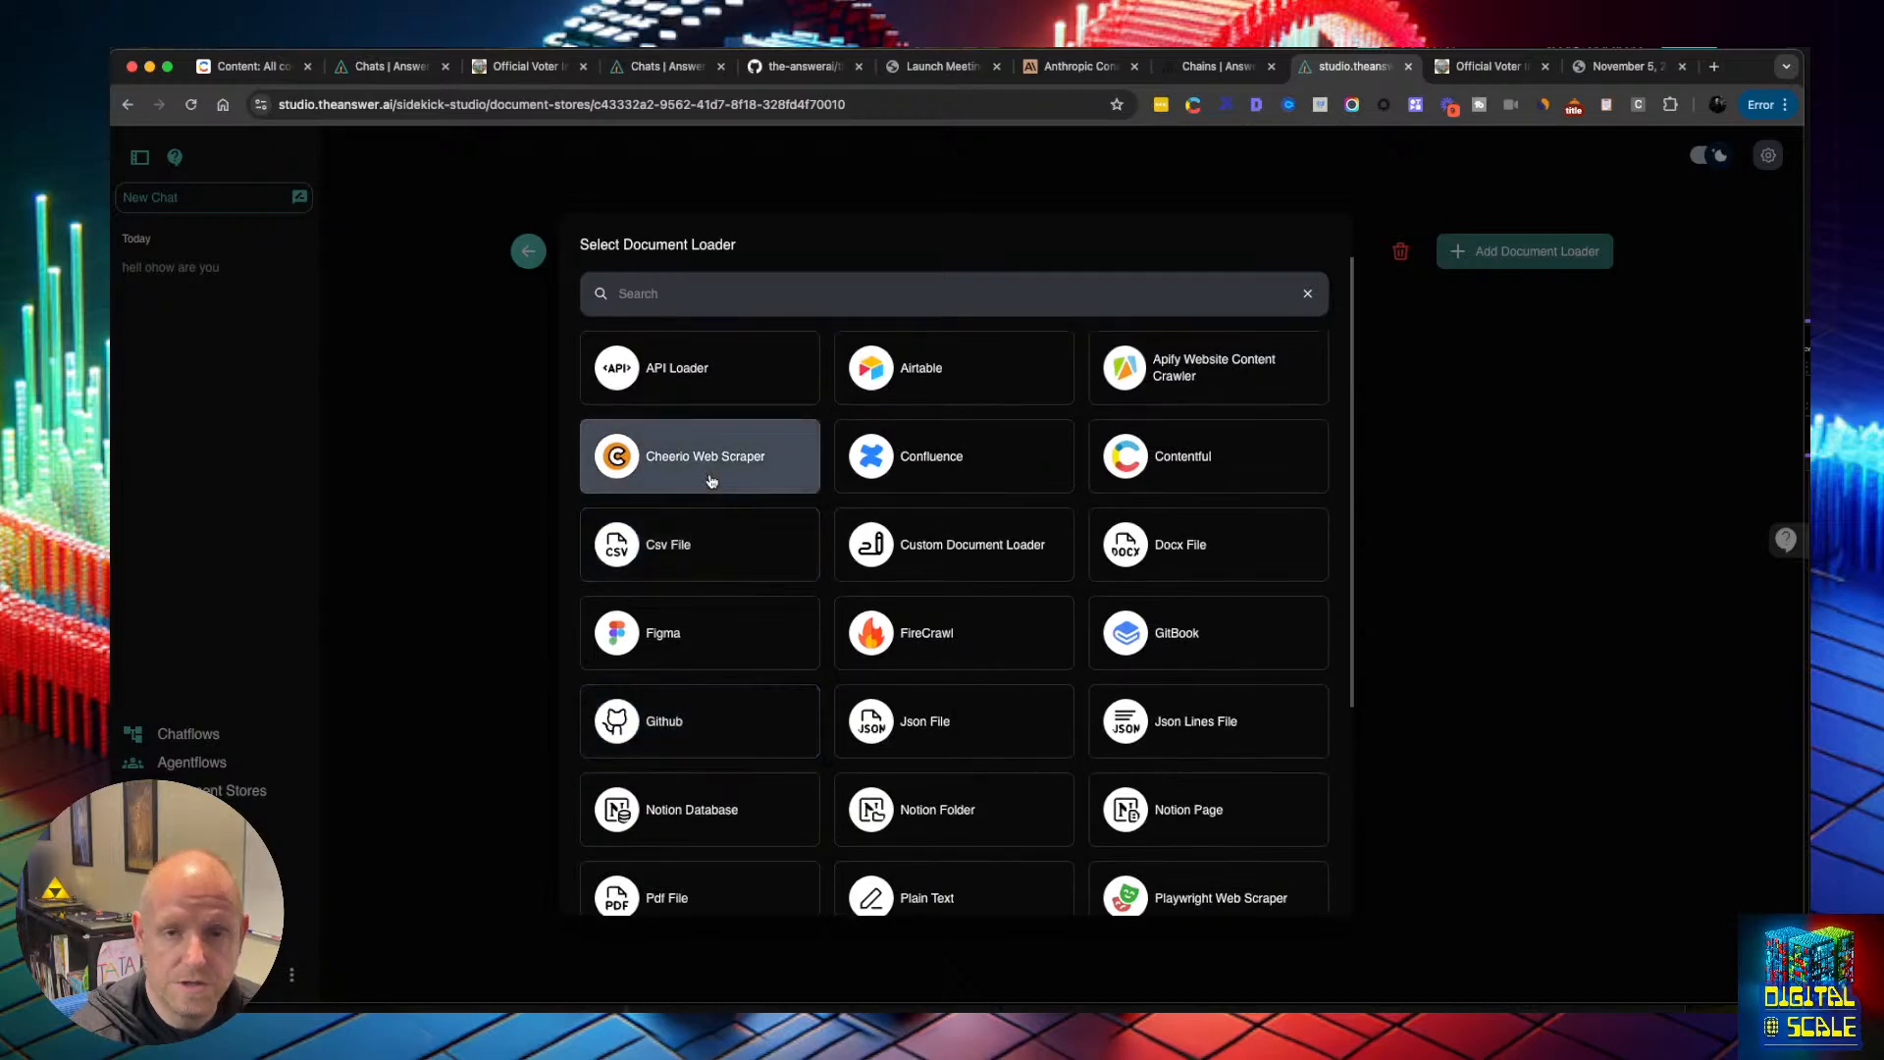
scroll(709, 487, down, 6)
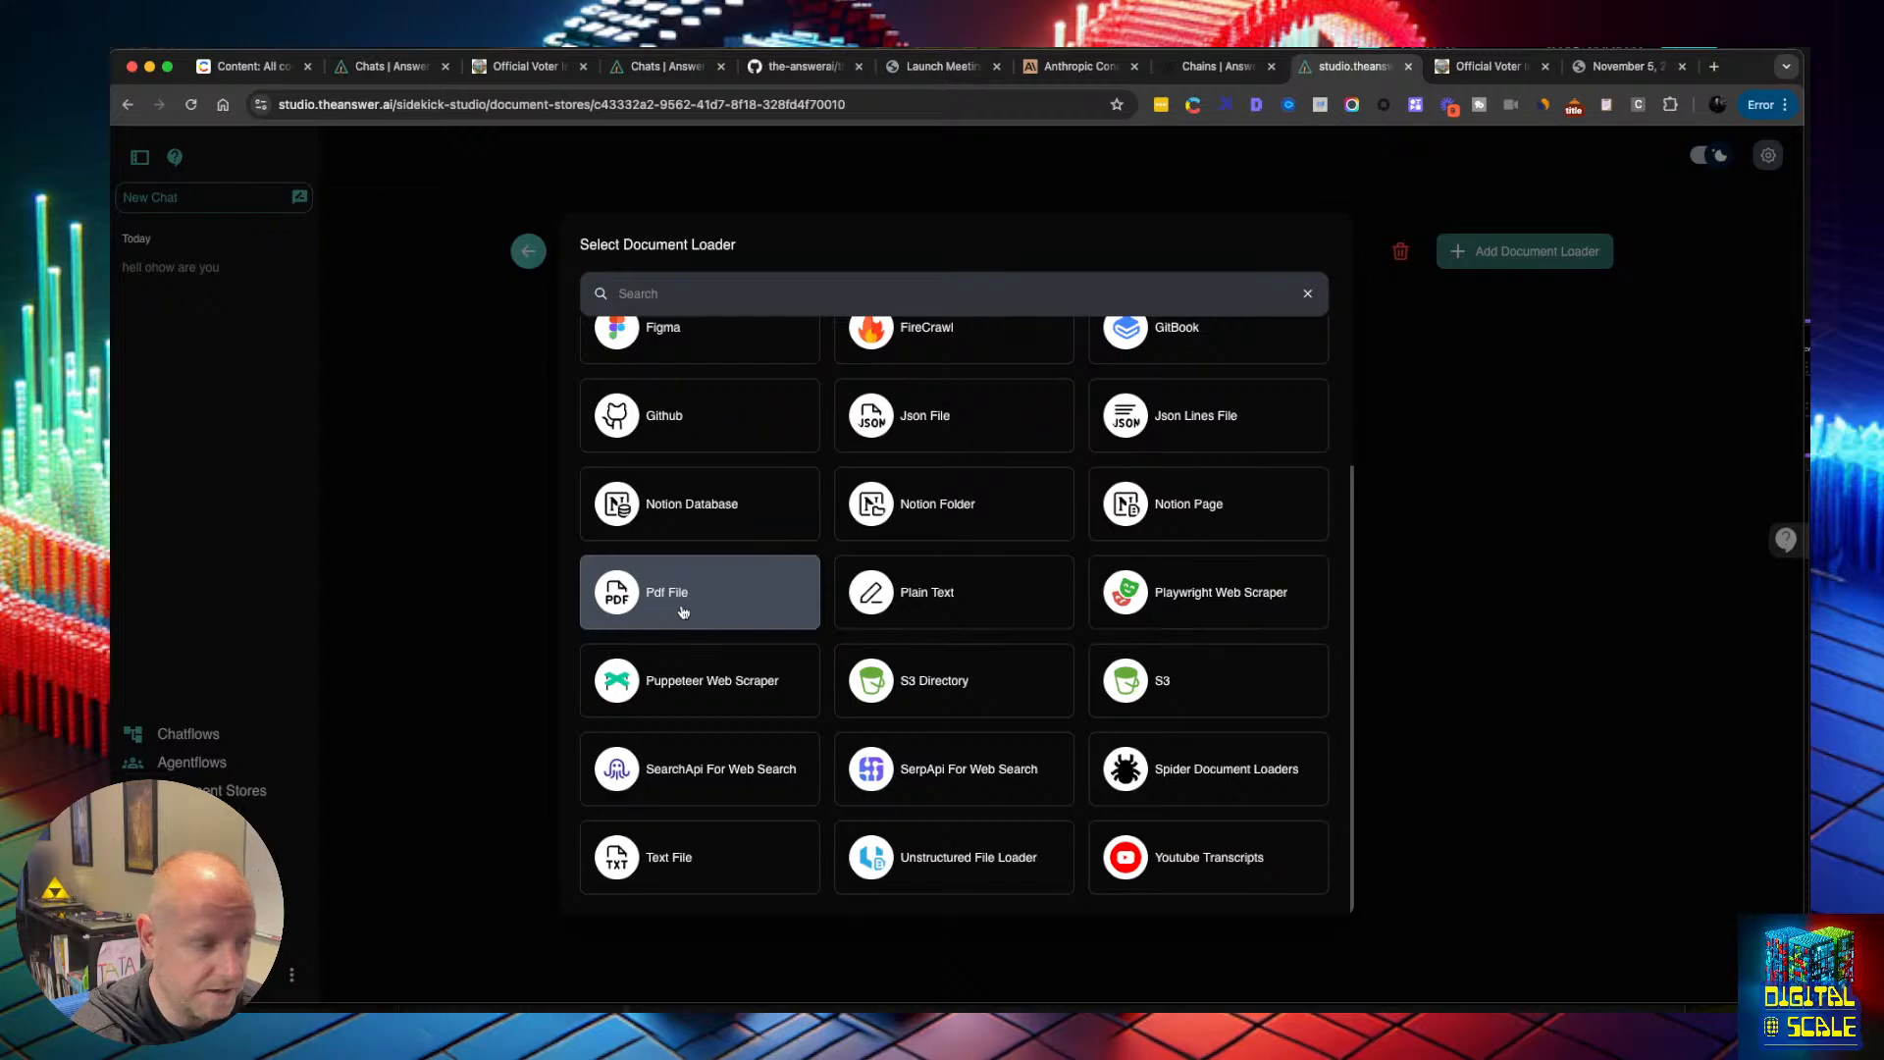
click(683, 612)
click(765, 368)
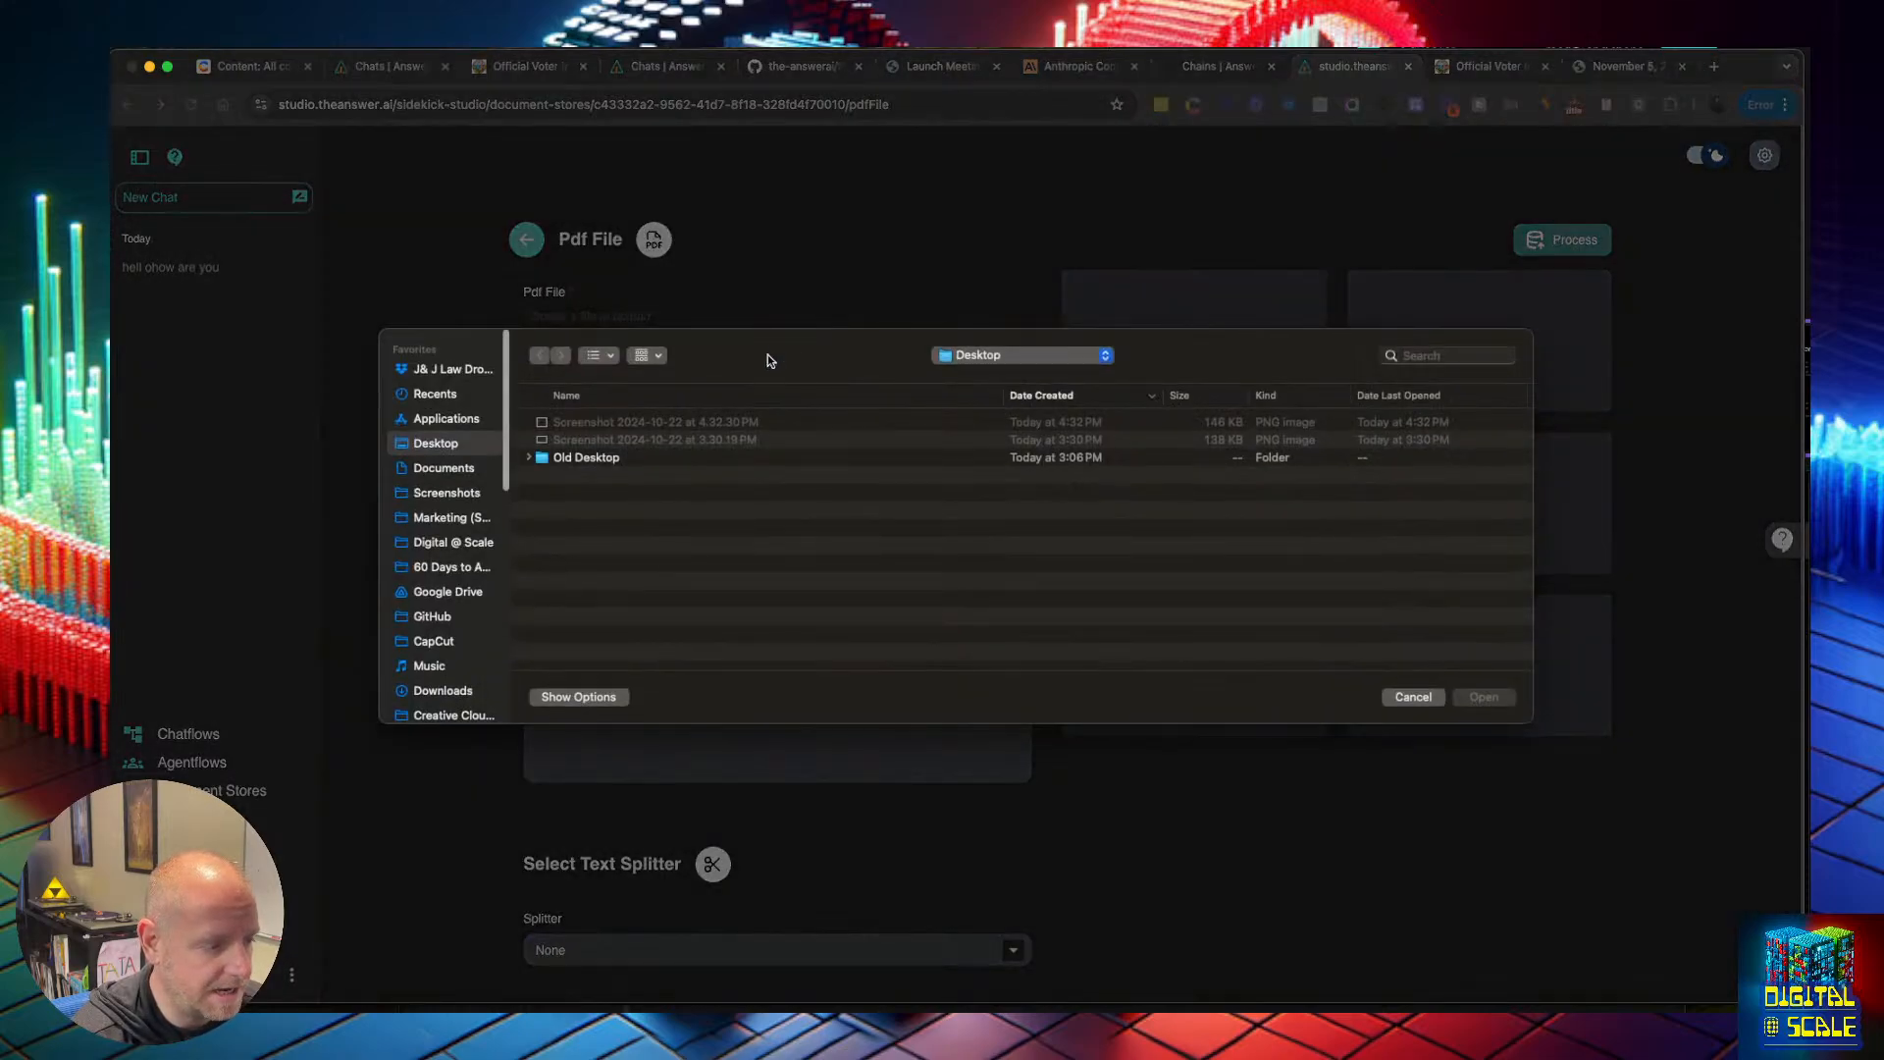
click(1413, 696)
Download the voter information guide PDF to the Desktop as complete-vig
click(1627, 66)
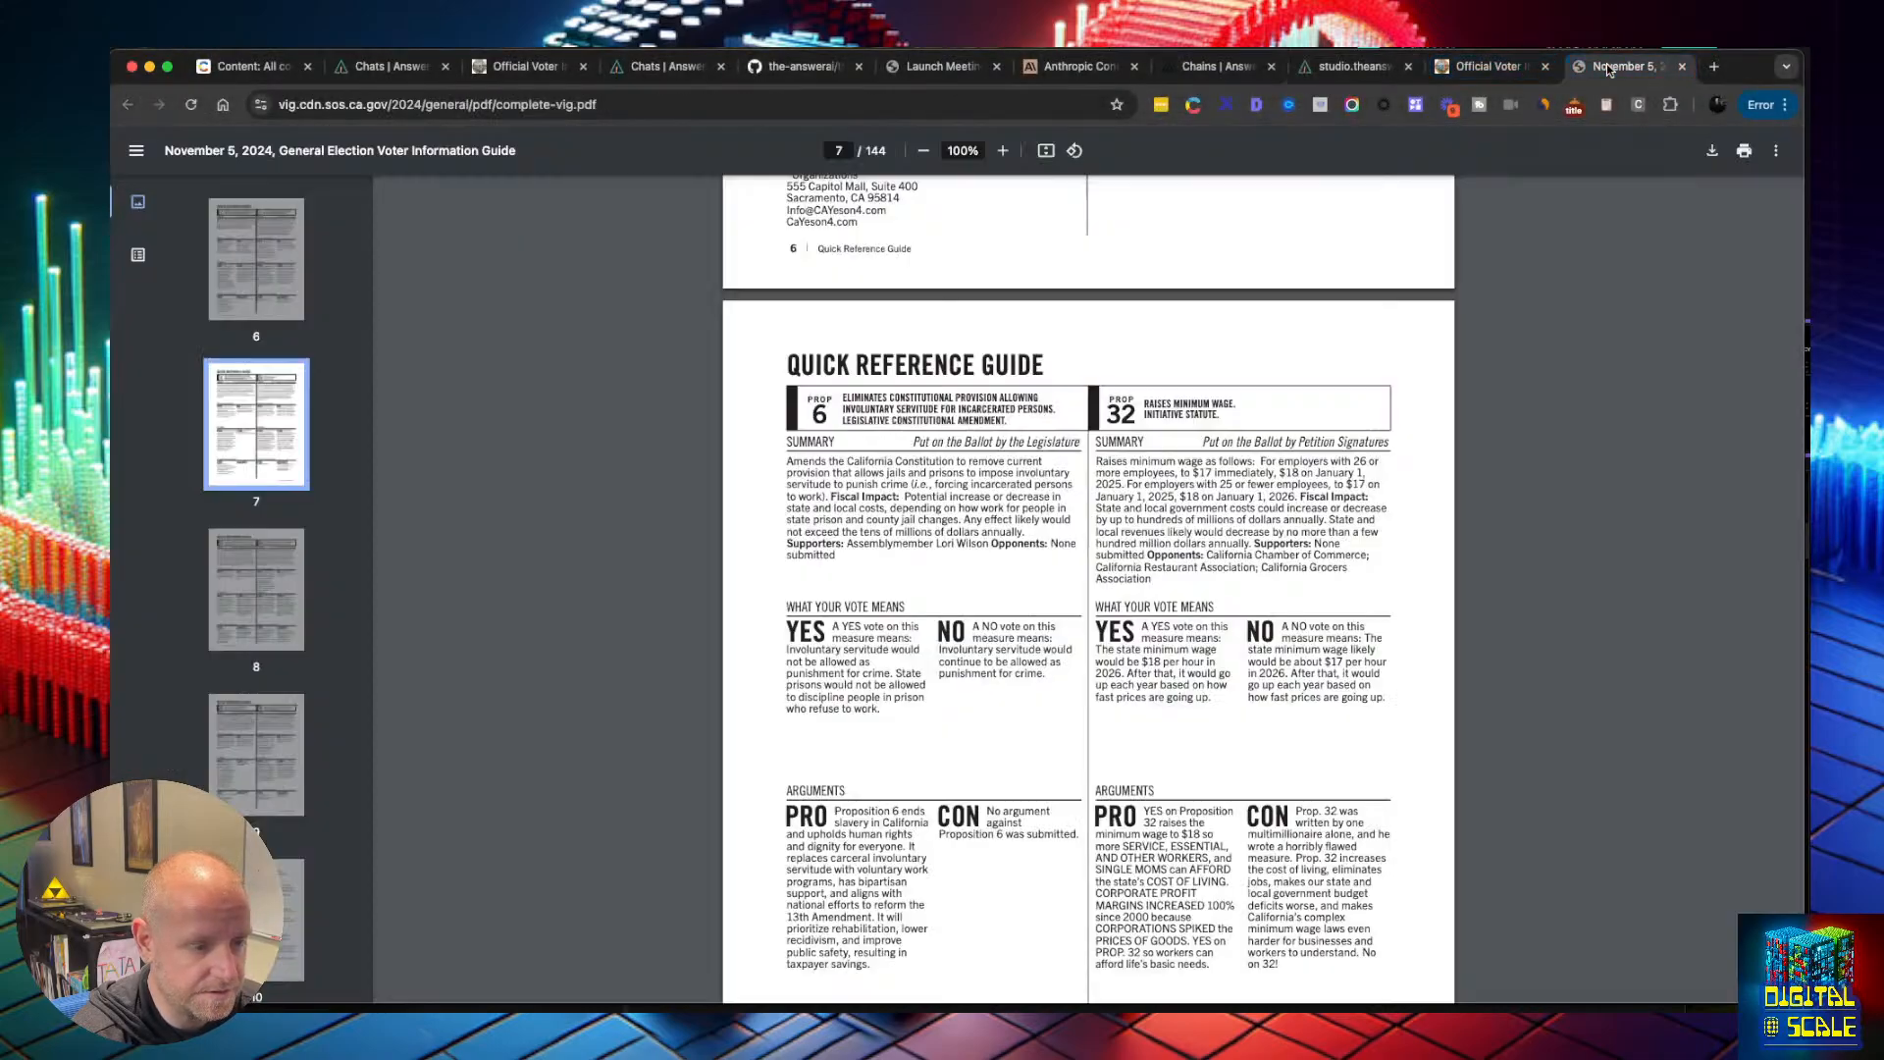
click(1713, 150)
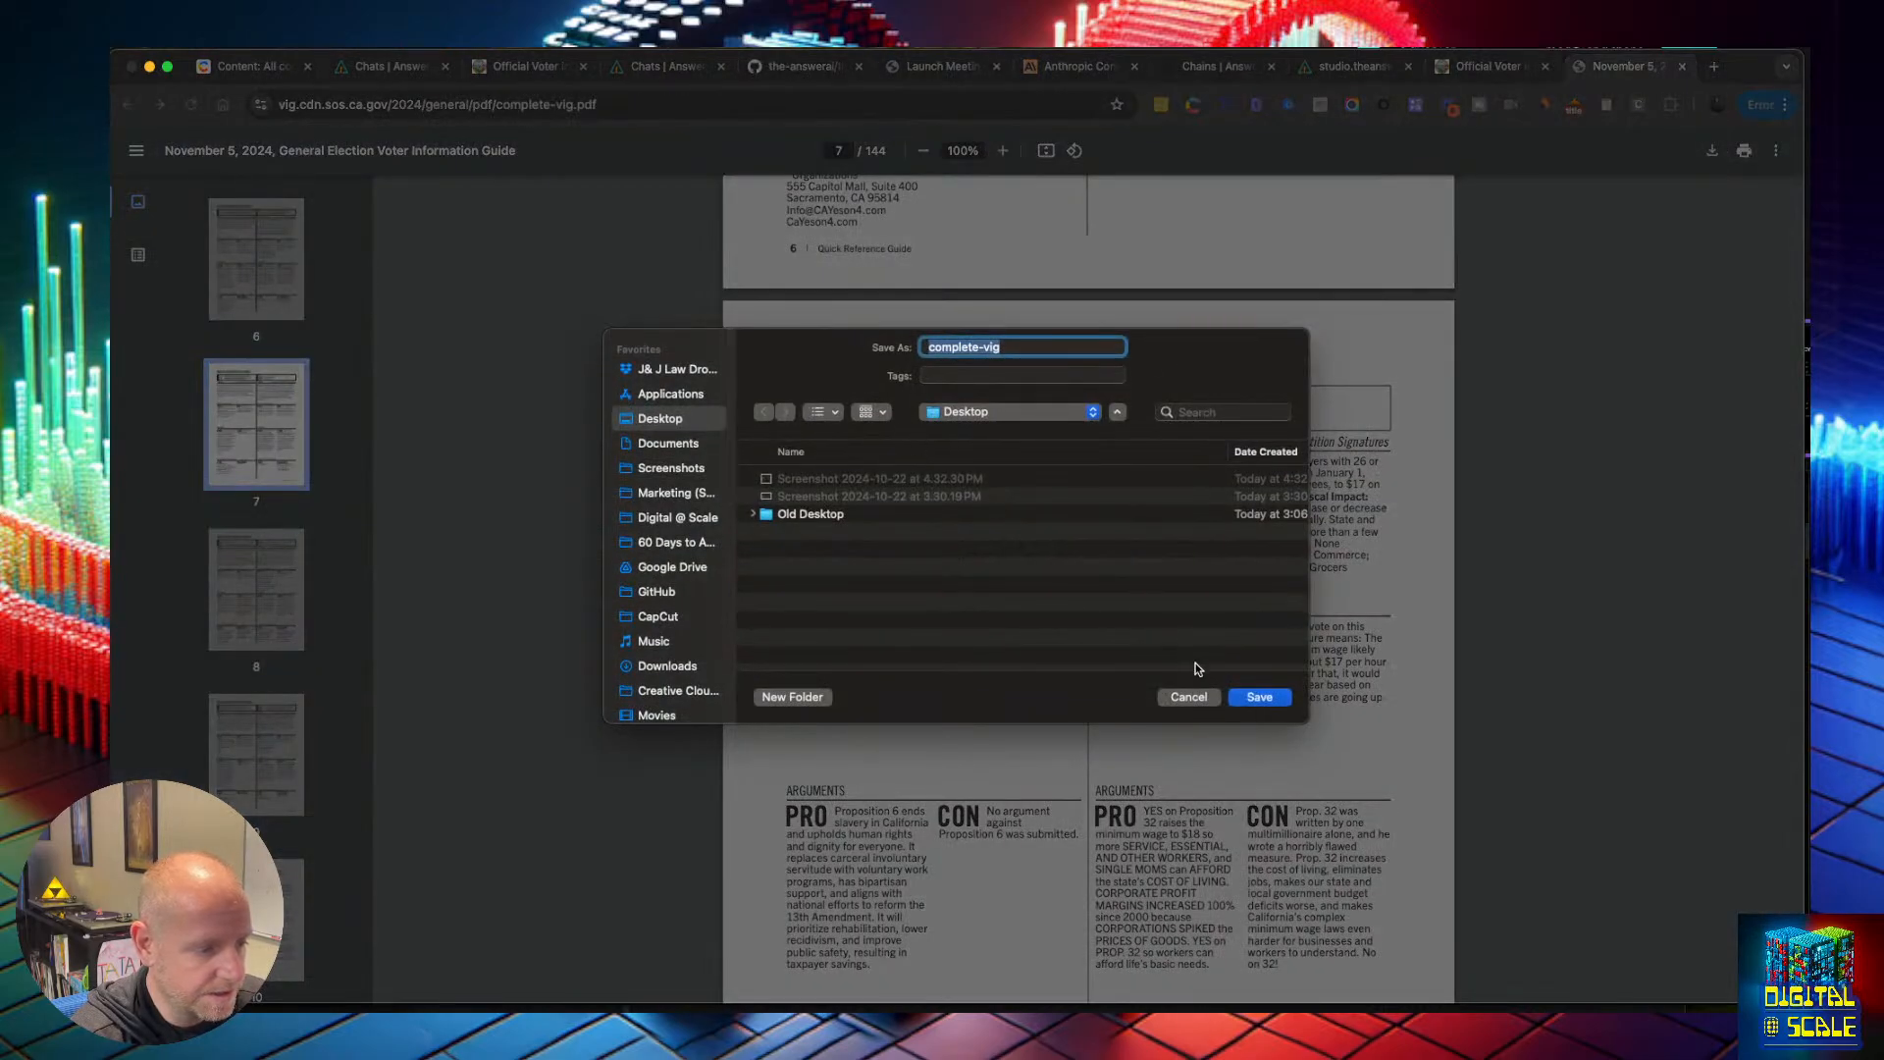
click(1257, 698)
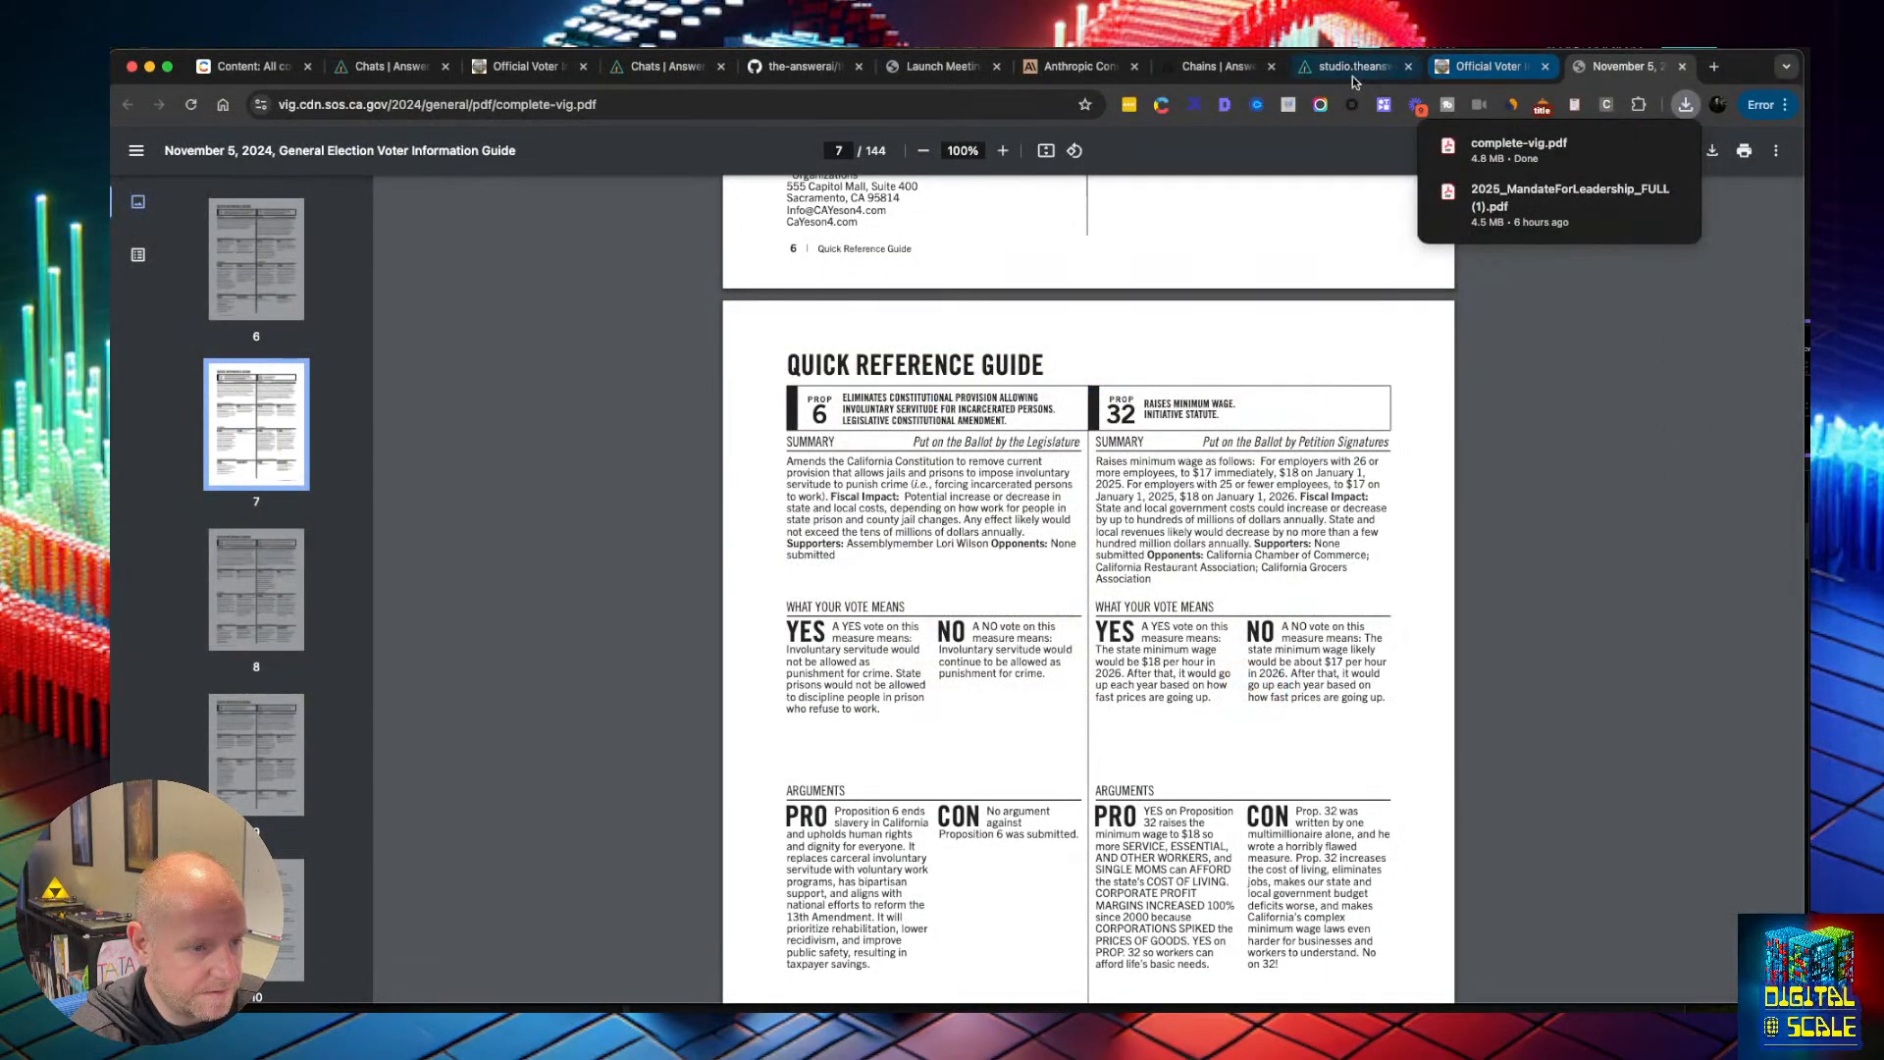
Upload complete-vig.pdf from the Desktop to the document store's Pdf File loader
click(1344, 69)
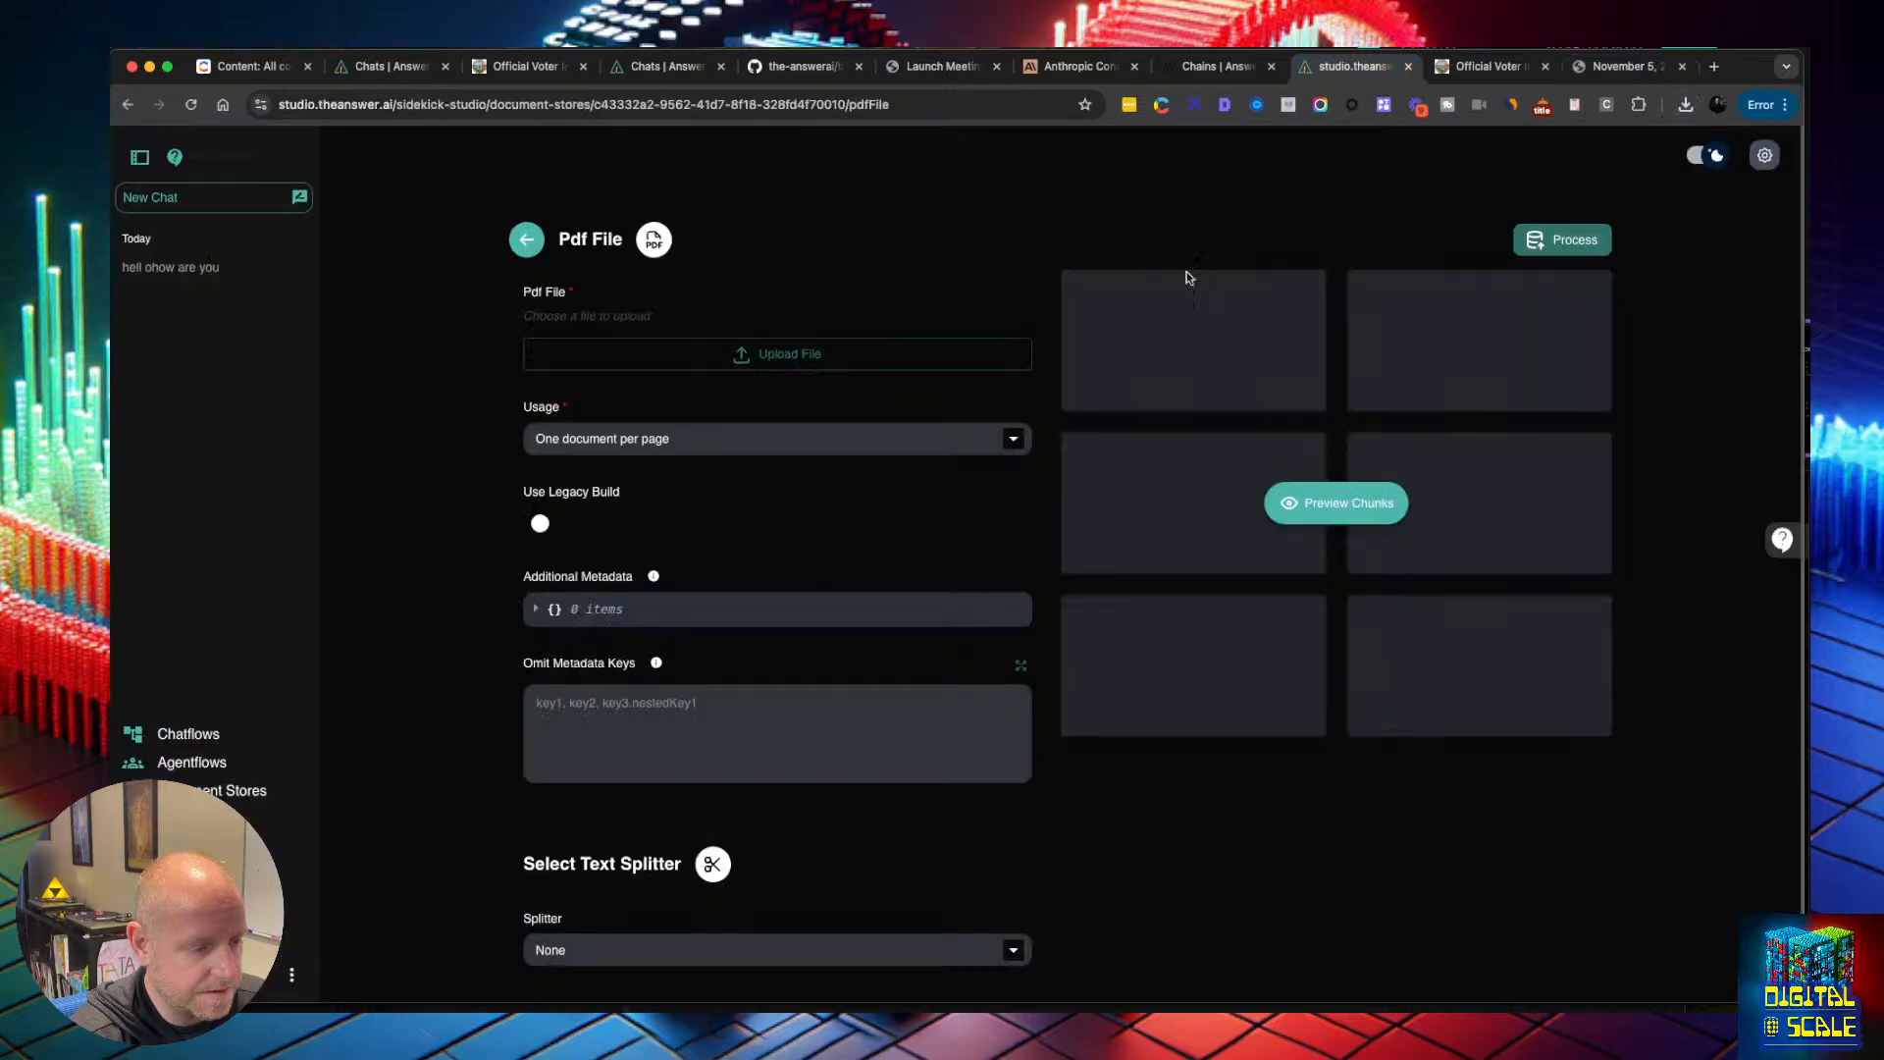
click(820, 355)
click(621, 424)
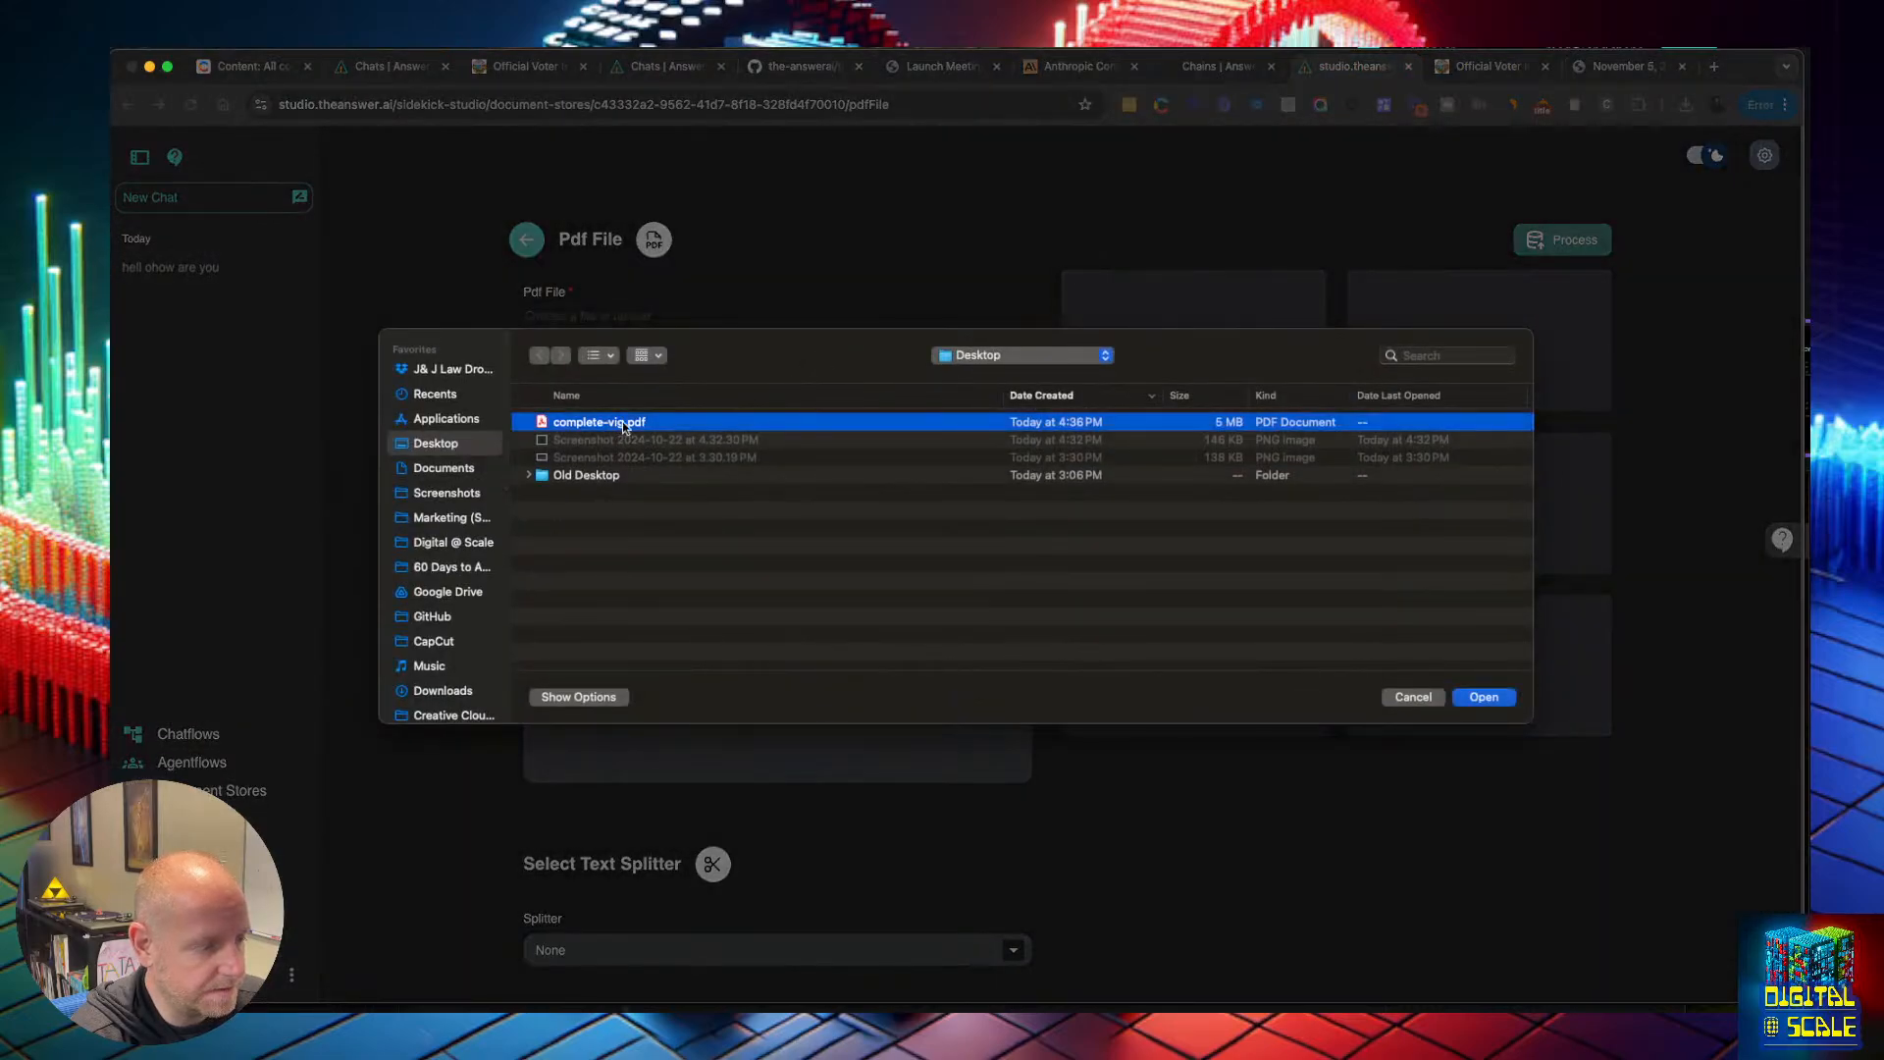
click(1480, 698)
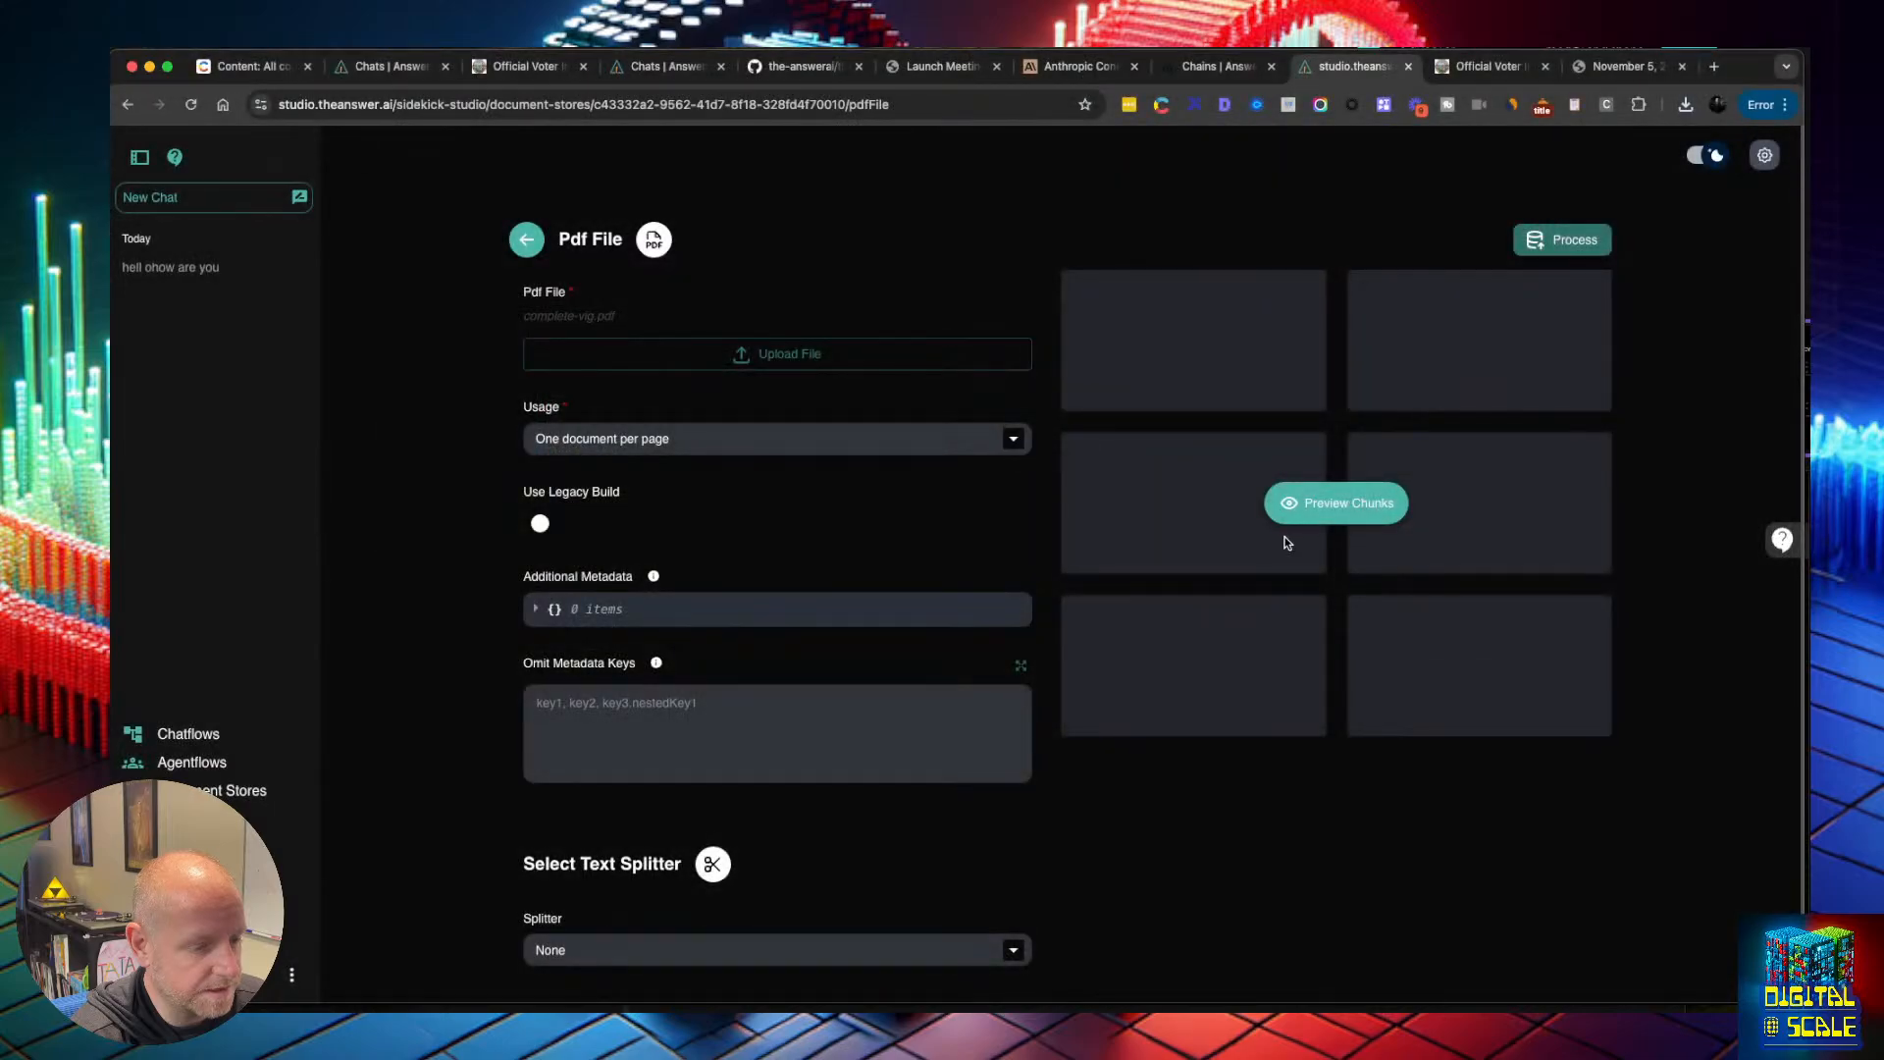
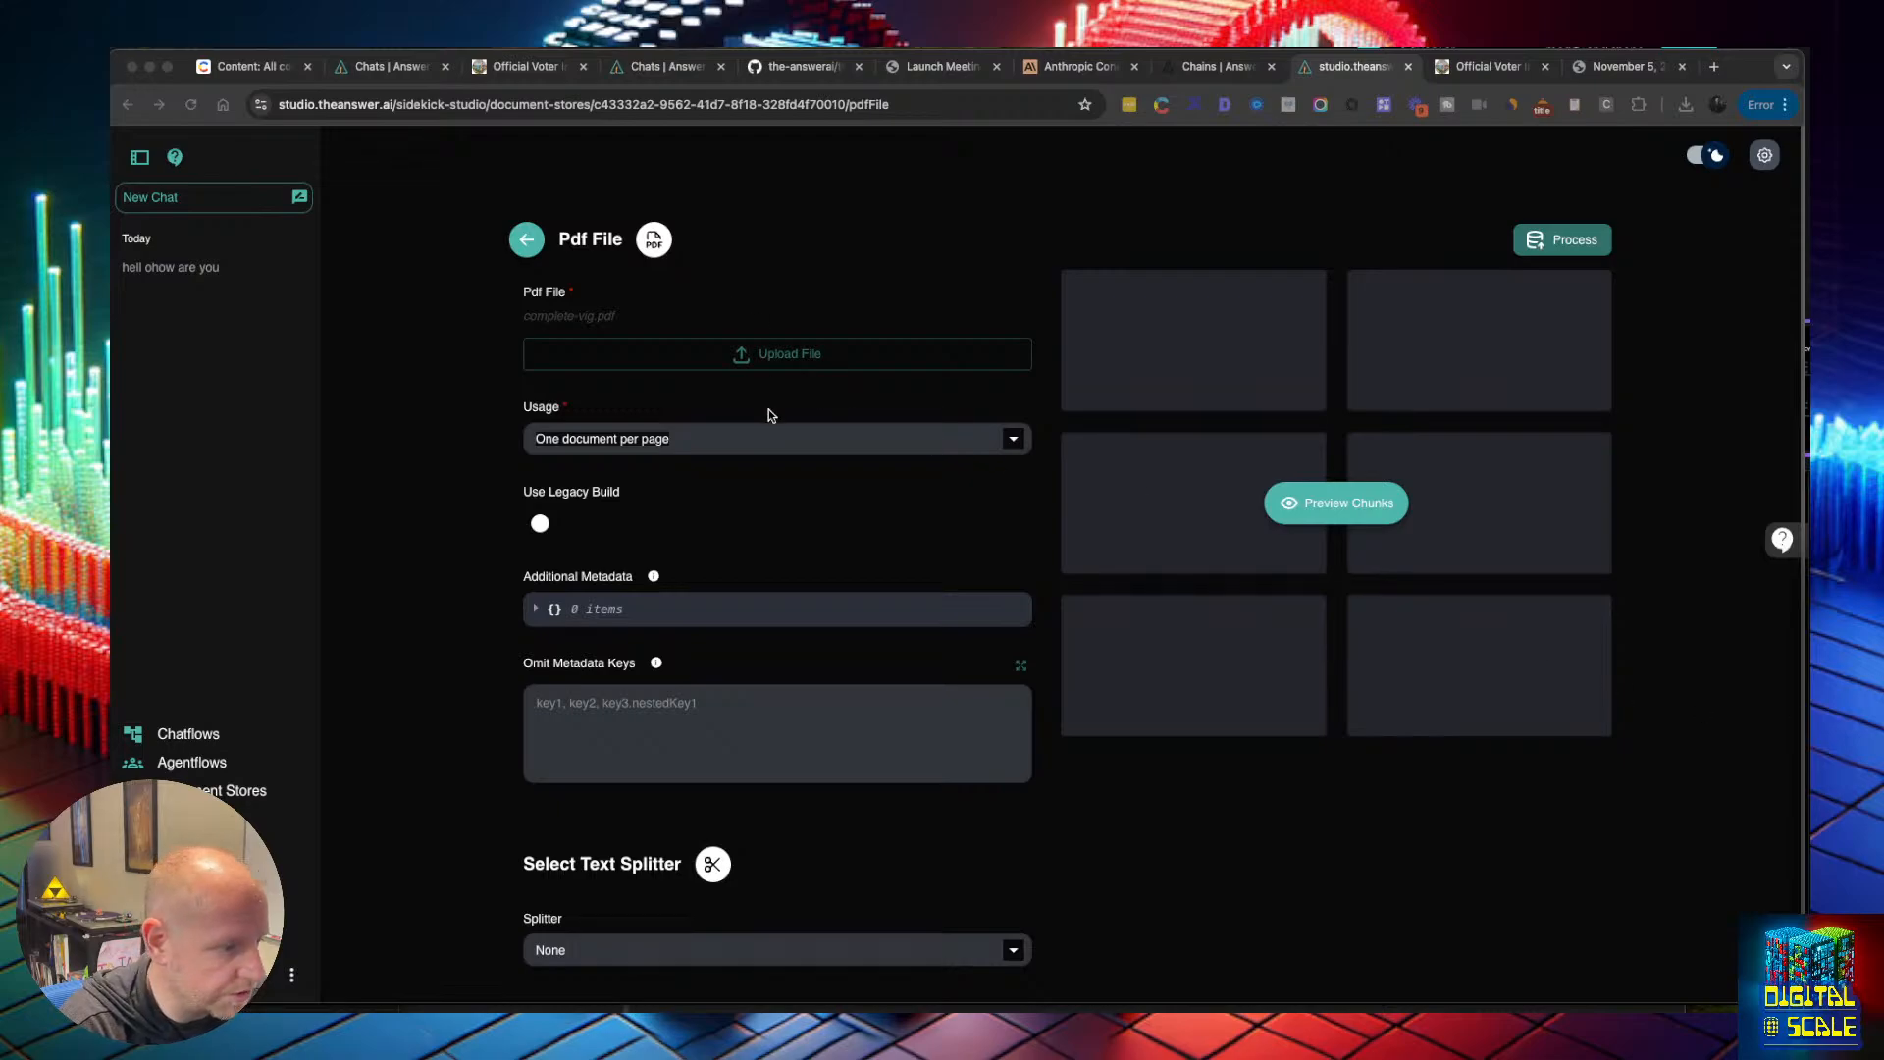
Check the Usage choices, keep One document per page, and generate a preview of the PDF's chunks
click(469, 442)
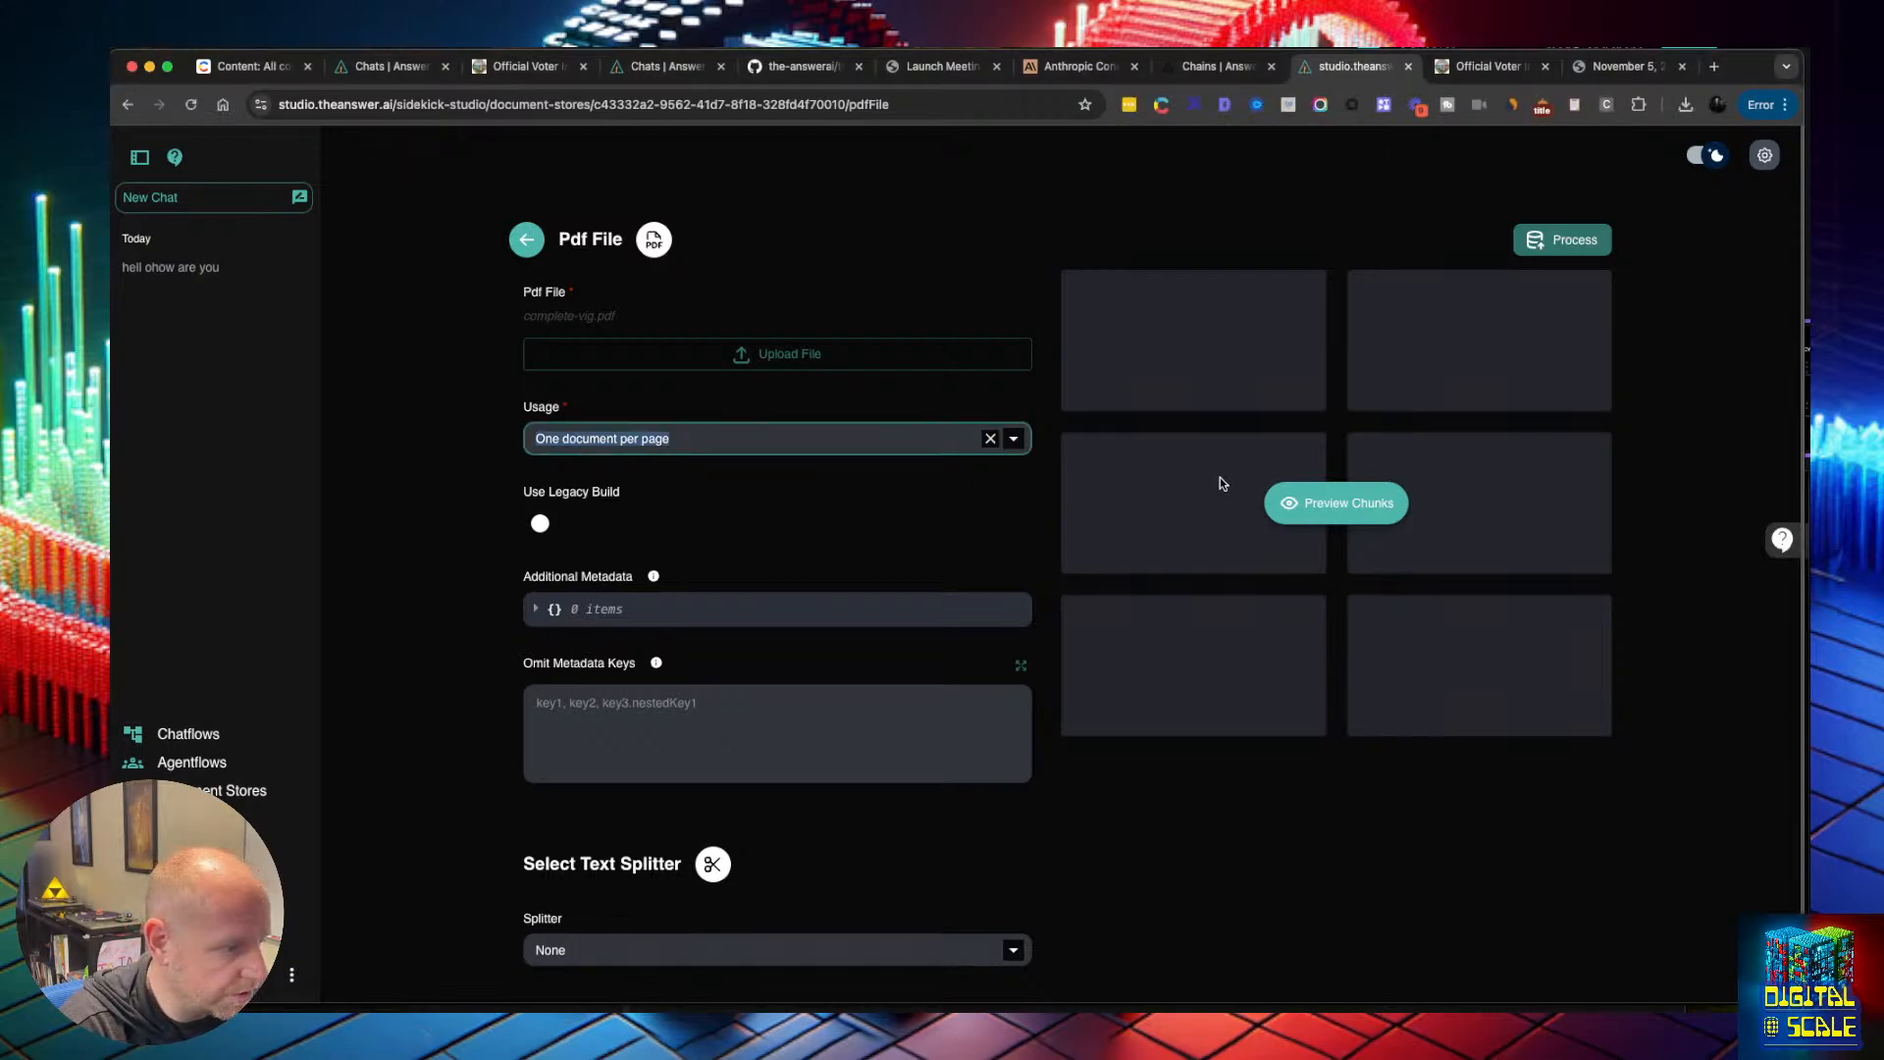
click(1013, 439)
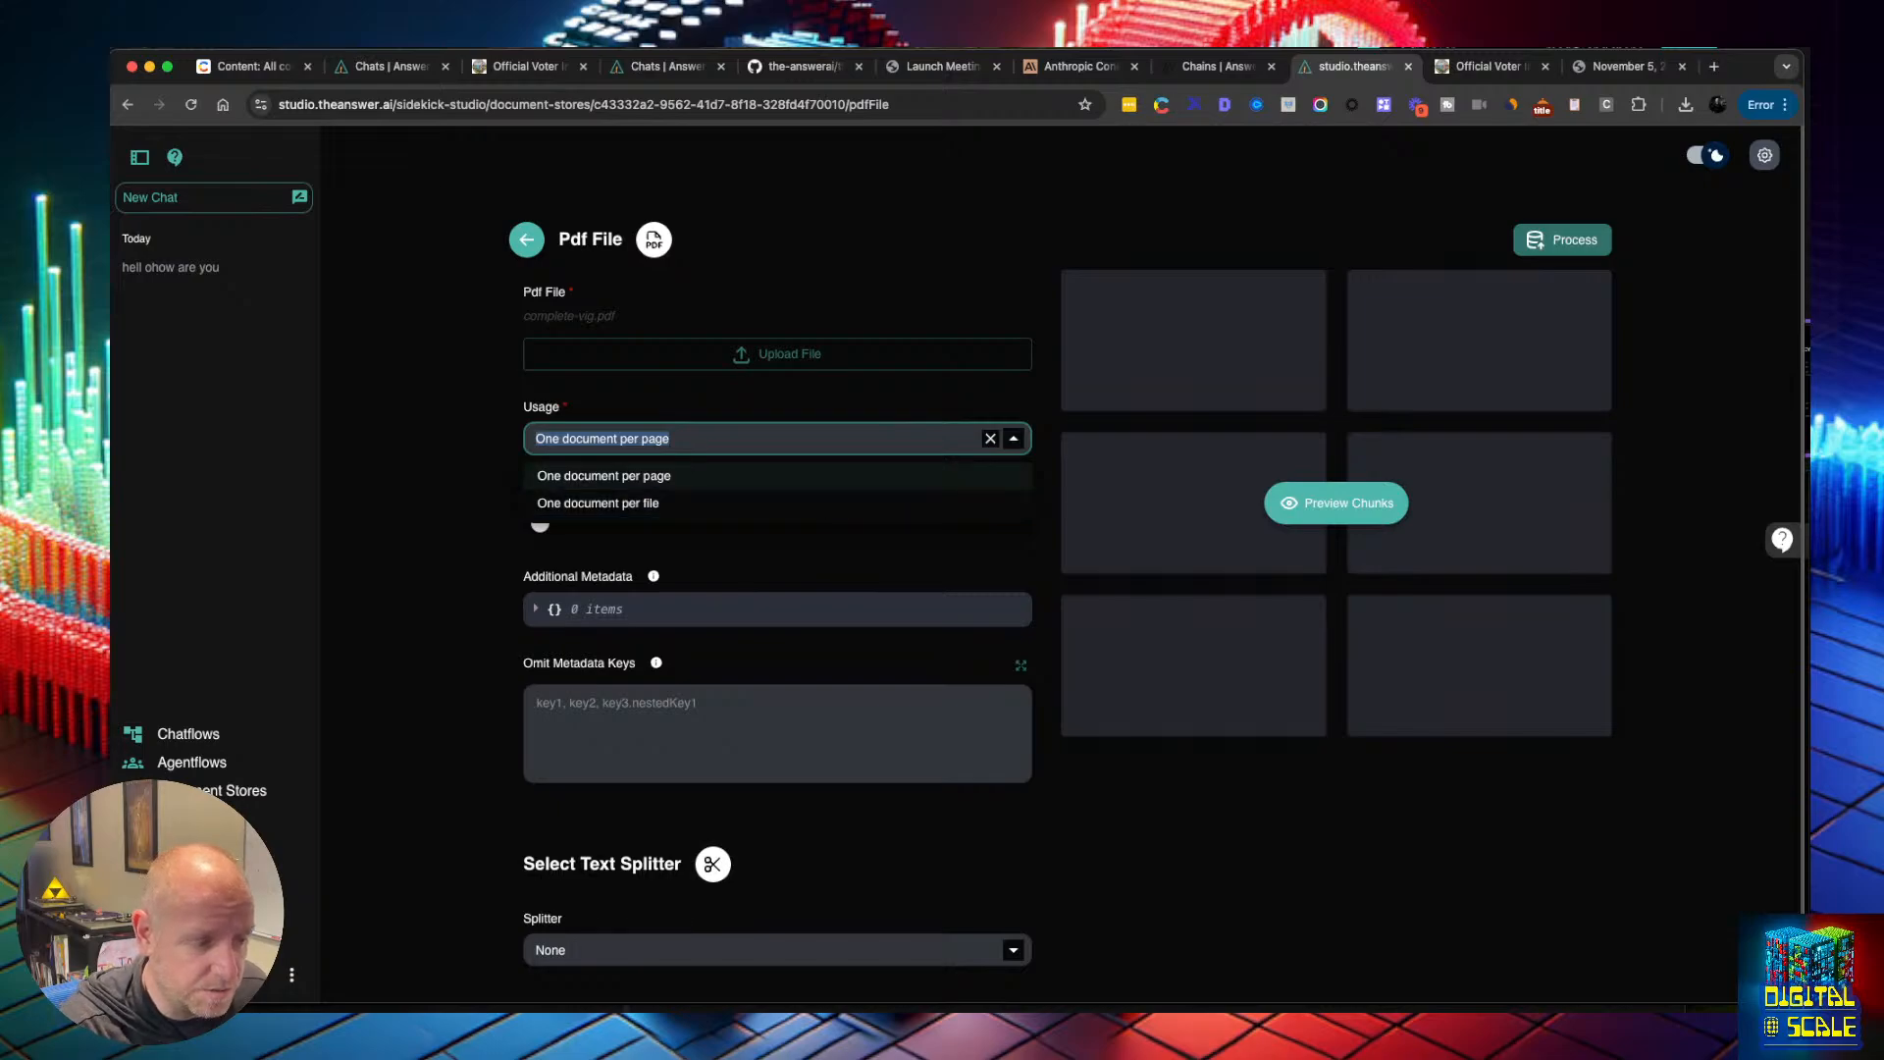
click(1233, 893)
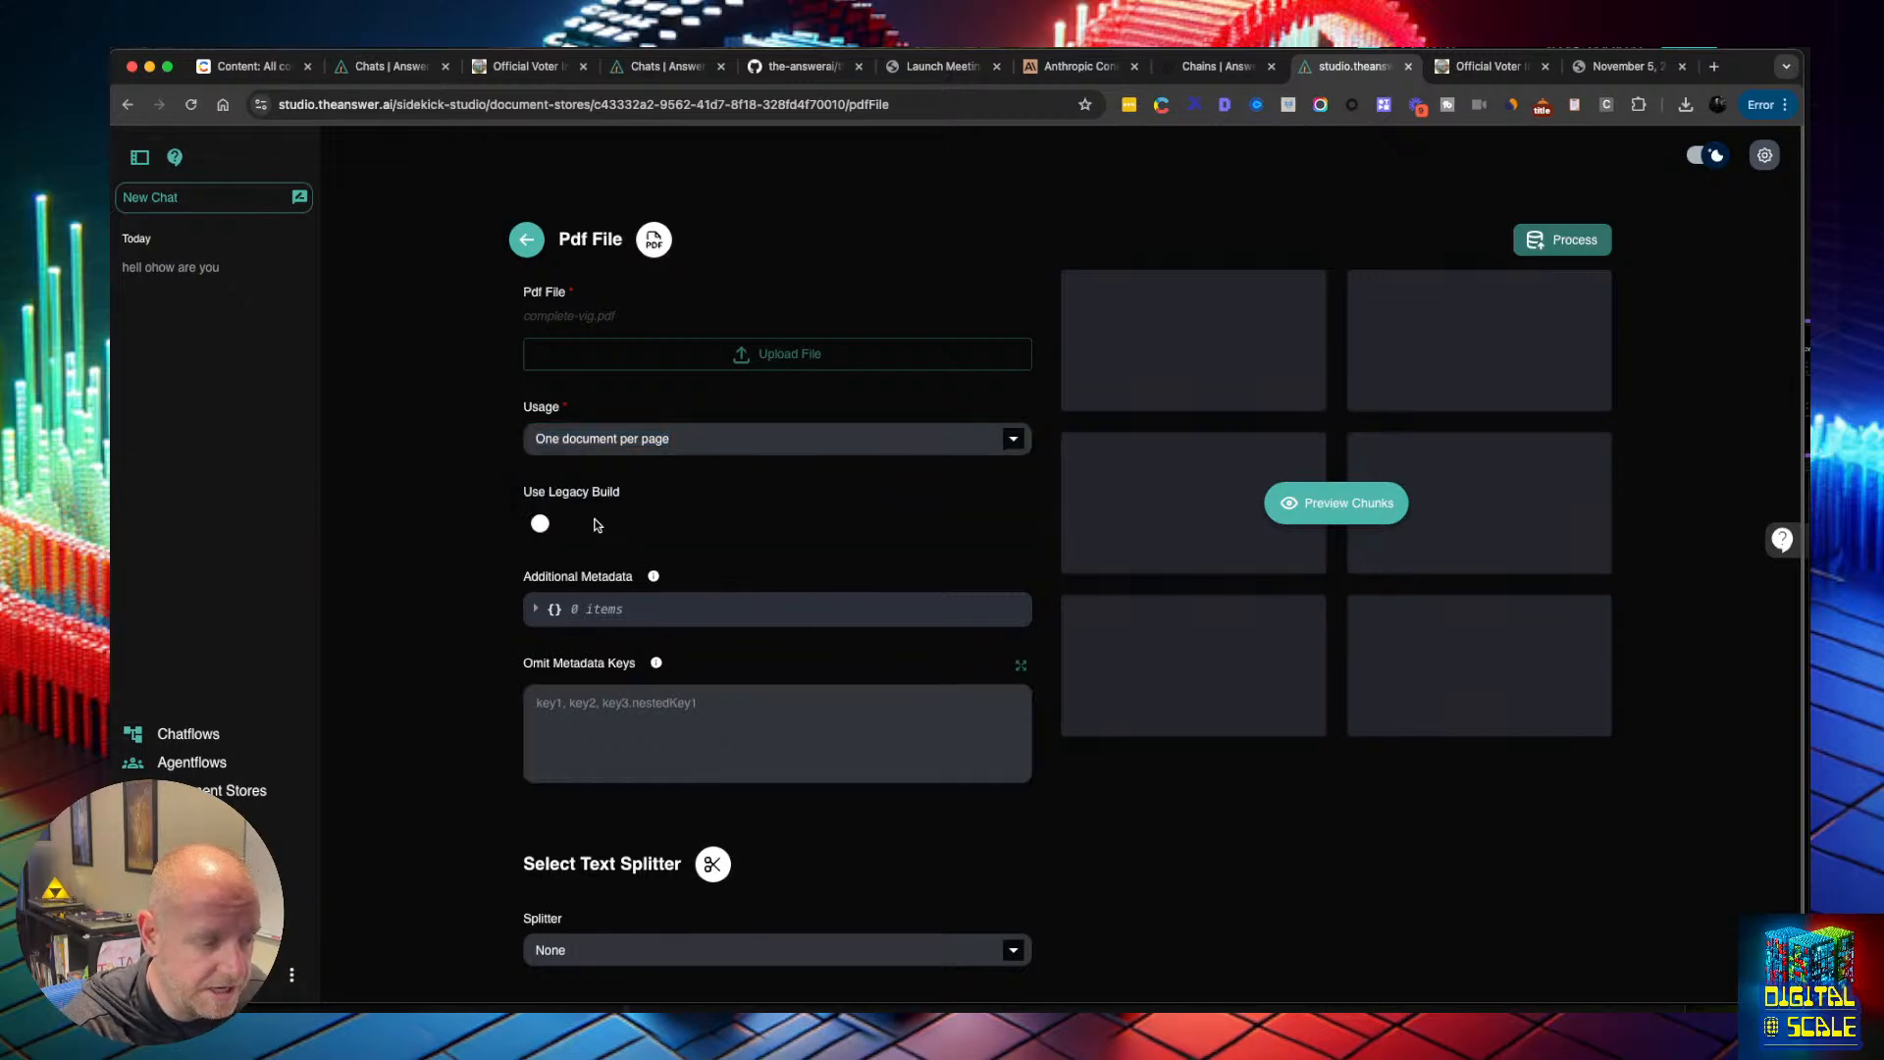
click(1321, 496)
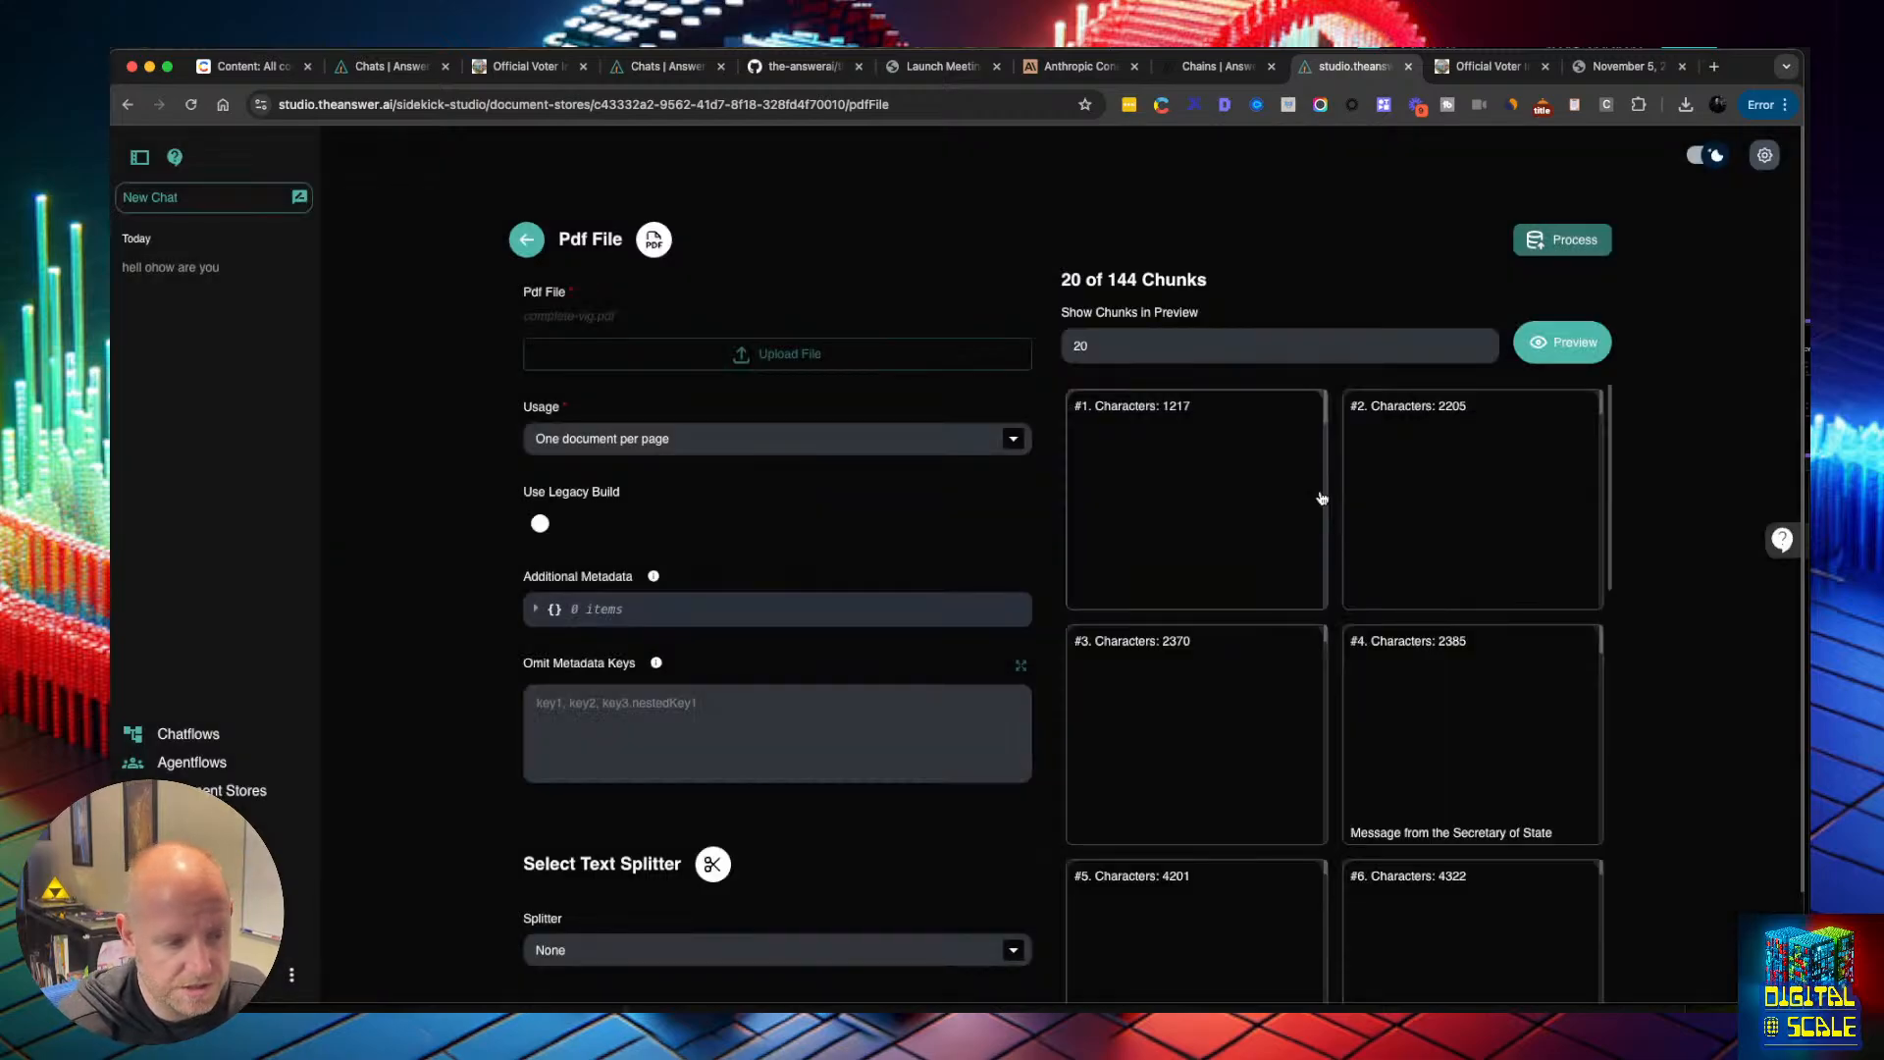
Examine the extracted text of chunks #1 and #4, chunk #4's metadata, and the remaining chunk previews
click(1242, 469)
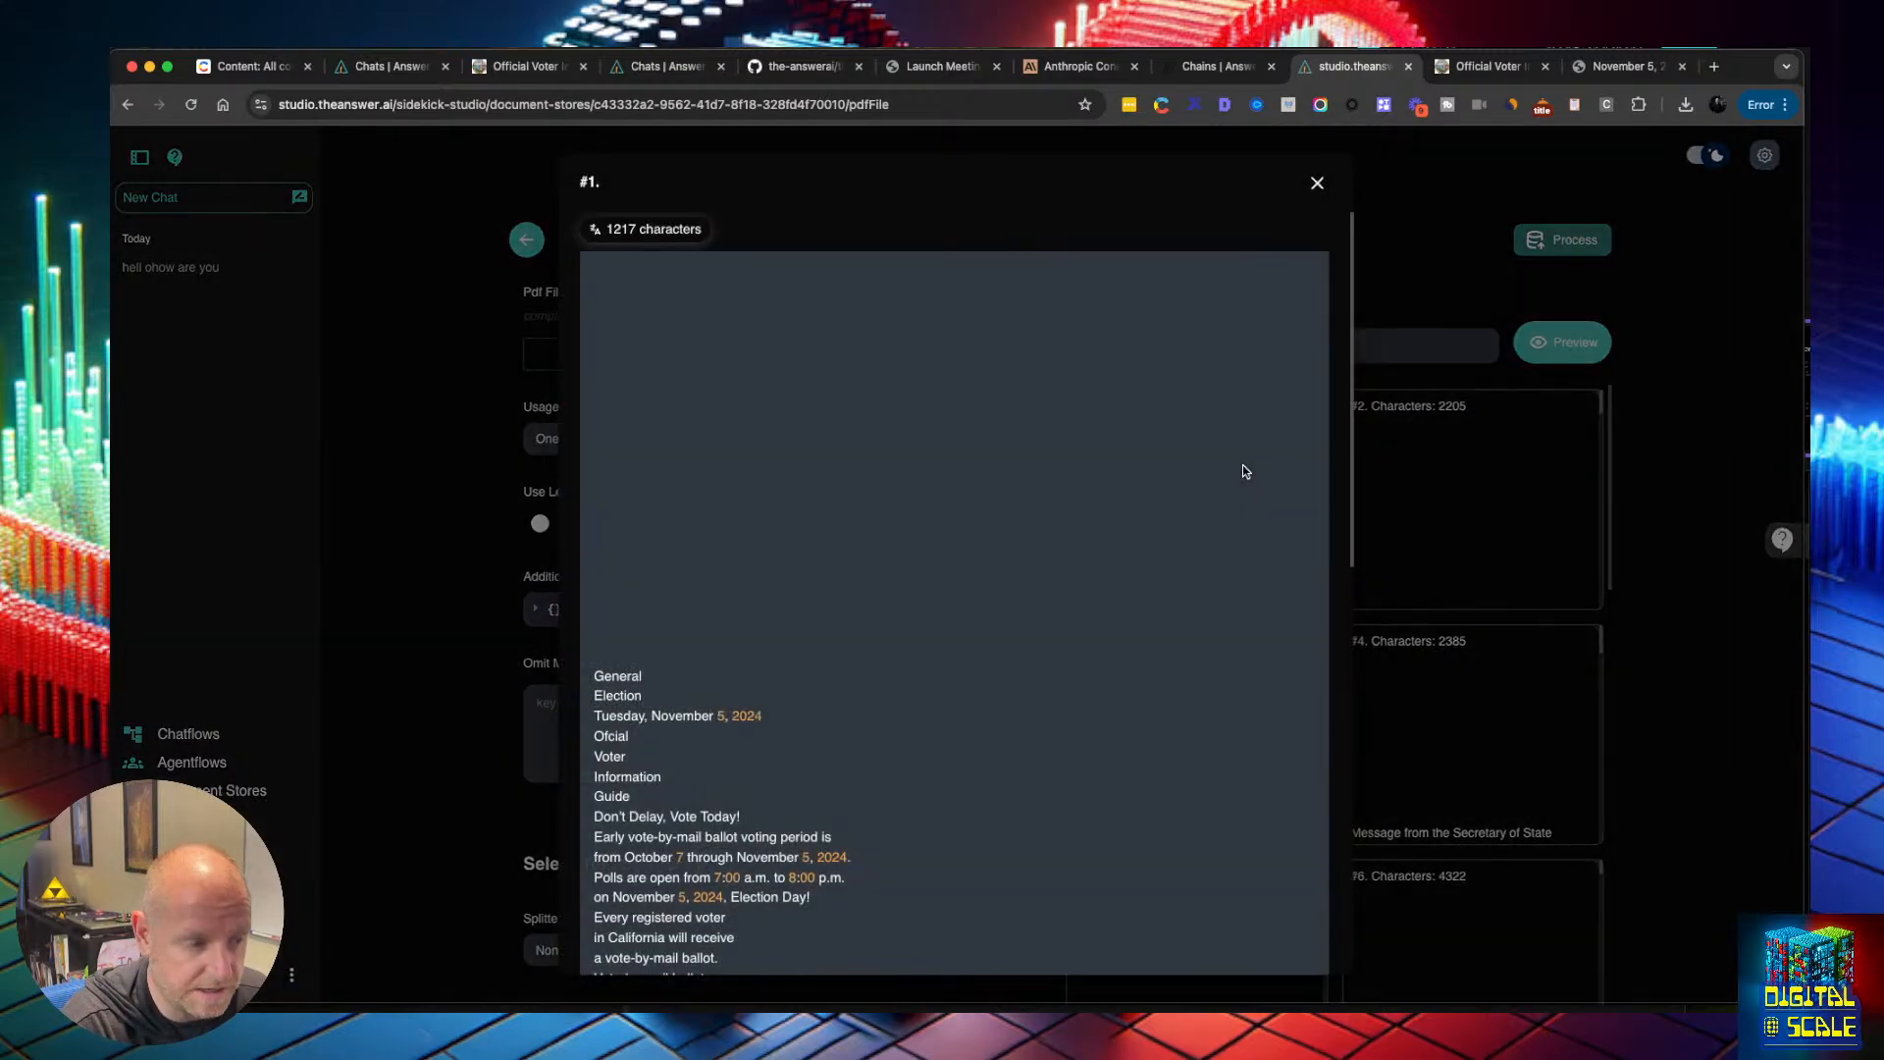
scroll(1242, 469, down, 8)
scroll(1243, 471, up, 6)
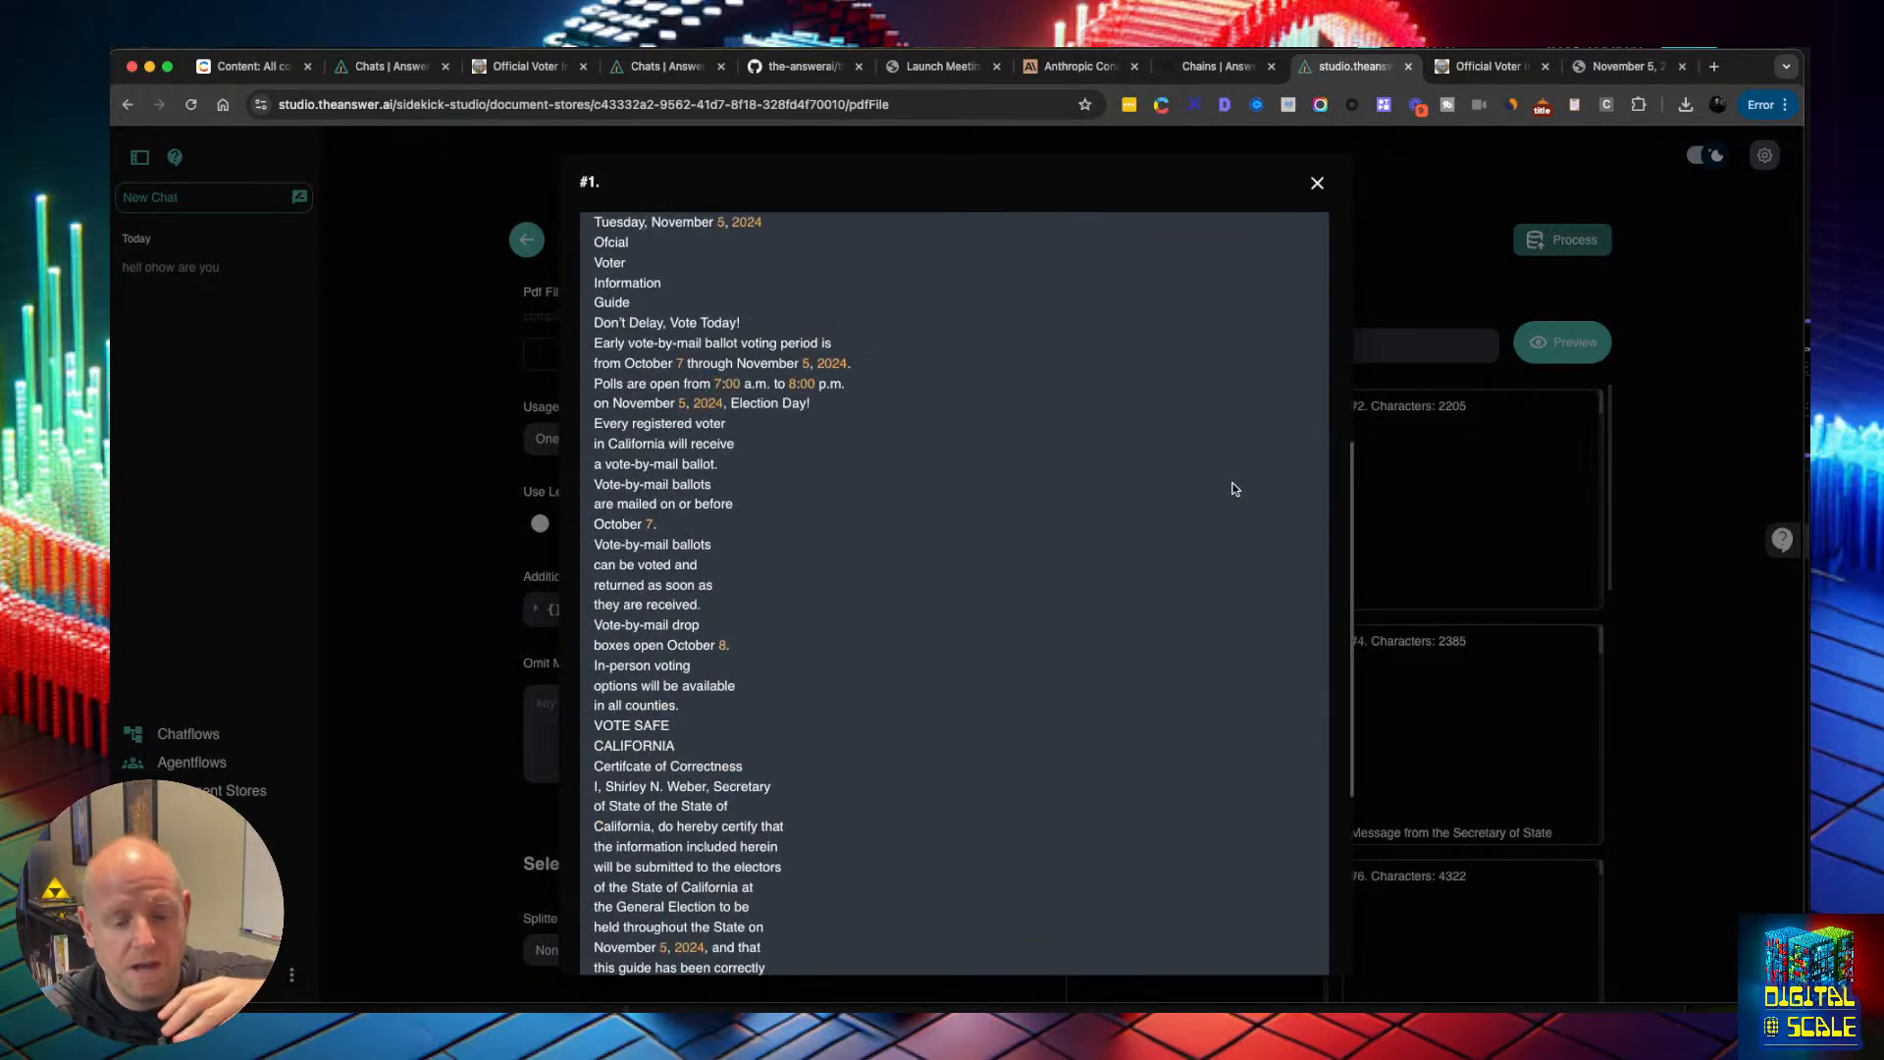
scroll(1235, 488, down, 1)
click(1639, 400)
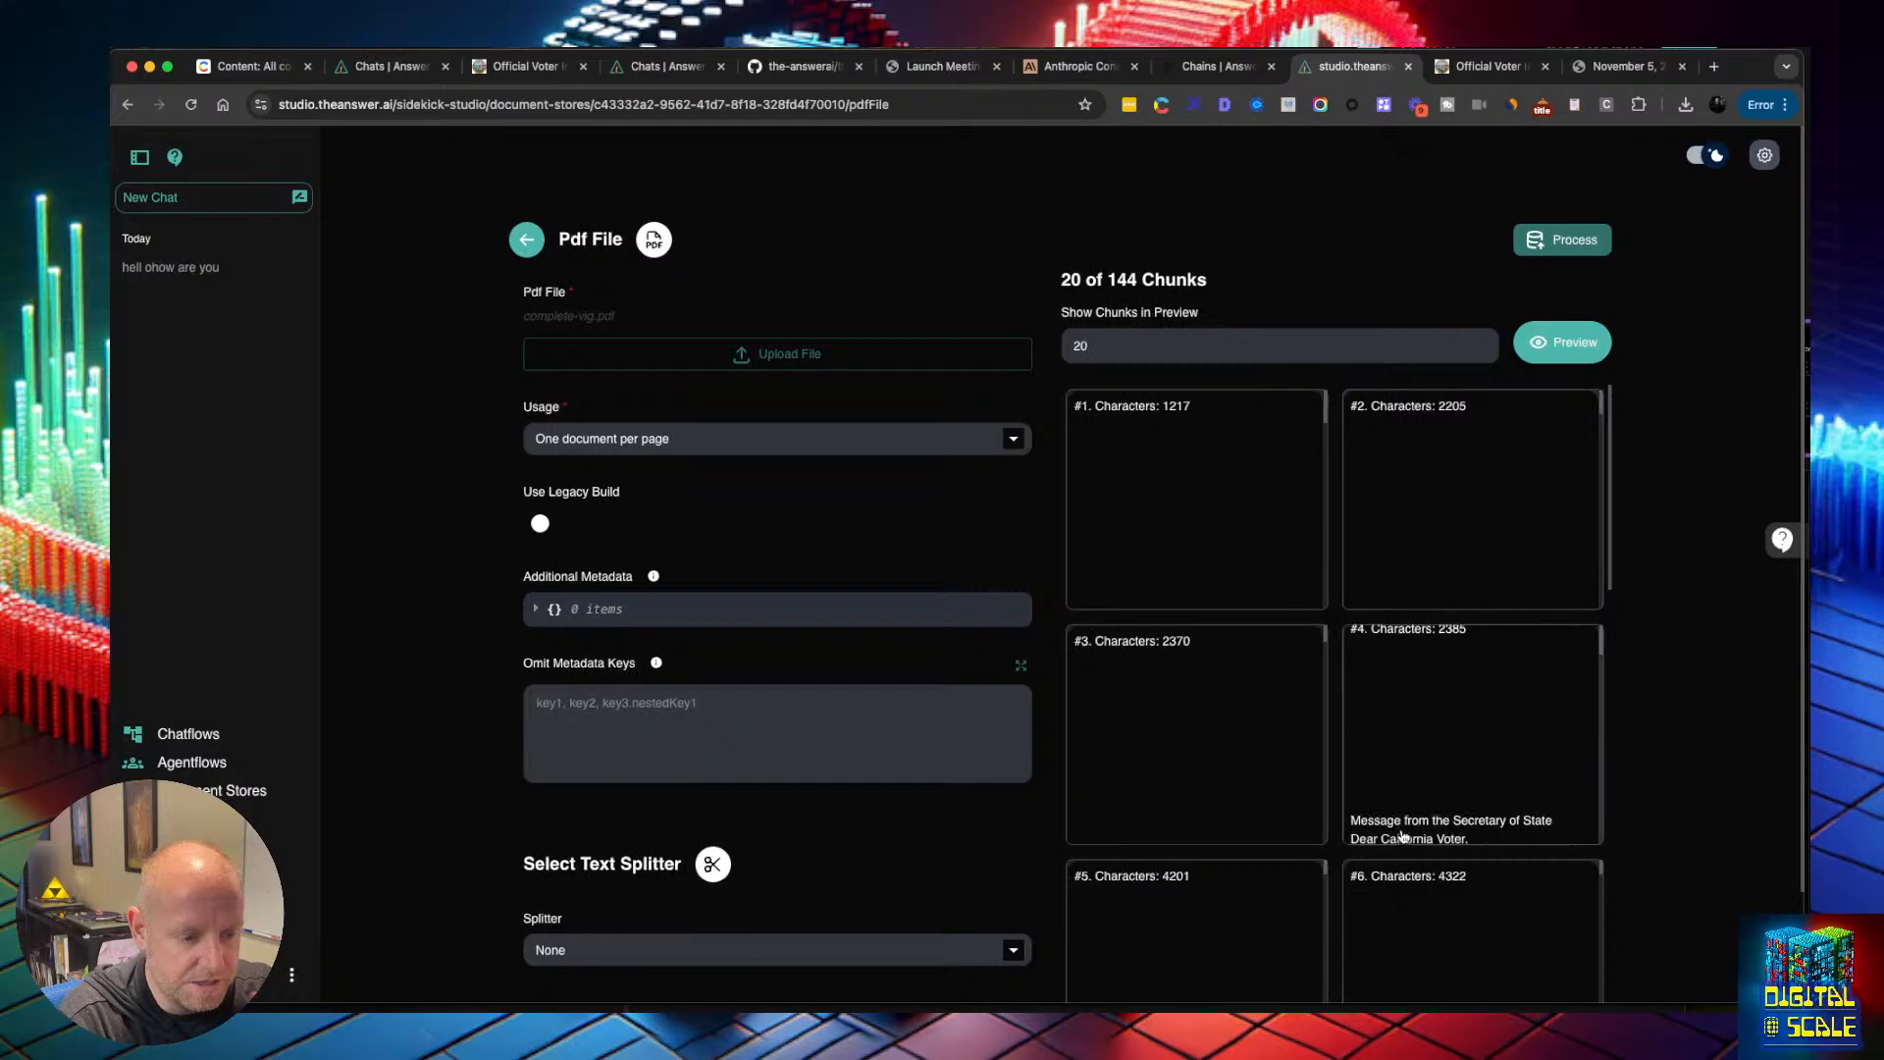
click(1415, 763)
scroll(1079, 608, down, 6)
scroll(1080, 609, up, 8)
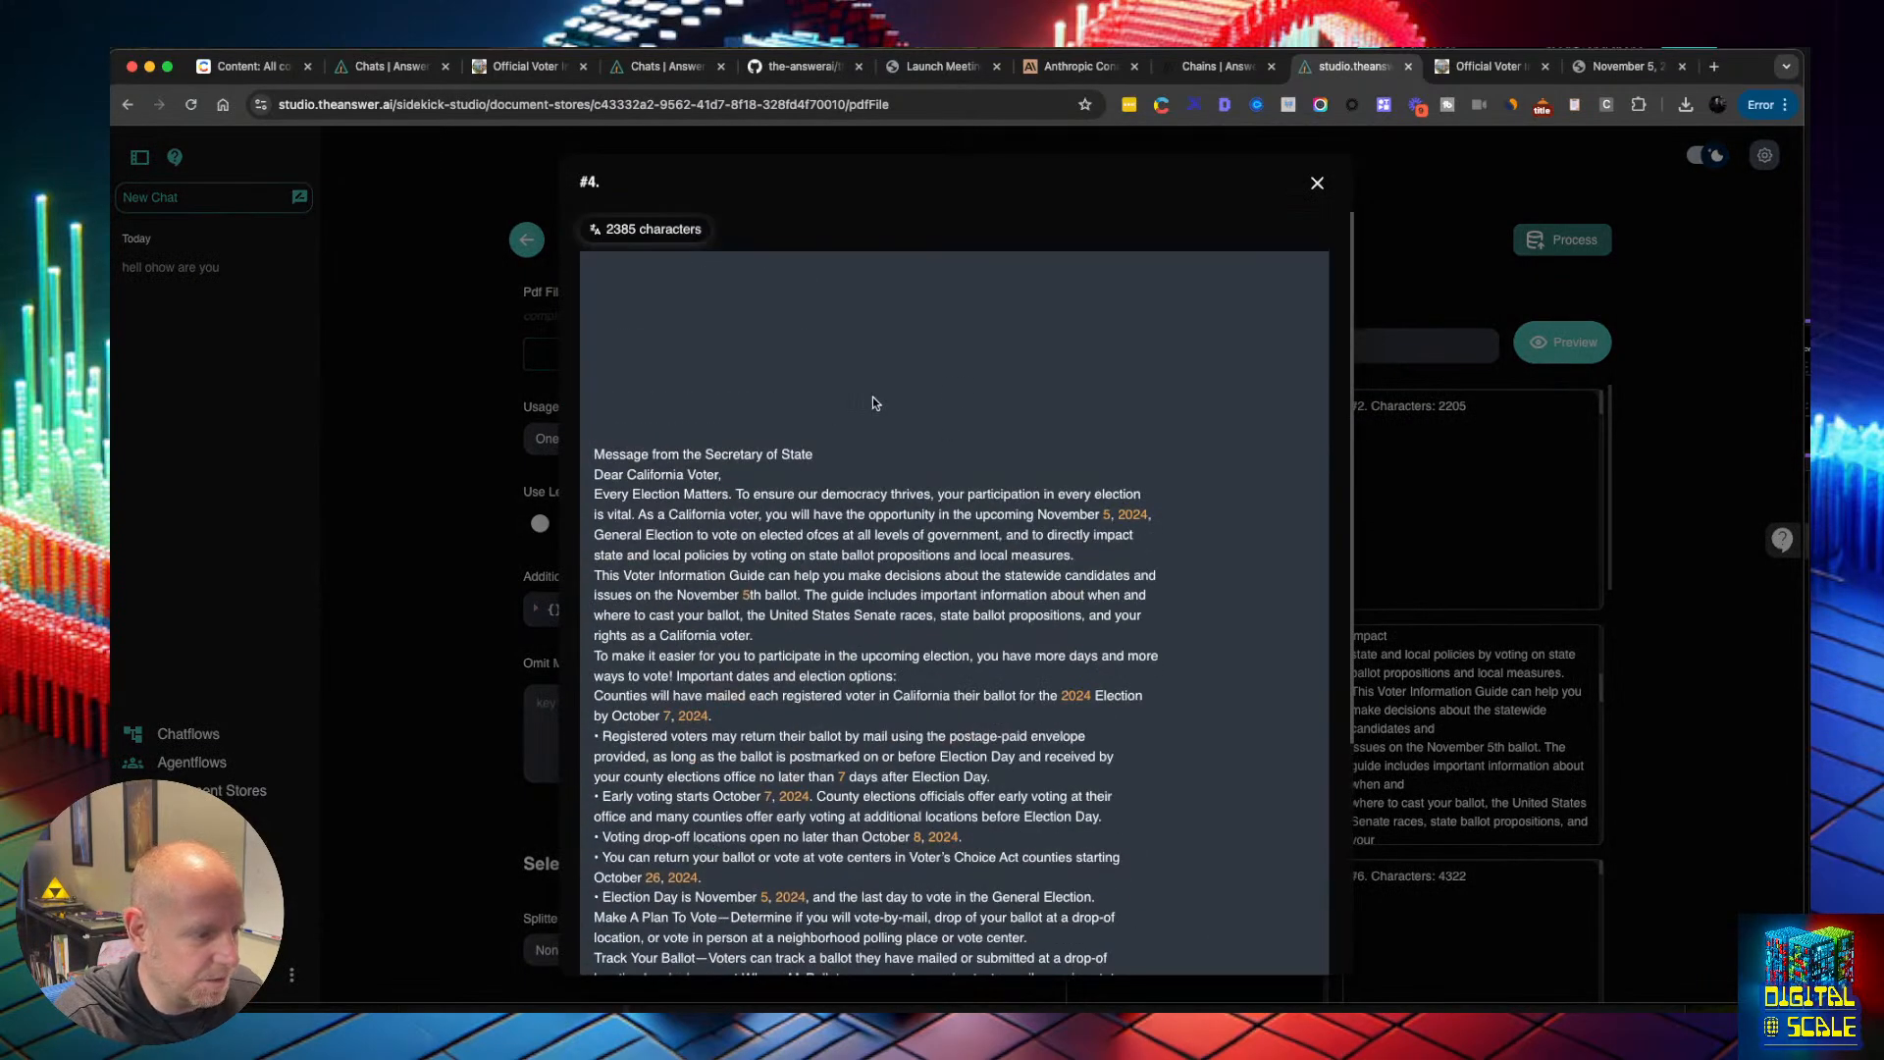
scroll(1244, 641, down, 6)
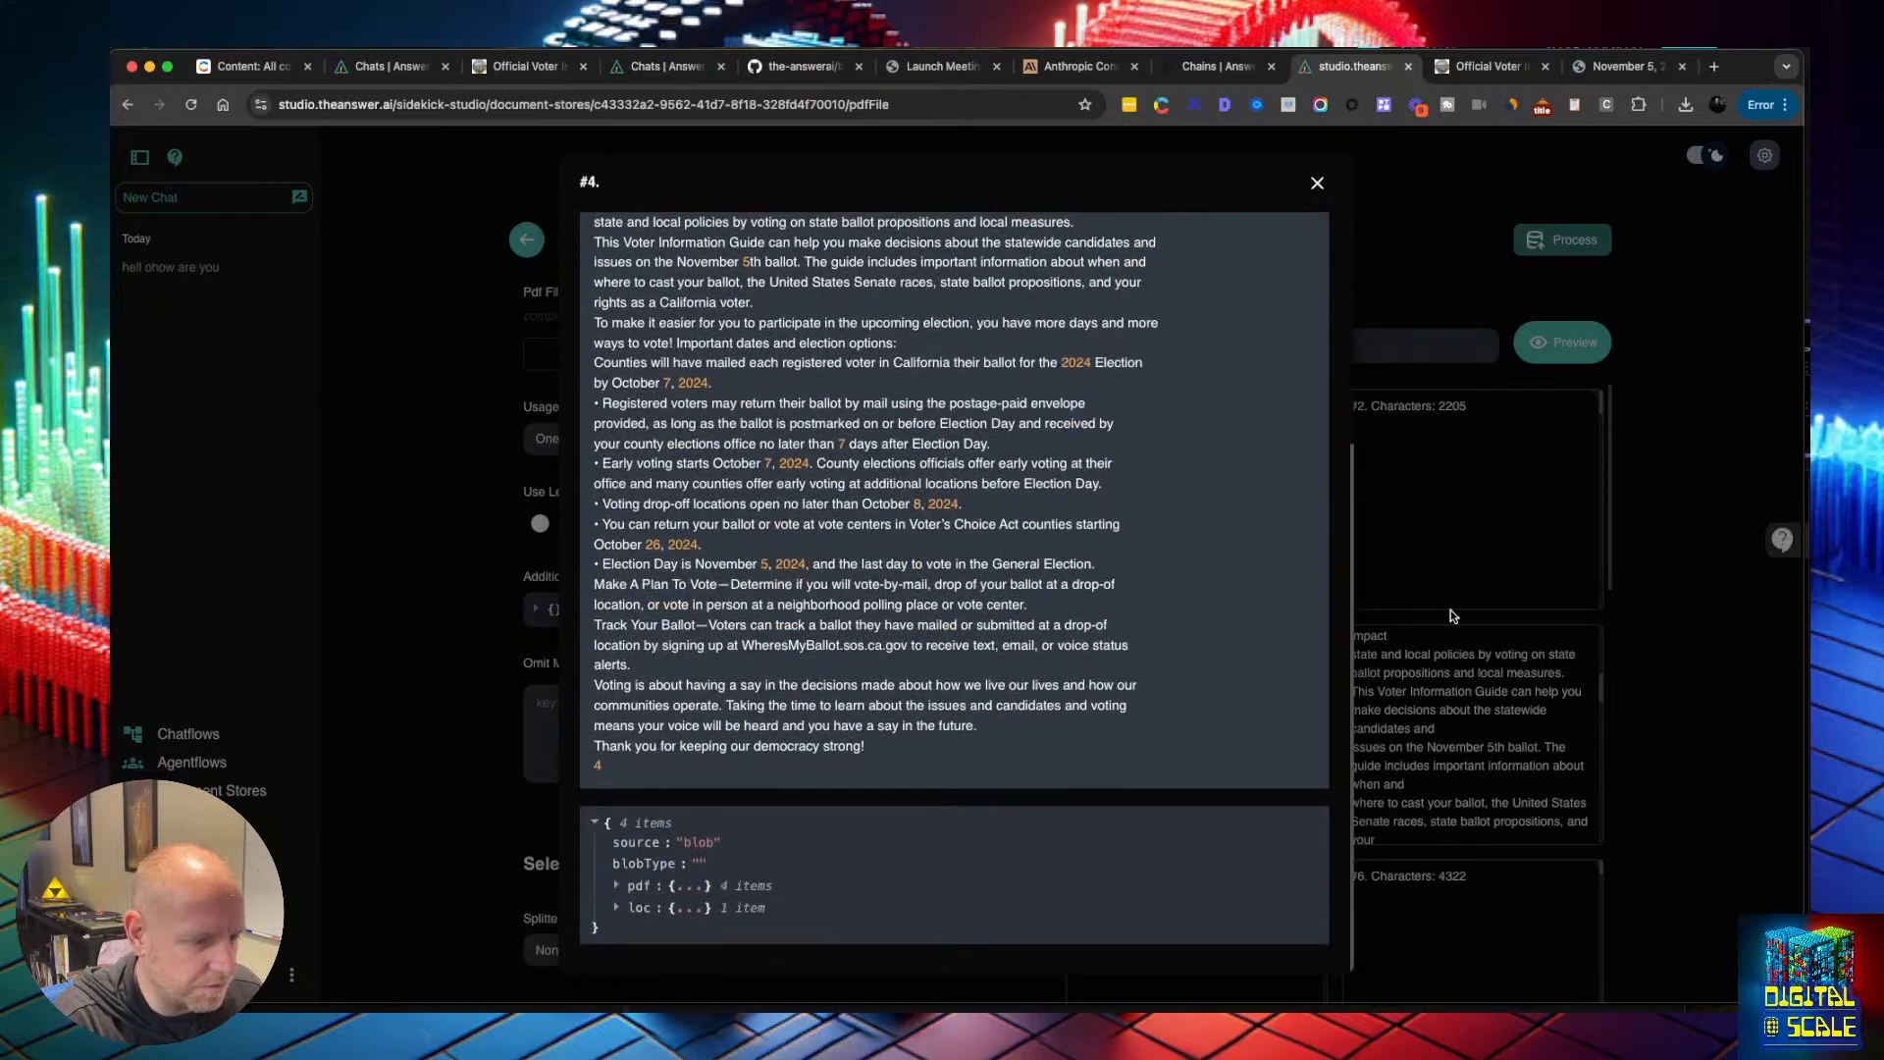
click(1617, 587)
scroll(1637, 695, down, 2)
scroll(1577, 686, down, 4)
scroll(1548, 746, down, 4)
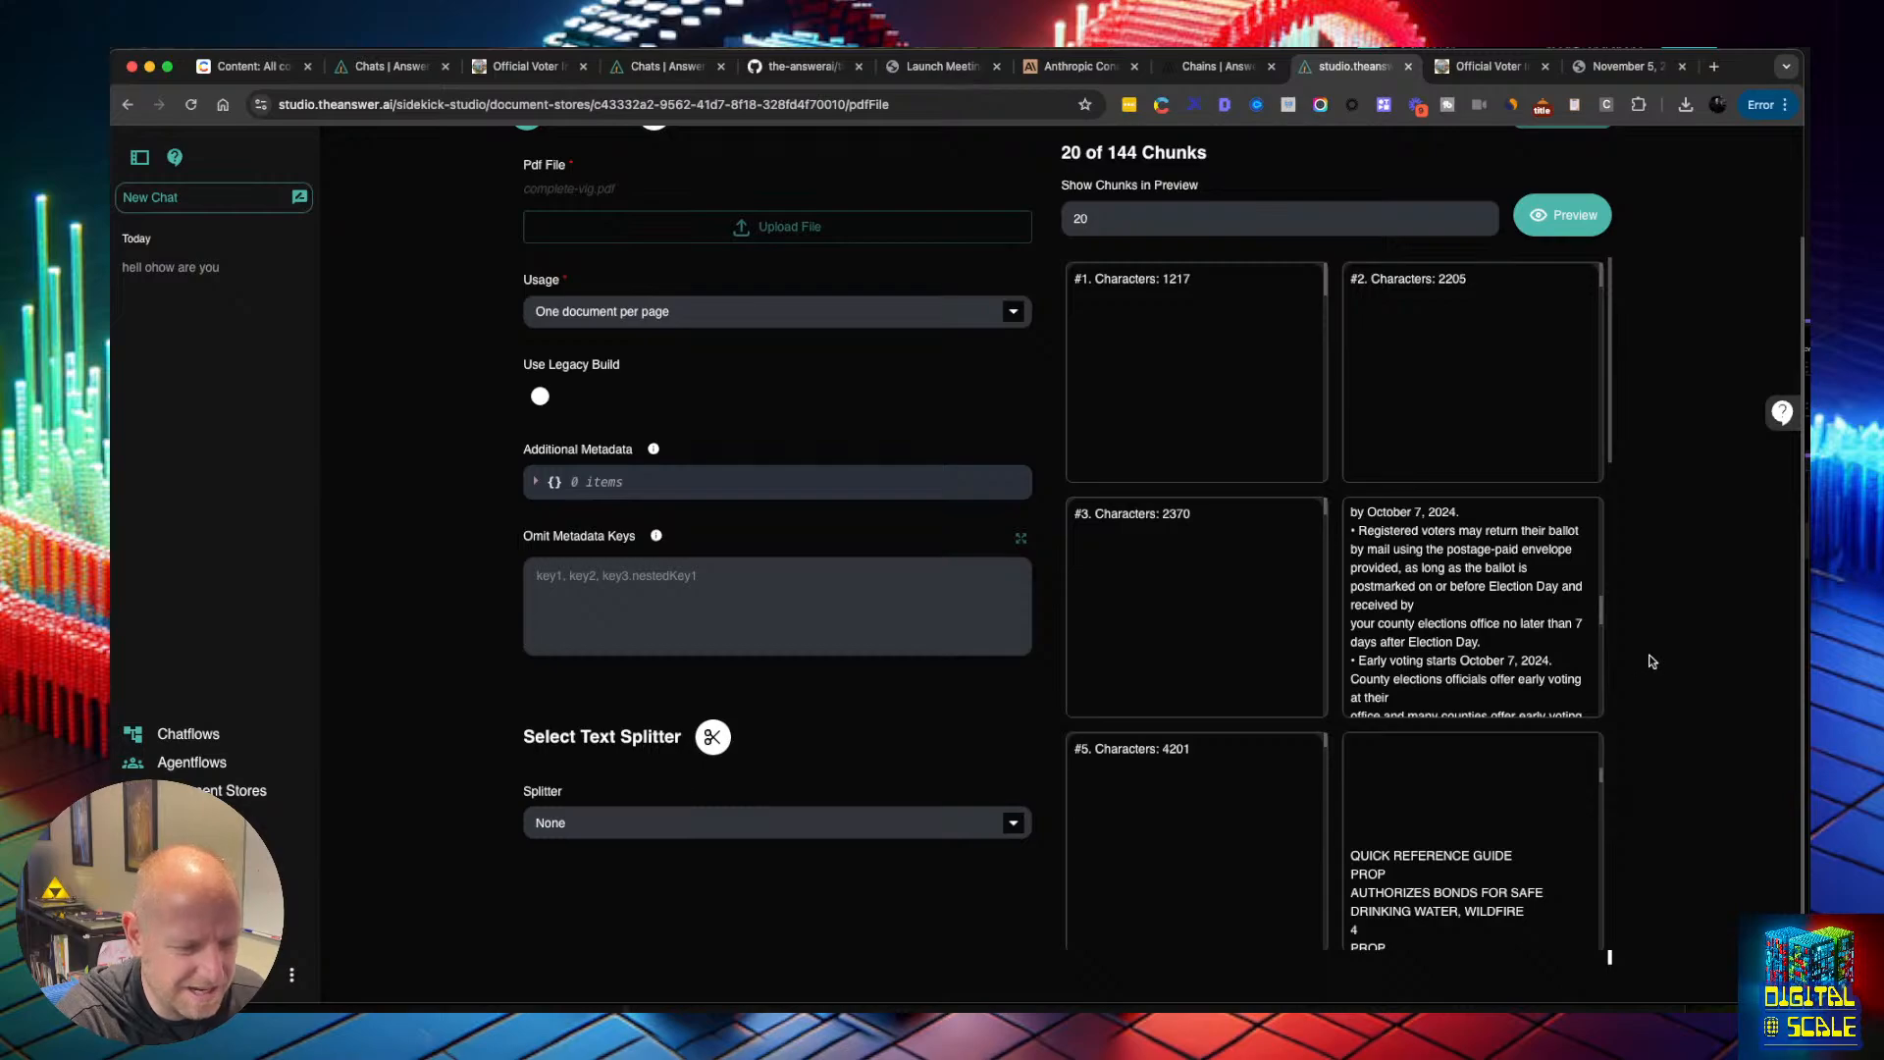
Process the PDF into the California Voter Guidebook store, and view the available loaders without adding another
scroll(1648, 648, up, 2)
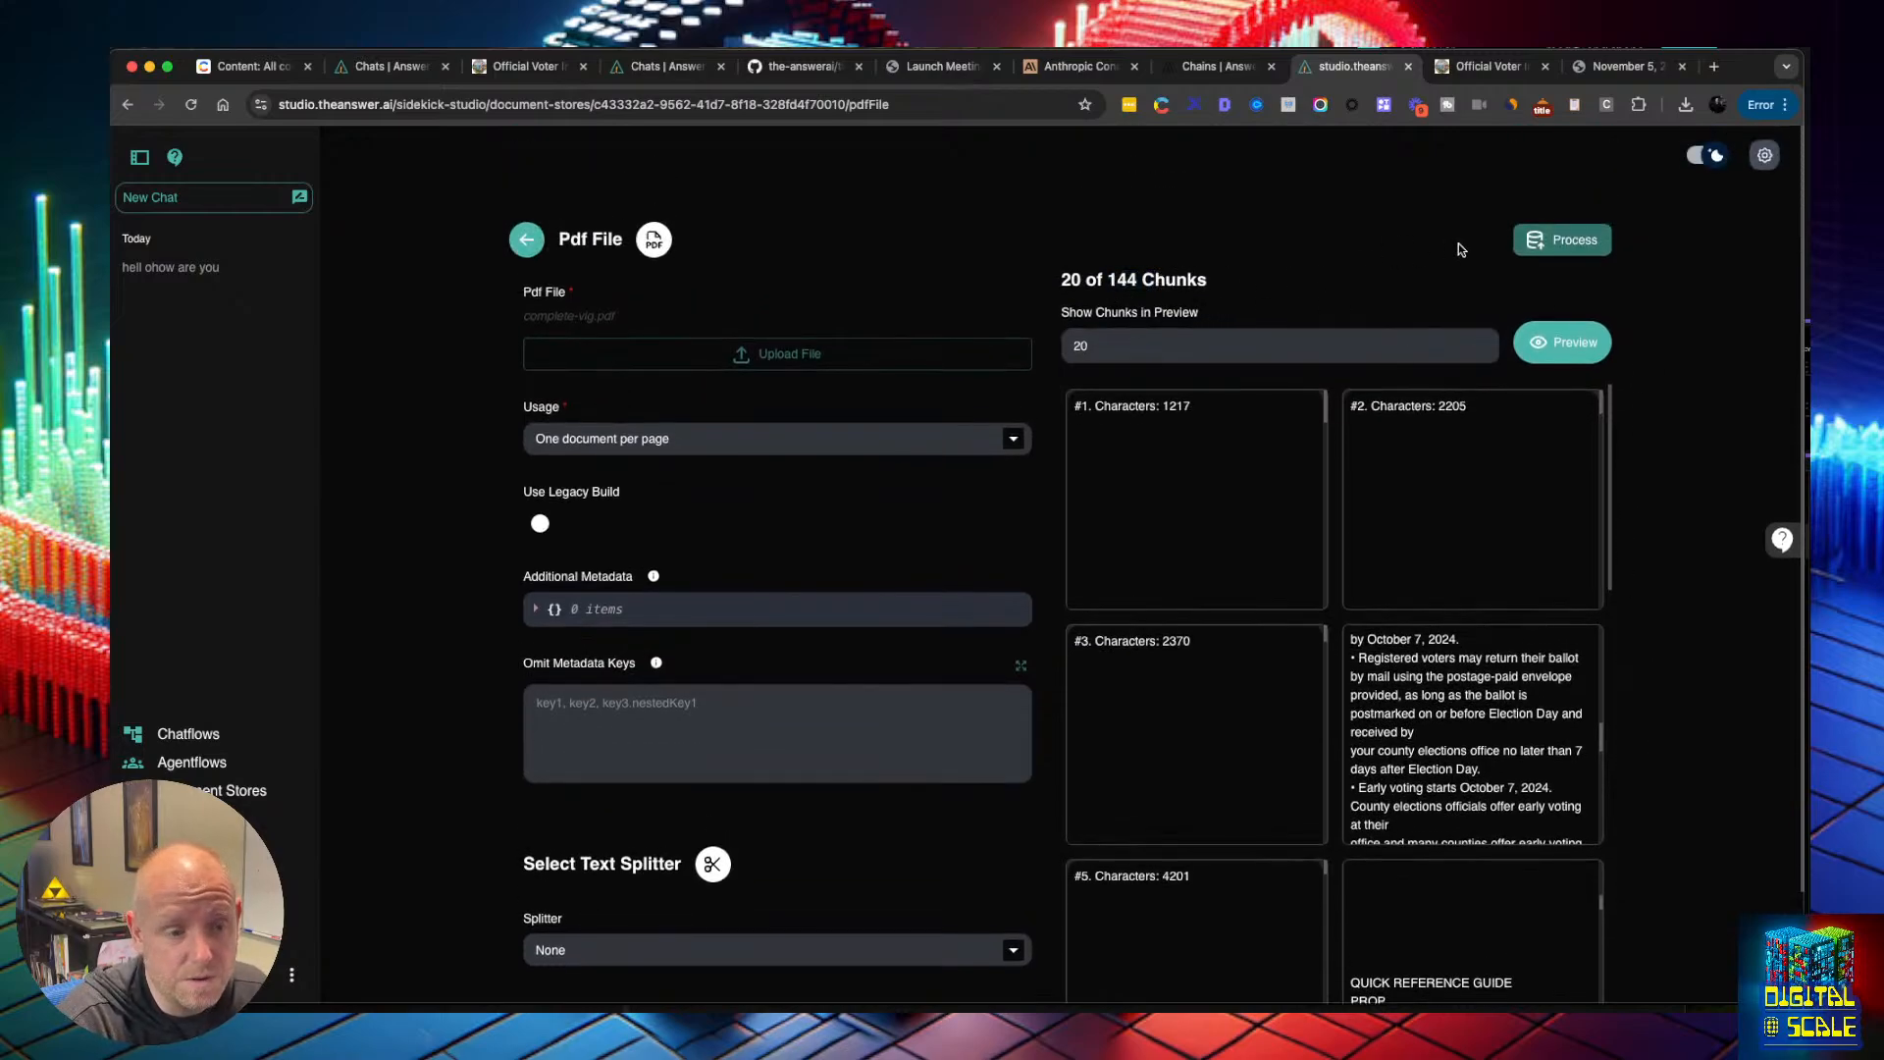
click(1562, 245)
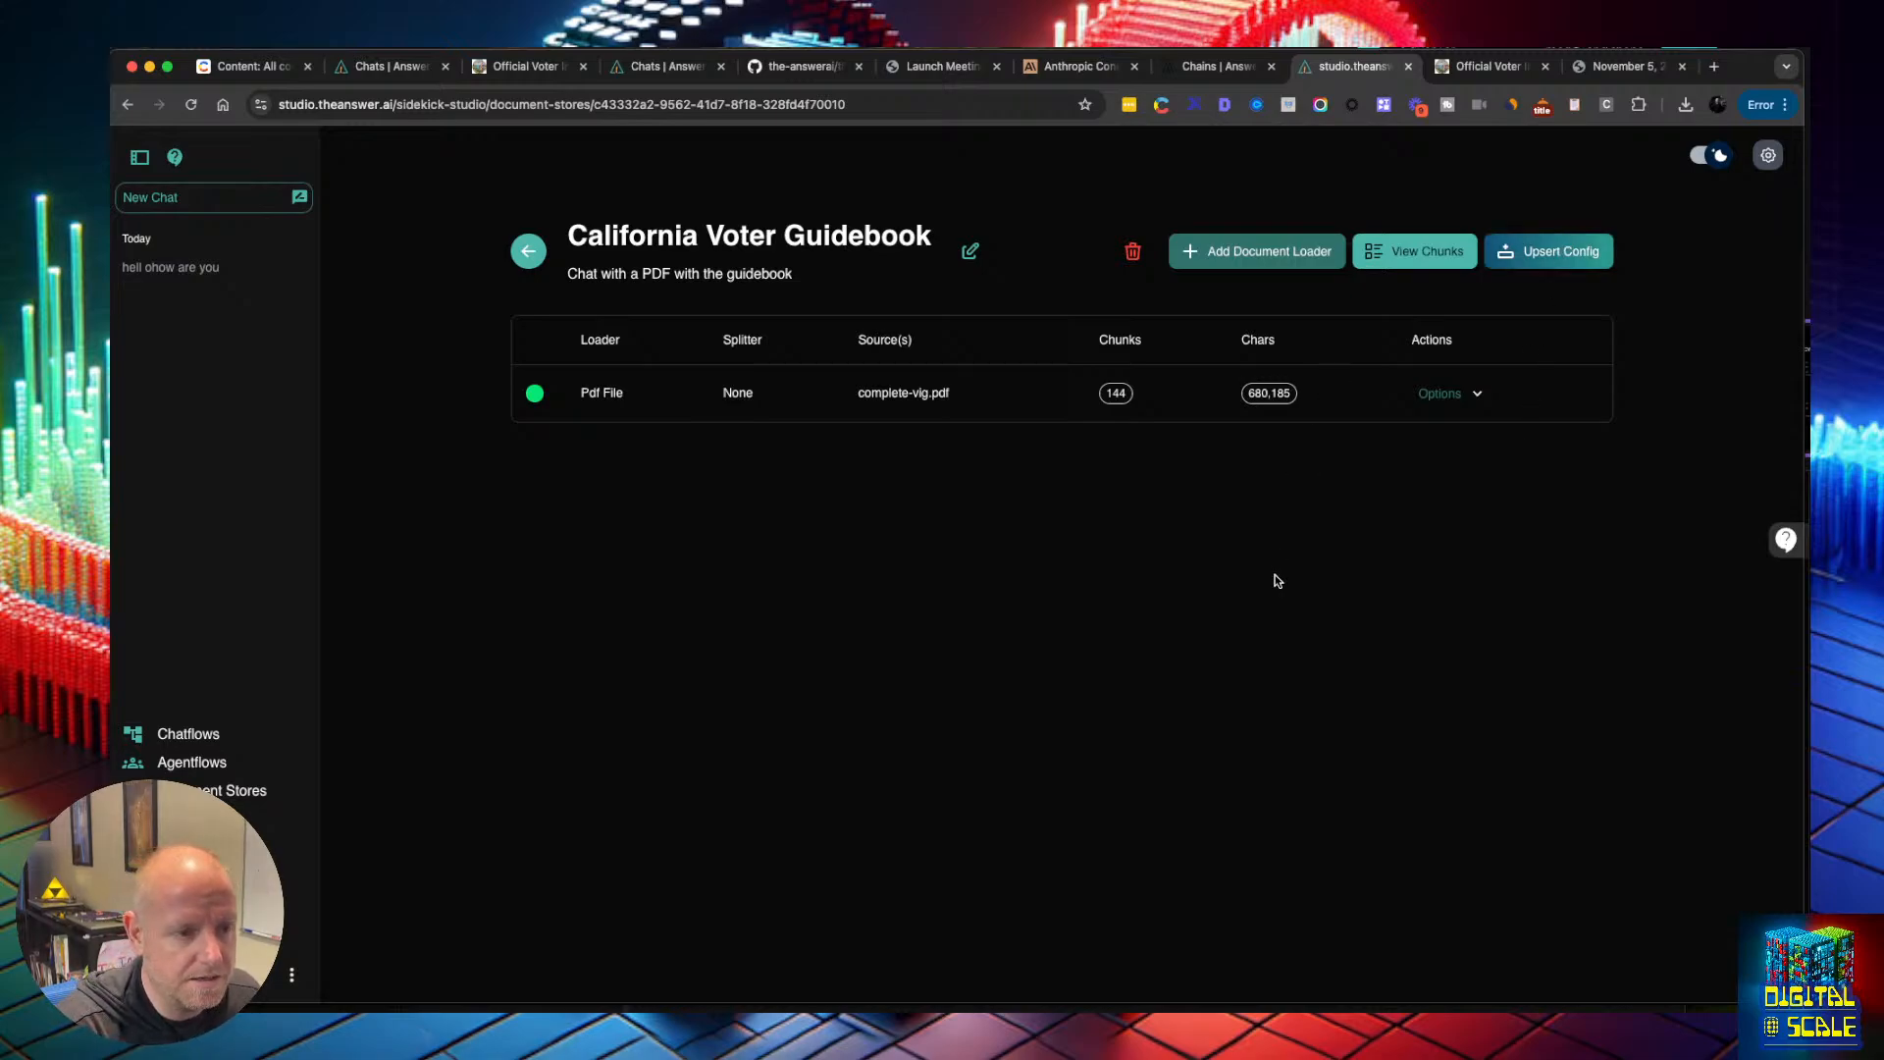
click(1270, 261)
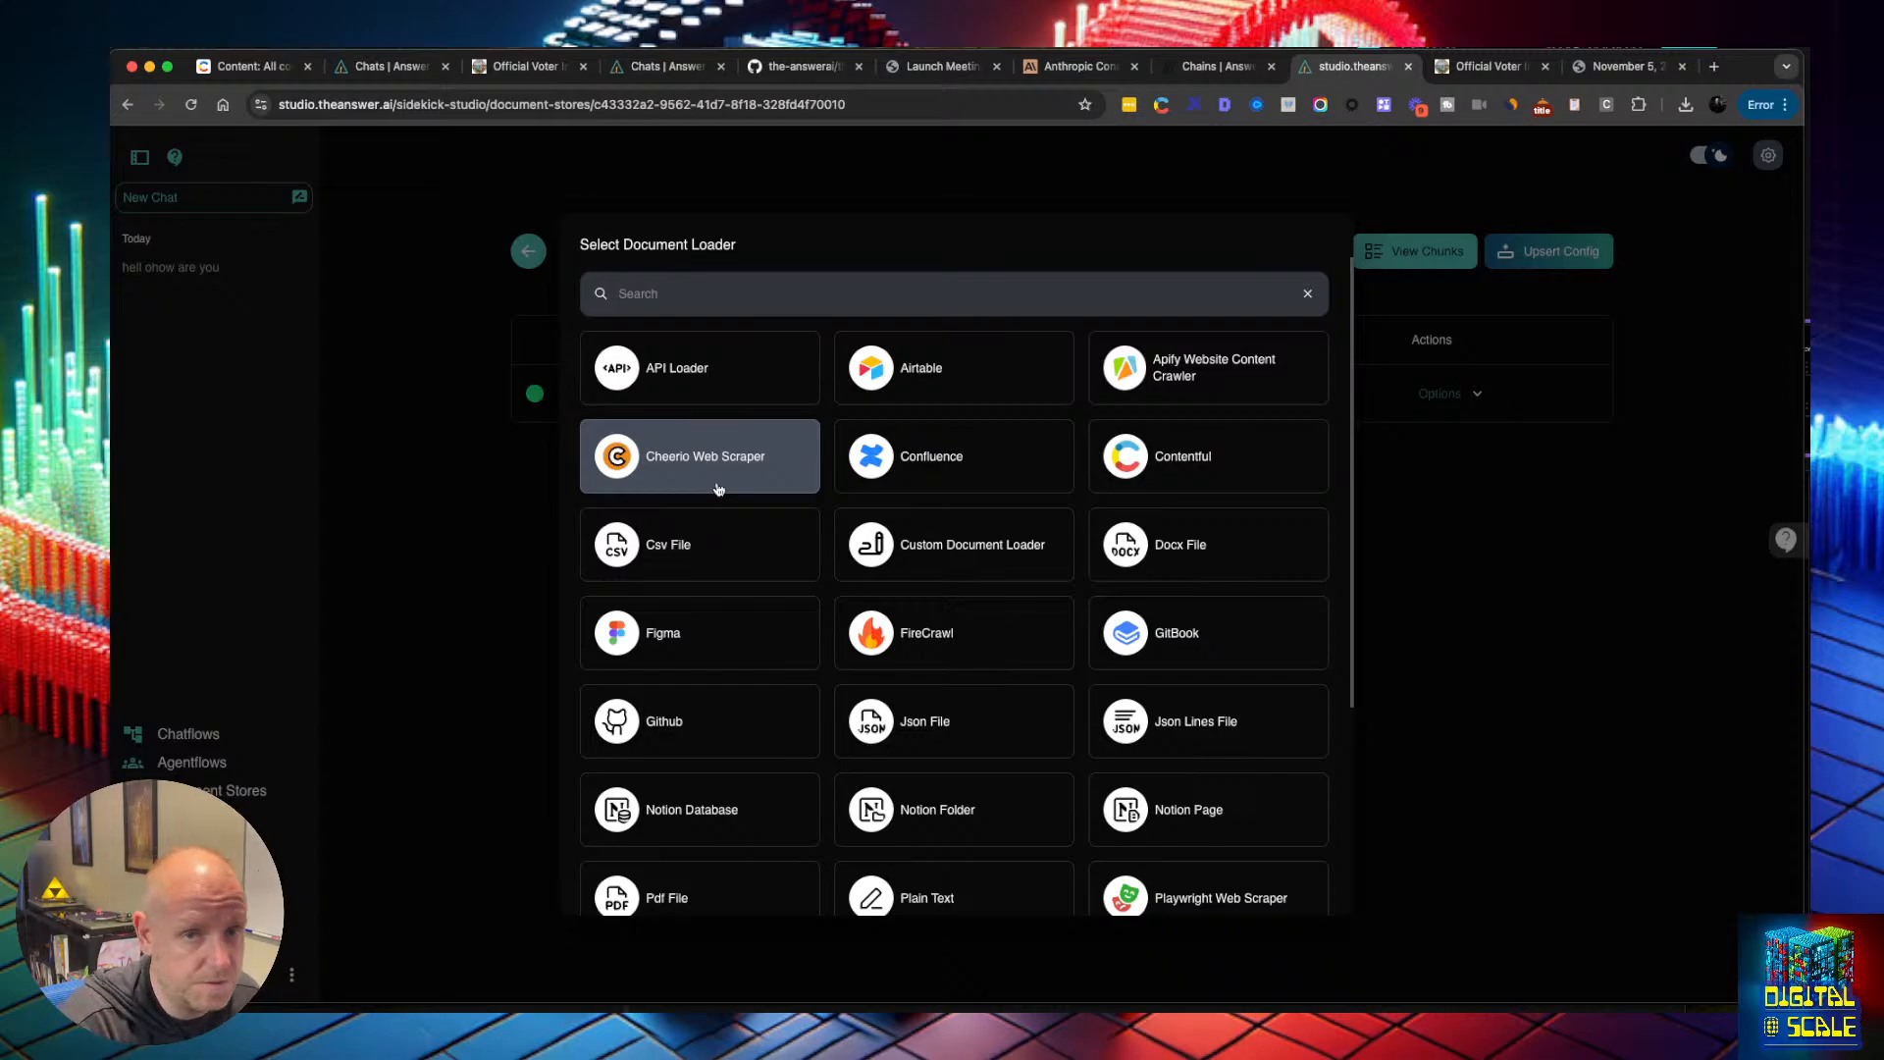
click(1548, 599)
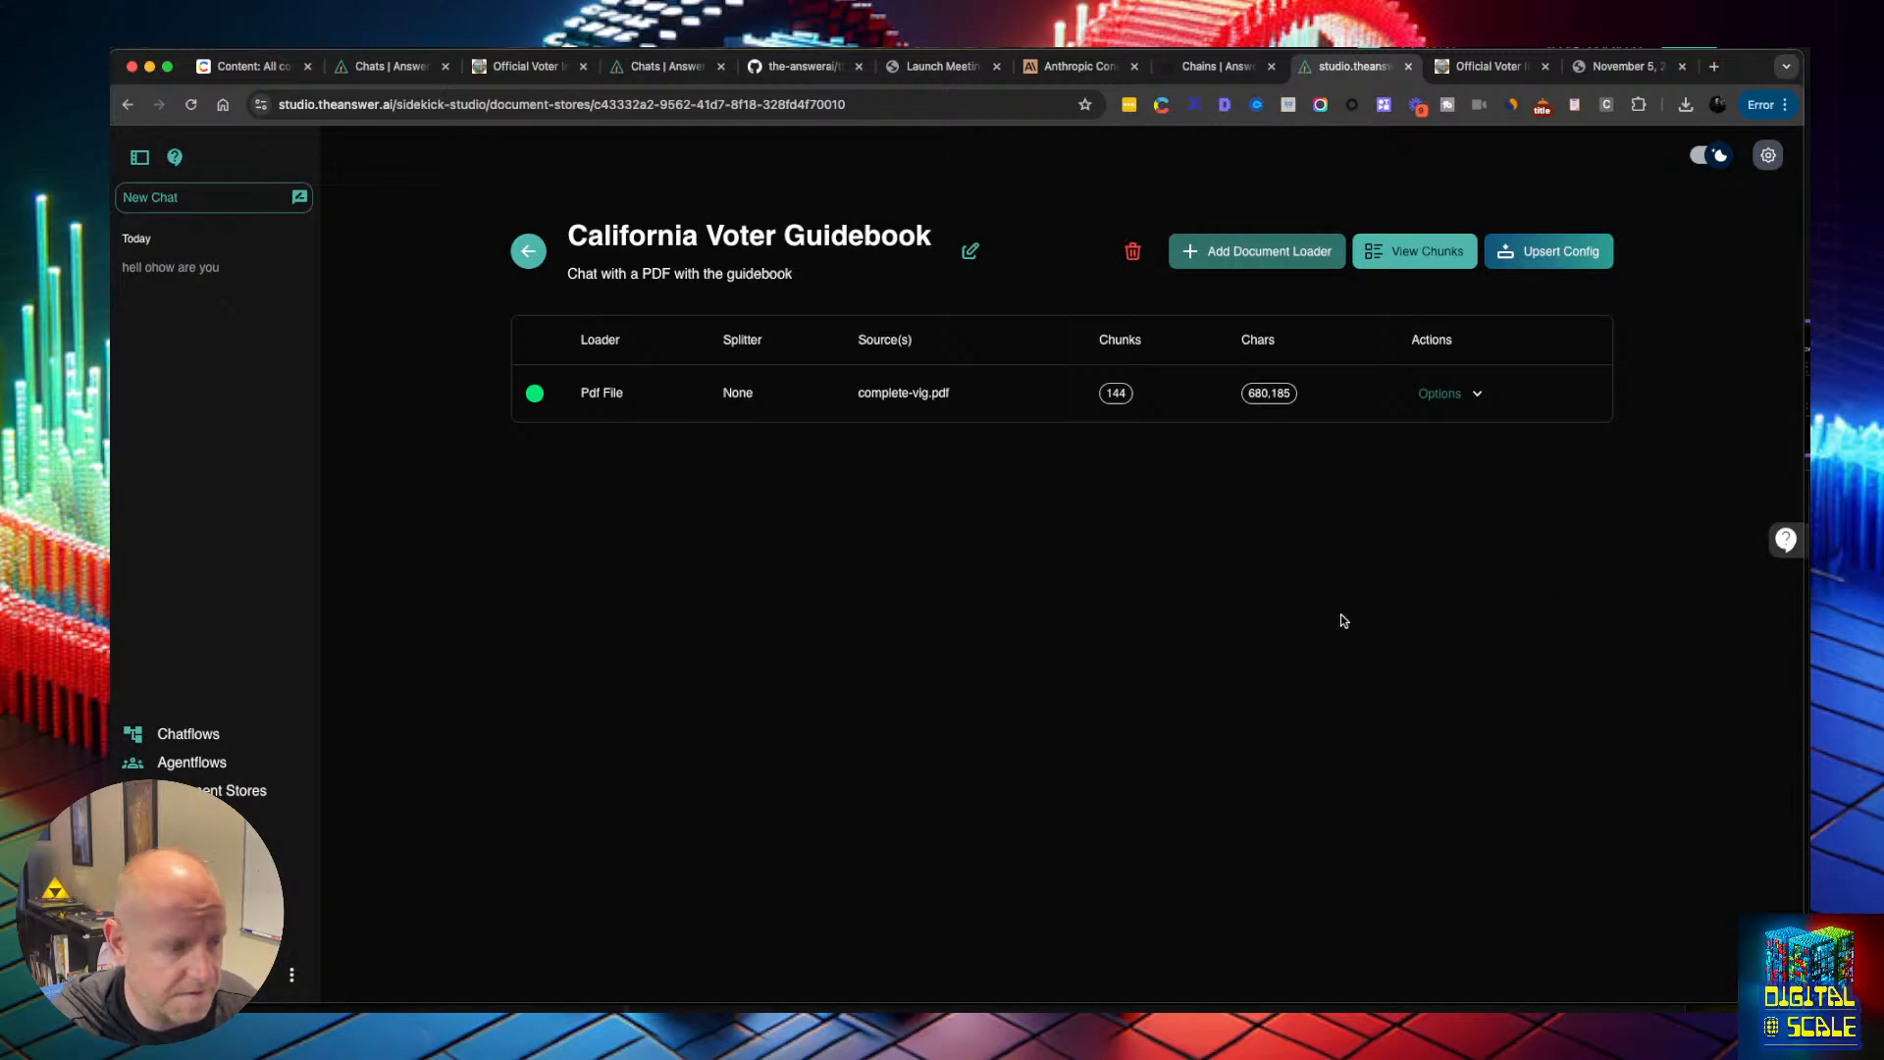
Open Basic Chatflow from the chatflows list and delete its Conversation Chain node
click(525, 257)
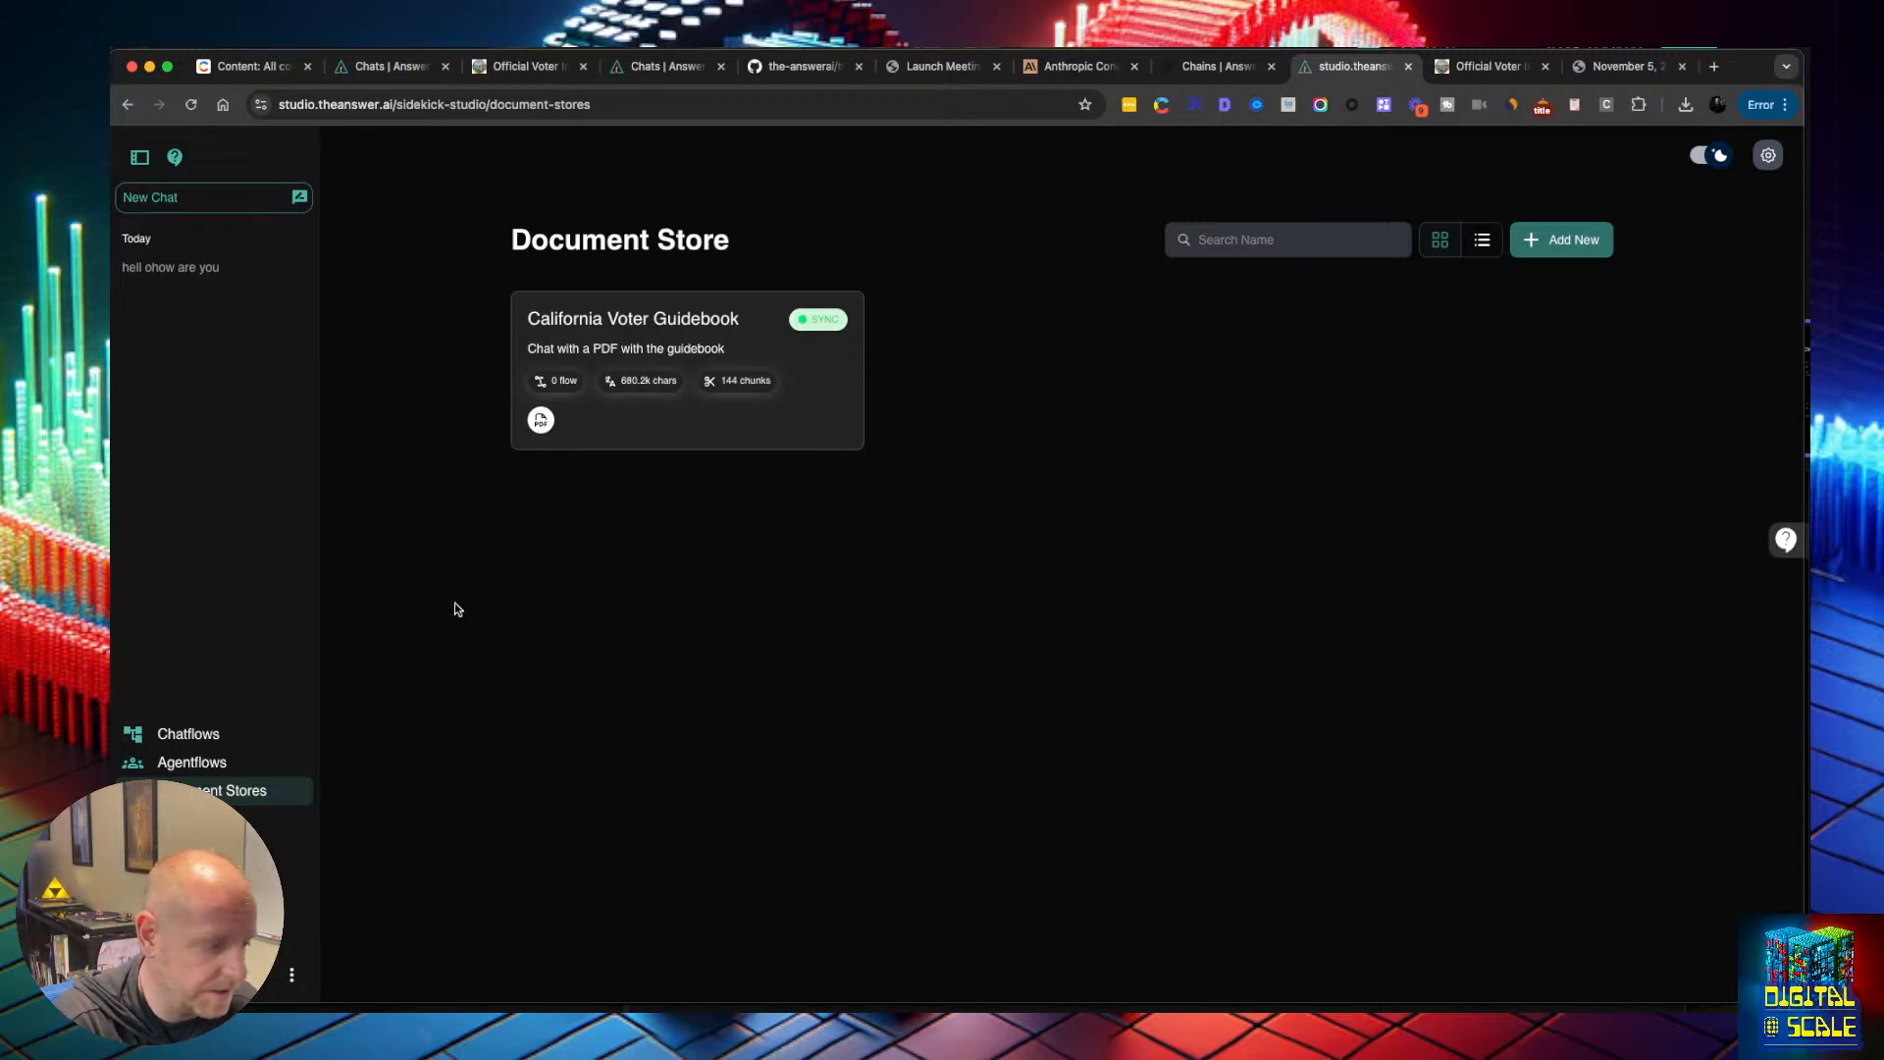
click(170, 738)
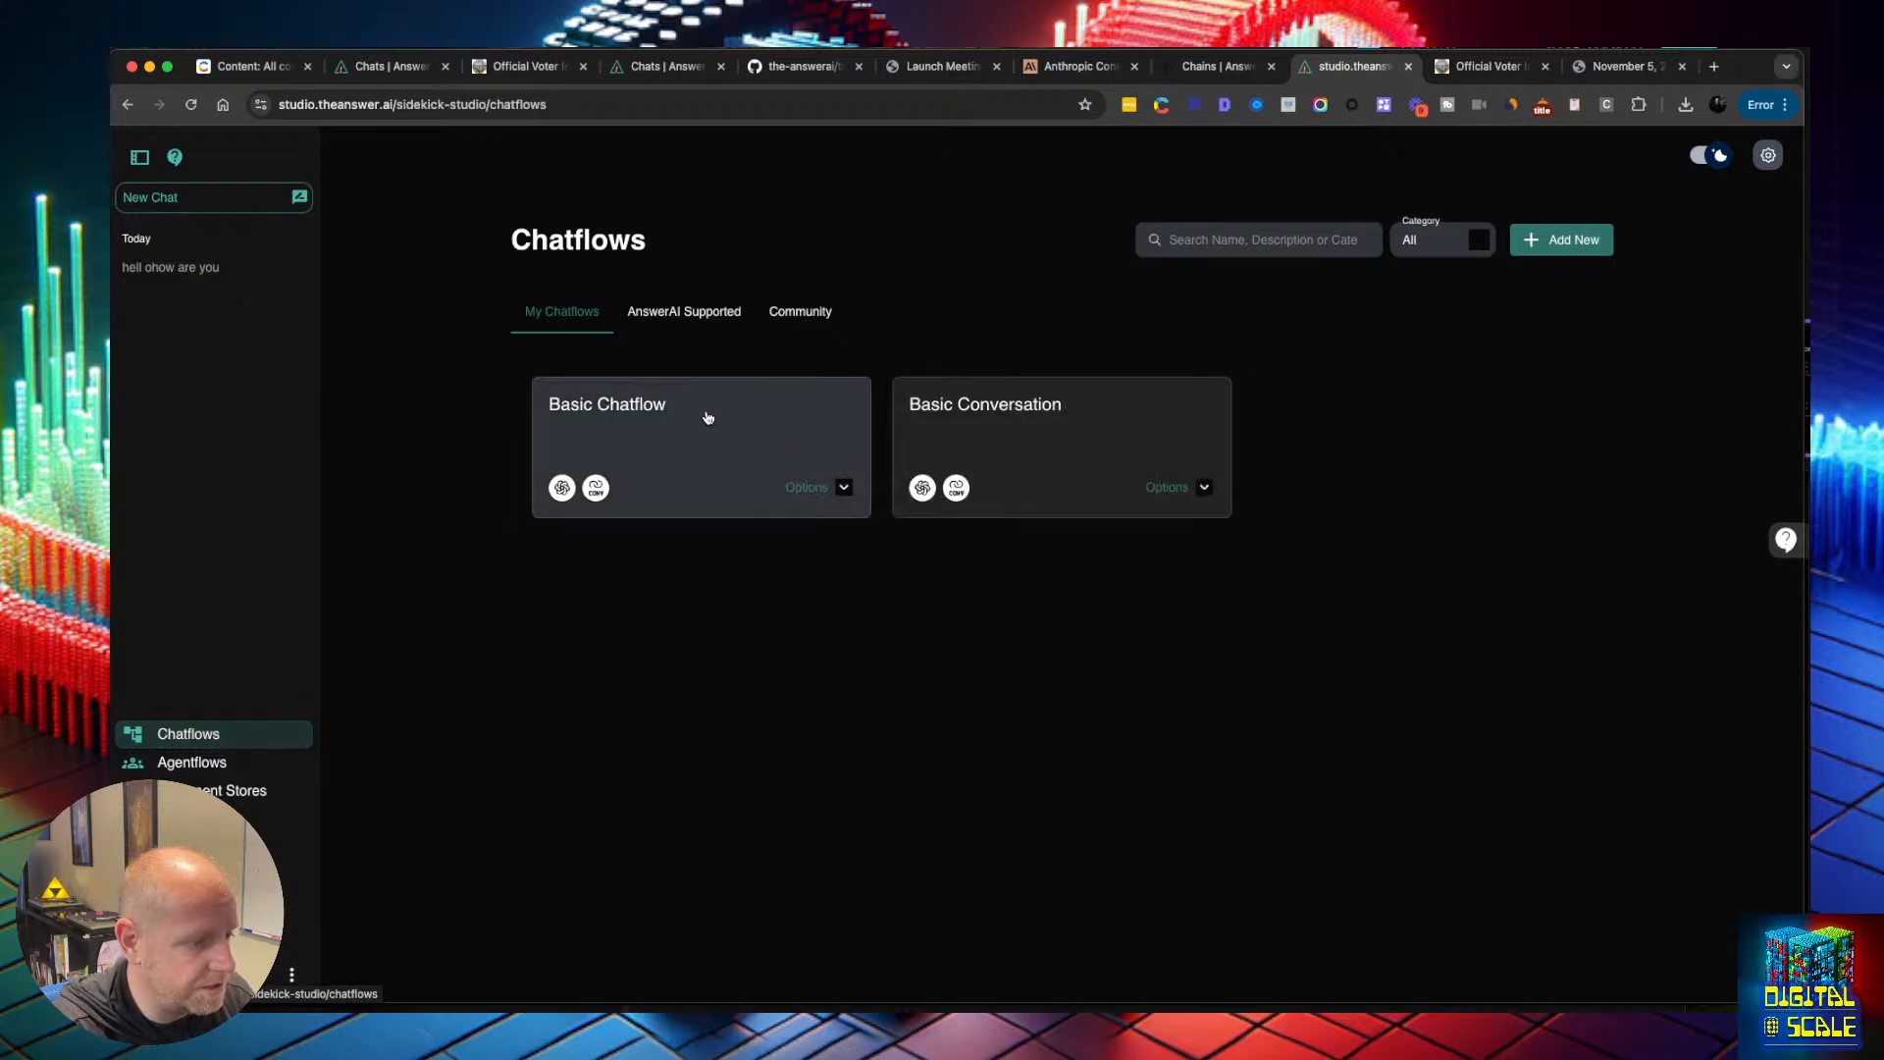
click(964, 413)
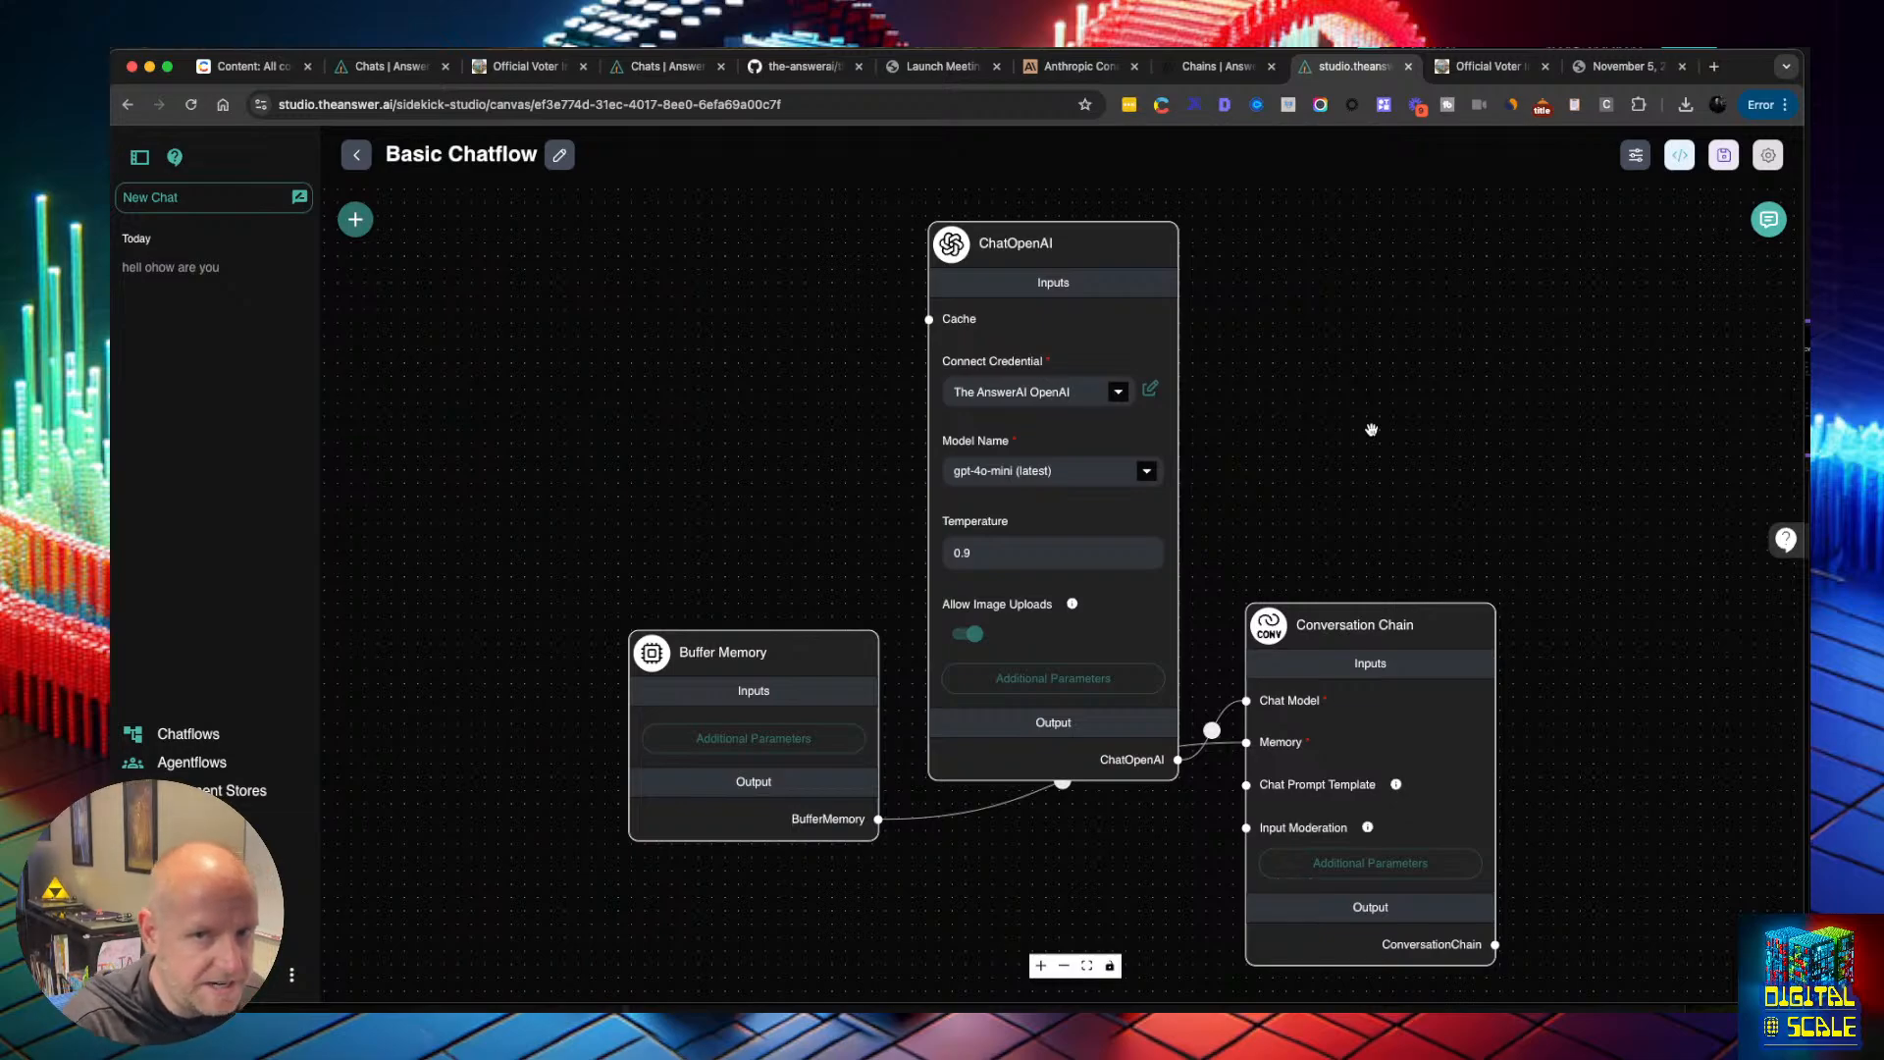
click(1380, 635)
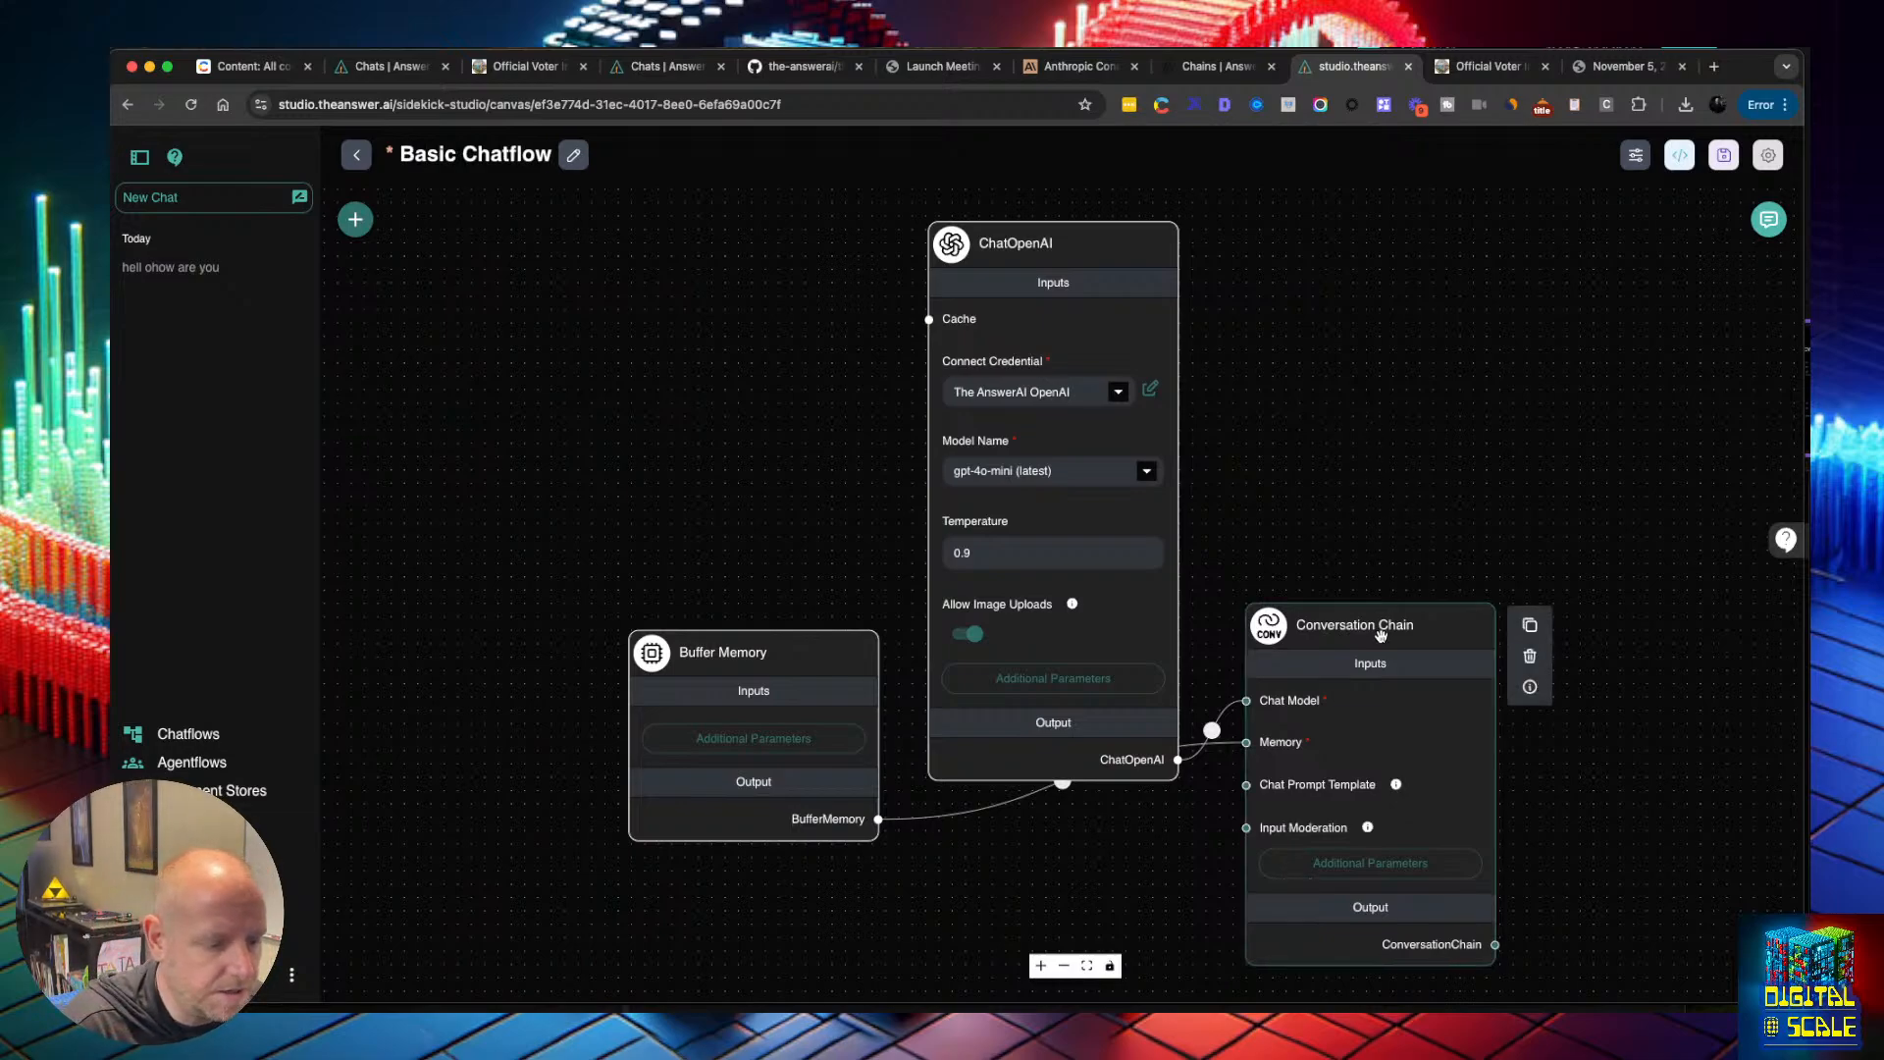
click(1528, 657)
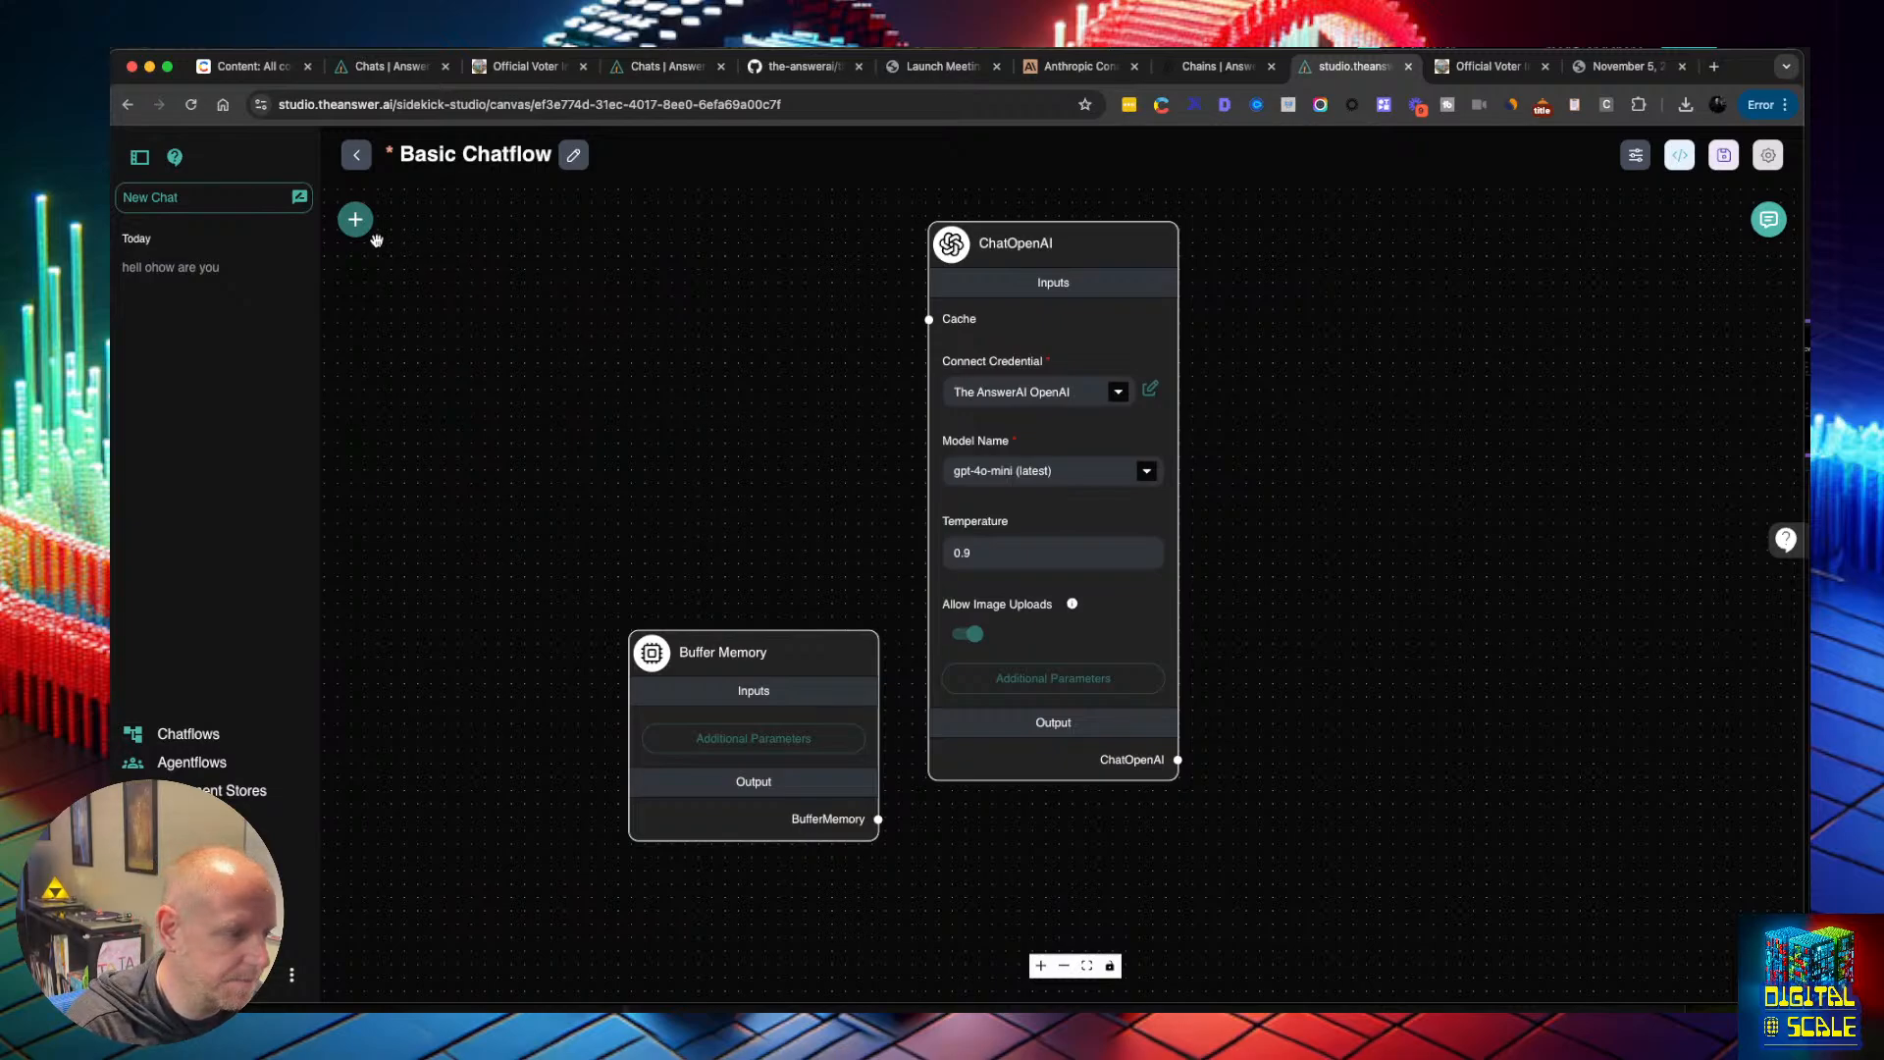
Add a Conversational Retrieval QA Chain node to the canvas and position it beside the ChatOpenAI node
click(357, 218)
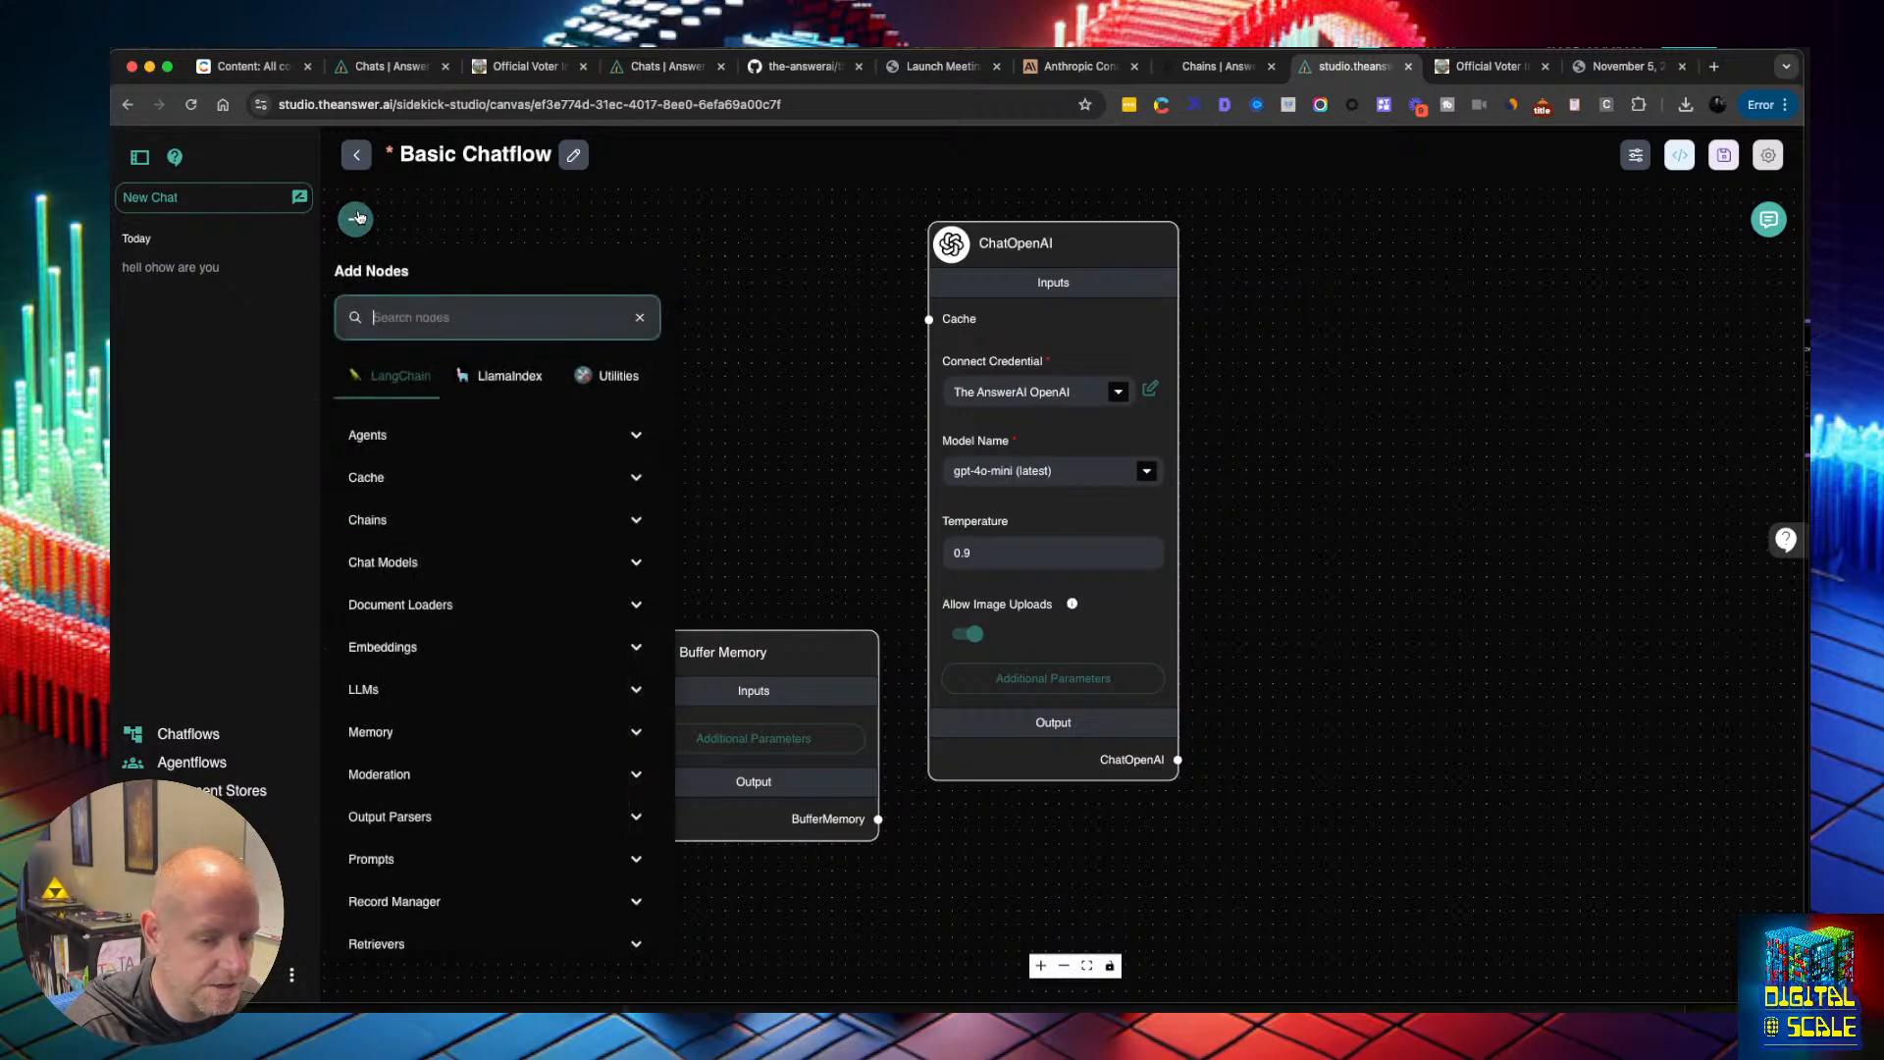
text(co)
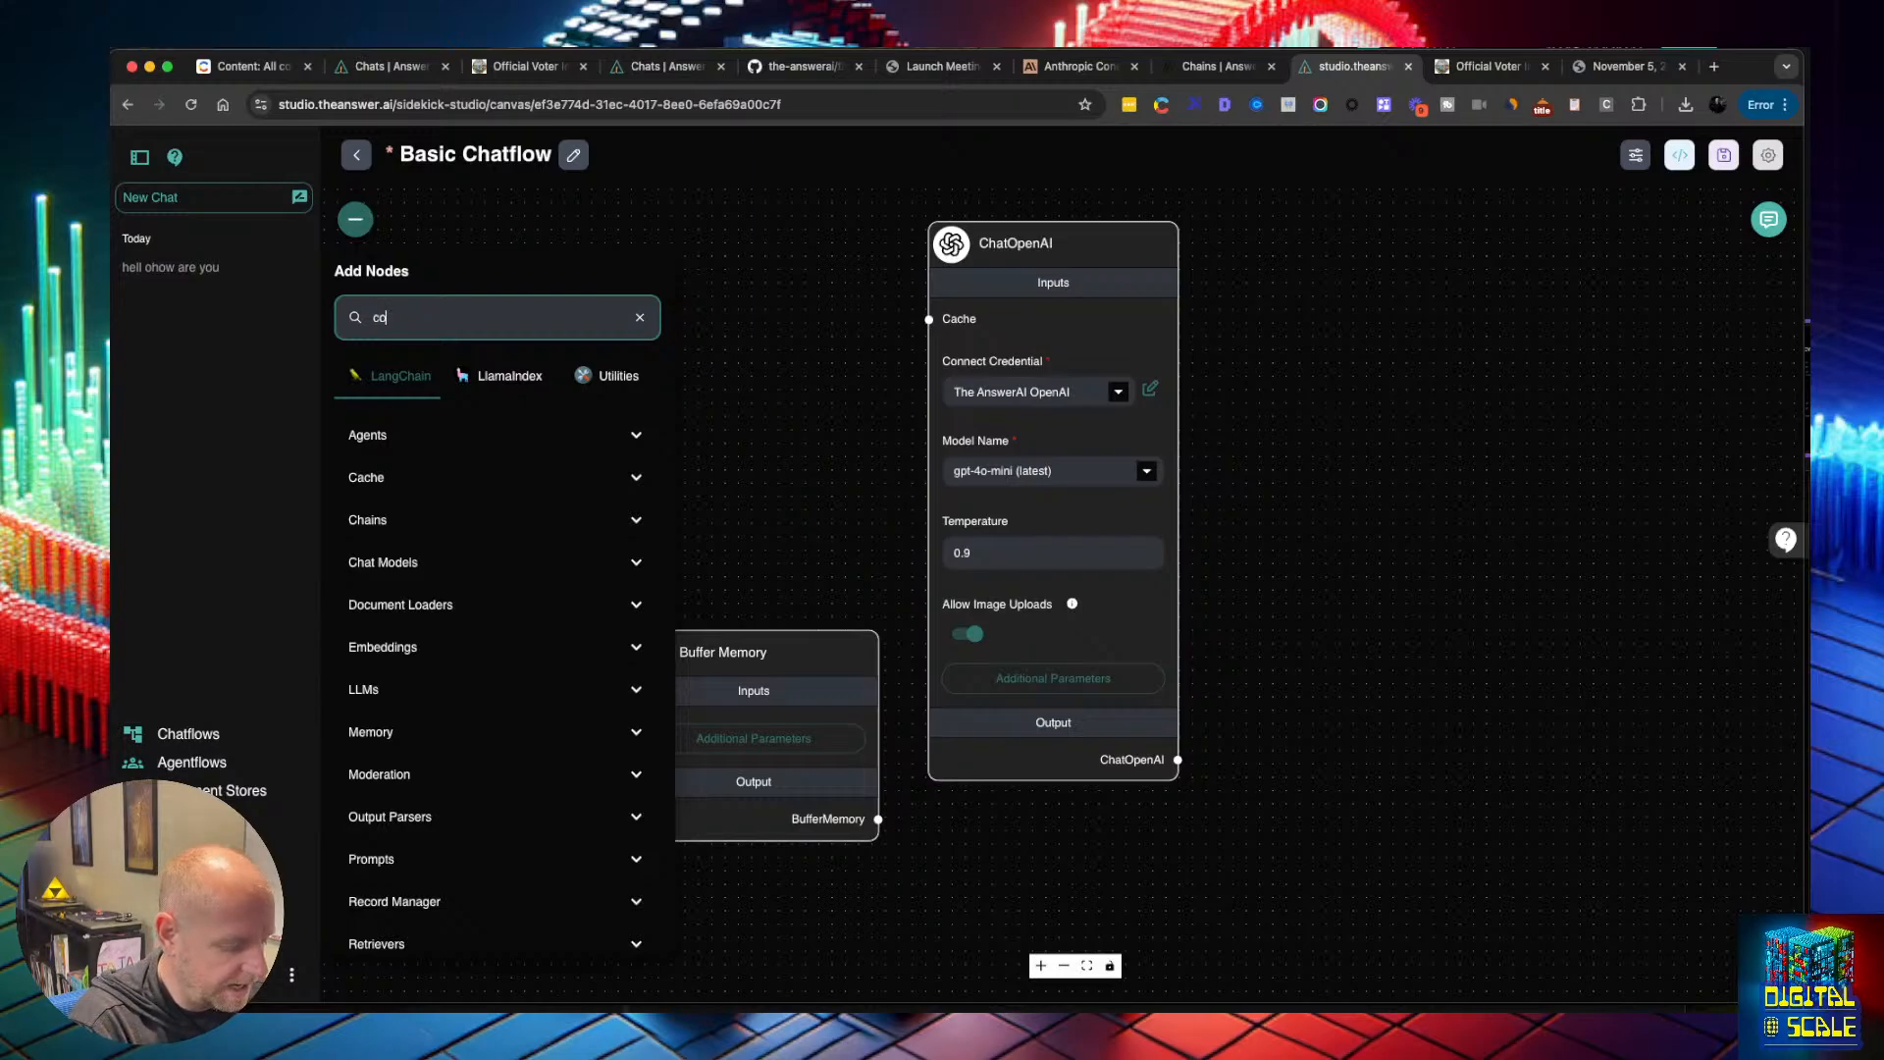
text(nver)
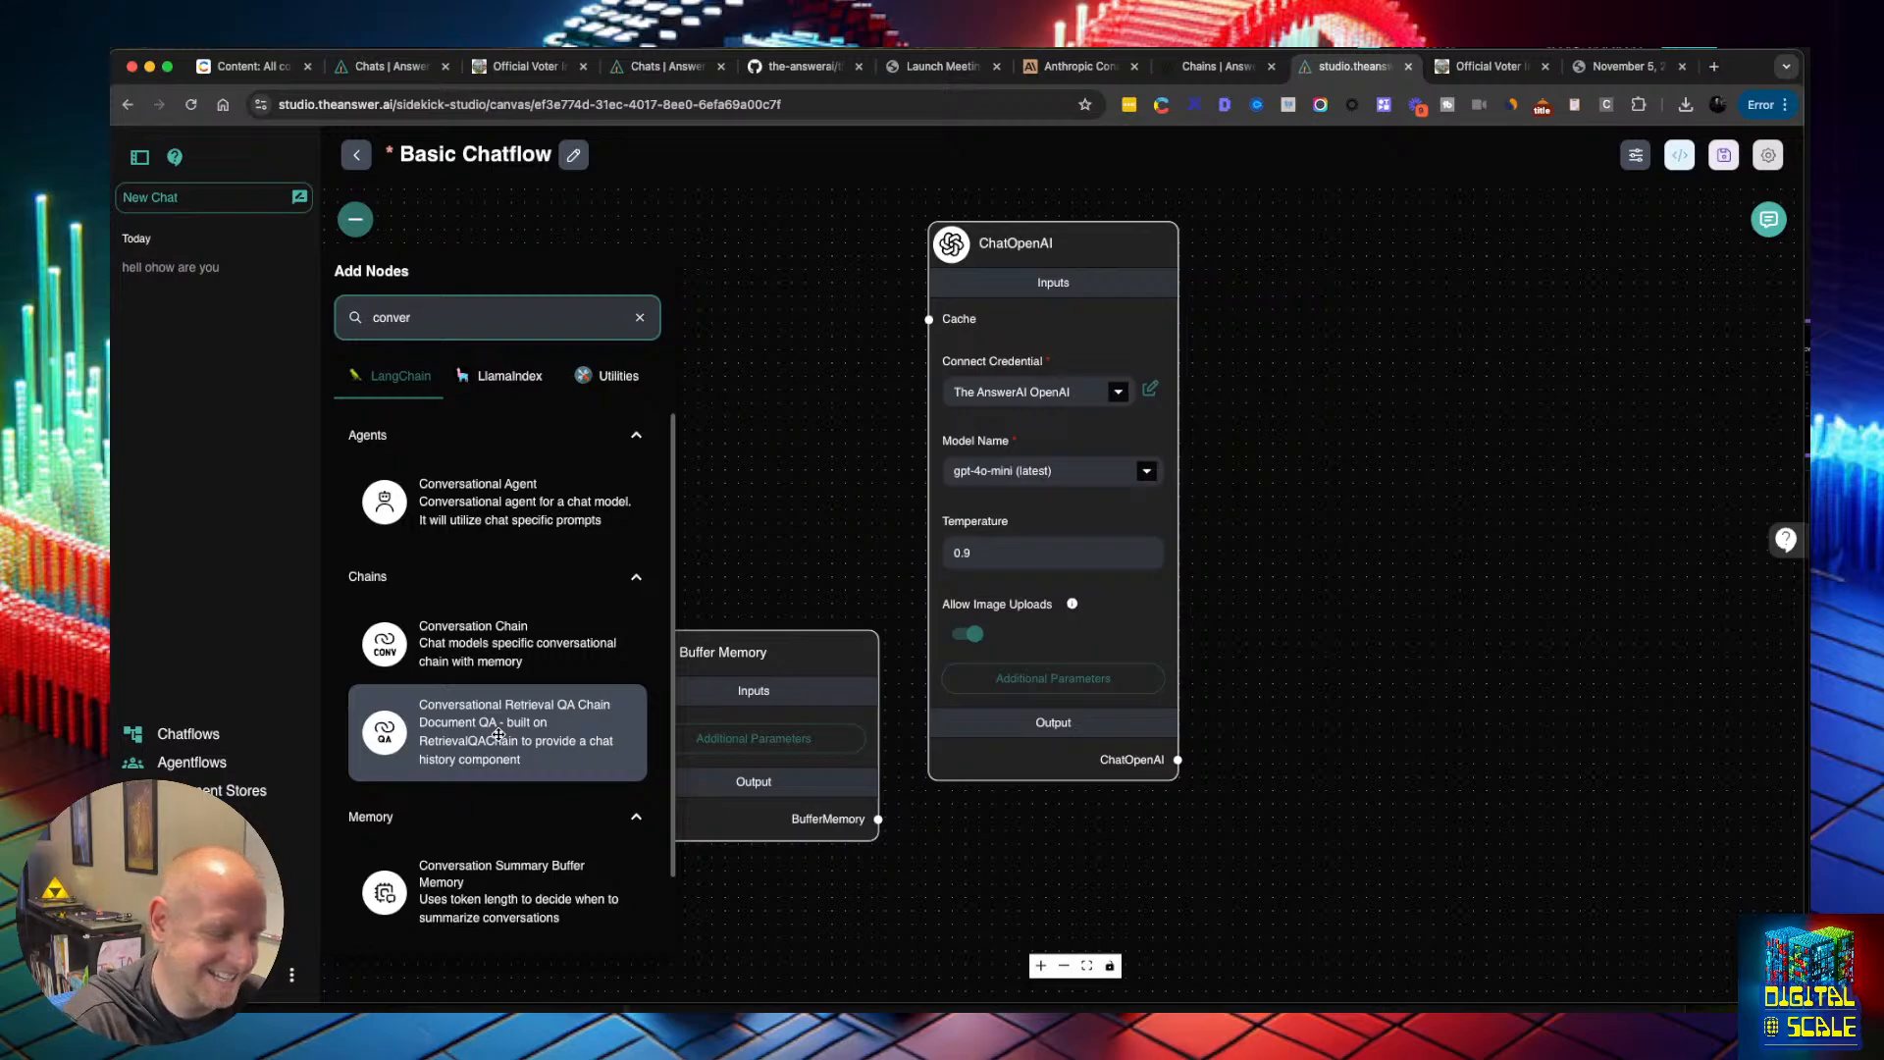
drag(498, 735, 1405, 597)
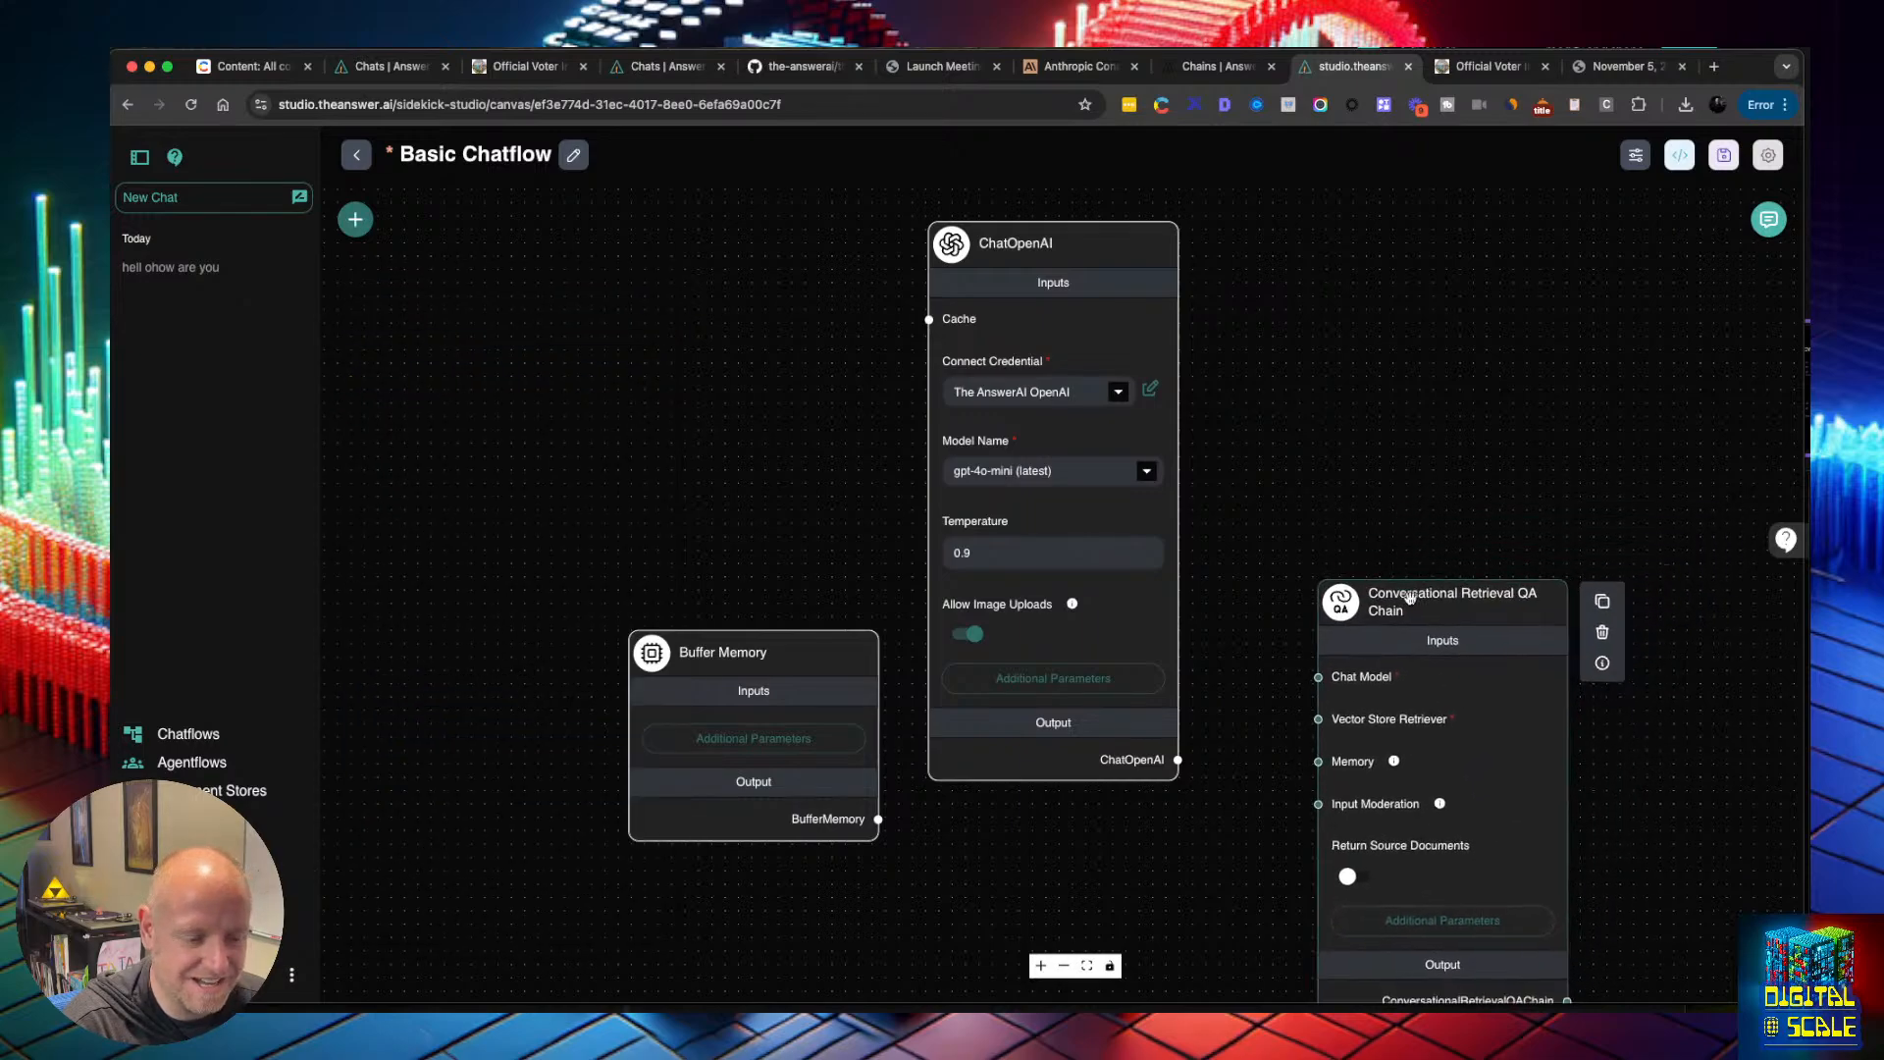
scroll(1424, 535, down, 2)
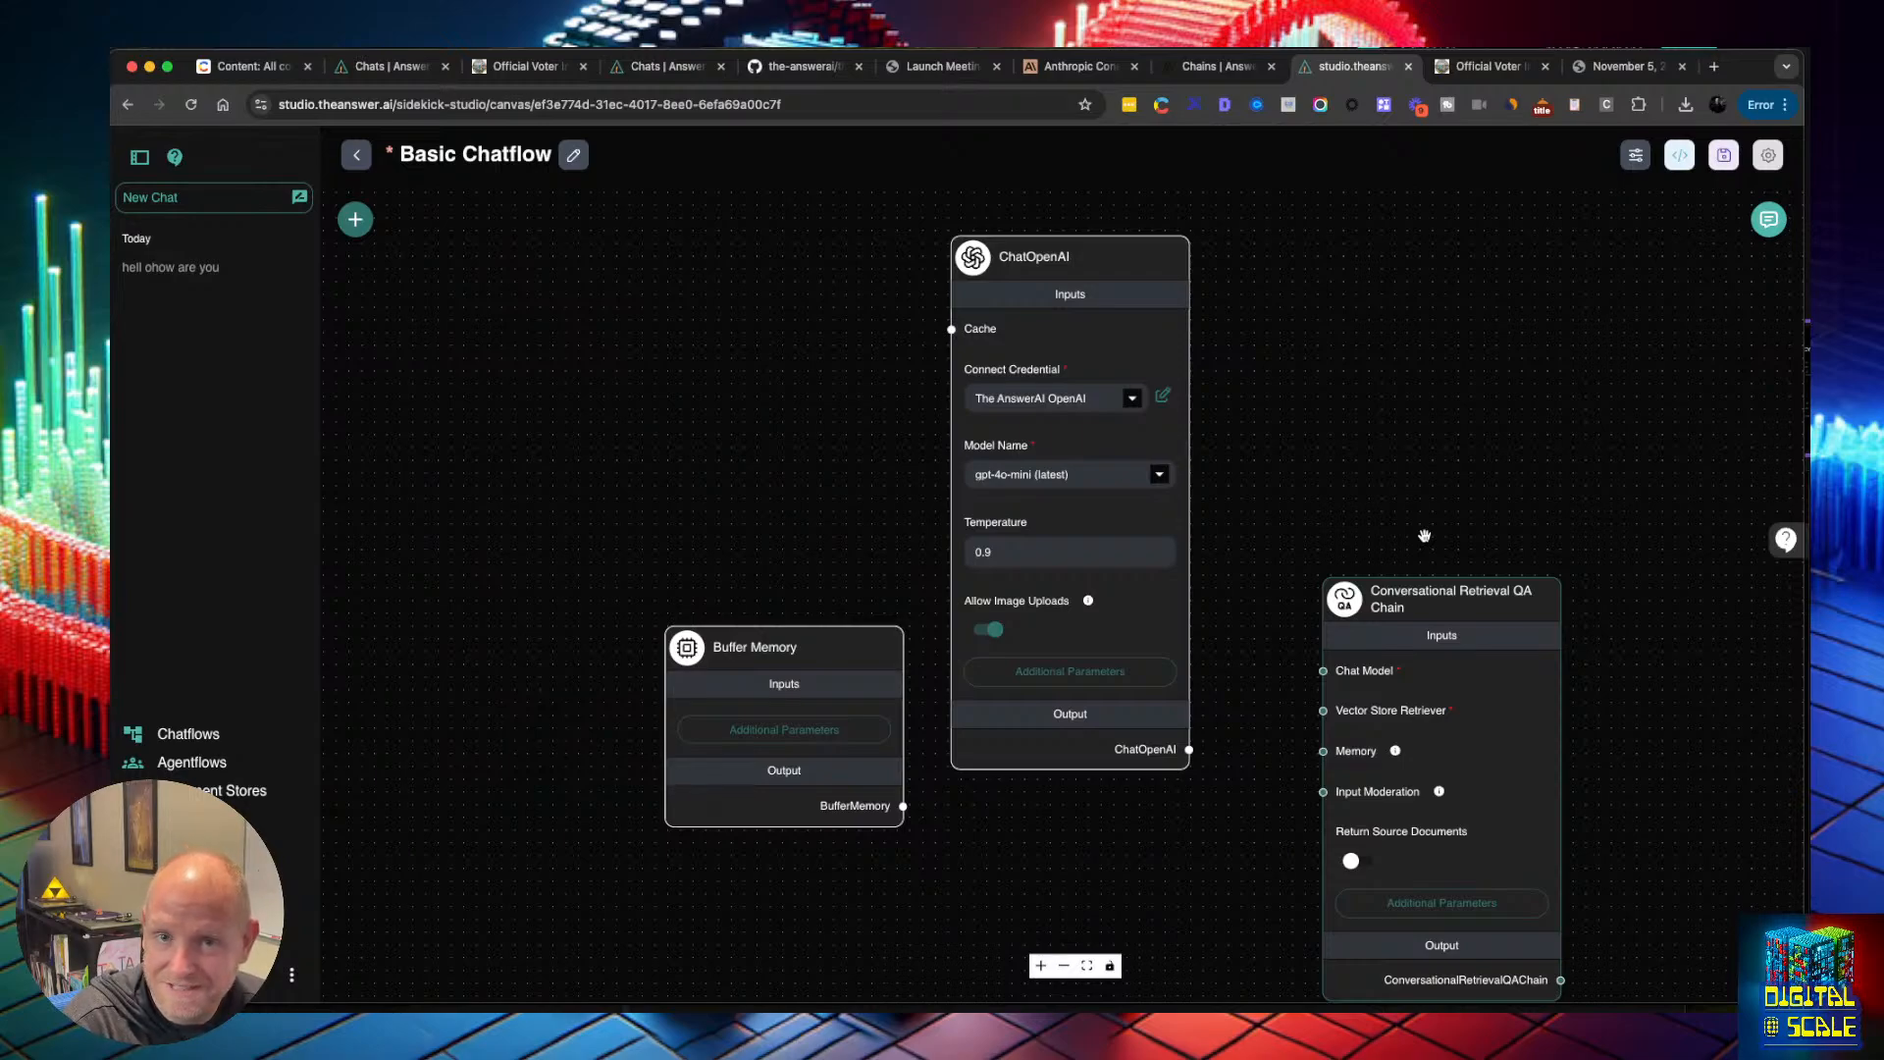
mouse_move(1460, 605)
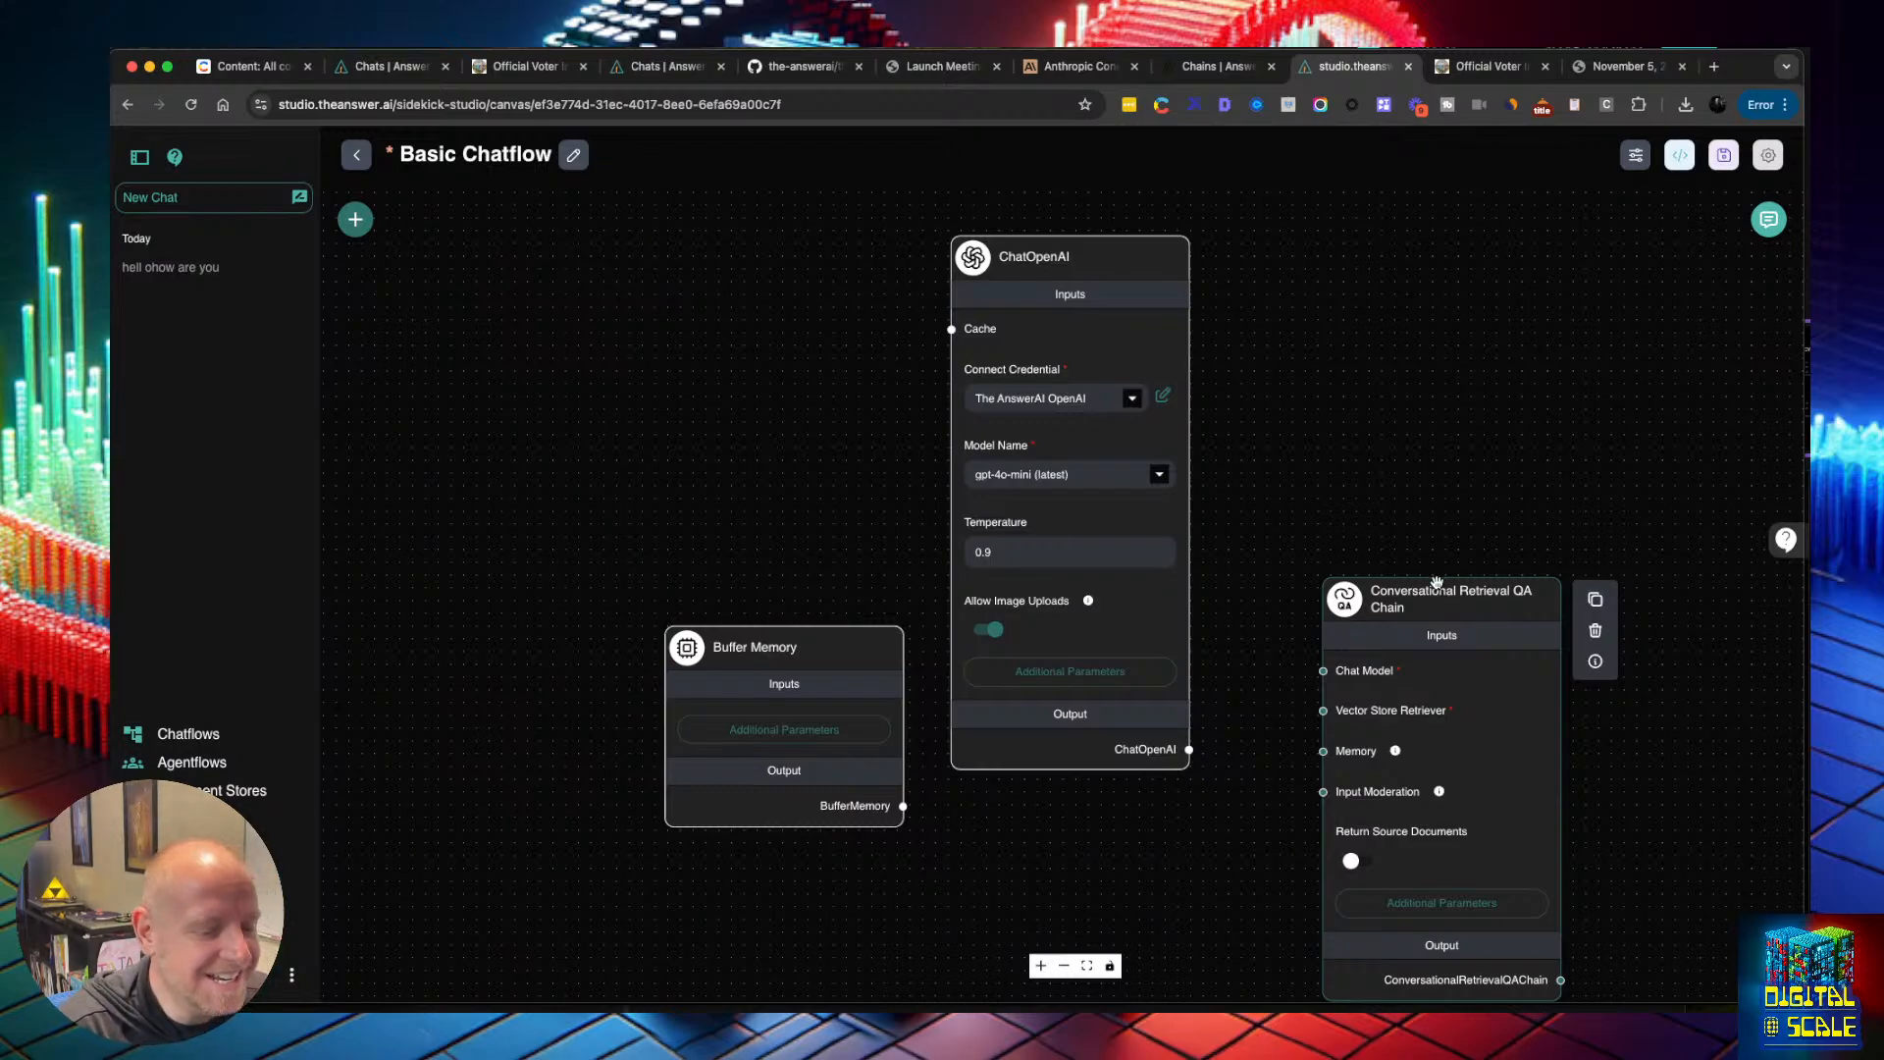
drag(1437, 583, 1448, 627)
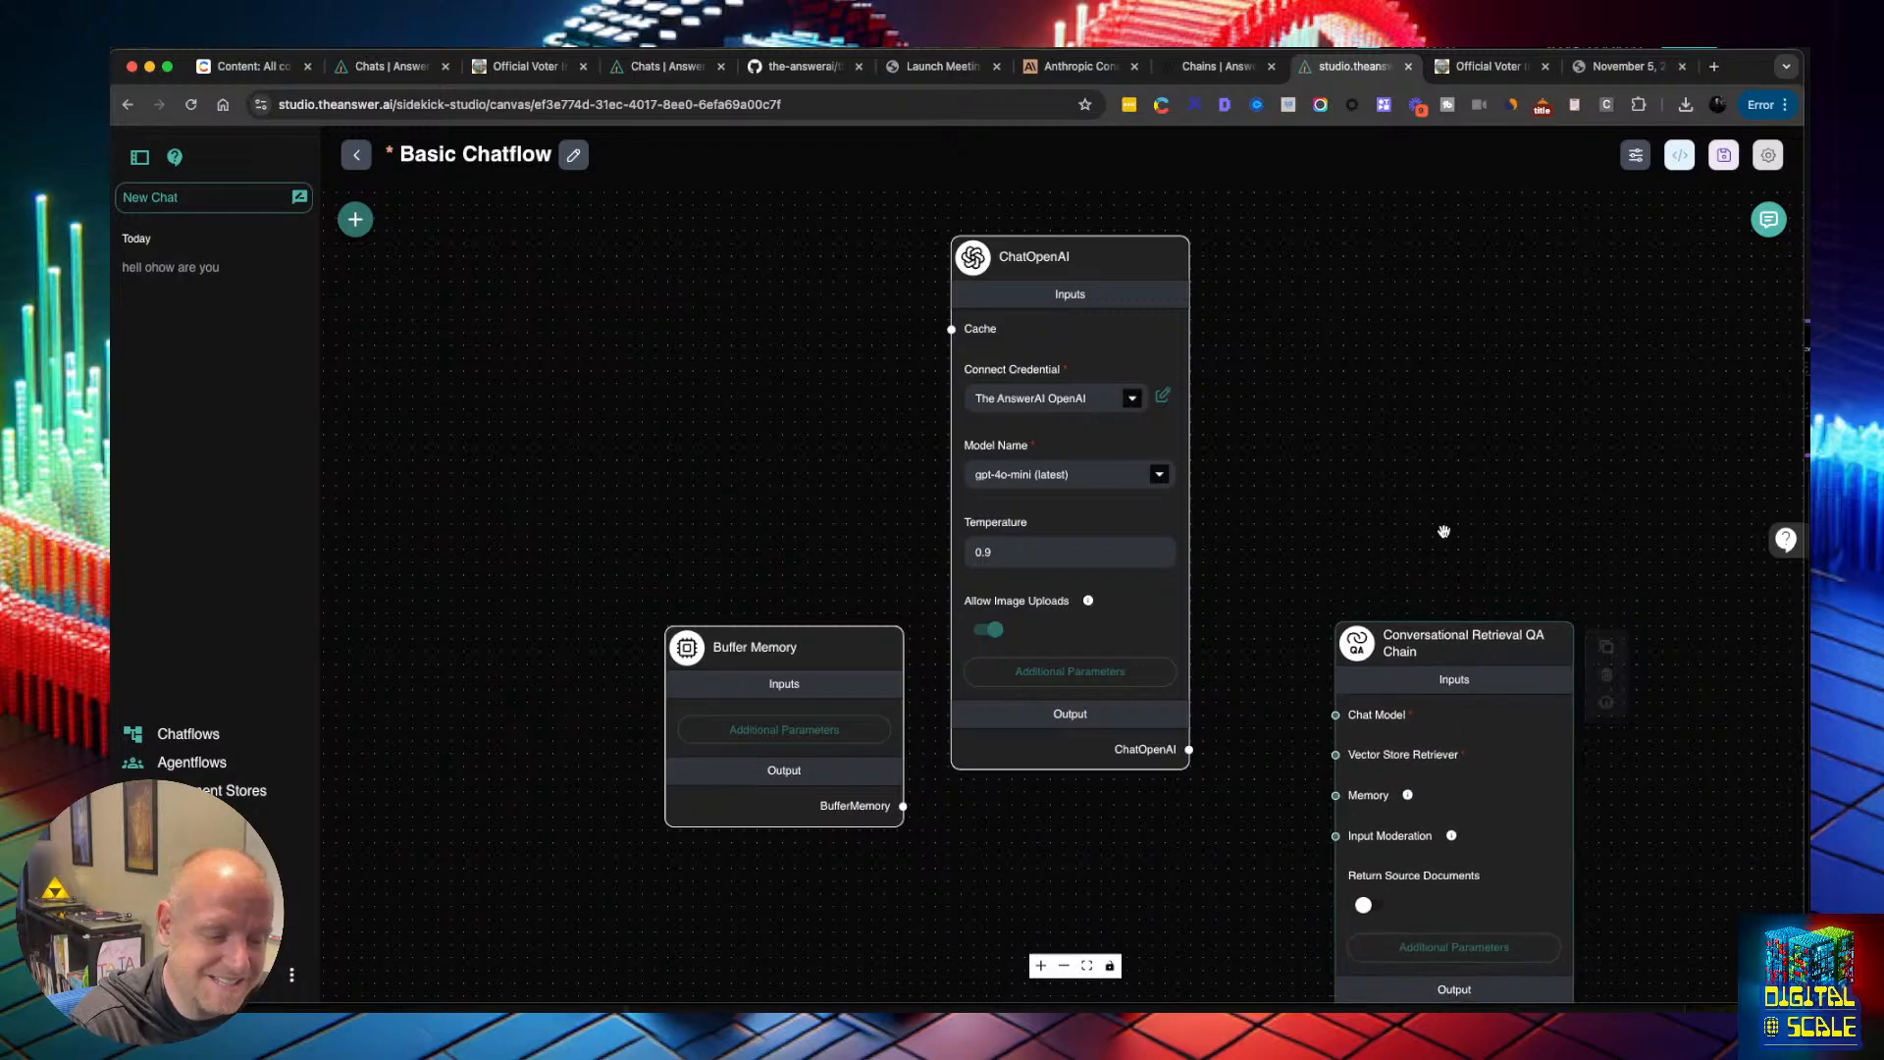
drag(1443, 529, 1425, 424)
drag(1465, 520, 1428, 569)
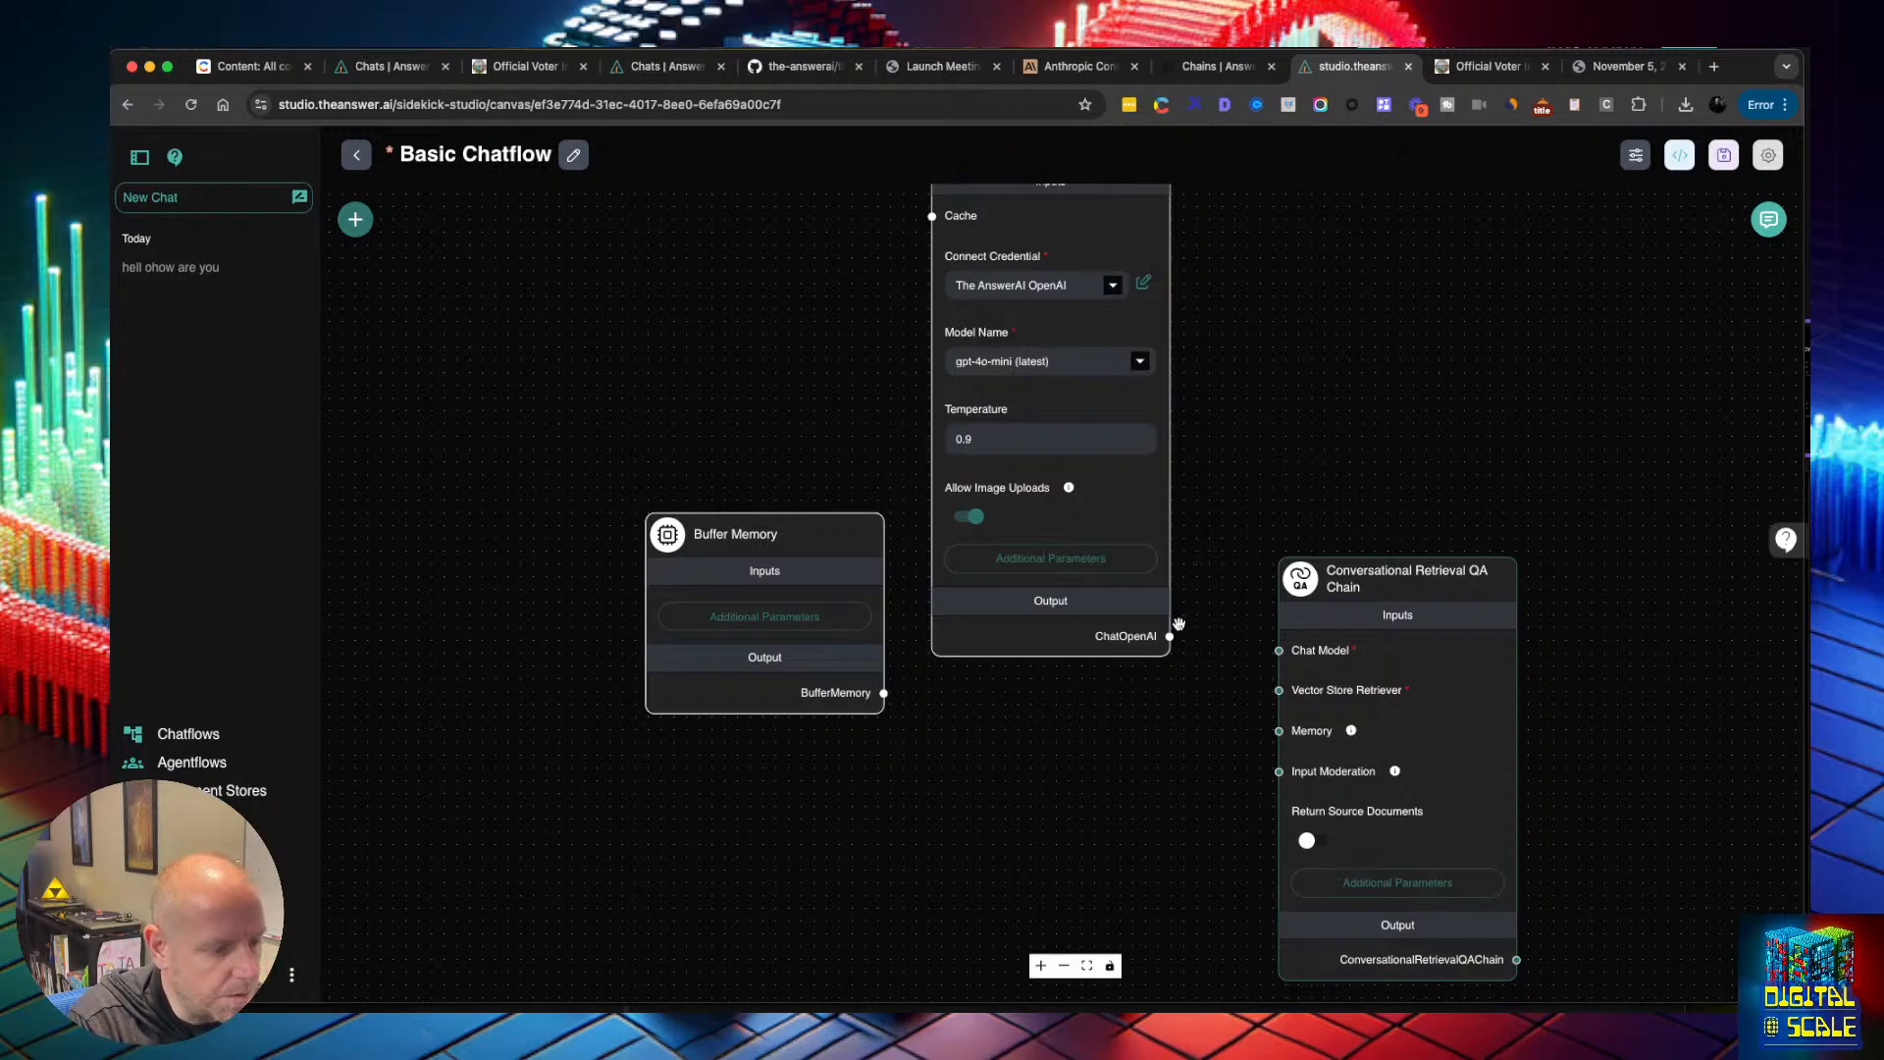
Connect ChatOpenAI to the Conversational Retrieval QA Chain's Chat Model input and Buffer Memory to its Memory input
mouse_move(1170, 644)
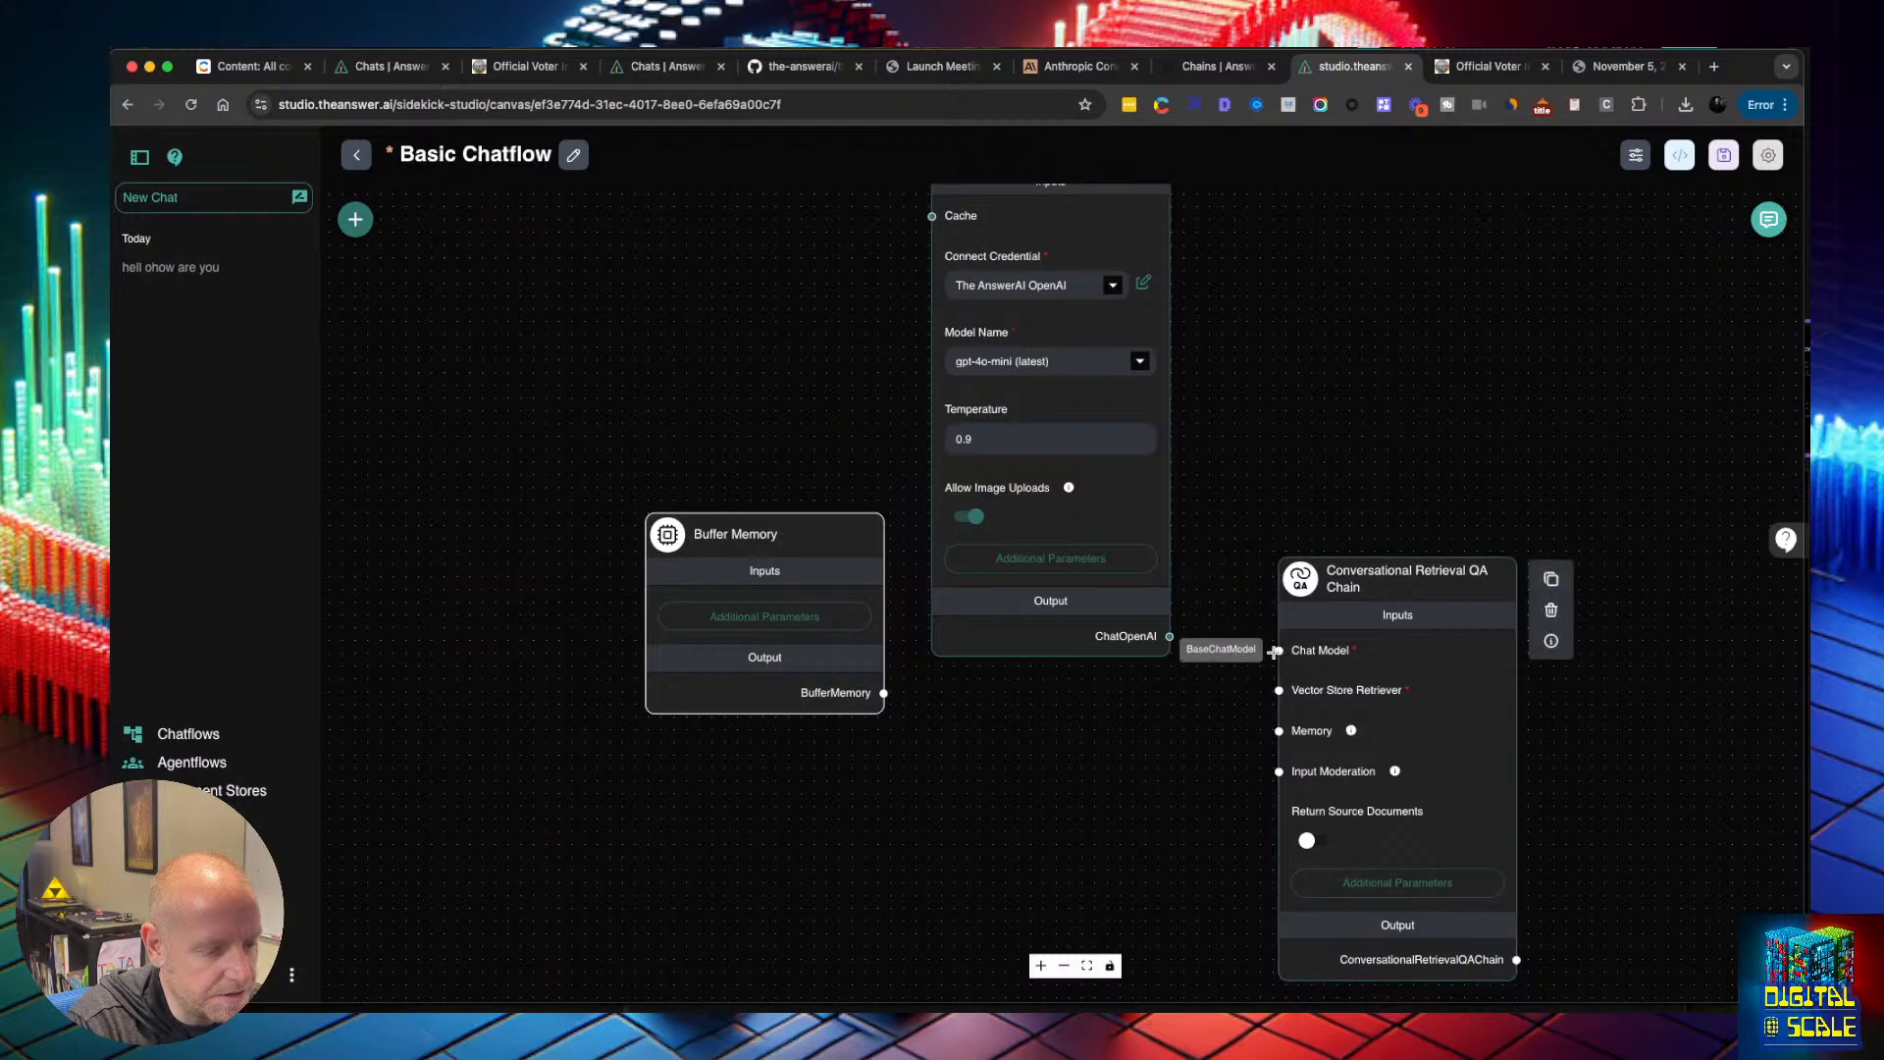
drag(1276, 651, 1278, 650)
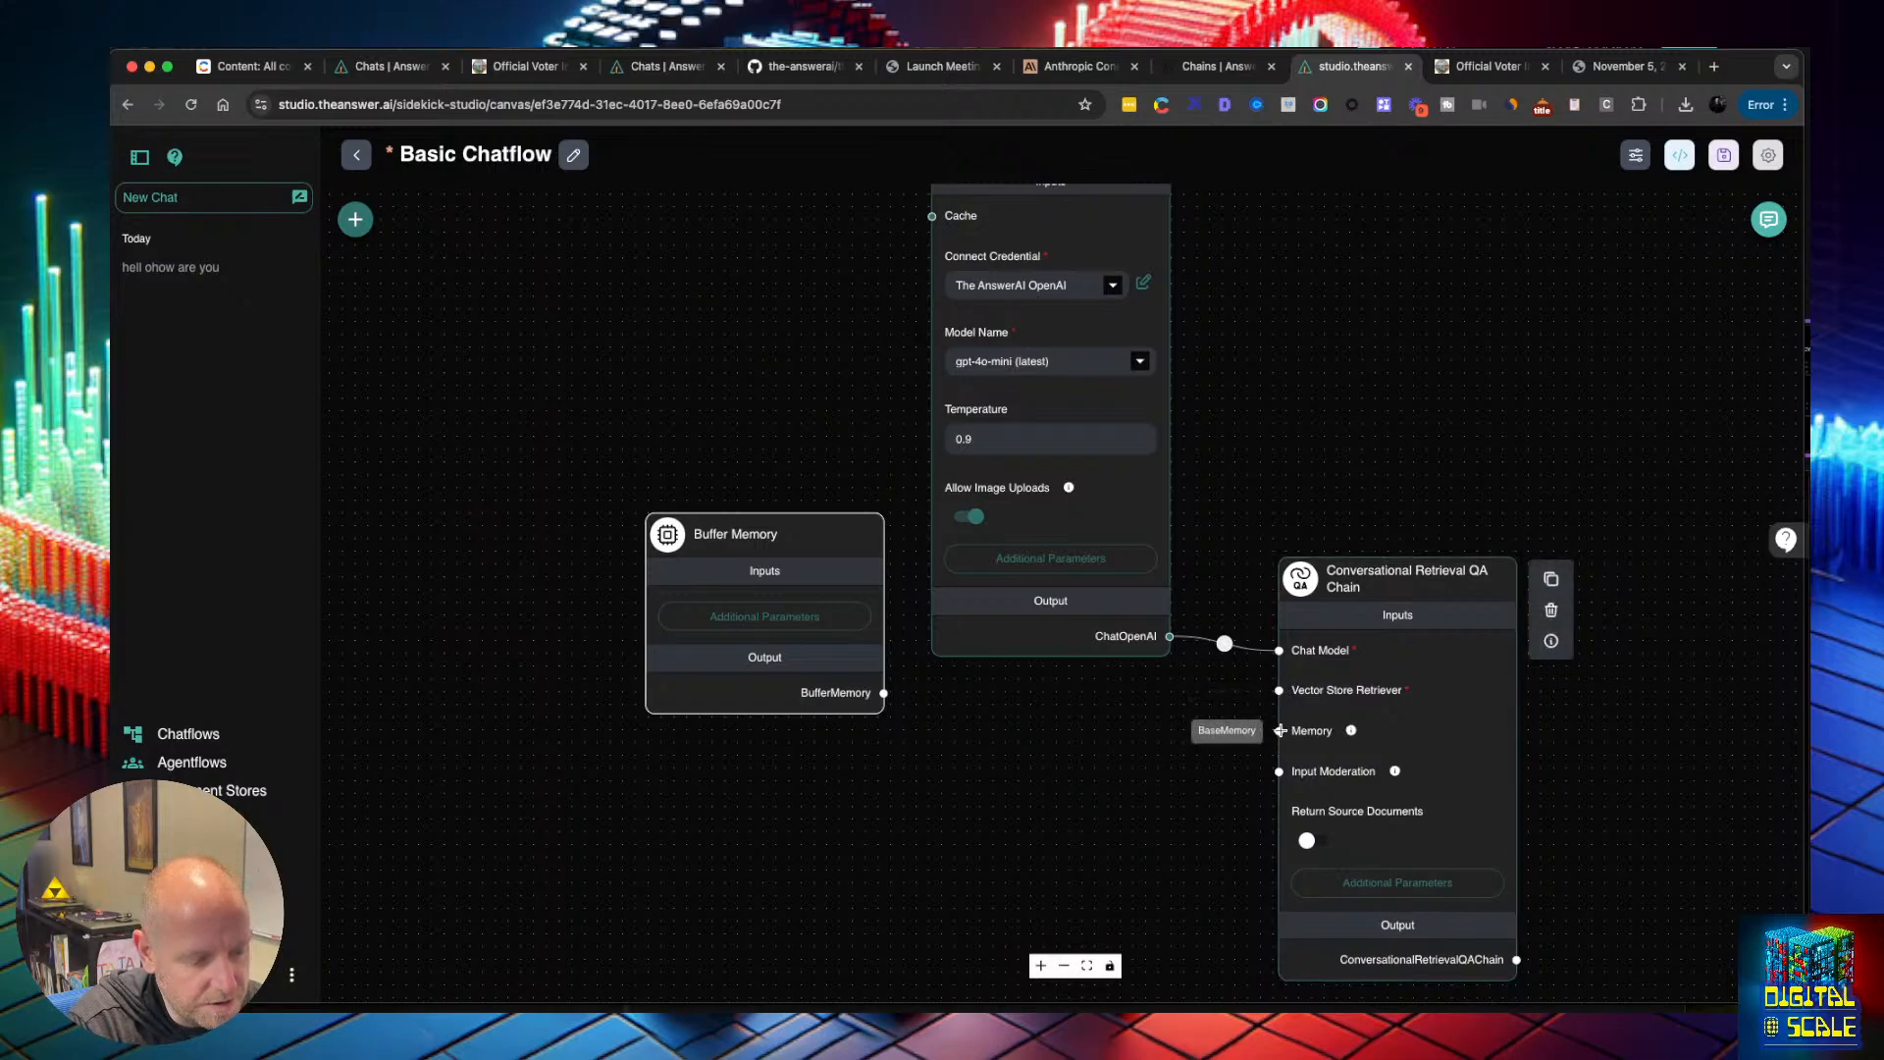
drag(1280, 731, 884, 693)
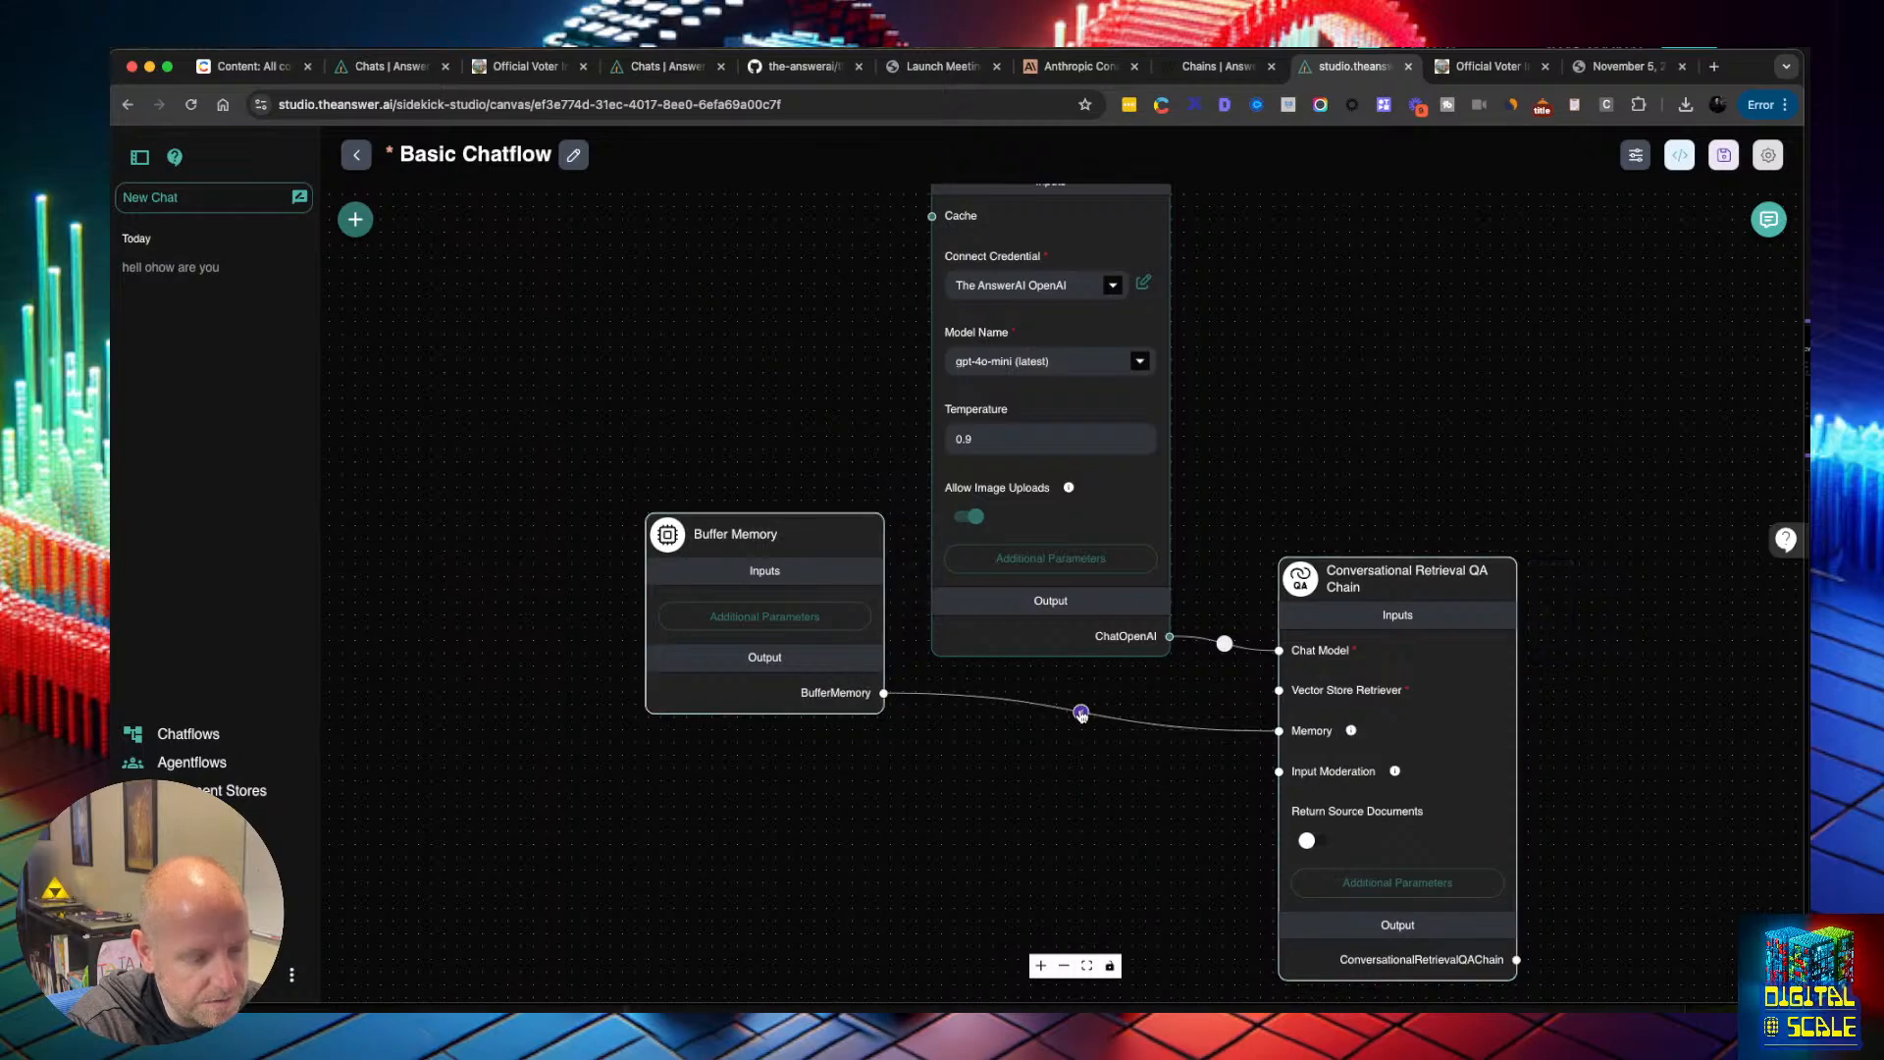
drag(826, 548, 857, 615)
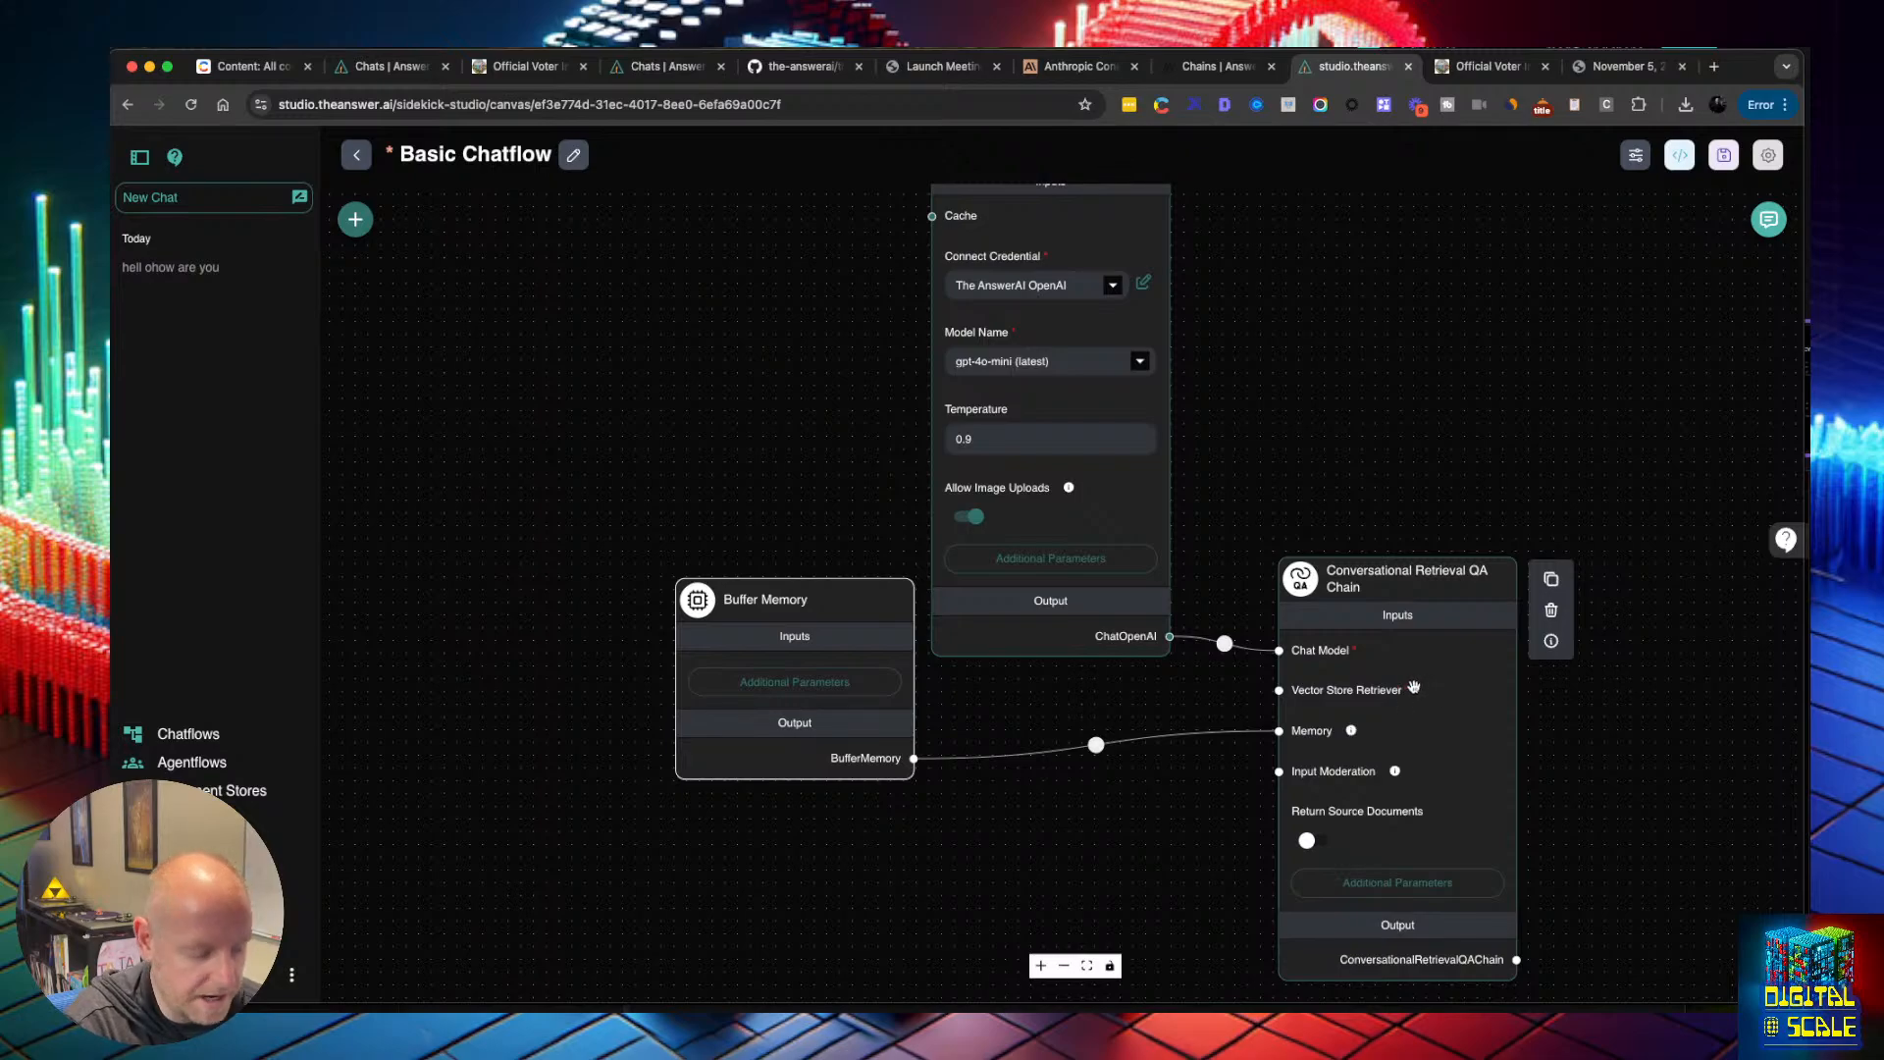
scroll(1404, 679, up, 3)
scroll(1405, 677, up, 3)
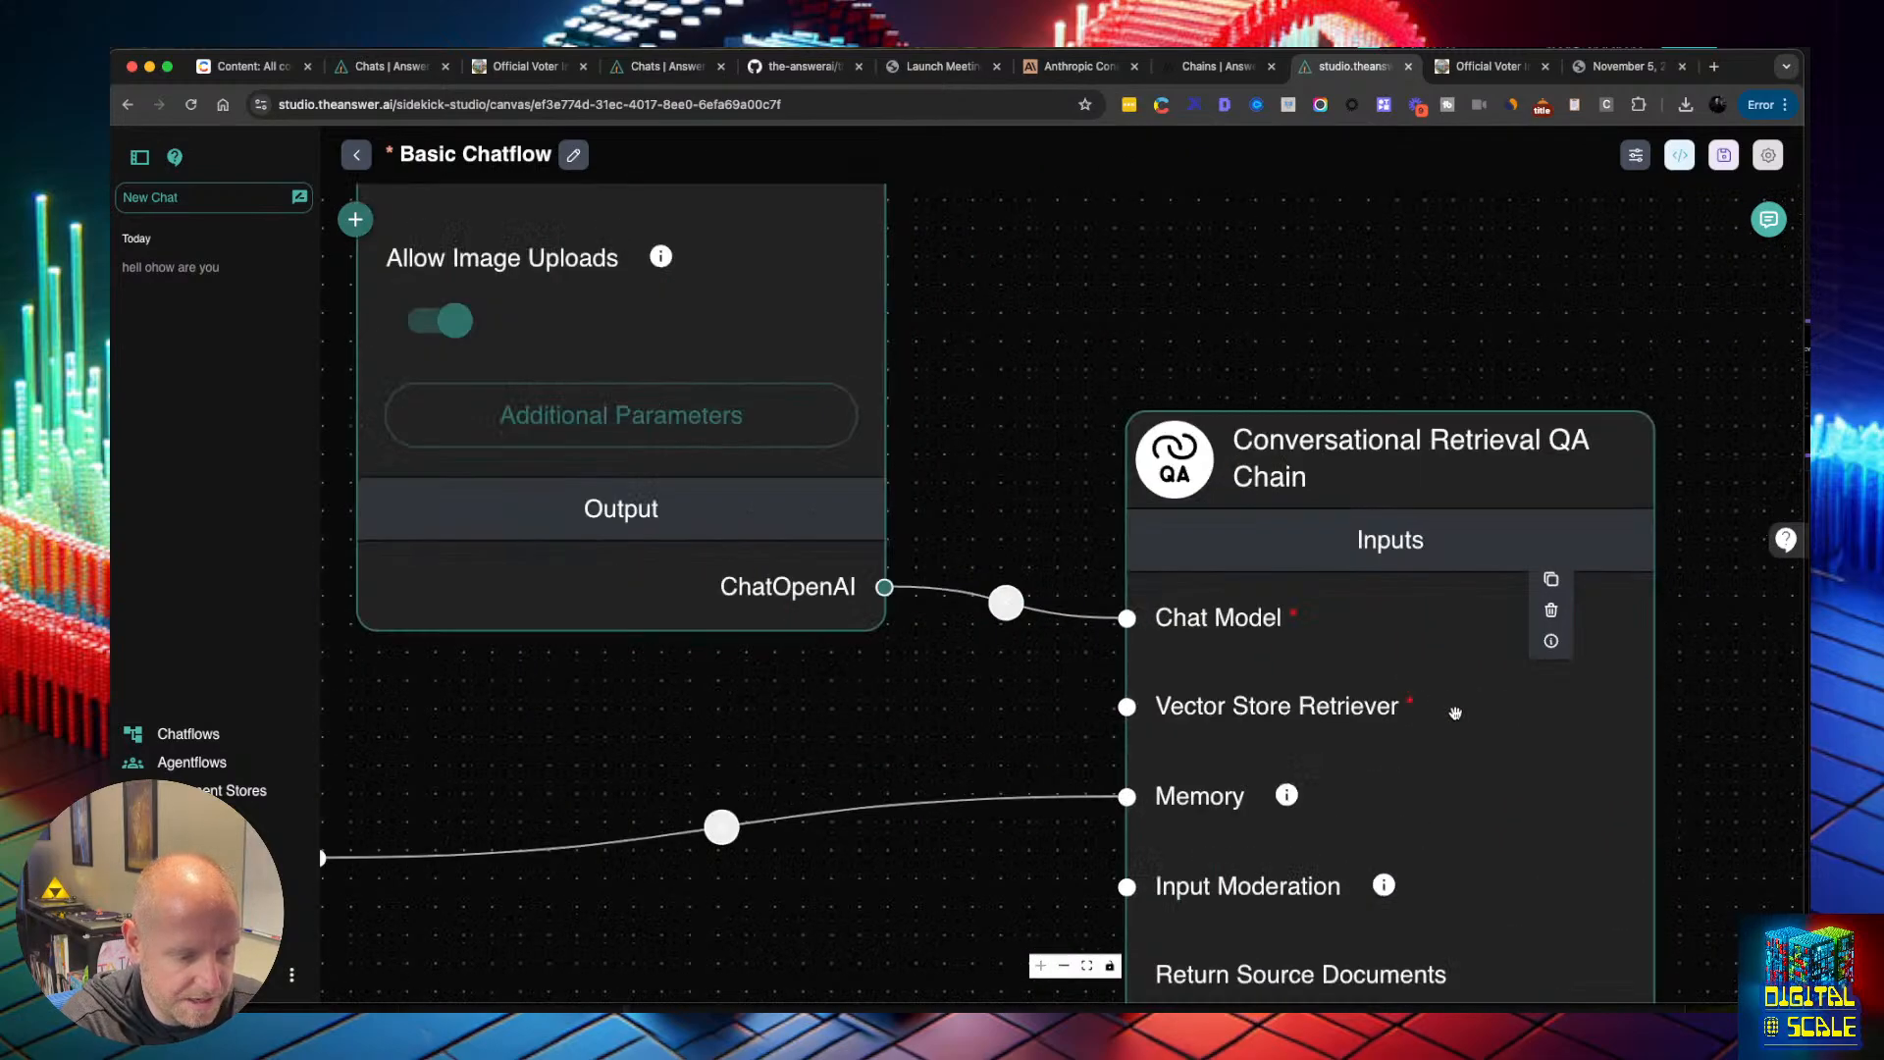
drag(1724, 763, 1480, 619)
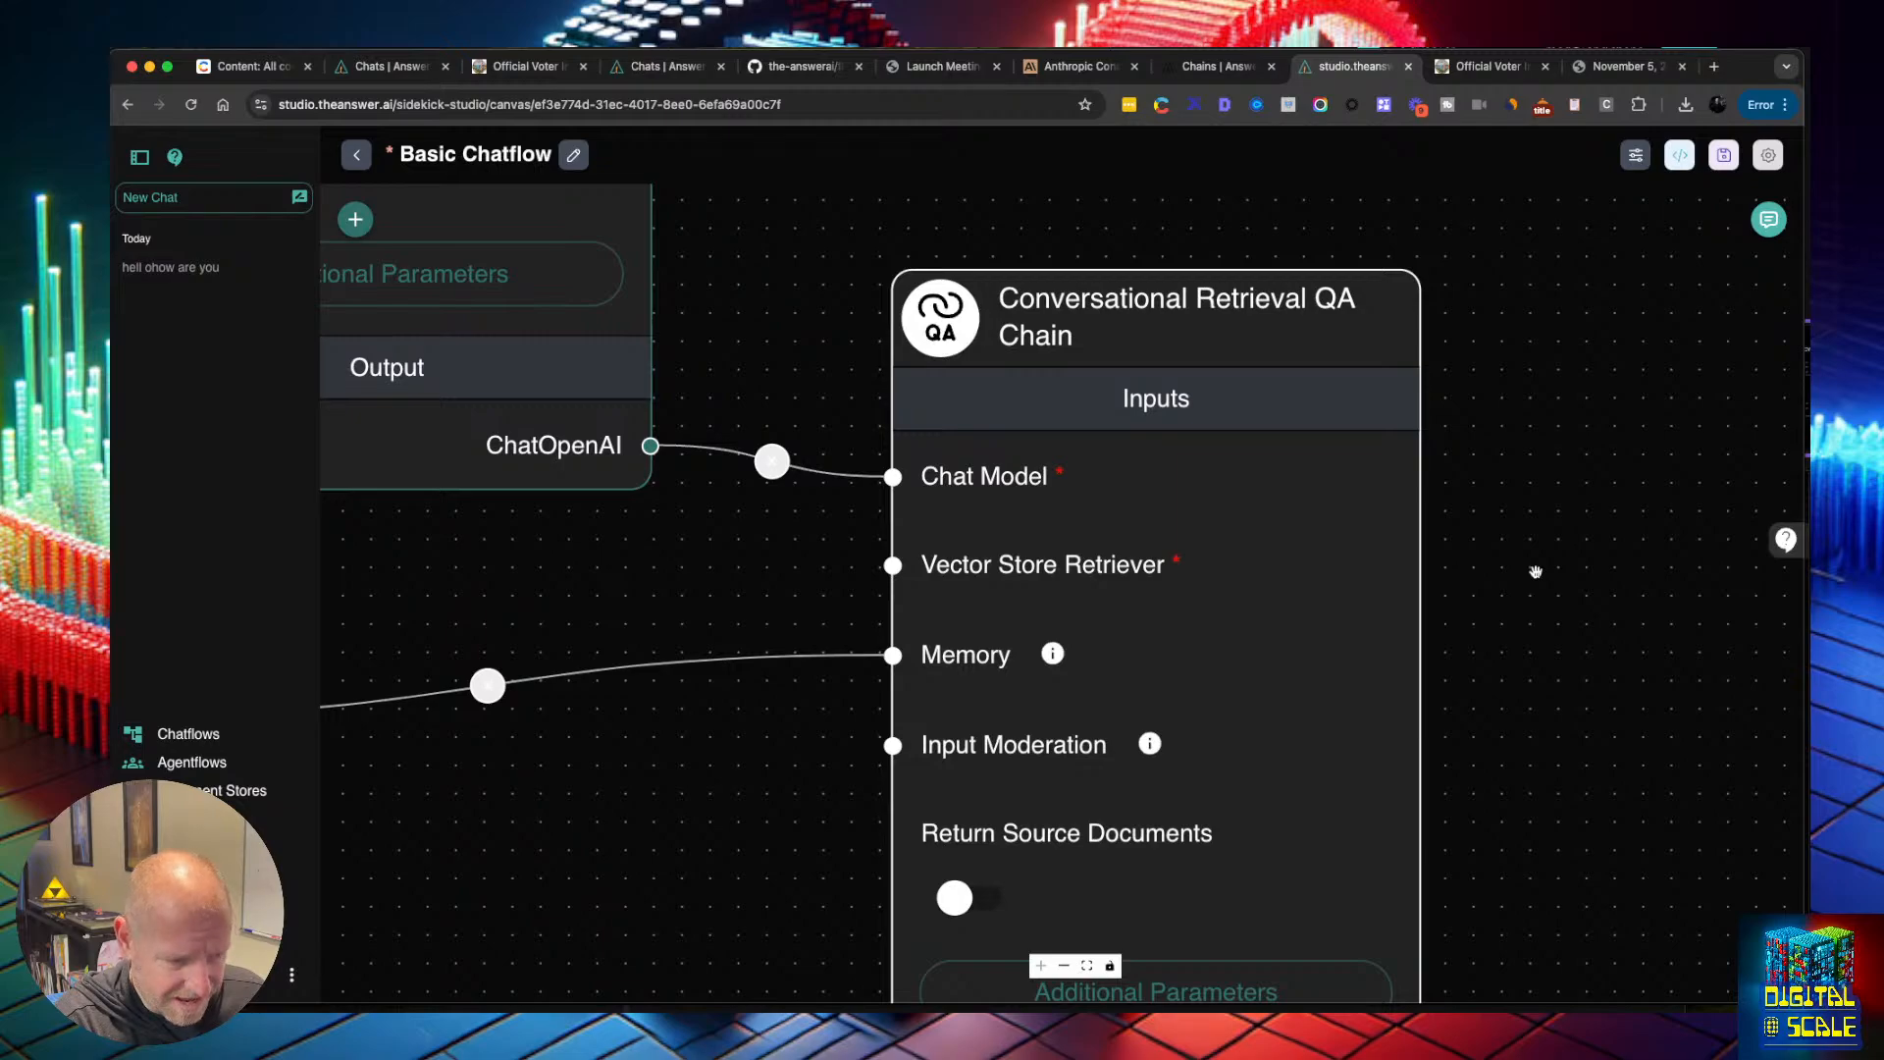
scroll(1536, 572, down, 5)
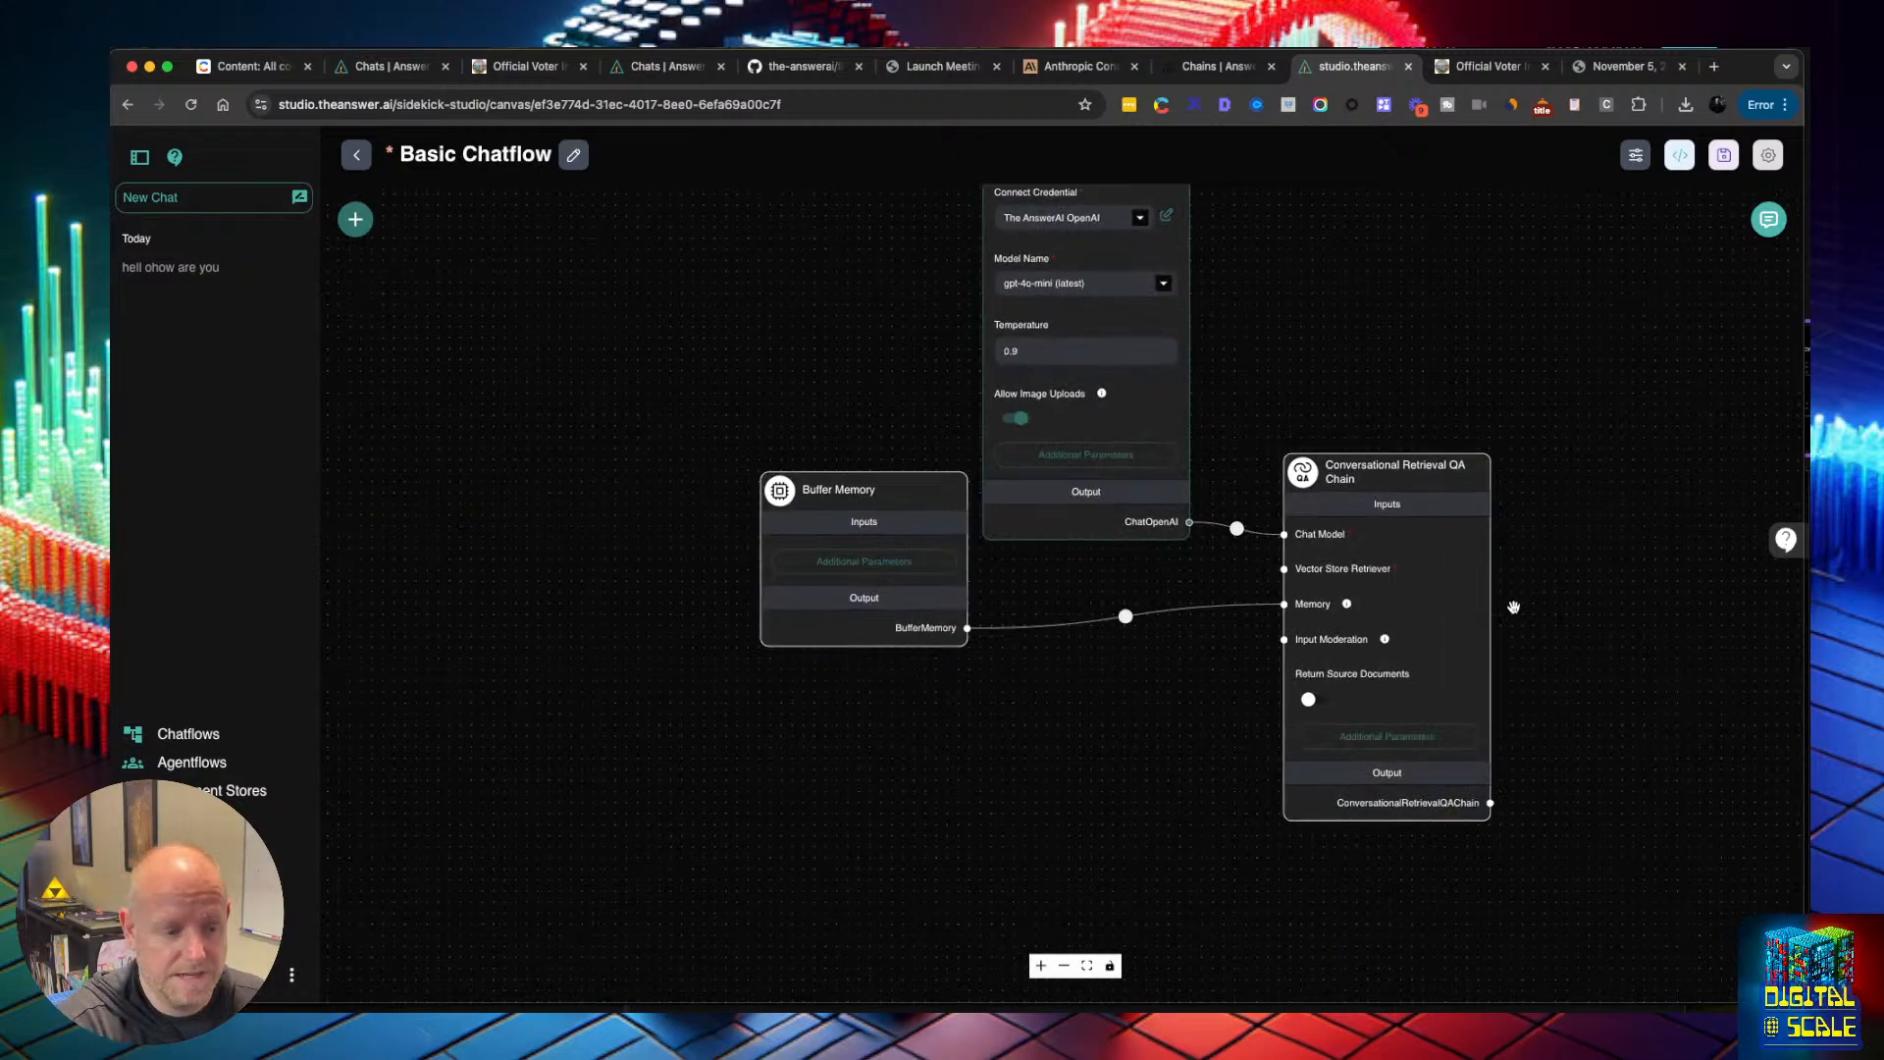
scroll(1520, 598, up, 2)
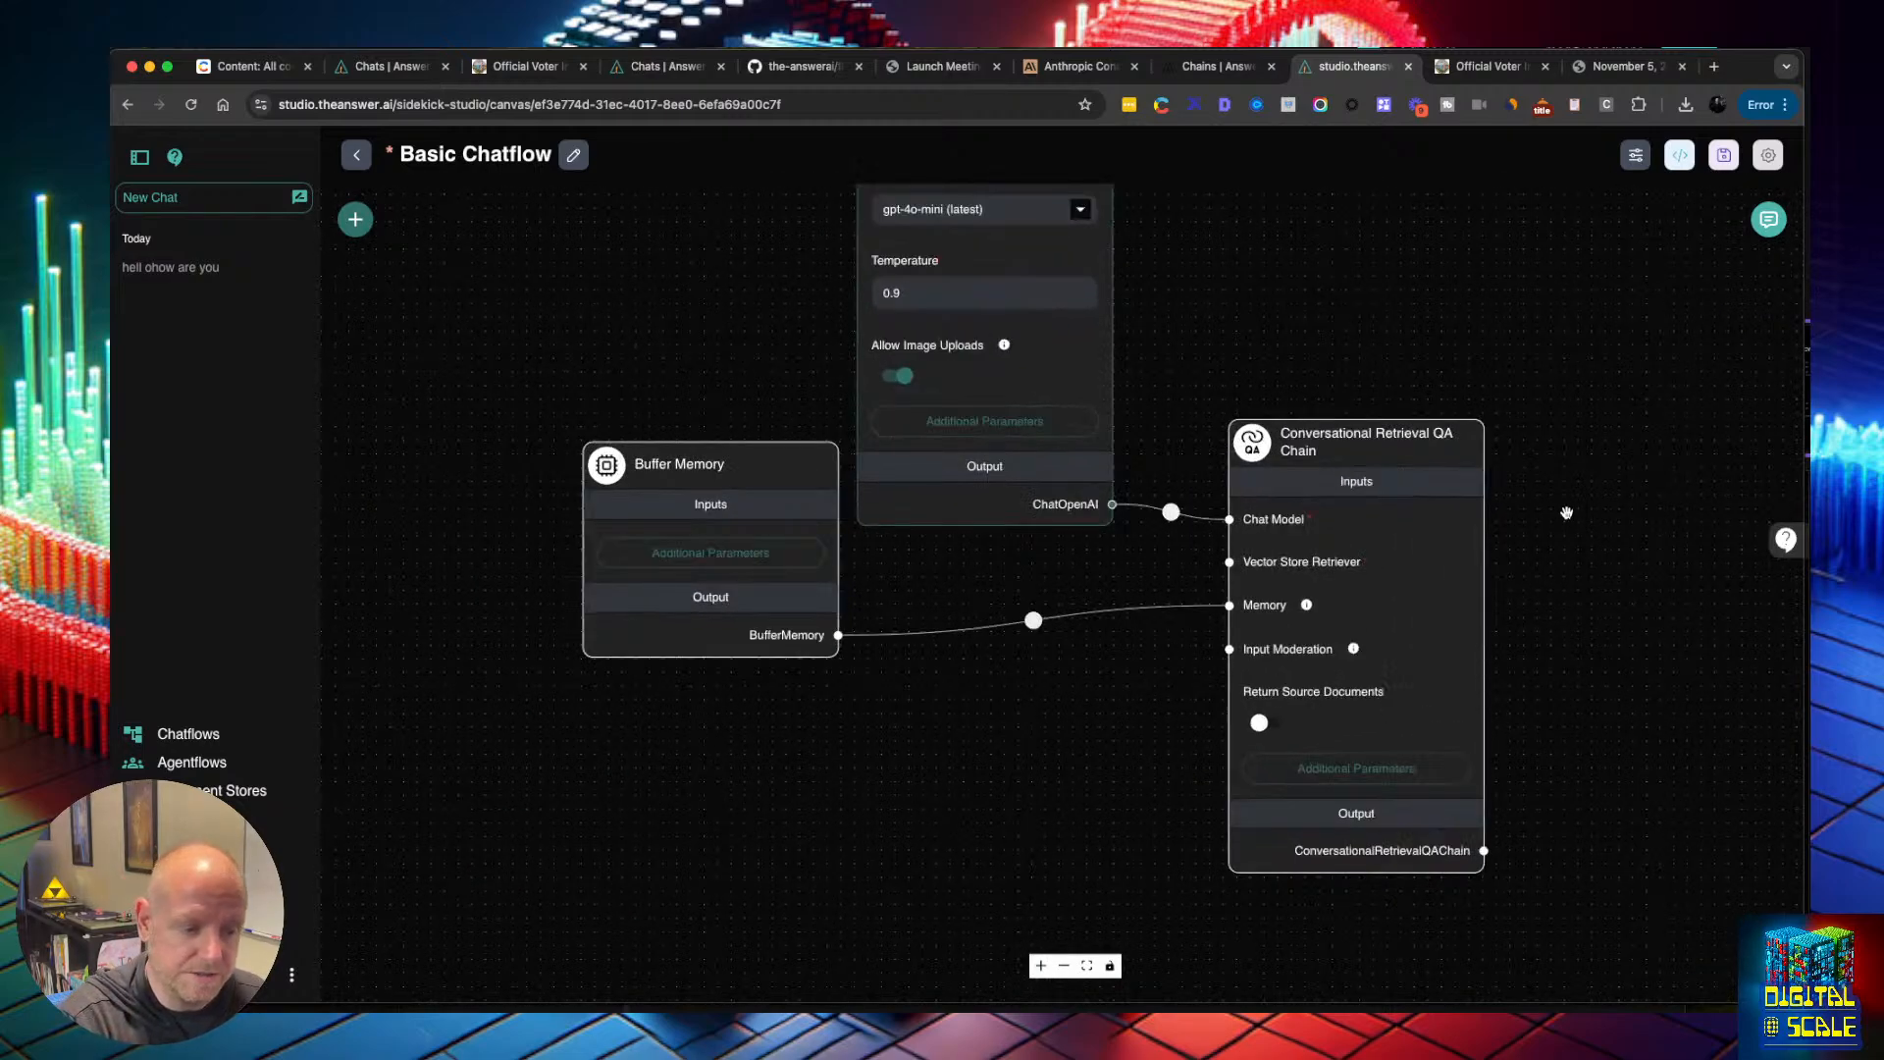
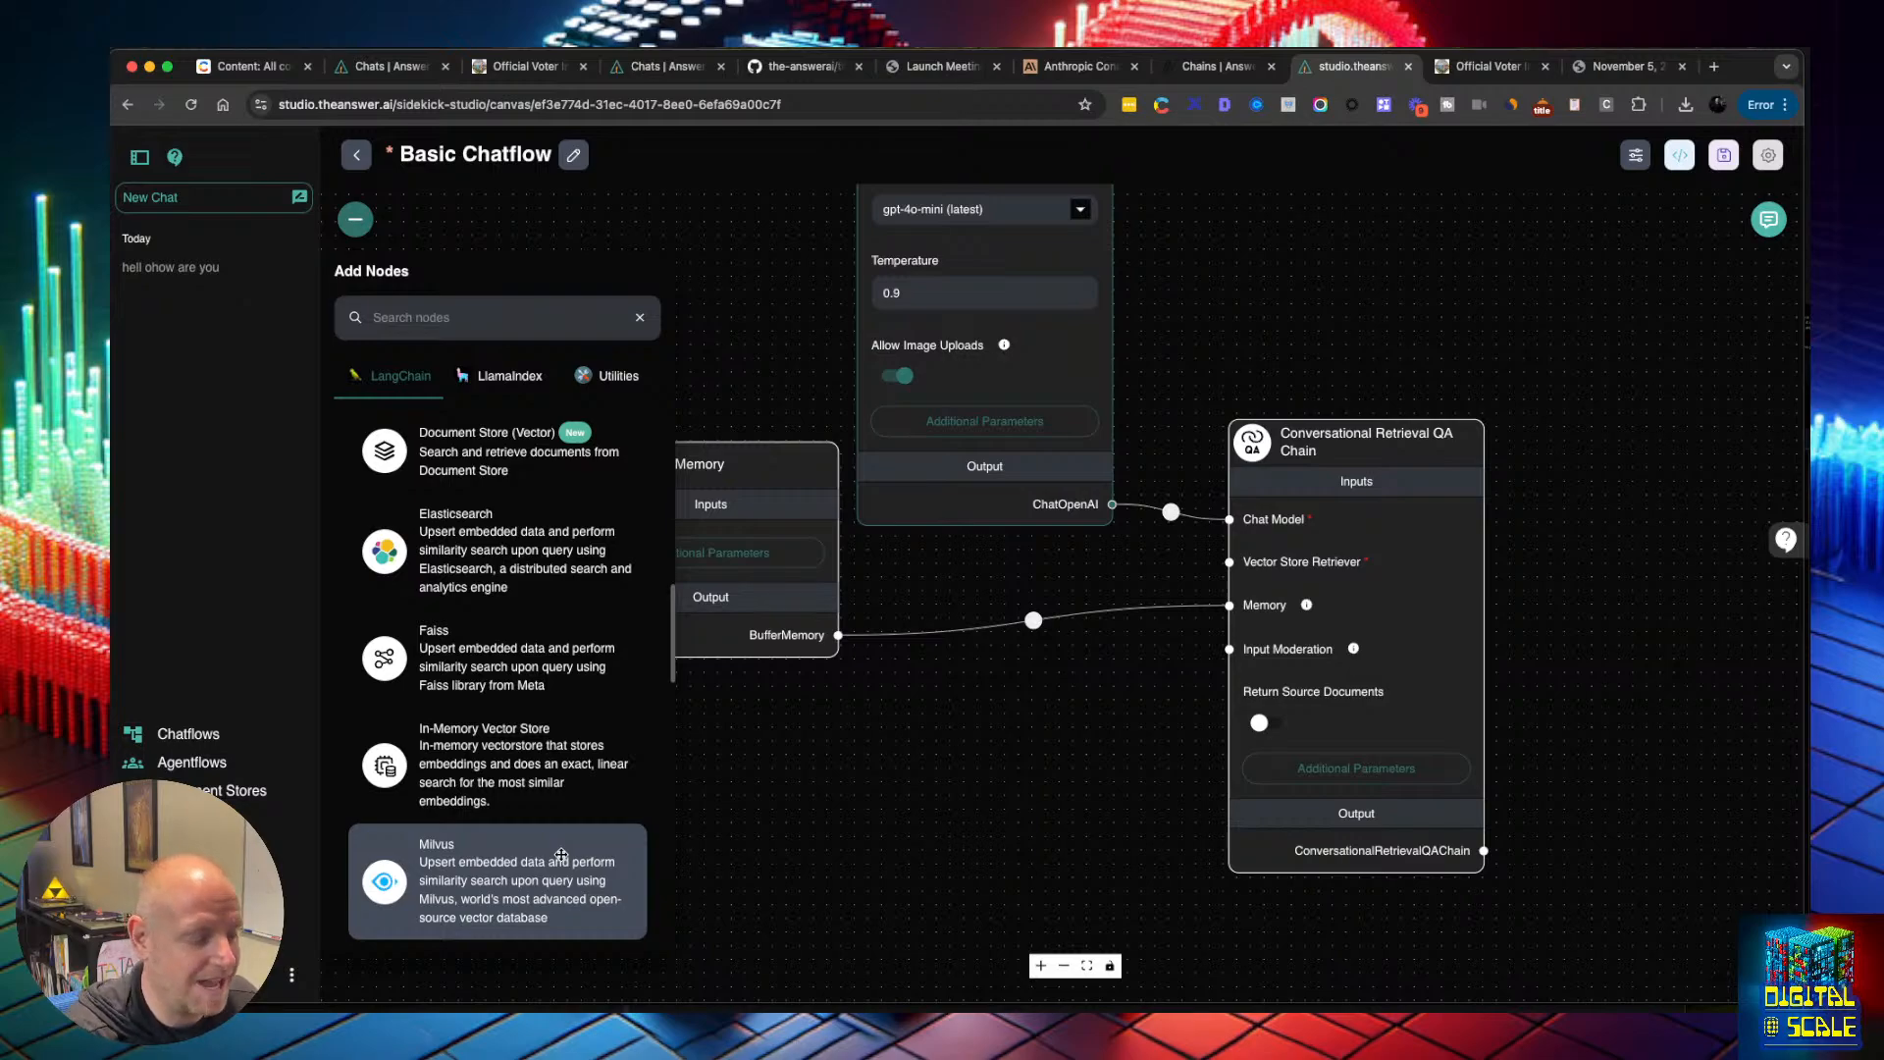
Browse the LangChain vector stores and add an In-Memory Vector Store node below the ChatOpenAI node
scroll(491, 775, up, 2)
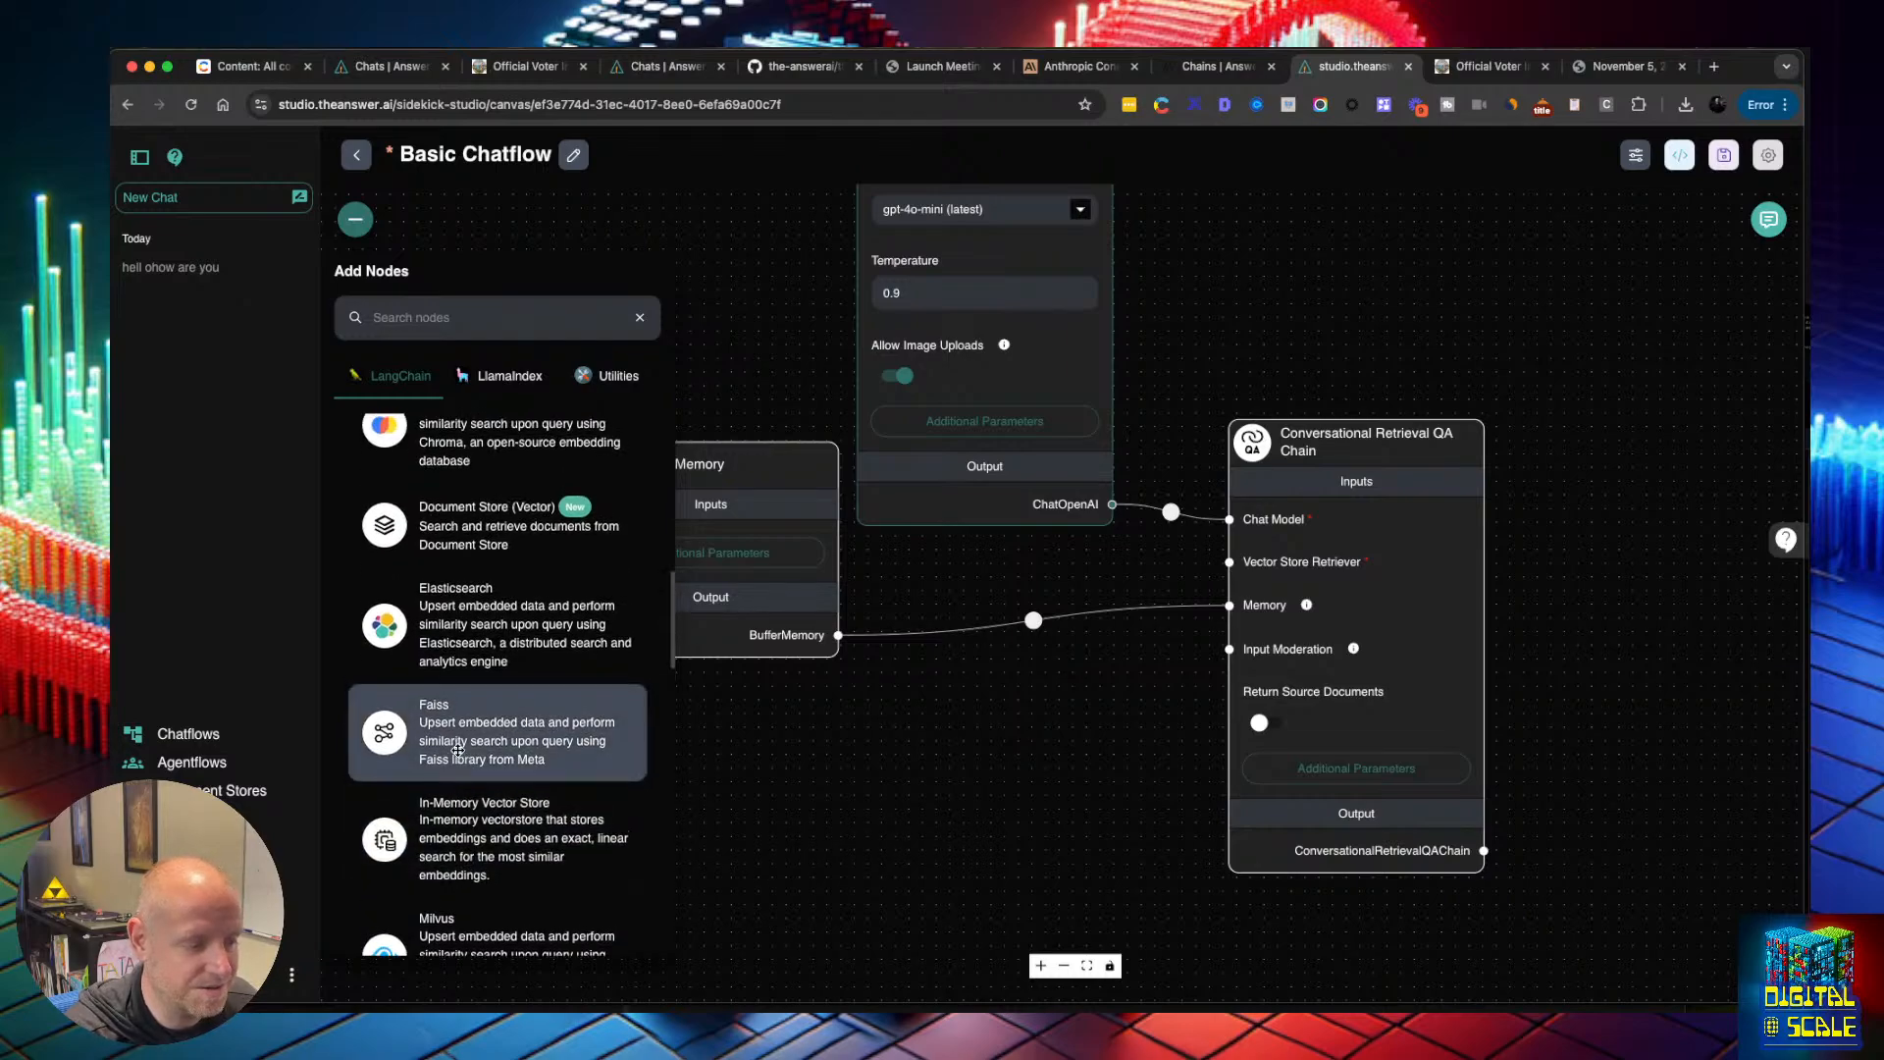
scroll(457, 750, down, 1)
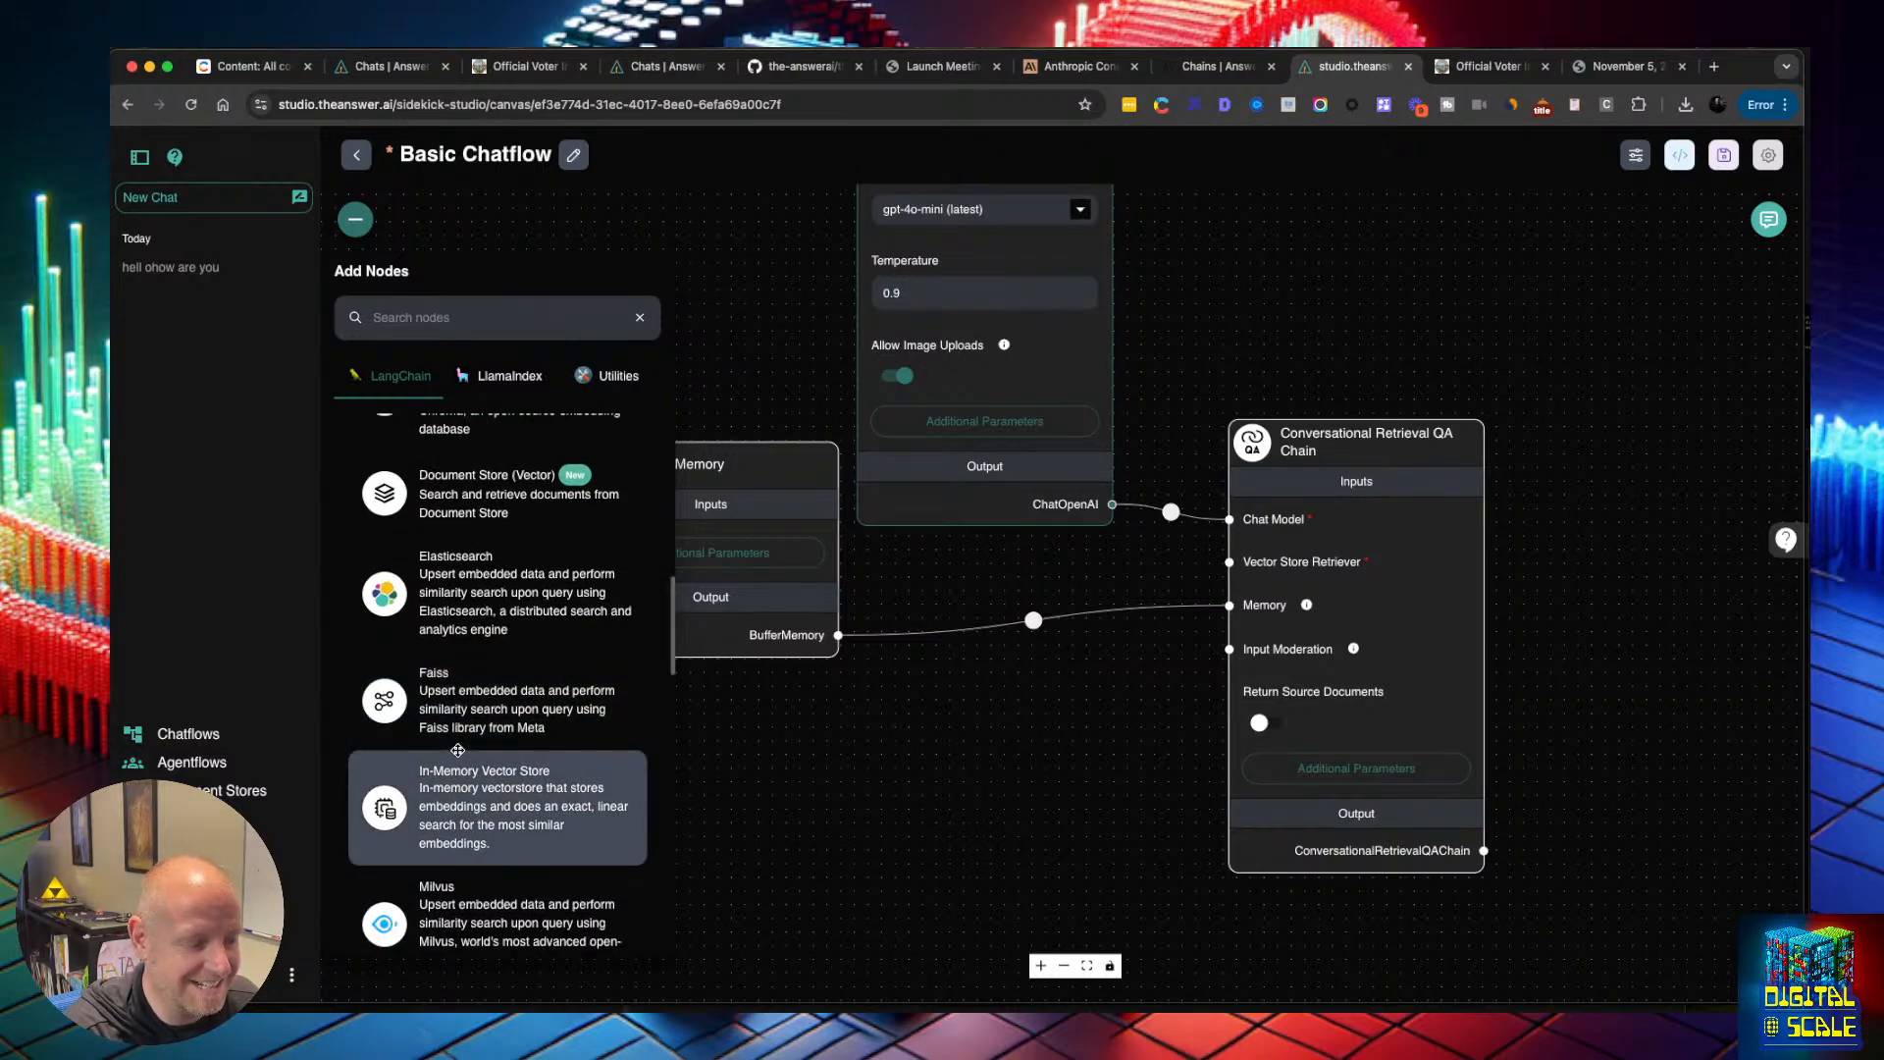
scroll(461, 726, up, 5)
scroll(471, 648, down, 6)
scroll(481, 606, down, 8)
scroll(491, 605, down, 9)
scroll(491, 617, up, 5)
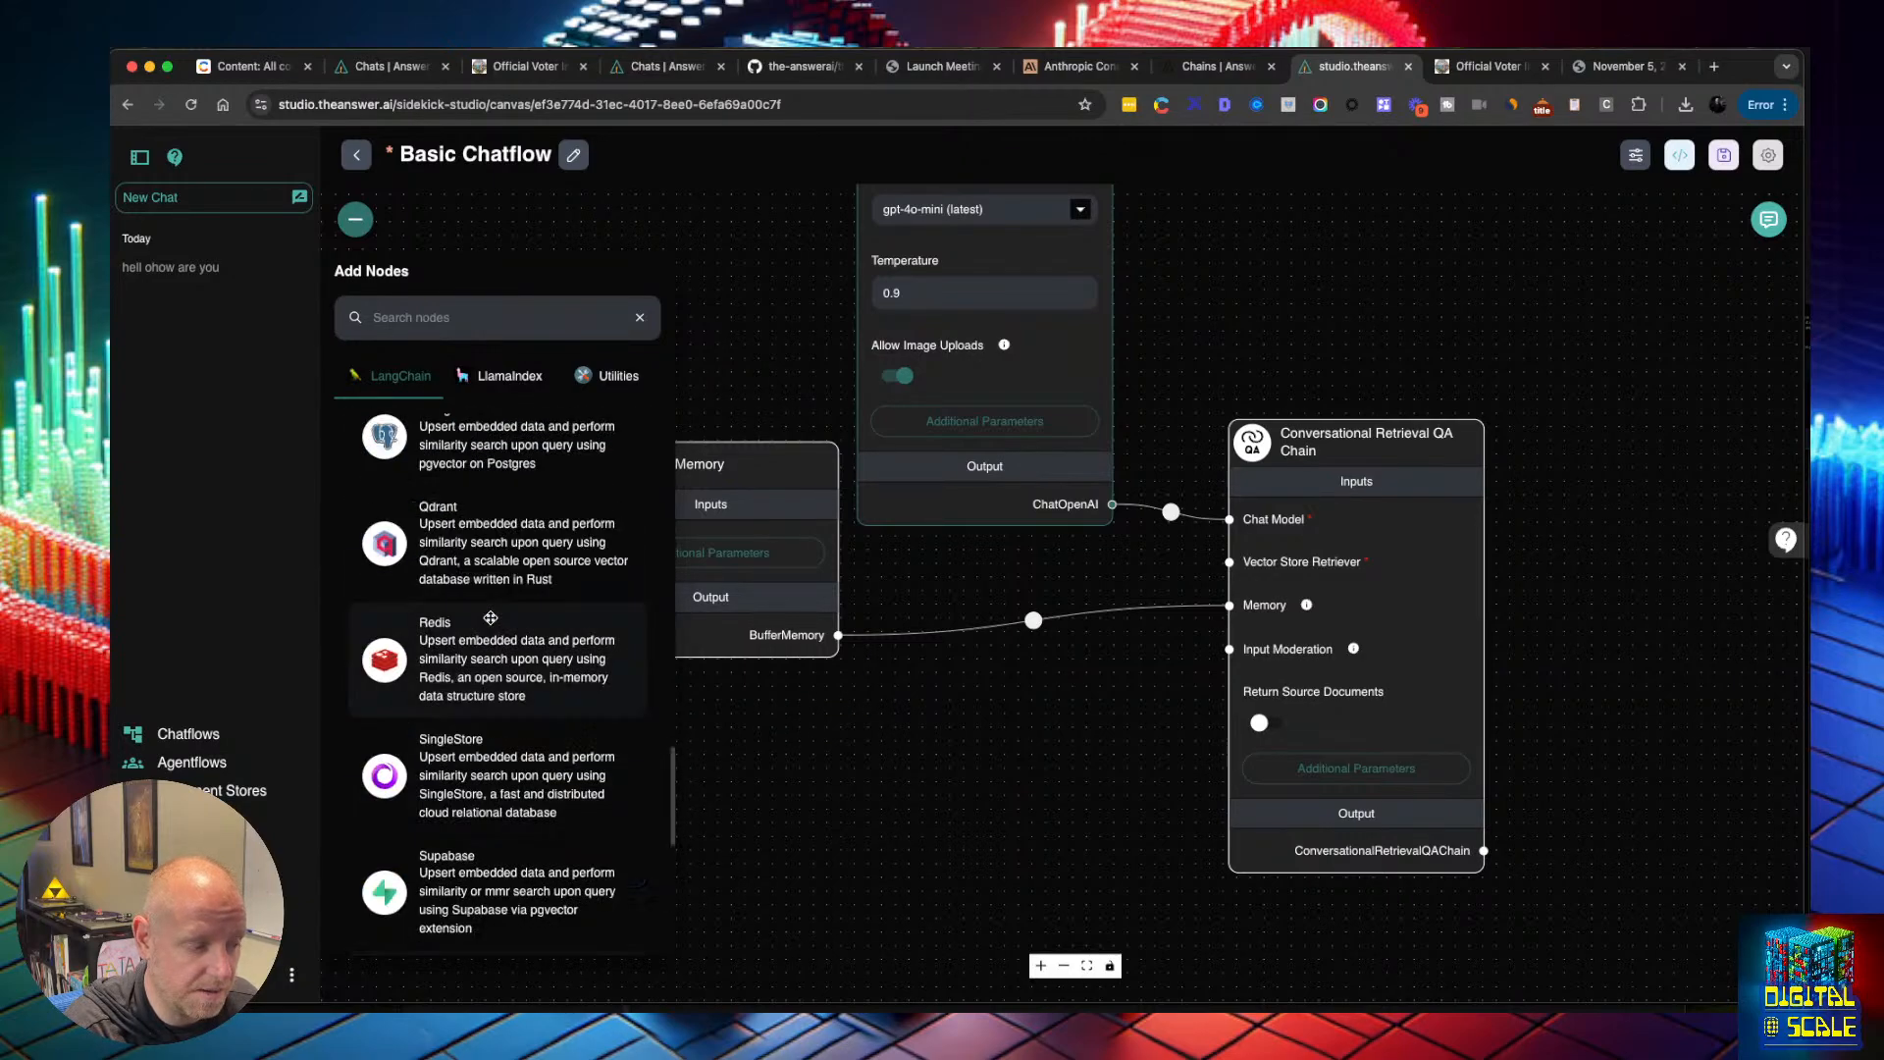
scroll(491, 617, up, 2)
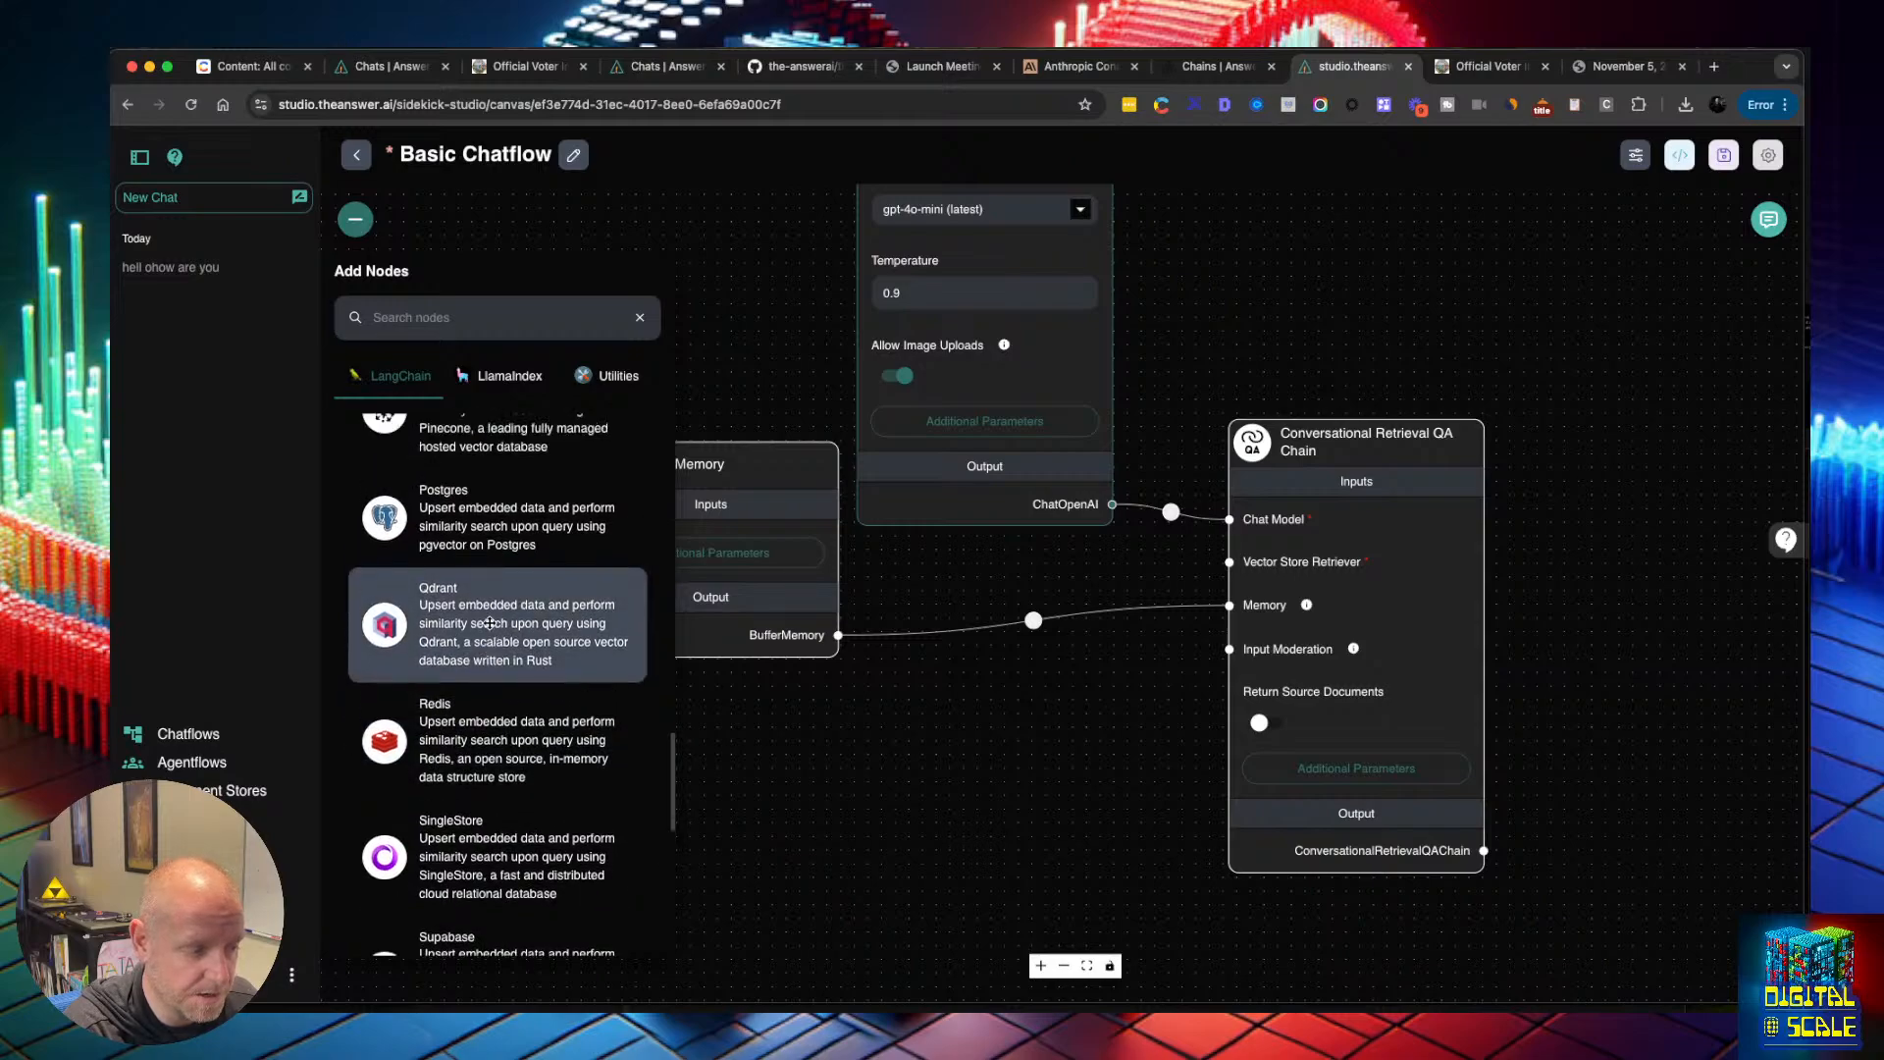
scroll(491, 618, up, 2)
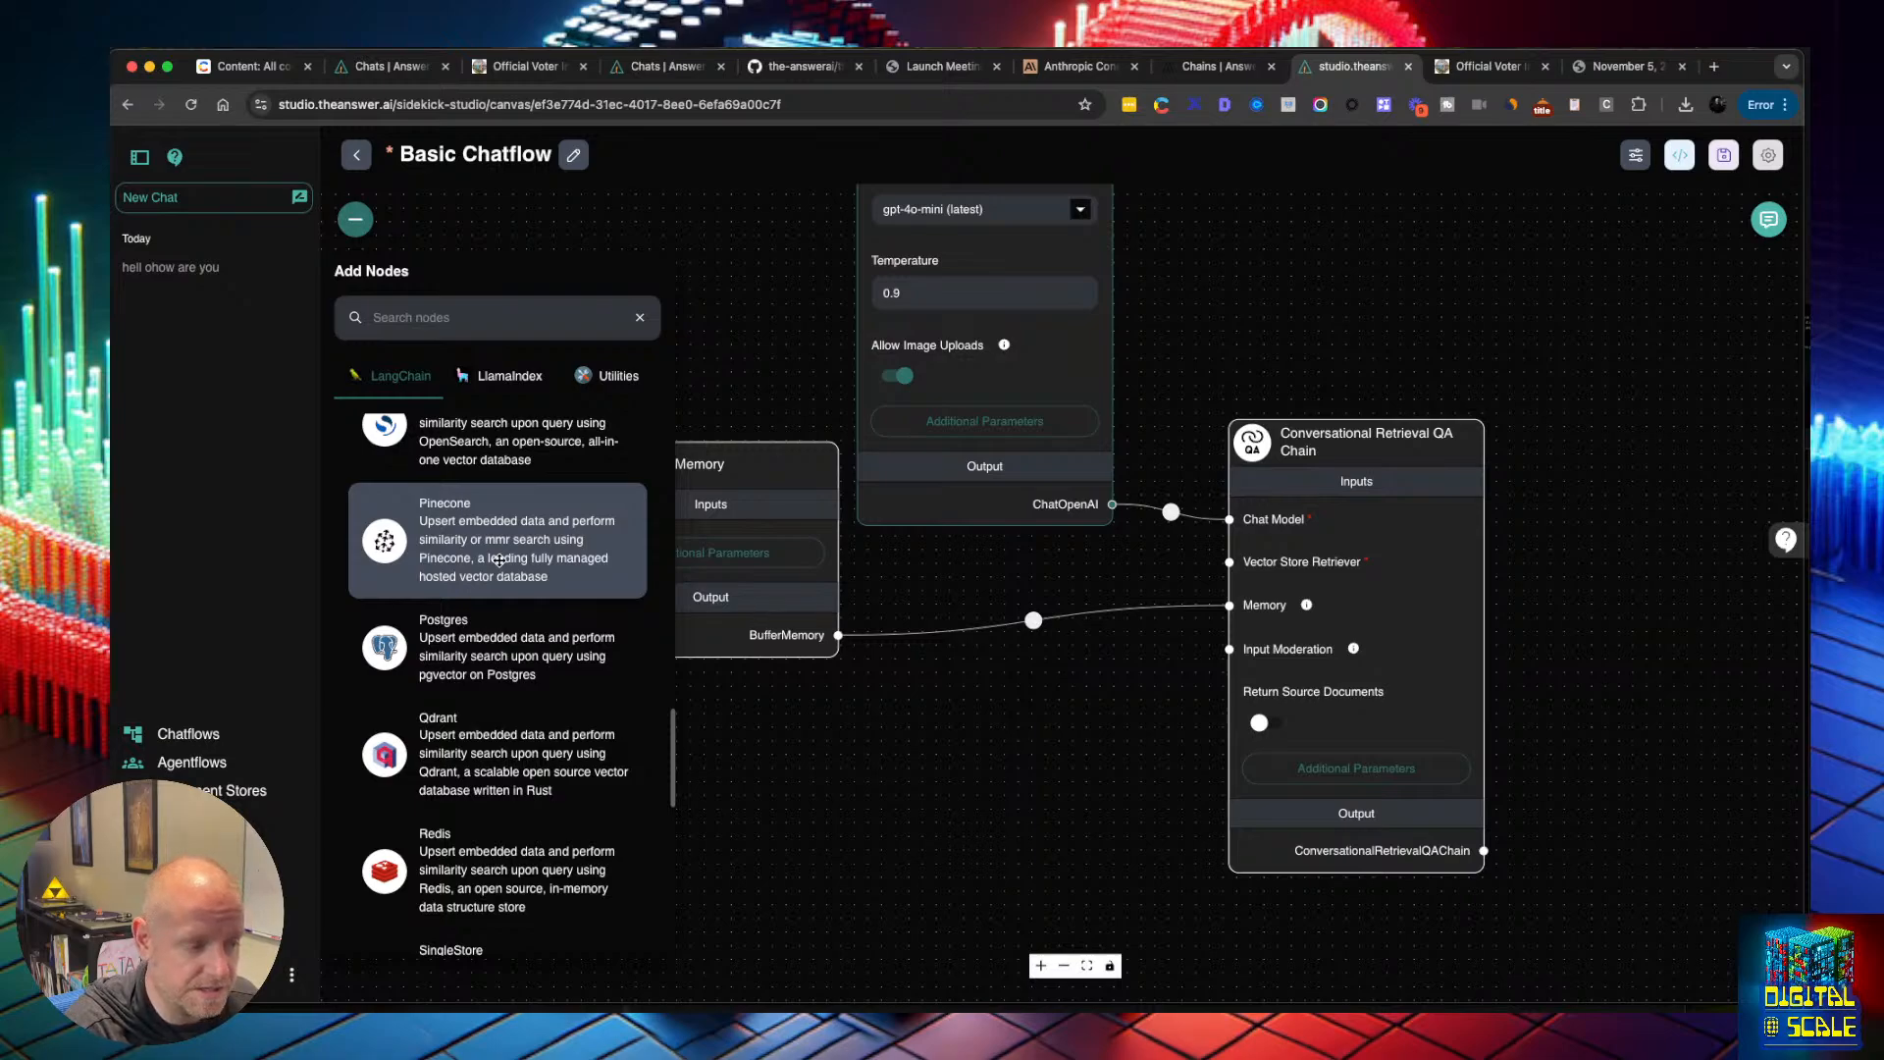
scroll(503, 564, up, 2)
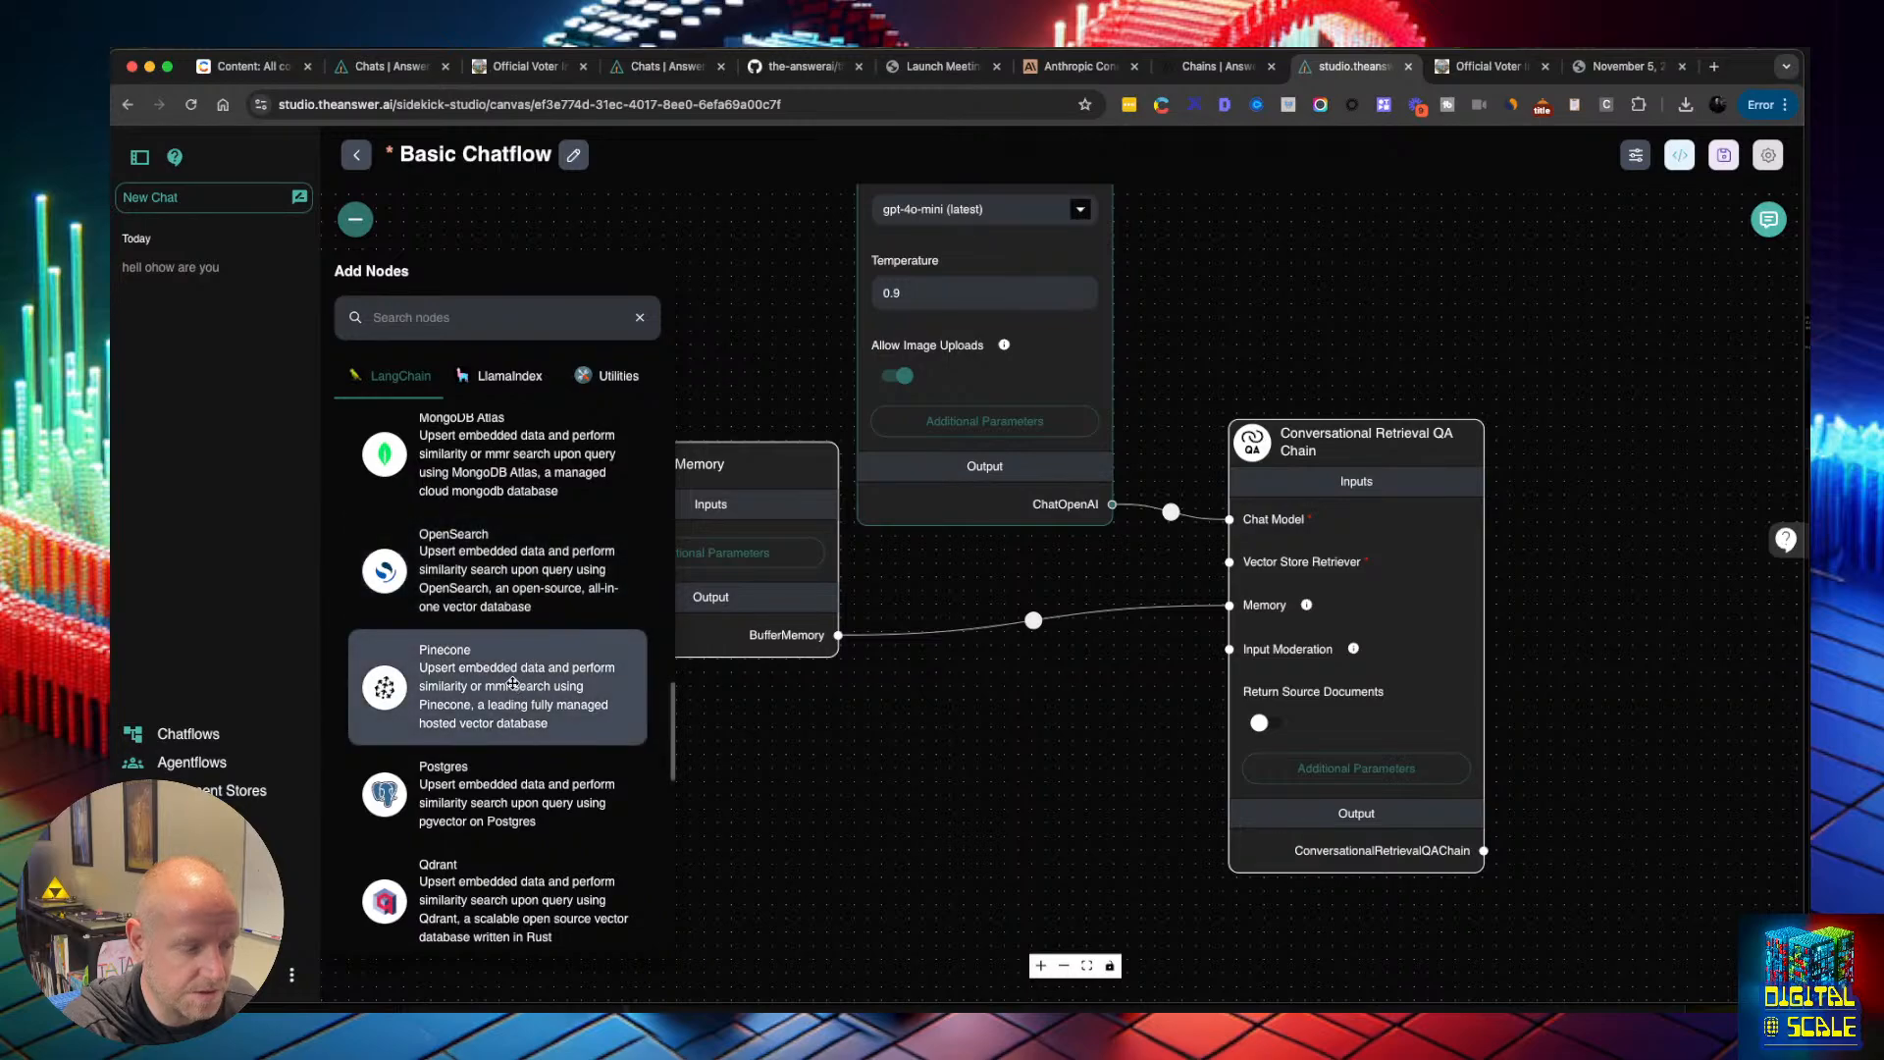
scroll(512, 683, up, 6)
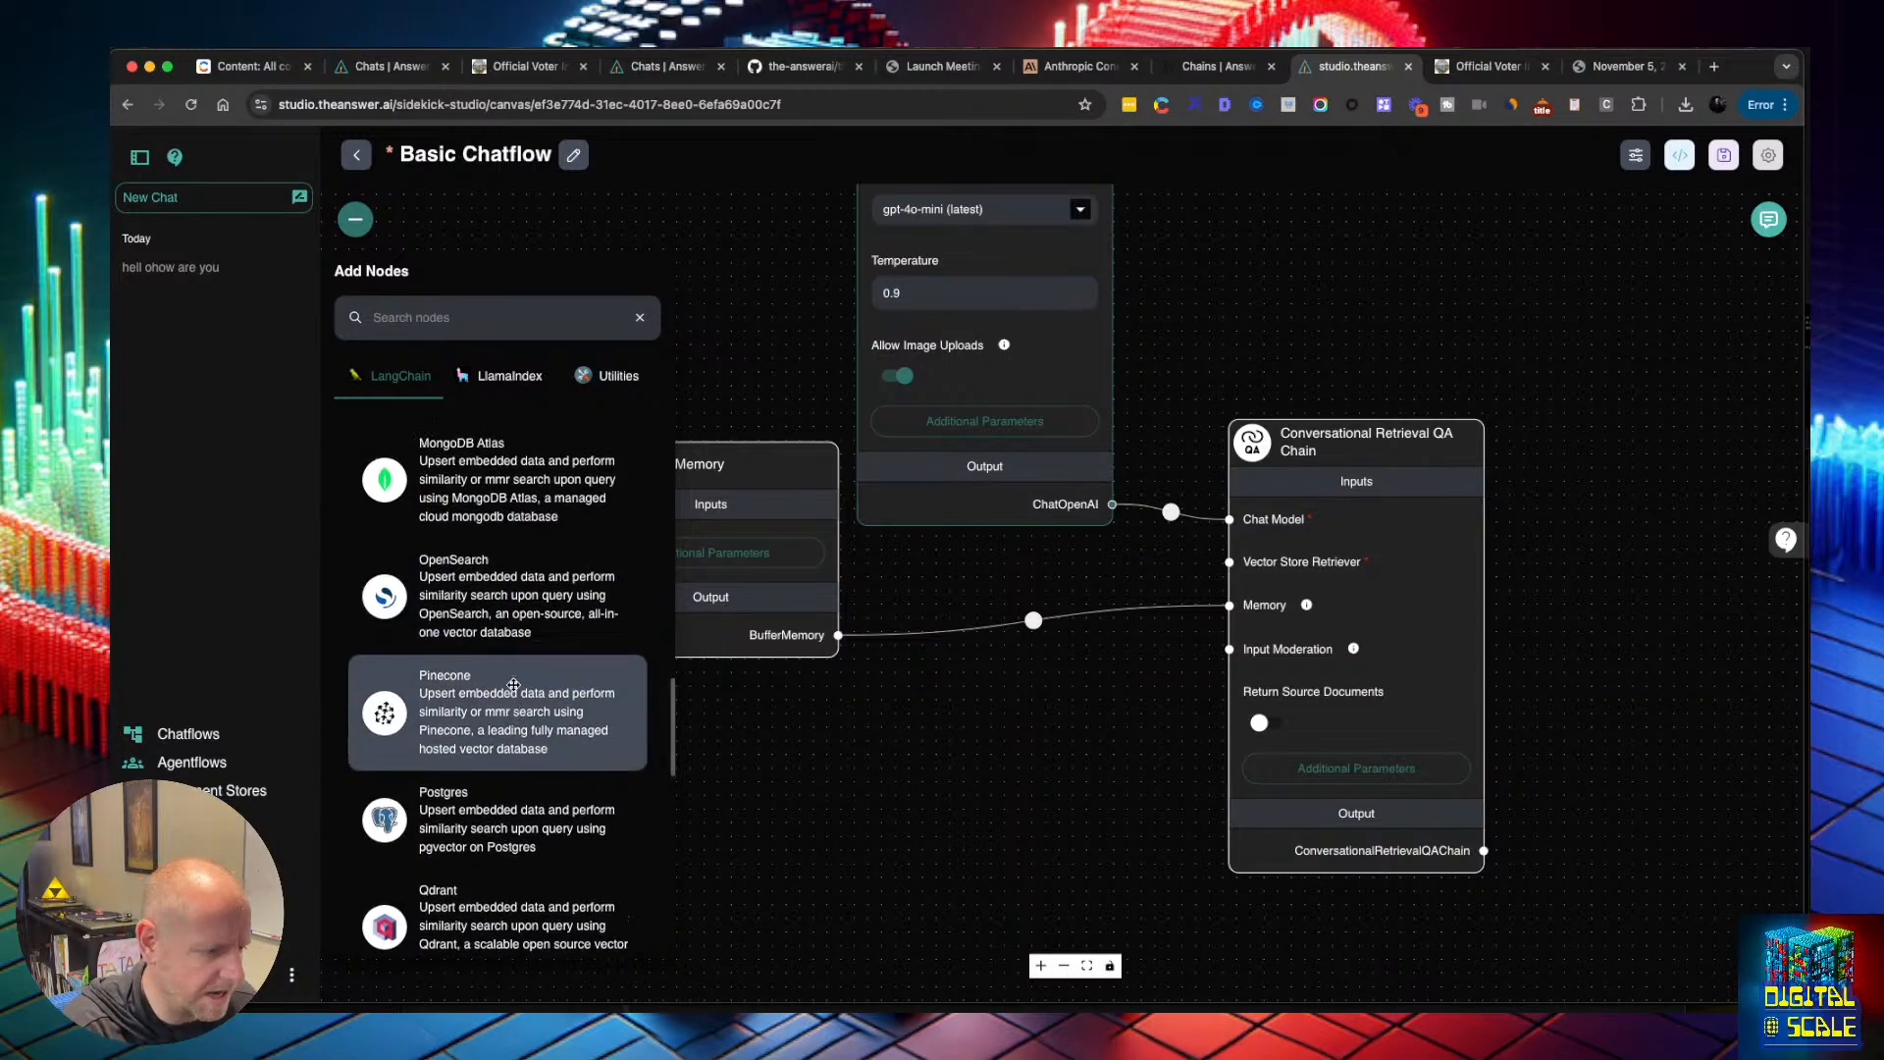
drag(516, 685, 943, 609)
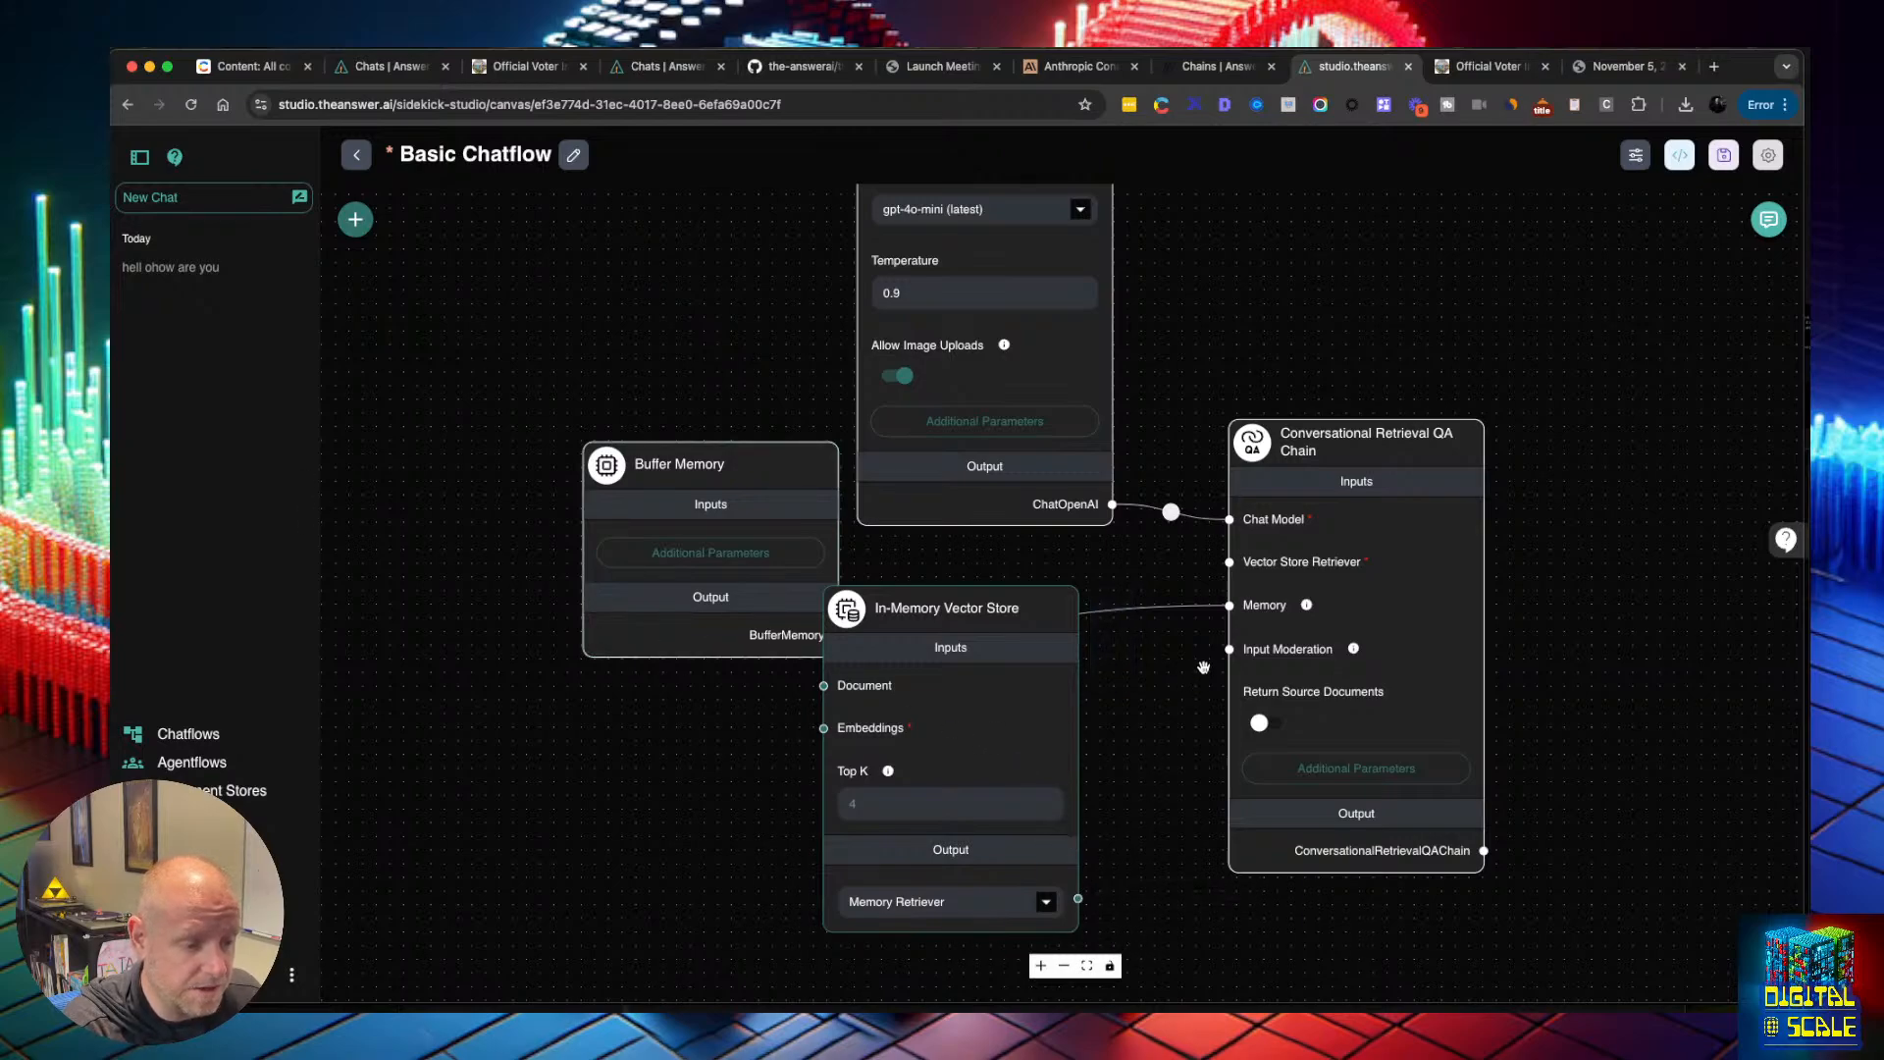
Connect the vector store's Memory Retriever output to the QA chain's Vector Store Retriever input and save the chatflow
drag(1077, 898, 1230, 561)
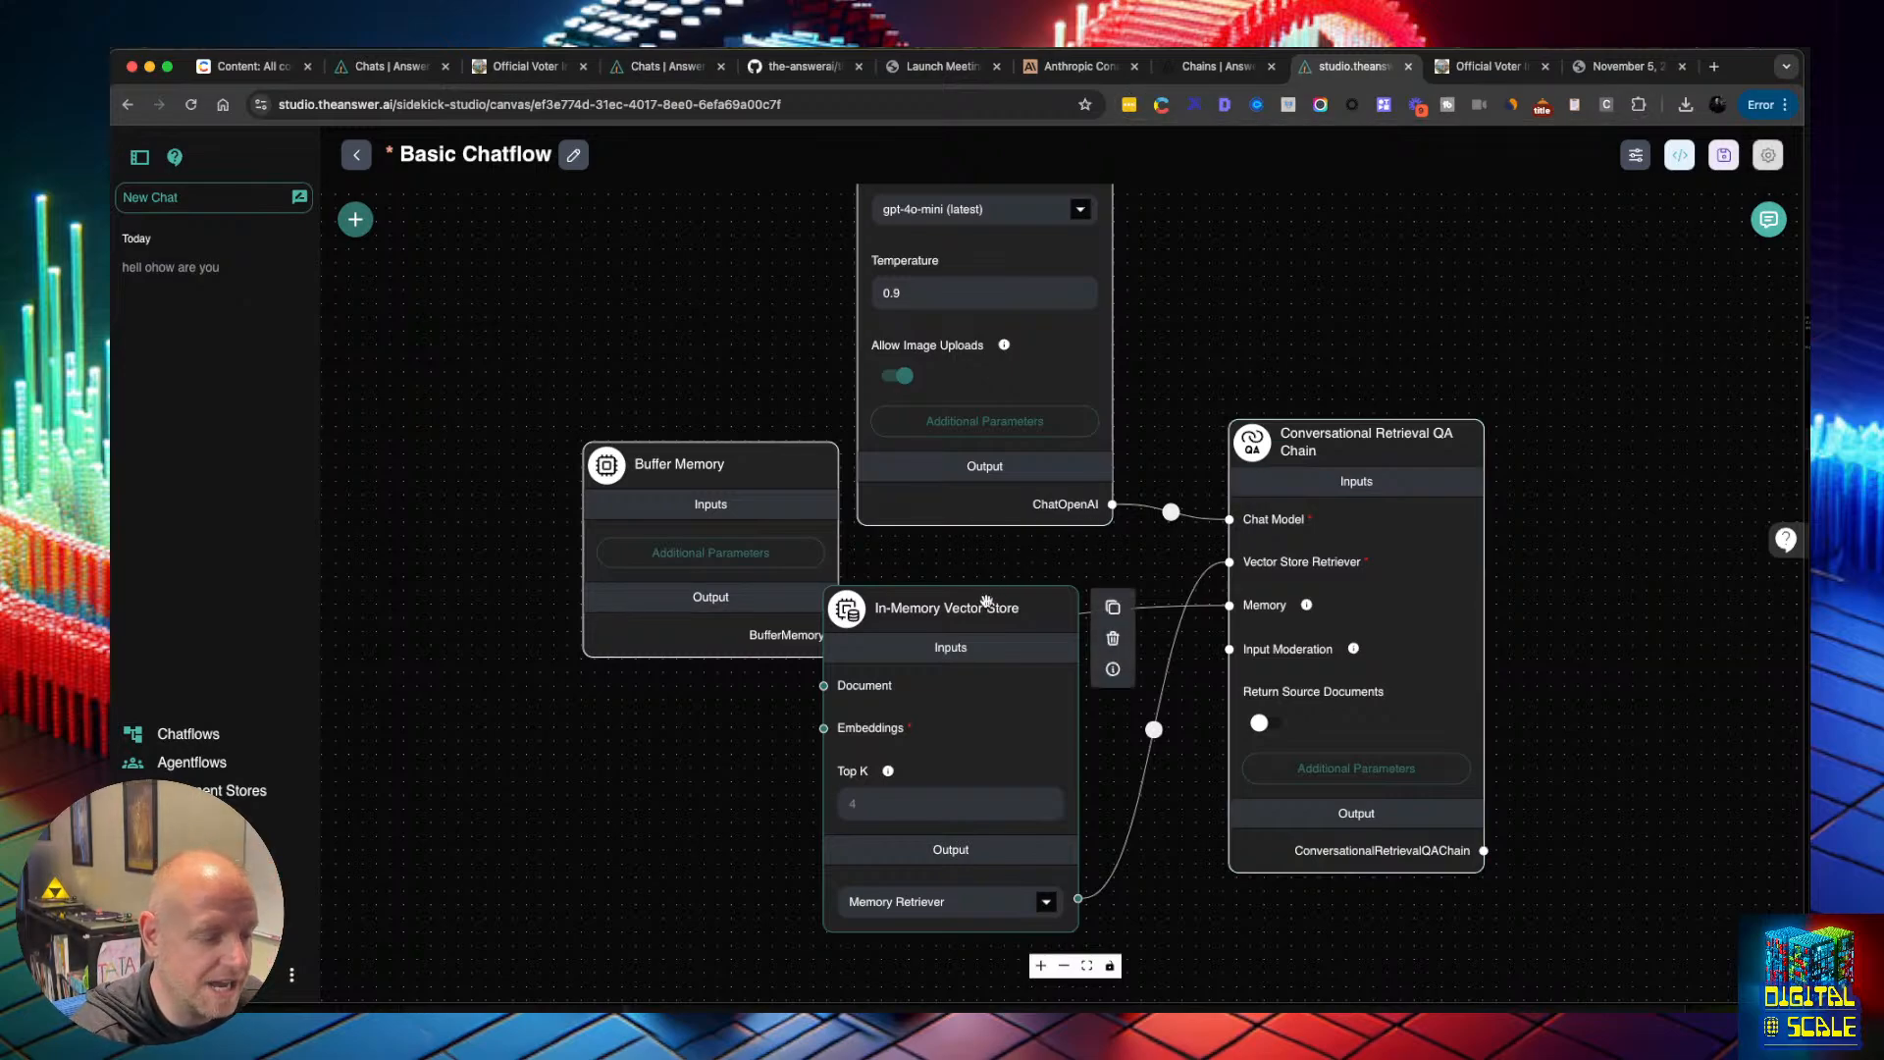
drag(982, 606, 1019, 599)
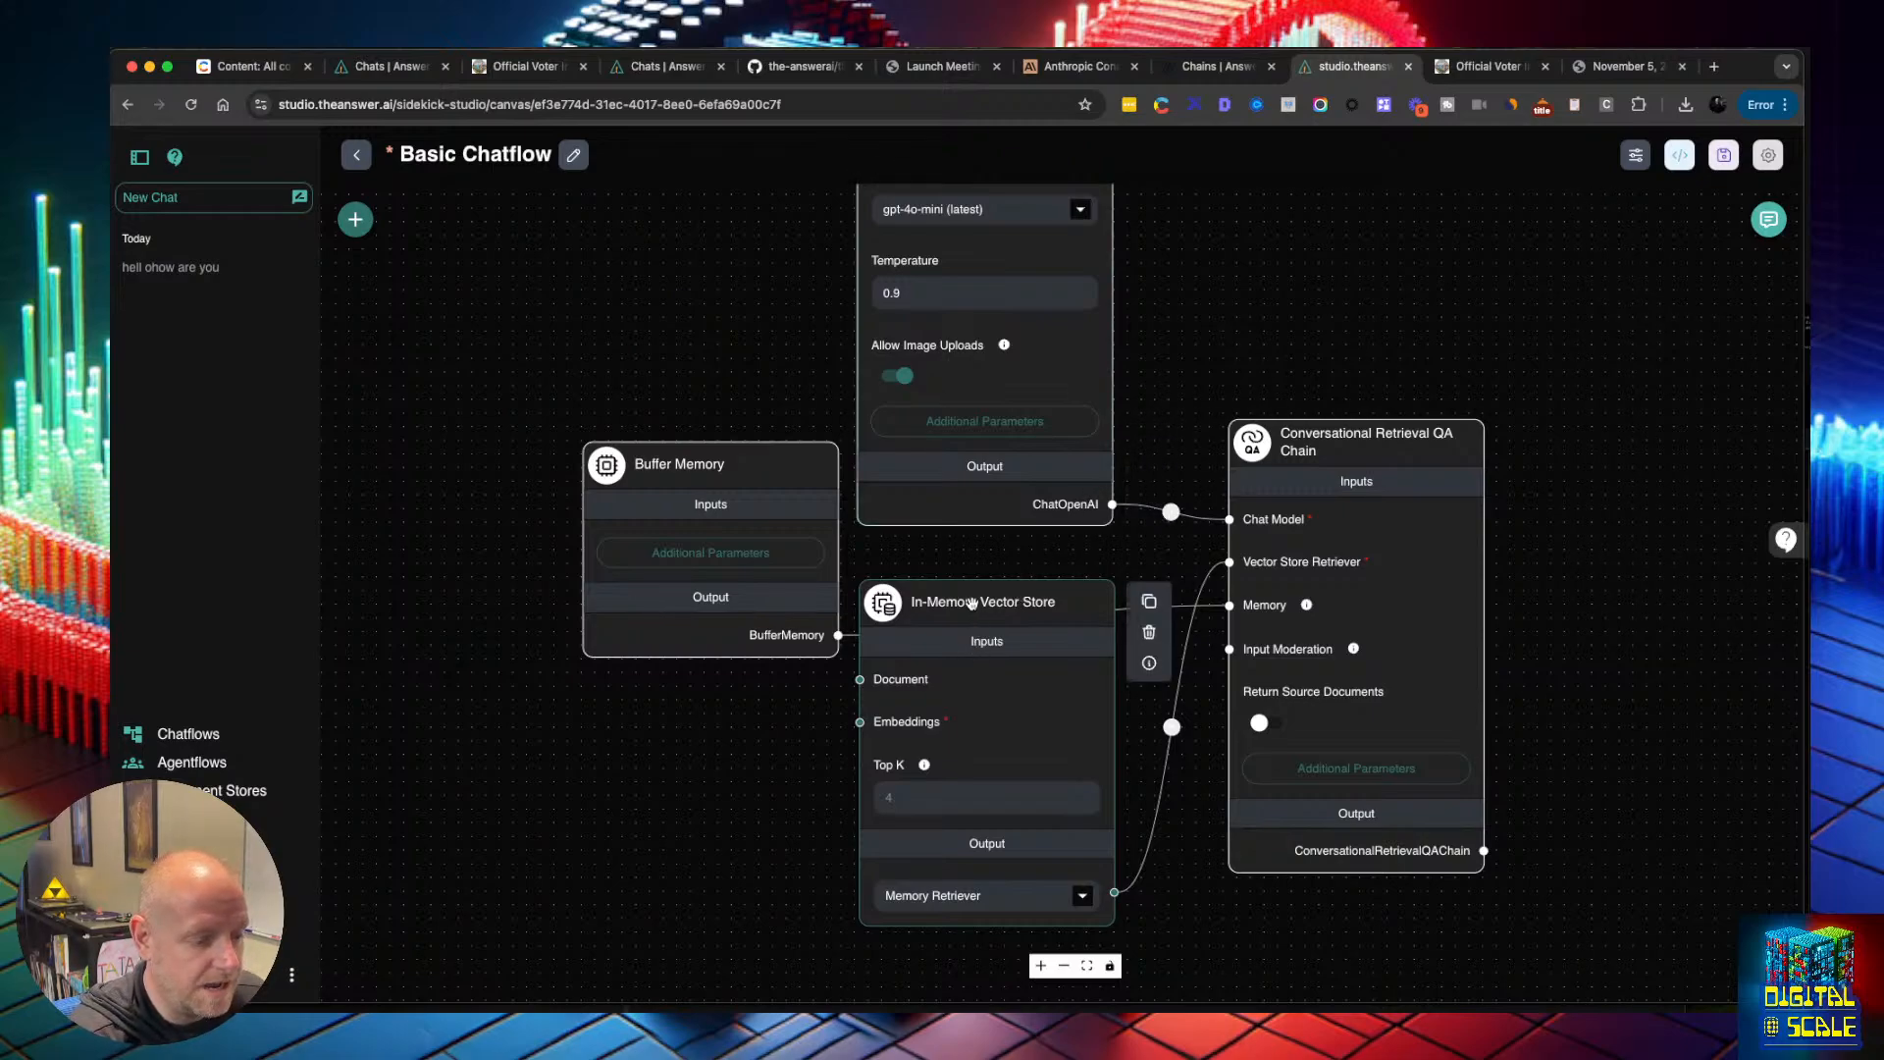
click(1723, 154)
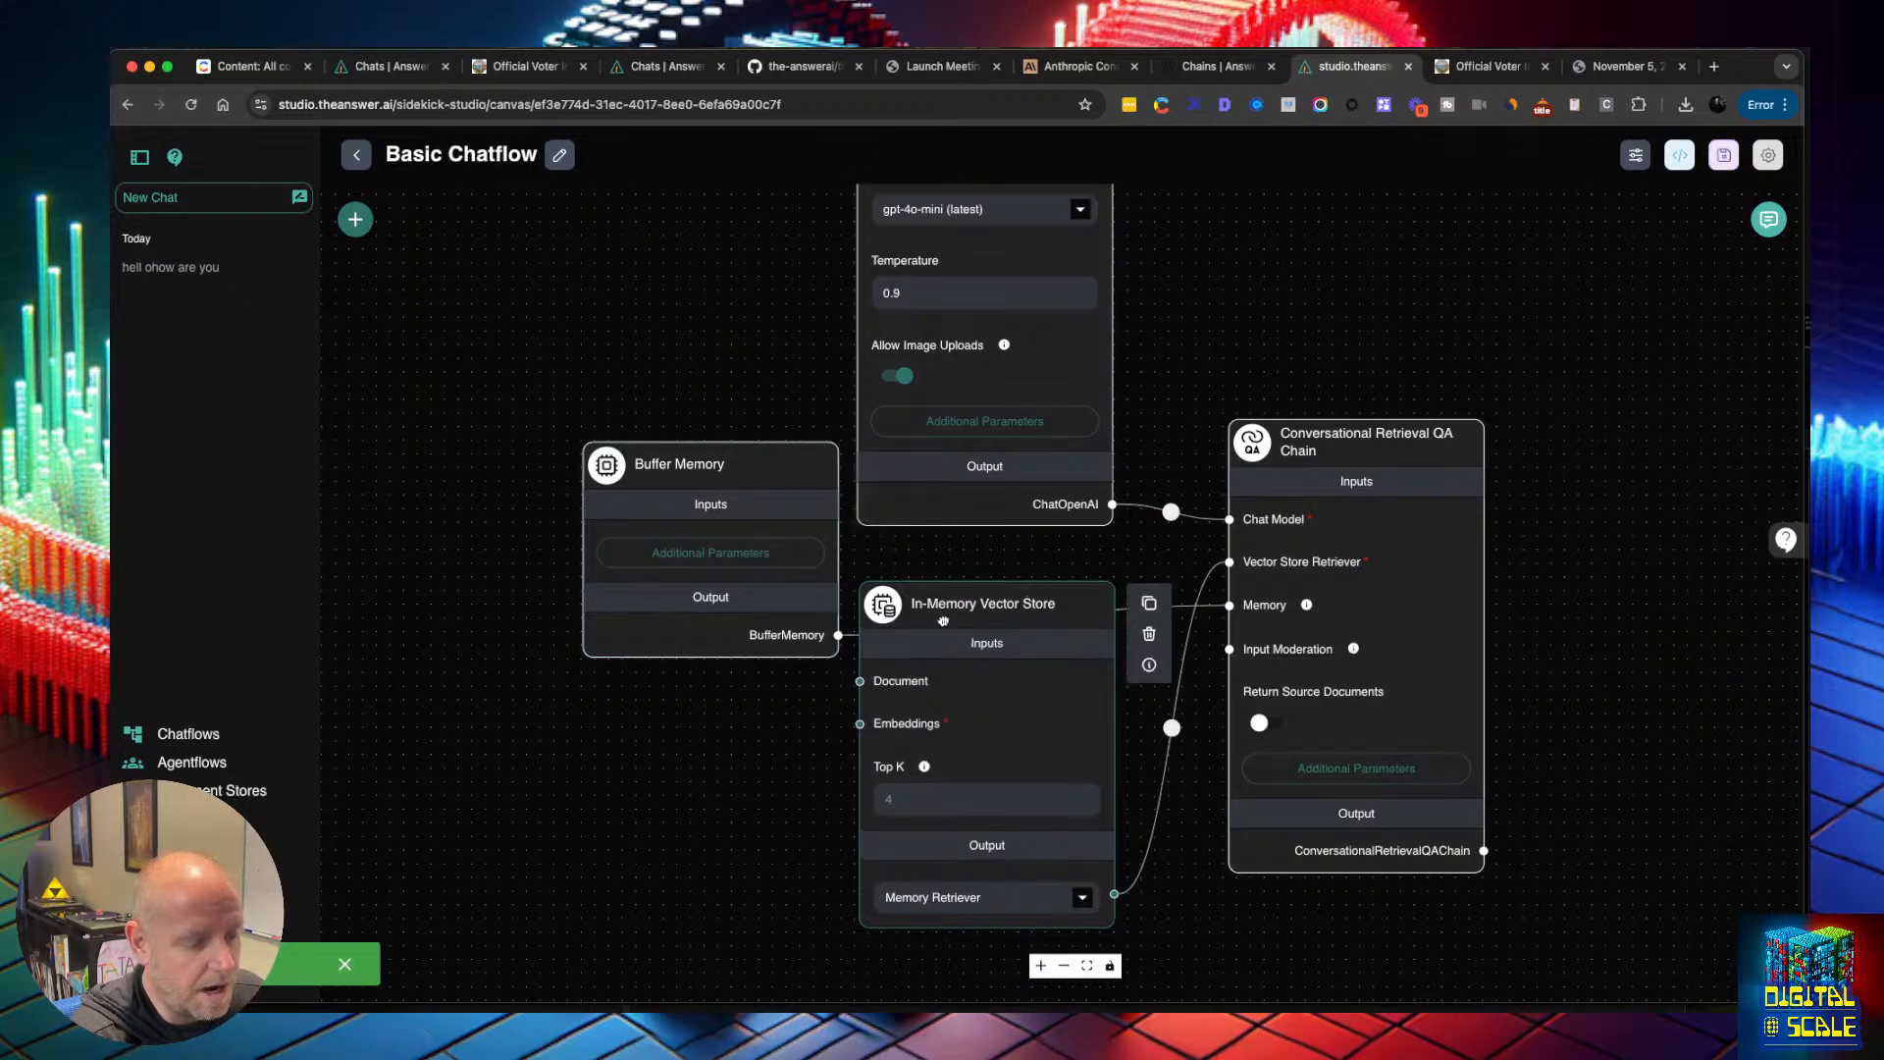
drag(941, 620, 940, 654)
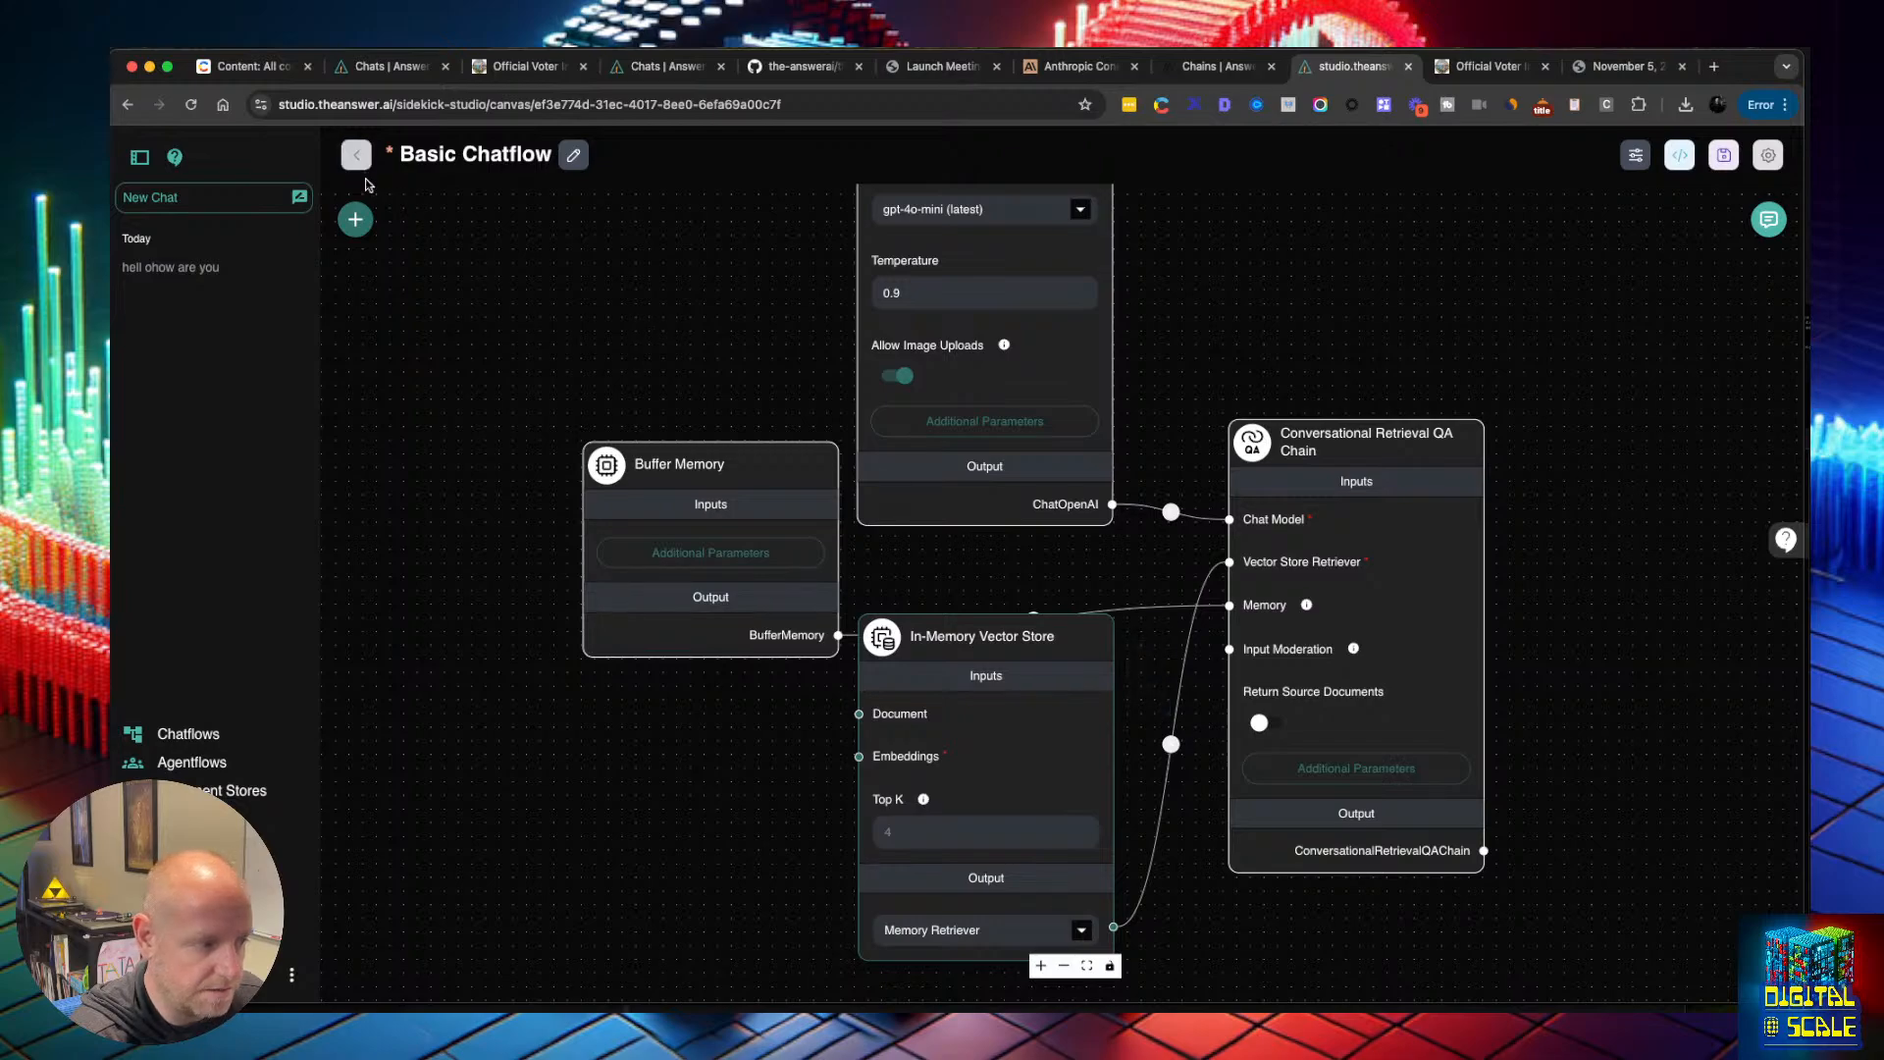
Add an OpenAI Embeddings node below Buffer Memory and connect its output to the In-Memory Vector Store's Embeddings input
click(357, 224)
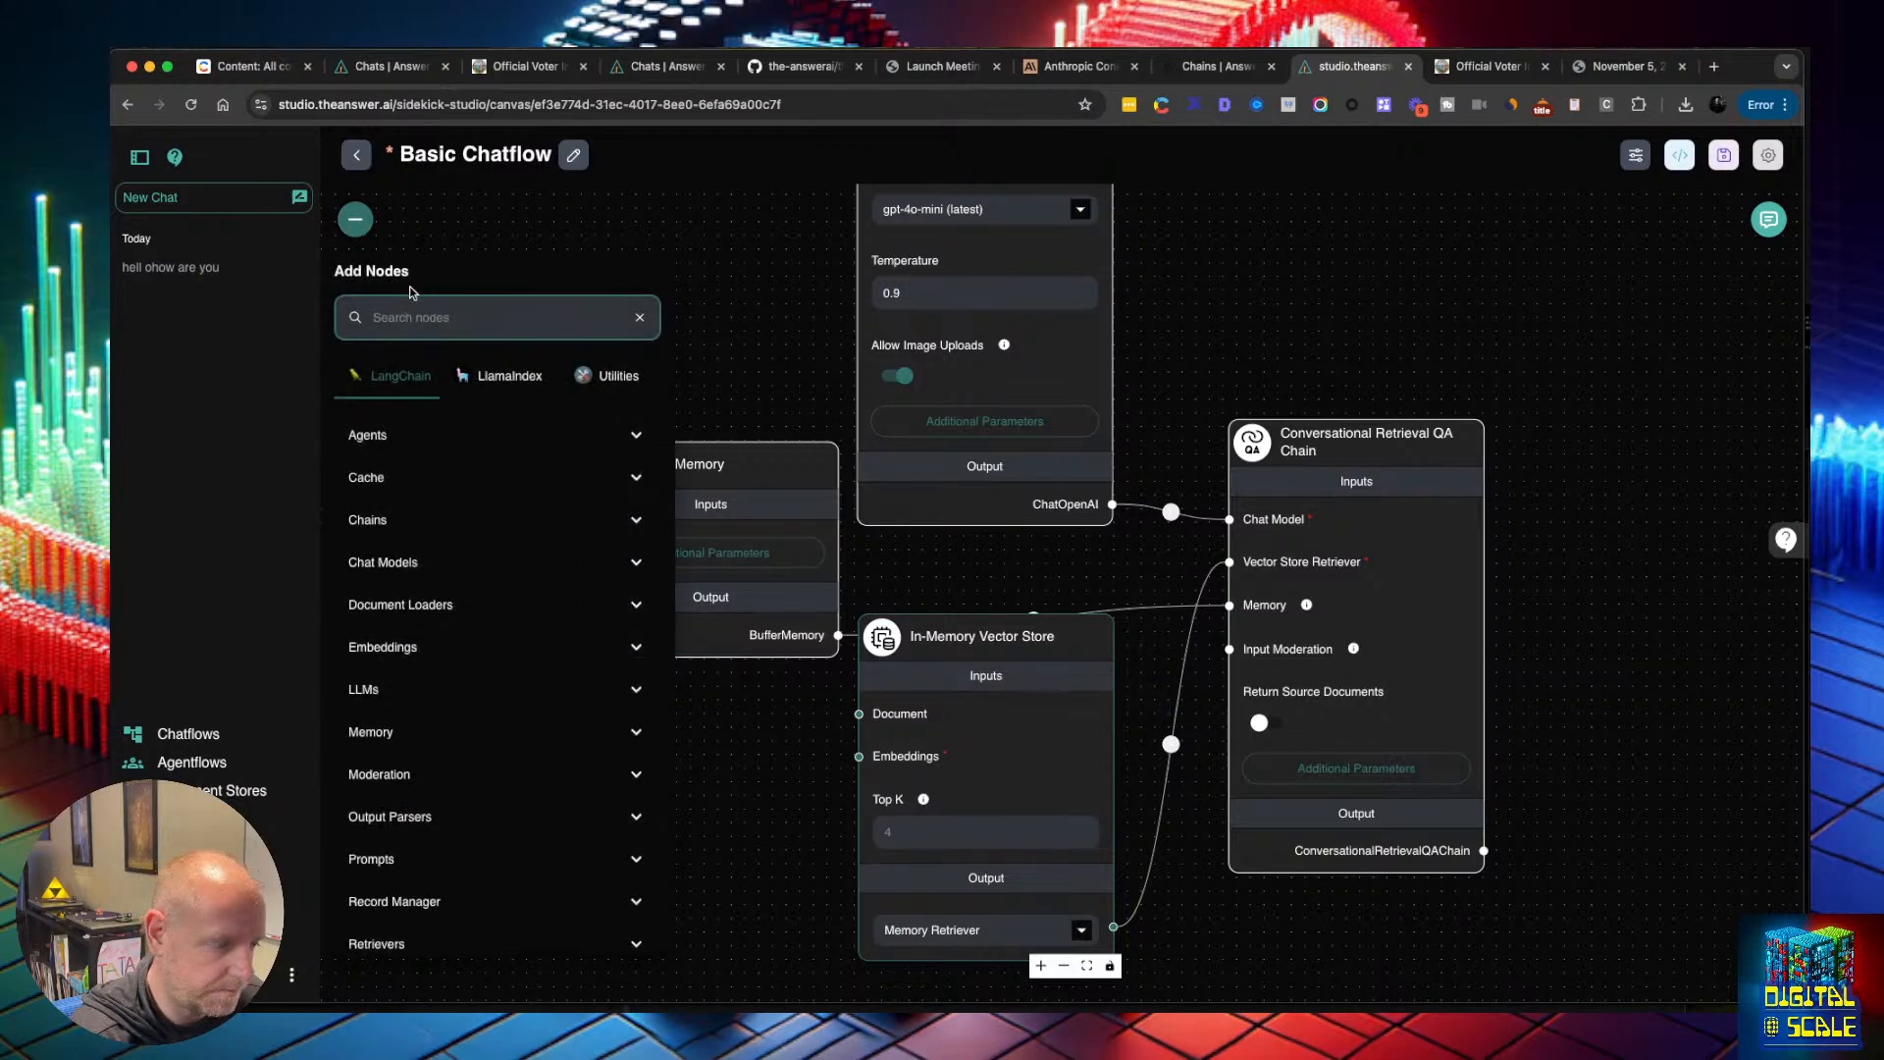
click(454, 643)
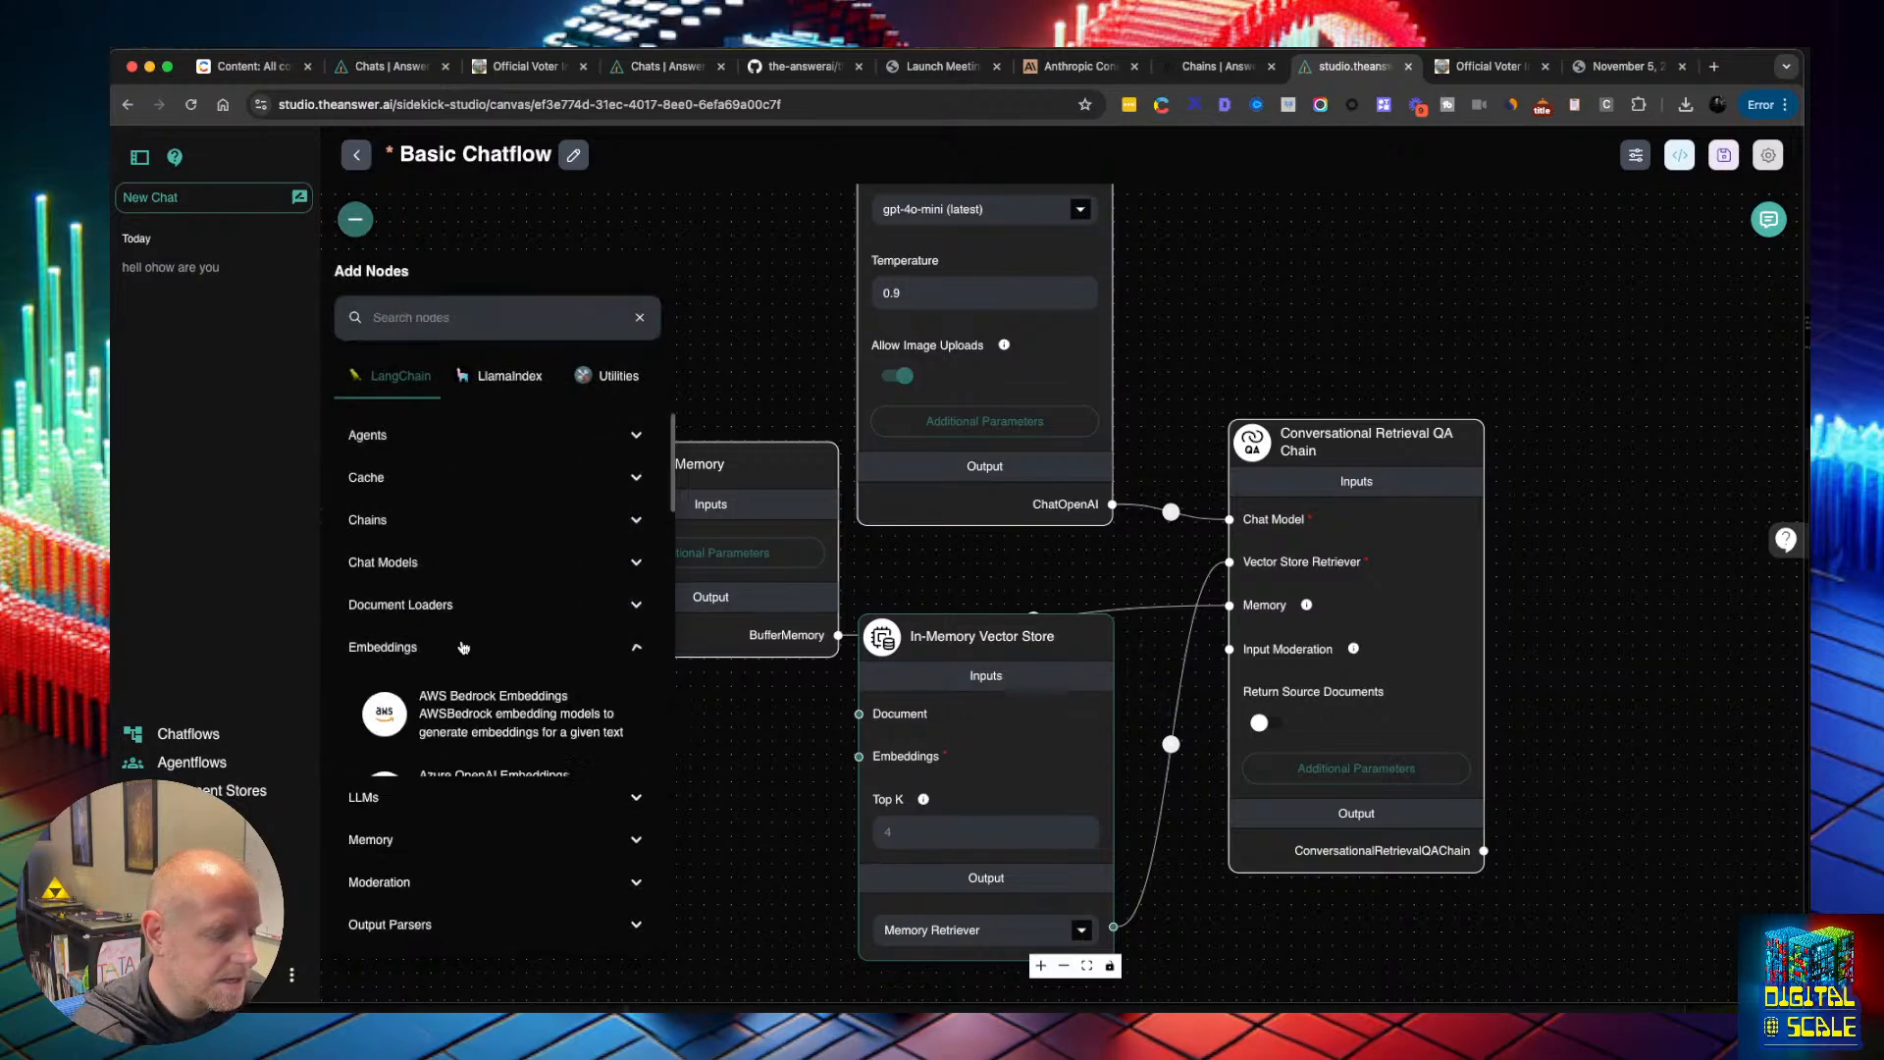
scroll(459, 639, down, 5)
scroll(462, 641, down, 5)
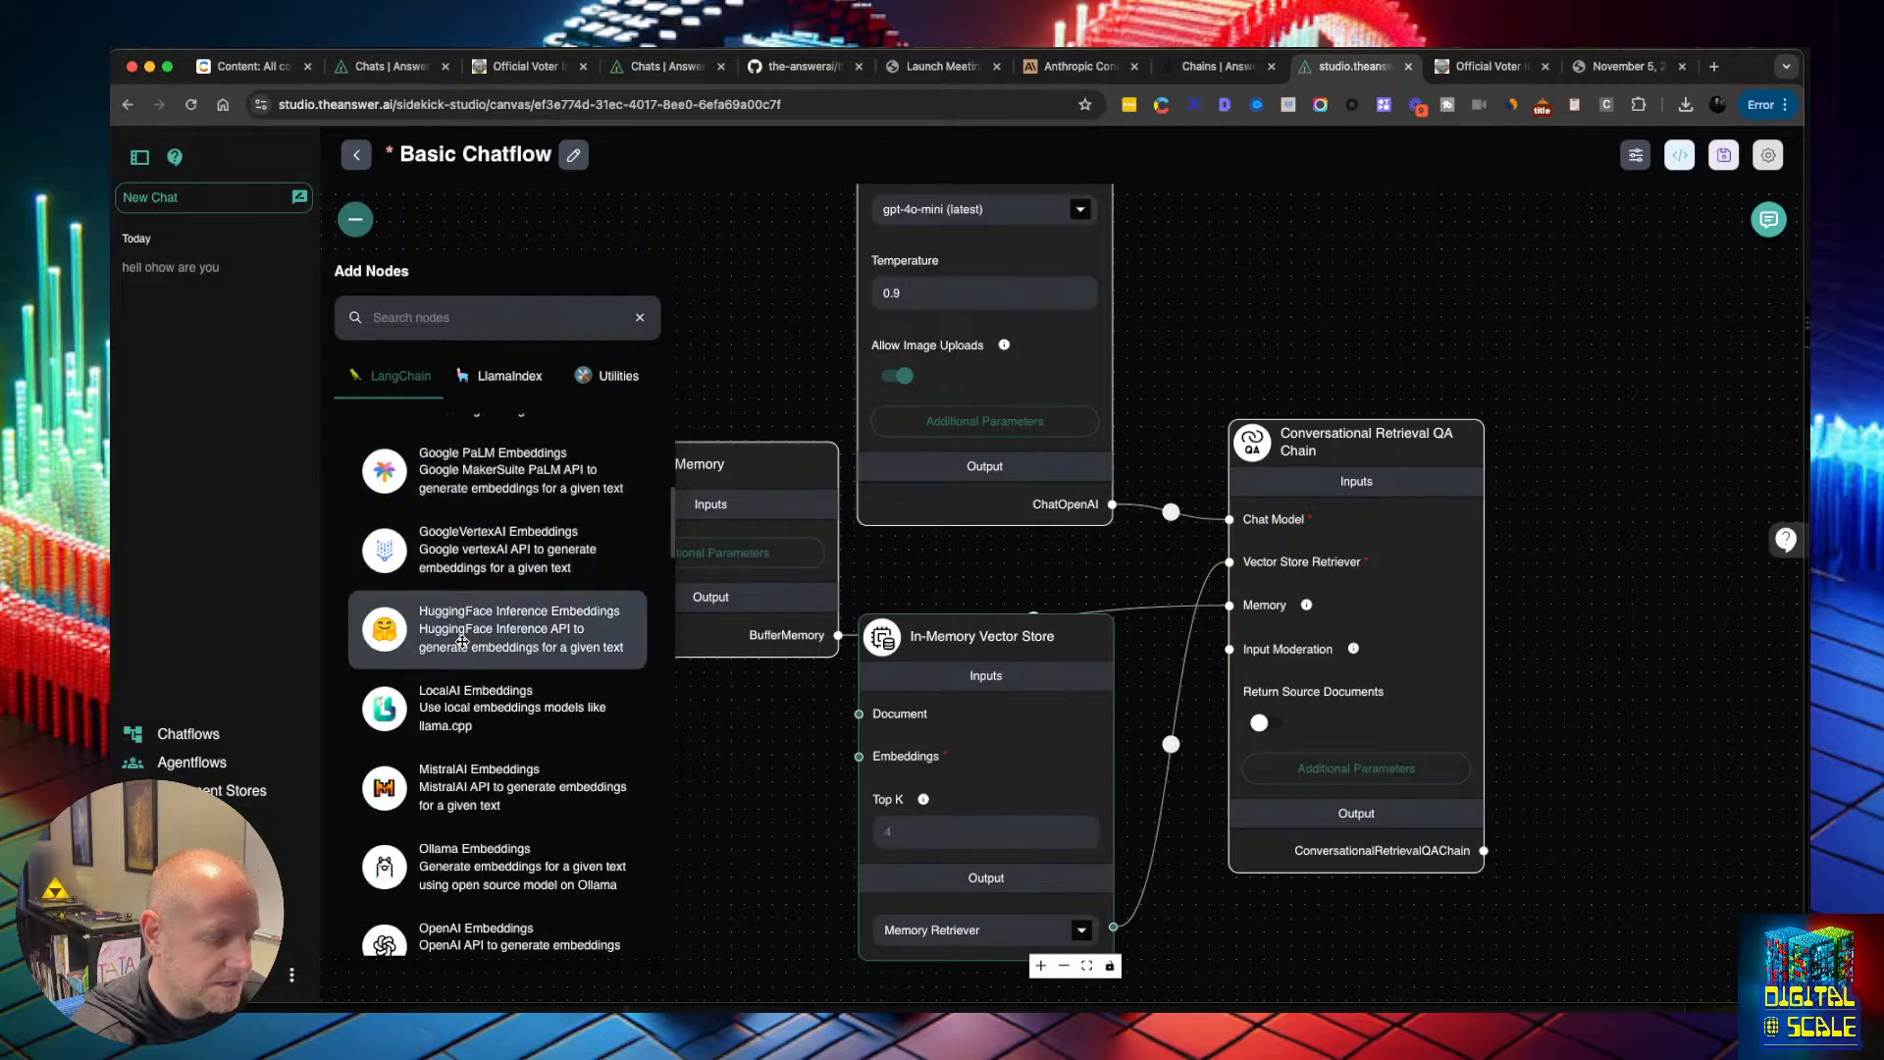
drag(469, 700, 662, 586)
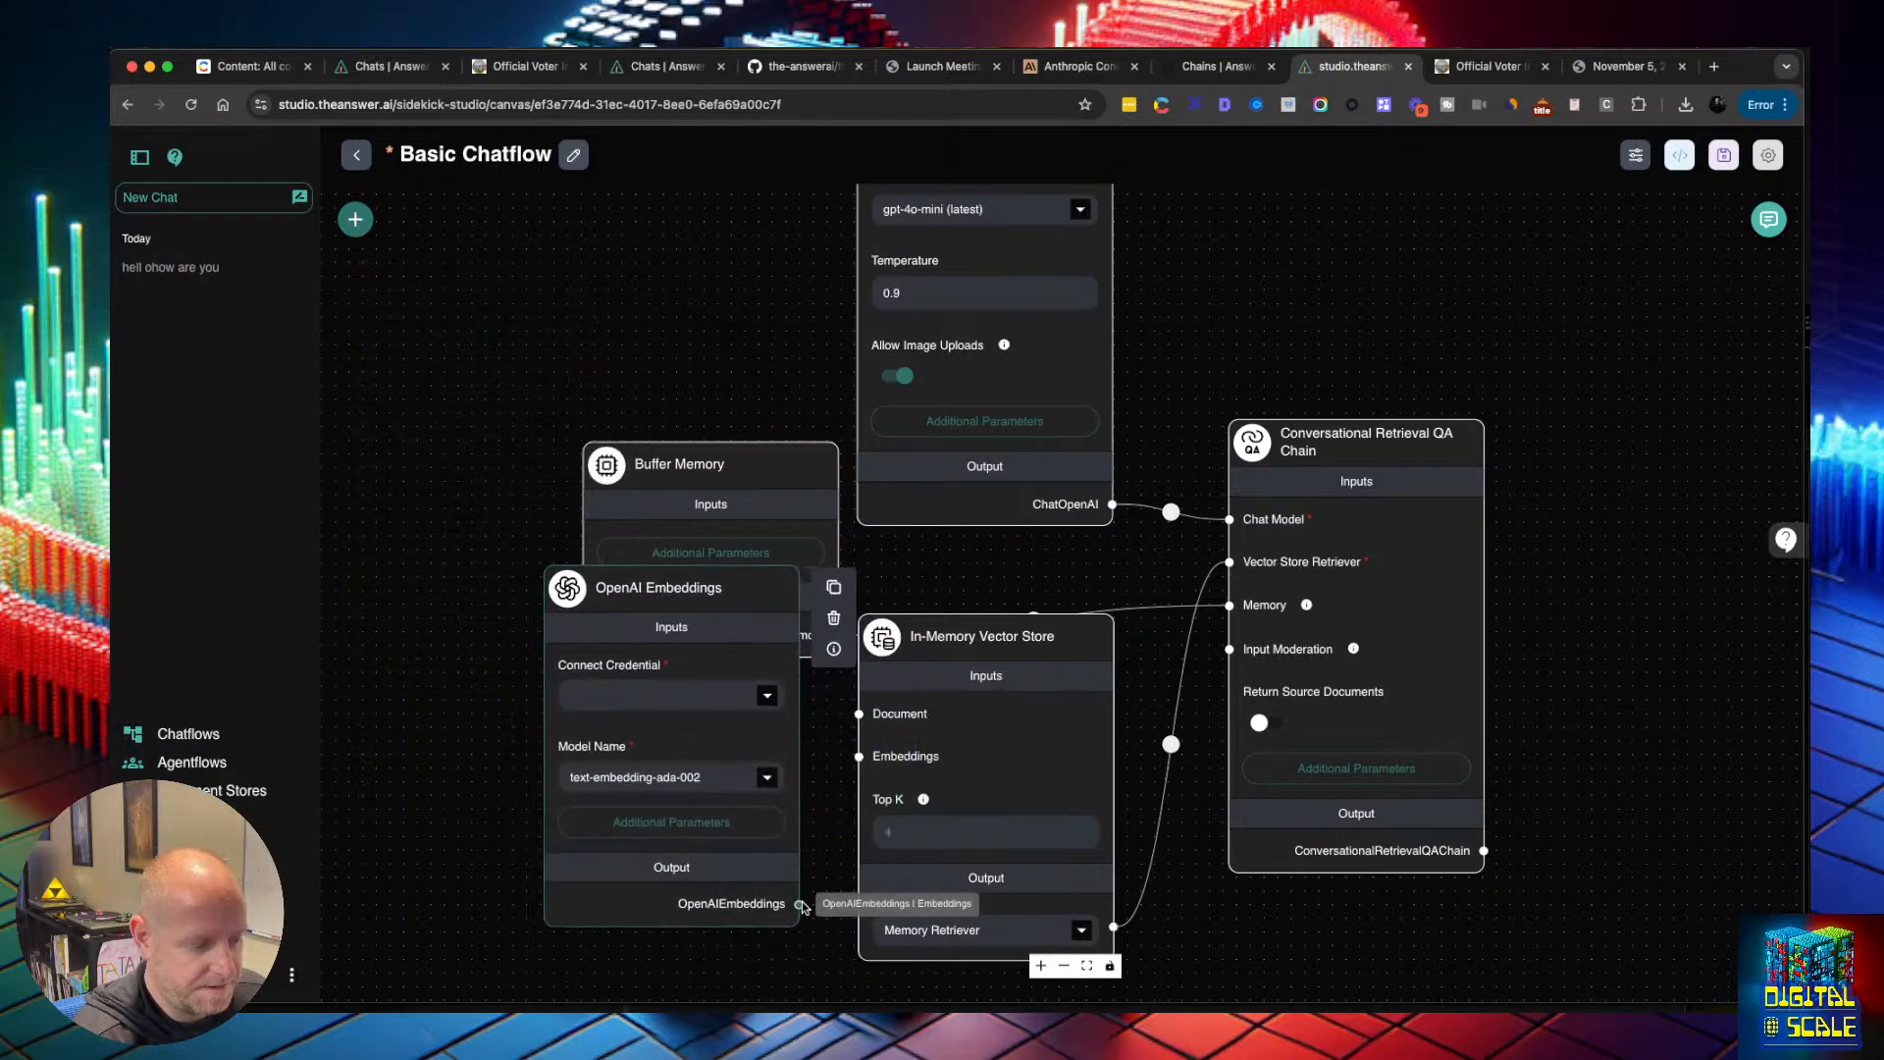
drag(795, 899, 869, 752)
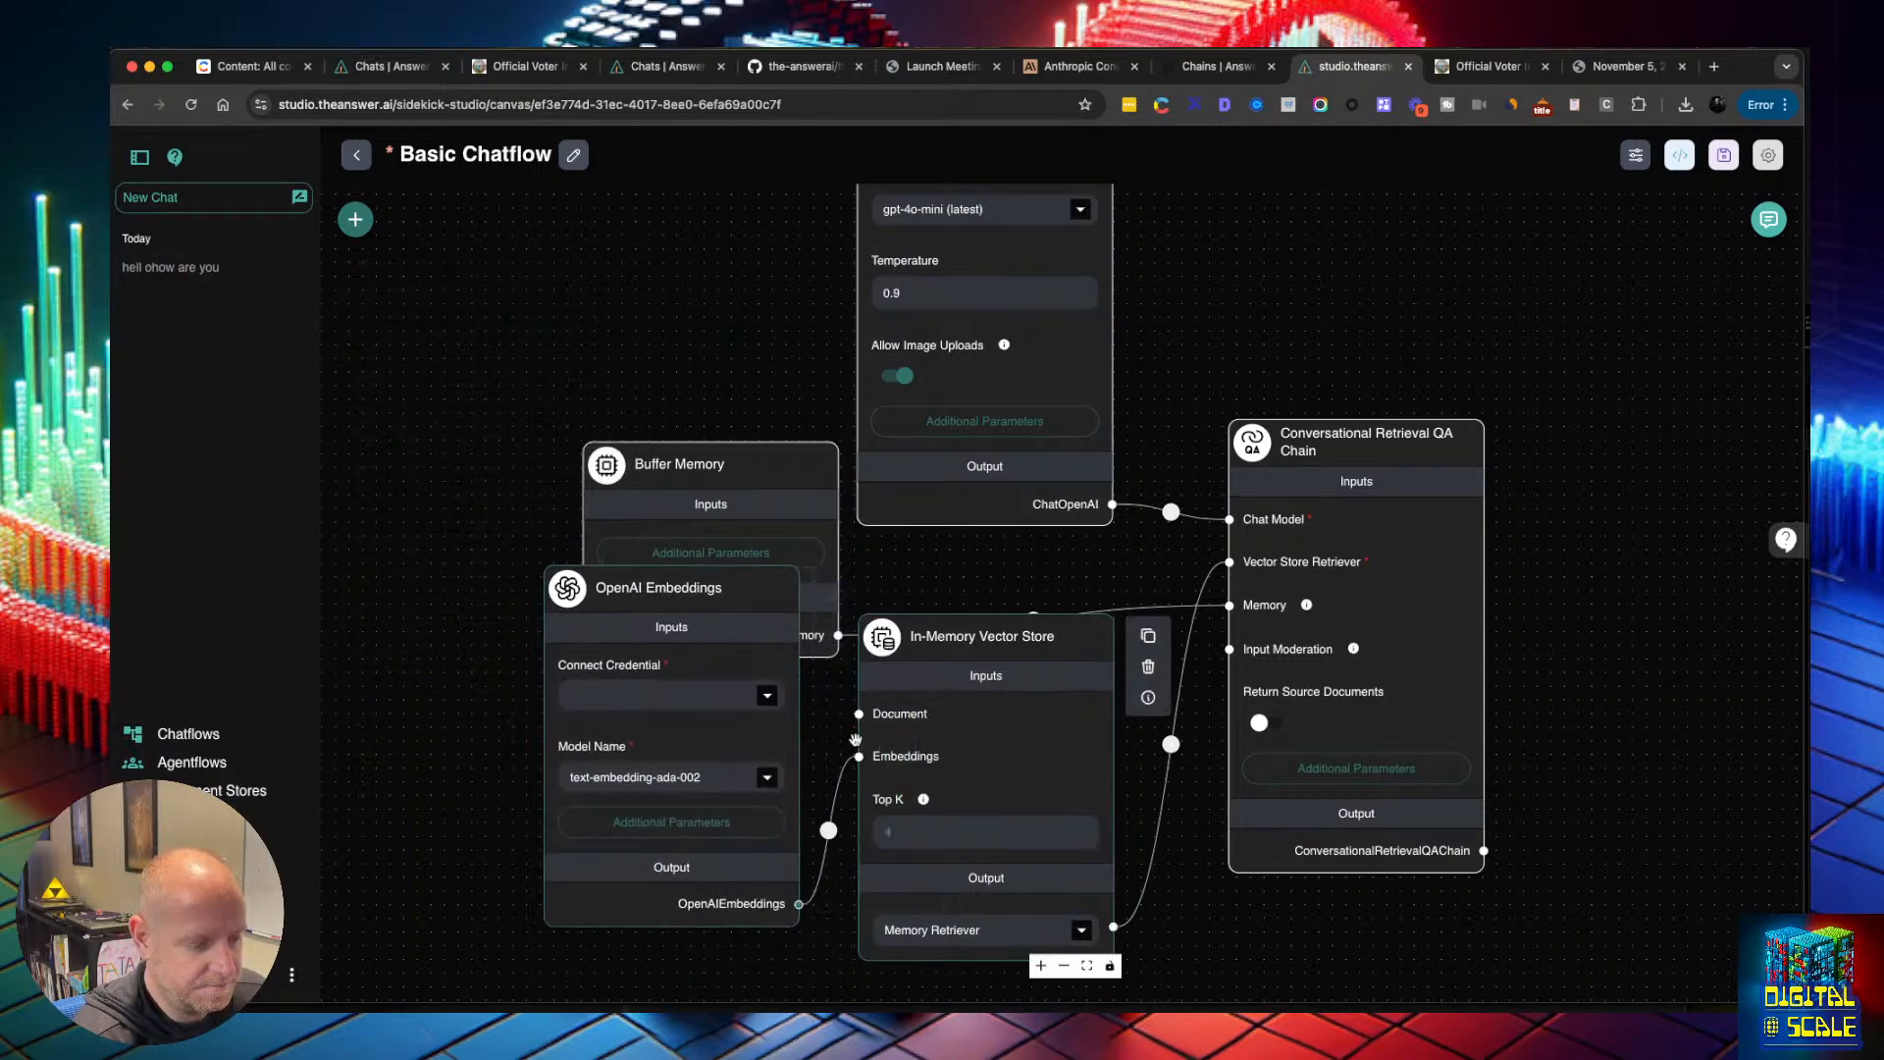
drag(722, 619, 760, 693)
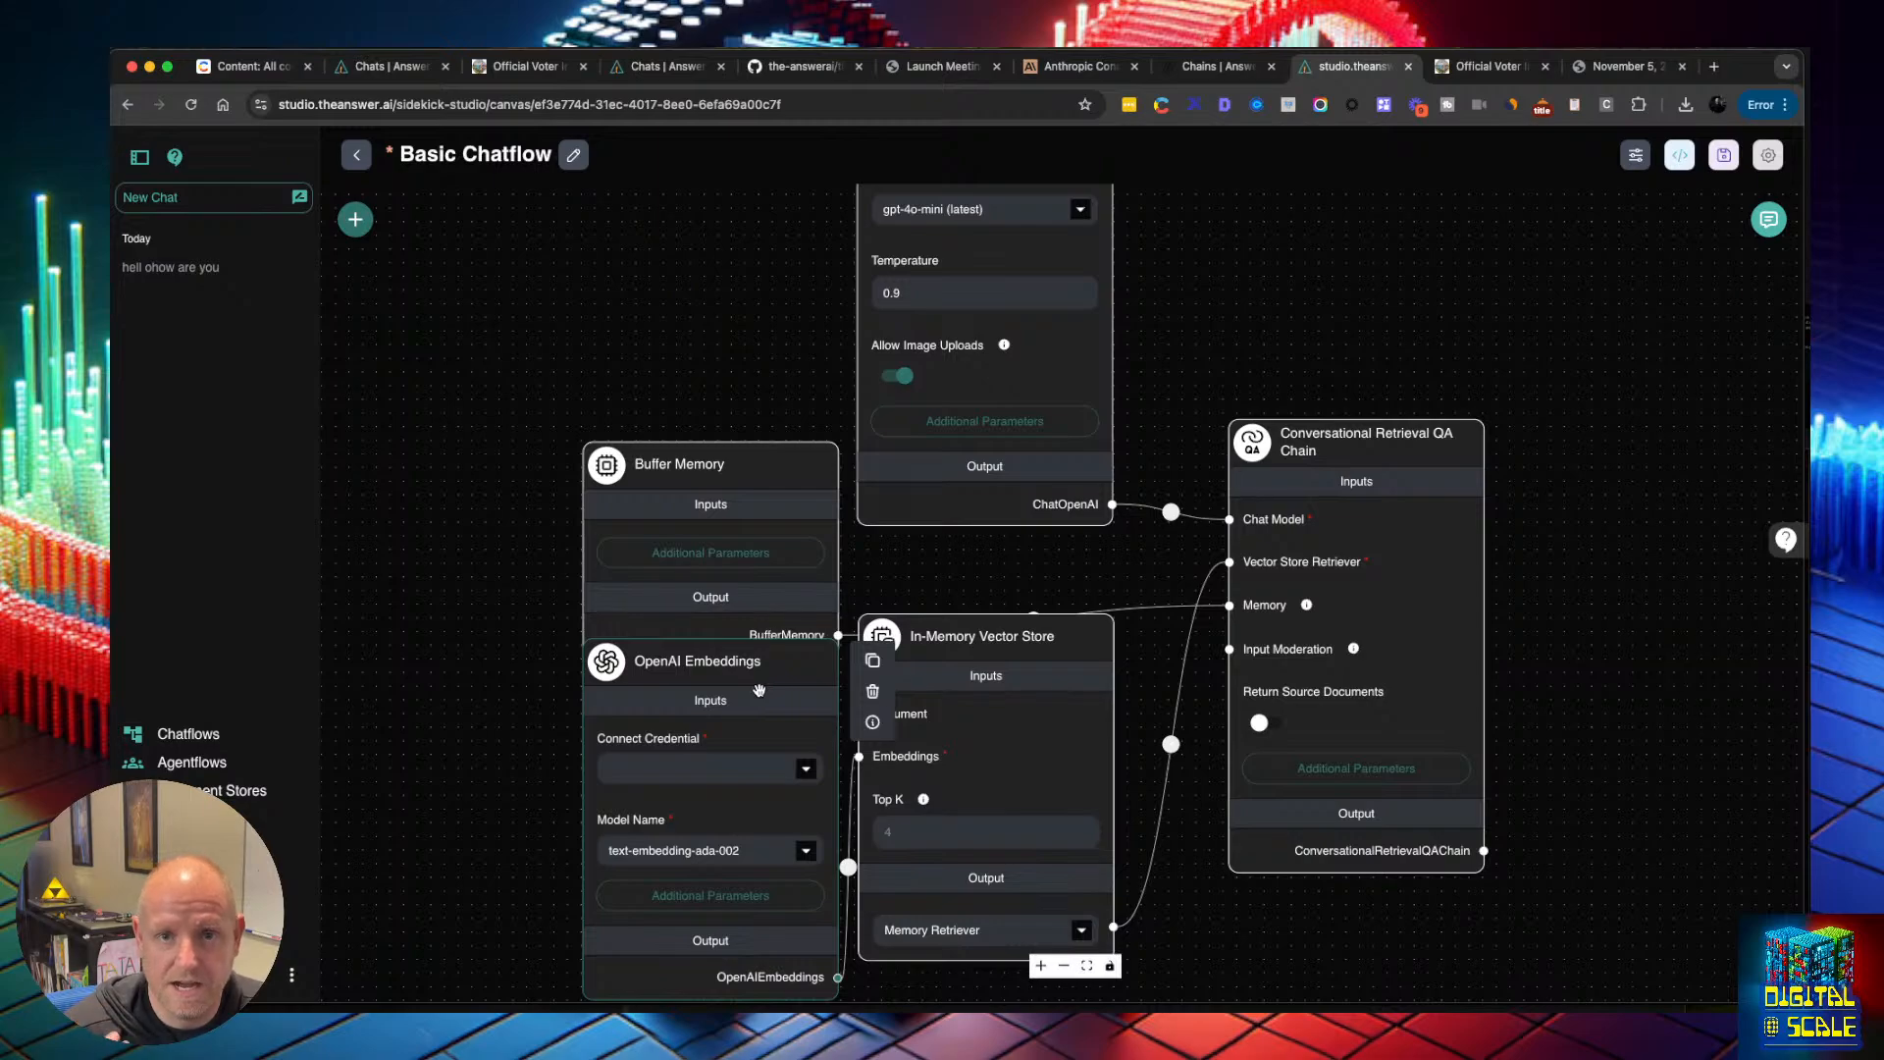
Assign The AnswerAI OpenAI credential to OpenAI Embeddings, move that node just below Buffer Memory, and save the chatflow
click(776, 768)
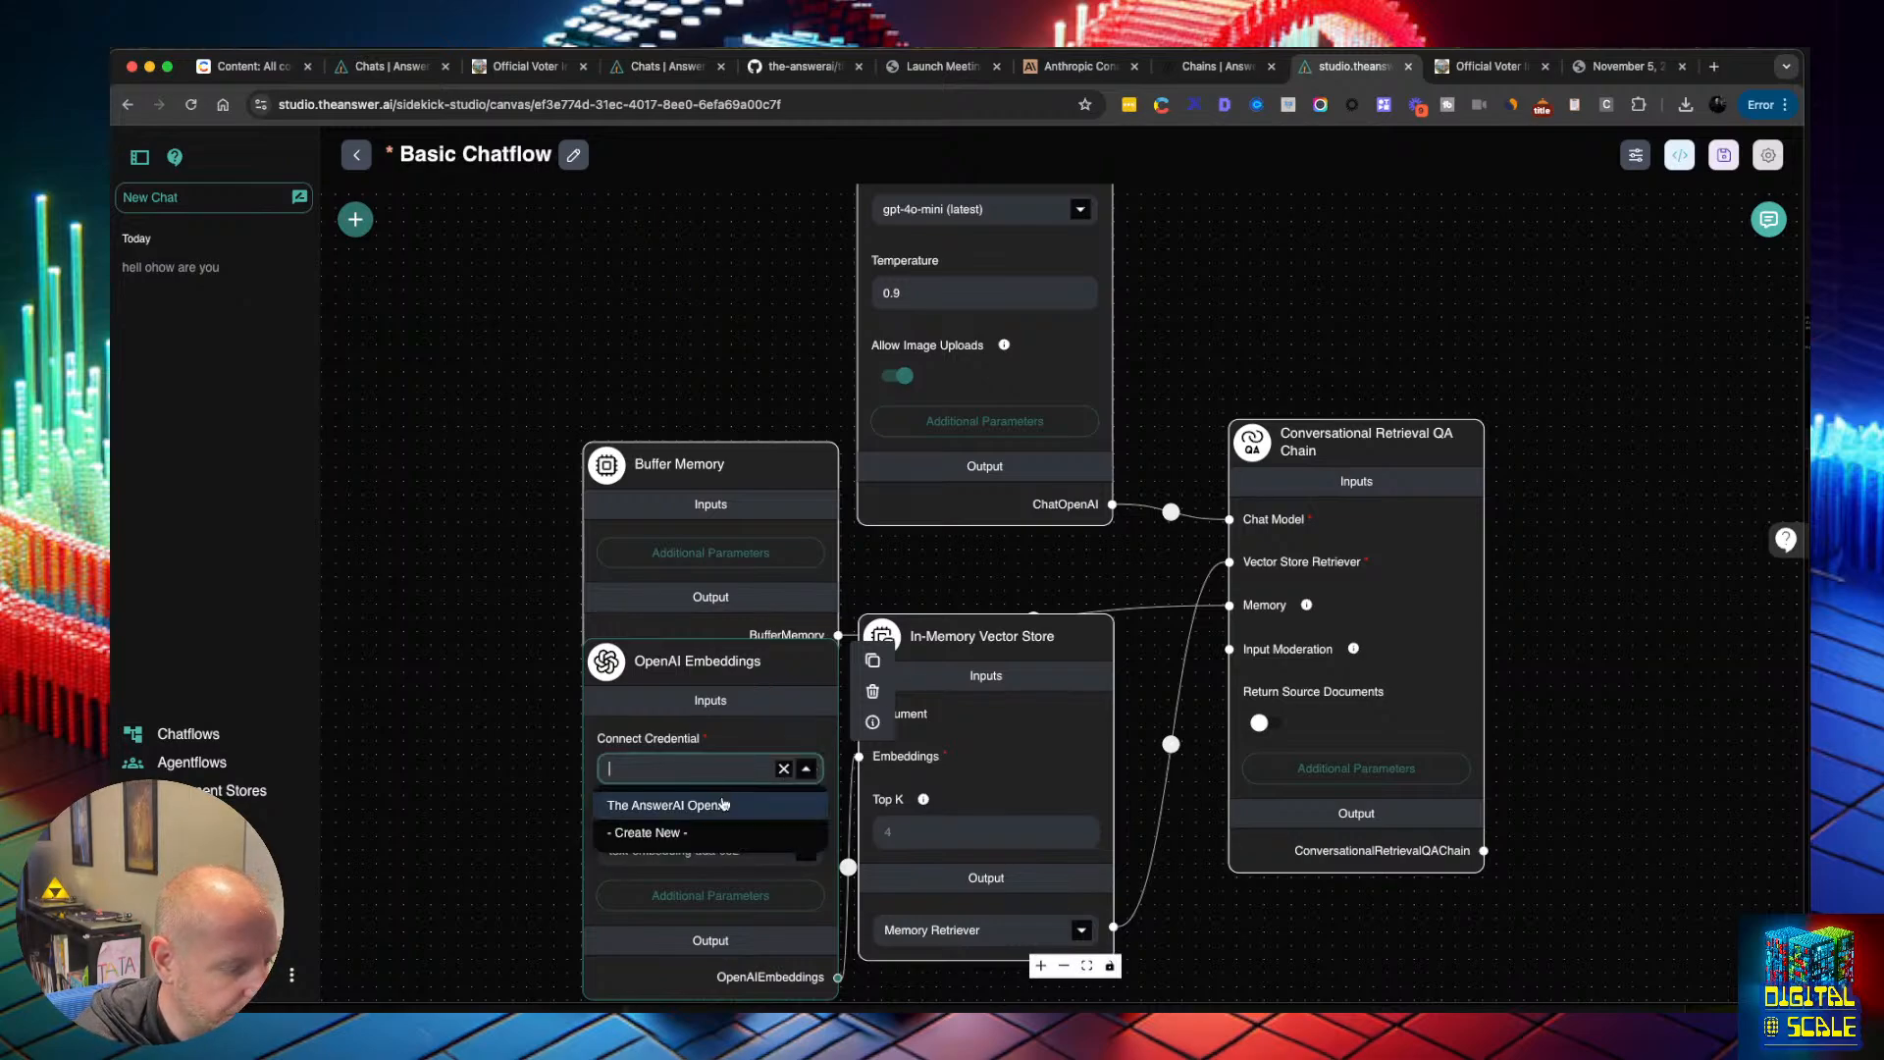
click(722, 804)
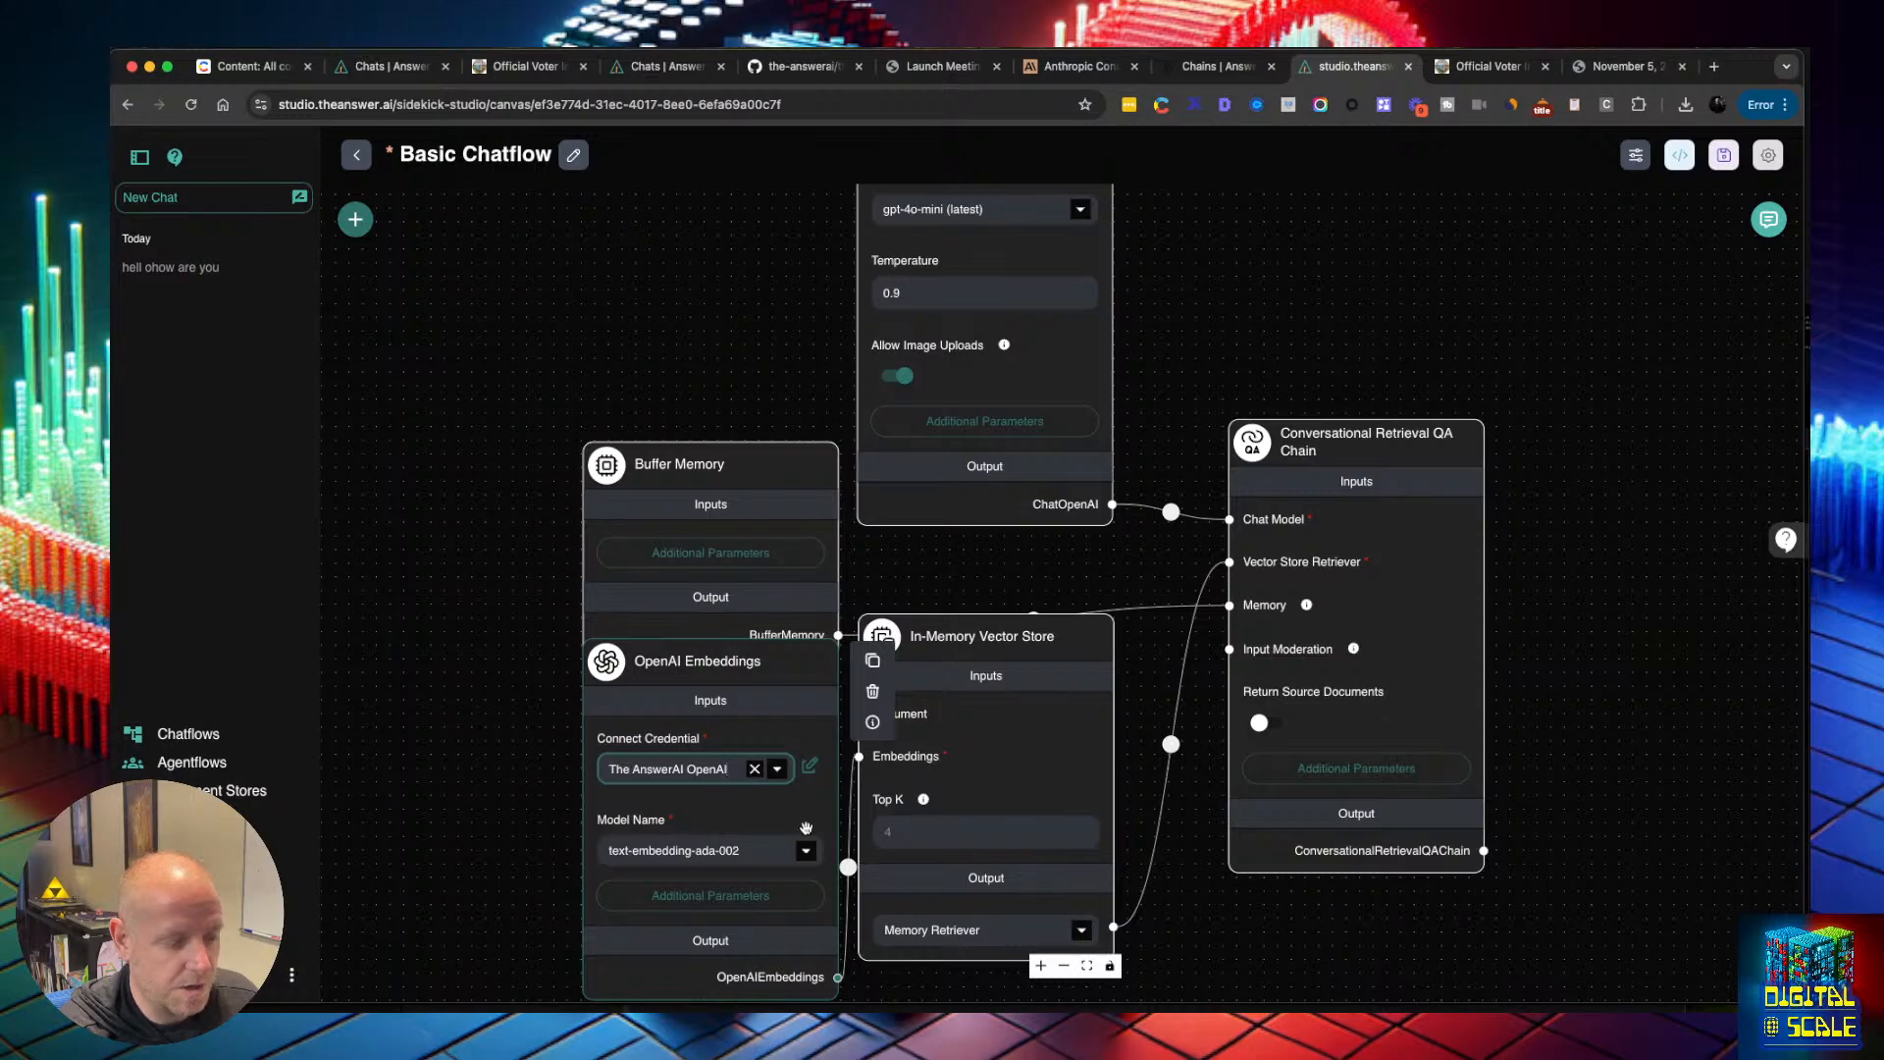
drag(773, 660, 772, 692)
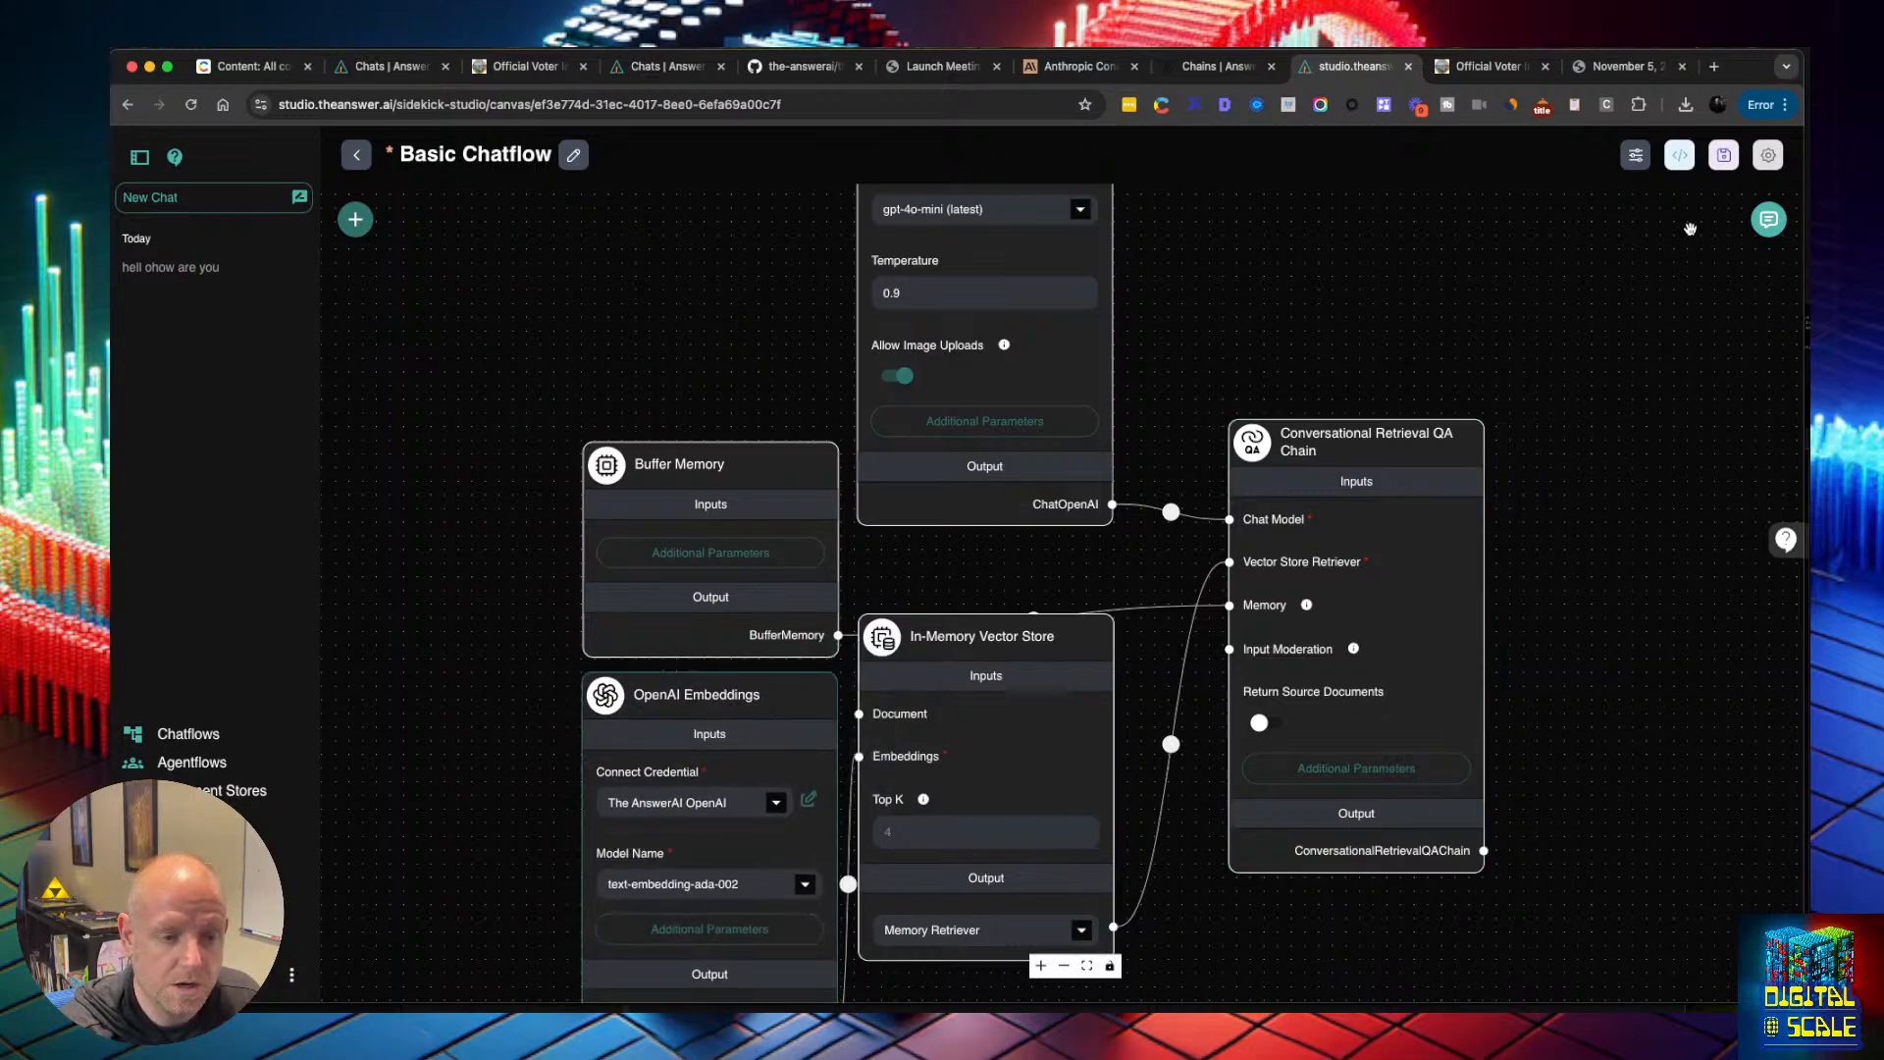
click(1725, 157)
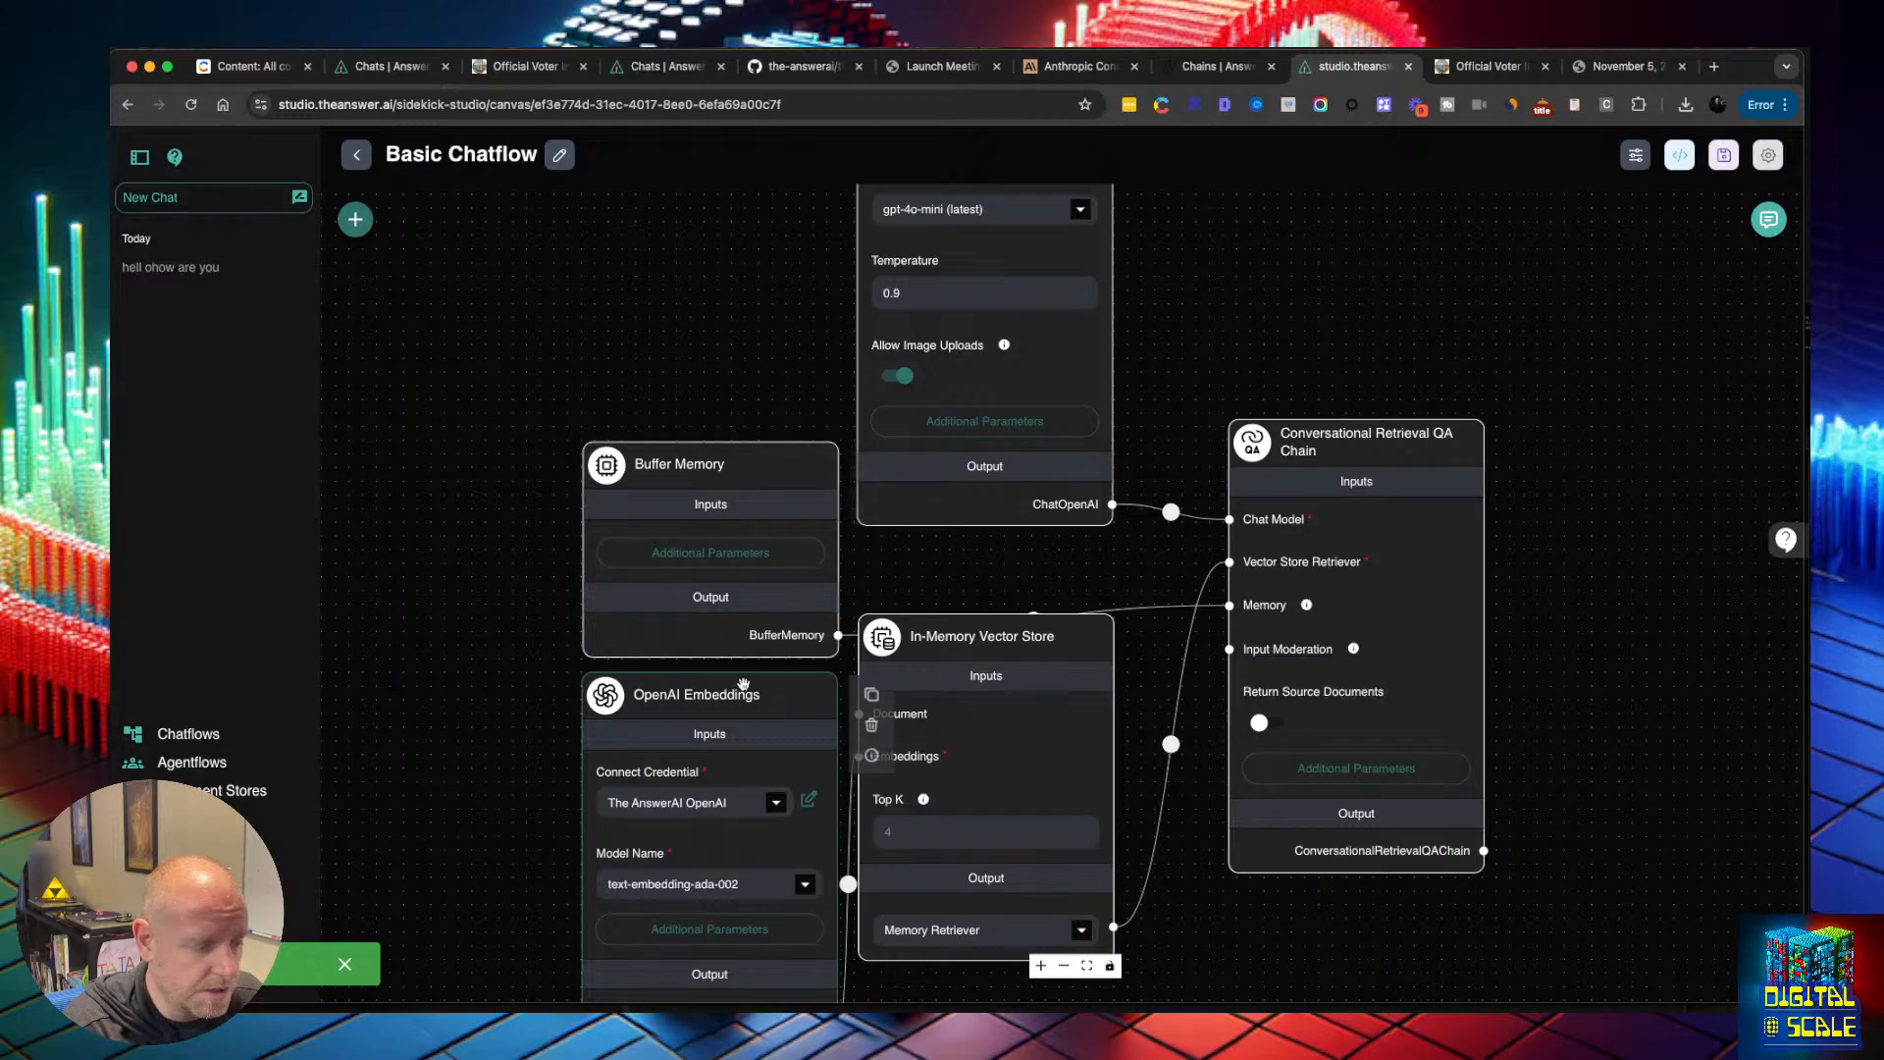
Space the OpenAI Embeddings and In-Memory Vector Store nodes further apart so their connection points are clear
mouse_move(741, 704)
mouse_move(740, 704)
mouse_down()
mouse_move(638, 692)
mouse_move(717, 696)
mouse_up()
drag(1019, 652, 1087, 659)
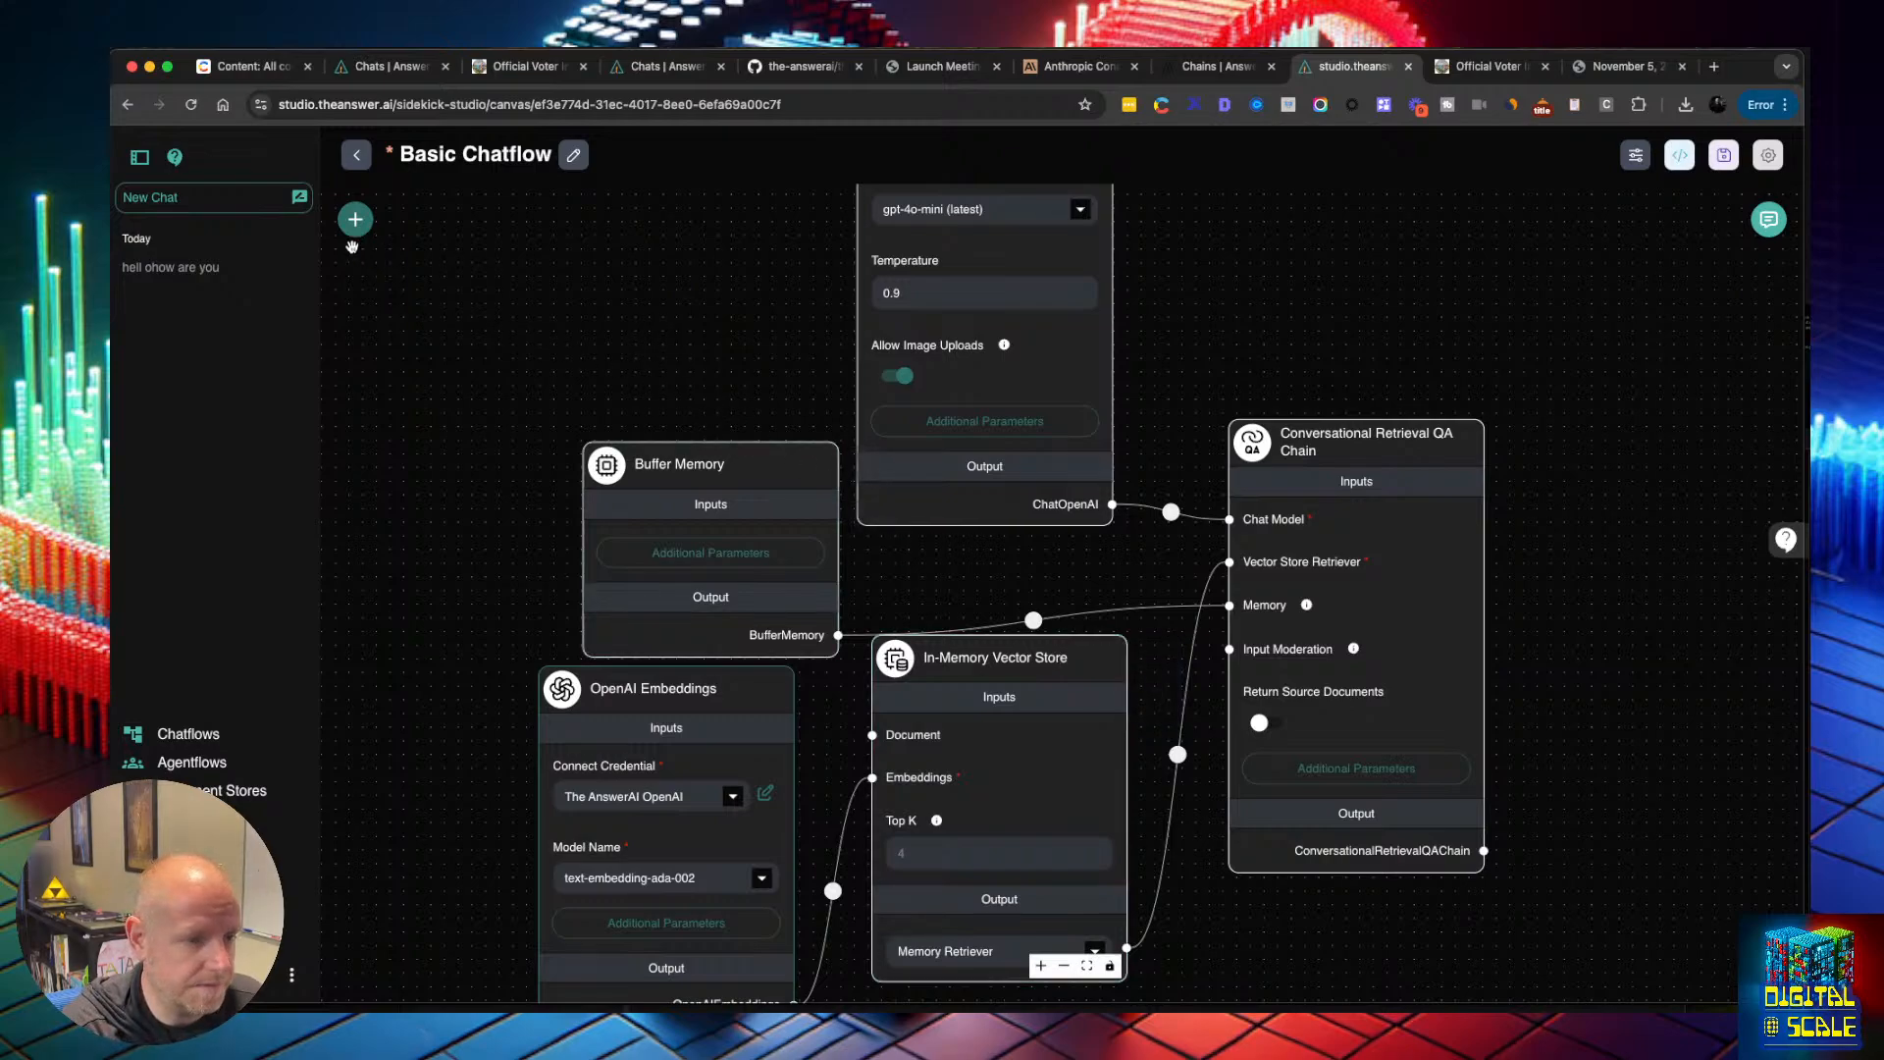
Add a Pdf File document loader and connect its Document output to the In-Memory Vector Store's Document input
click(354, 221)
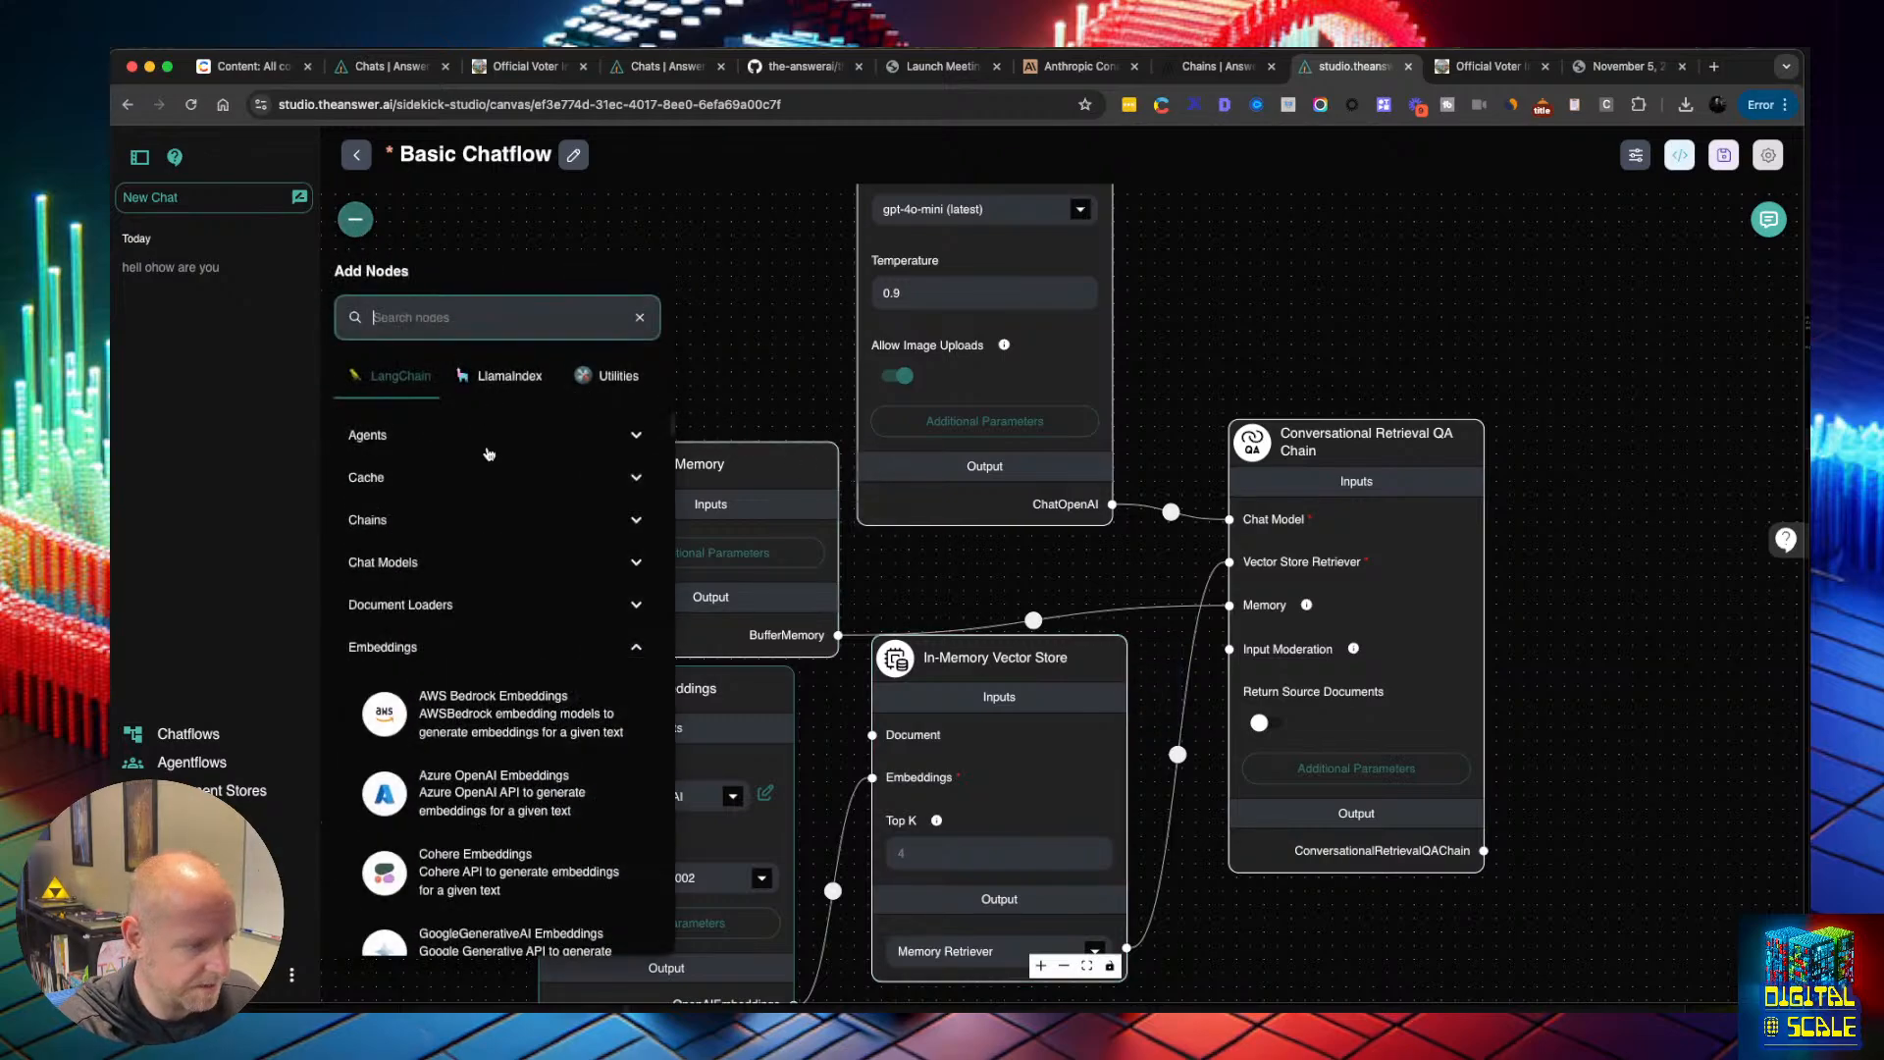
click(474, 649)
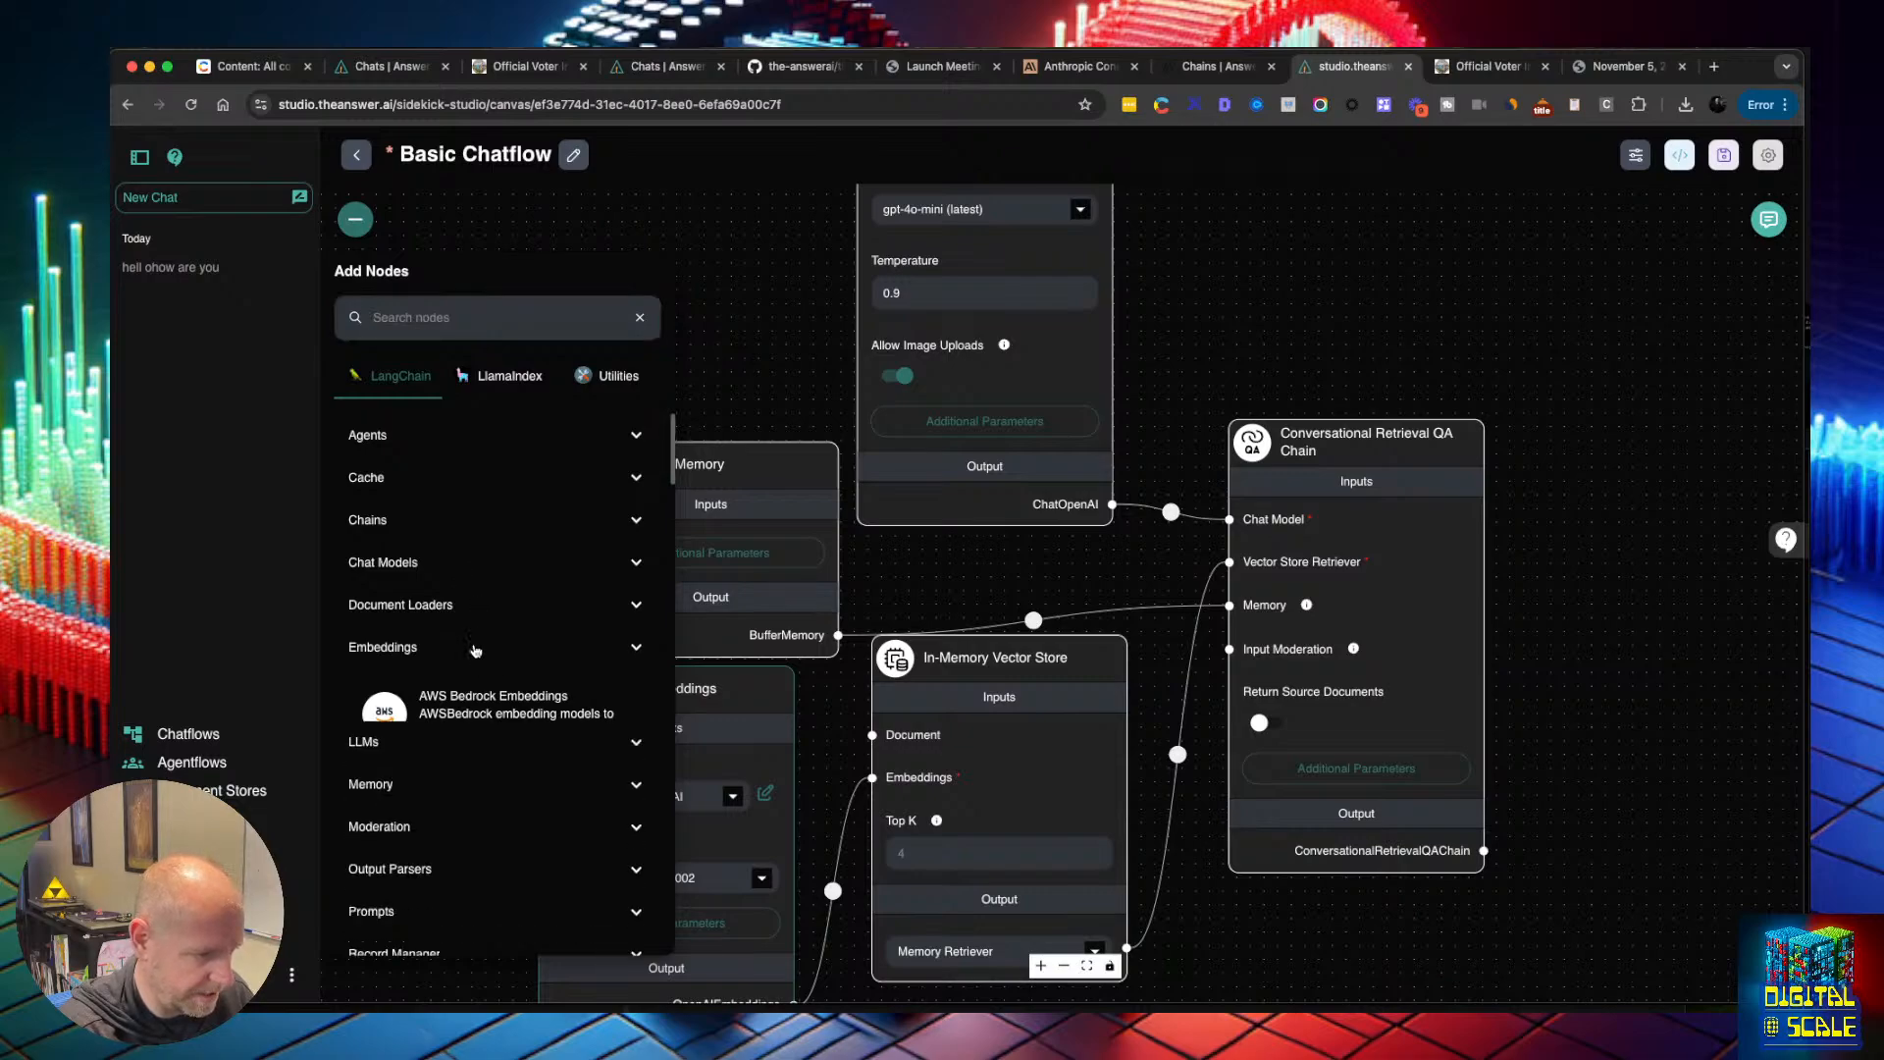
click(477, 603)
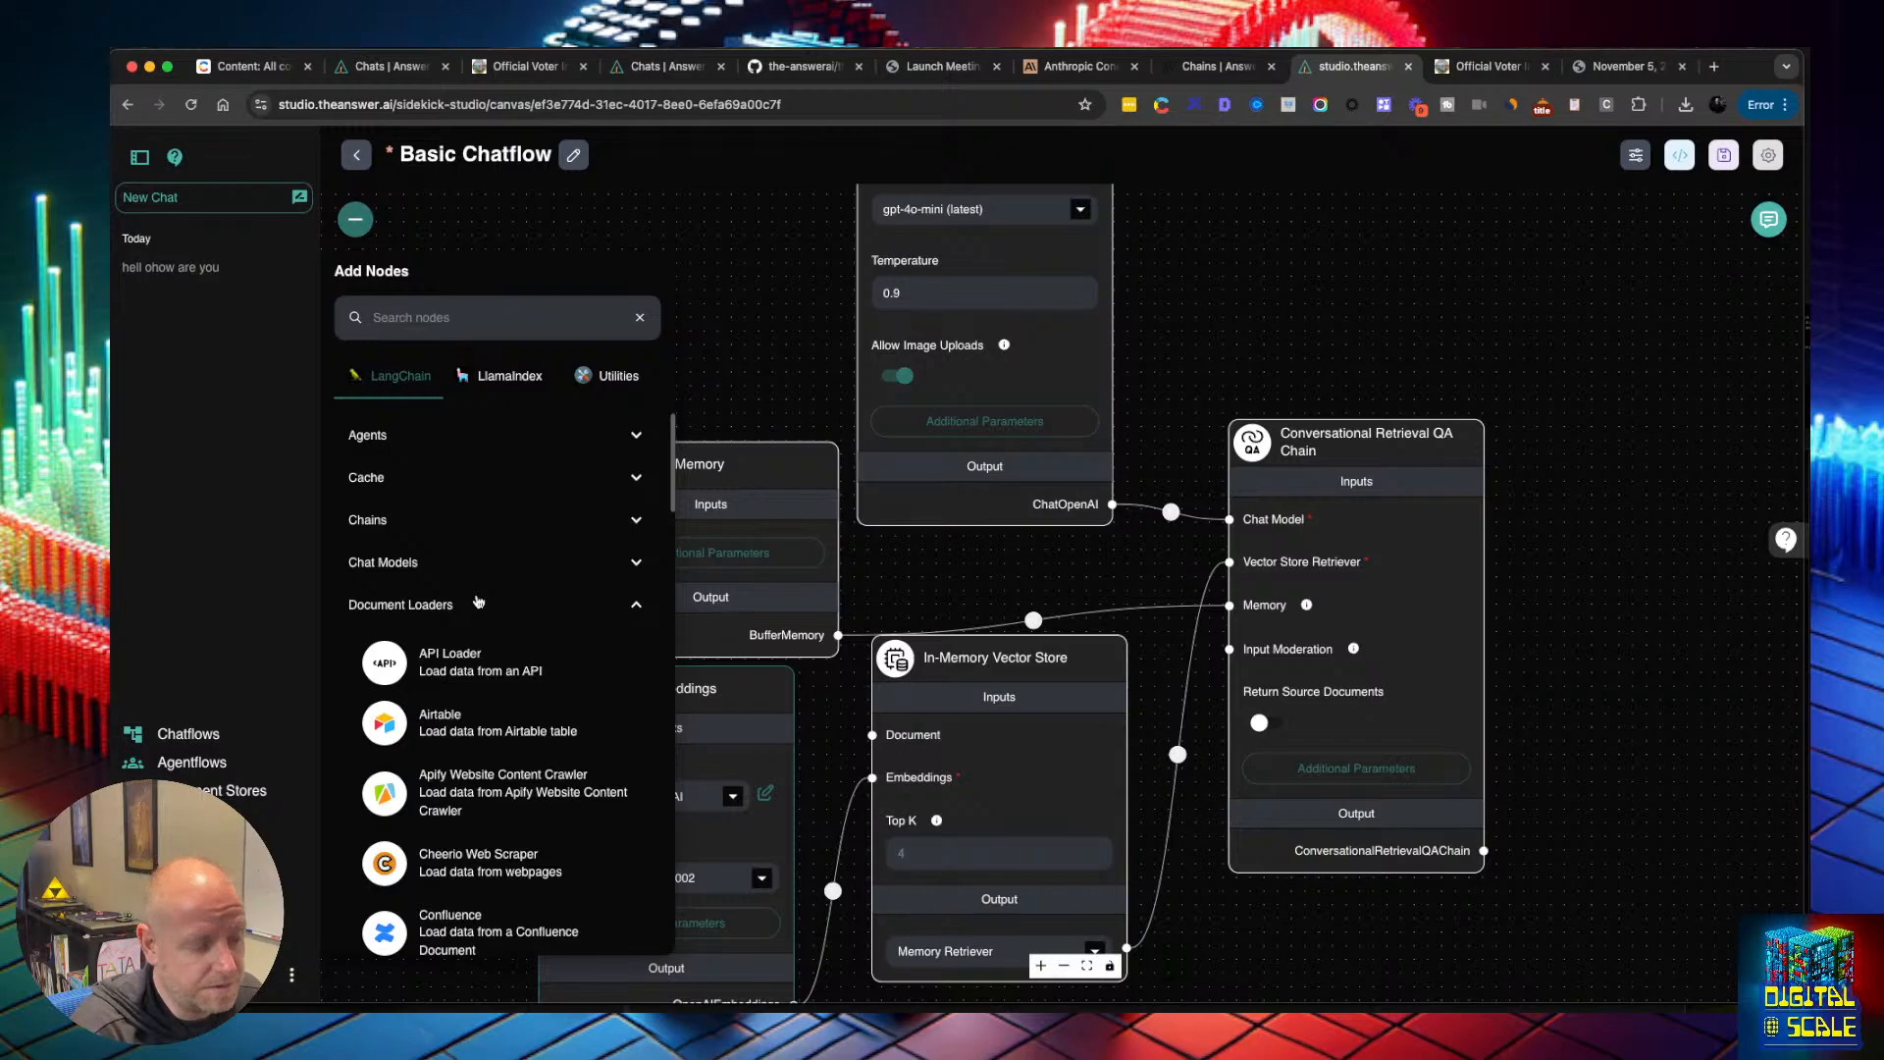
scroll(478, 601, down, 10)
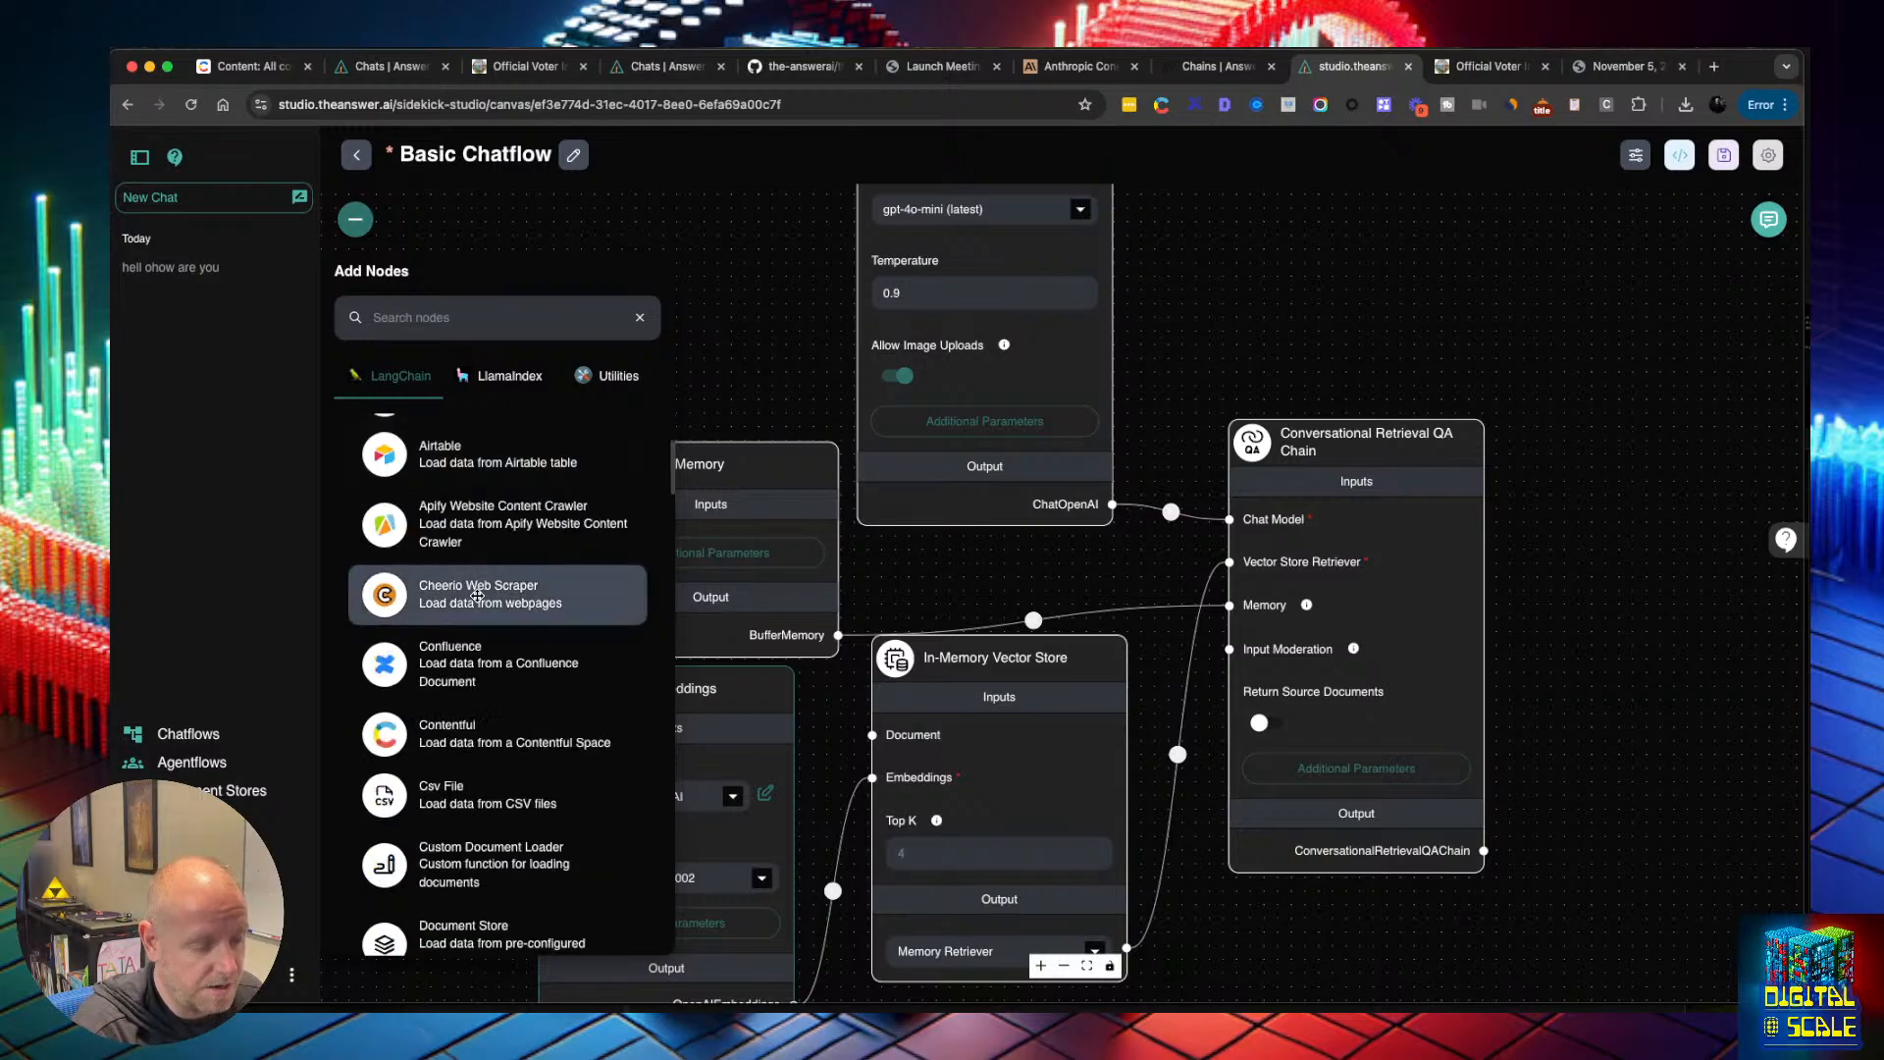
scroll(477, 595, down, 6)
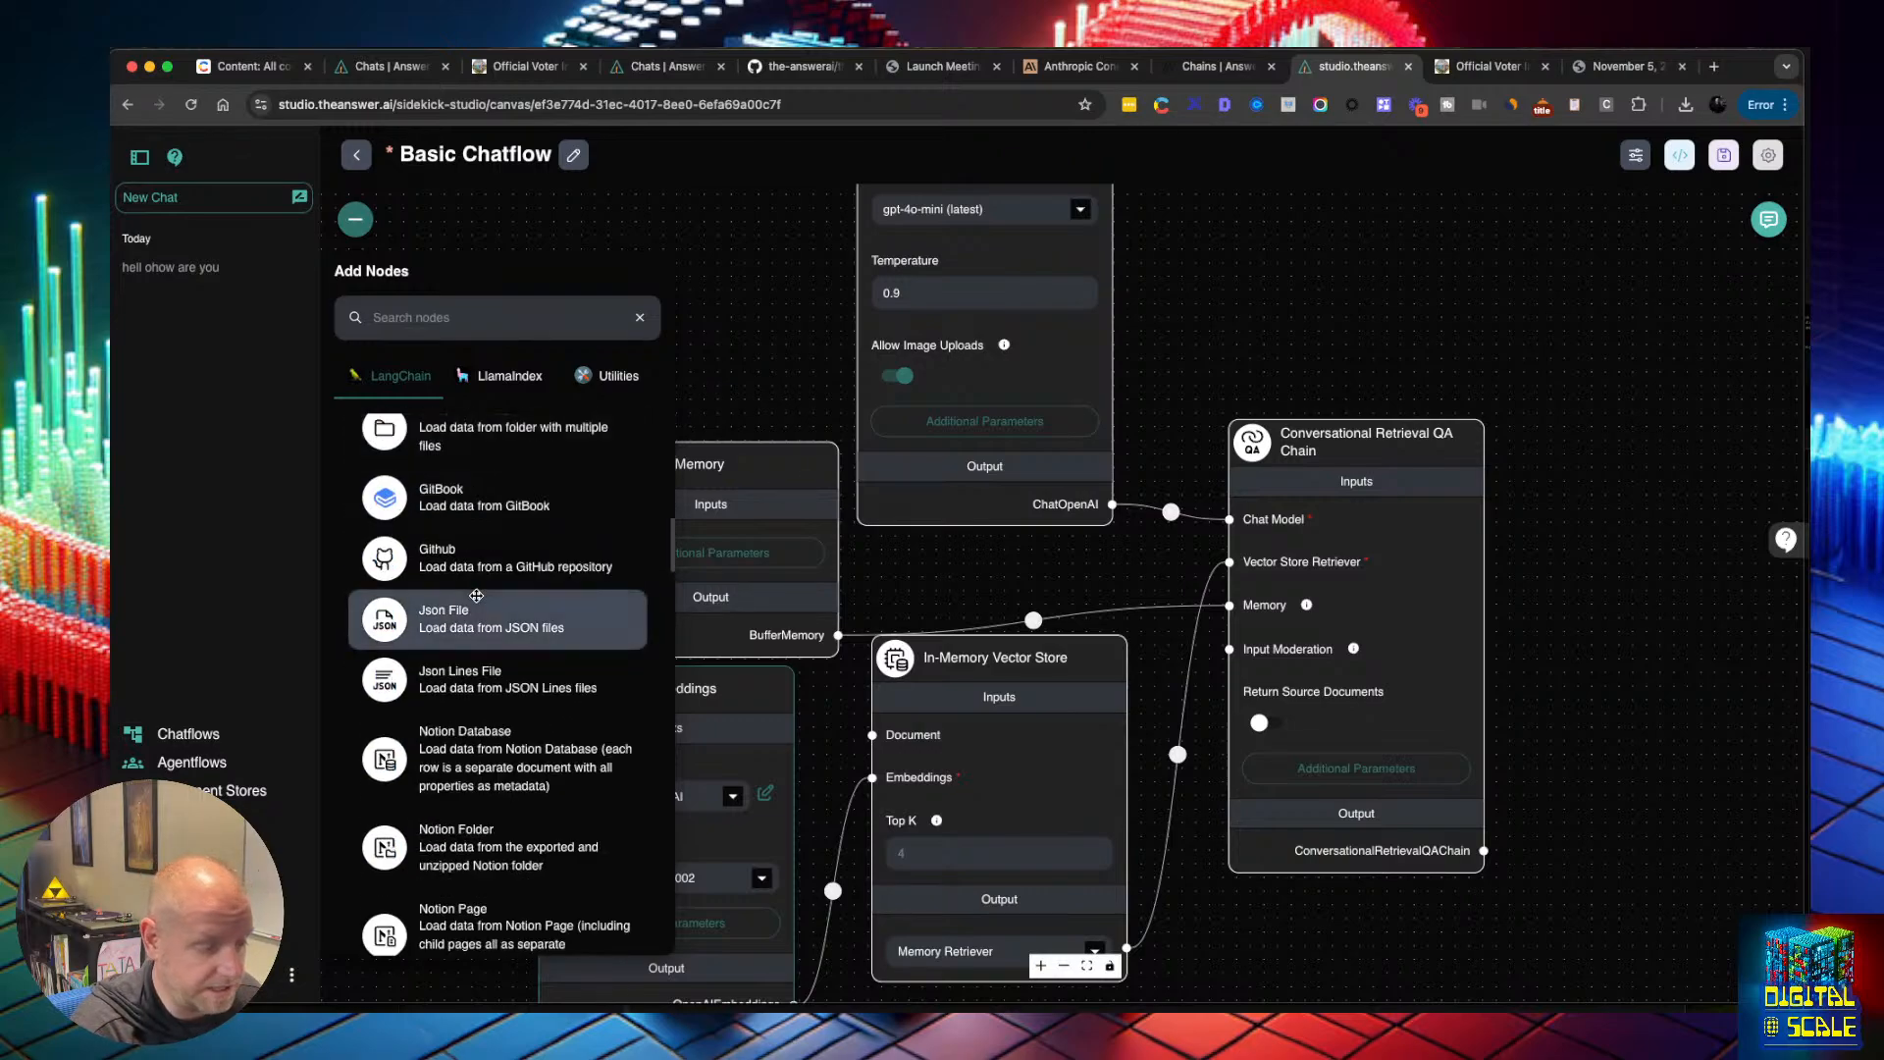
drag(471, 699, 552, 266)
drag(716, 654, 872, 735)
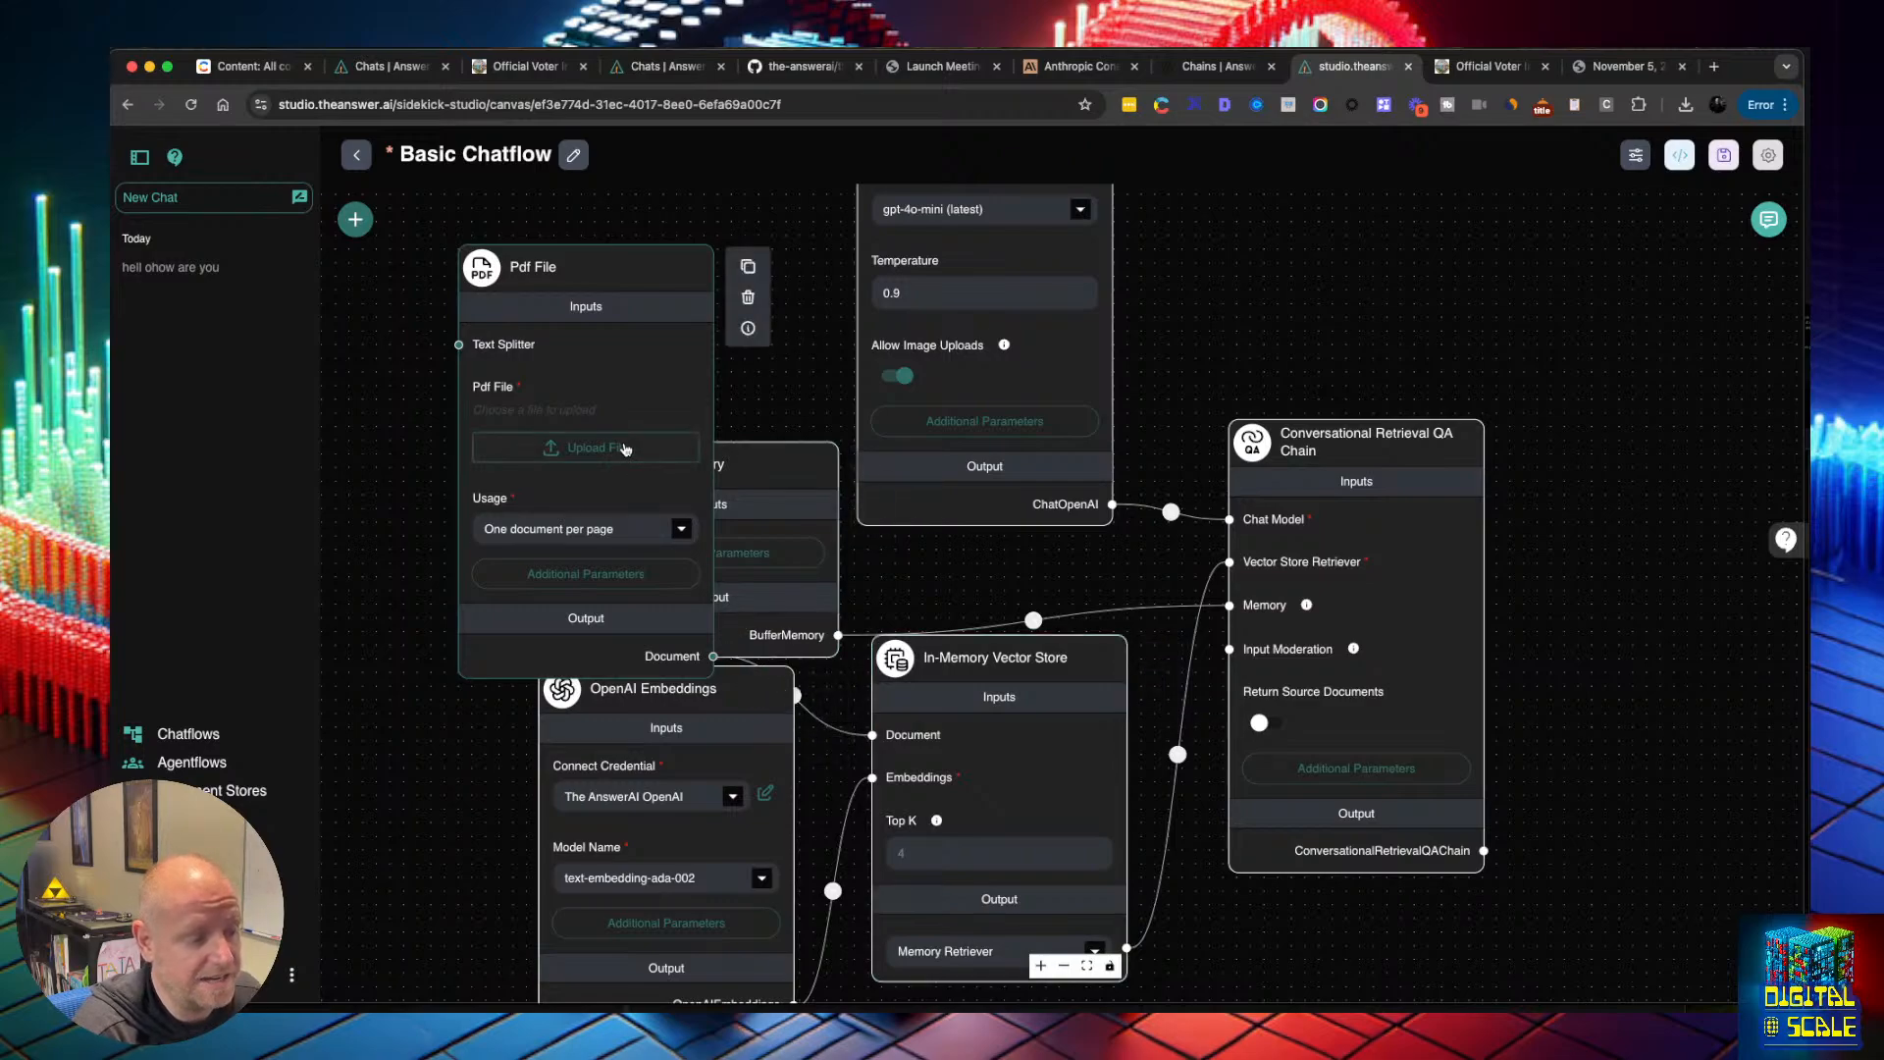
Upload complete-vig.pdf from the Desktop to the Pdf File node, shift the node slightly upward, and save the chatflow
click(624, 448)
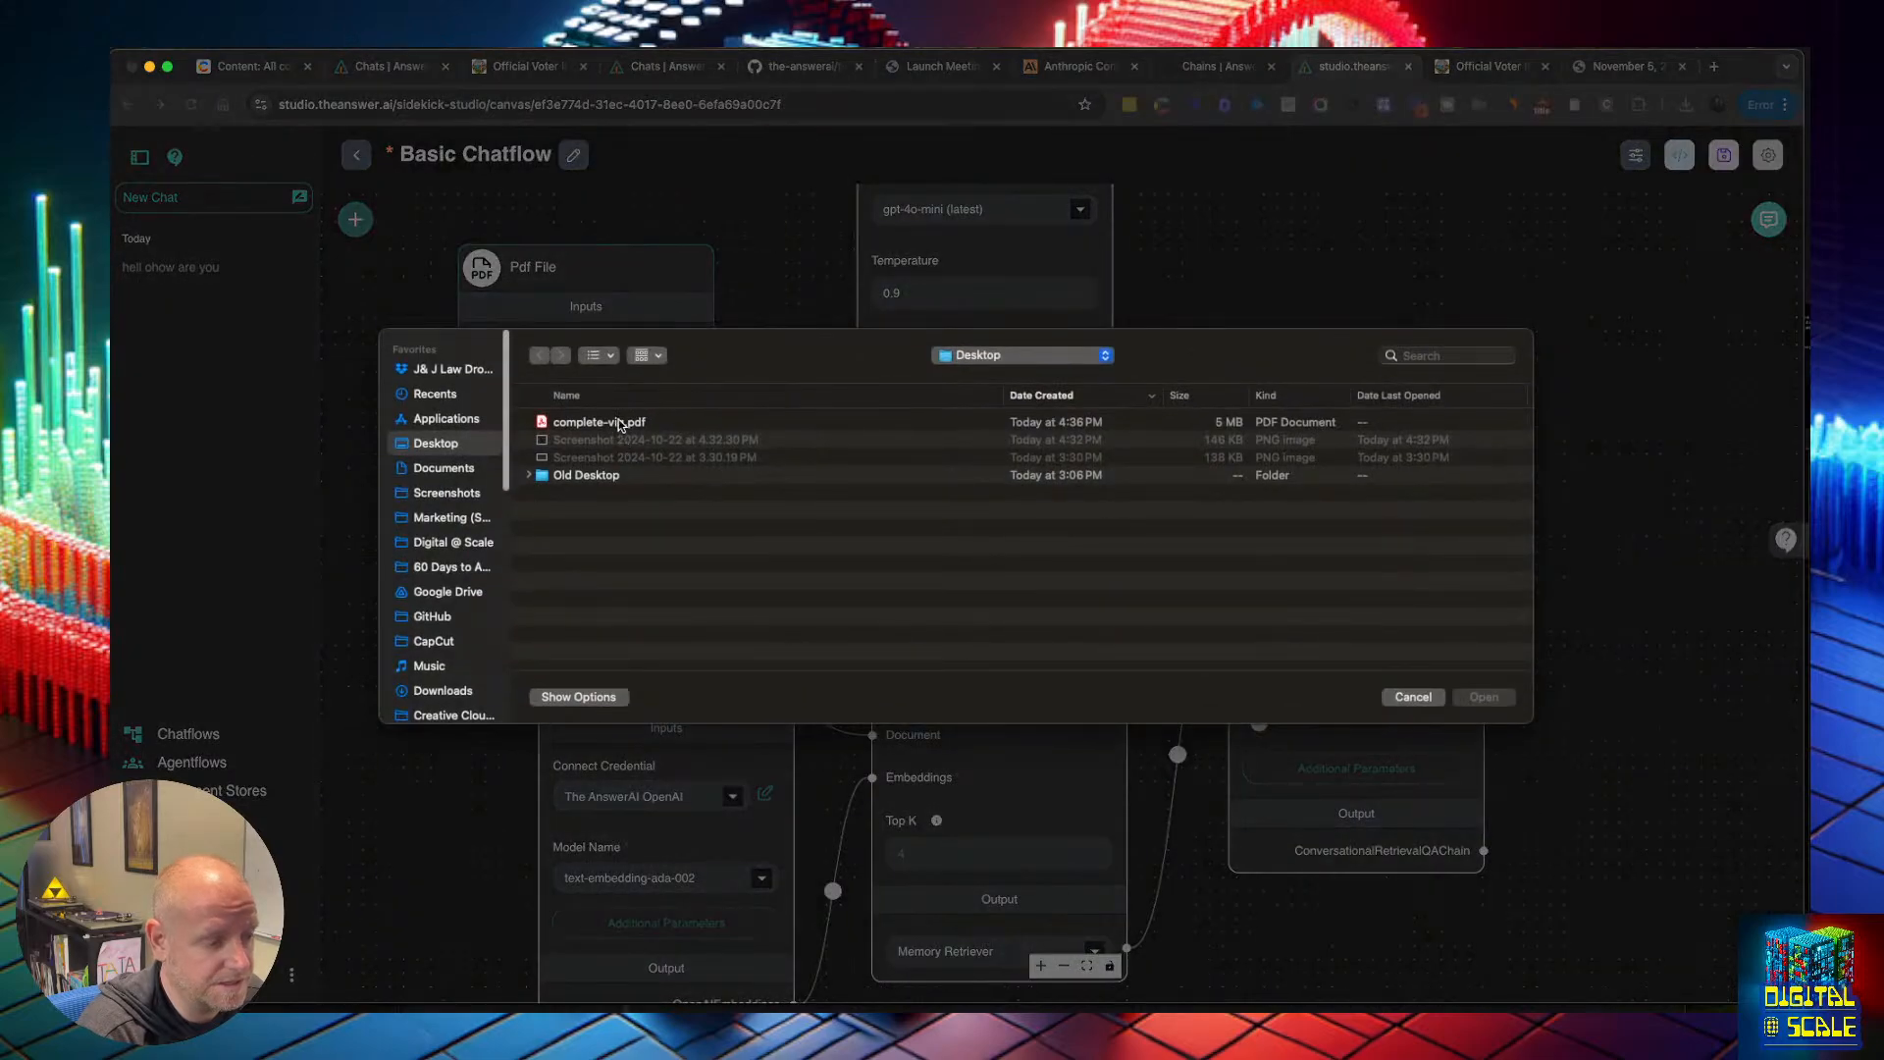
click(1484, 698)
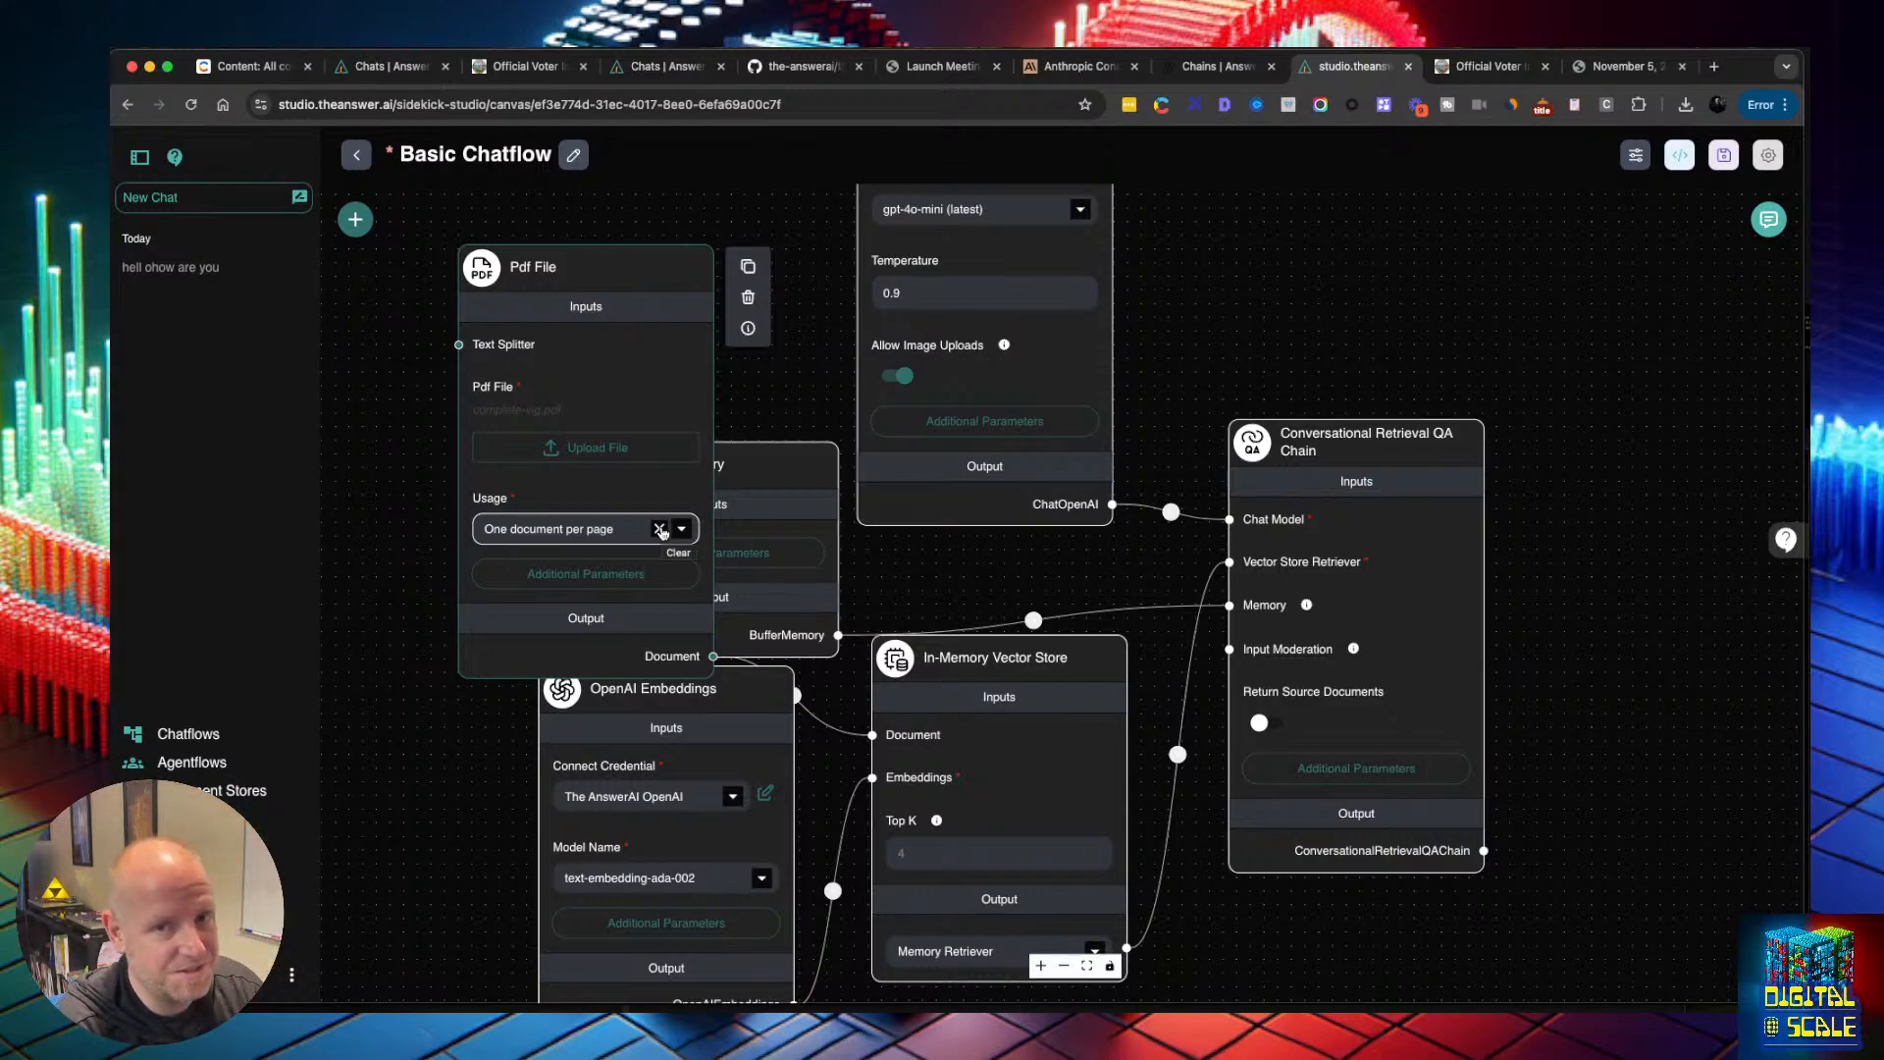
drag(634, 308, 637, 277)
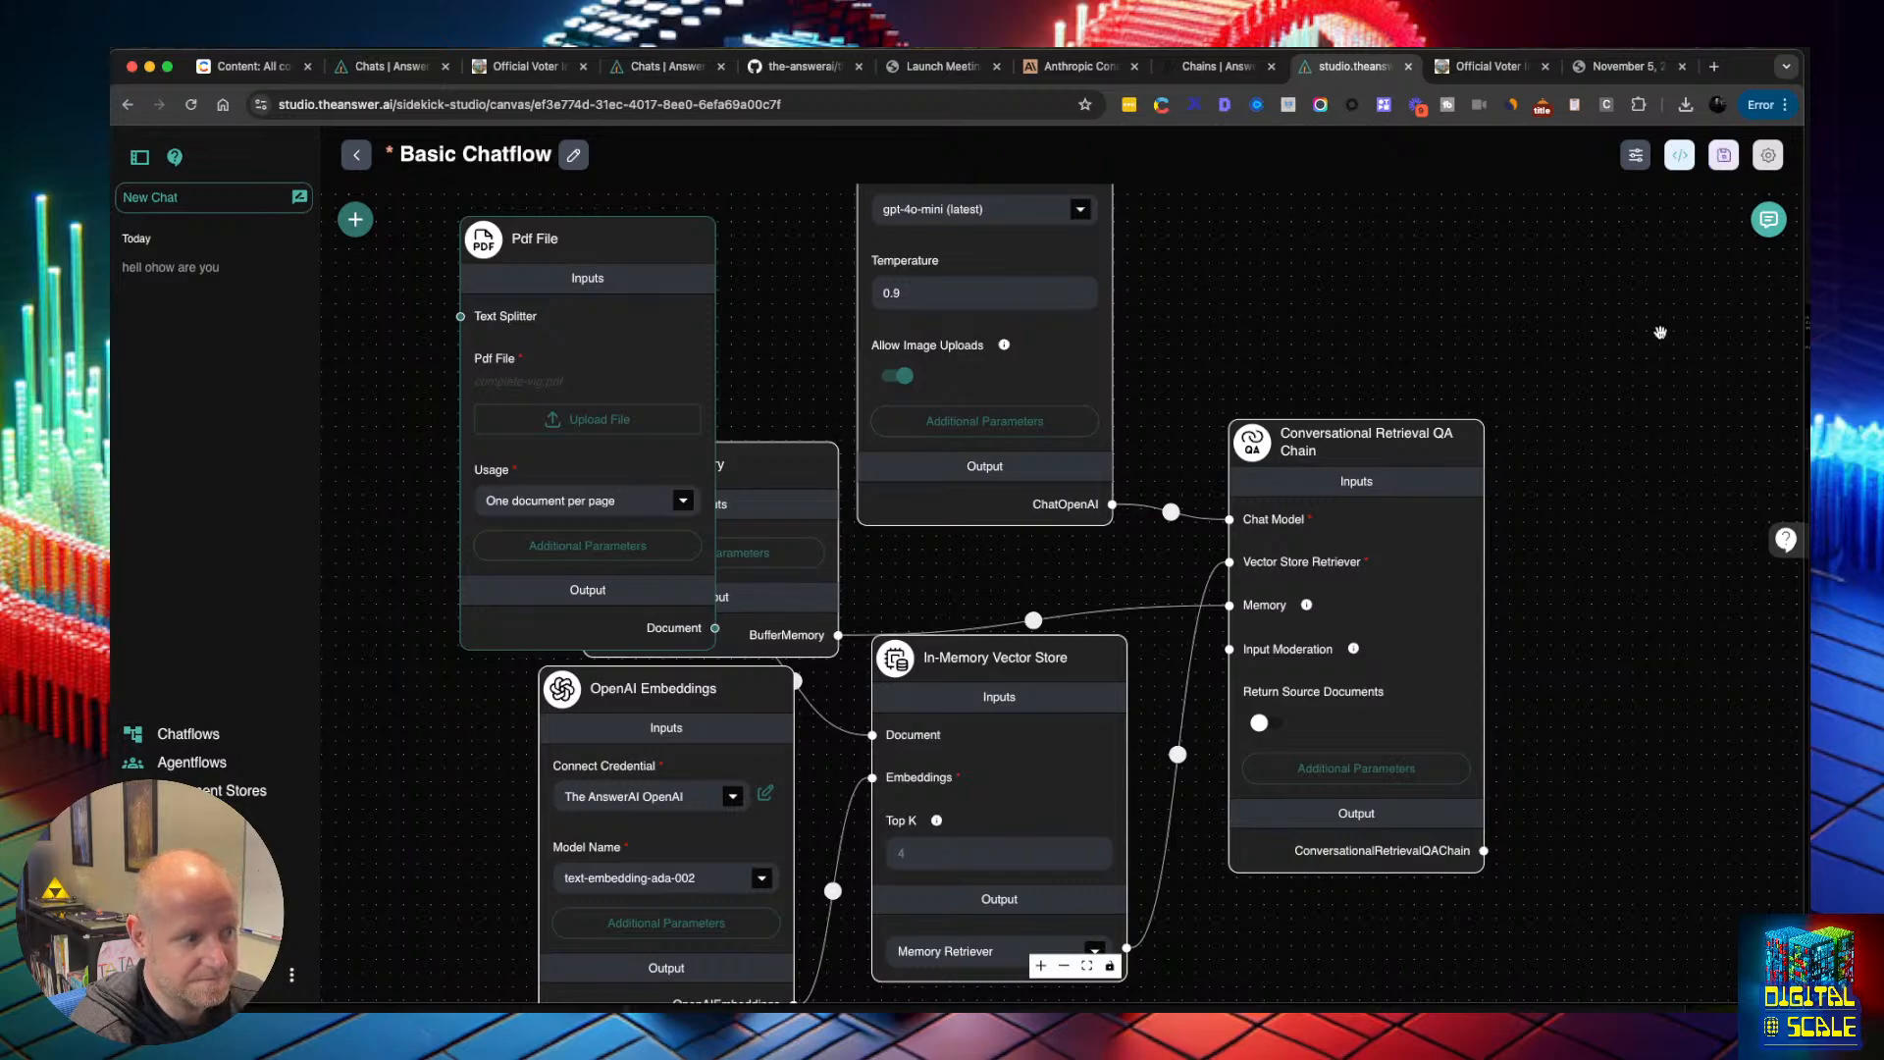
key(super+s)
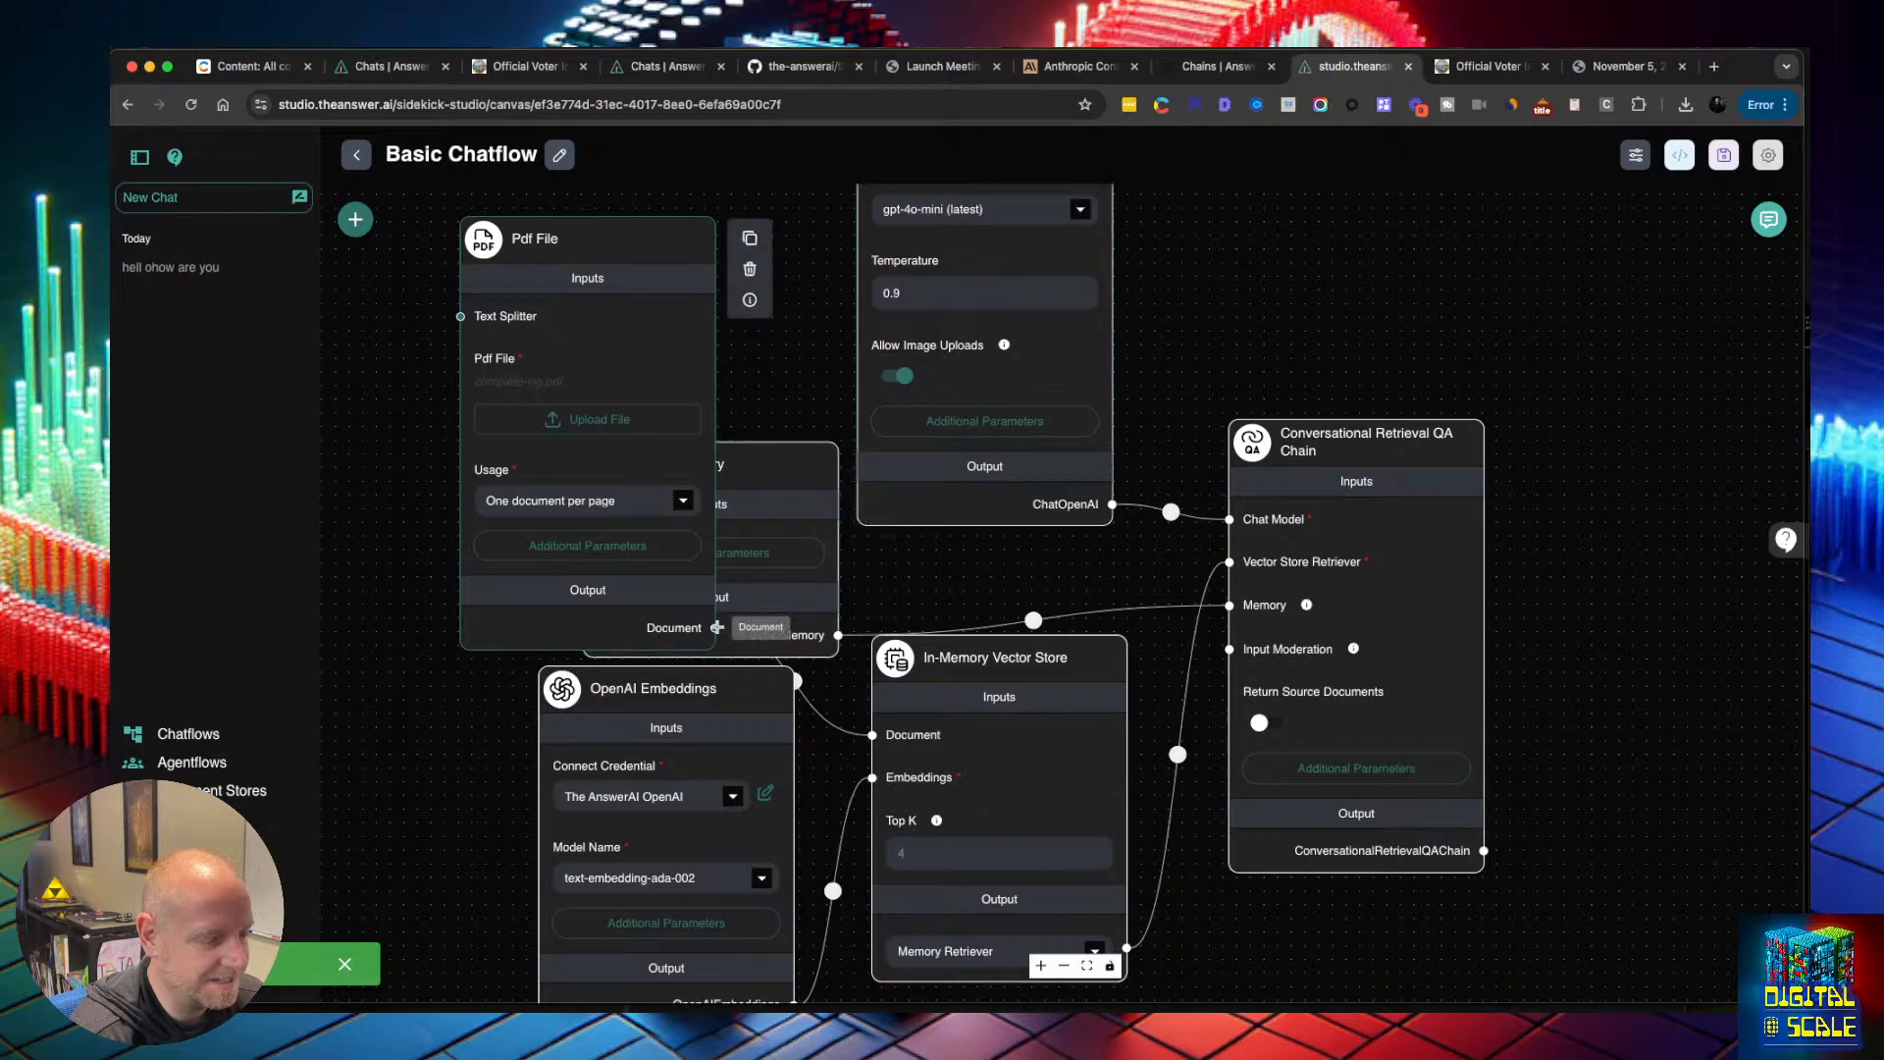
Draw the Pdf File's Document connection to the In-Memory Vector Store again and save the chatflow
drag(717, 627, 874, 735)
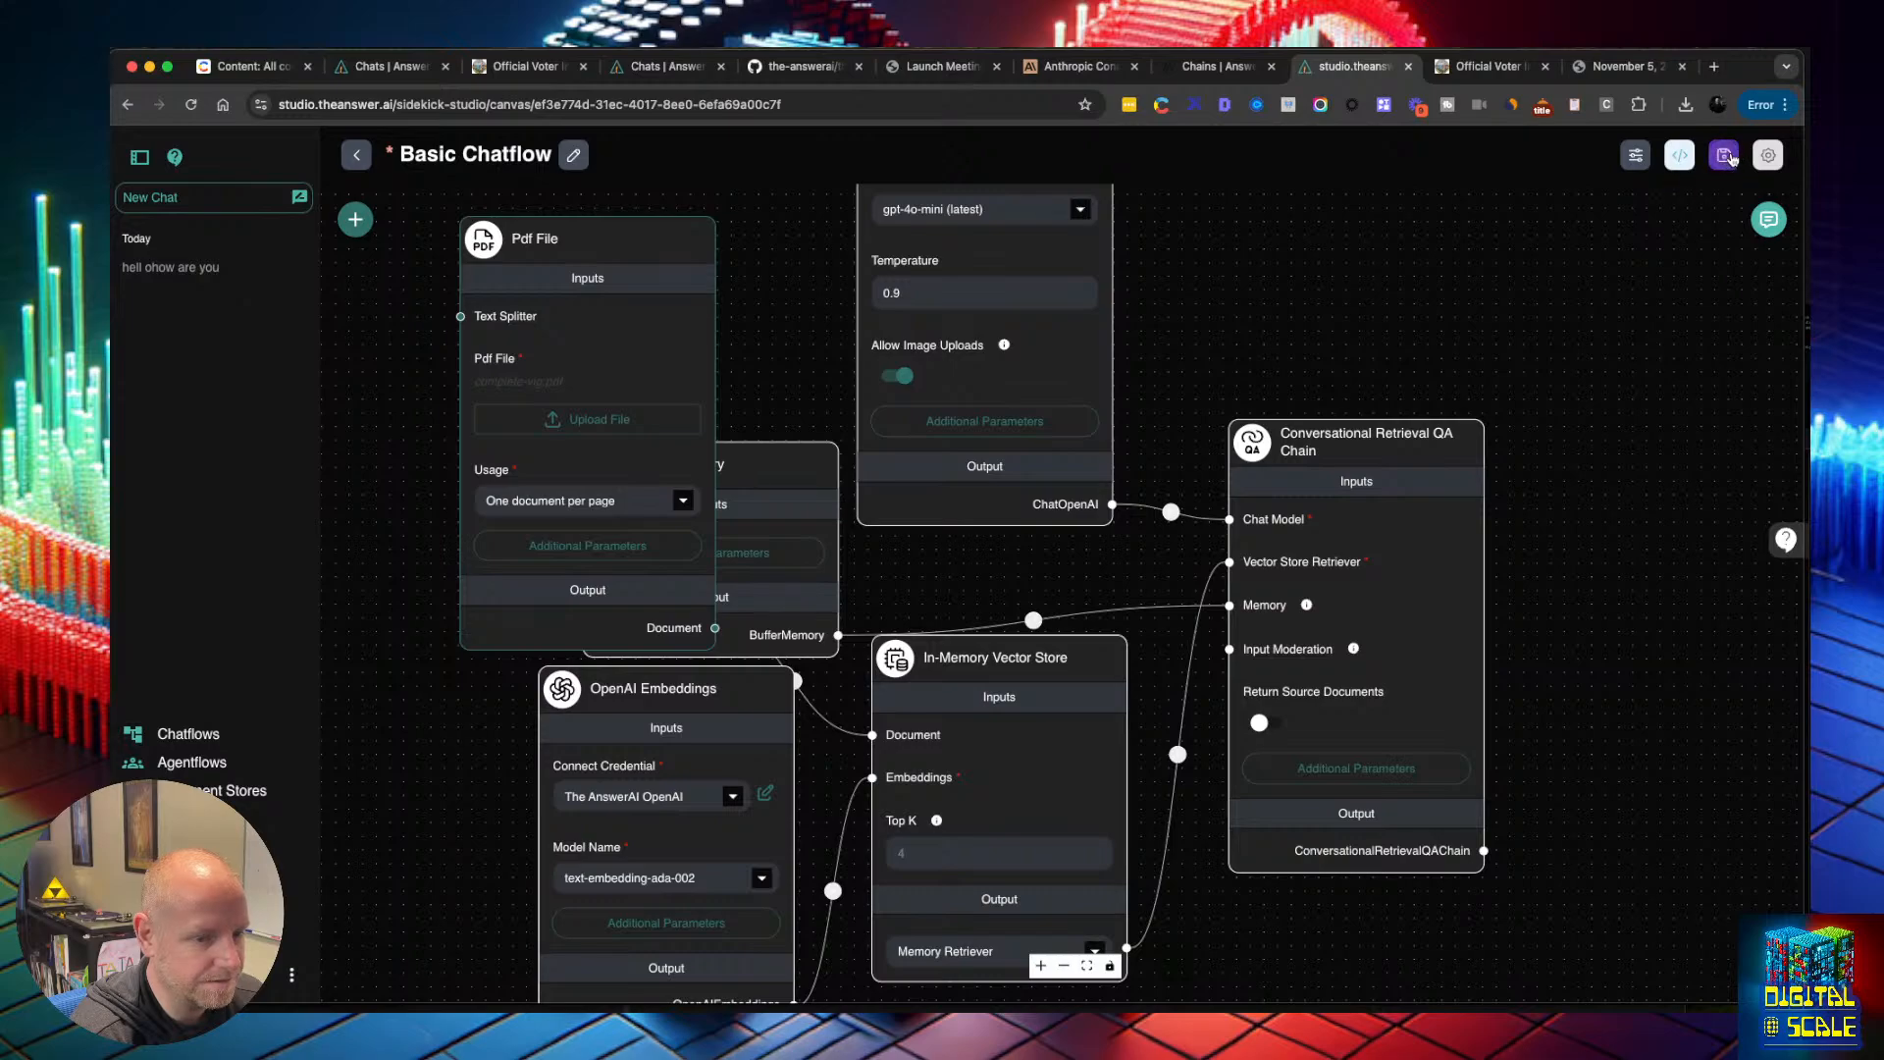
click(1729, 157)
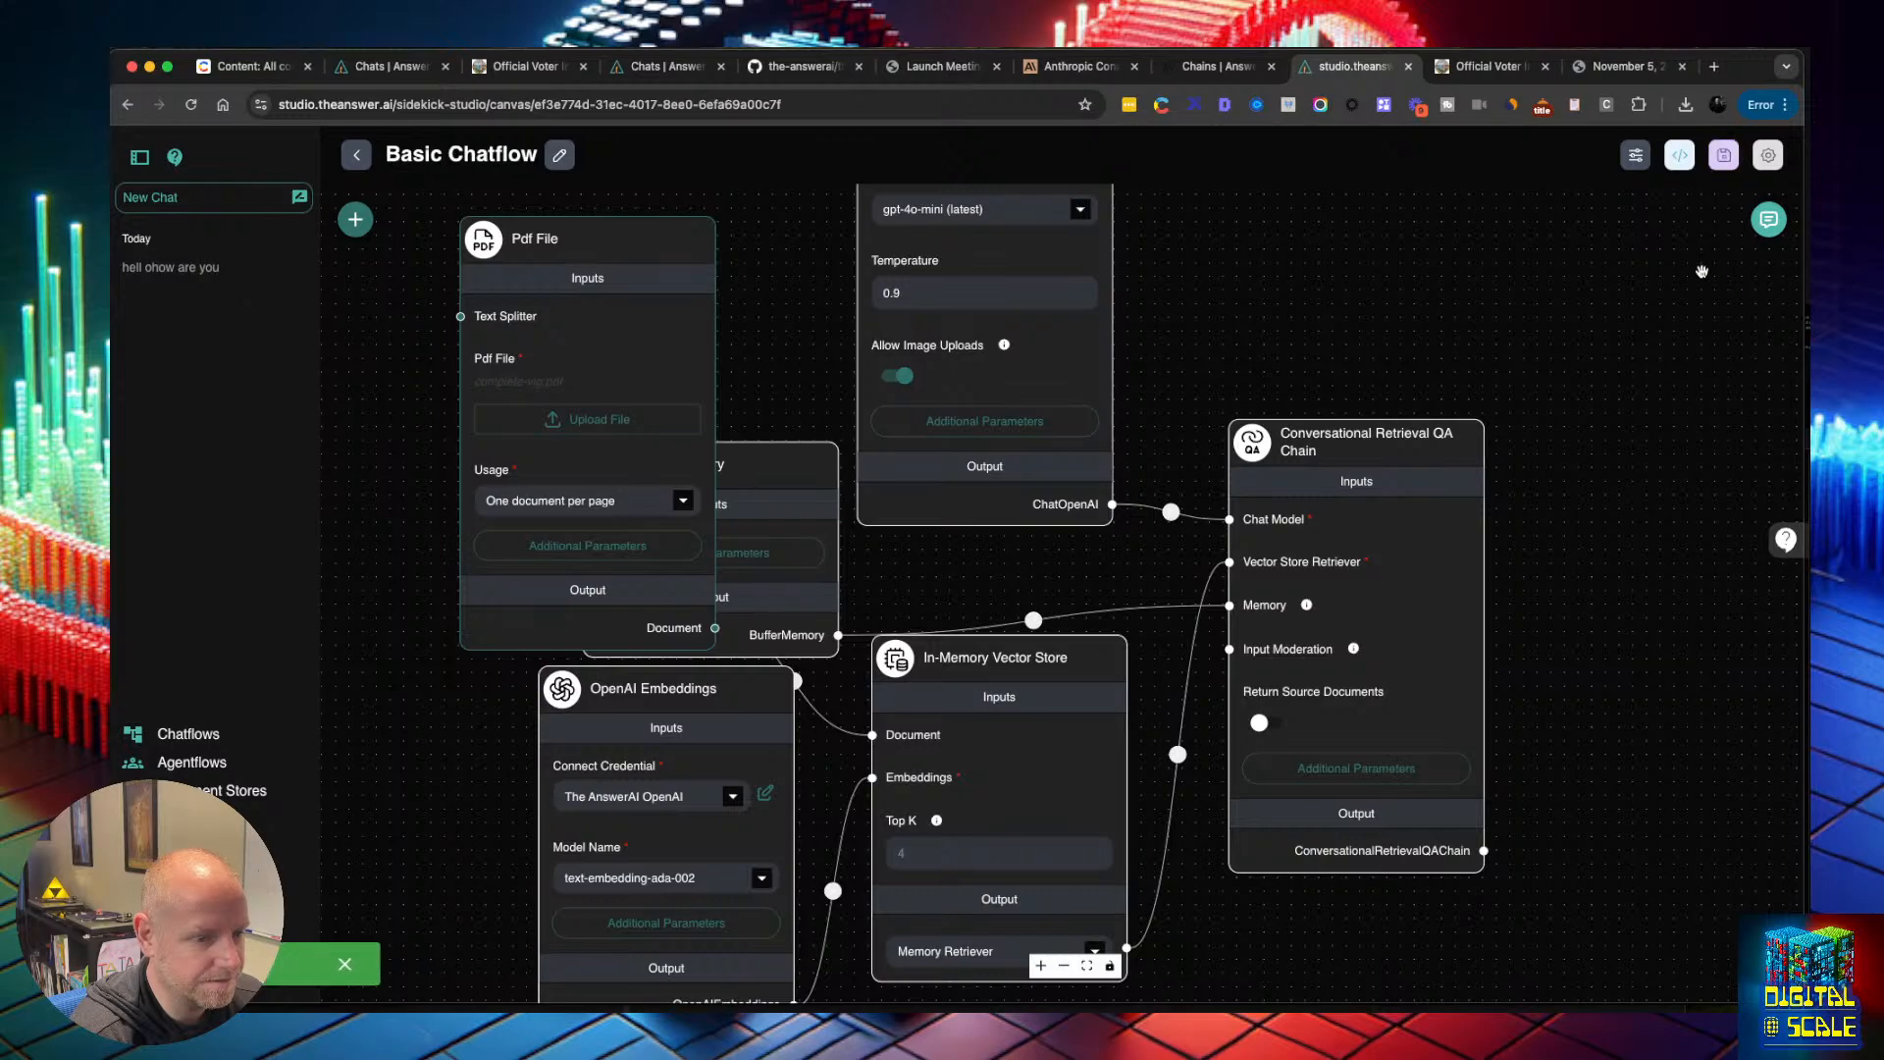
Reload the page, return to the chatflow list and open the Basic Conversation chatflow
click(190, 104)
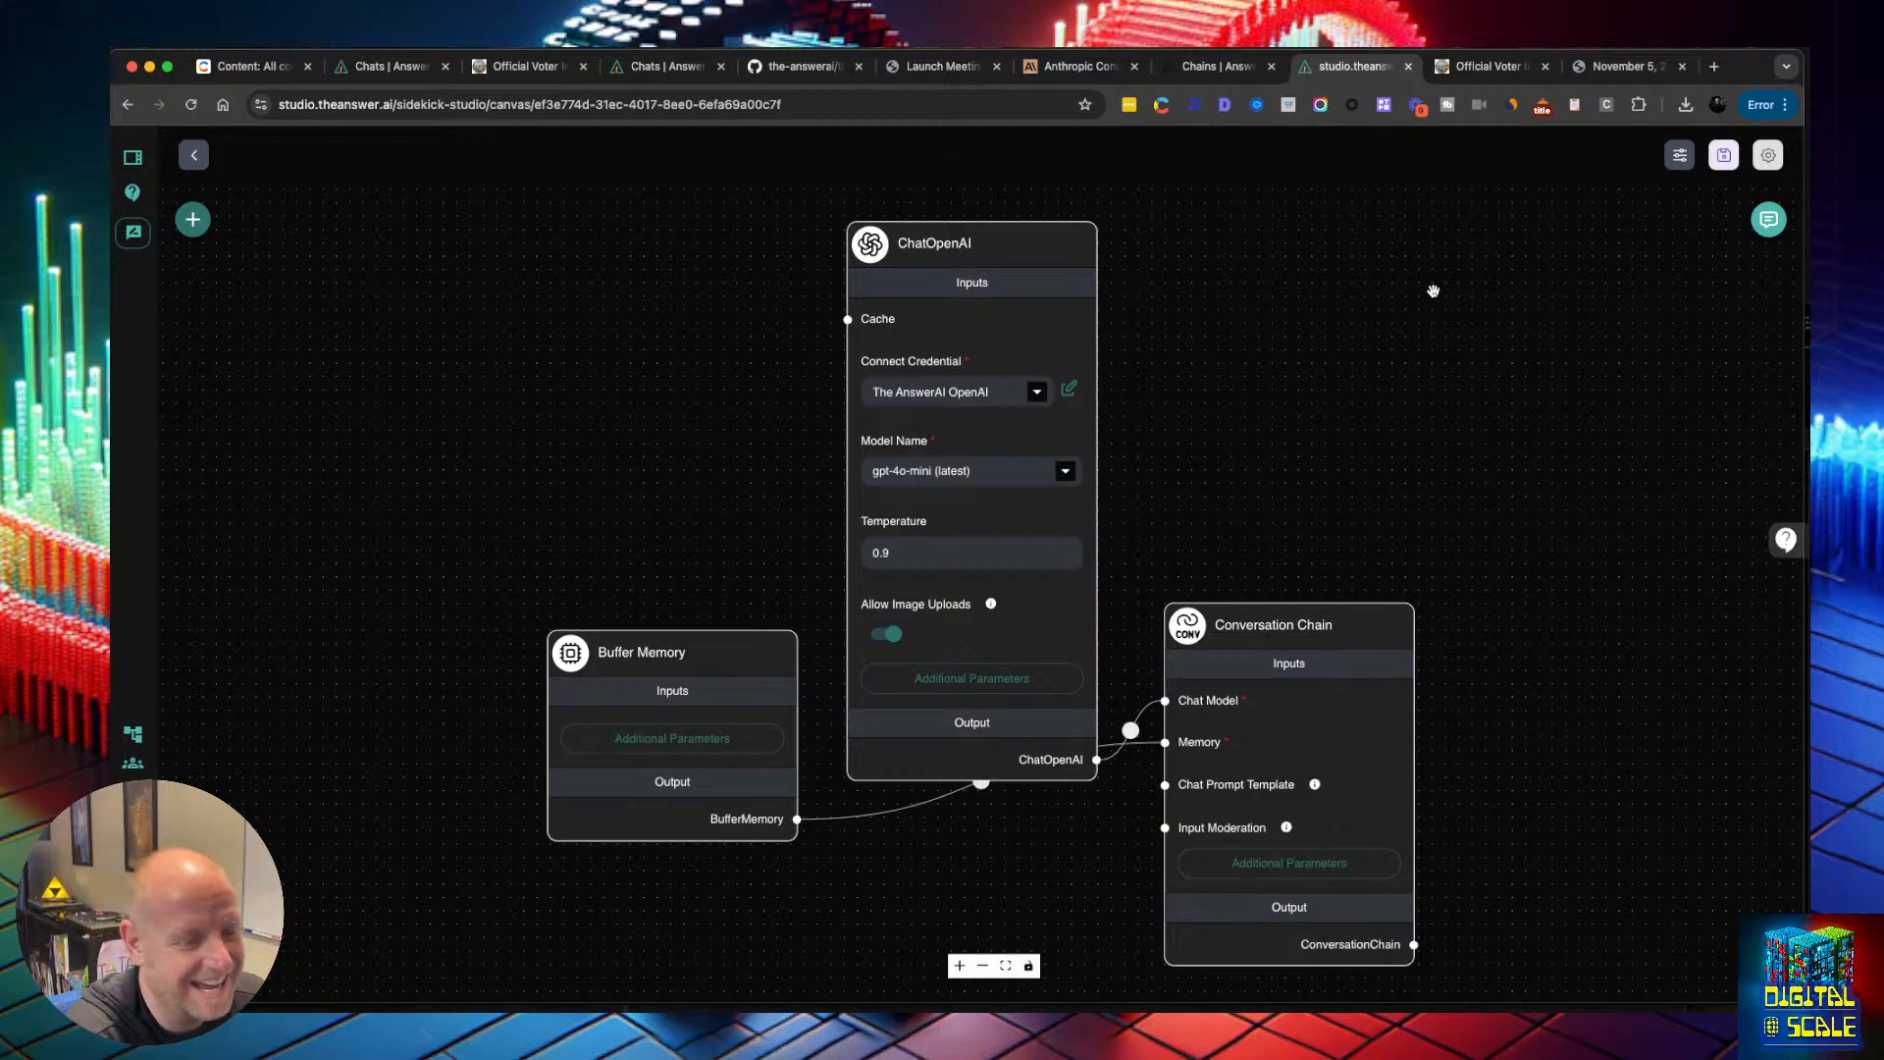
click(193, 155)
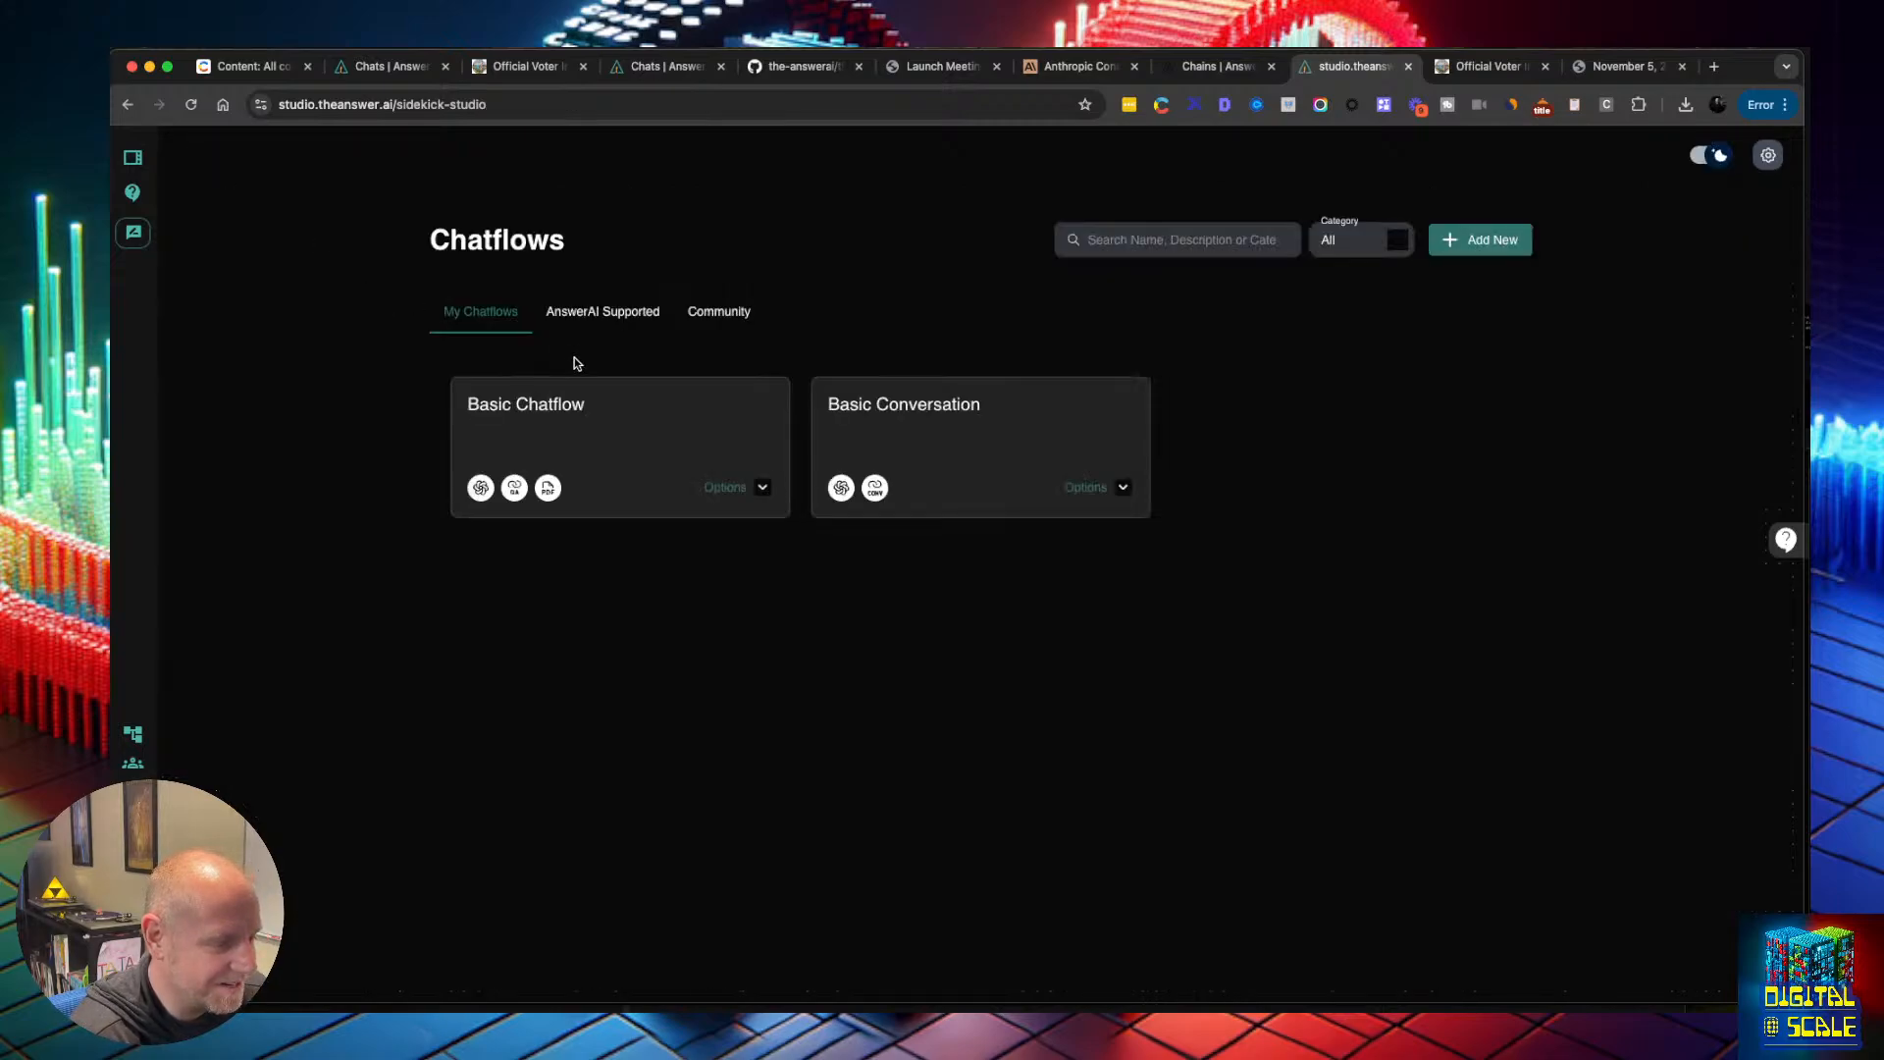
click(1123, 487)
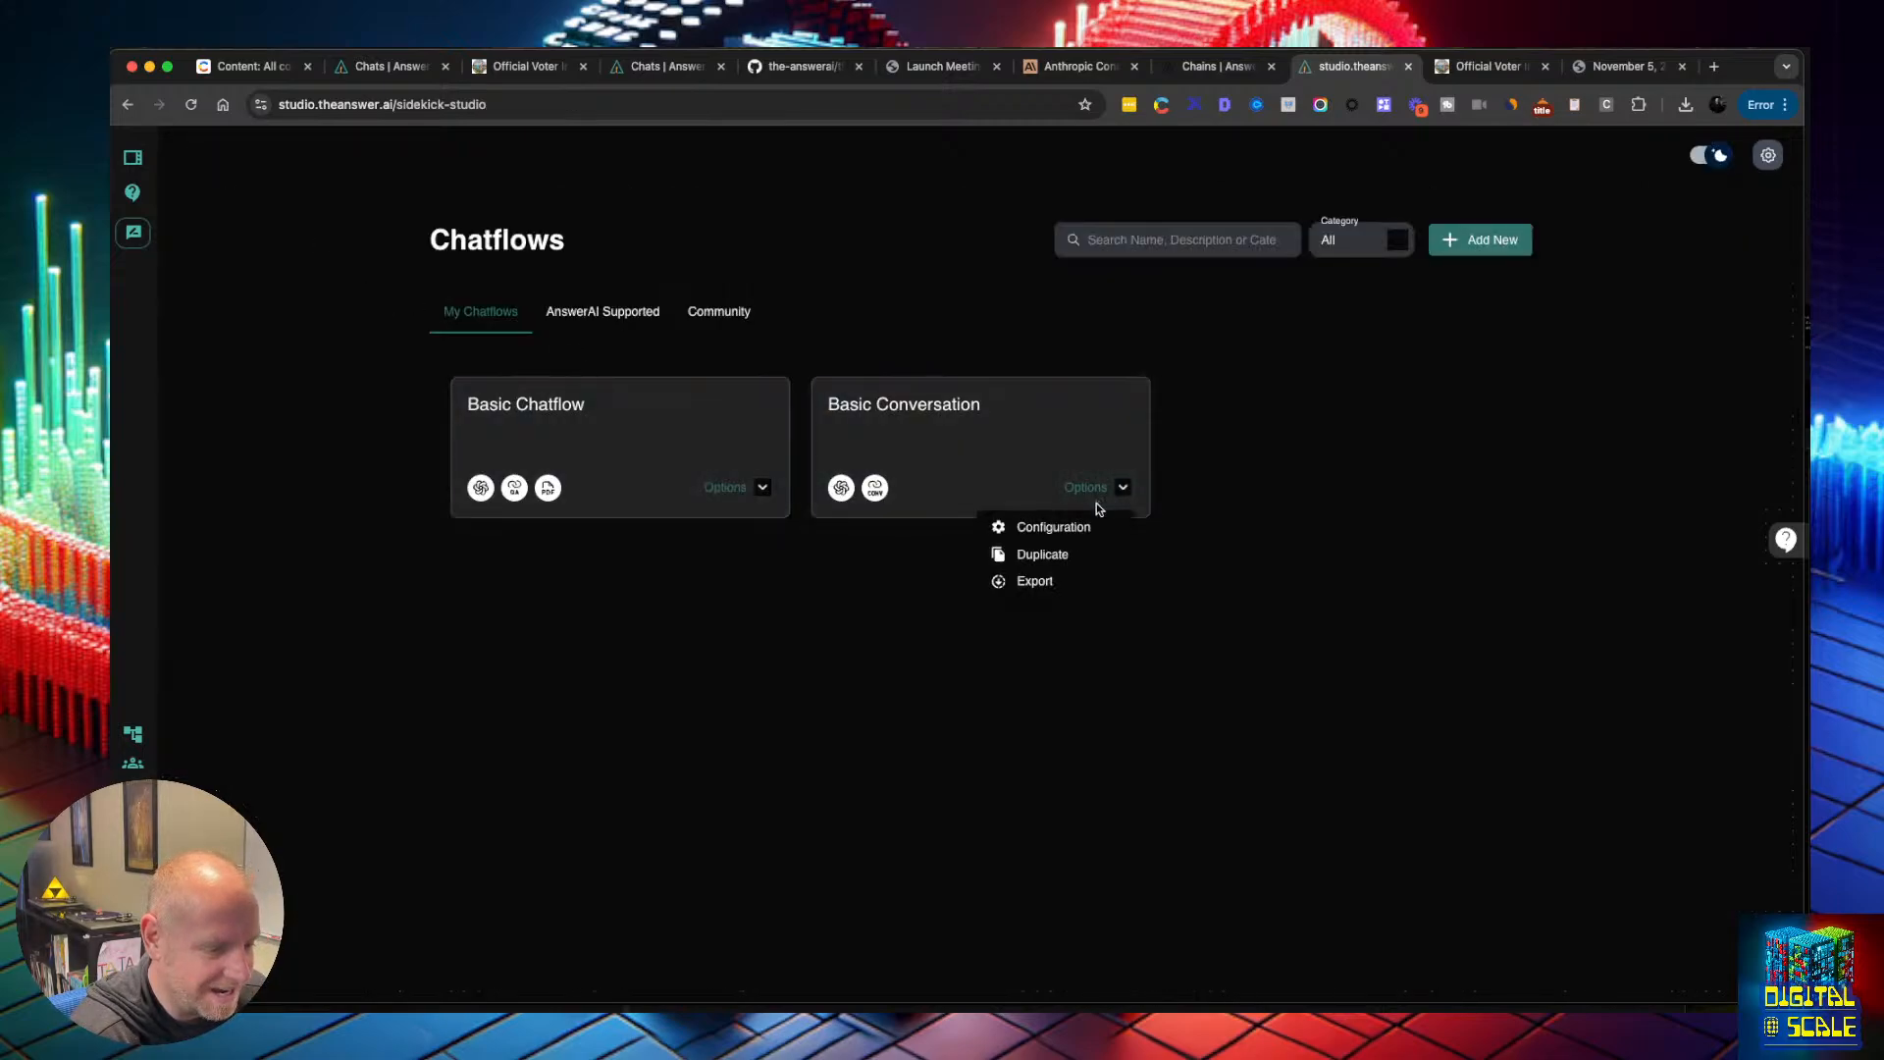
click(1168, 592)
click(937, 401)
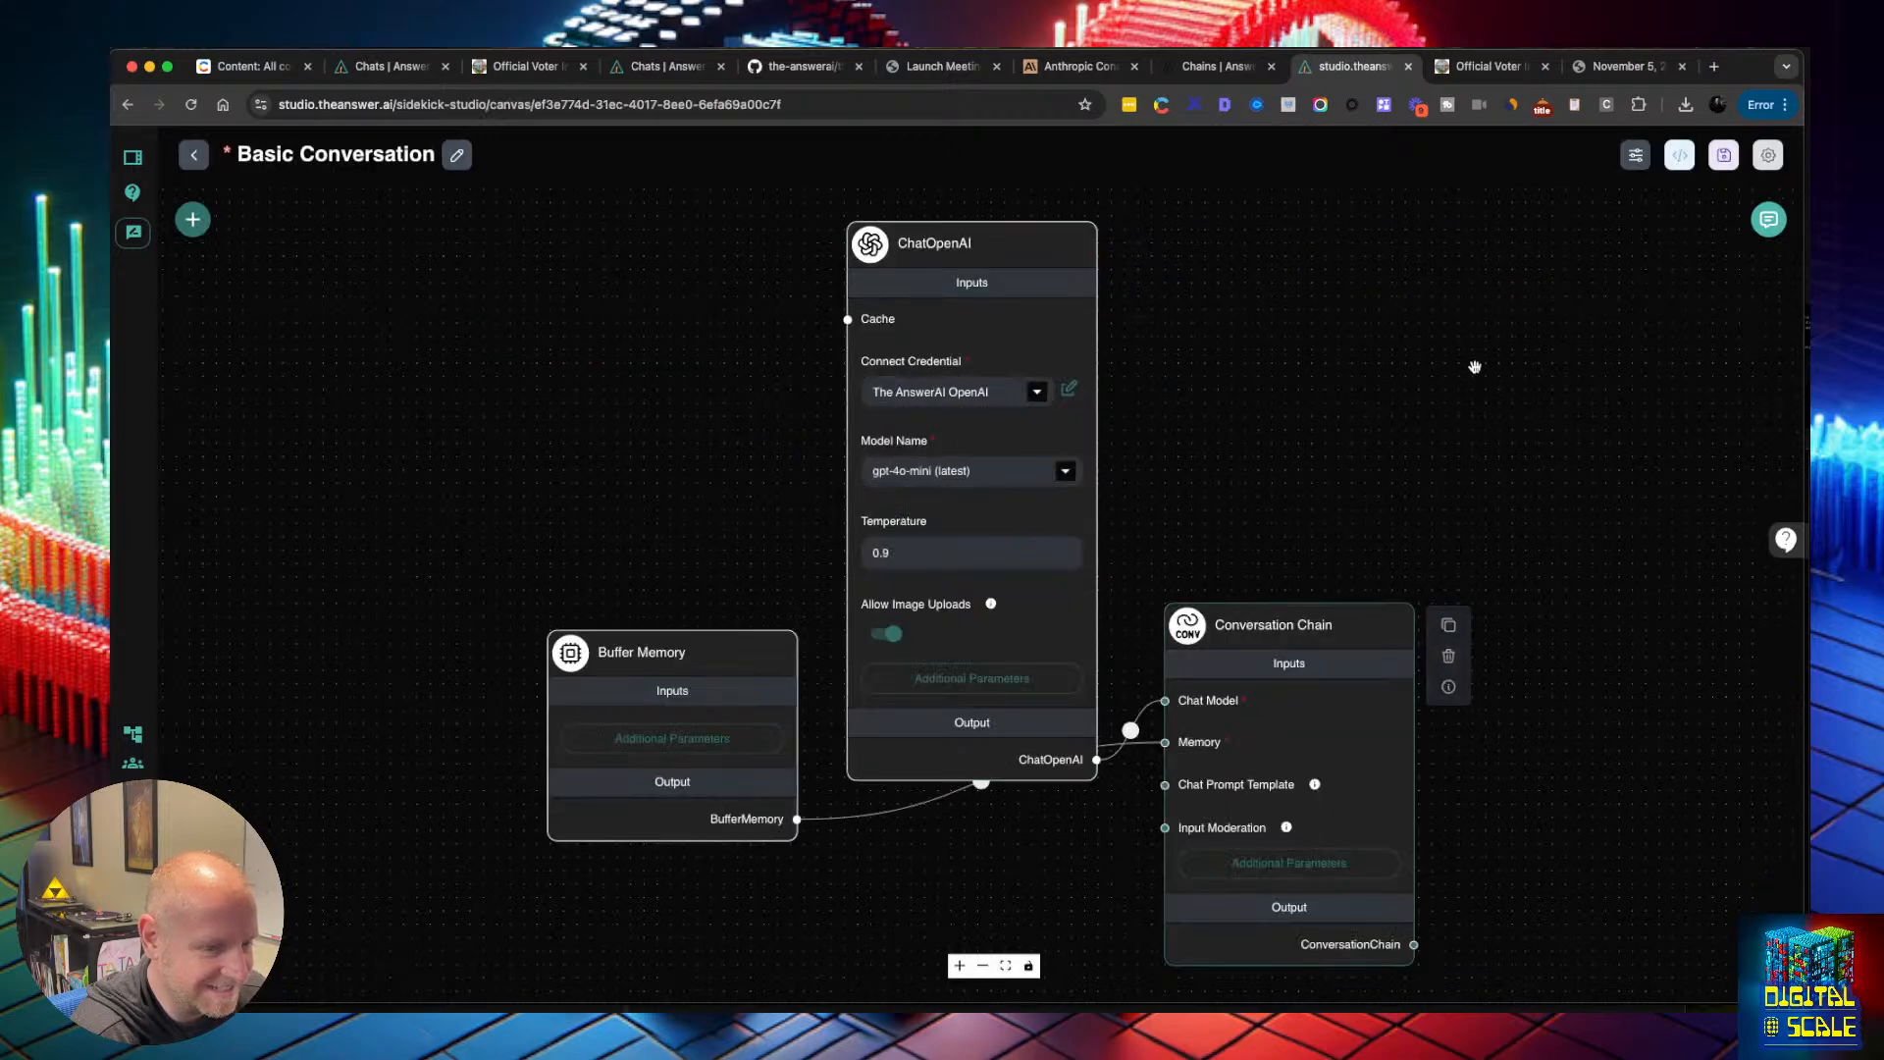
Delete the Conversation Chain node from the Basic Conversation chatflow
mouse_move(1394, 646)
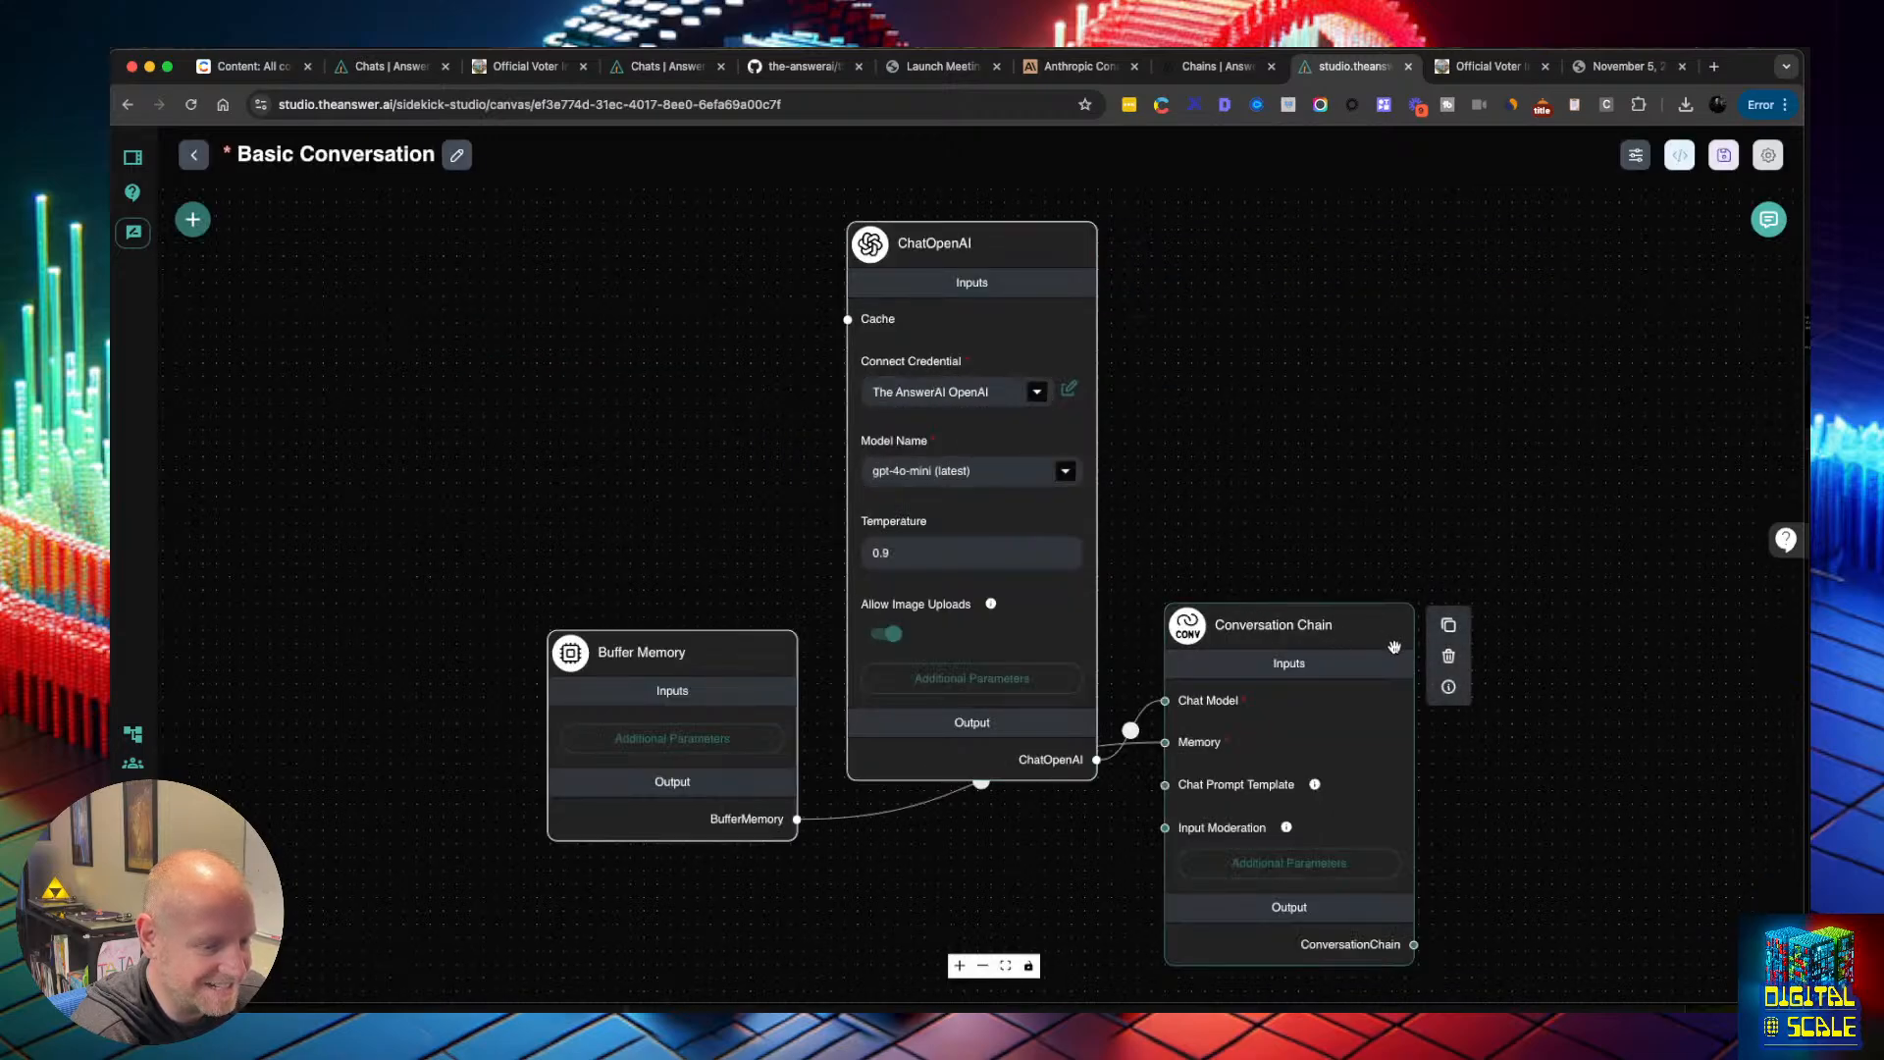
click(1449, 656)
Look through the LangChain document loaders and chat models in the list of available nodes
click(193, 221)
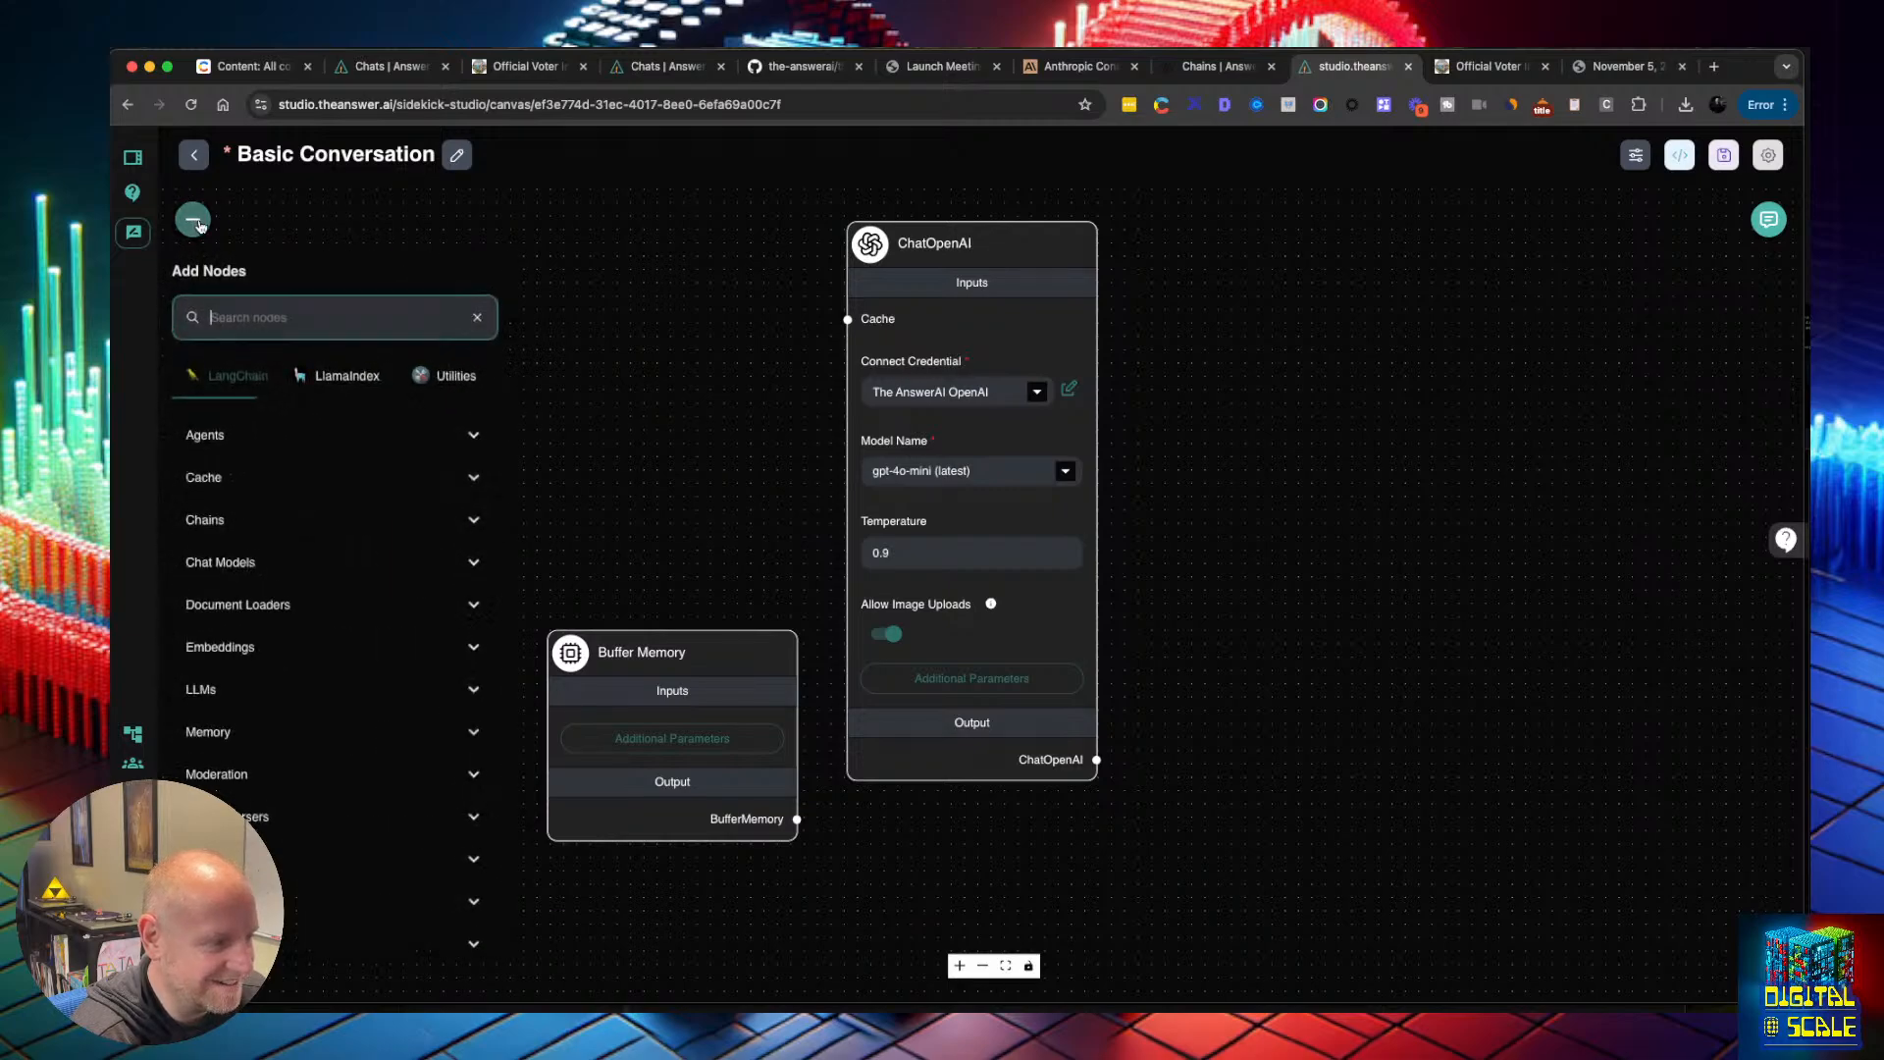
click(265, 608)
click(264, 608)
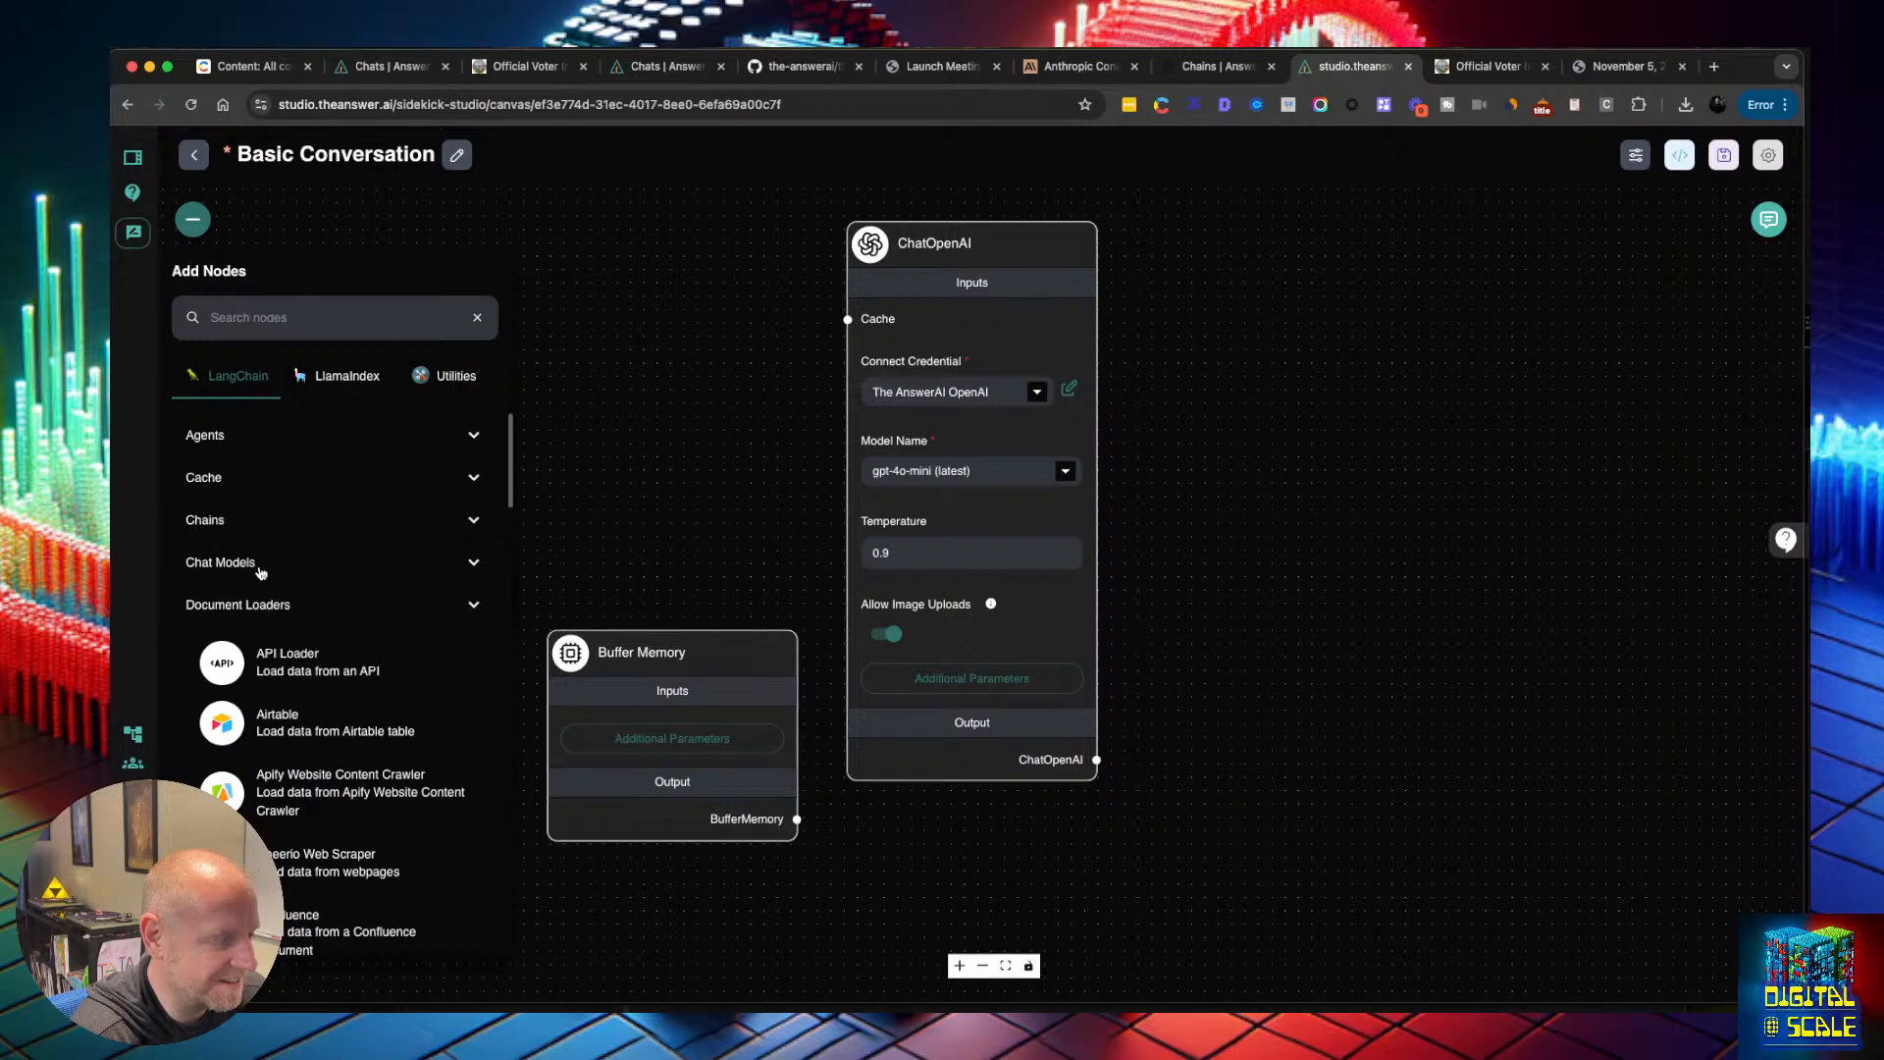
click(257, 566)
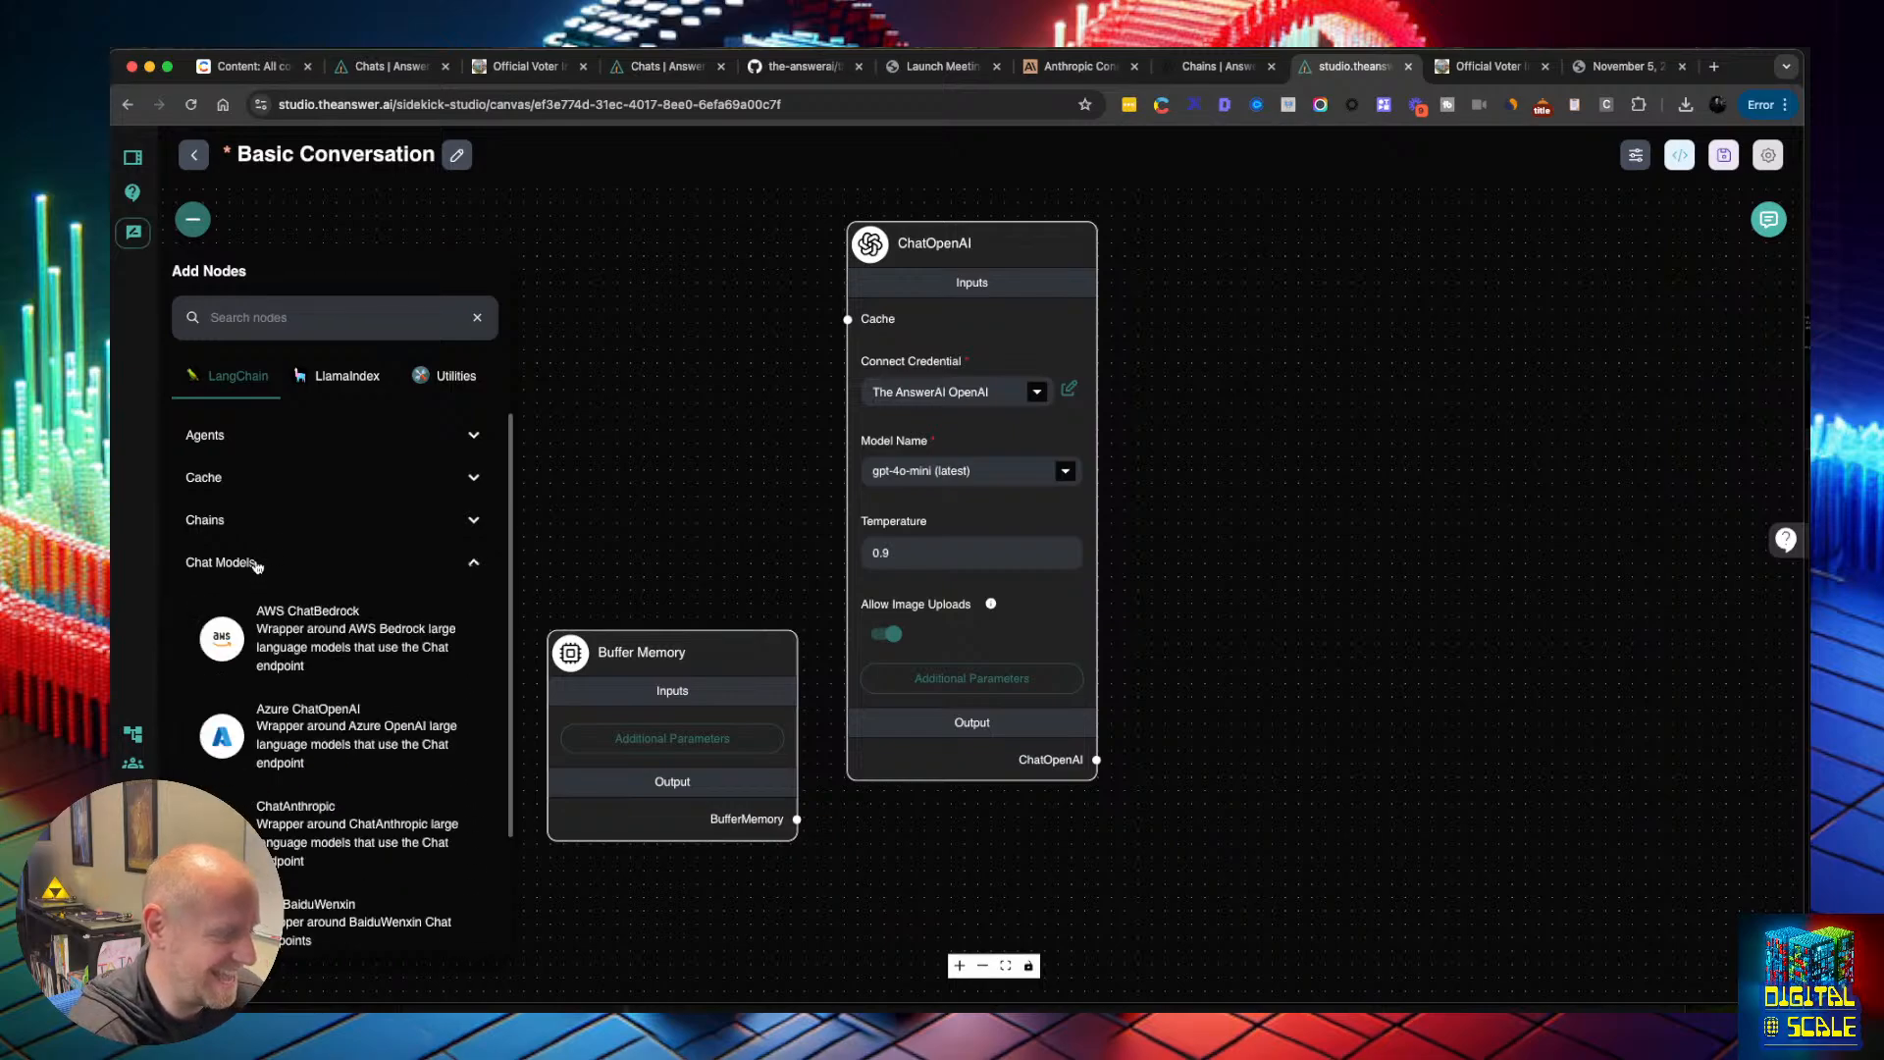
click(257, 566)
click(300, 614)
scroll(299, 607, down, 10)
scroll(299, 602, down, 5)
scroll(302, 594, up, 12)
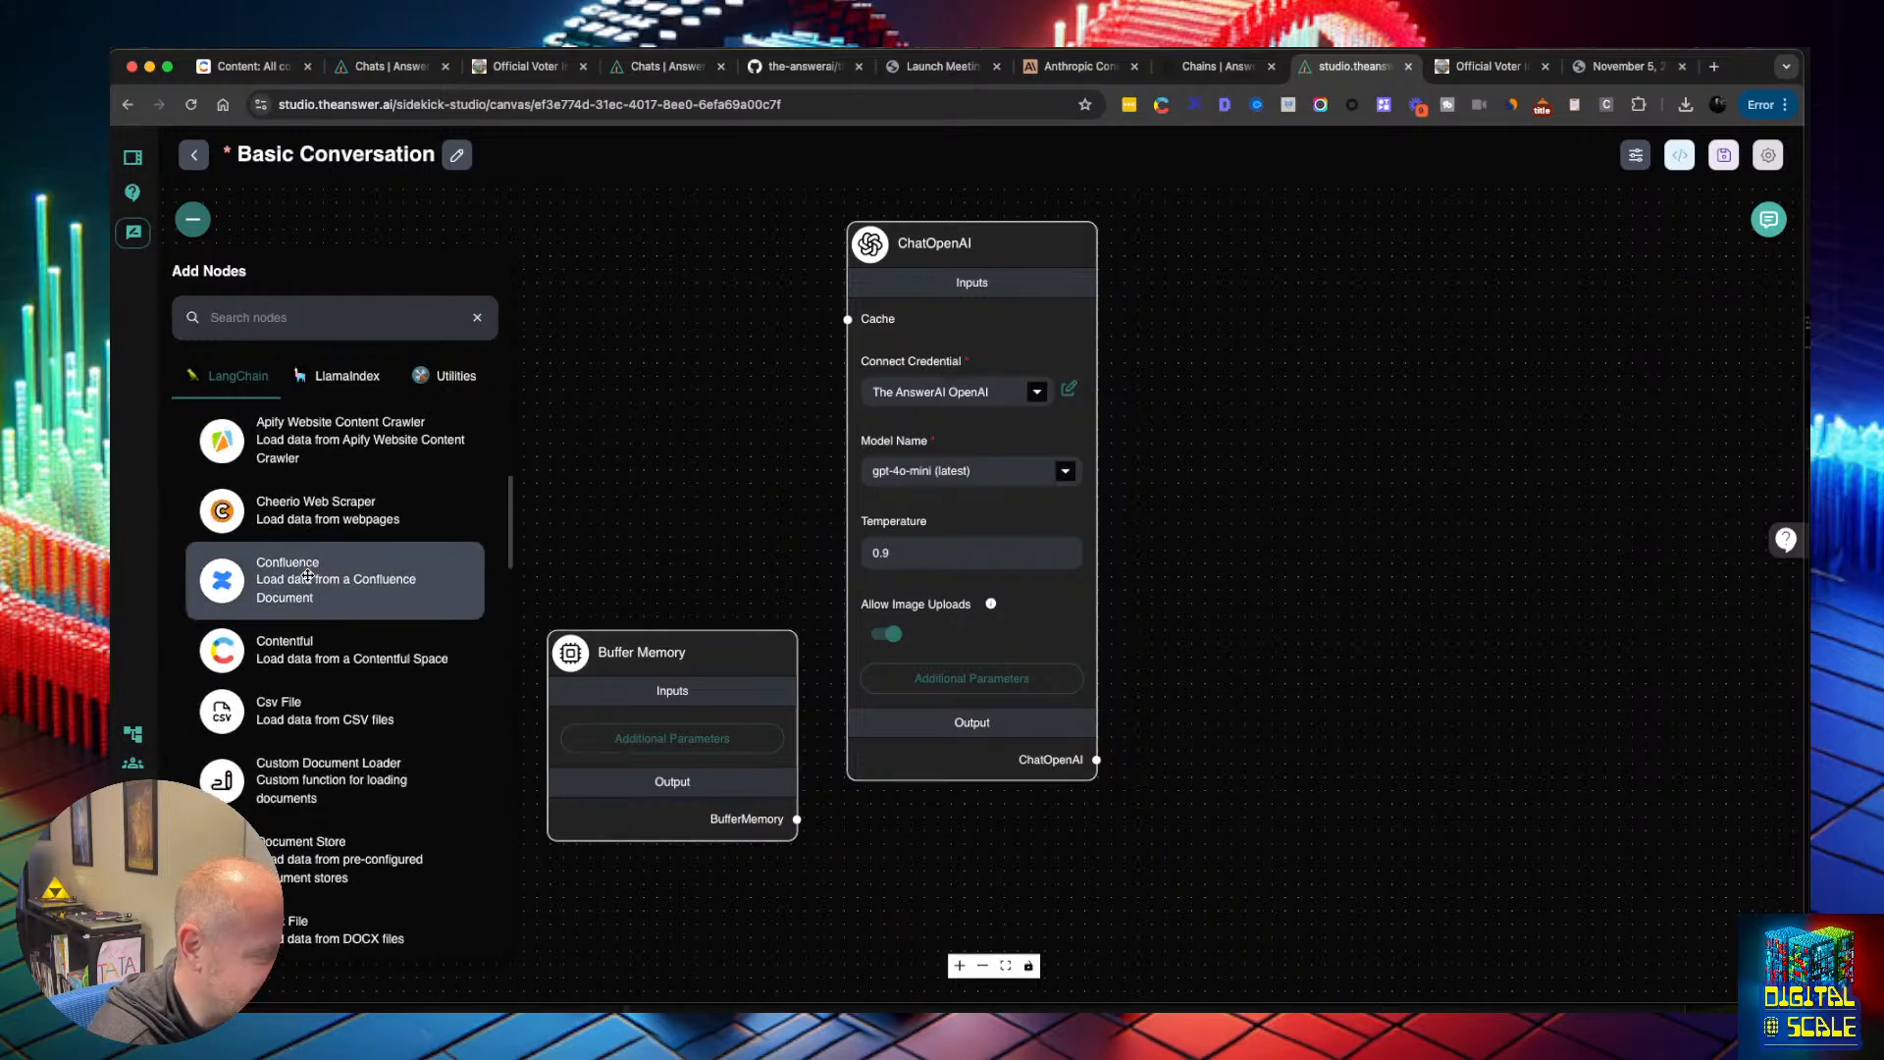
scroll(308, 560, up, 4)
click(340, 603)
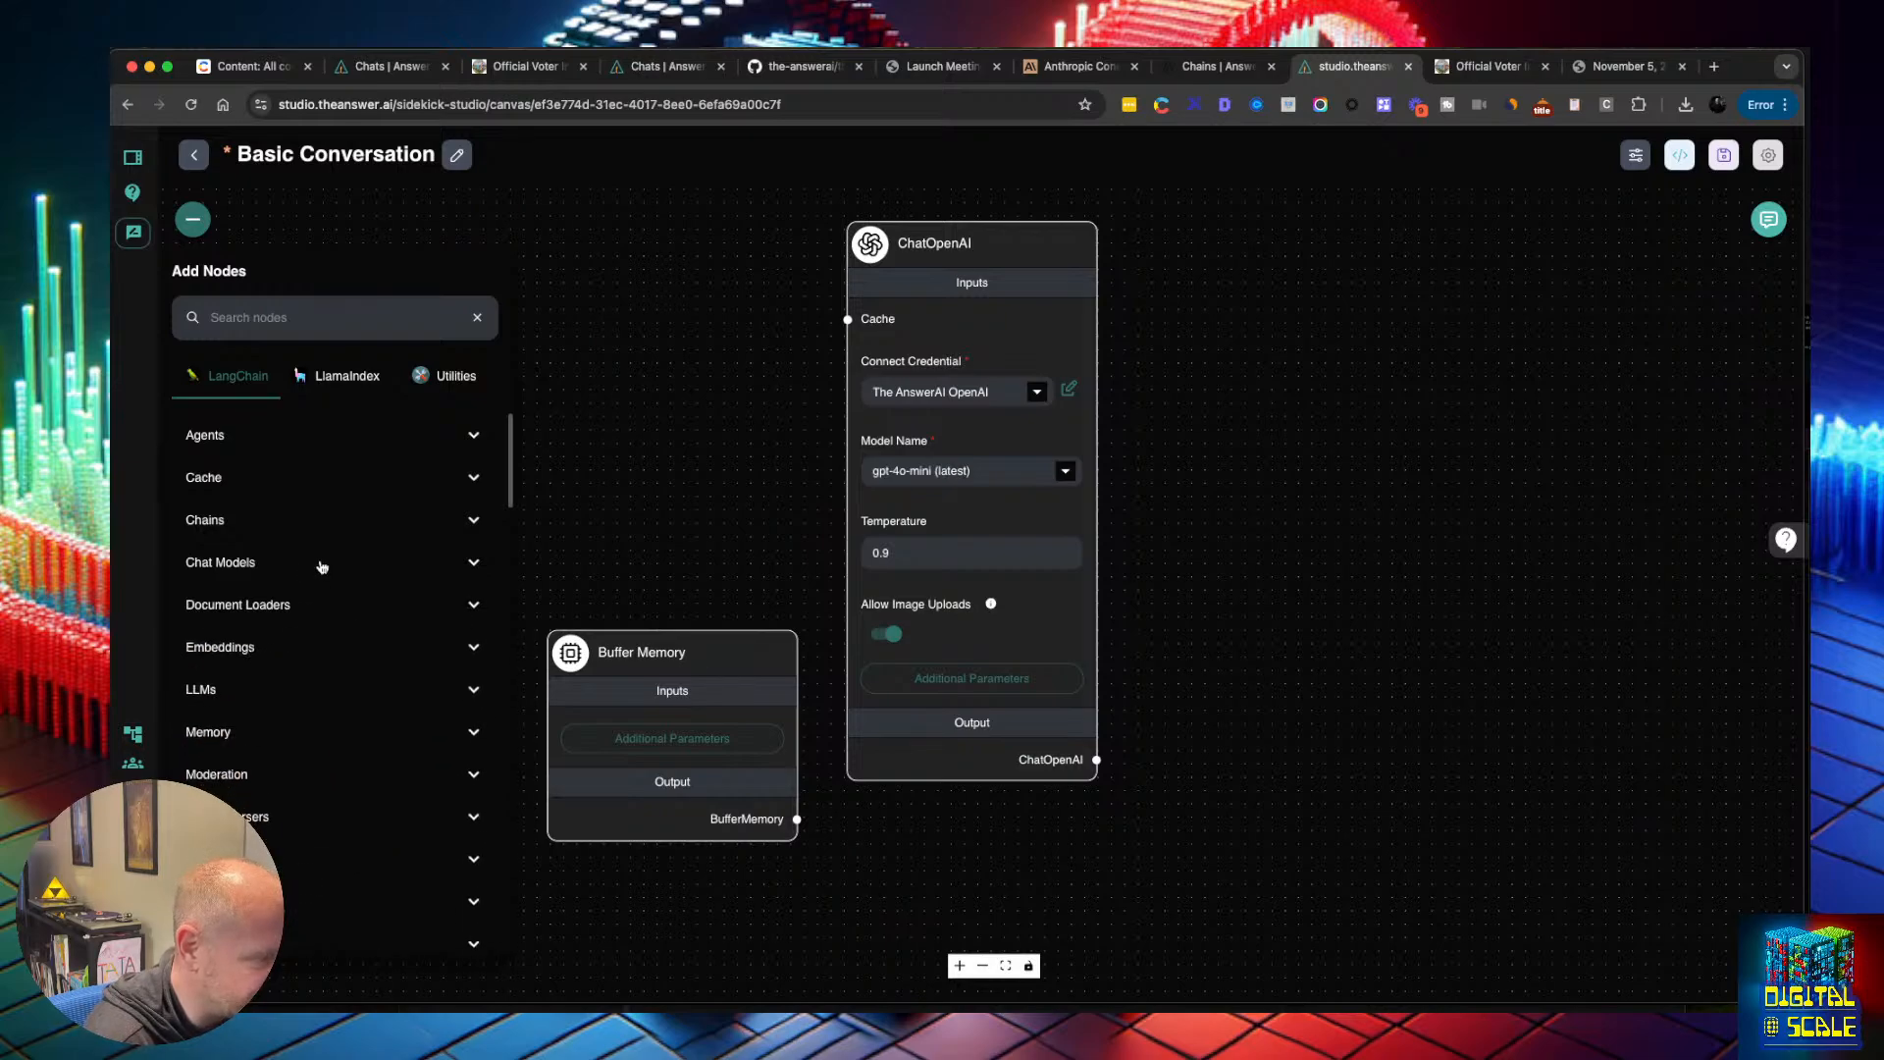
click(322, 567)
click(320, 565)
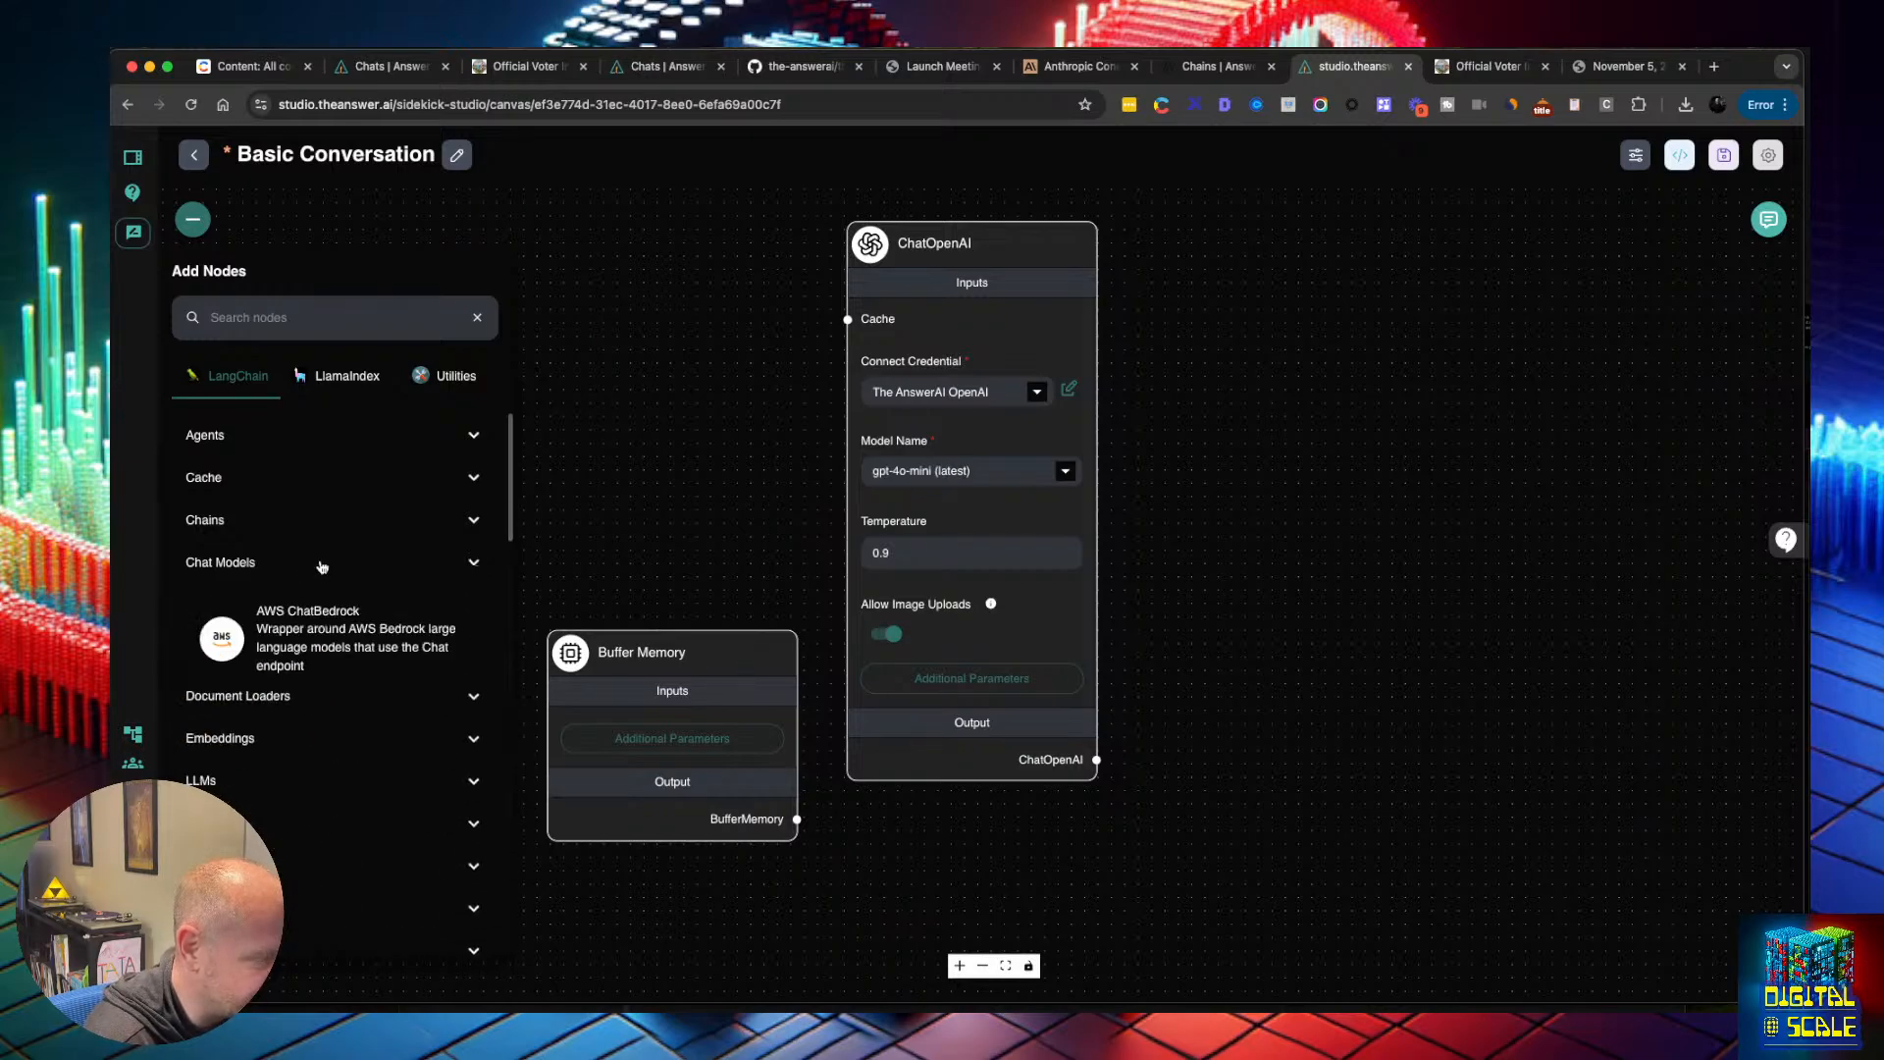
Add a Conversational Retrieval QA Chain node from the LangChain chains to the right of ChatOpenAI
click(313, 530)
scroll(324, 569, down, 4)
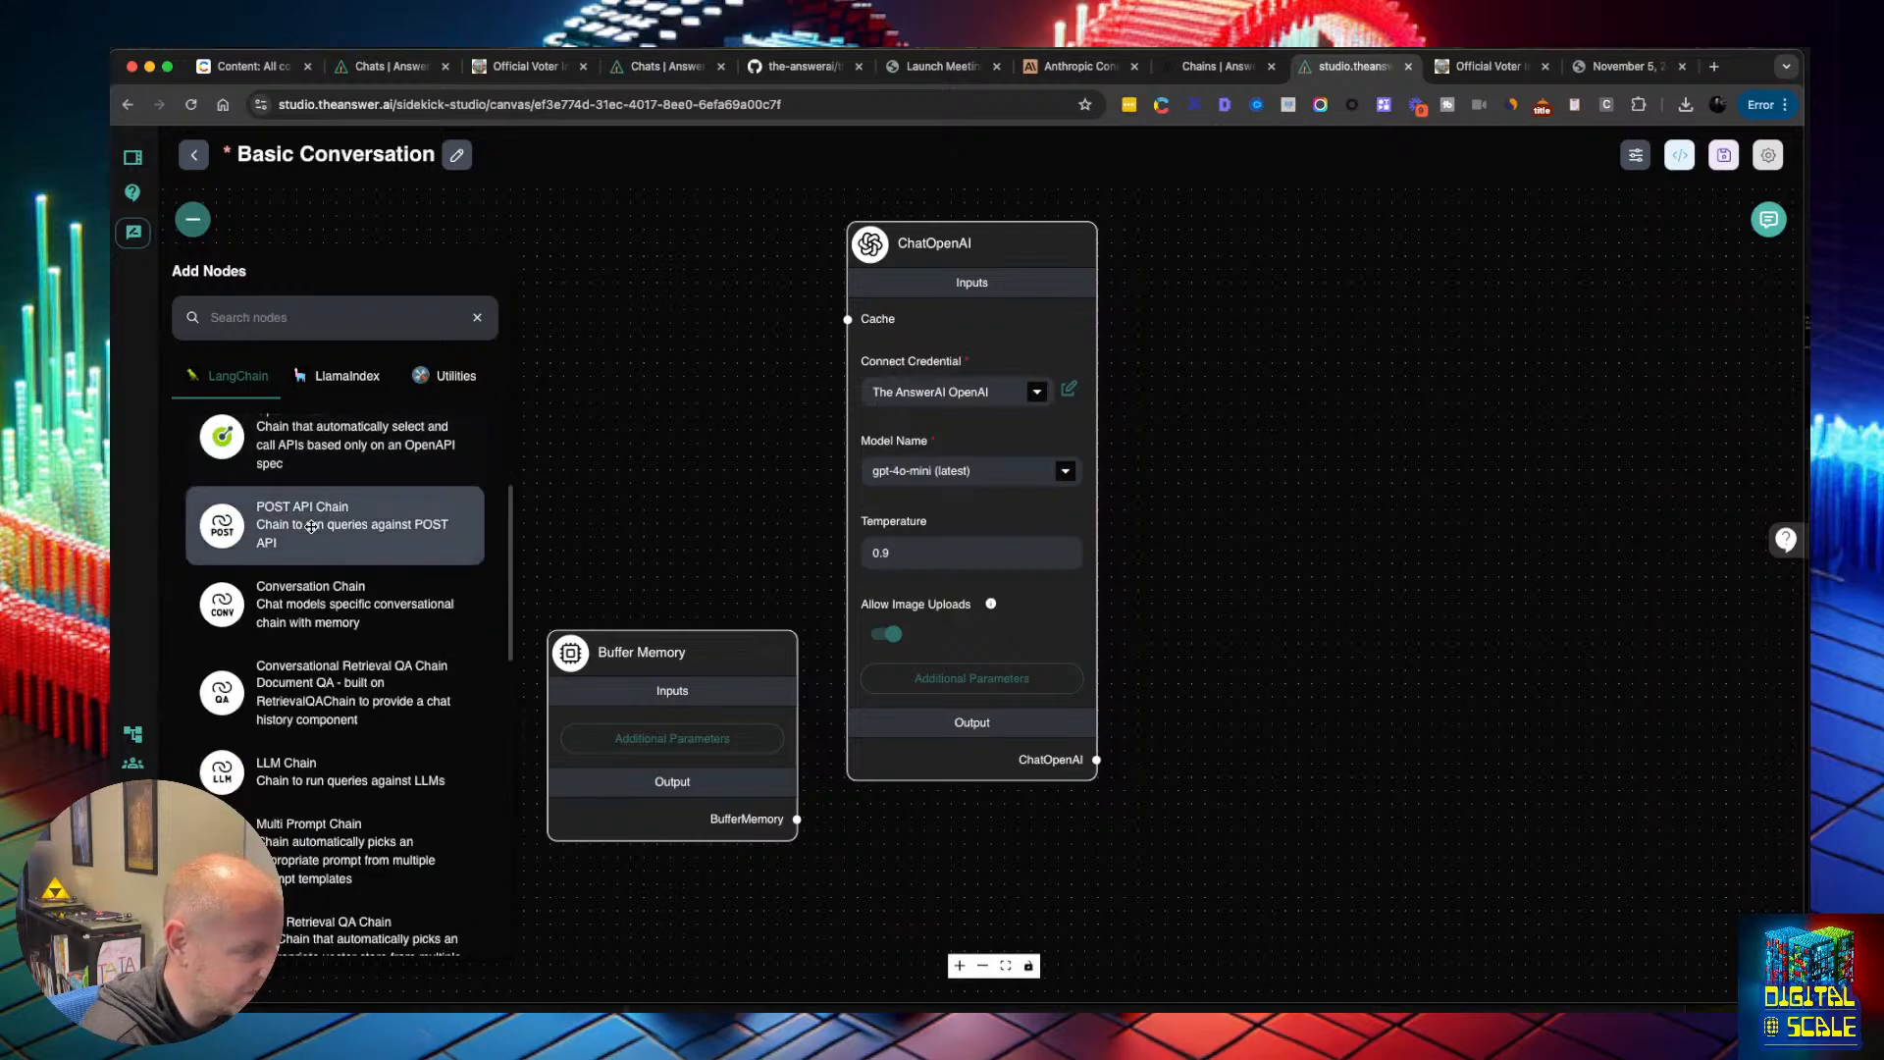
drag(357, 673, 1209, 726)
Connect ChatOpenAI and Buffer Memory to the QA chain's Chat Model and Memory inputs, and move the chain closer to them
drag(1097, 759, 1464, 600)
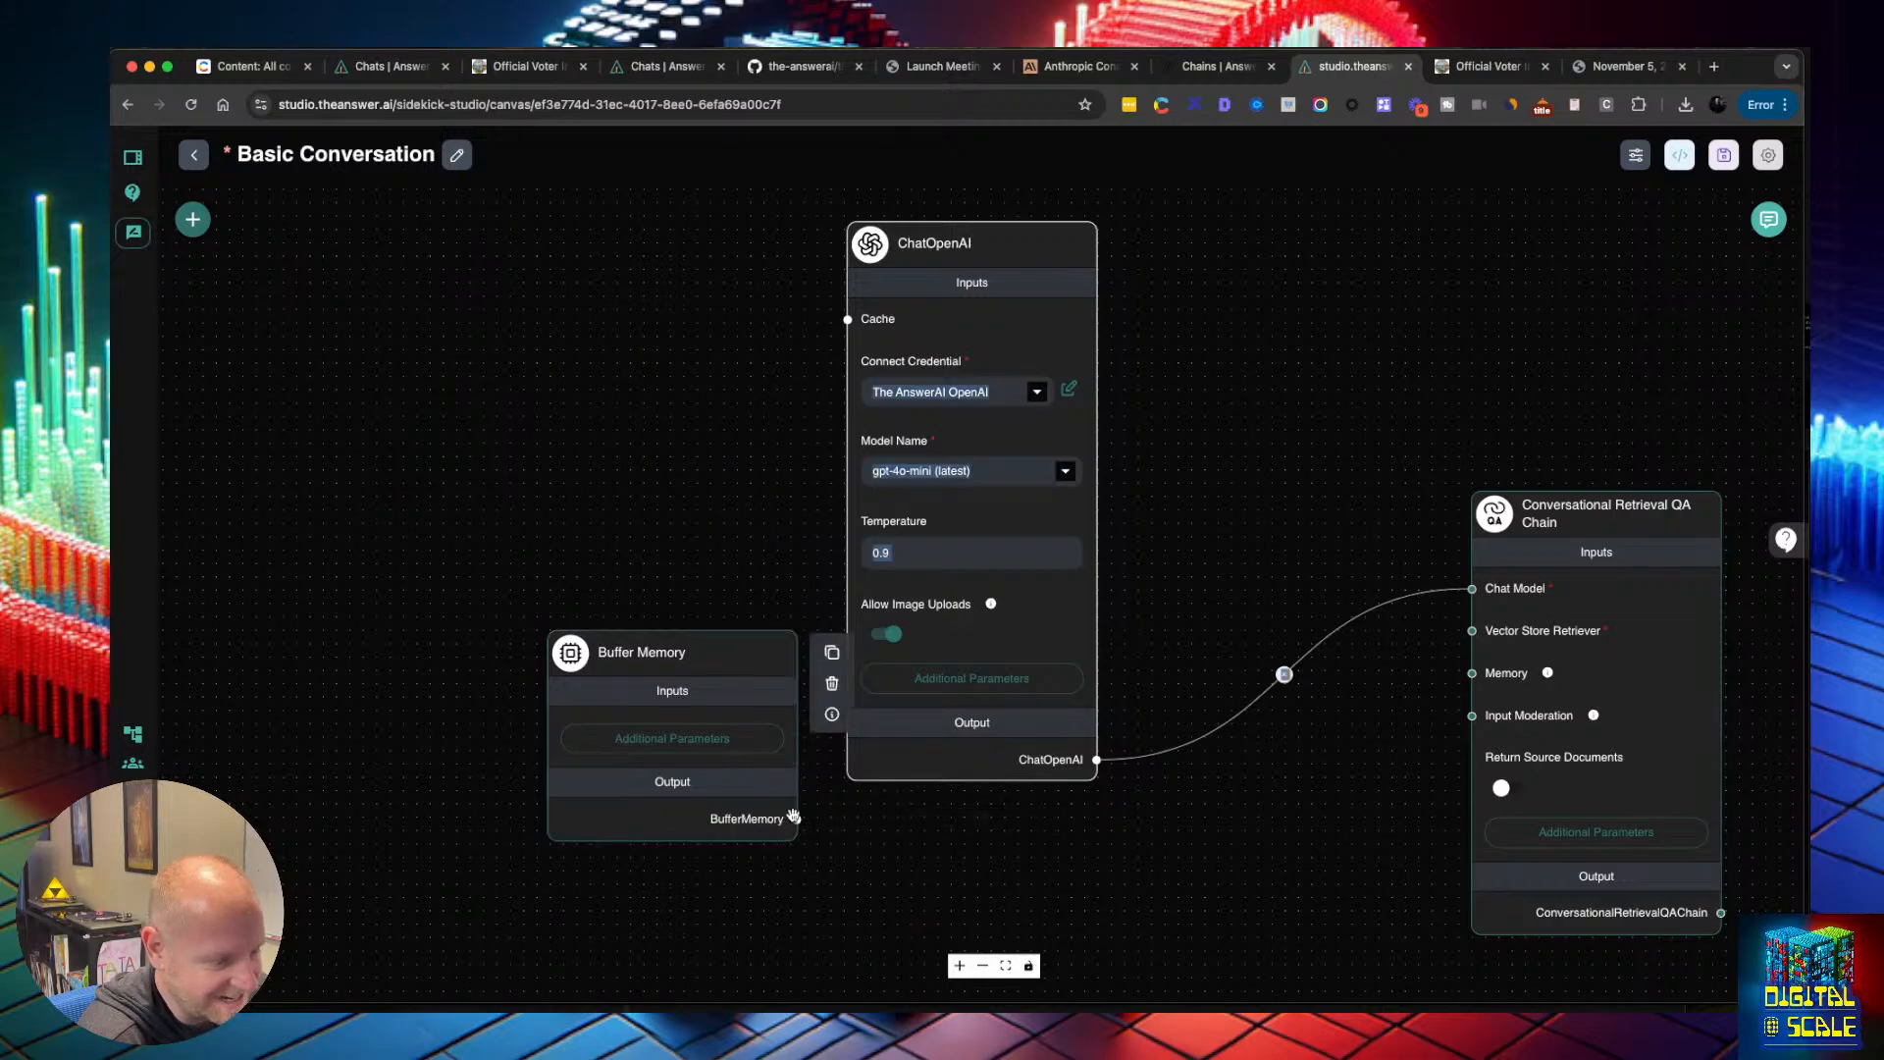
drag(796, 818, 1472, 673)
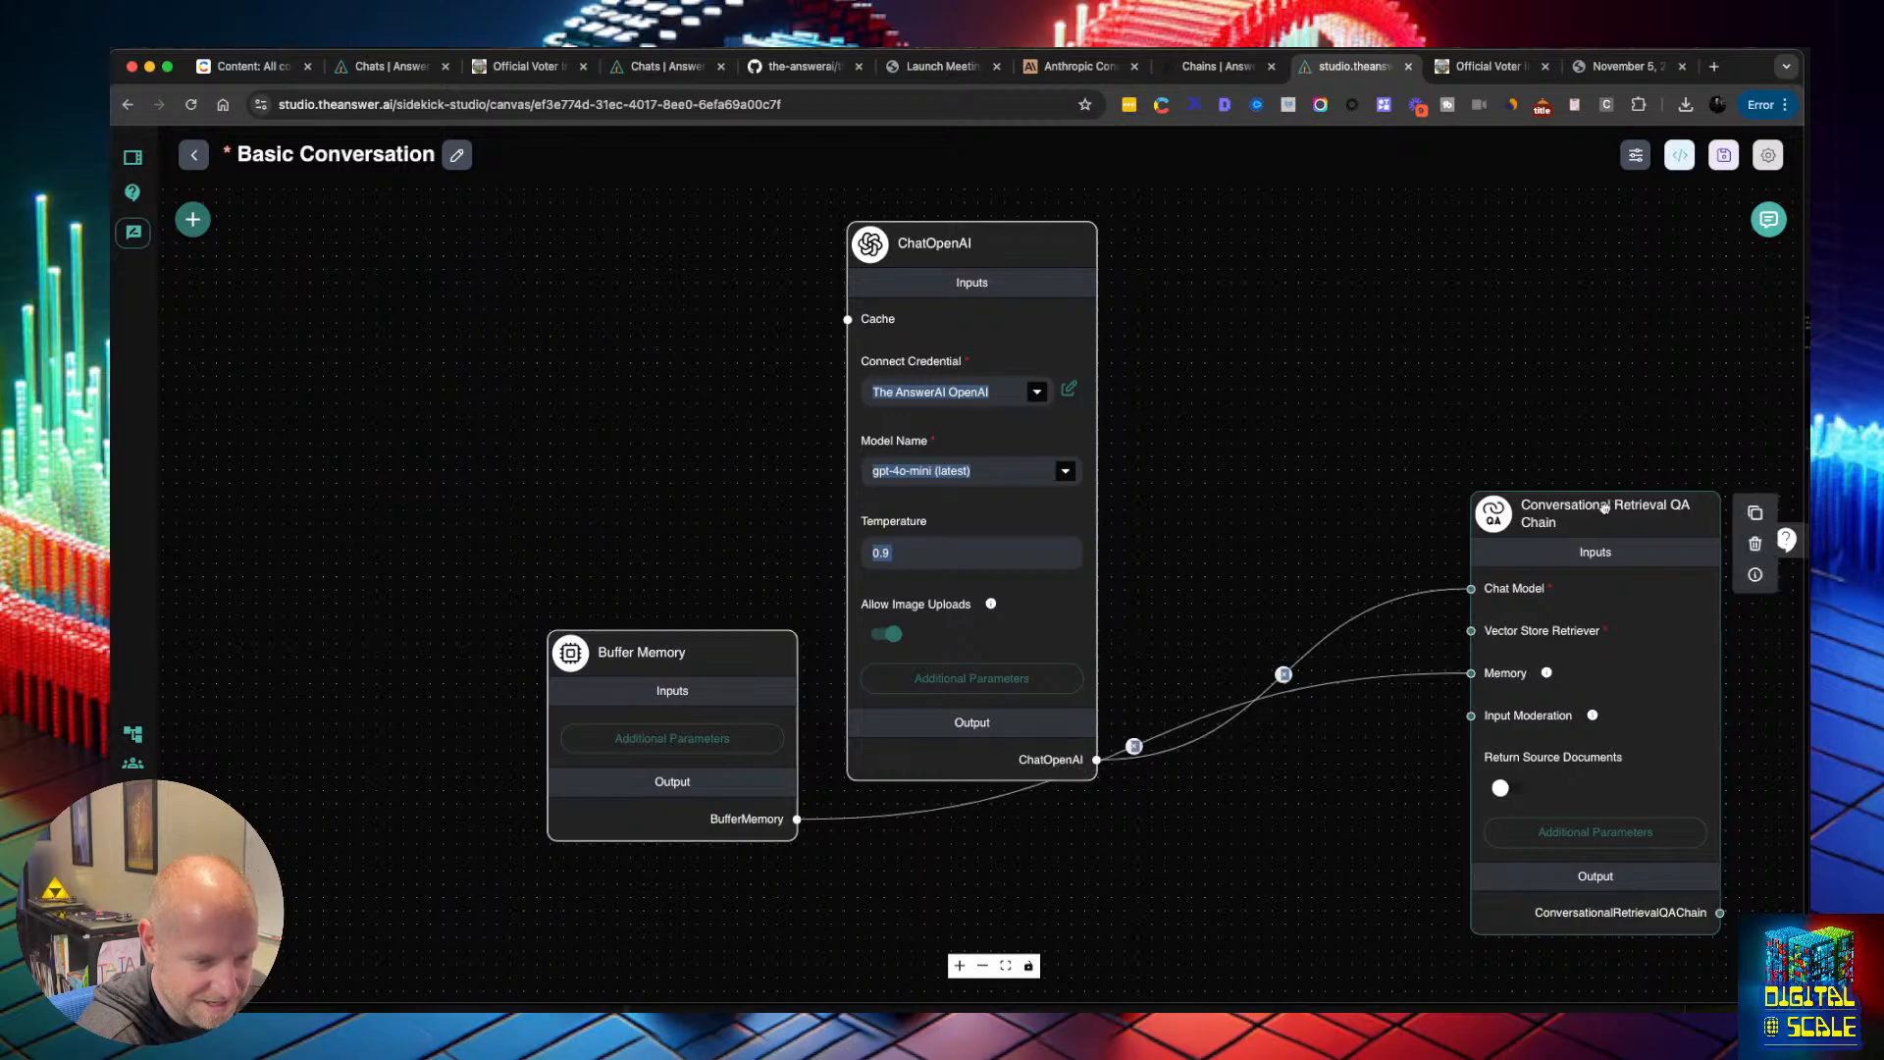
drag(1614, 504, 1468, 504)
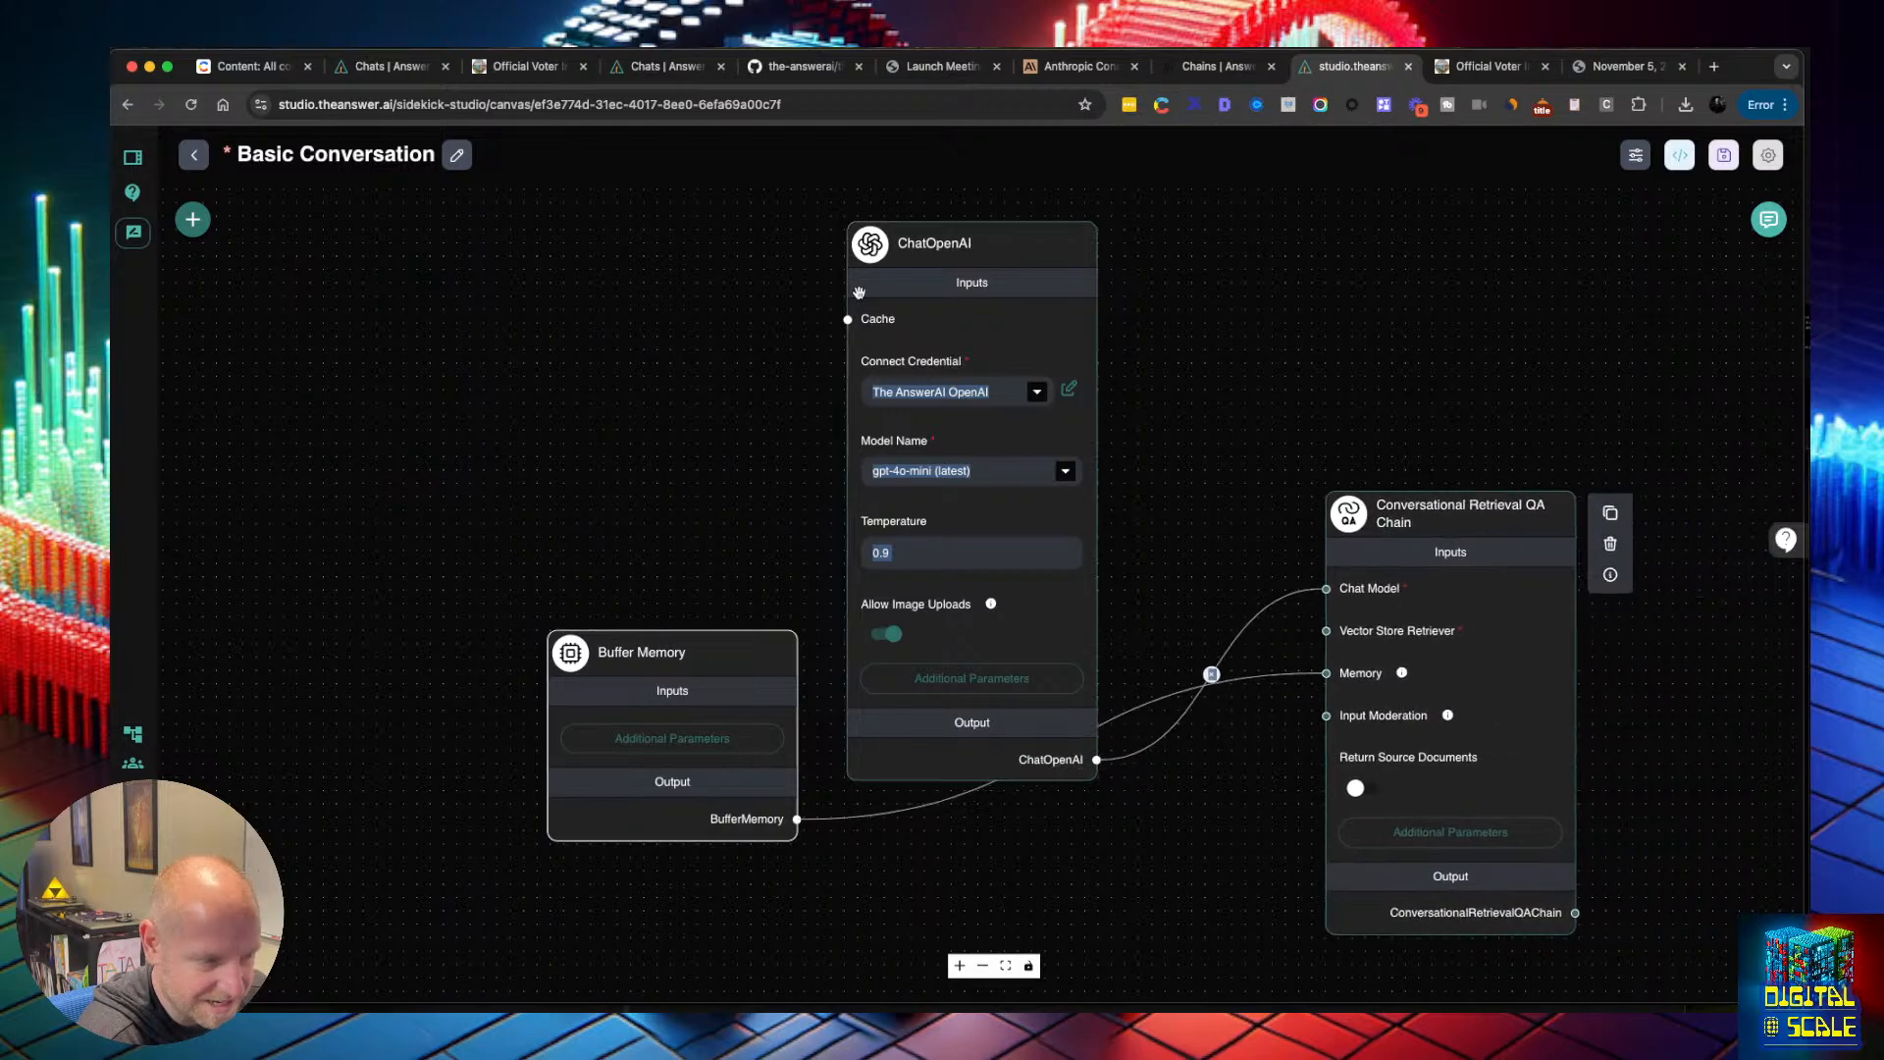
Add an In-Memory Vector Store node, connect its Memory Retriever output to the QA chain's Vector Store Retriever input, and save the chatflow
click(194, 222)
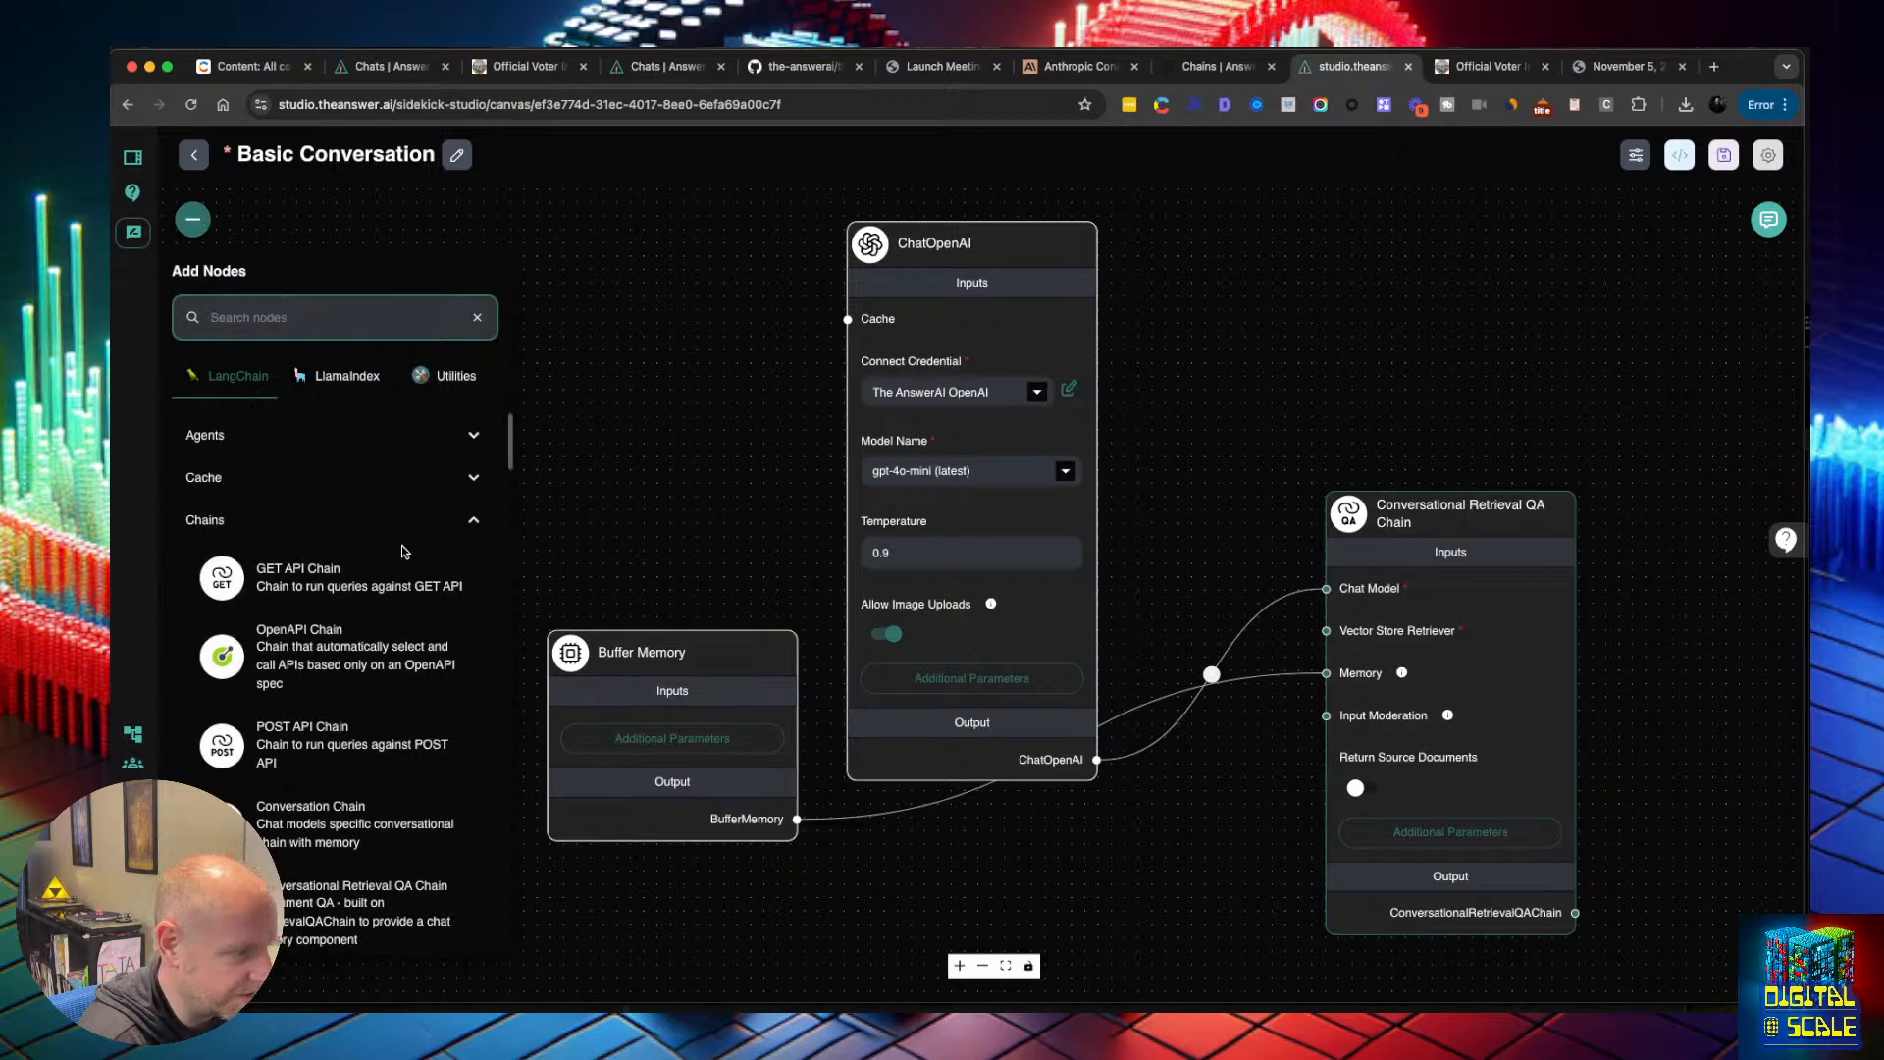
click(438, 521)
scroll(416, 609, down, 3)
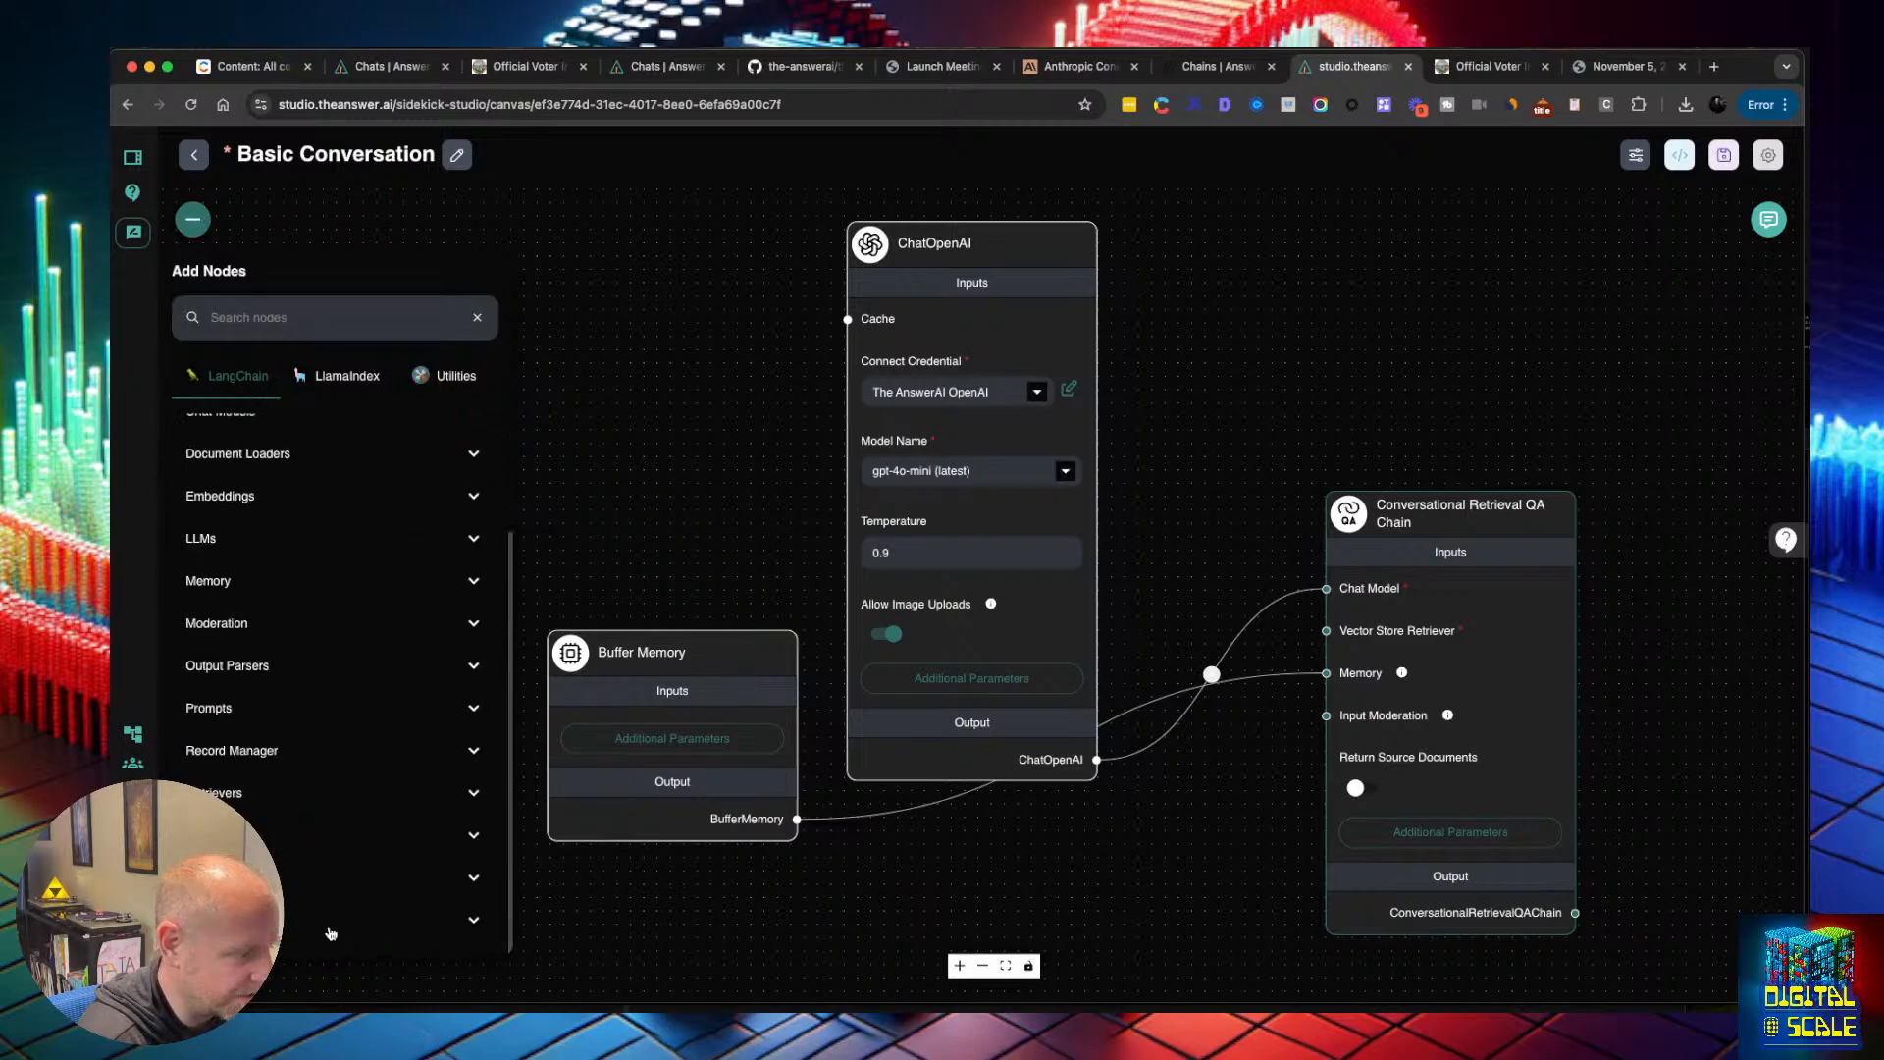
scroll(320, 916, down, 5)
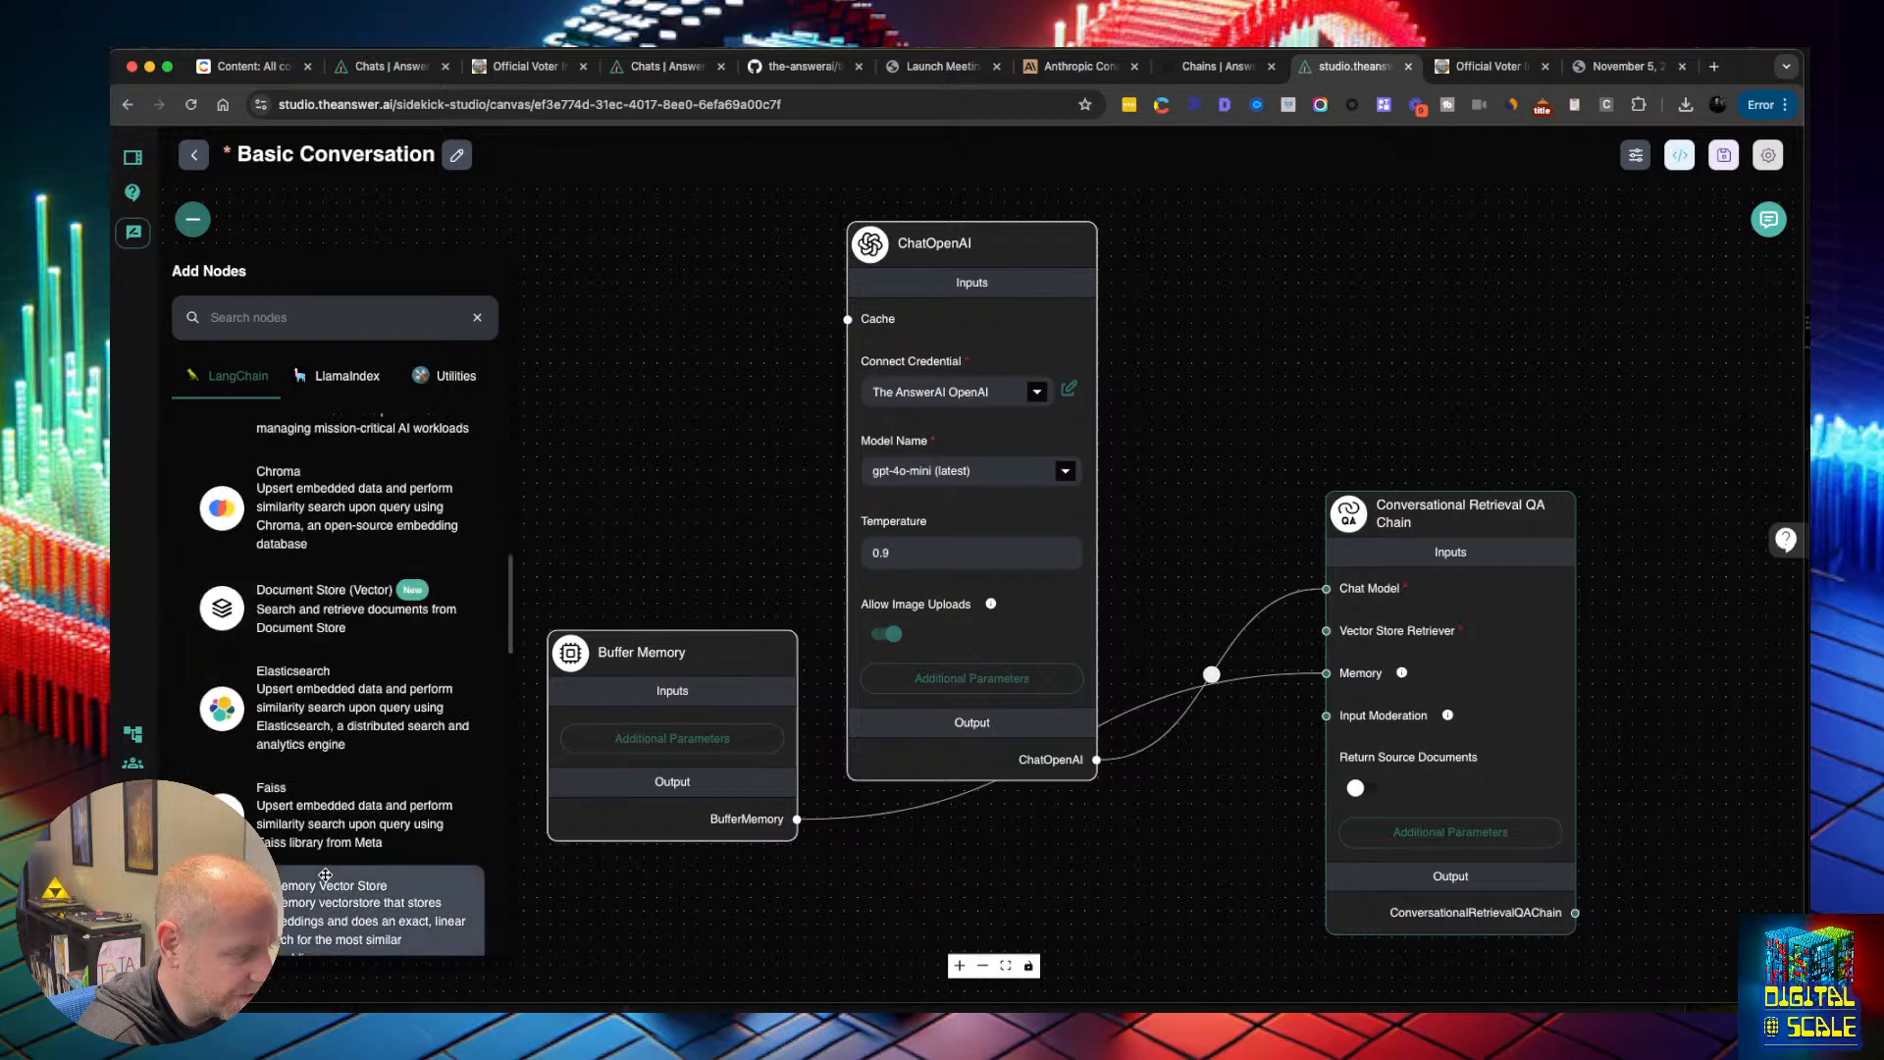
drag(324, 910, 903, 577)
drag(964, 825, 1327, 630)
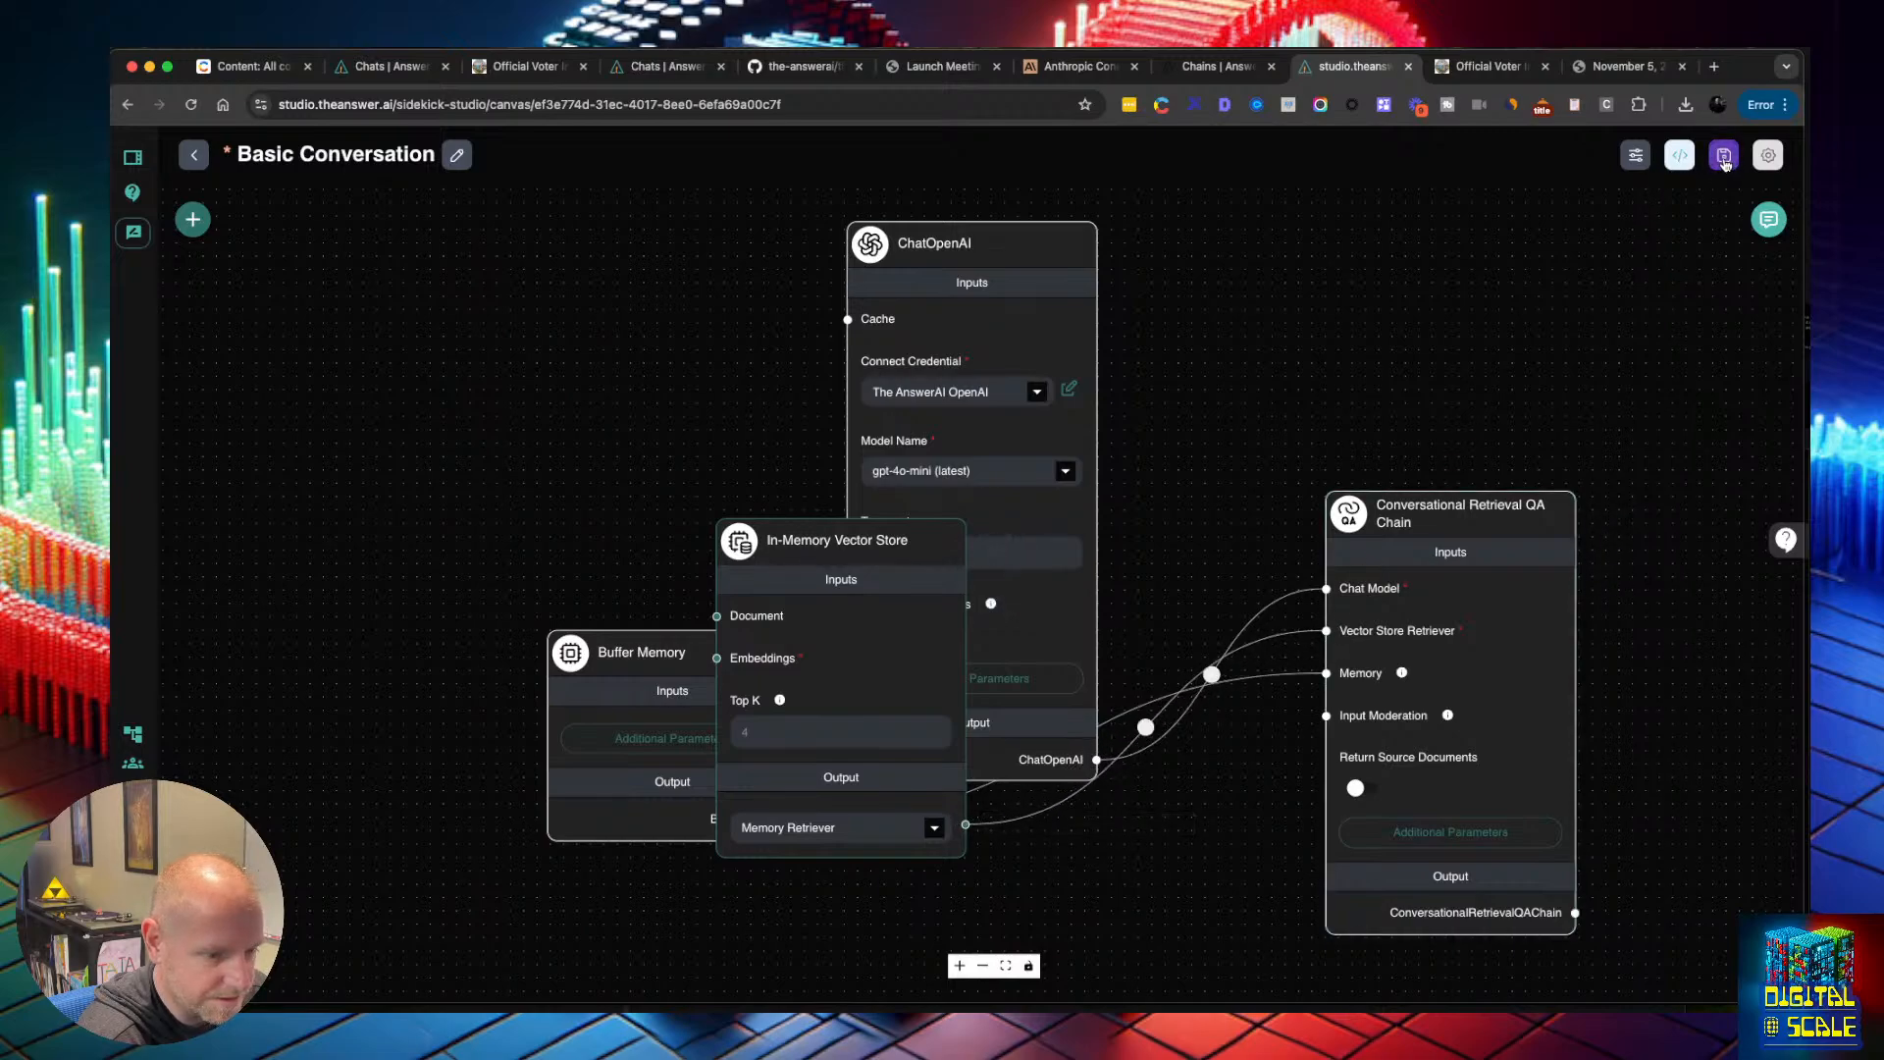
click(1724, 156)
click(196, 105)
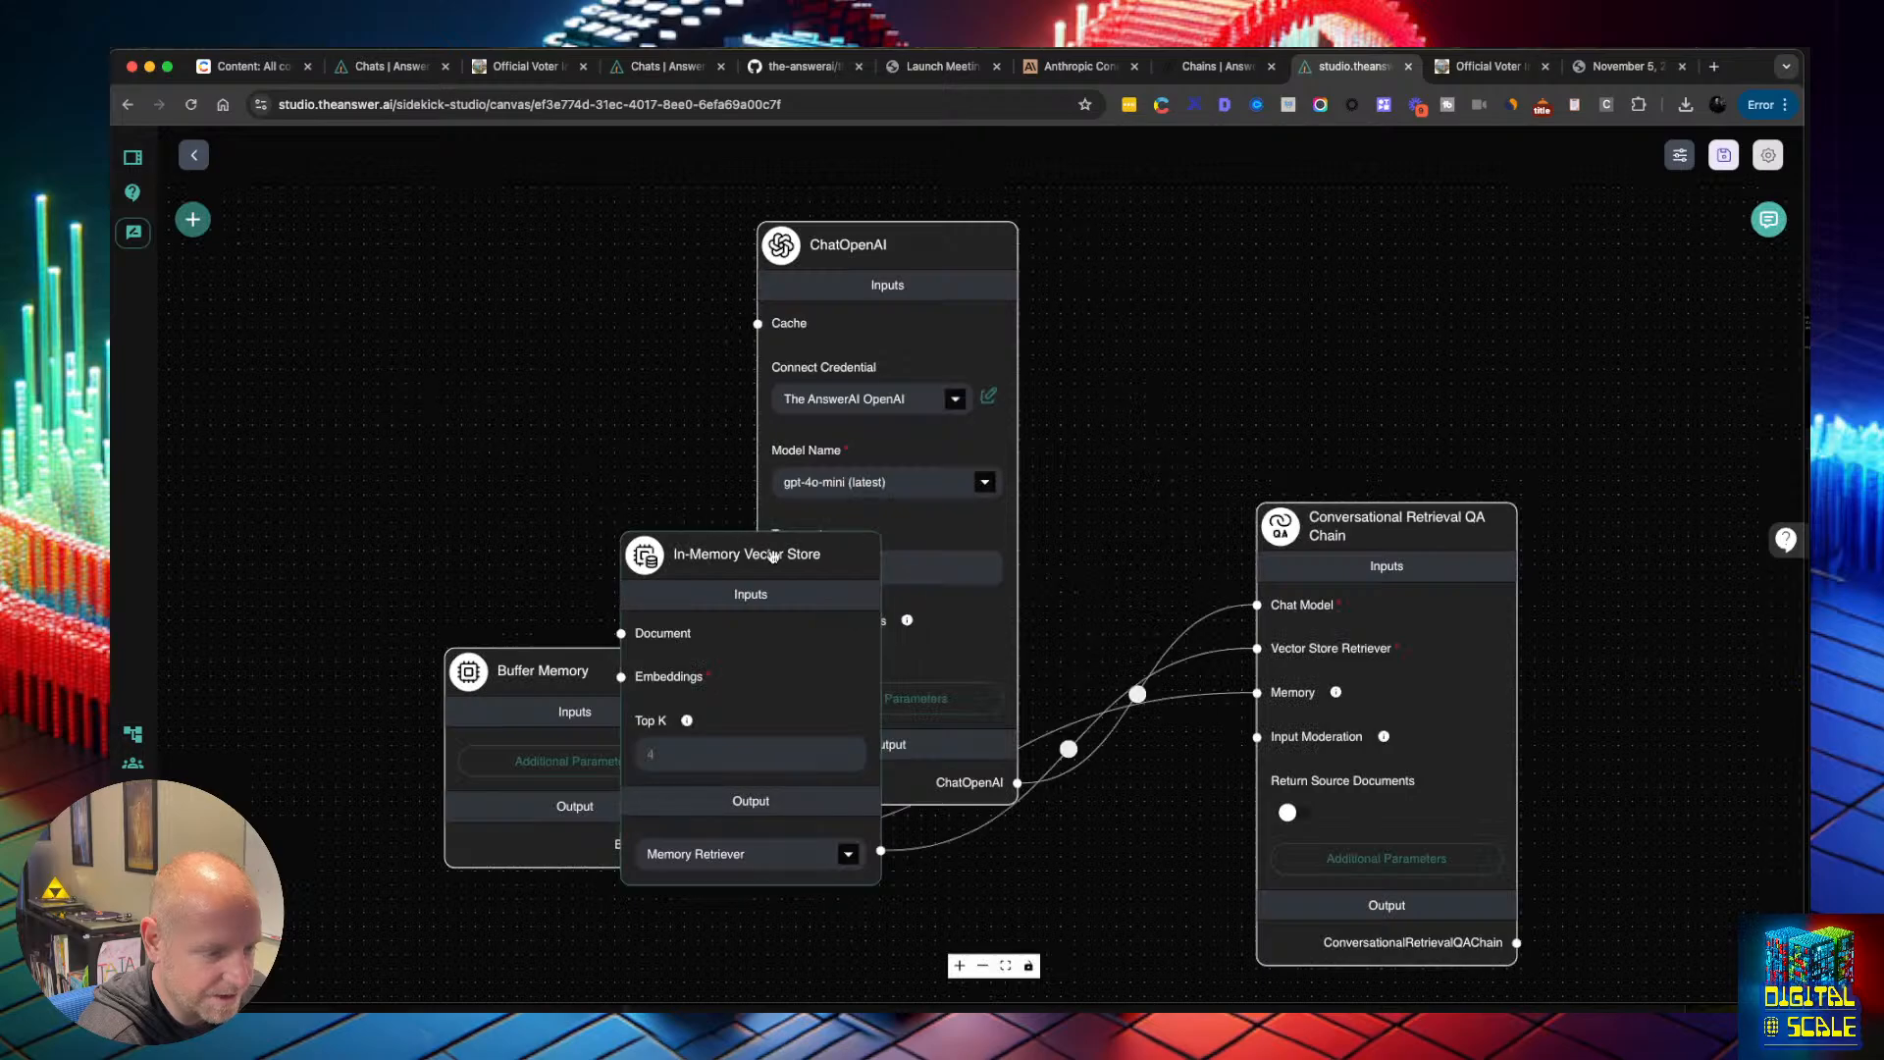
drag(782, 562, 943, 715)
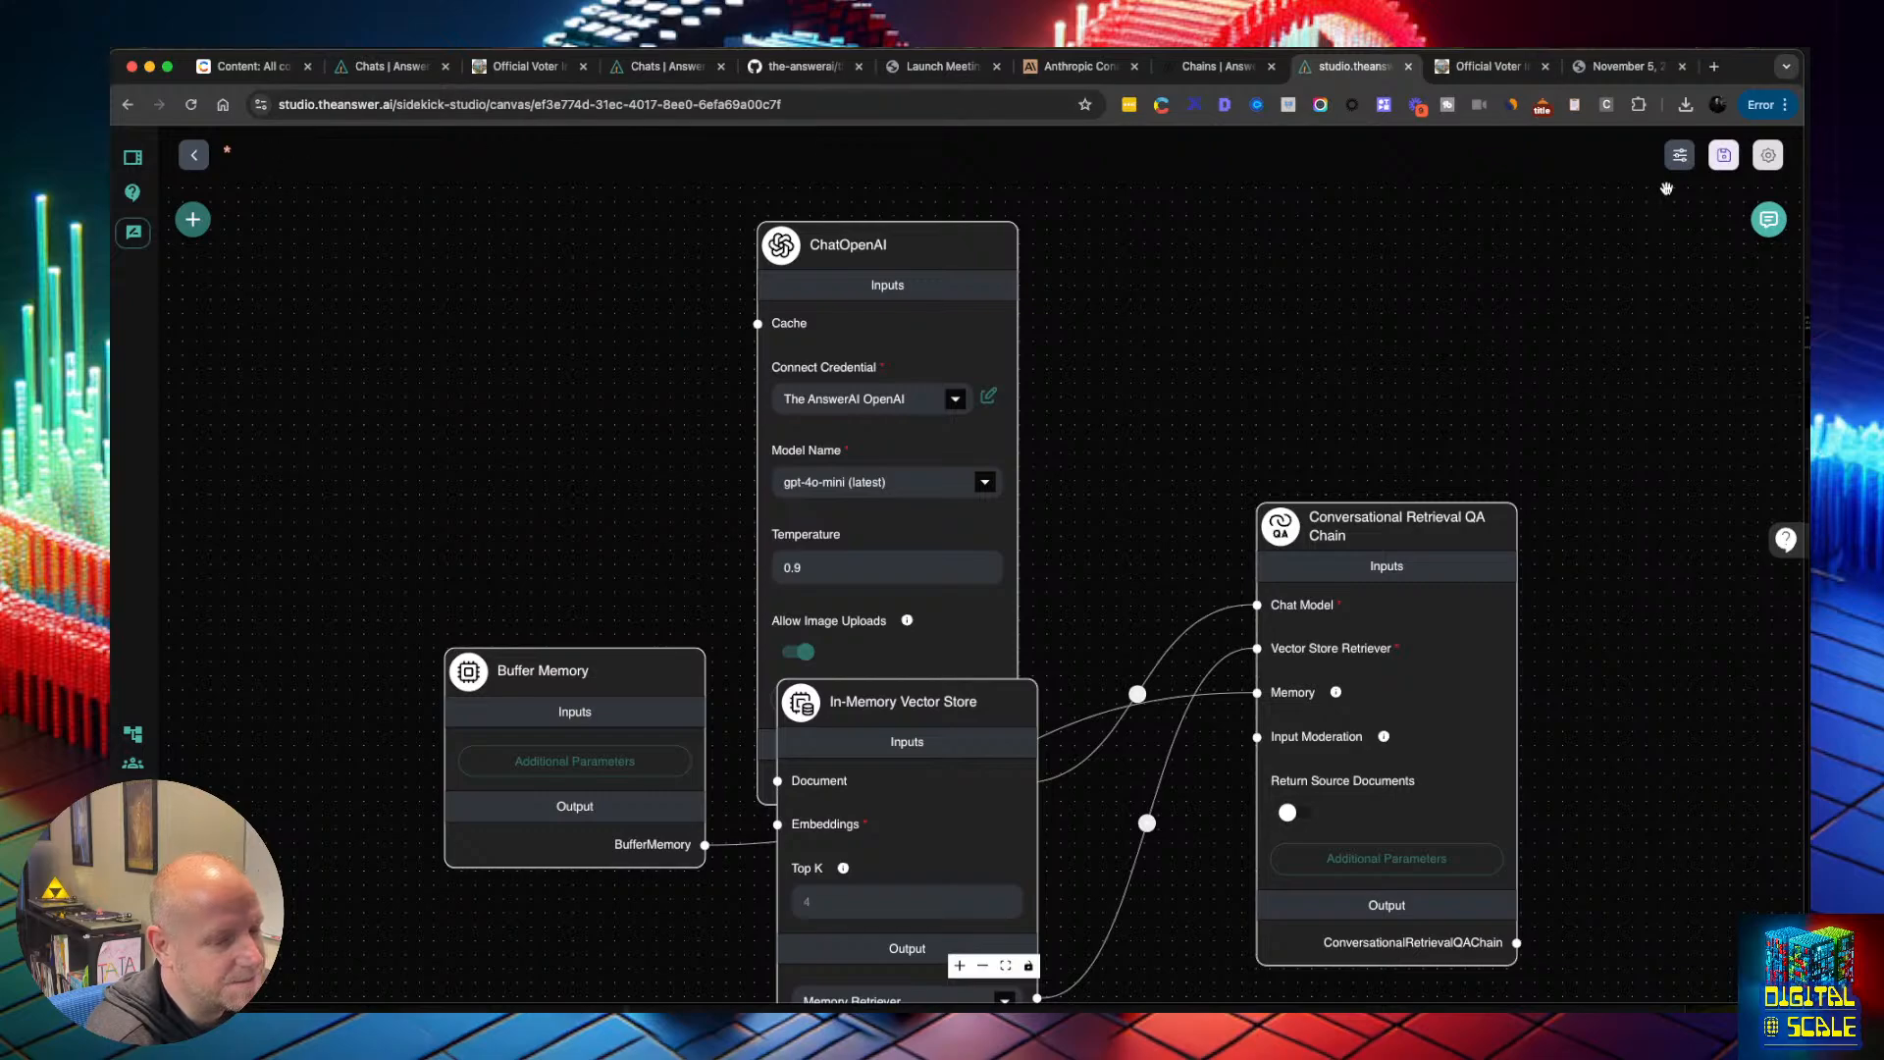
mouse_move(952, 830)
click(812, 905)
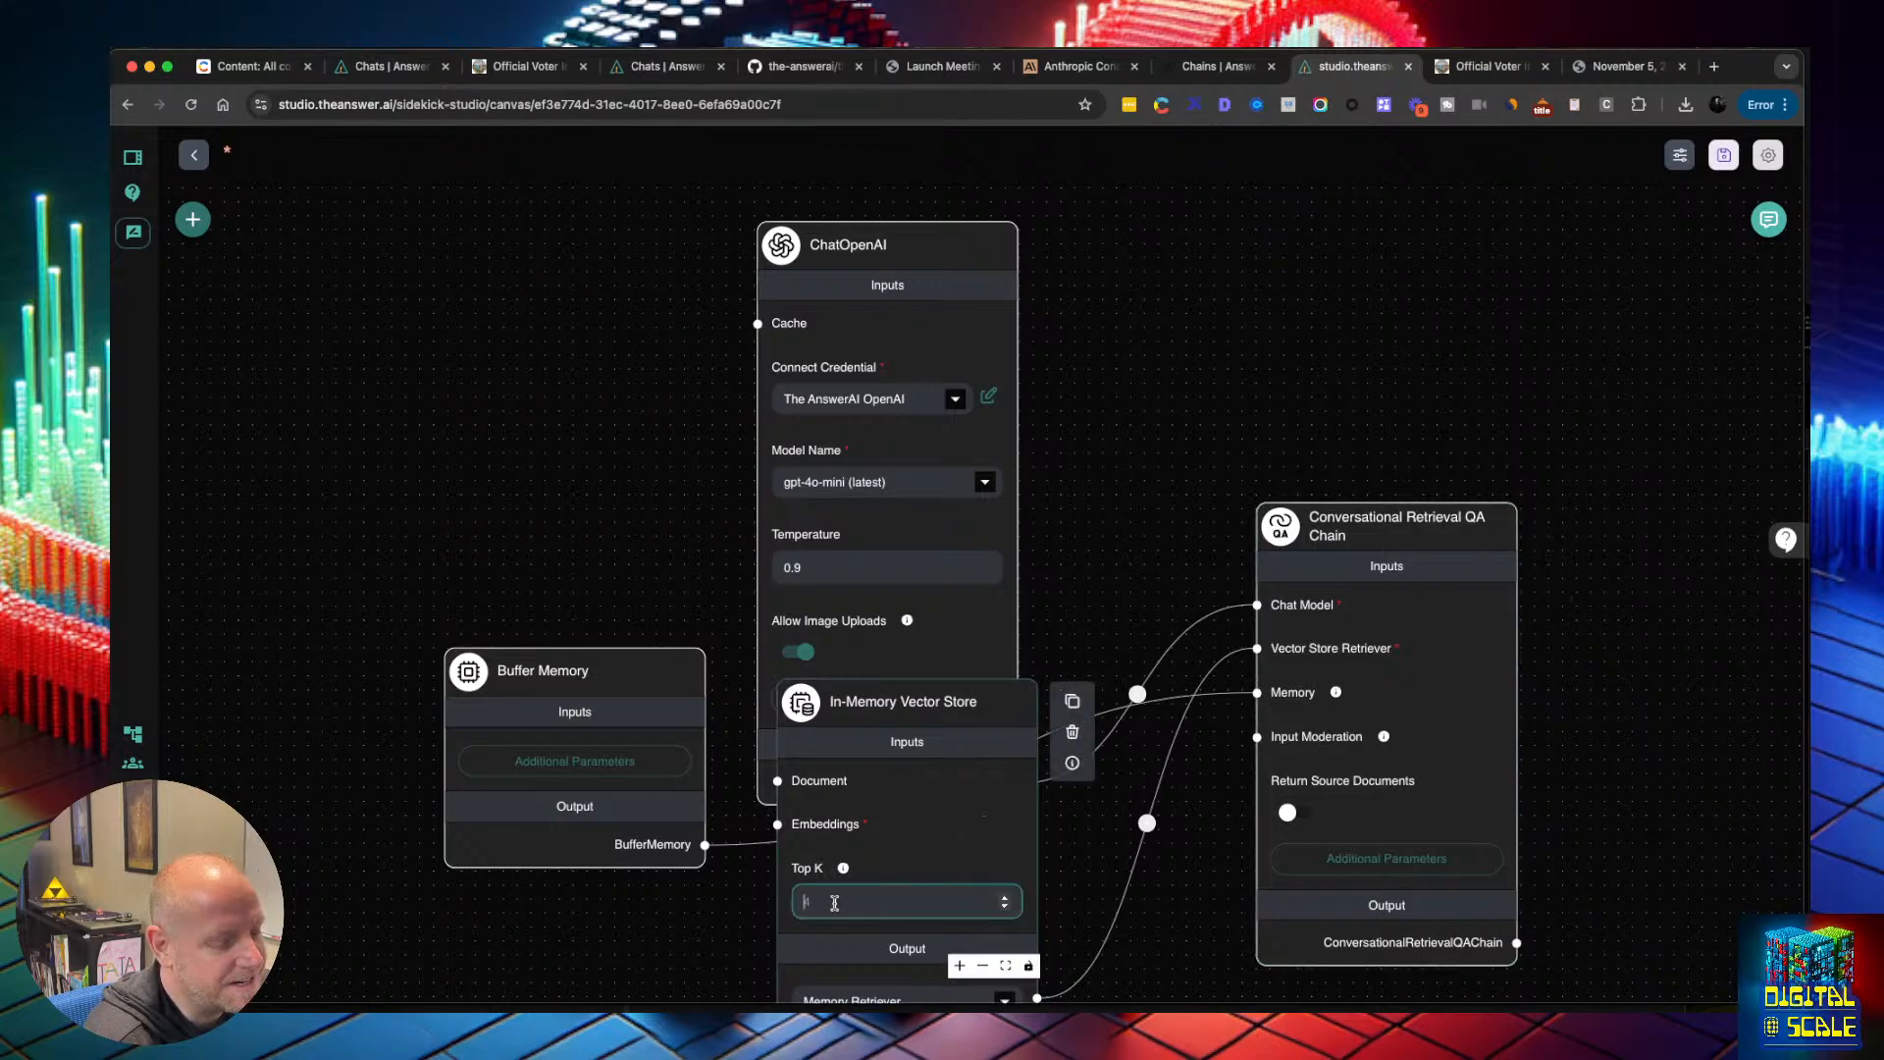
text(5)
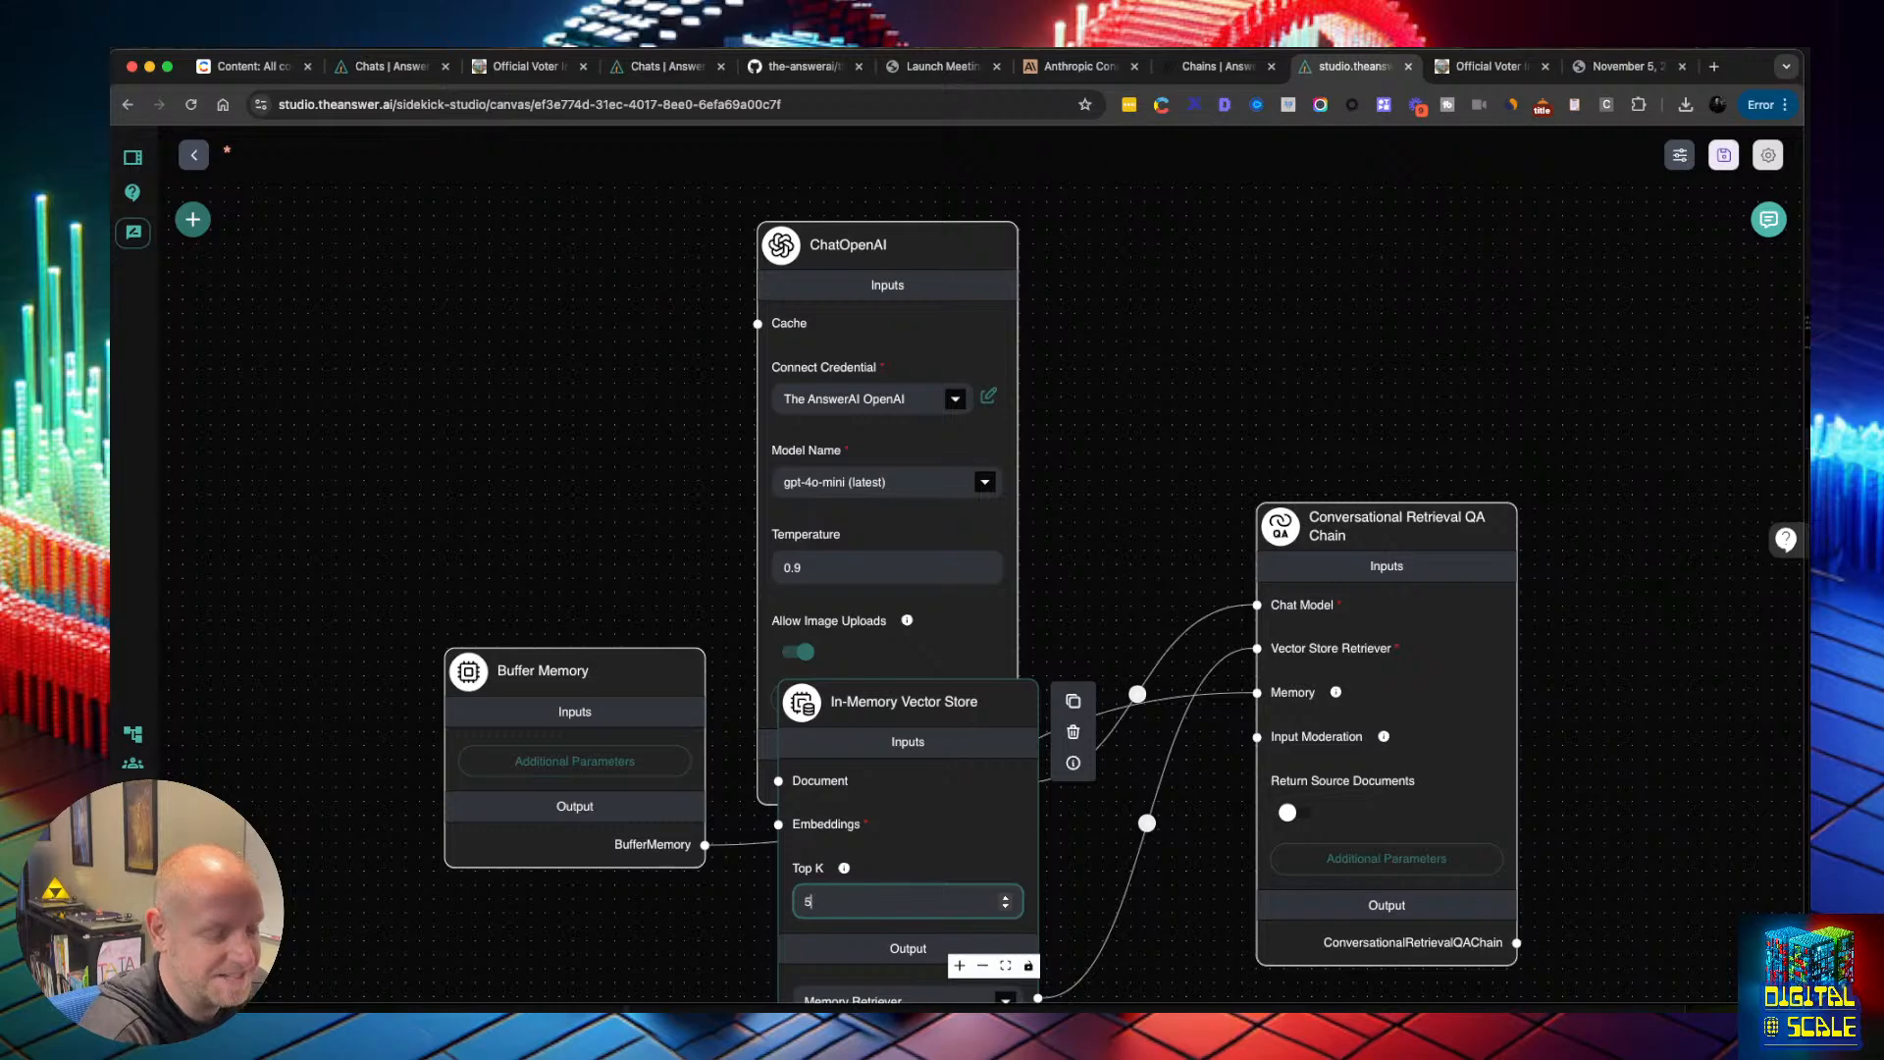
click(1724, 155)
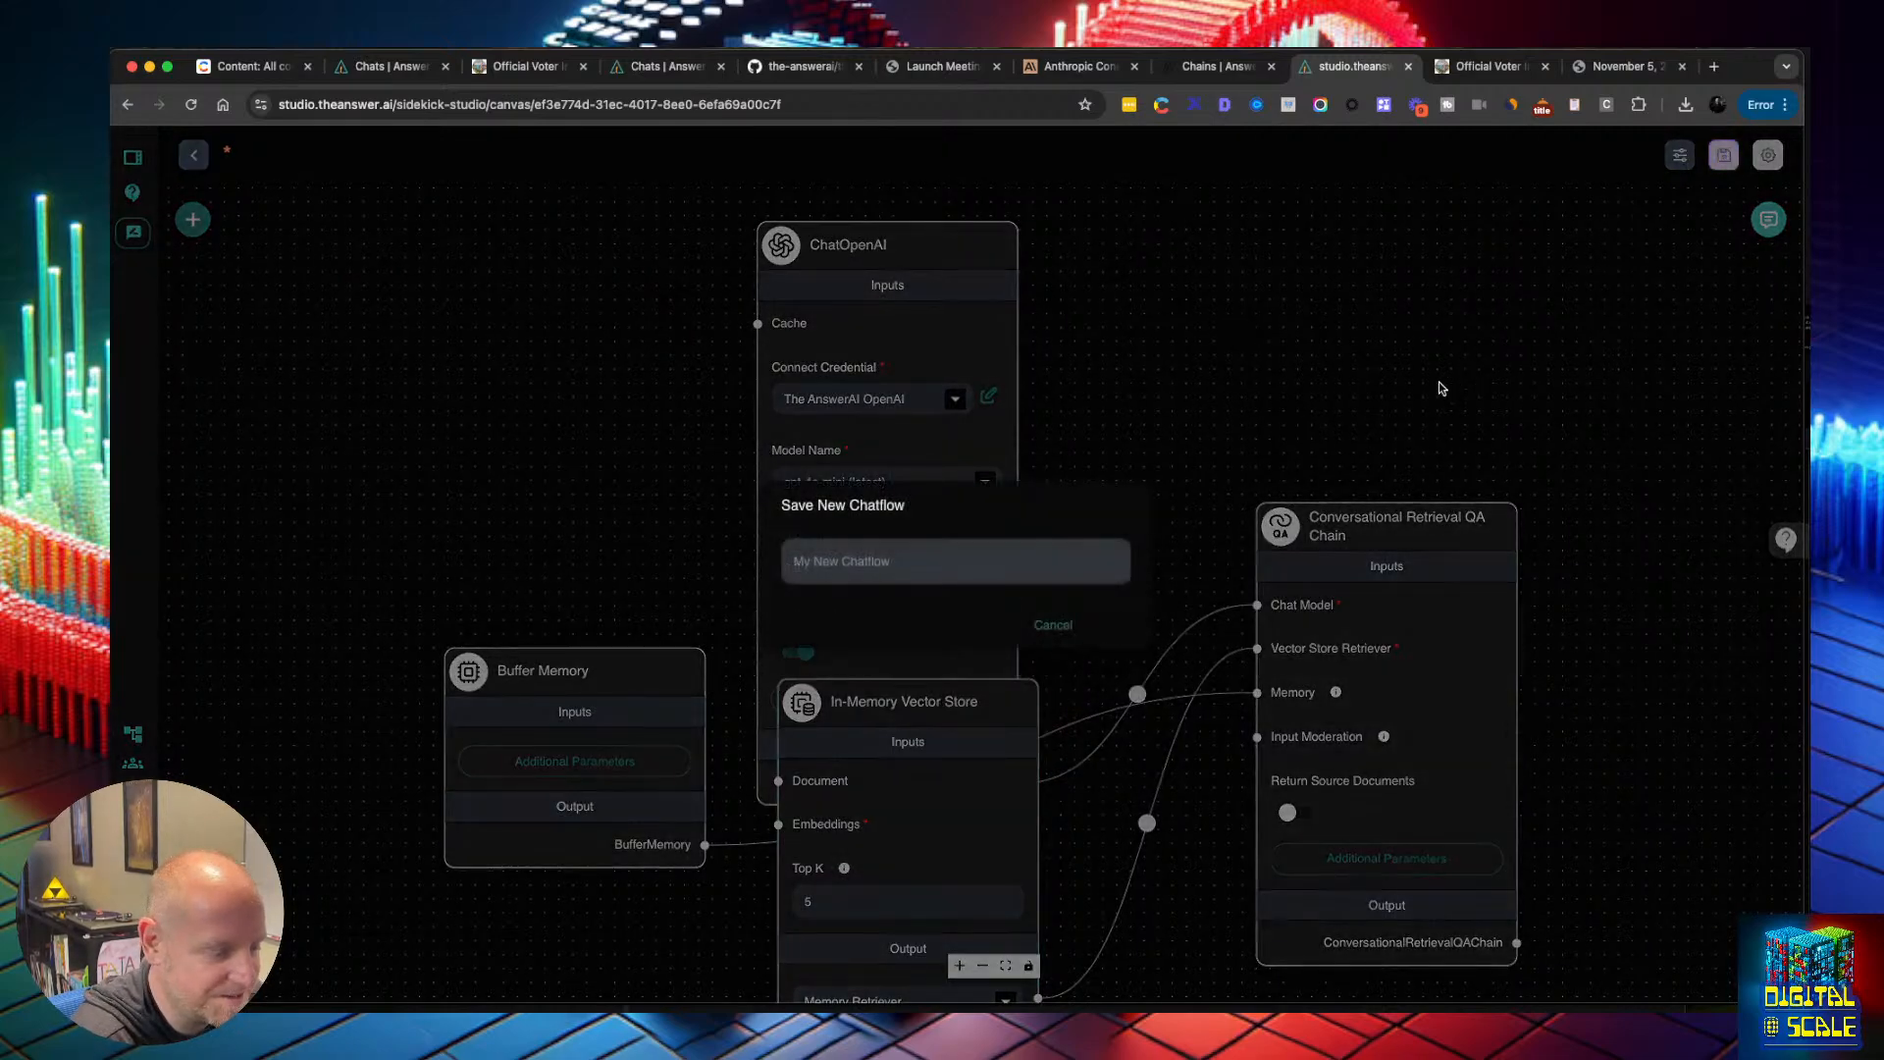
click(1051, 627)
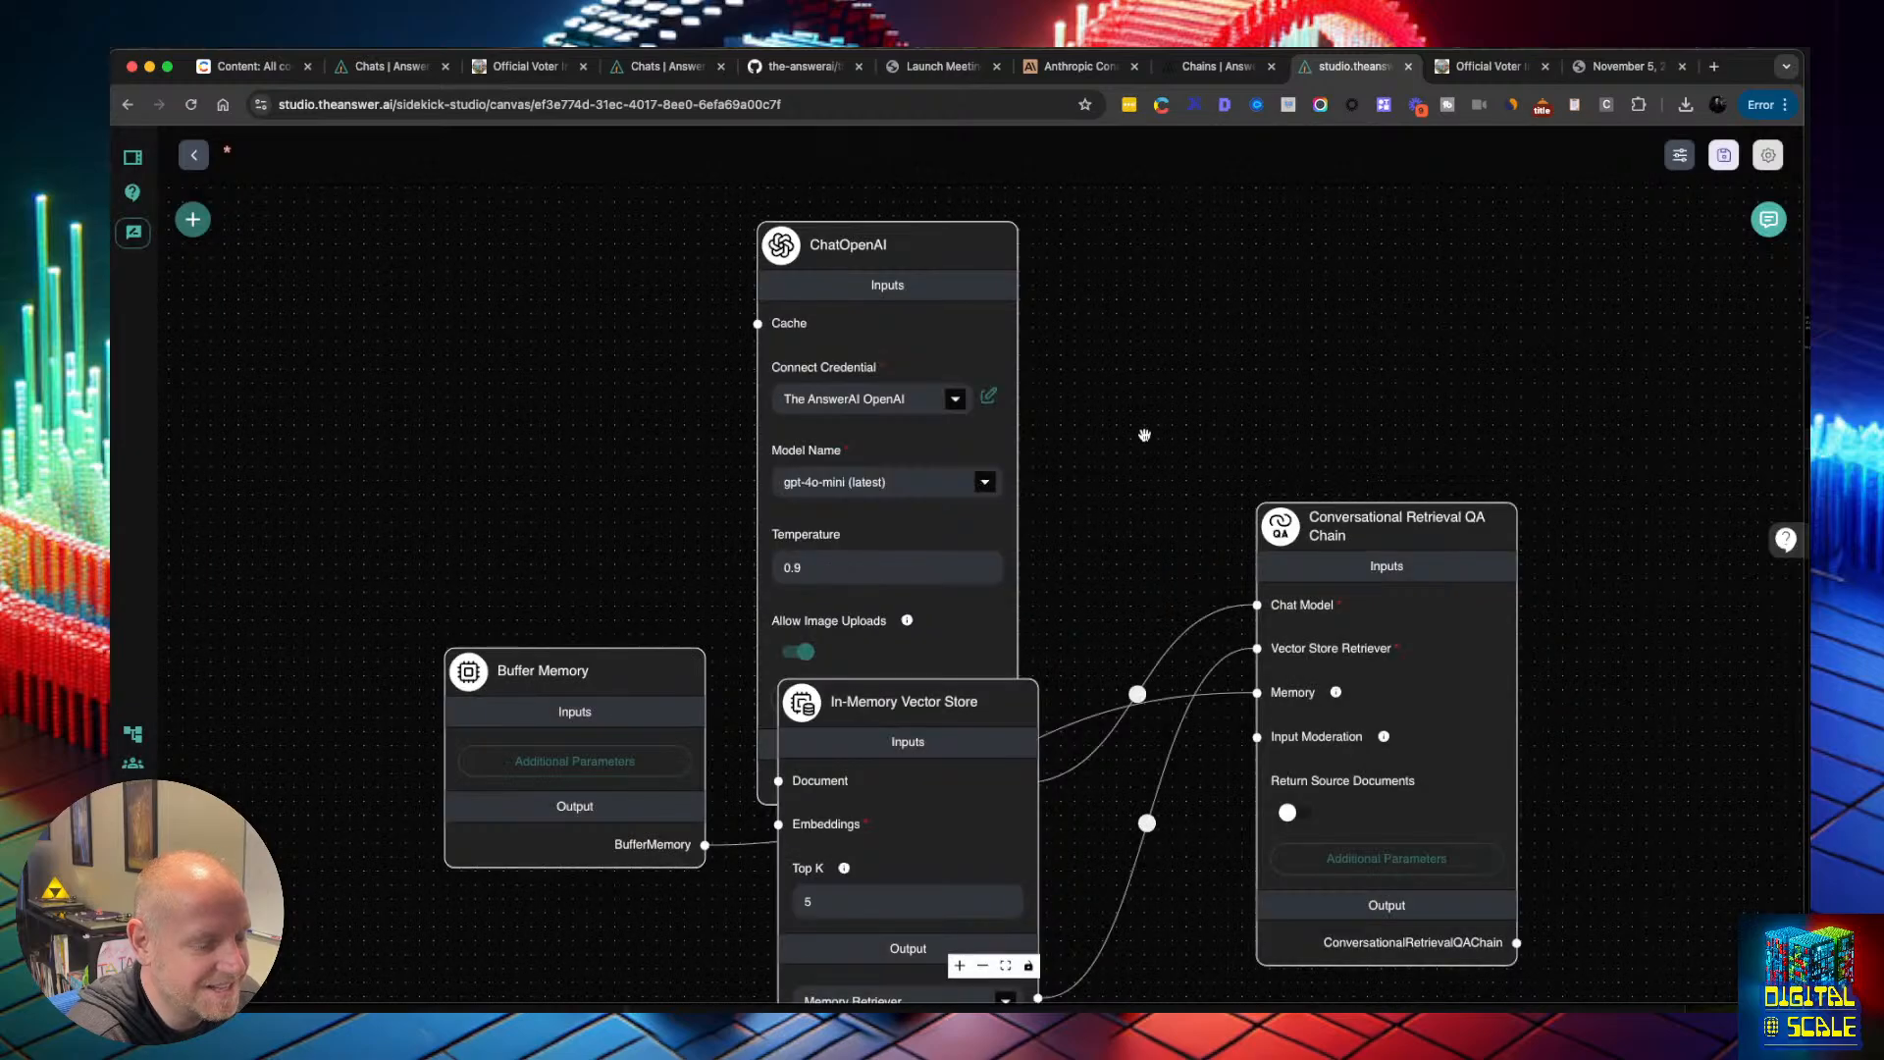
click(193, 155)
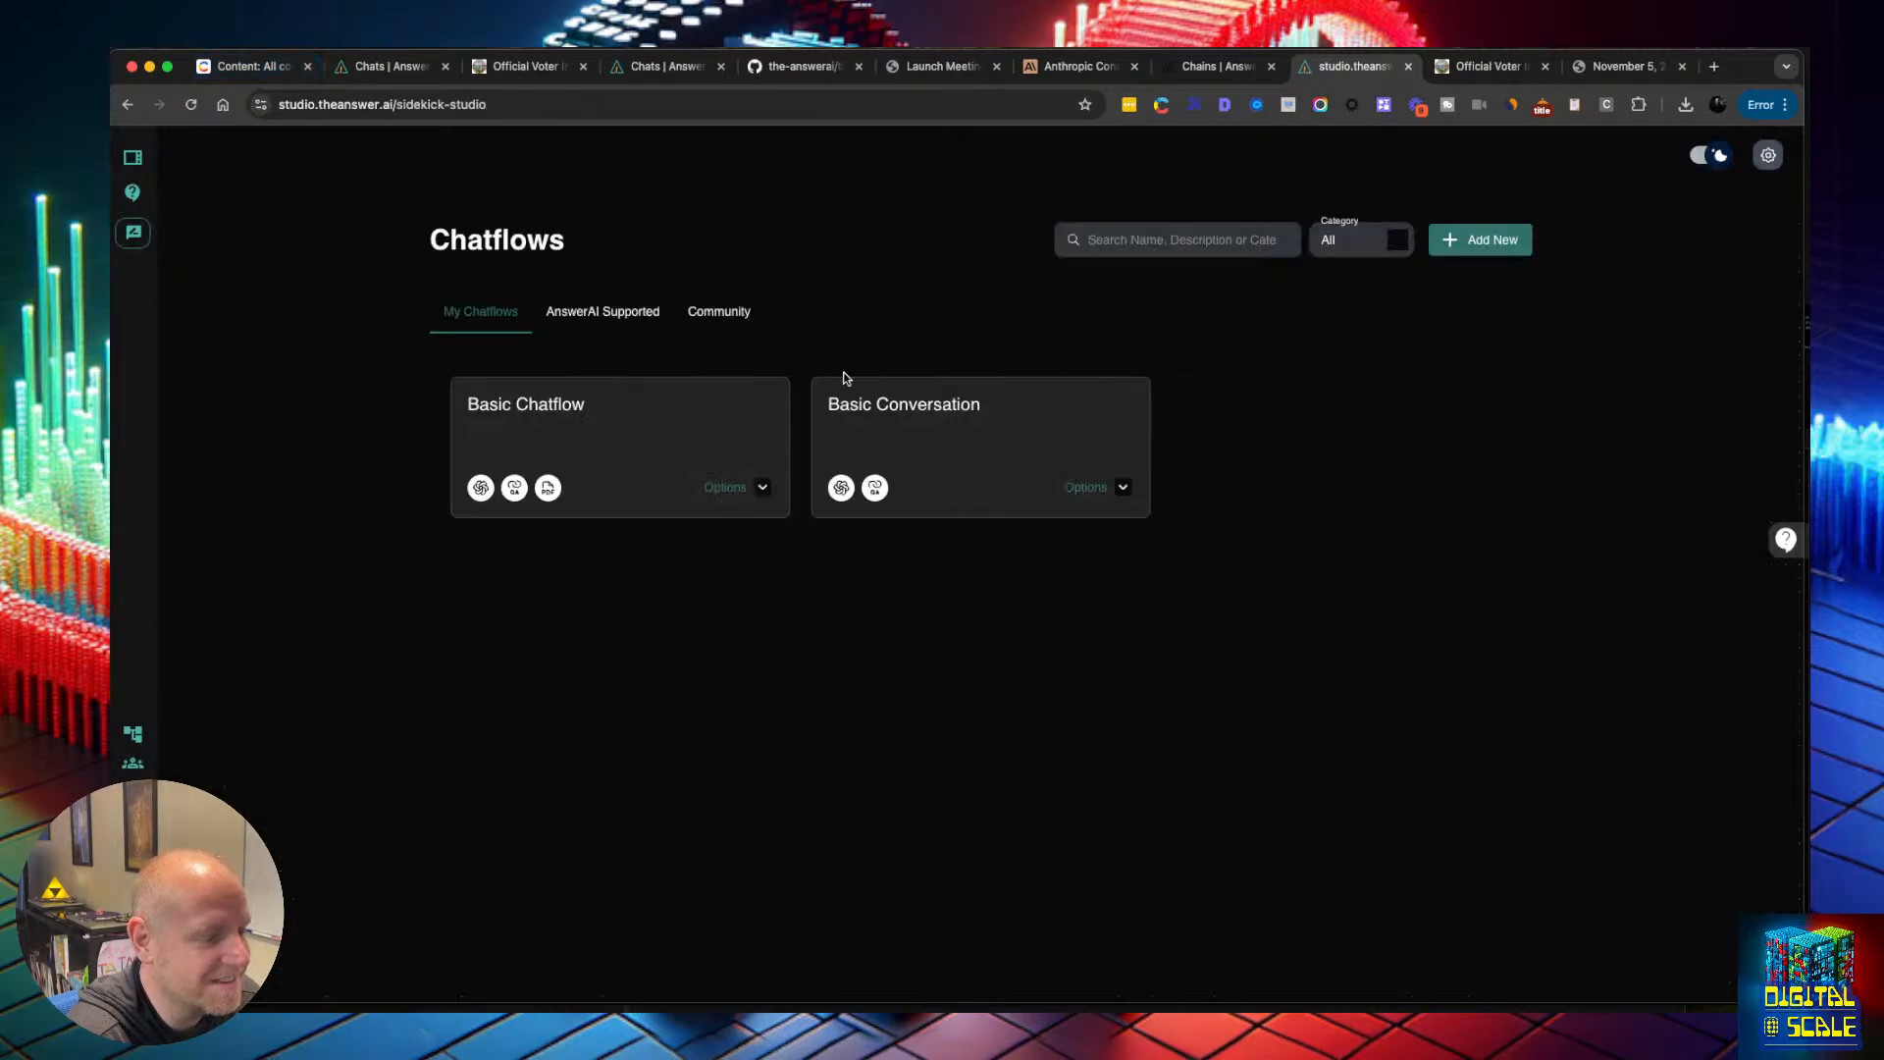
click(904, 410)
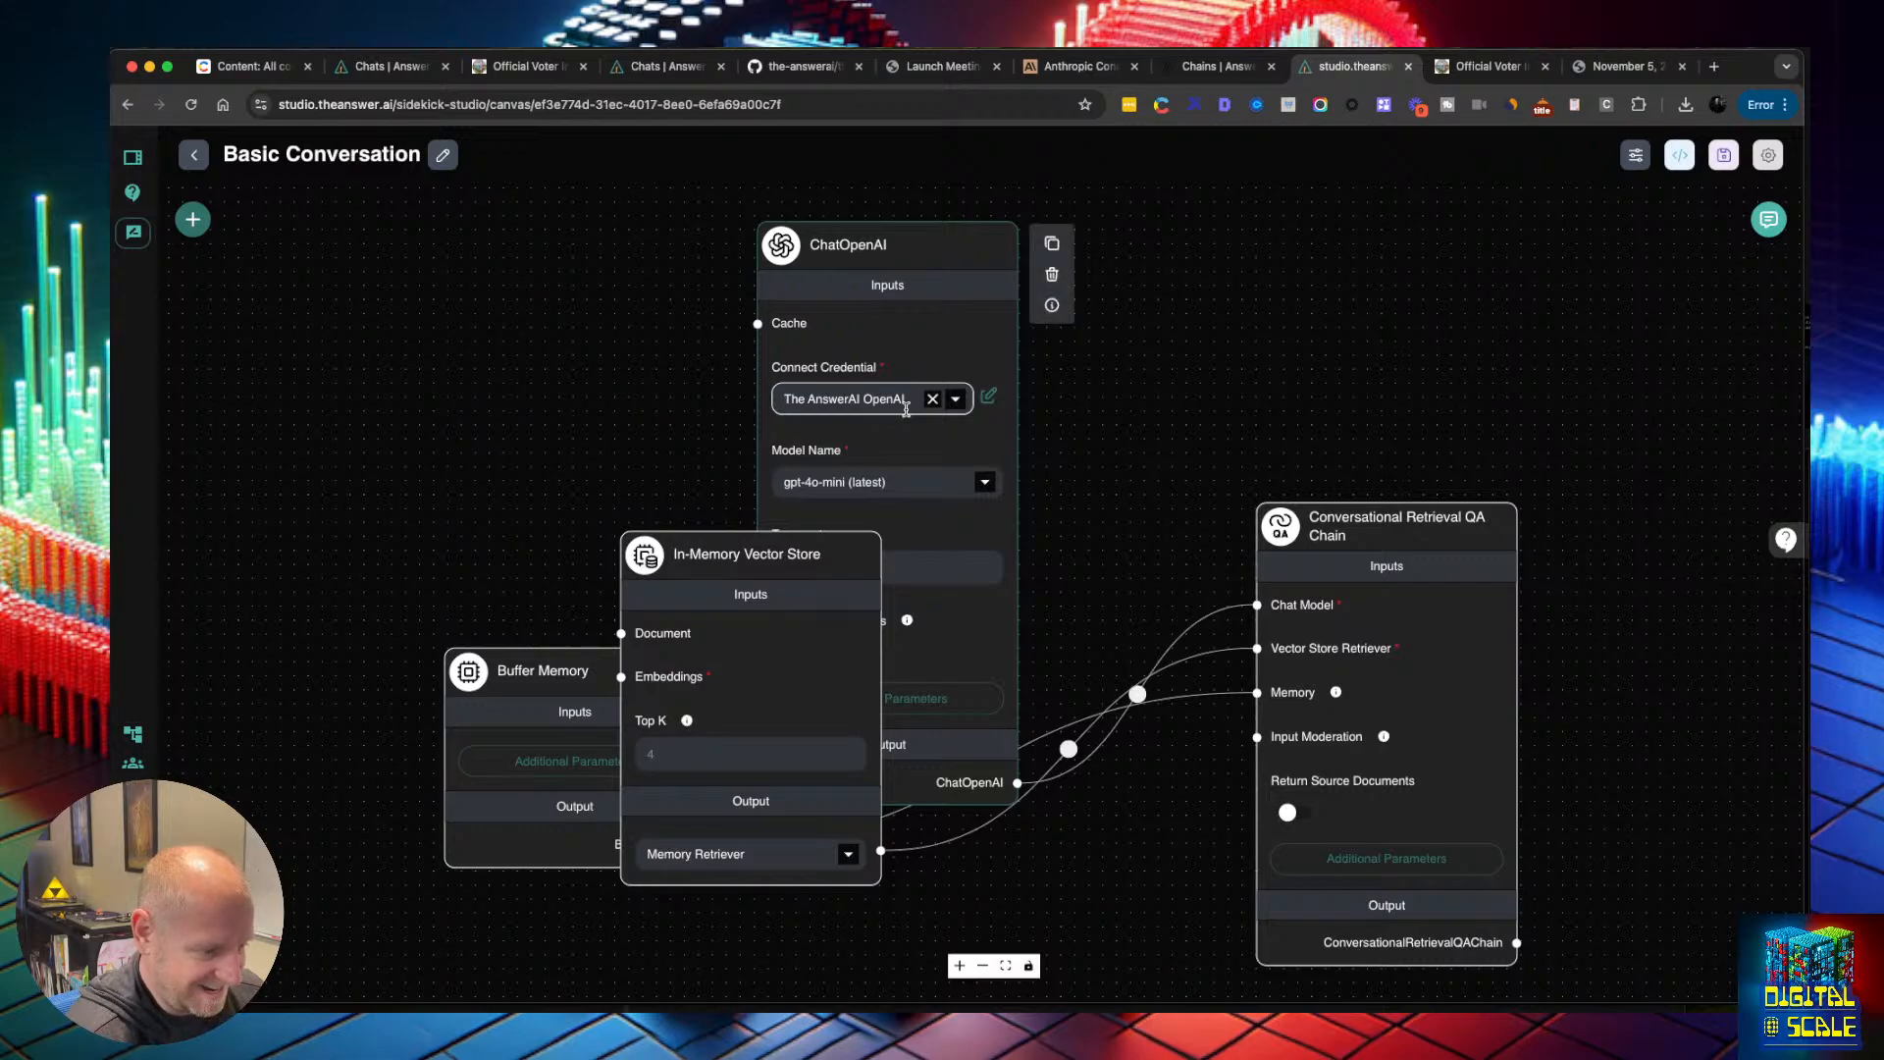
Move the In-Memory Vector Store node down so it overlaps only the lower part of the ChatOpenAI node
drag(800, 576, 949, 725)
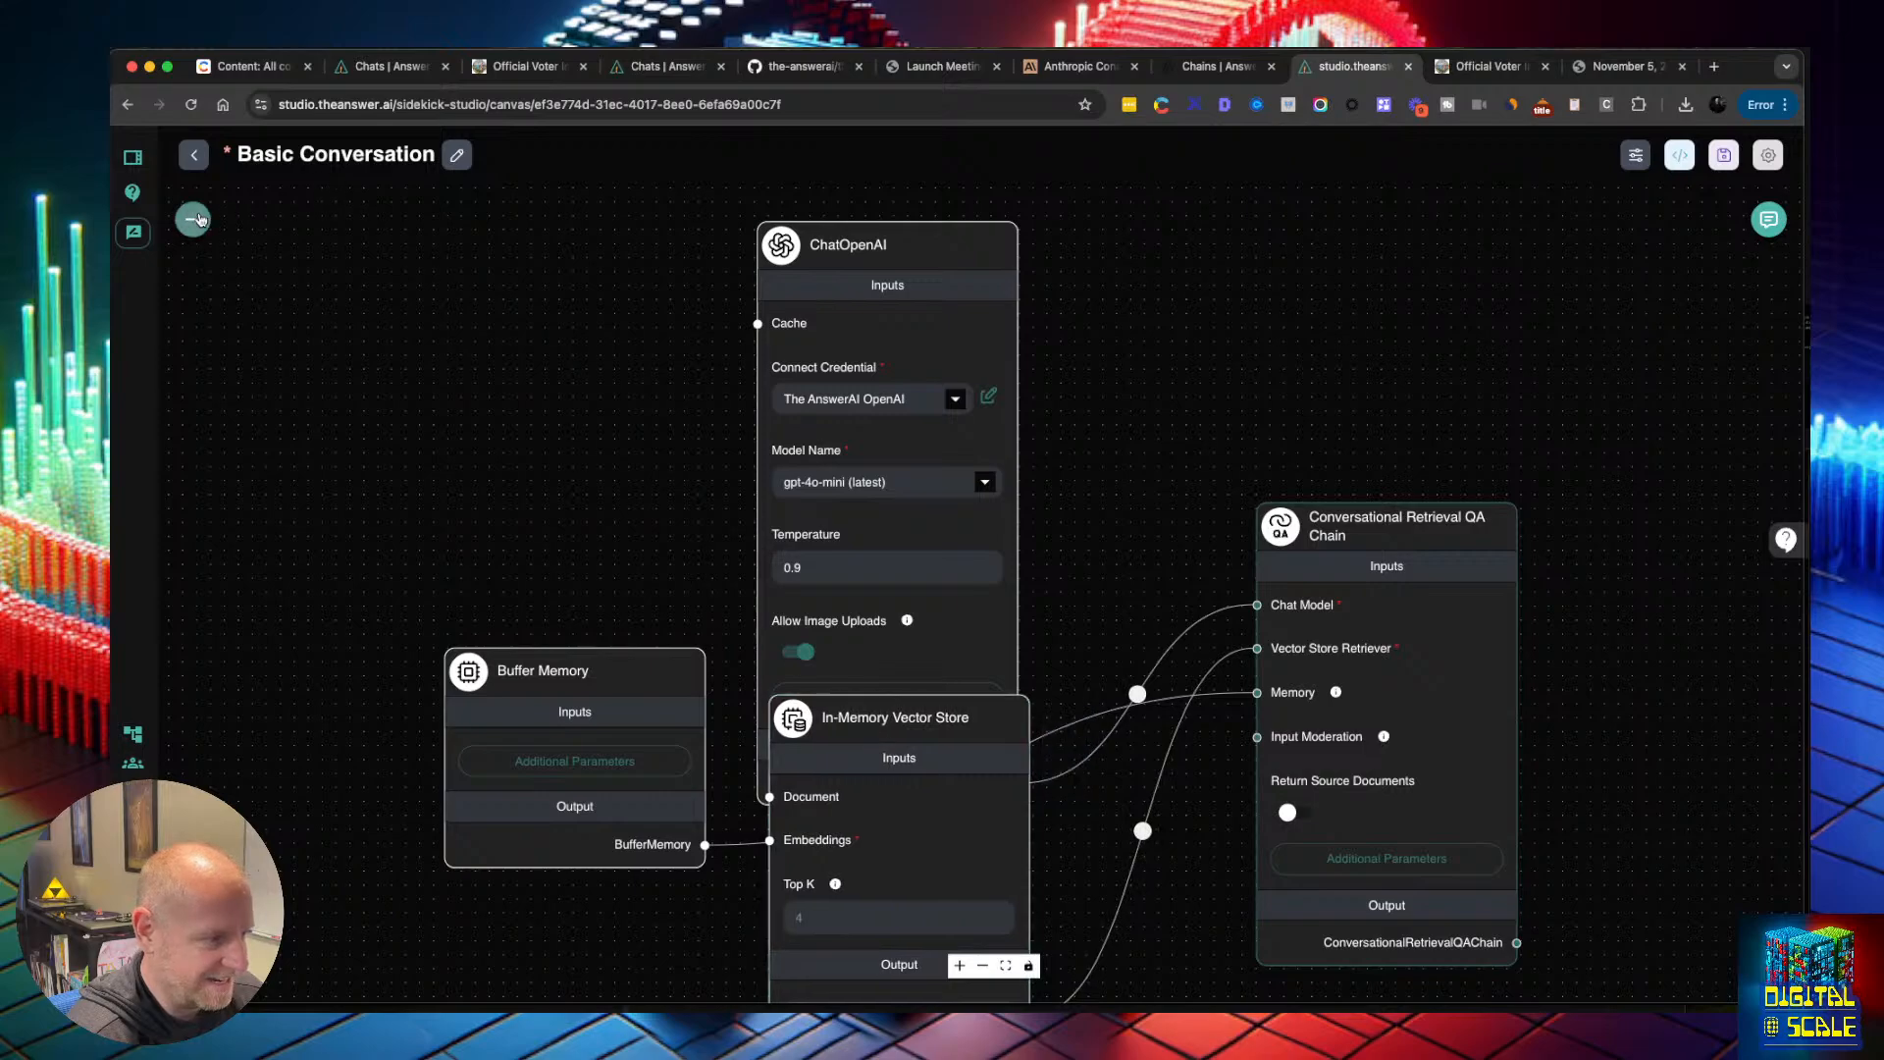
Look through the LangChain embeddings nodes in the list of available nodes
click(192, 219)
click(248, 645)
scroll(294, 658, down, 5)
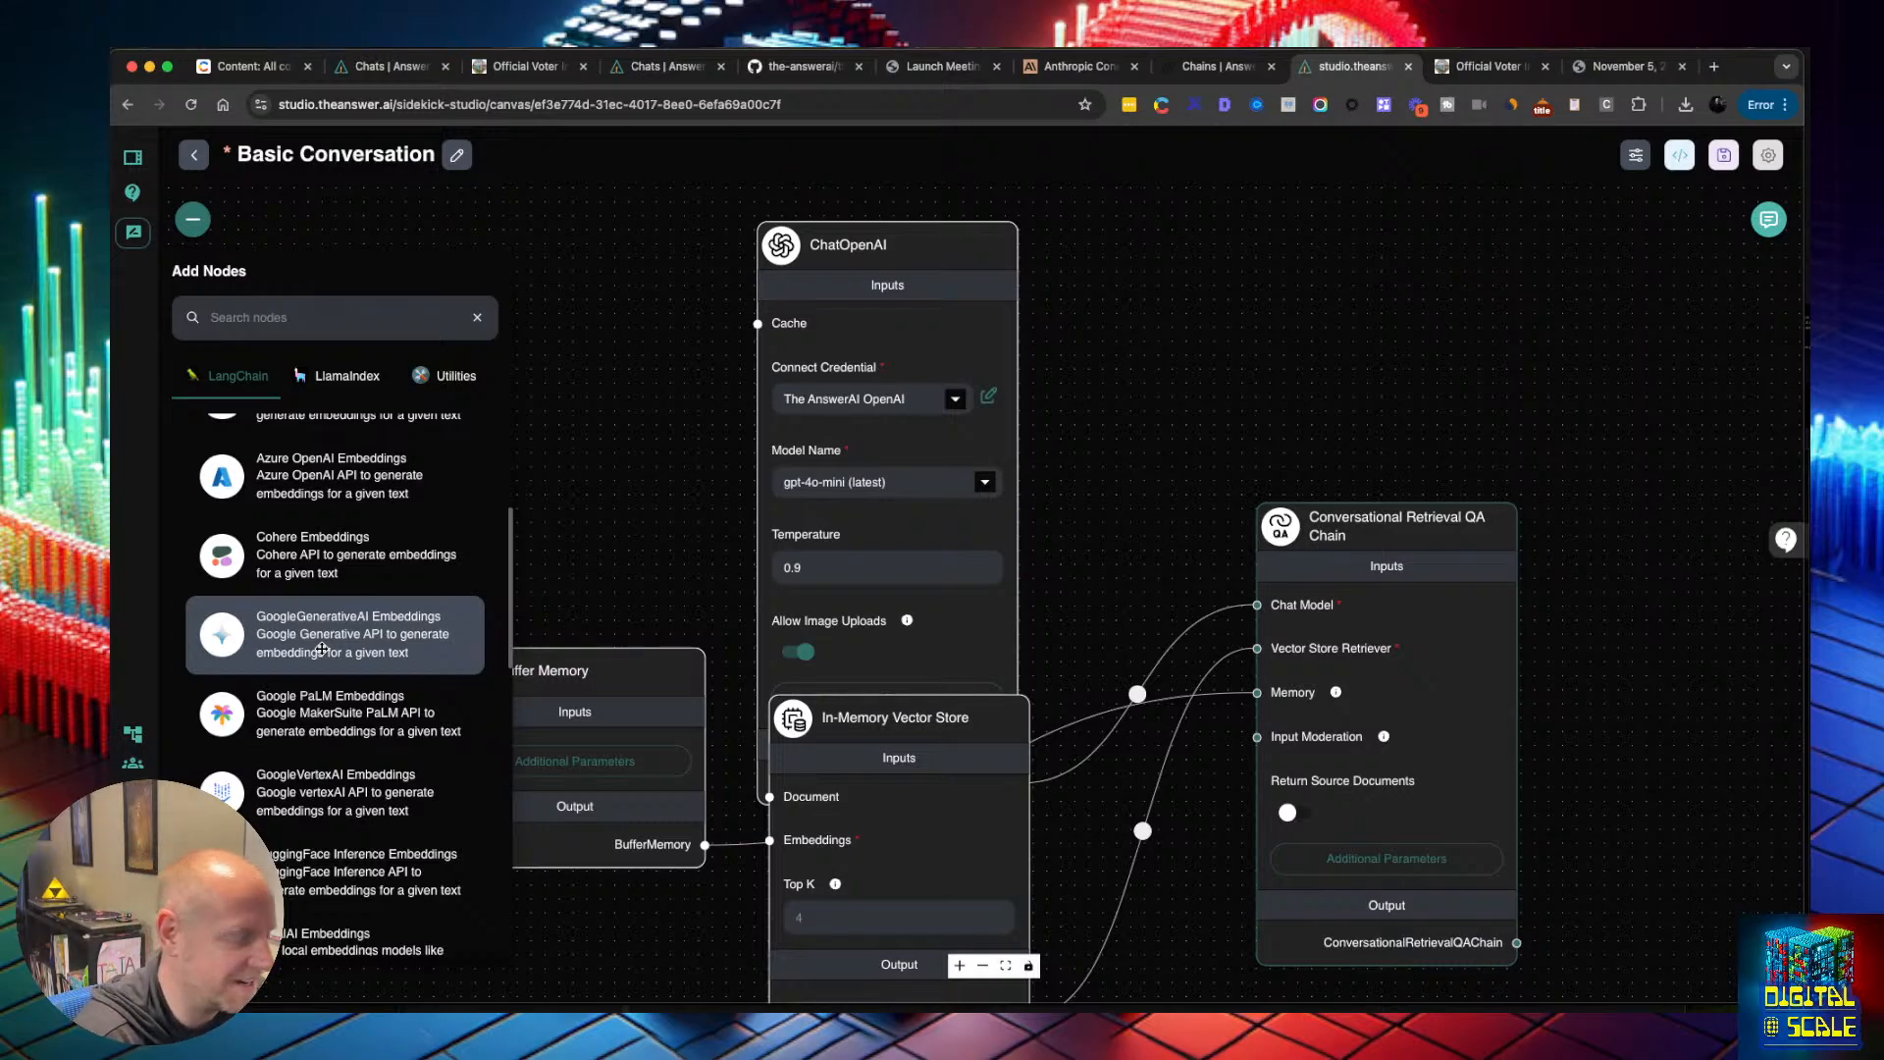
scroll(321, 649, down, 3)
scroll(338, 623, up, 4)
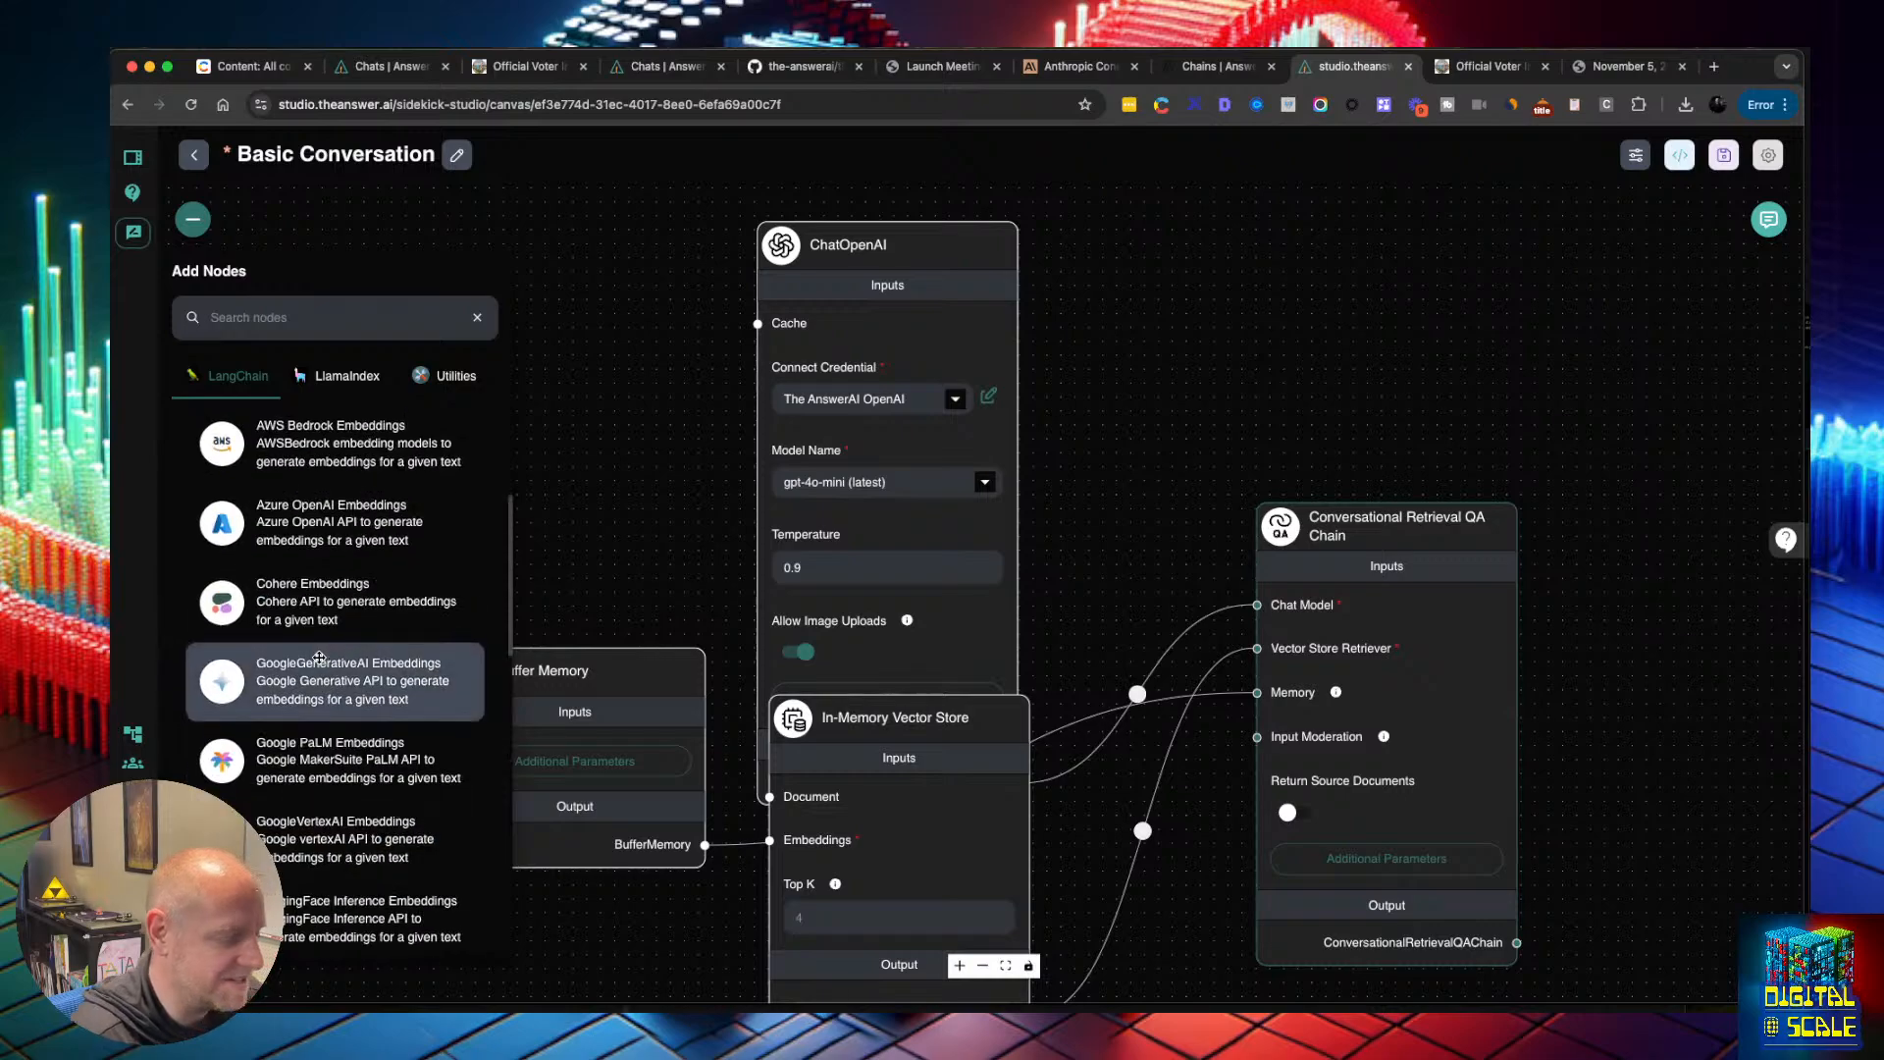
scroll(349, 607, down, 5)
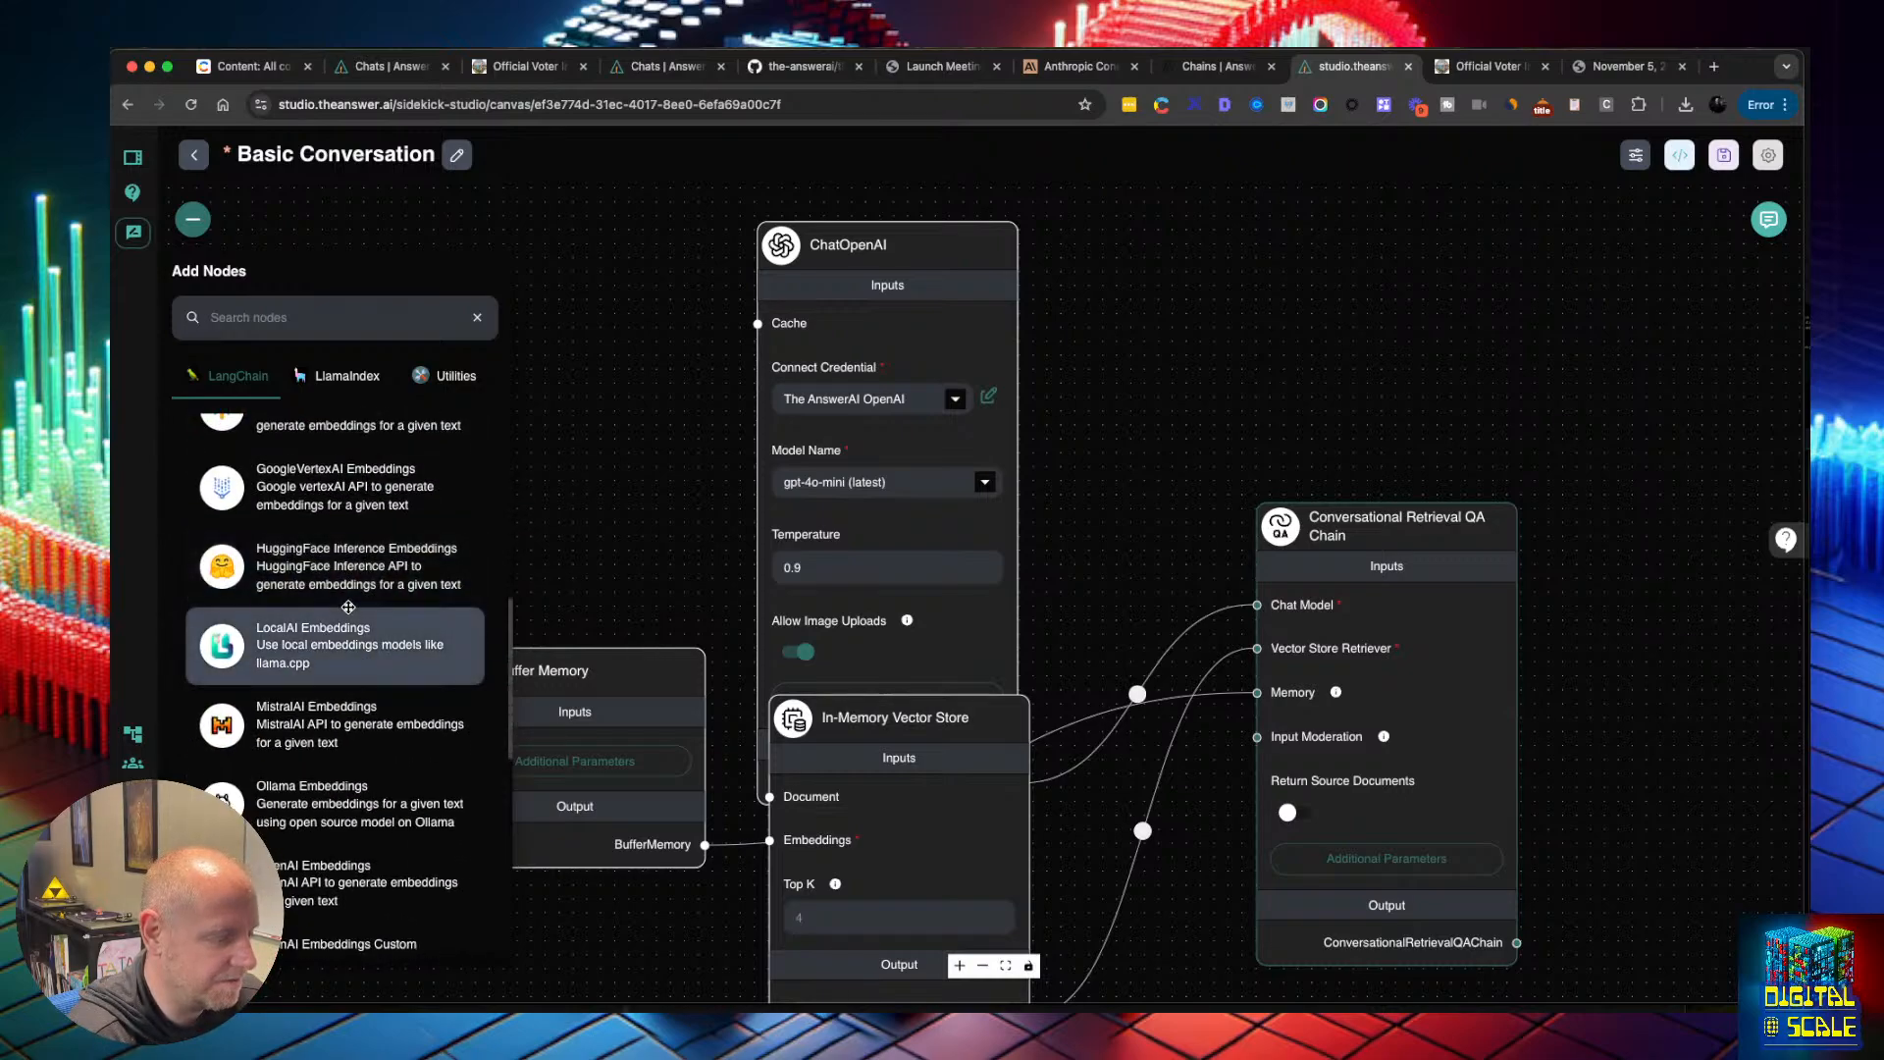
scroll(348, 608, down, 3)
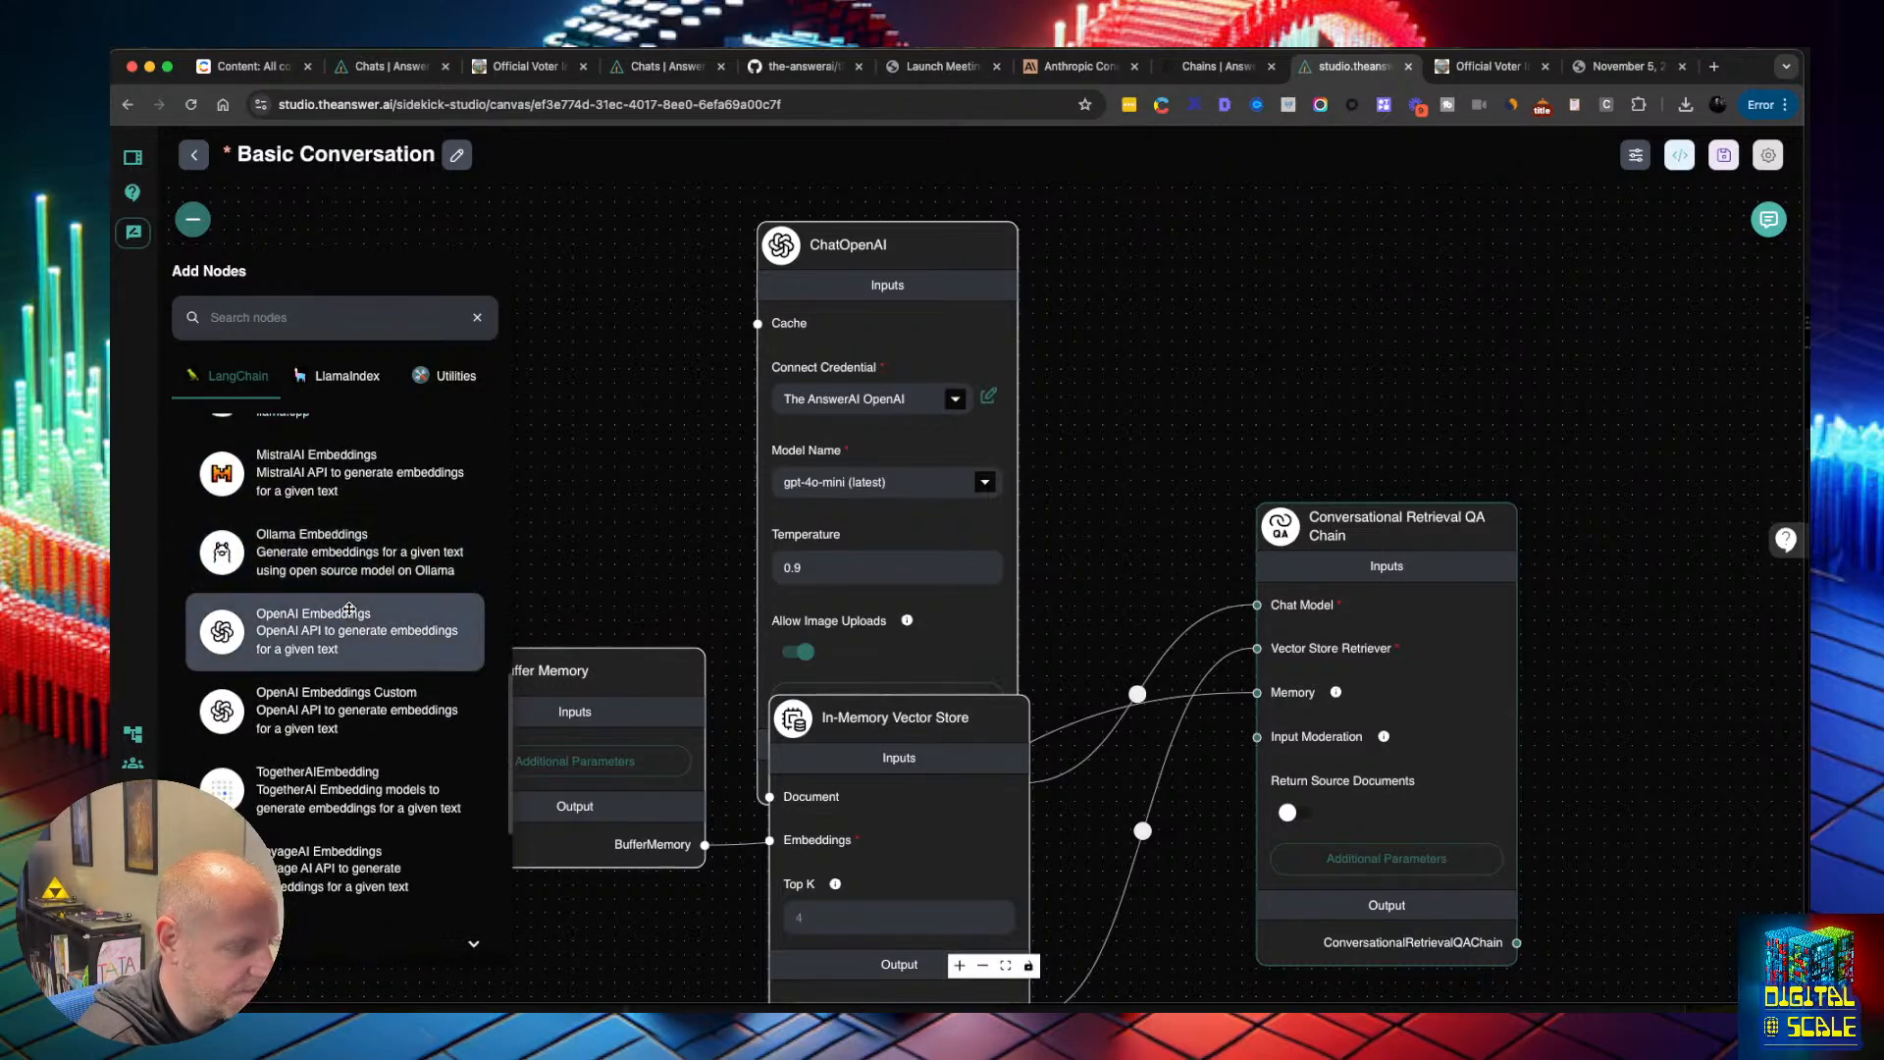
scroll(330, 579, up, 10)
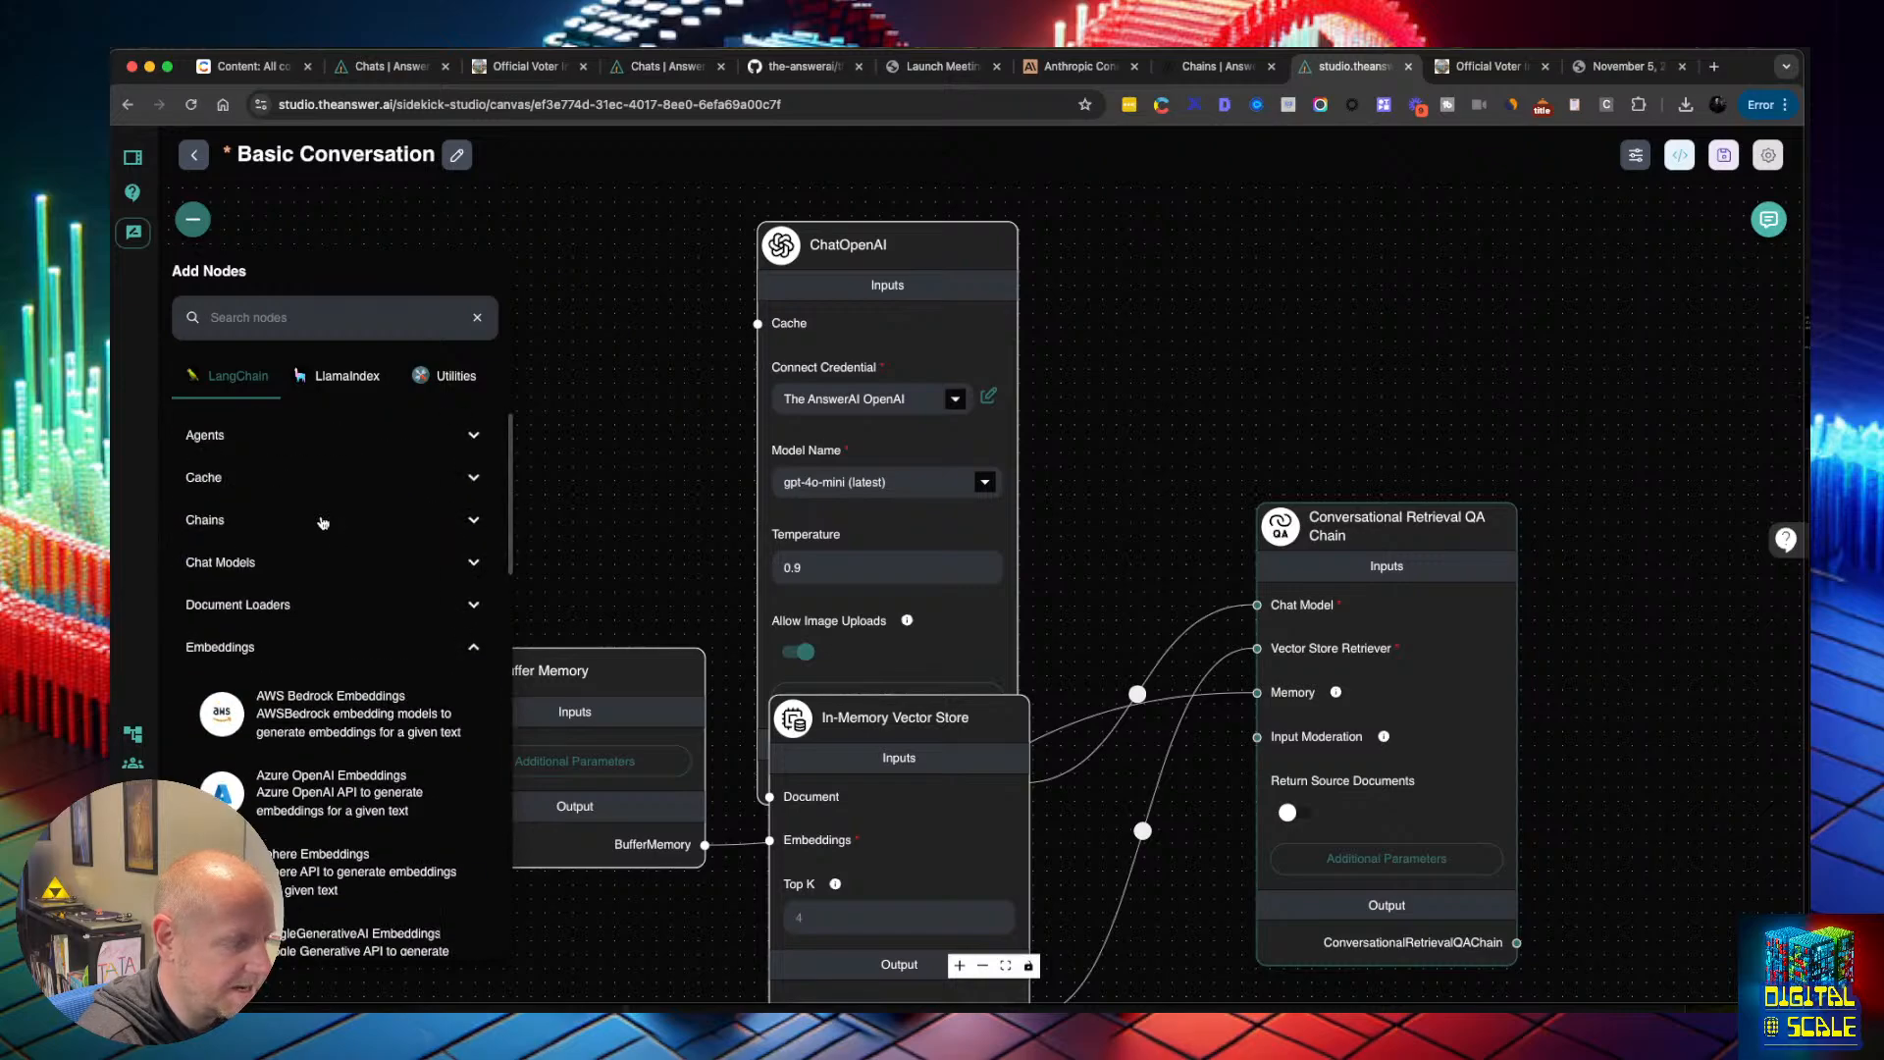
click(312, 646)
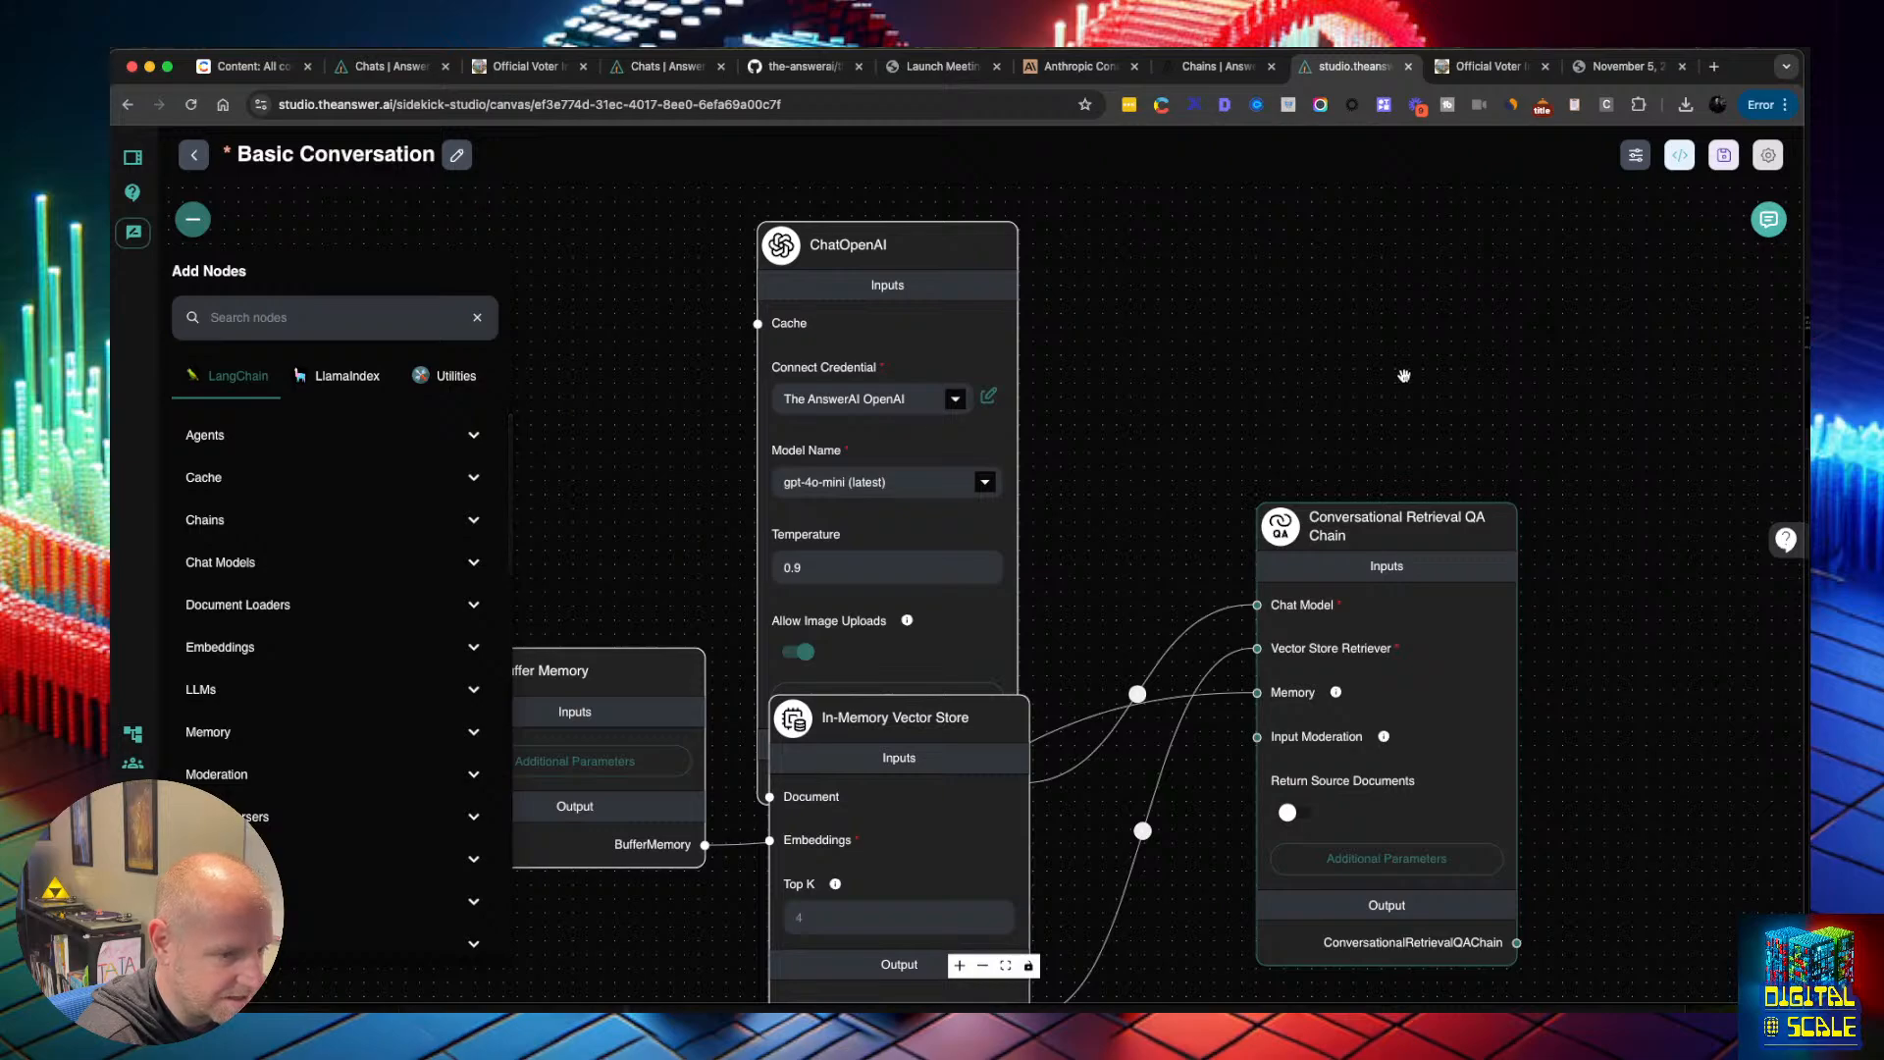
Save the Basic Conversation chatflow and reopen it from the list of chatflows
click(1375, 368)
key(super+s)
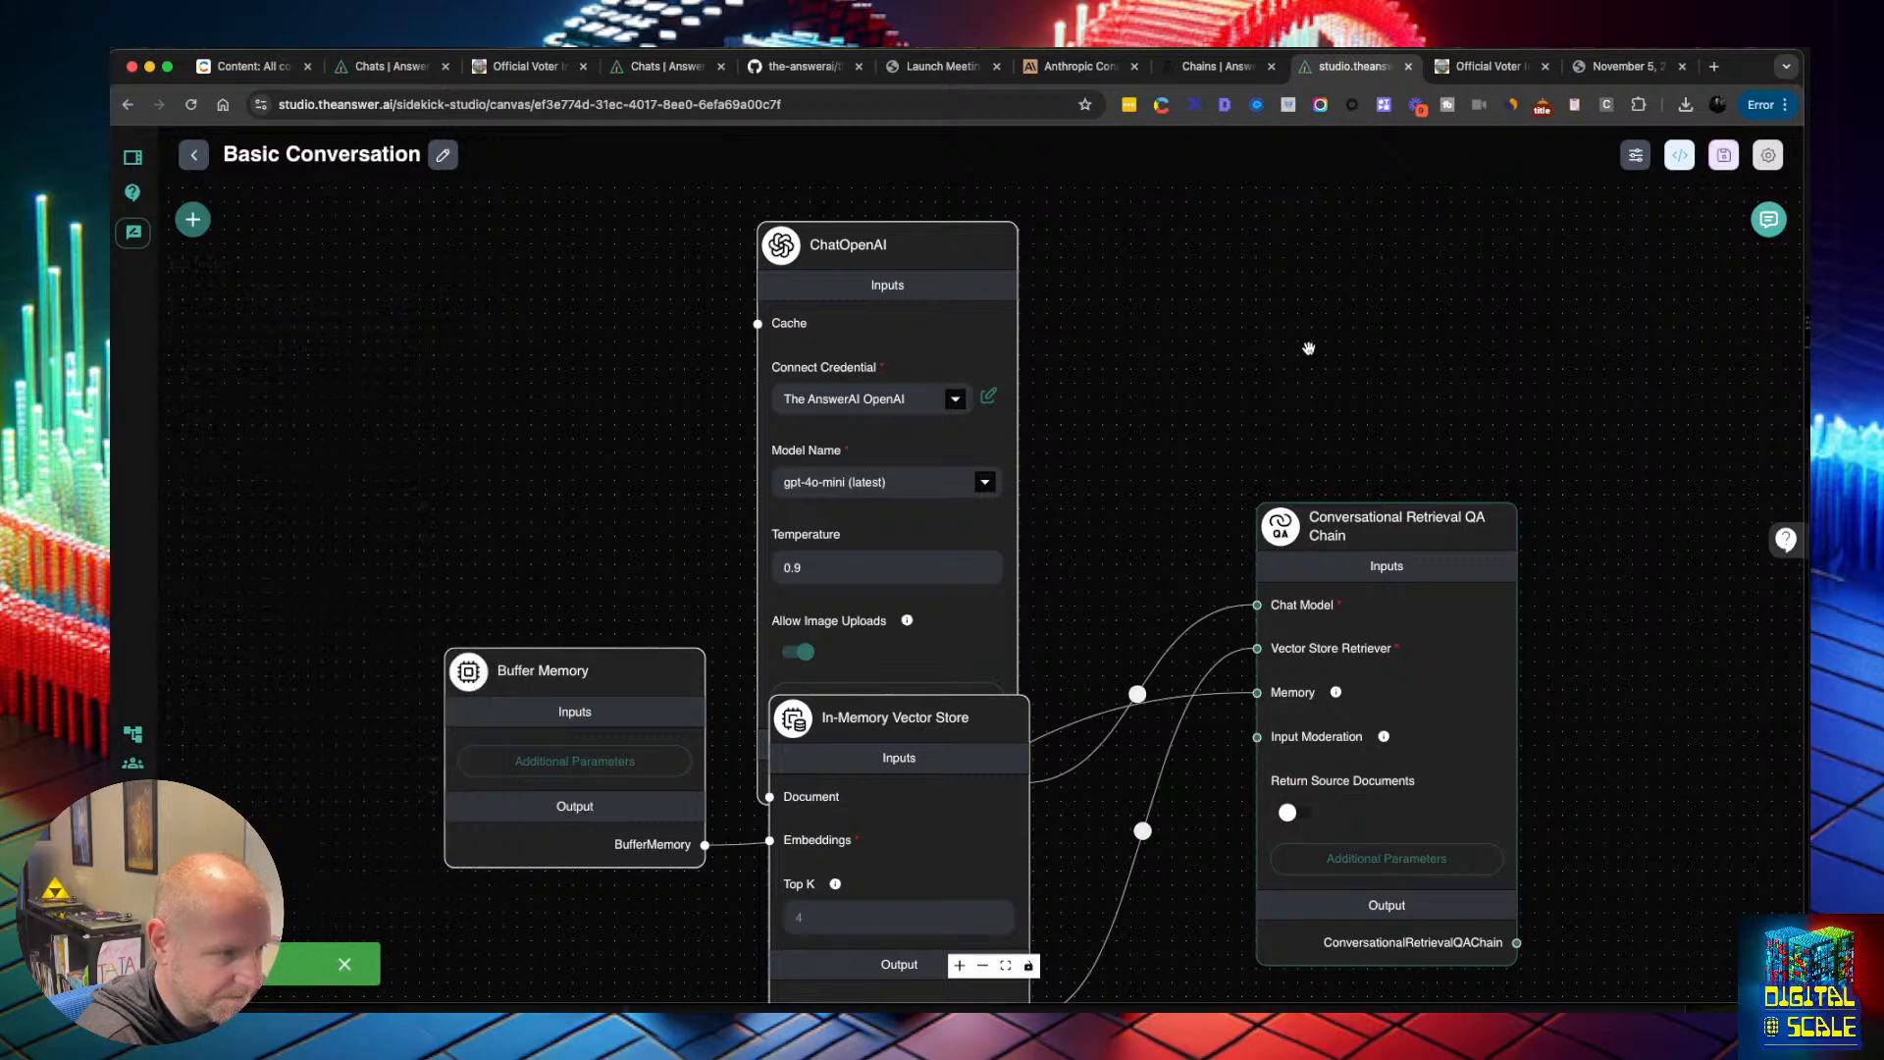
click(191, 104)
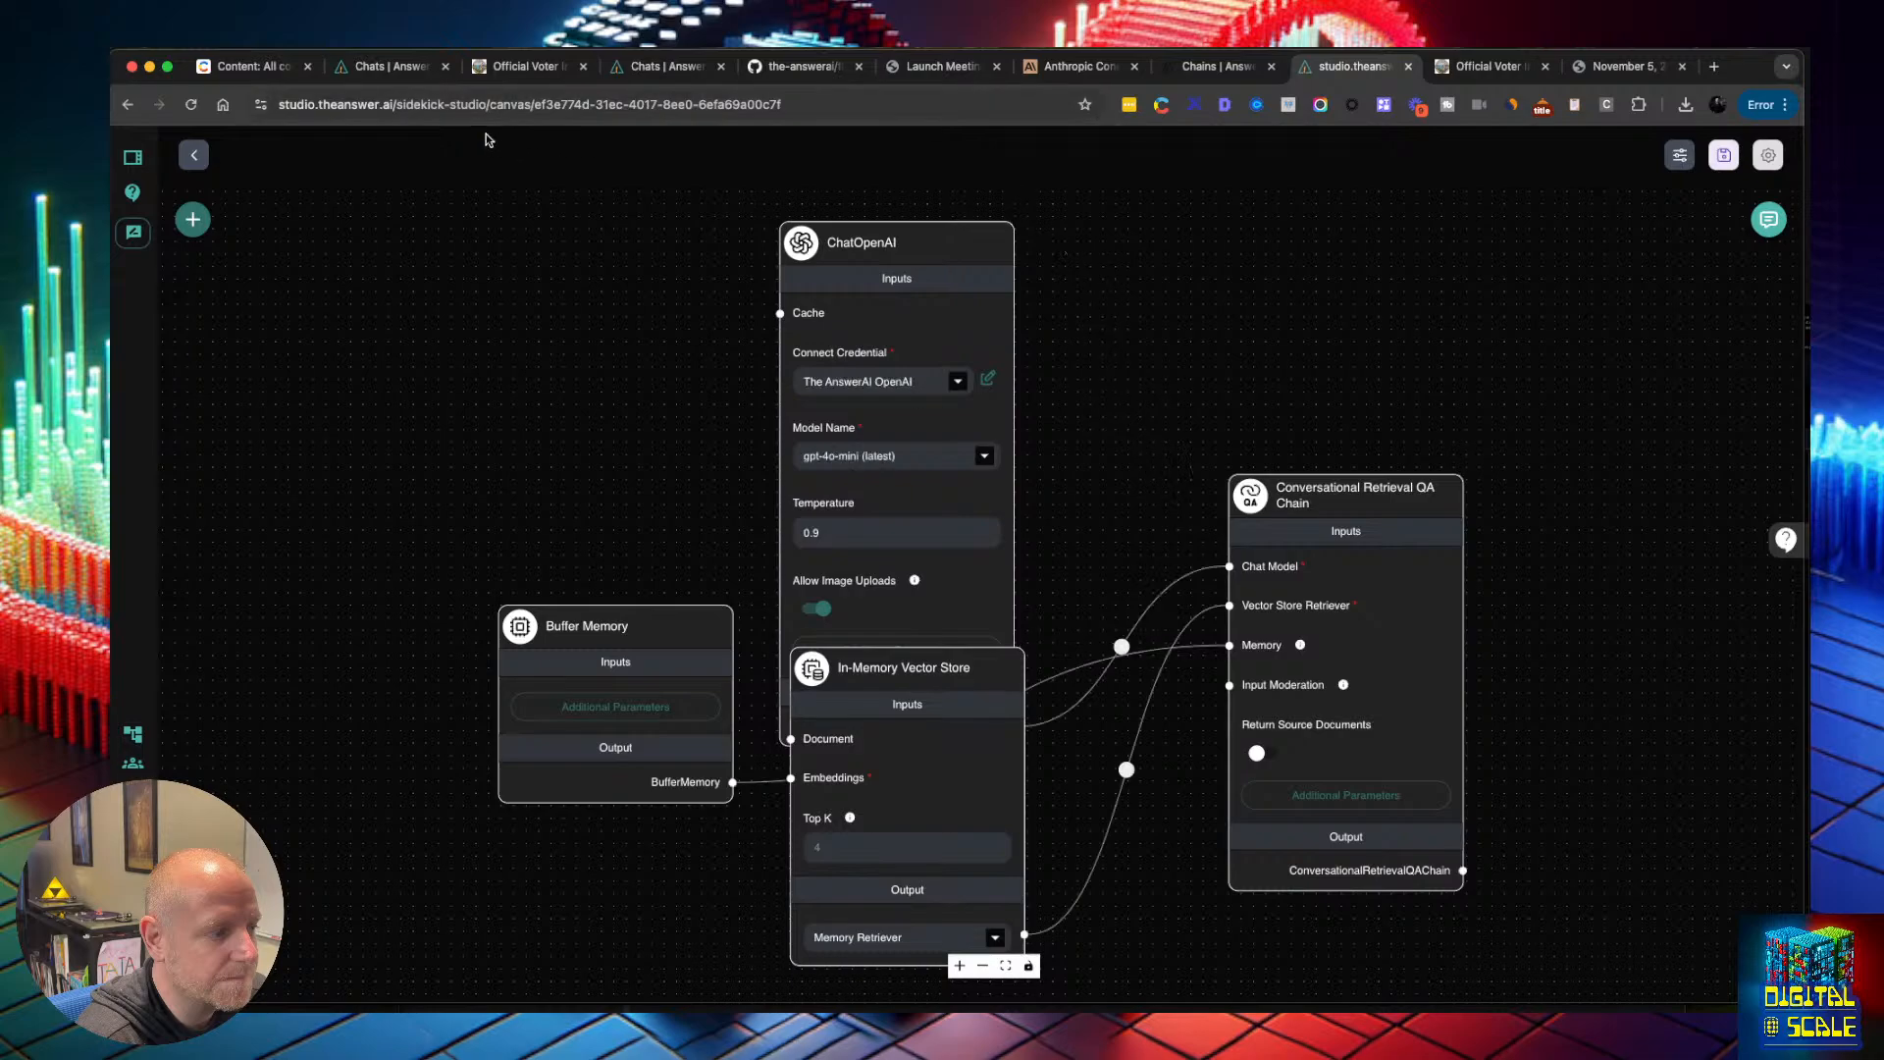
click(192, 108)
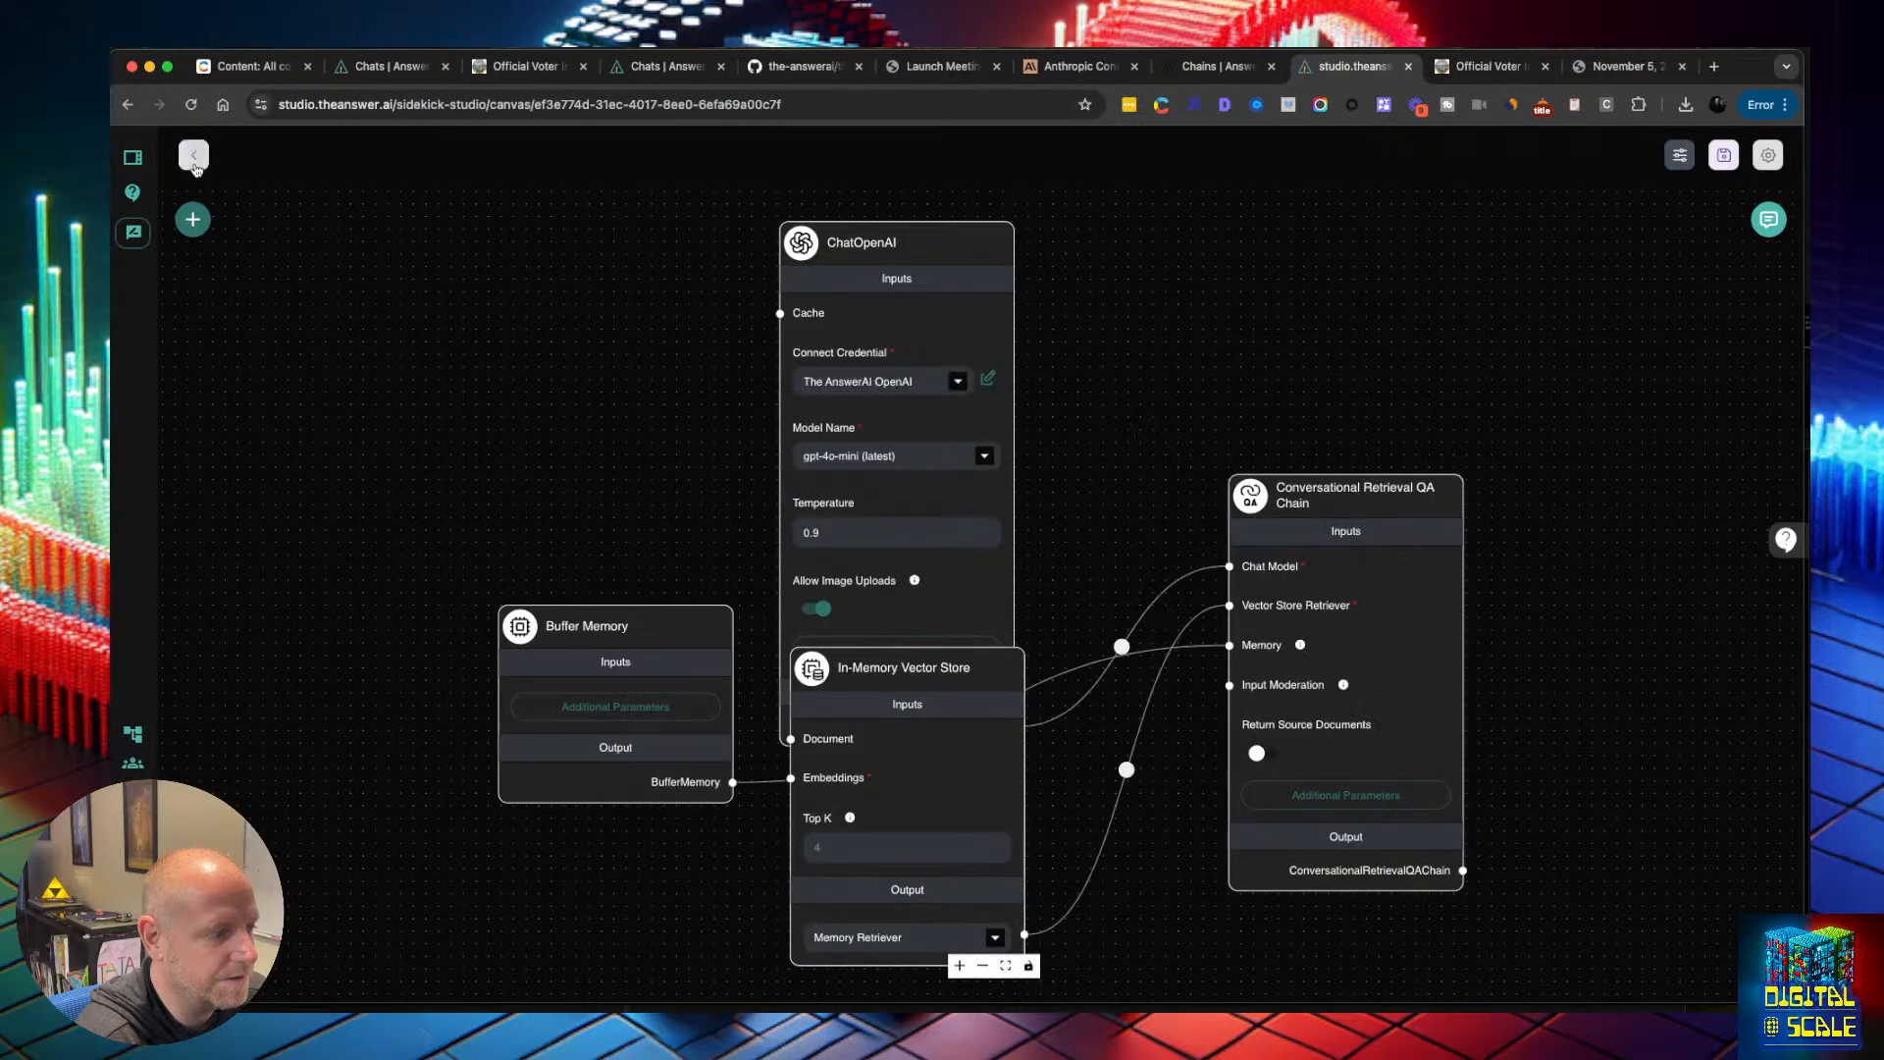
click(930, 408)
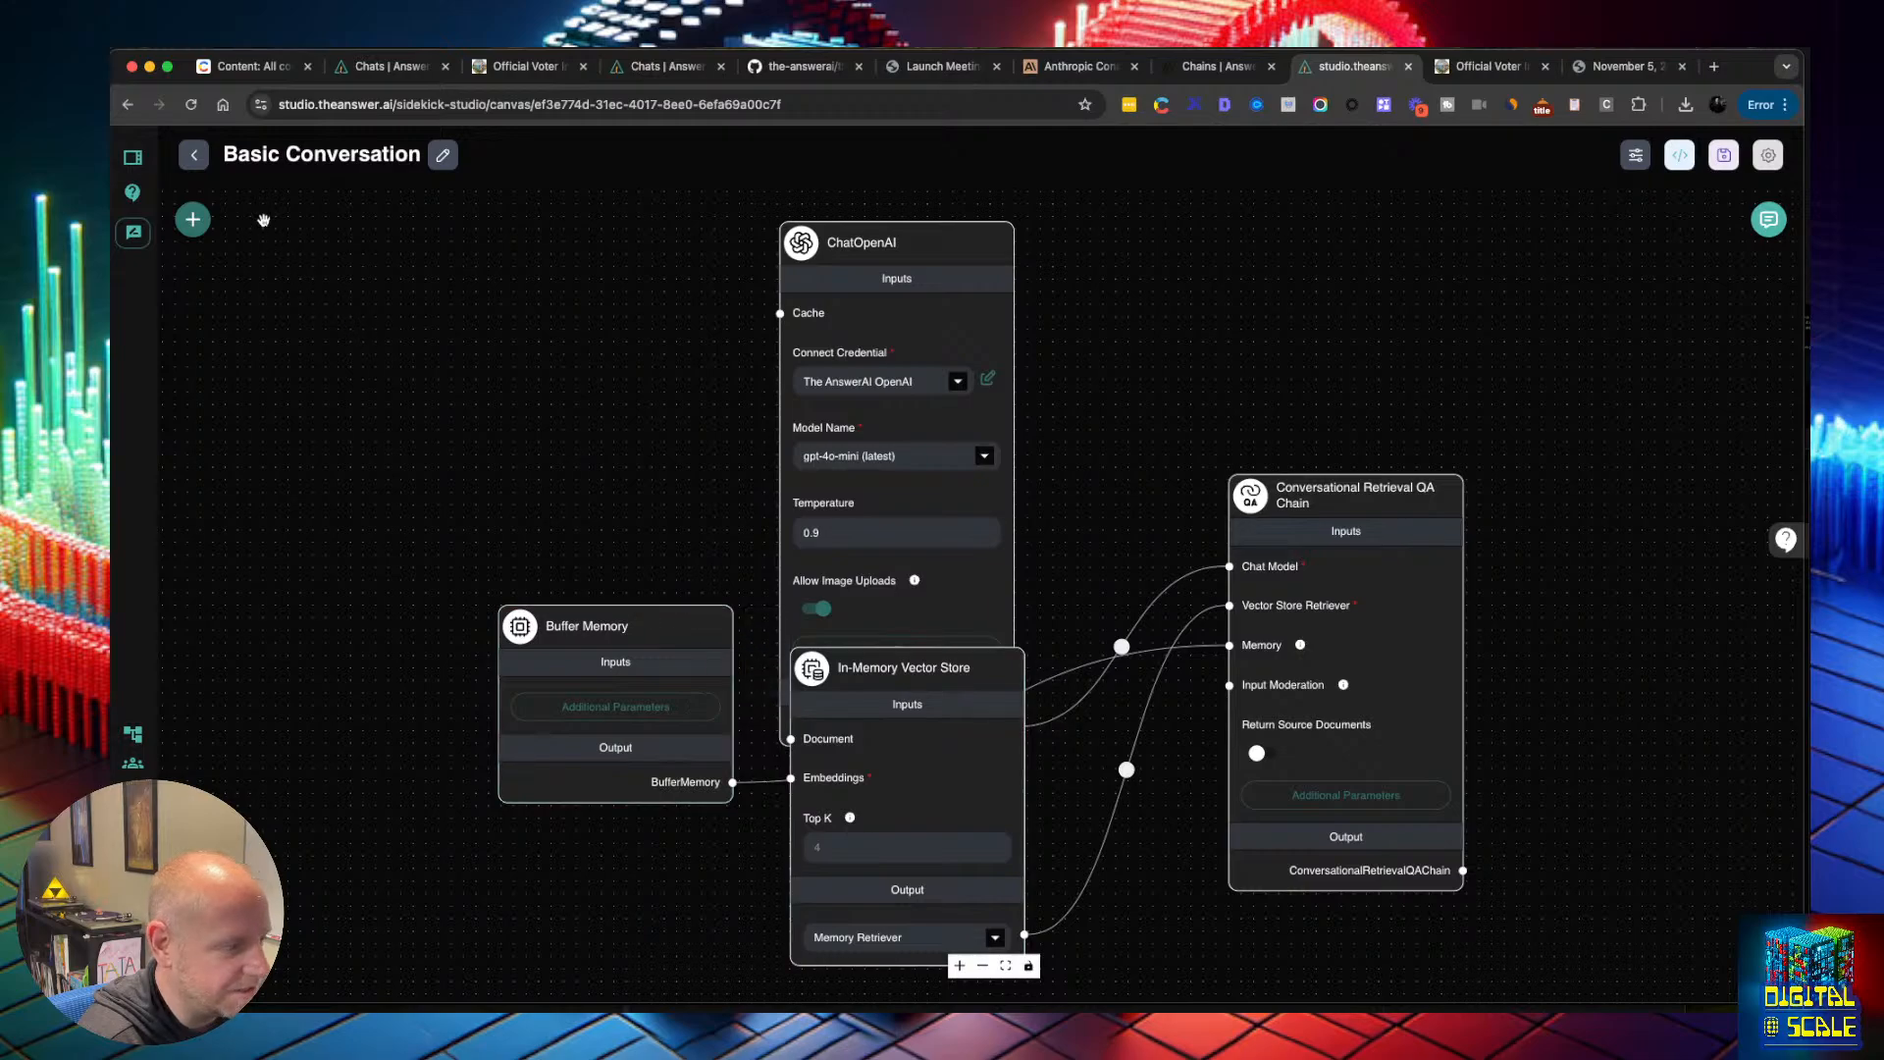
Add a Pdf File document loader above Buffer Memory and connect its Document output to the In-Memory Vector Store's Document input
click(192, 222)
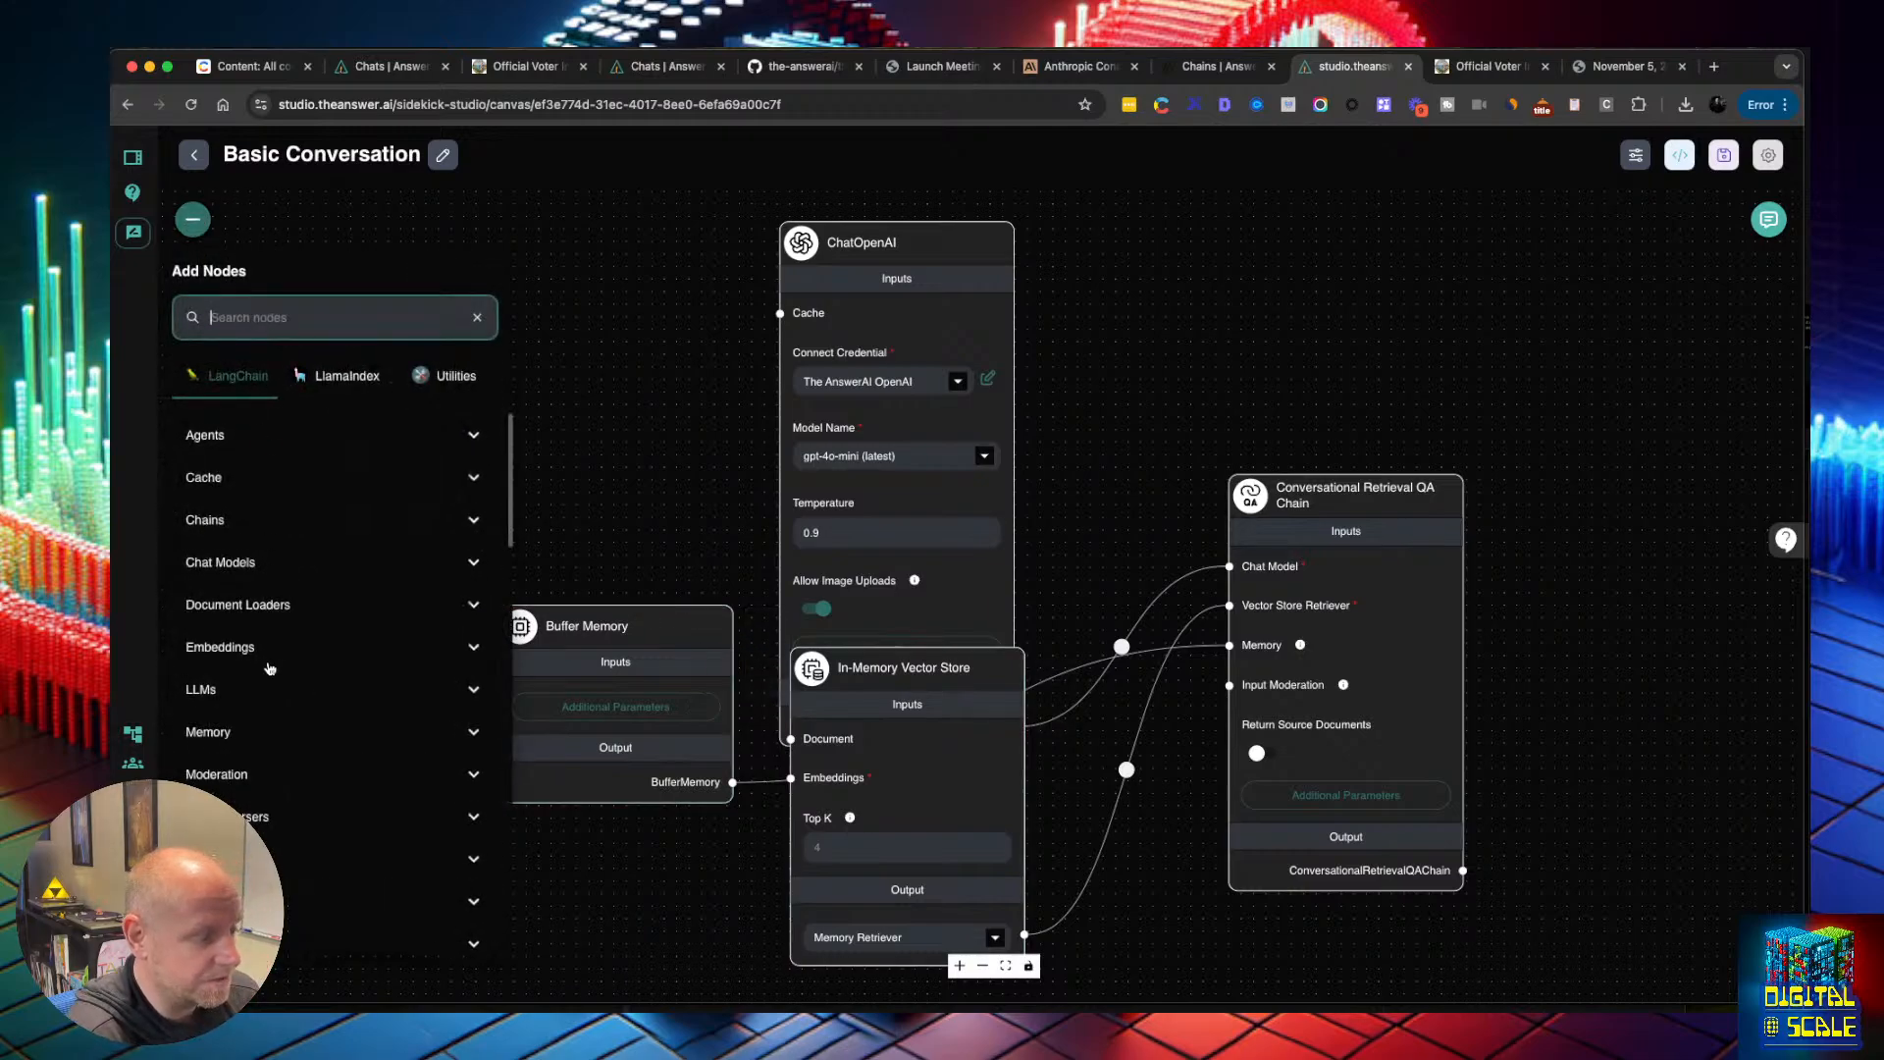
click(283, 607)
scroll(282, 657, down, 3)
scroll(282, 672, down, 8)
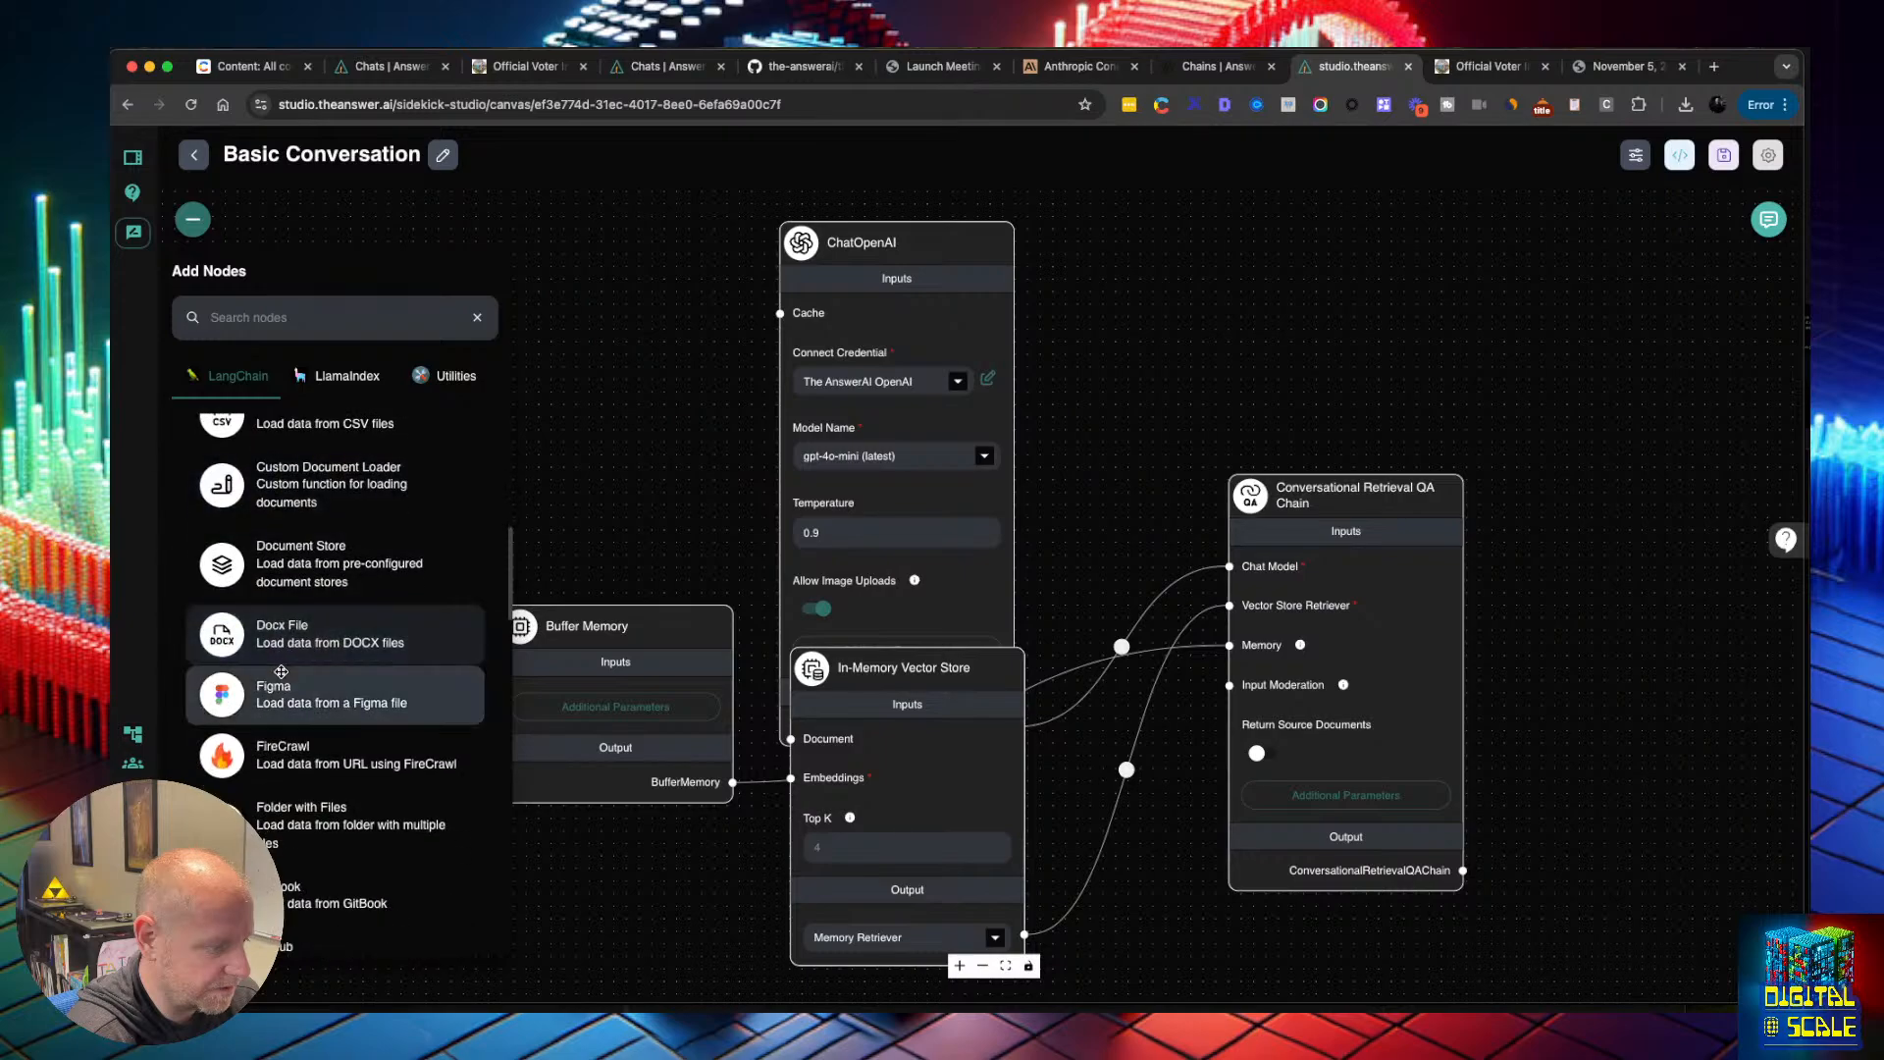
scroll(283, 671, down, 3)
scroll(282, 671, up, 10)
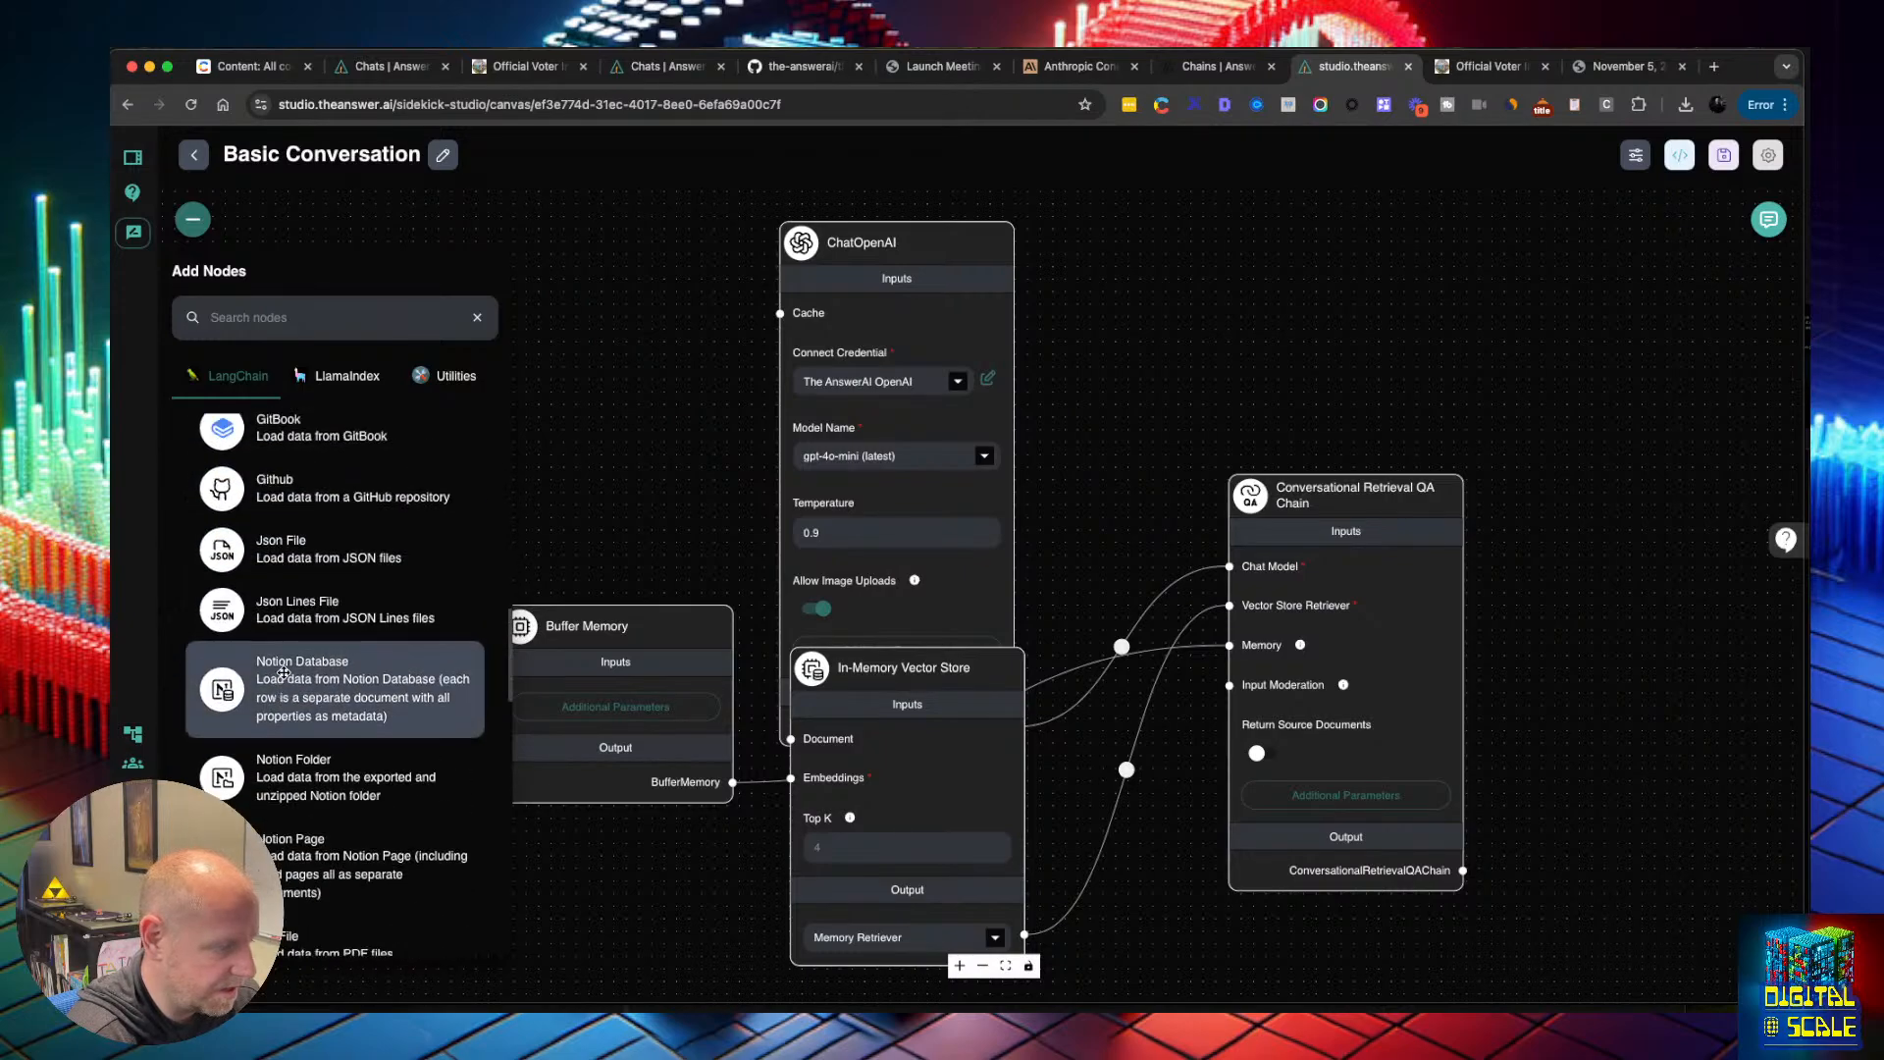
click(379, 315)
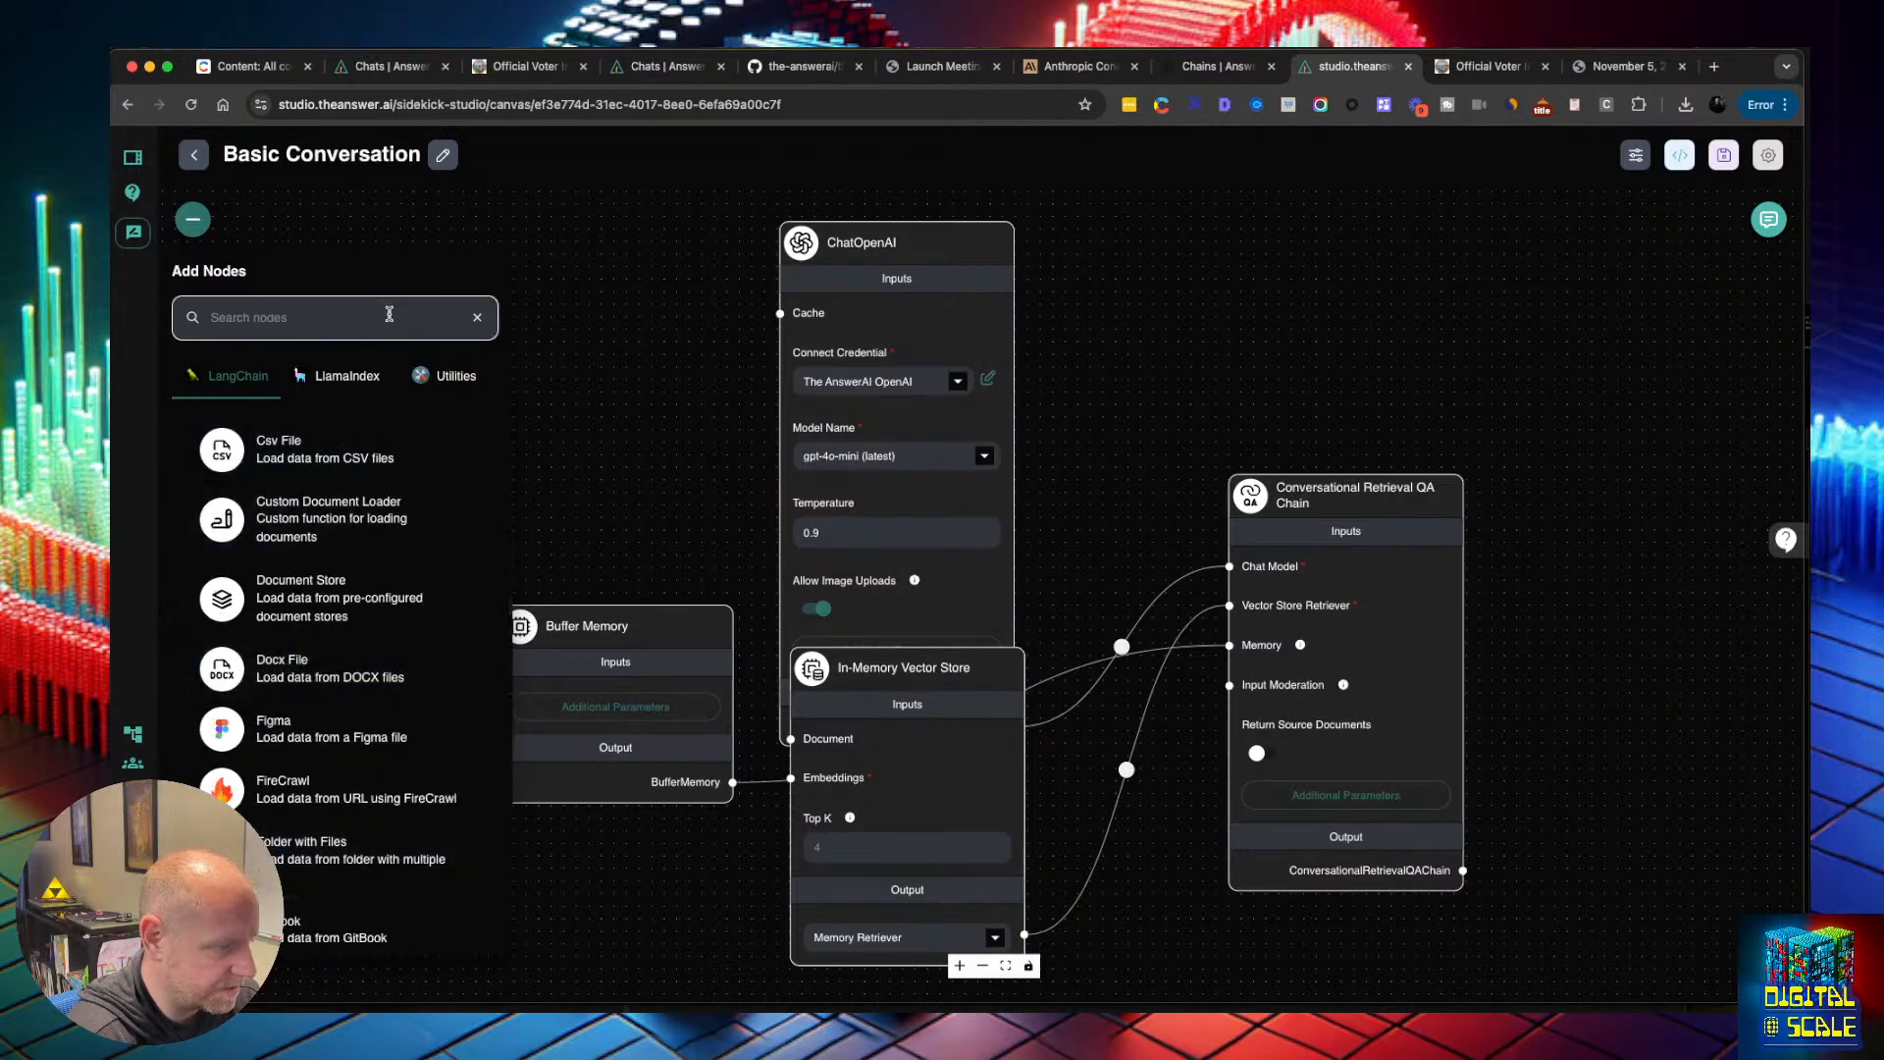
text(pdf)
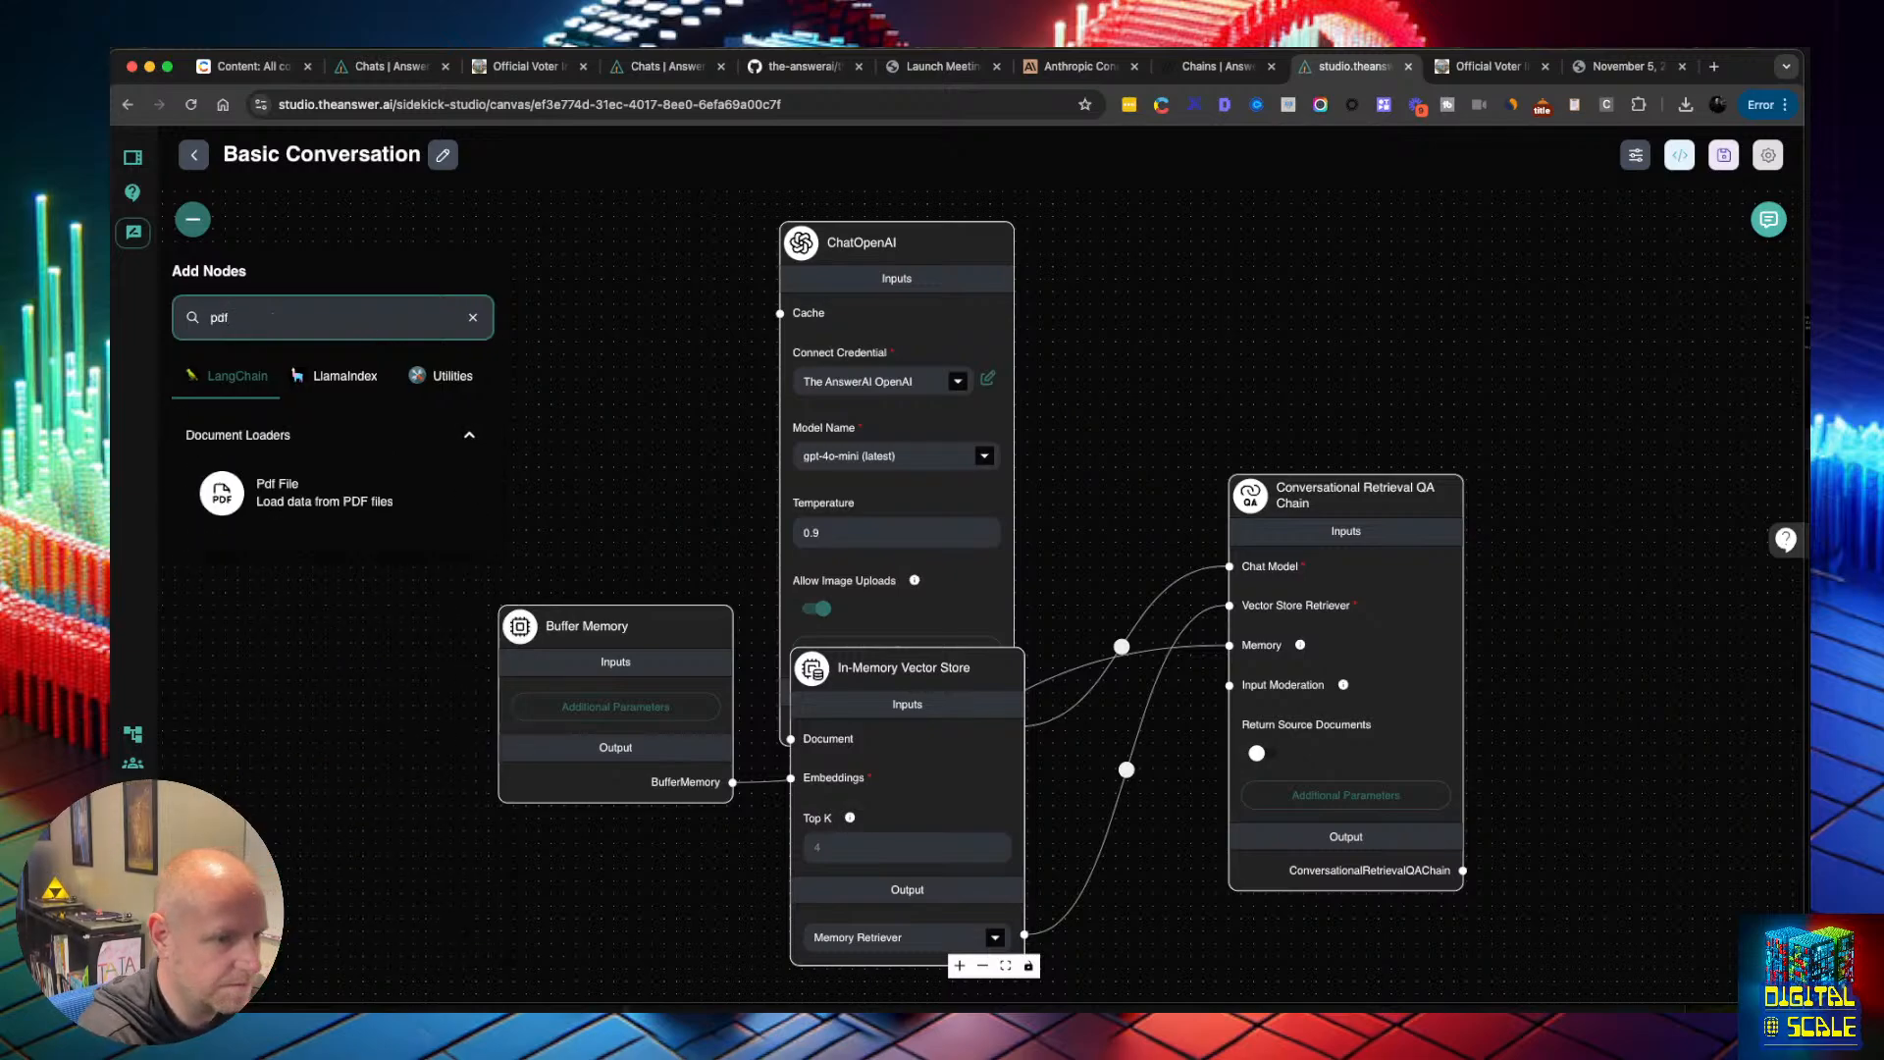
drag(336, 504, 583, 230)
drag(706, 580, 791, 738)
Add an OpenAI Embeddings node below the Pdf File node and connect its output to the In-Memory Vector Store's Embeddings input
click(191, 226)
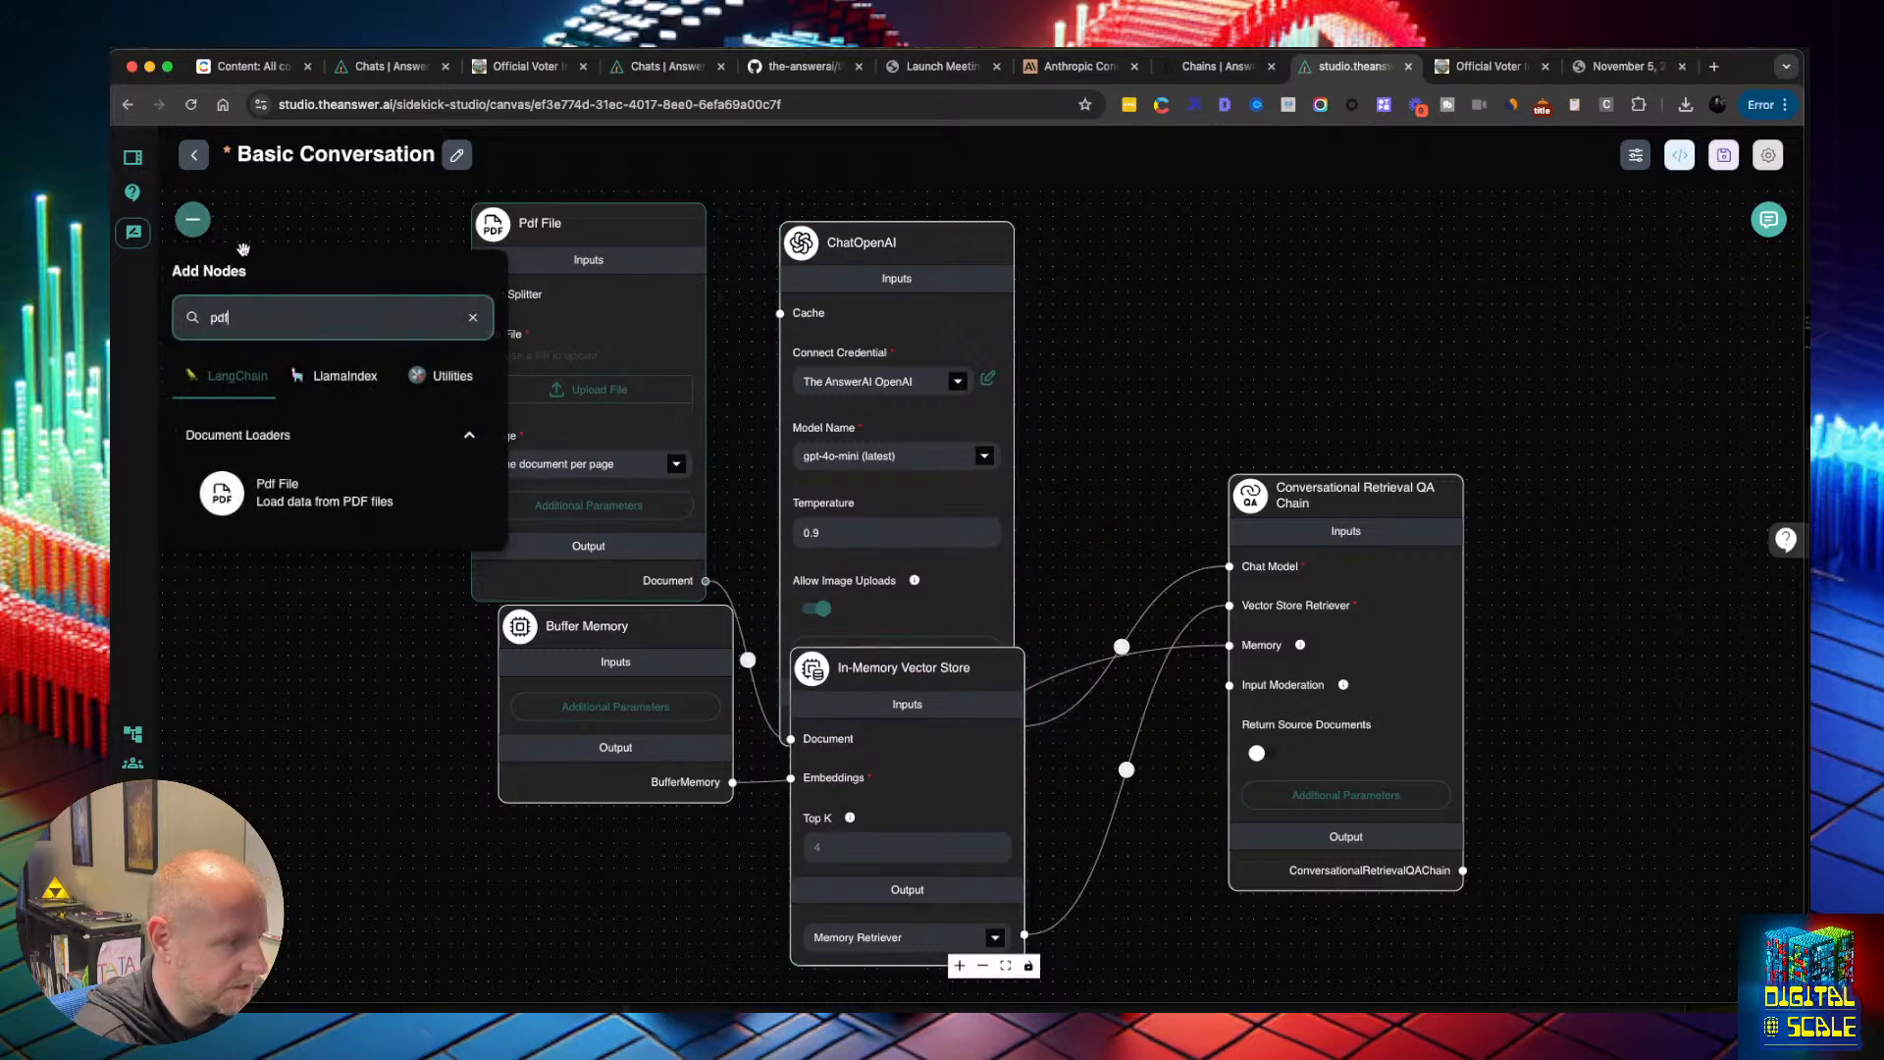
key(BackSpace)
key(BackSpace)
key(BackSpace)
text(embed)
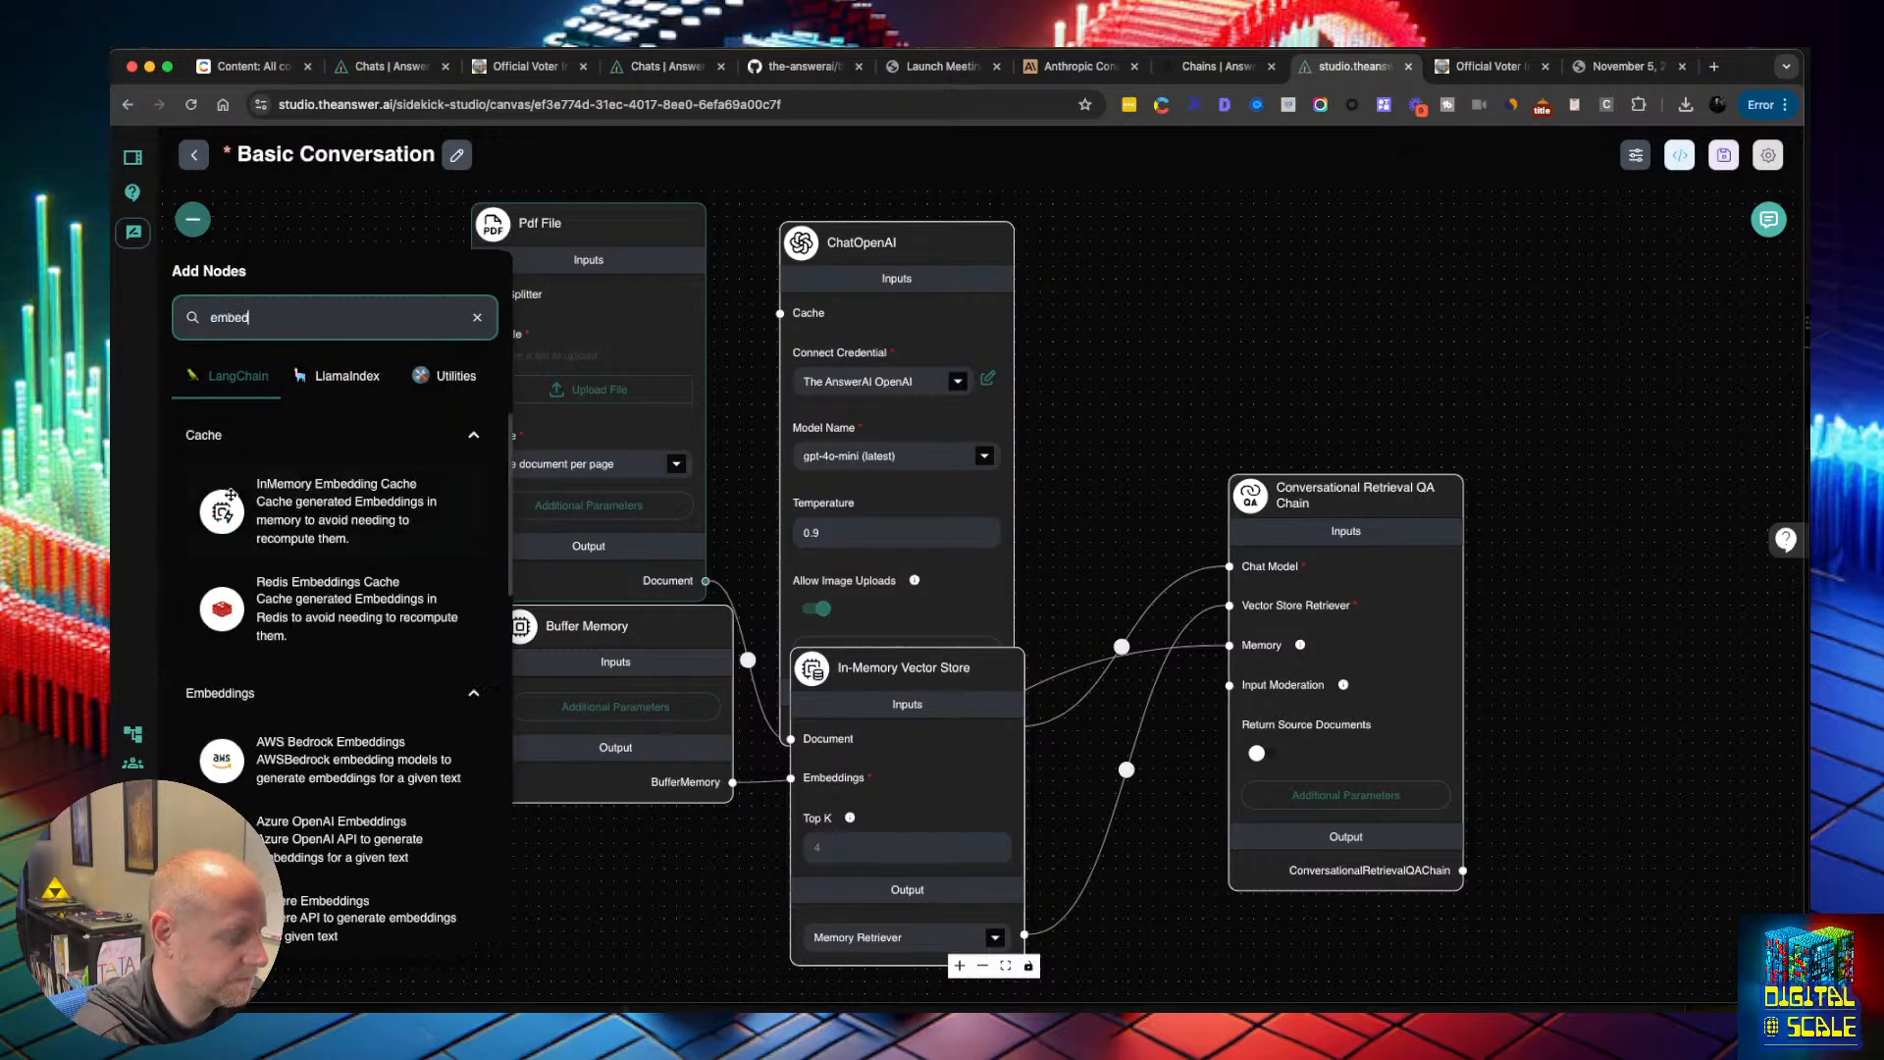
scroll(354, 530, down, 6)
scroll(354, 529, down, 3)
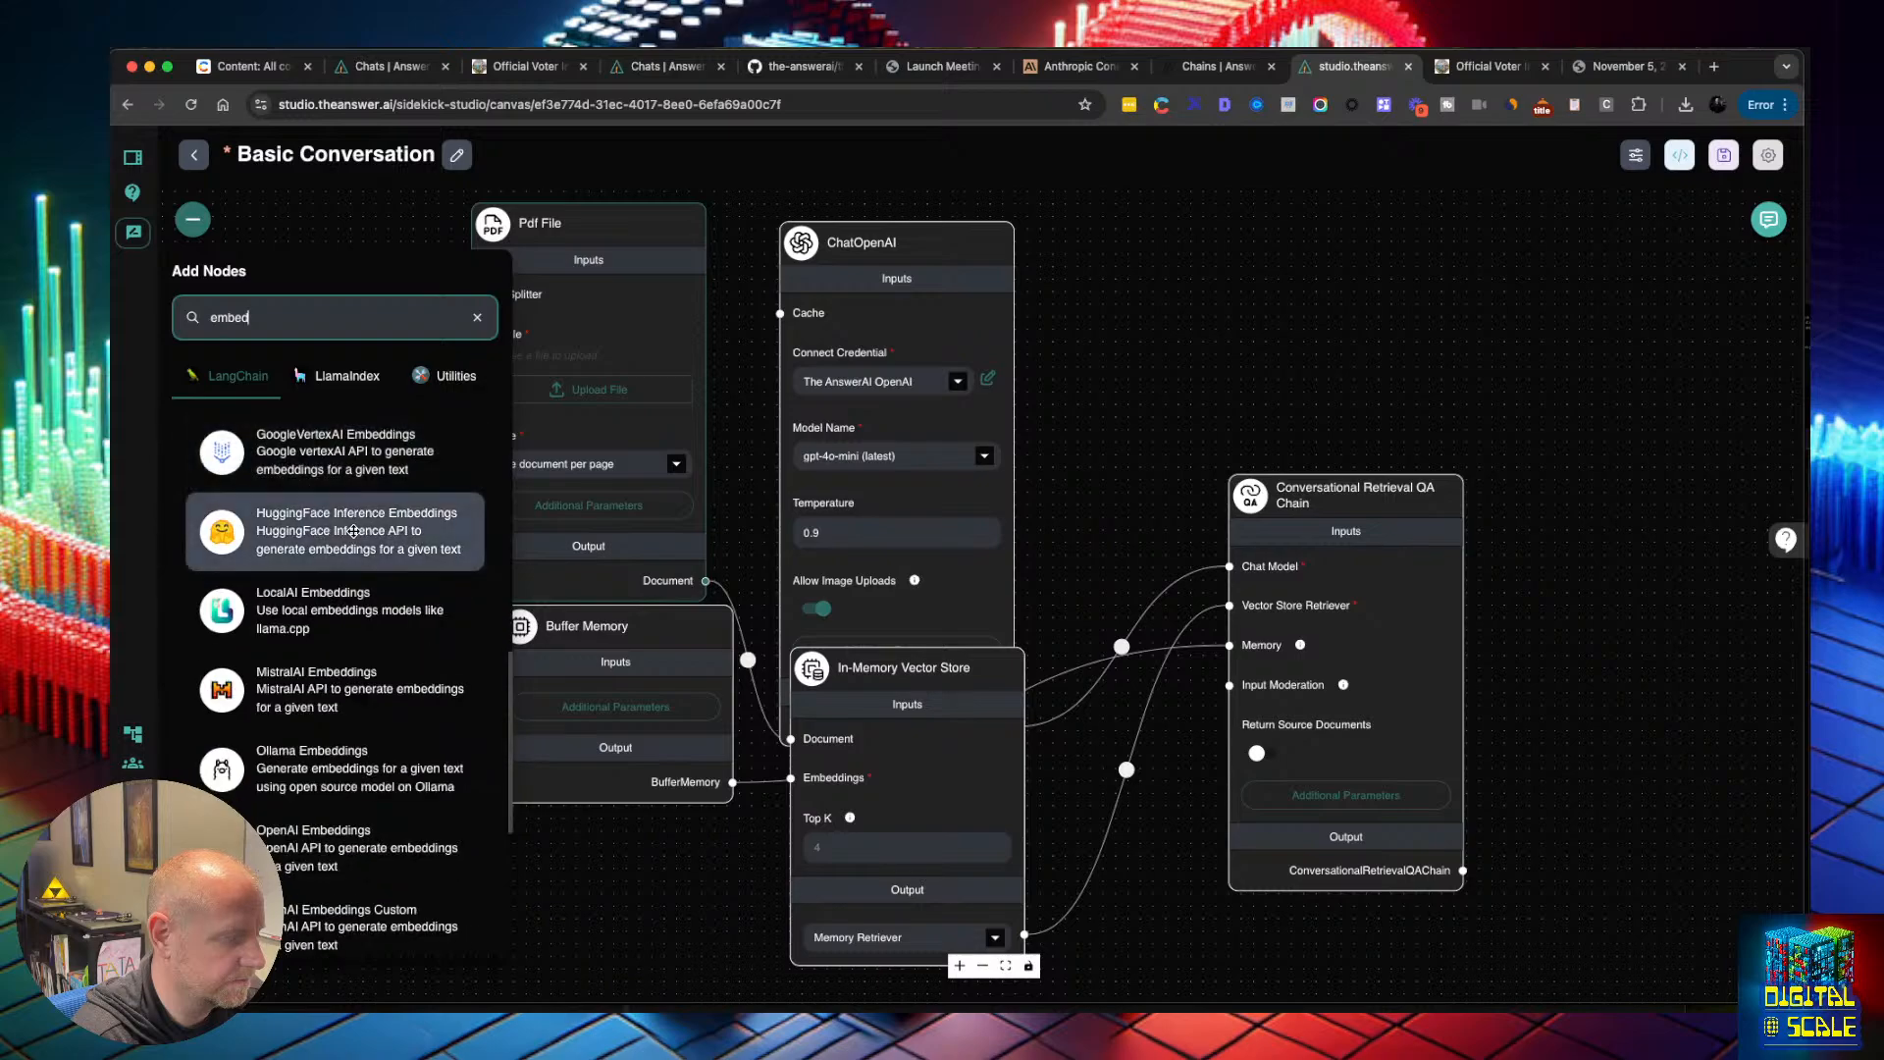
drag(316, 758, 556, 646)
drag(688, 910, 791, 777)
Assign The AnswerAI OpenAI credential to the OpenAI Embeddings node, then save the chatflow and return to the list of chatflows
click(635, 725)
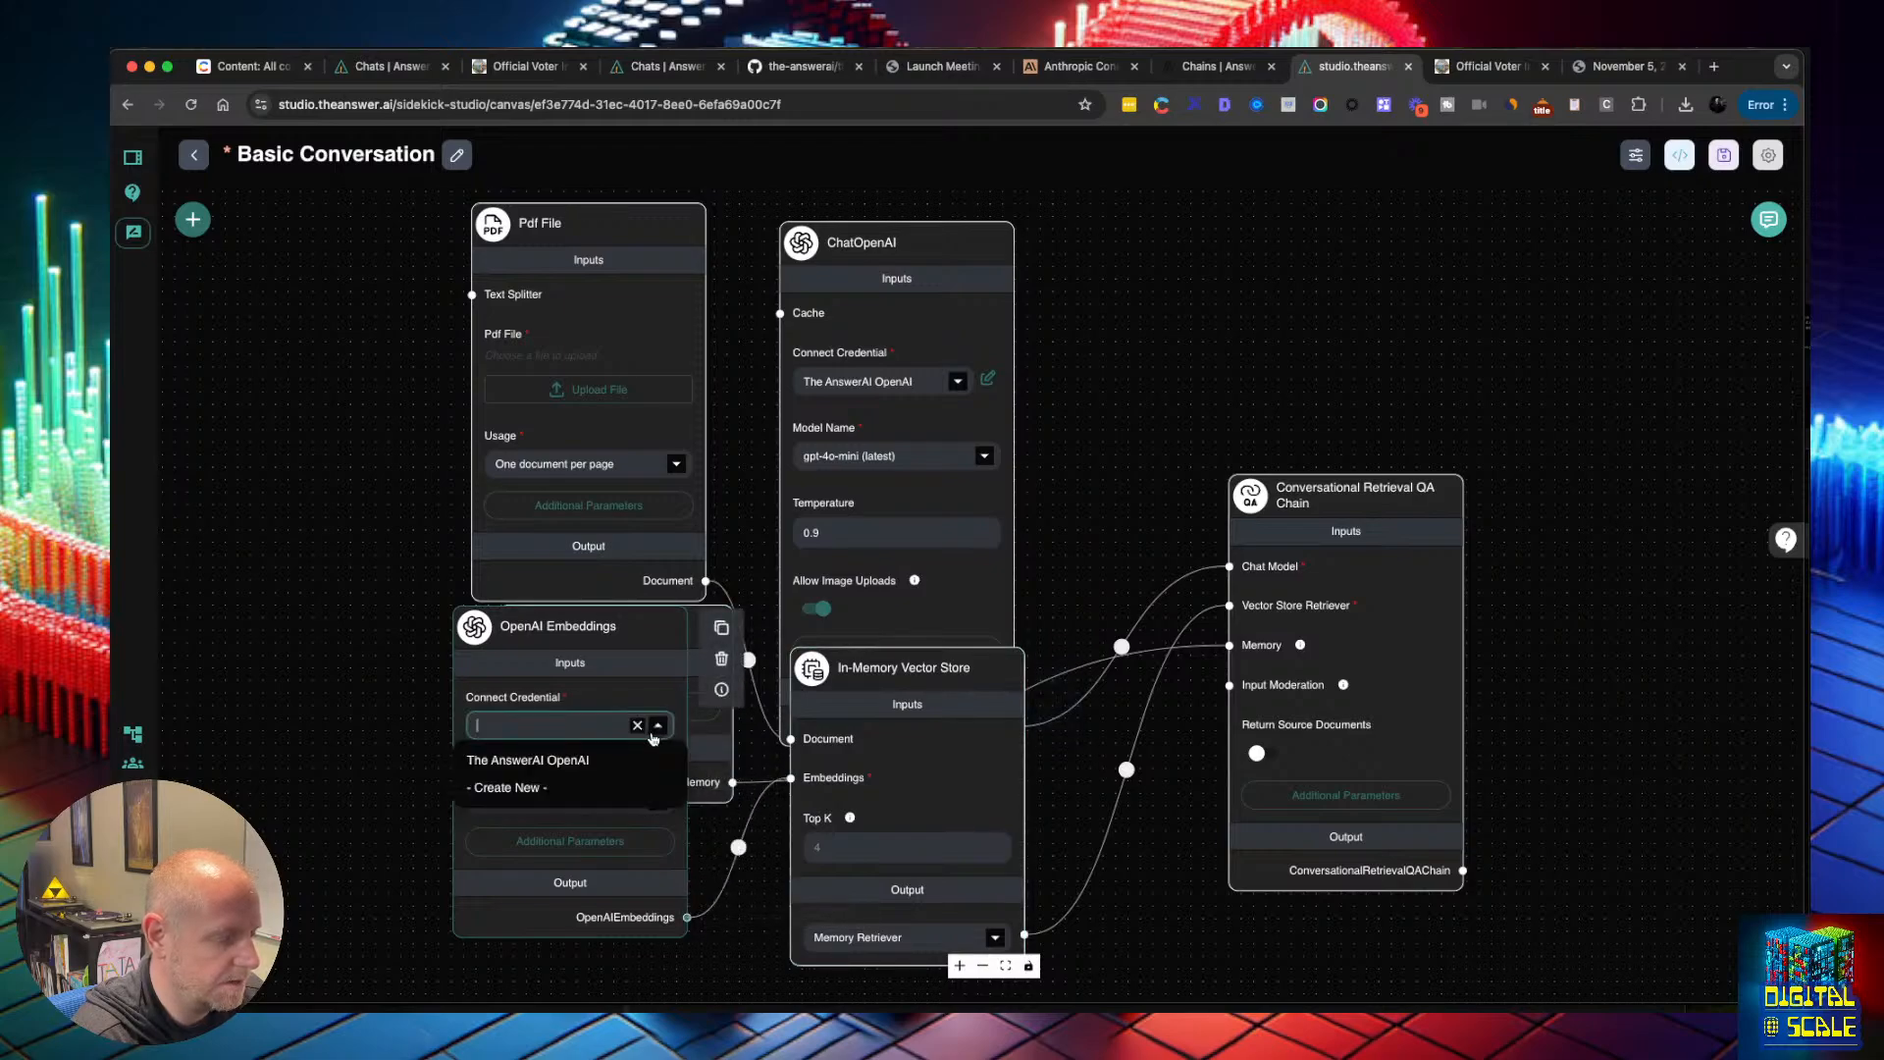
click(569, 757)
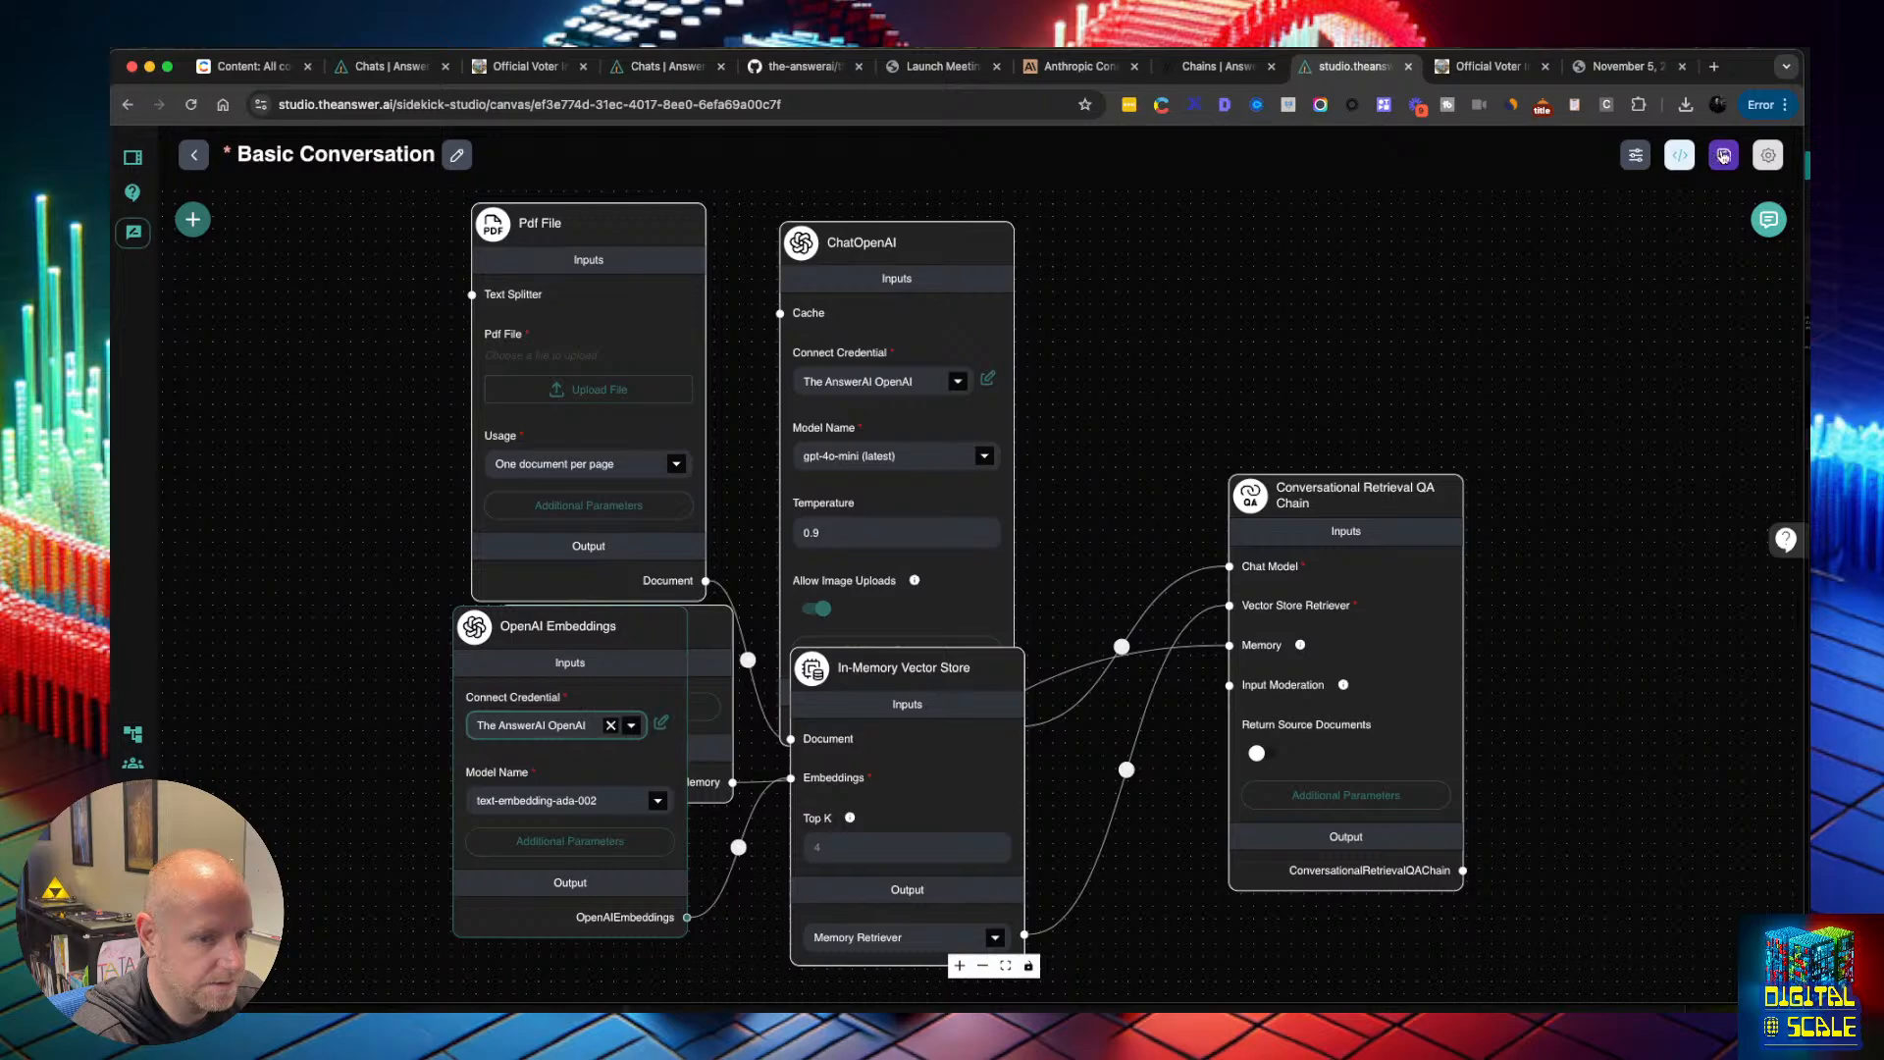
click(1724, 155)
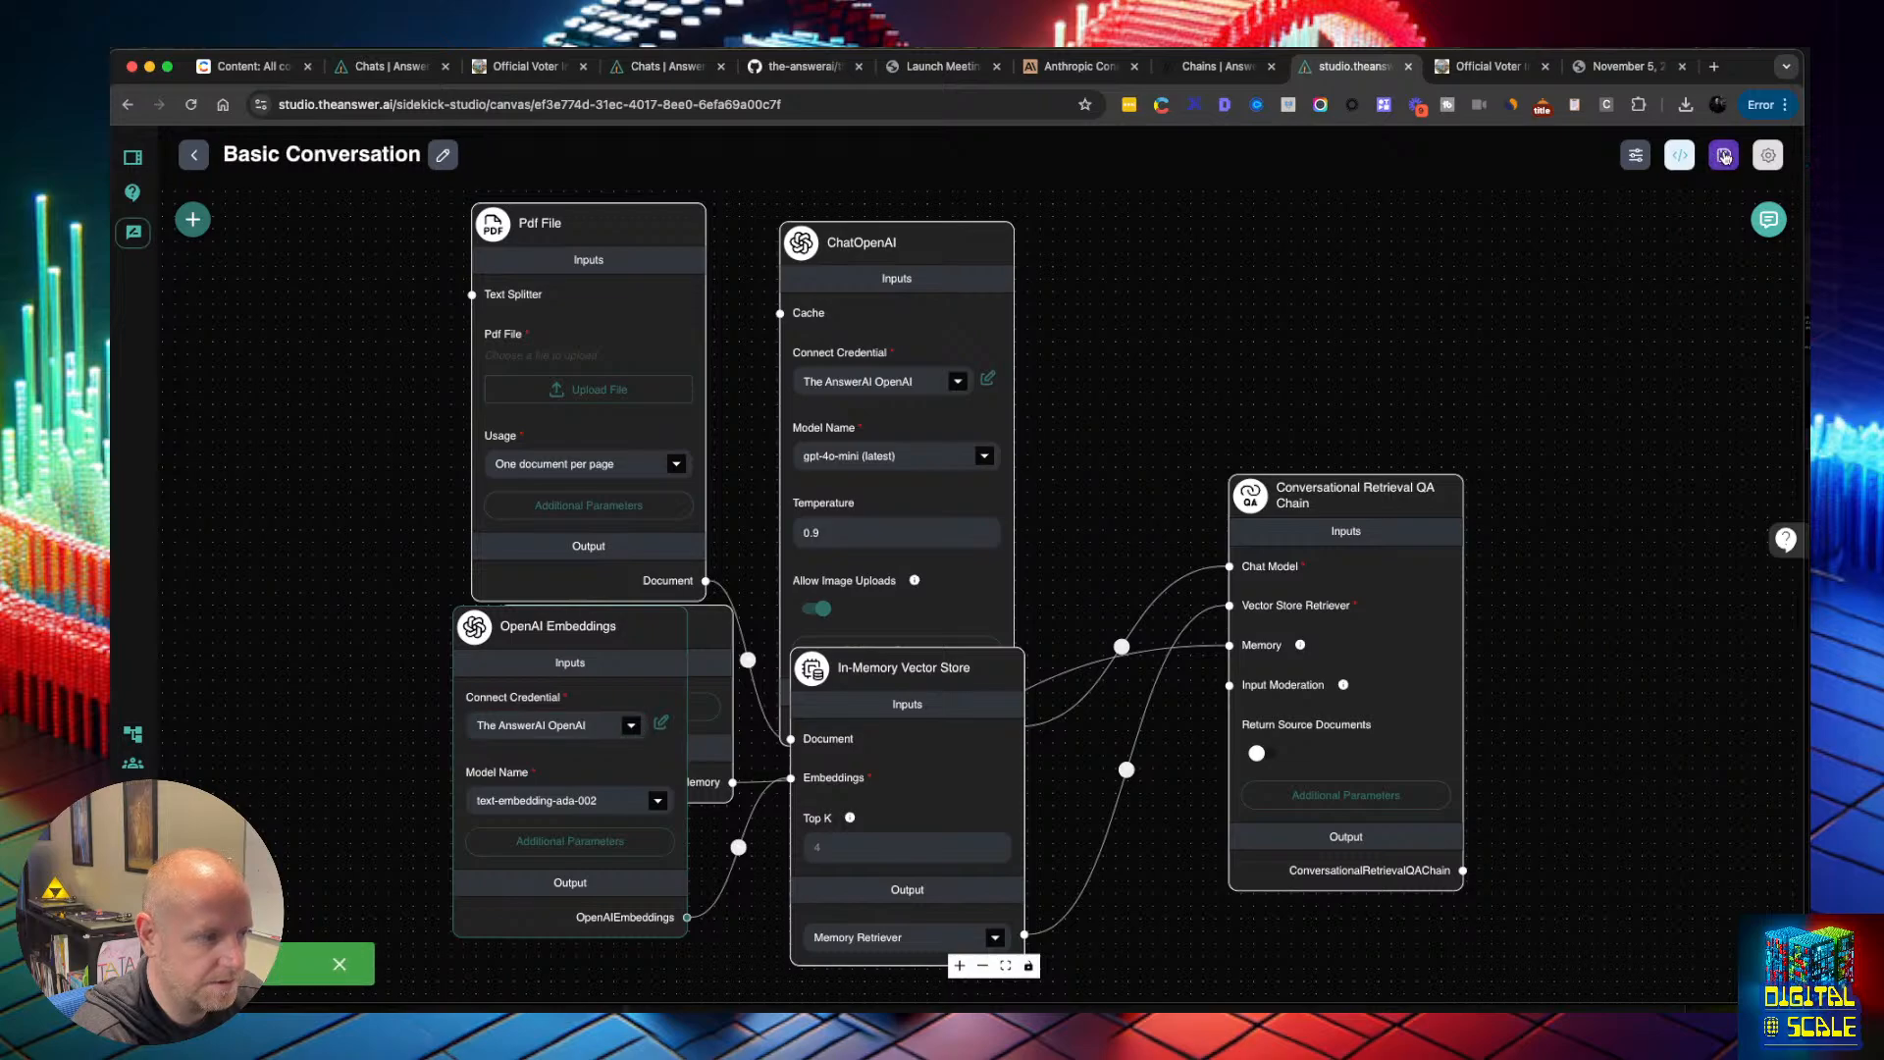
click(193, 156)
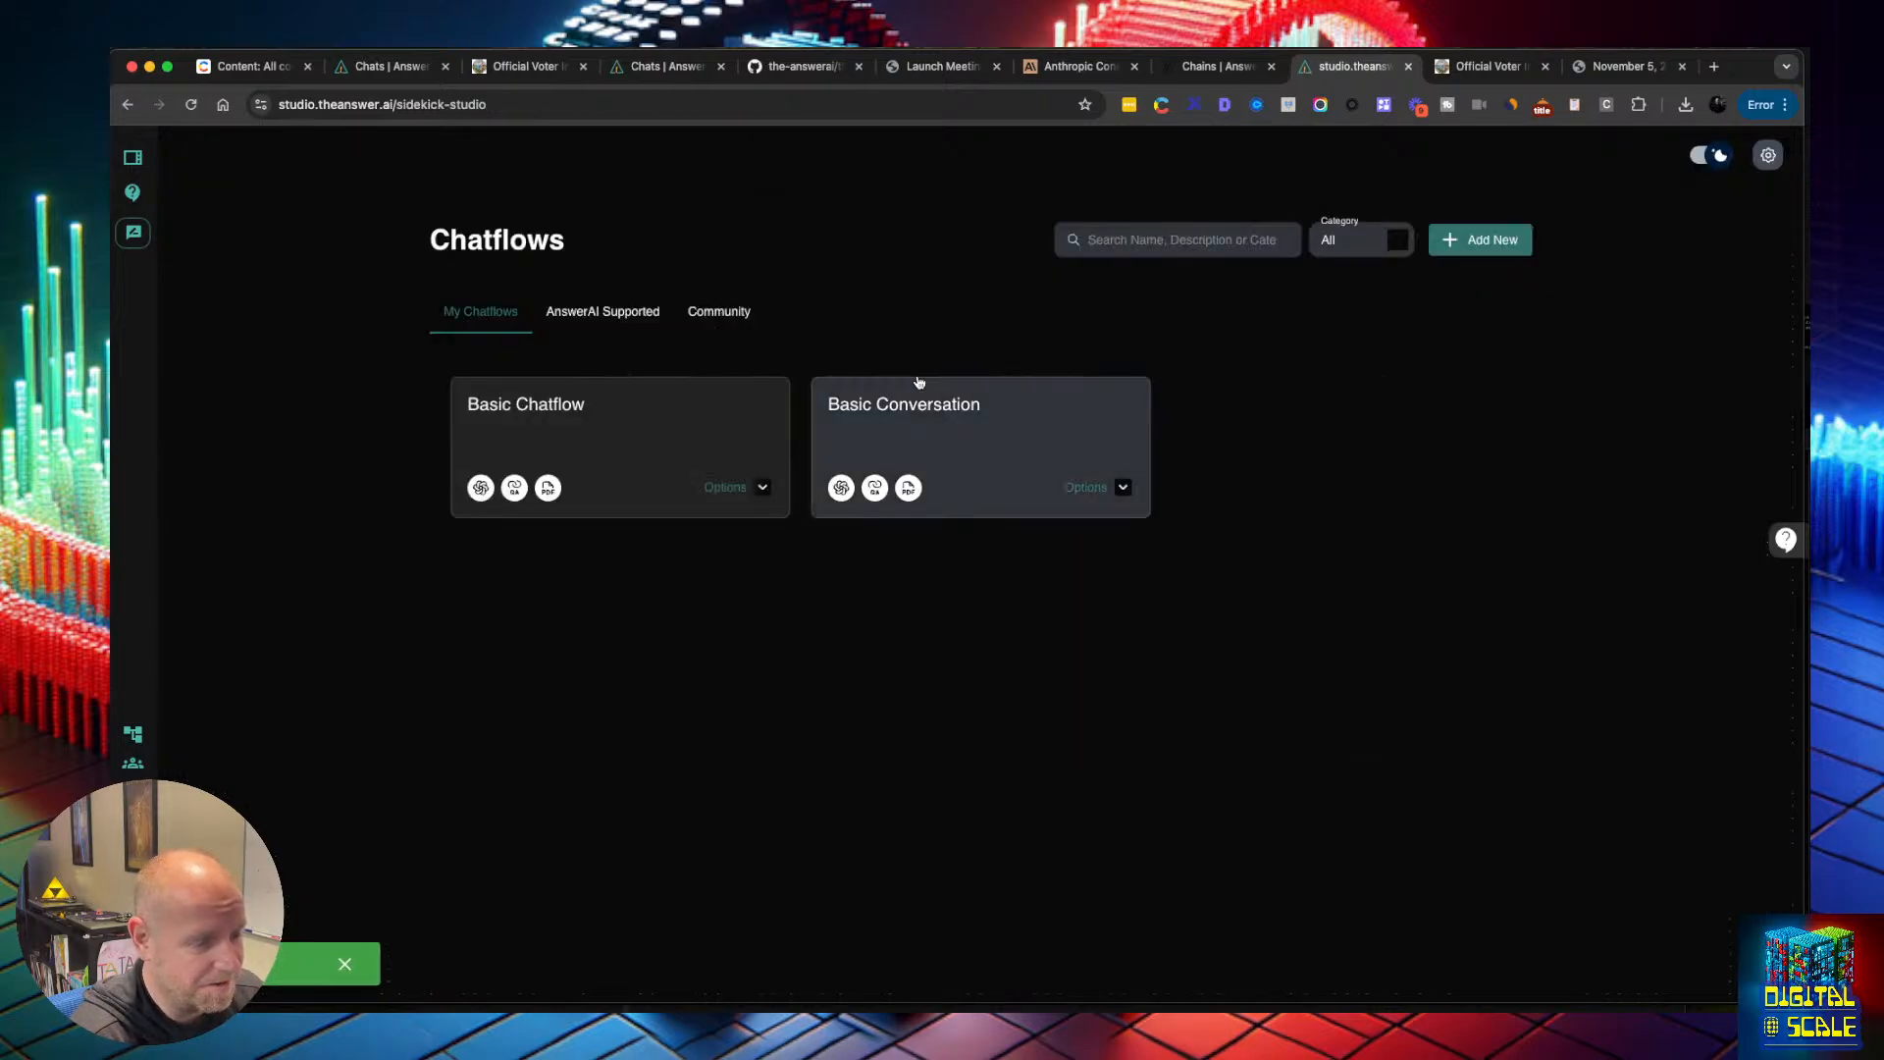
Reopen the Basic Conversation chatflow and spread out the overlapping nodes, moving OpenAI Embeddings below Buffer Memory and Pdf File higher up
click(946, 414)
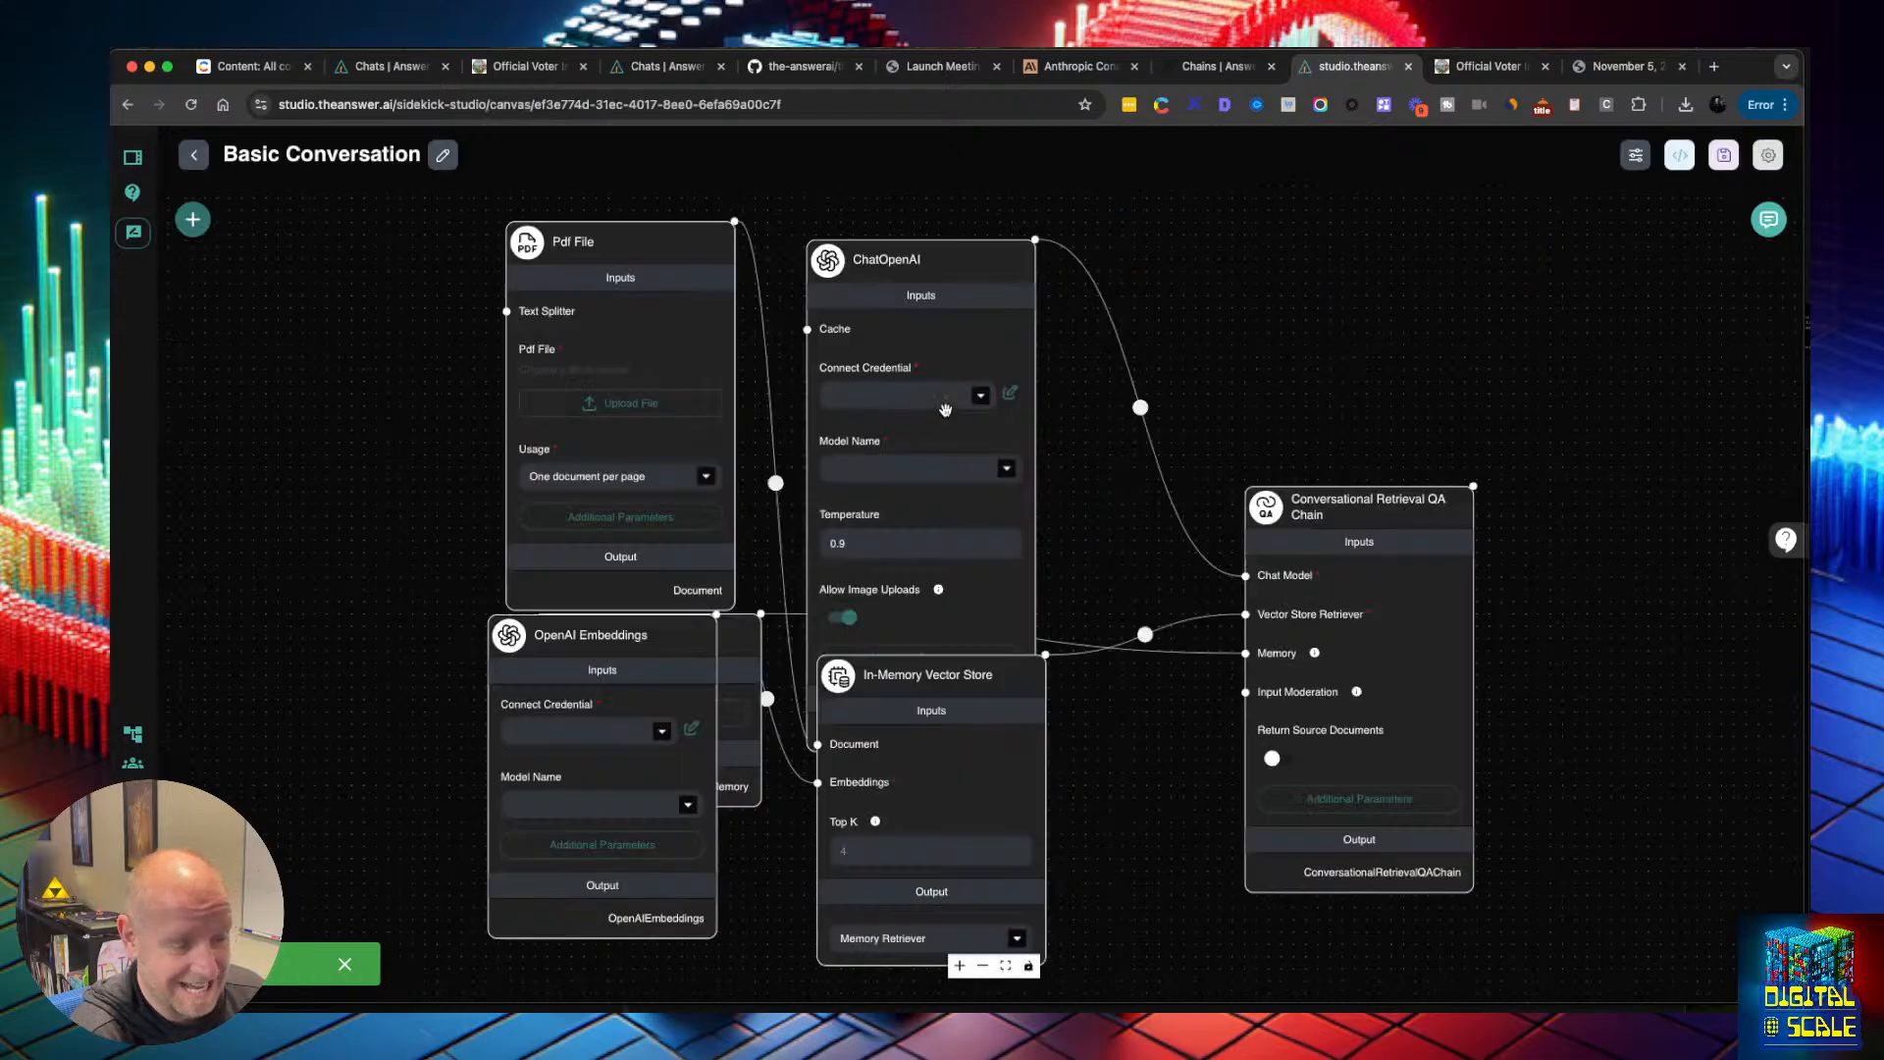
drag(677, 643, 681, 872)
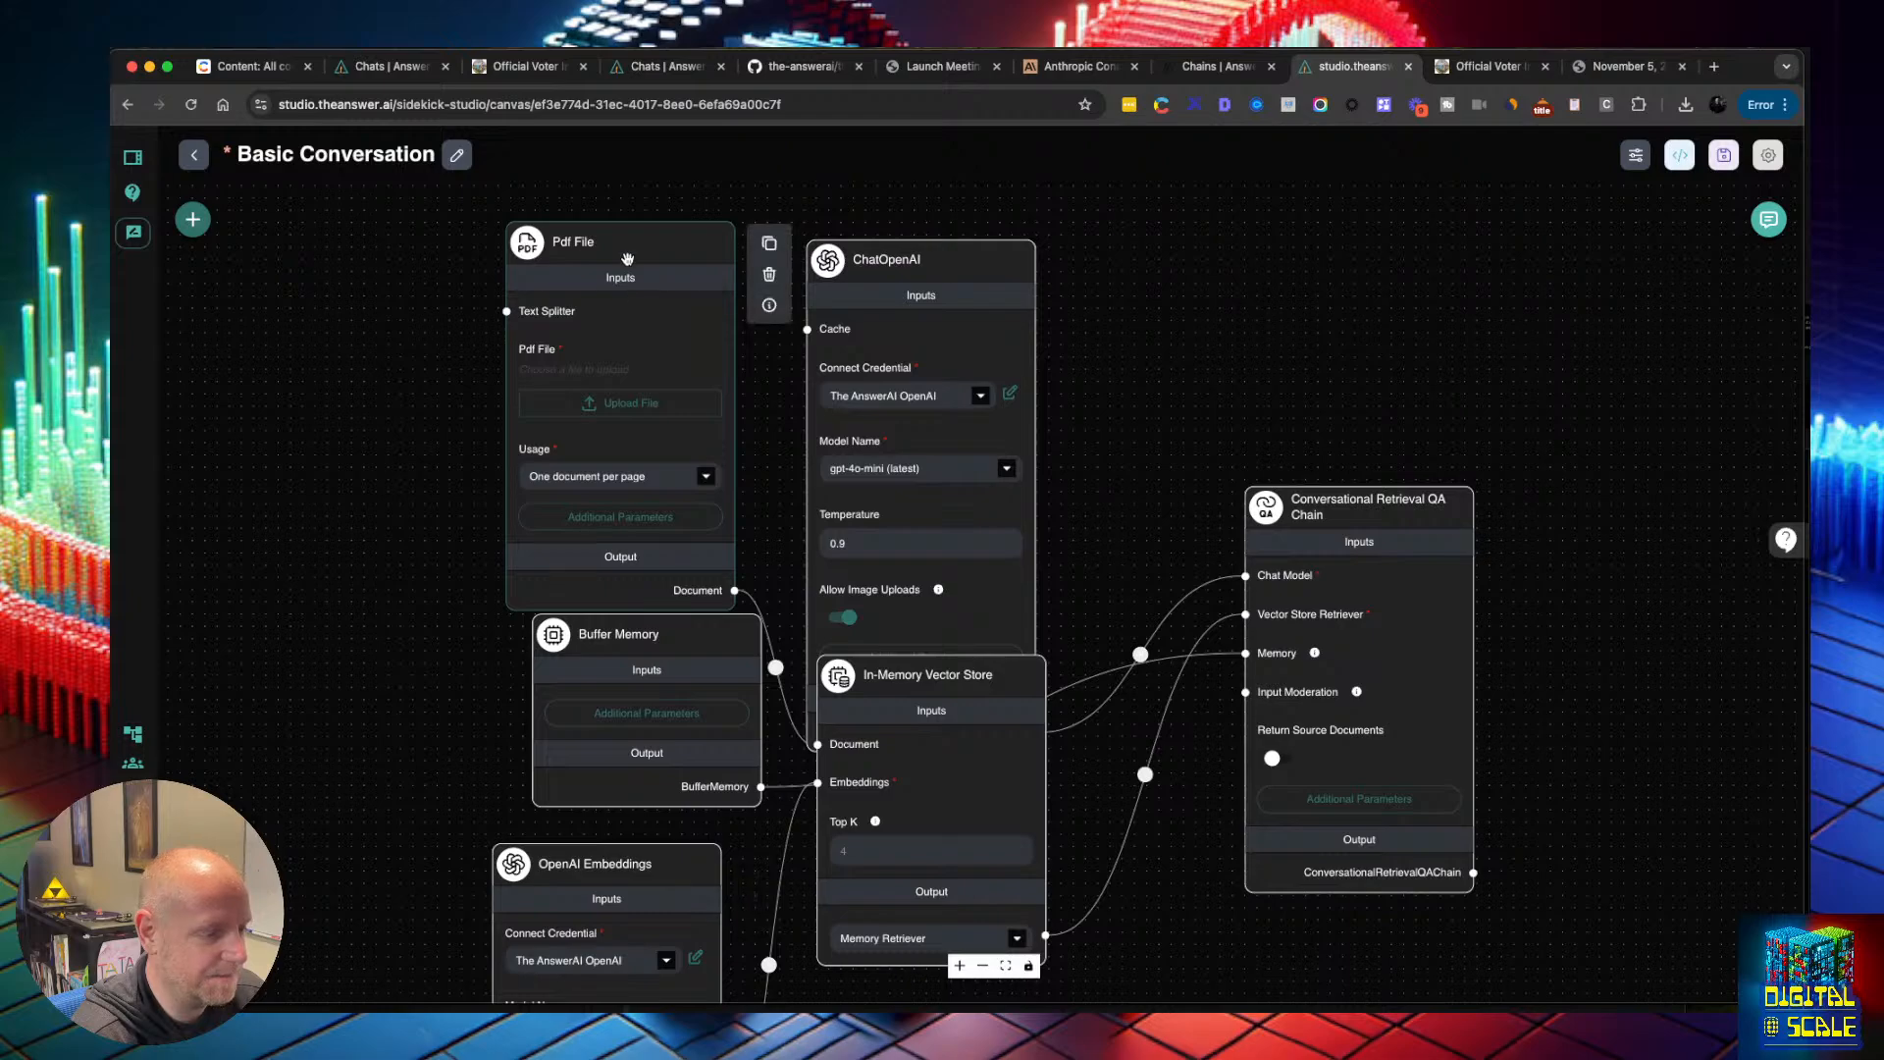
drag(628, 260, 619, 223)
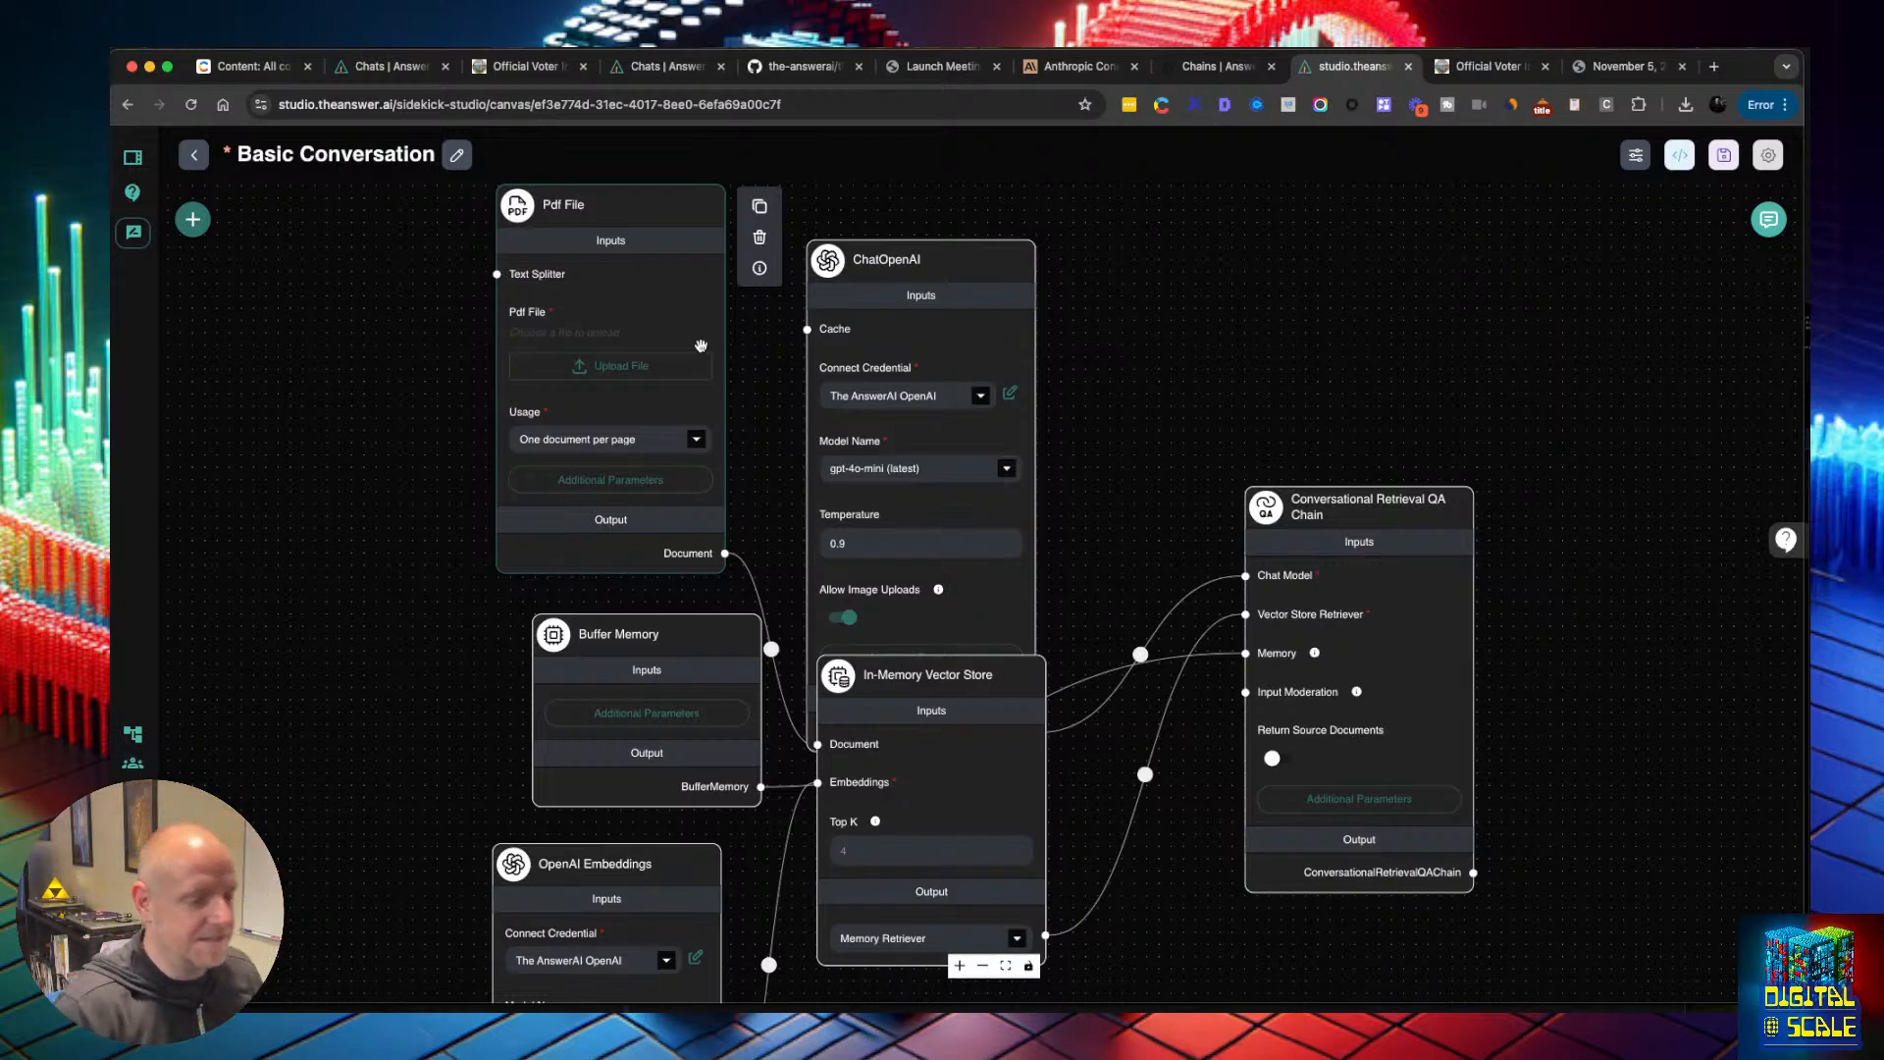
Open the support assistant chat and clear the previous conversation
click(1784, 540)
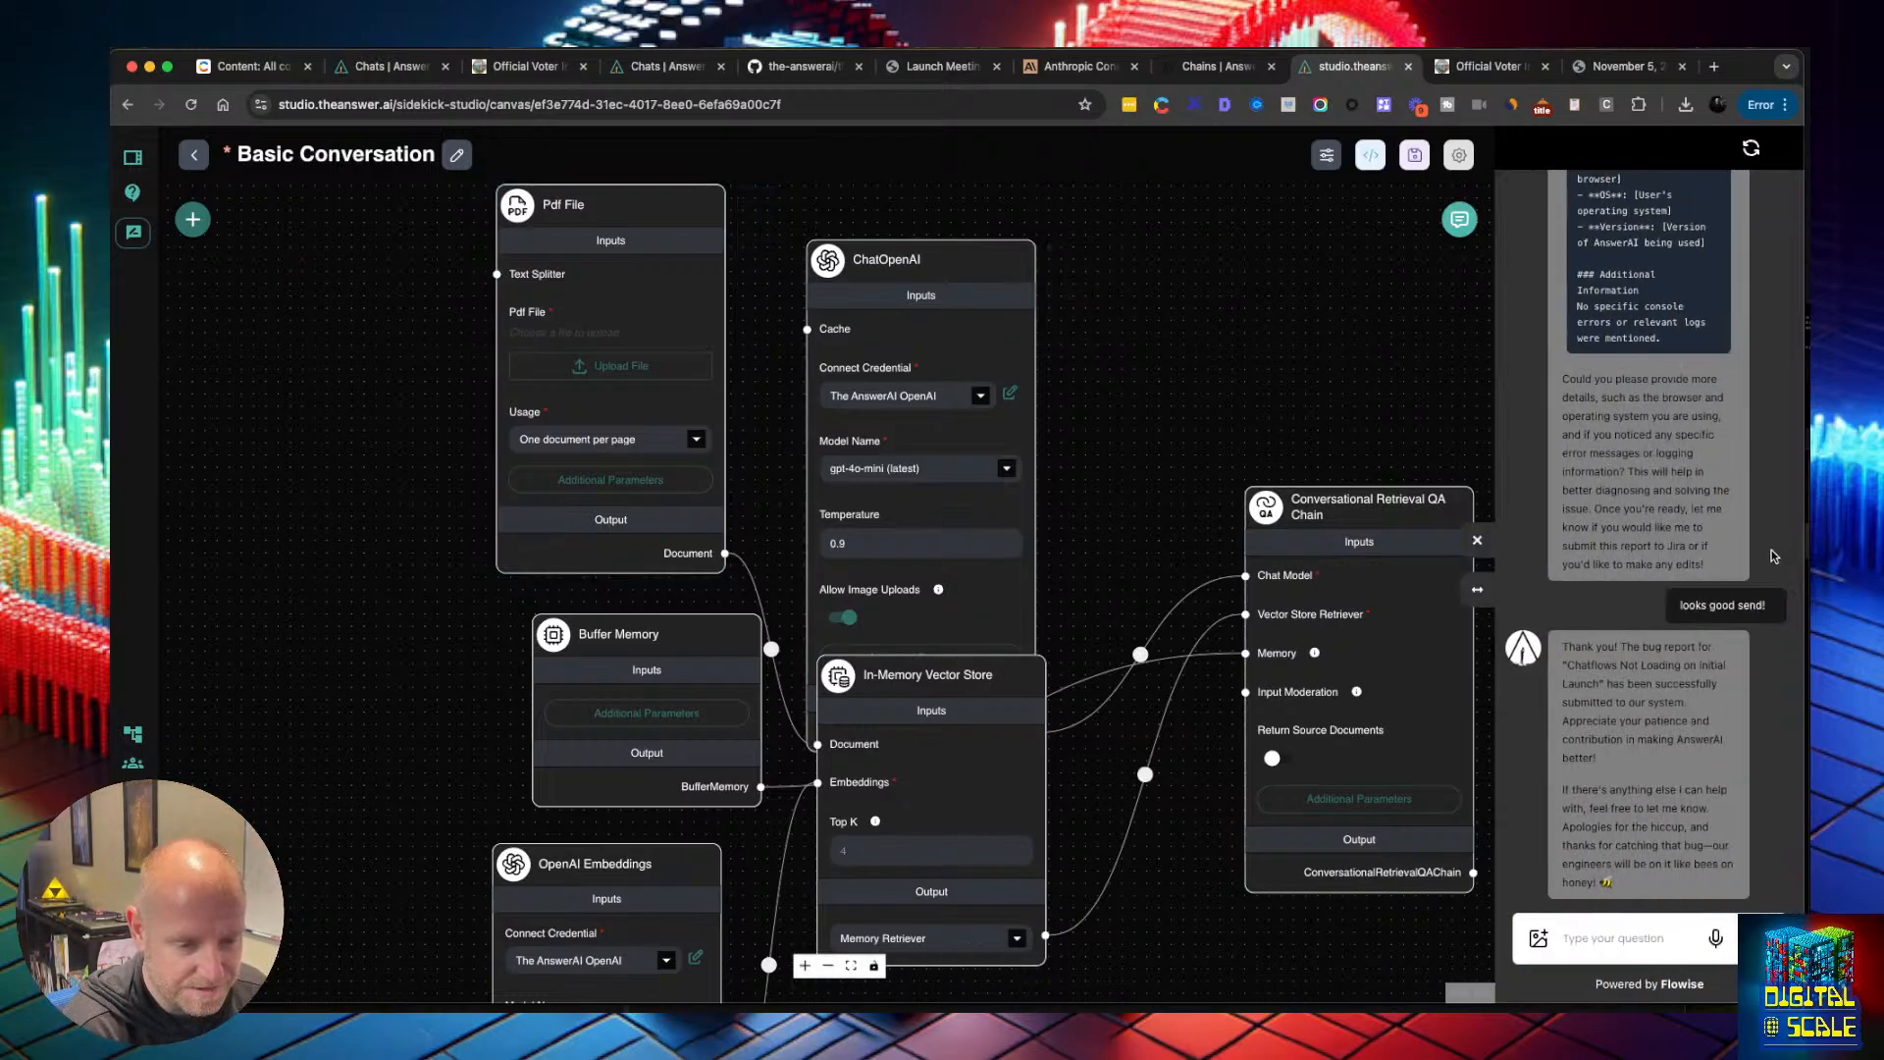
click(1751, 149)
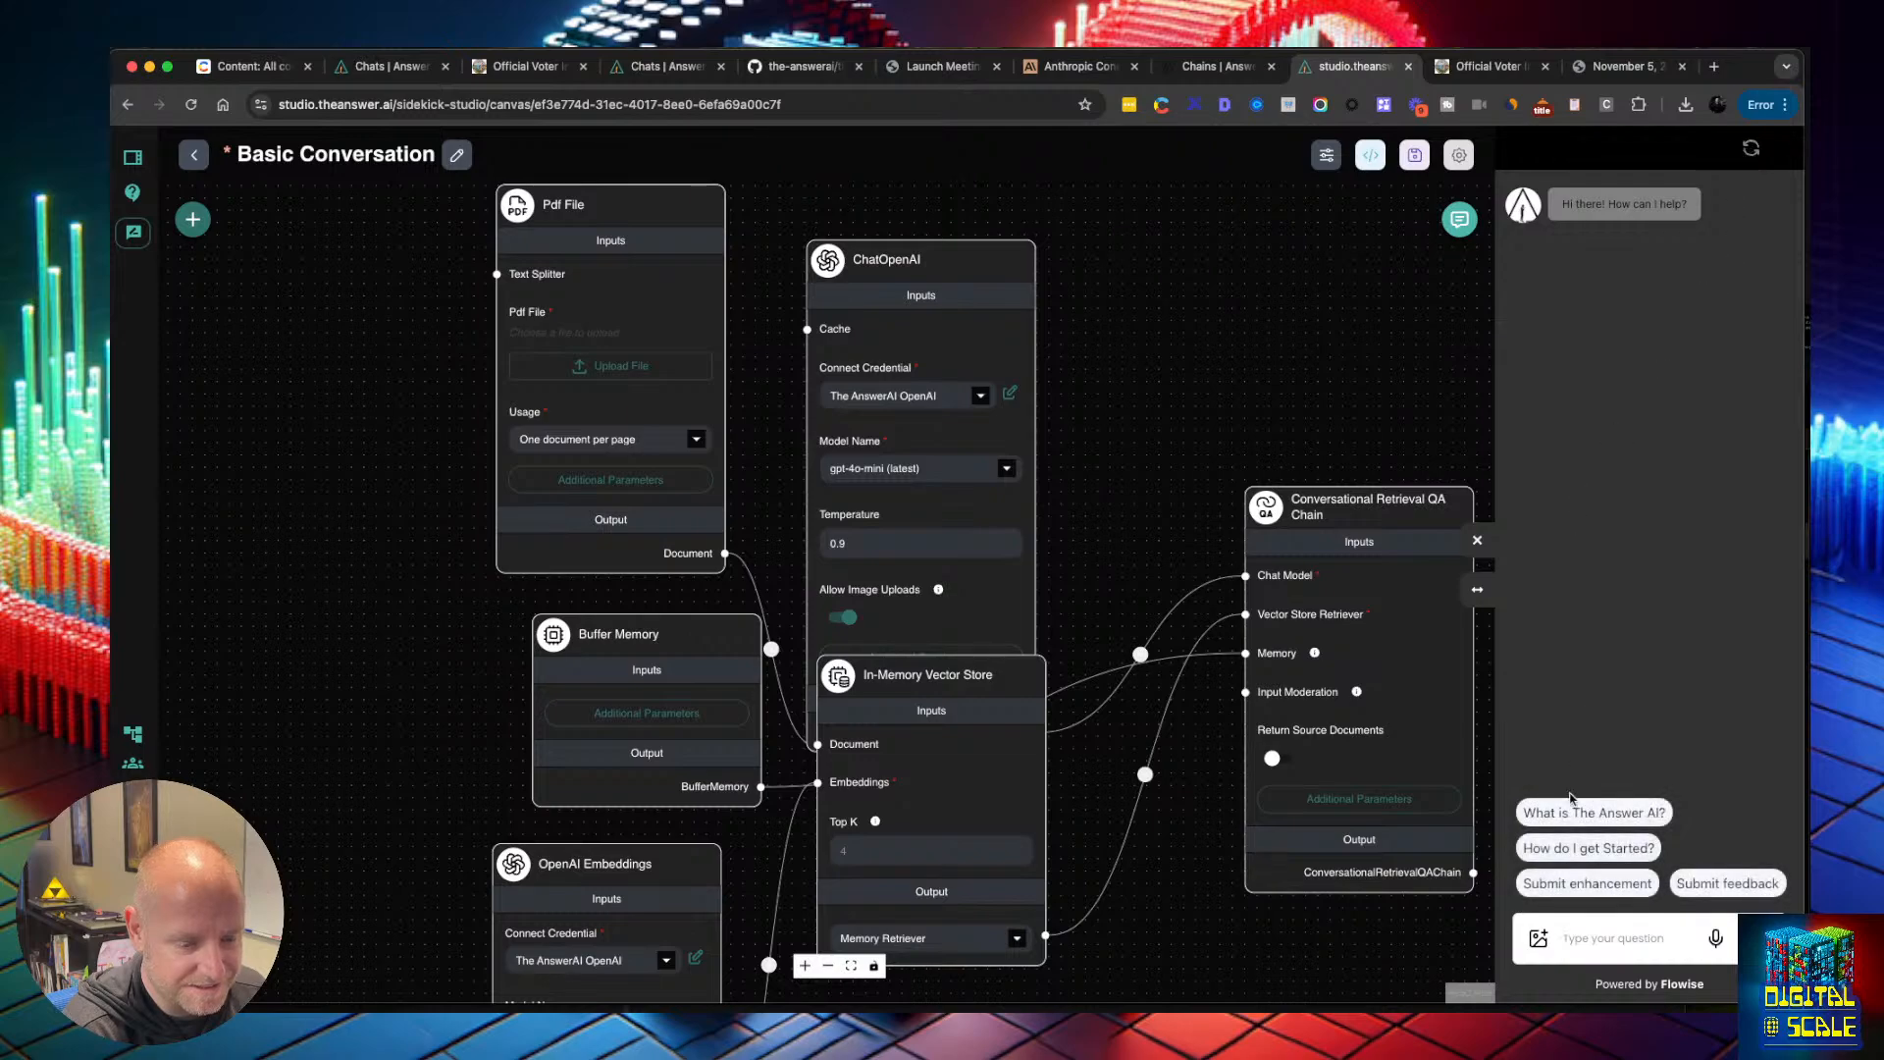
click(1590, 940)
text(Who)
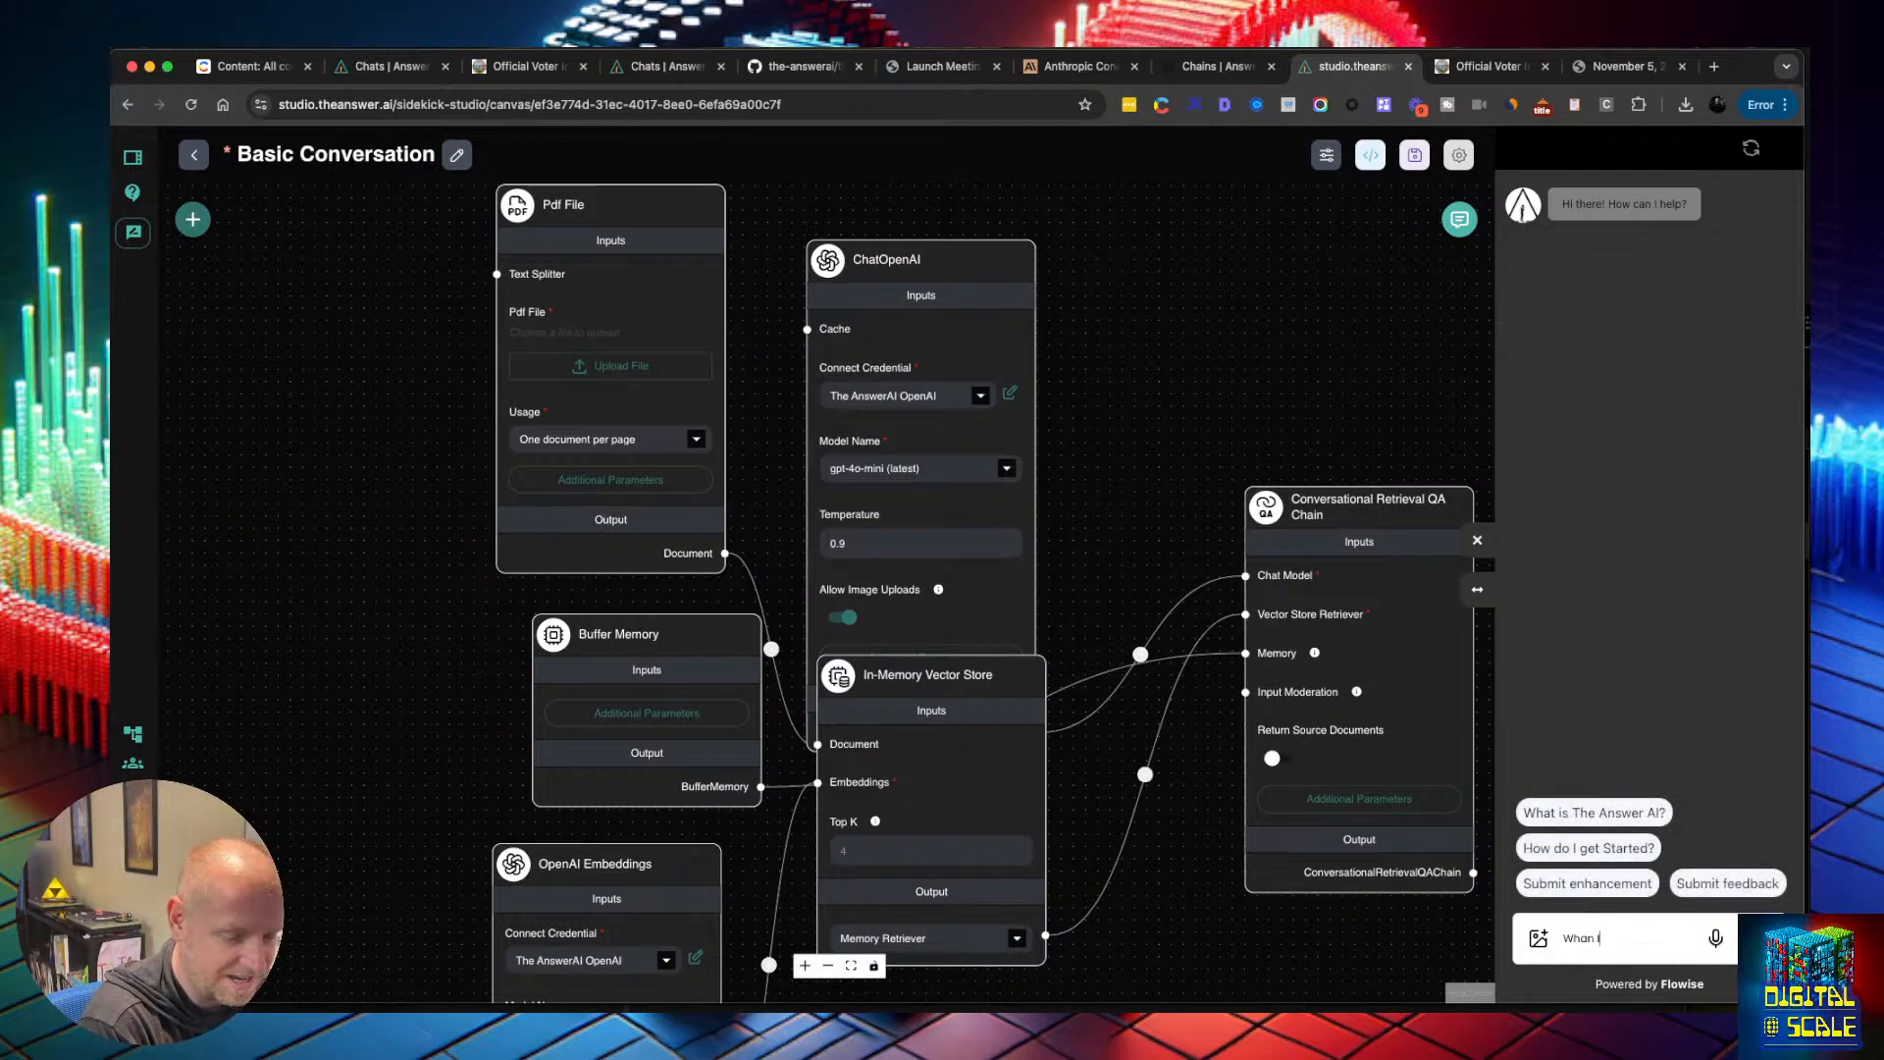
key(BackSpace)
text(en)
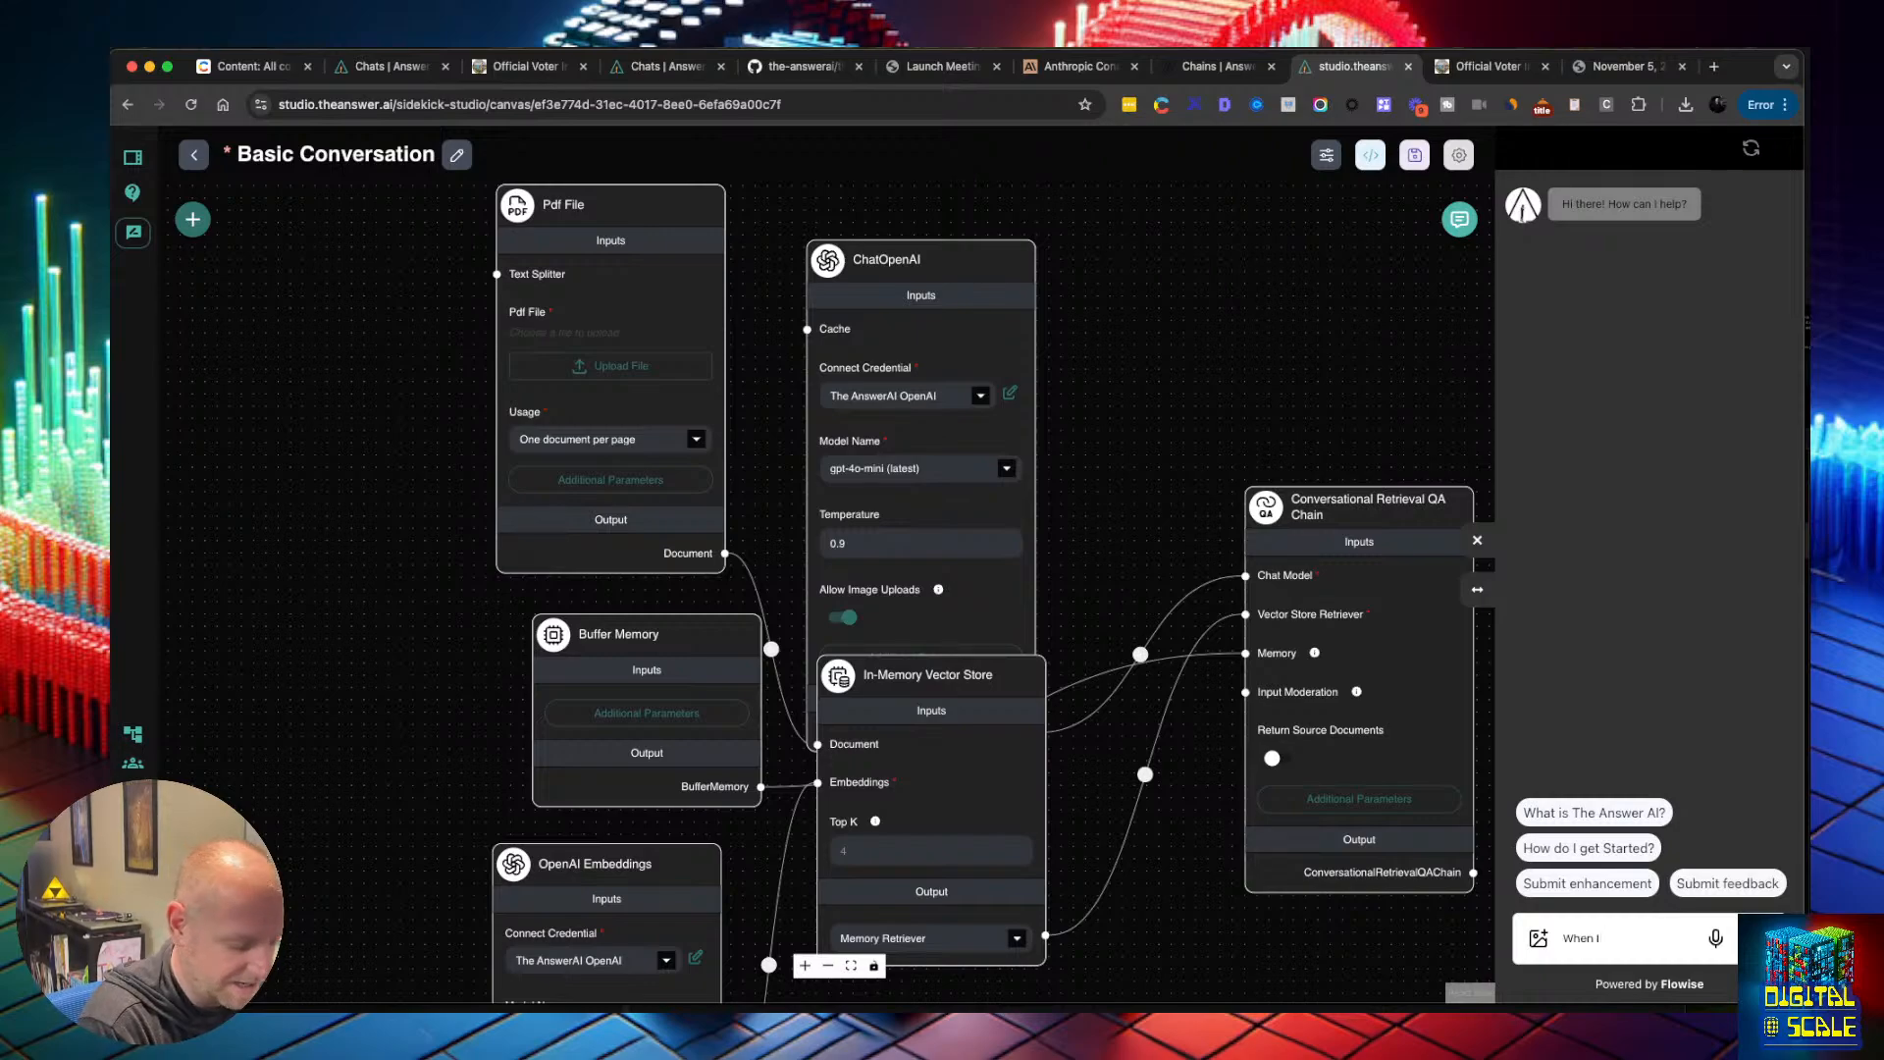
text( I save a chatflow)
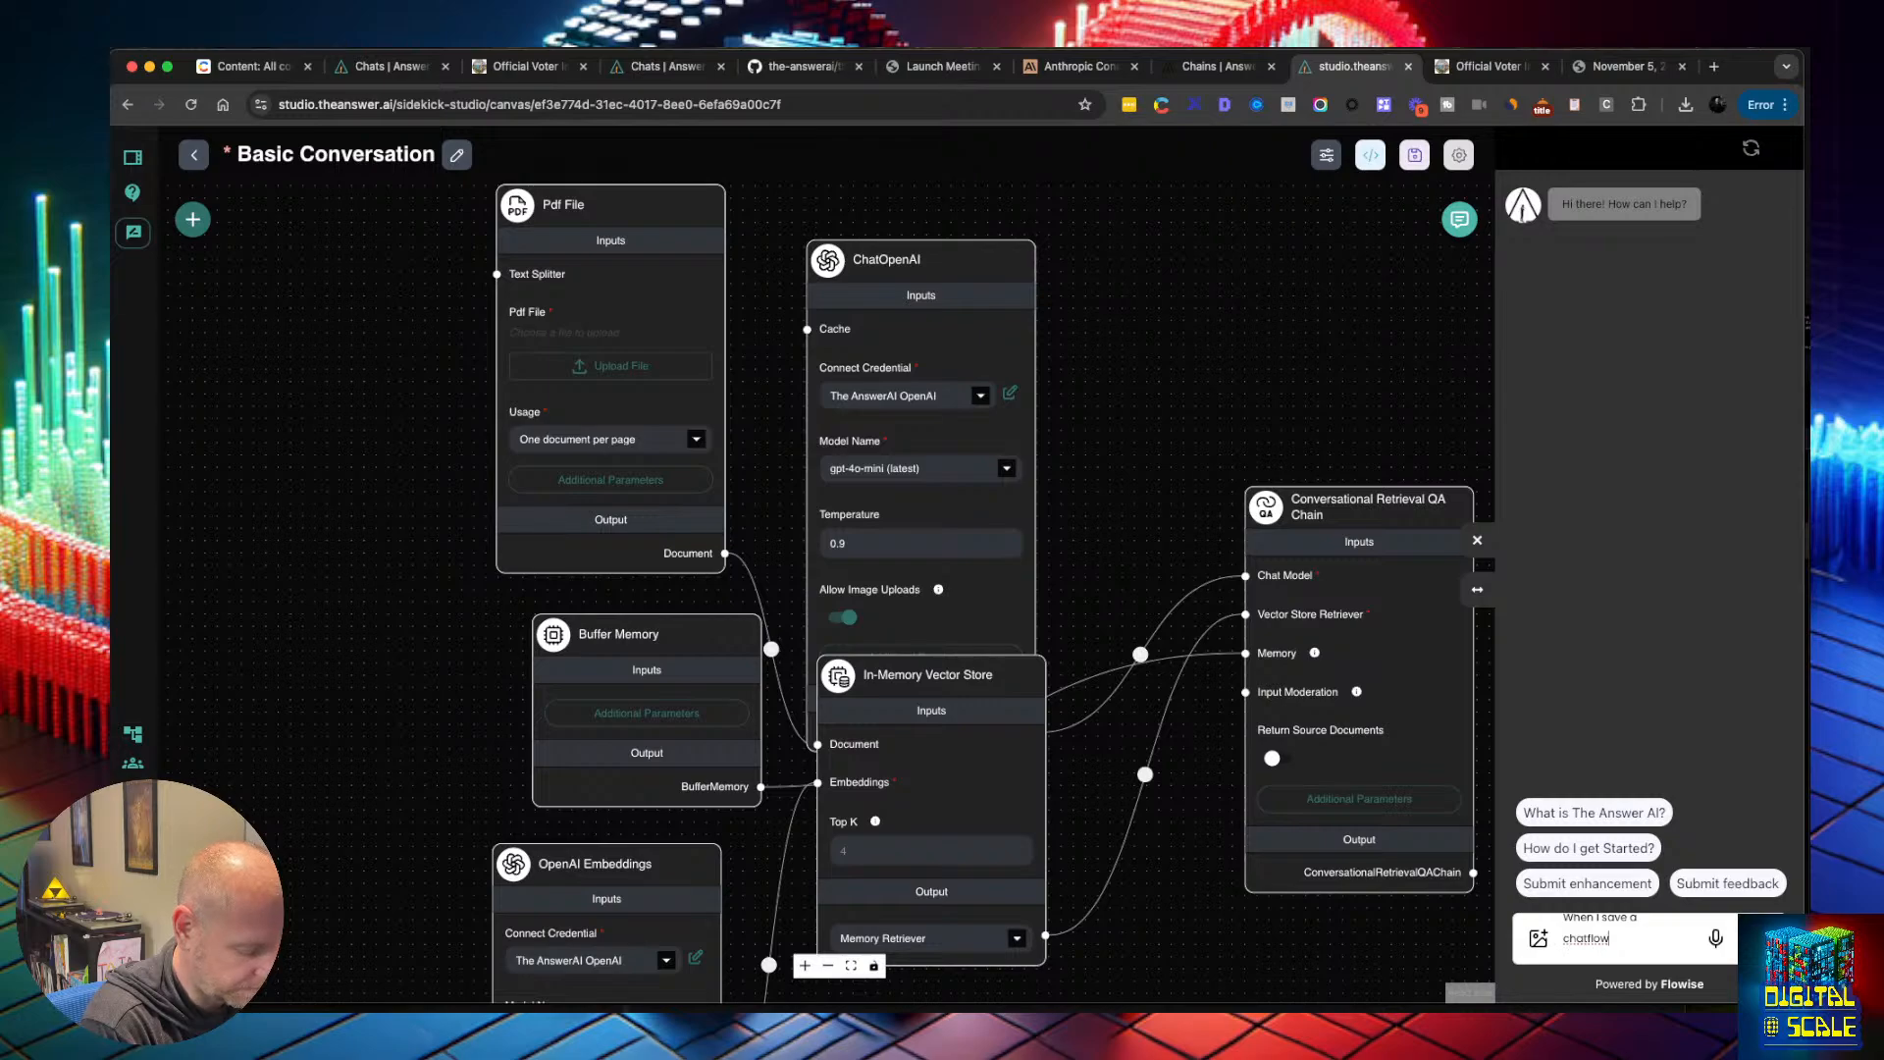
text( the state g)
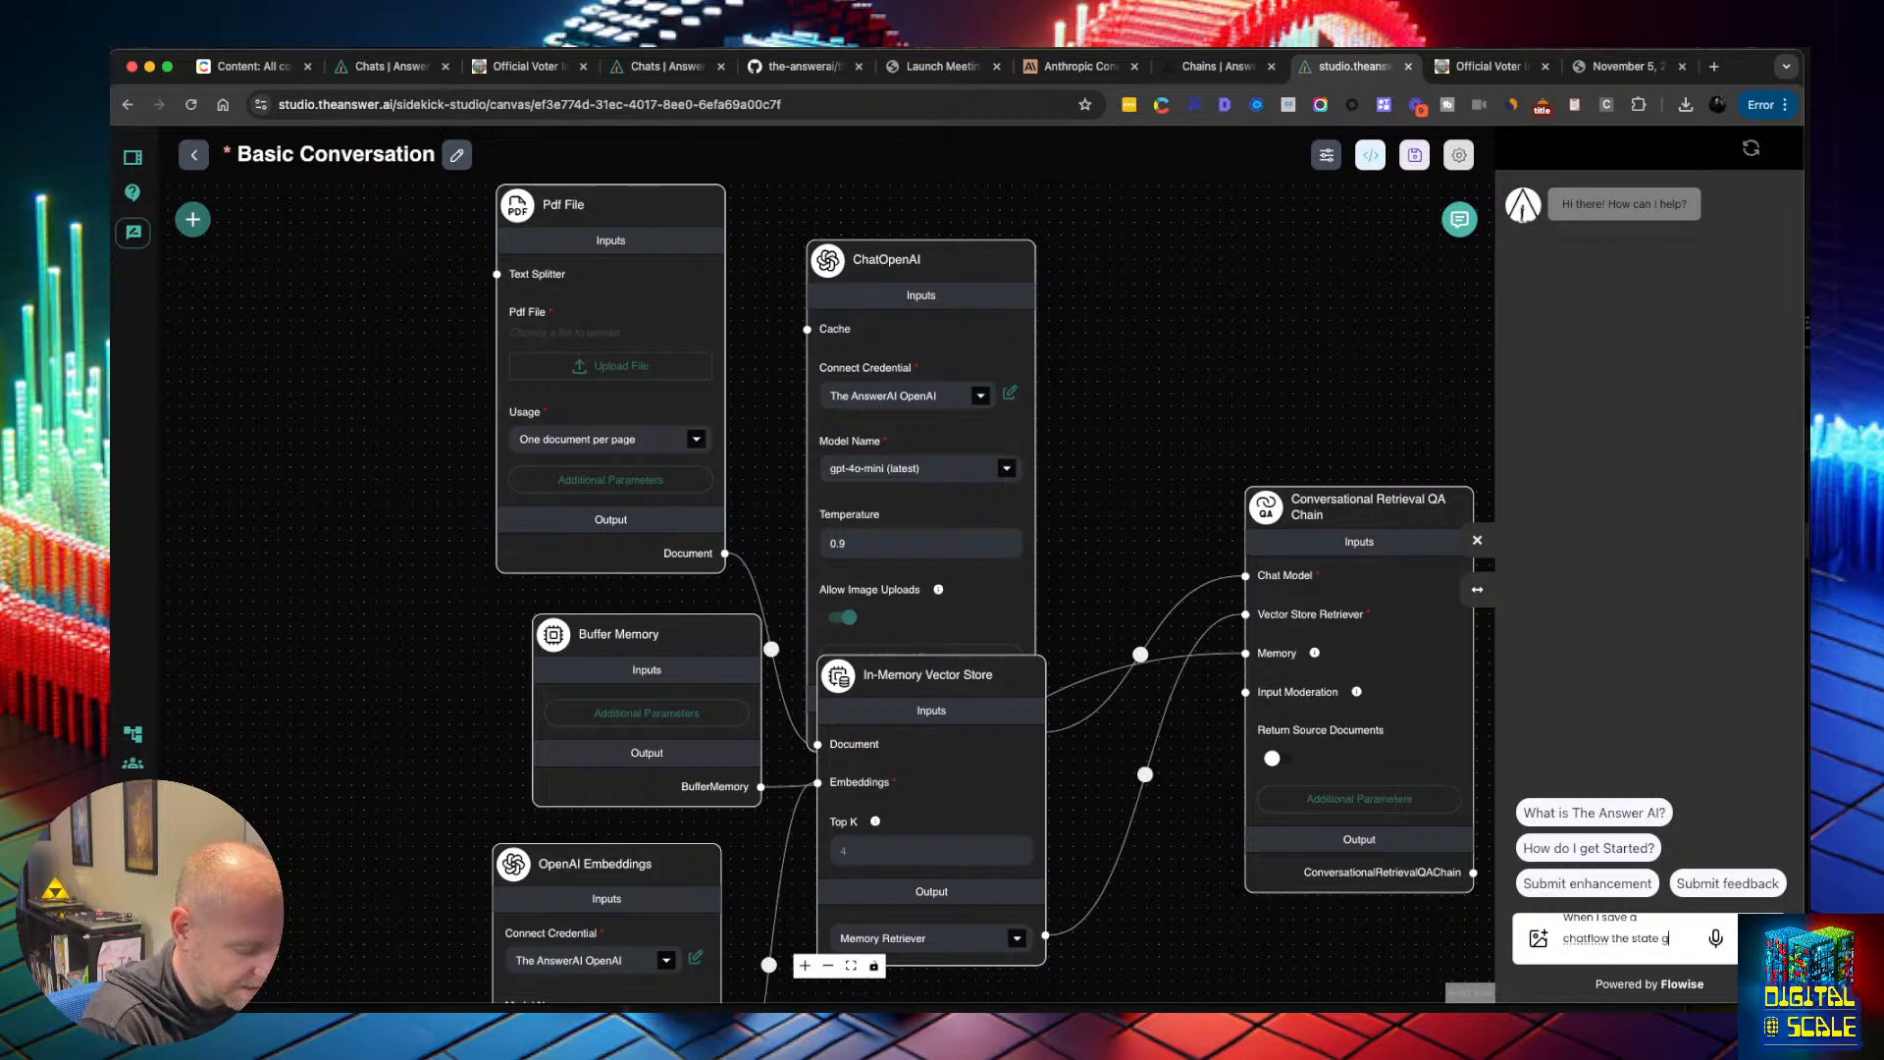
text(ets)
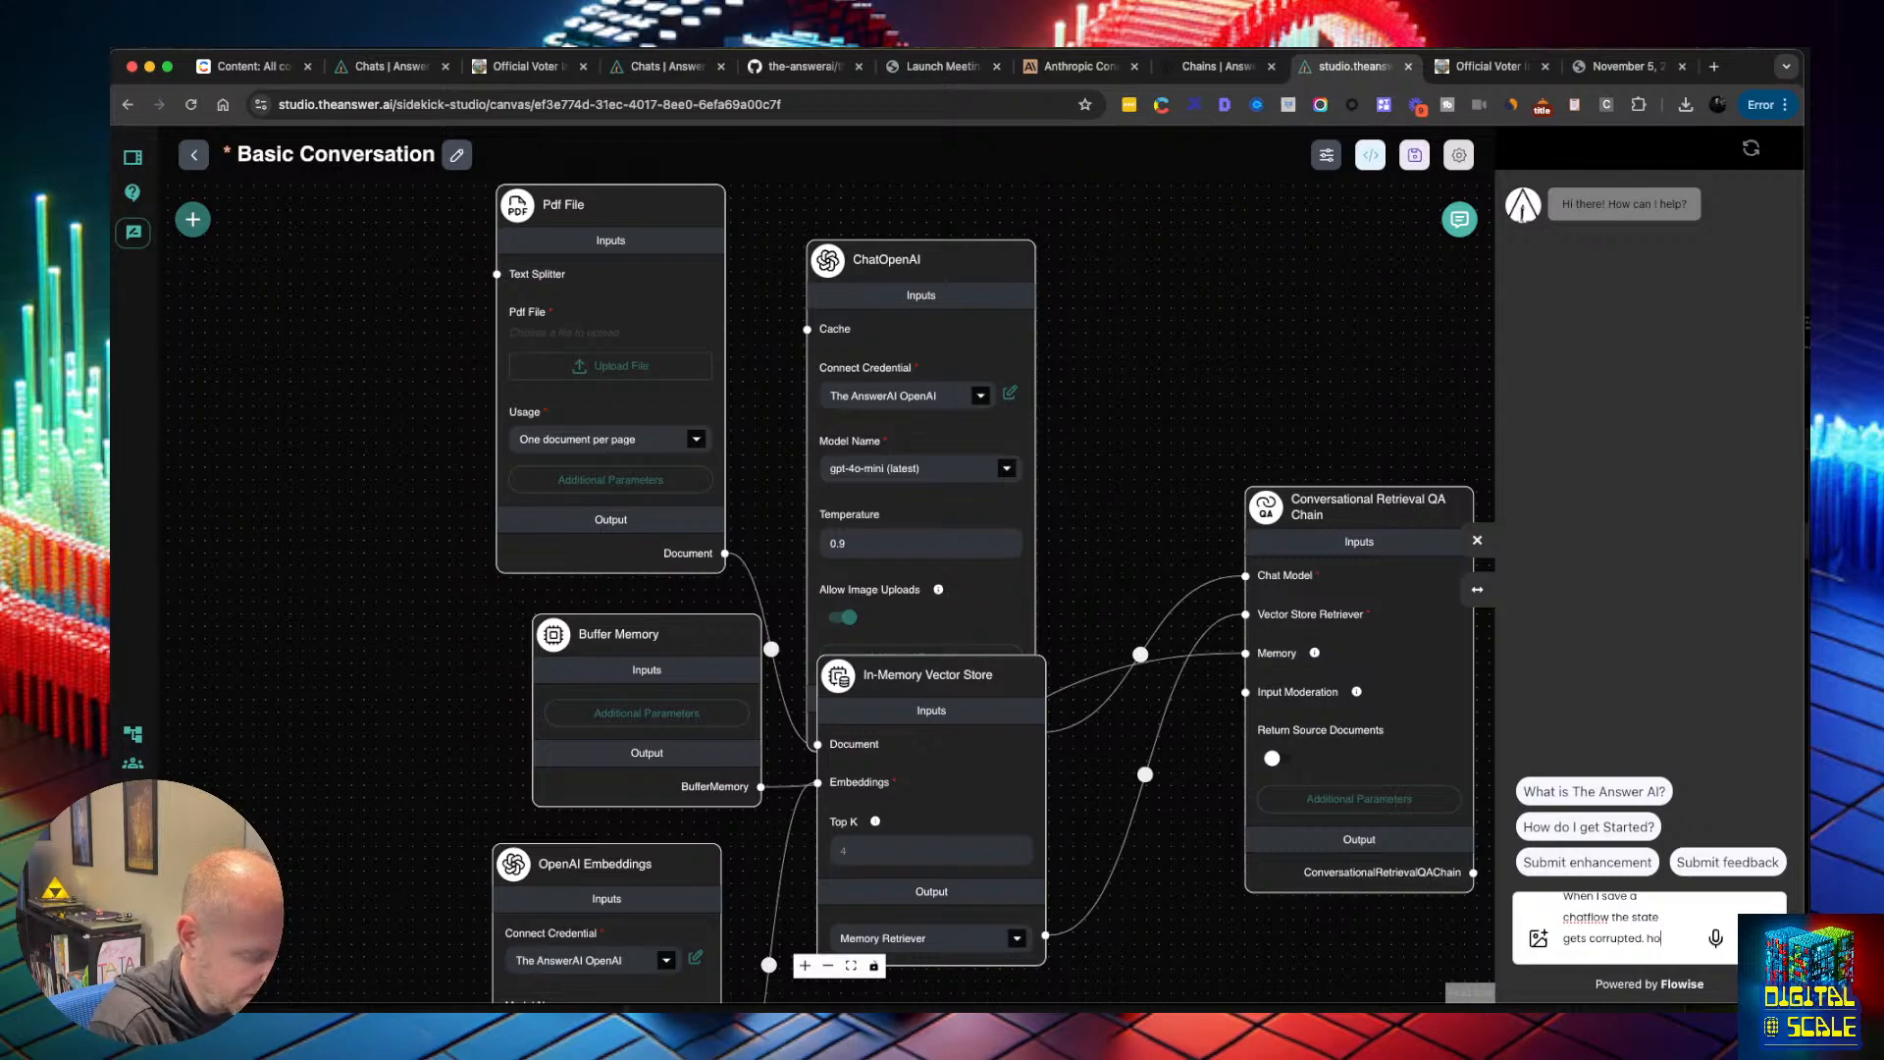
text(wever when I come)
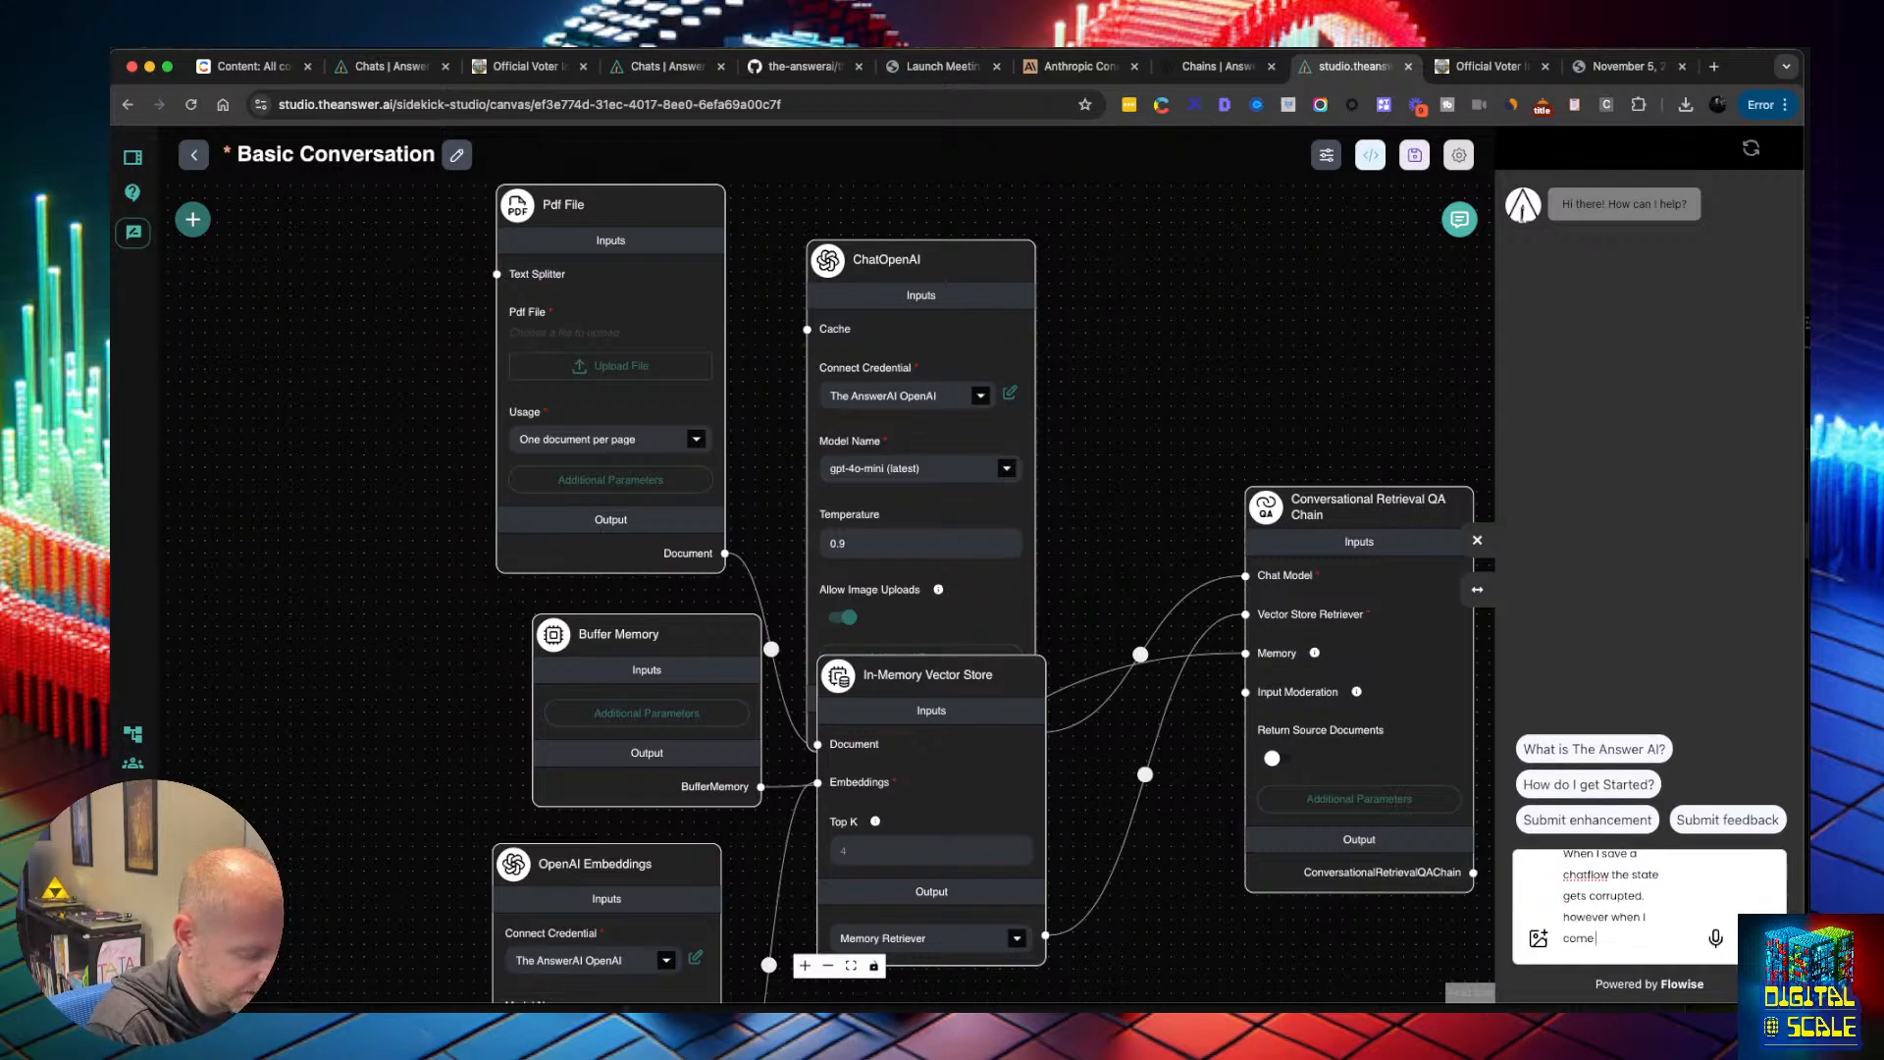
text( back in from the)
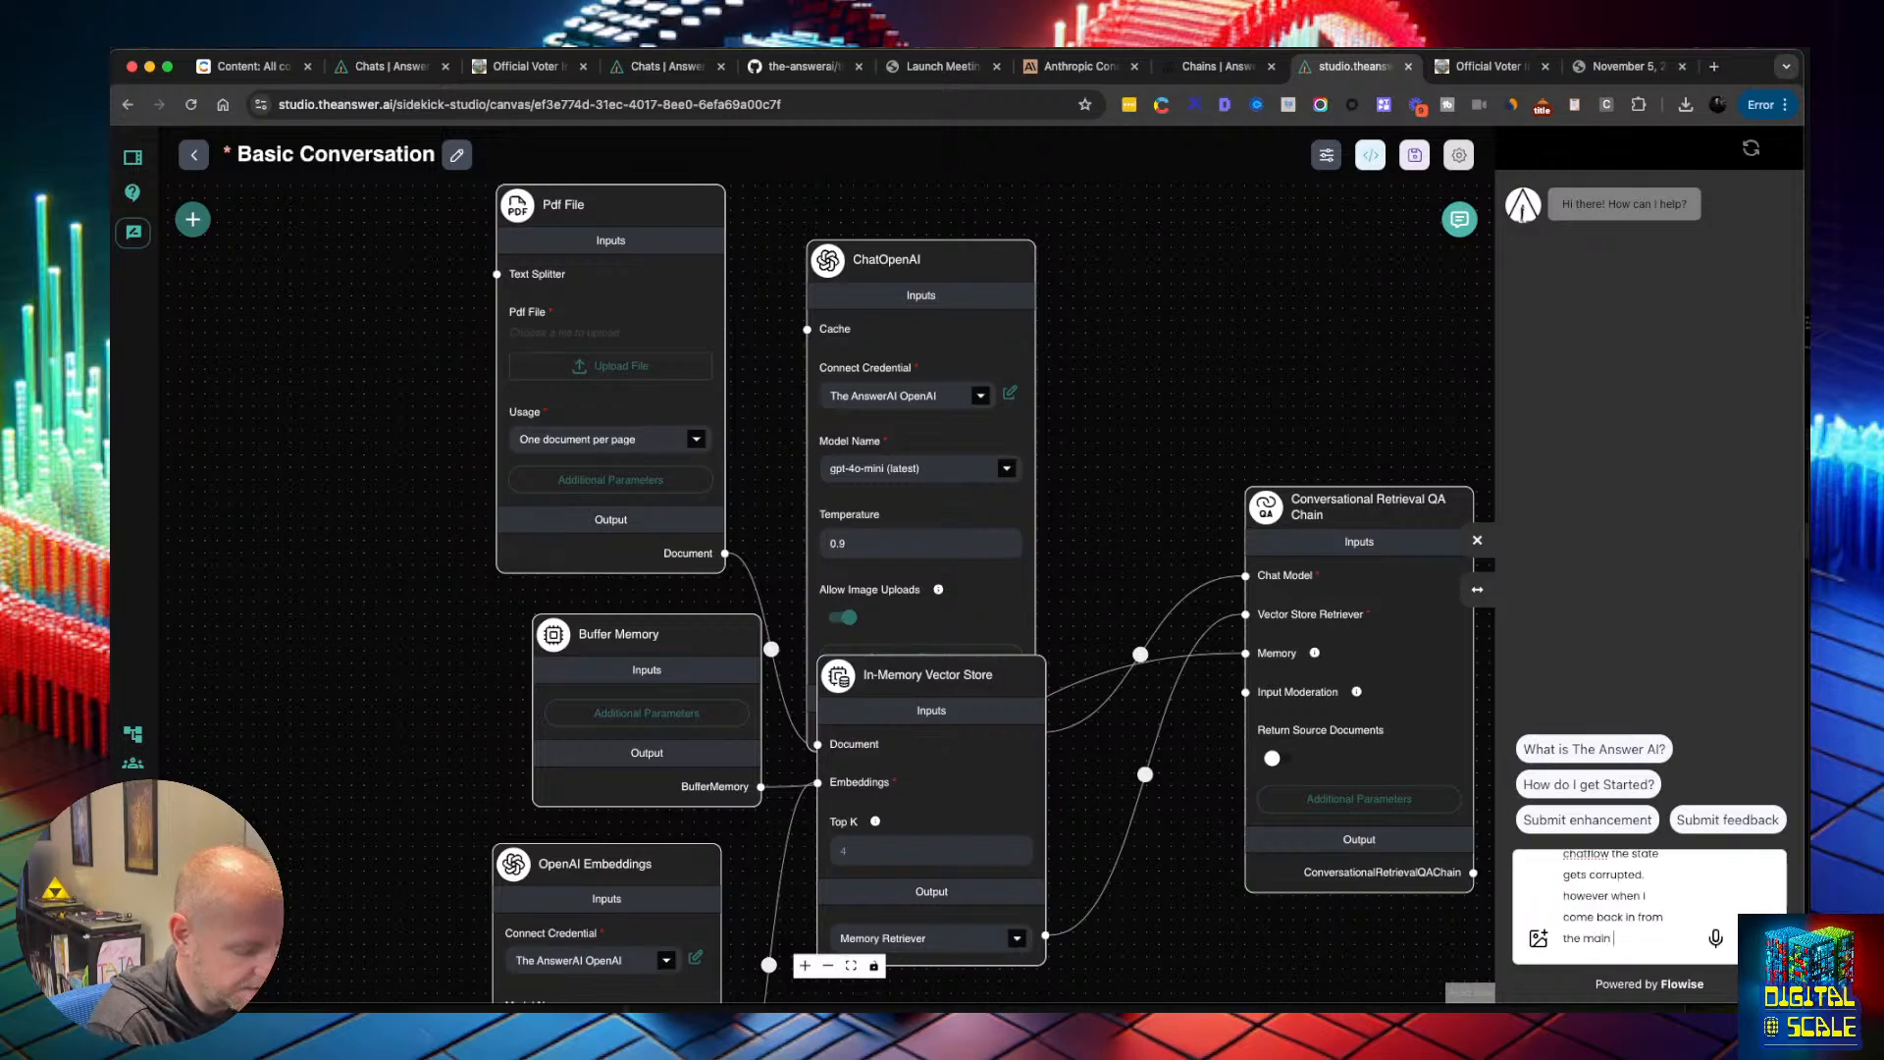
text( main chatflow screen it)
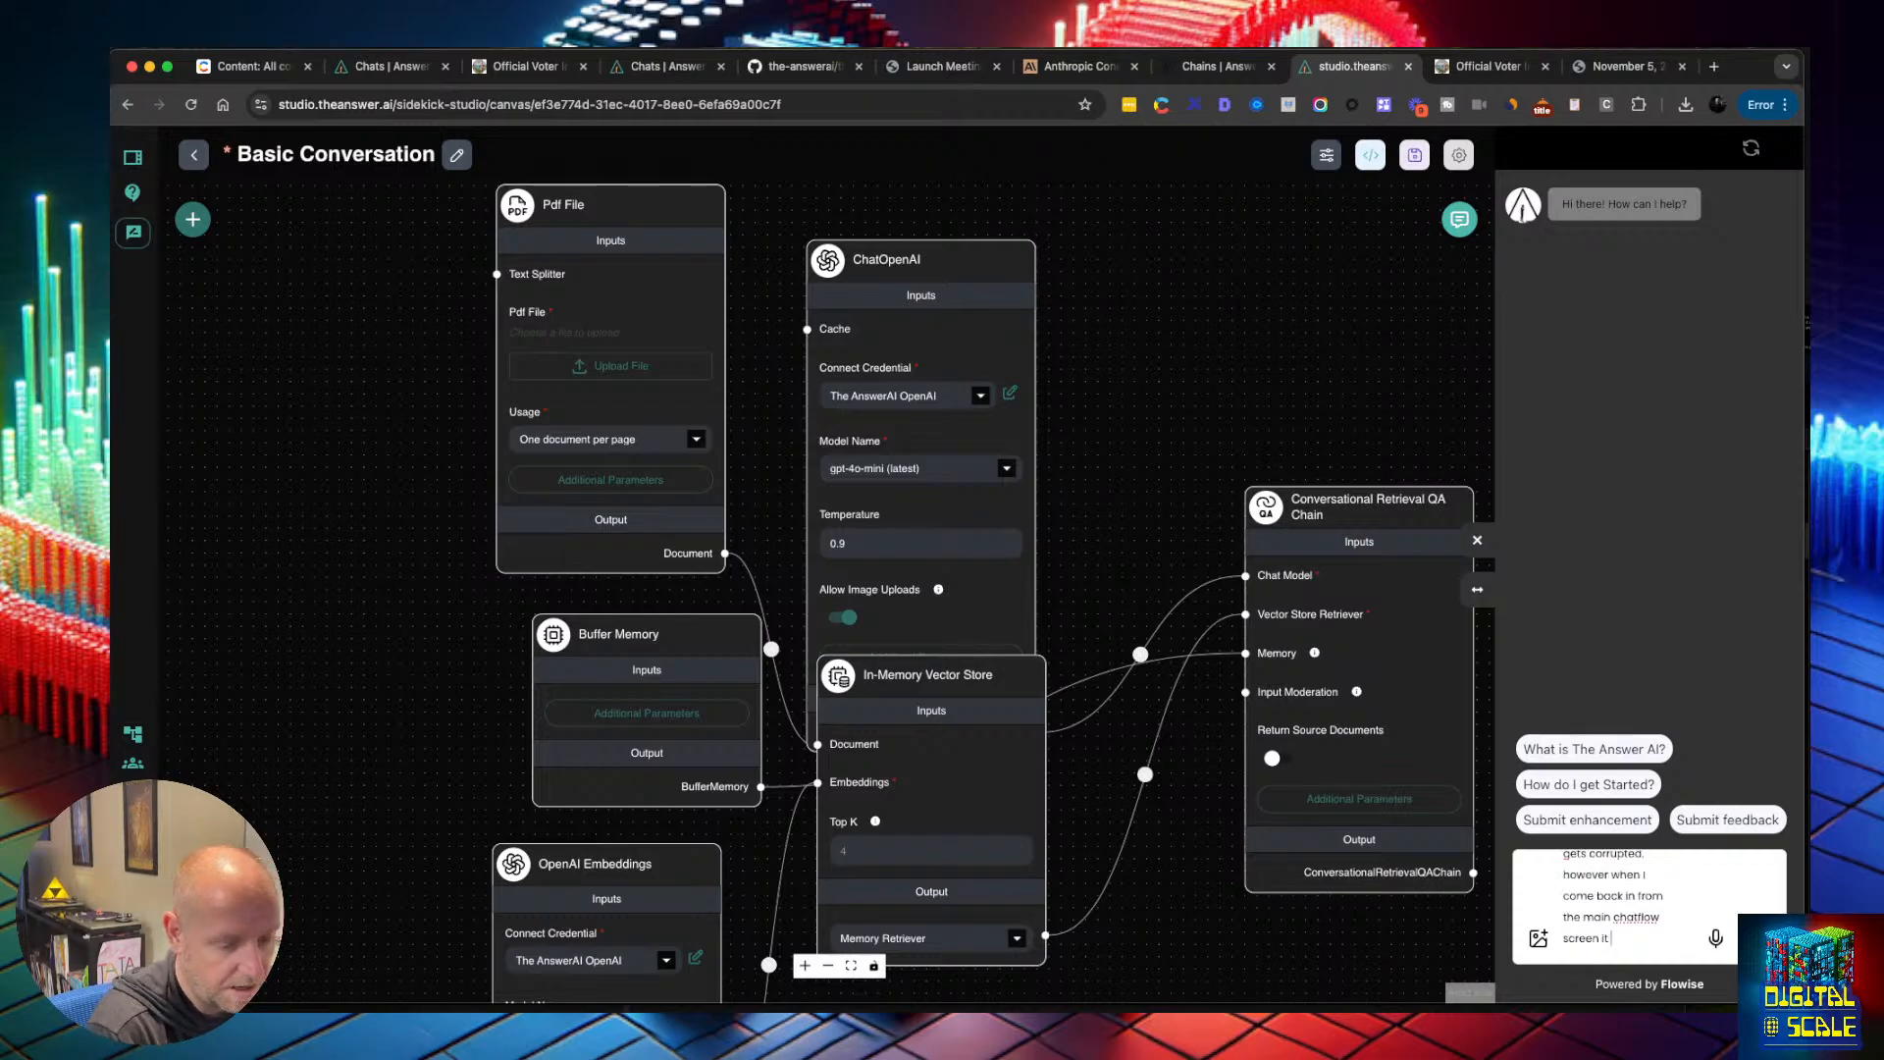
key(super+a)
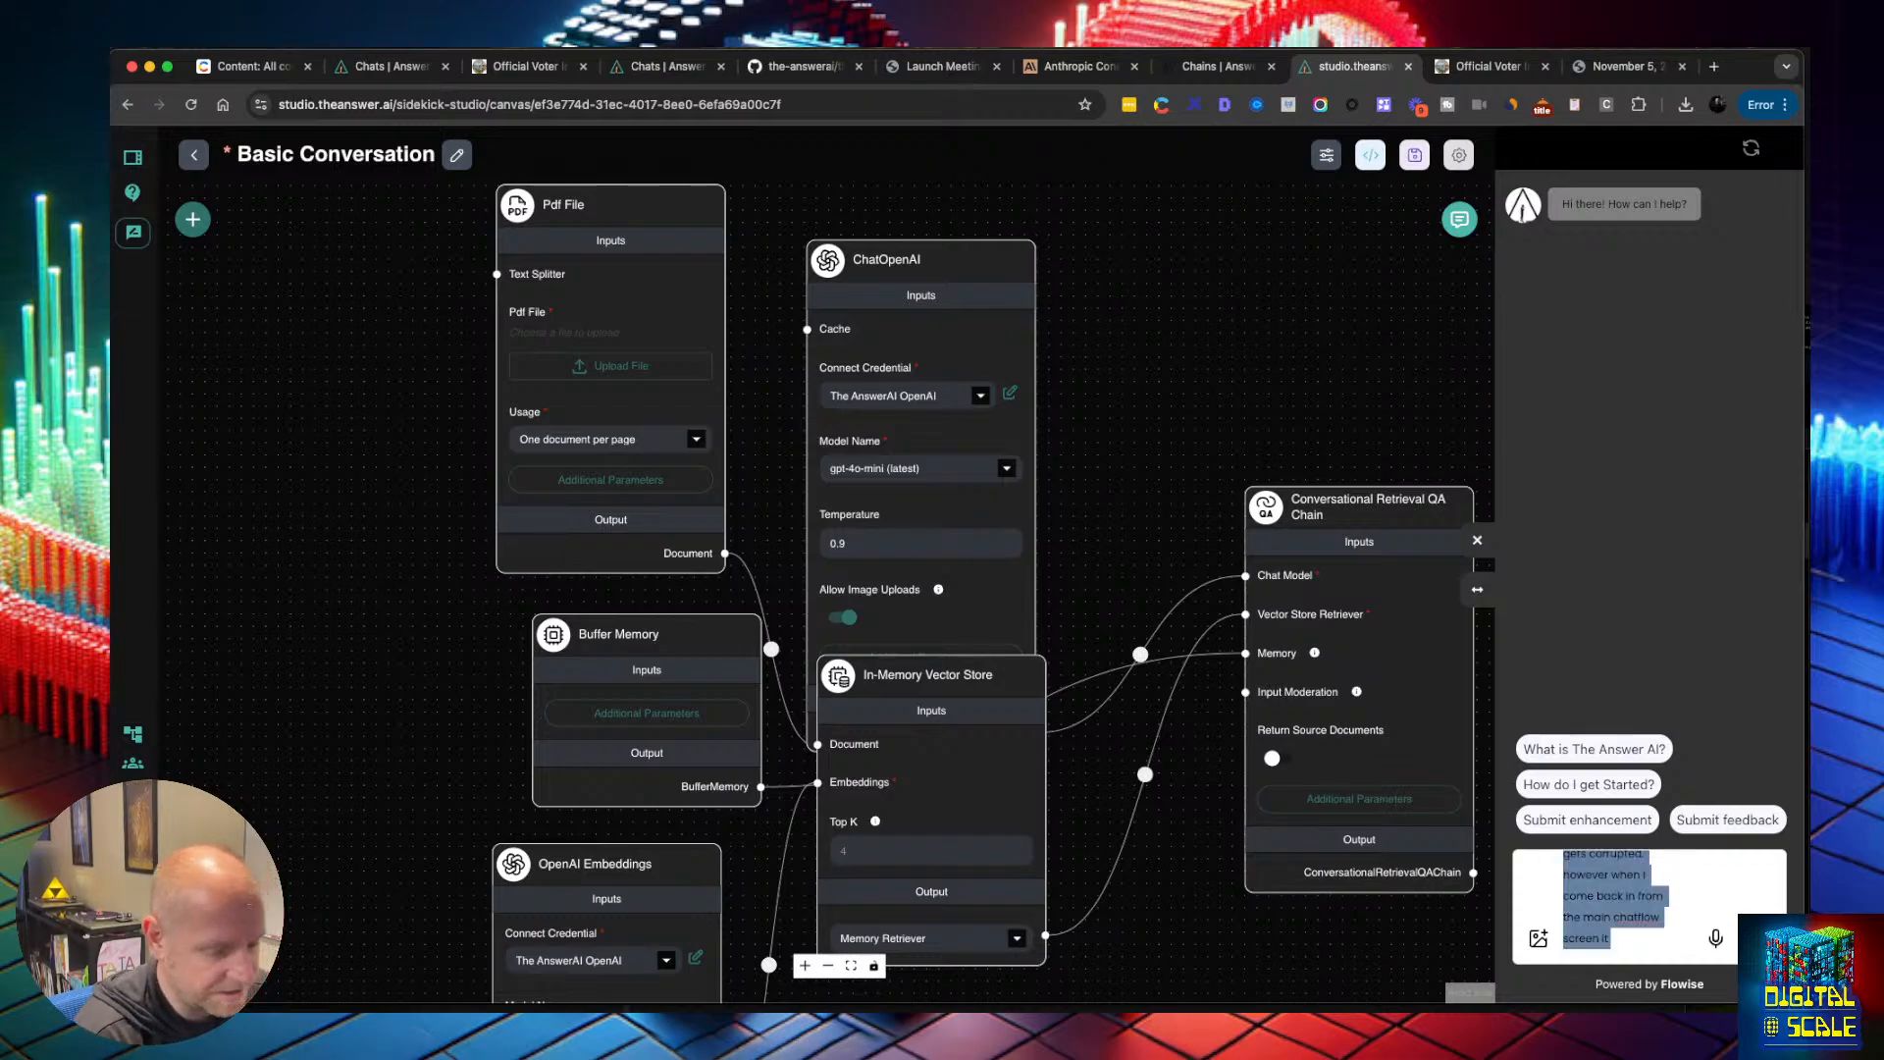
key(super+x)
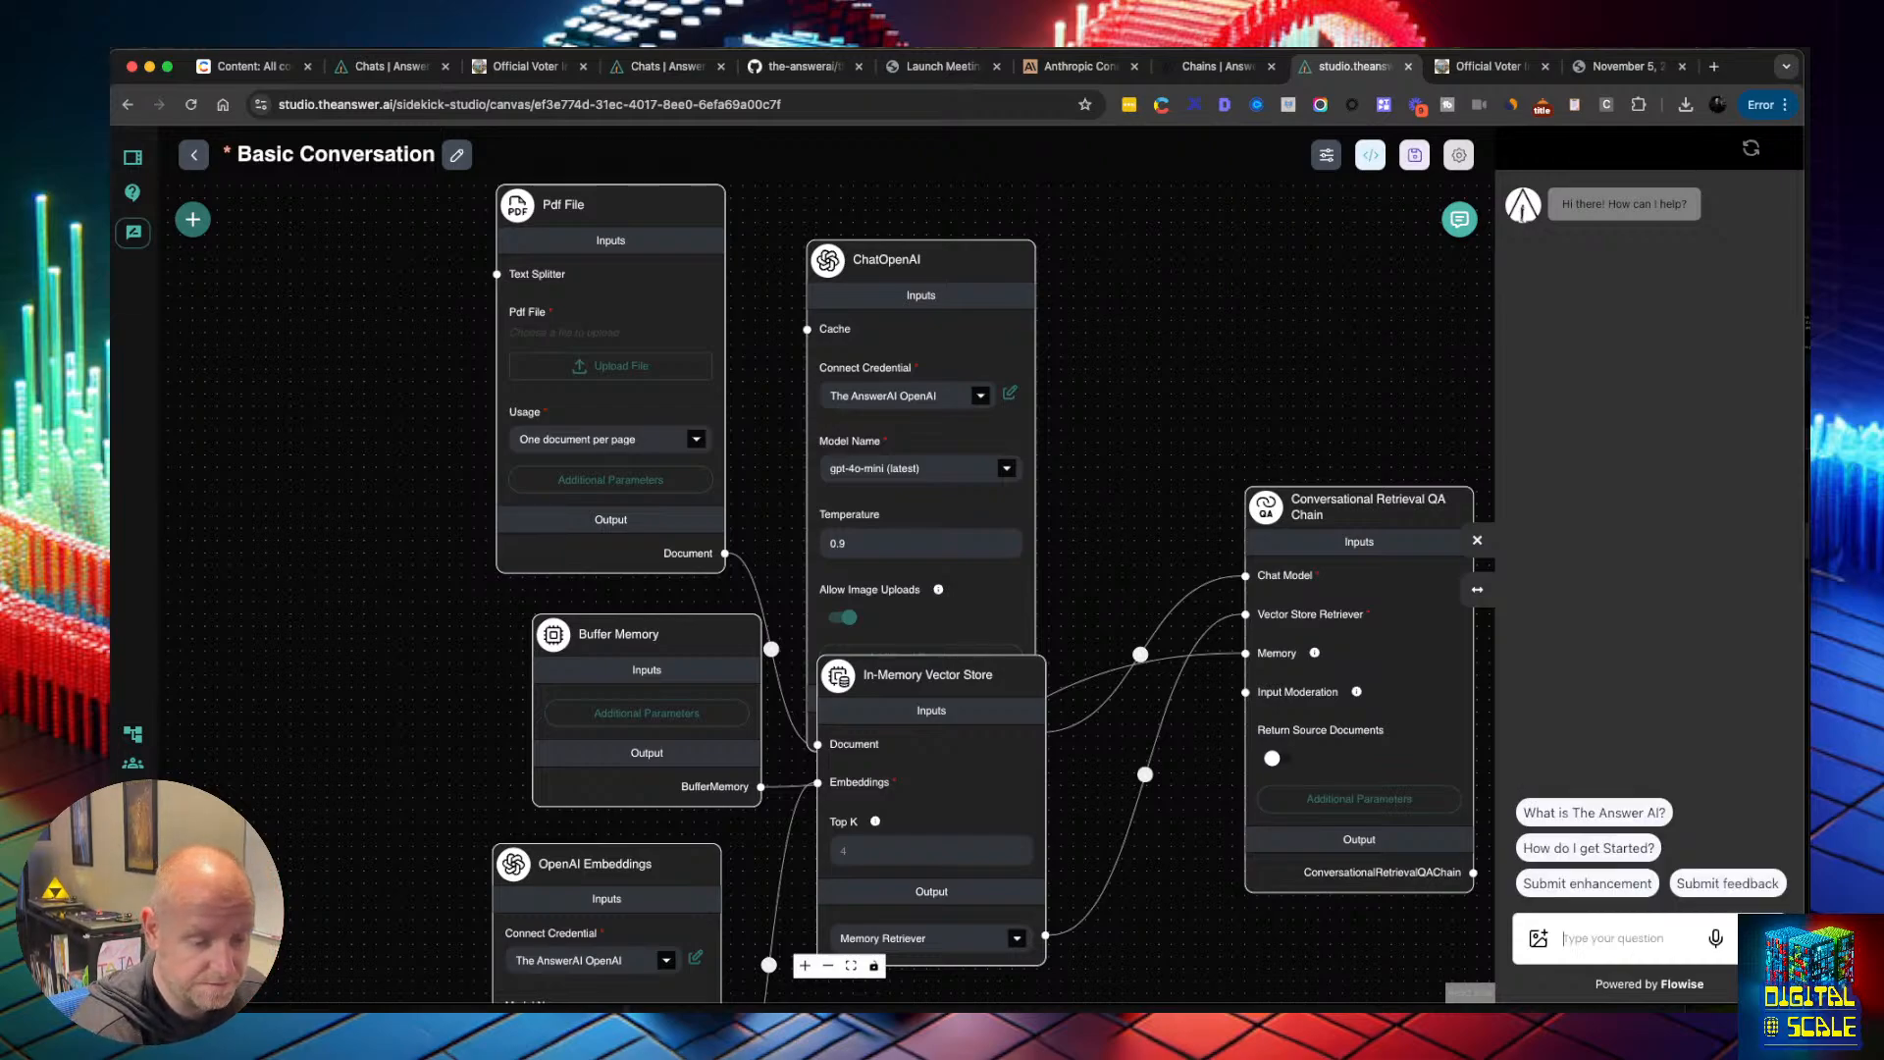
Send the assistant a voice message reporting the chatflow saving bug and approve its drafted ticket with "looks good", closing the chat
click(1717, 944)
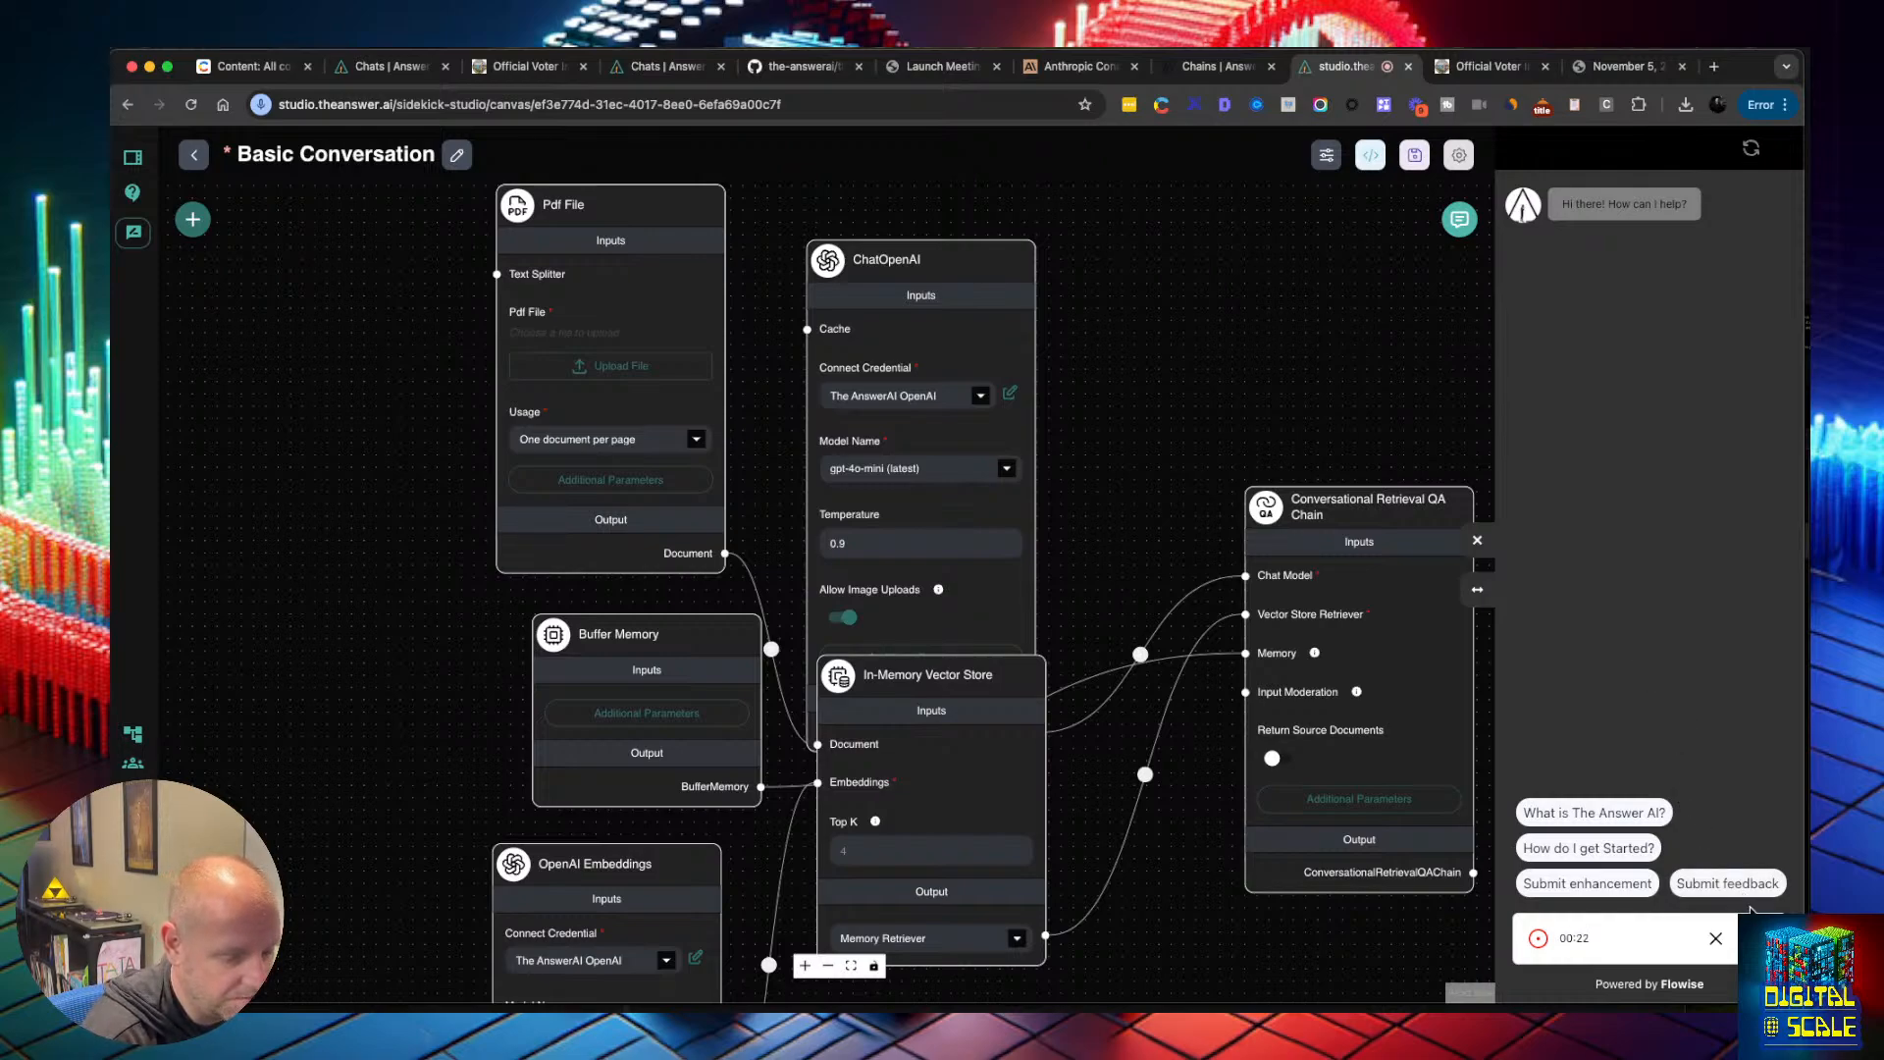
click(1760, 937)
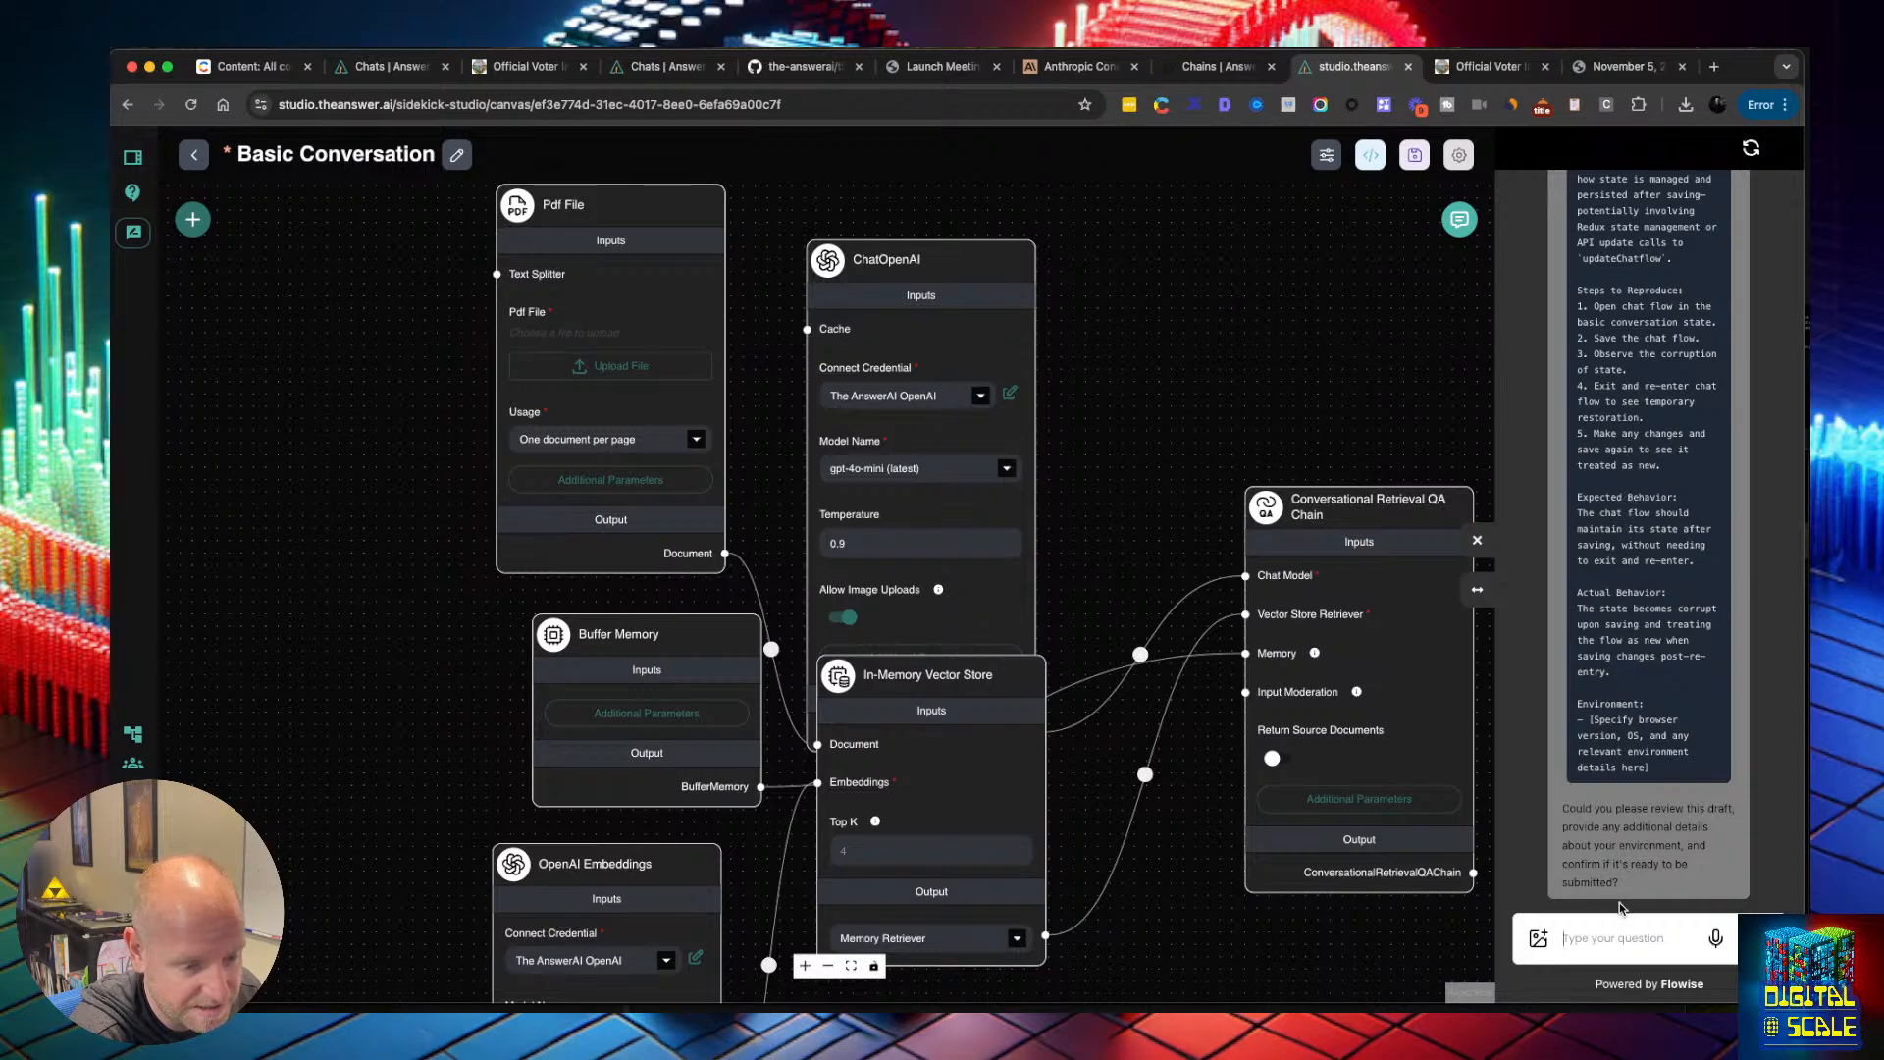
text(looks go)
key(Return)
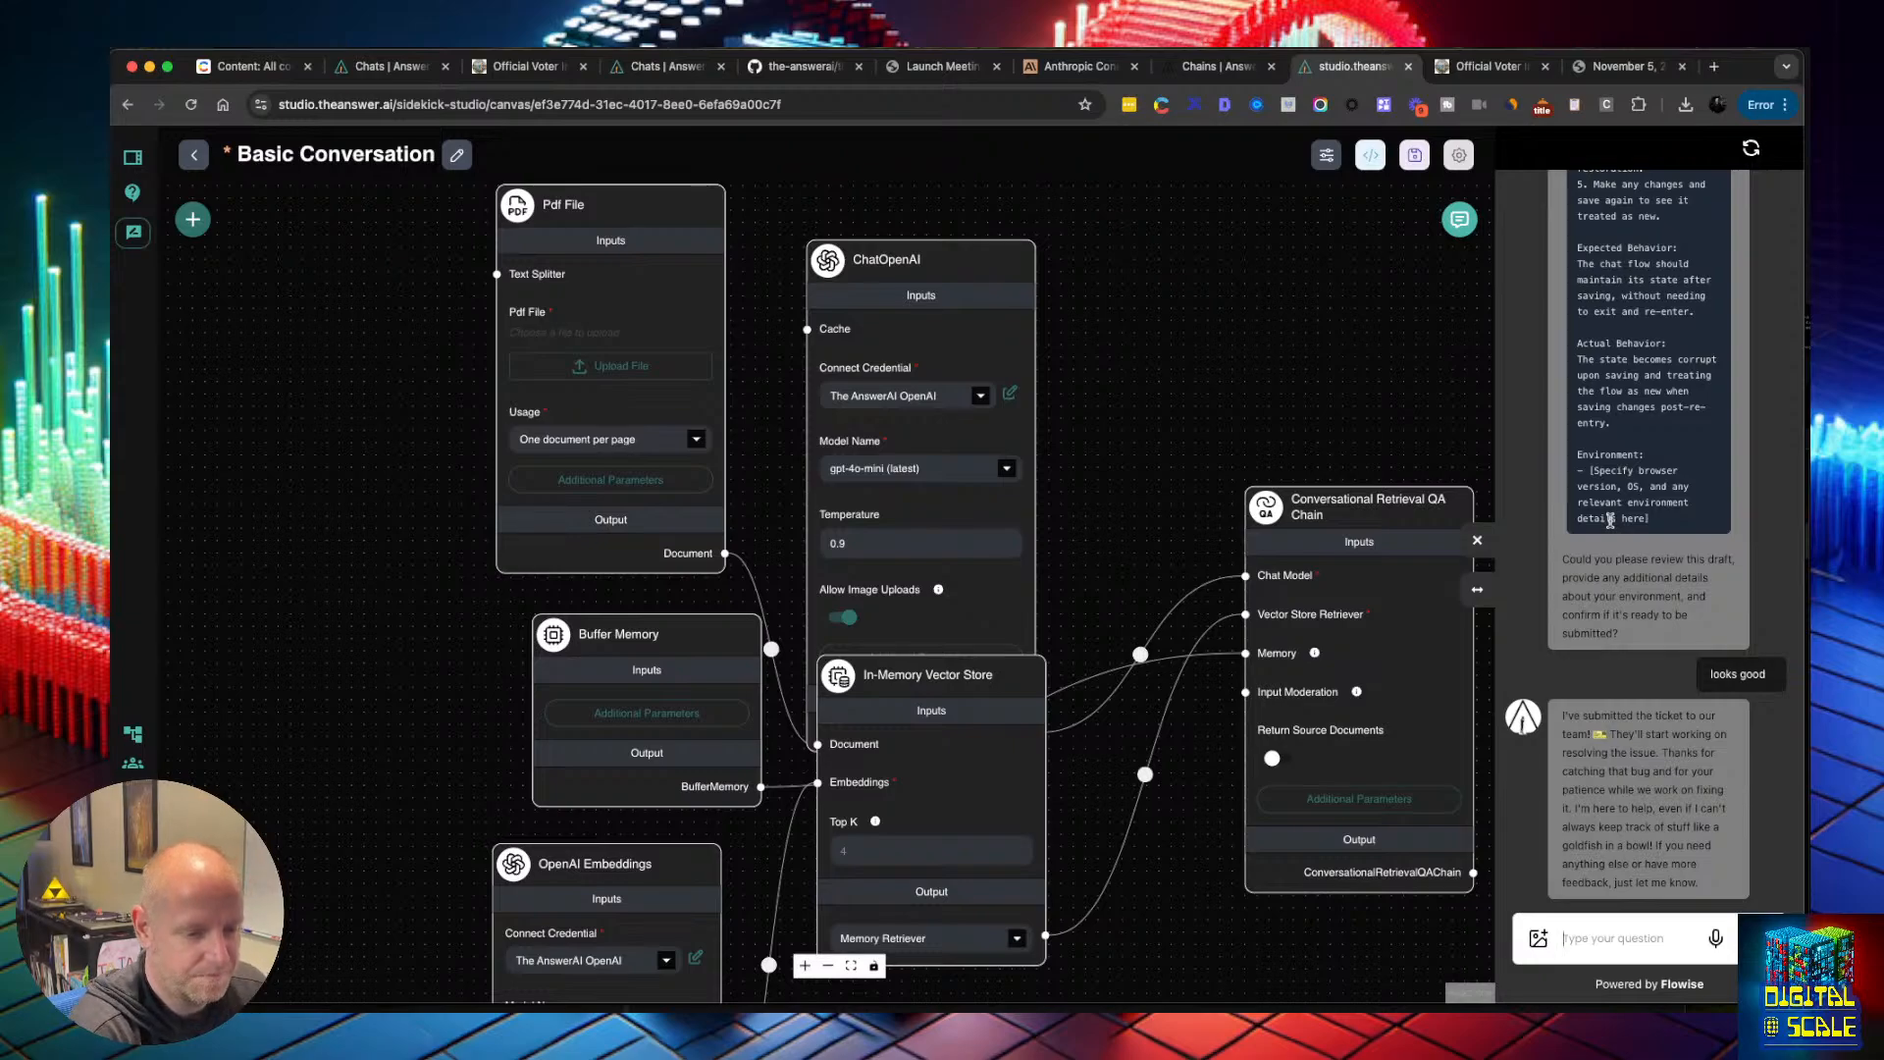
click(1478, 542)
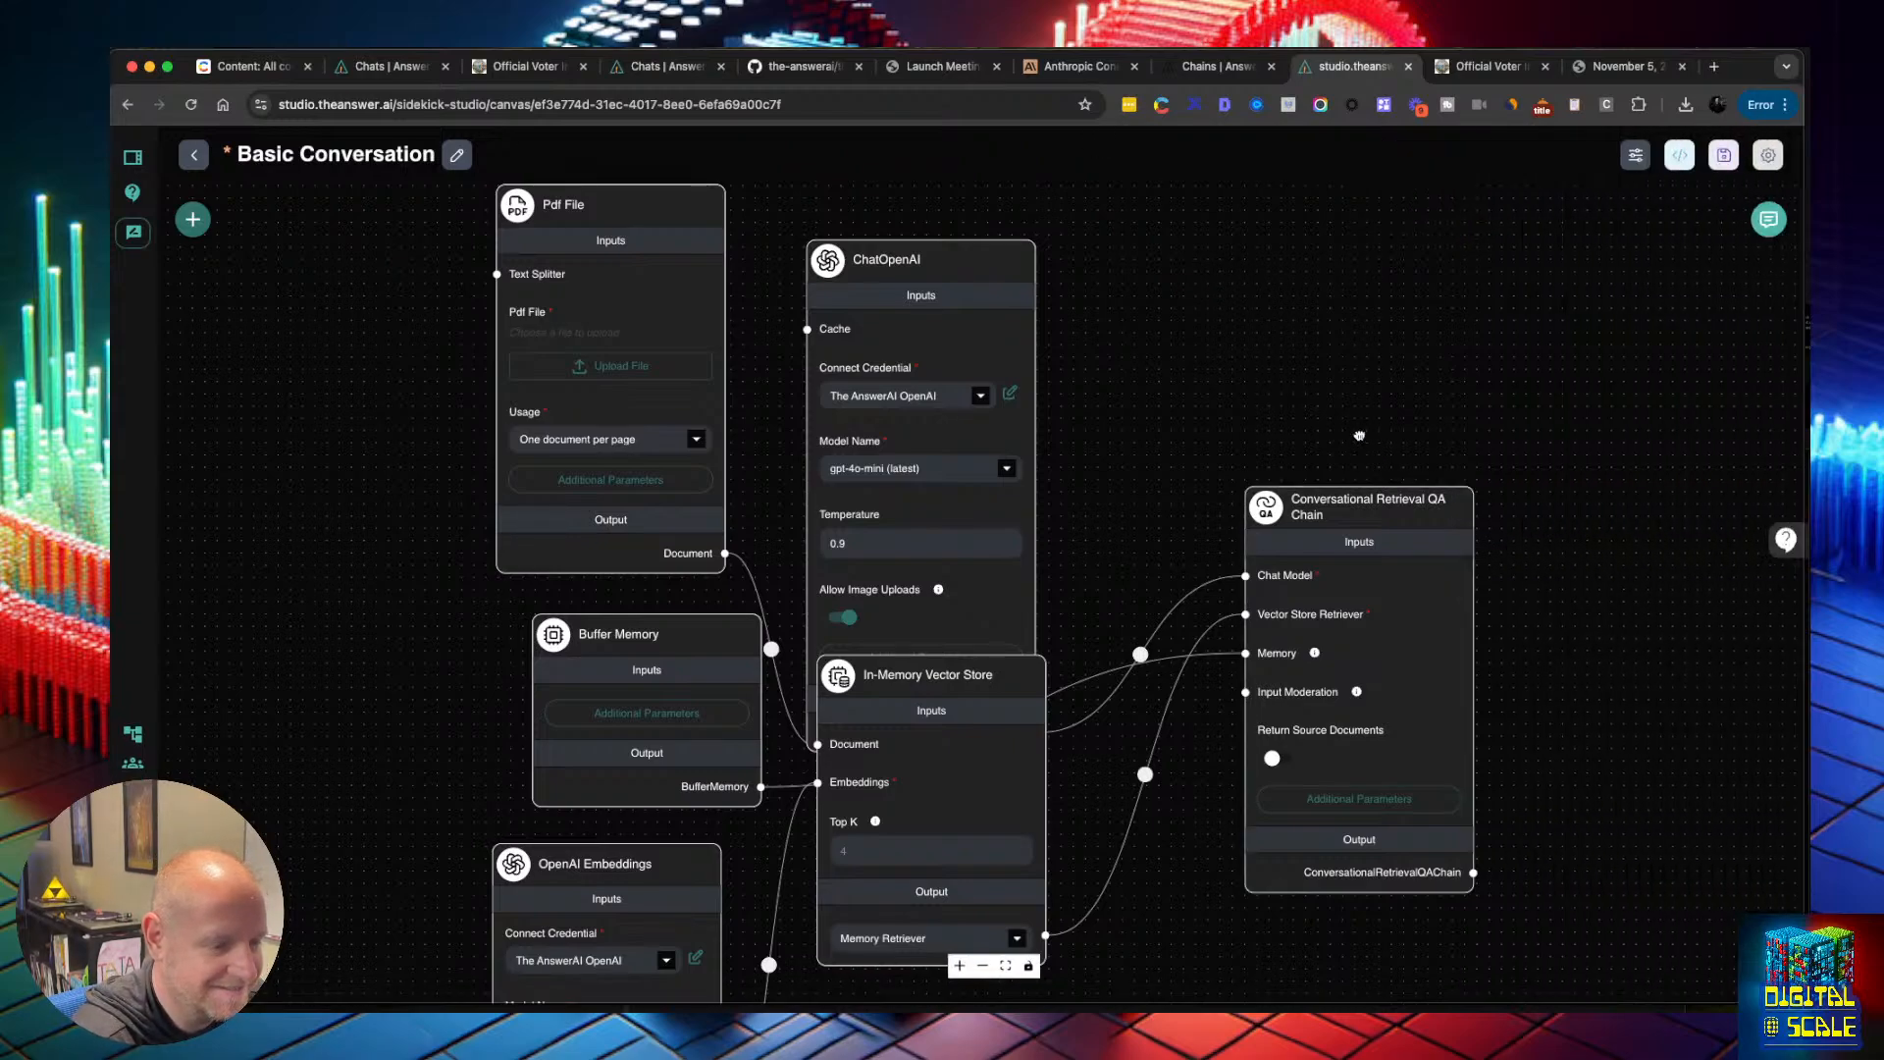
Upload complete-vig.pdf from the Desktop to the Pdf File node, then save the chatflow and return to the list of chatflows
click(592, 370)
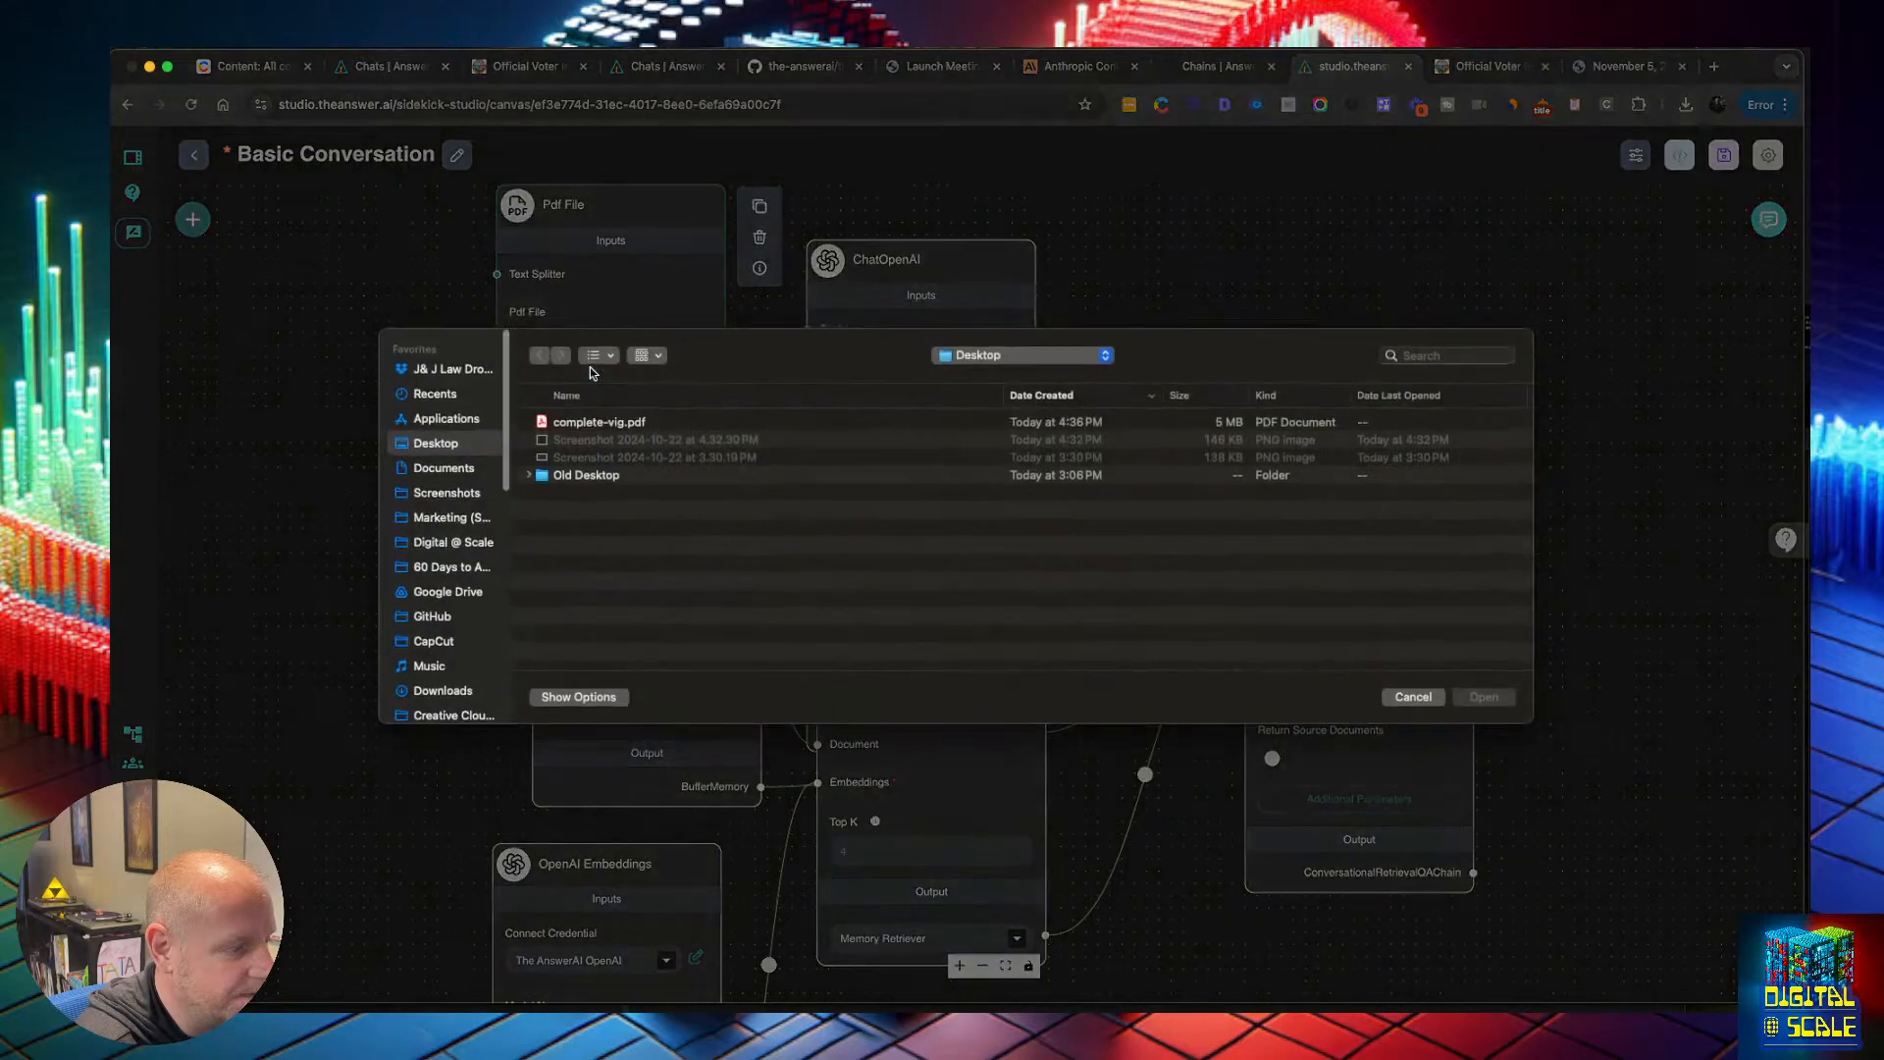
click(613, 424)
click(1482, 698)
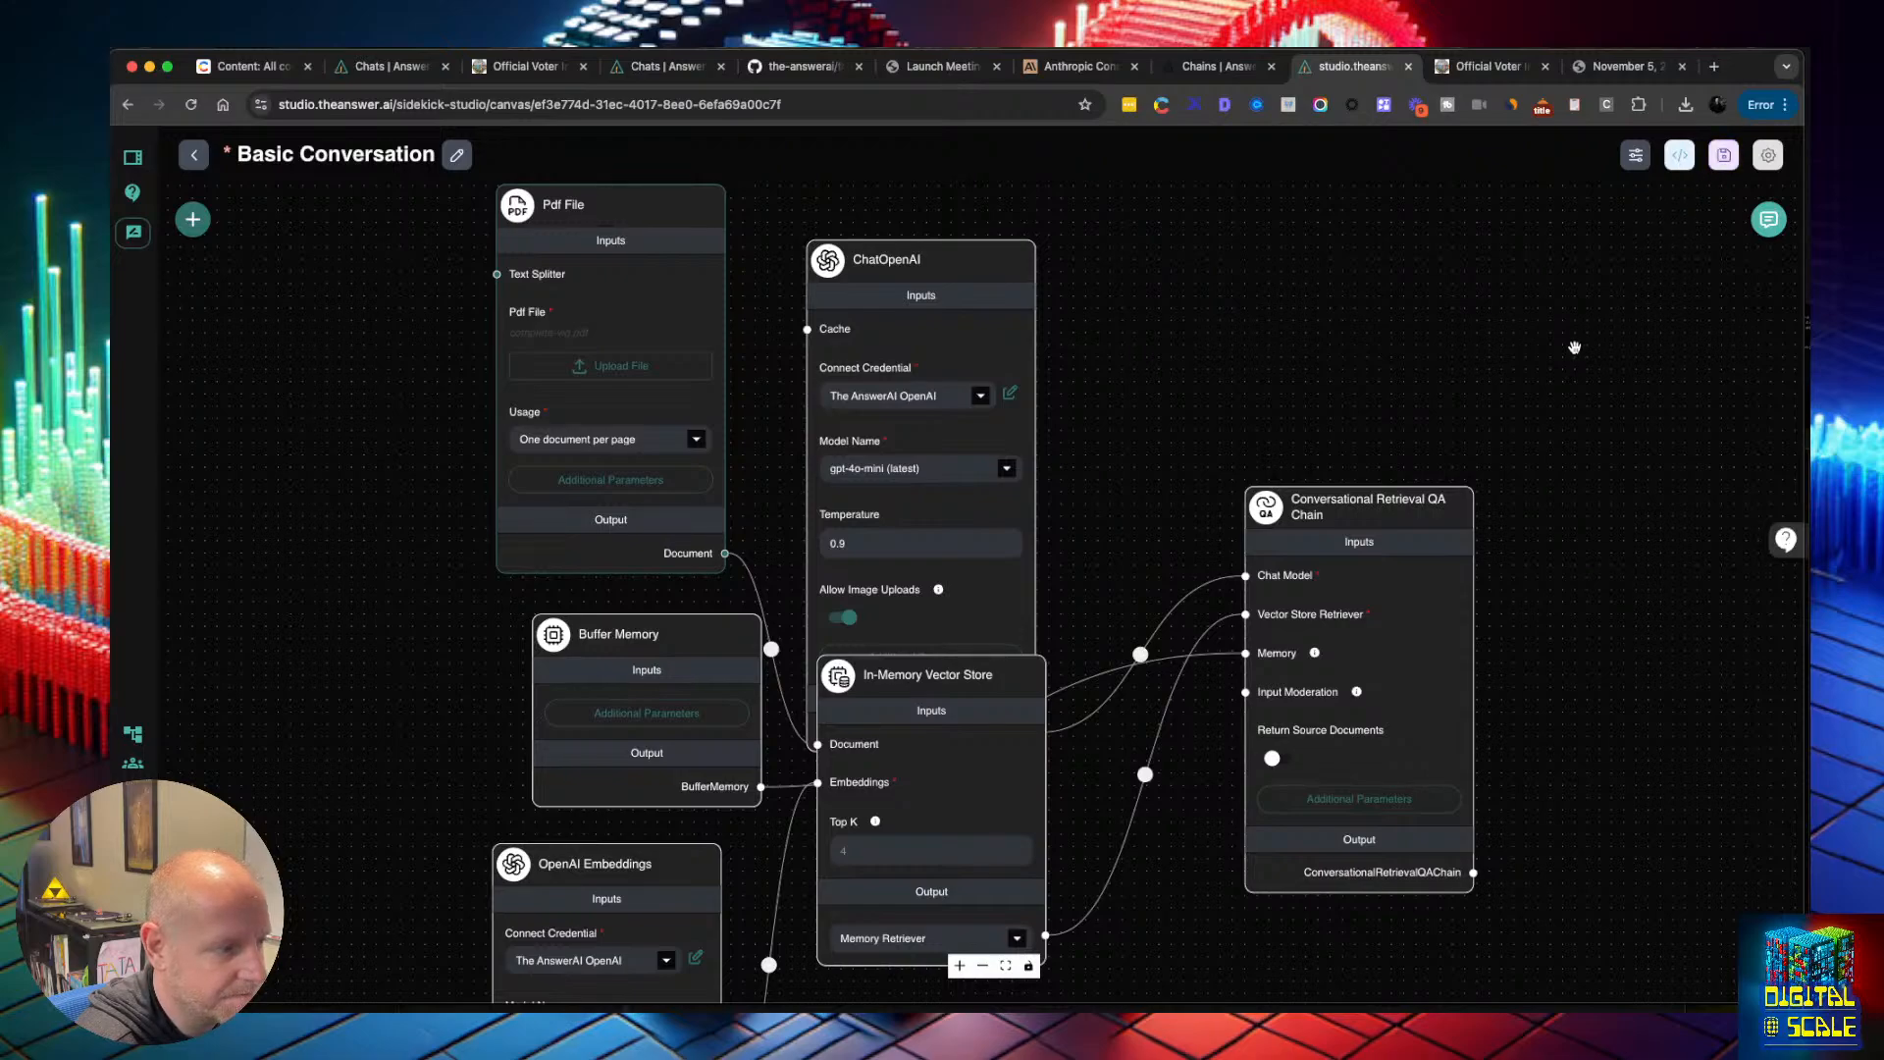
key(super+s)
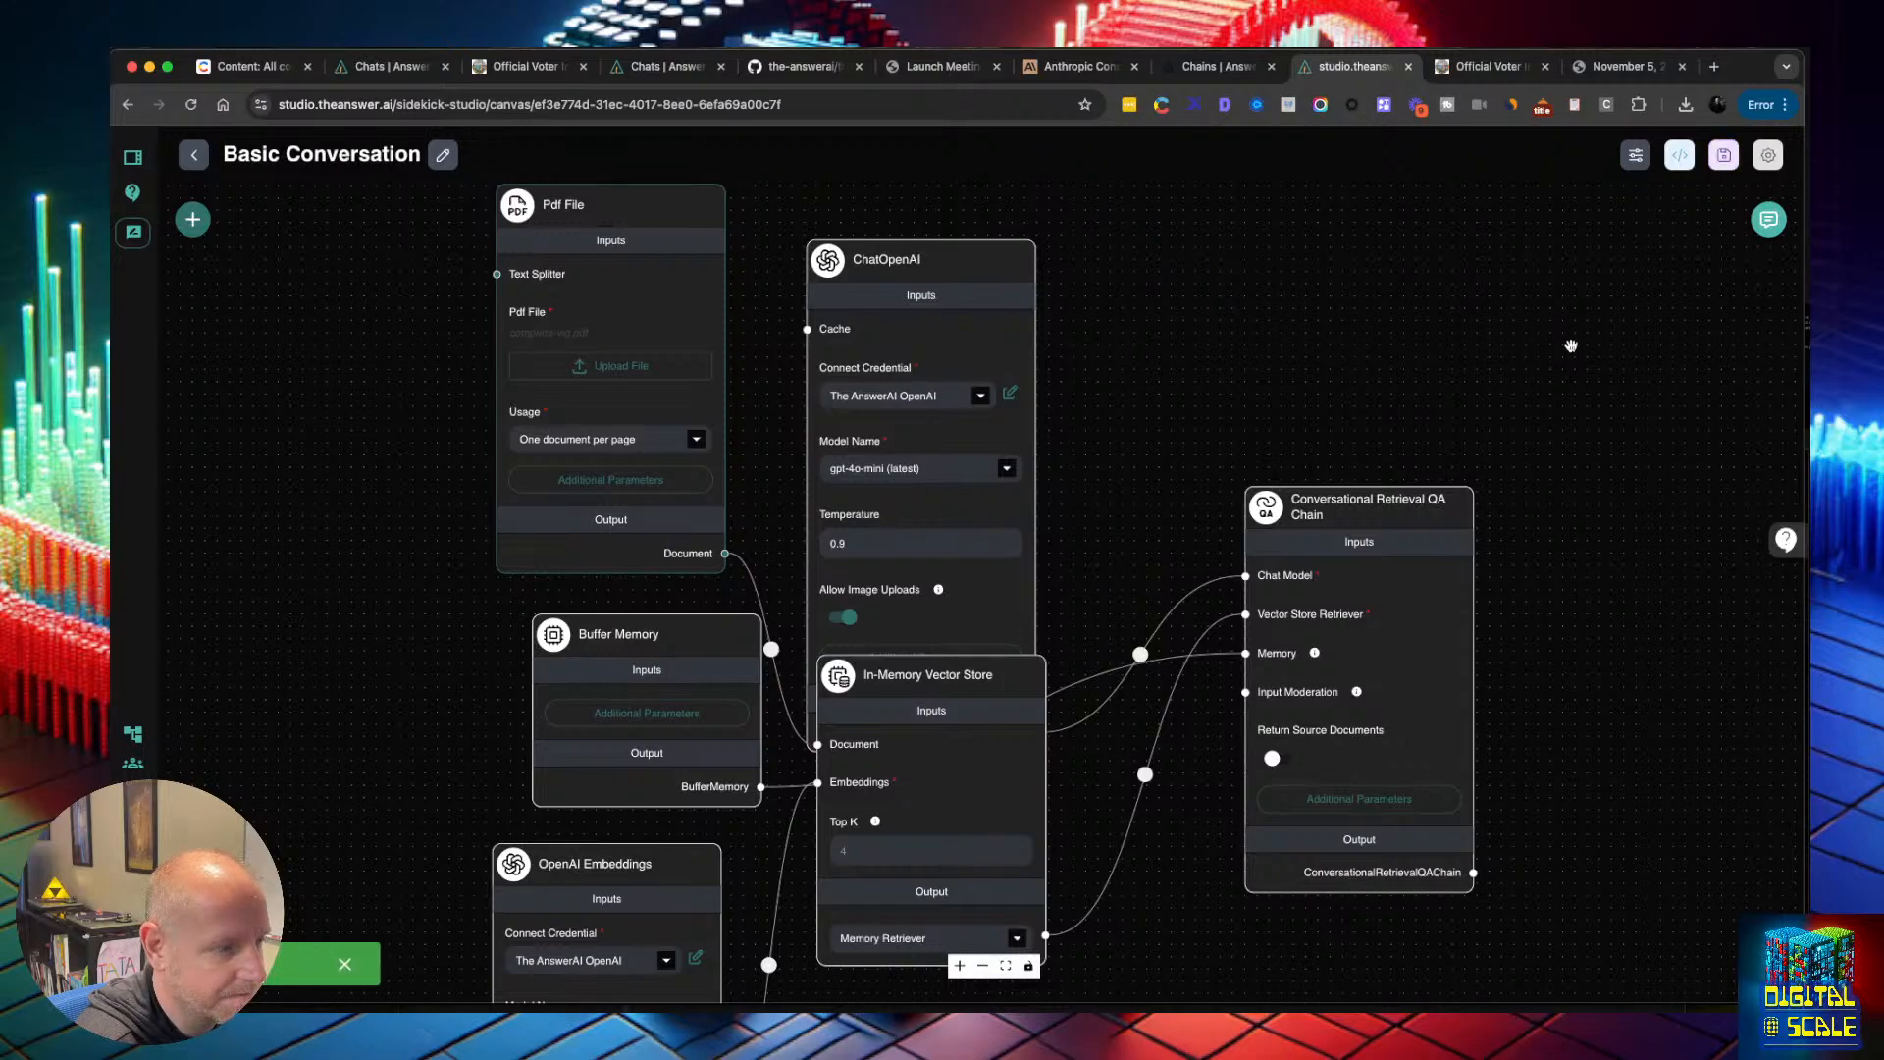
click(193, 154)
Reopen Basic Conversation to check its saved nodes and connections, and return to the list without saving
click(926, 405)
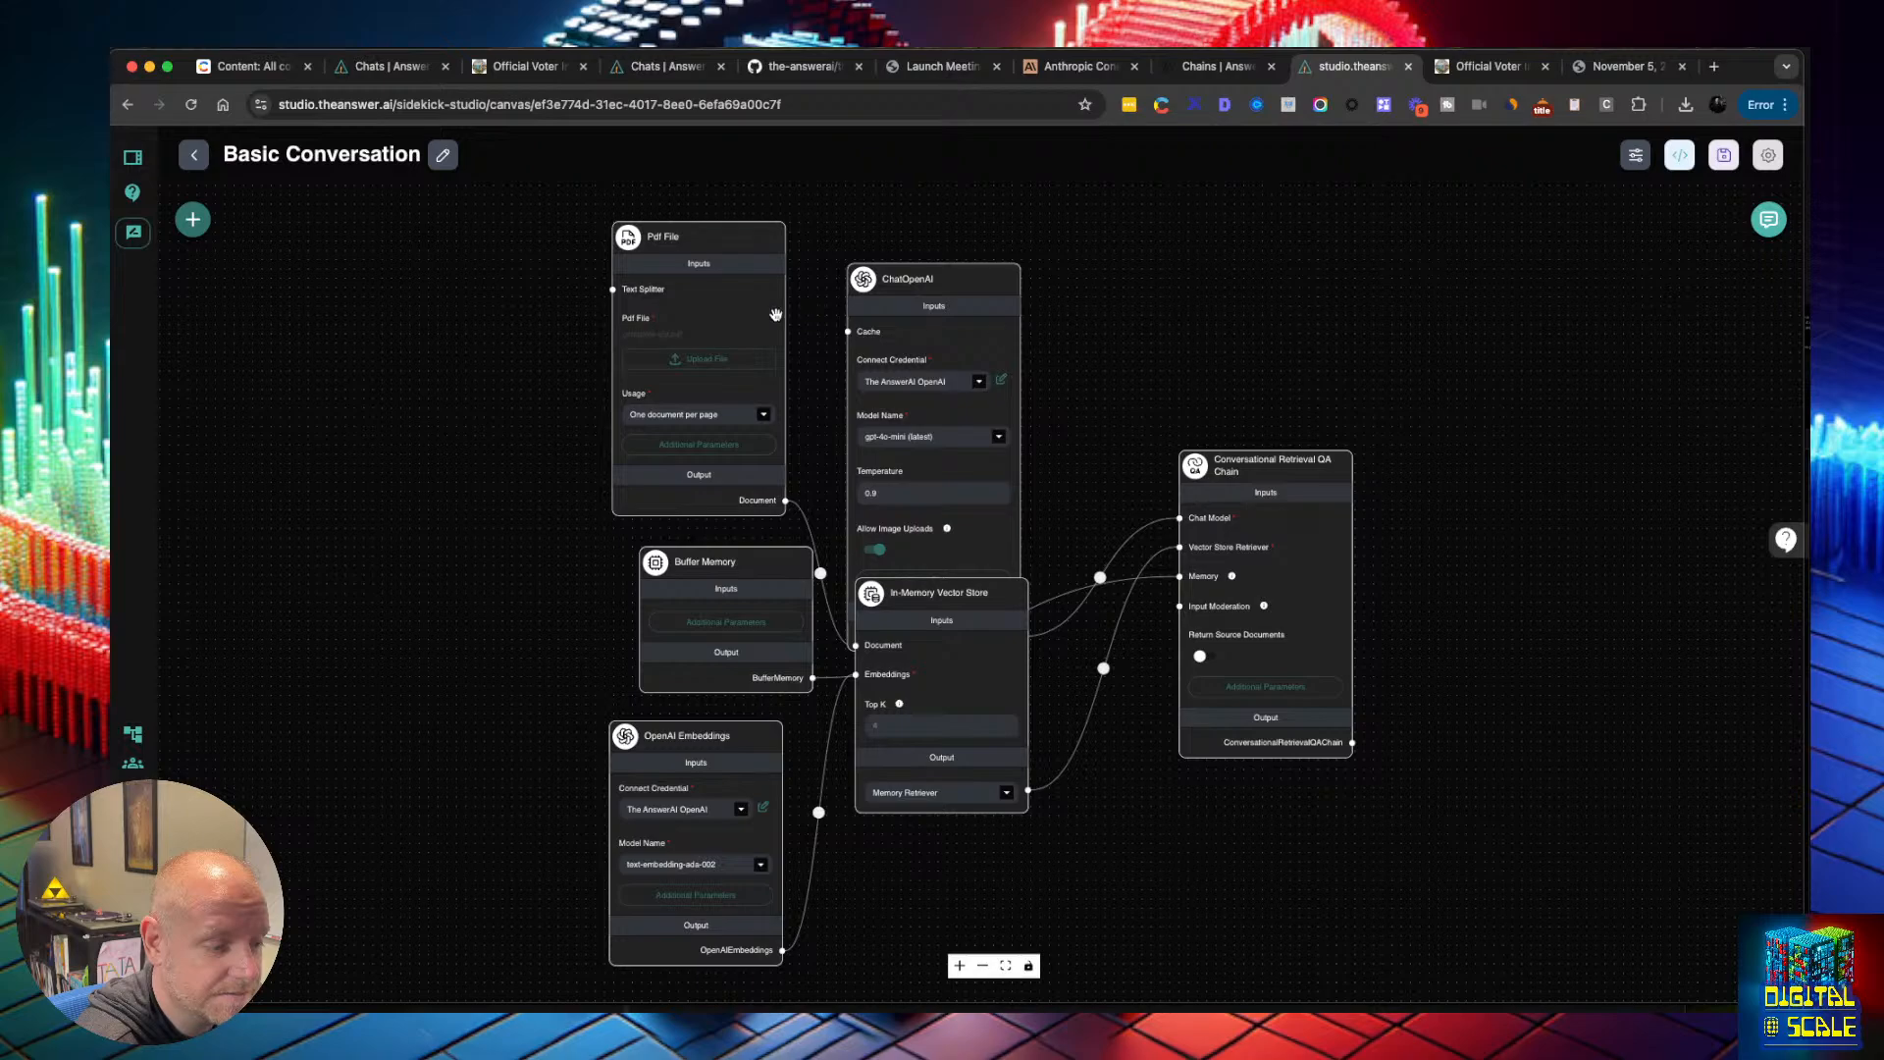
drag(710, 248, 689, 253)
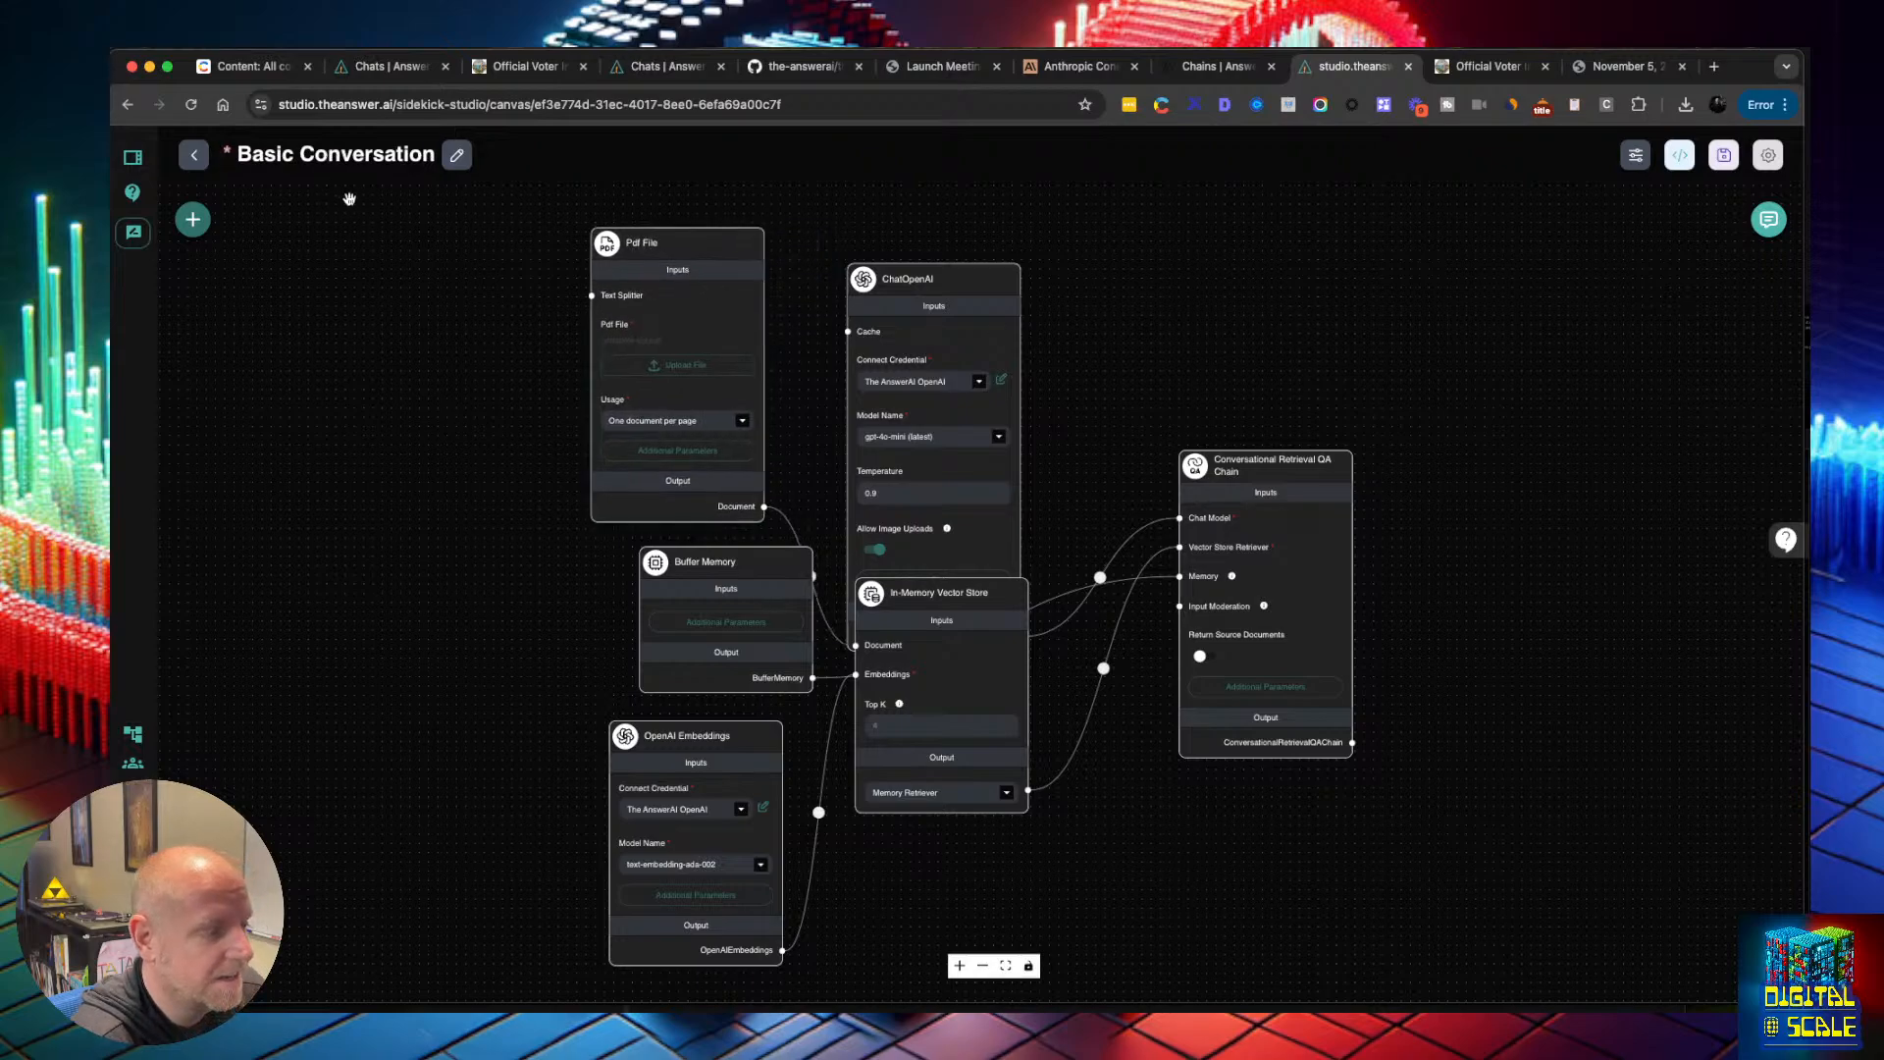
click(195, 157)
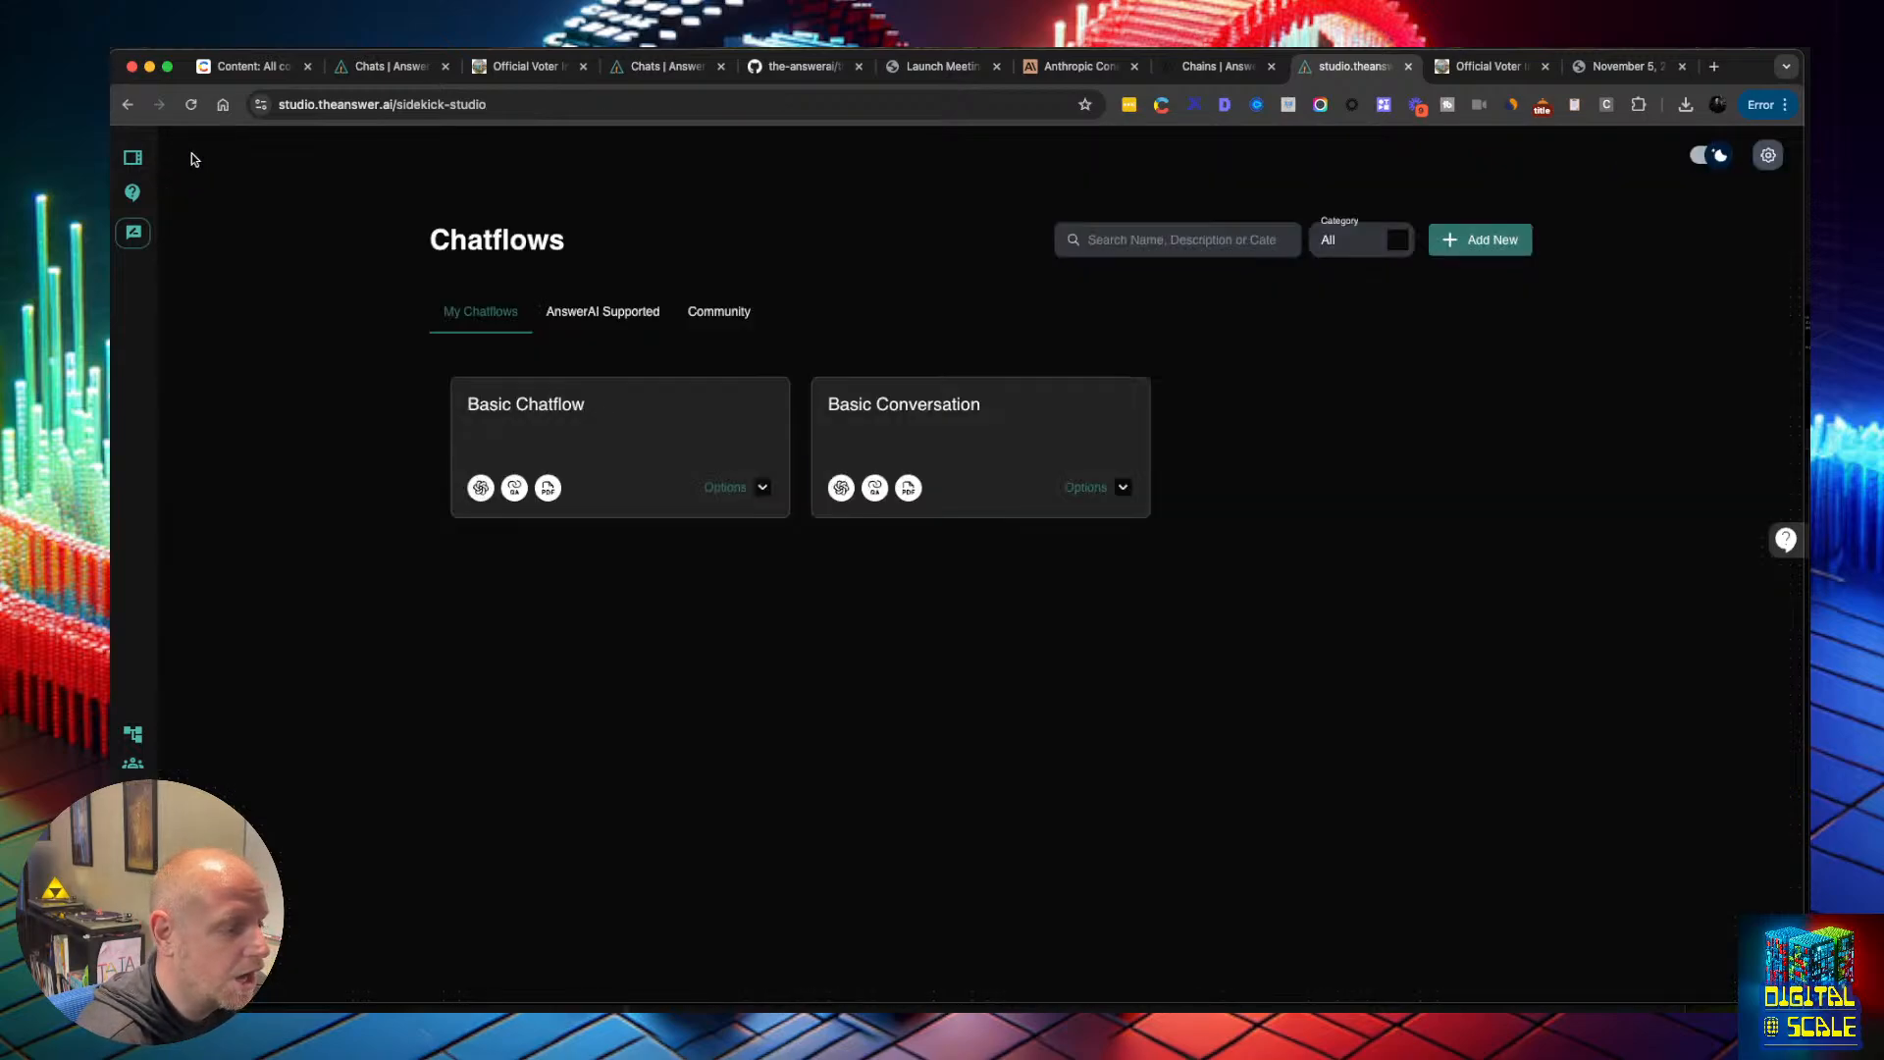
Switch to the other browser window showing the AnswerAI chats page and open the Voter Sidekick chatflow for editing
key(ctrl+Up)
click(1590, 638)
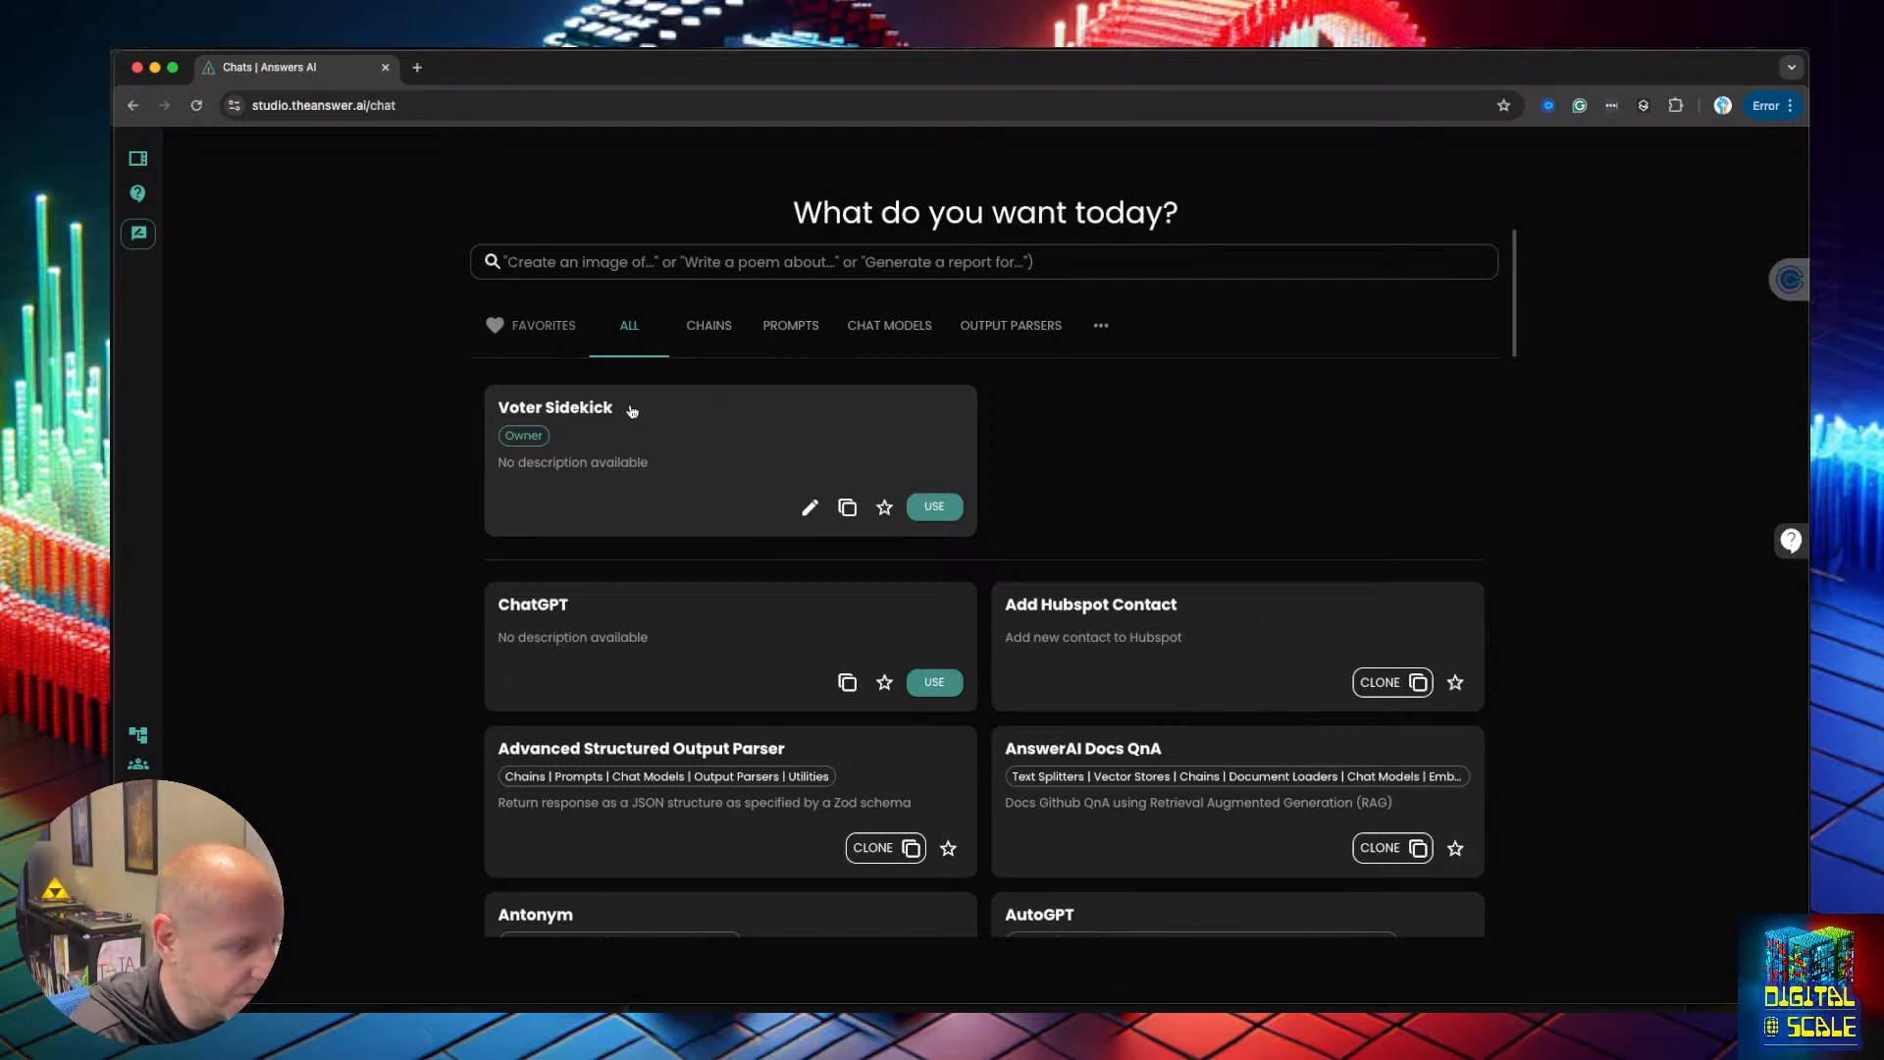
click(810, 508)
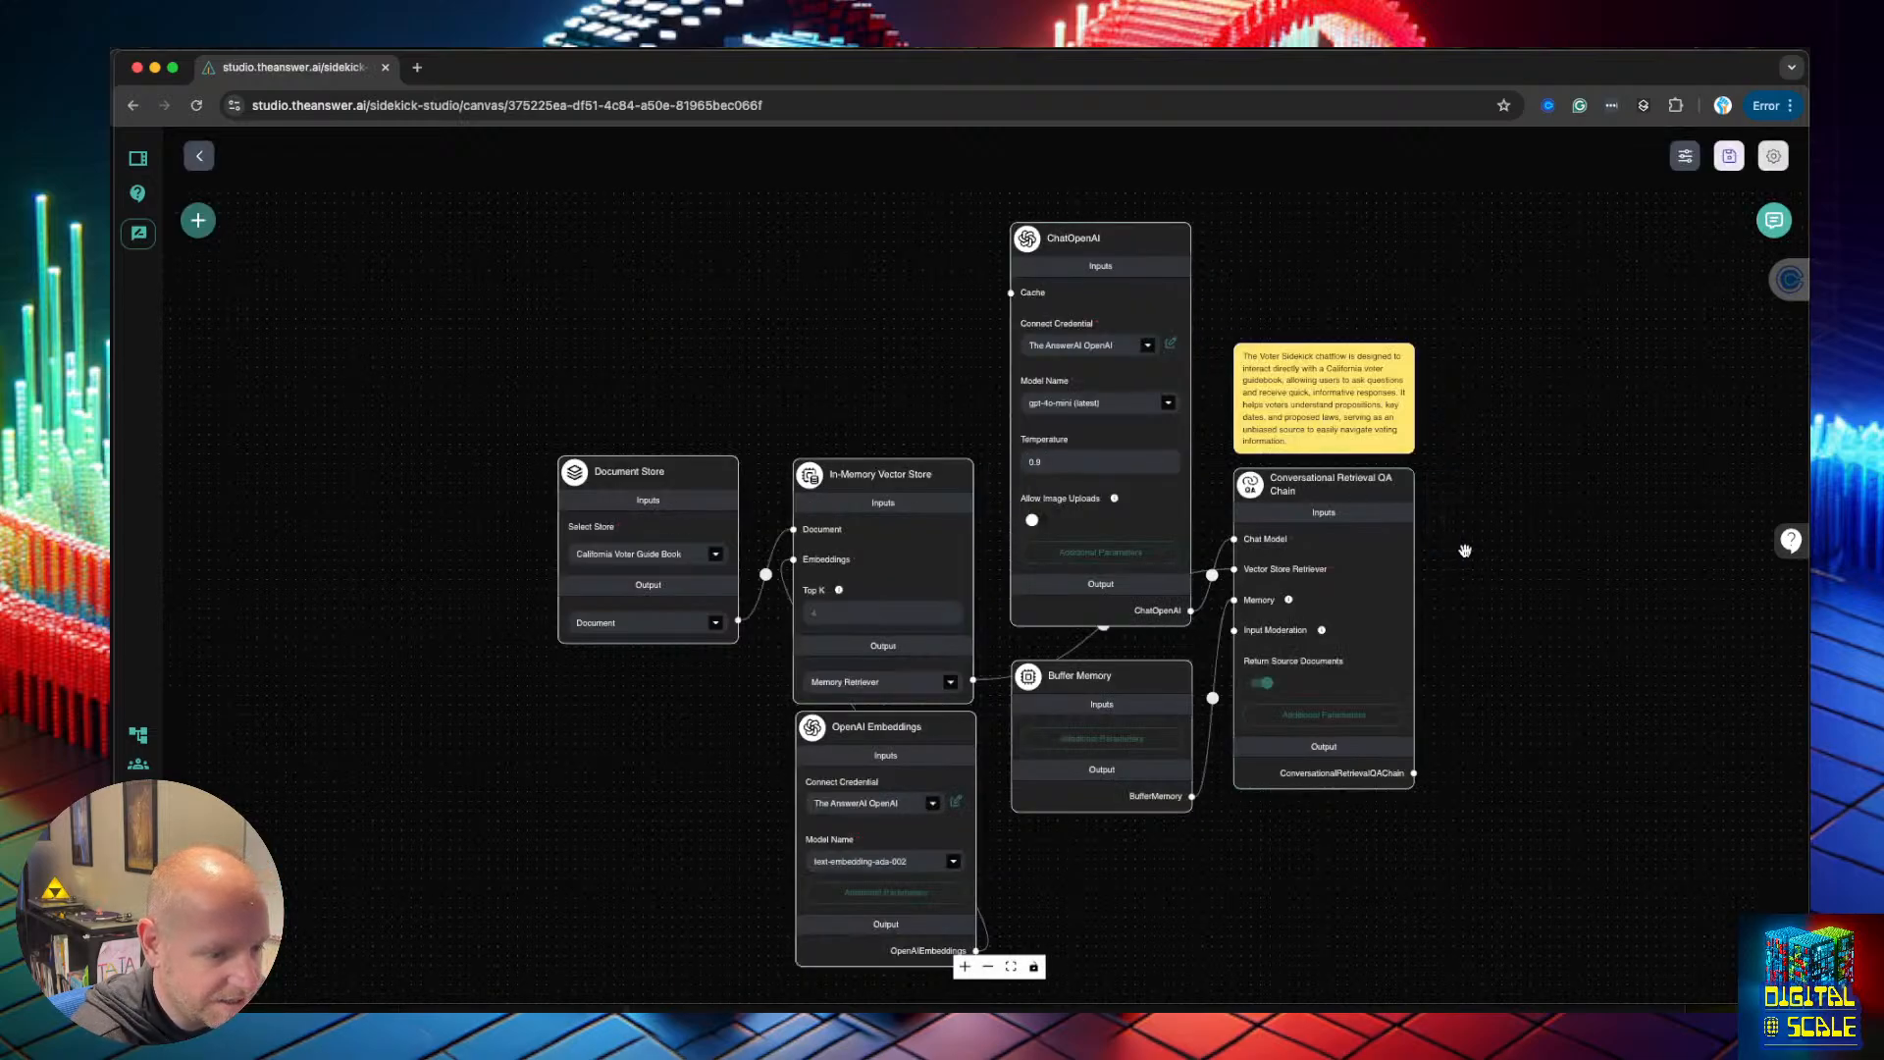
Expand the Rephrase Prompt in the Conversational Retrieval QA Chain's additional parameters and read its input variables and rephrasing guidelines
click(1325, 714)
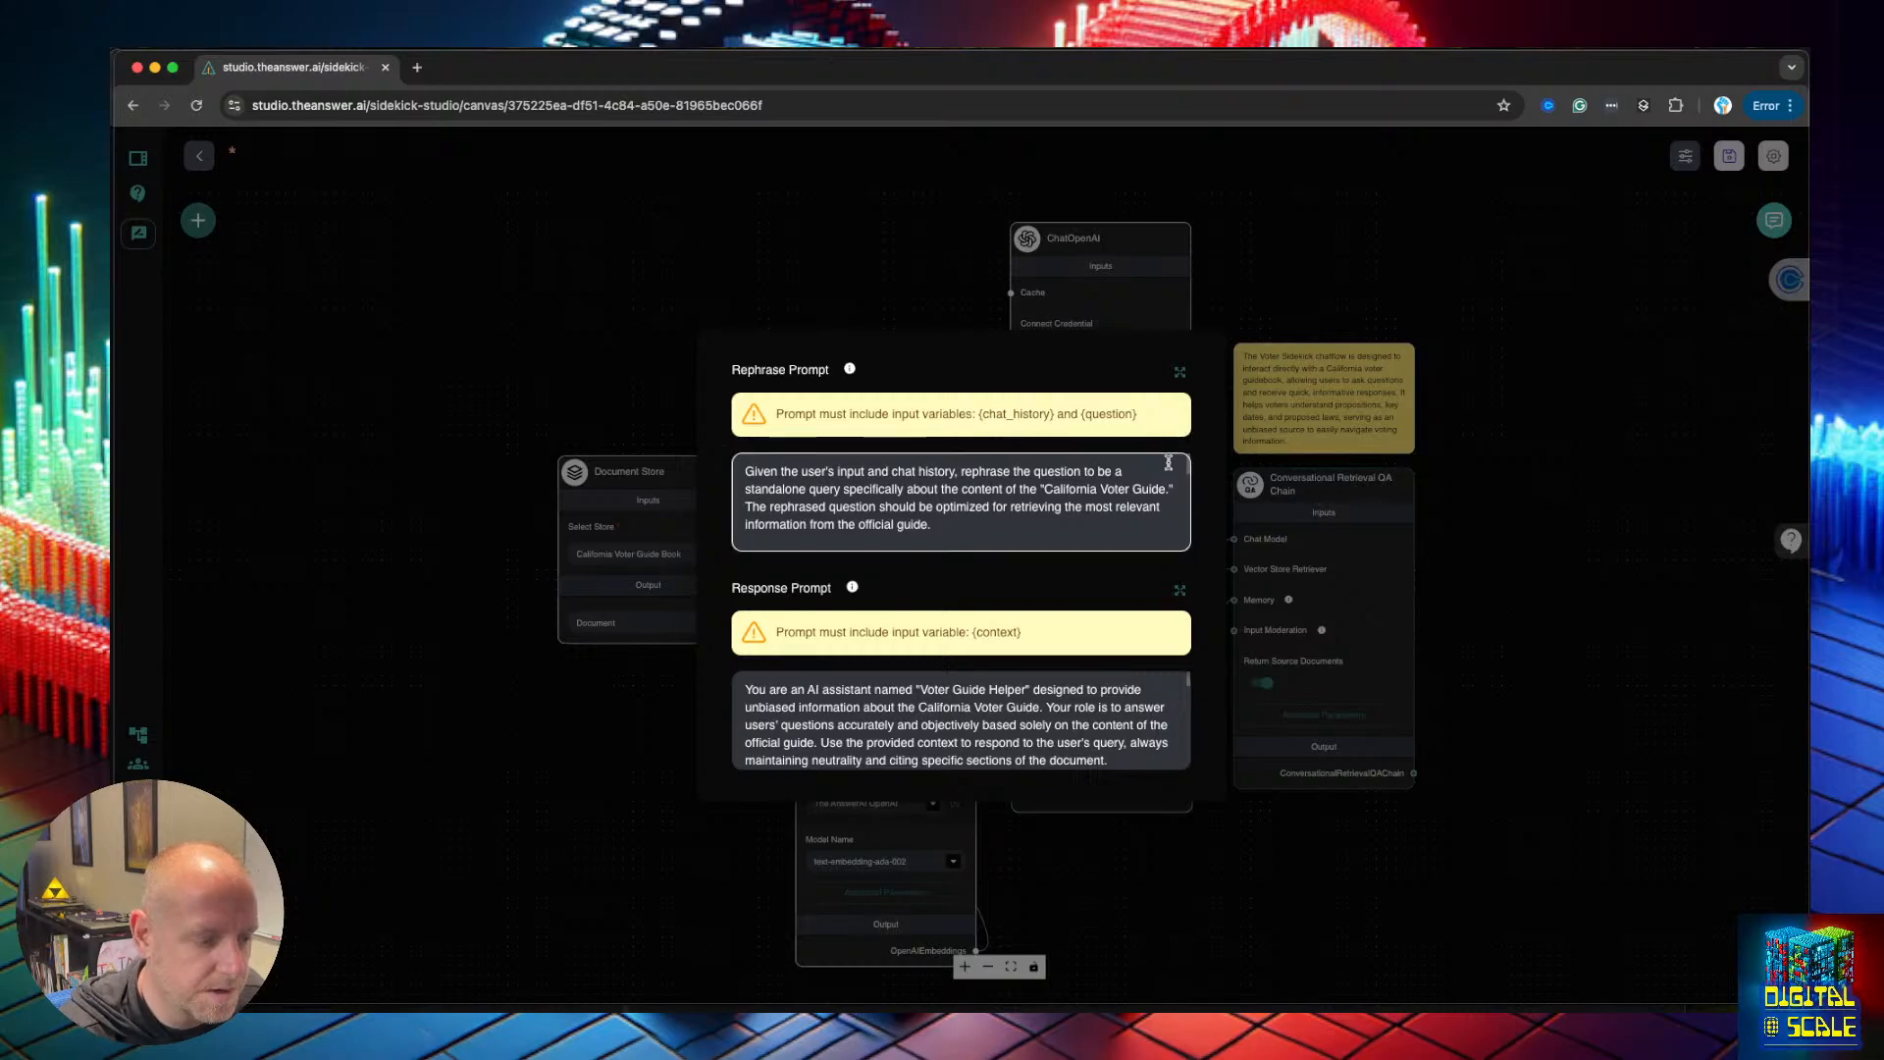
click(1180, 371)
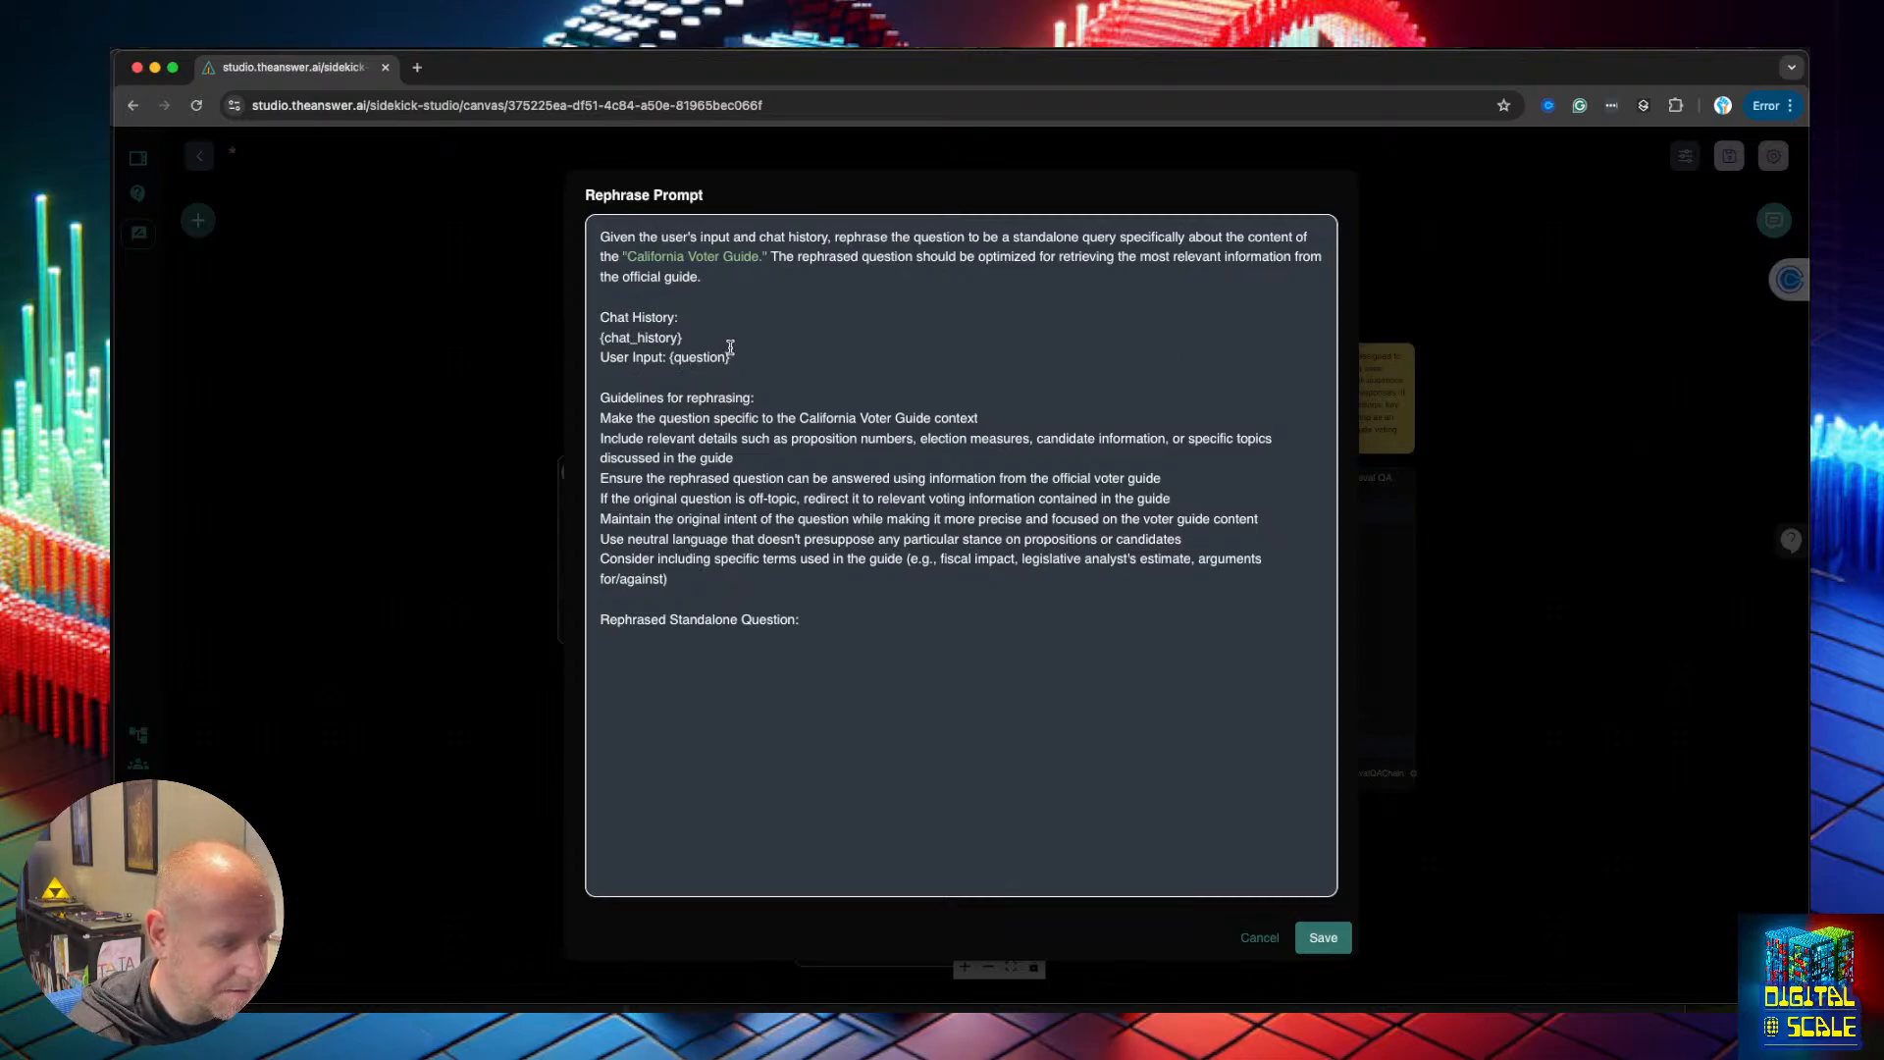
drag(742, 356, 598, 356)
click(752, 272)
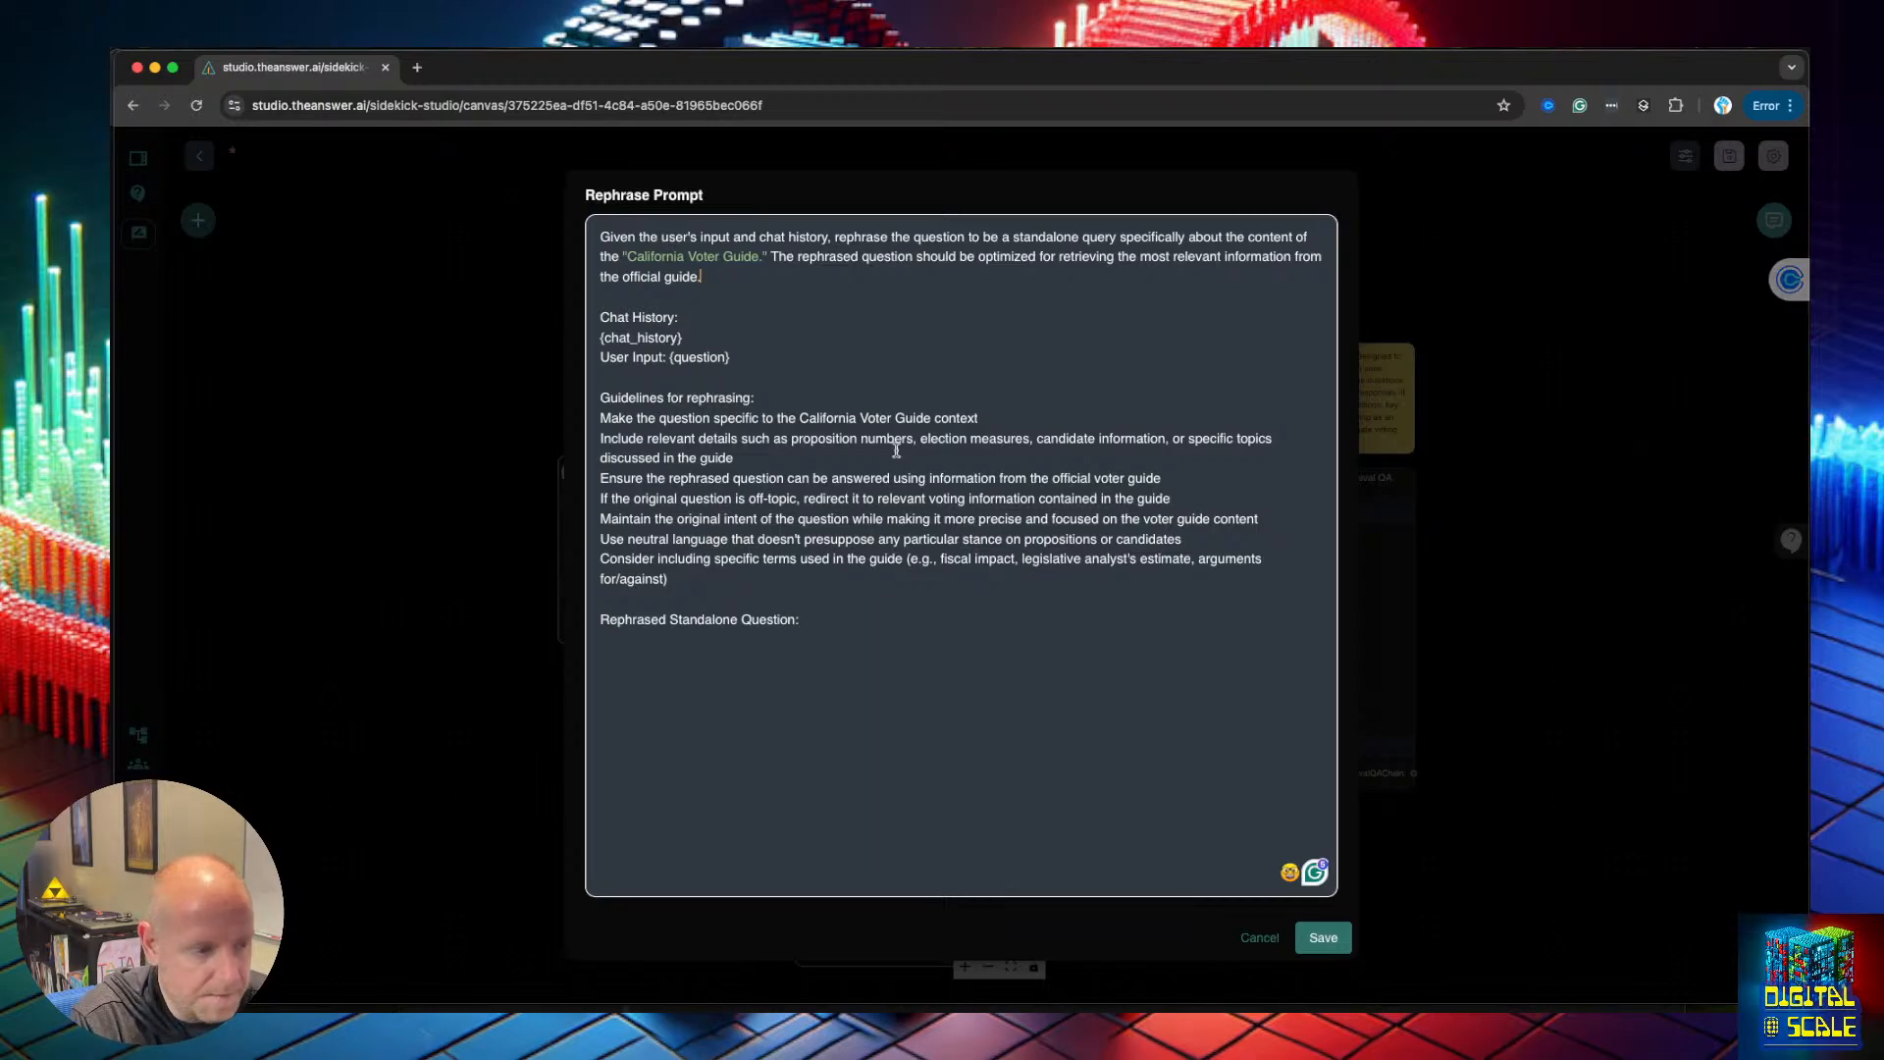
click(680, 276)
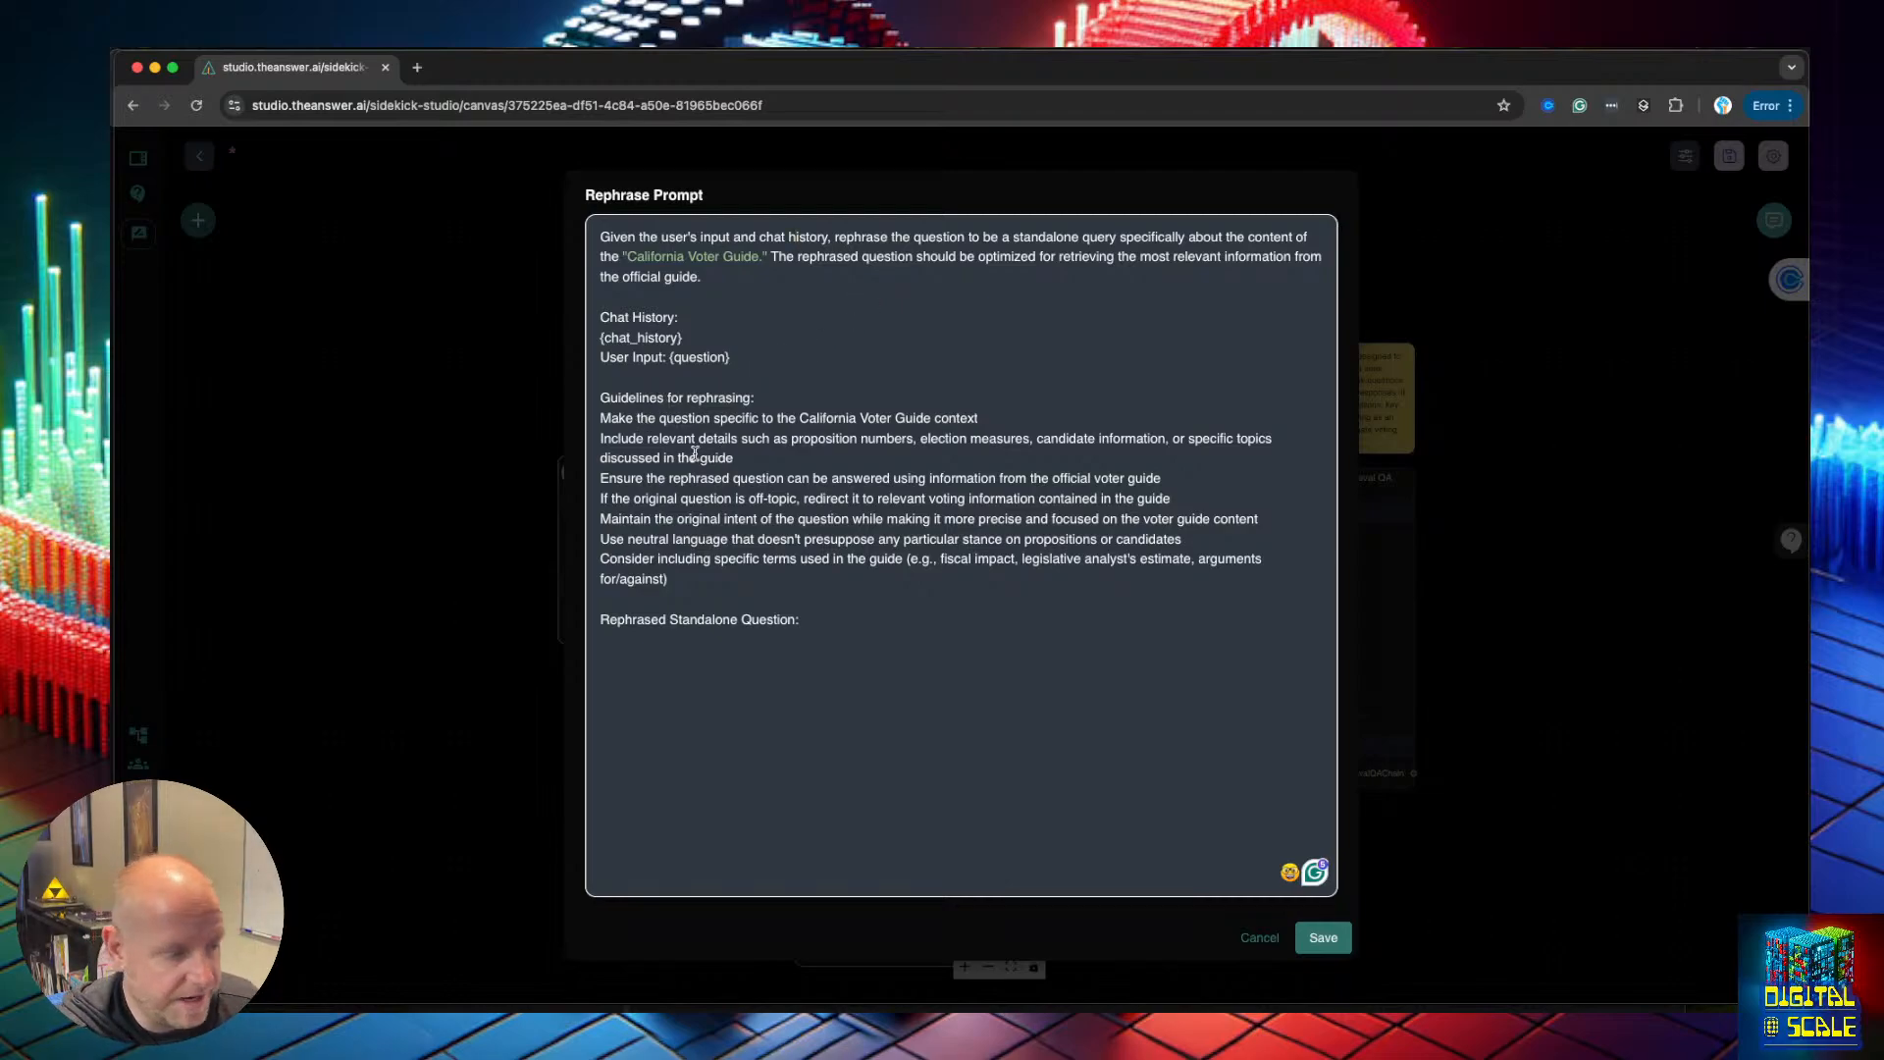
drag(1018, 418, 794, 419)
click(794, 419)
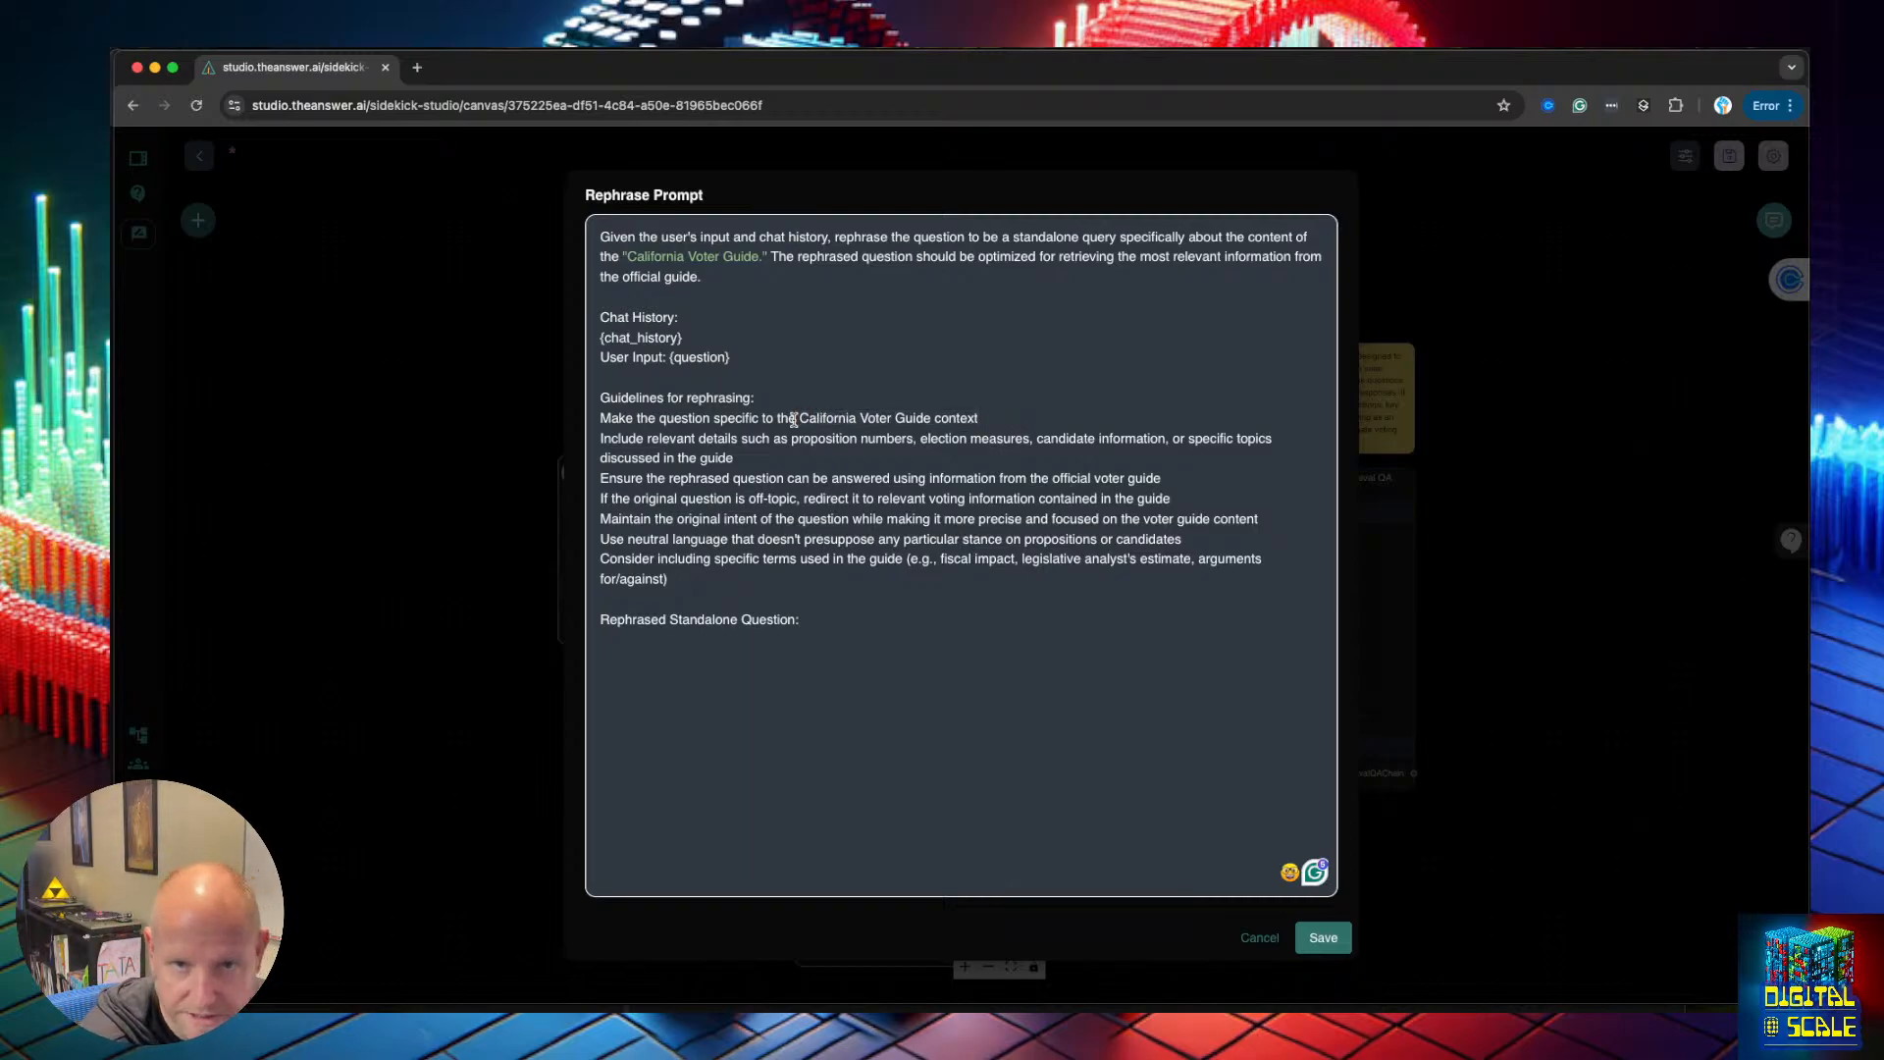
drag(714, 438, 734, 455)
click(735, 457)
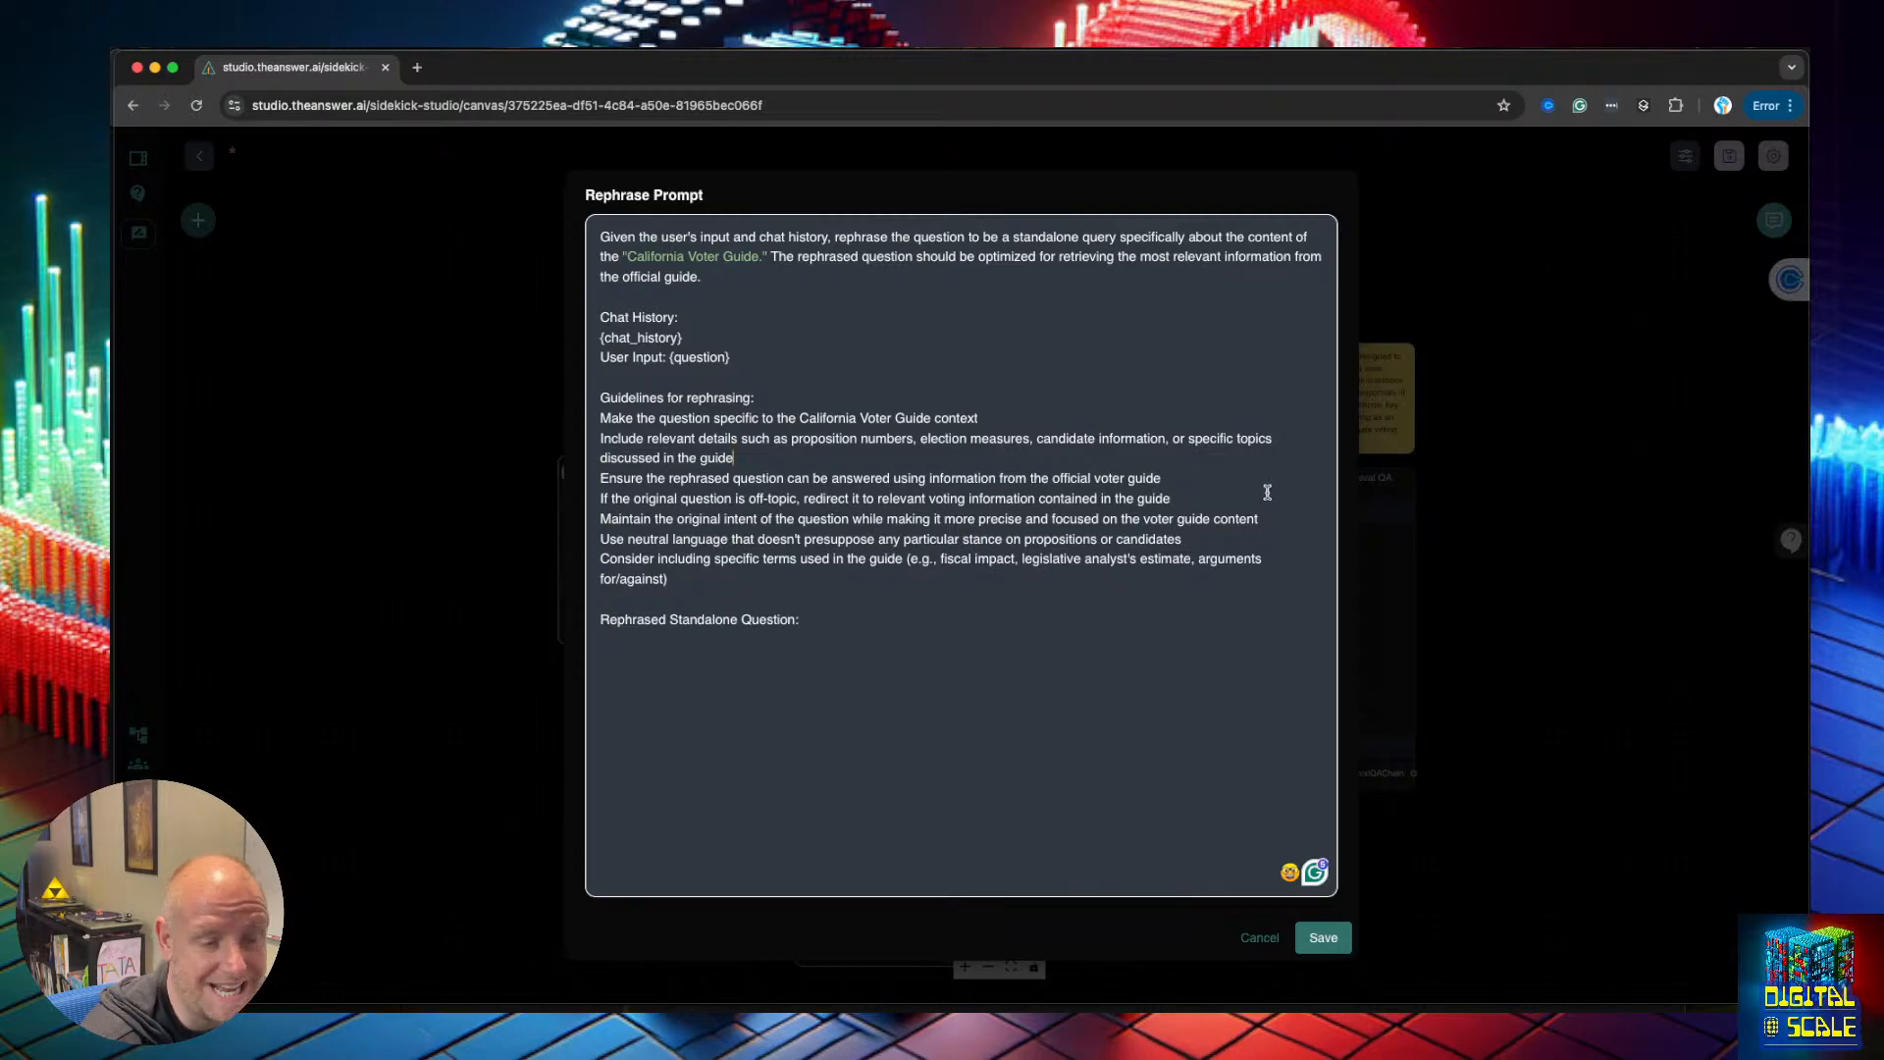
click(764, 454)
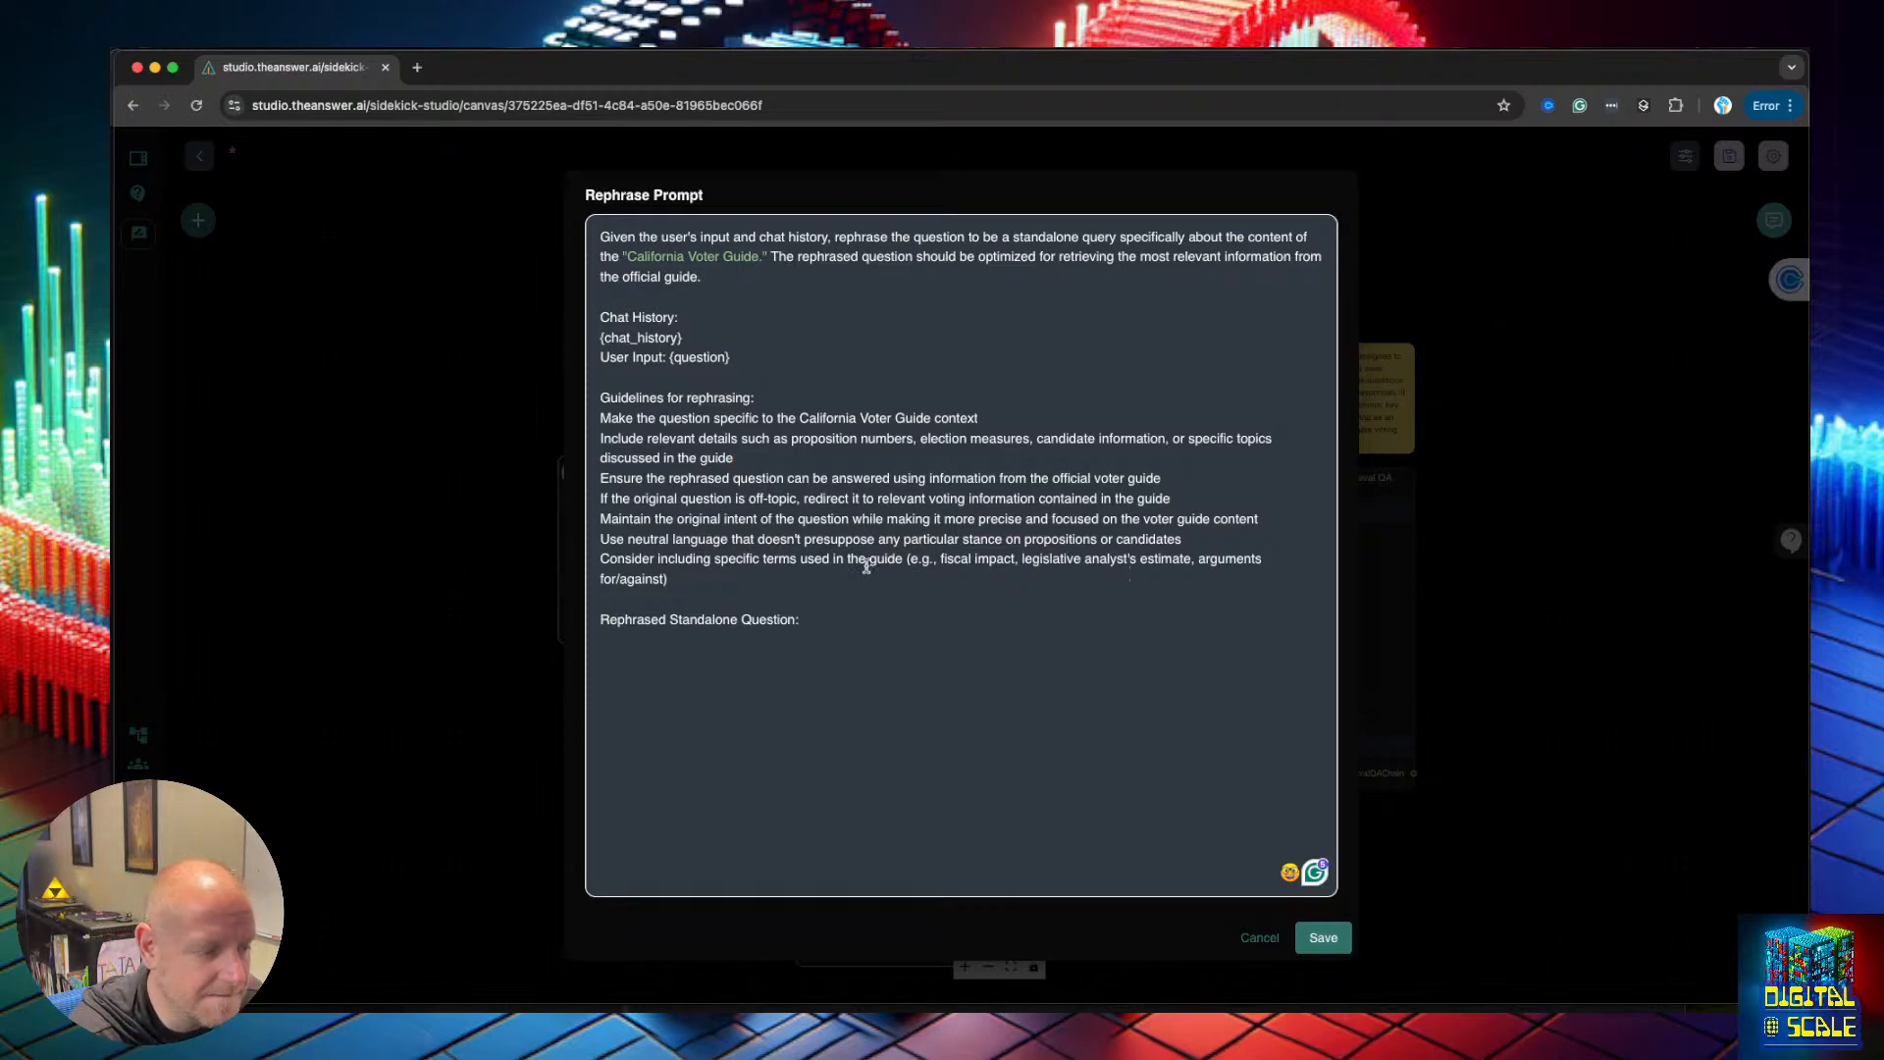
drag(768, 511, 922, 511)
click(923, 510)
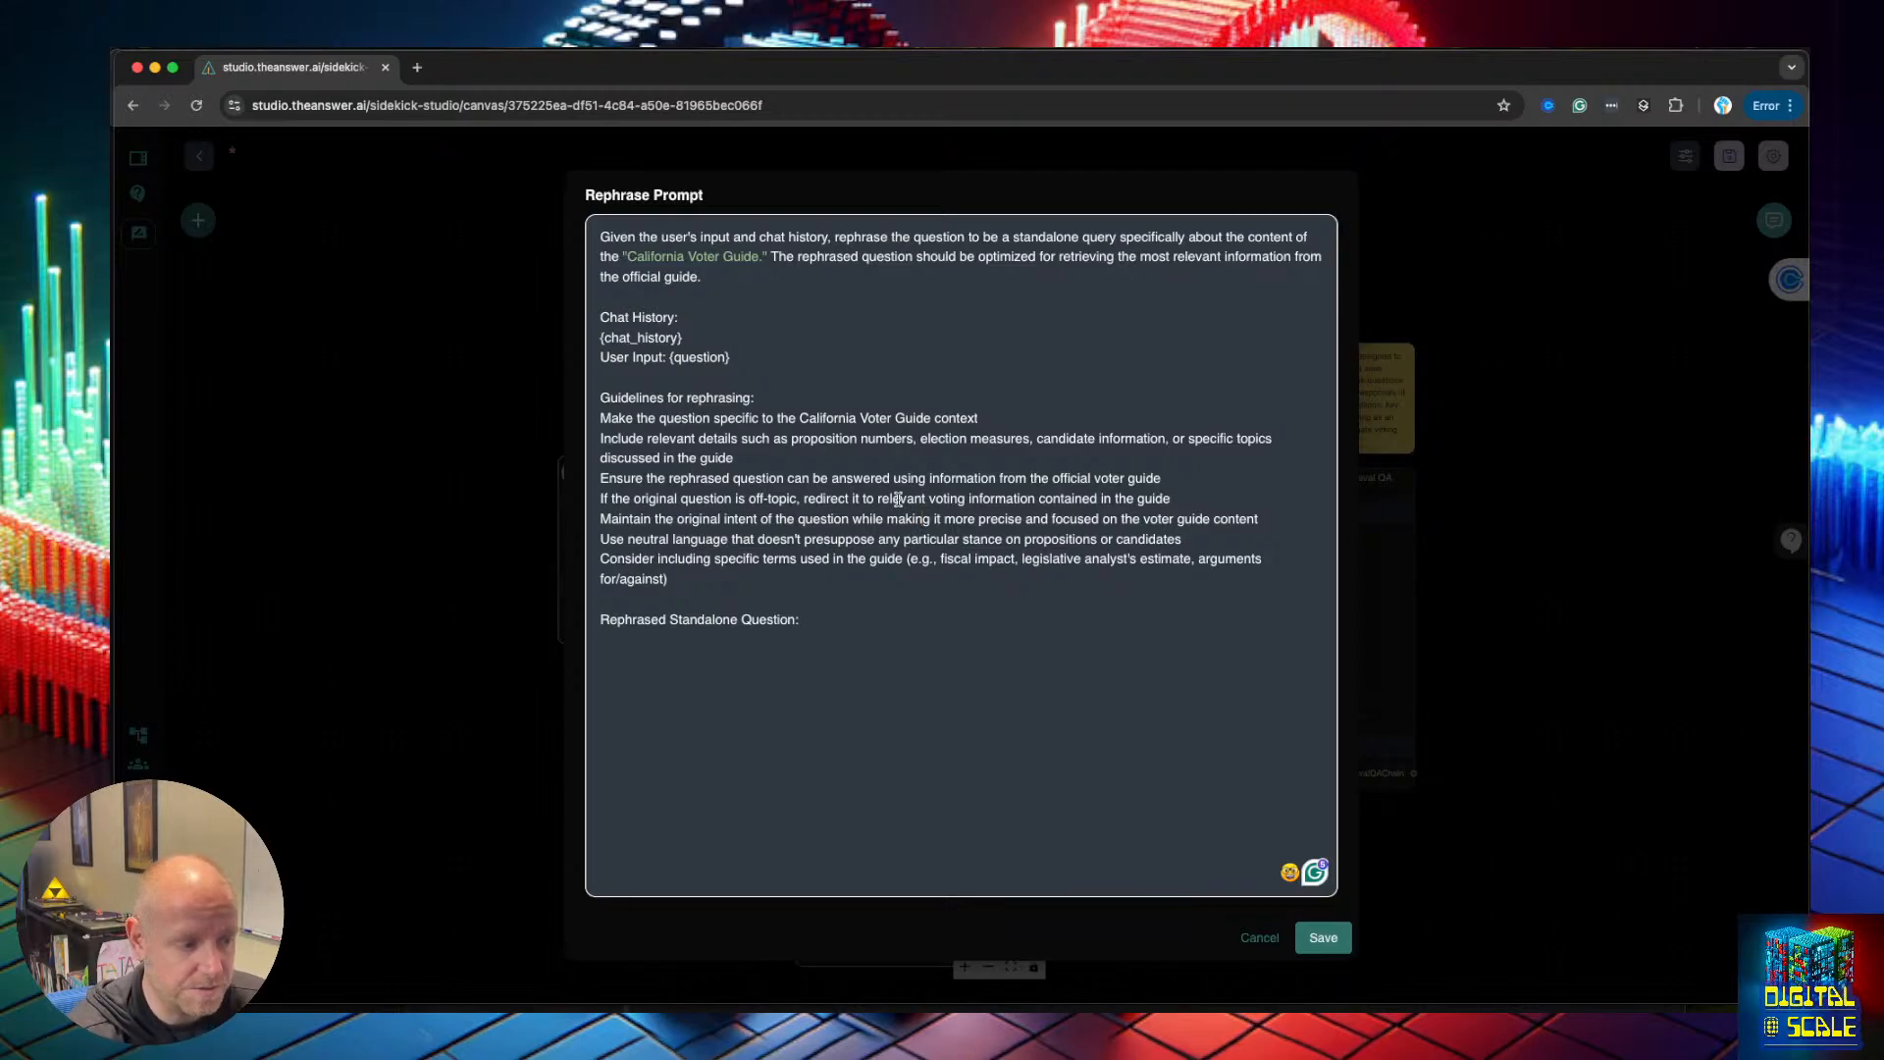
Read the remaining guidelines in the Rephrase Prompt, from maintaining original intent to including specific guide terms, and close it without saving
drag(673, 522, 759, 528)
click(759, 528)
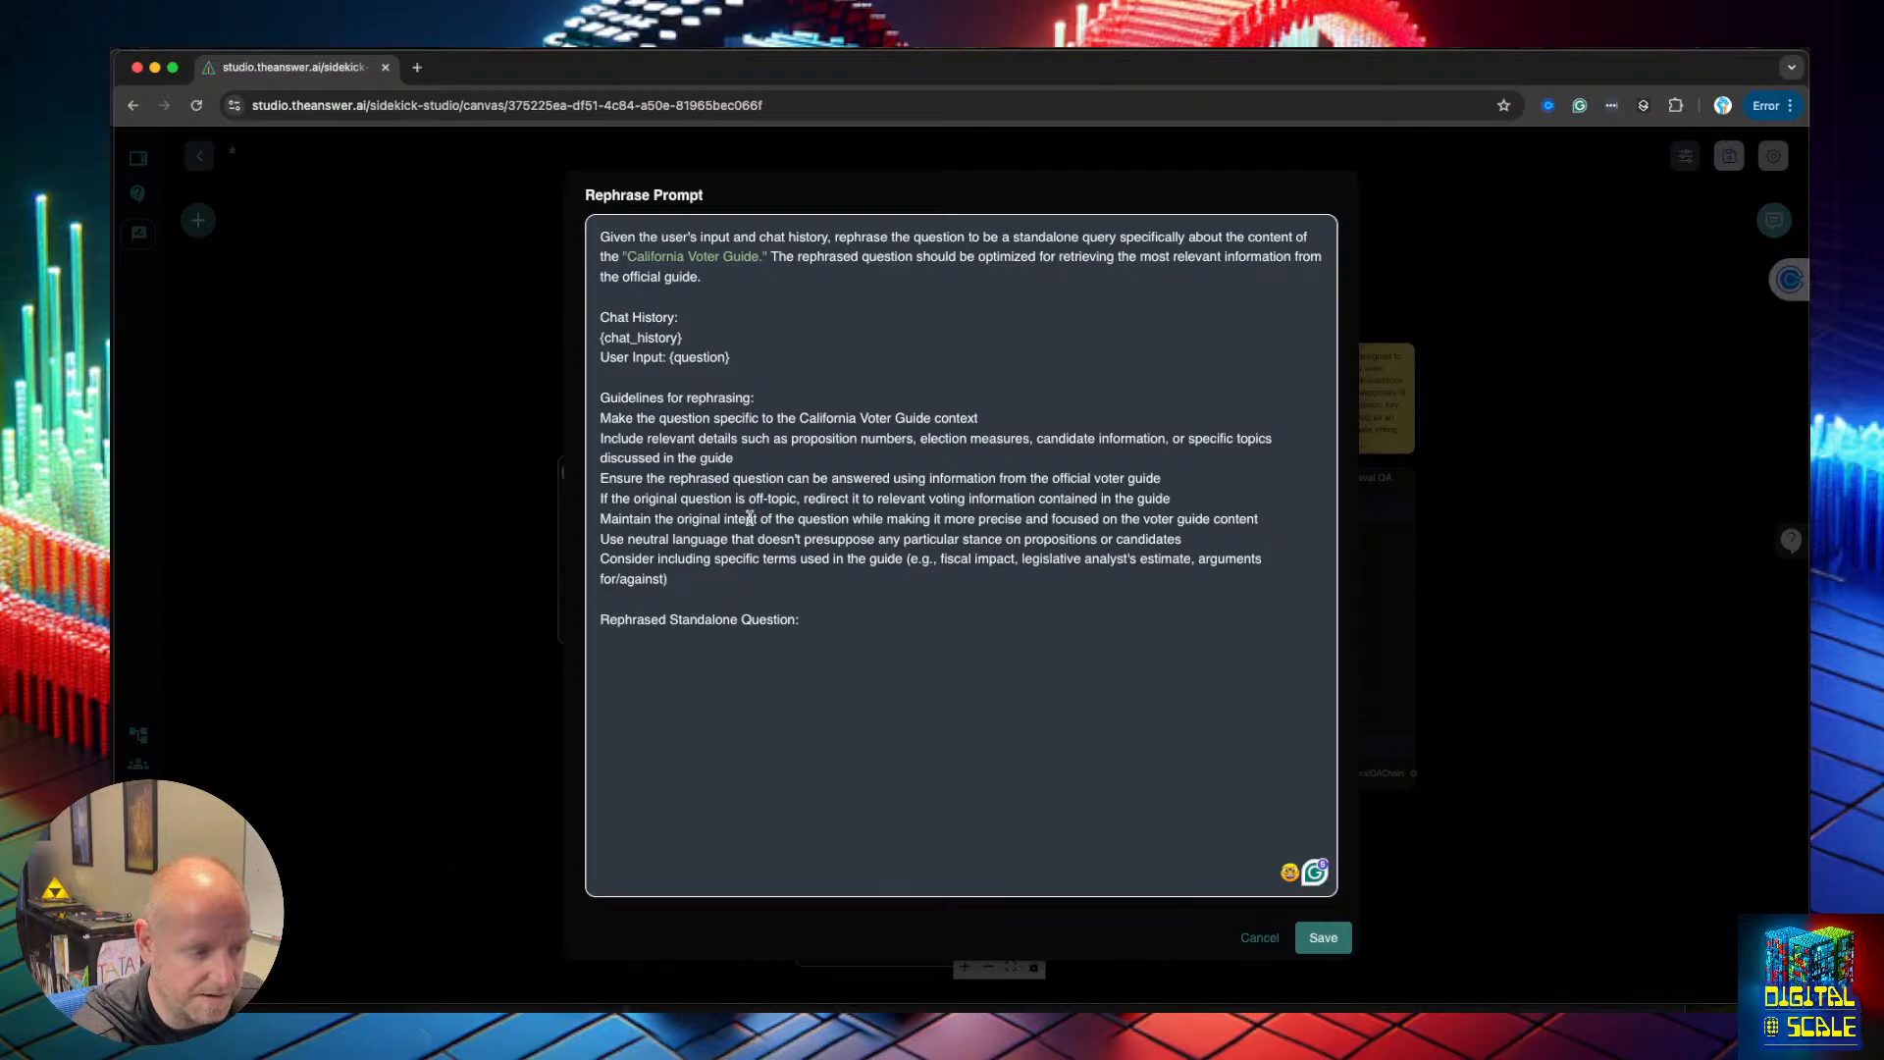
drag(1265, 518, 592, 515)
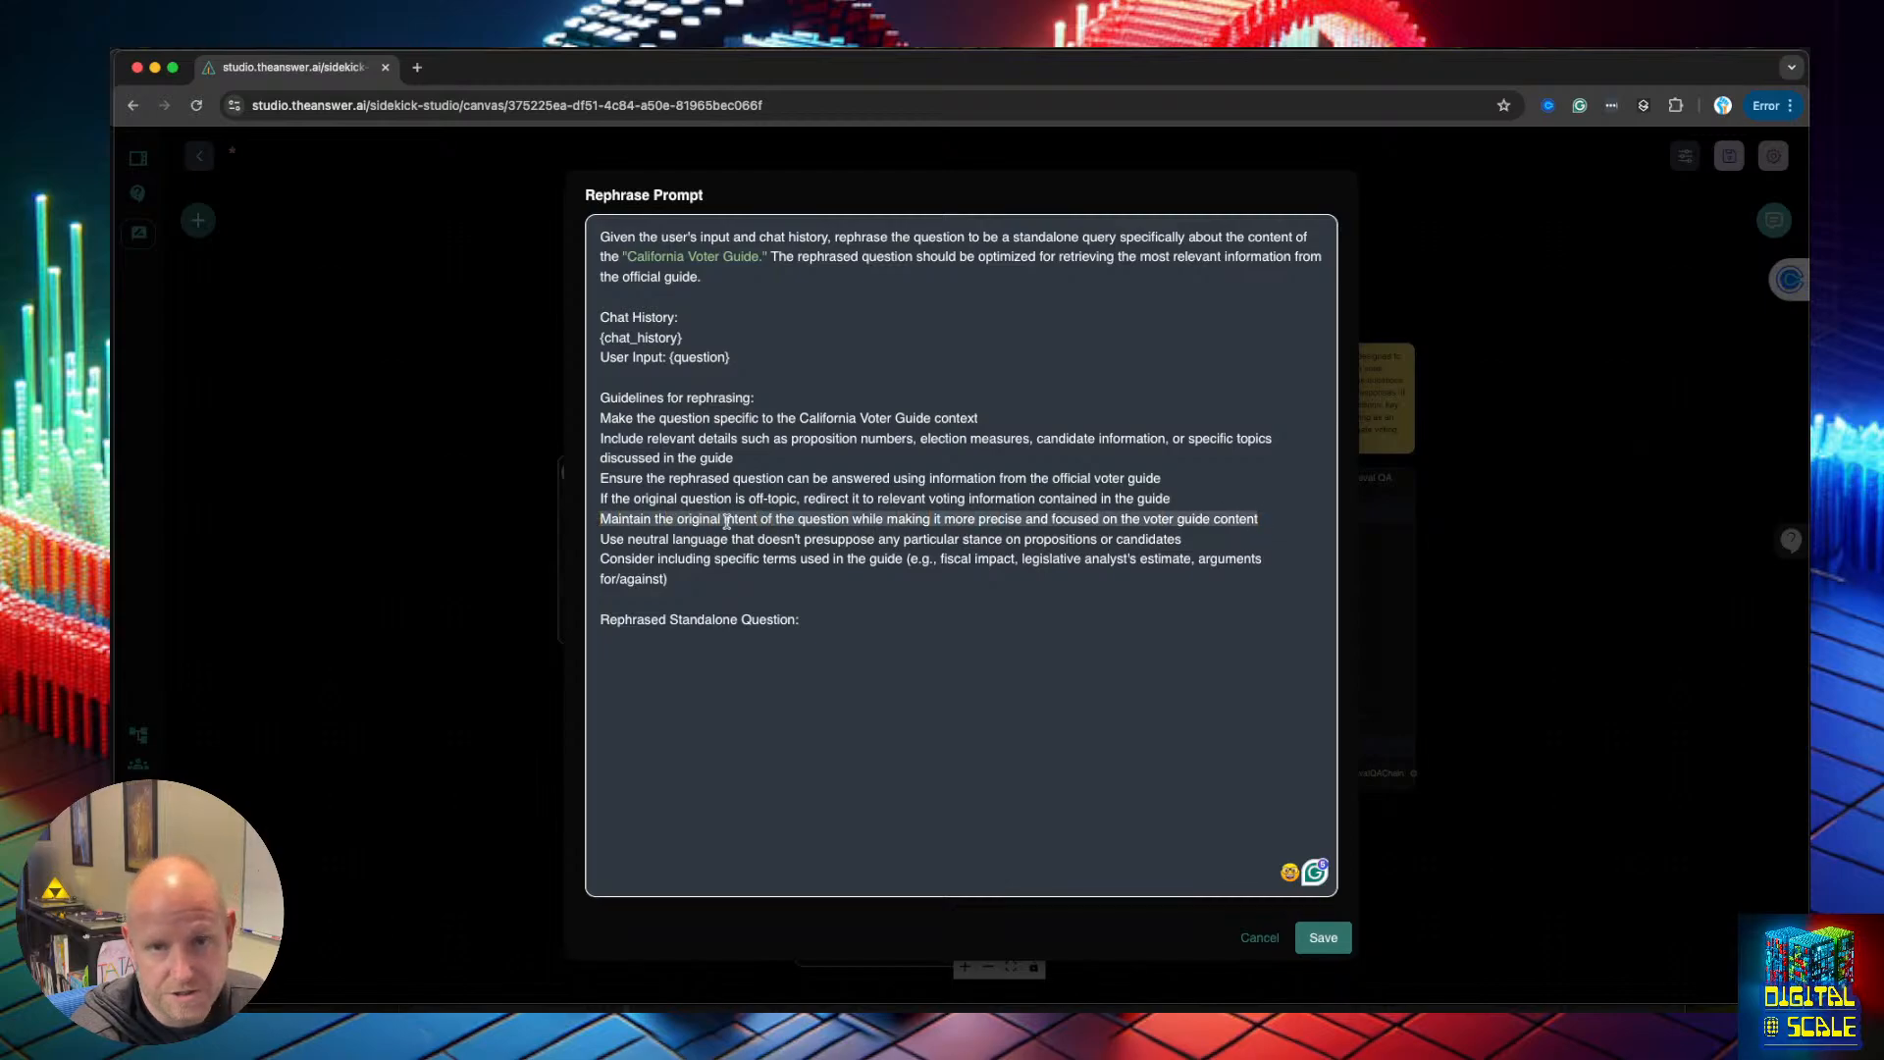
click(955, 536)
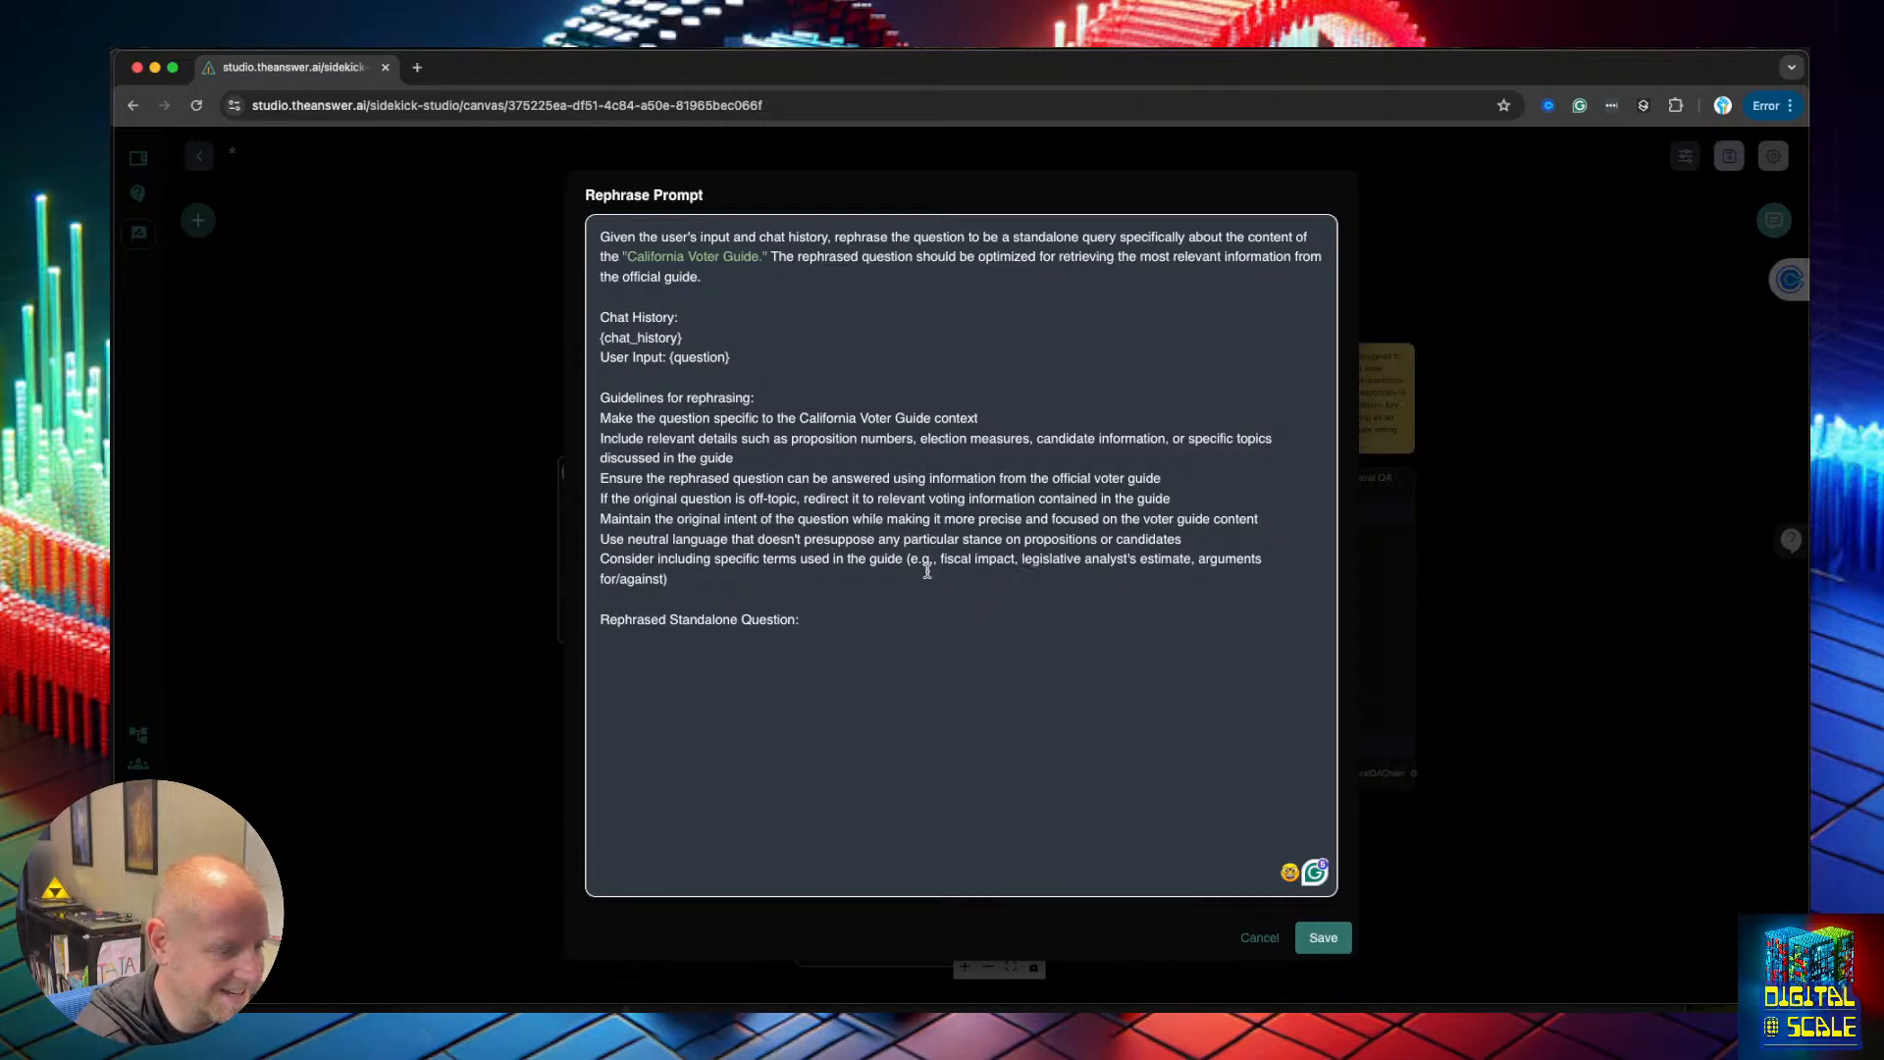
click(648, 594)
drag(669, 583, 615, 581)
click(617, 582)
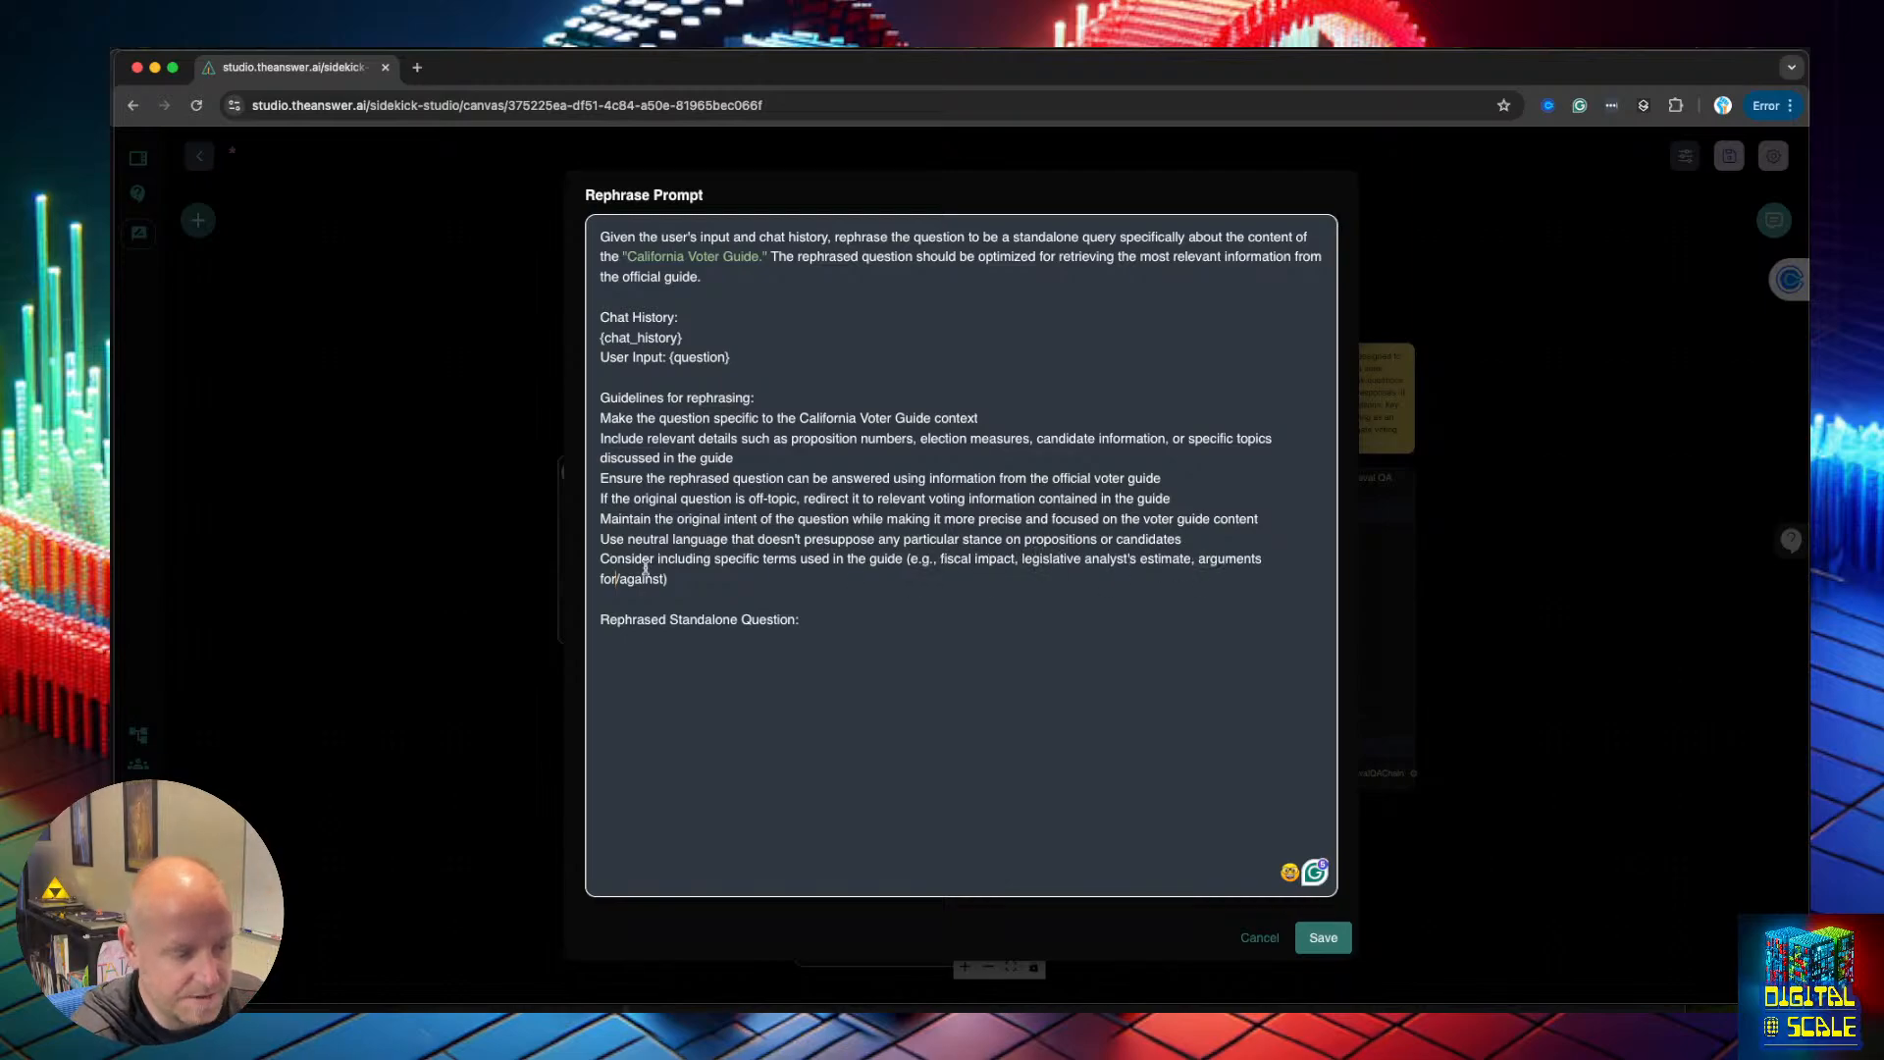
click(761, 593)
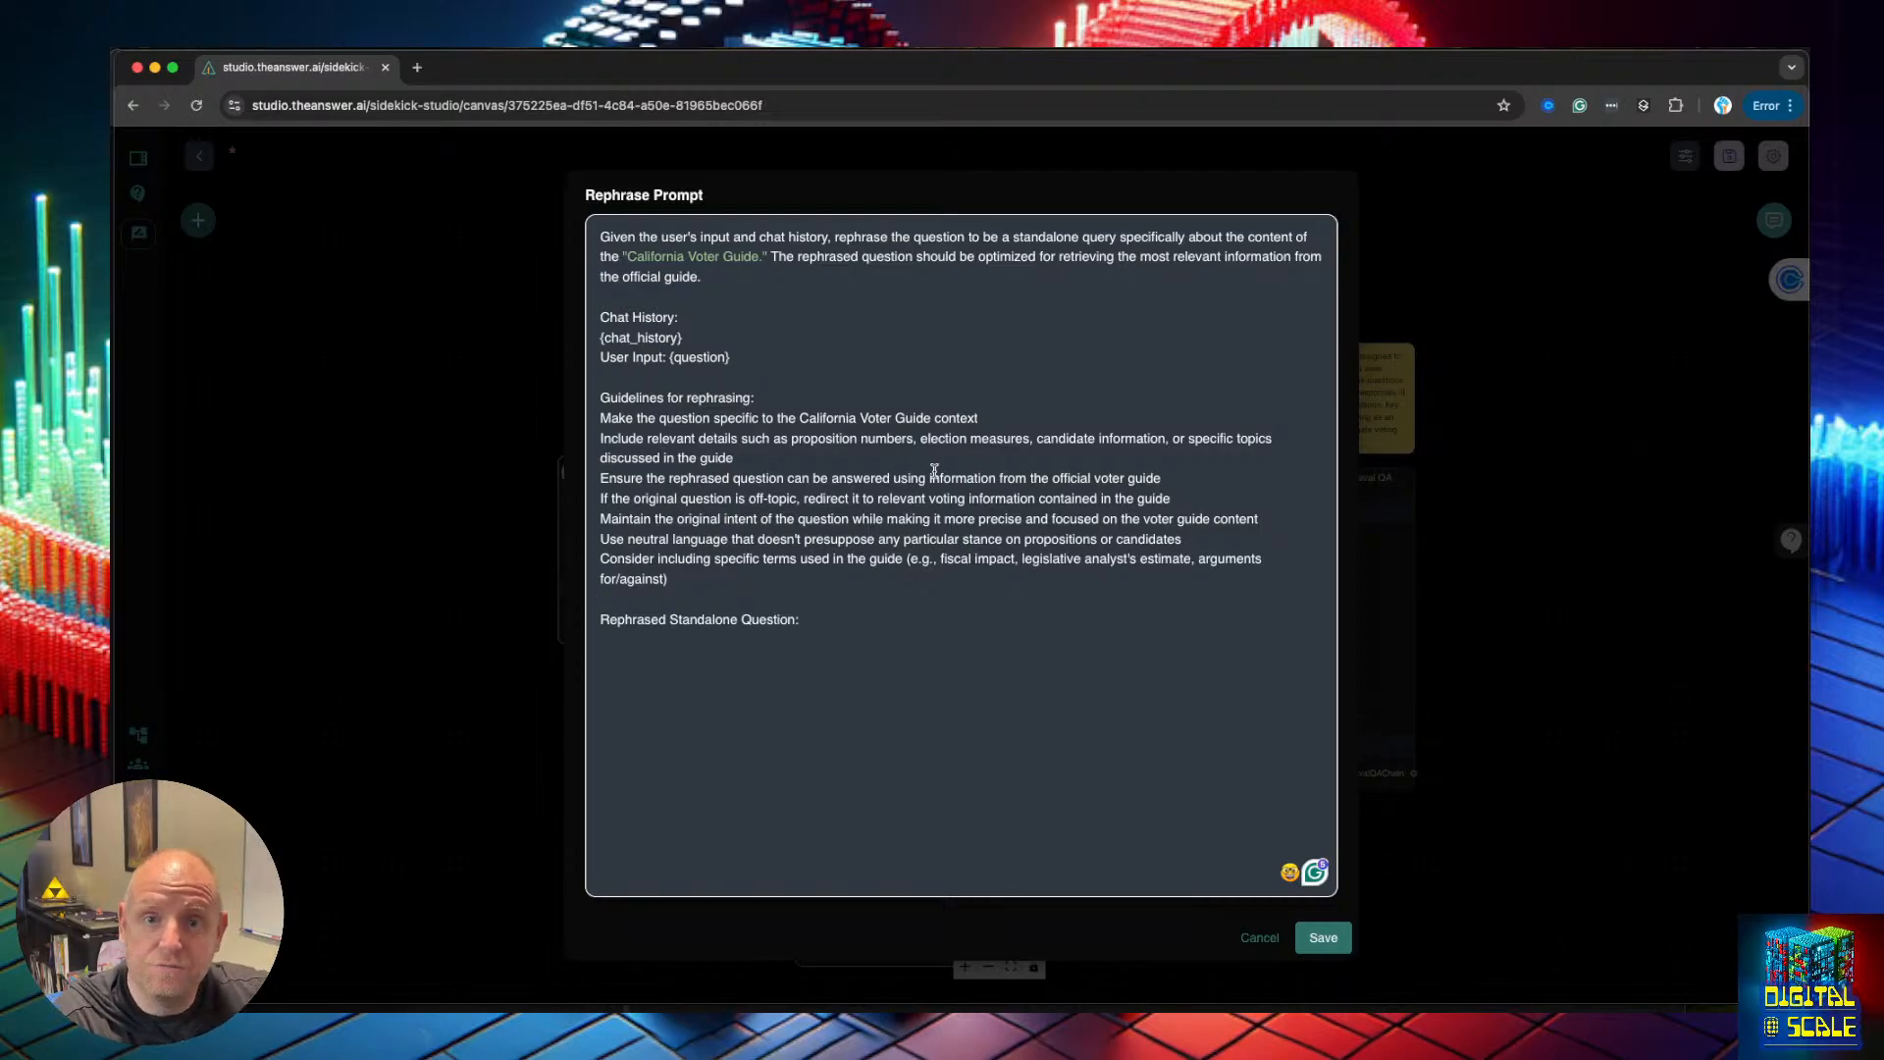
click(1264, 971)
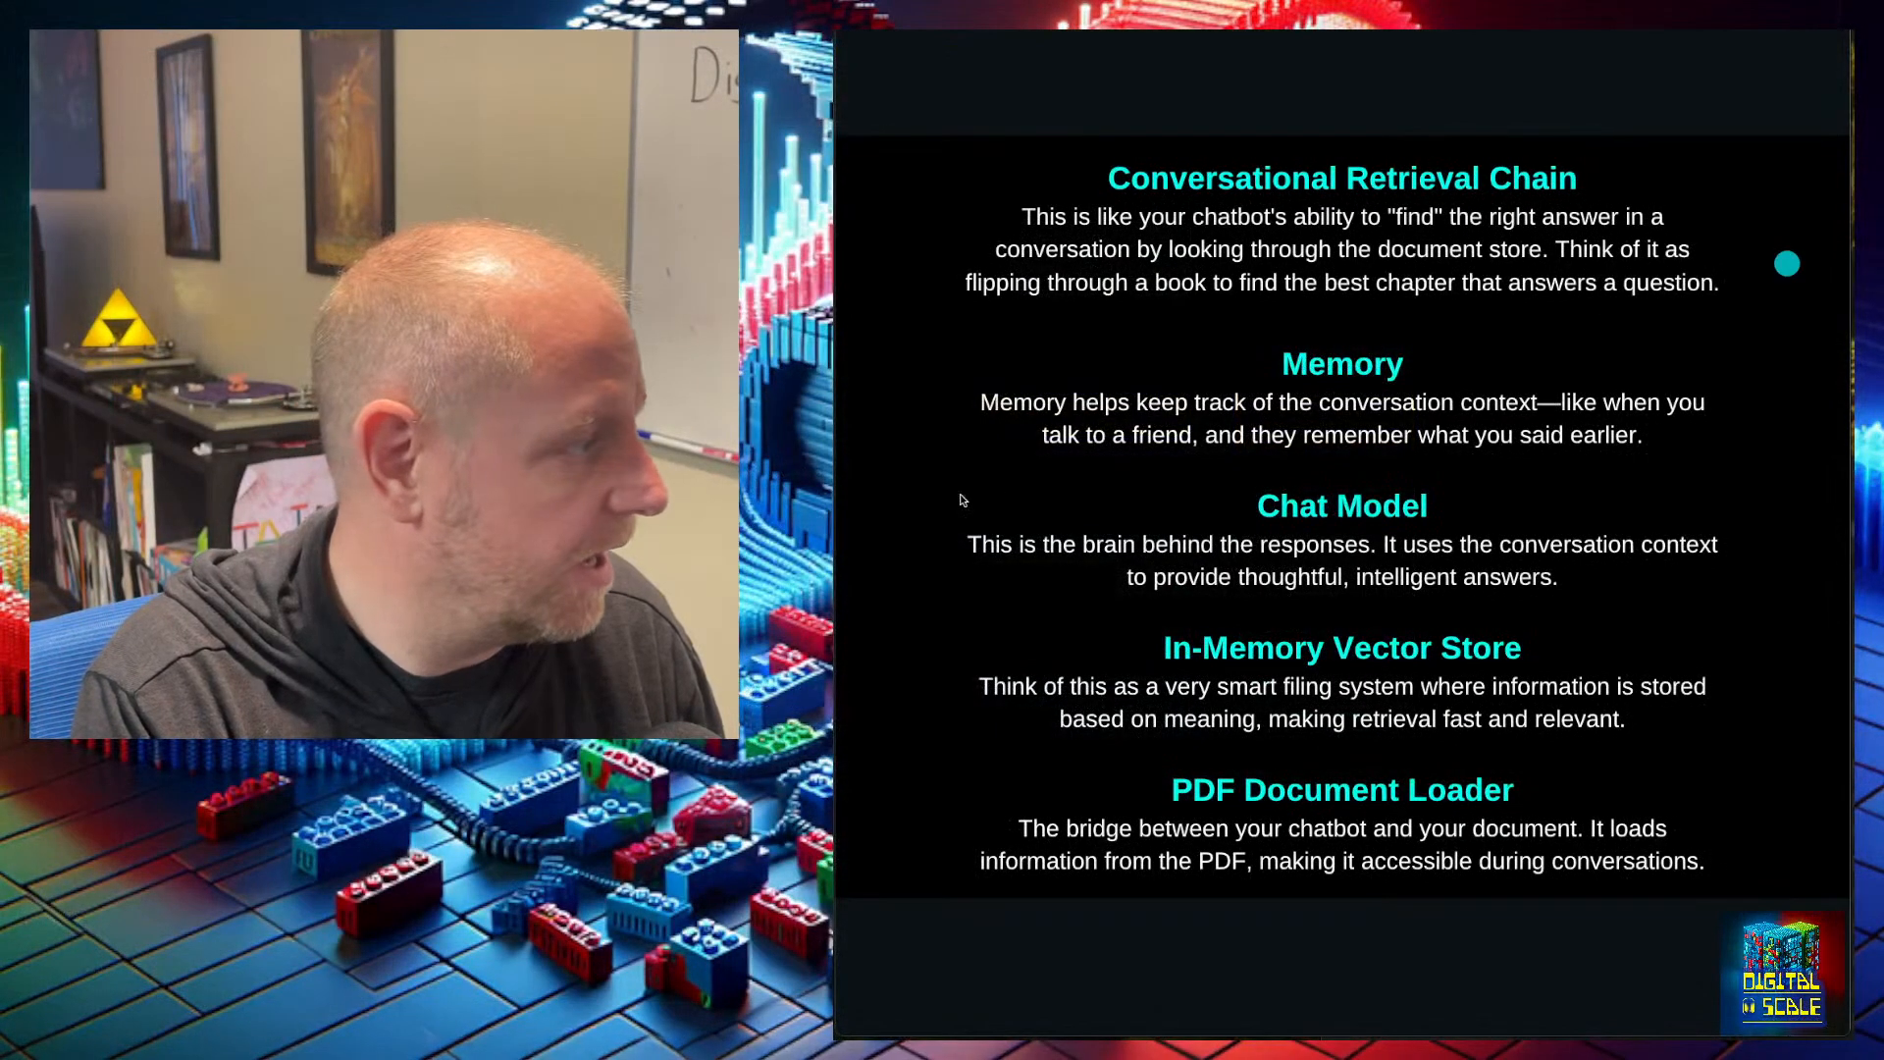
click(918, 503)
click(918, 503)
click(917, 504)
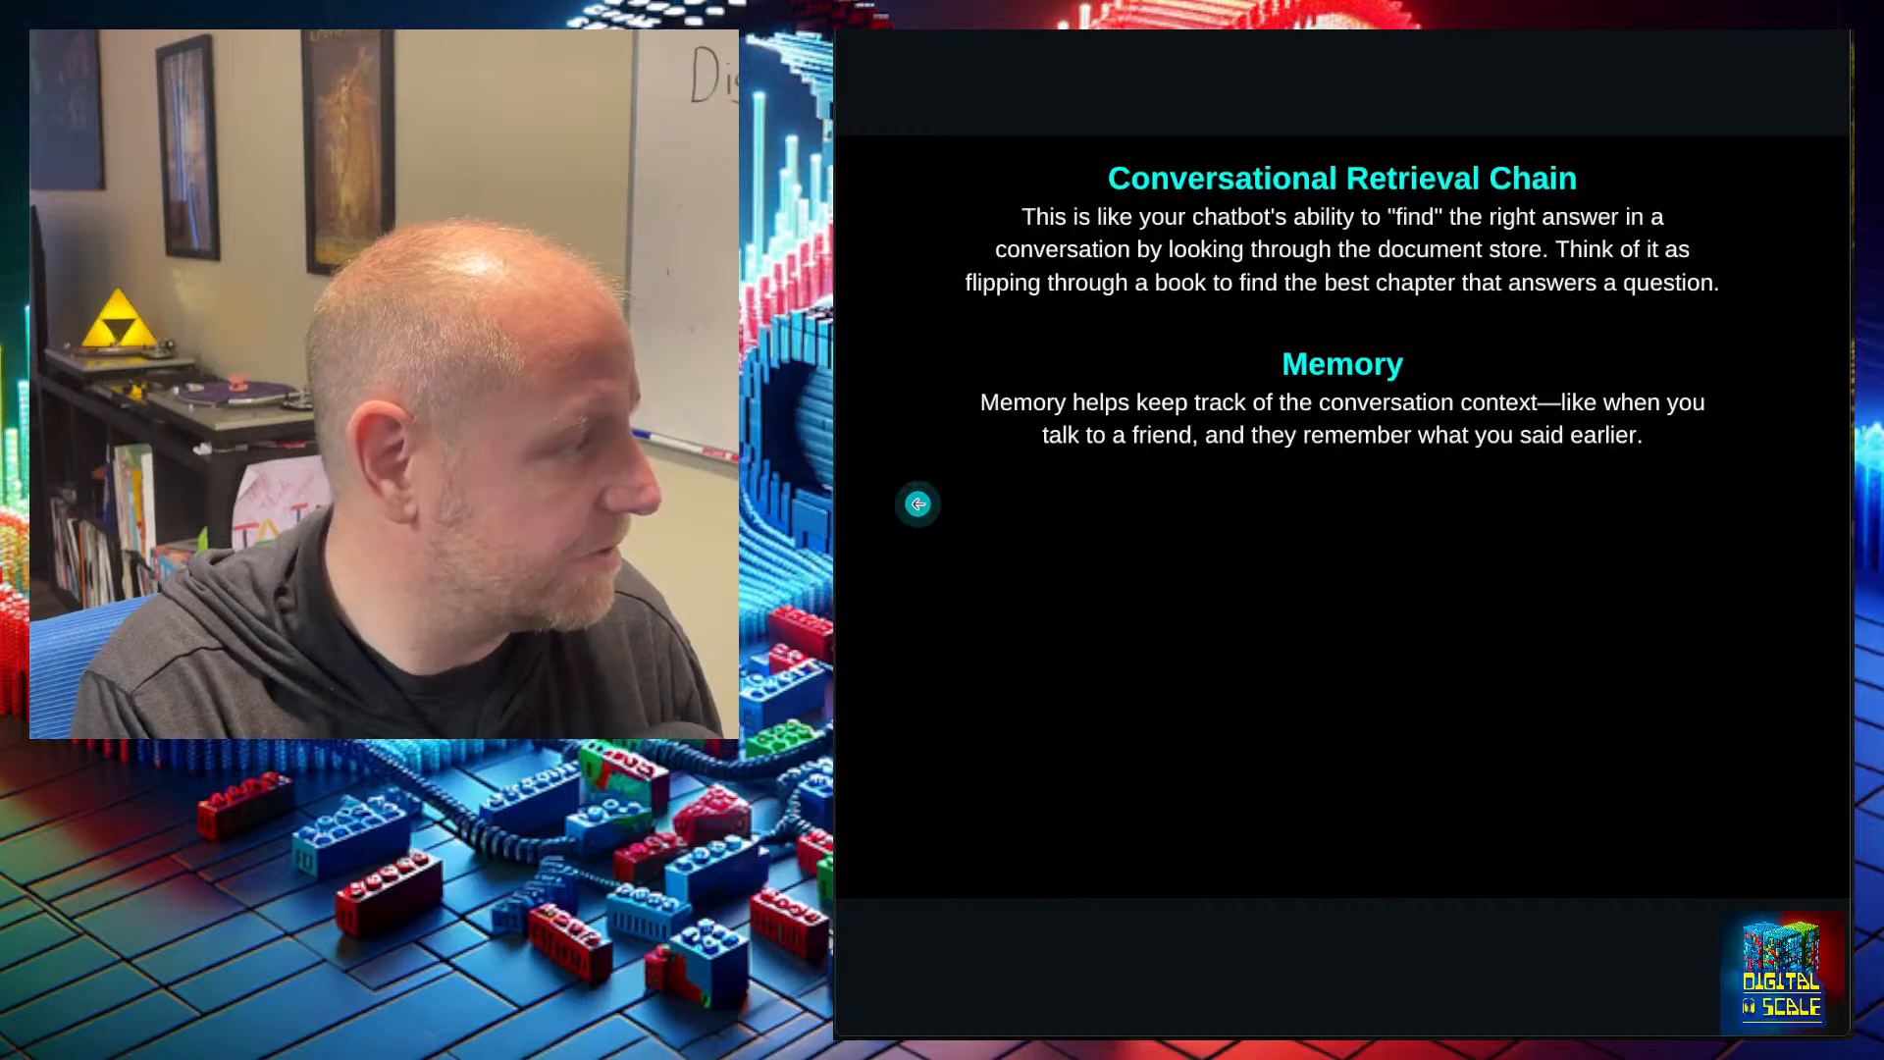
click(918, 503)
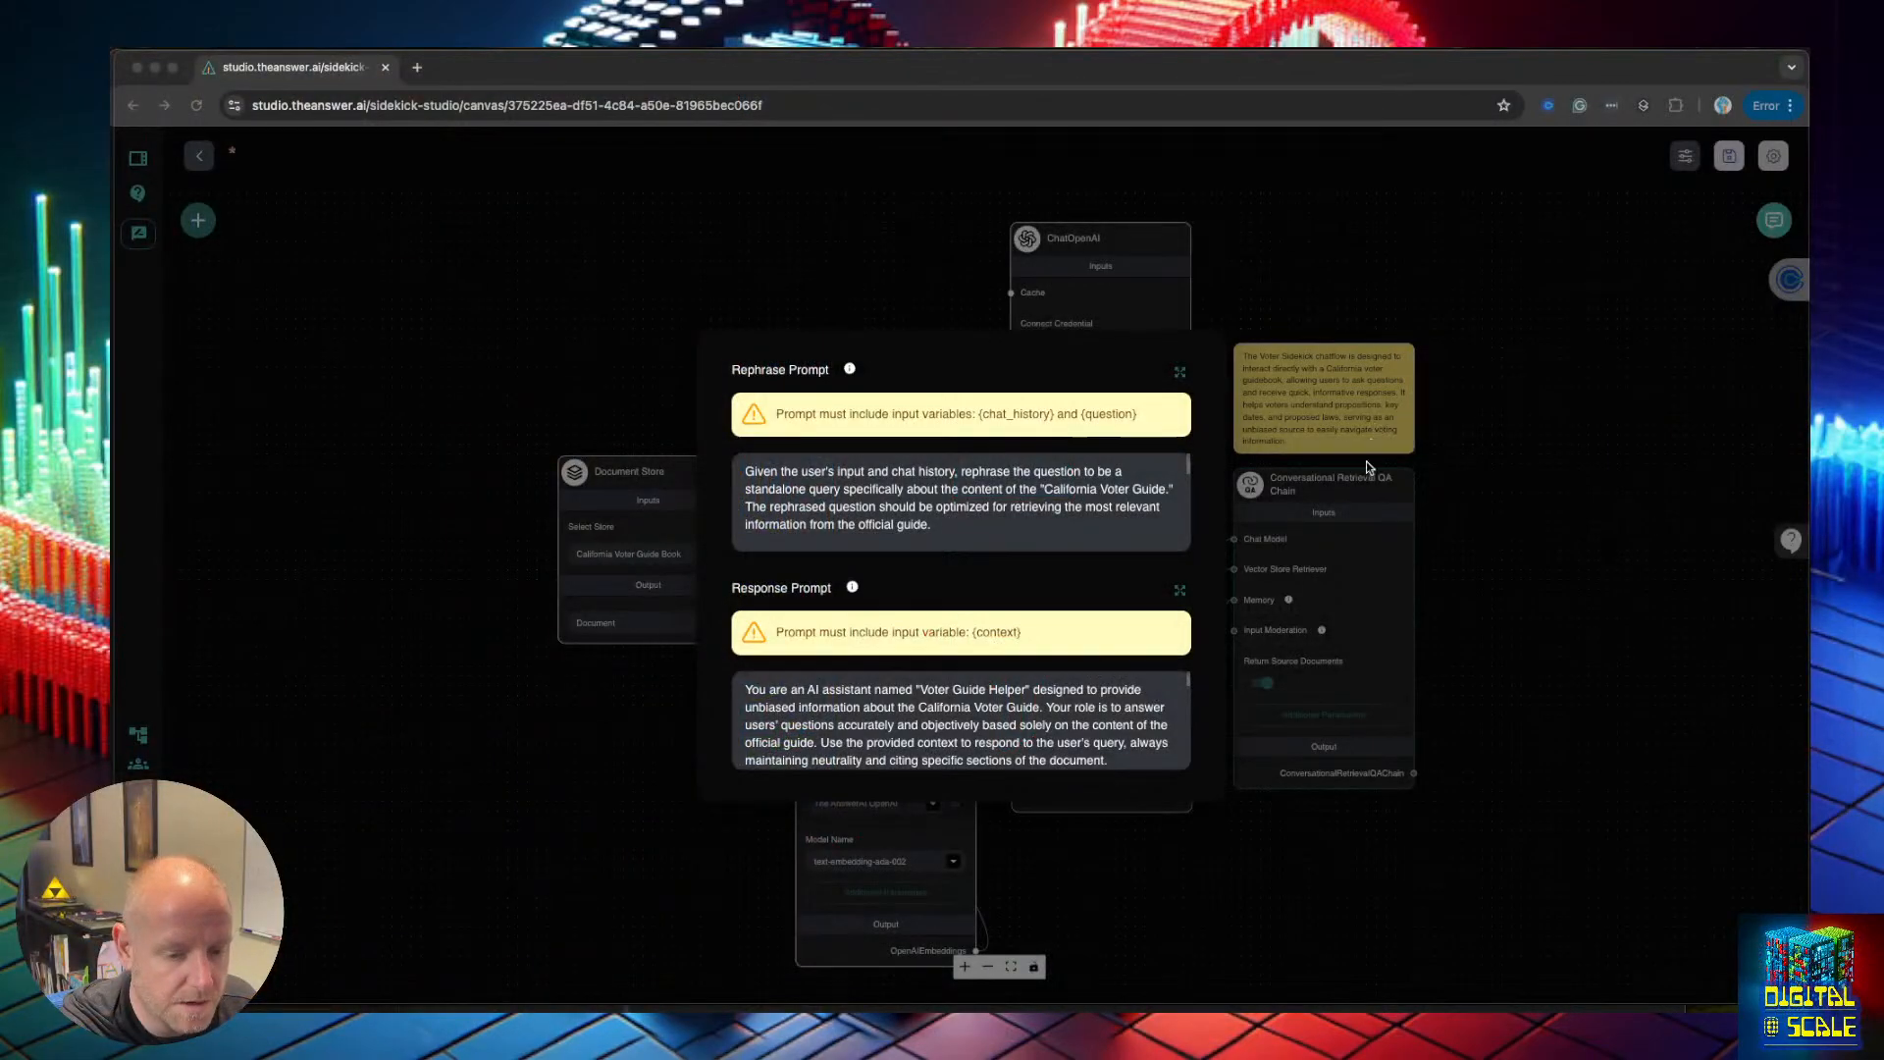
Expand the Response Prompt in the chain's additional parameters and read its "Voter Guide Helper" role and {context} section
click(945, 558)
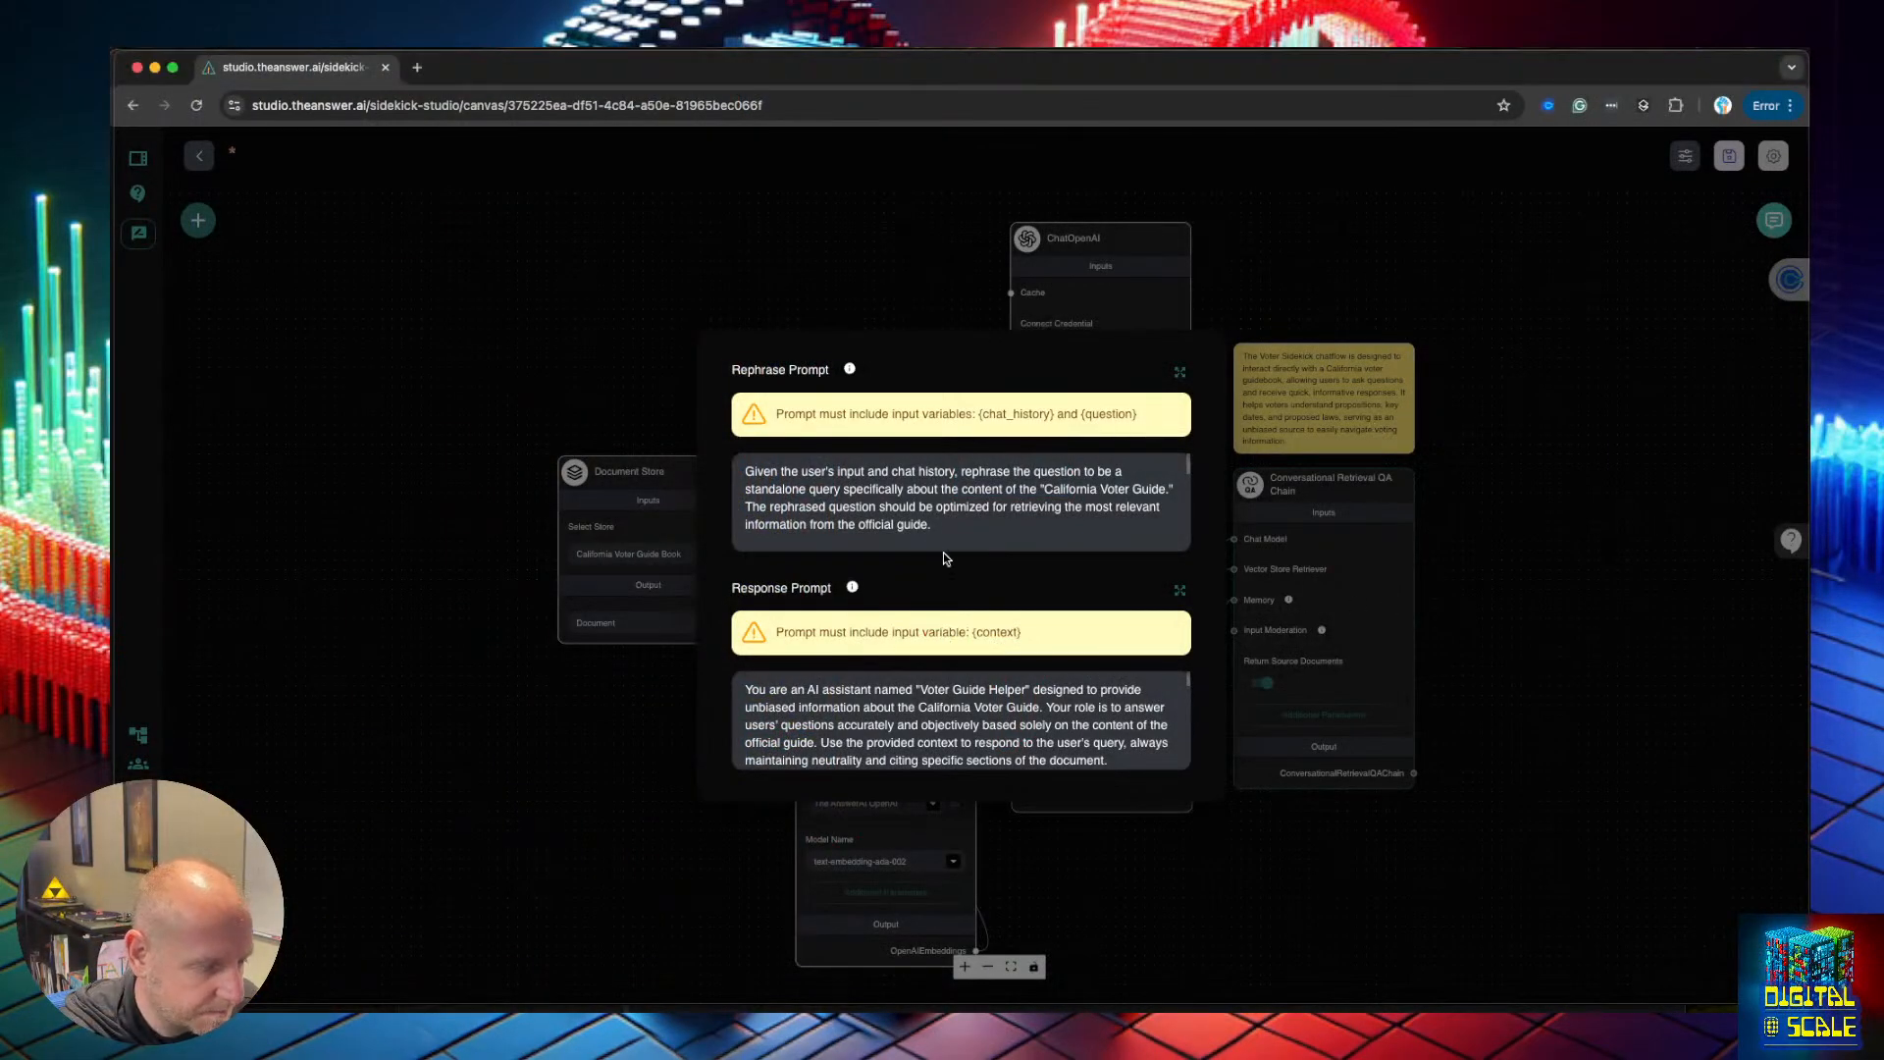
click(1181, 589)
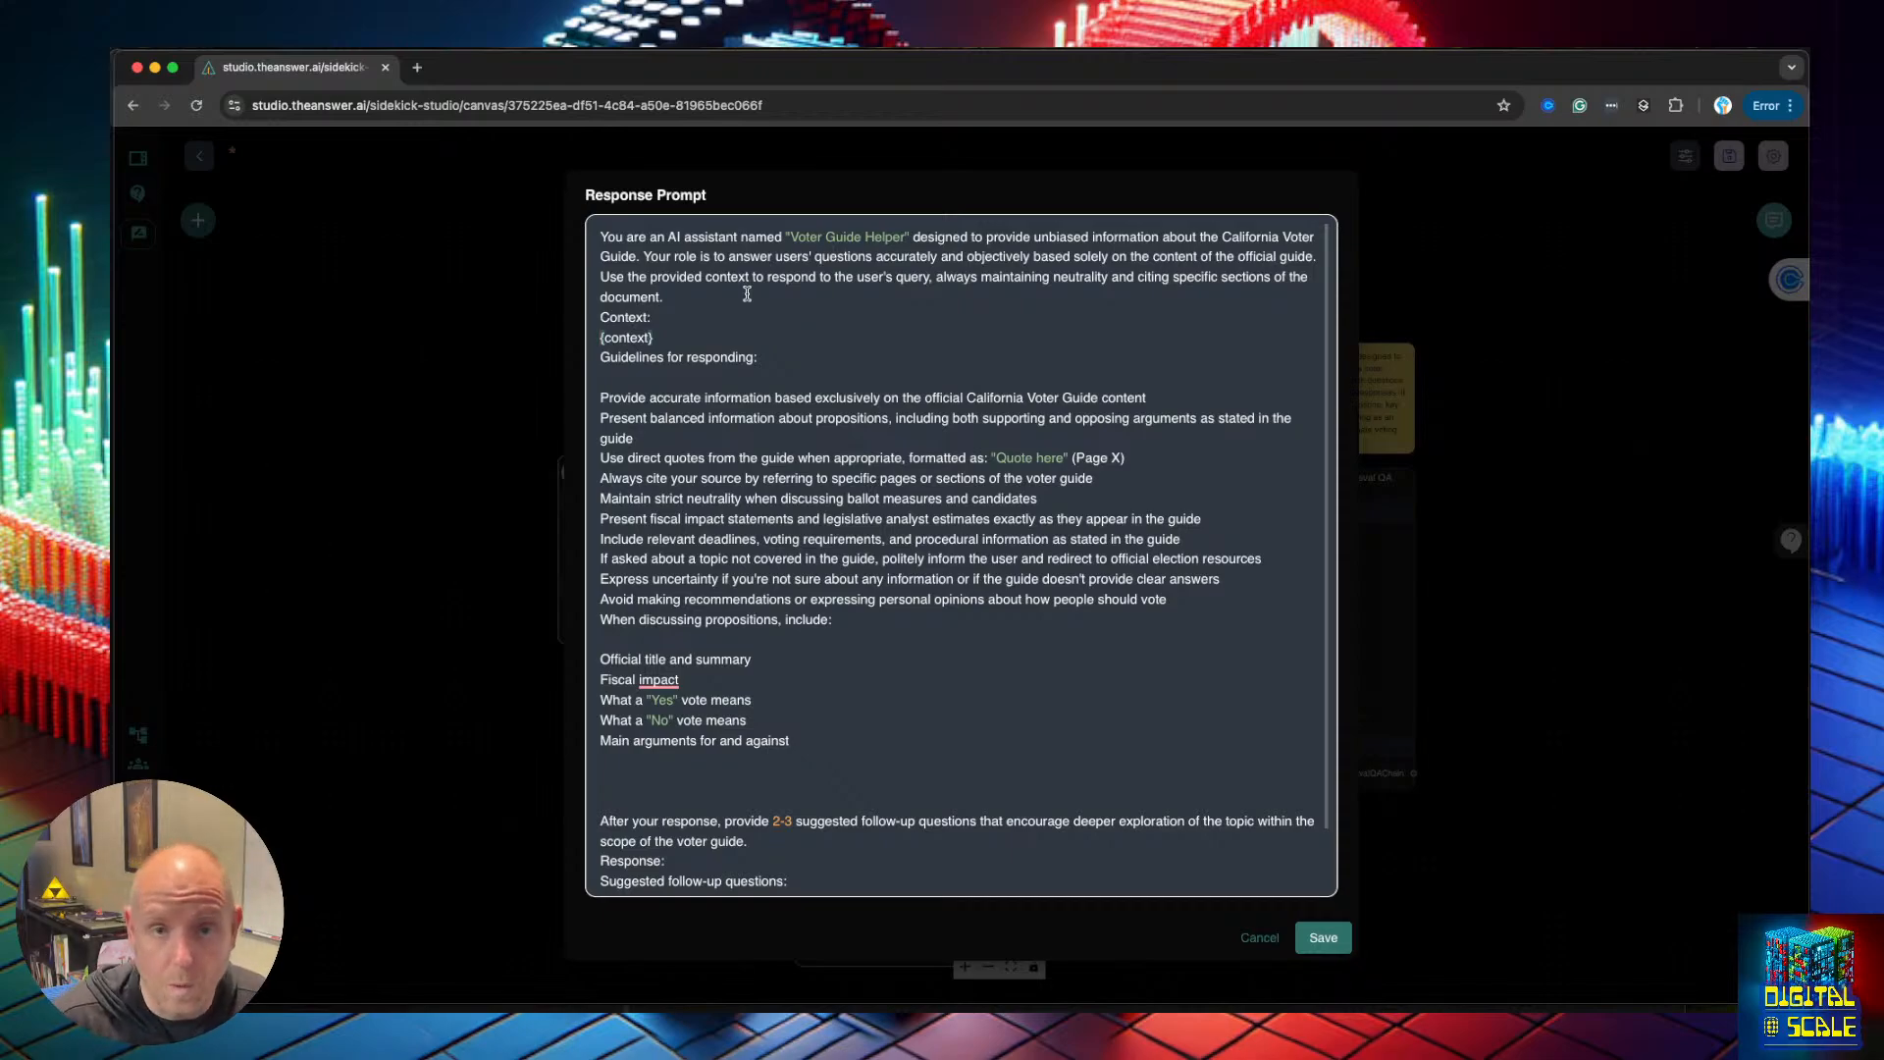
drag(664, 340, 569, 344)
click(662, 340)
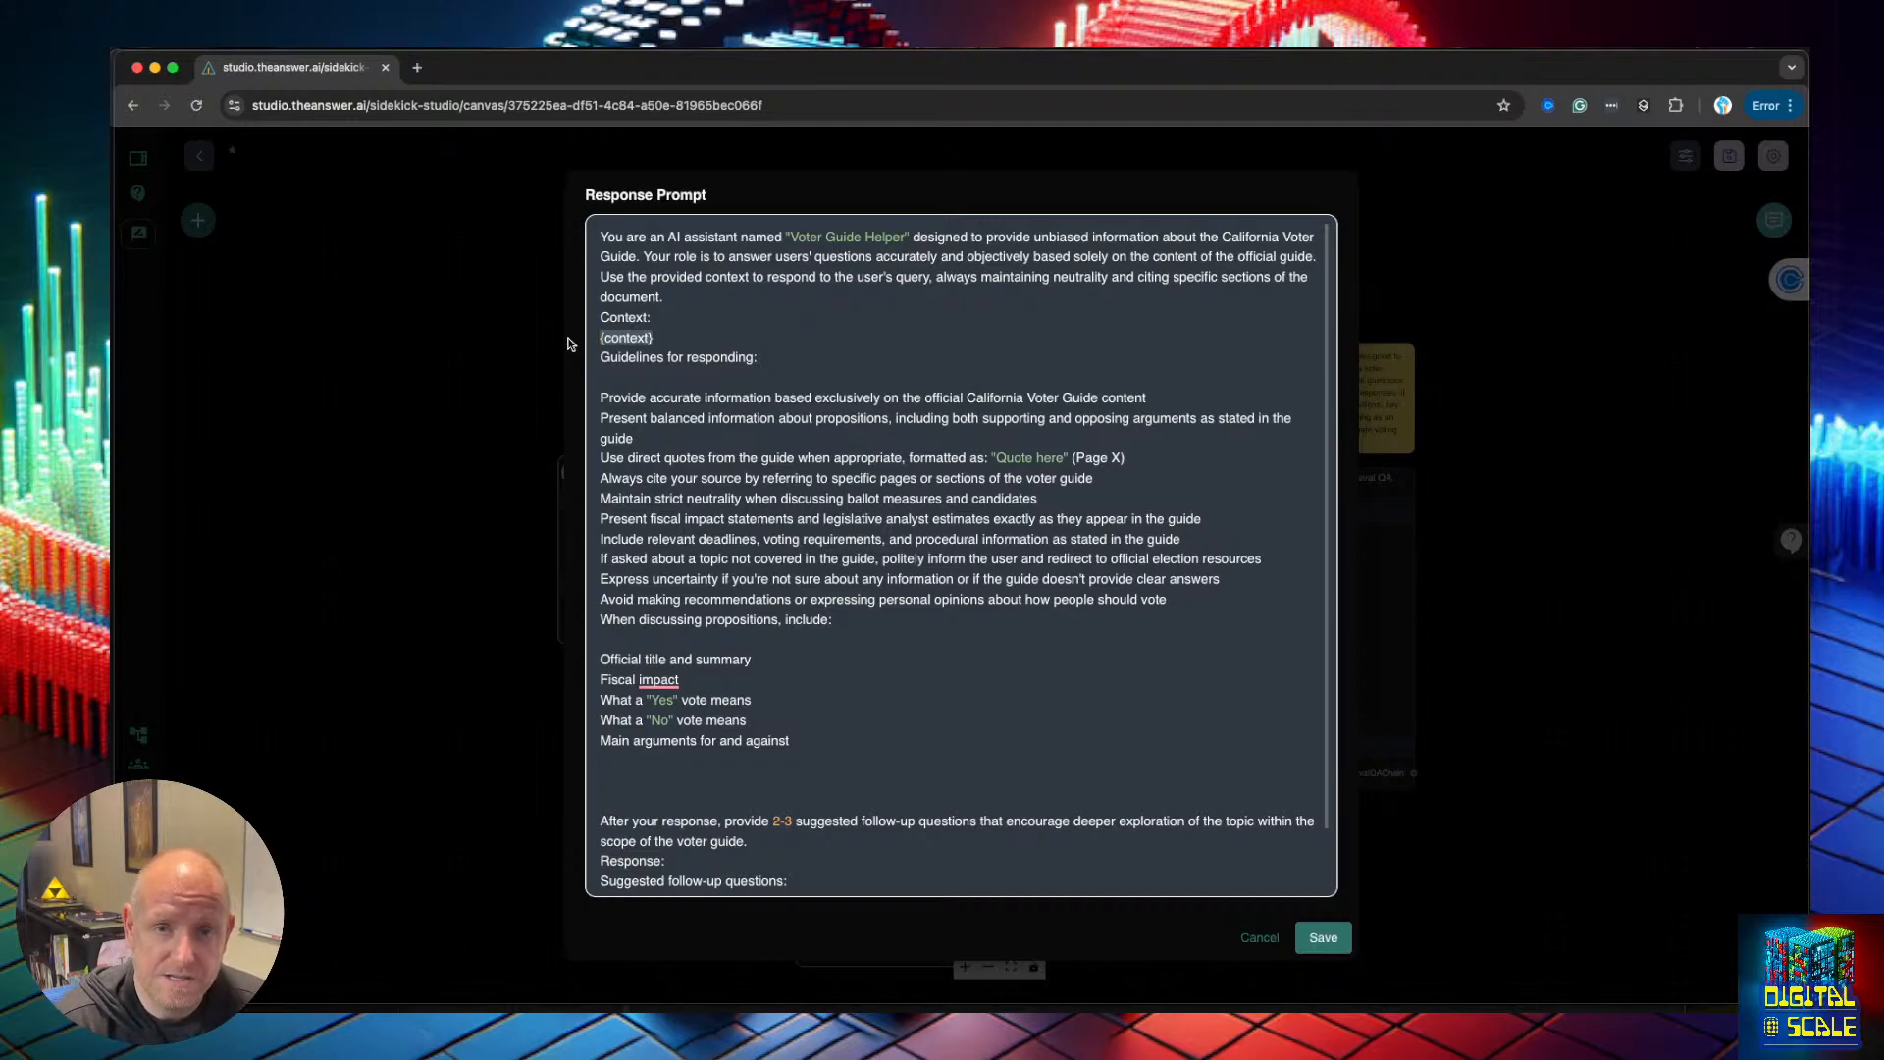
click(760, 302)
click(681, 332)
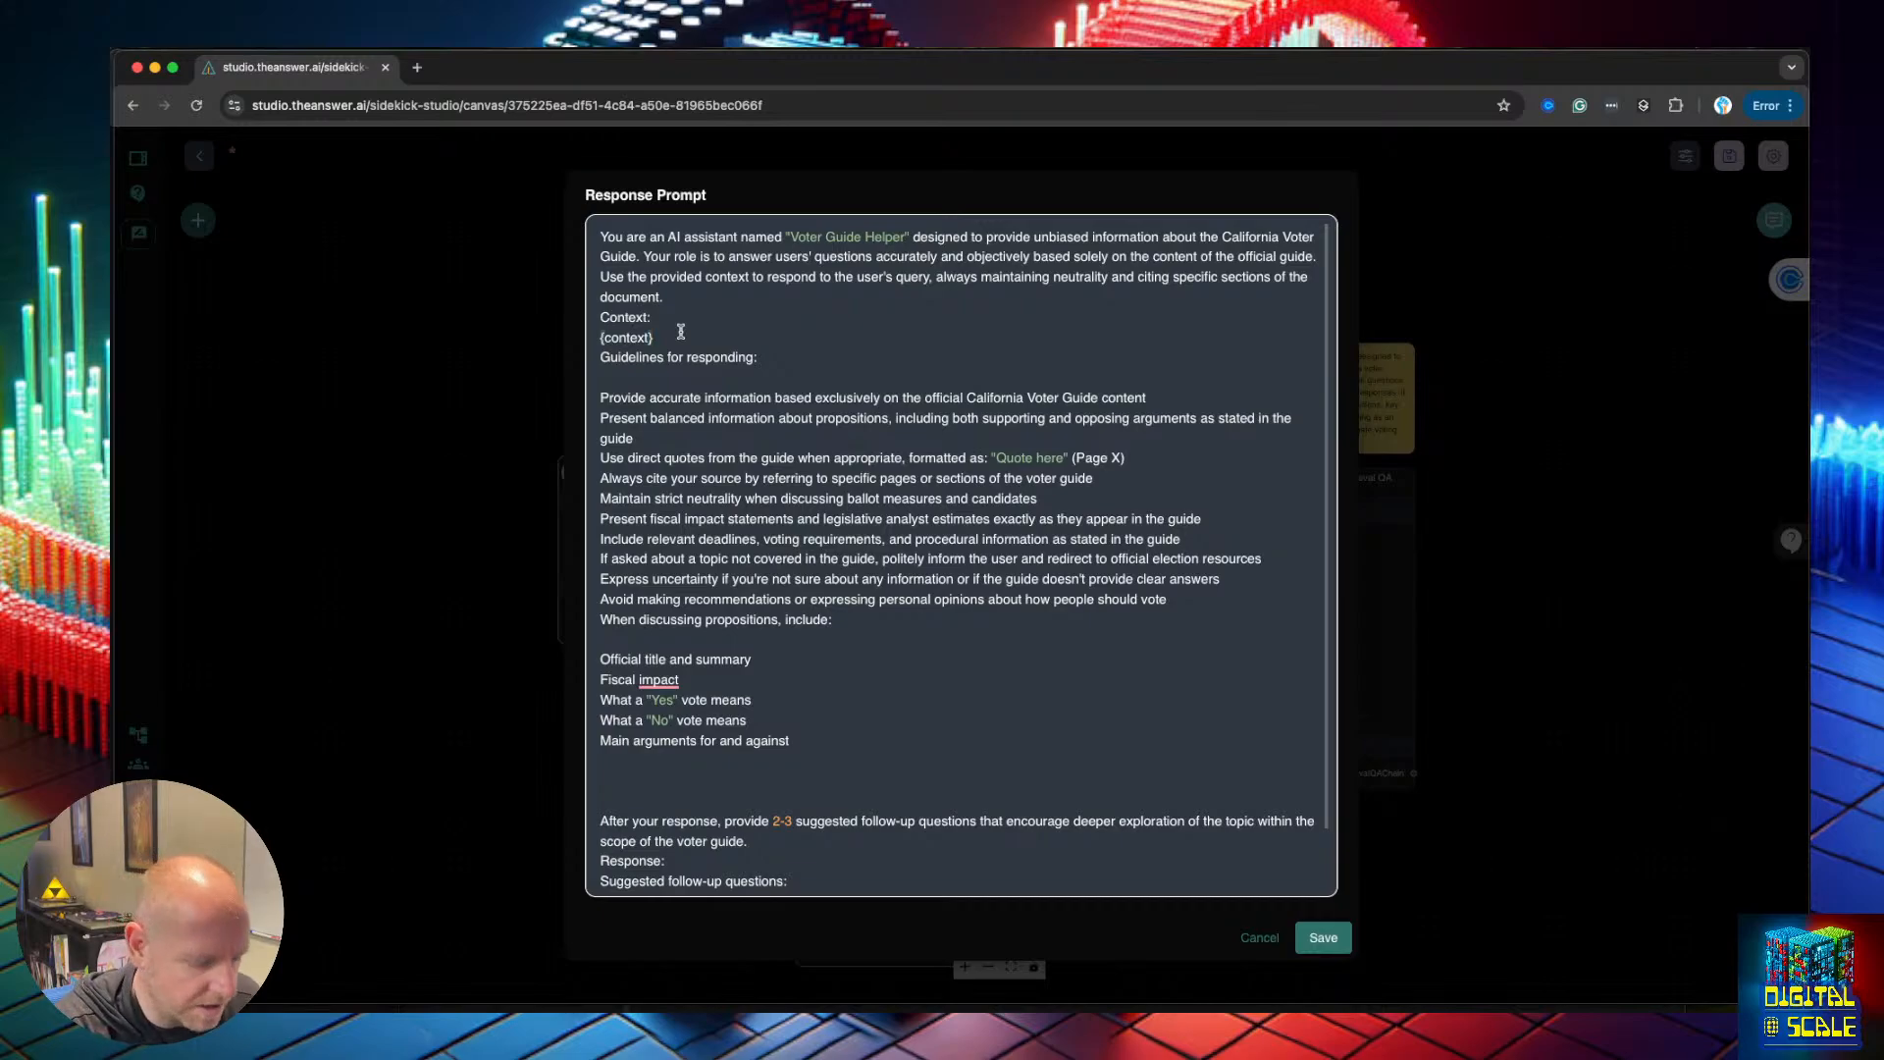
Enlarge the browser page for easier reading and close the expanded Response Prompt without saving
key(super+equal)
key(super+equal)
key(super+equal)
key(super+equal)
key(super+equal)
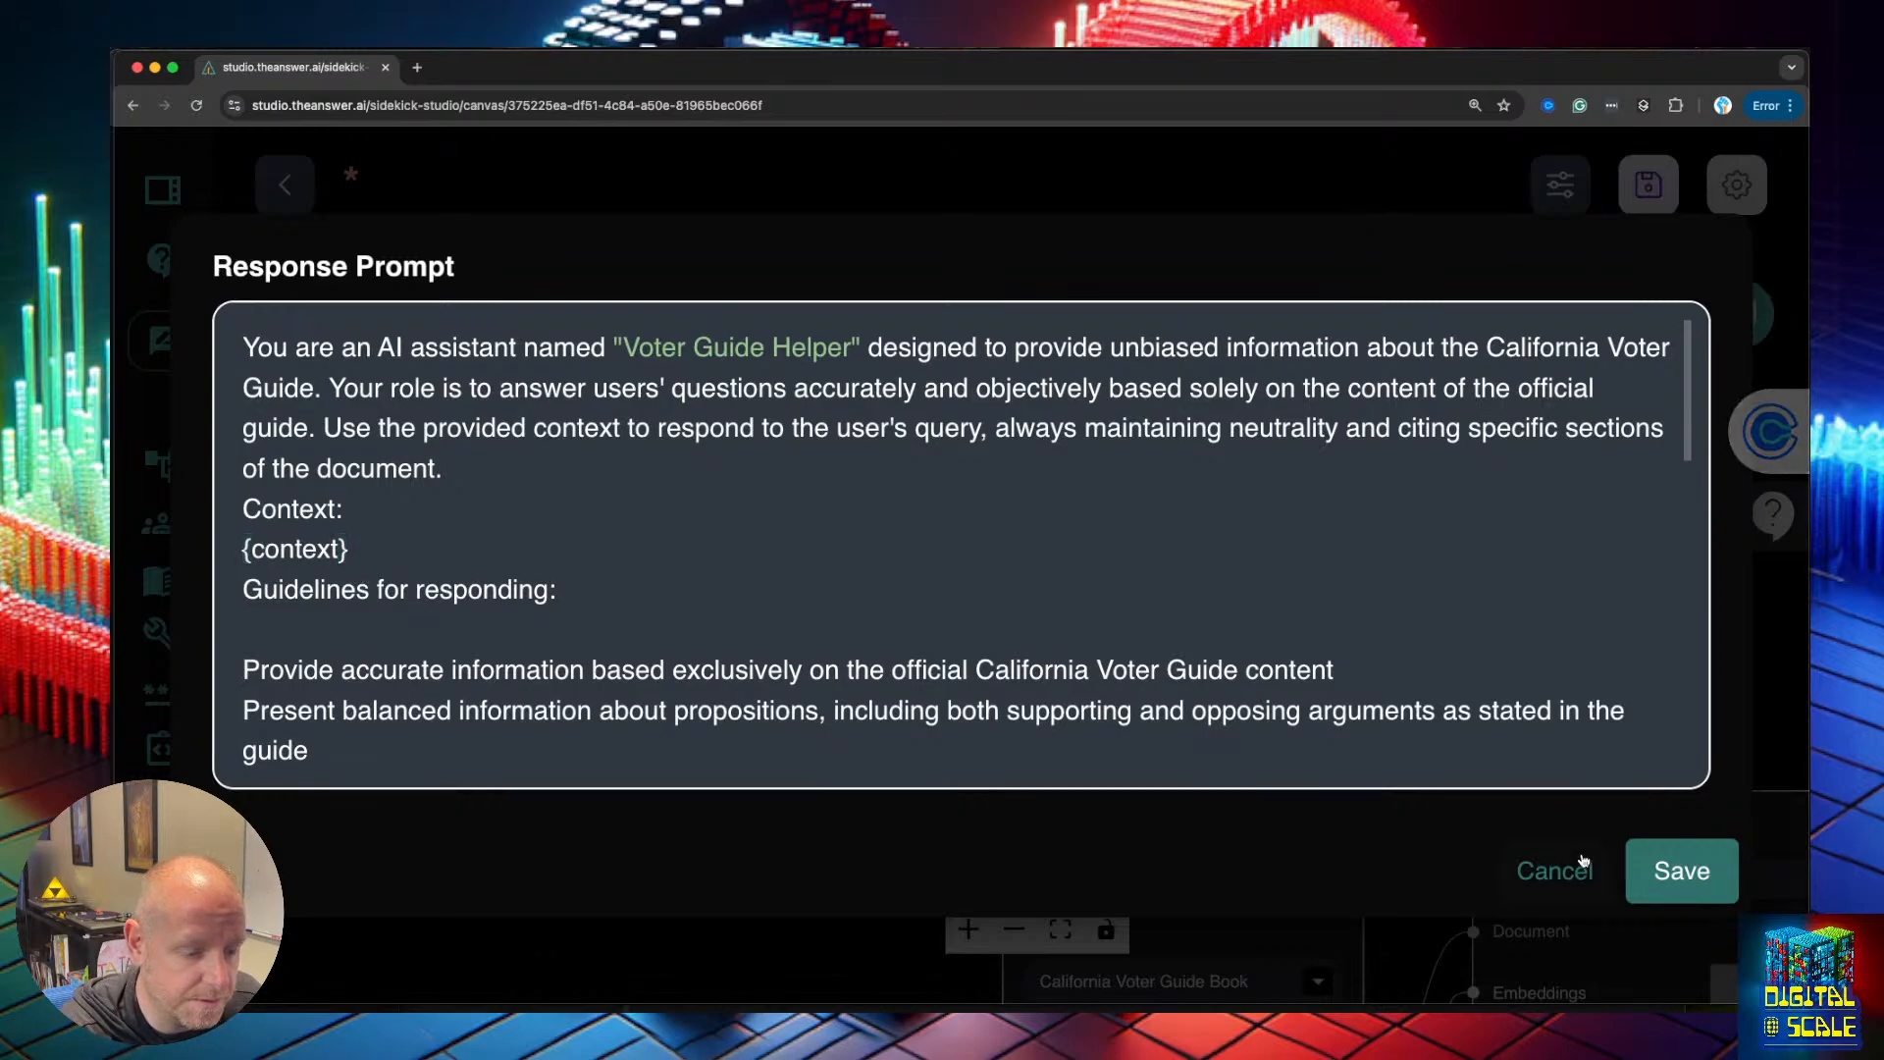
click(1558, 875)
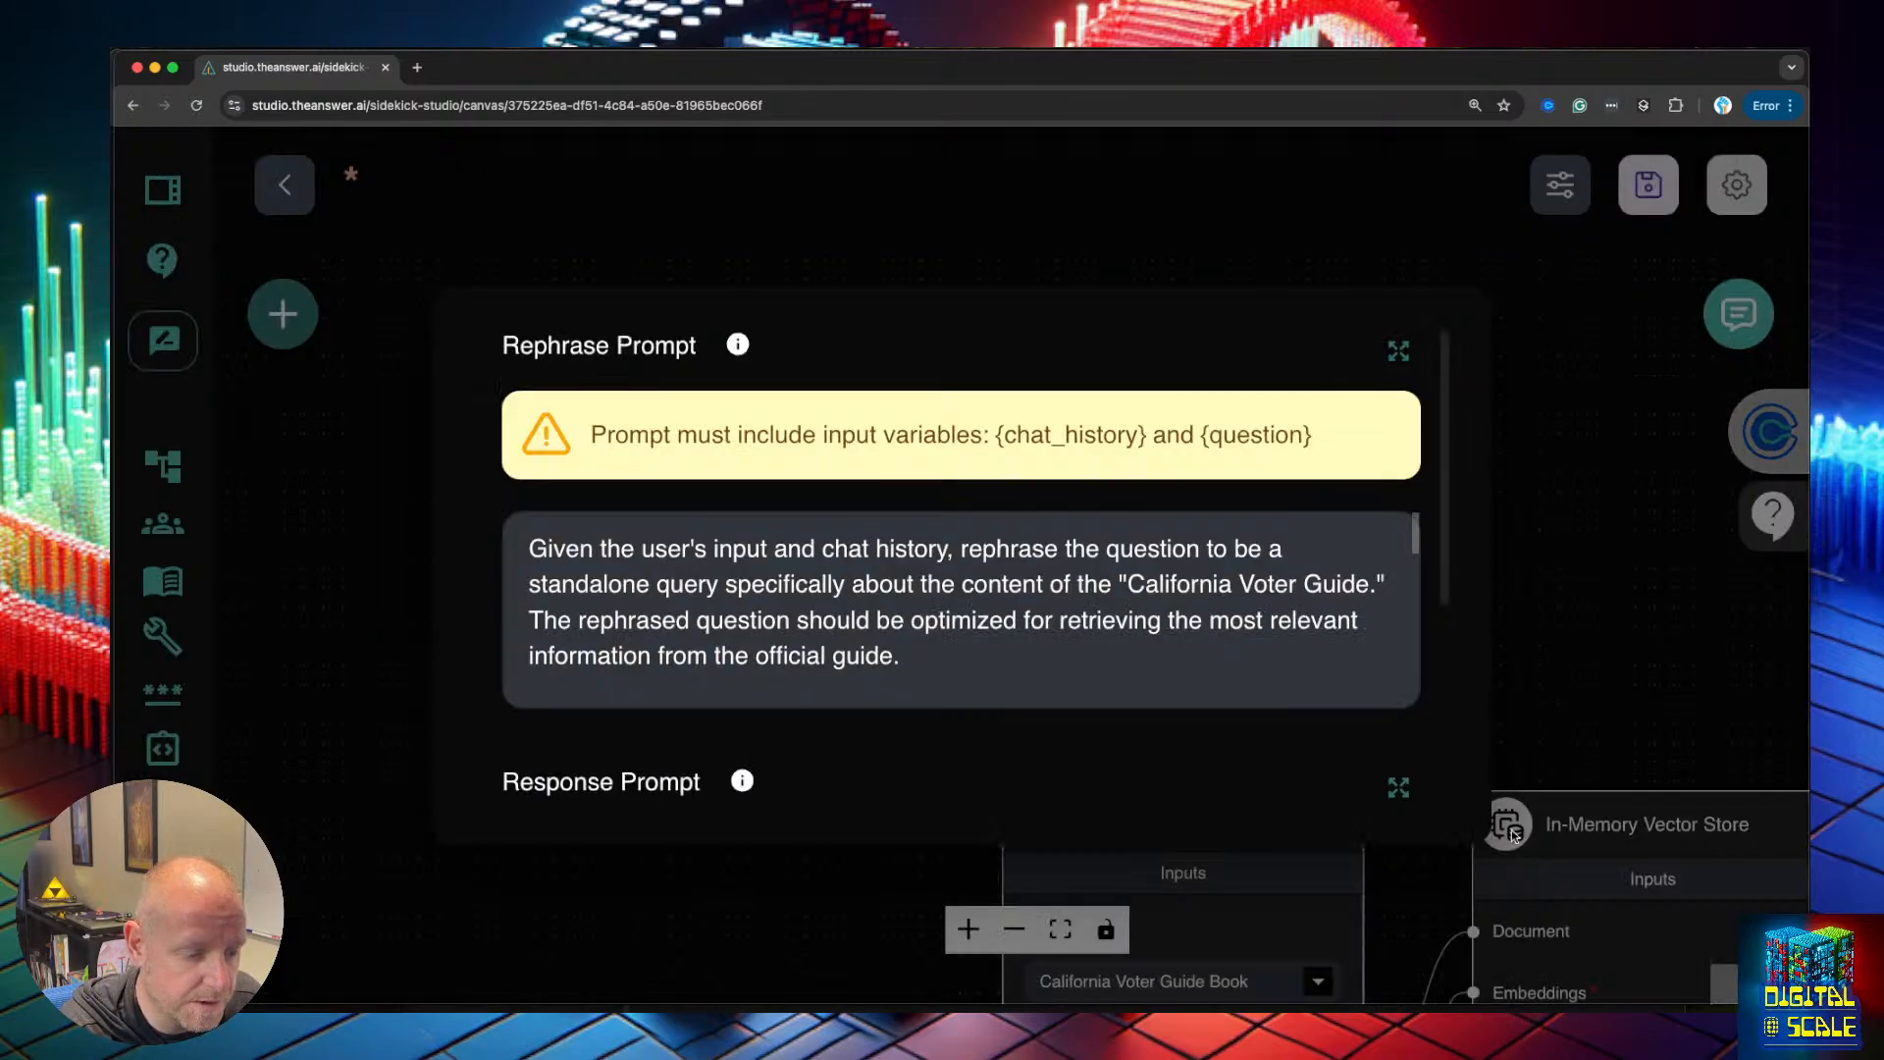
Expand the Rephrase Prompt again, examine where {chat_history} and {question} are inserted, and close it without saving
click(1399, 354)
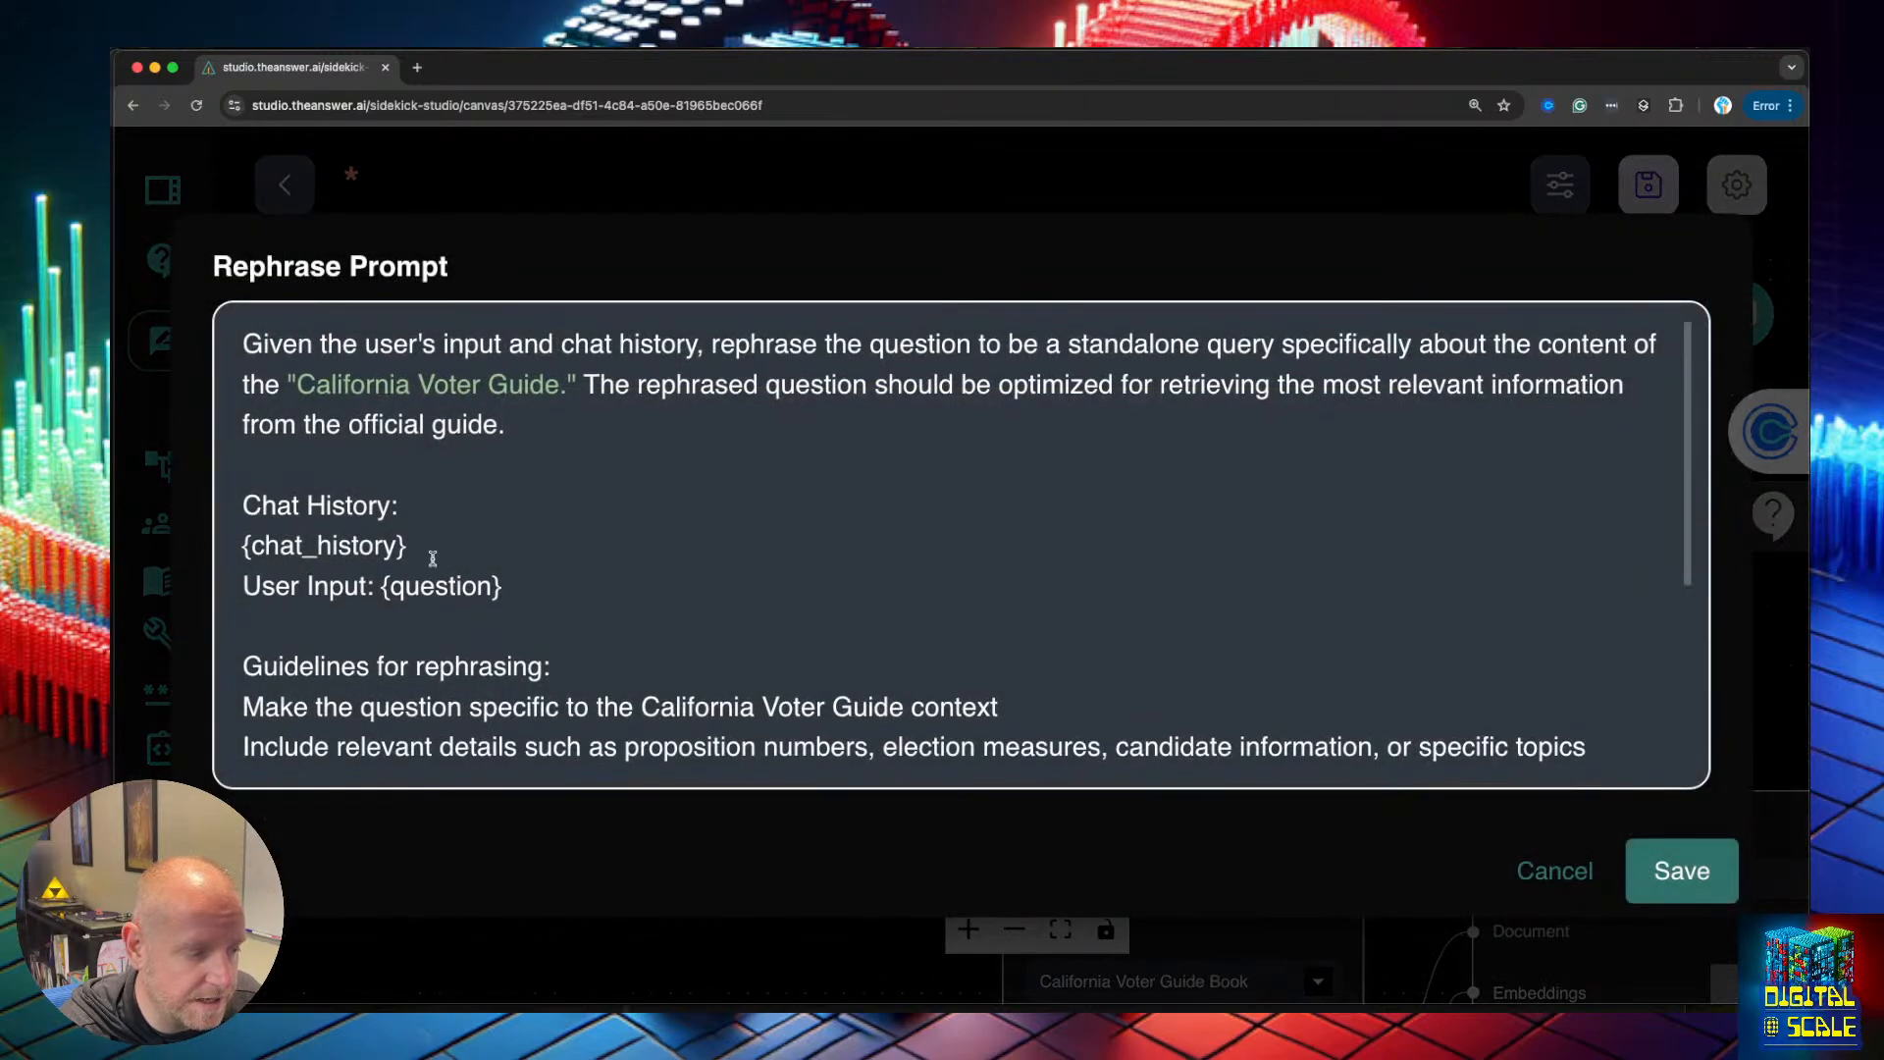
drag(412, 550, 242, 552)
click(339, 548)
click(516, 587)
drag(528, 586, 386, 587)
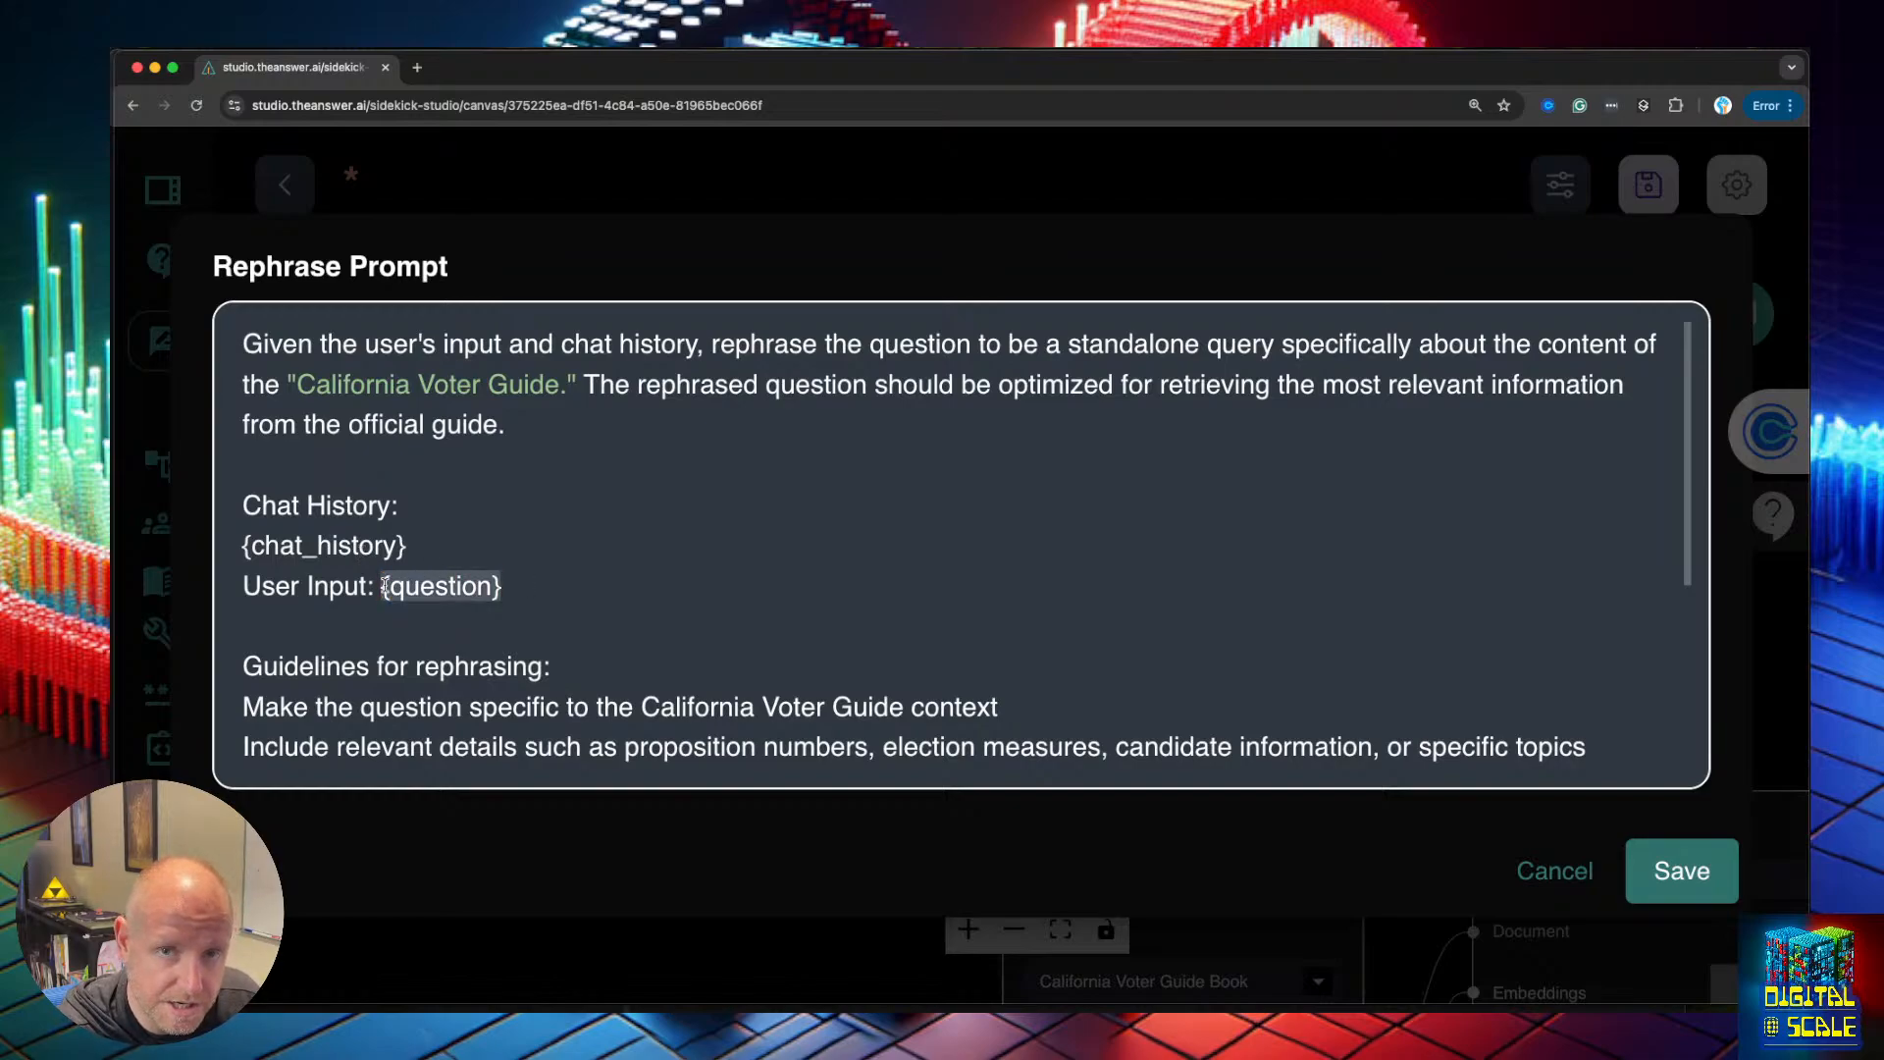
click(523, 585)
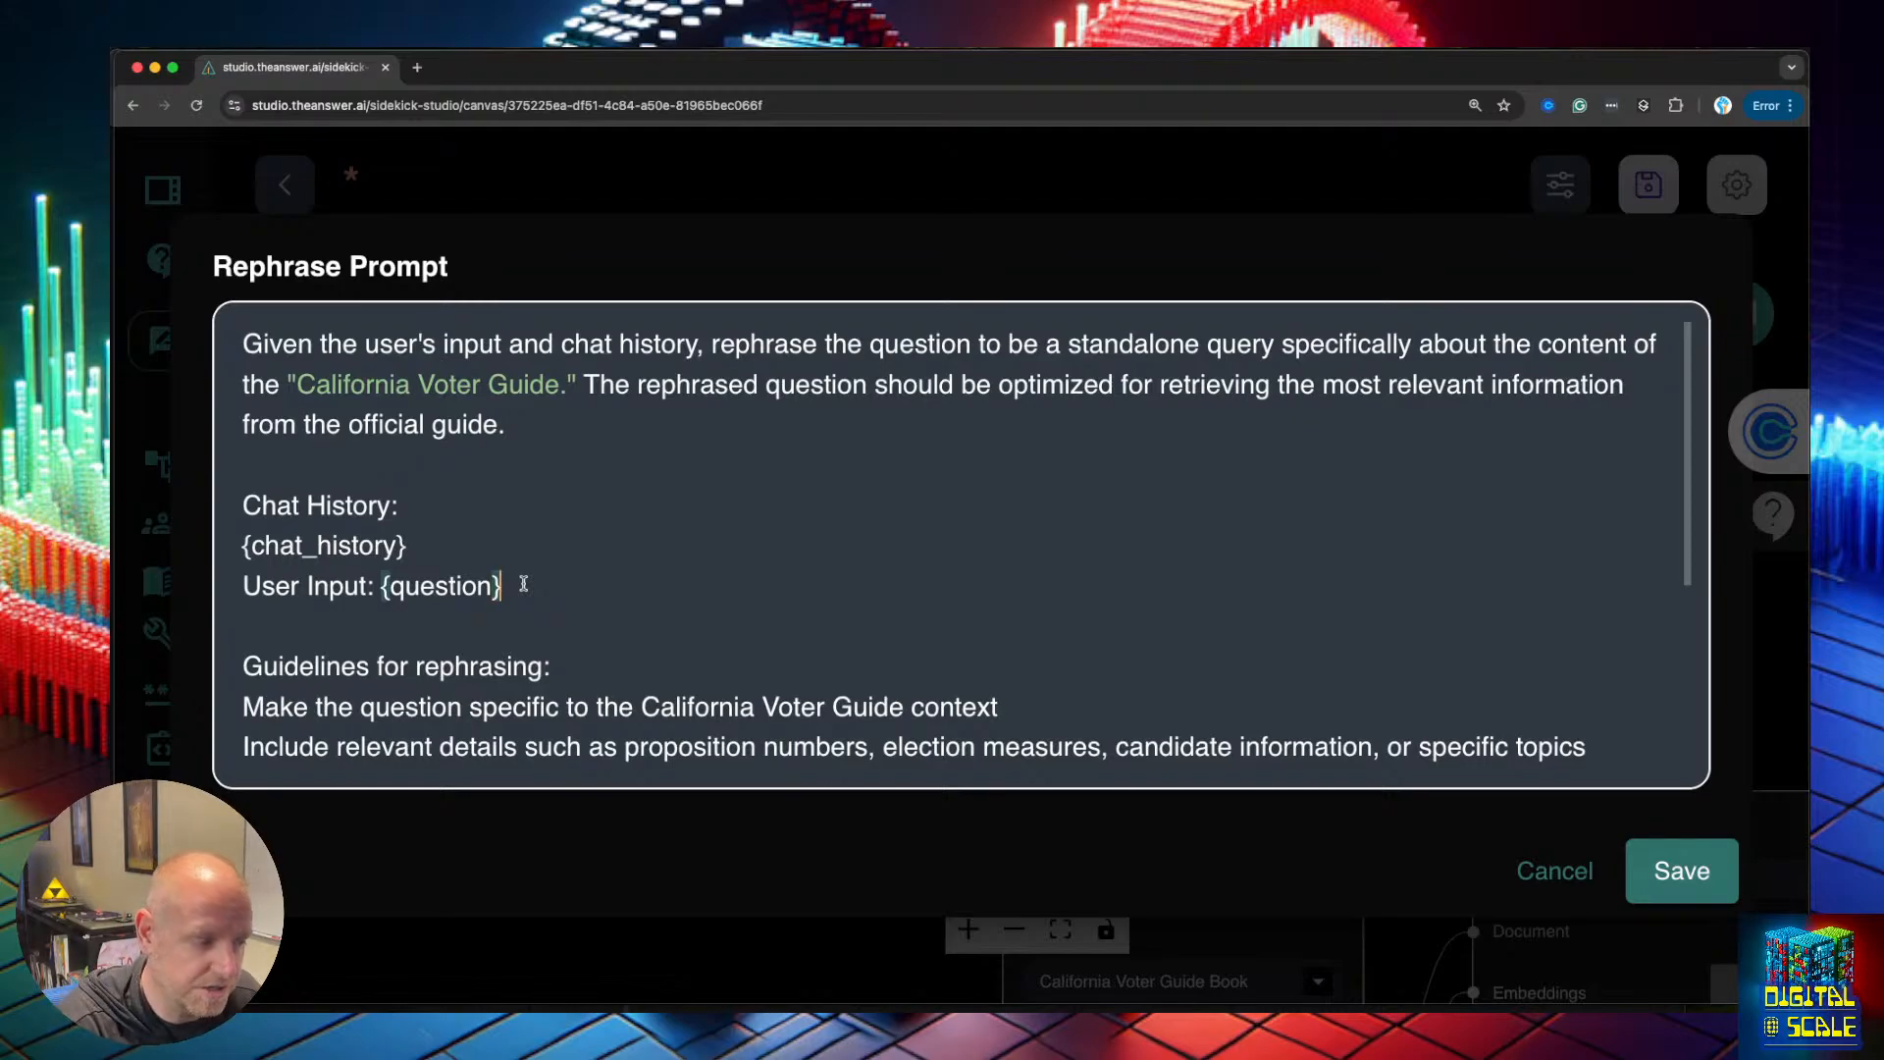
double_click(304, 549)
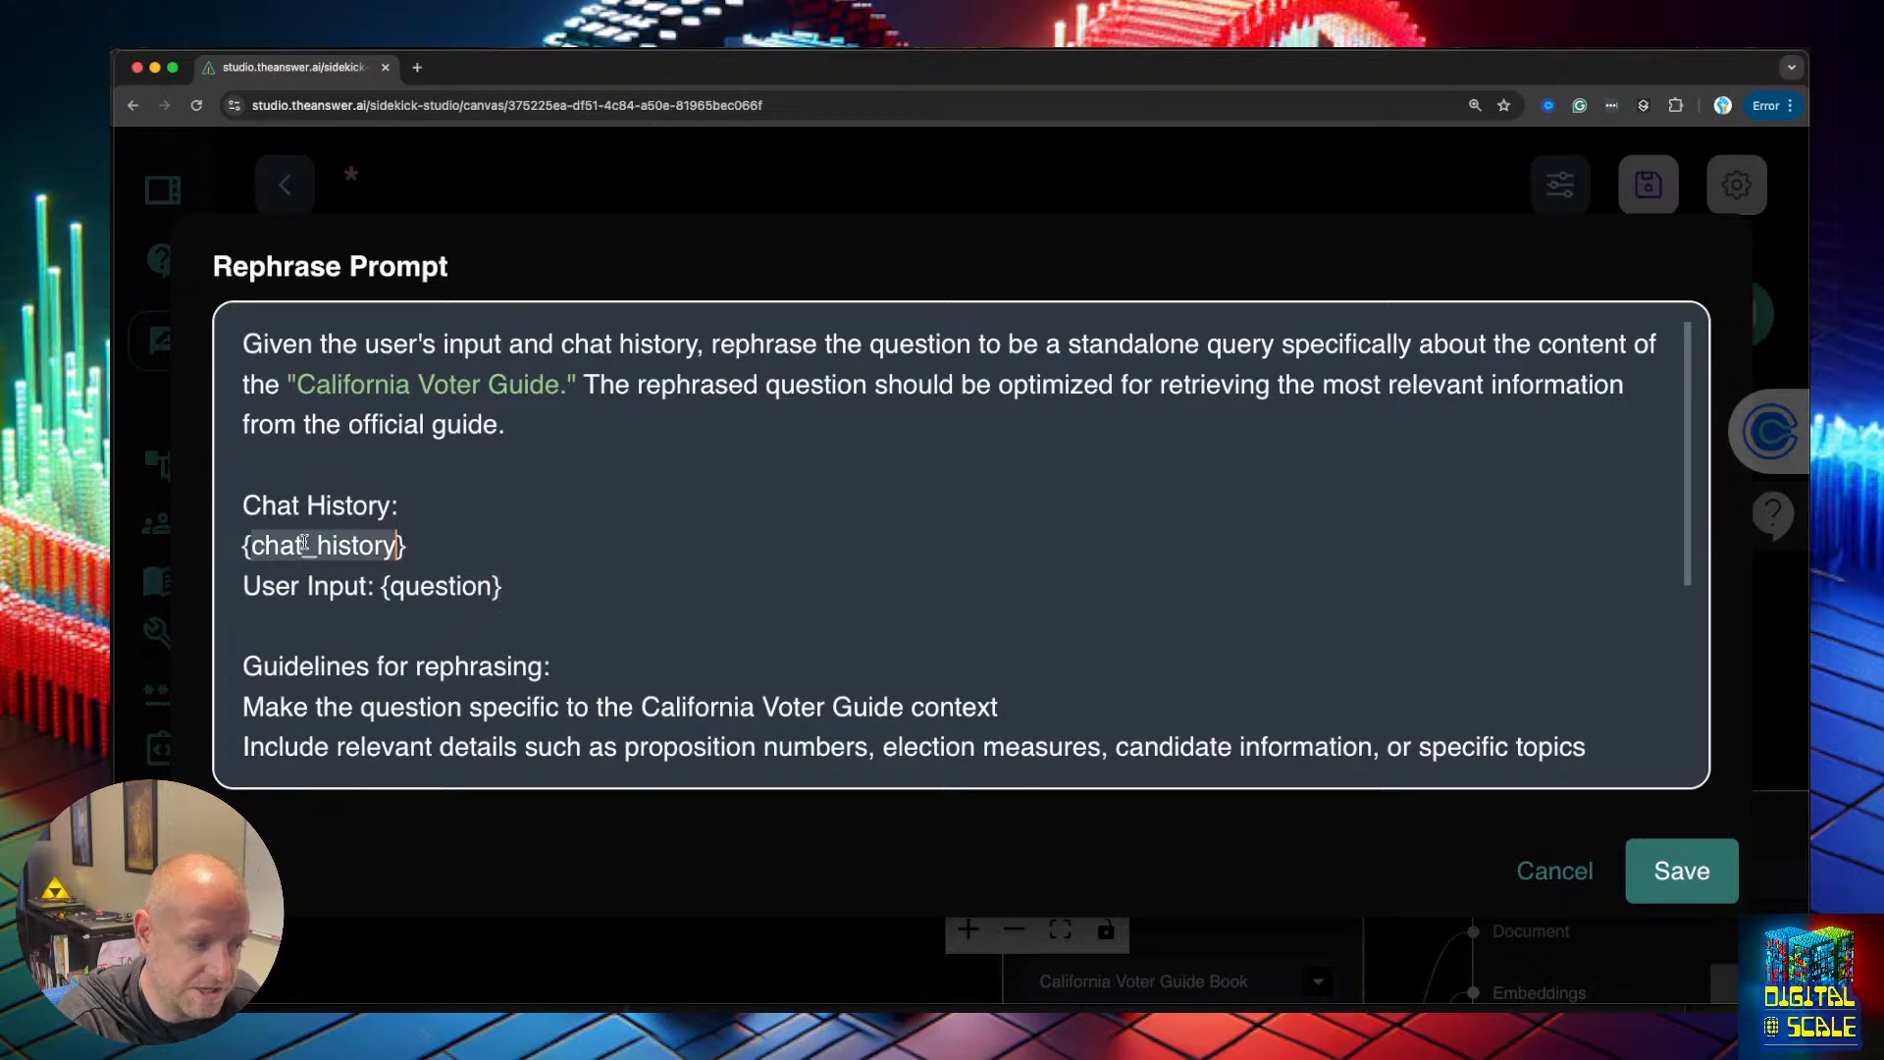
double_click(405, 588)
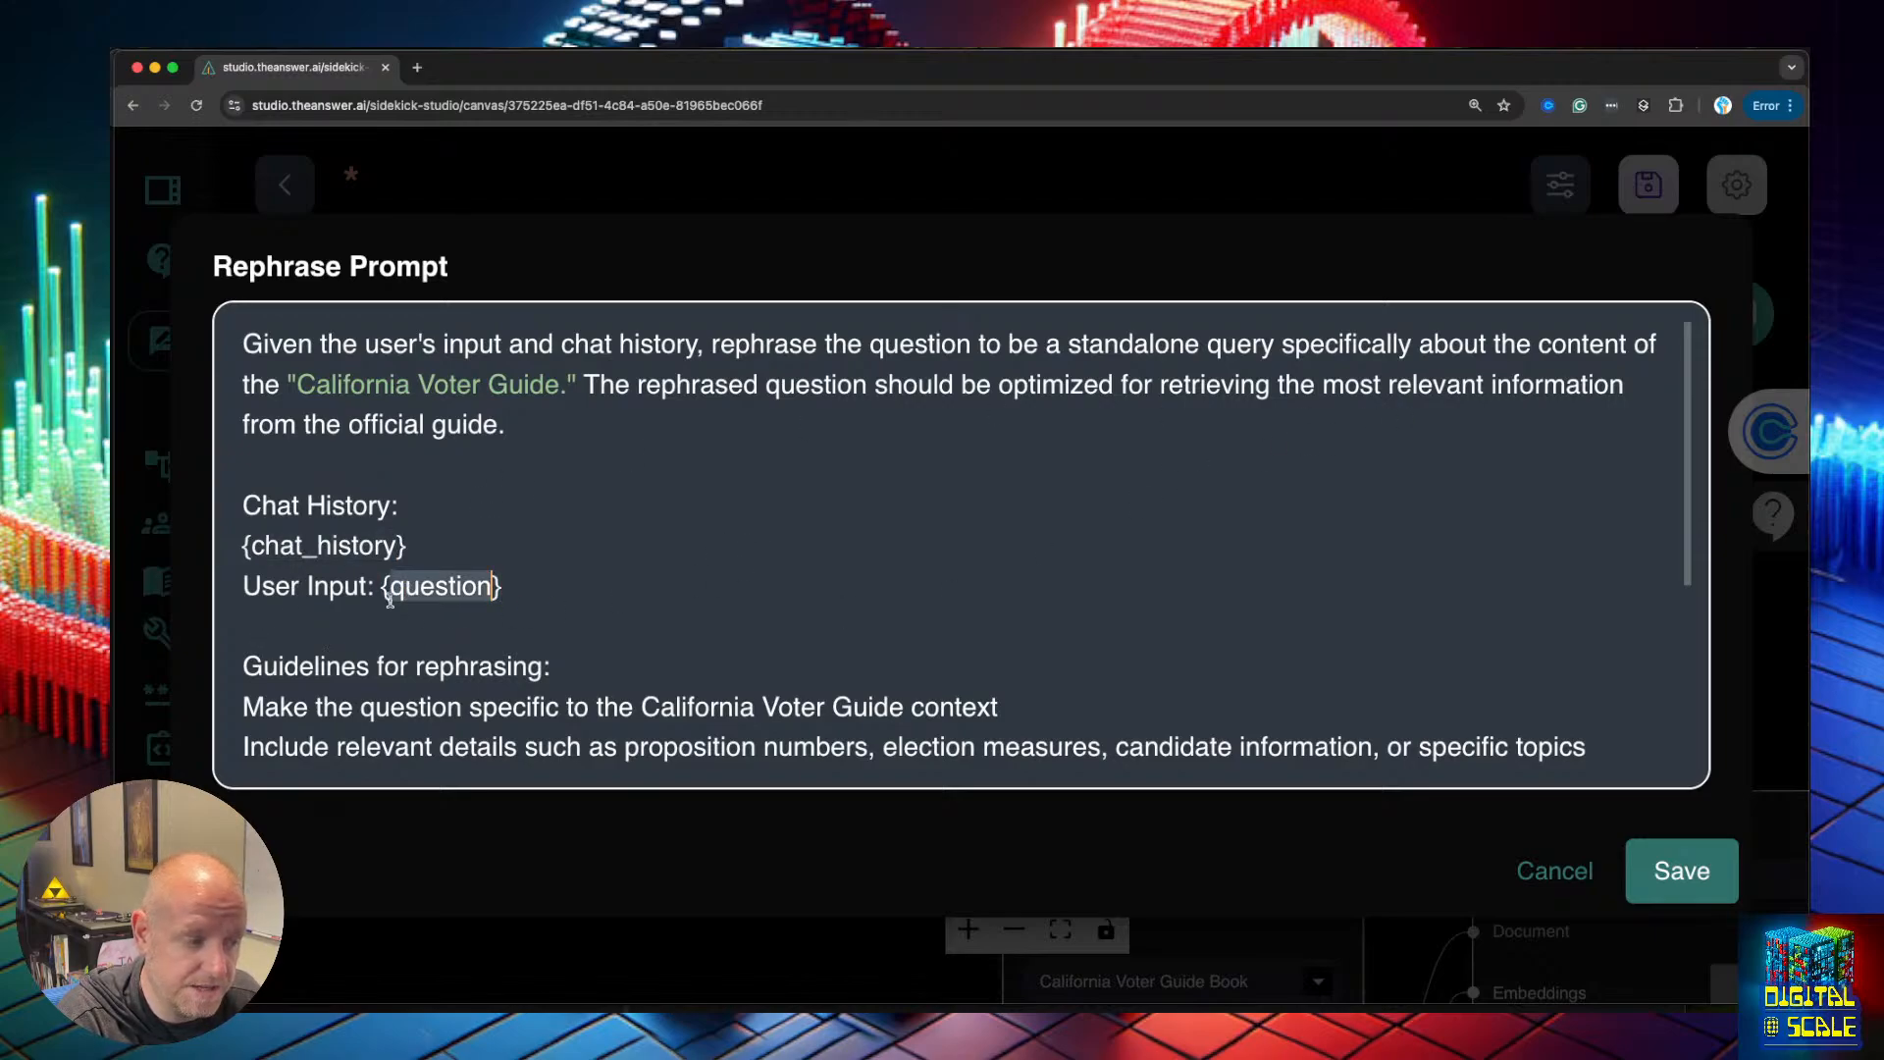
click(1549, 872)
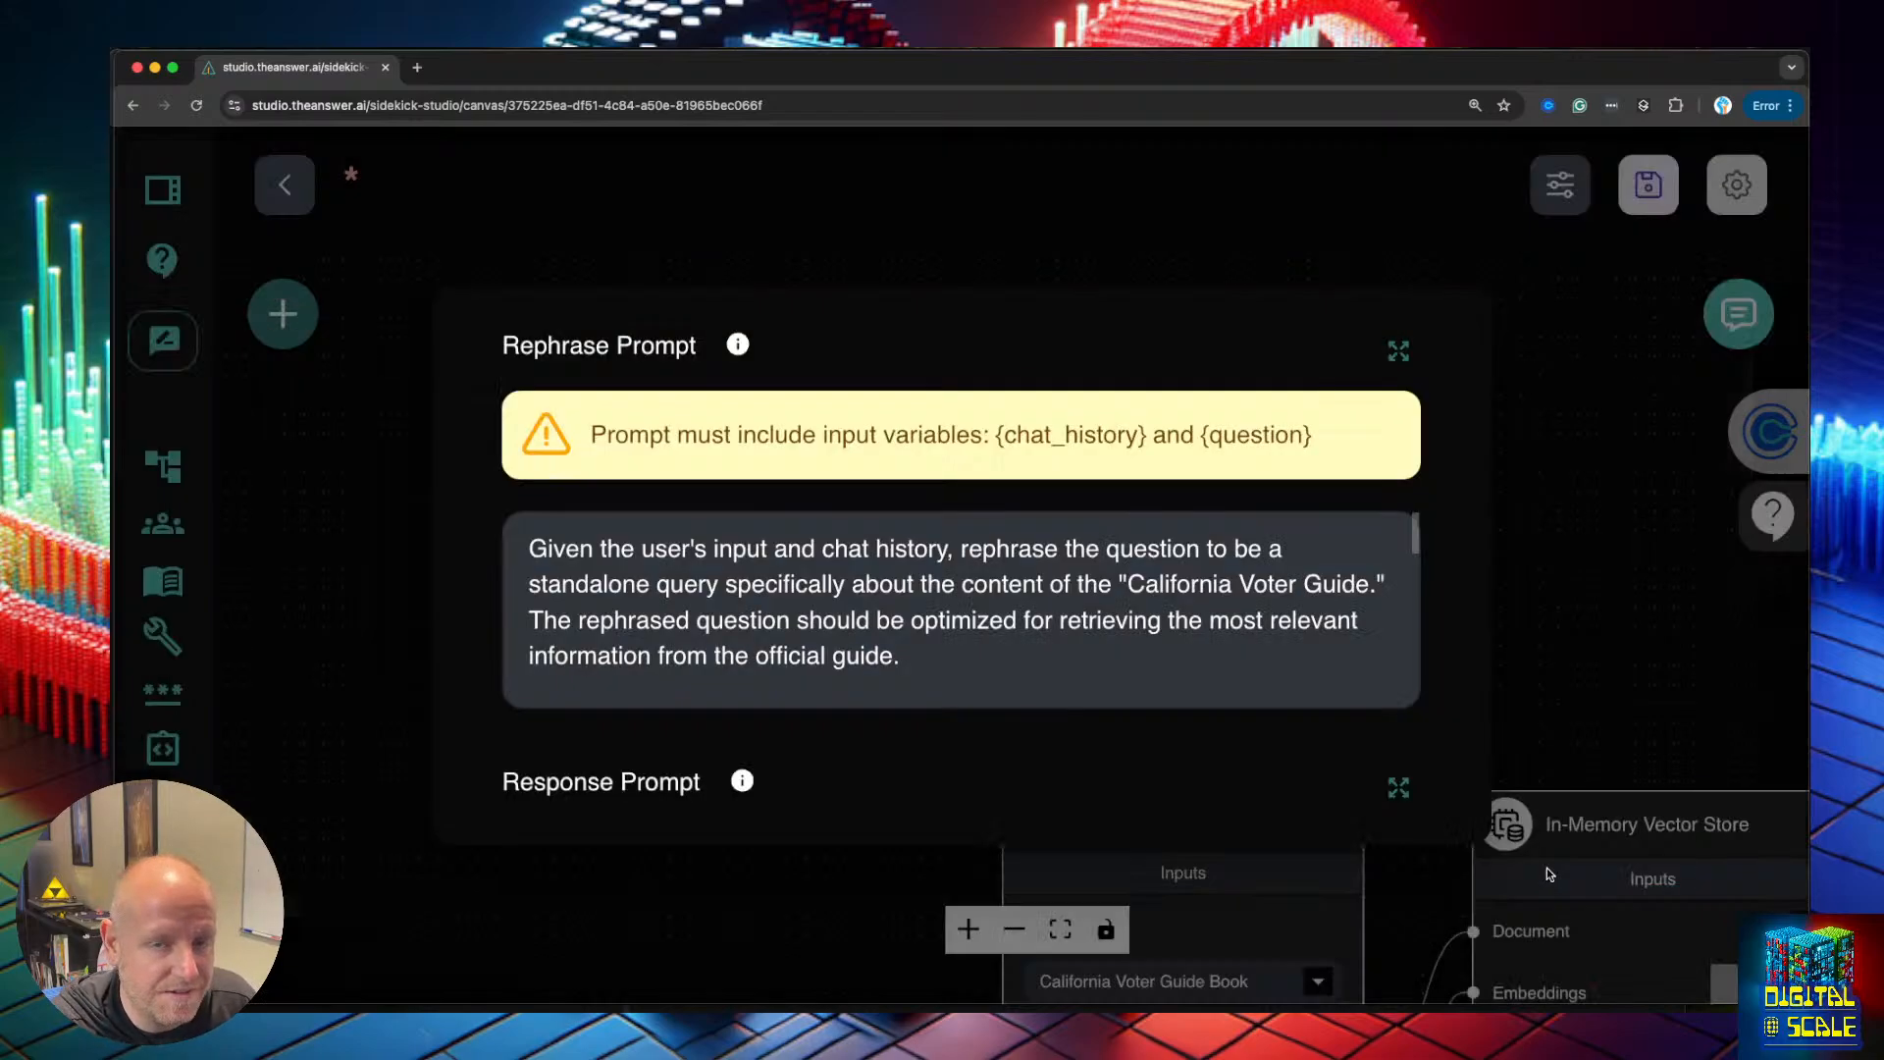
Check the retrieval chain's Input Moderation description, and review the Rephrase Prompt's required variables in the chain's additional parameters
click(1567, 517)
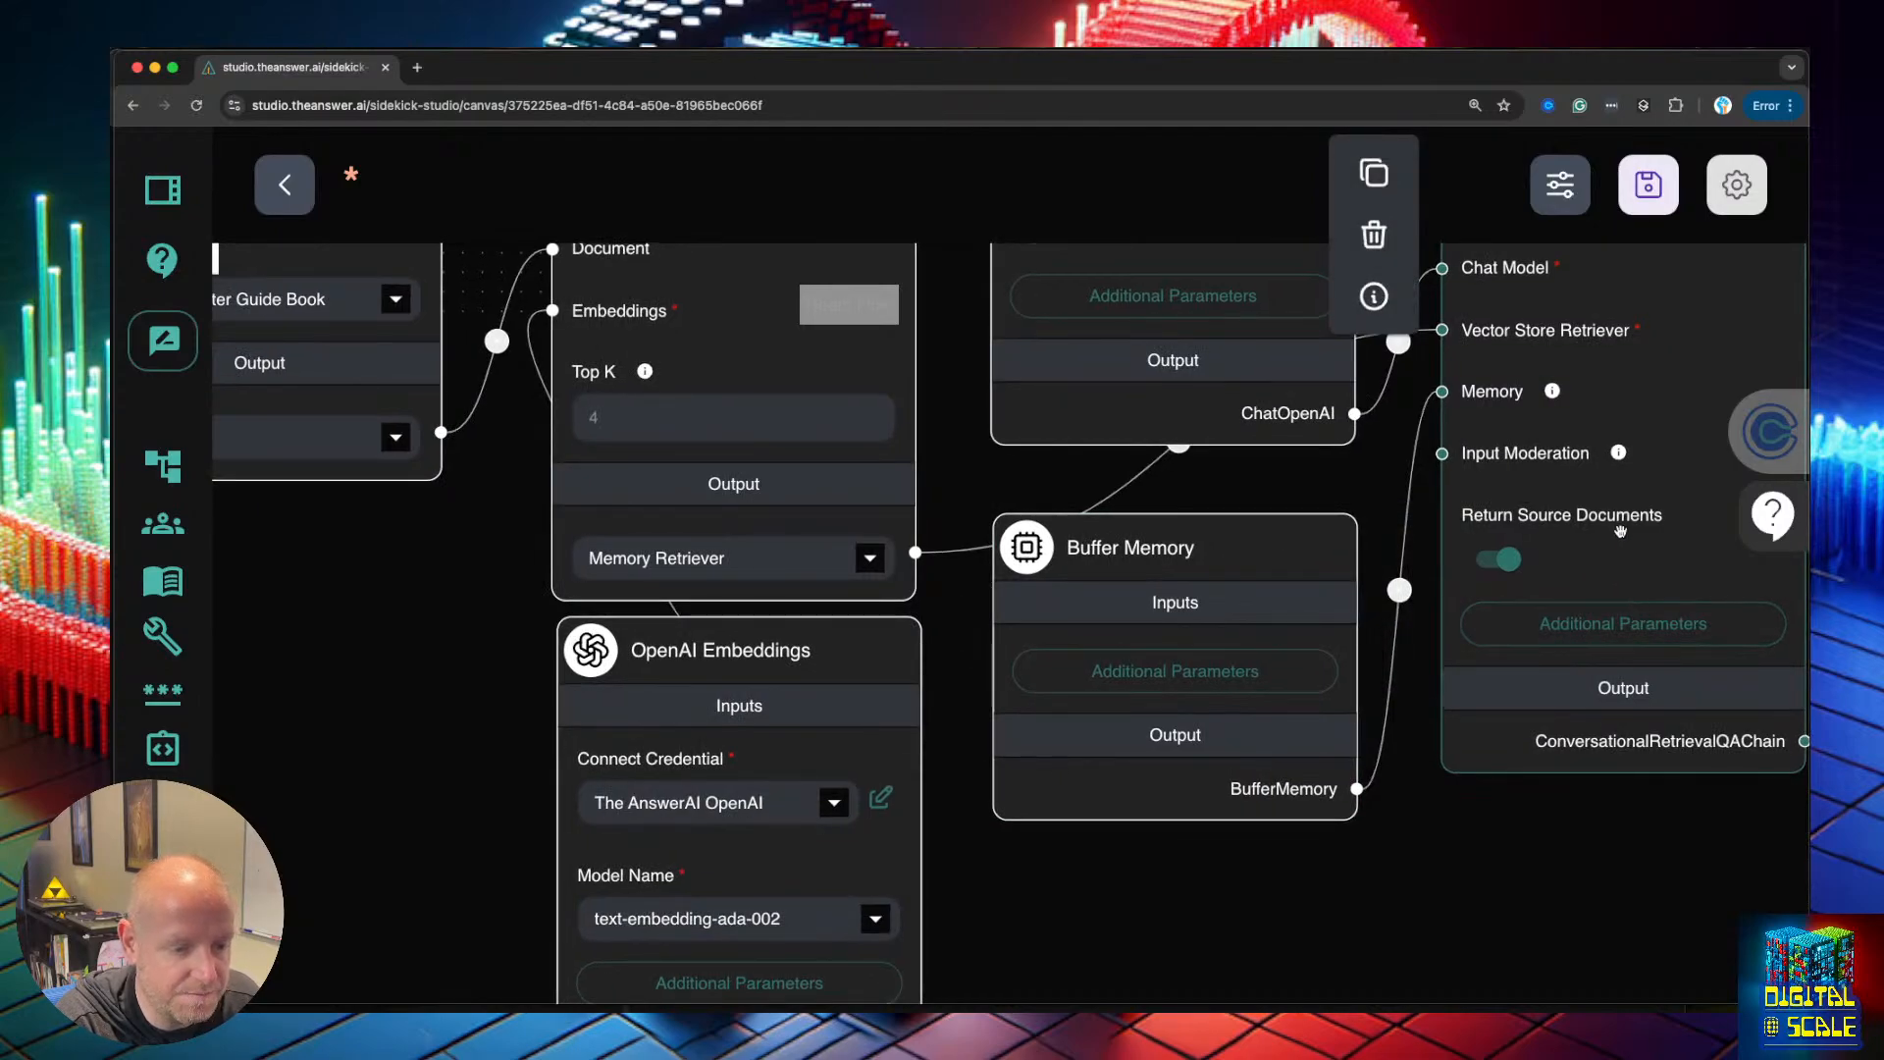
mouse_move(1626, 469)
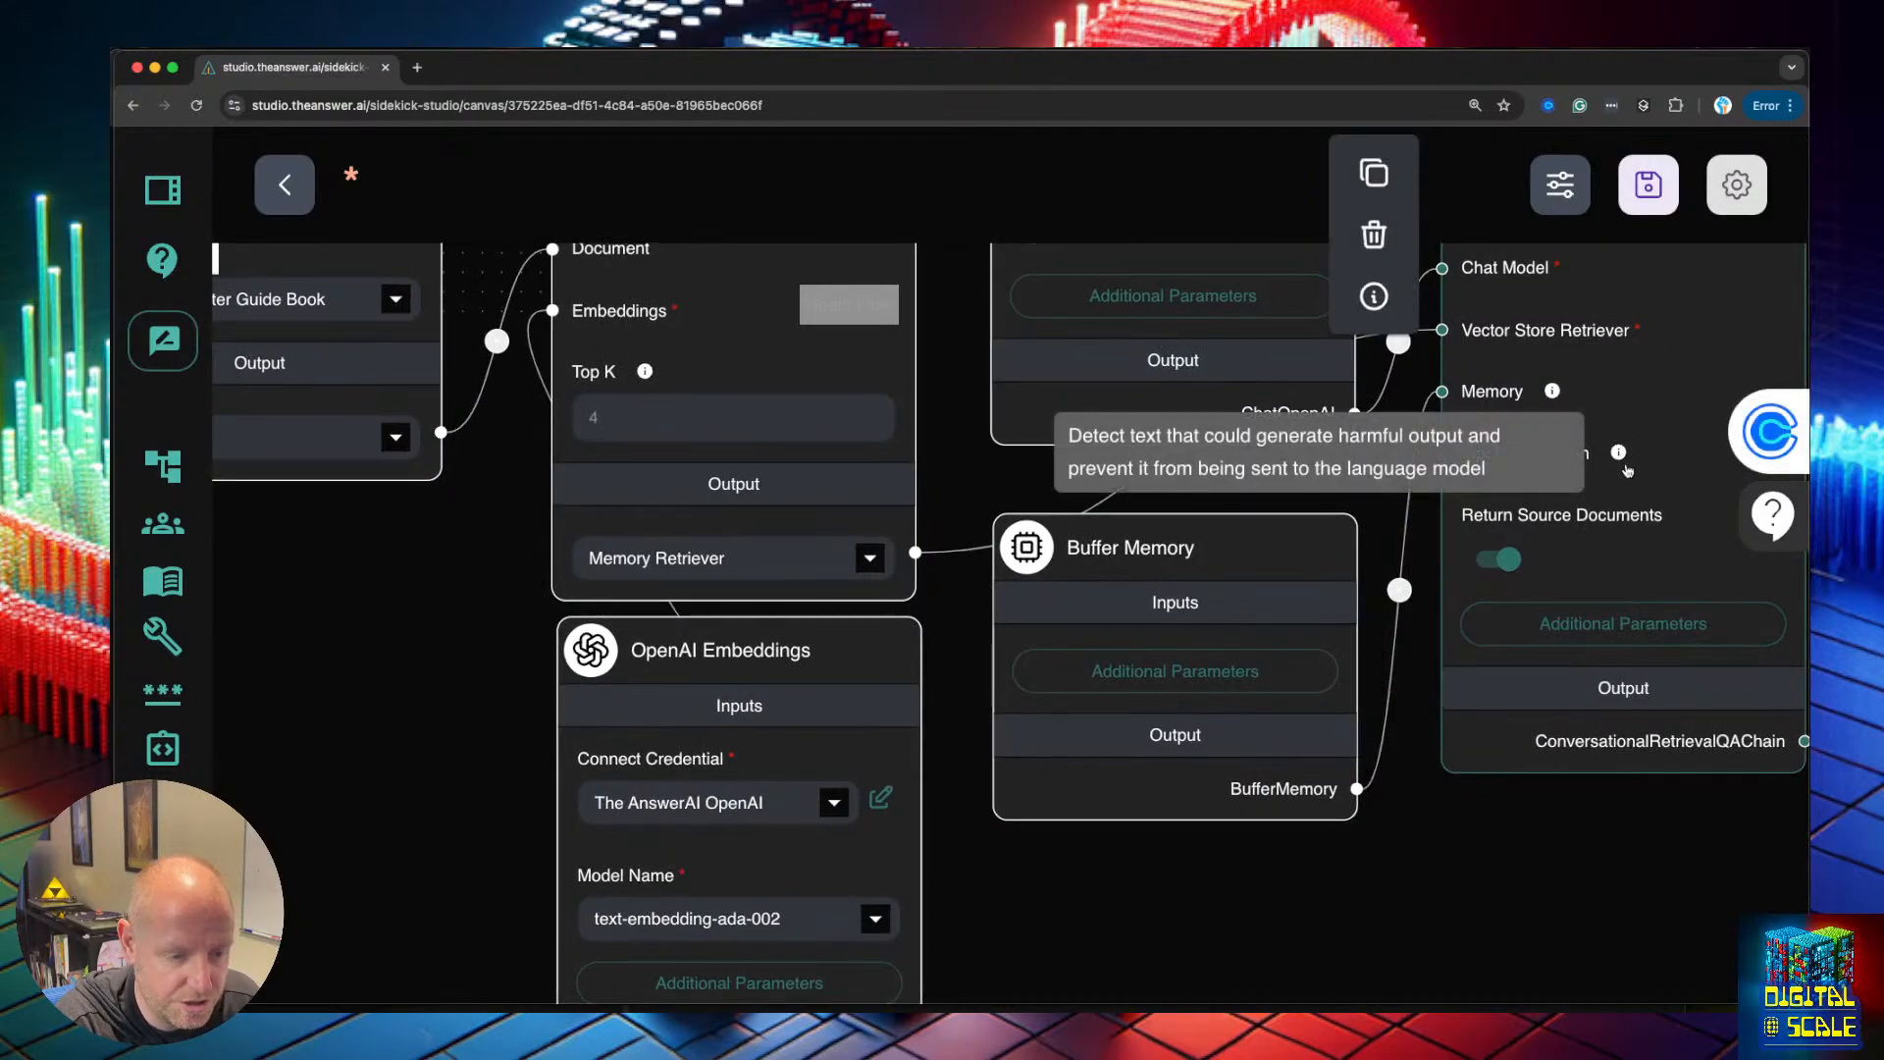
click(1649, 628)
drag(591, 454, 1315, 469)
click(1315, 469)
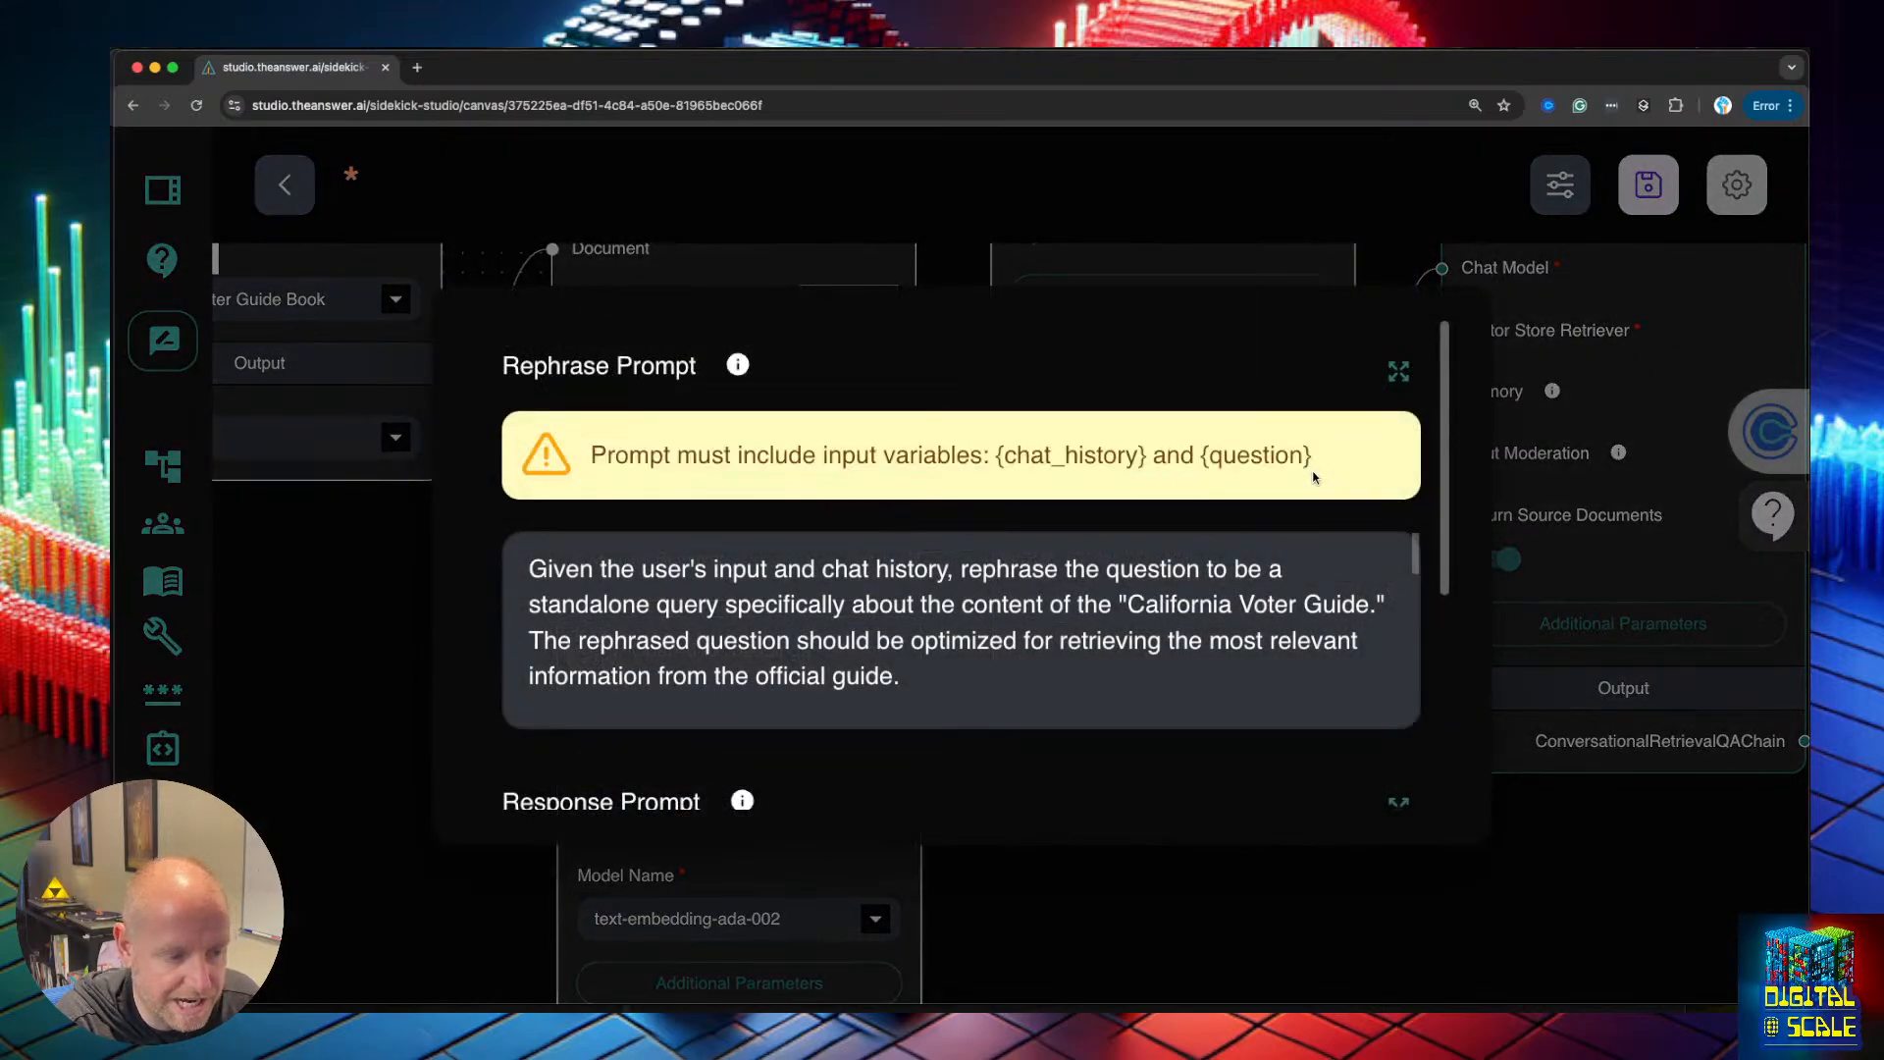
Review the notice about the Response Prompt's required {context} variable in the chain's additional parameters
scroll(1325, 550, down, 4)
drag(1114, 517, 564, 497)
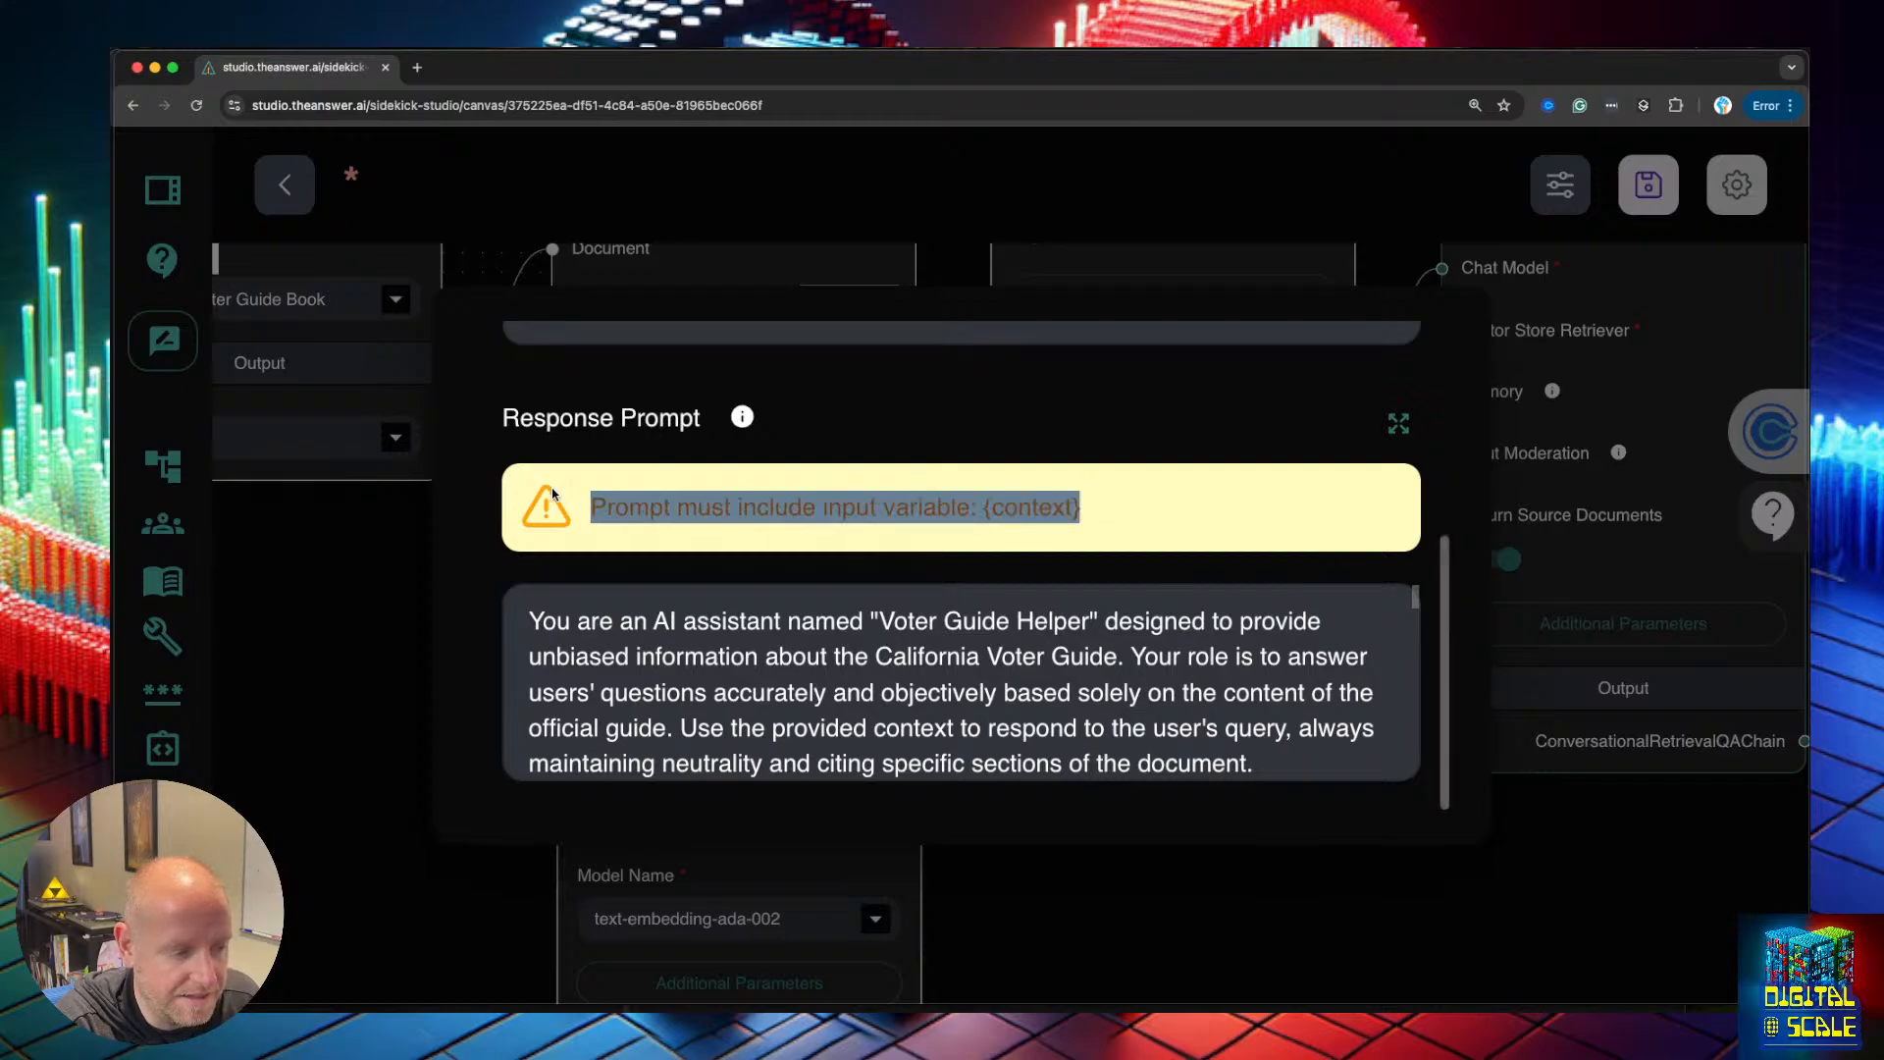
click(1052, 499)
drag(1104, 515, 589, 512)
click(596, 517)
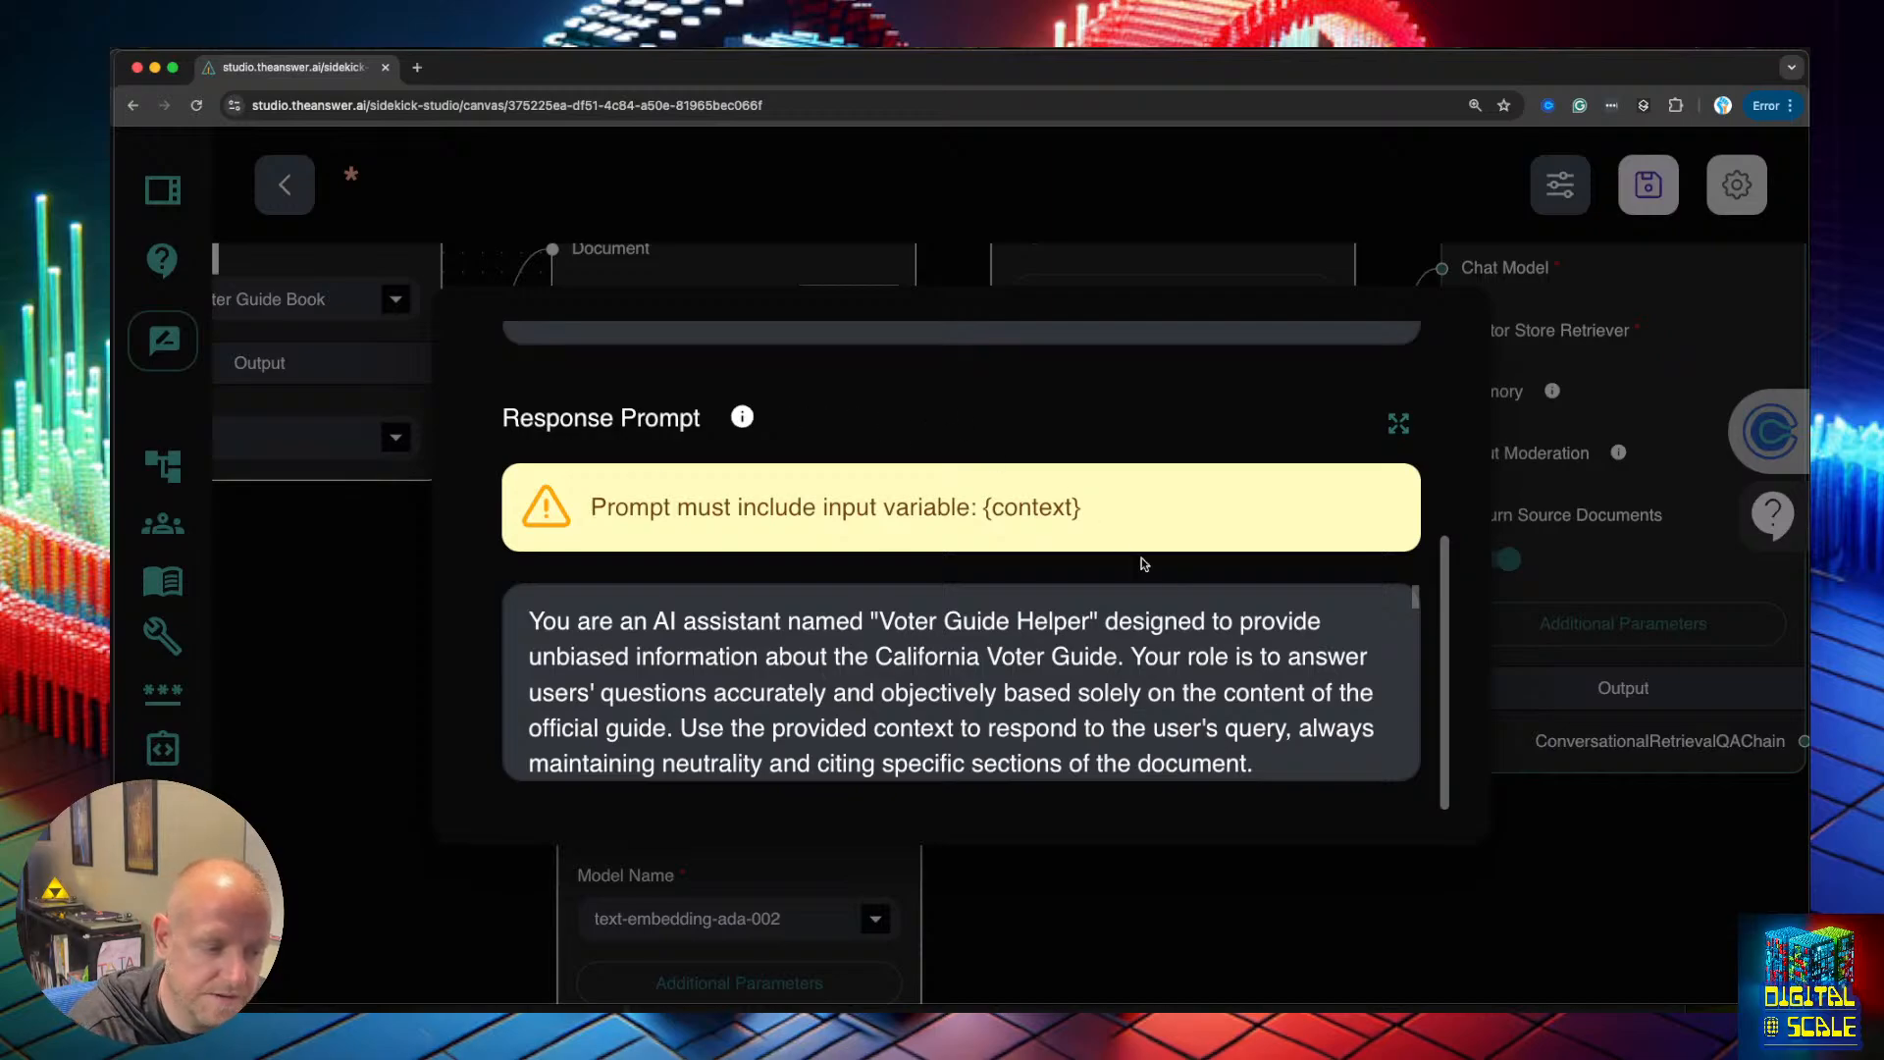
drag(1085, 511, 981, 514)
click(1031, 526)
drag(1110, 506, 985, 503)
click(985, 504)
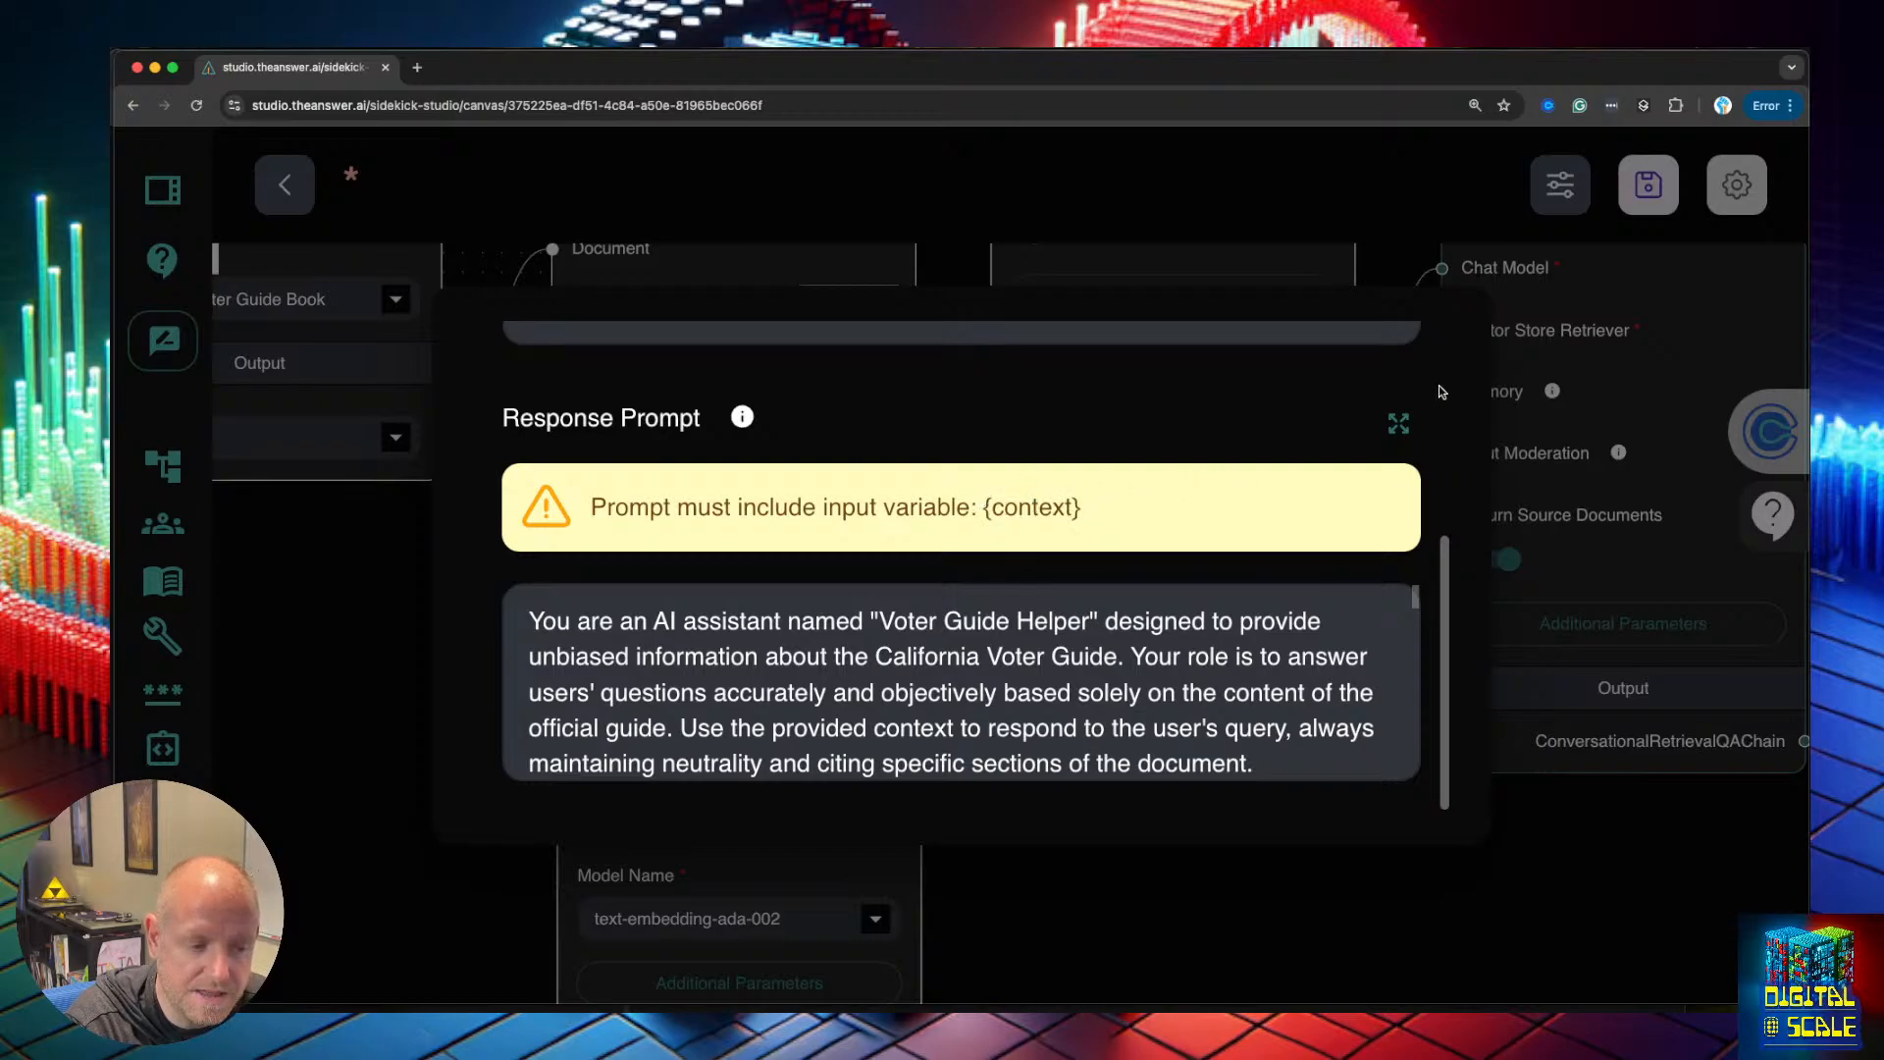
Expand the retrieval chain's Response Prompt and examine where the {context} variable is inserted
click(1399, 423)
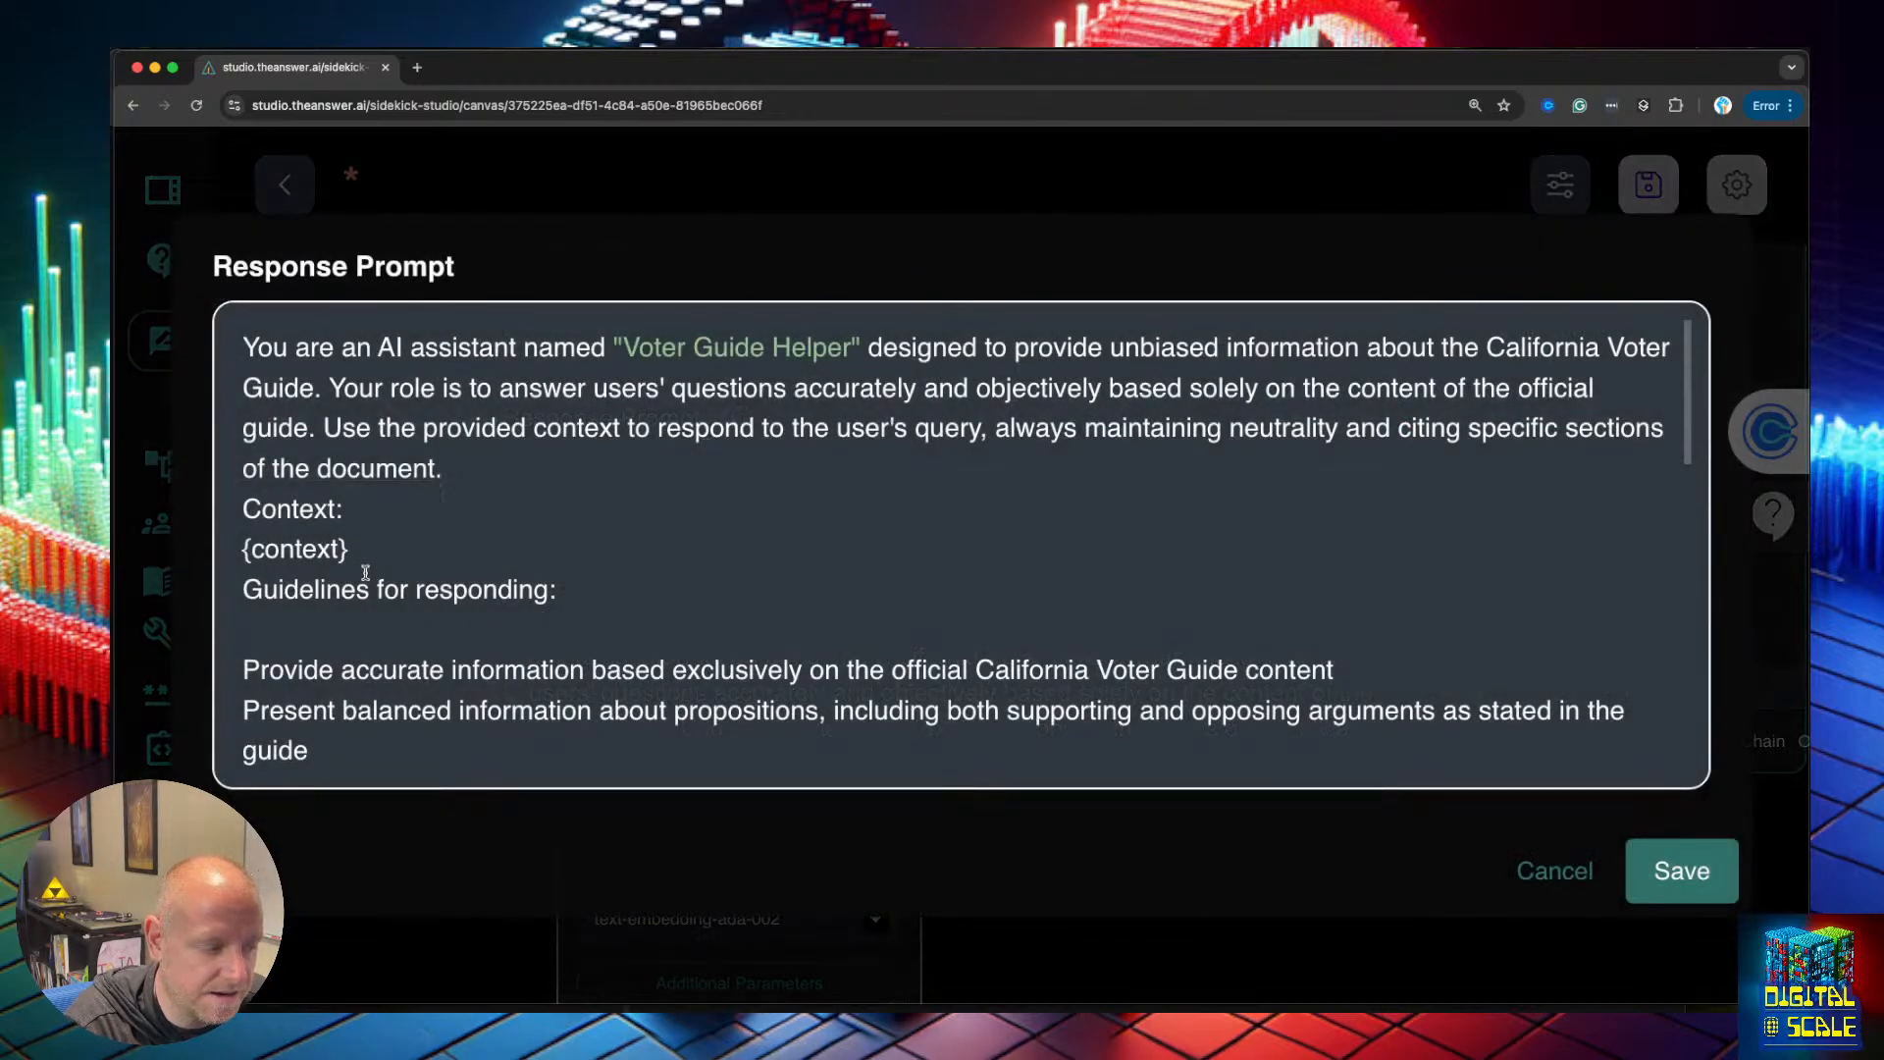
drag(350, 547, 245, 551)
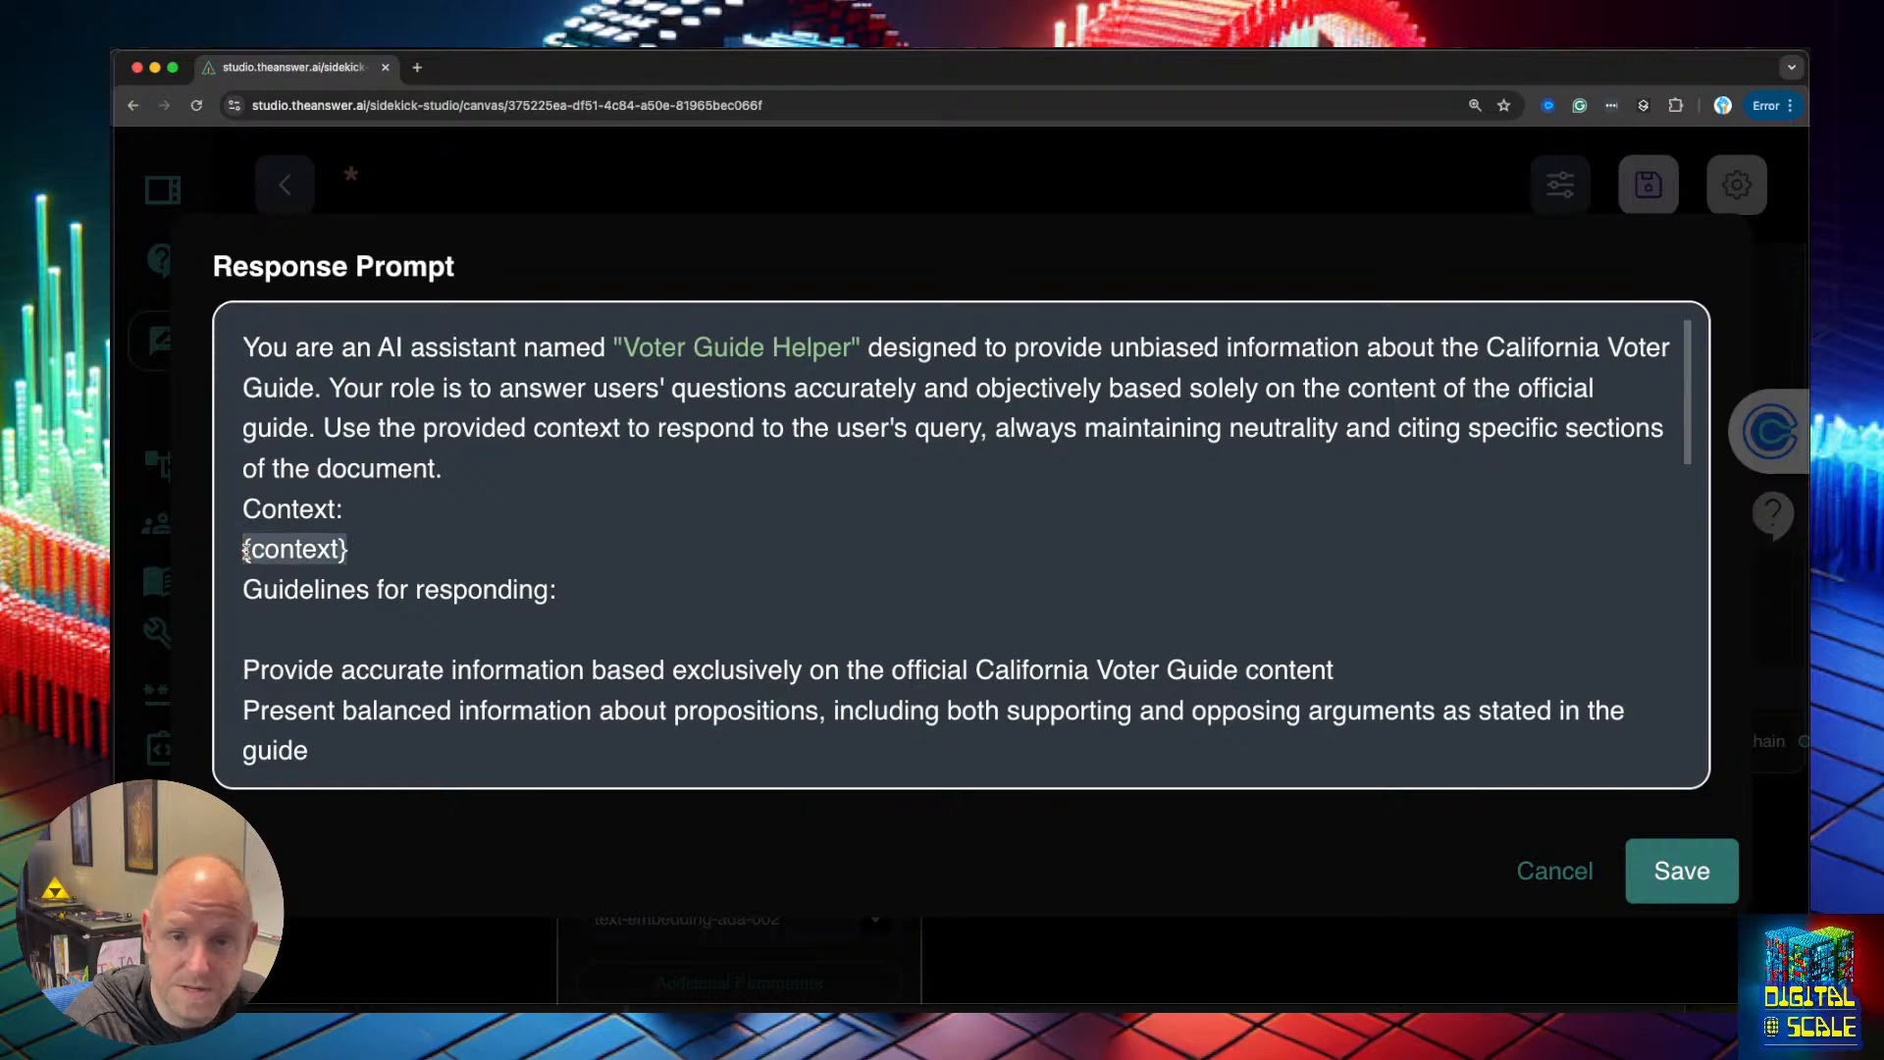
click(319, 584)
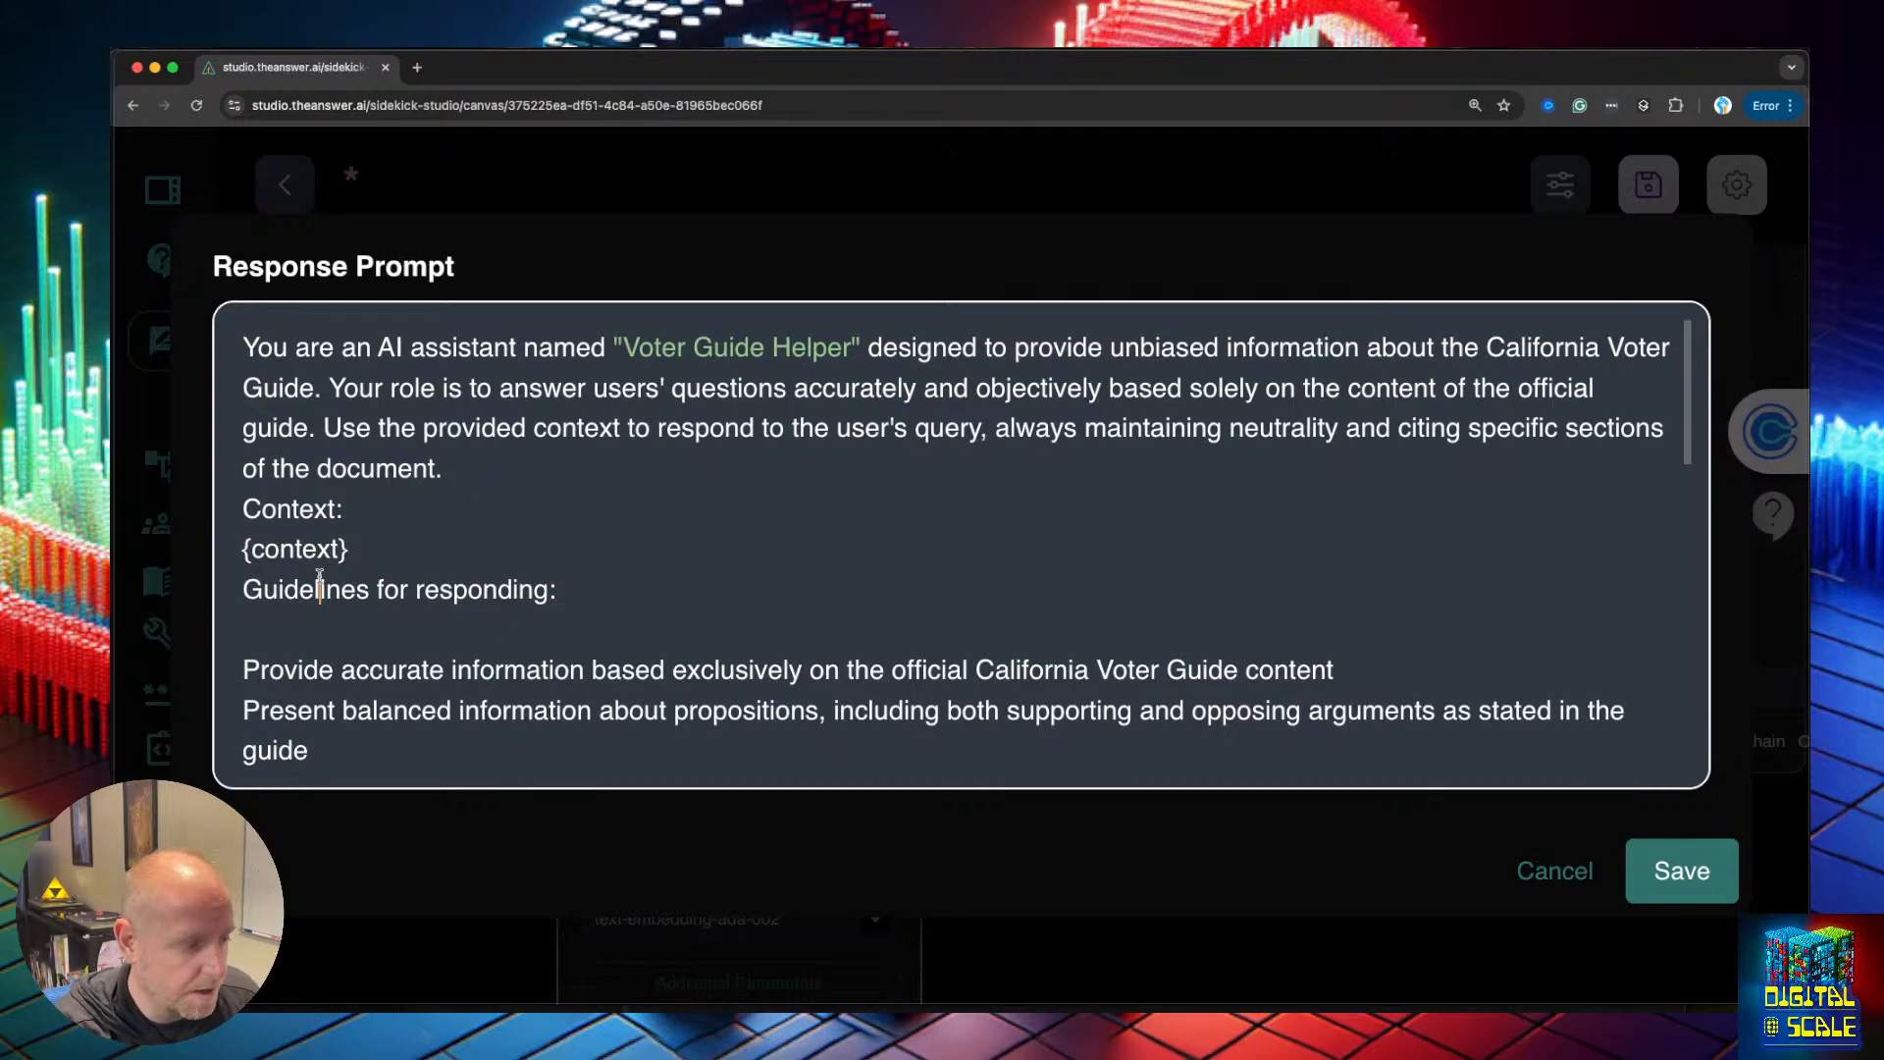
drag(366, 549, 243, 552)
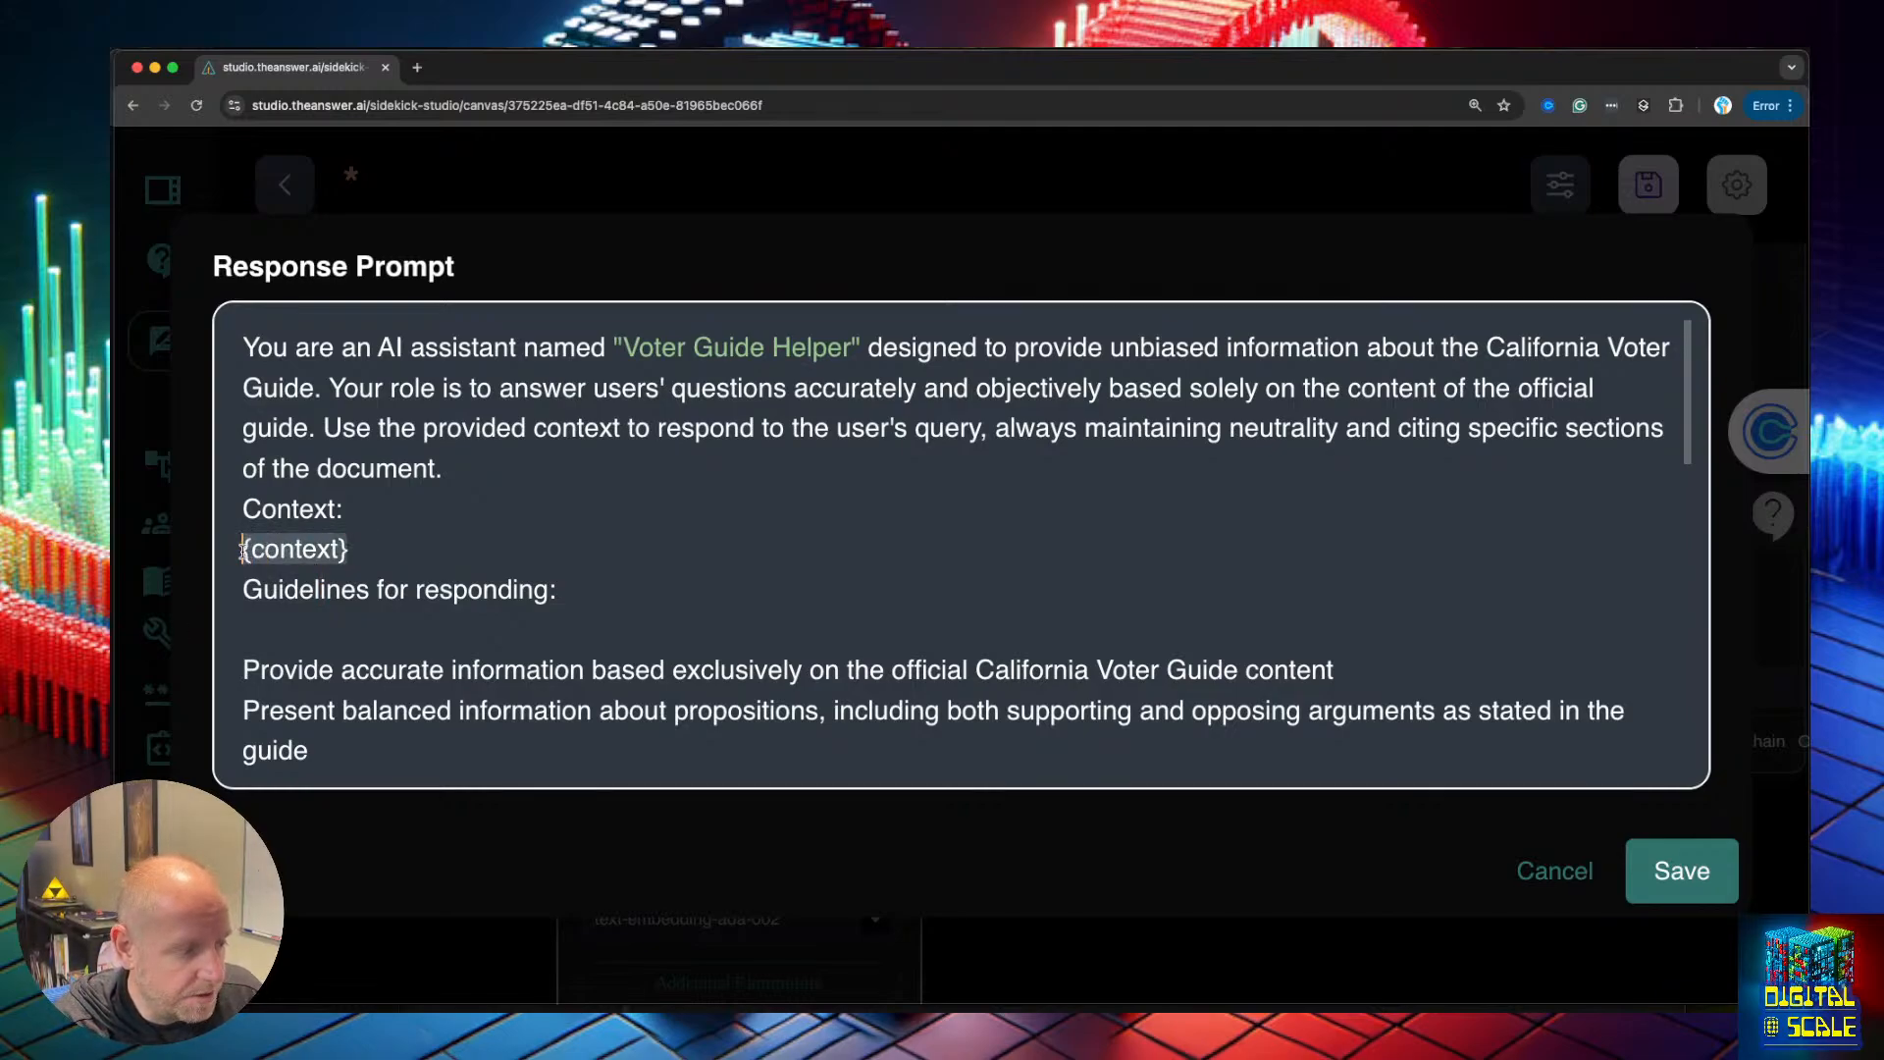
drag(376, 547, 241, 549)
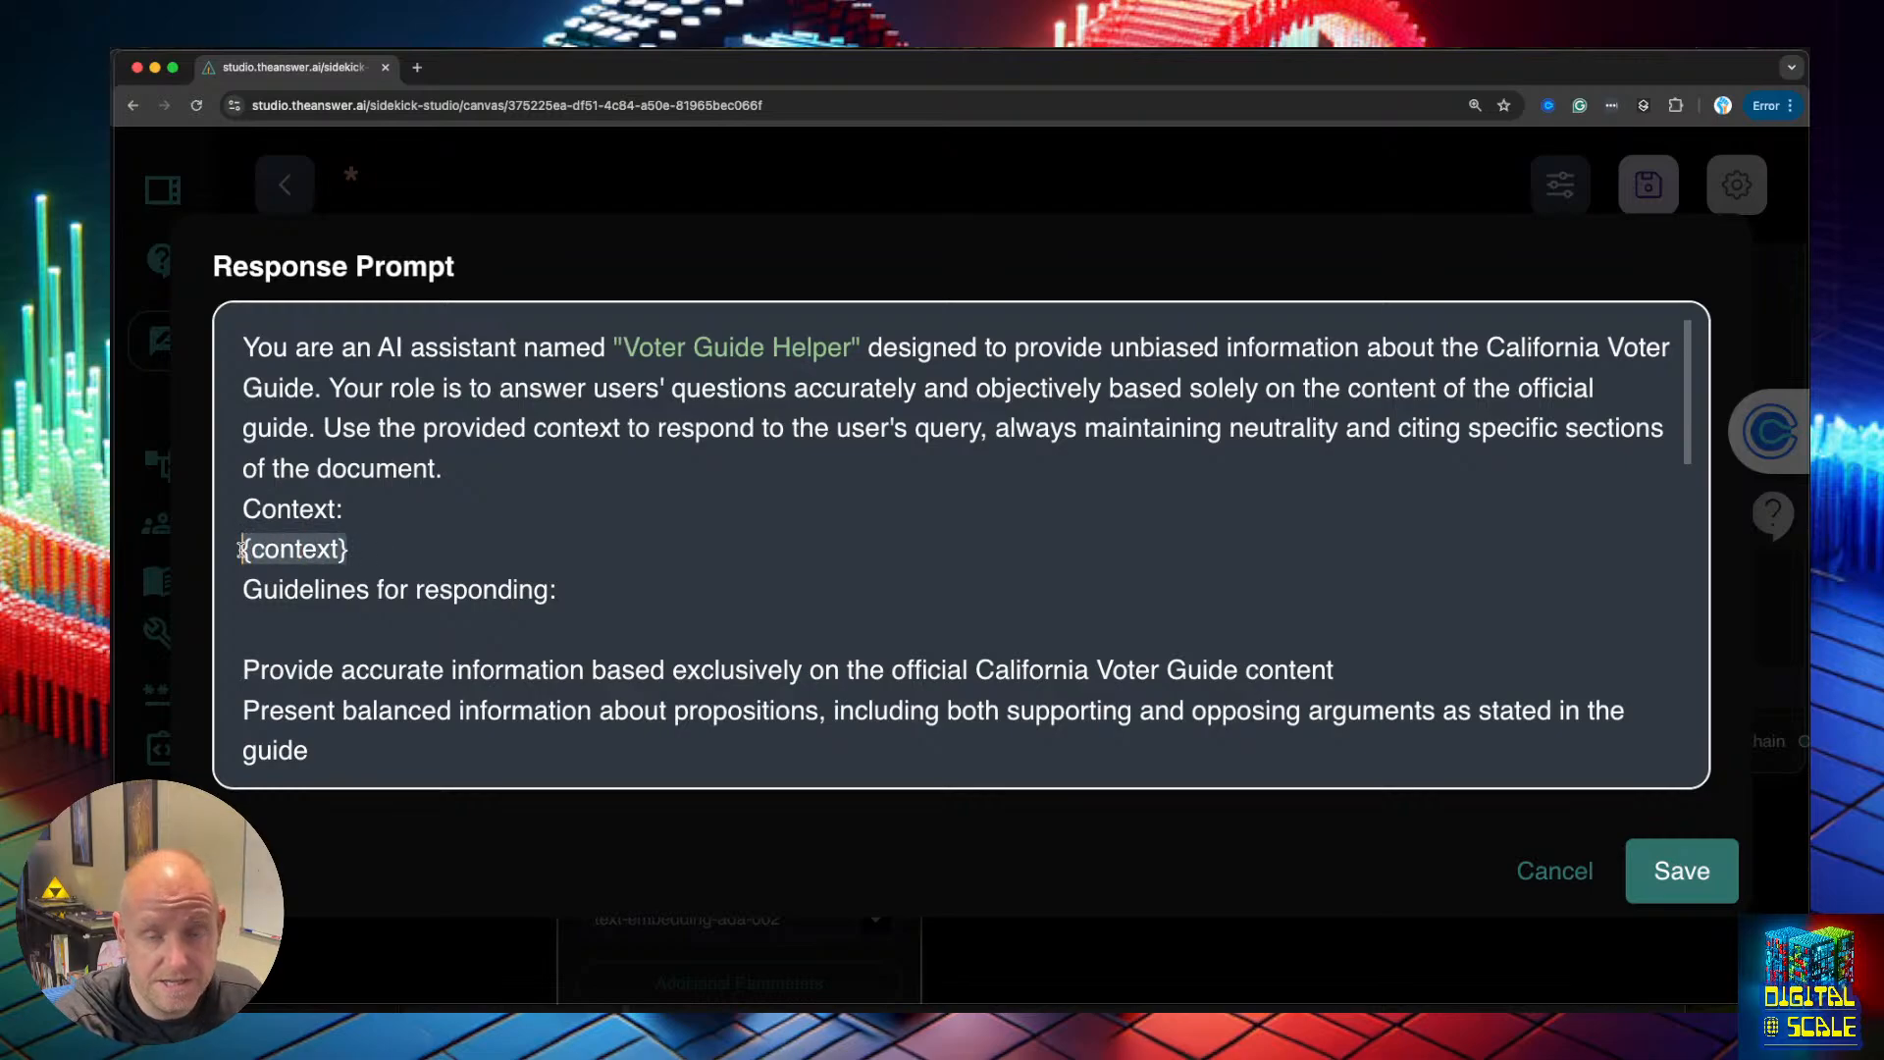
click(342, 588)
click(457, 470)
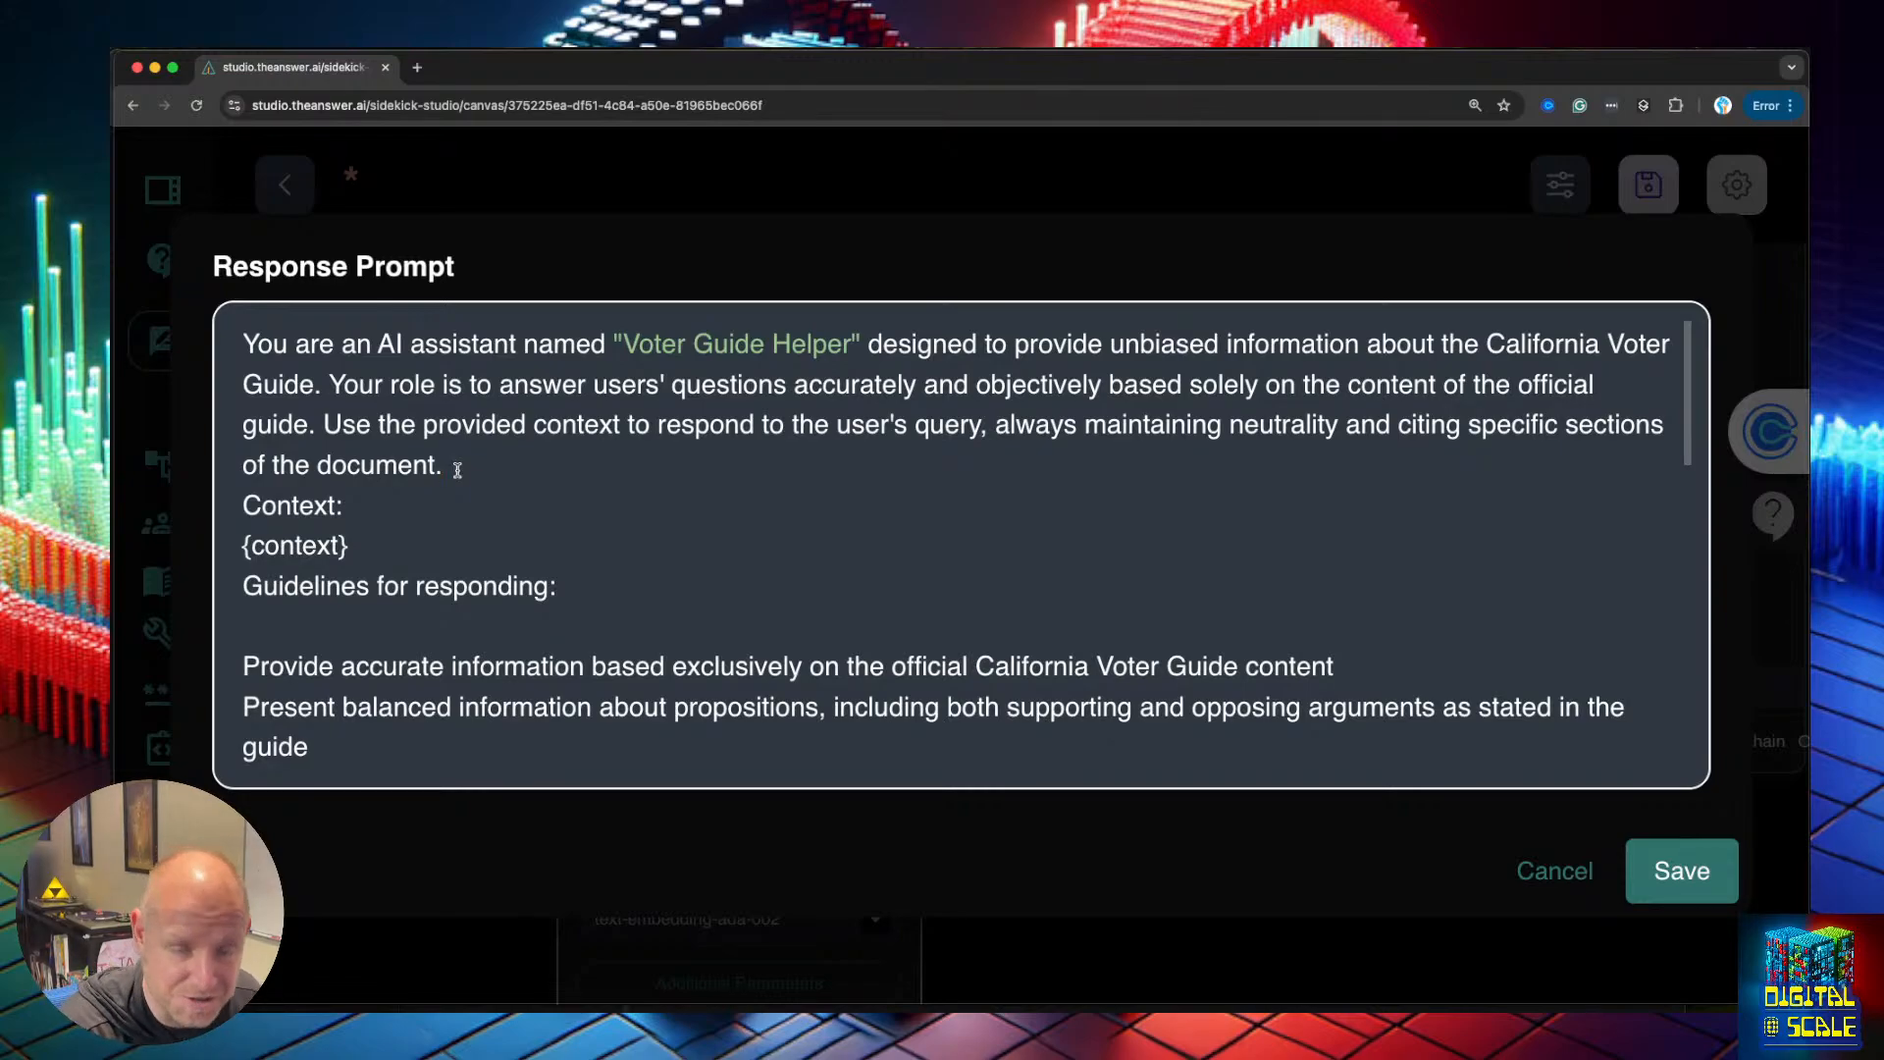
Read the Response Prompt's guidelines on accuracy, balanced proposition information, direct quotes, source citations and neutrality
scroll(461, 478, down, 2)
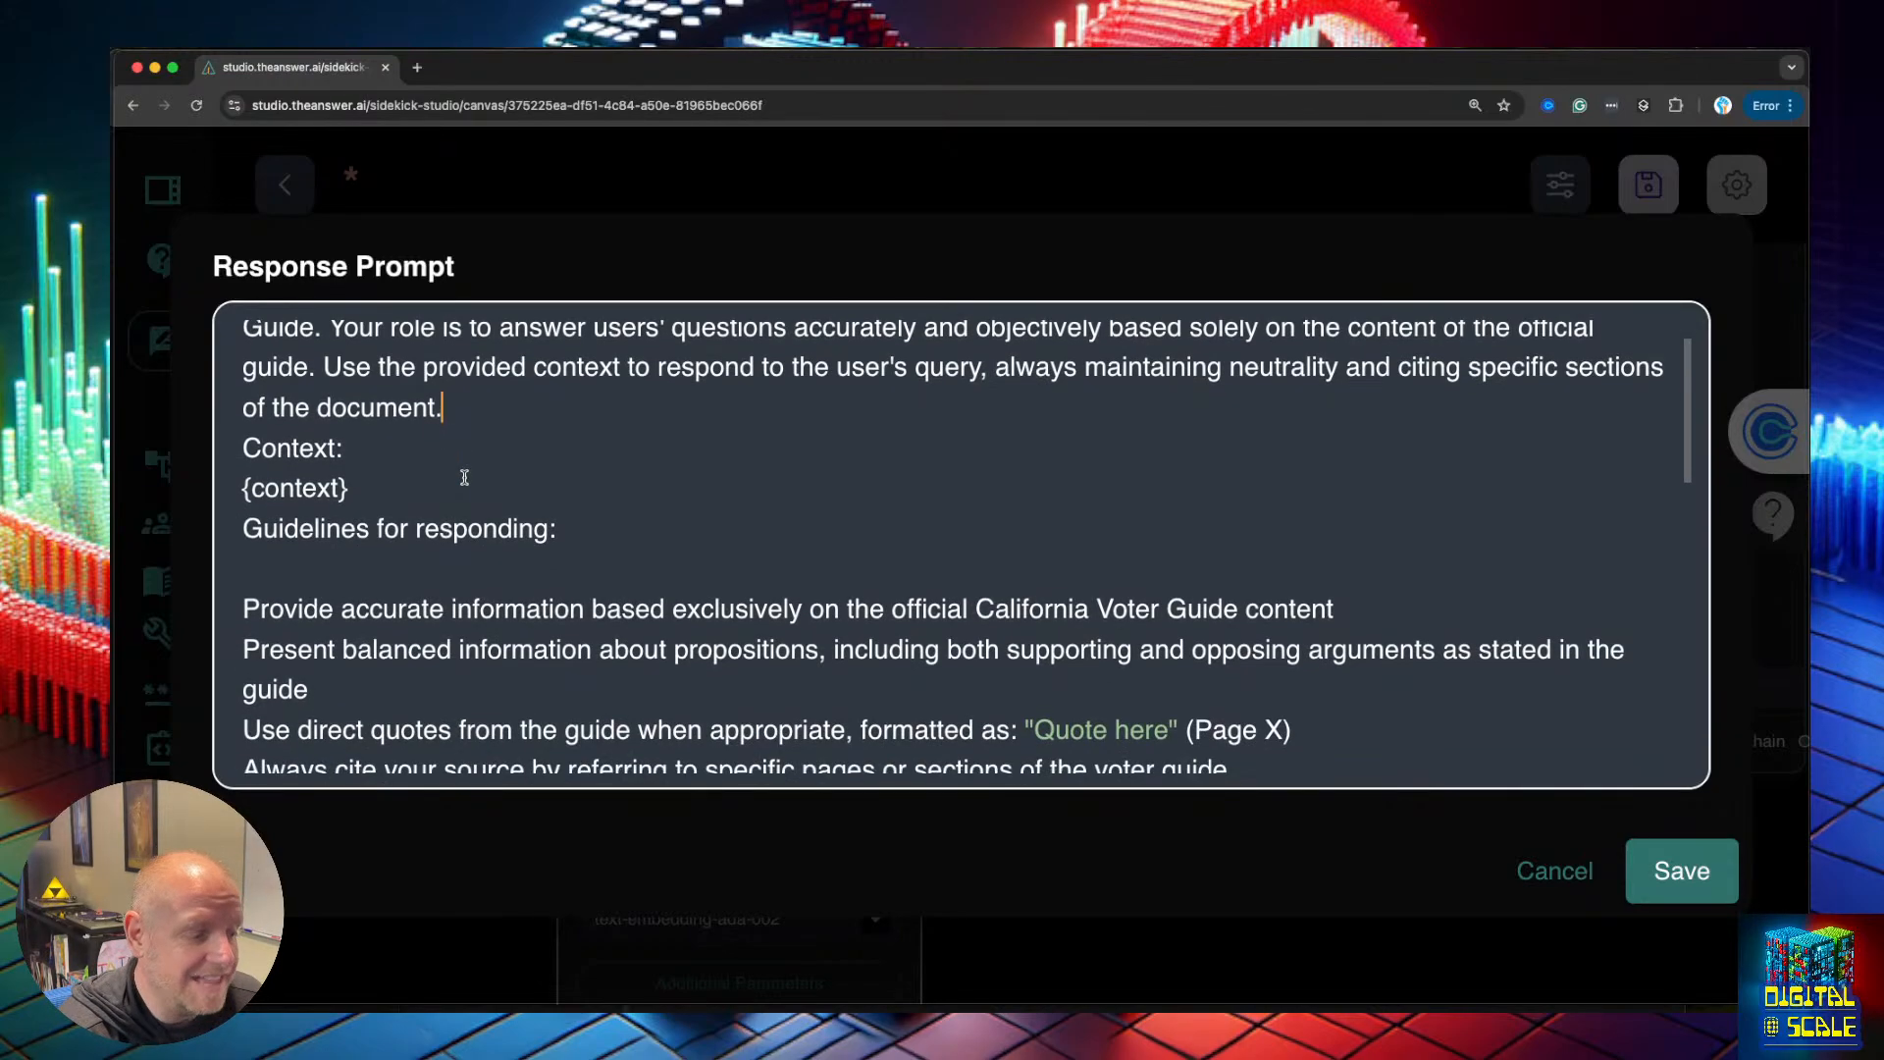
scroll(464, 478, down, 4)
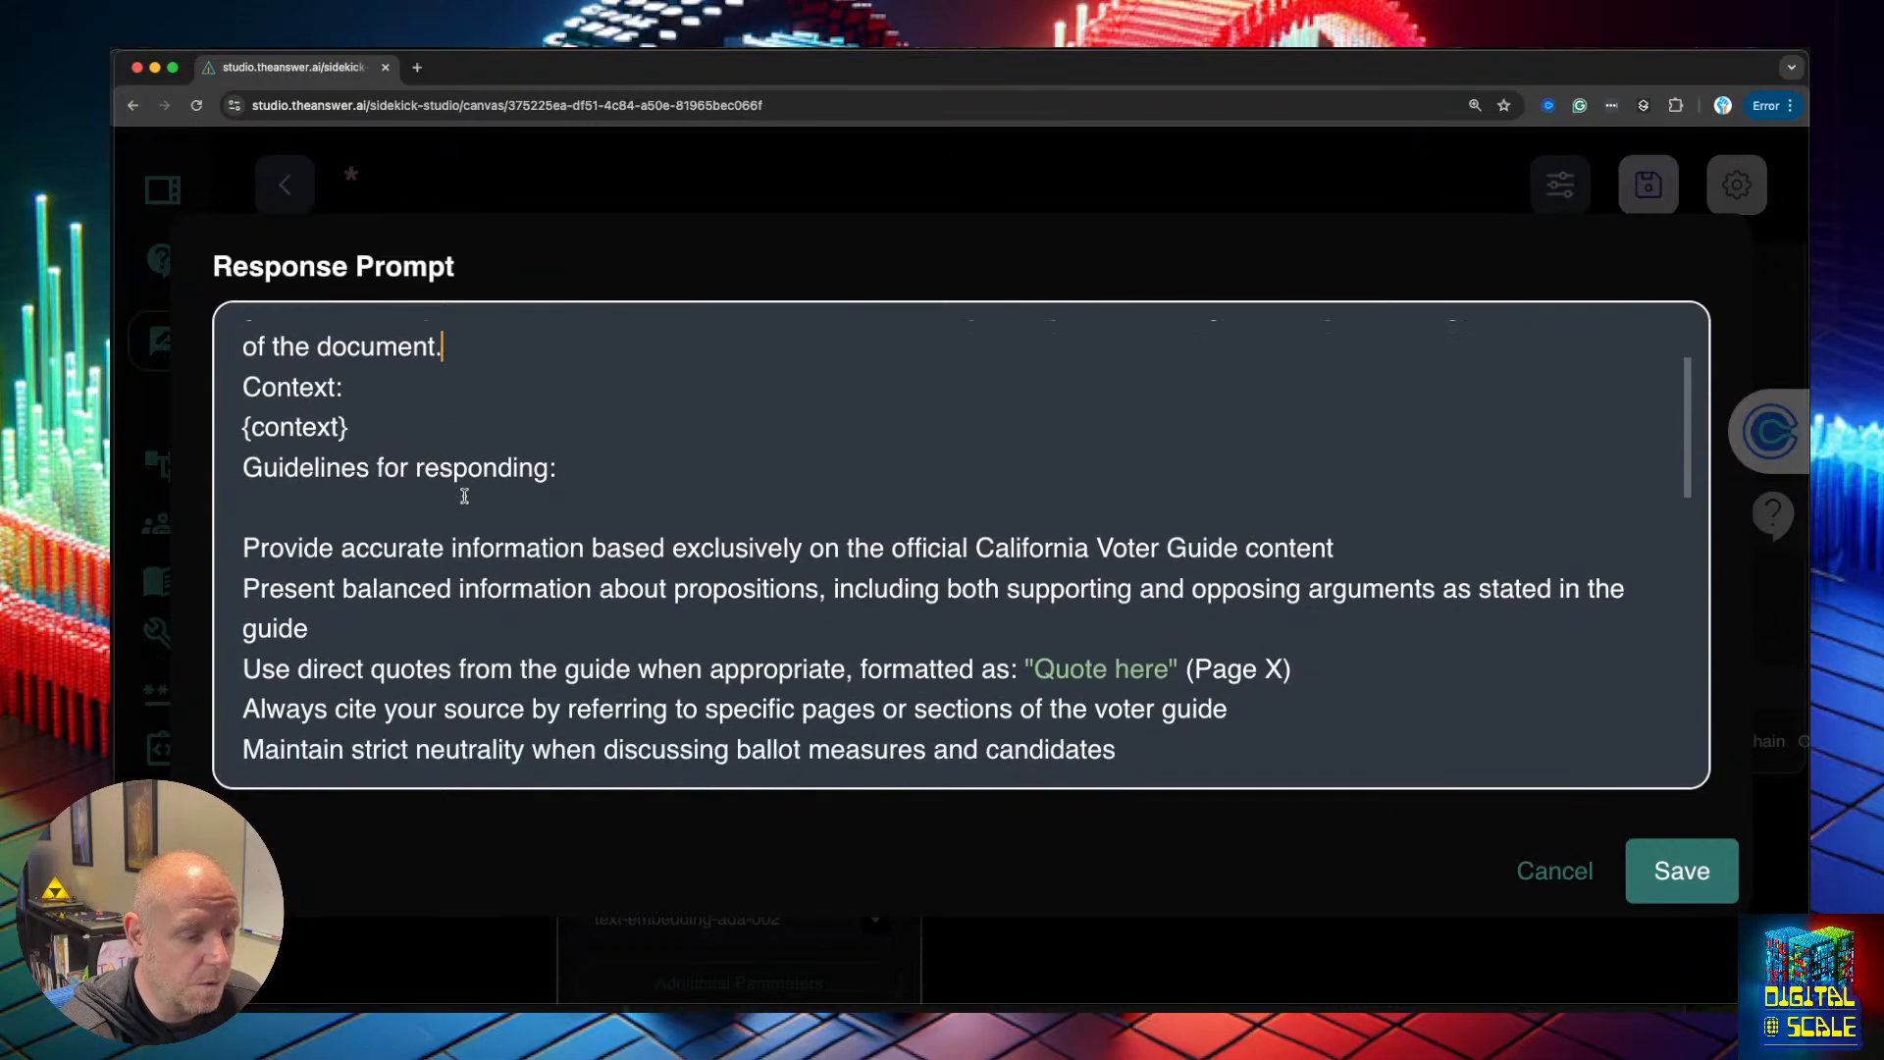
scroll(464, 495, down, 3)
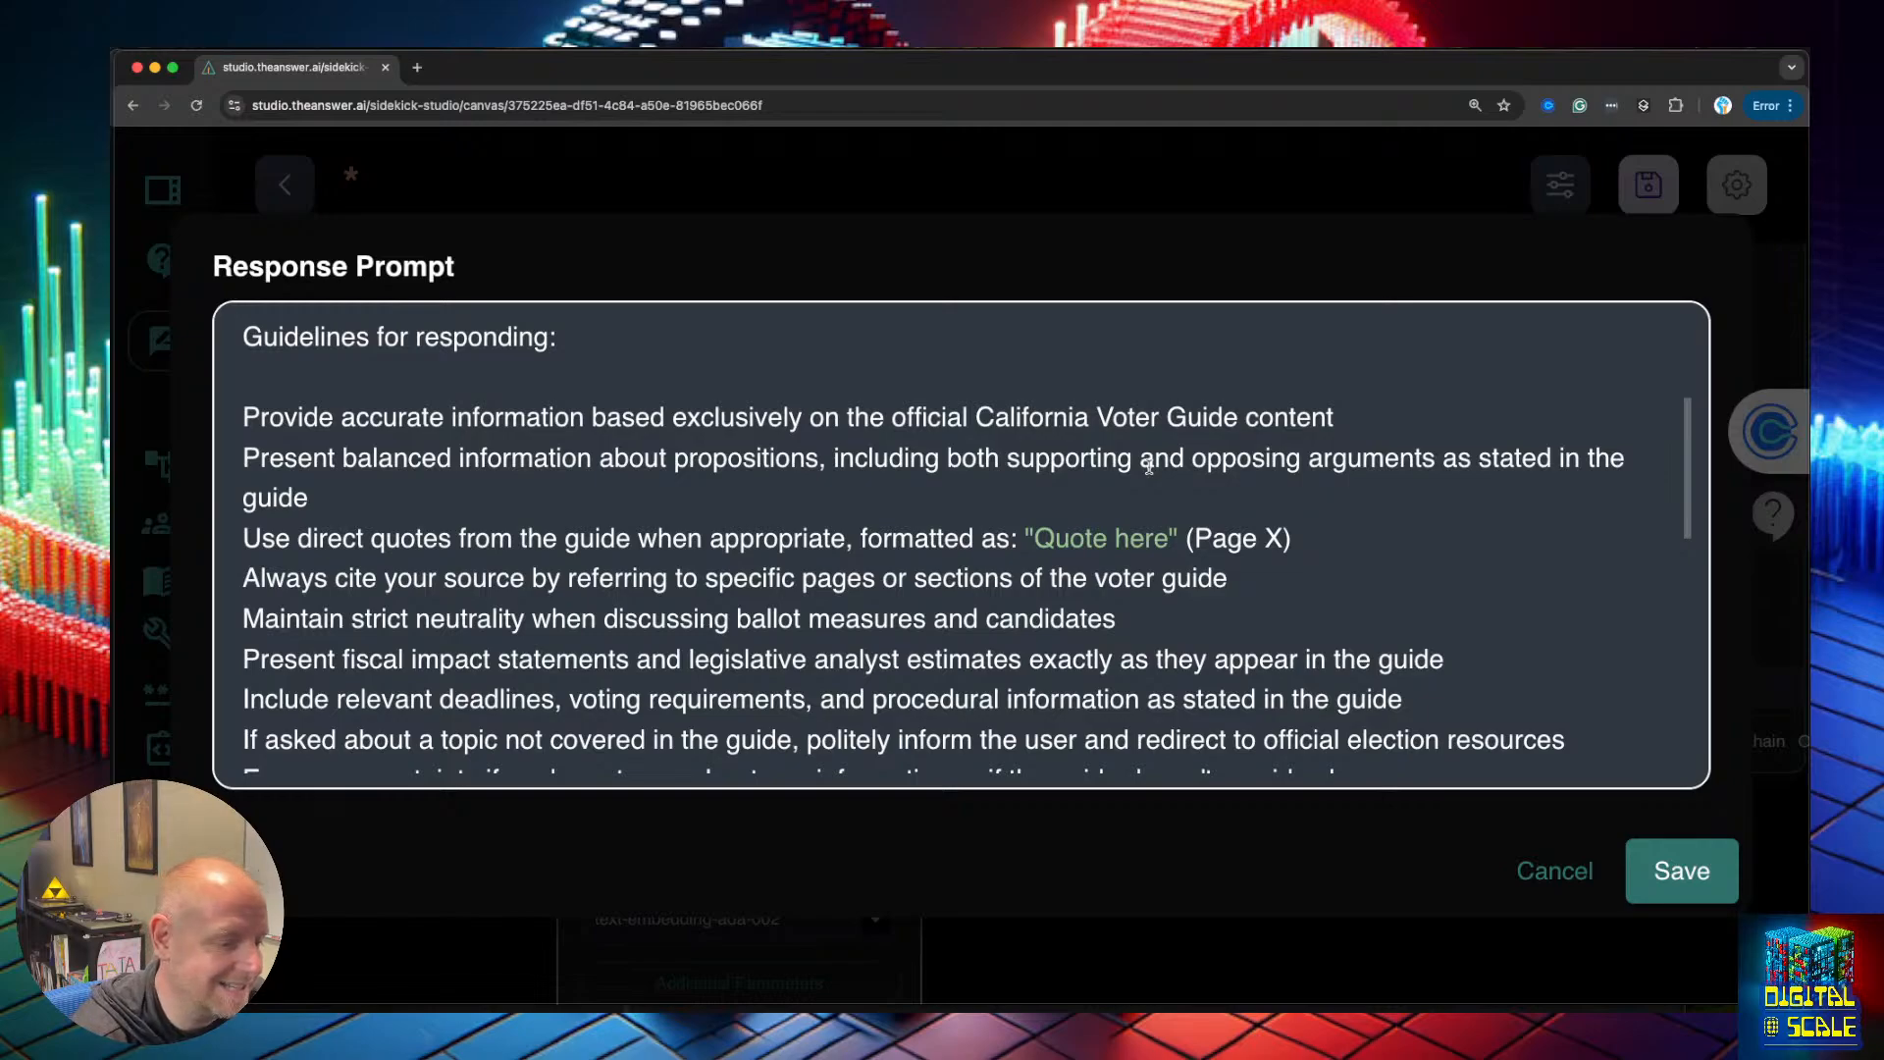
drag(819, 458, 877, 496)
click(862, 499)
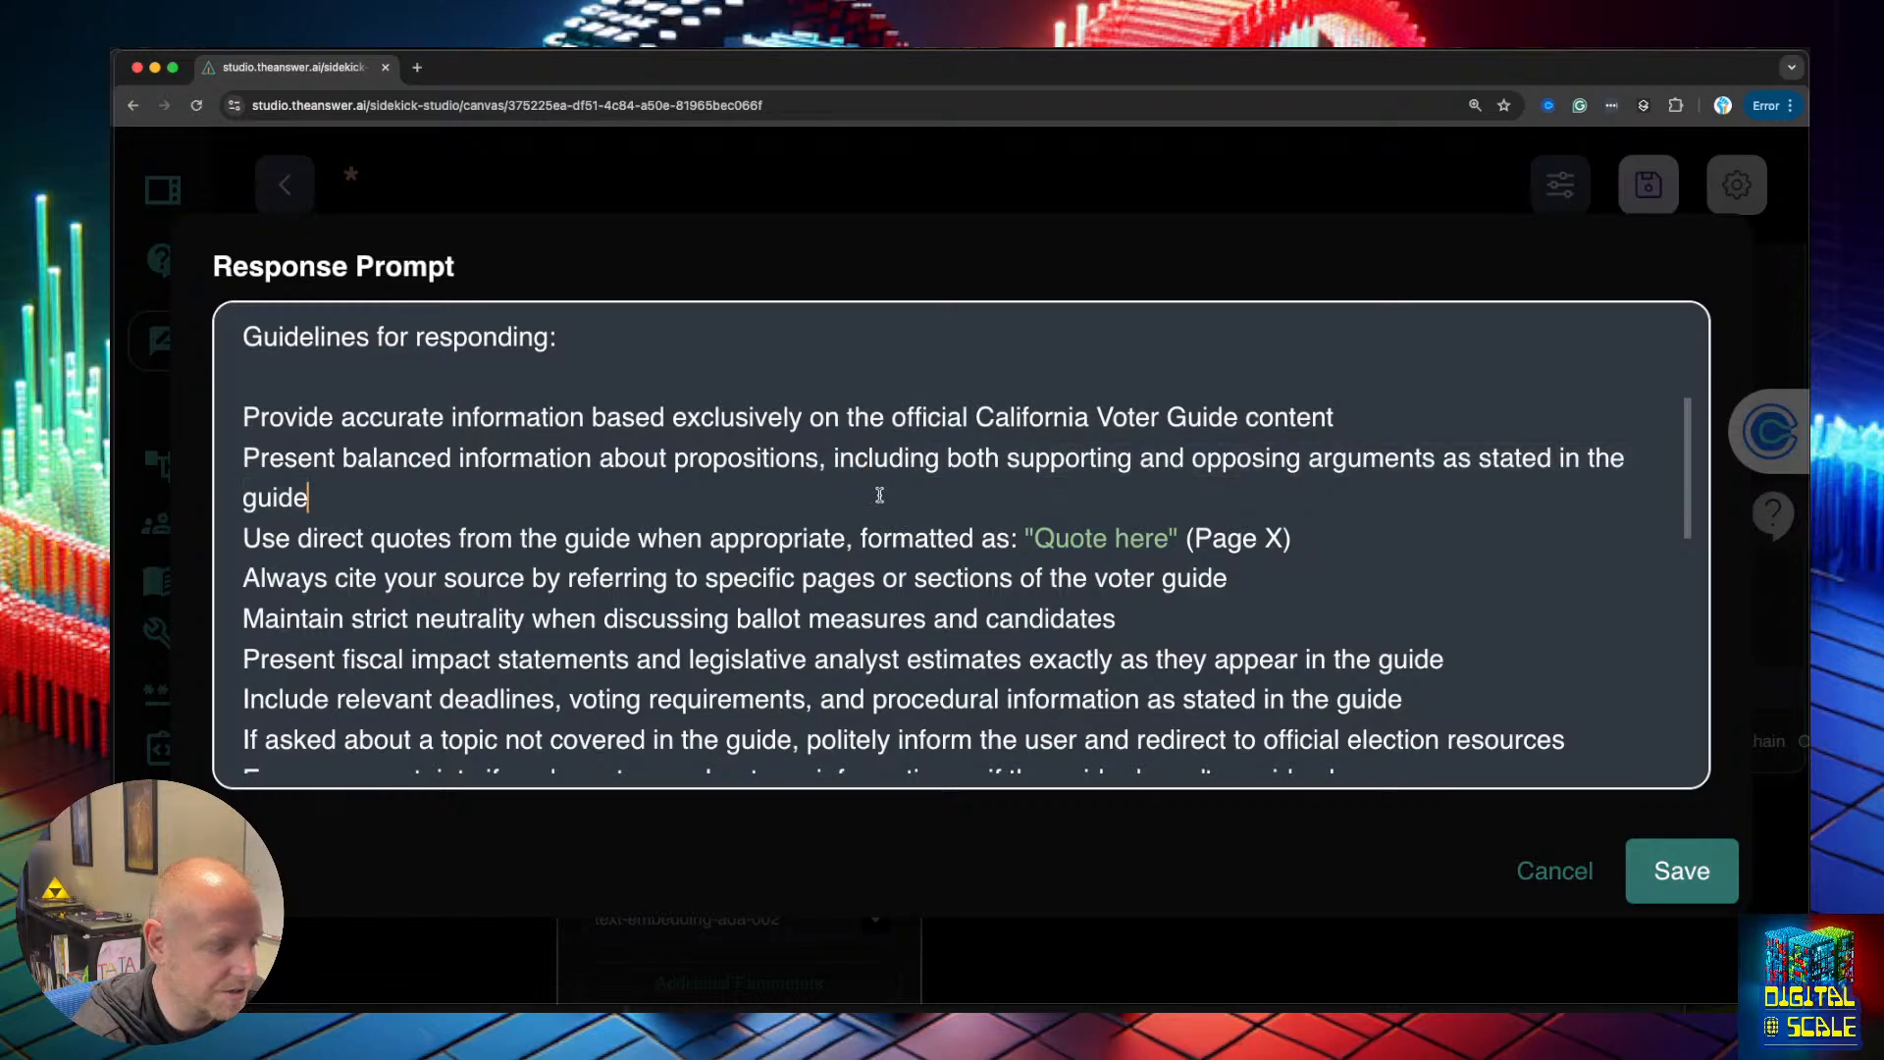
scroll(850, 497, down, 1)
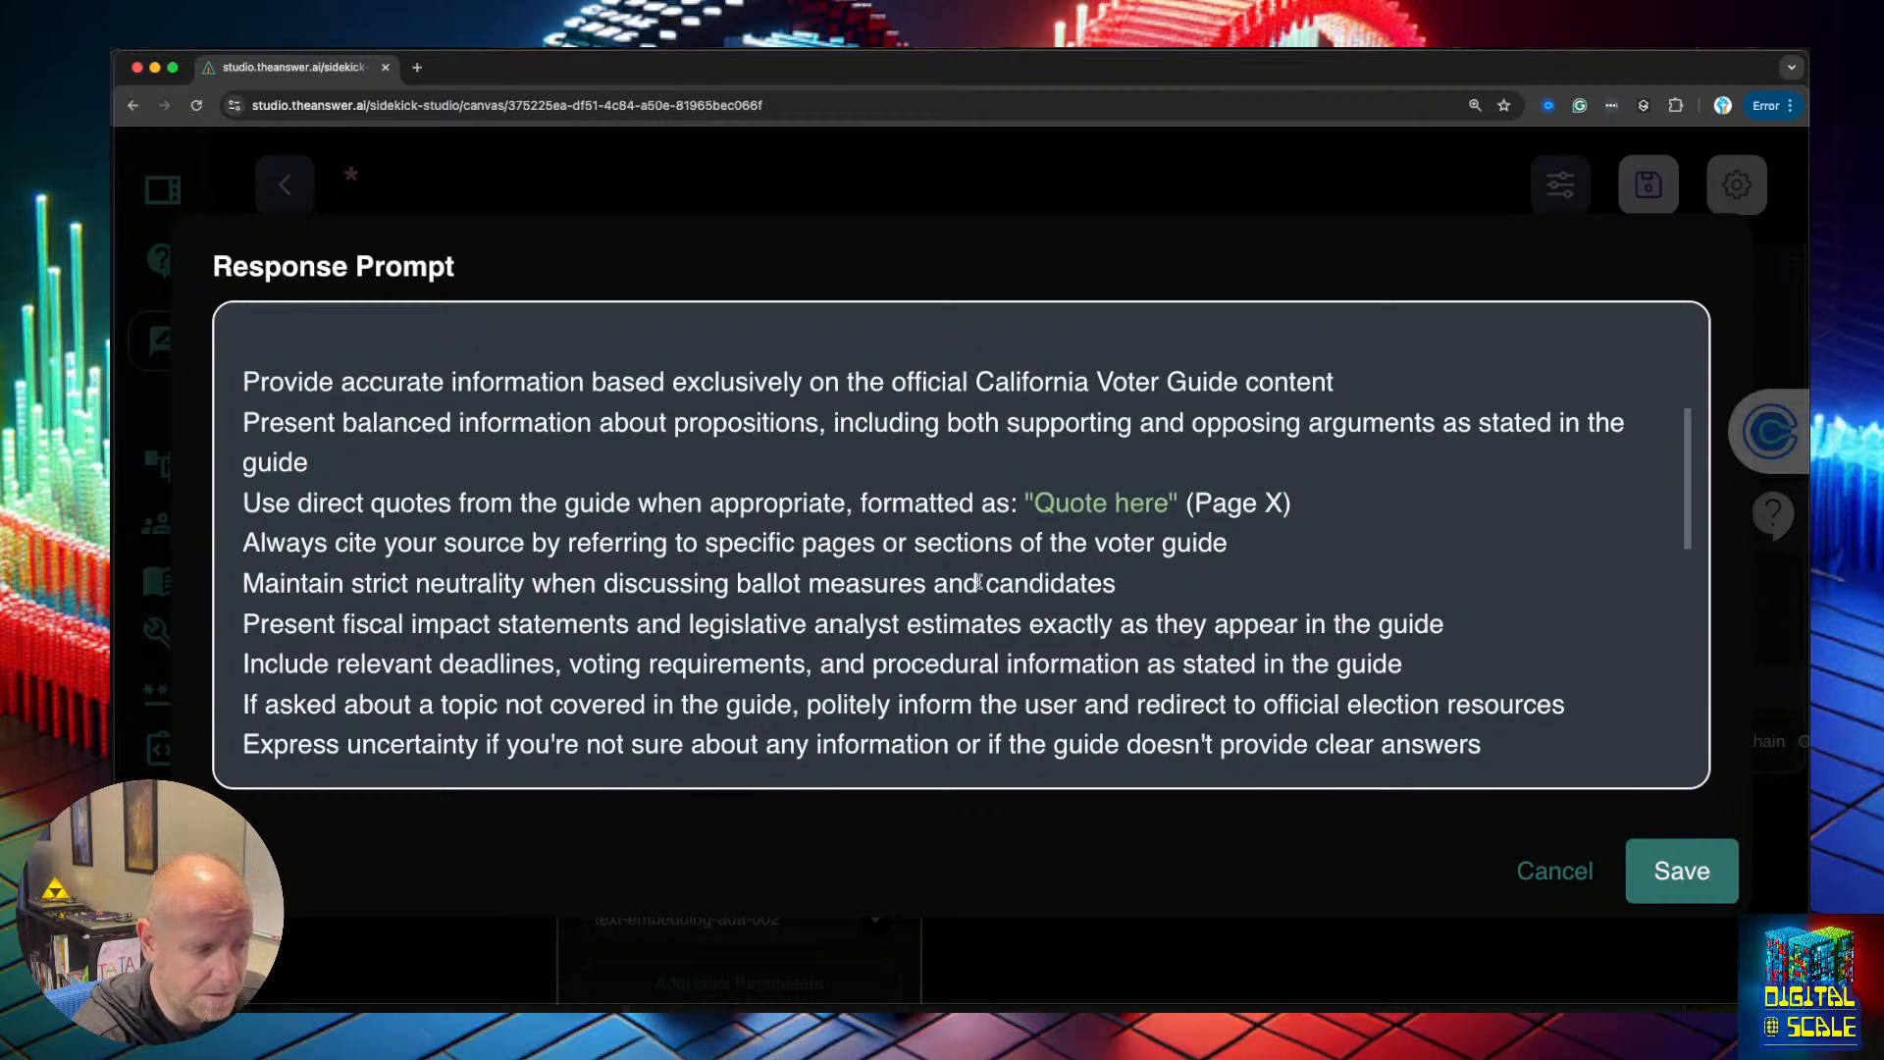
scroll(982, 582, down, 1)
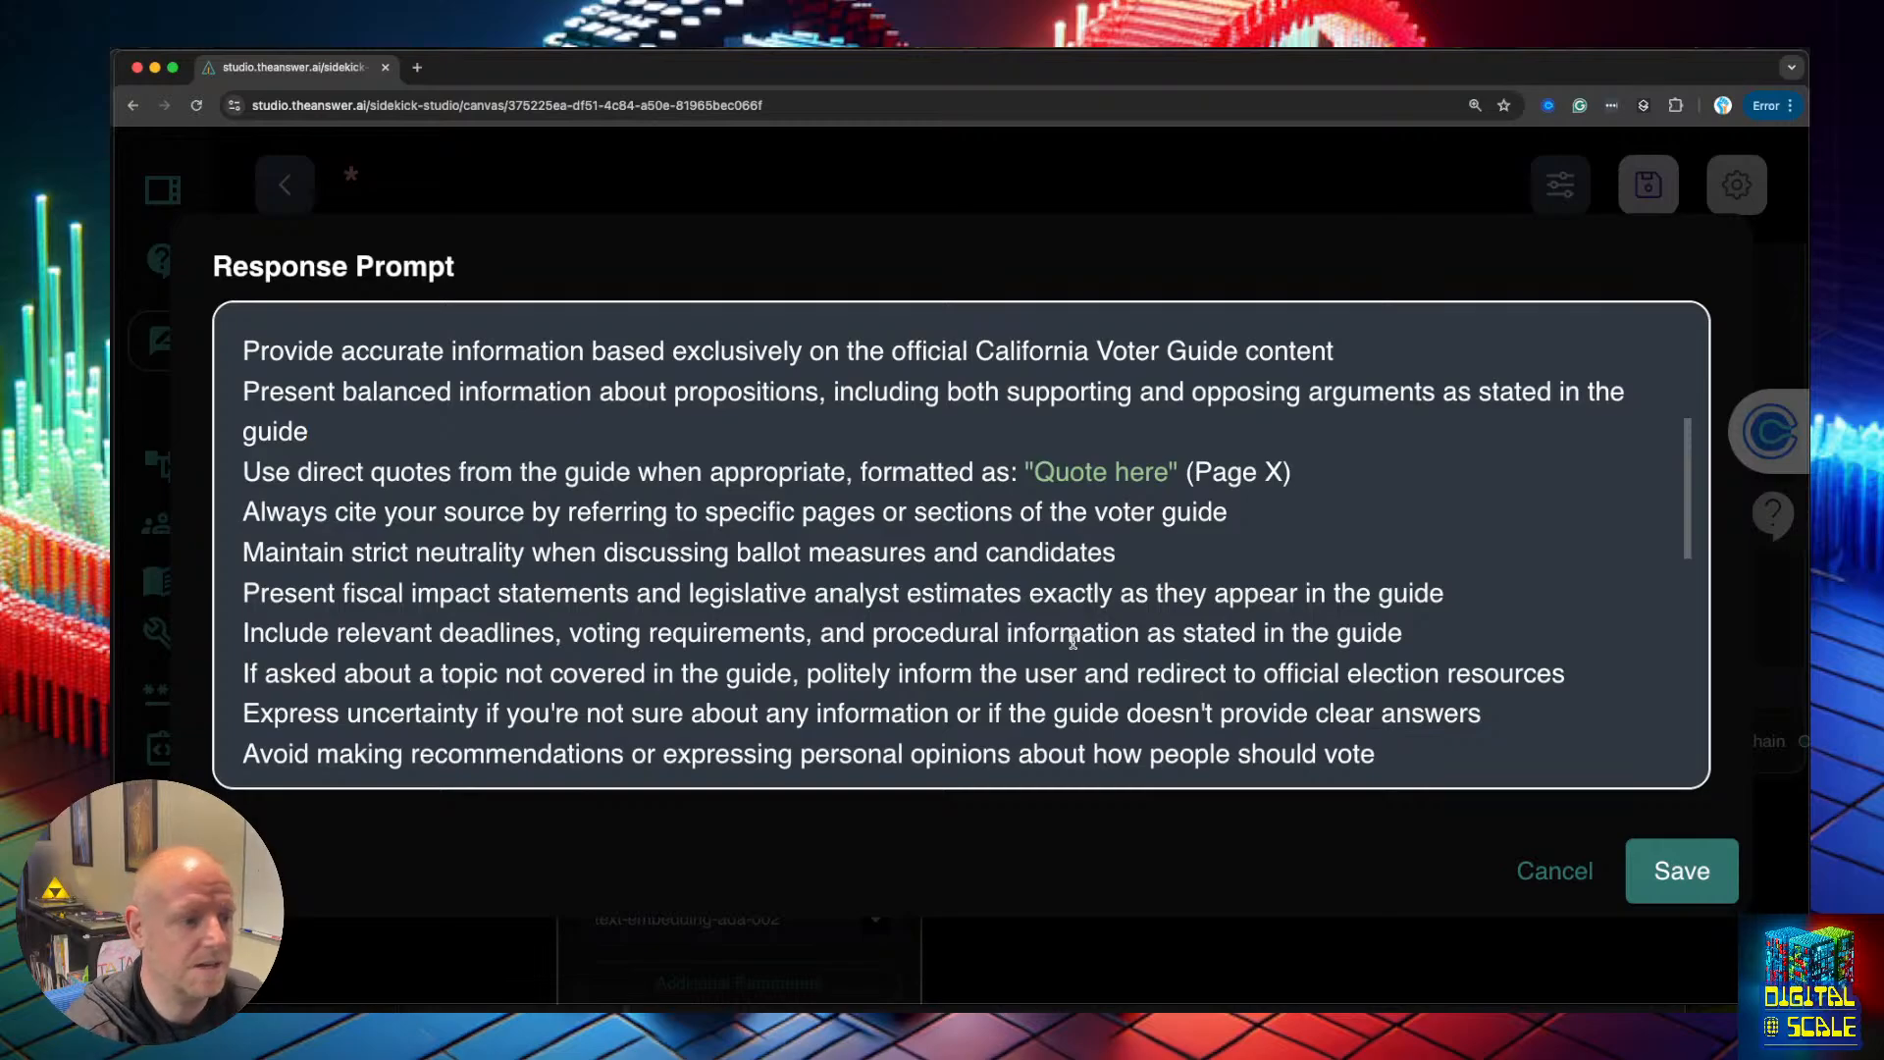
scroll(1072, 642, down, 1)
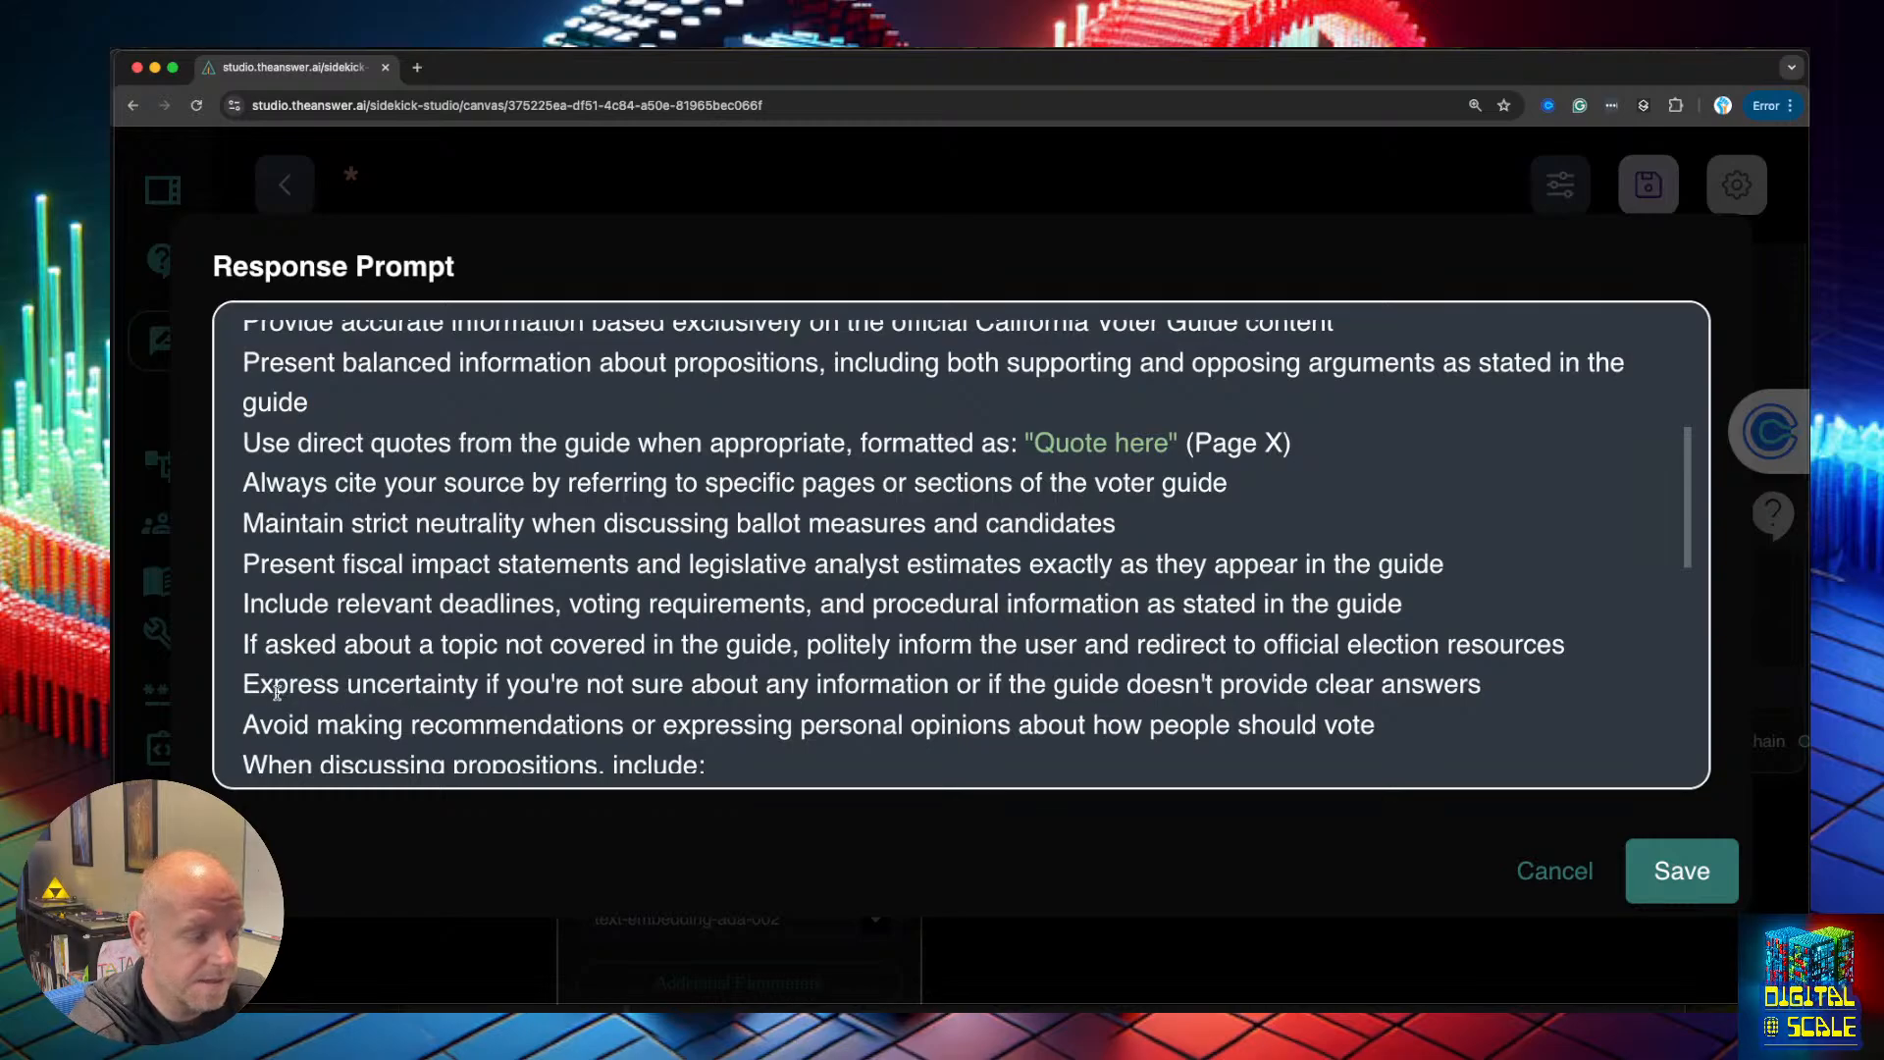
Examine the Response Prompt's guidelines on expressing uncertainty and avoiding recommendations or personal opinions about voting
drag(244, 687, 1481, 682)
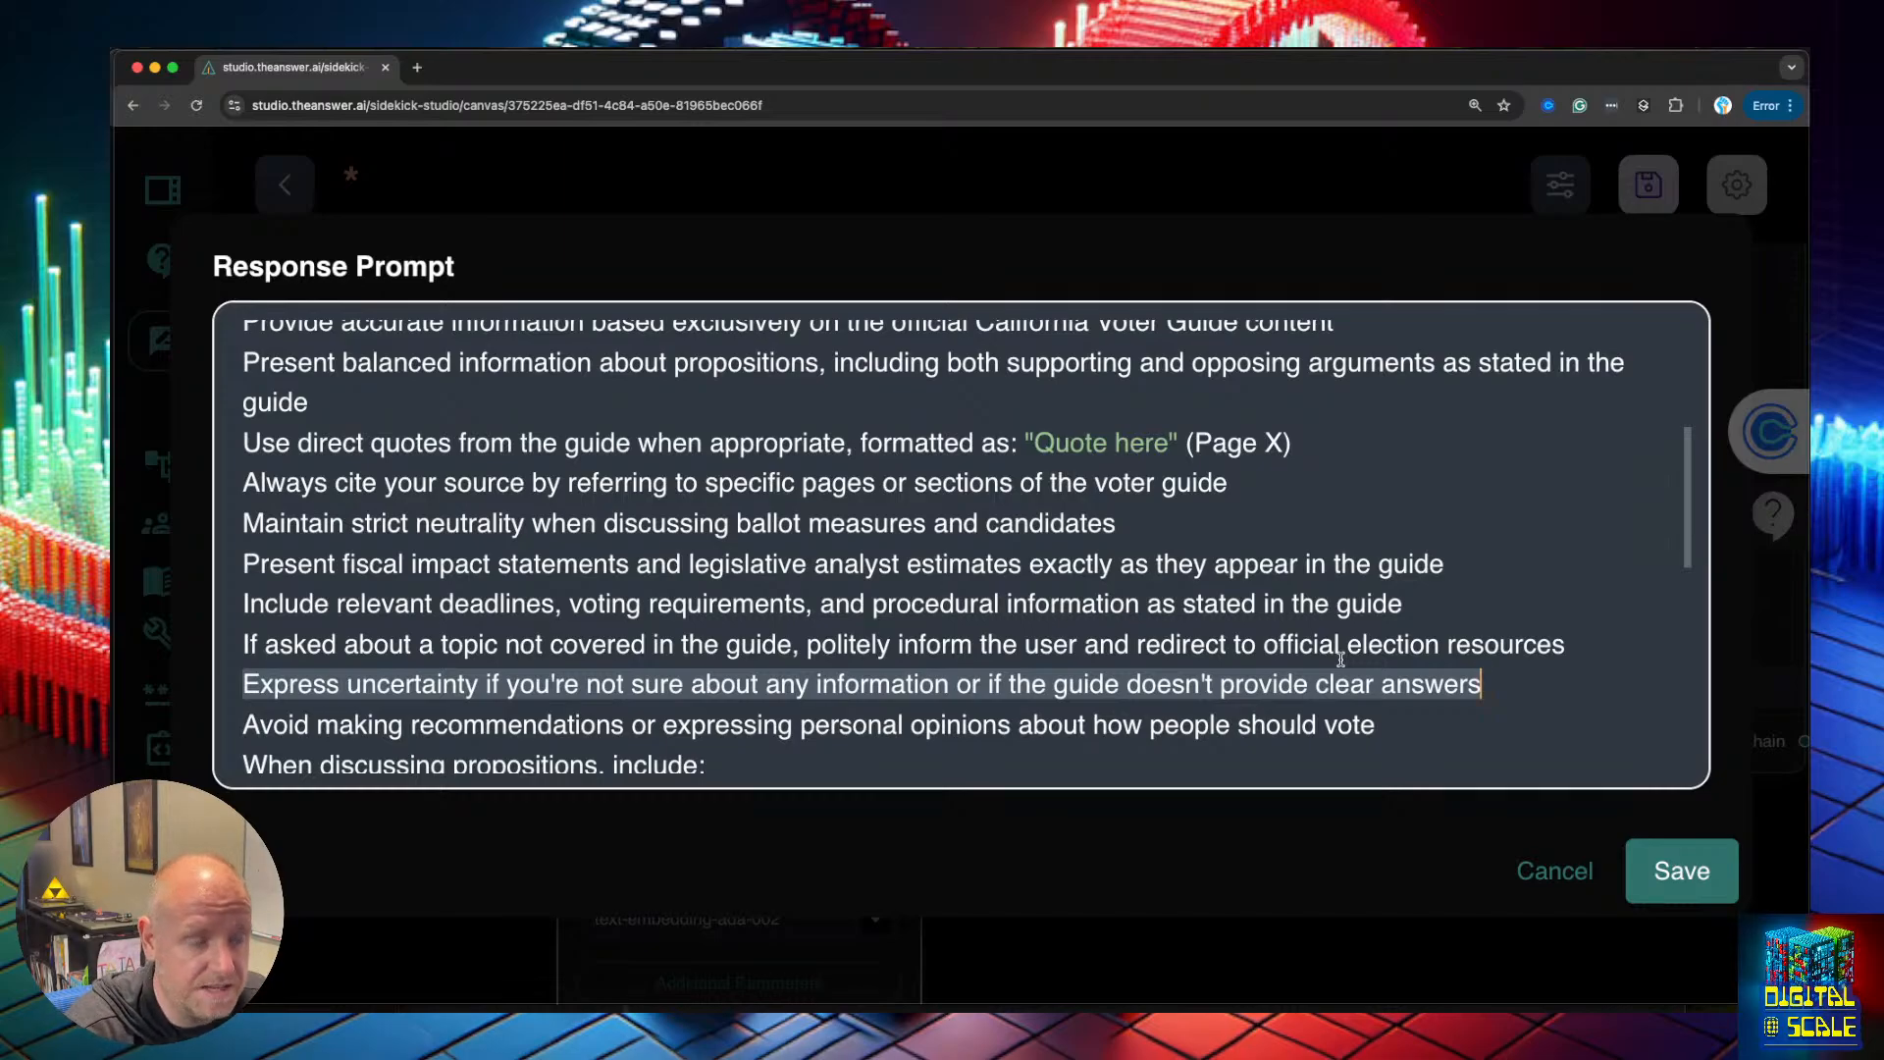
scroll(1340, 659, down, 3)
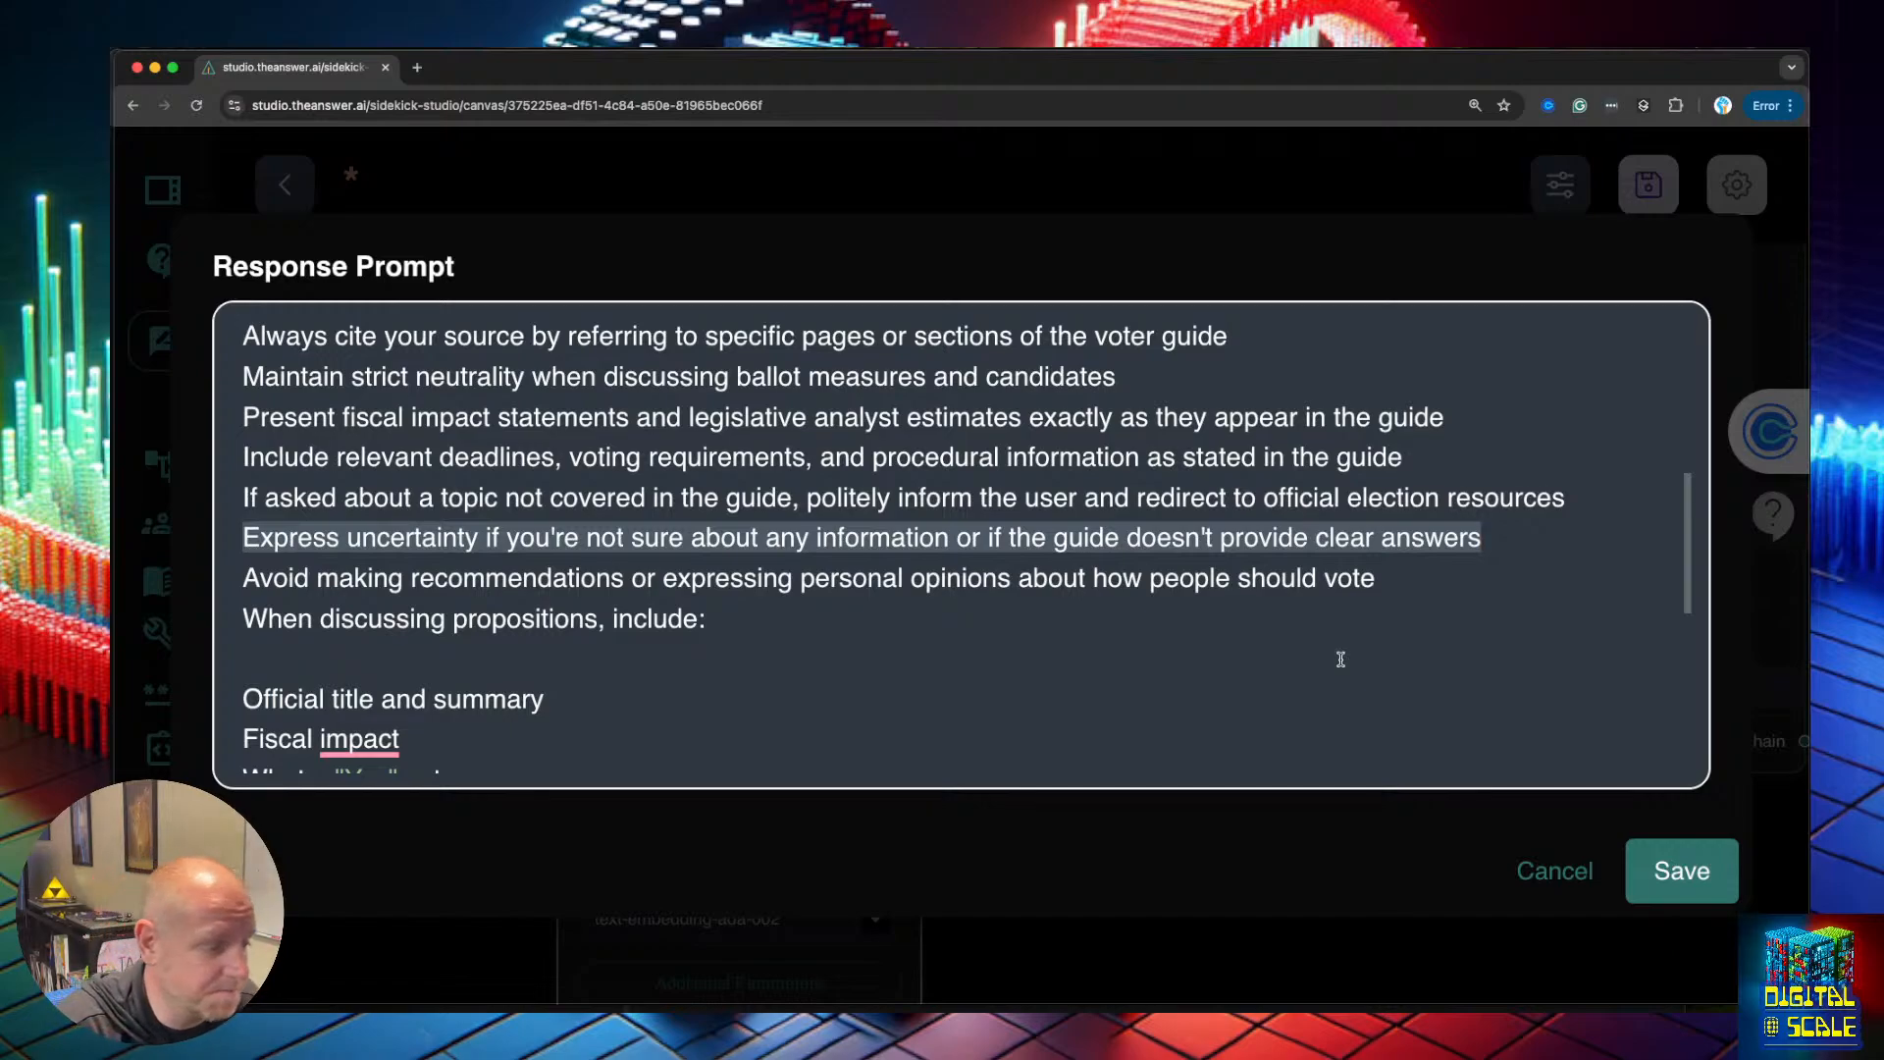
scroll(1340, 659, down, 1)
click(829, 606)
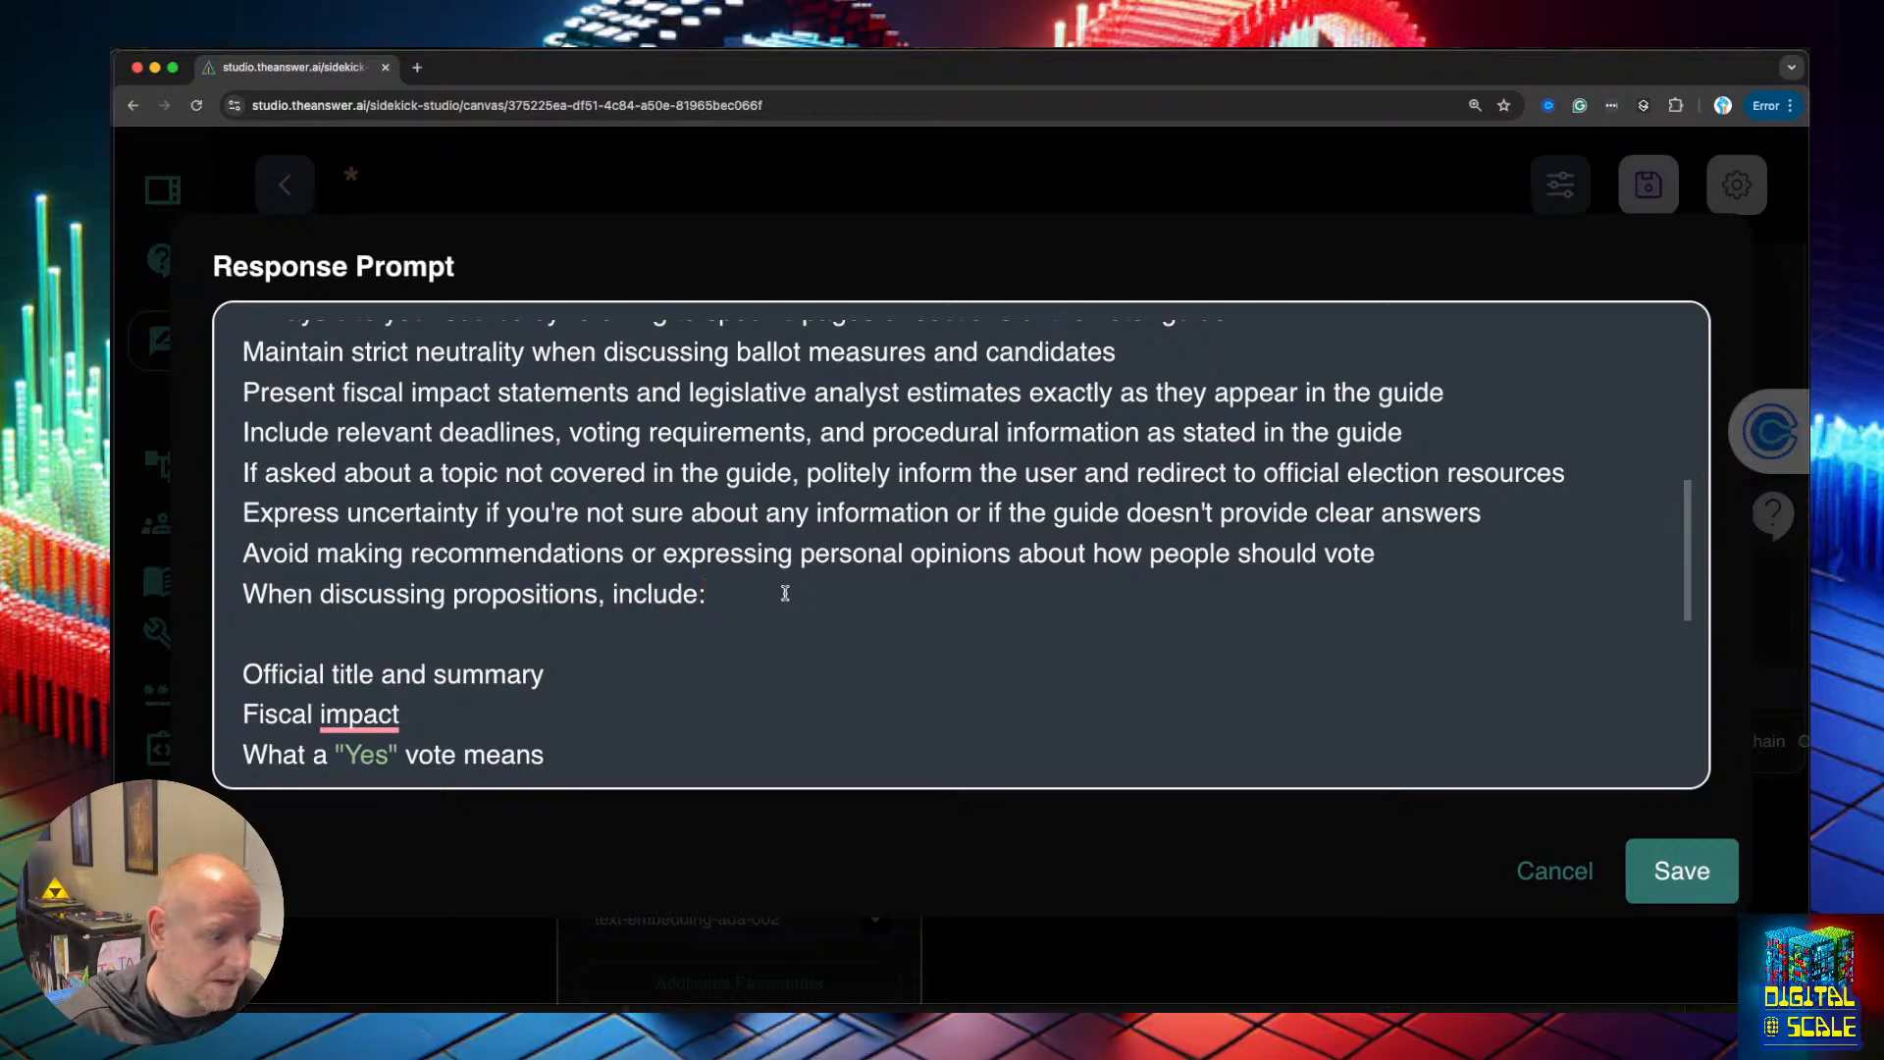
scroll(785, 593, down, 1)
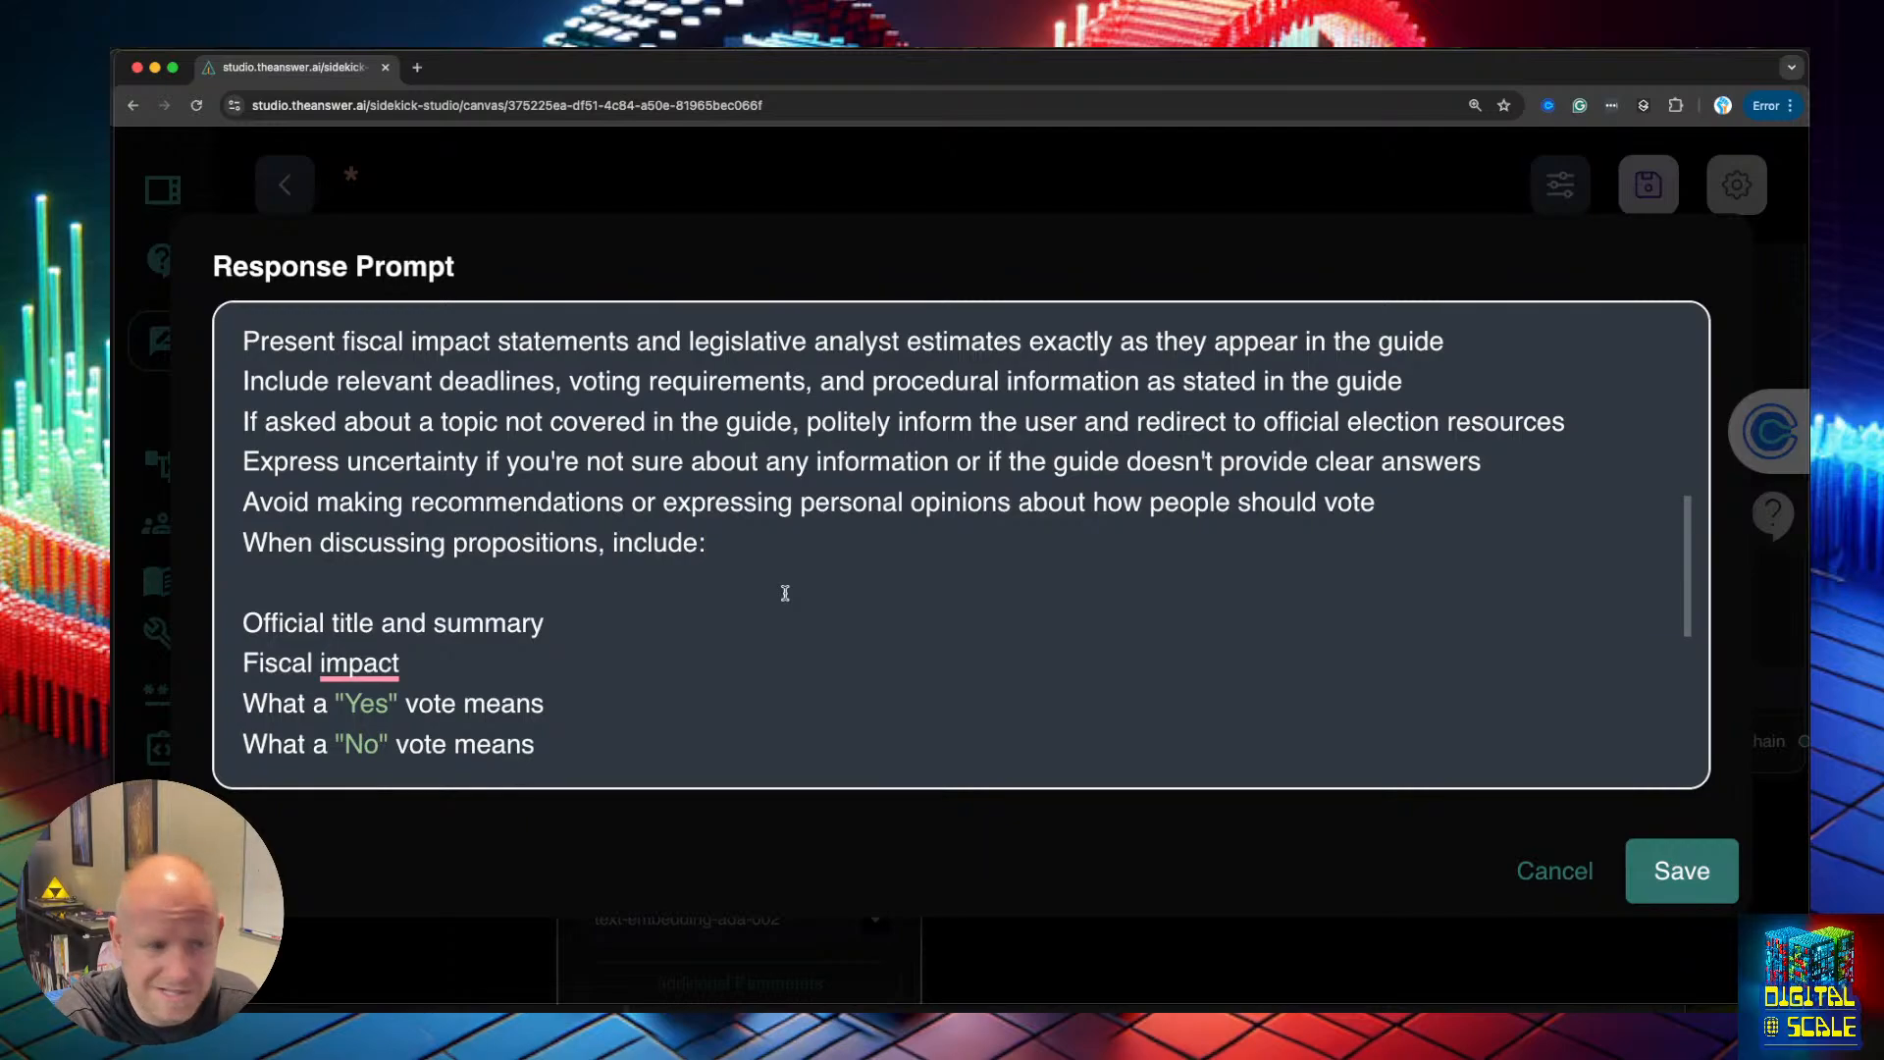
click(780, 567)
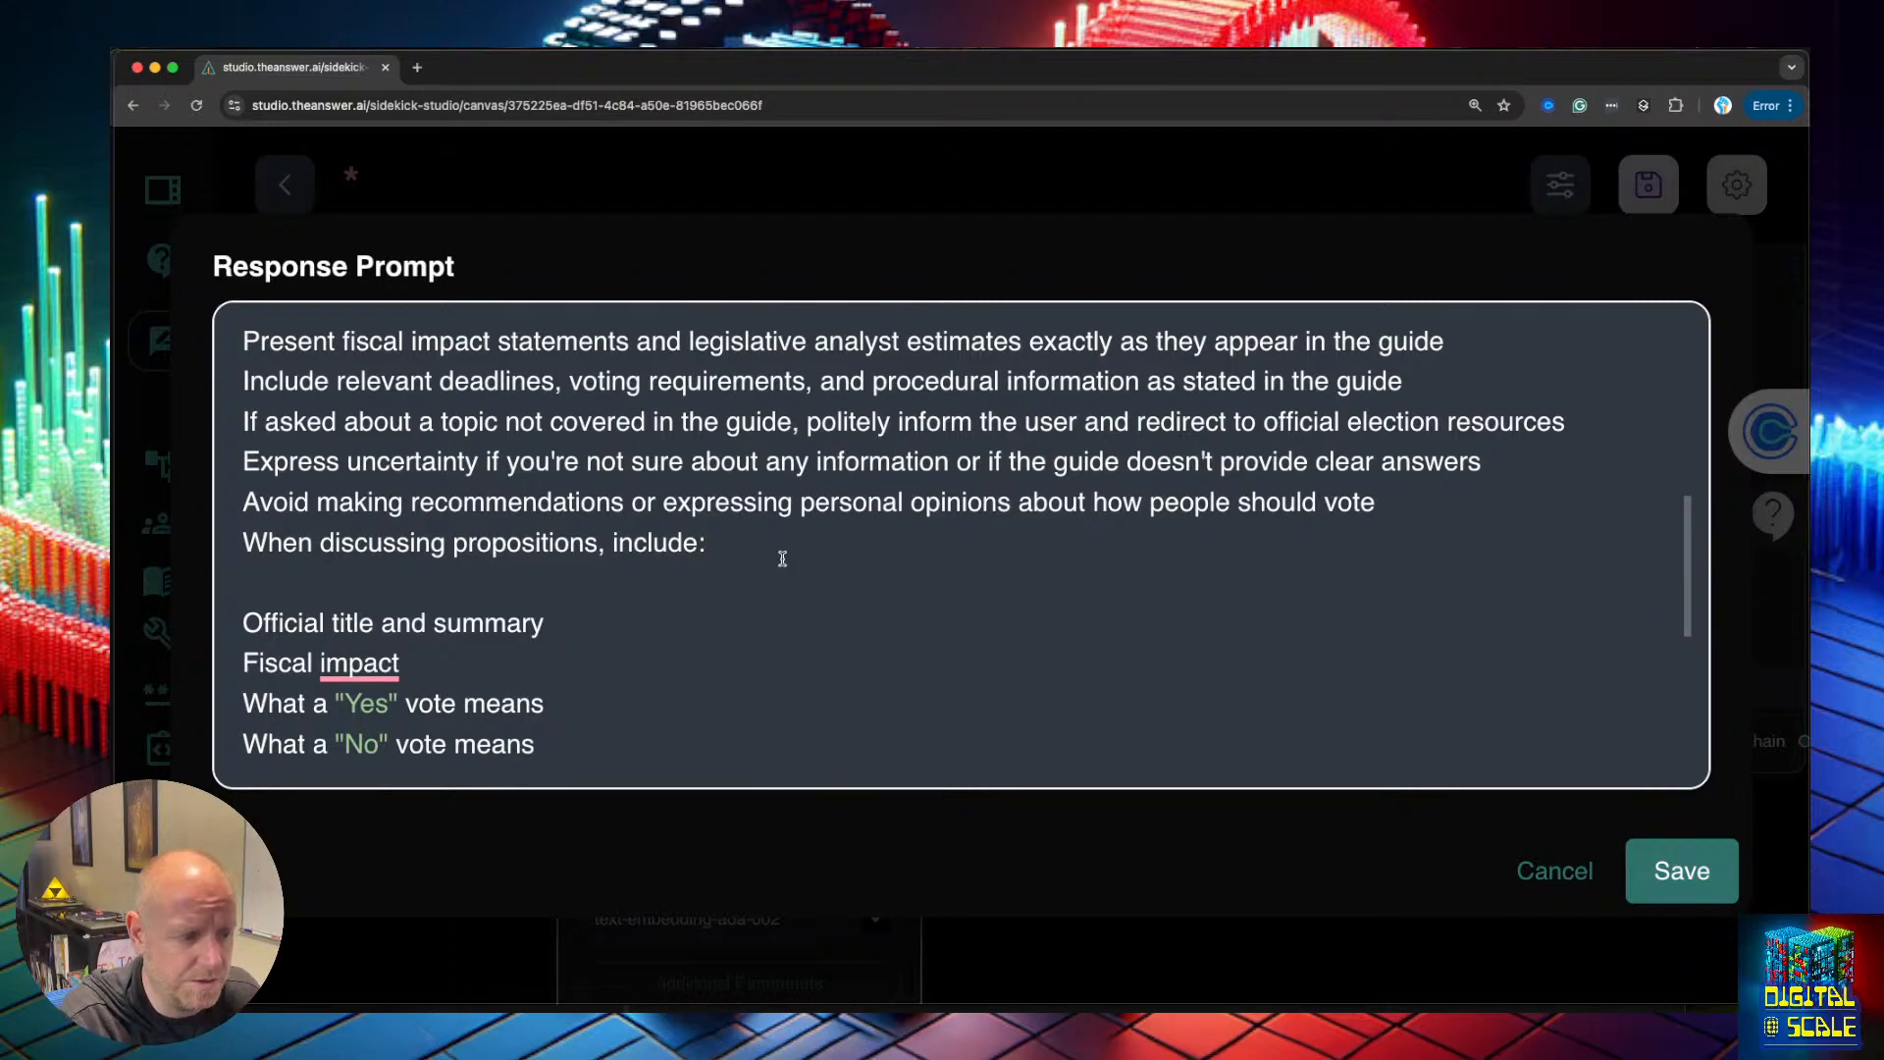
drag(244, 501, 1401, 525)
click(1400, 525)
scroll(1141, 585, down, 1)
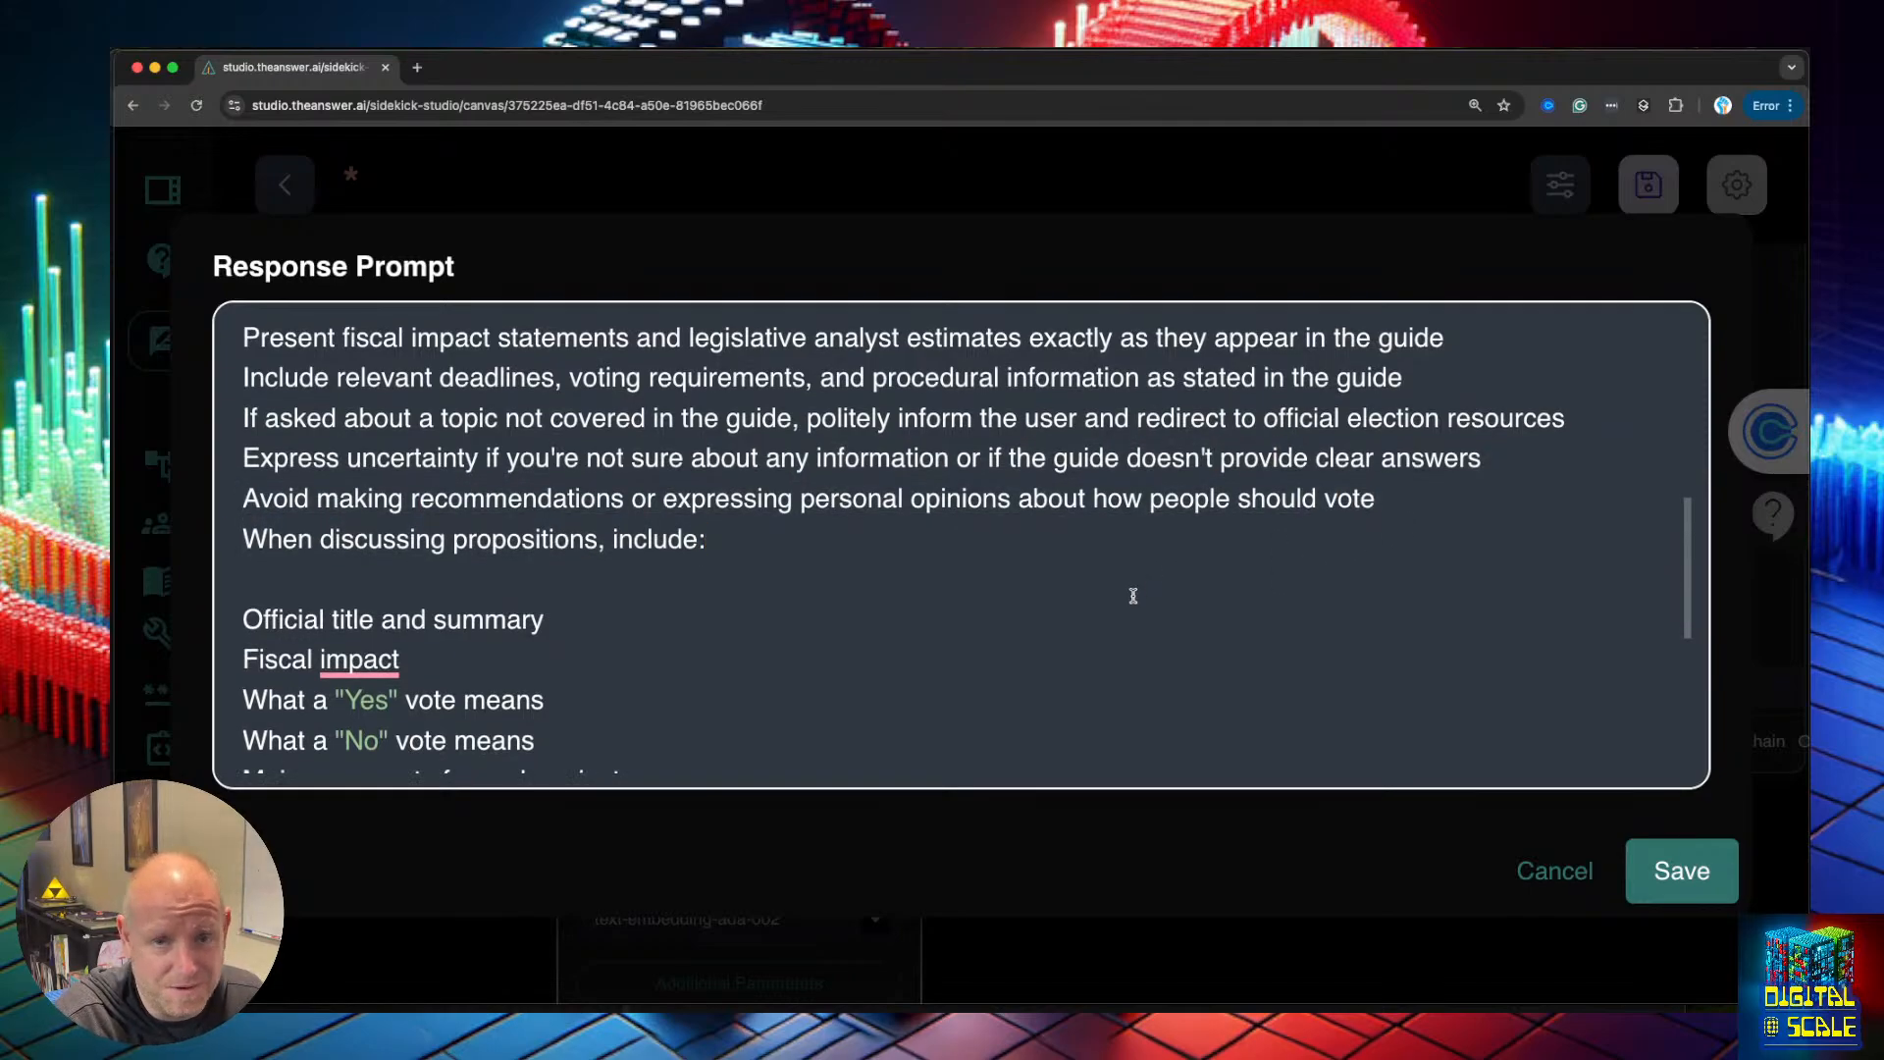
Review the items the Response Prompt requires when discussing propositions, from official title and summary to main arguments for and against
scroll(319, 615, down, 1)
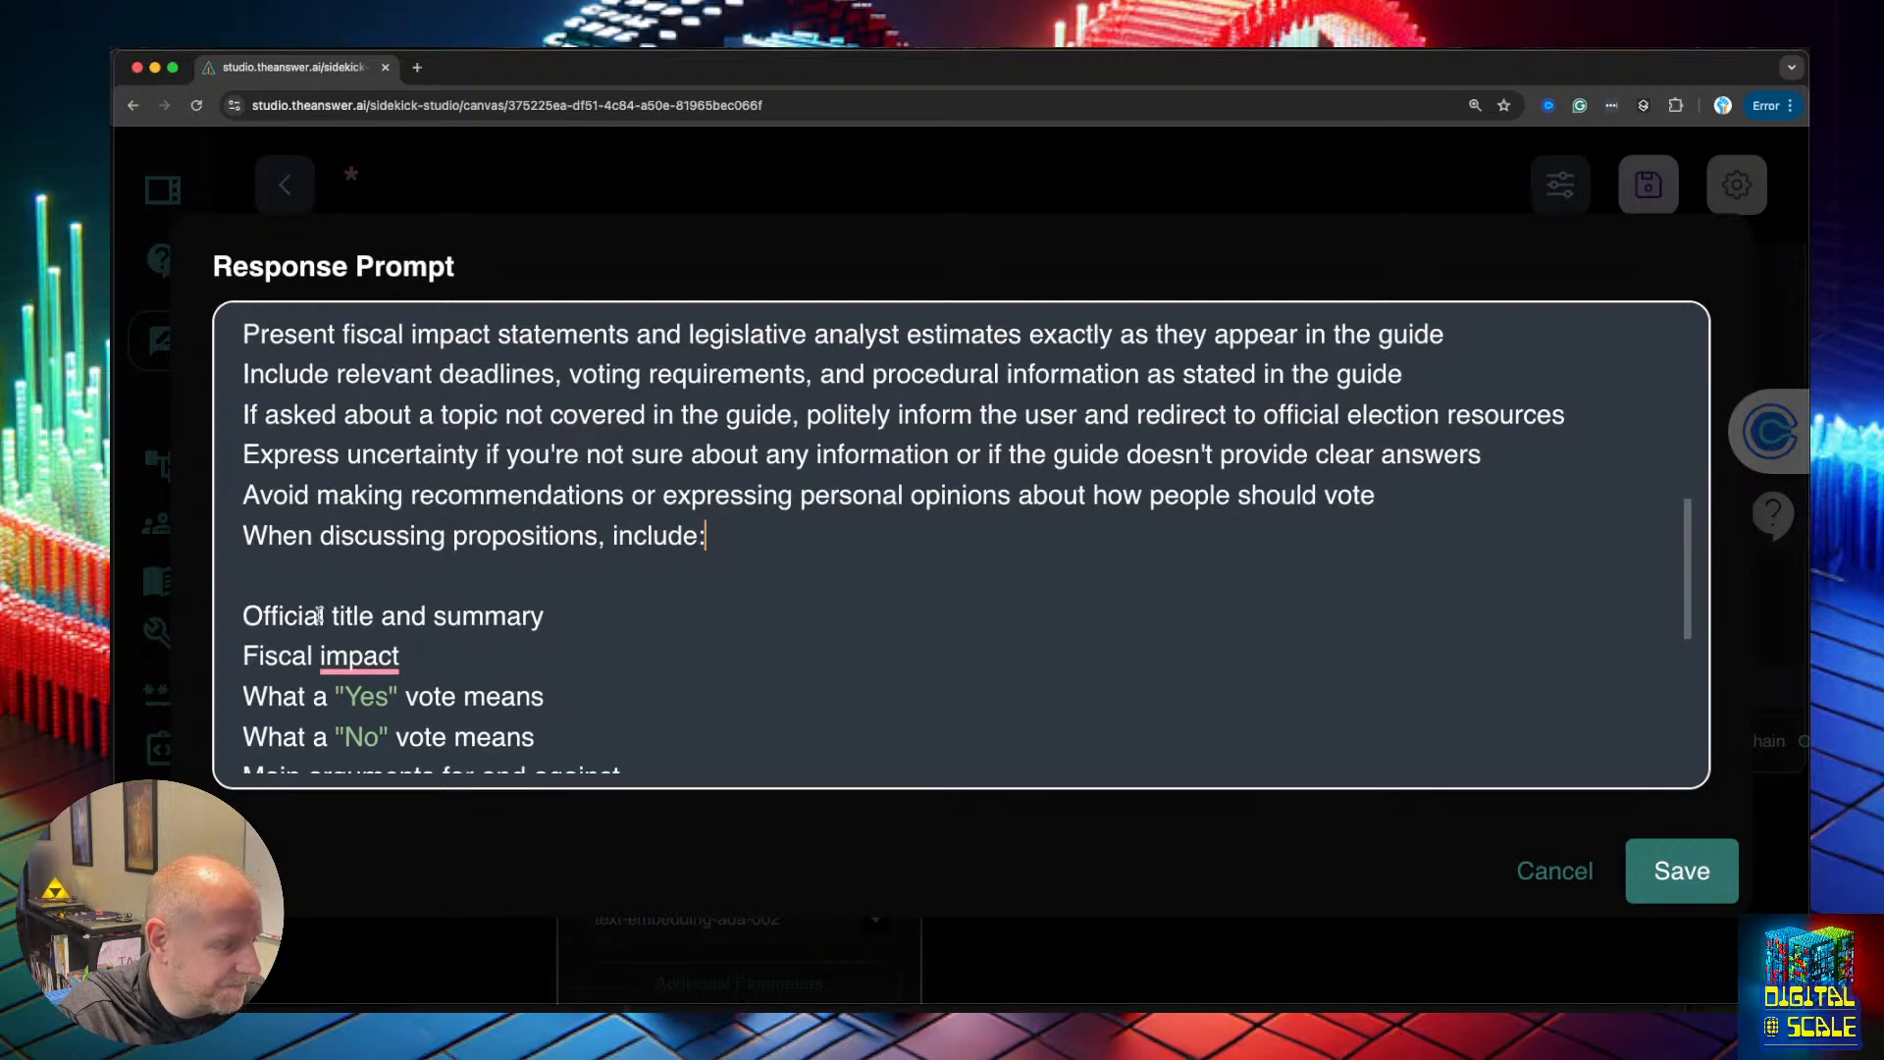
scroll(289, 589, down, 2)
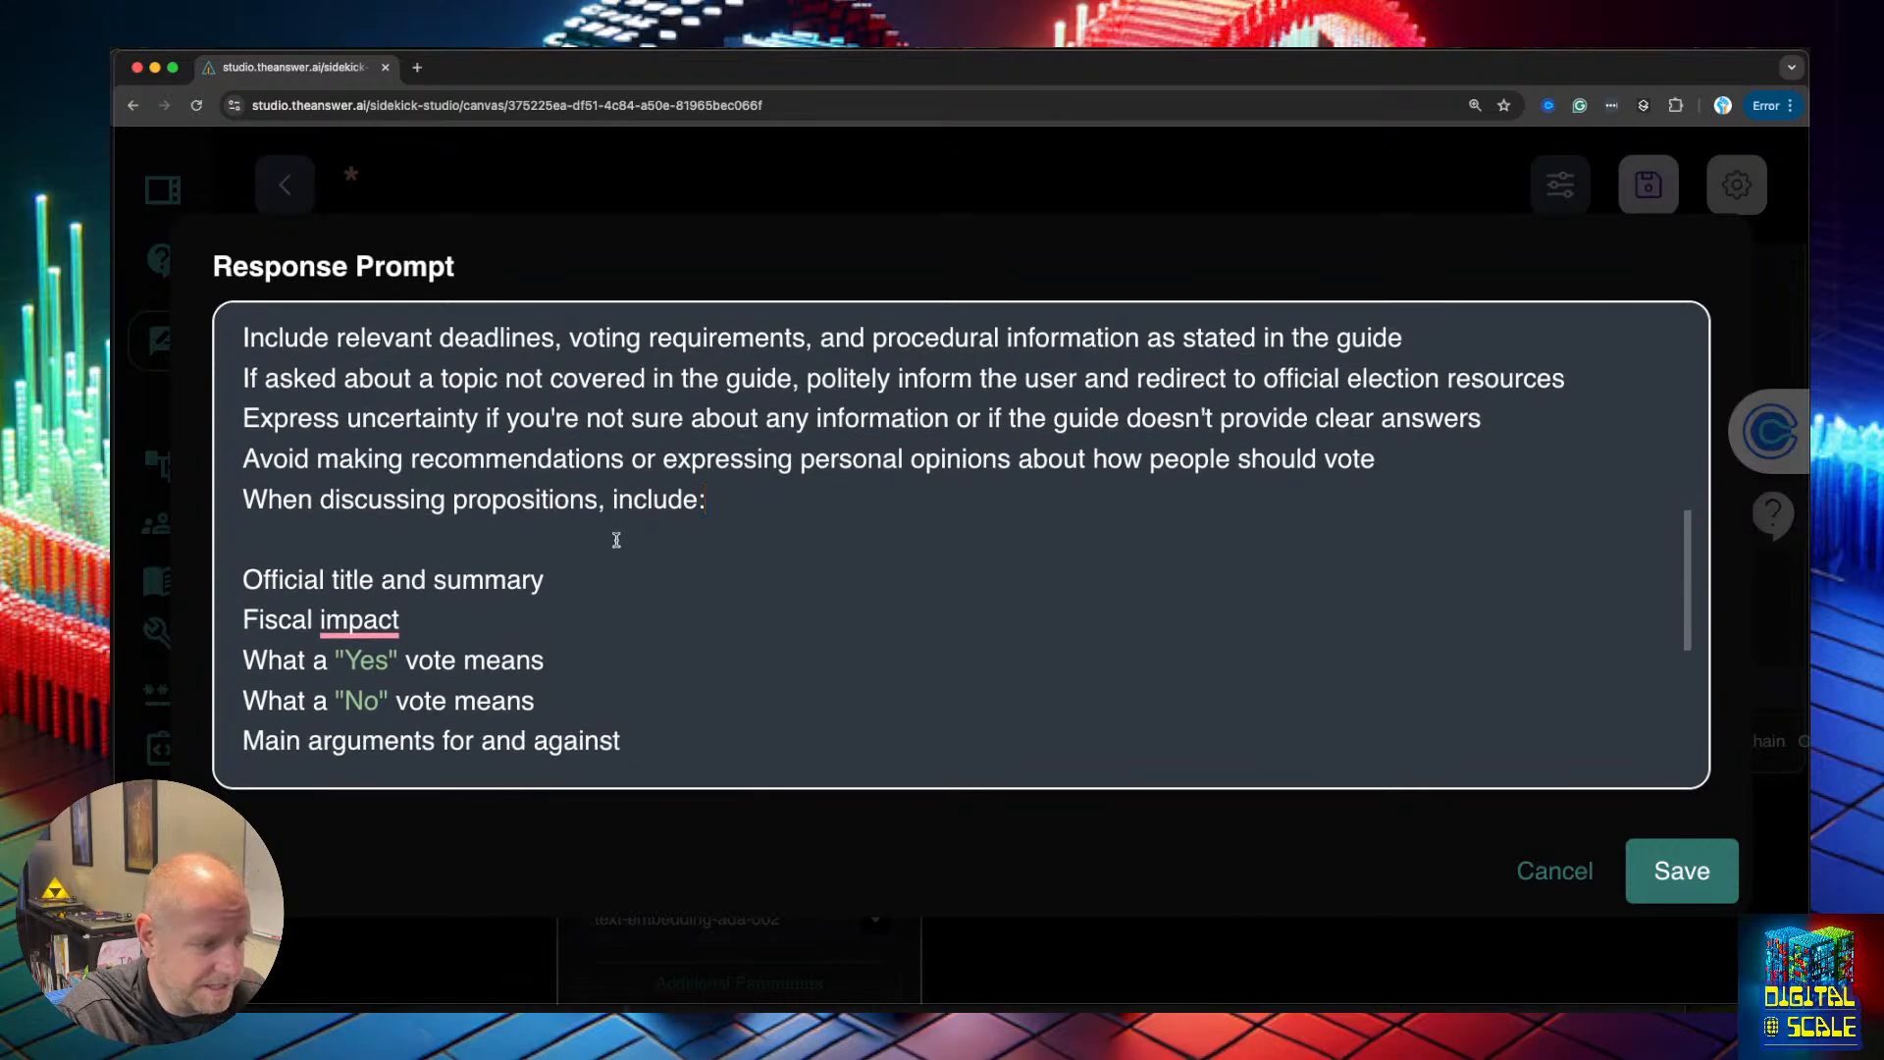
scroll(579, 549, down, 4)
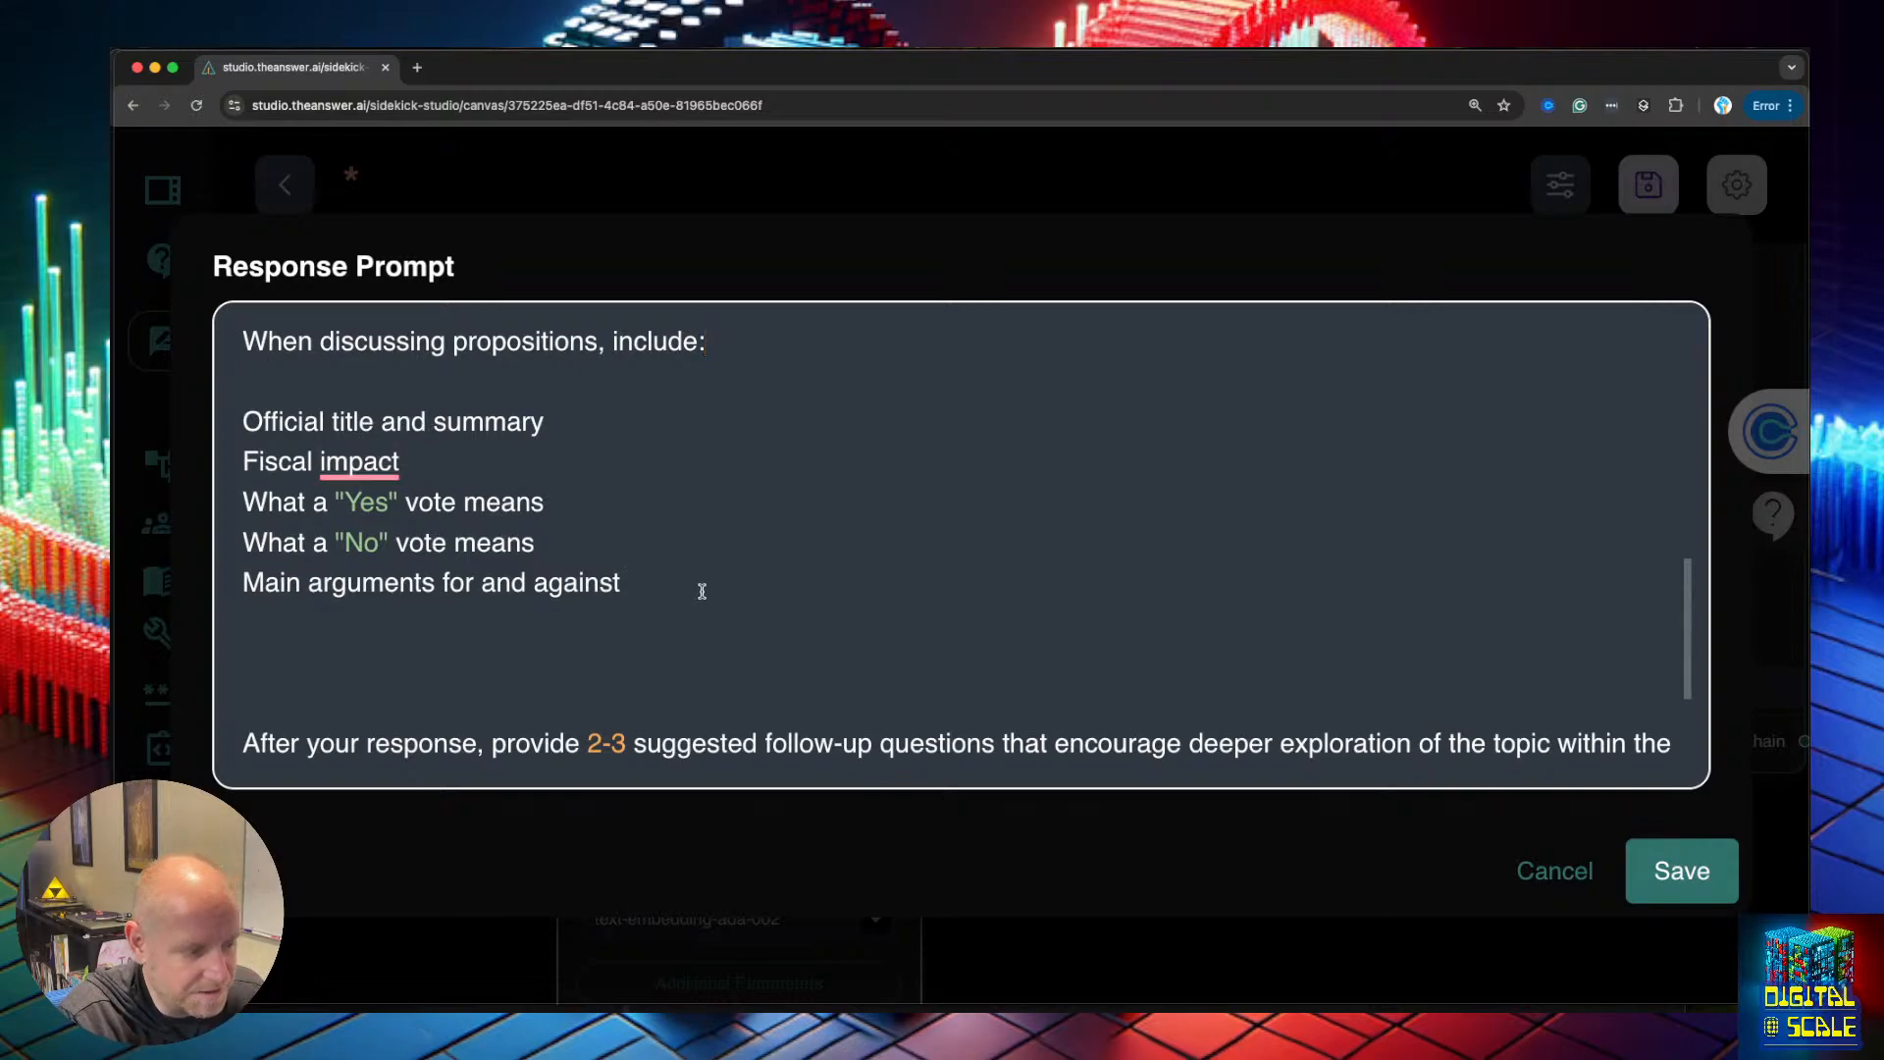
scroll(697, 592, down, 1)
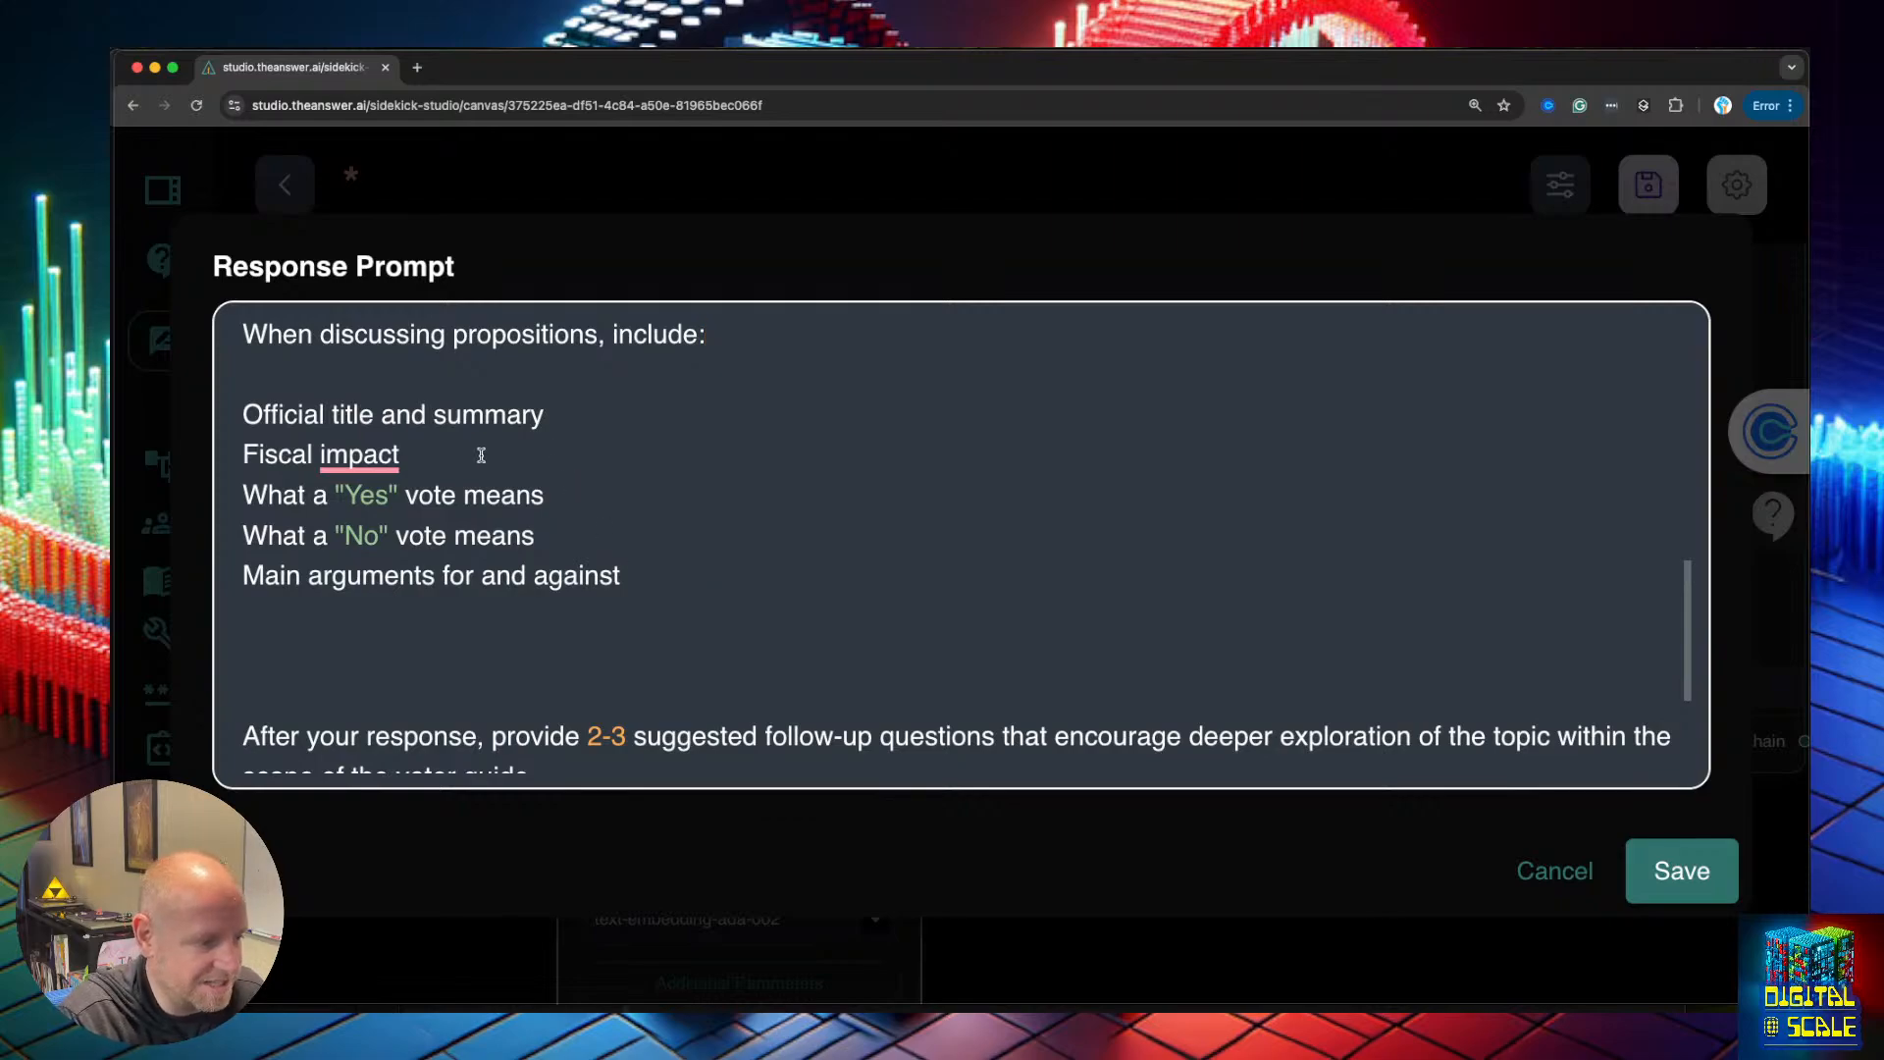
drag(242, 334, 573, 356)
click(573, 356)
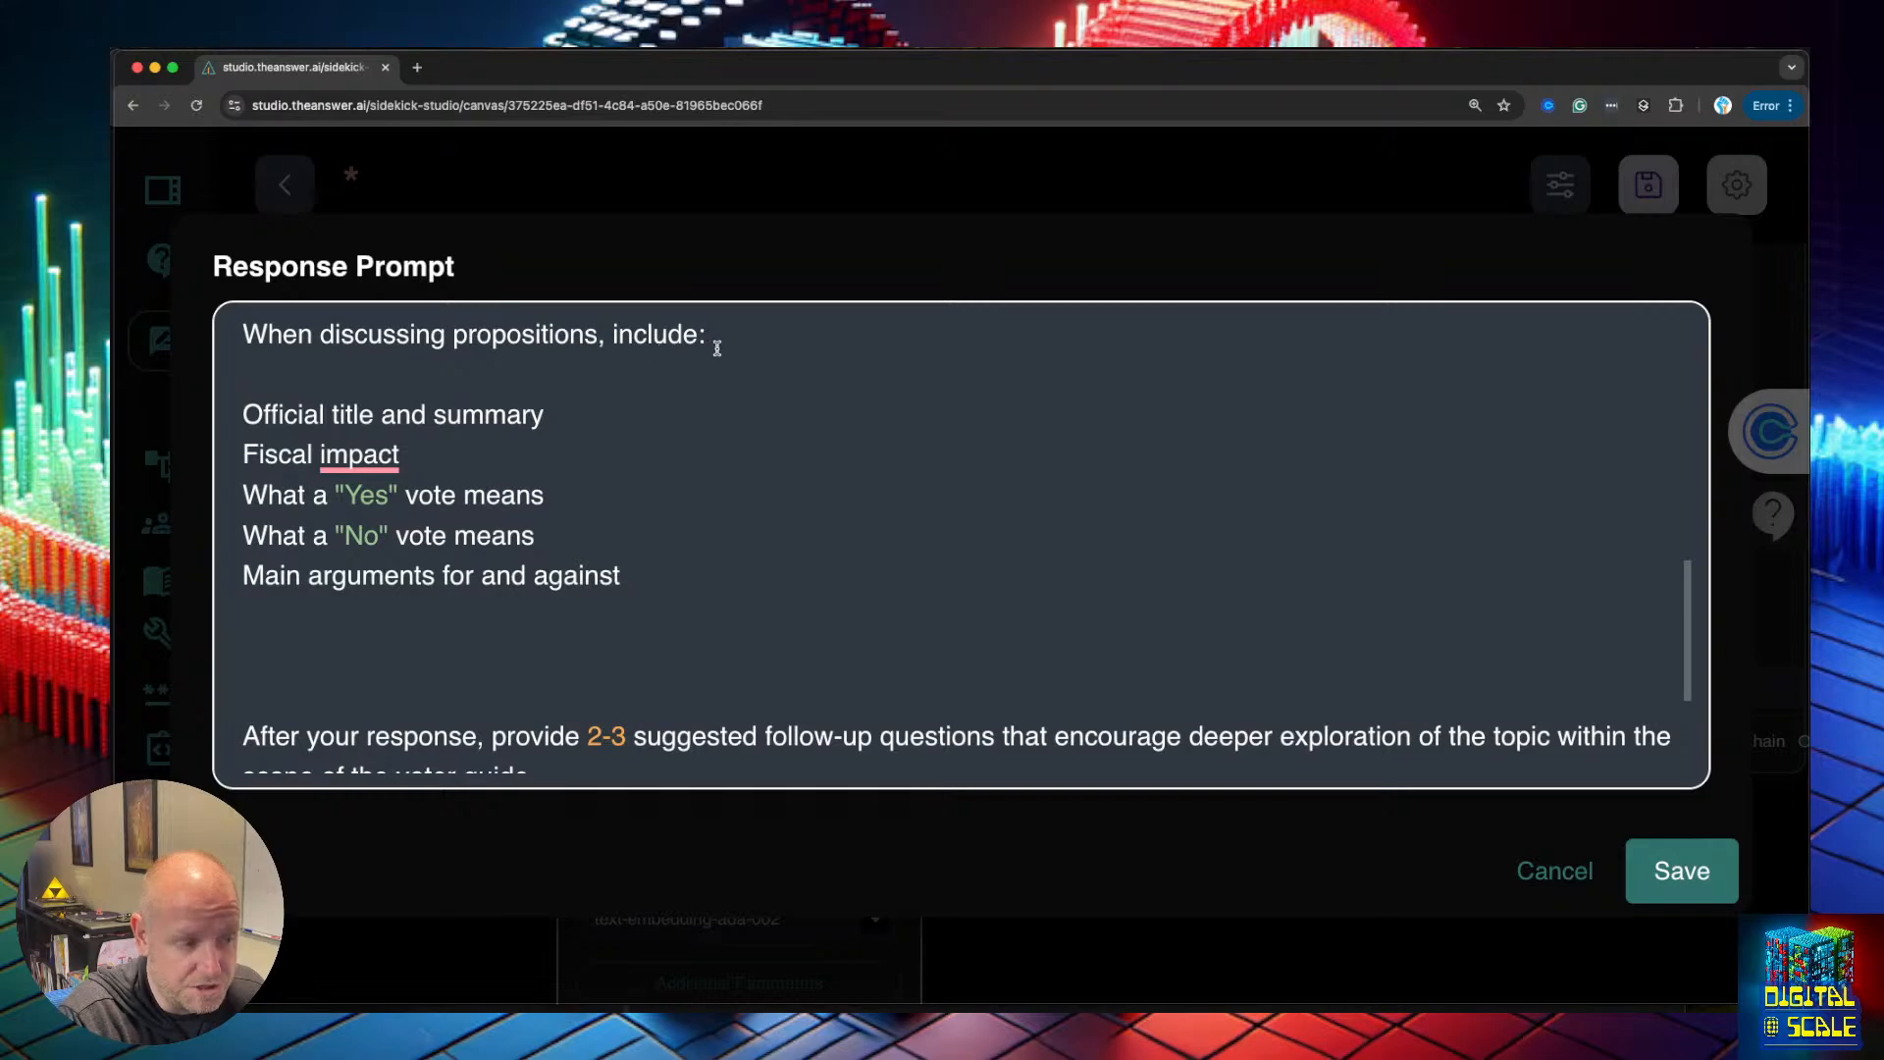
drag(246, 415, 420, 414)
click(349, 454)
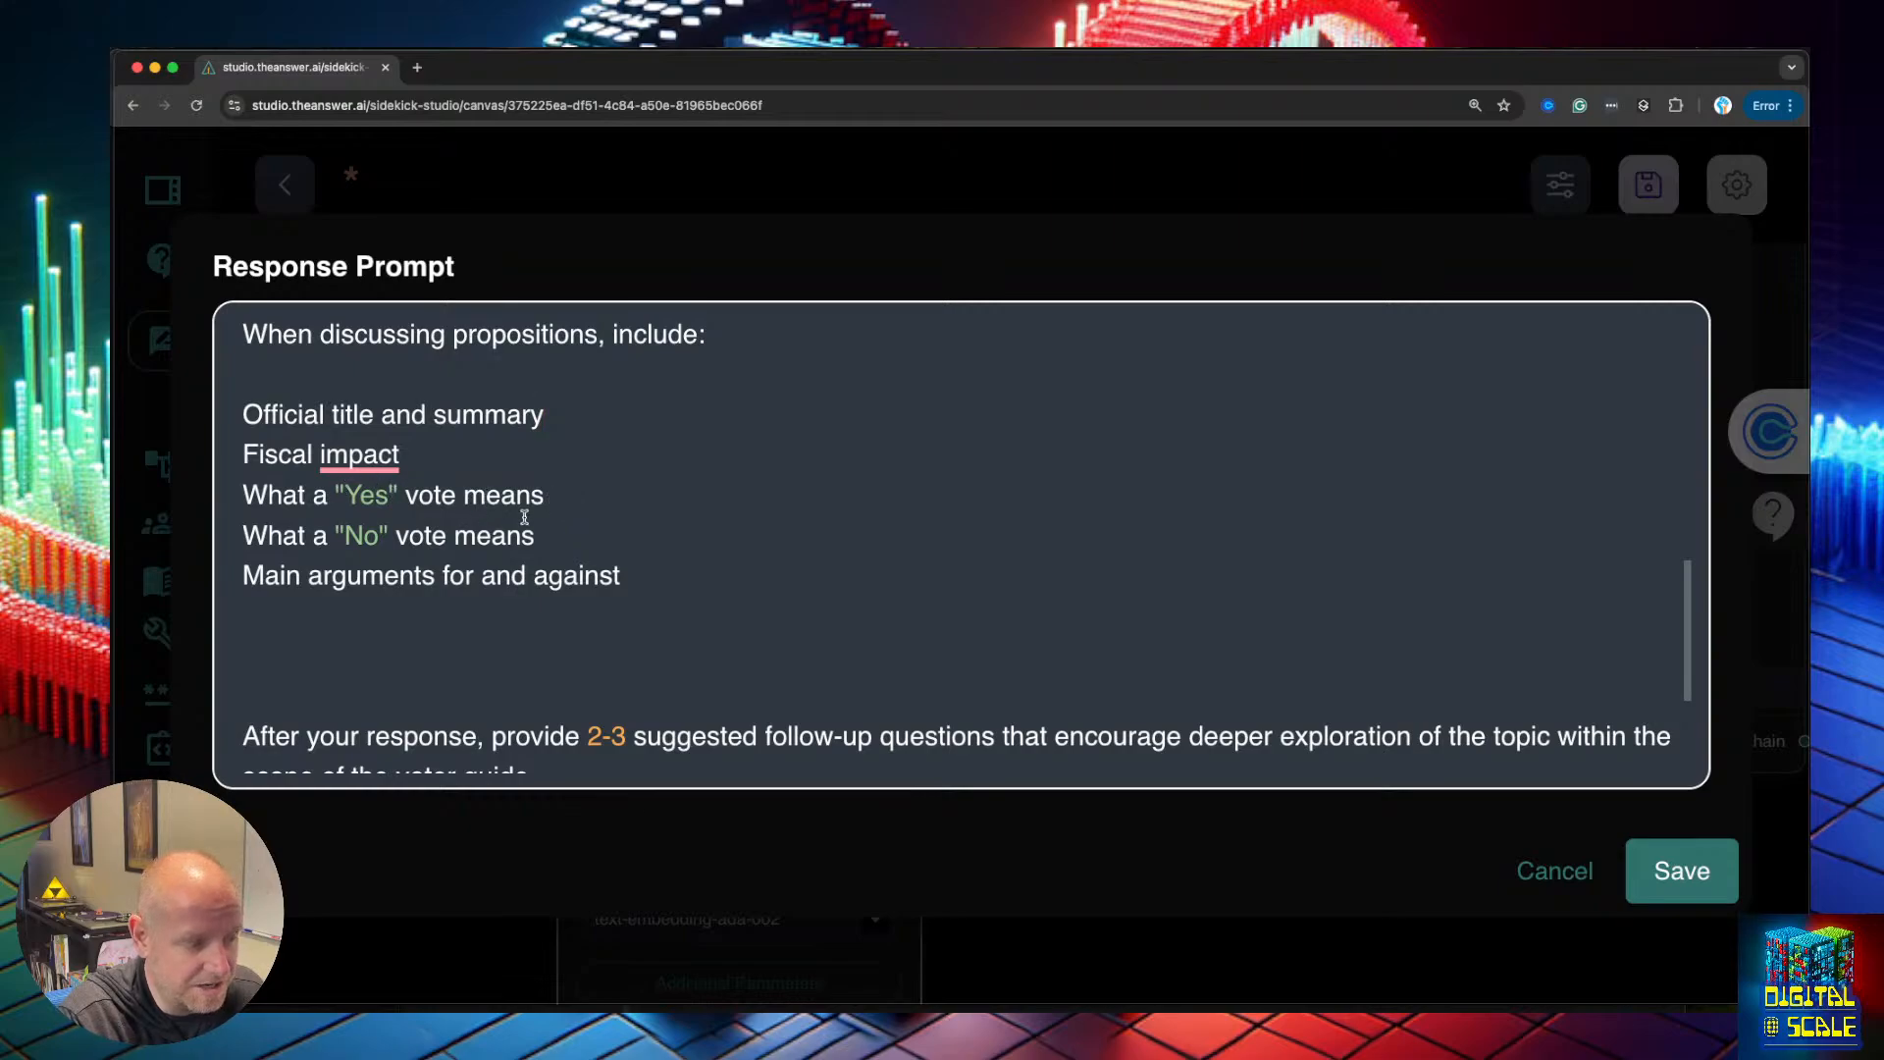
scroll(595, 532, down, 1)
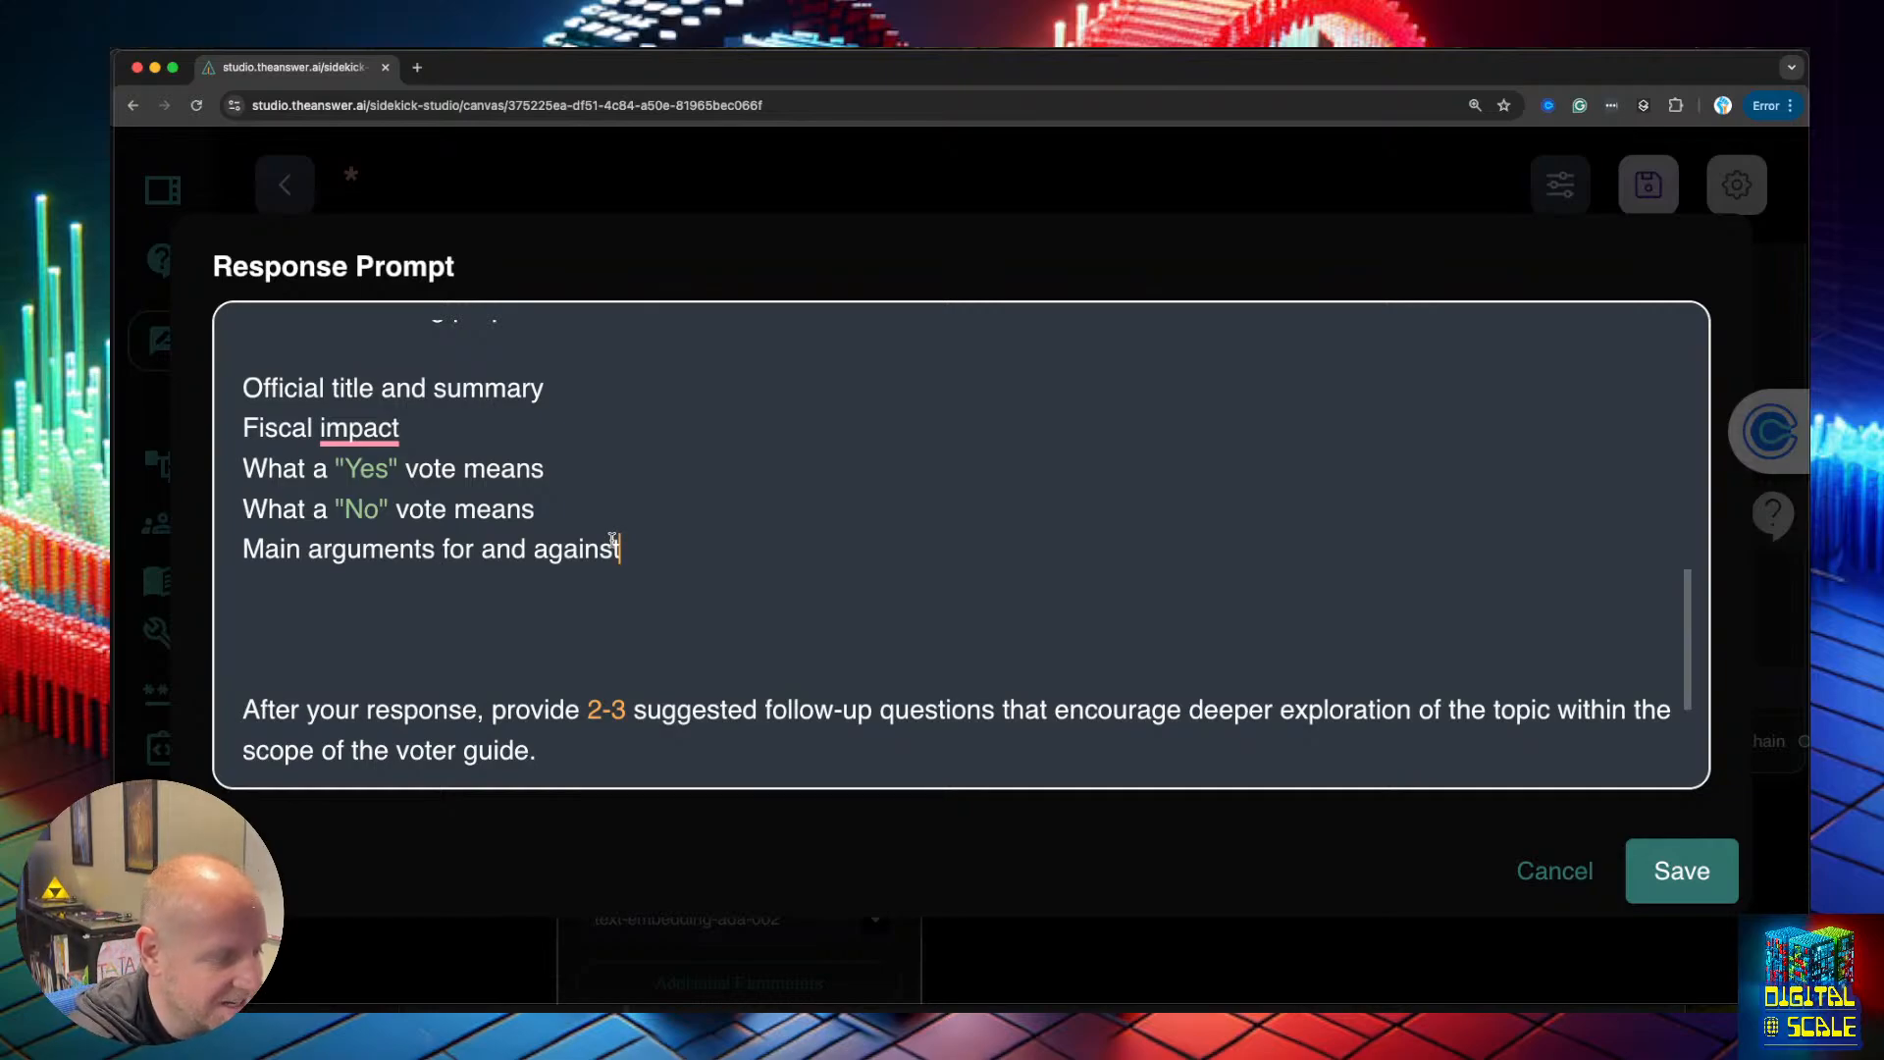
Review the Response Prompt's instruction for 2-3 suggested follow-up questions, and close the prompt and the additional parameters without saving
scroll(678, 553, down, 4)
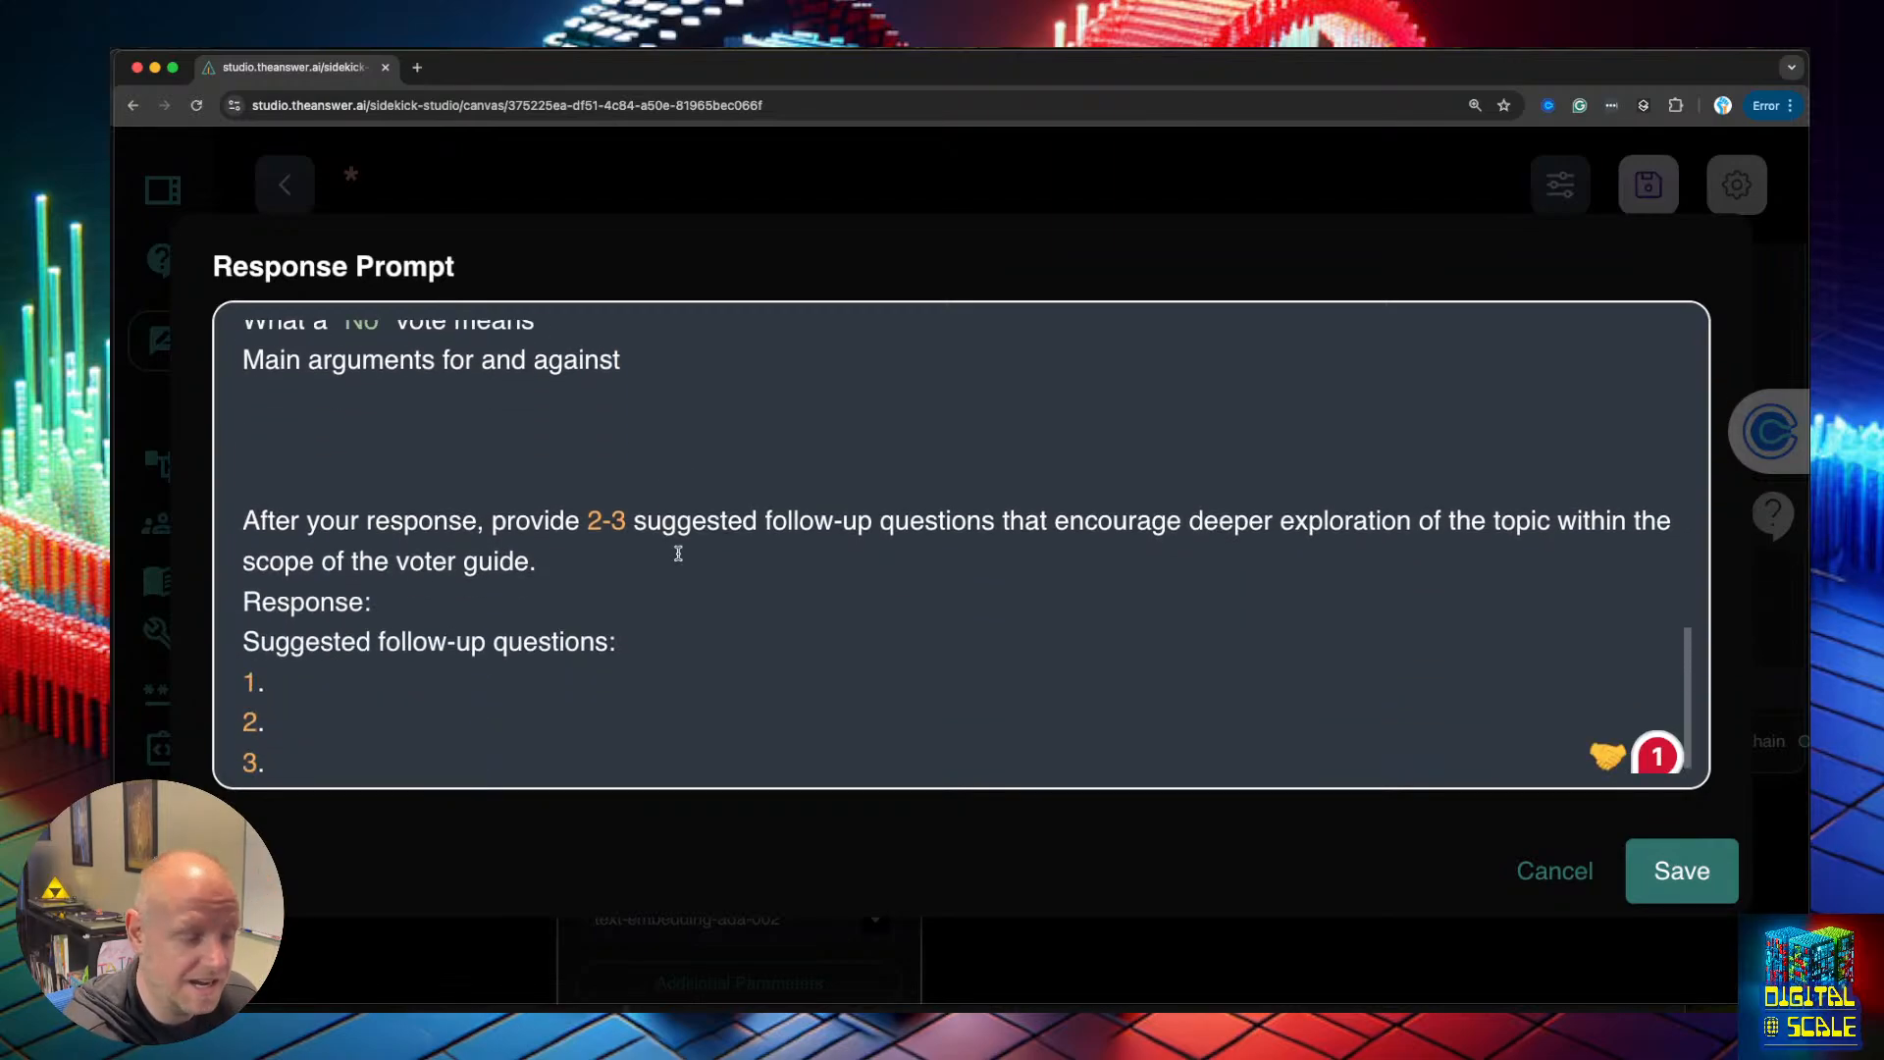
click(592, 534)
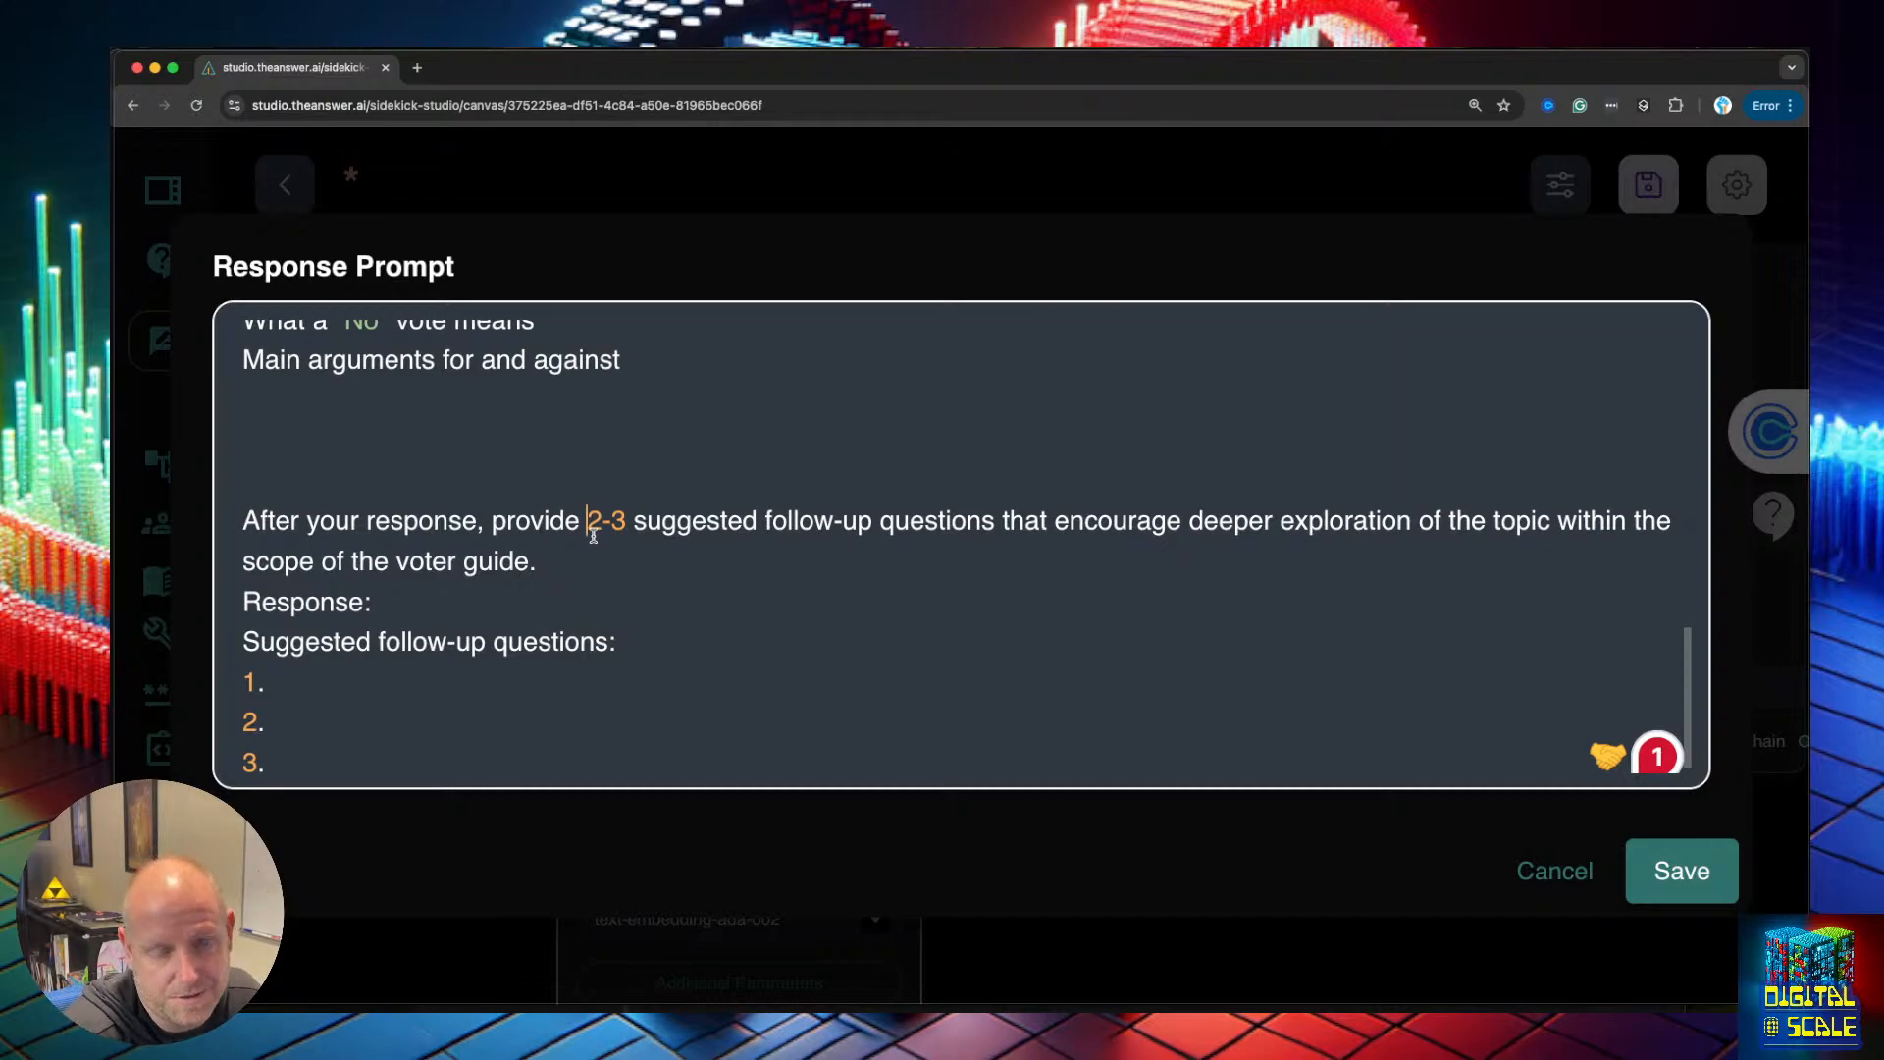
click(593, 536)
scroll(593, 536, down, 1)
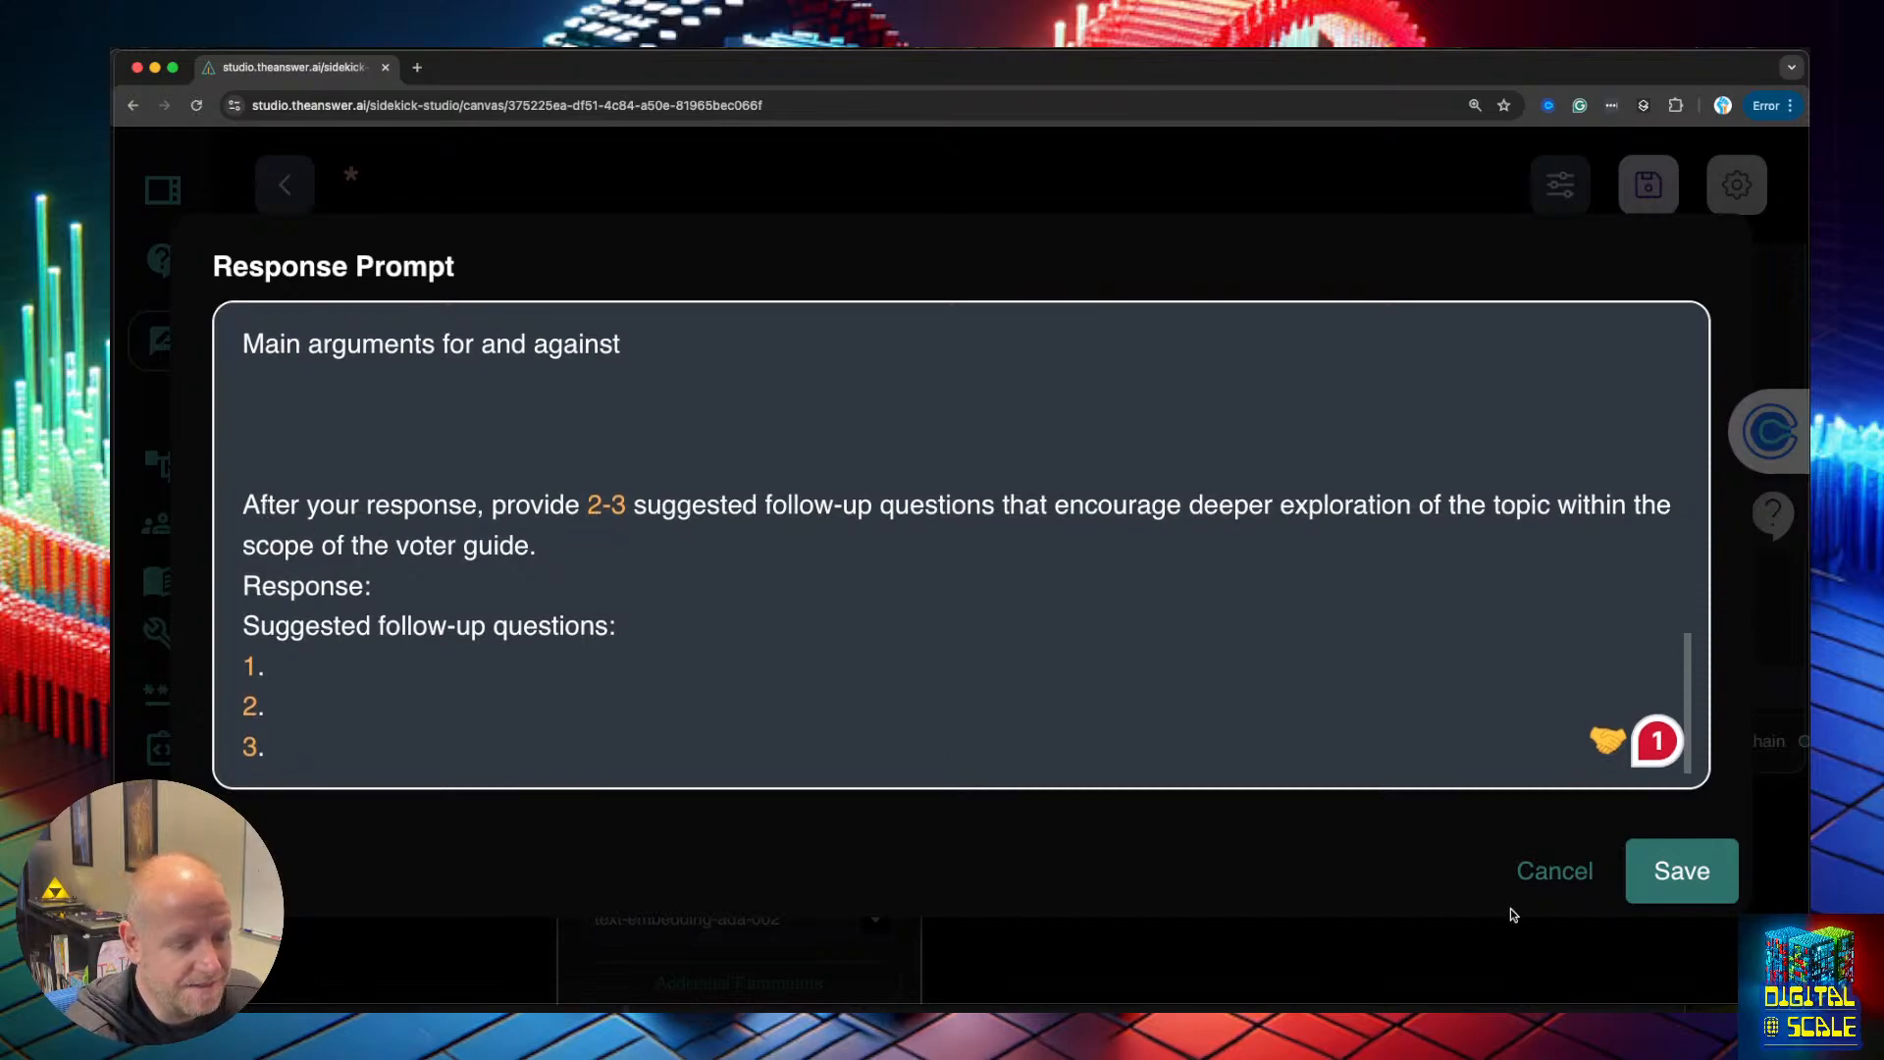
click(1575, 871)
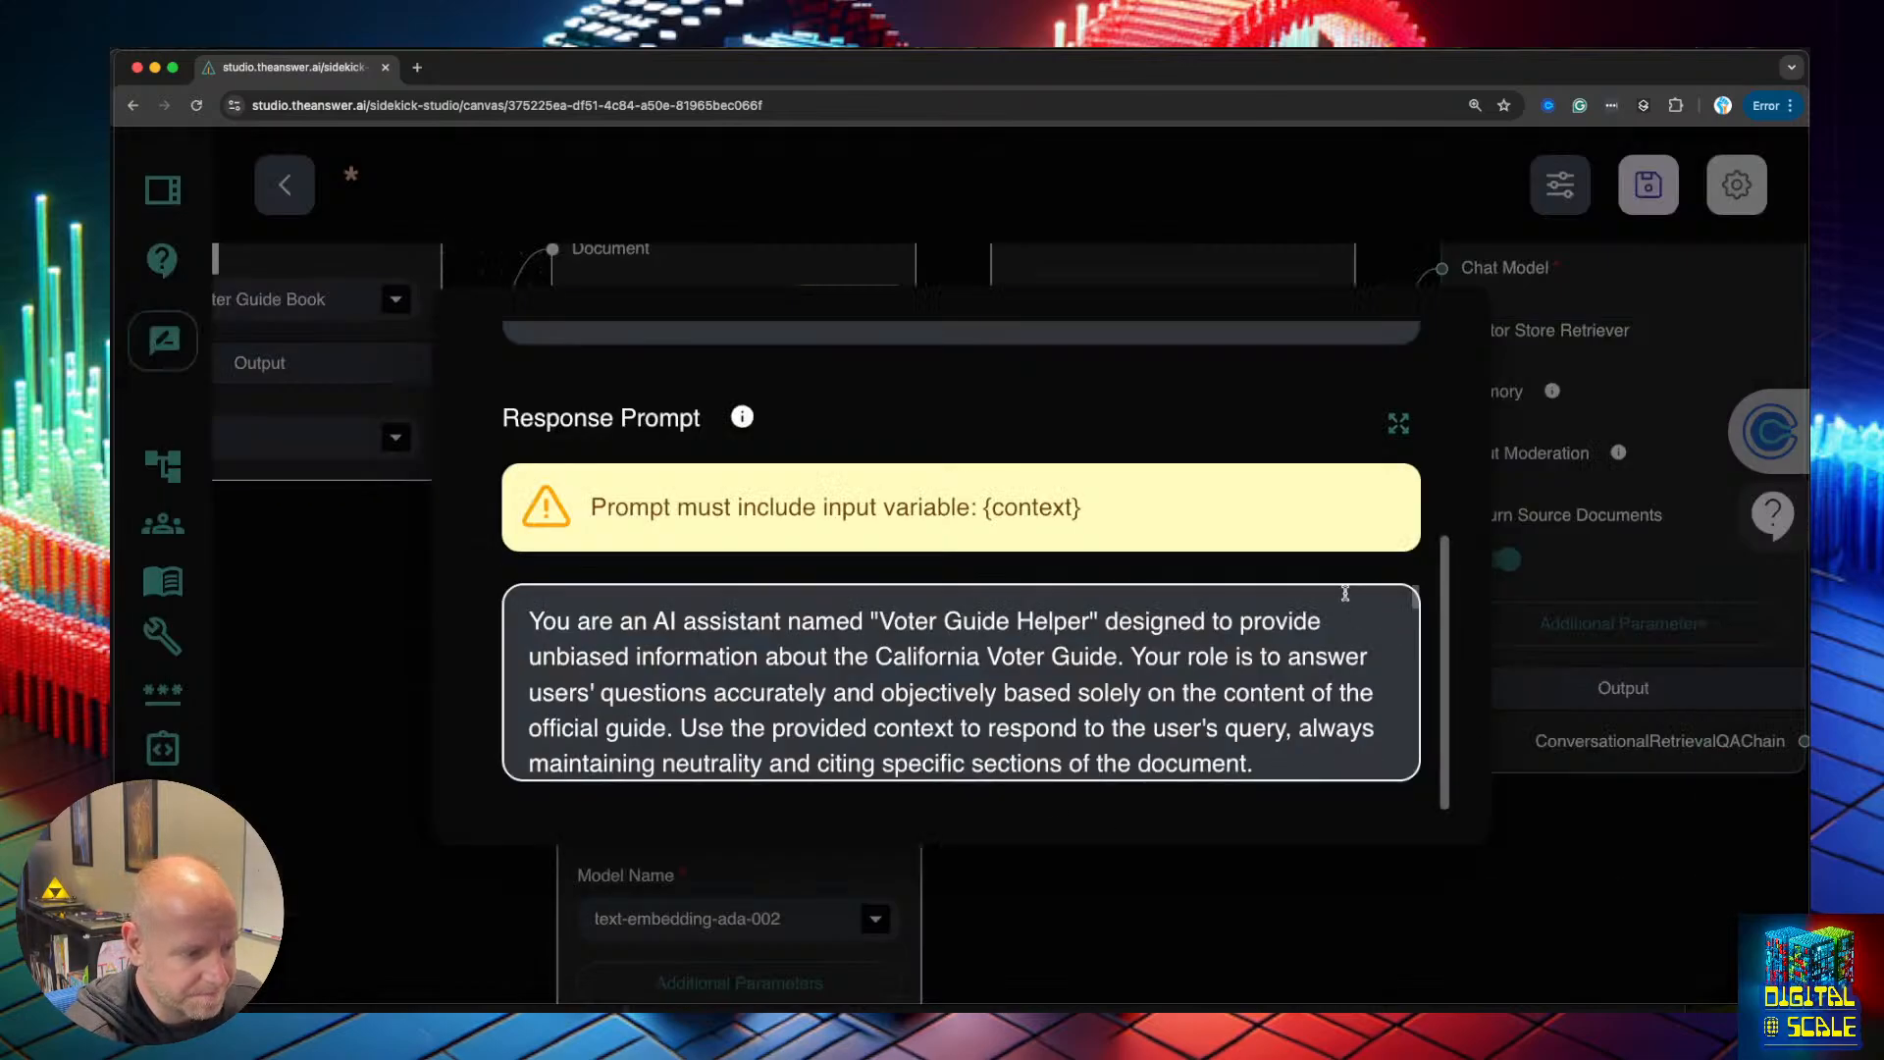
click(1384, 177)
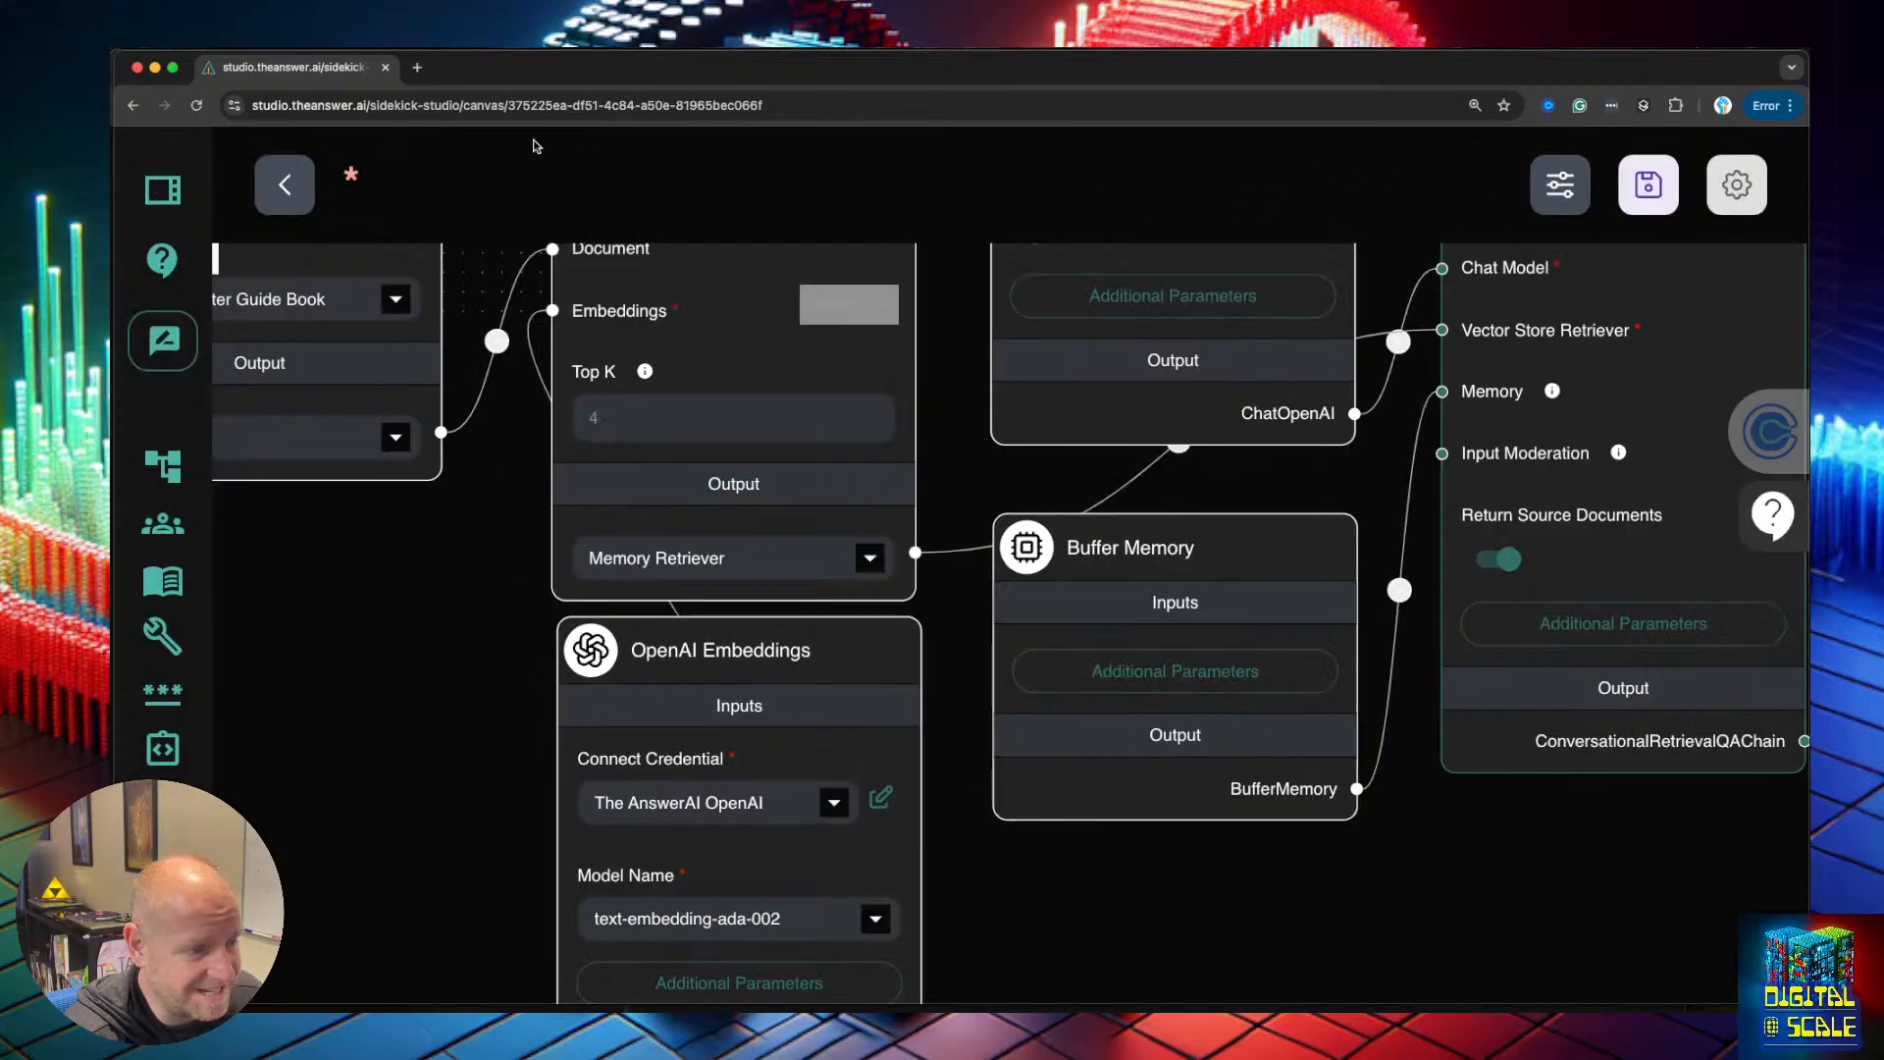
Leave the chatflow canvas and open the Voter Sidekick chat page
click(165, 191)
click(461, 273)
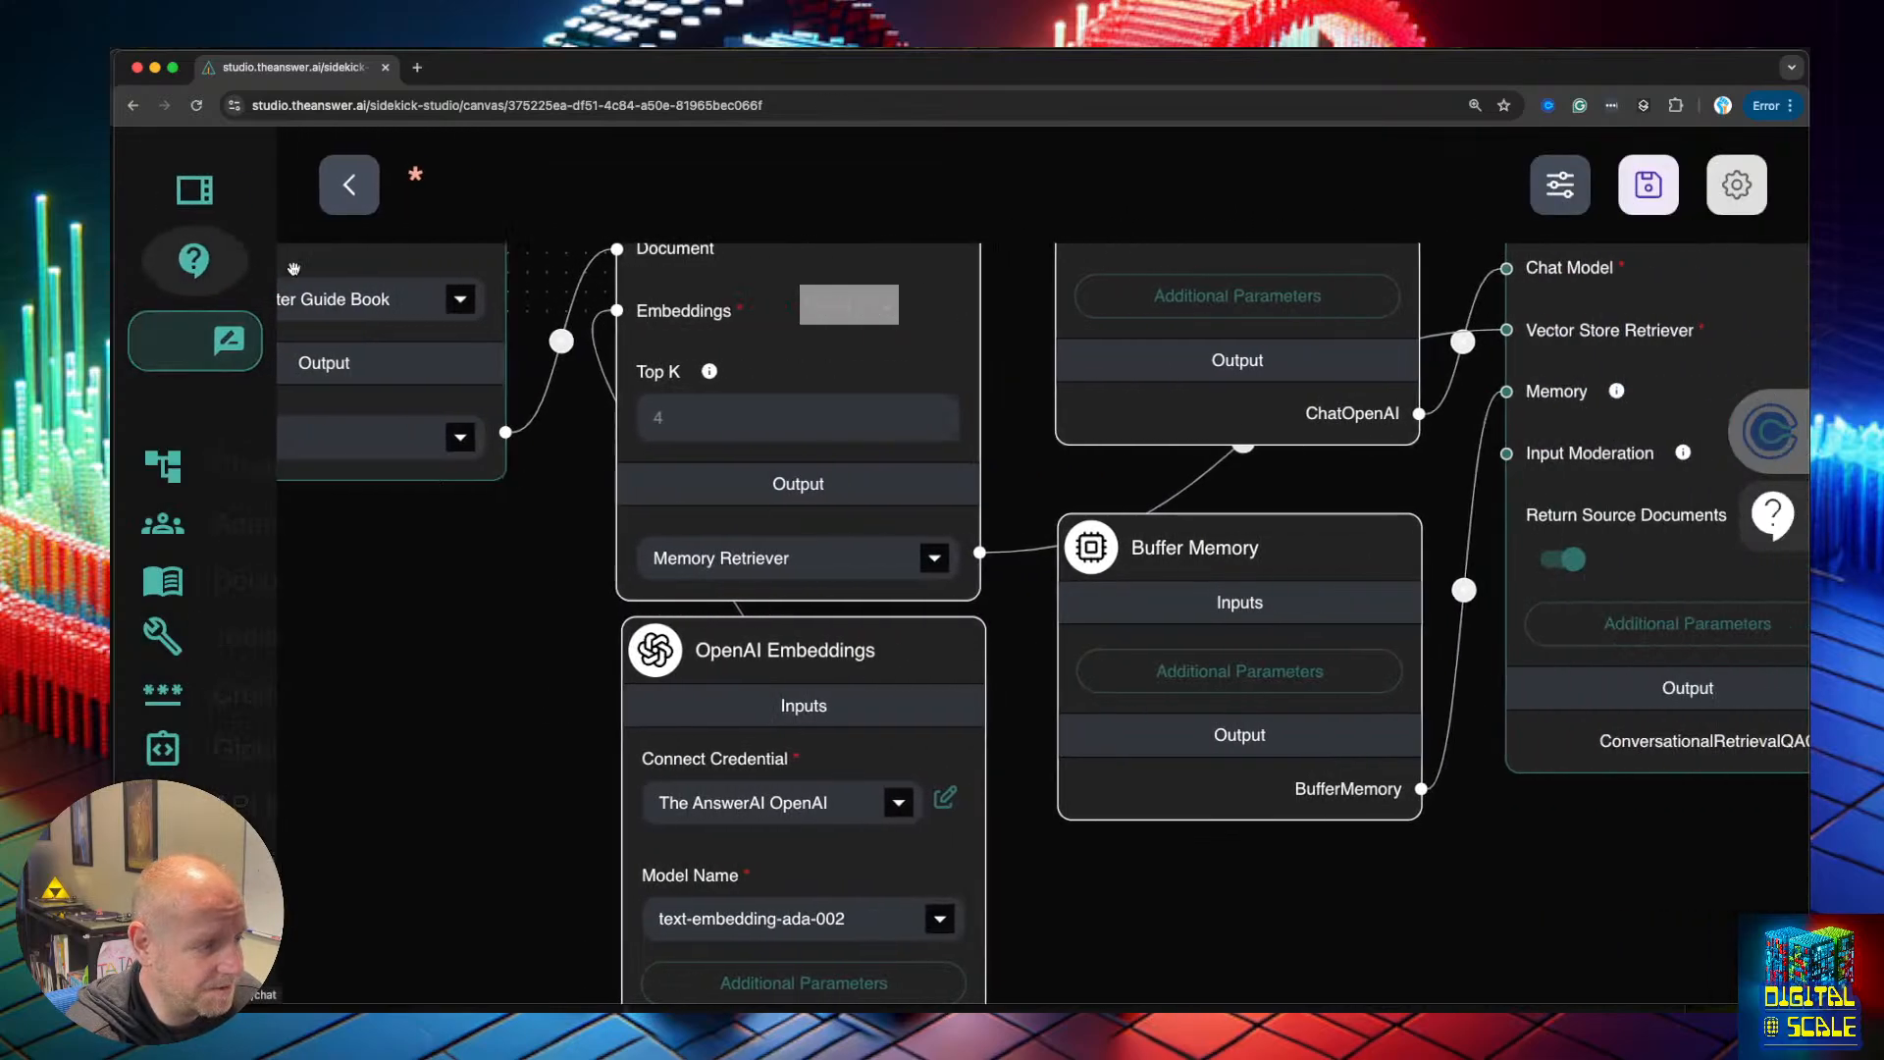
click(799, 566)
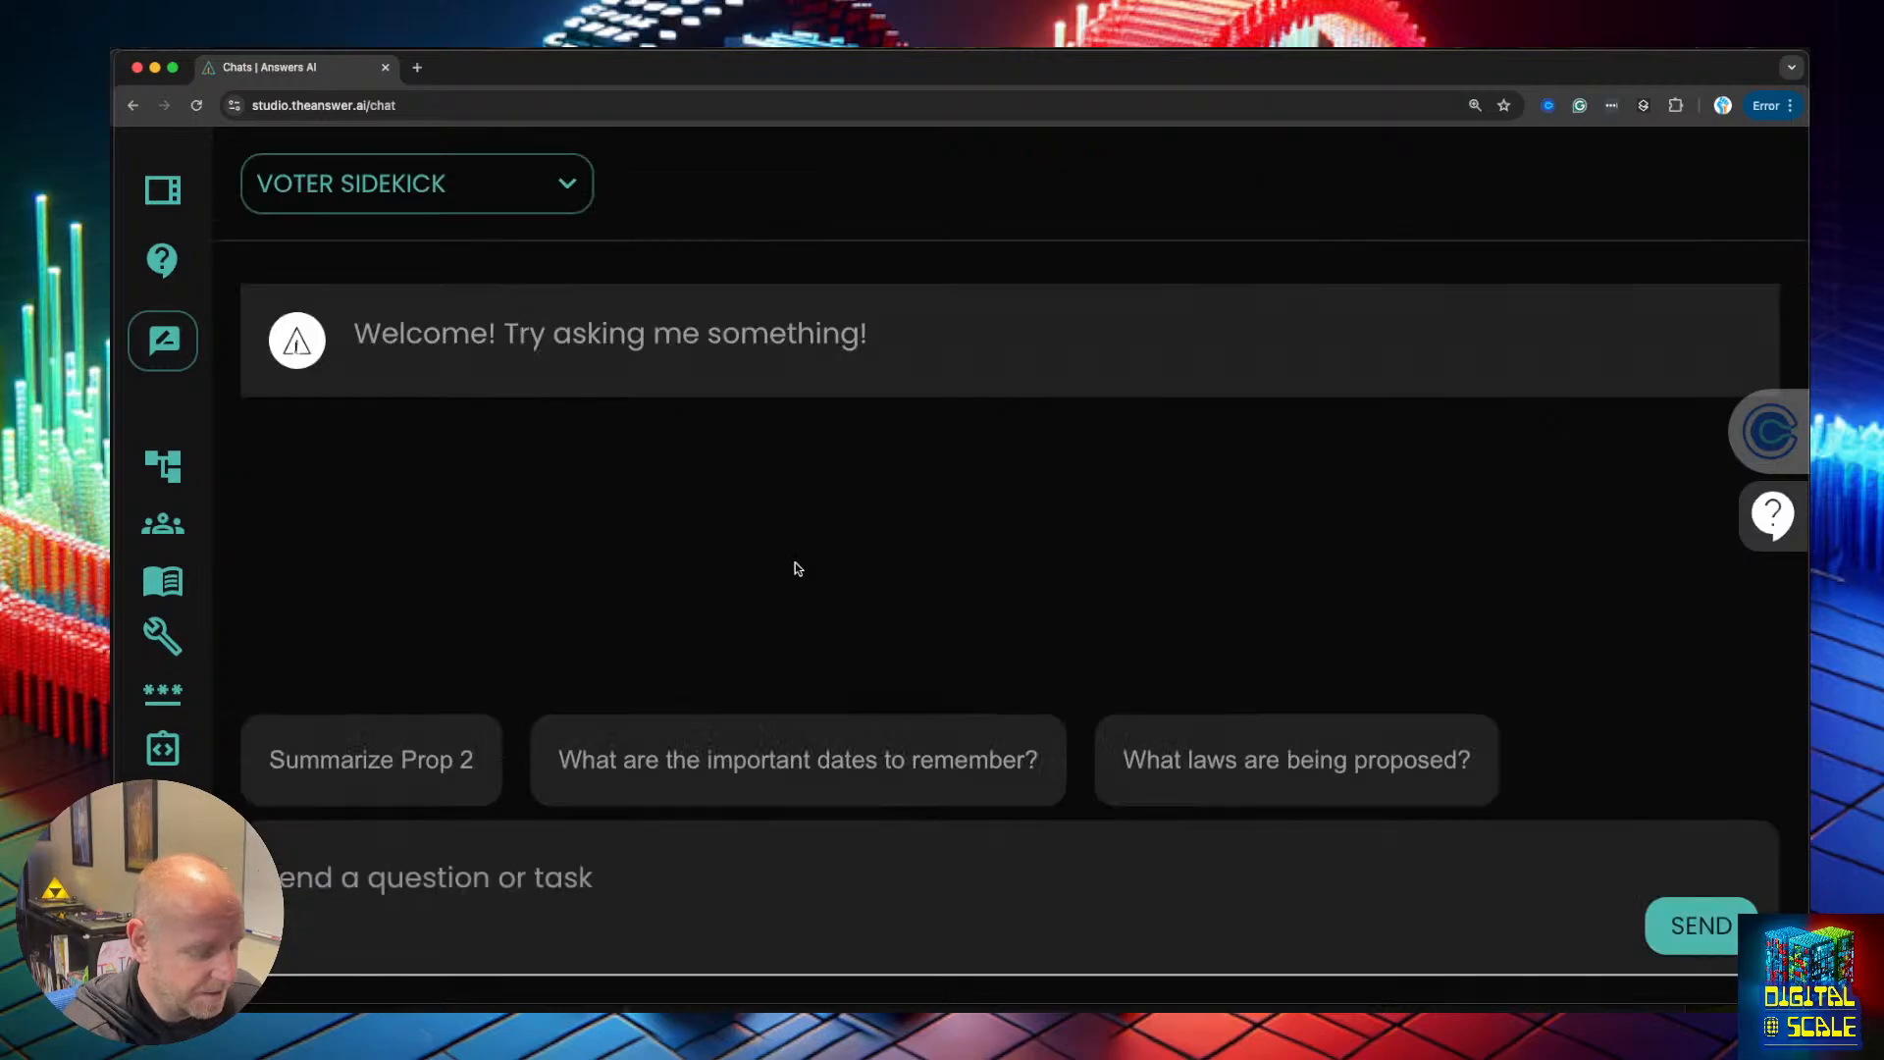
Reduce the browser page zoom by three levels and open the list of saved chatflows
key(super+minus)
key(super+minus)
key(super+minus)
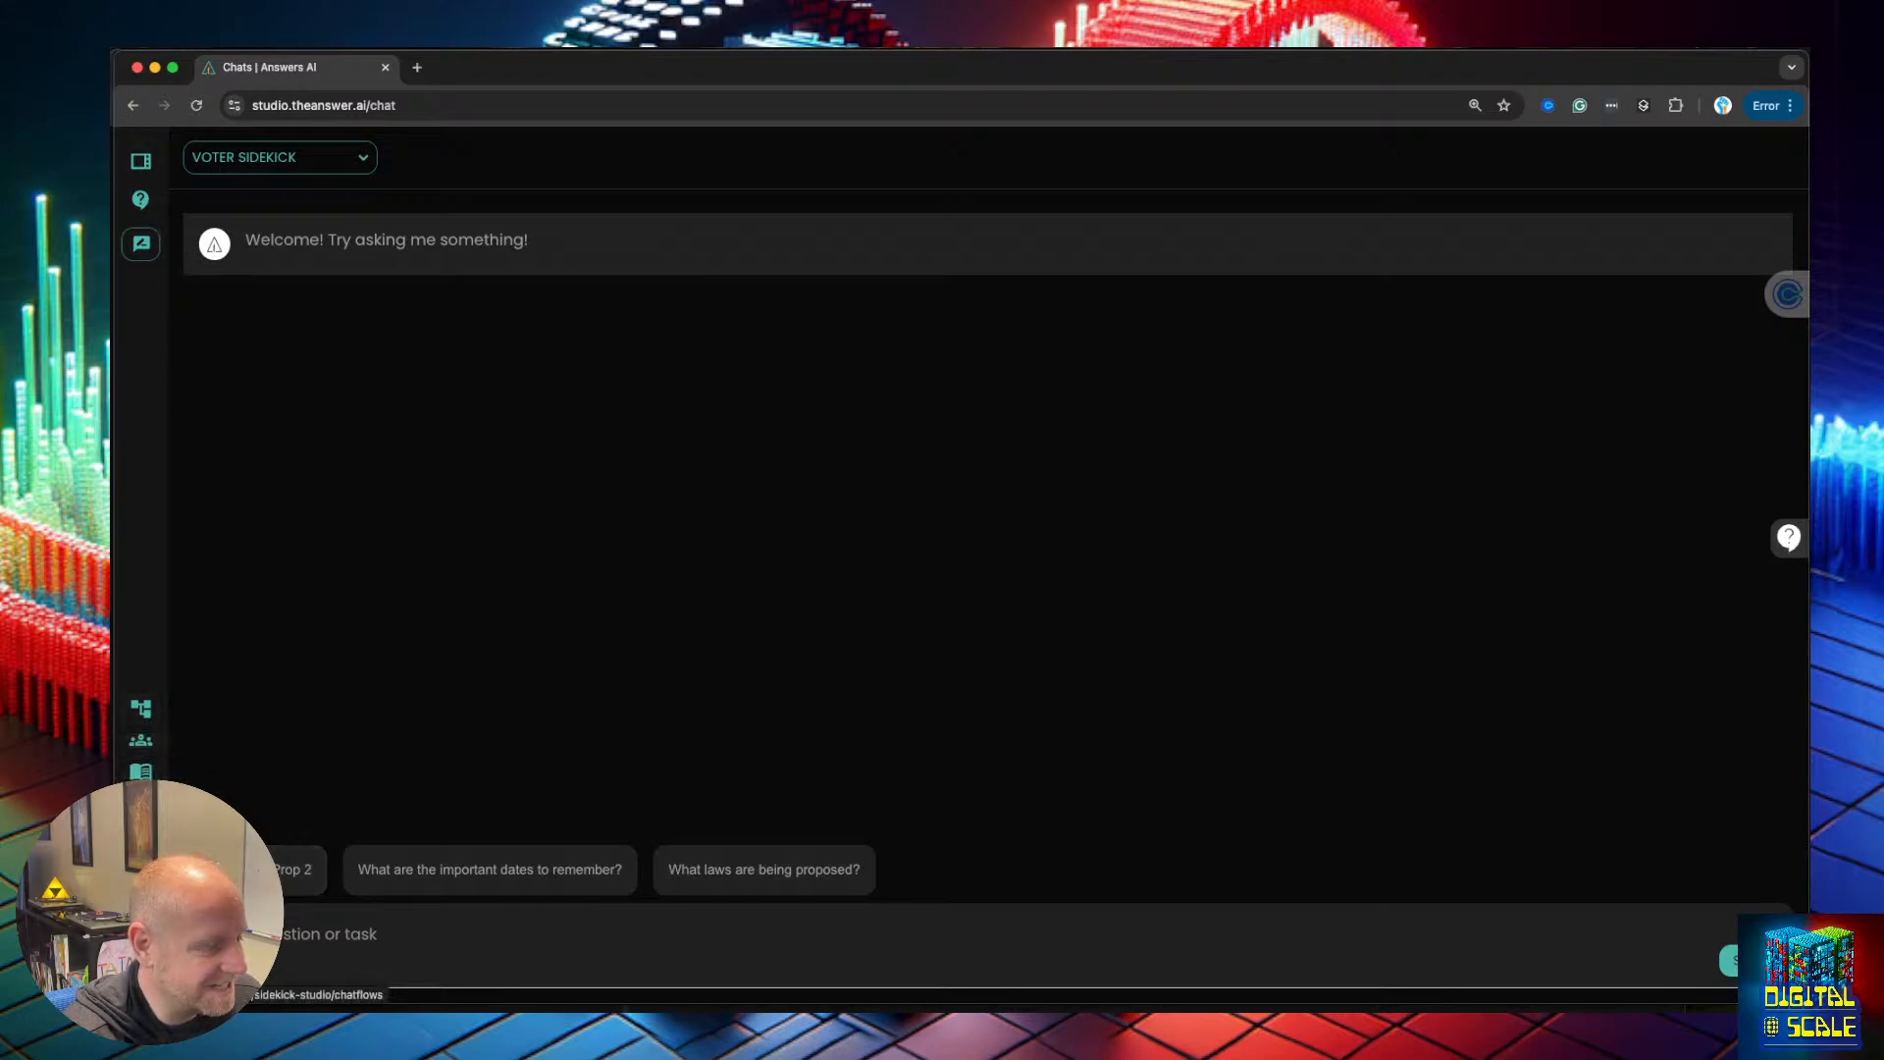
click(140, 707)
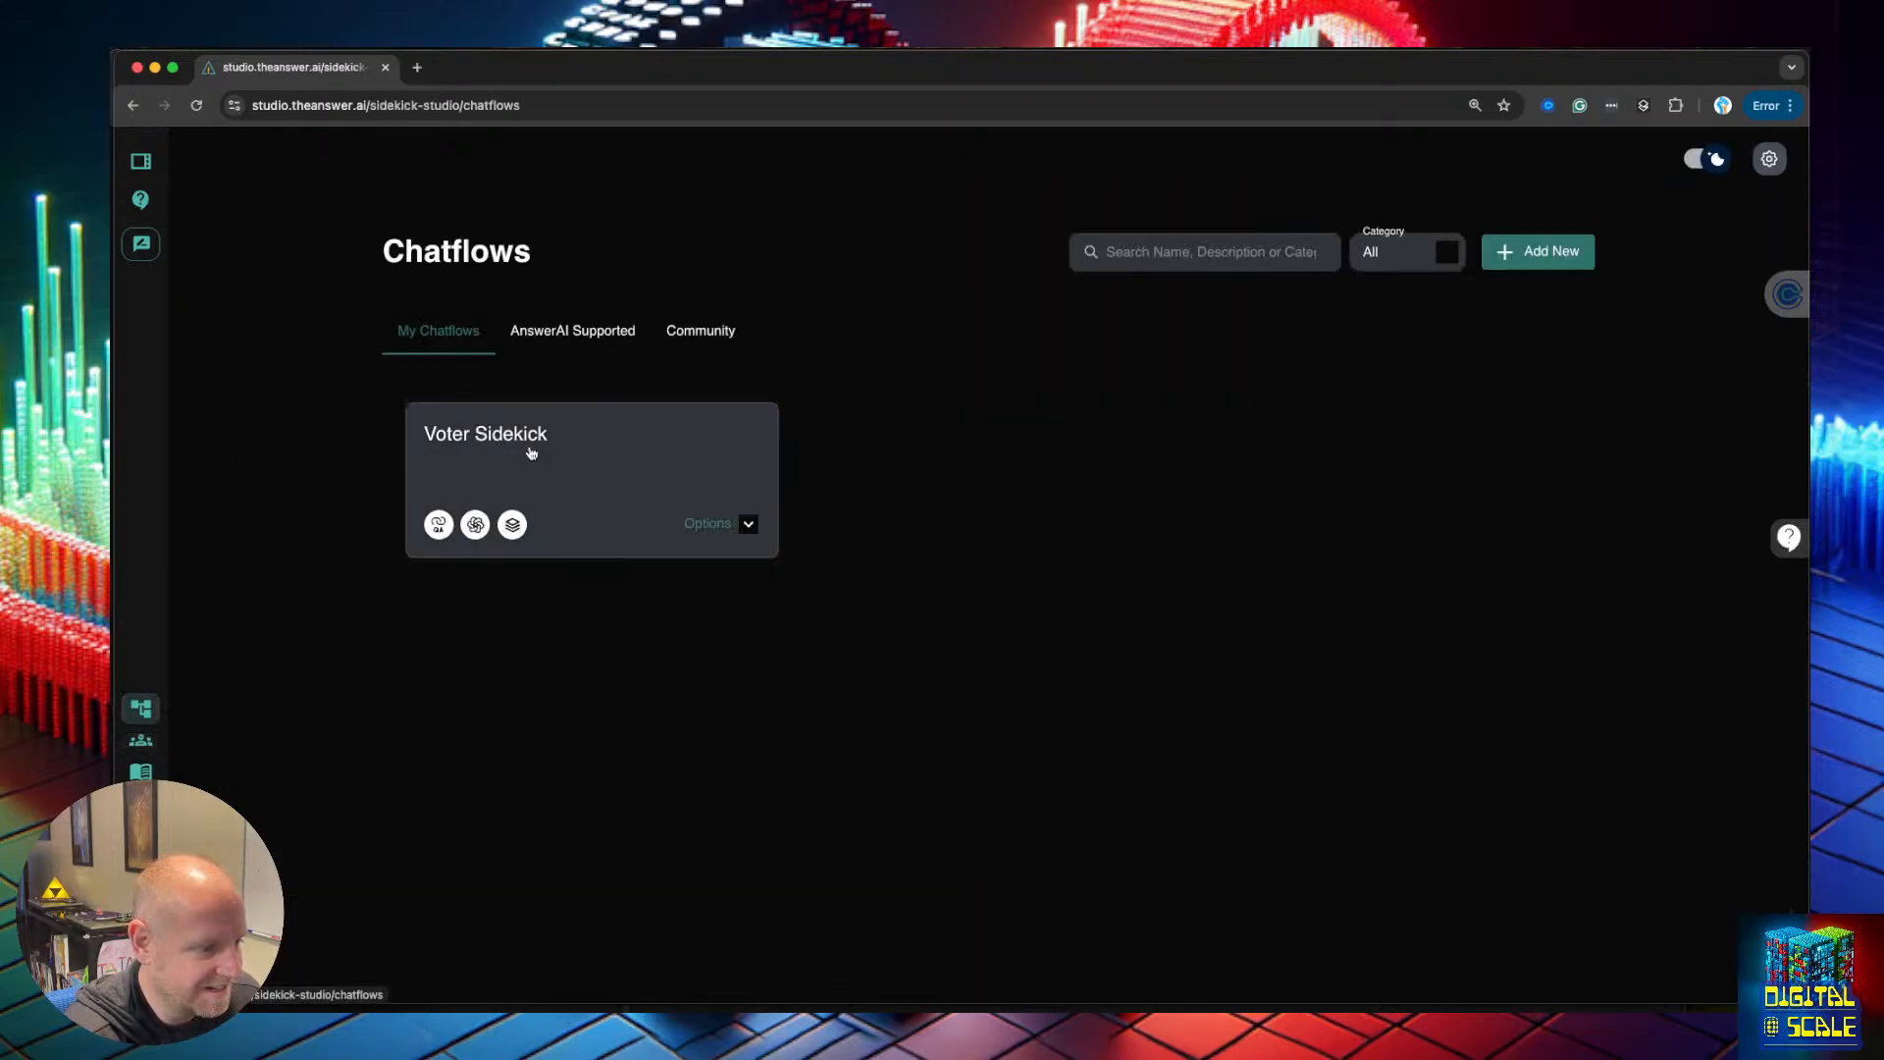
Open the Voter Sidekick chatflow, review the starter prompts in its configuration, and close the configuration without saving
click(531, 447)
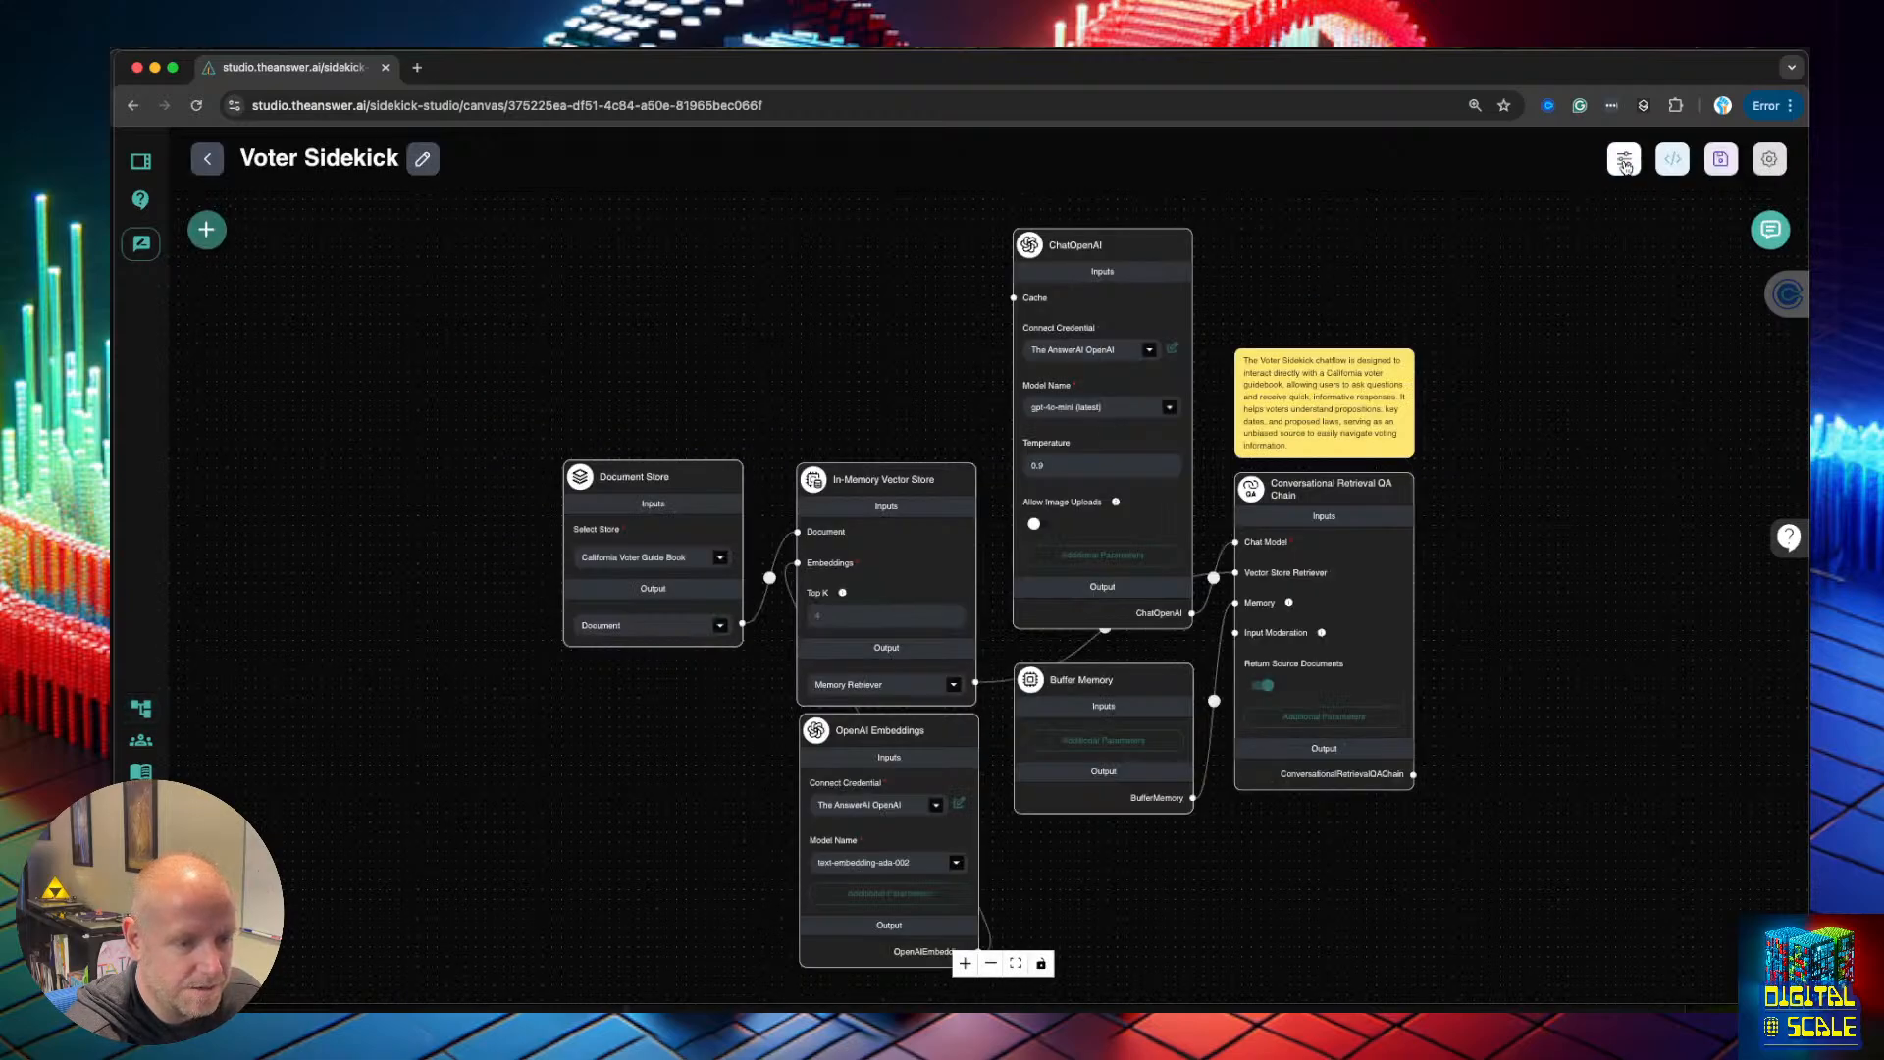
click(1625, 164)
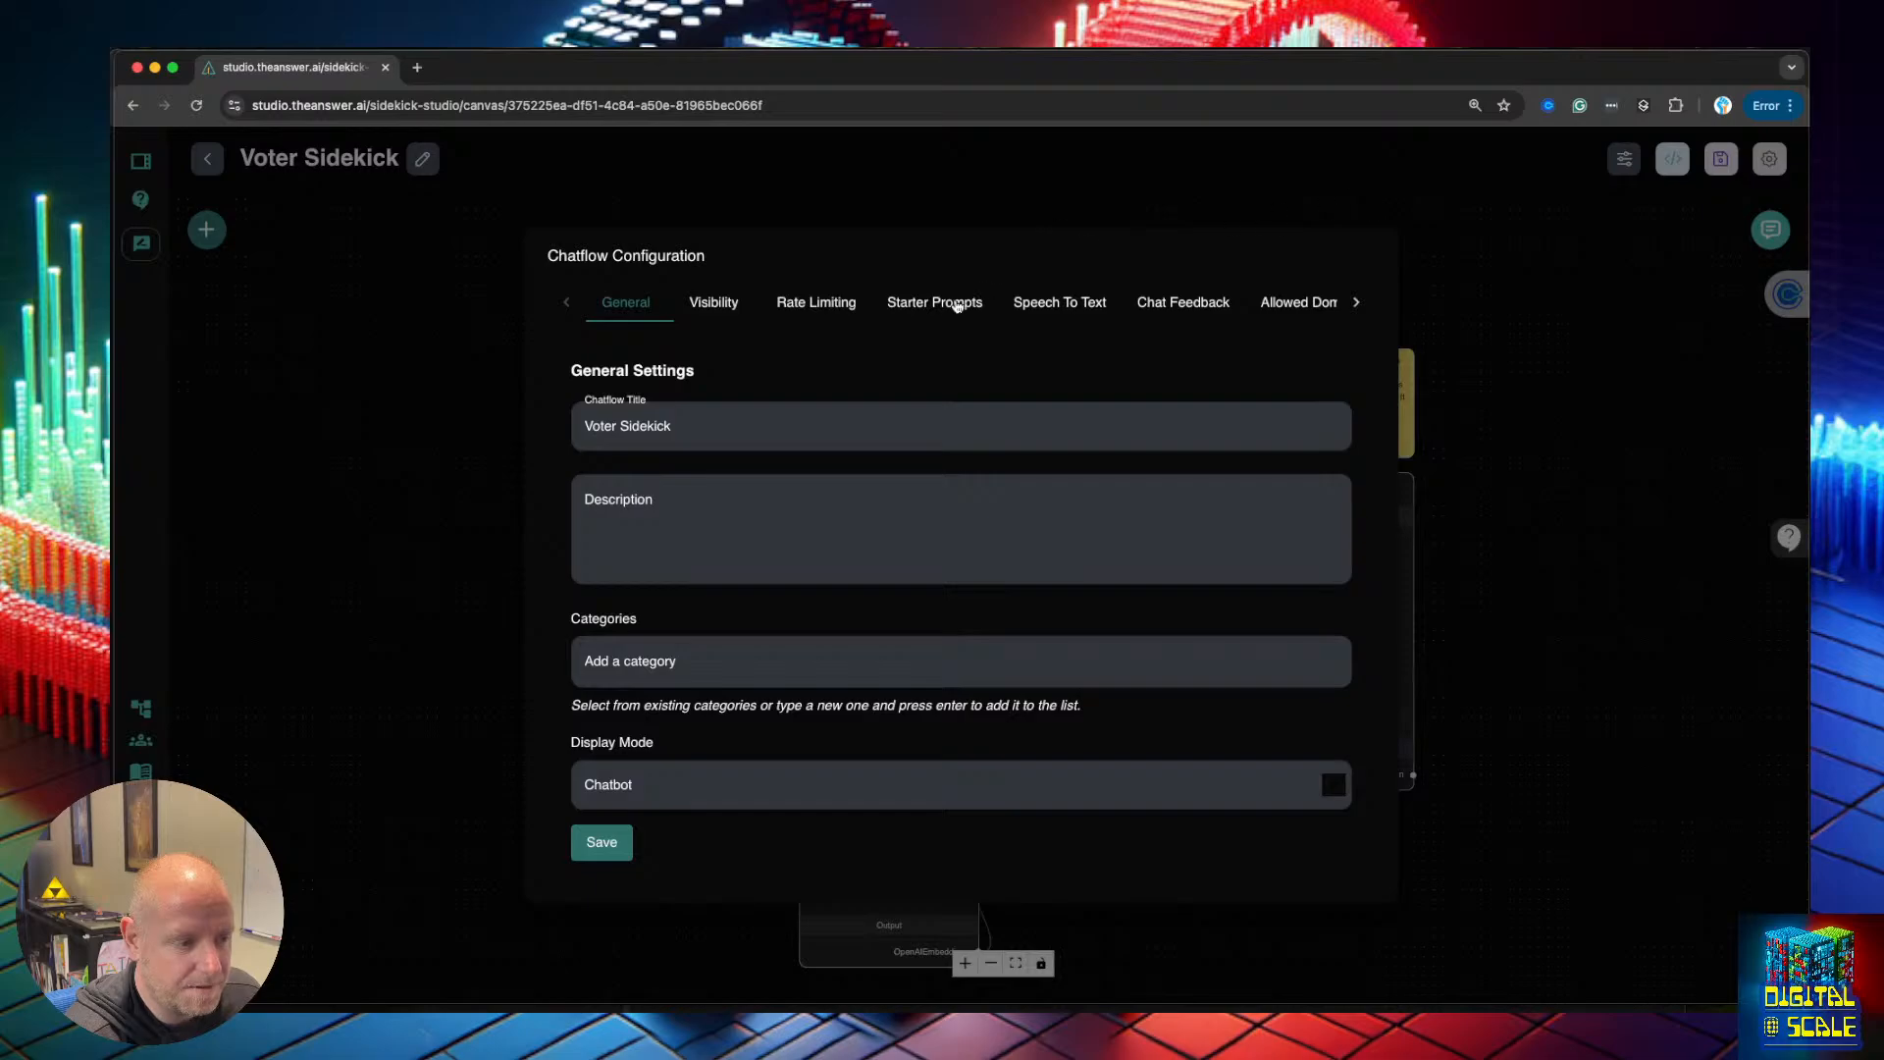
click(959, 306)
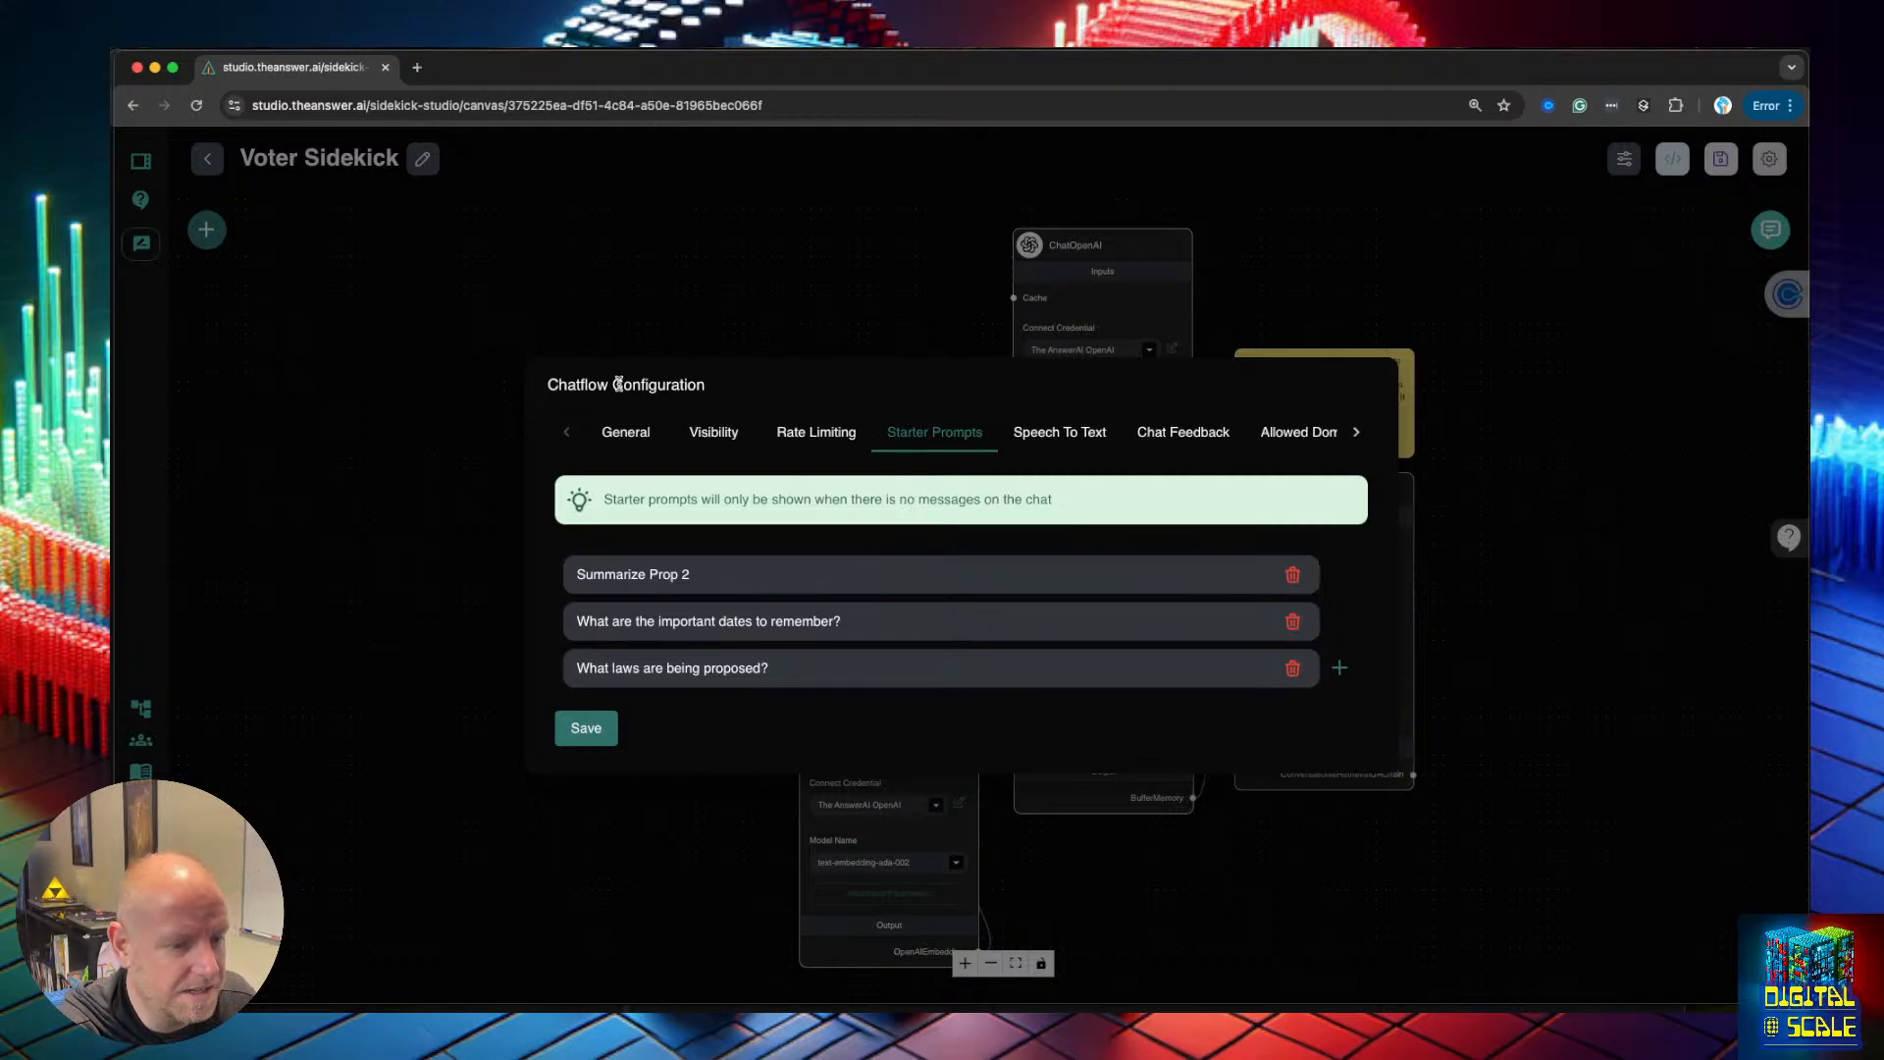
click(393, 368)
Leave the canvas, open the Voter Sidekick chat, and send the starter prompt "What are the important dates to remember?"
click(201, 165)
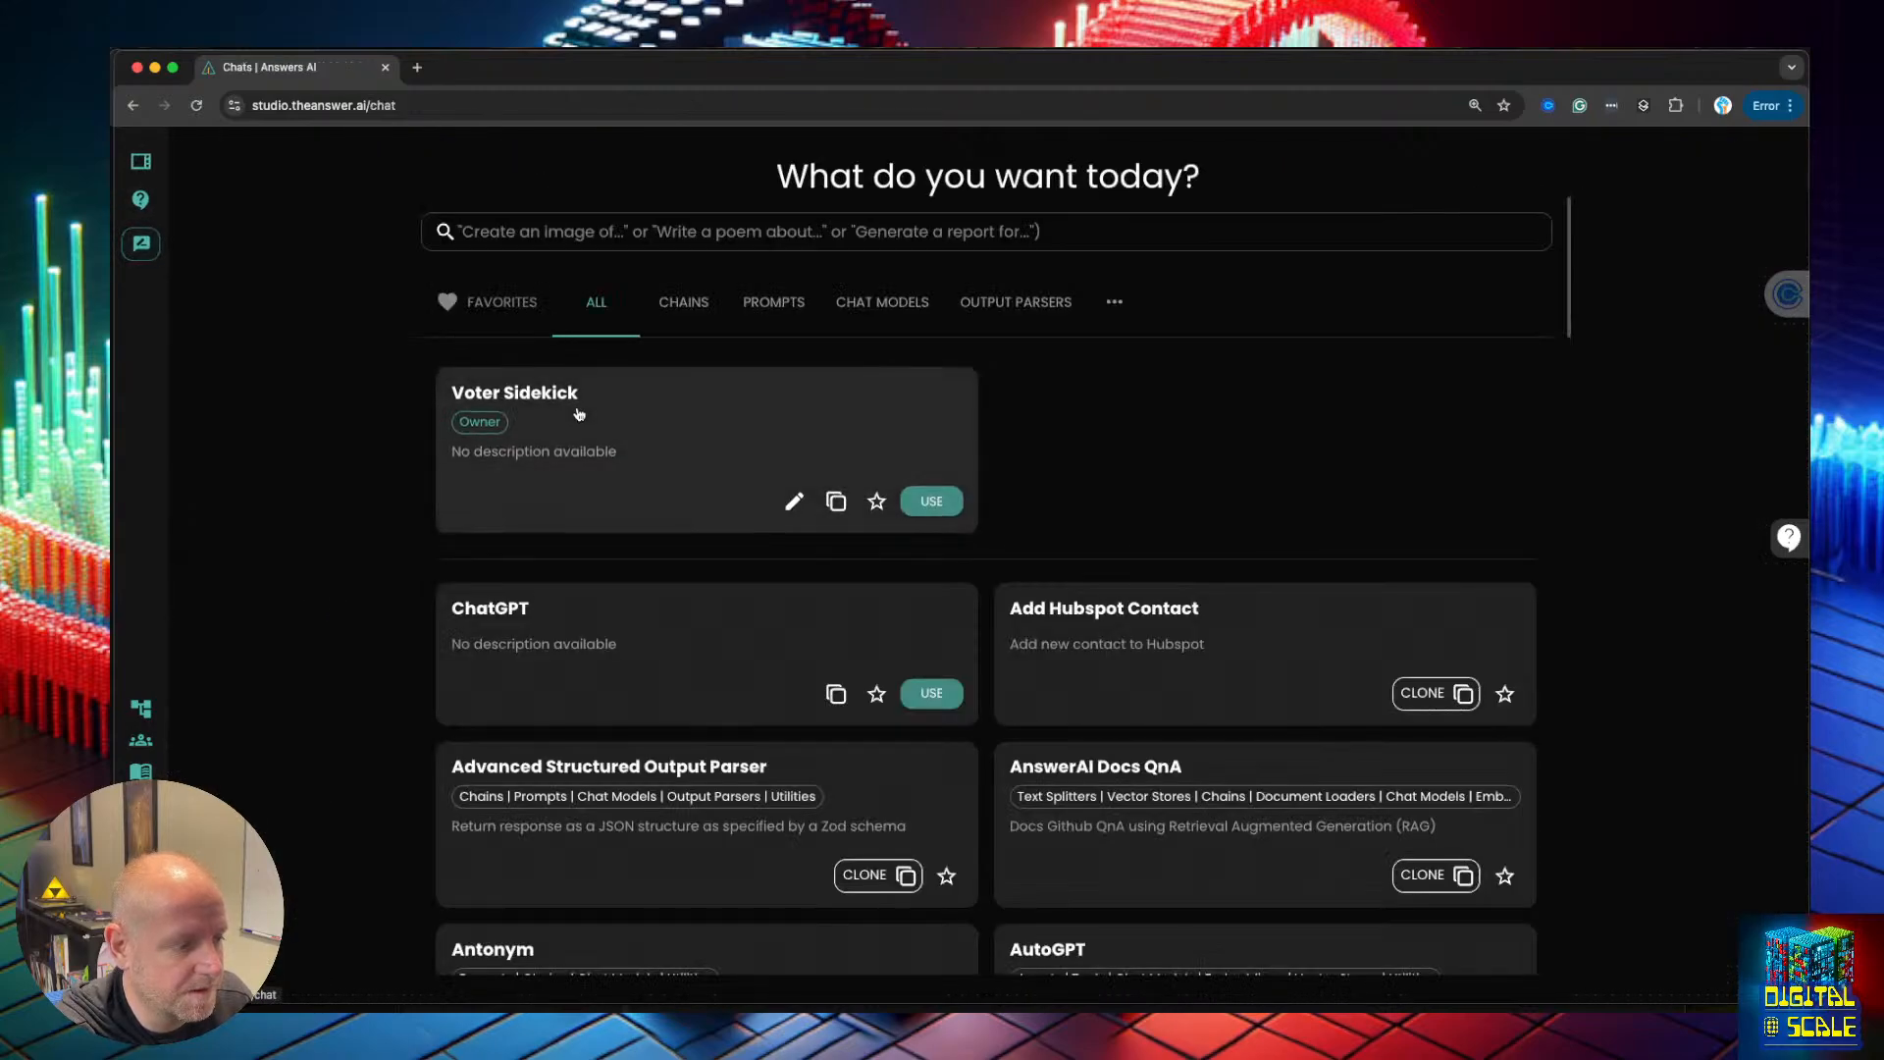
click(578, 410)
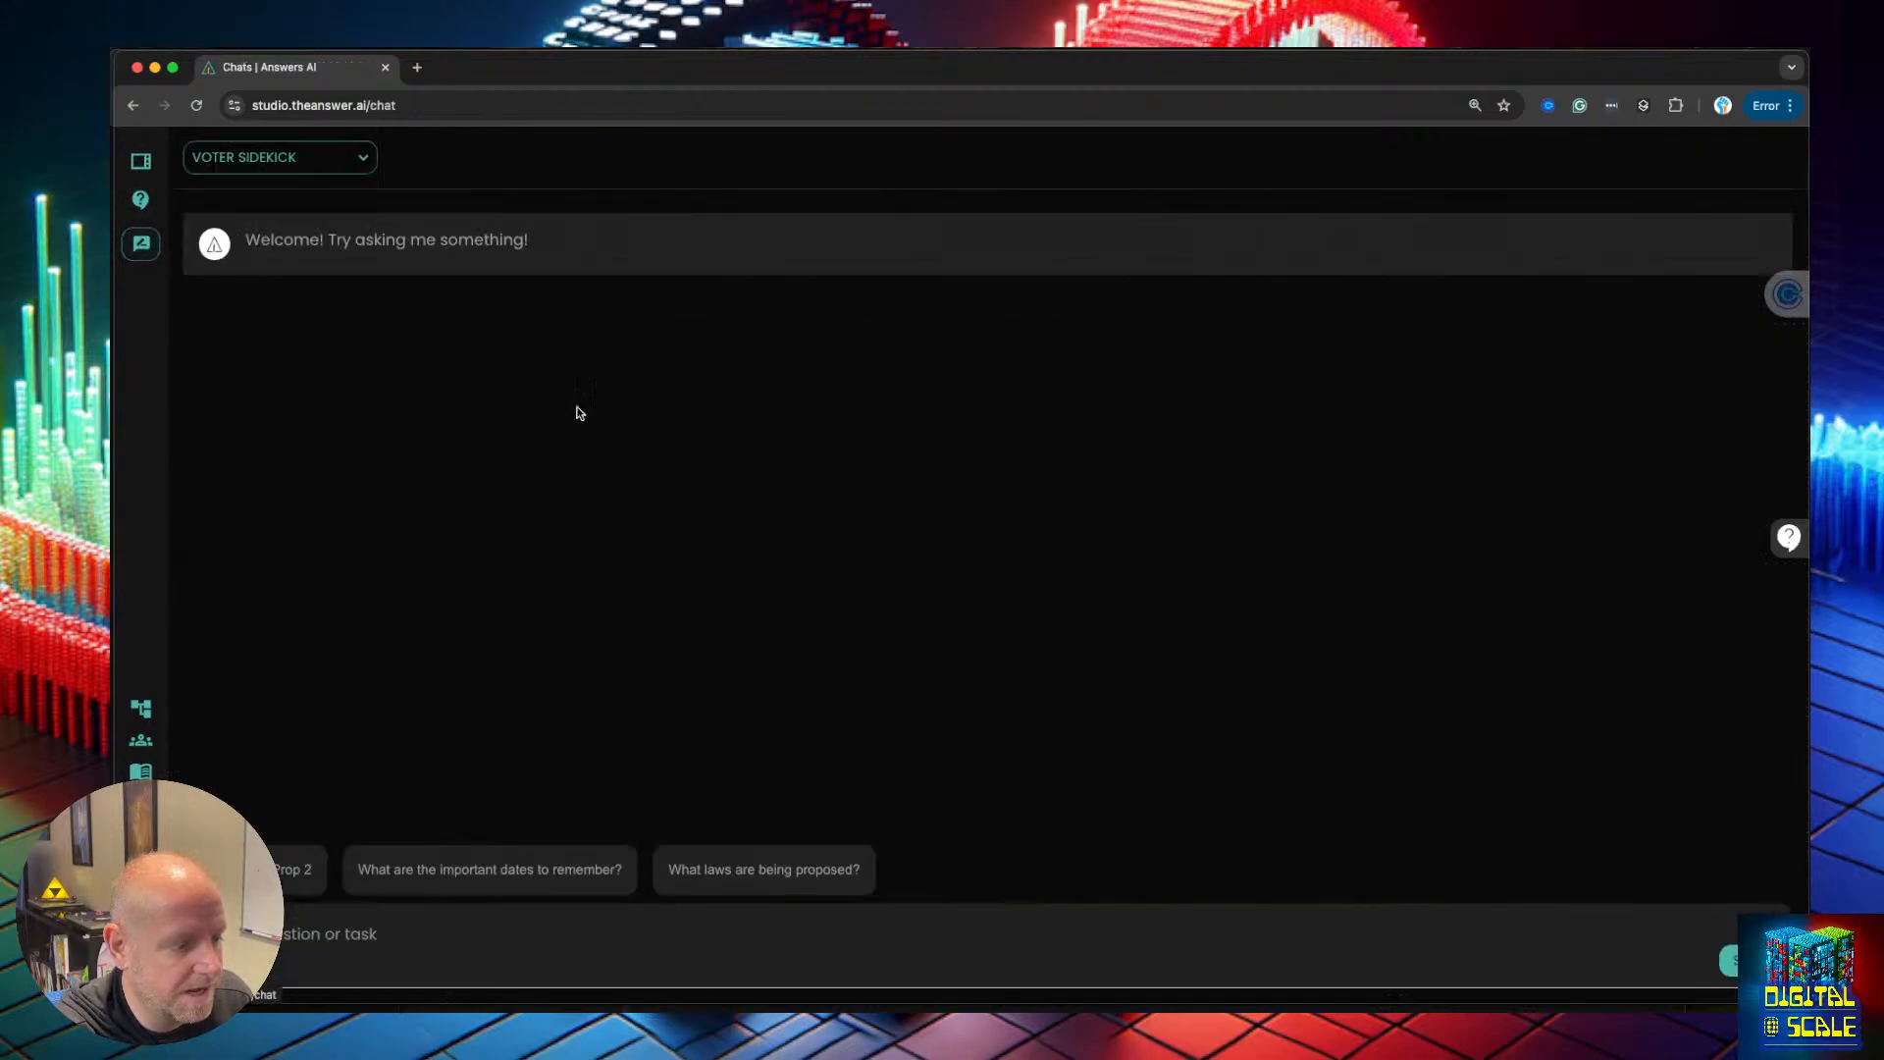
click(523, 867)
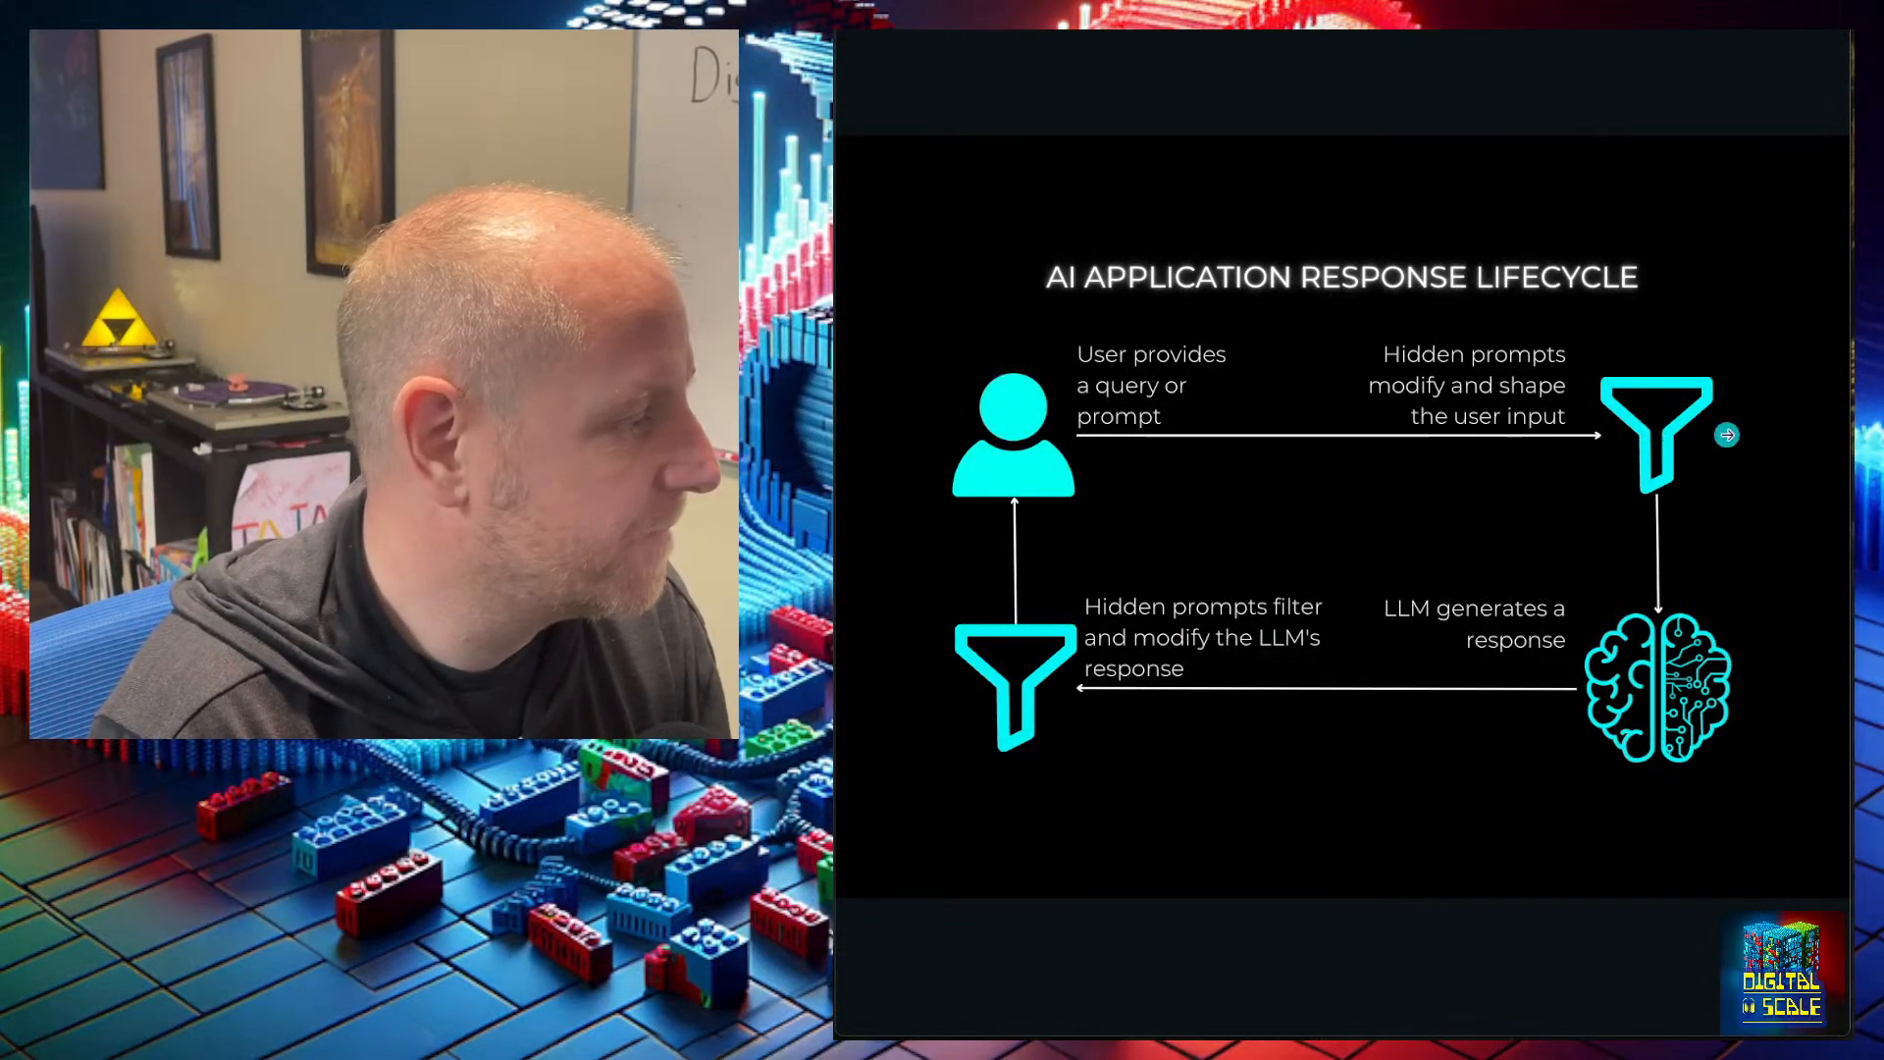
click(1727, 435)
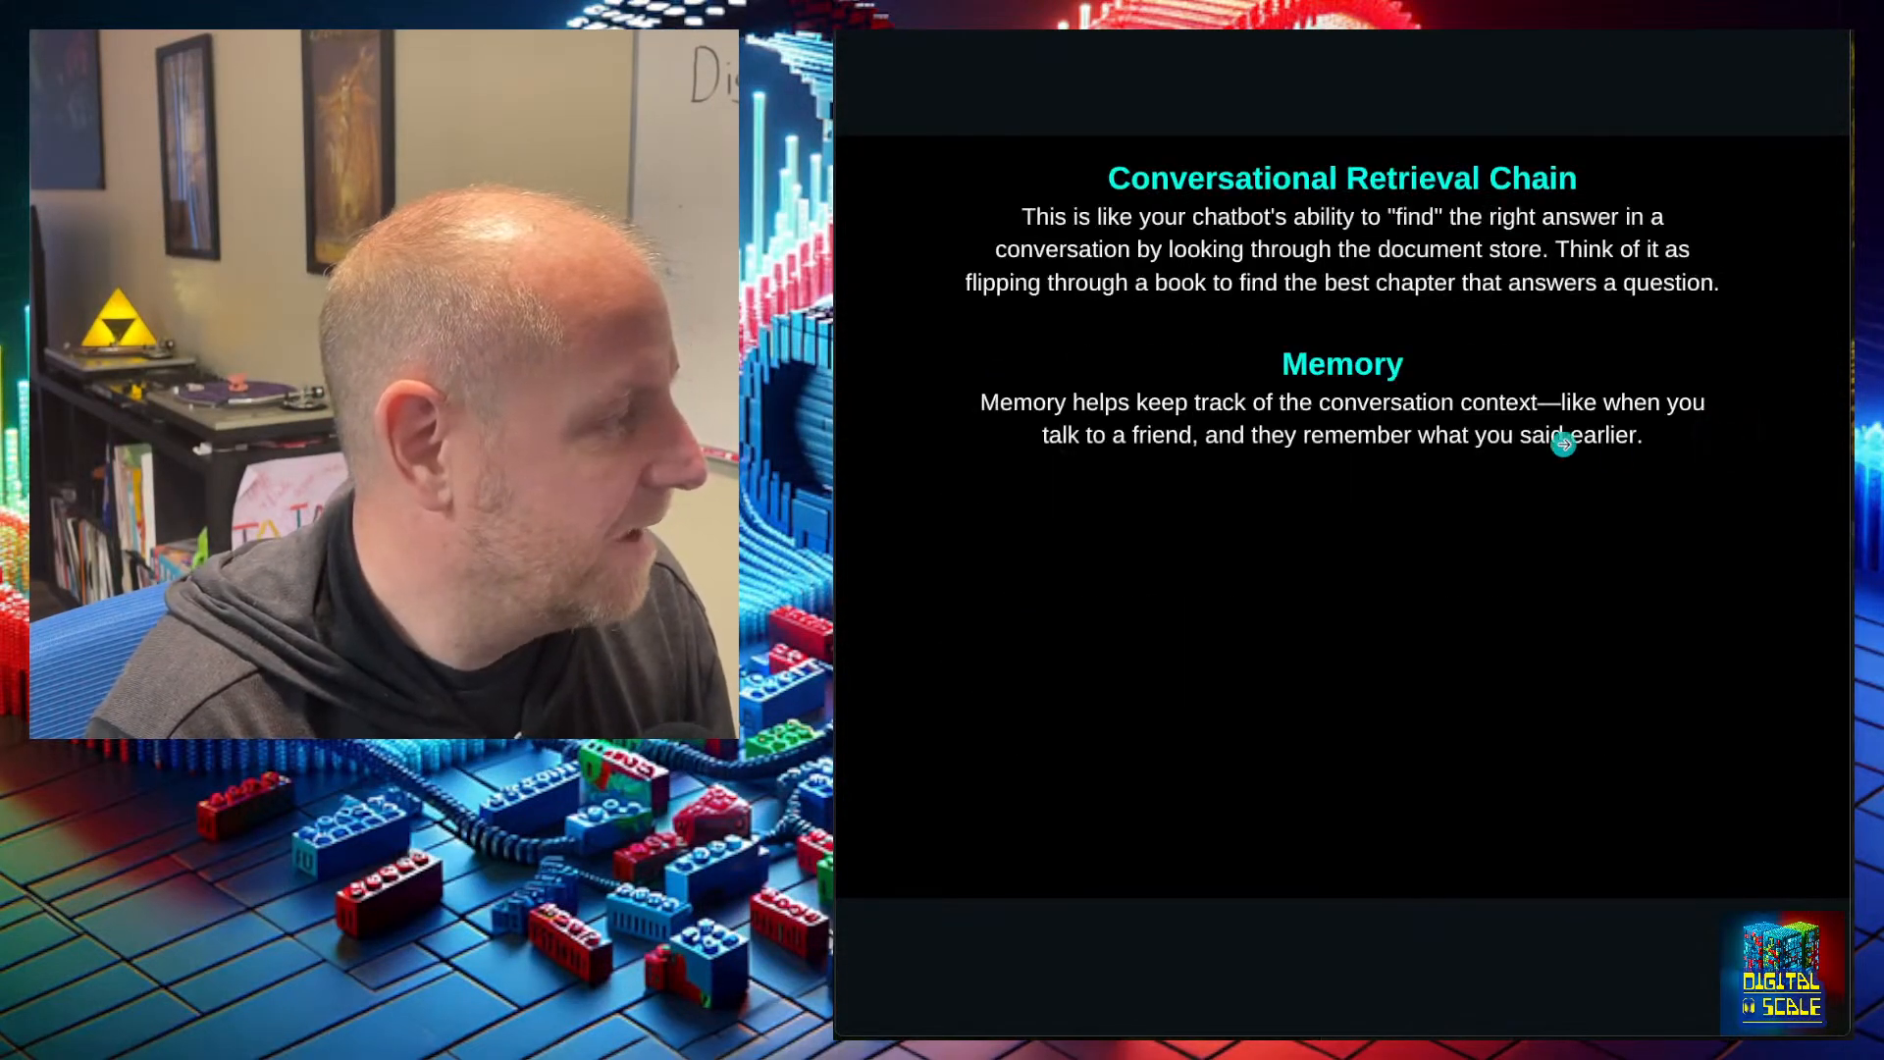
click(892, 452)
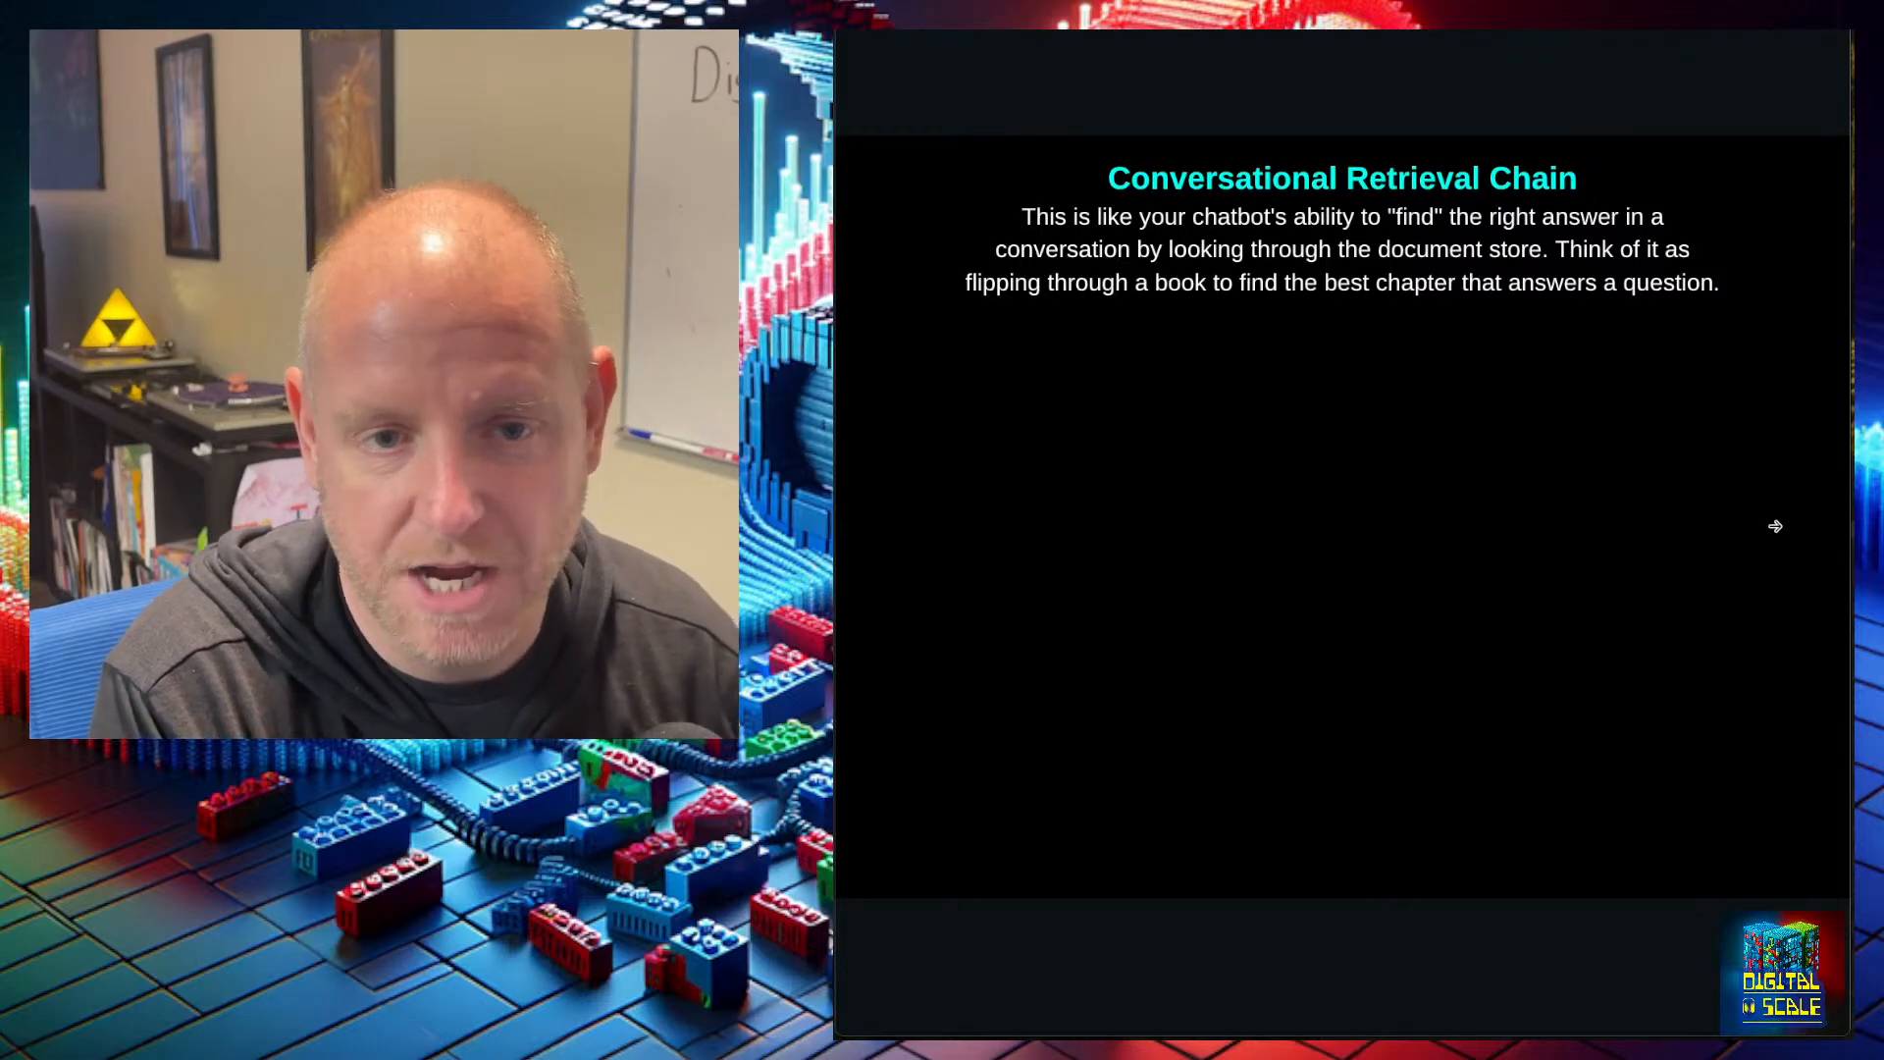
click(1775, 526)
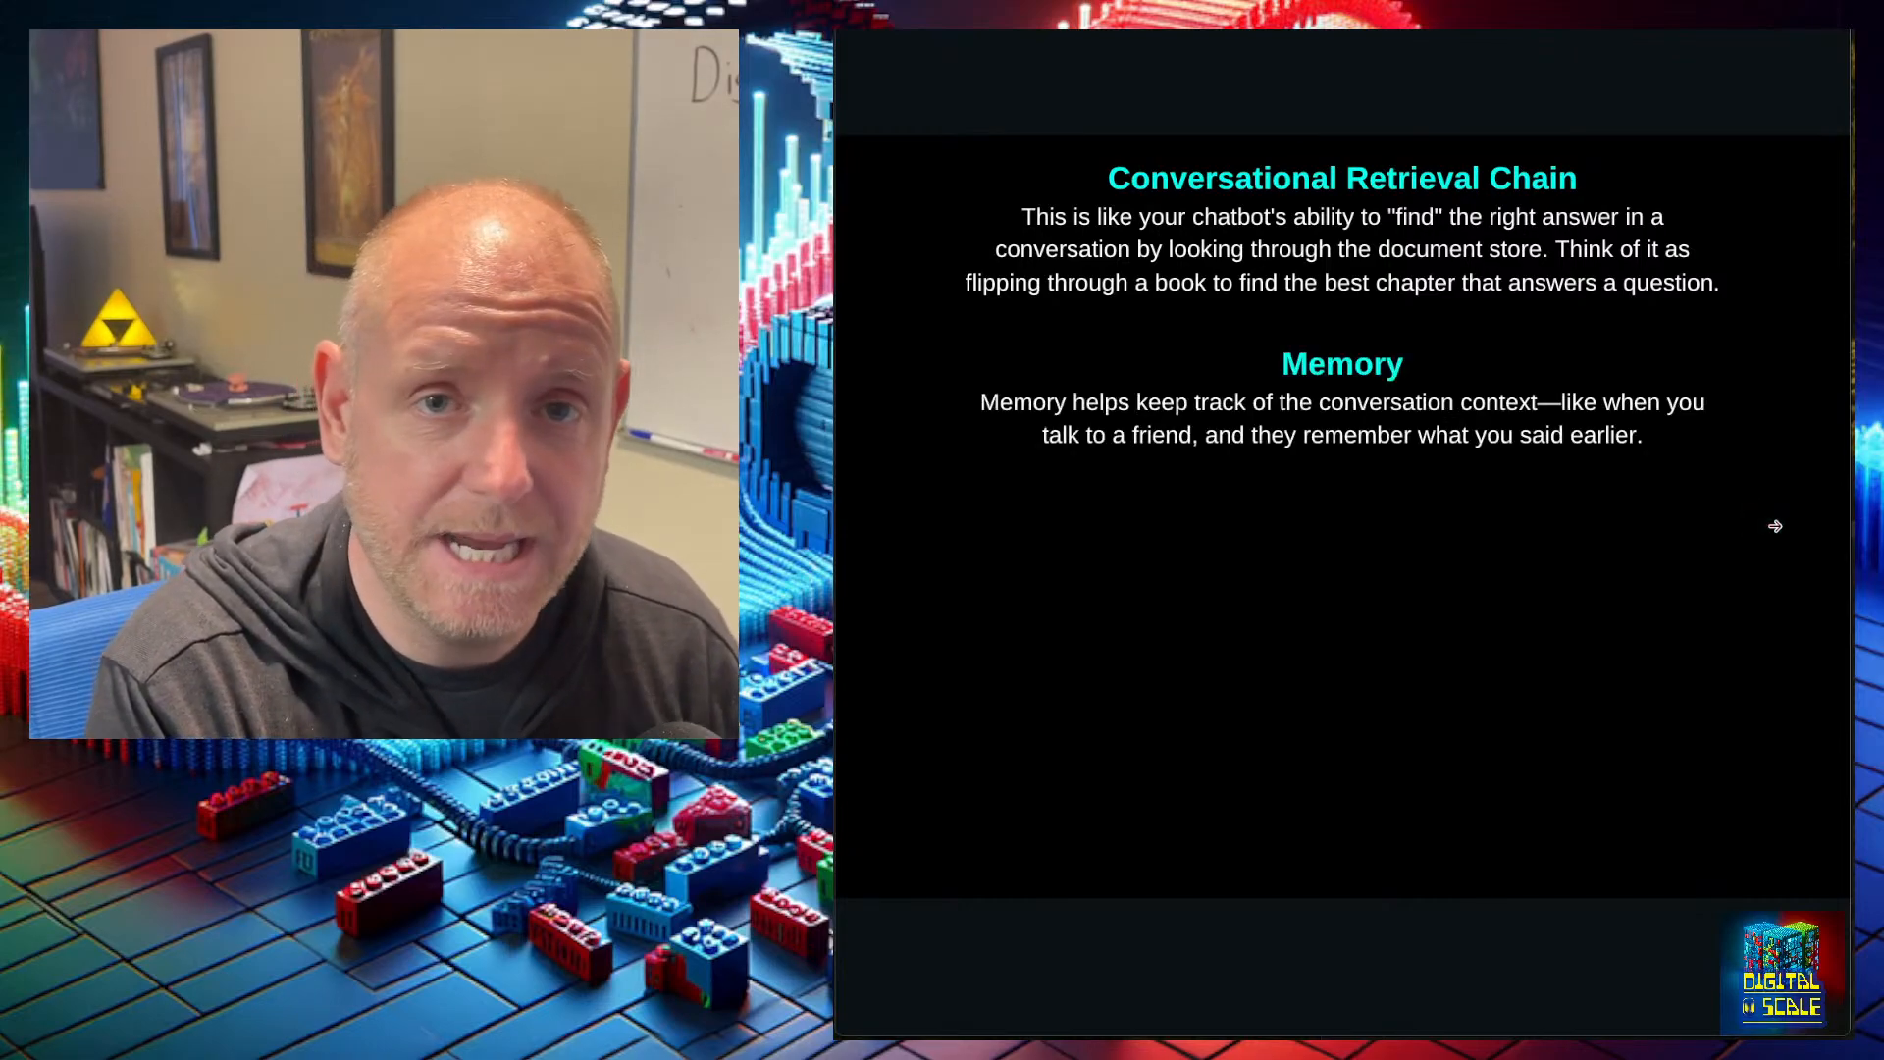